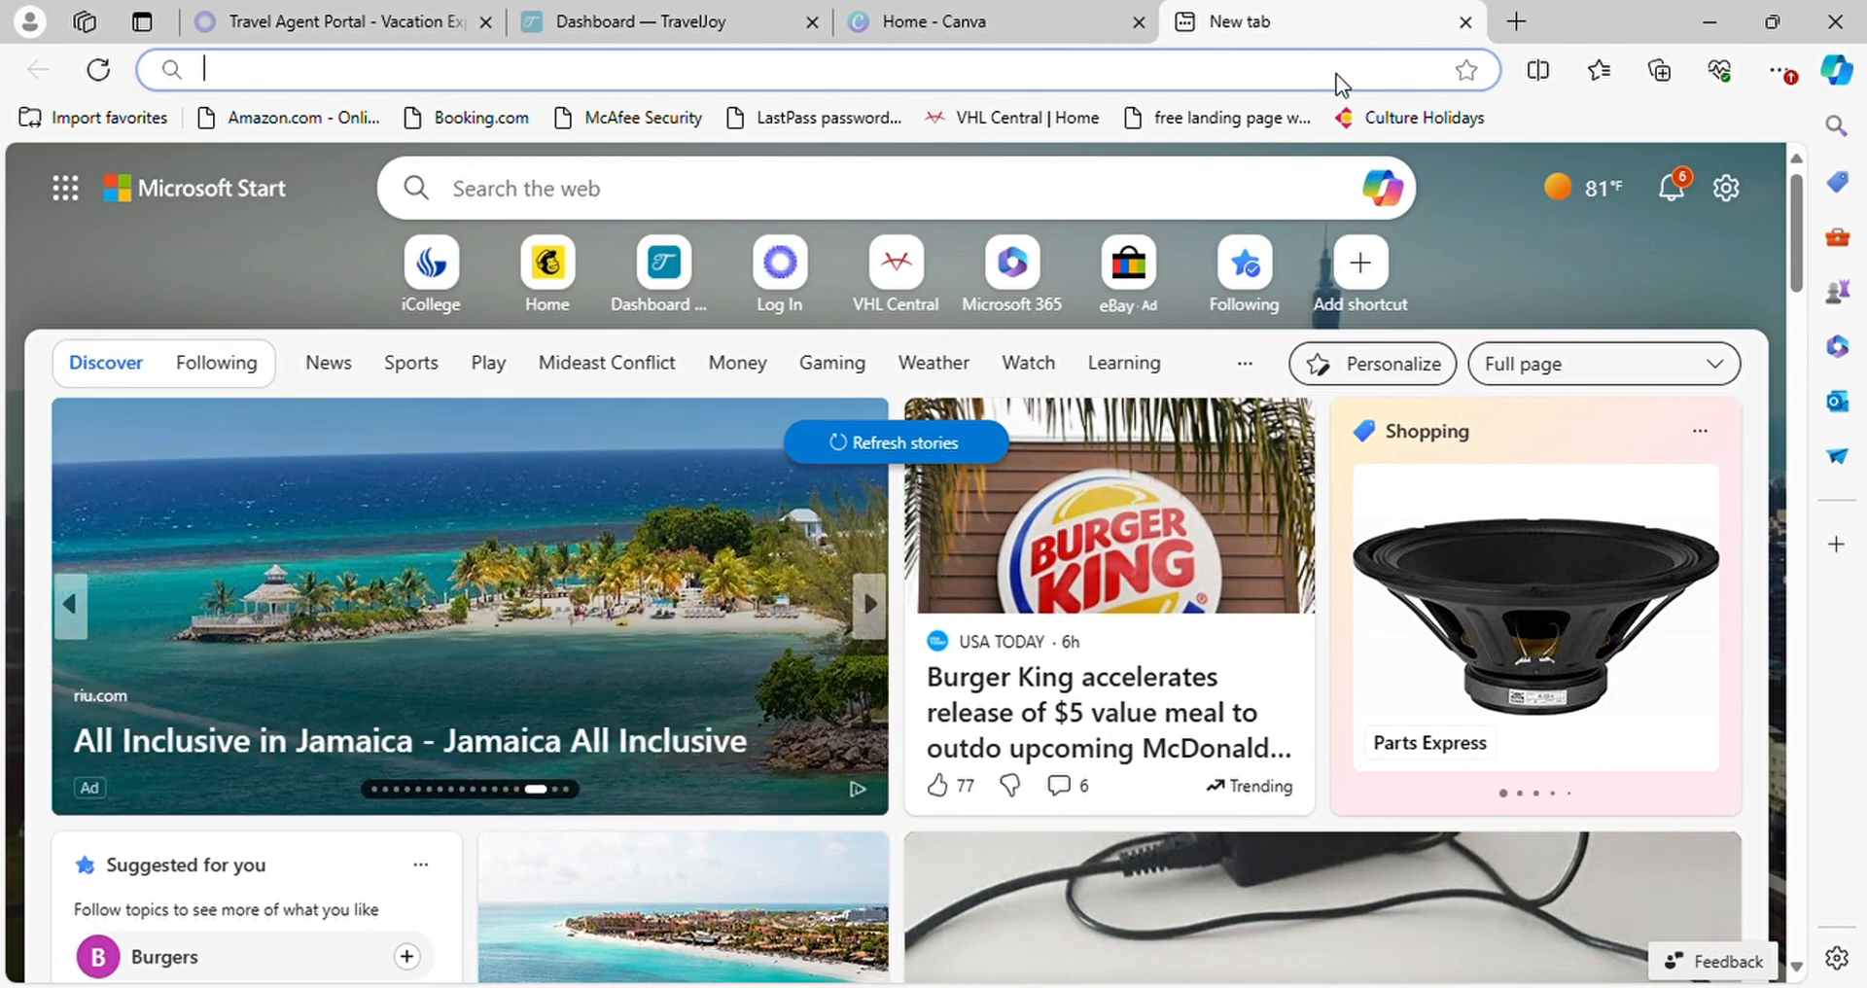
Switch to the Vacation Express agent portal and start a new hotel-only booking
click(319, 23)
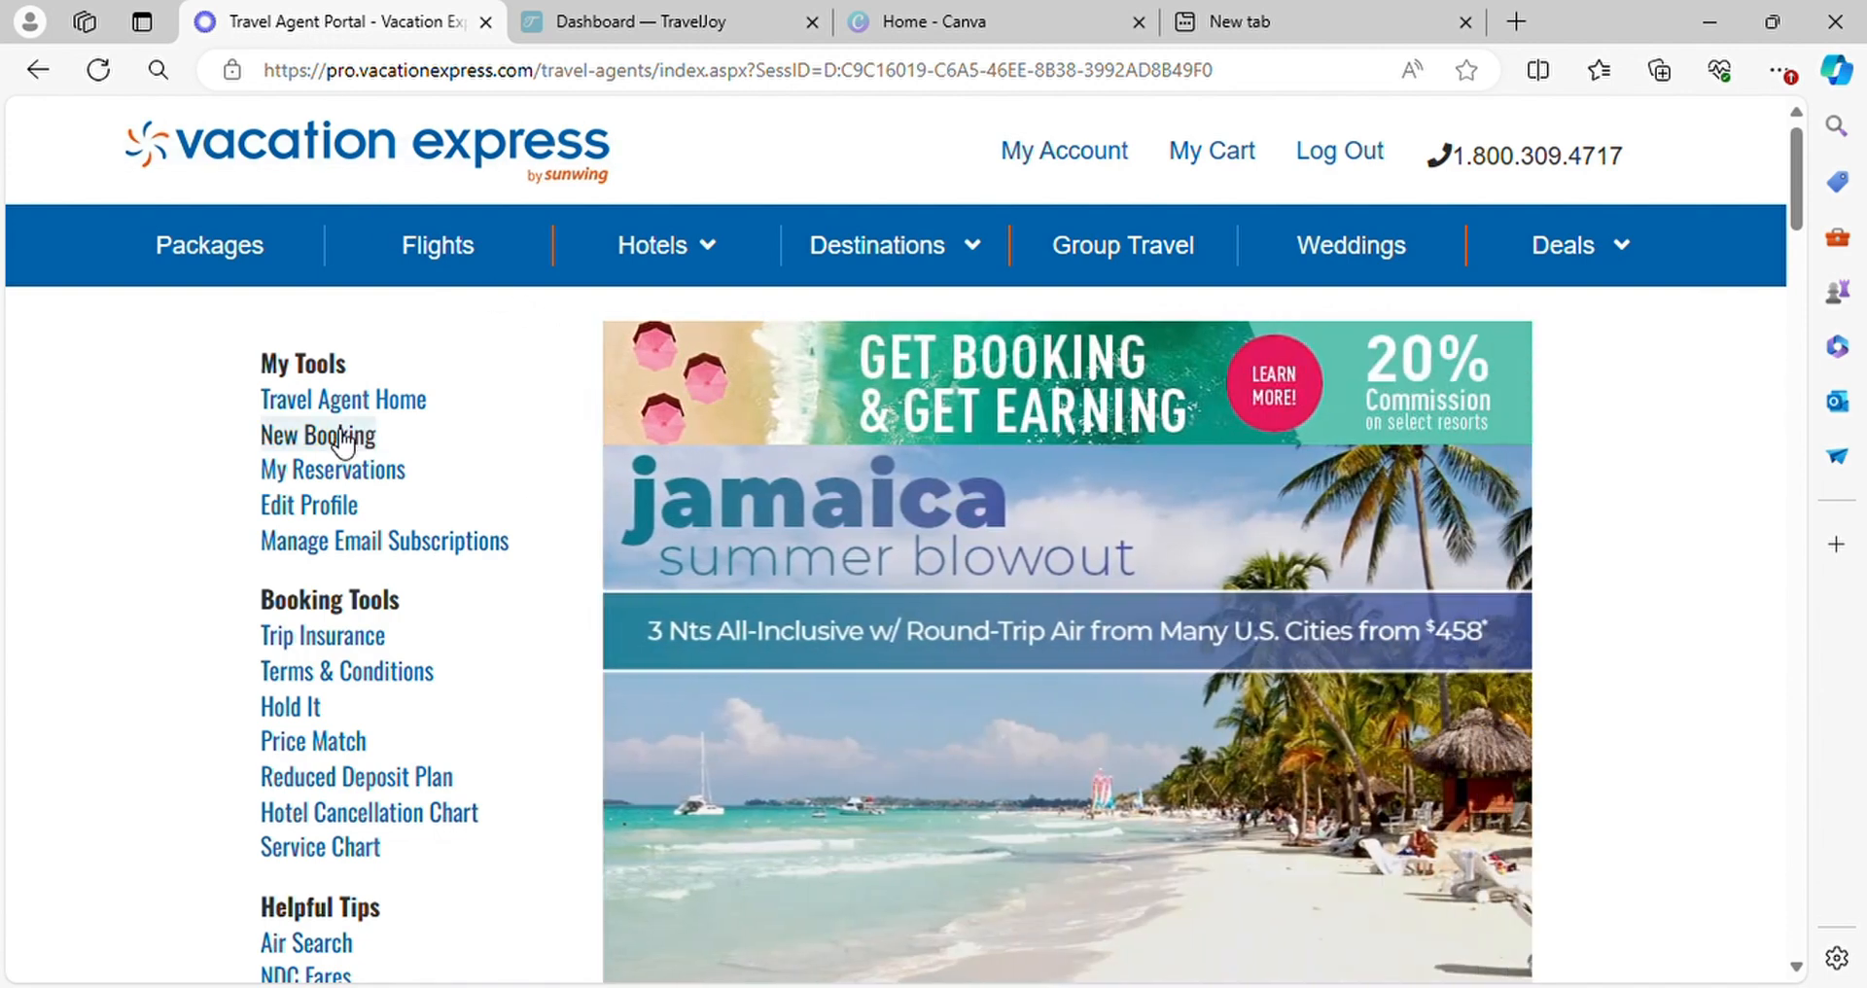
click(343, 443)
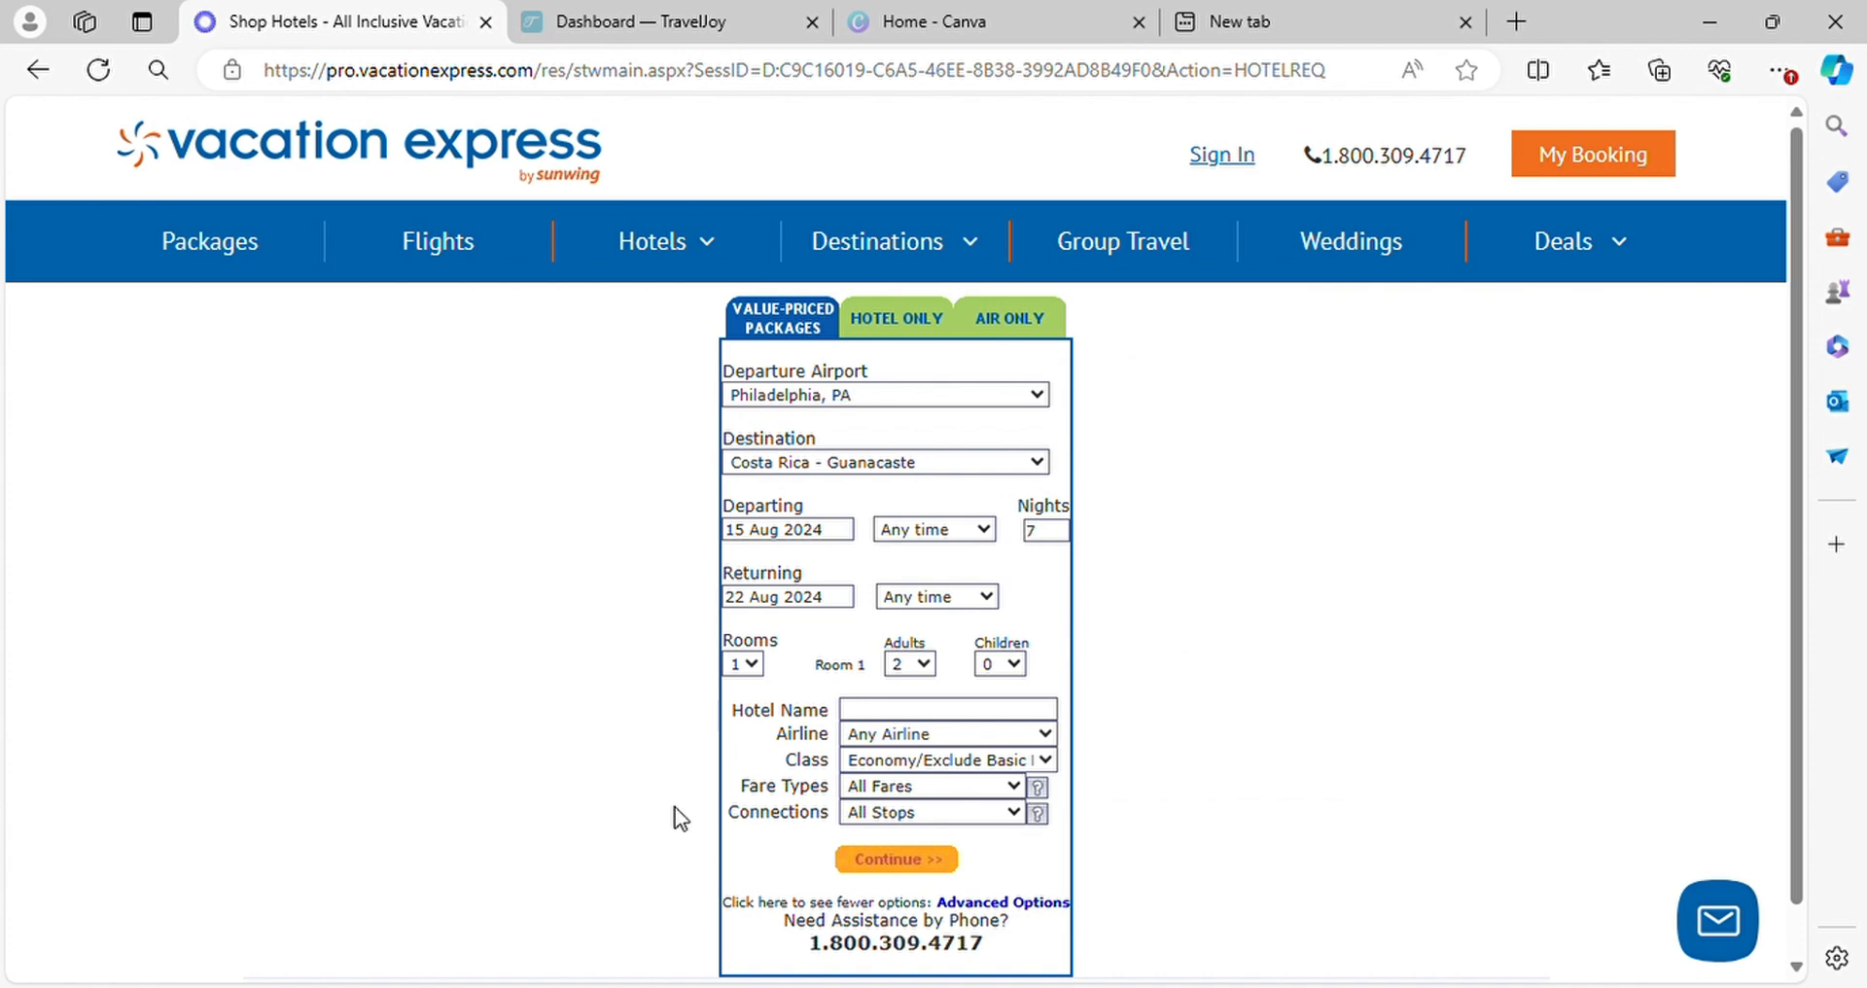
click(906, 326)
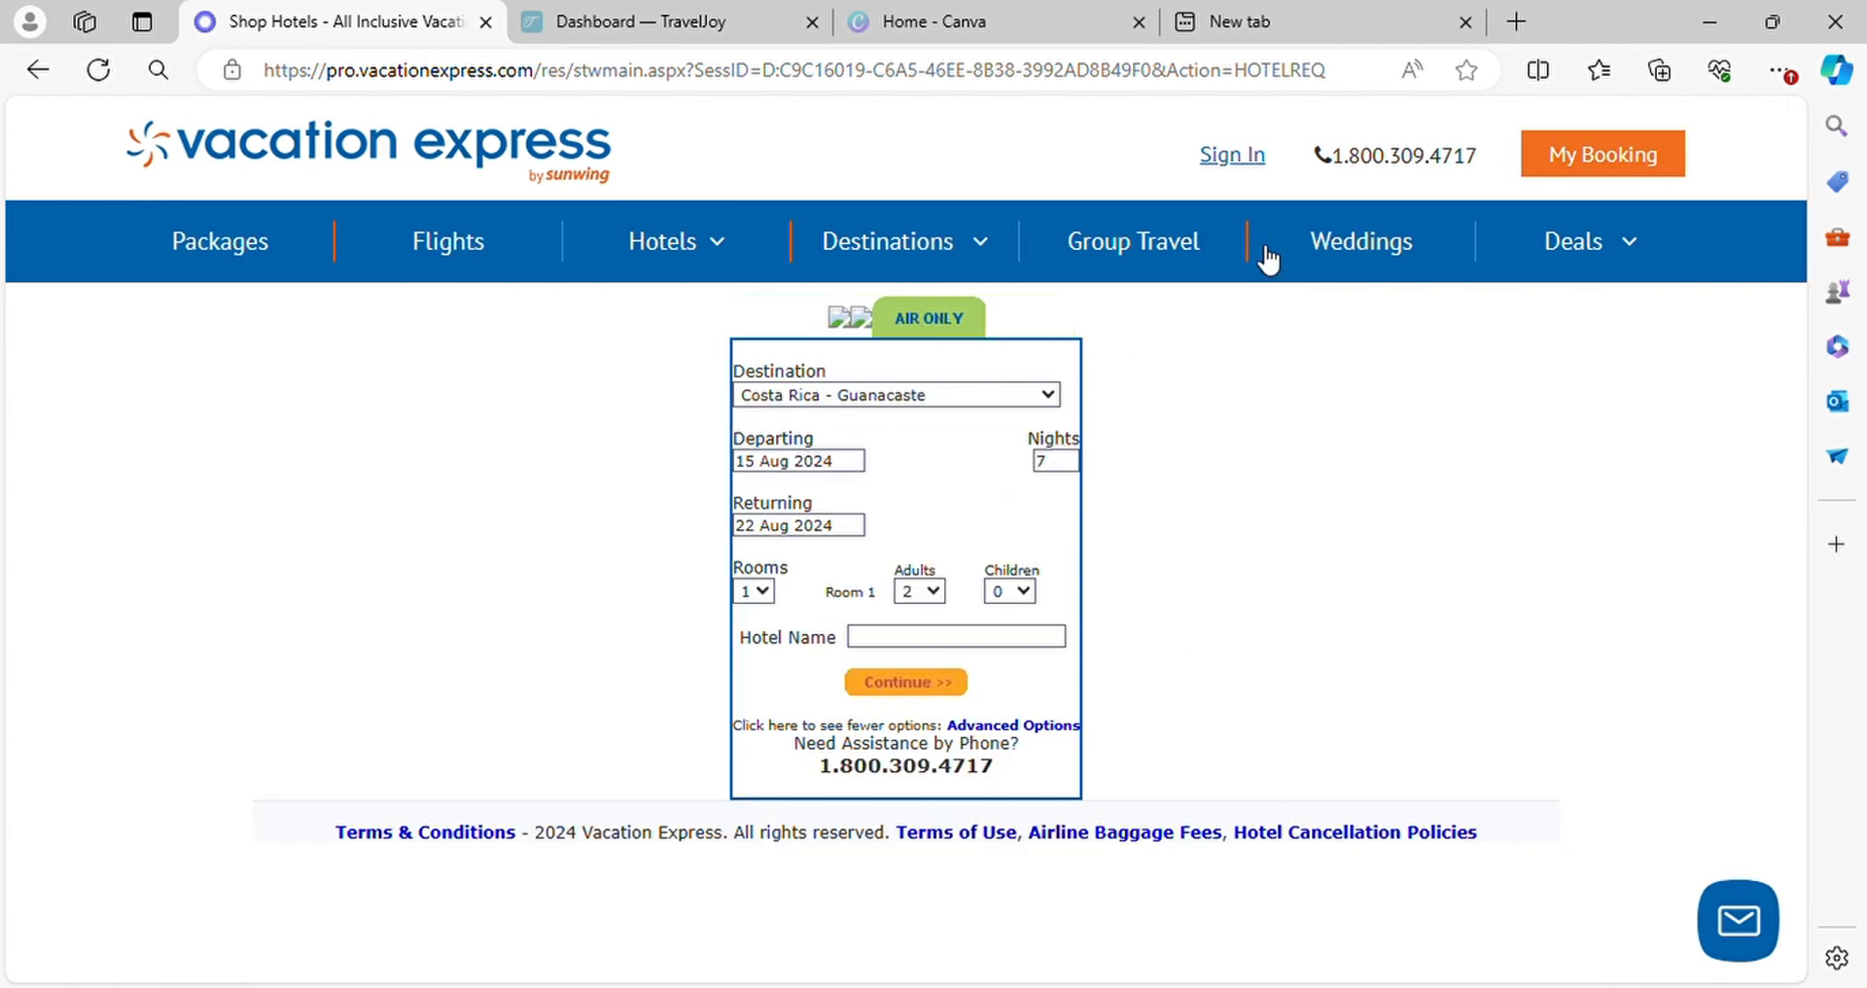
Sign in to the agent portal again and reopen a new hotel-only booking
click(1233, 155)
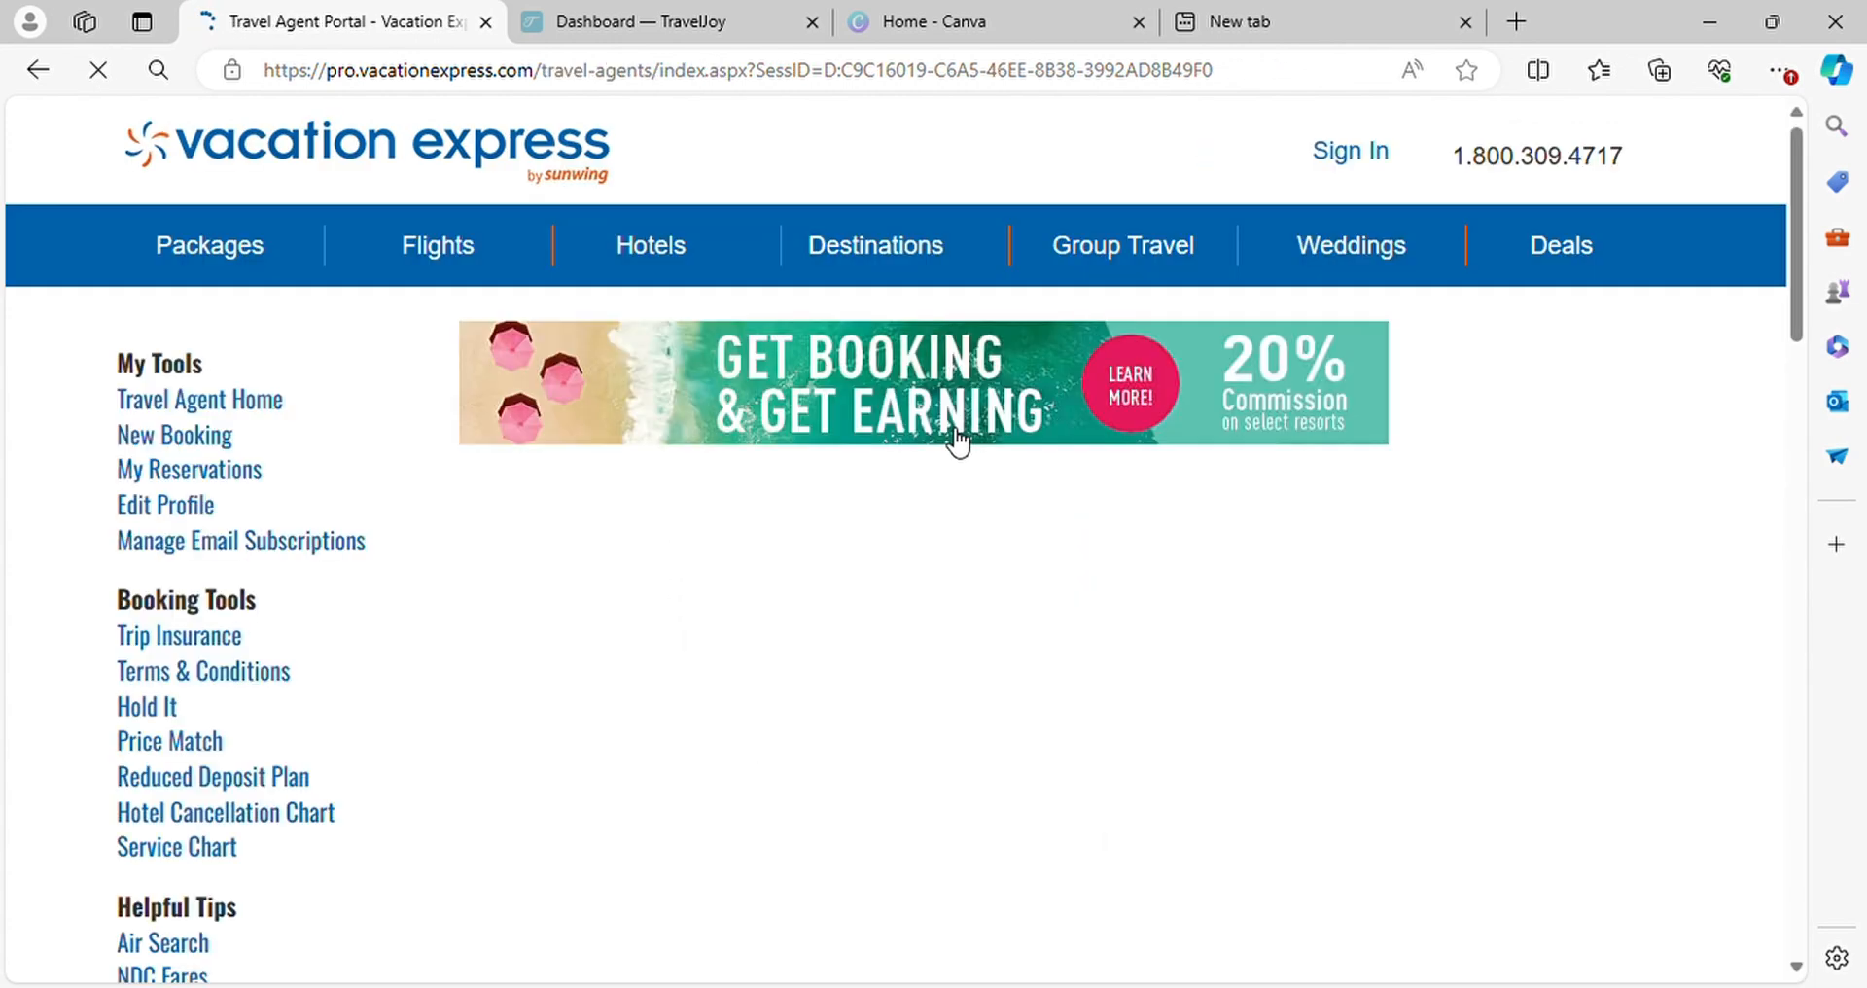
click(362, 438)
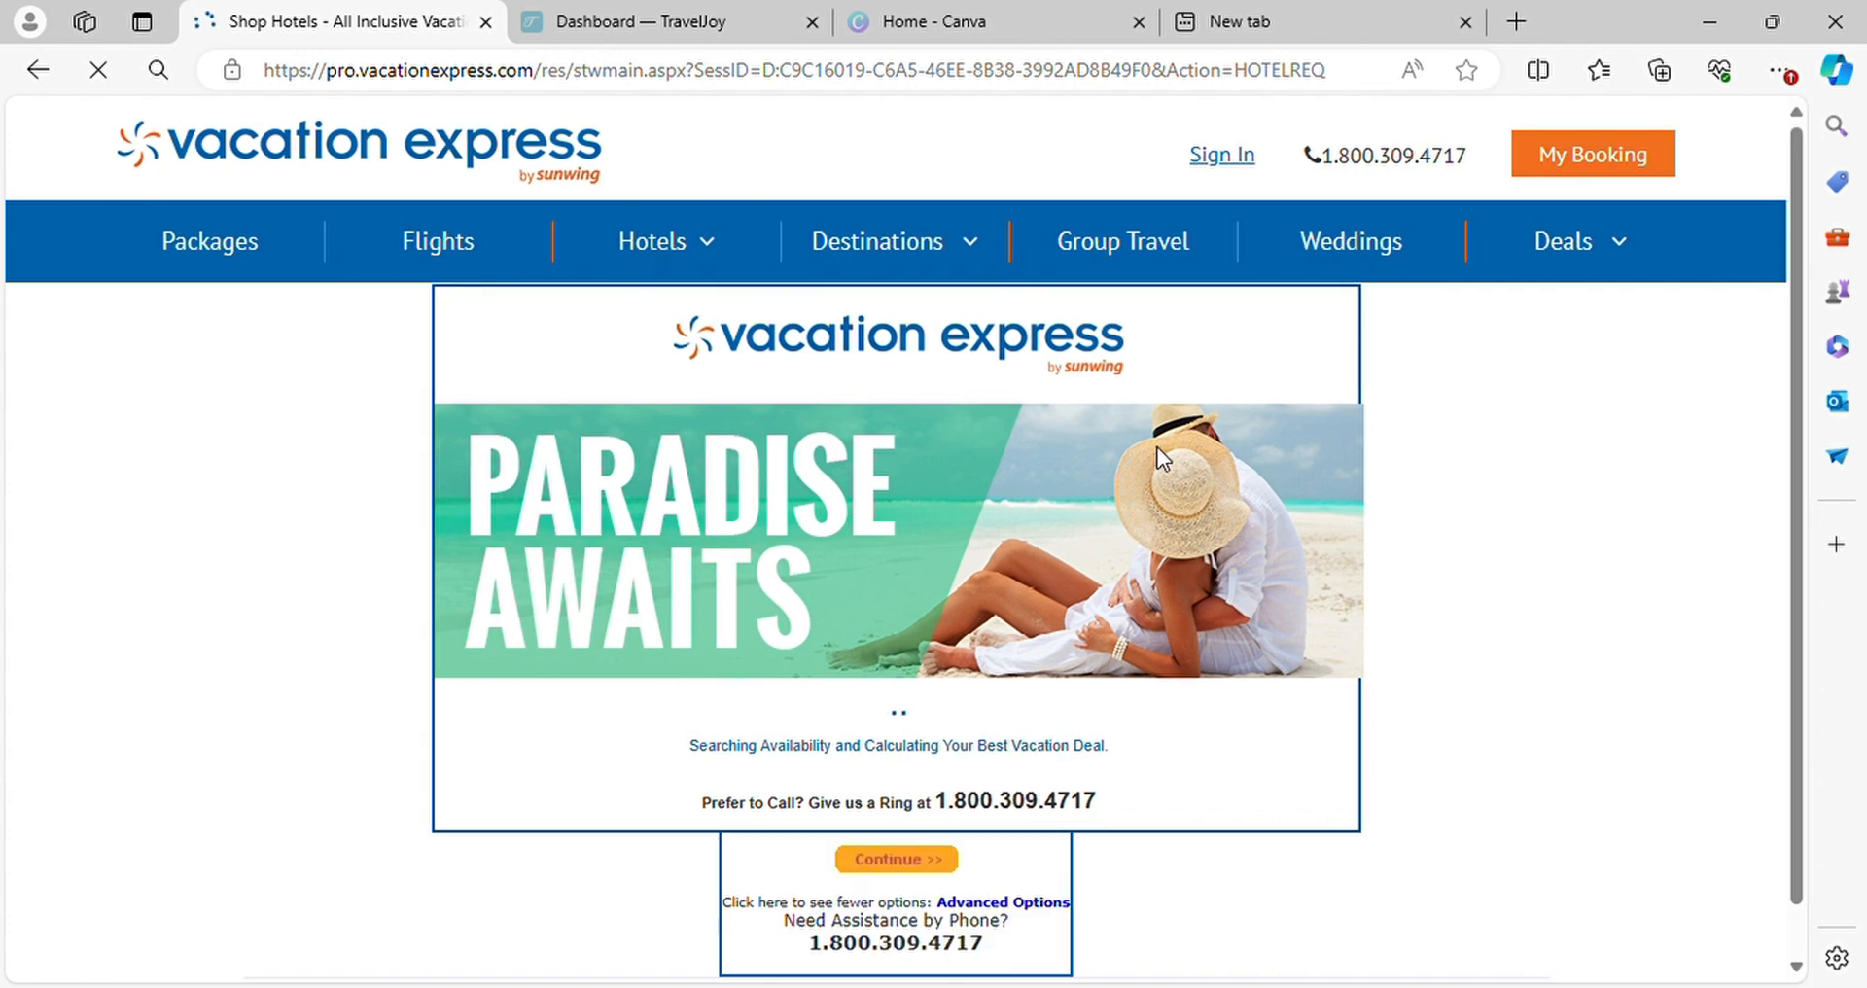
click(931, 333)
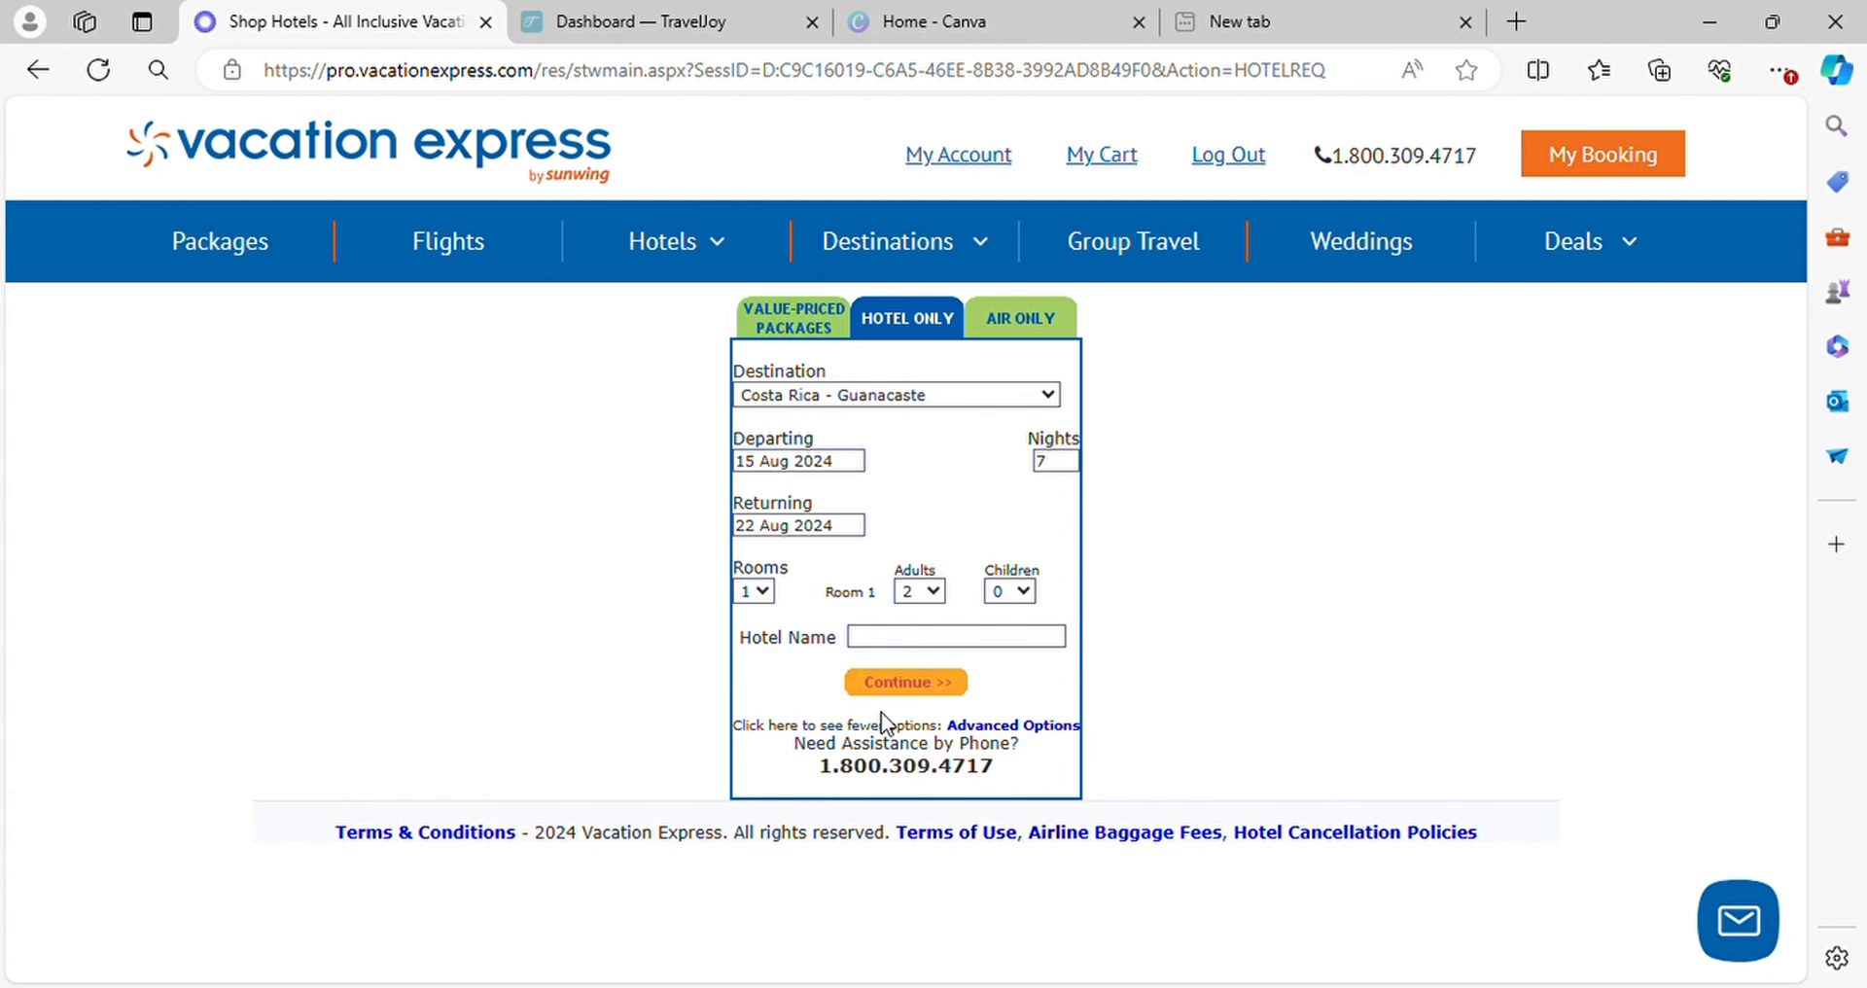
Set the hotel search destination to Jamaica and the departure date to 12 Jun 2025
click(798, 480)
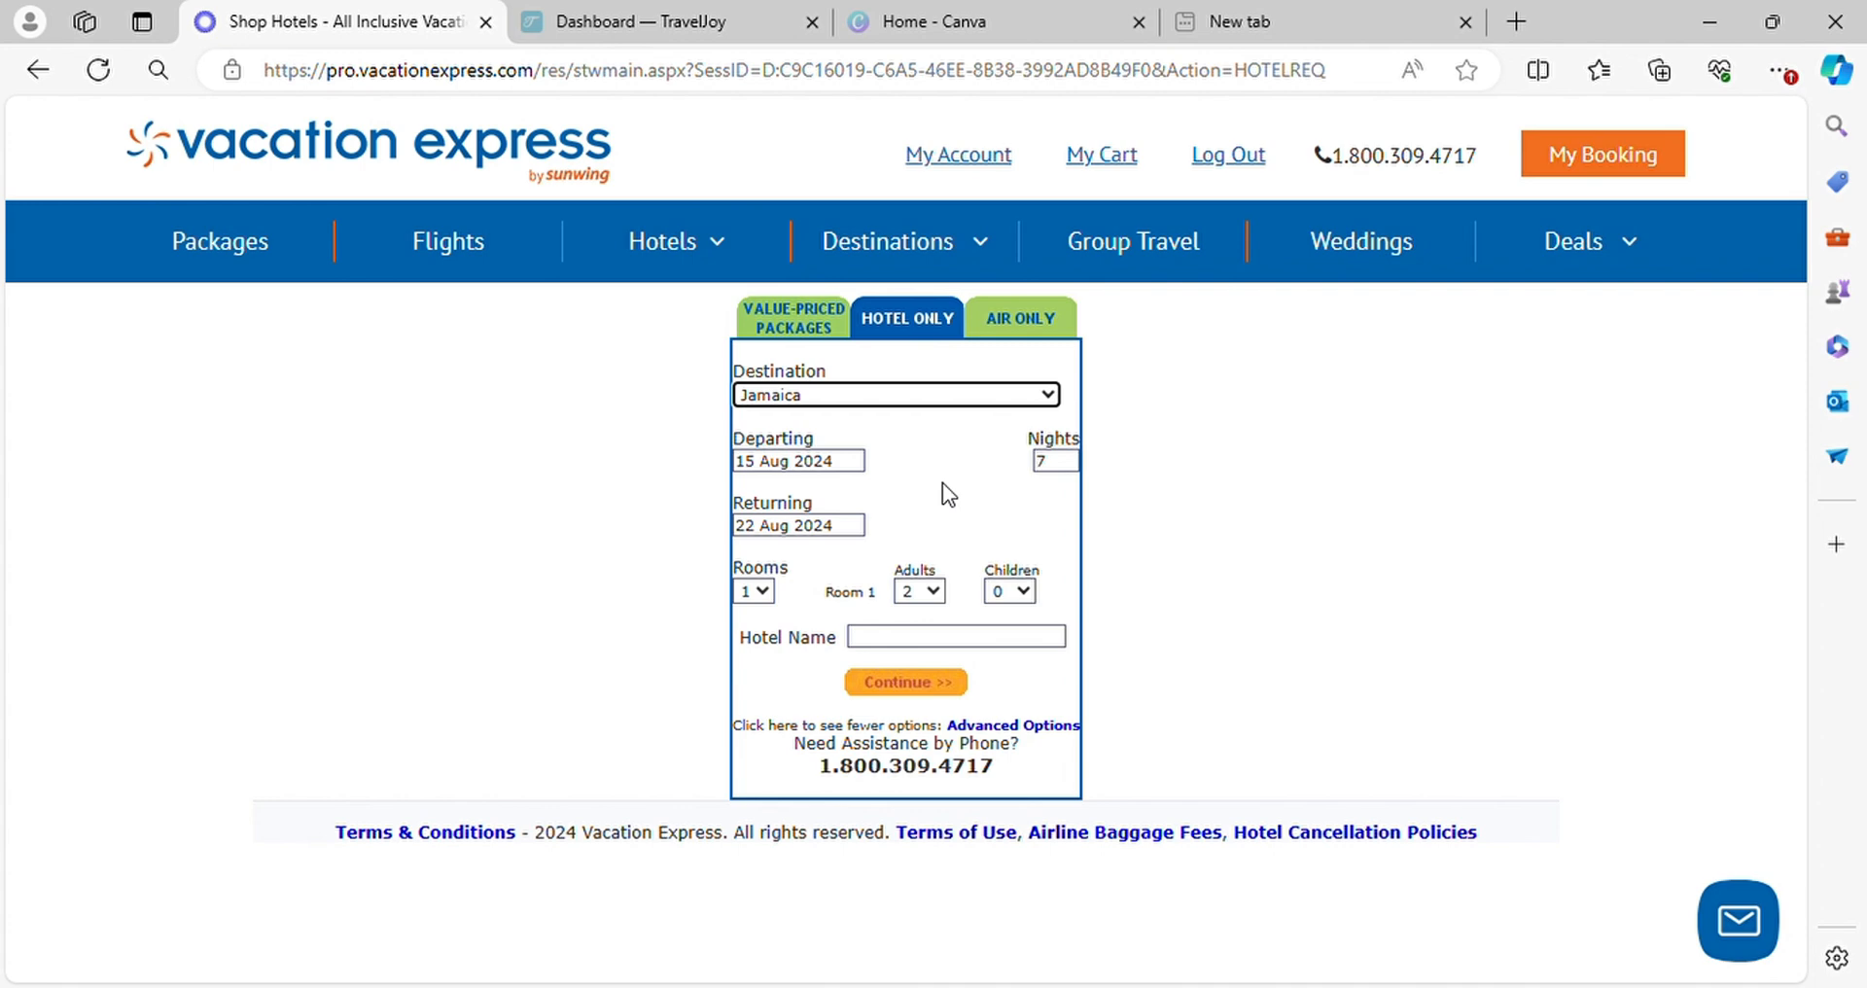
click(841, 465)
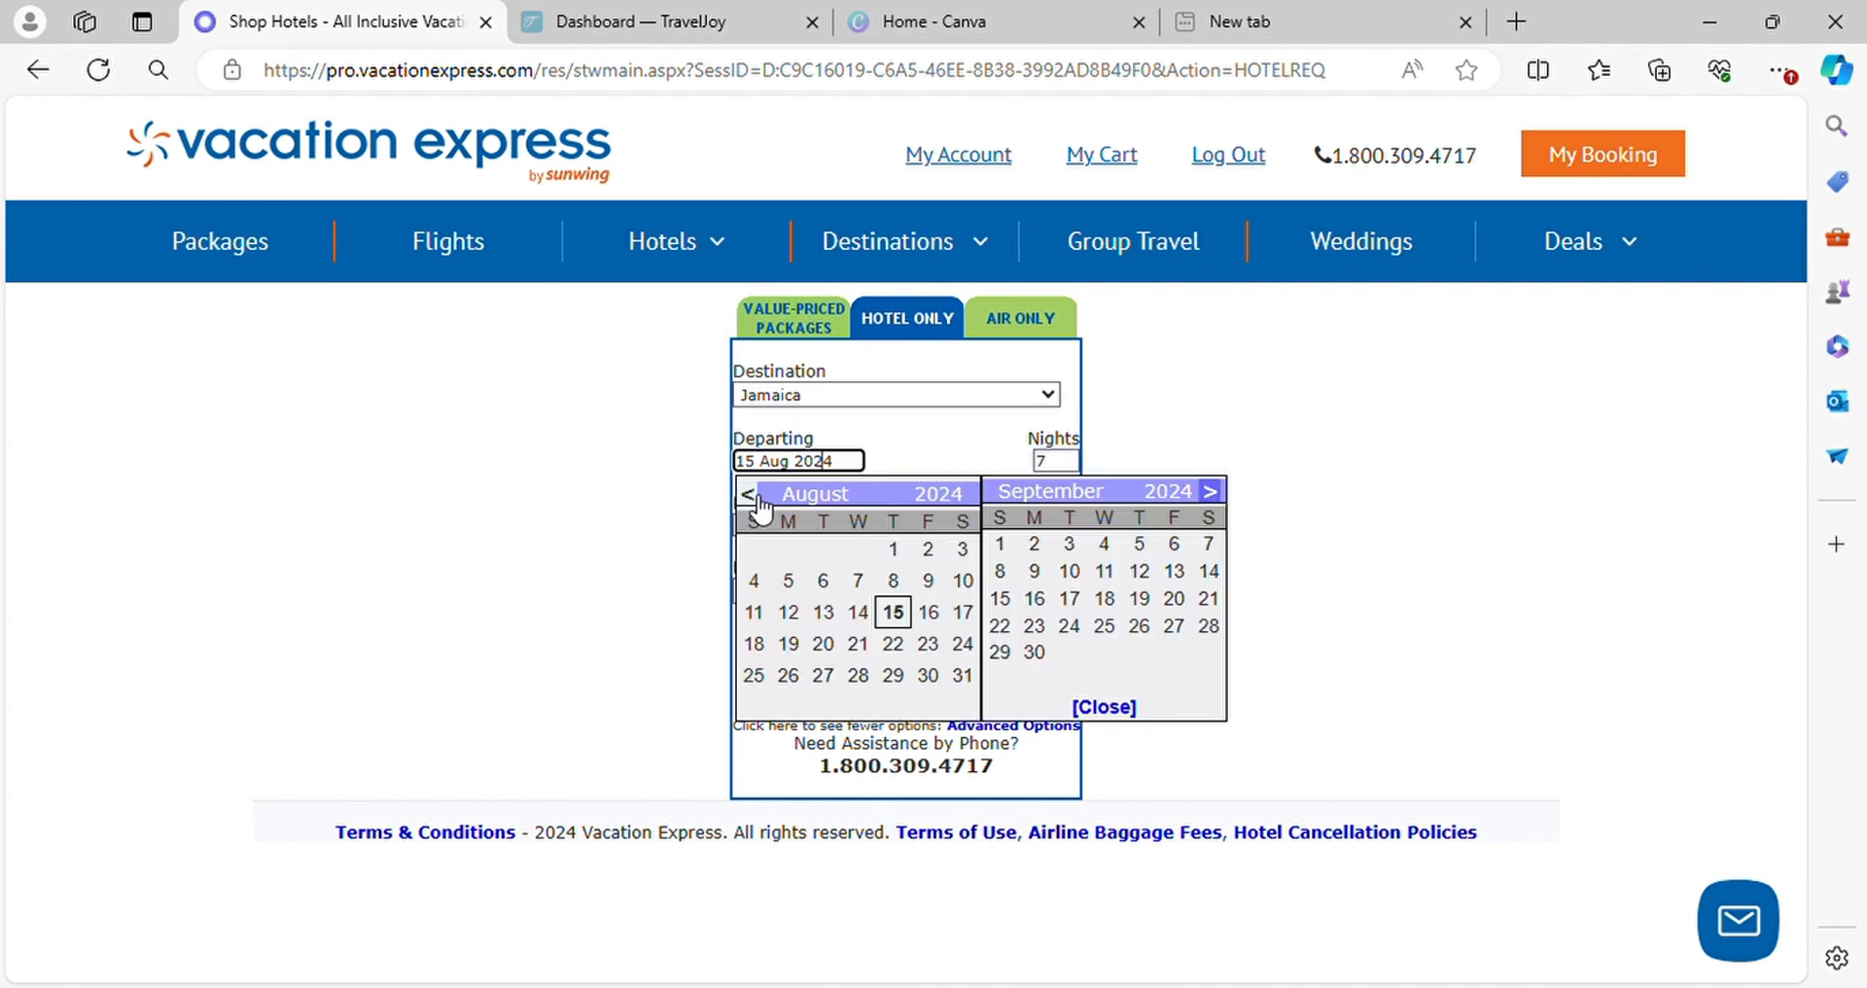
click(1211, 491)
click(1211, 491)
click(1210, 491)
click(1210, 491)
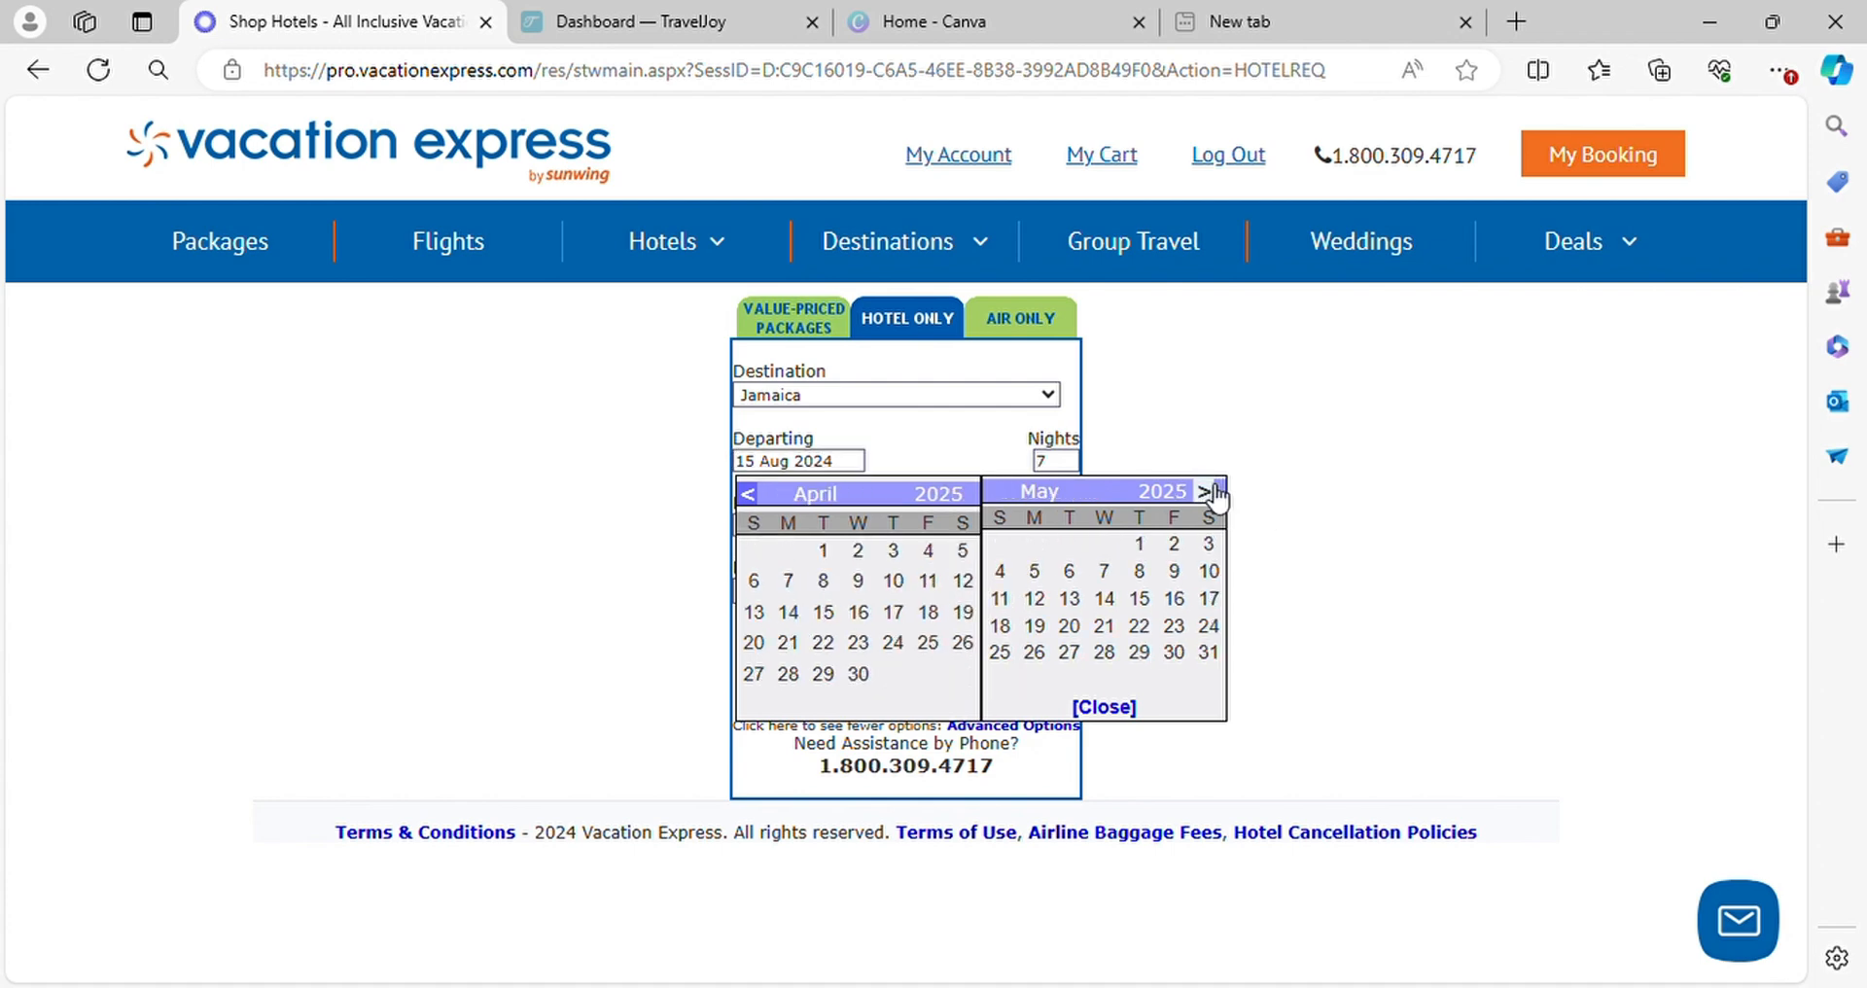
click(1211, 491)
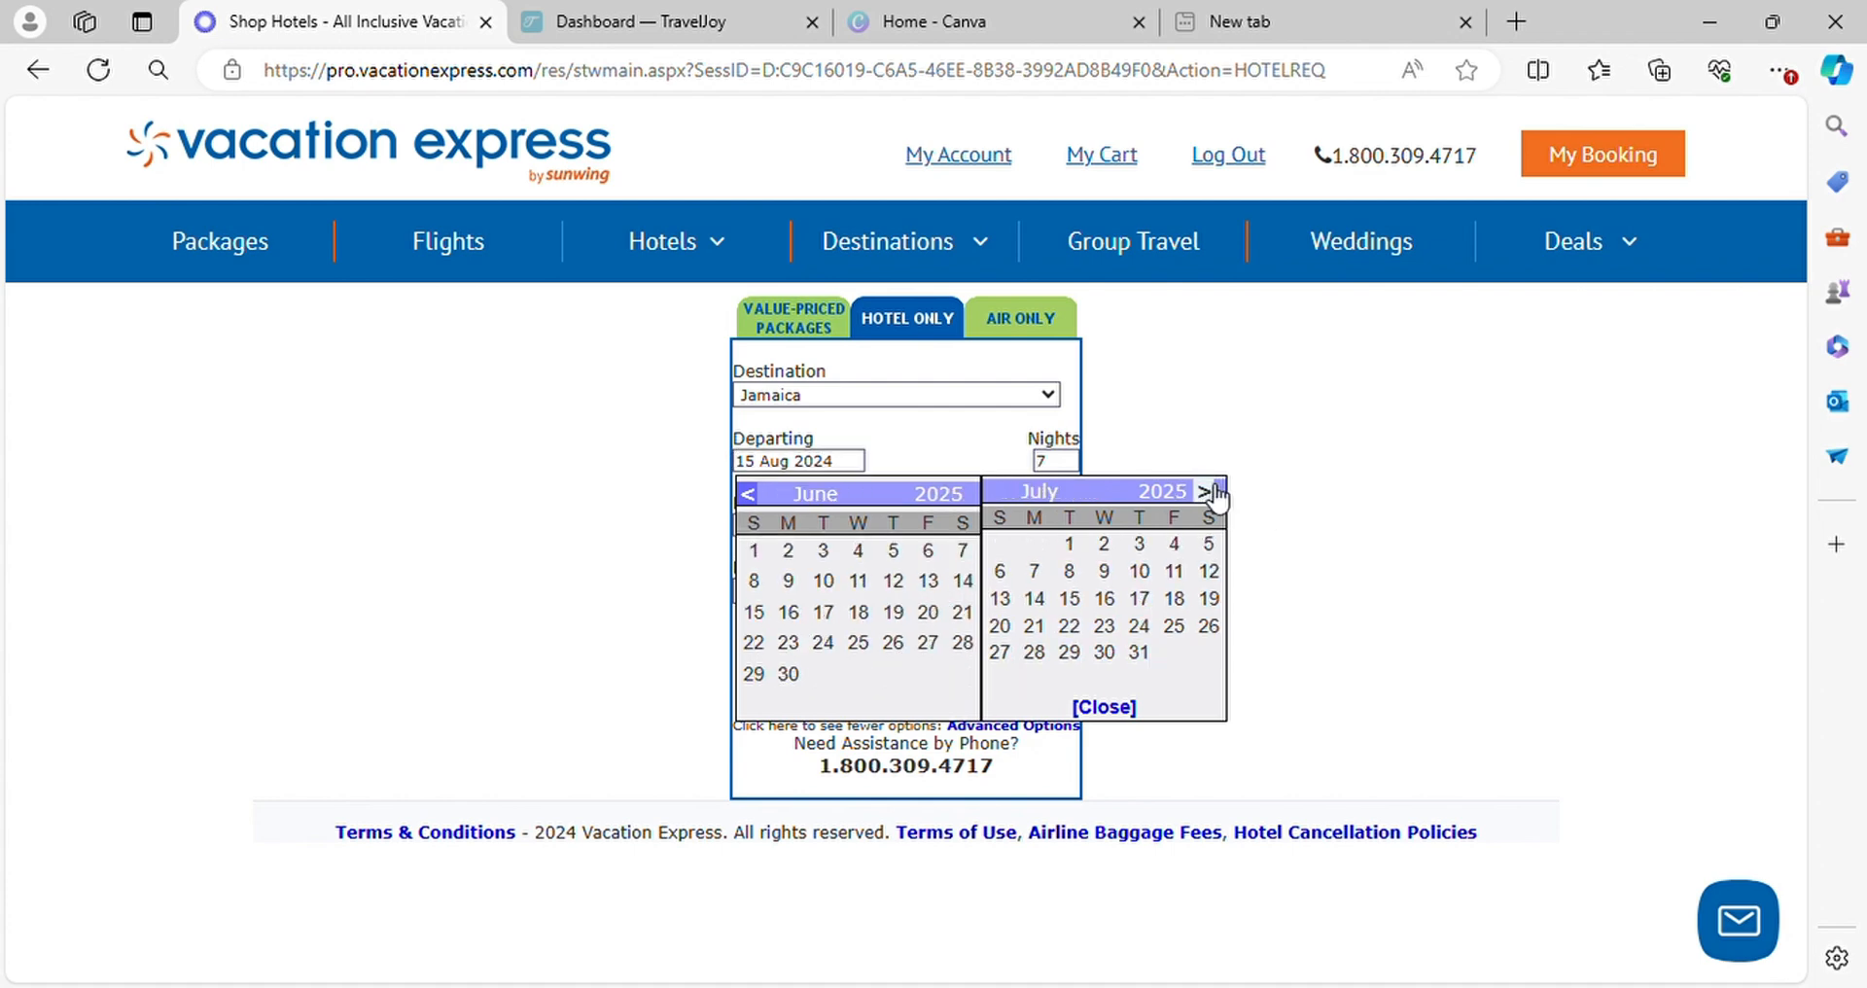
click(764, 498)
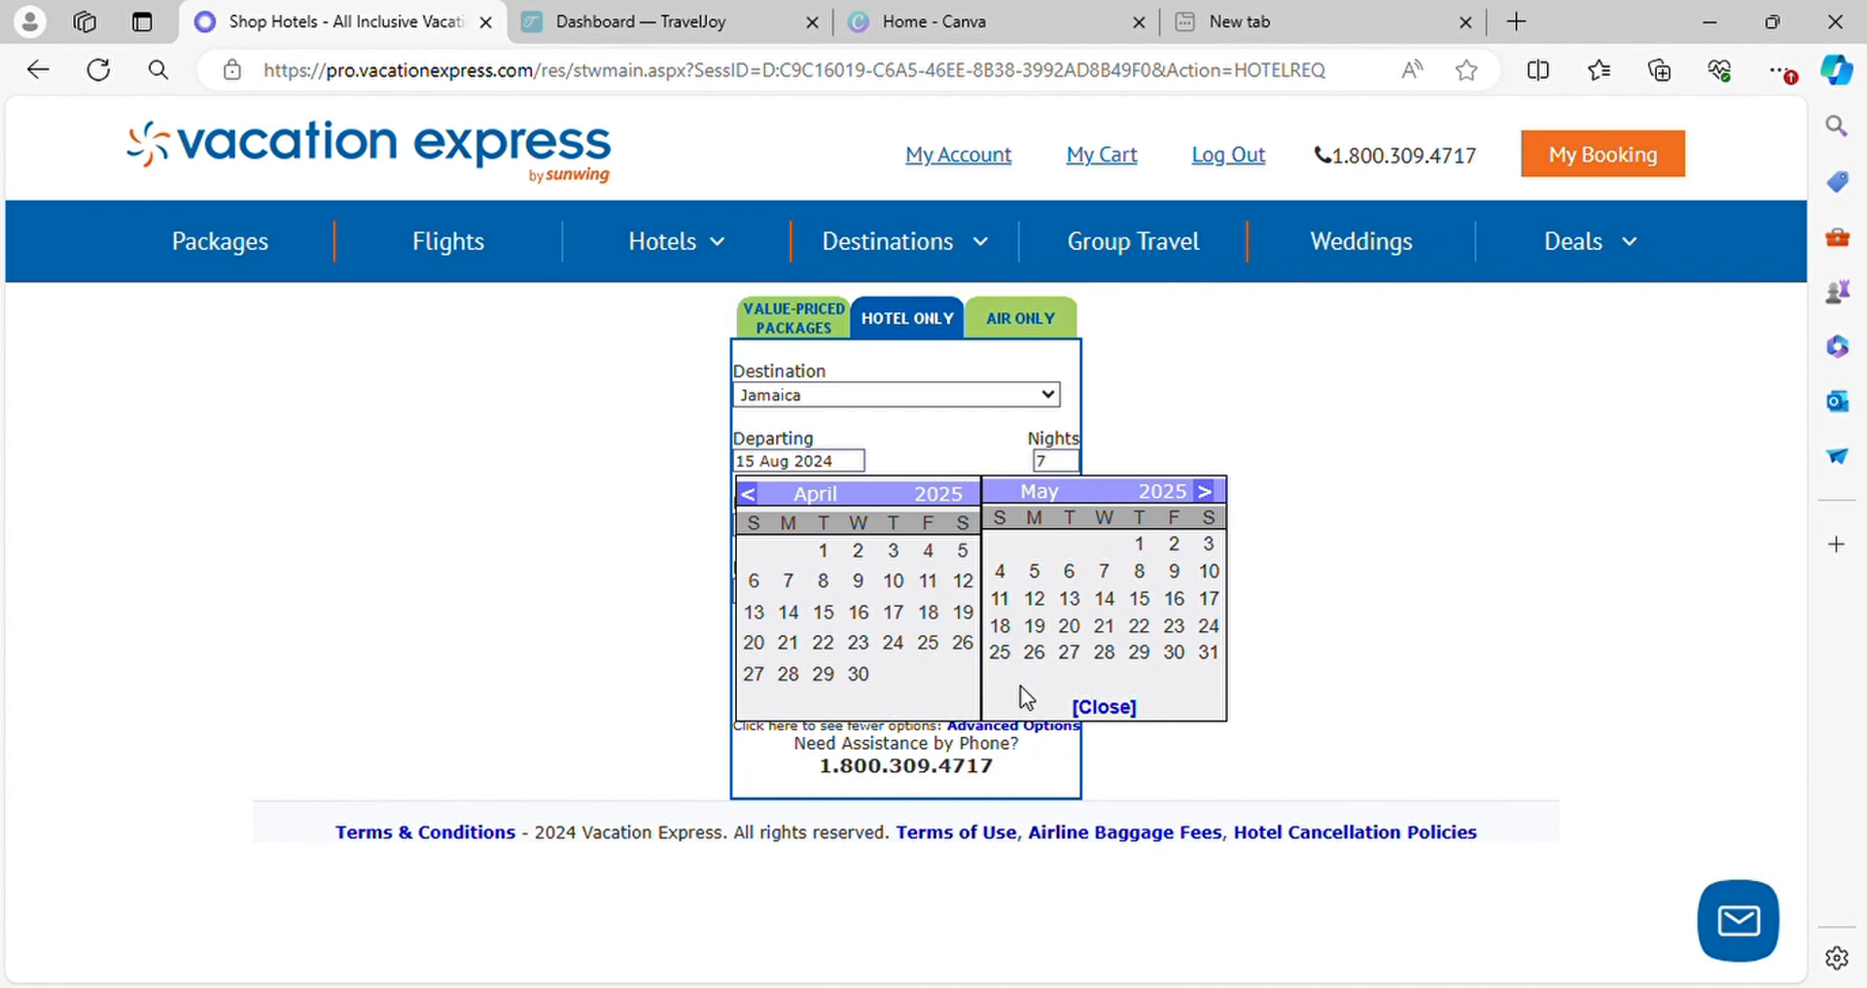
click(1211, 493)
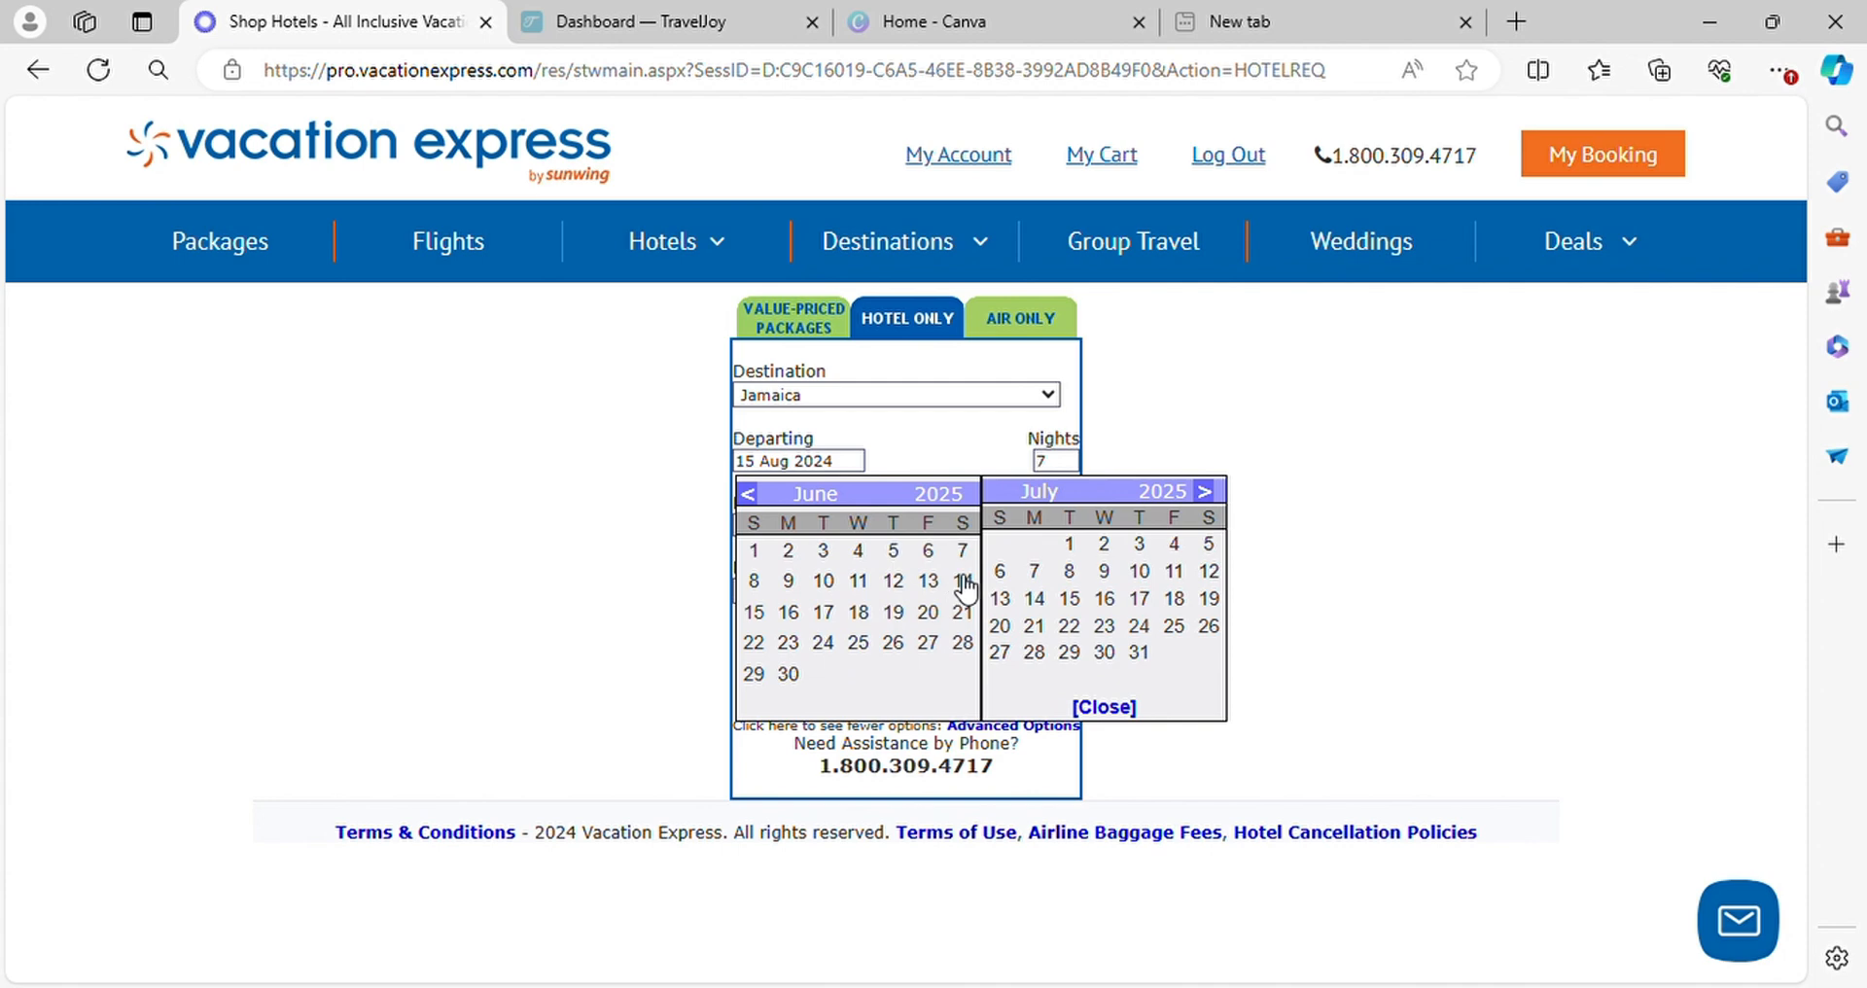
click(896, 582)
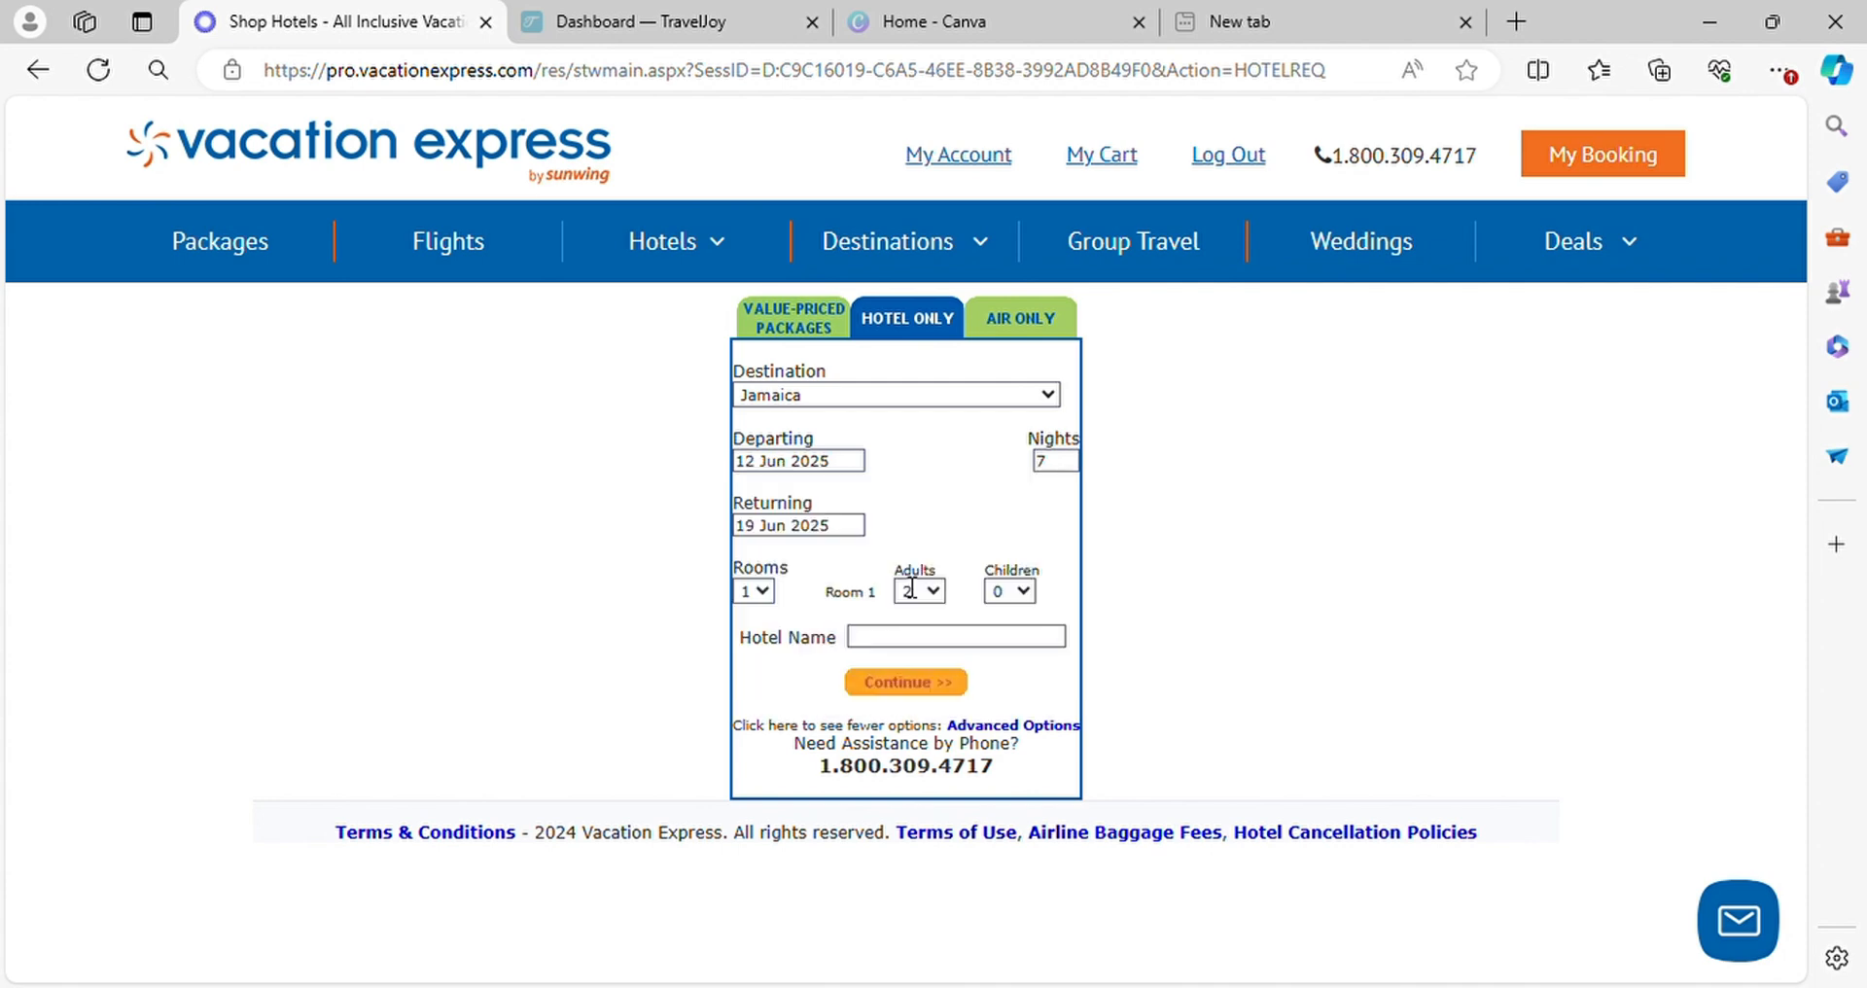
Set the stay to 5 nights and run the hotel search
click(1060, 461)
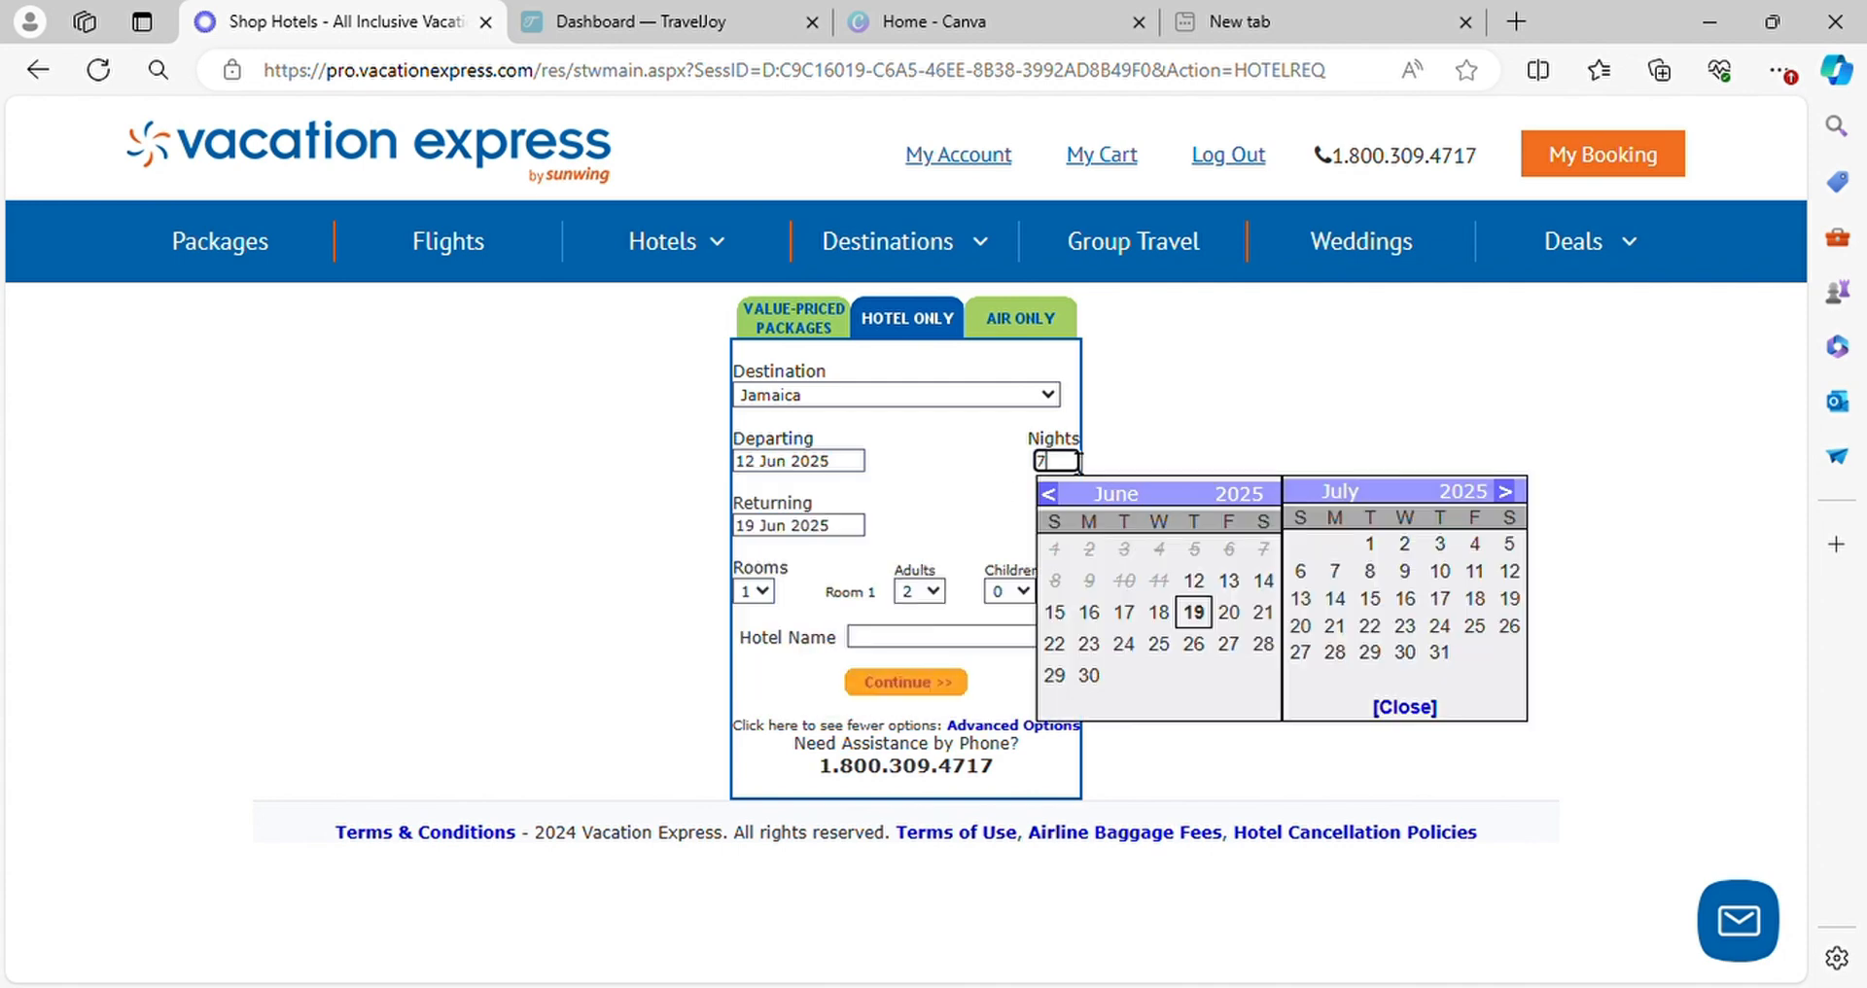
key(BackSpace)
text(5)
click(980, 492)
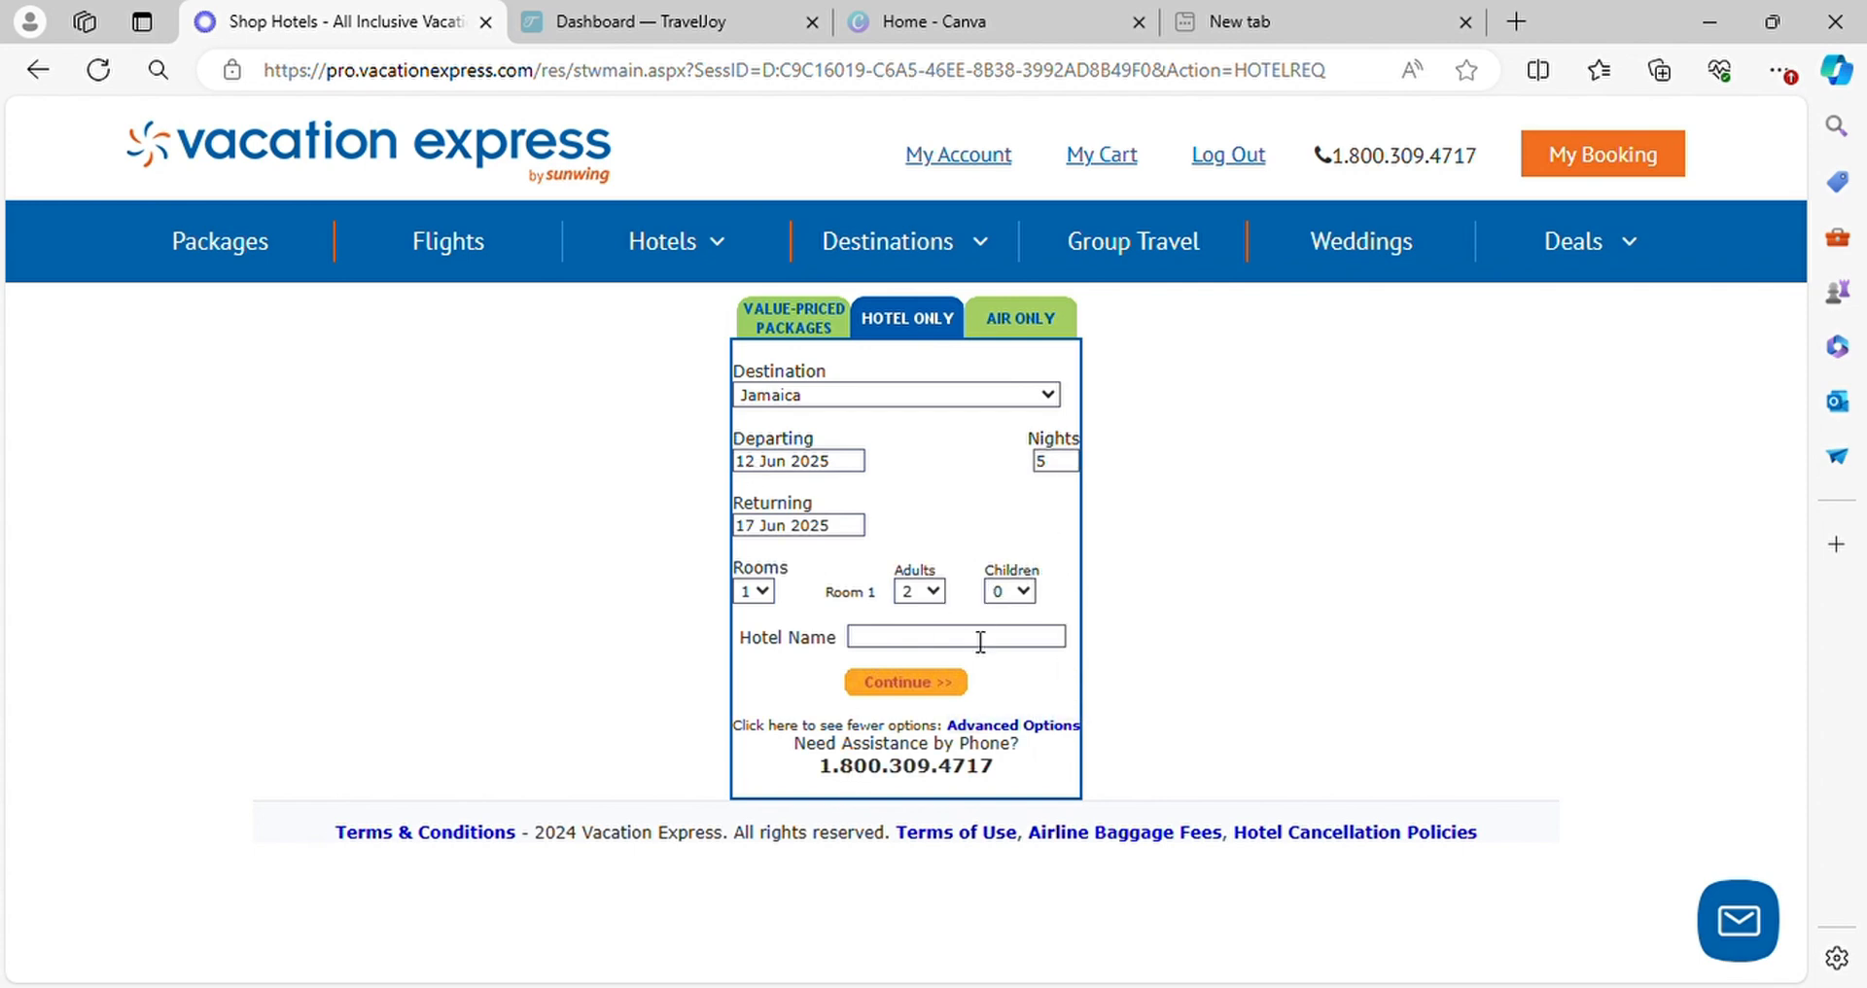
click(949, 689)
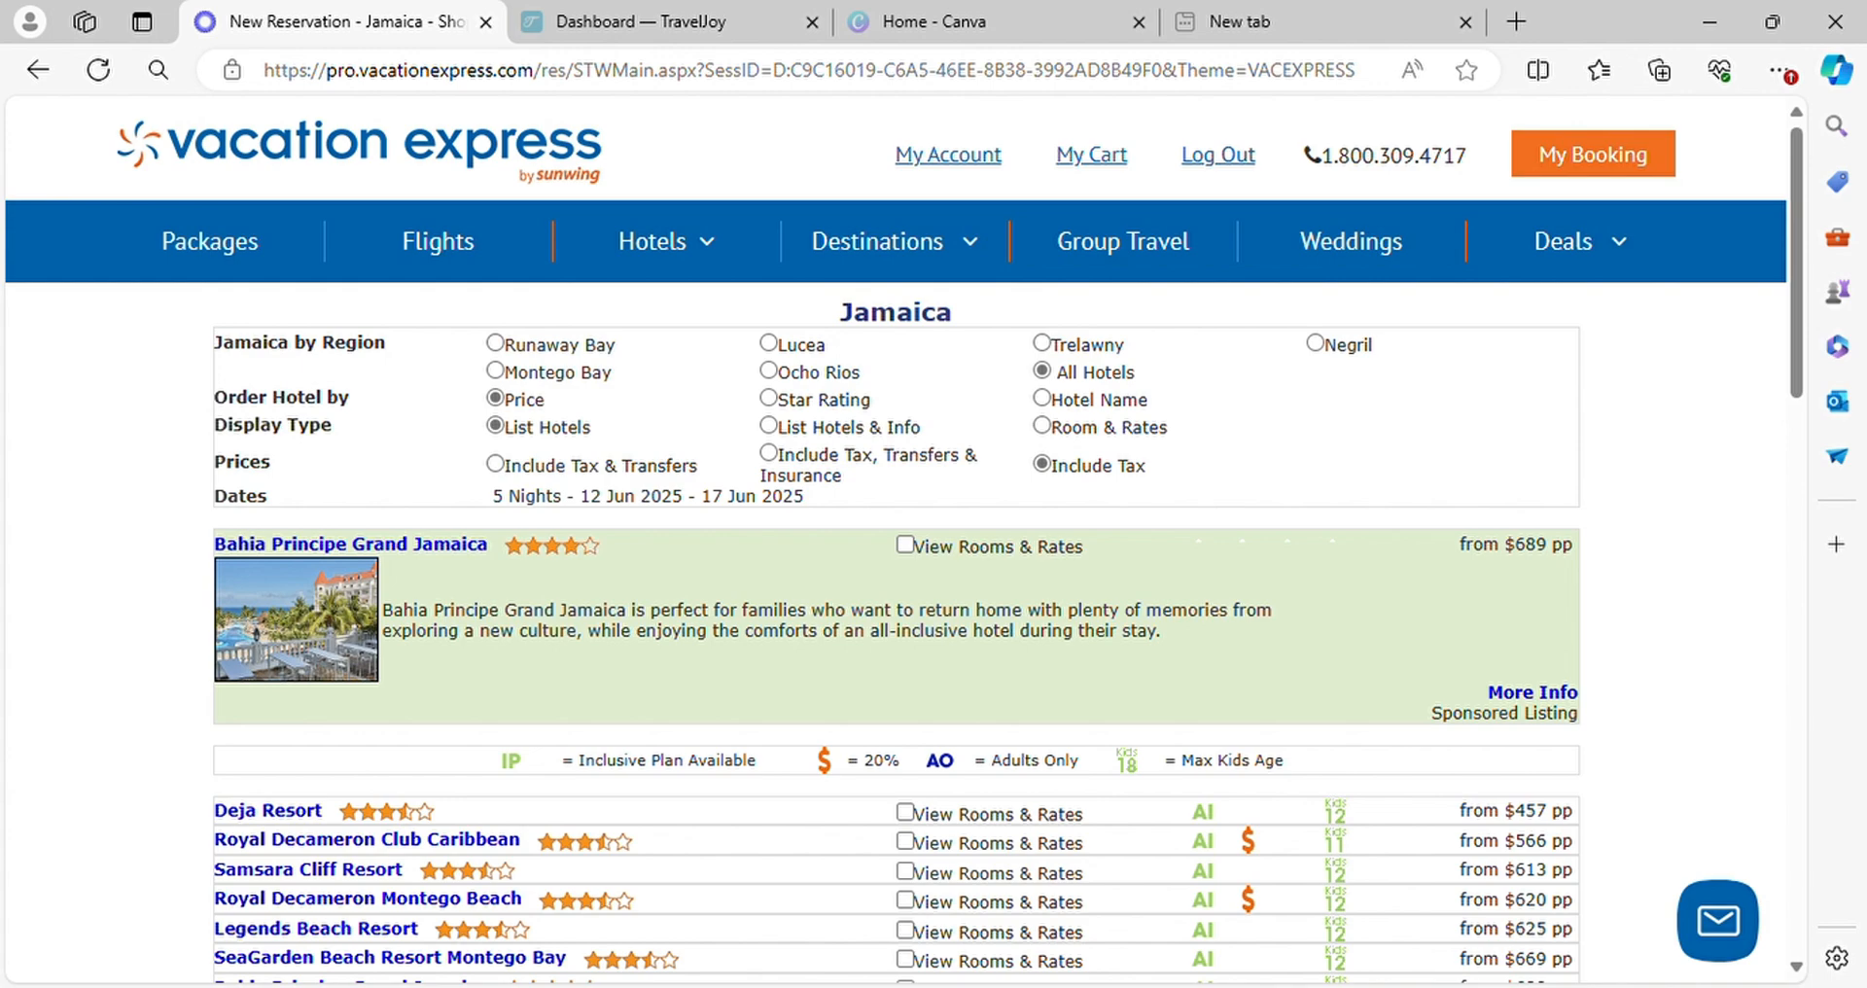
Browse the Jamaica hotel results and show the rooms and rates for Ocean Eden Bay
scroll(867, 784, down, 6)
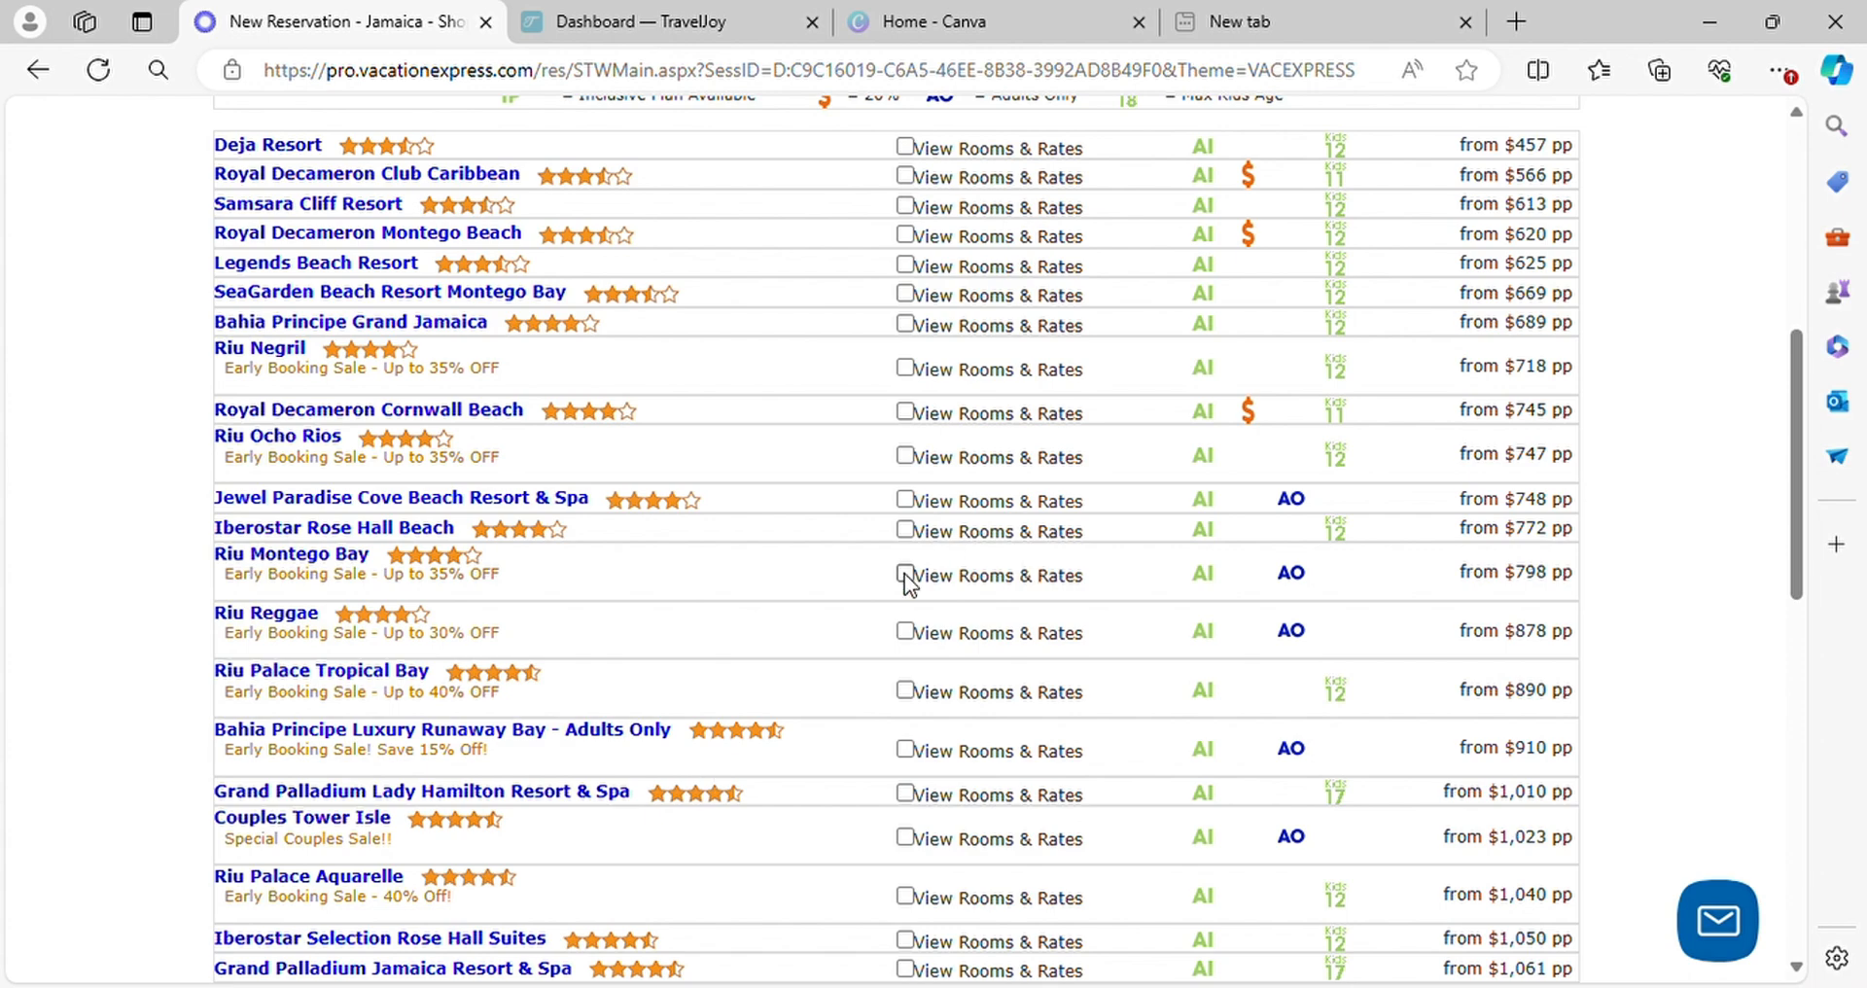
scroll(656, 734, down, 6)
scroll(428, 564, down, 3)
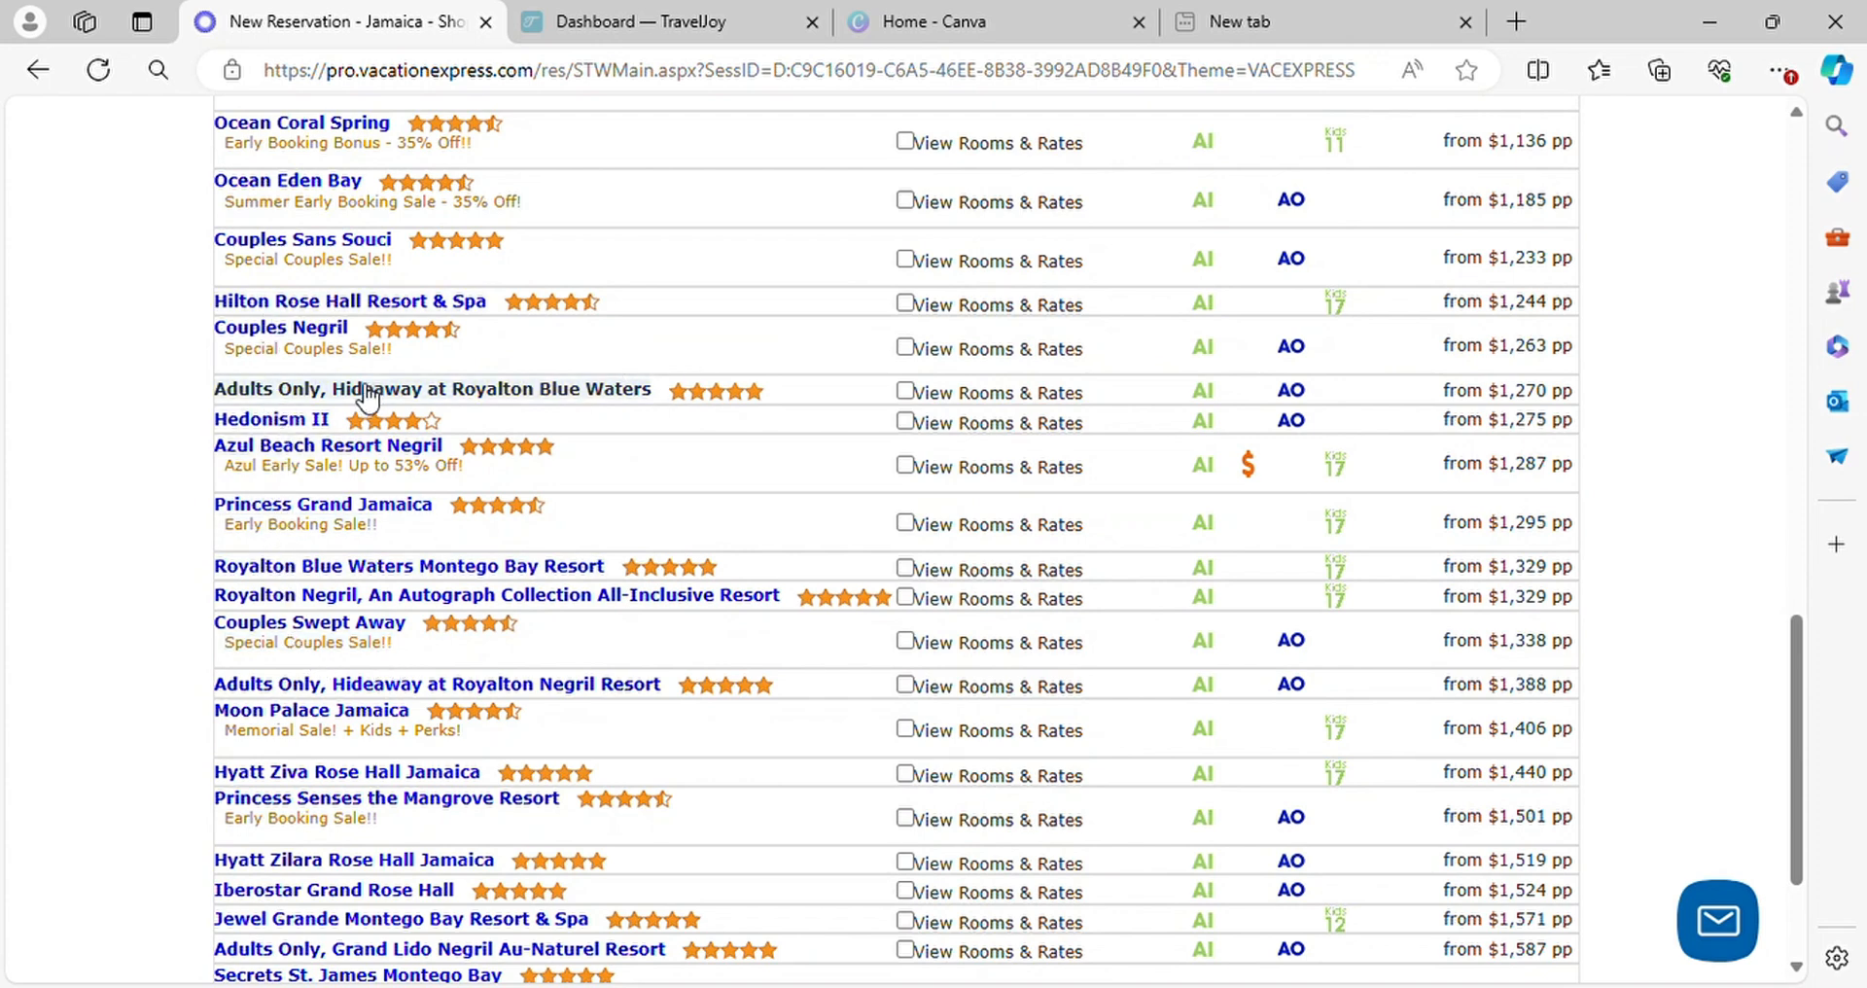
scroll(399, 325, up, 3)
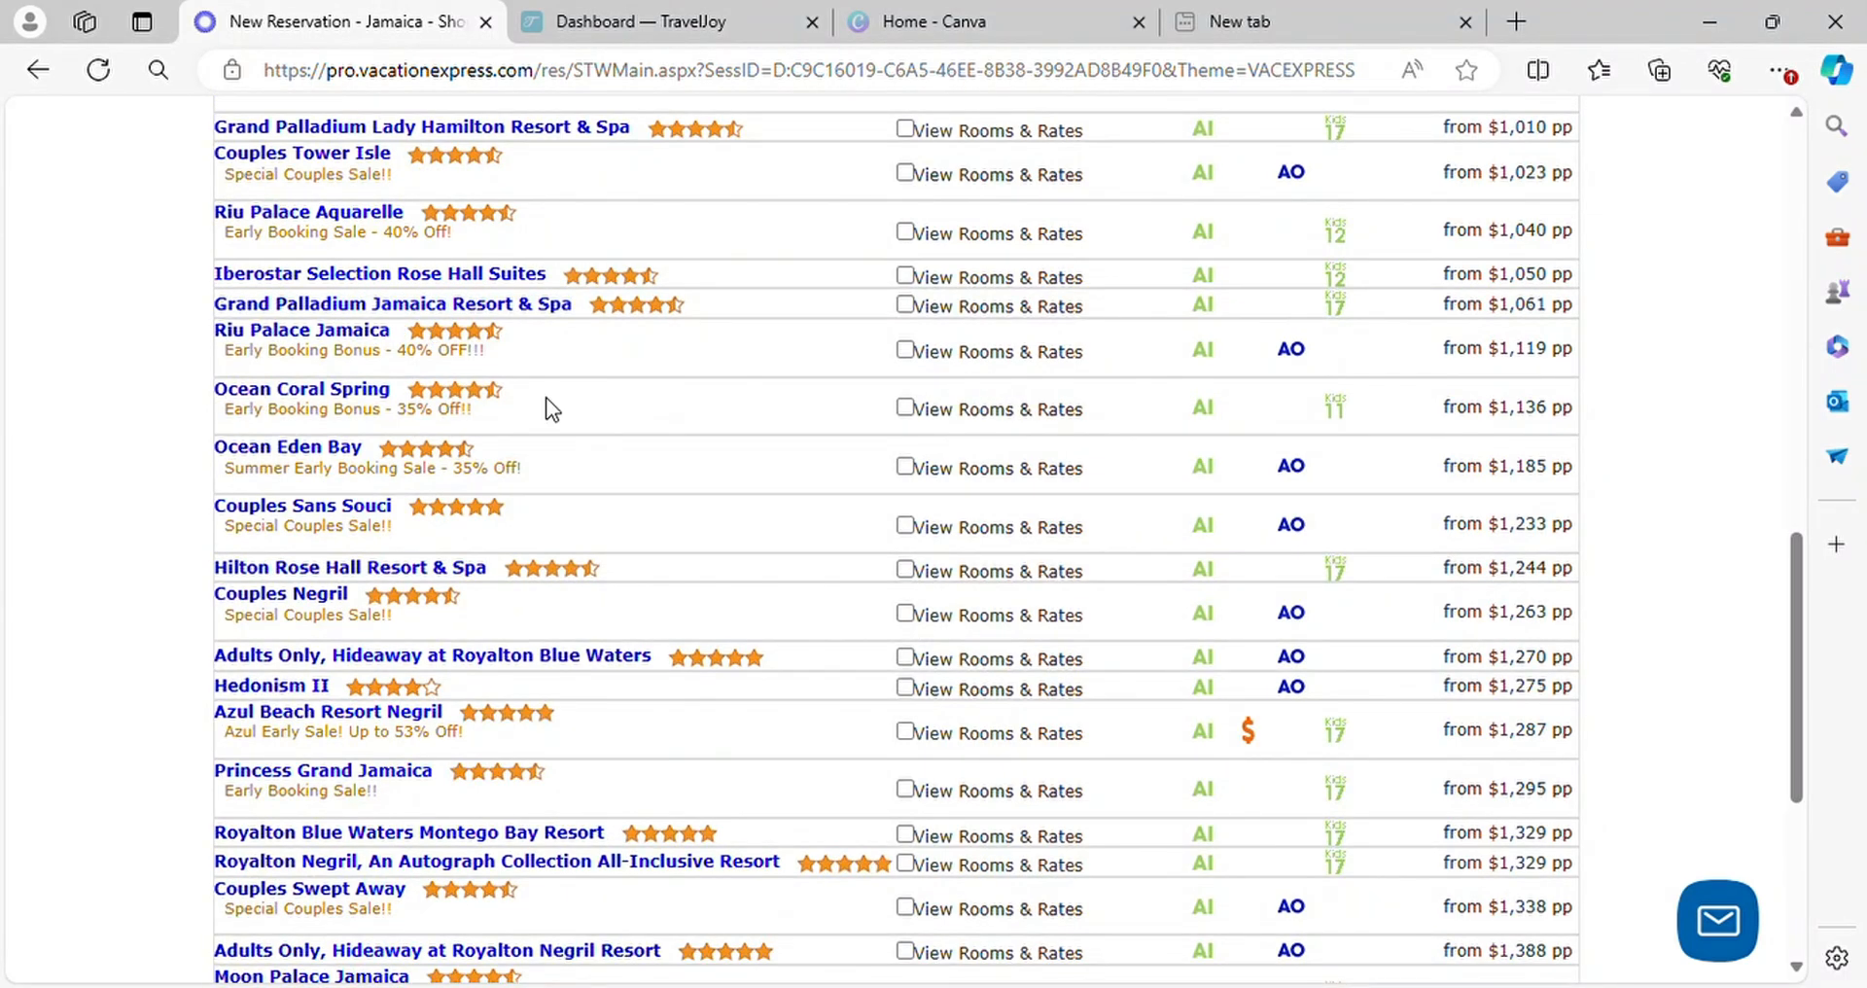
scroll(309, 404, up, 1)
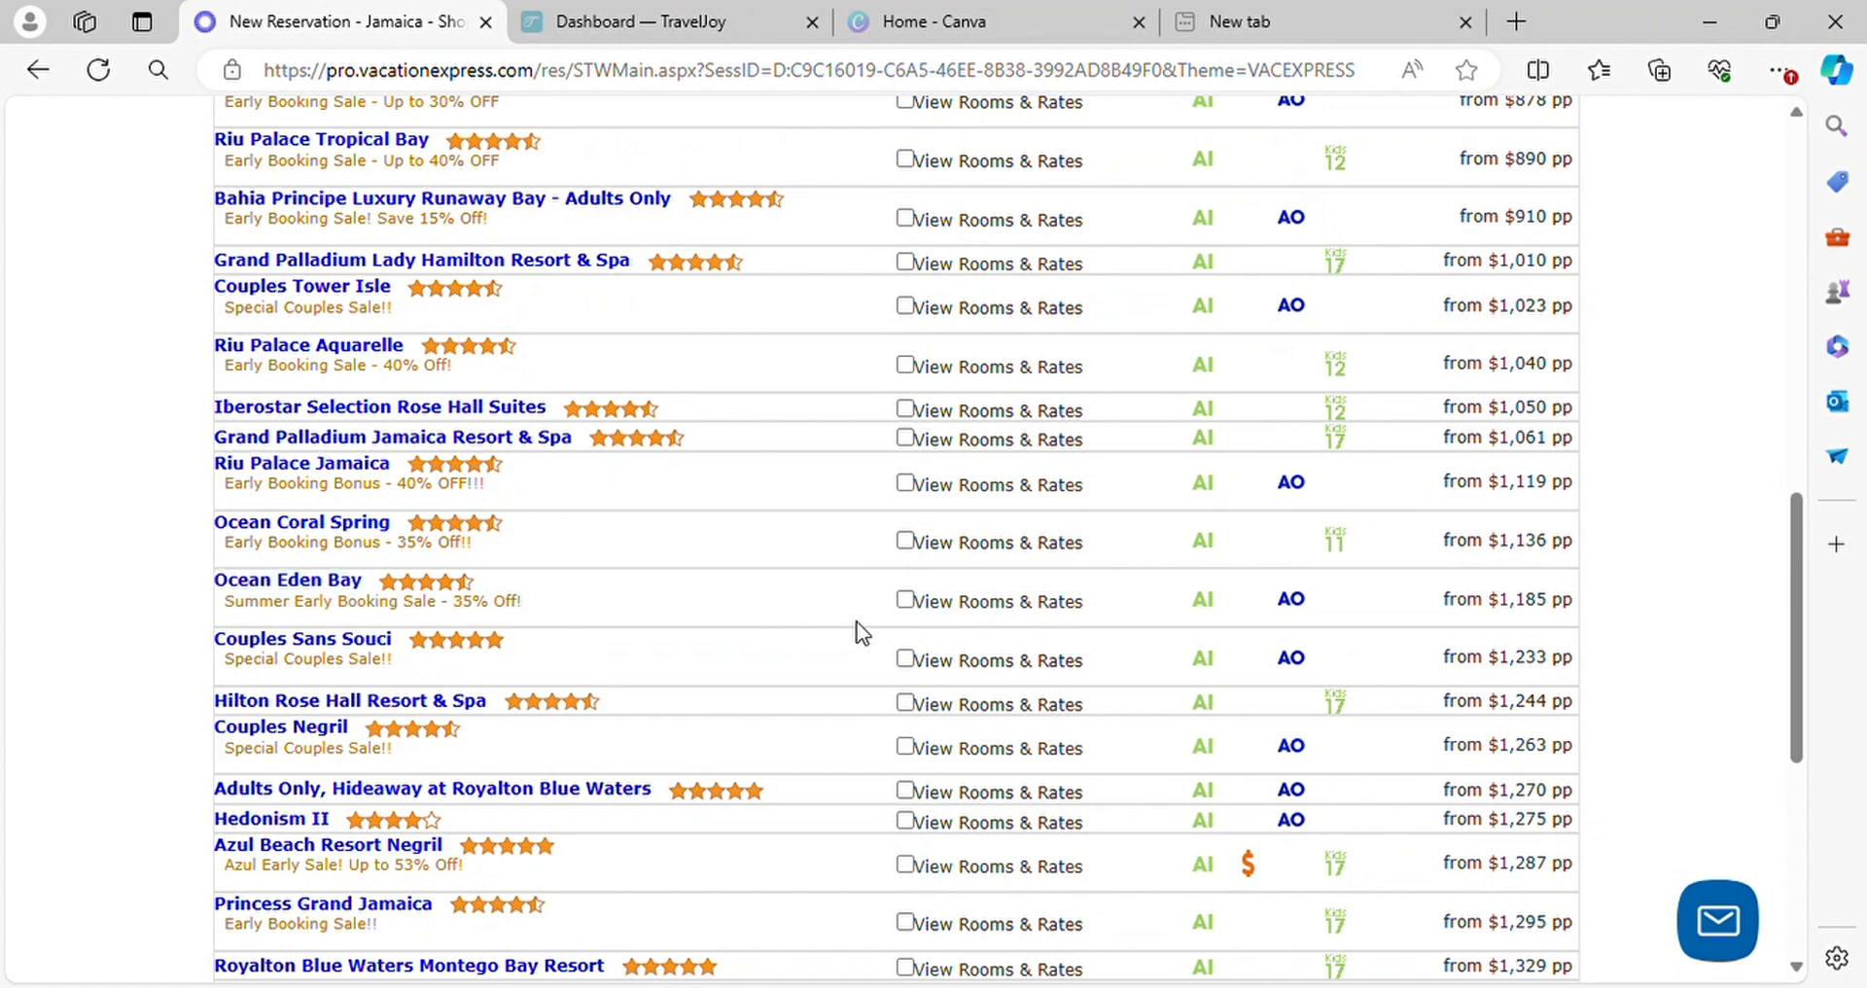
click(908, 603)
scroll(413, 836, down, 5)
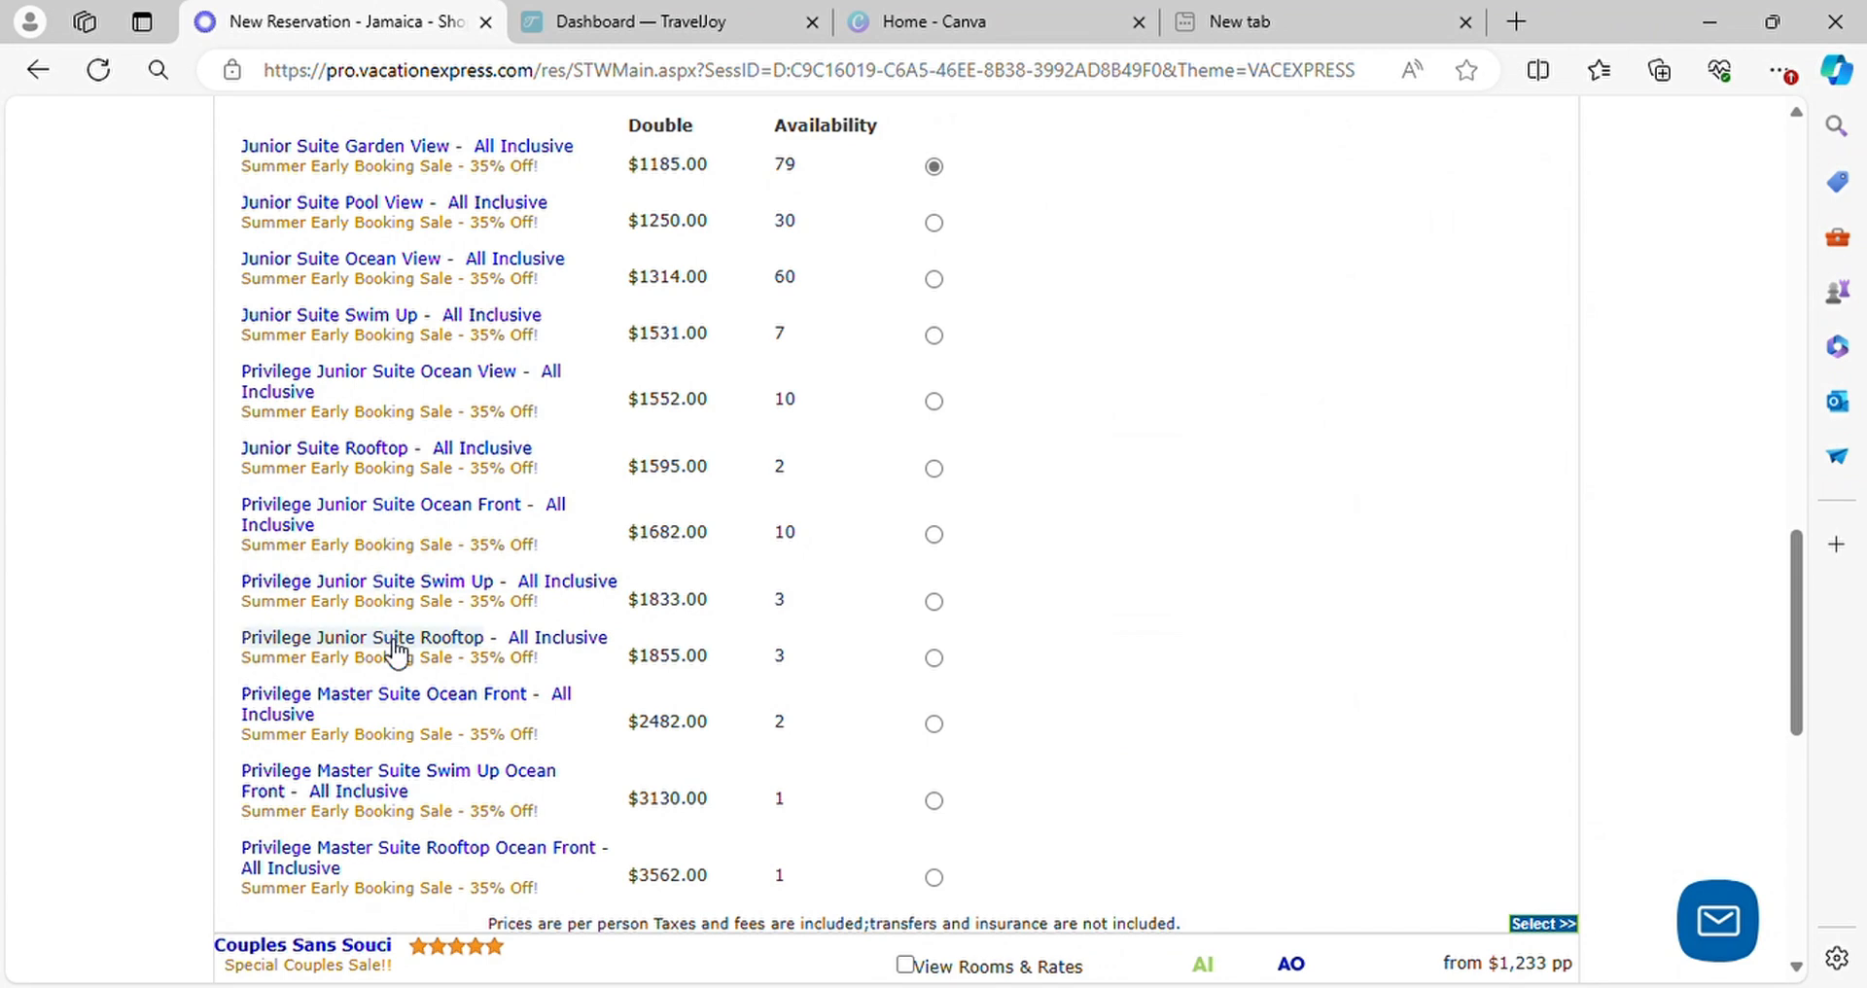
Show the rooms and rates for Riu Palace Aquarelle and Riu Reggae
scroll(634, 563, up, 7)
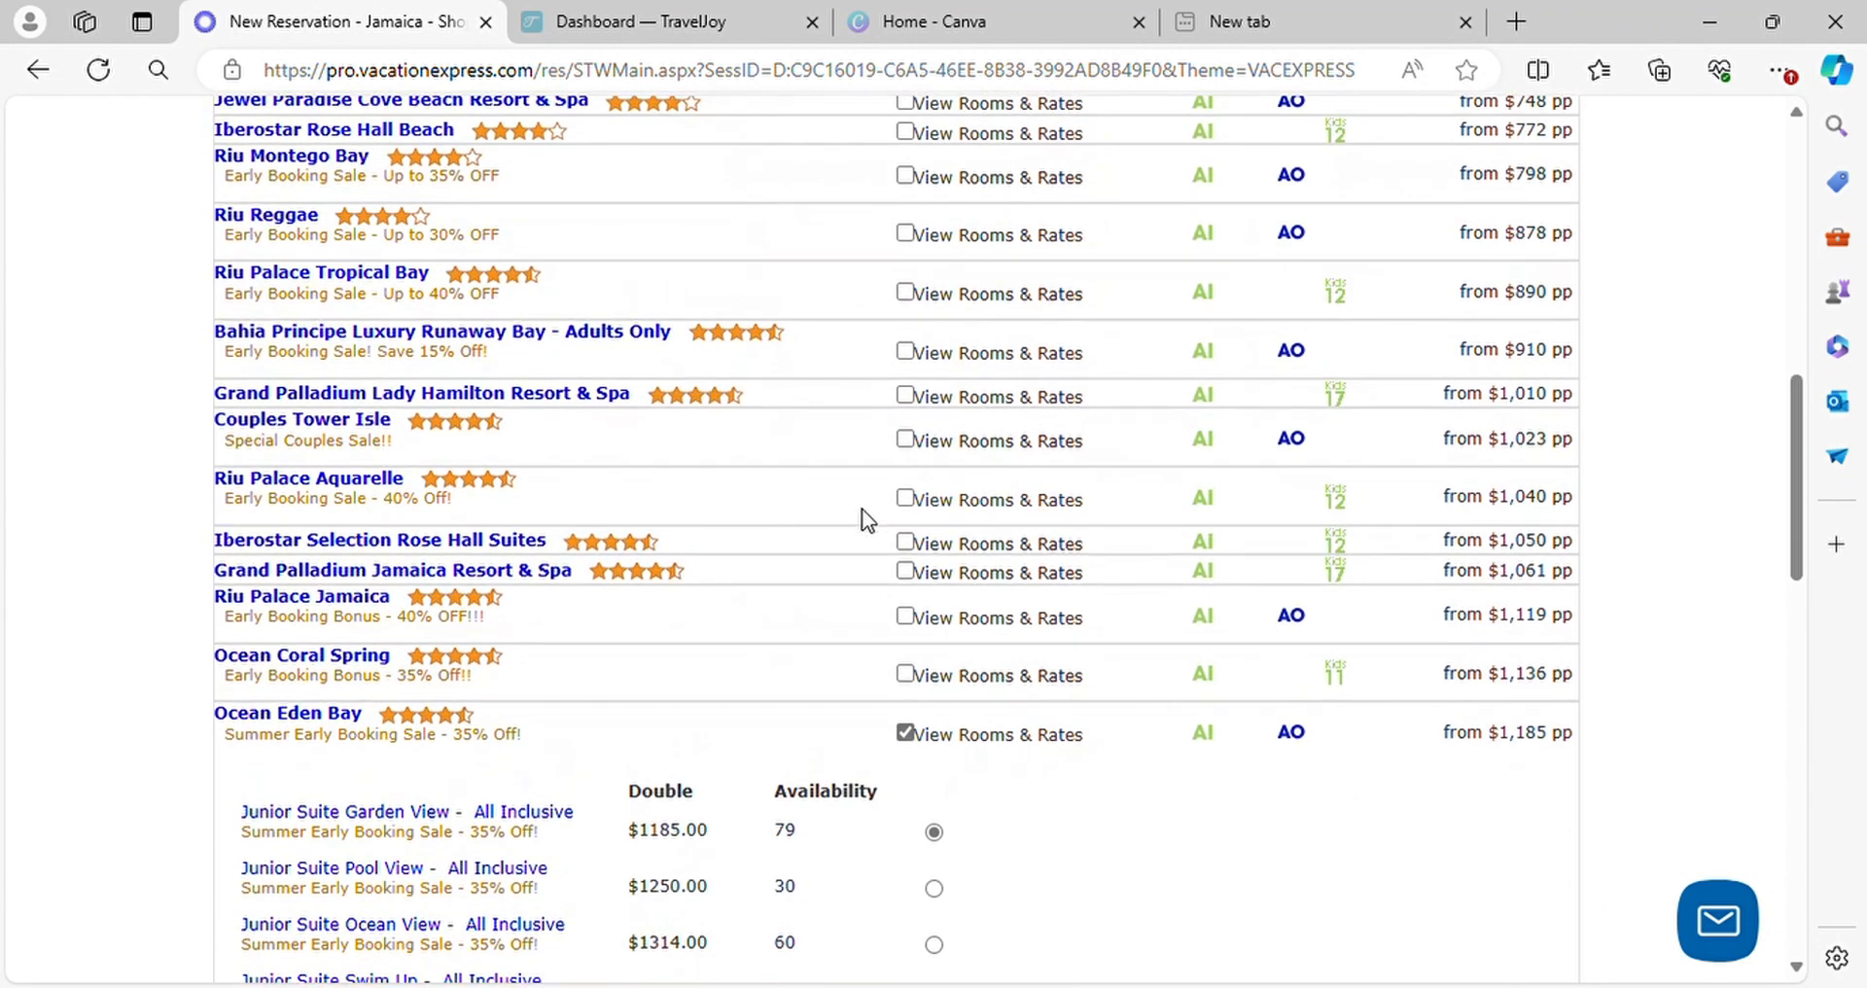
click(905, 498)
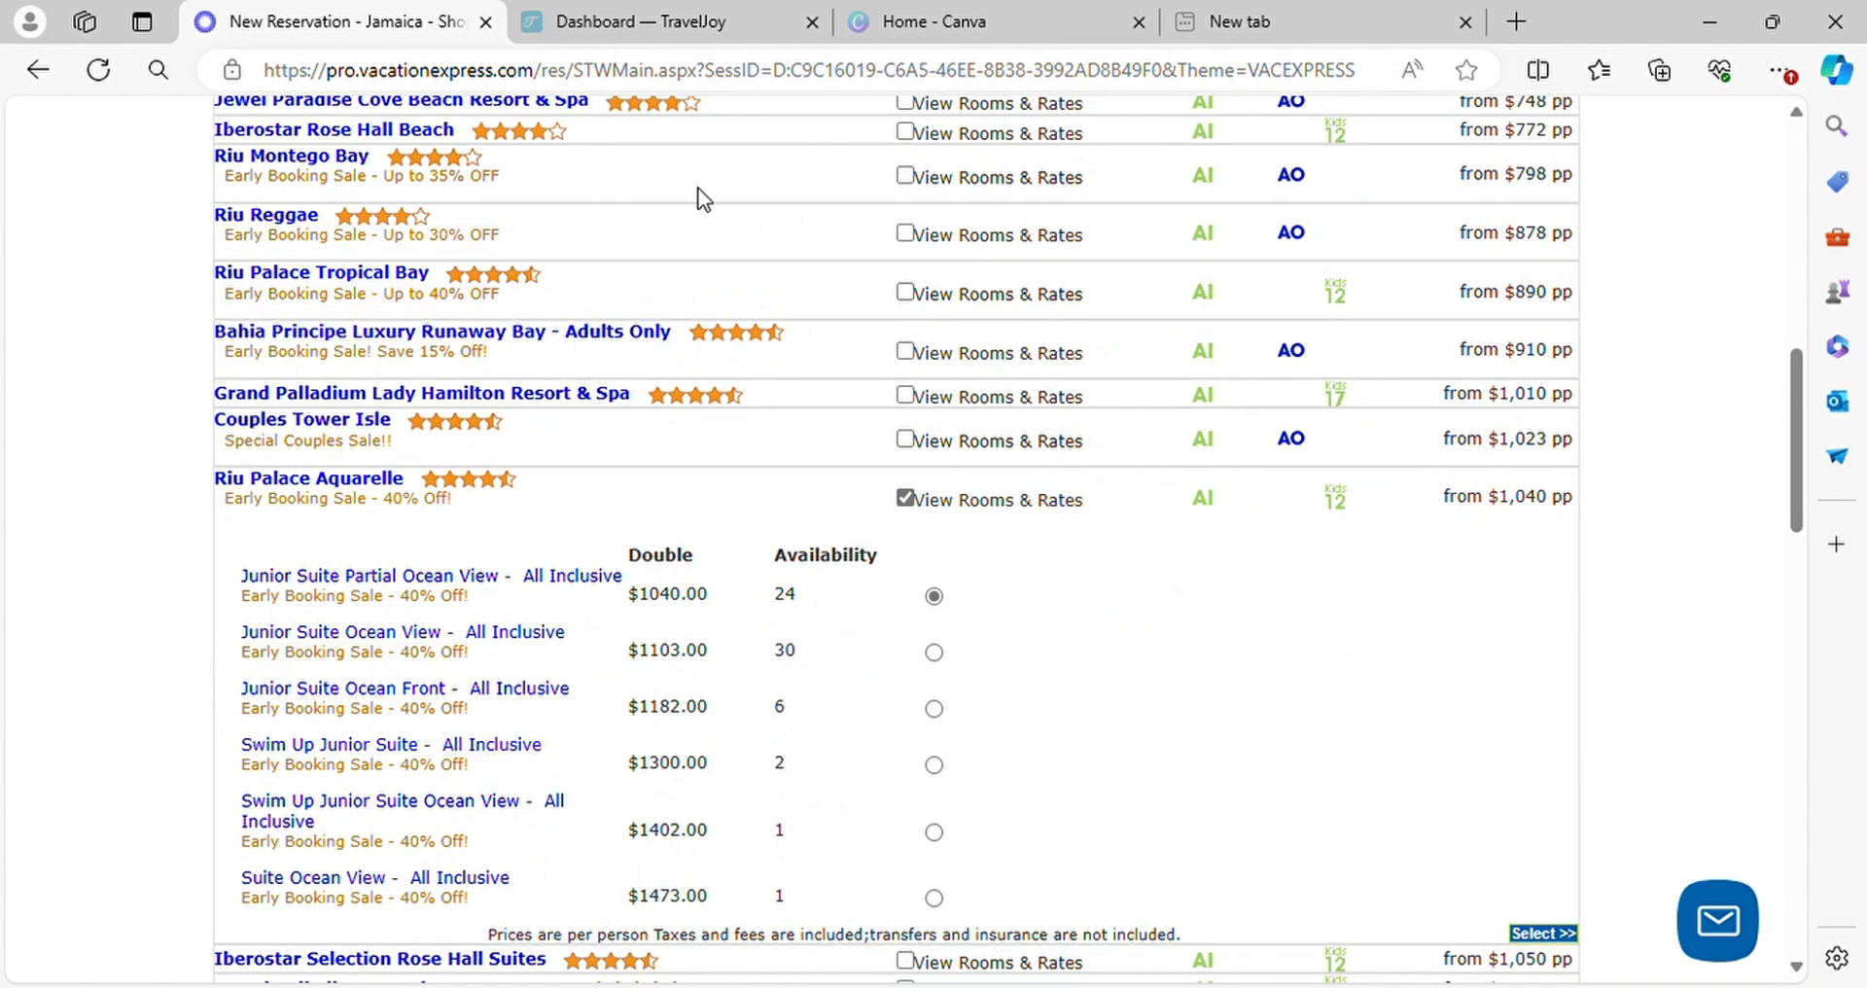
click(906, 235)
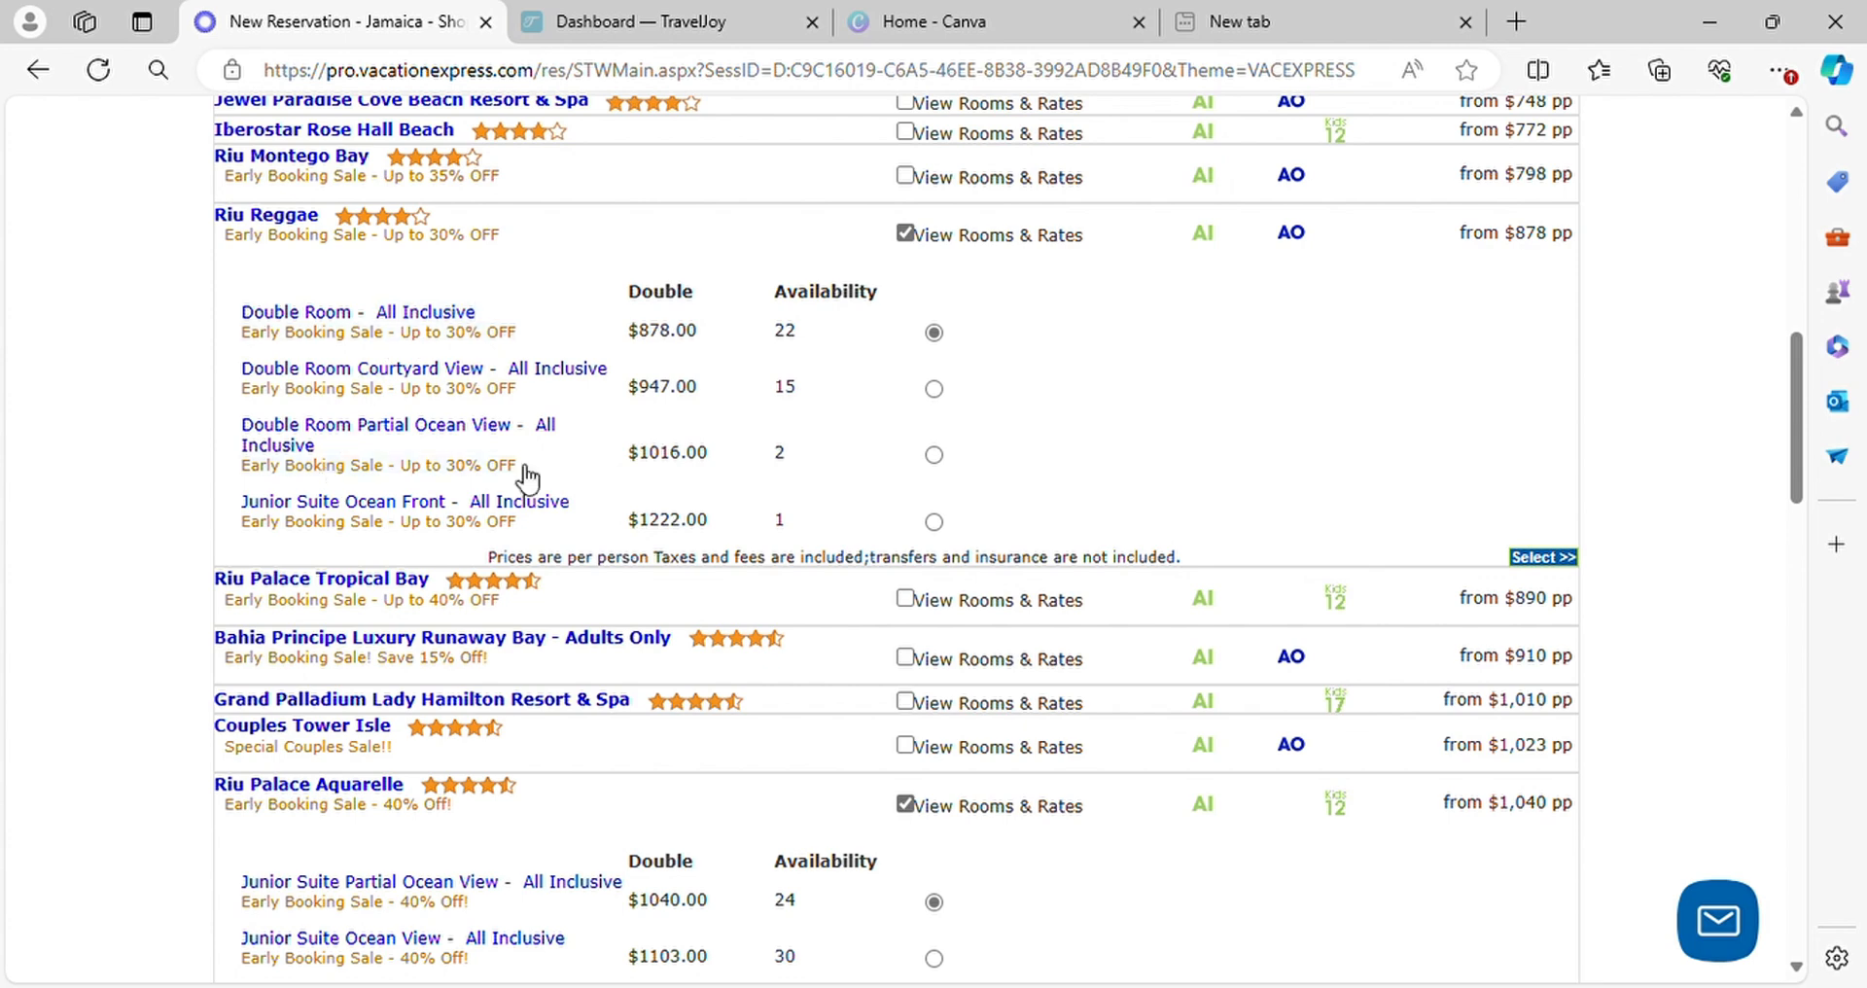
Review the remaining Jamaica hotels and show the rooms and rates for Iberostar Selection Rose Hall Suites
scroll(525, 471, up, 3)
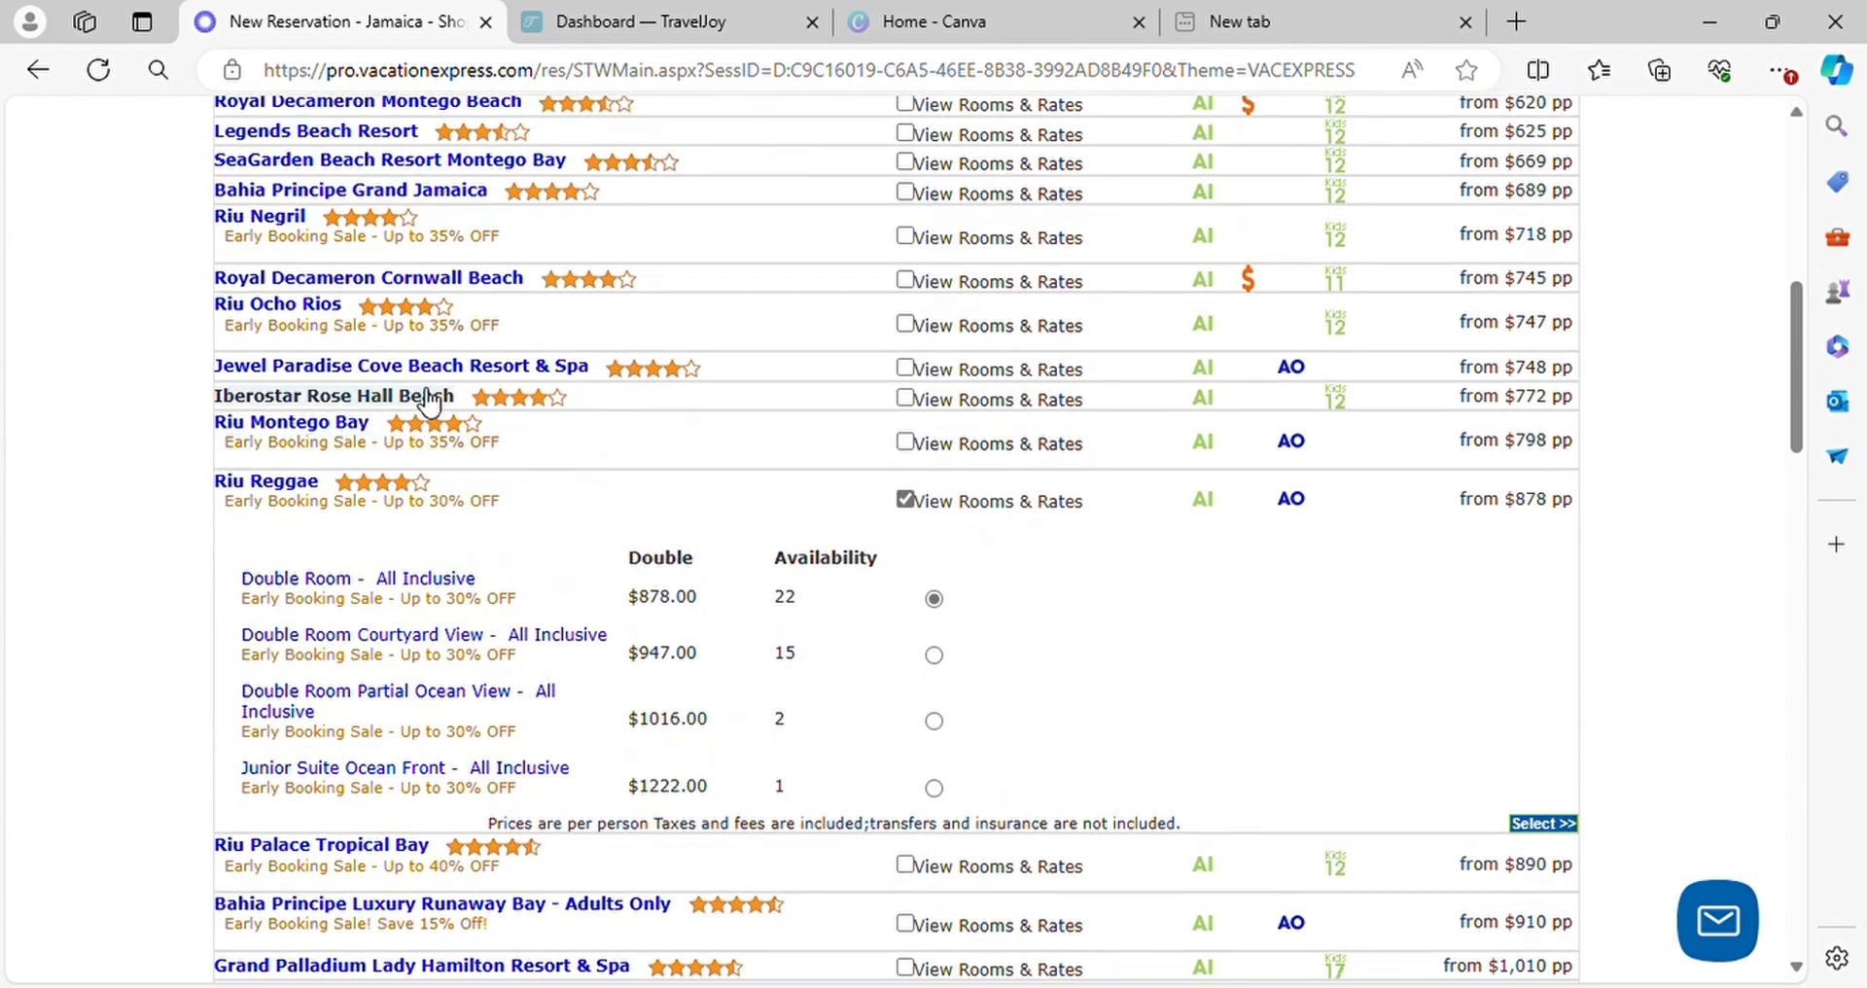
scroll(428, 401, up, 1)
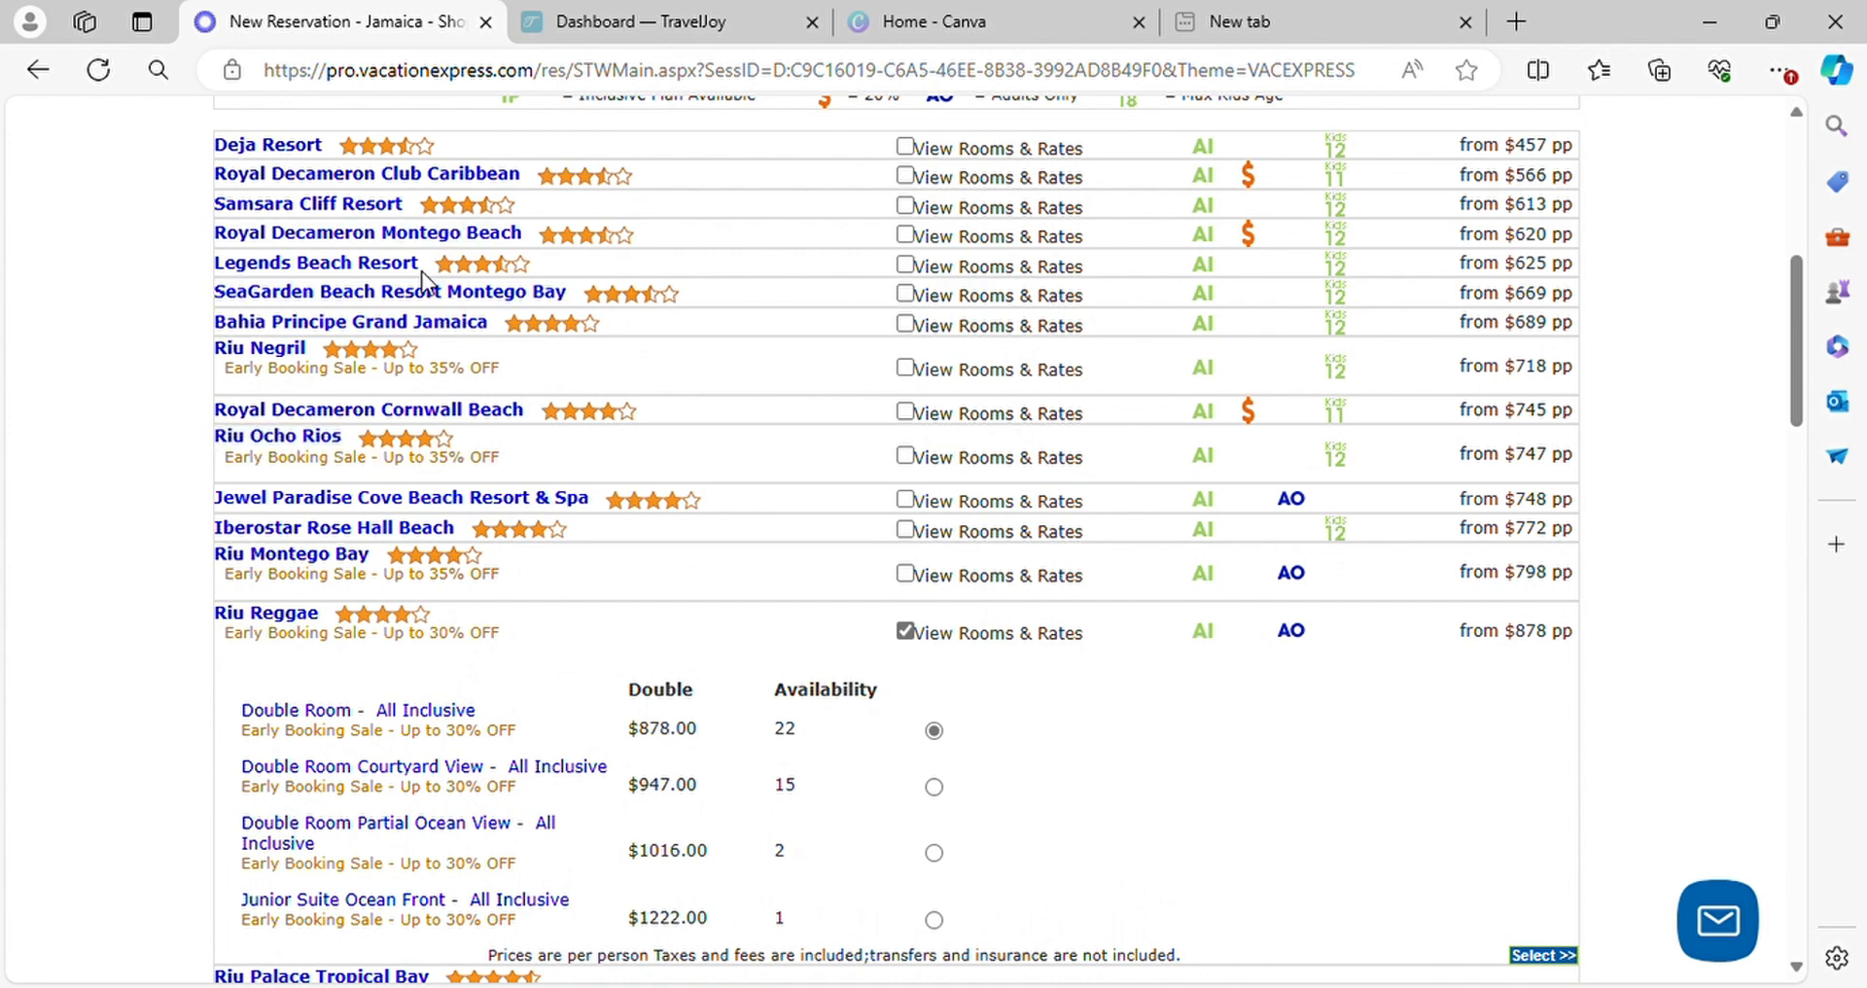
scroll(447, 413, down, 1)
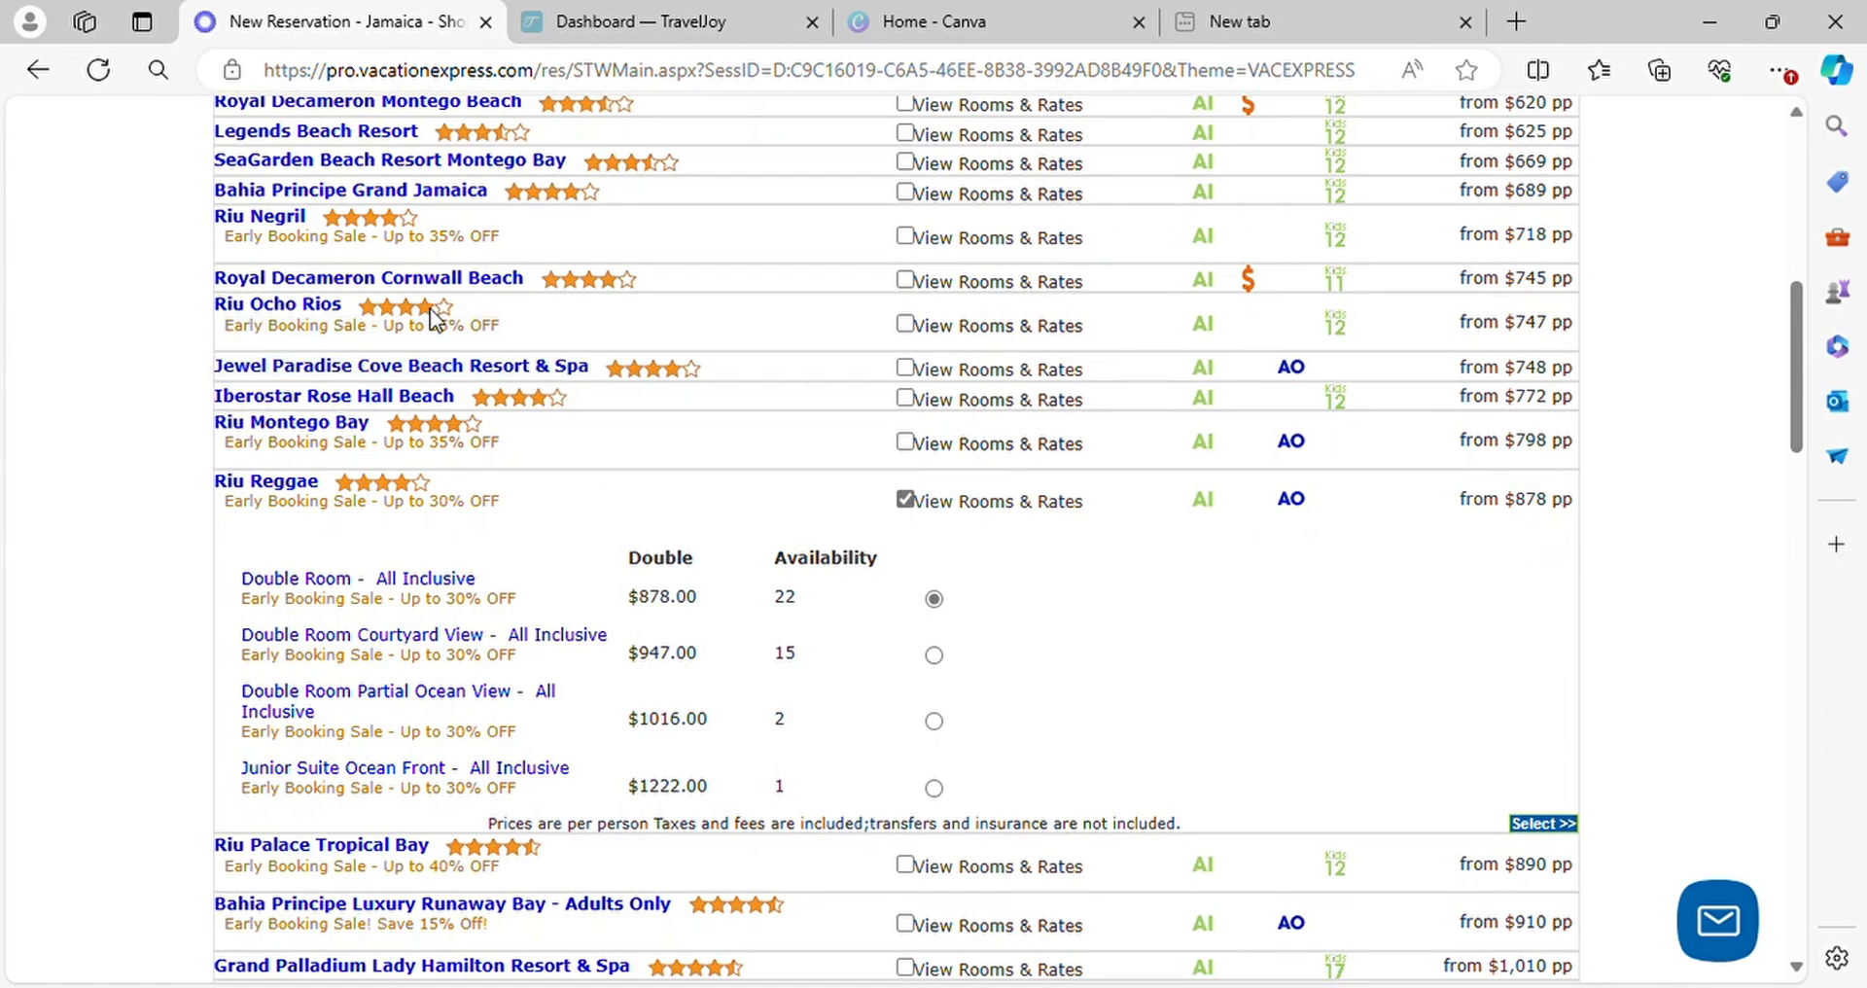
scroll(356, 384, down, 1)
scroll(356, 384, down, 9)
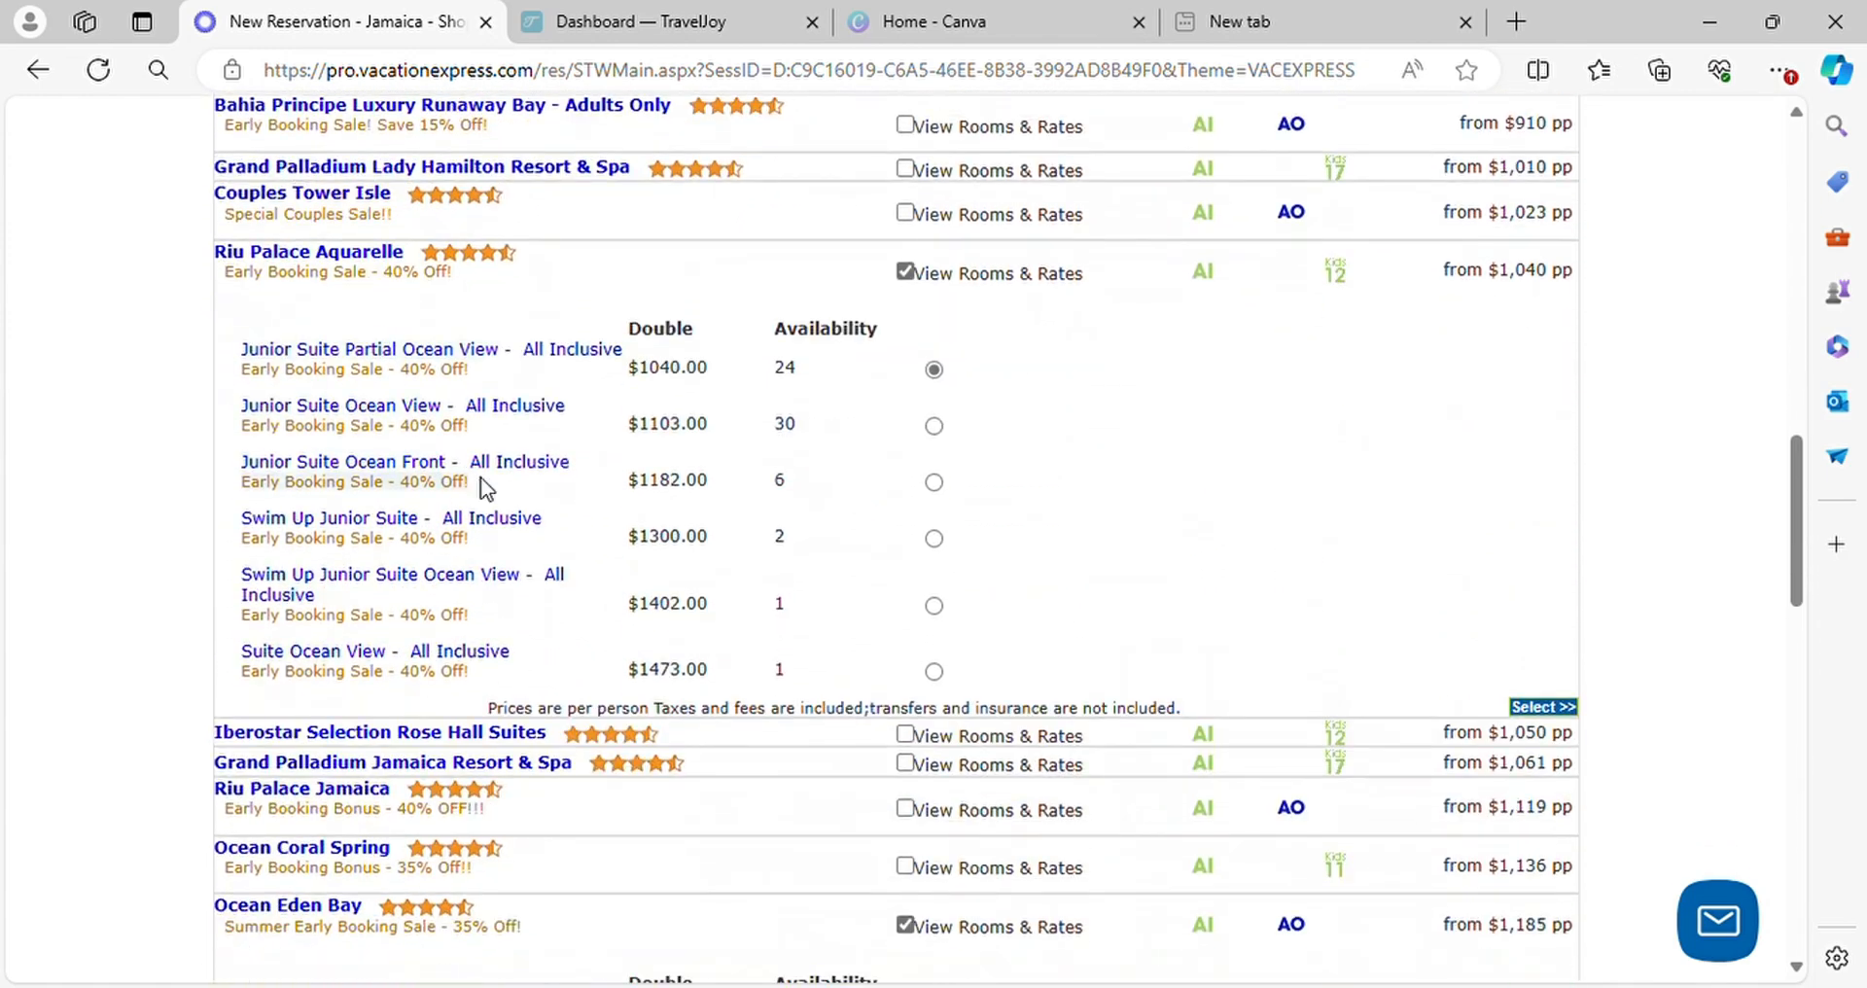
scroll(500, 497, down, 10)
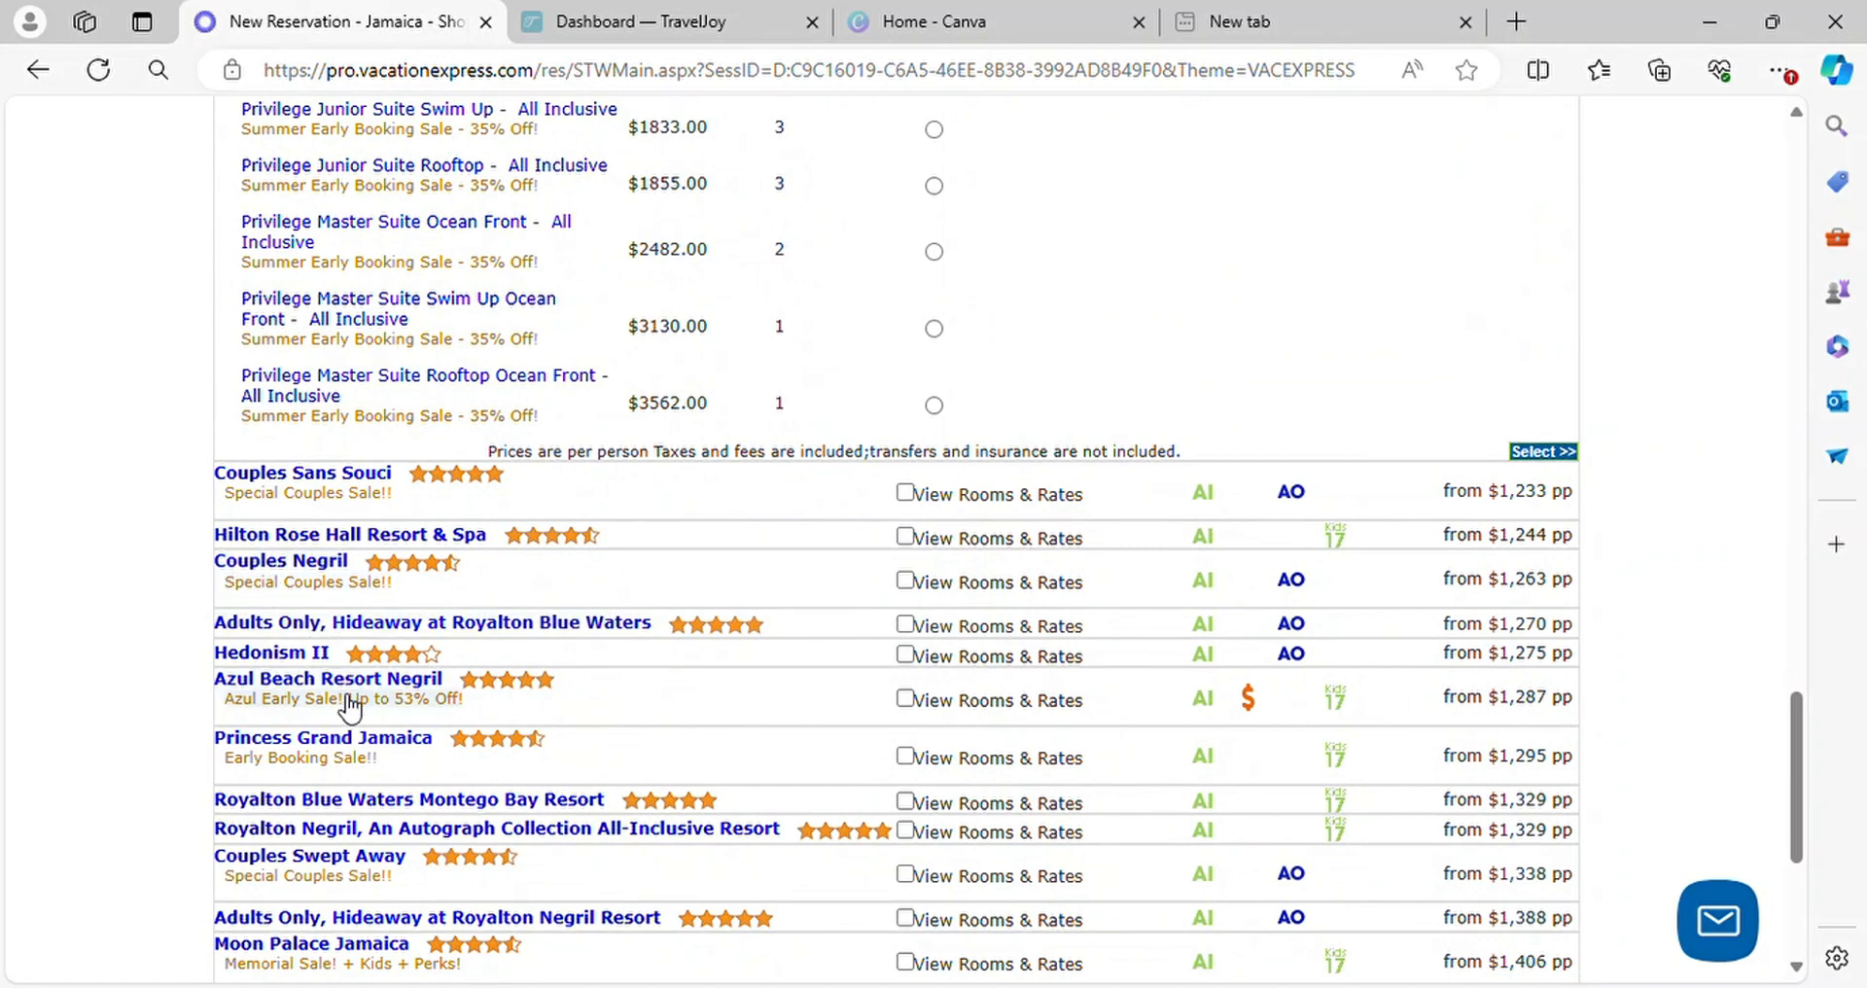
scroll(544, 783, down, 3)
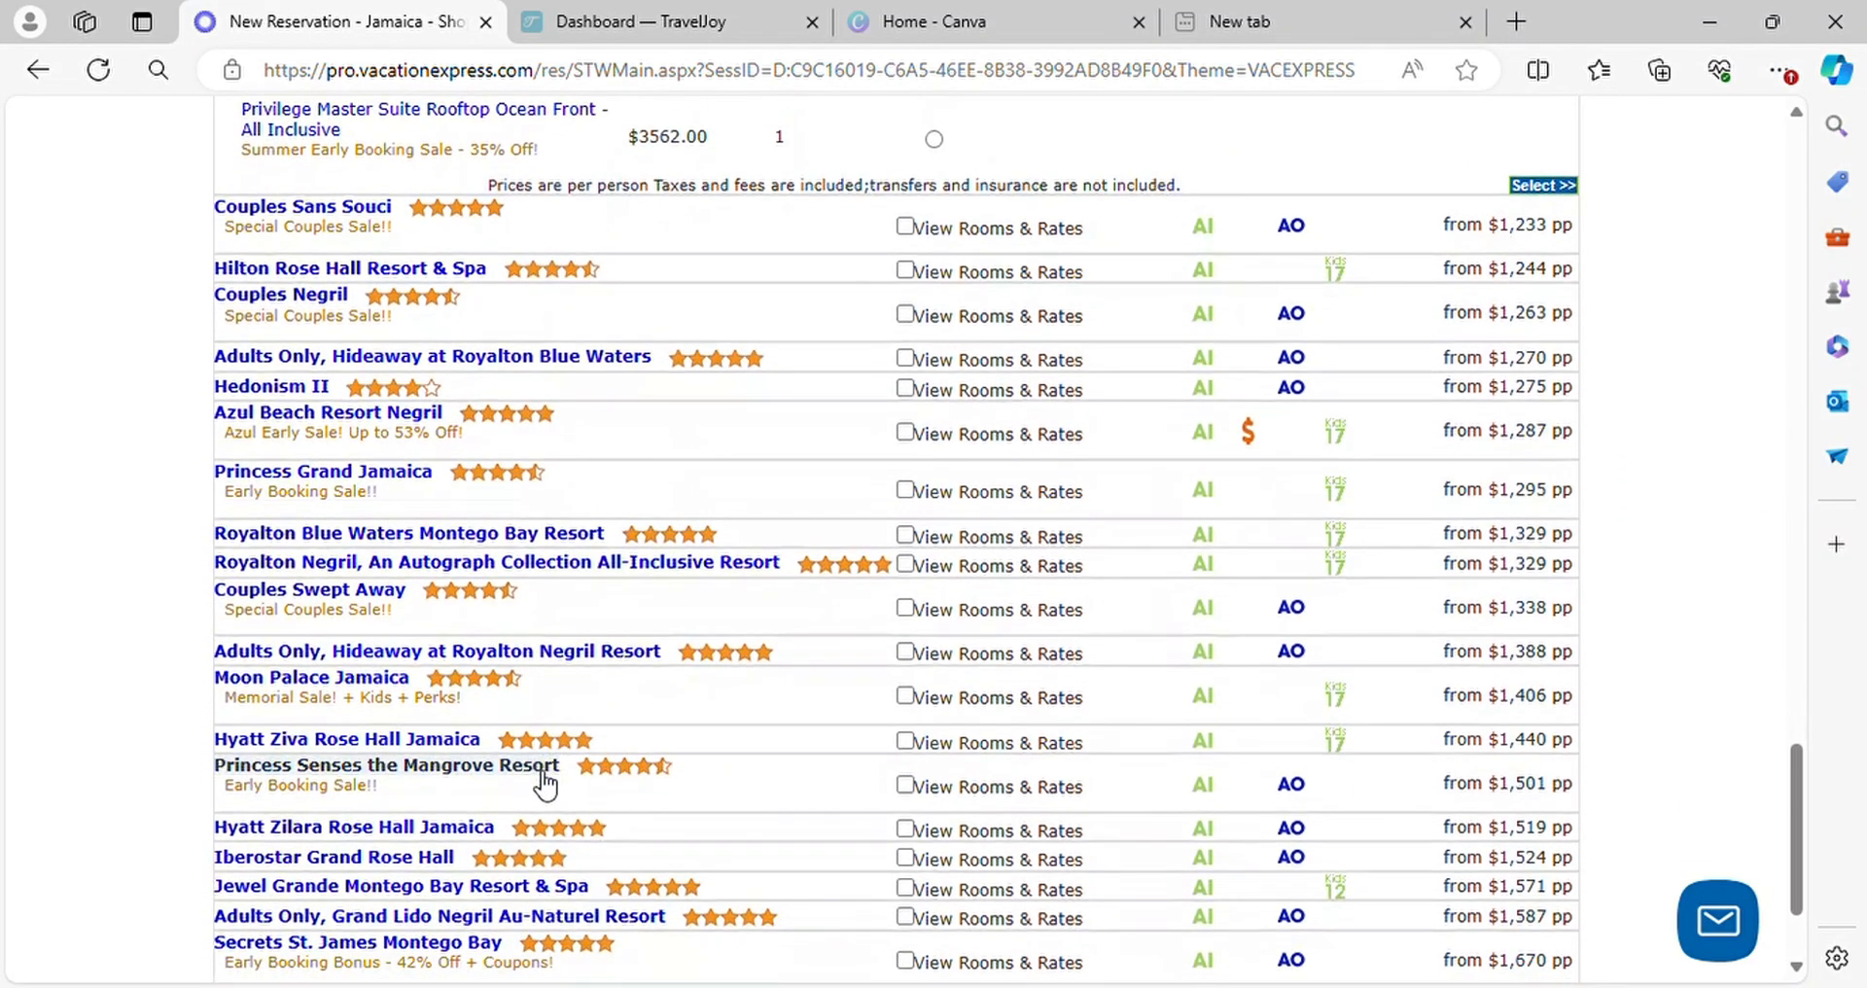
scroll(548, 774, down, 1)
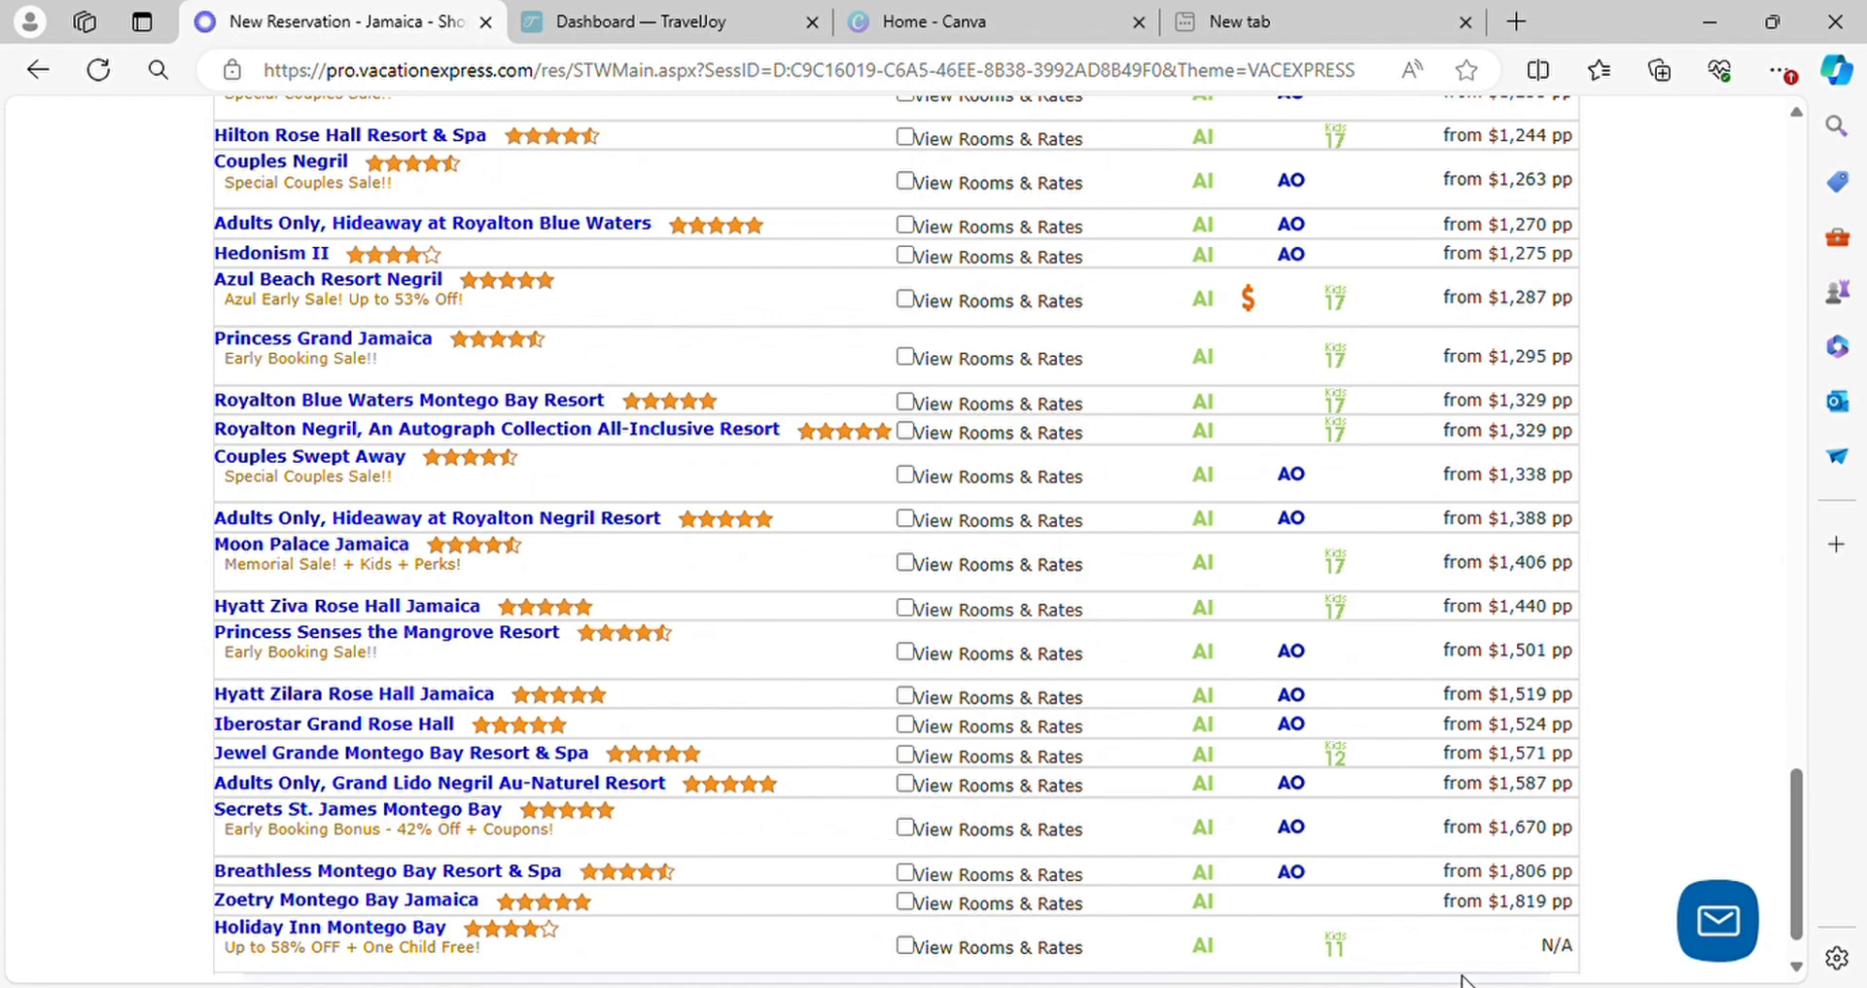
scroll(500, 596, up, 15)
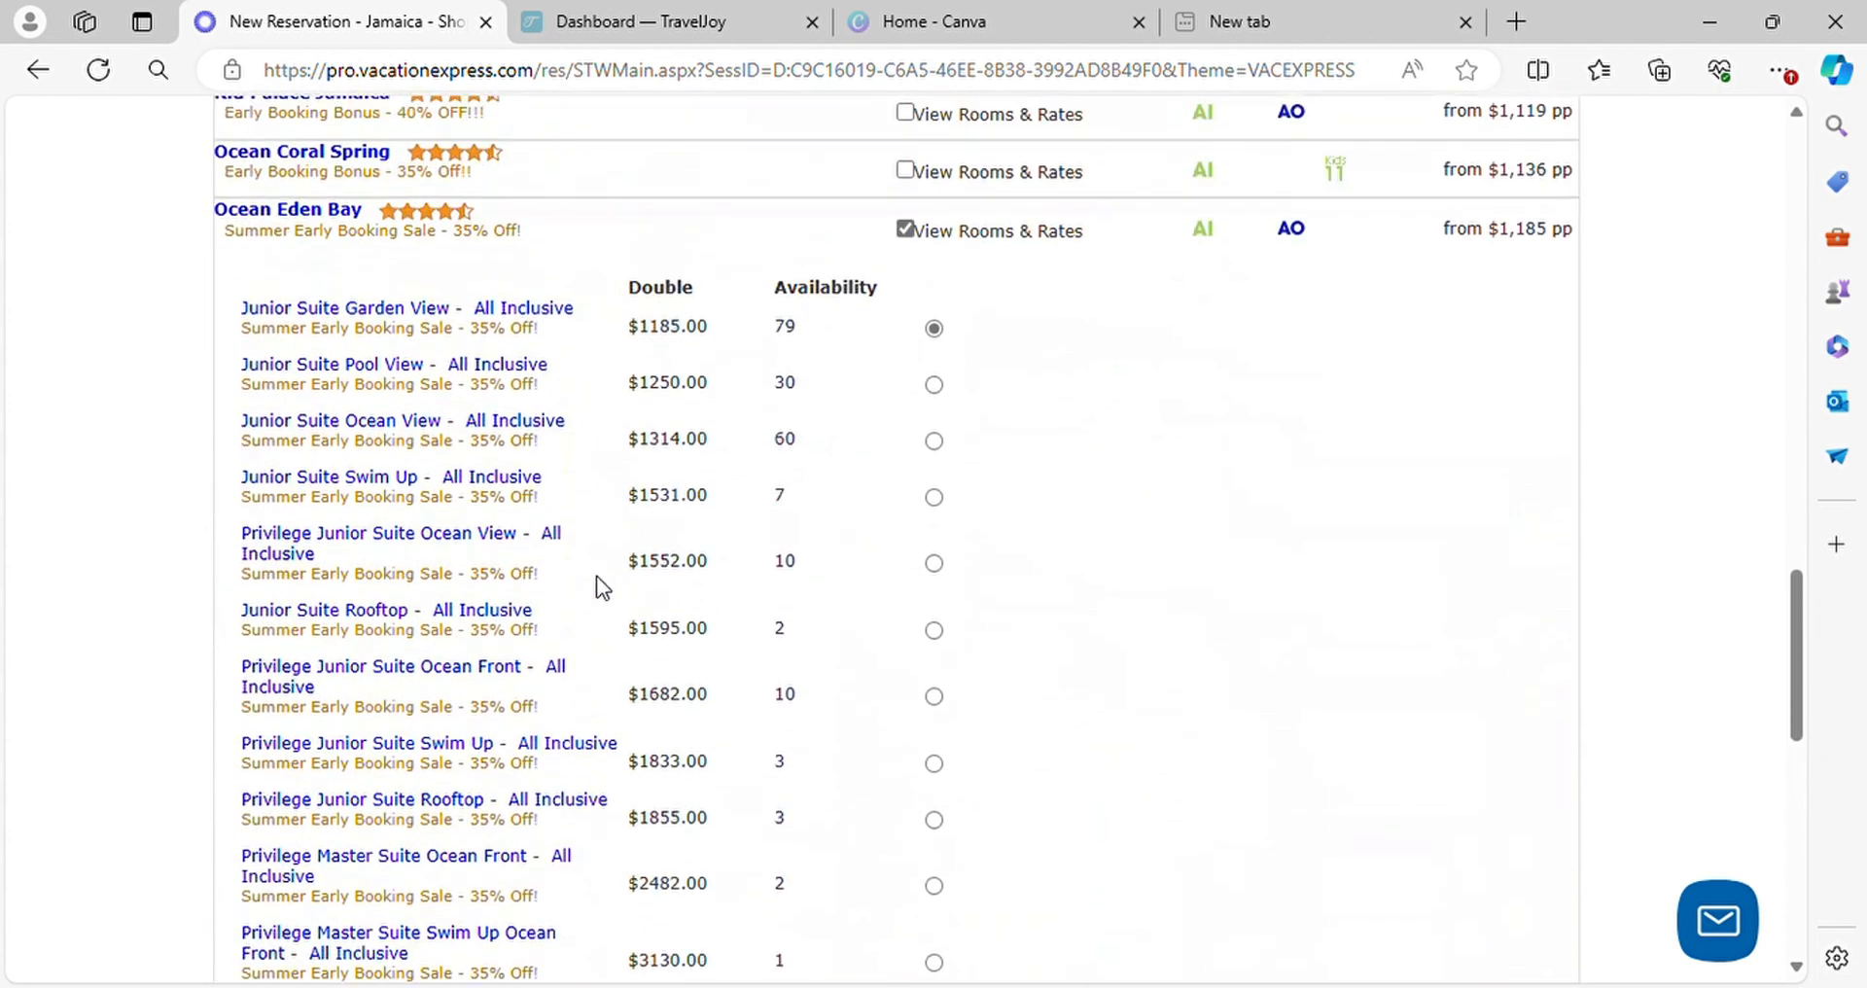
scroll(597, 567, up, 2)
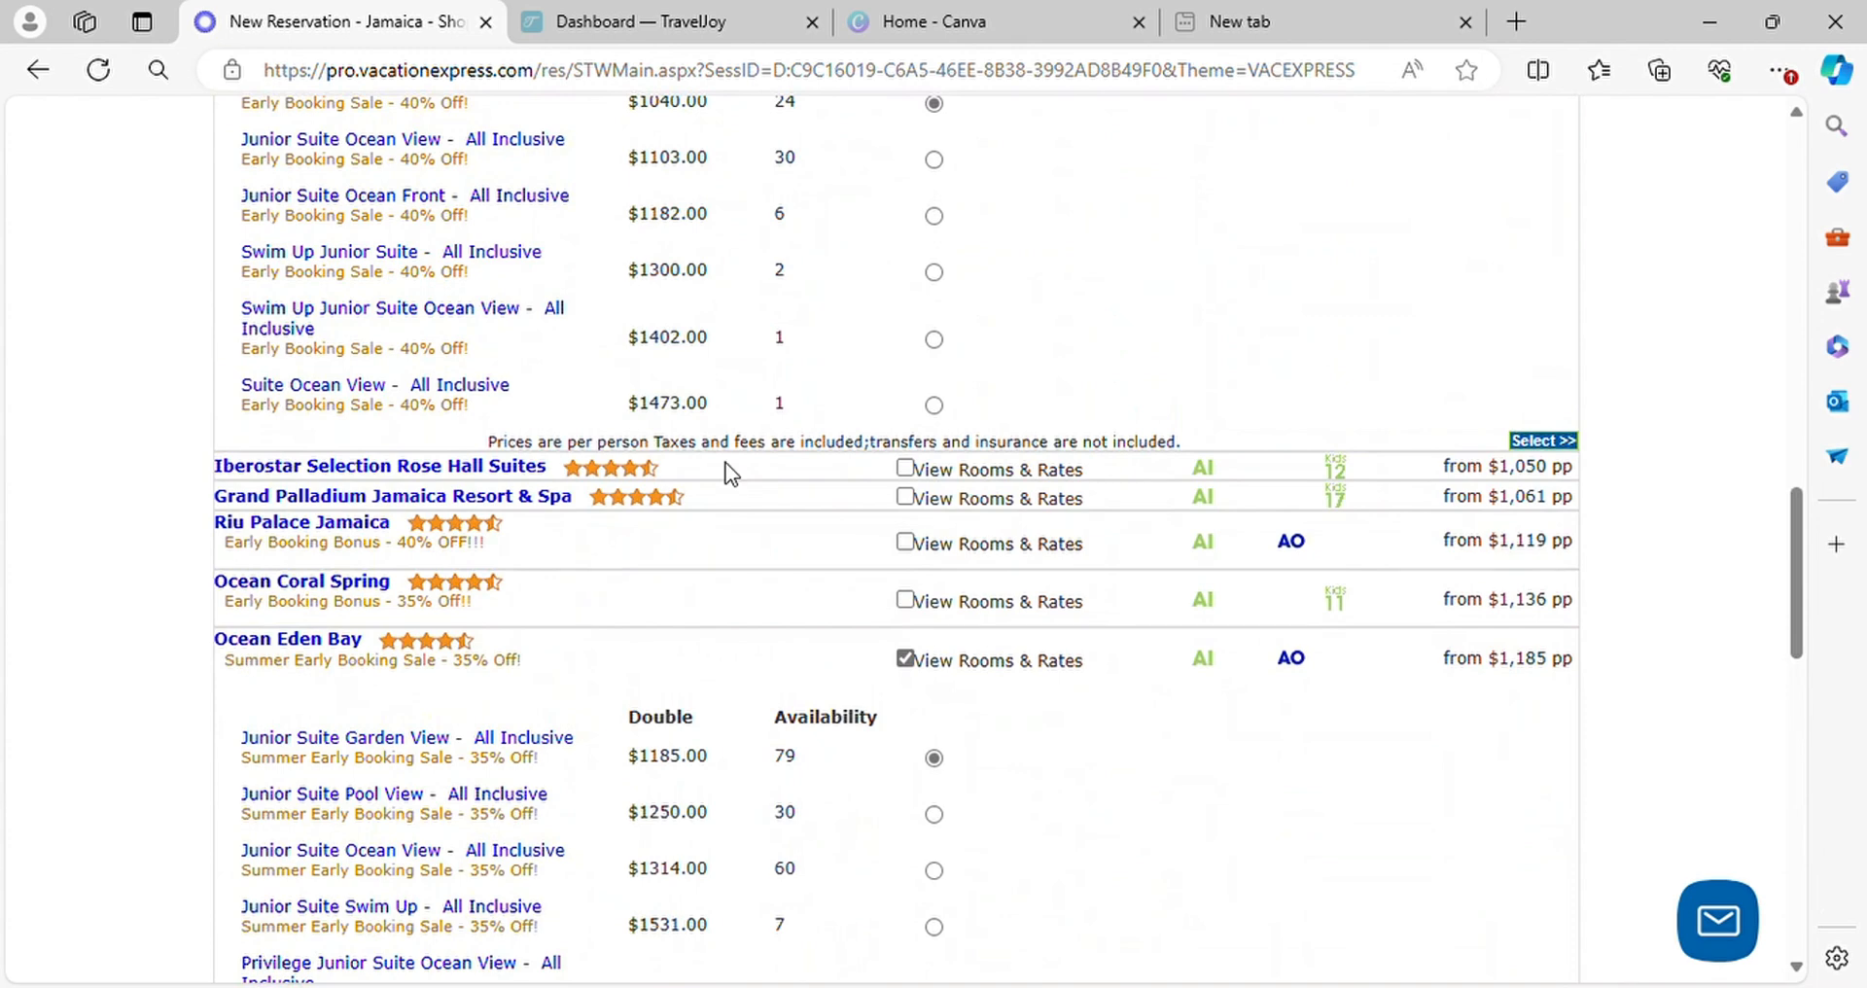
click(904, 469)
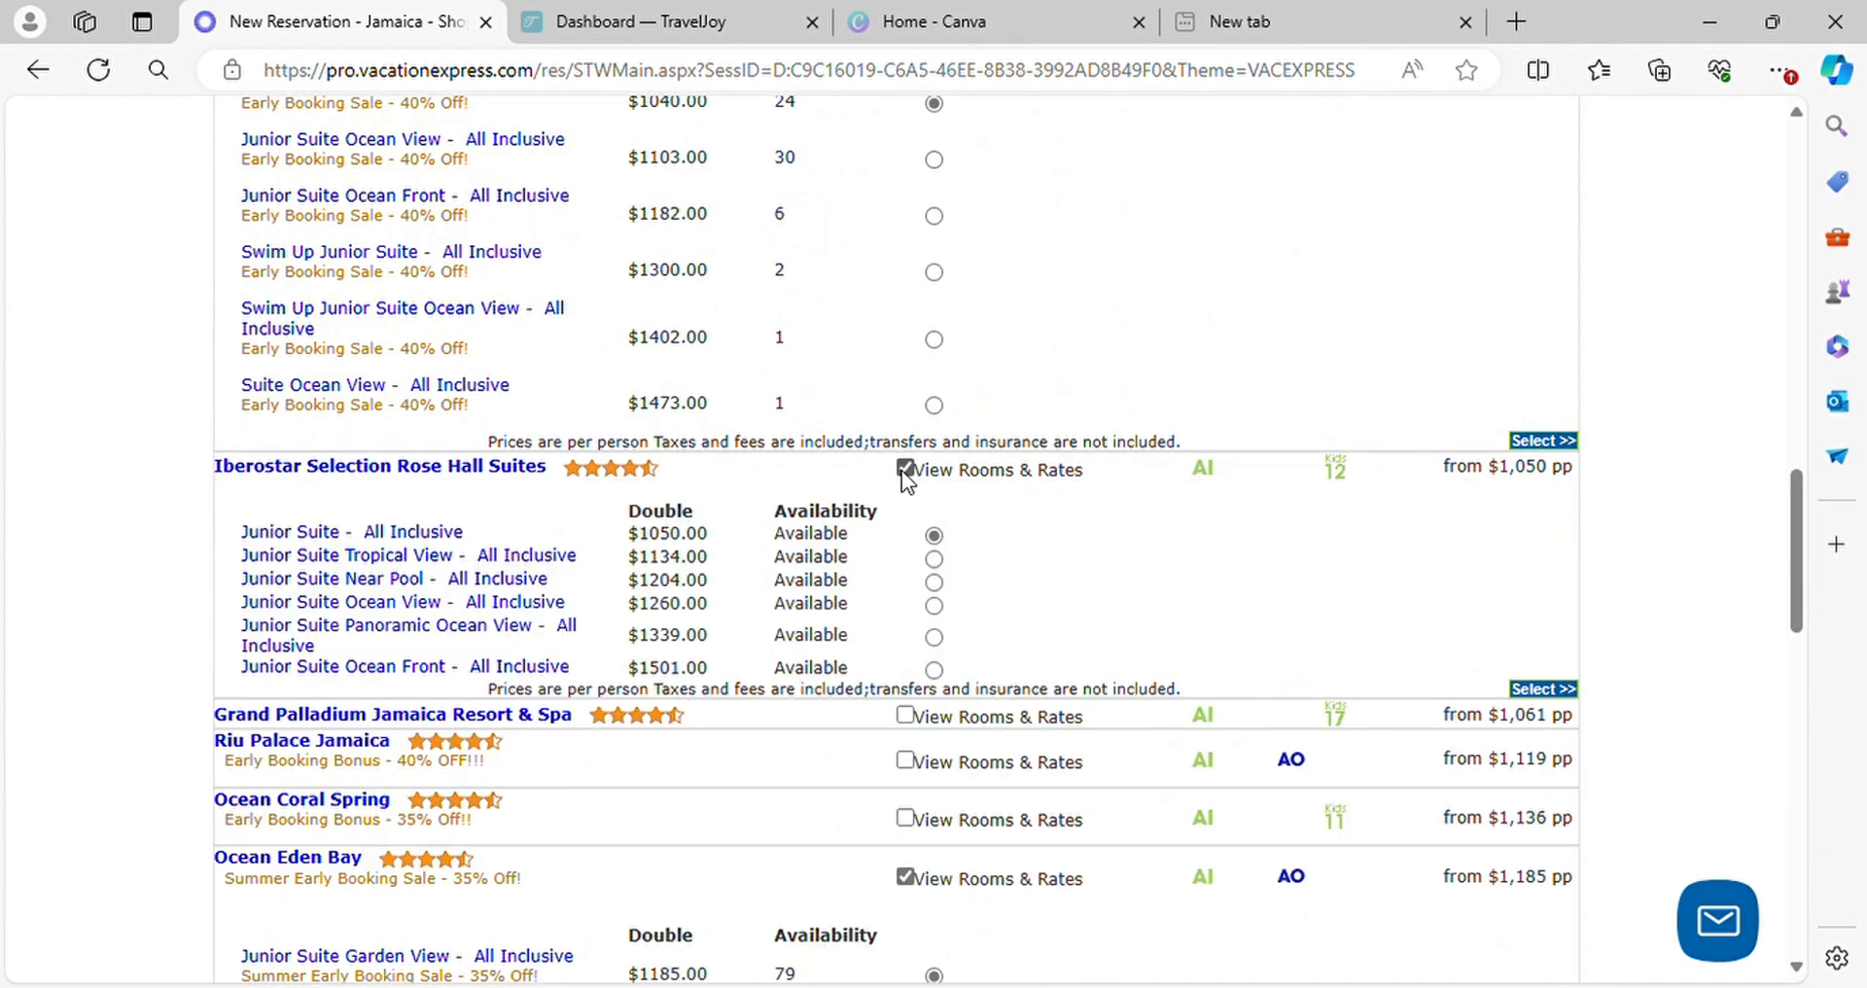
scroll(902, 482, down, 3)
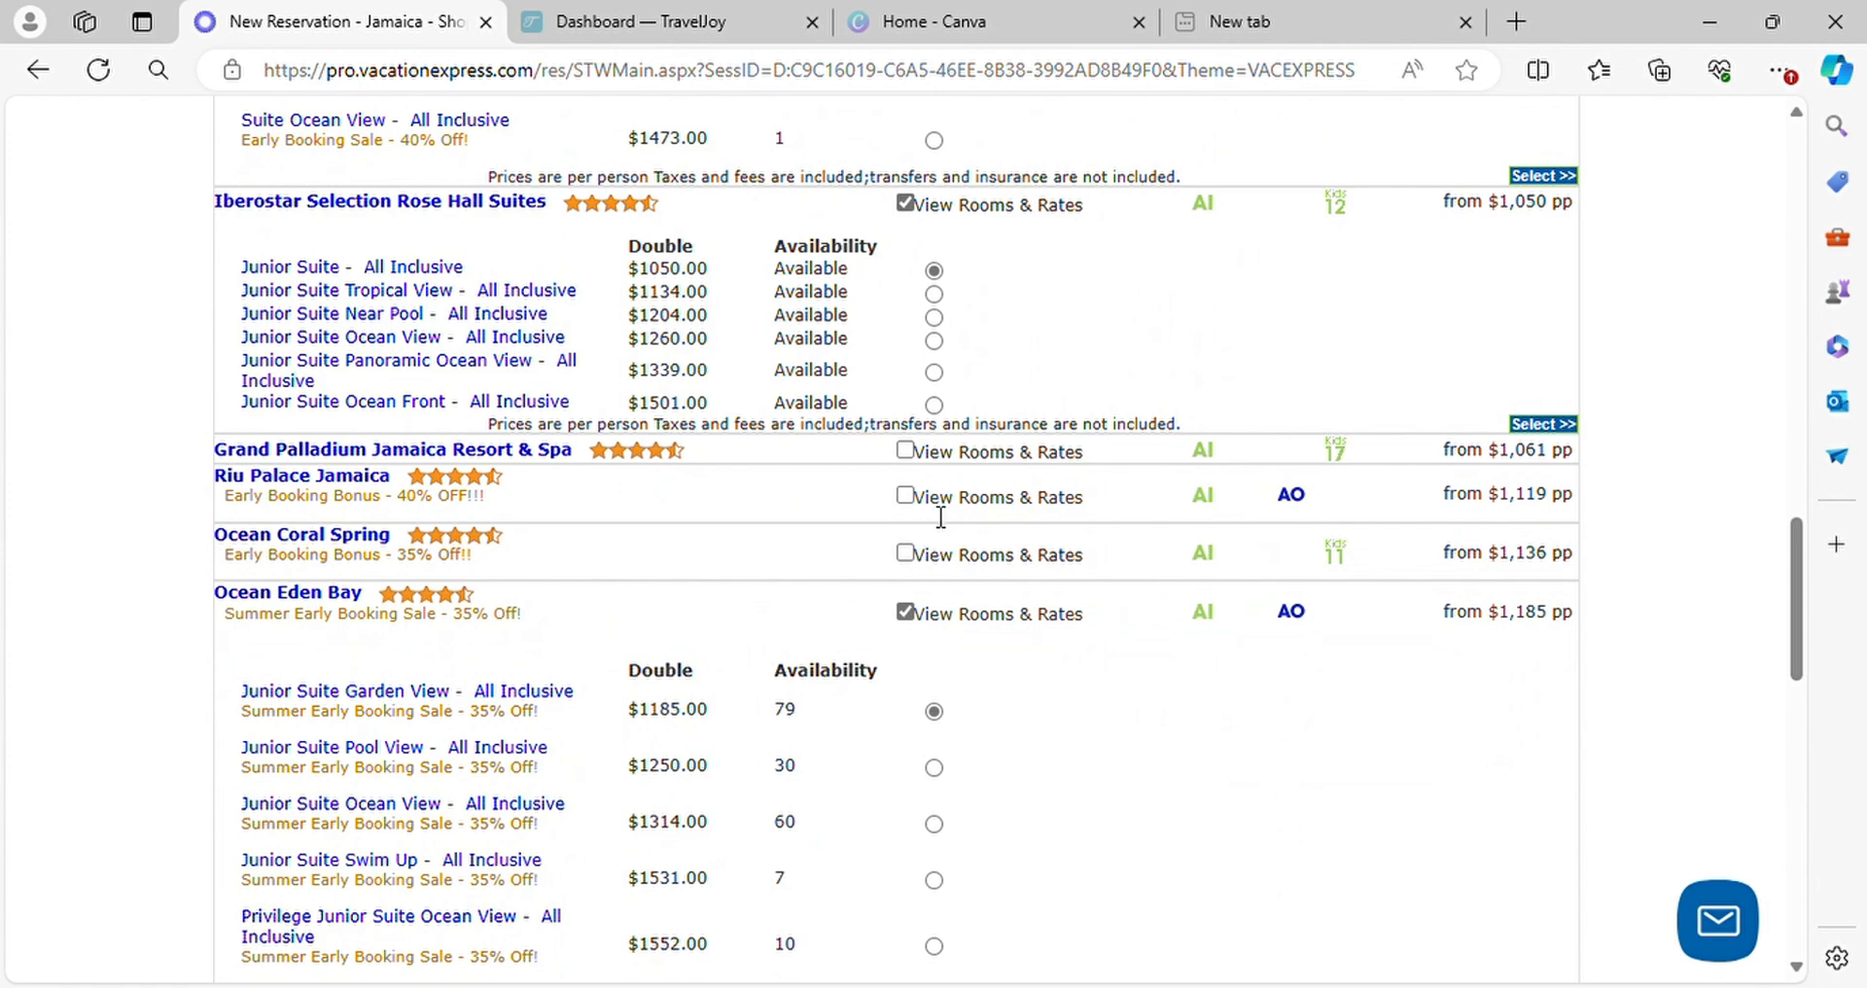
Show the rooms and rates for Riu Palace Jamaica and Iberostar Rose Hall Beach
click(905, 497)
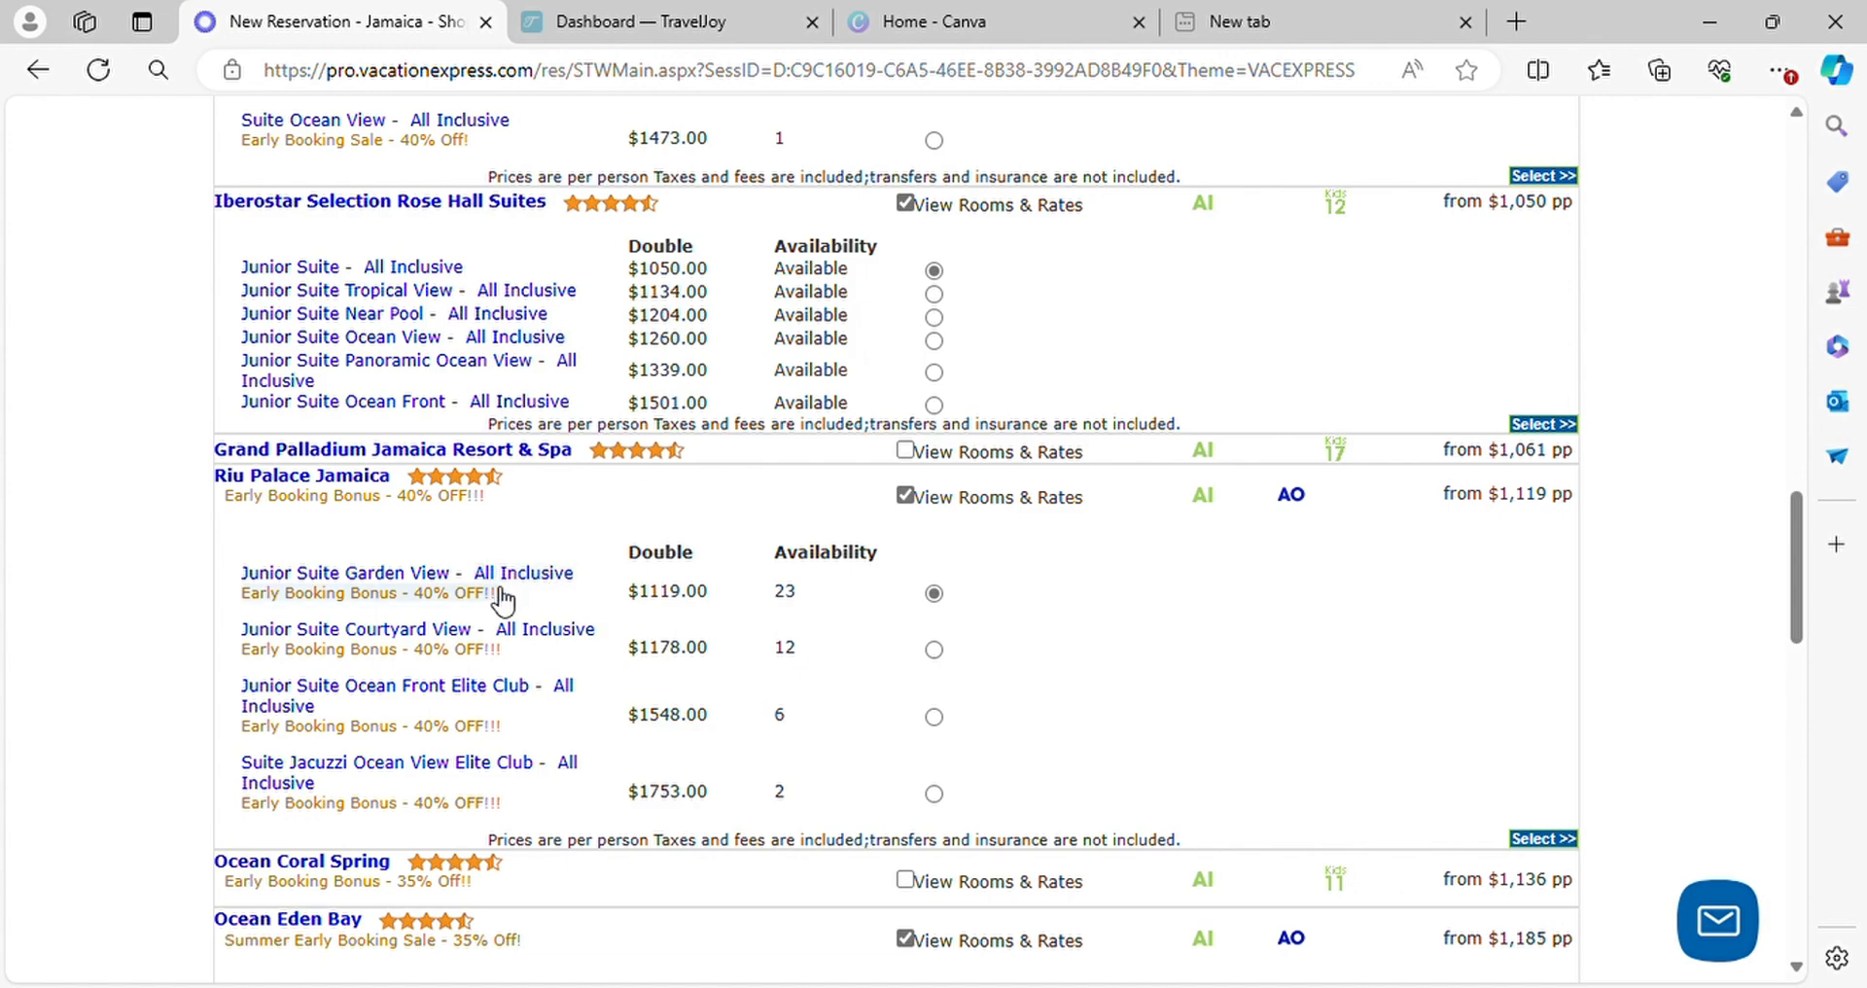
scroll(583, 585, up, 5)
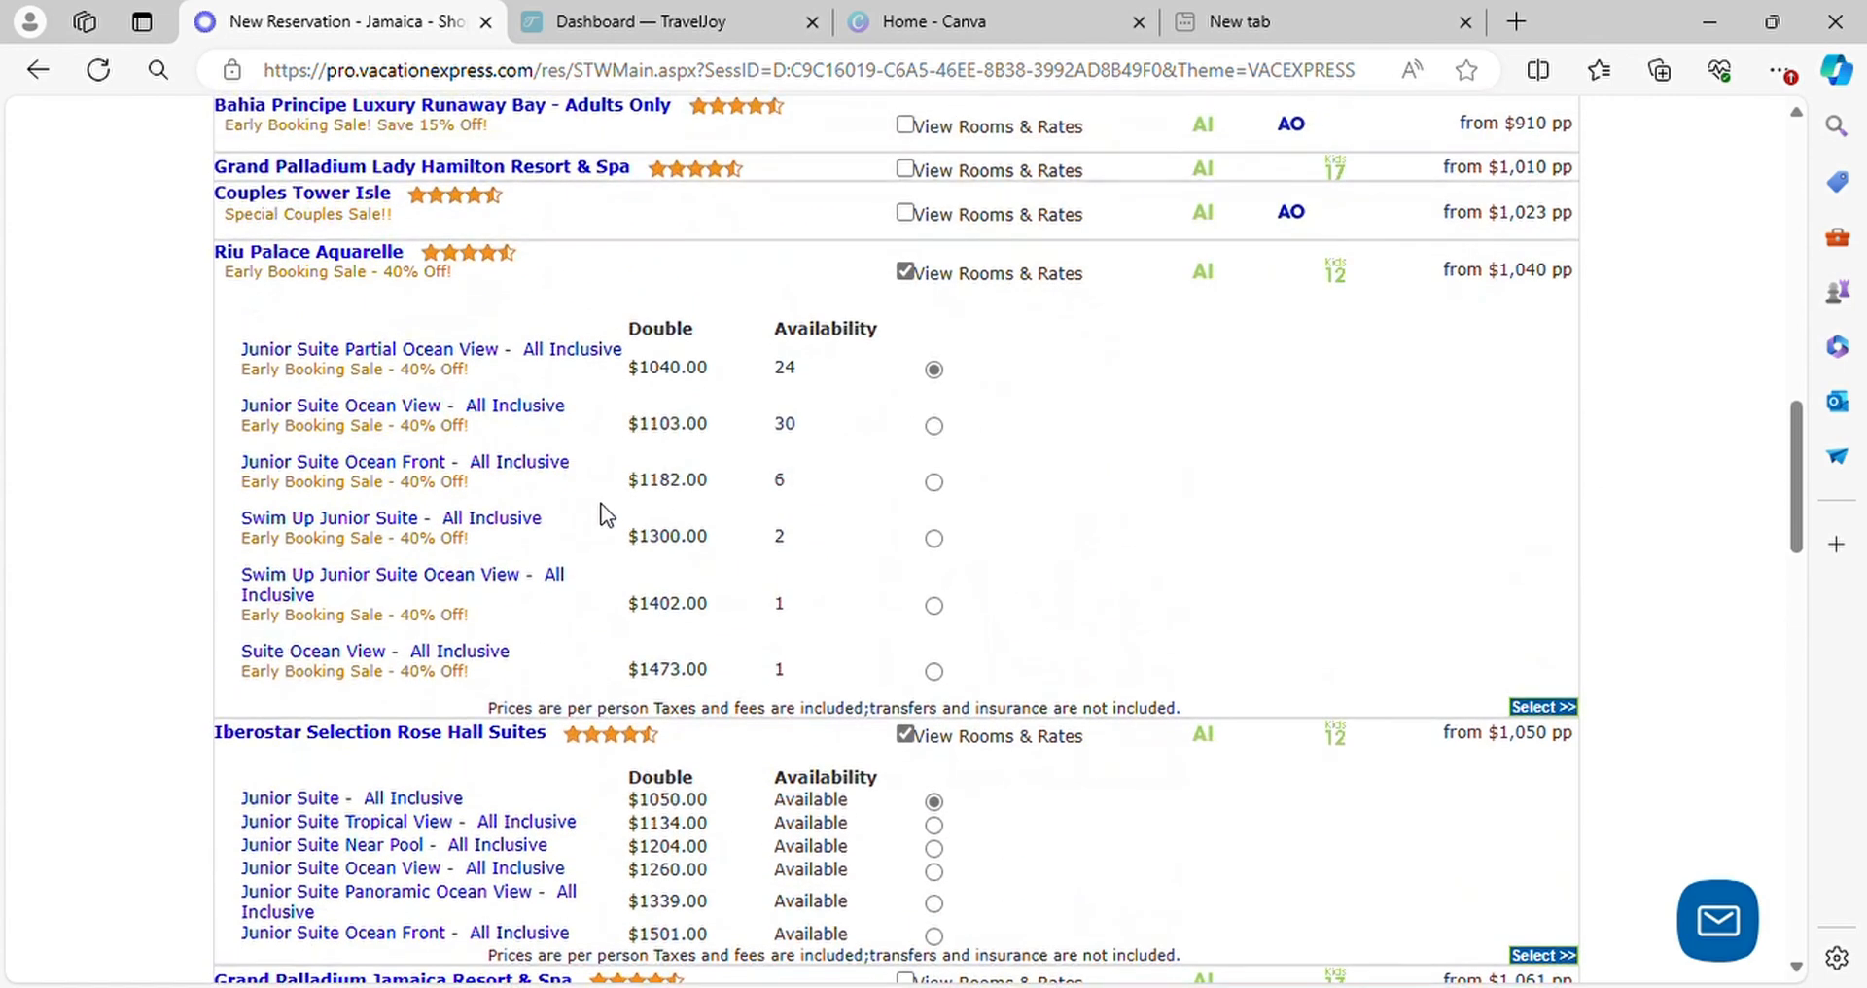
scroll(601, 510, up, 2)
scroll(605, 512, up, 6)
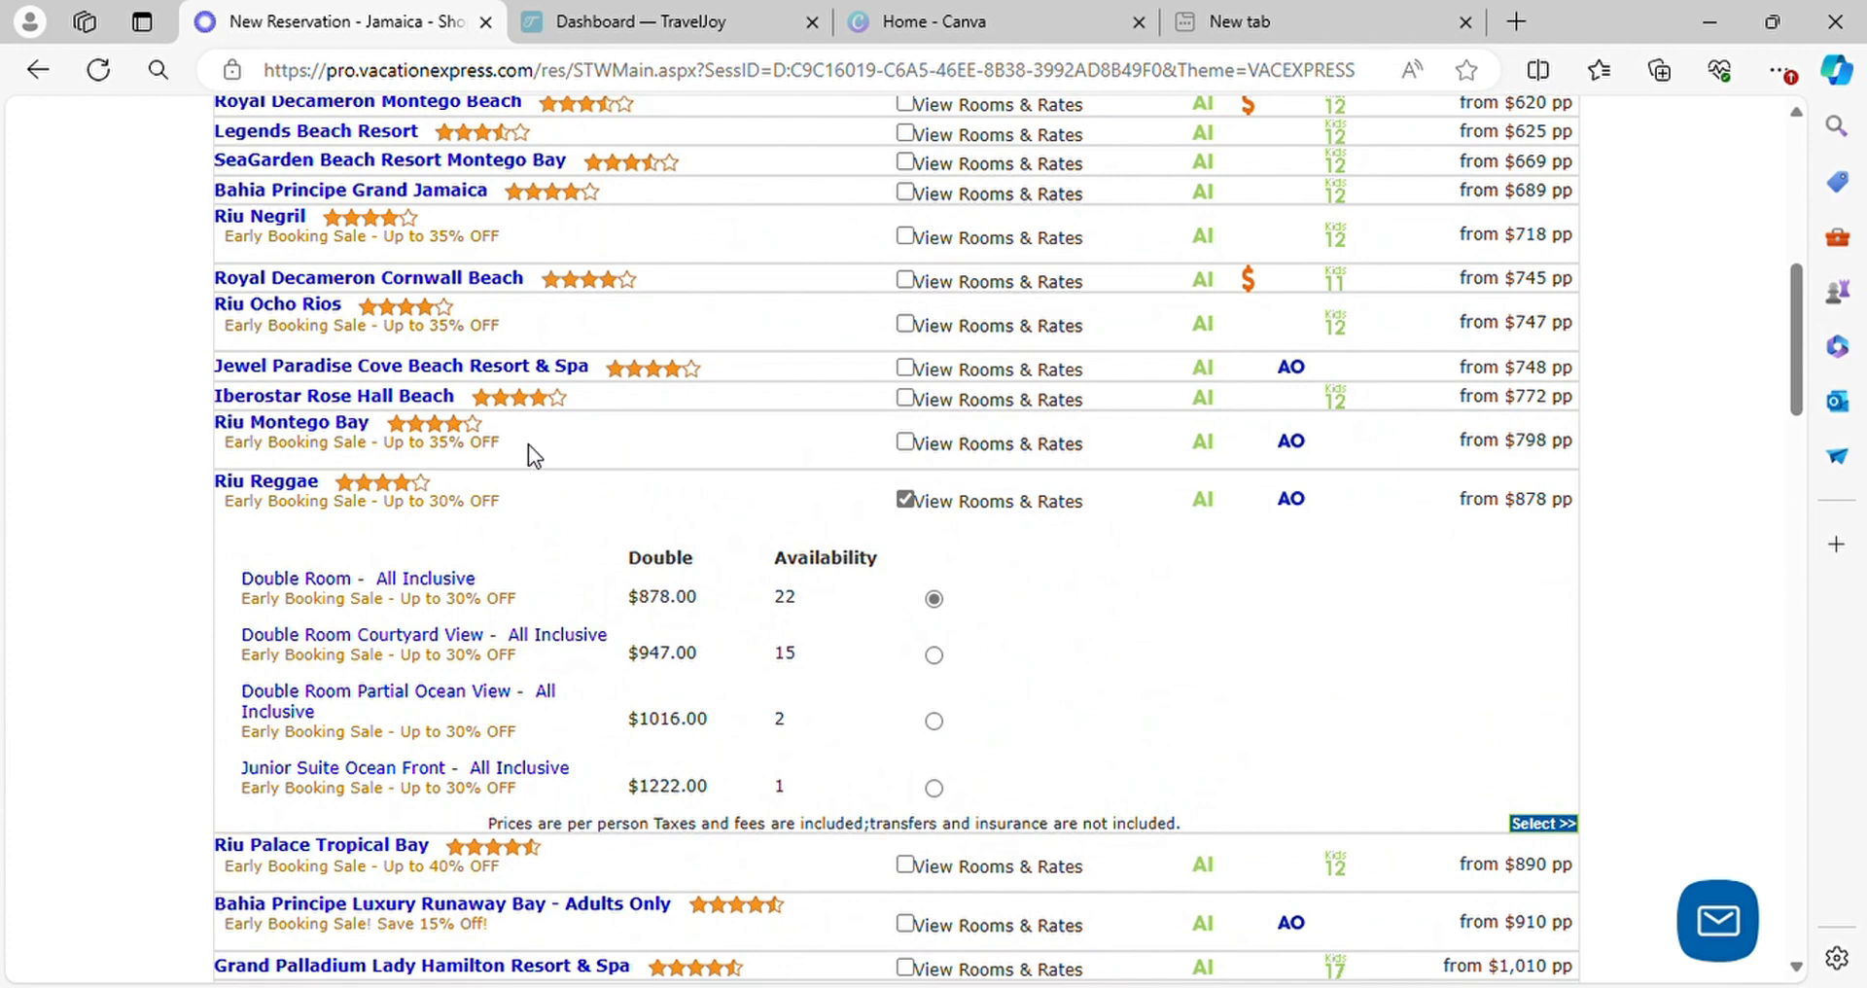
click(906, 401)
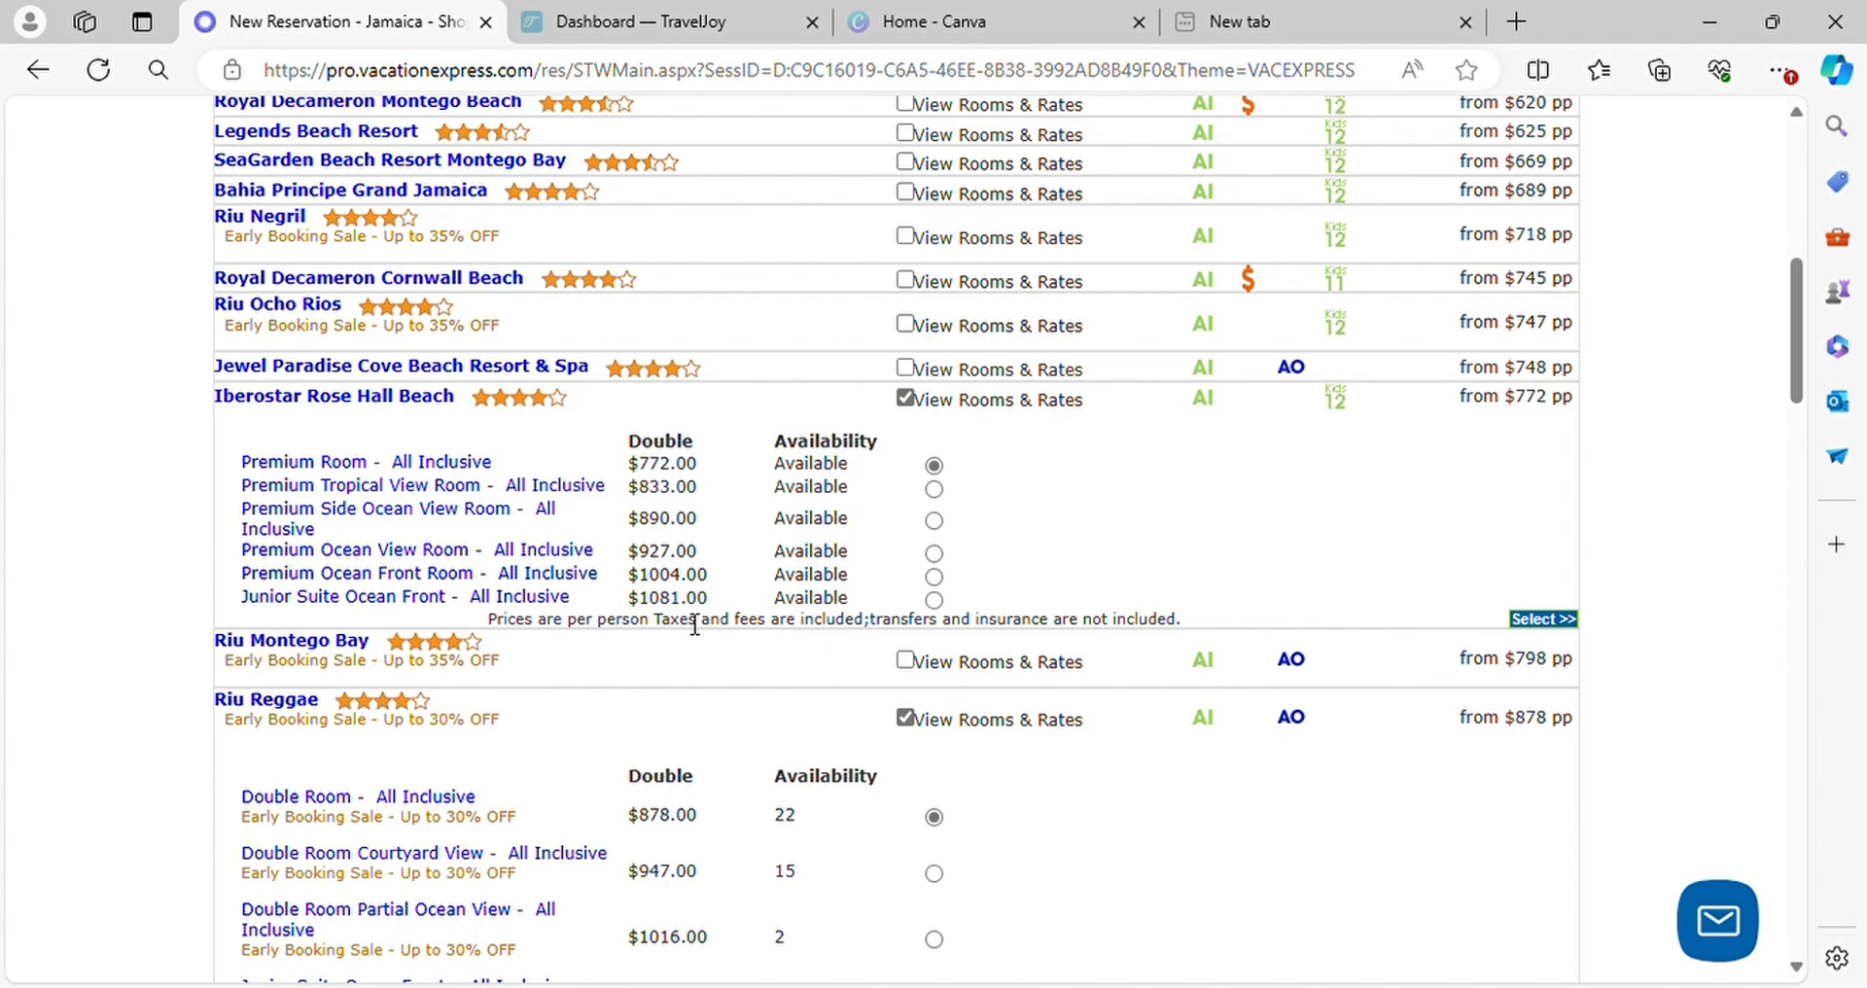
Set the hotel prices to include tax and transfers, and select the all-inclusive Premium Room at Iberostar Rose Hall Beach
scroll(694, 625, up, 8)
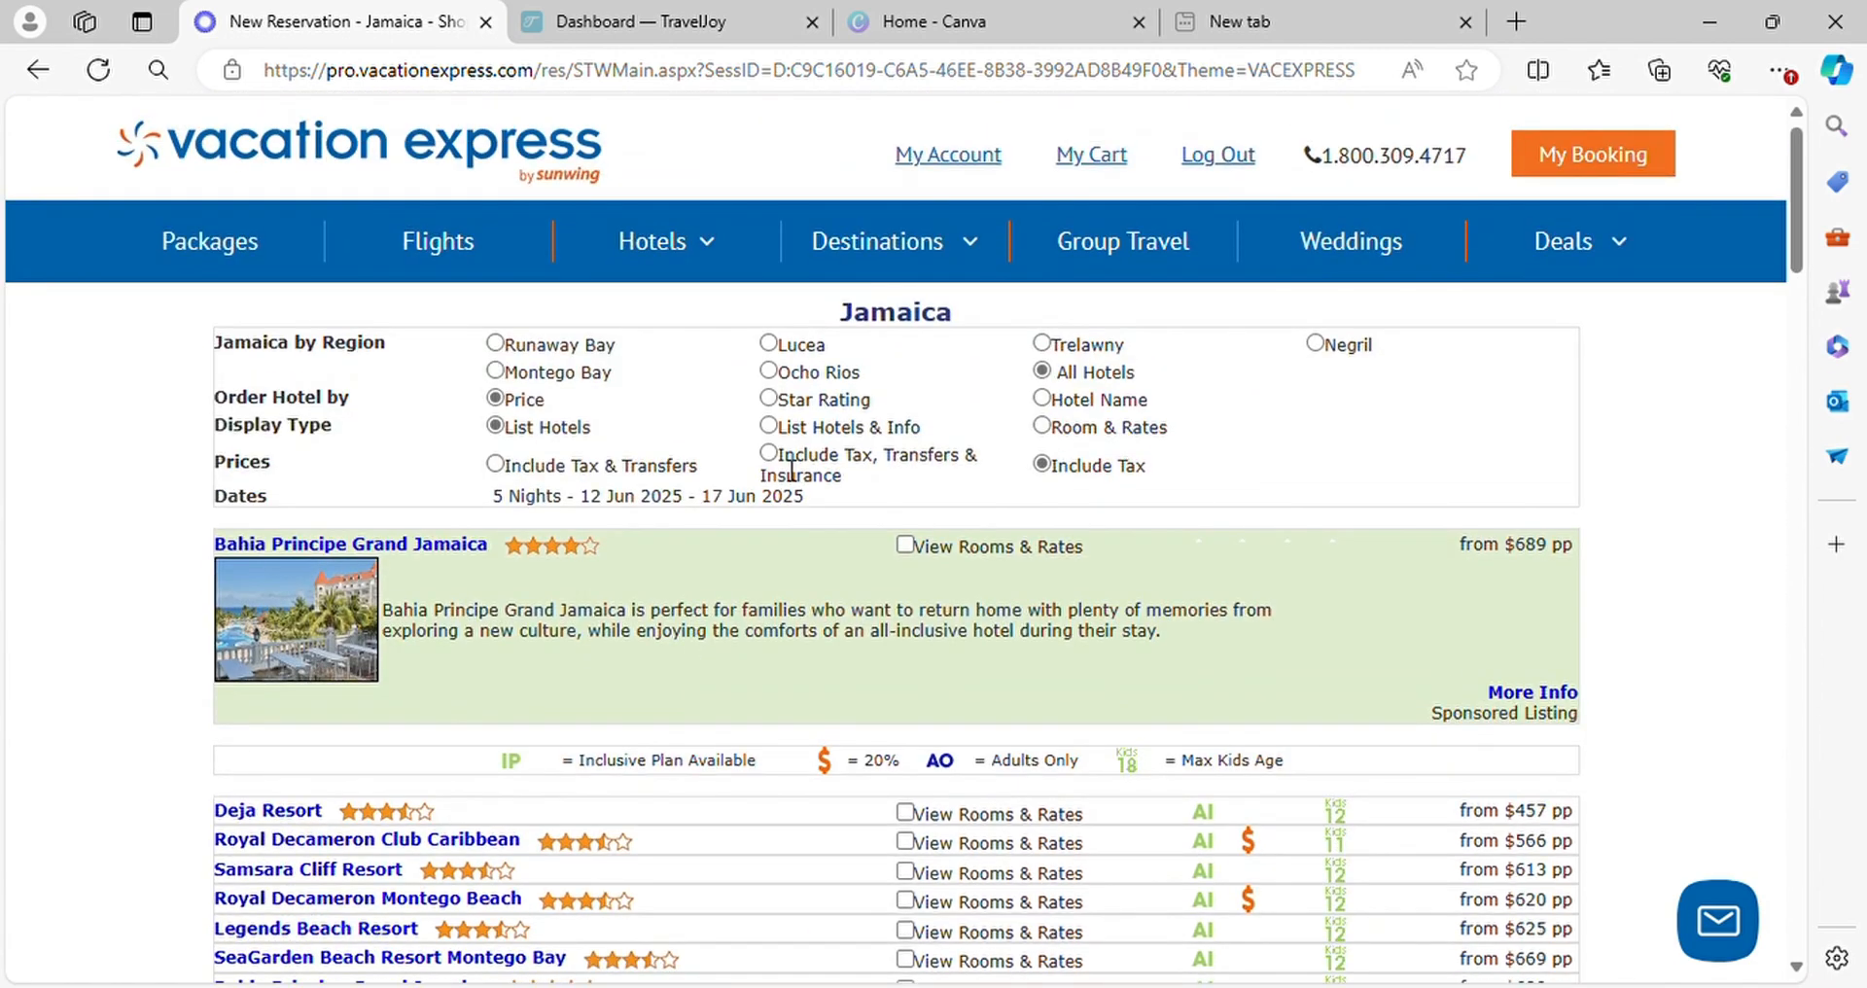
scroll(786, 465, down, 1)
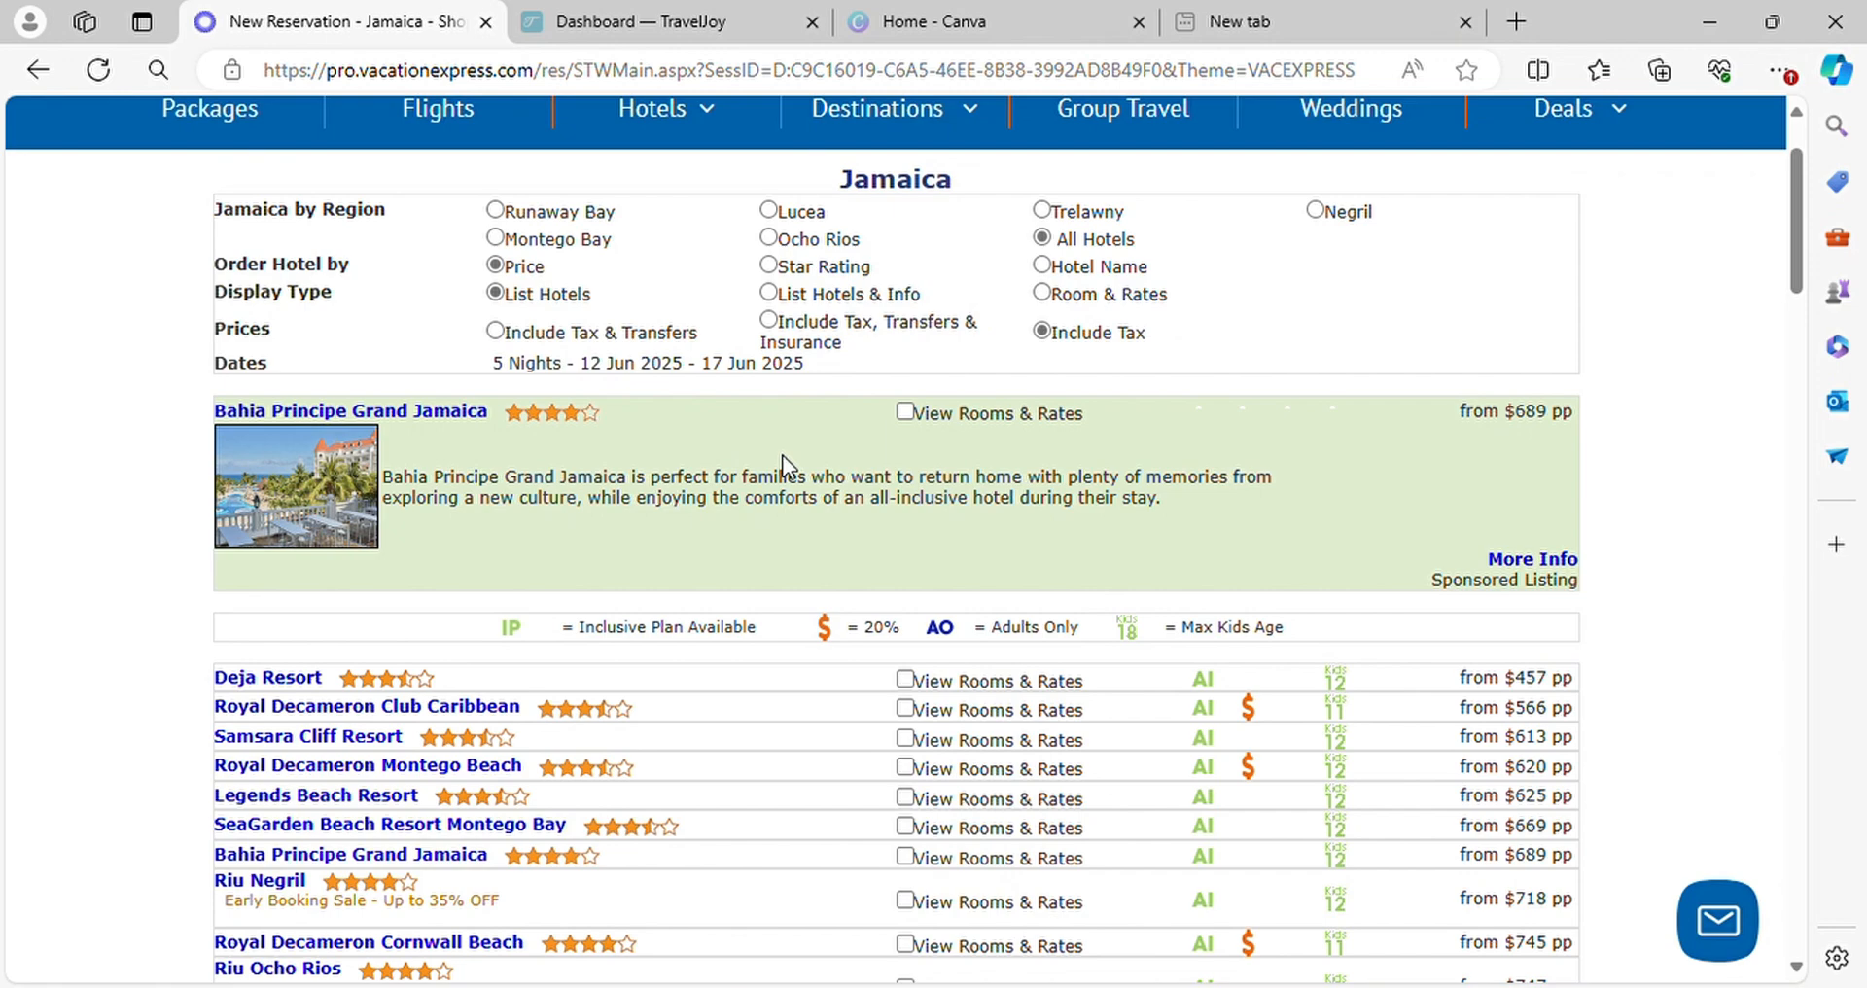
scroll(783, 464, down, 10)
scroll(642, 338, up, 2)
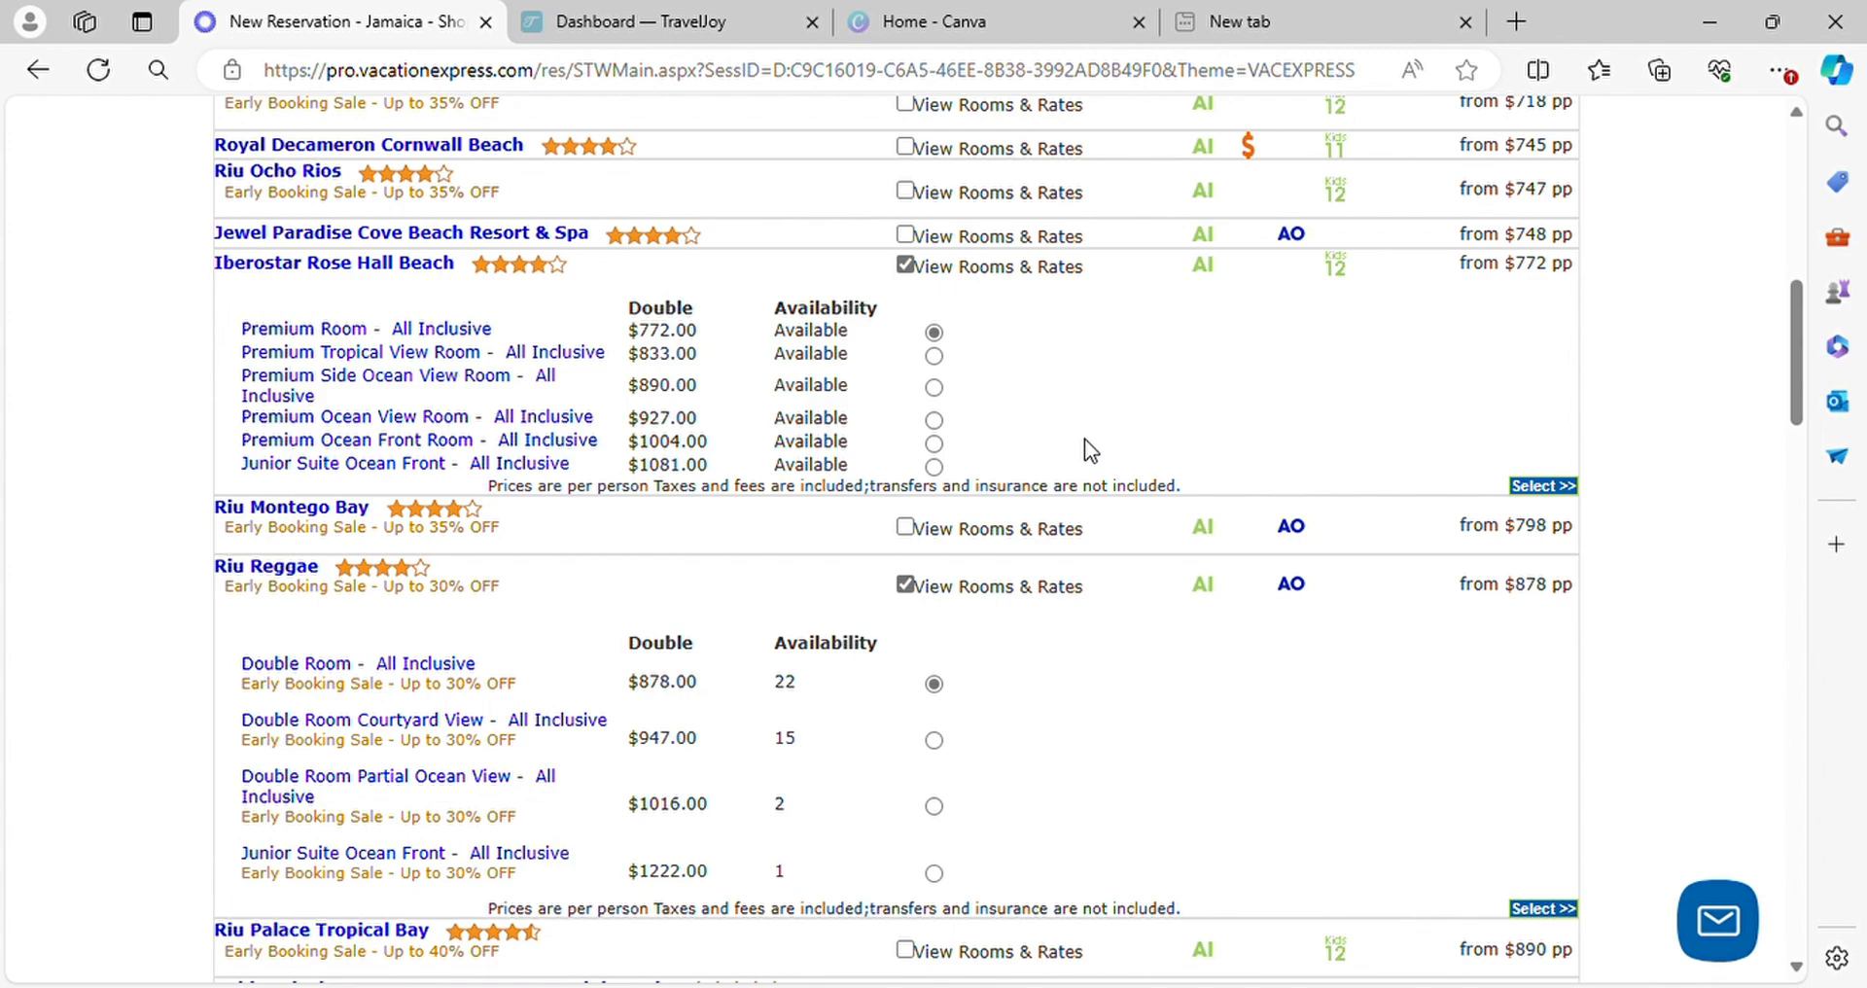
scroll(1083, 439, up, 8)
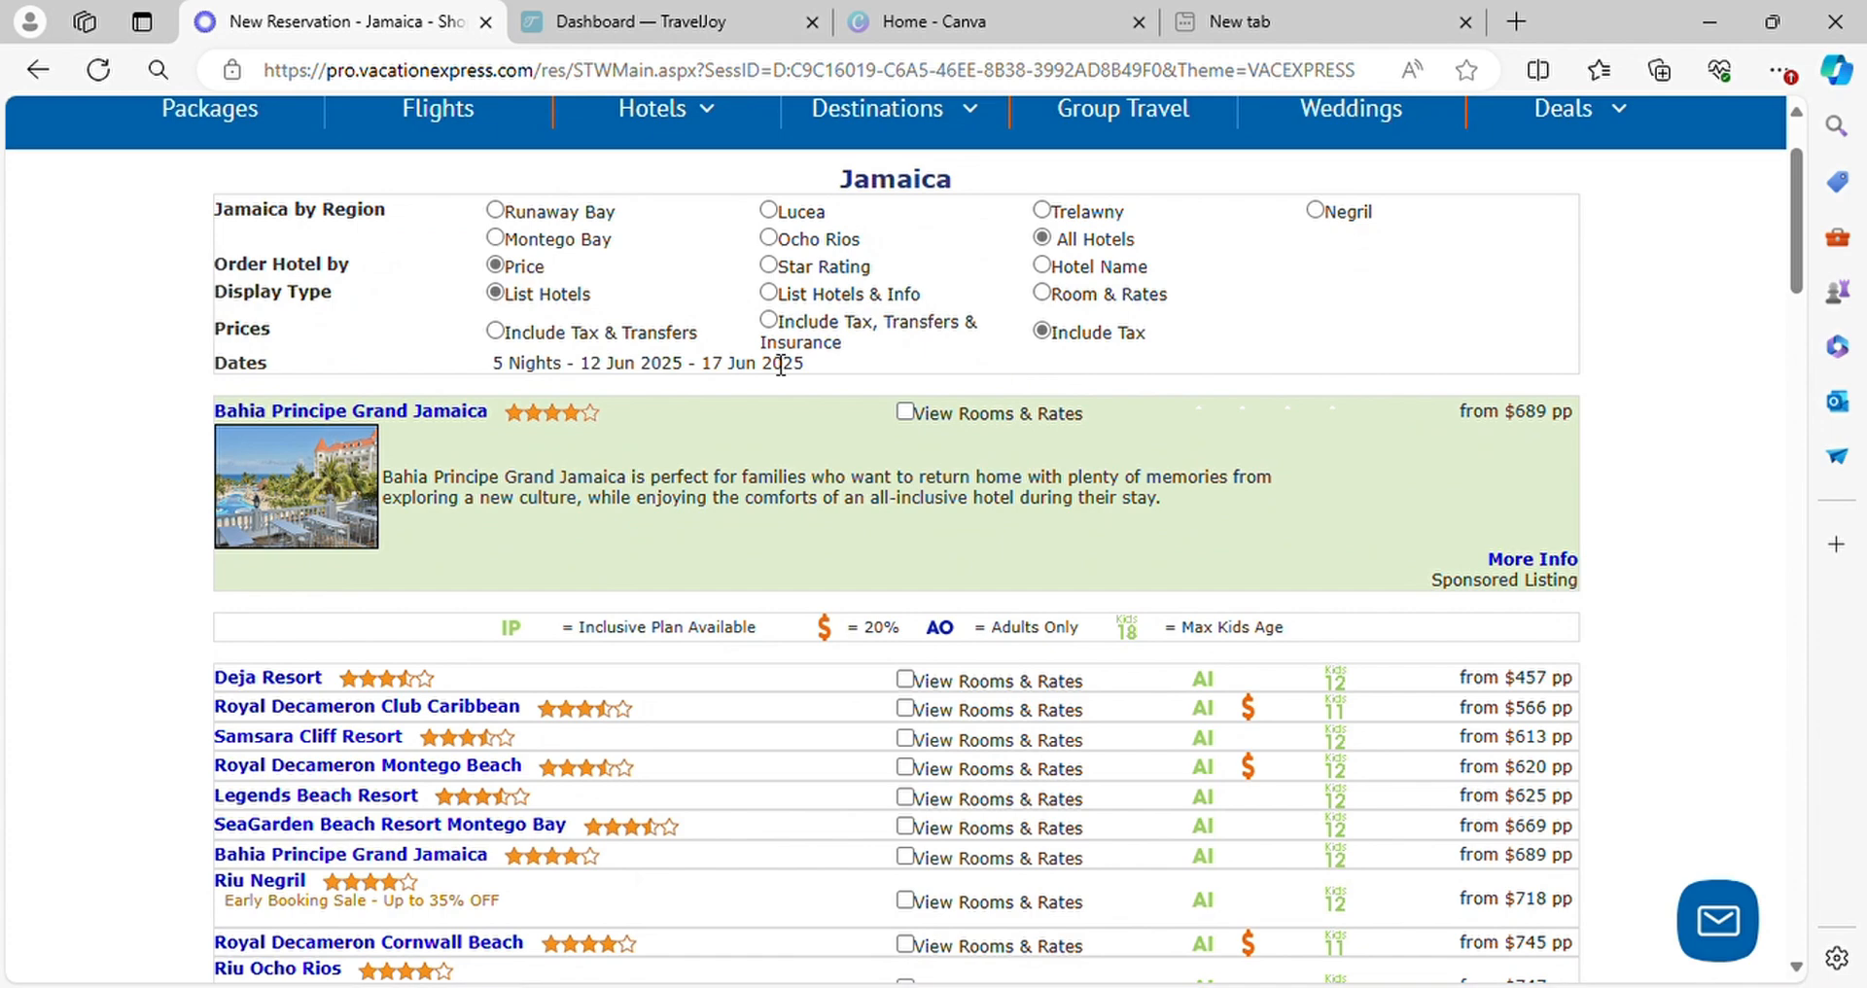
click(493, 333)
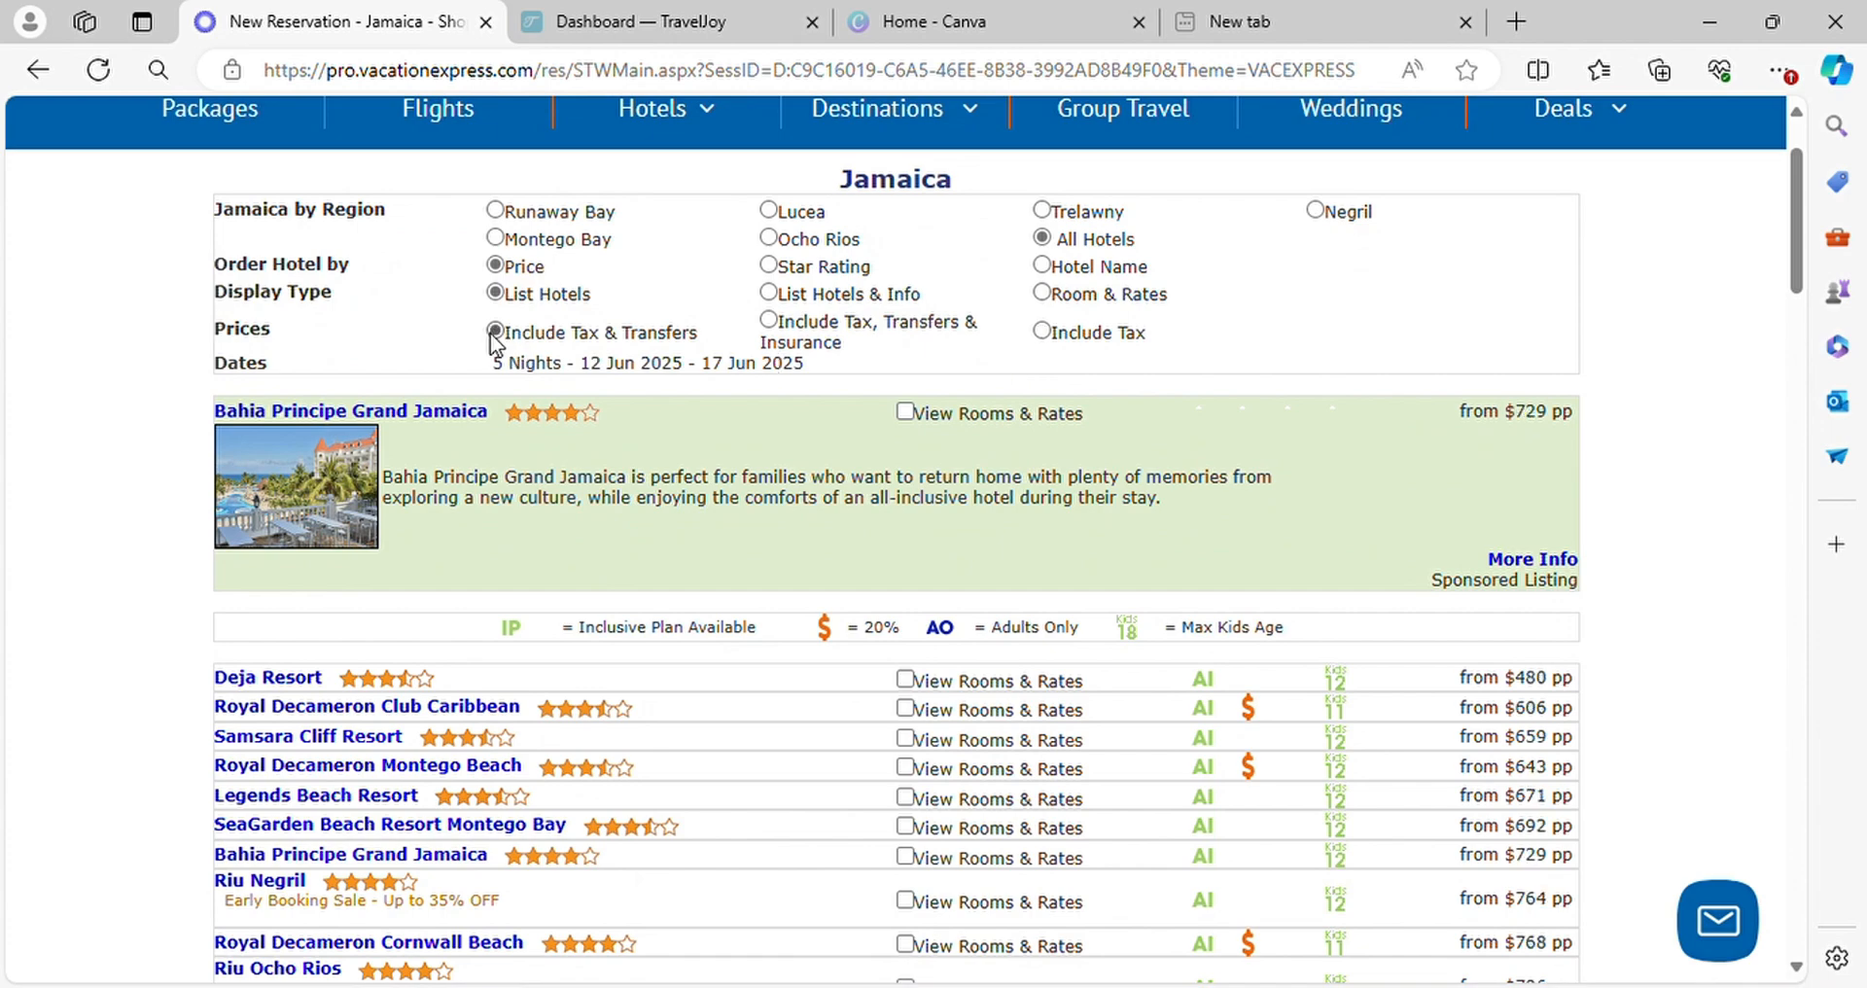
scroll(1129, 507, down, 5)
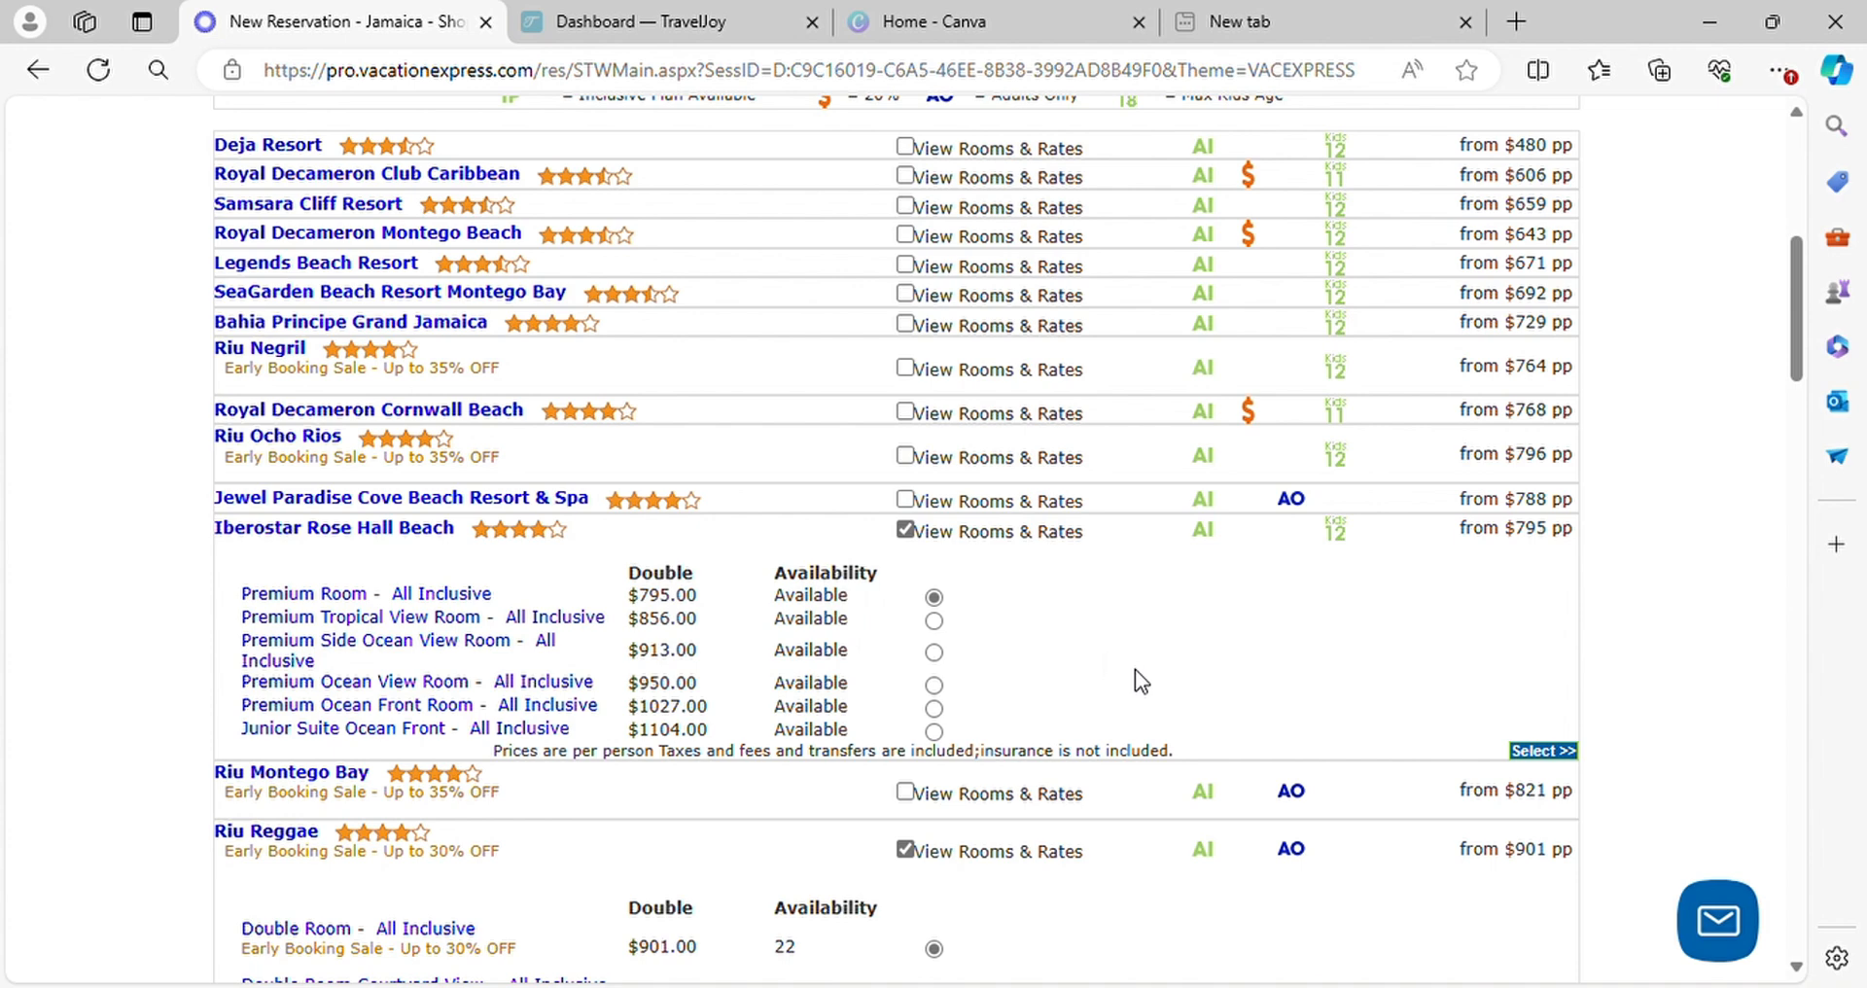
click(1544, 751)
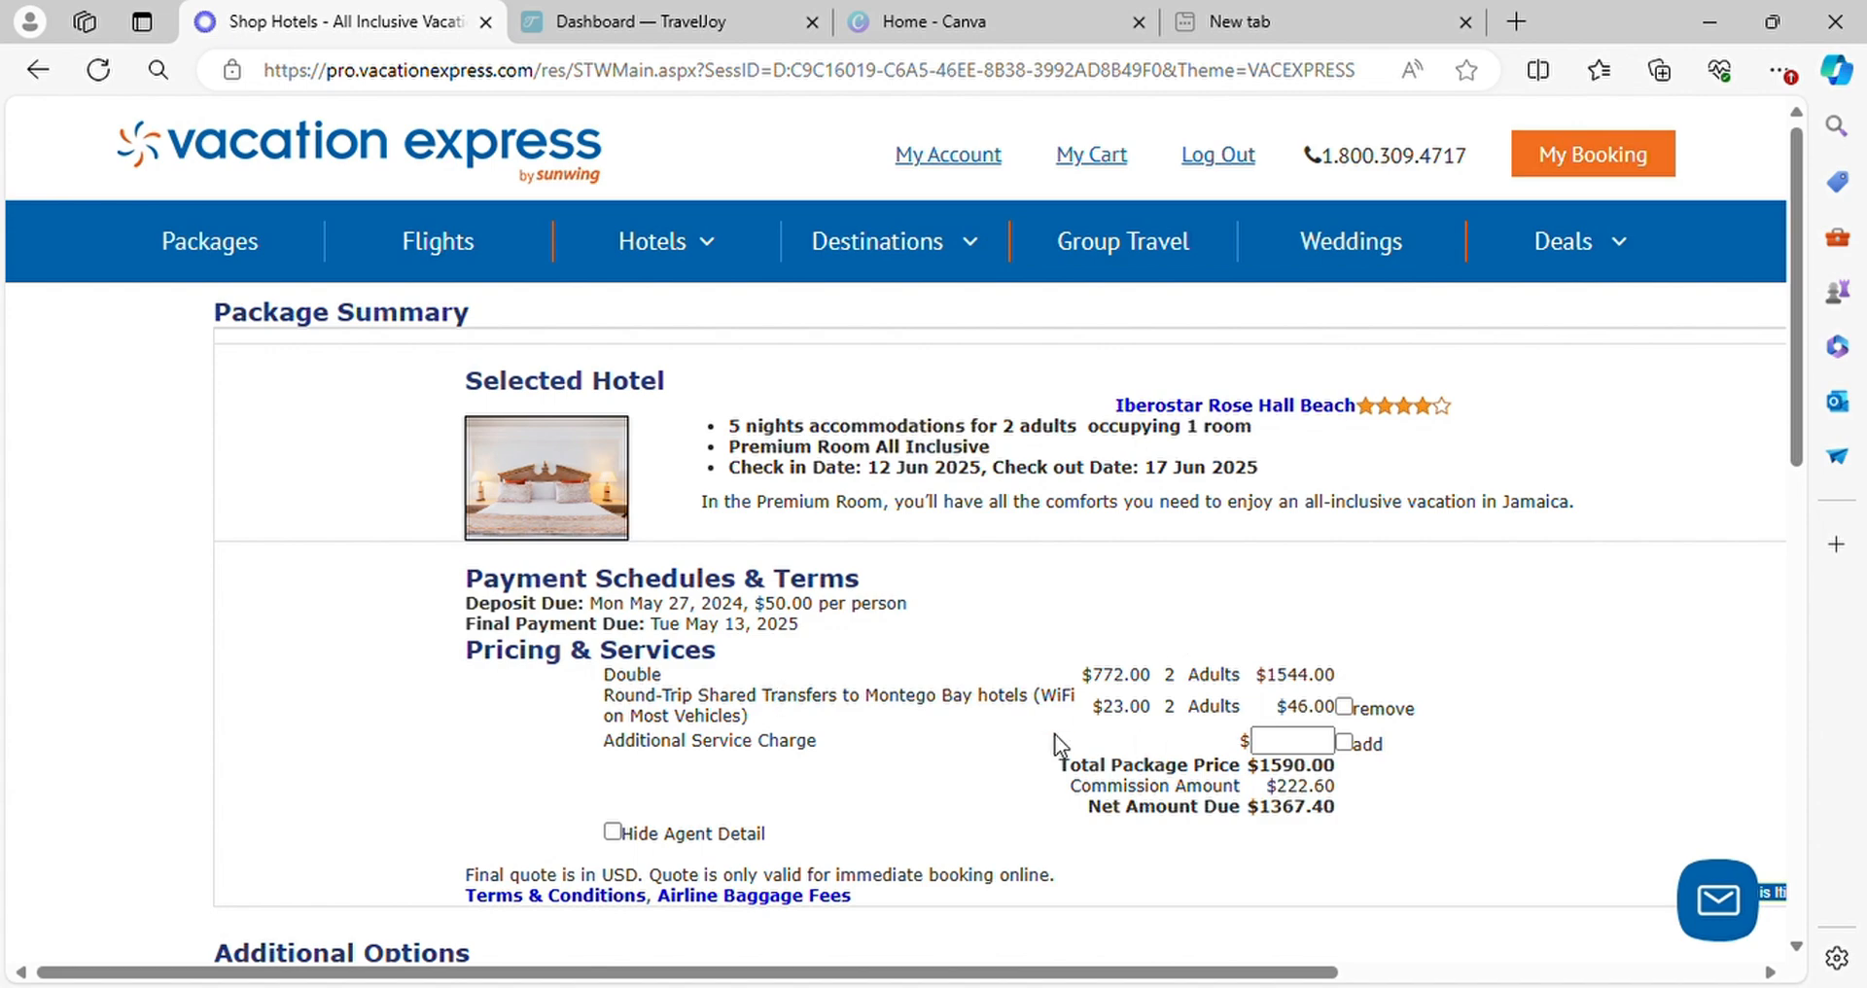
Add the Vacation Protection Plan (VPP) - Land Only for 2 adults to the package
scroll(1327, 735, down, 6)
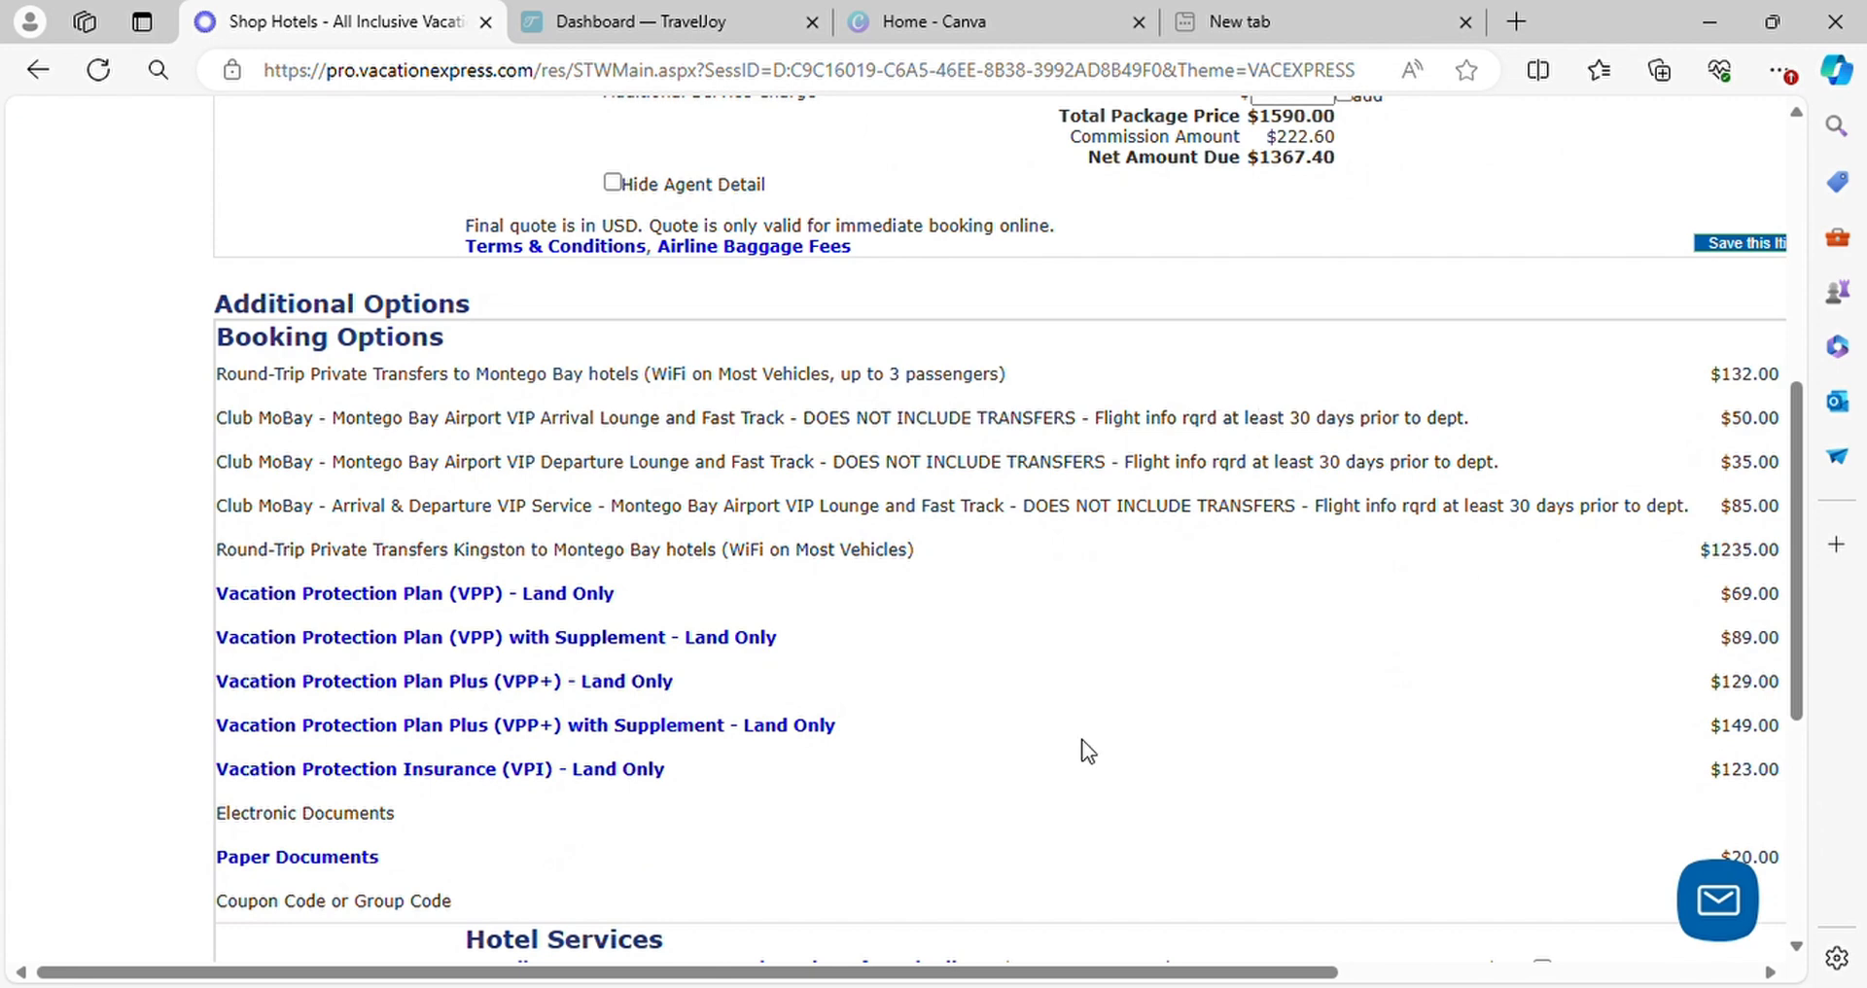
drag(922, 973, 1238, 976)
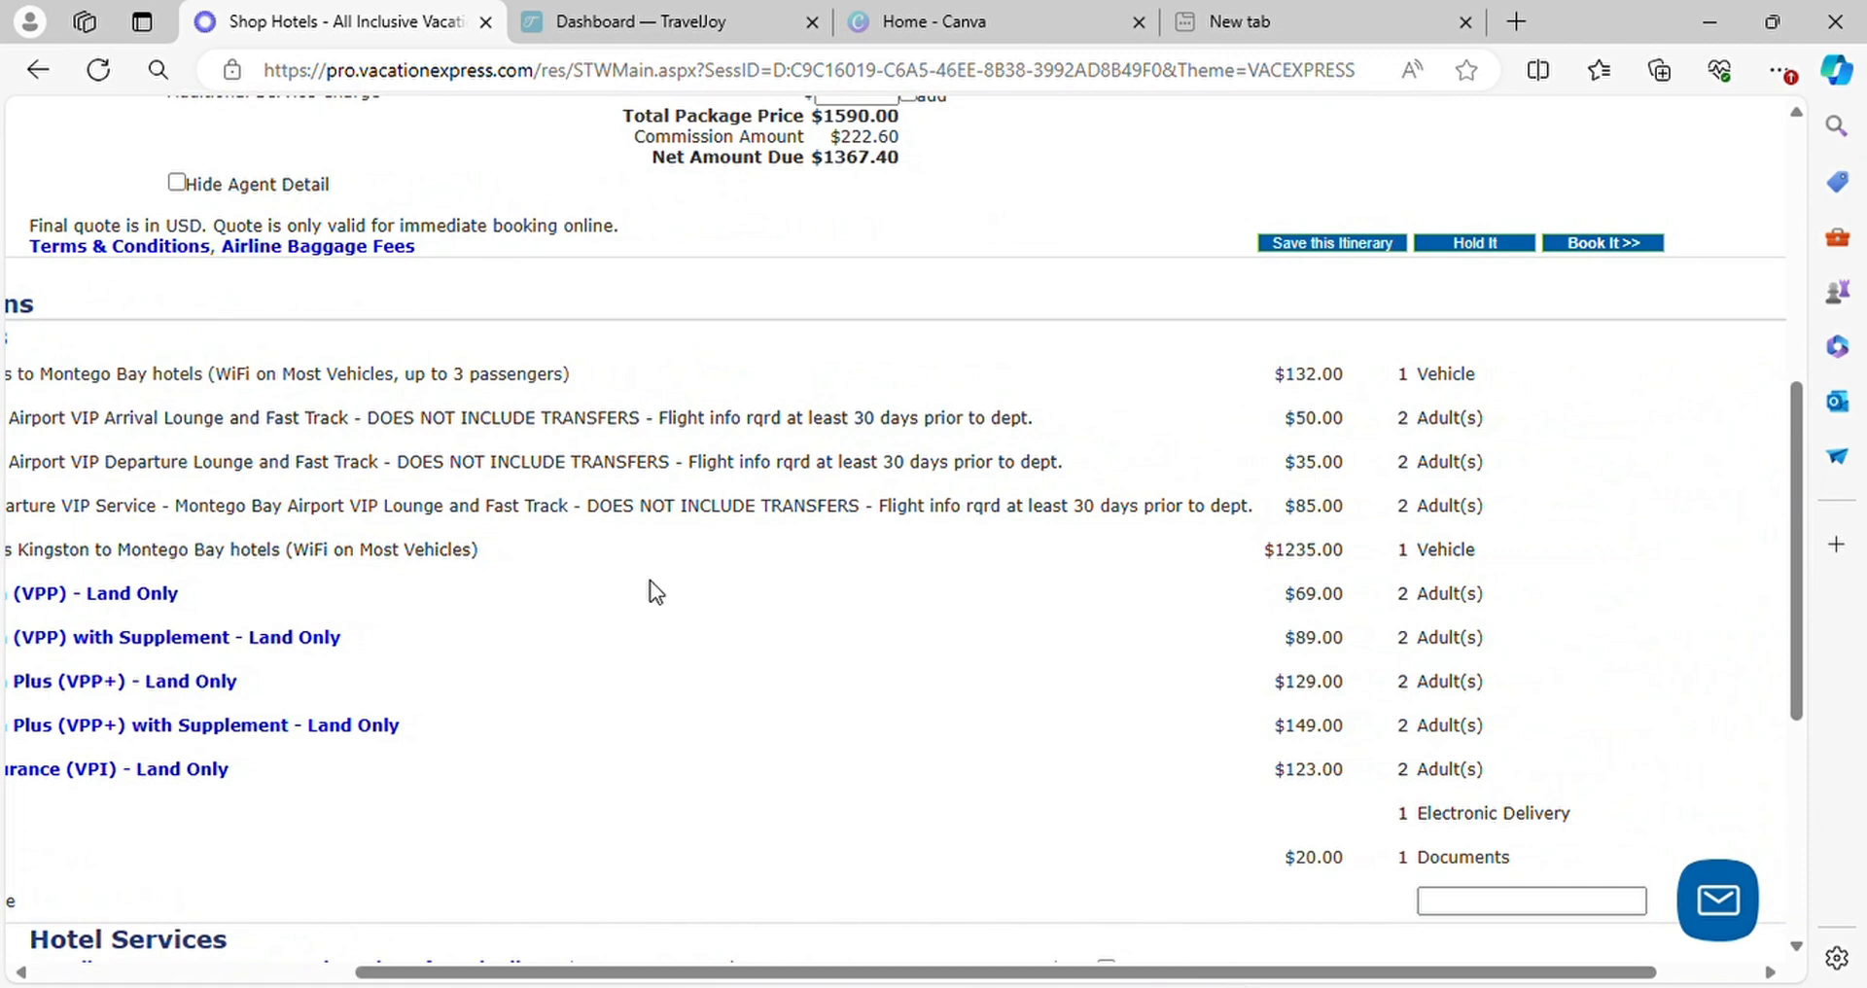
drag(996, 973, 1095, 972)
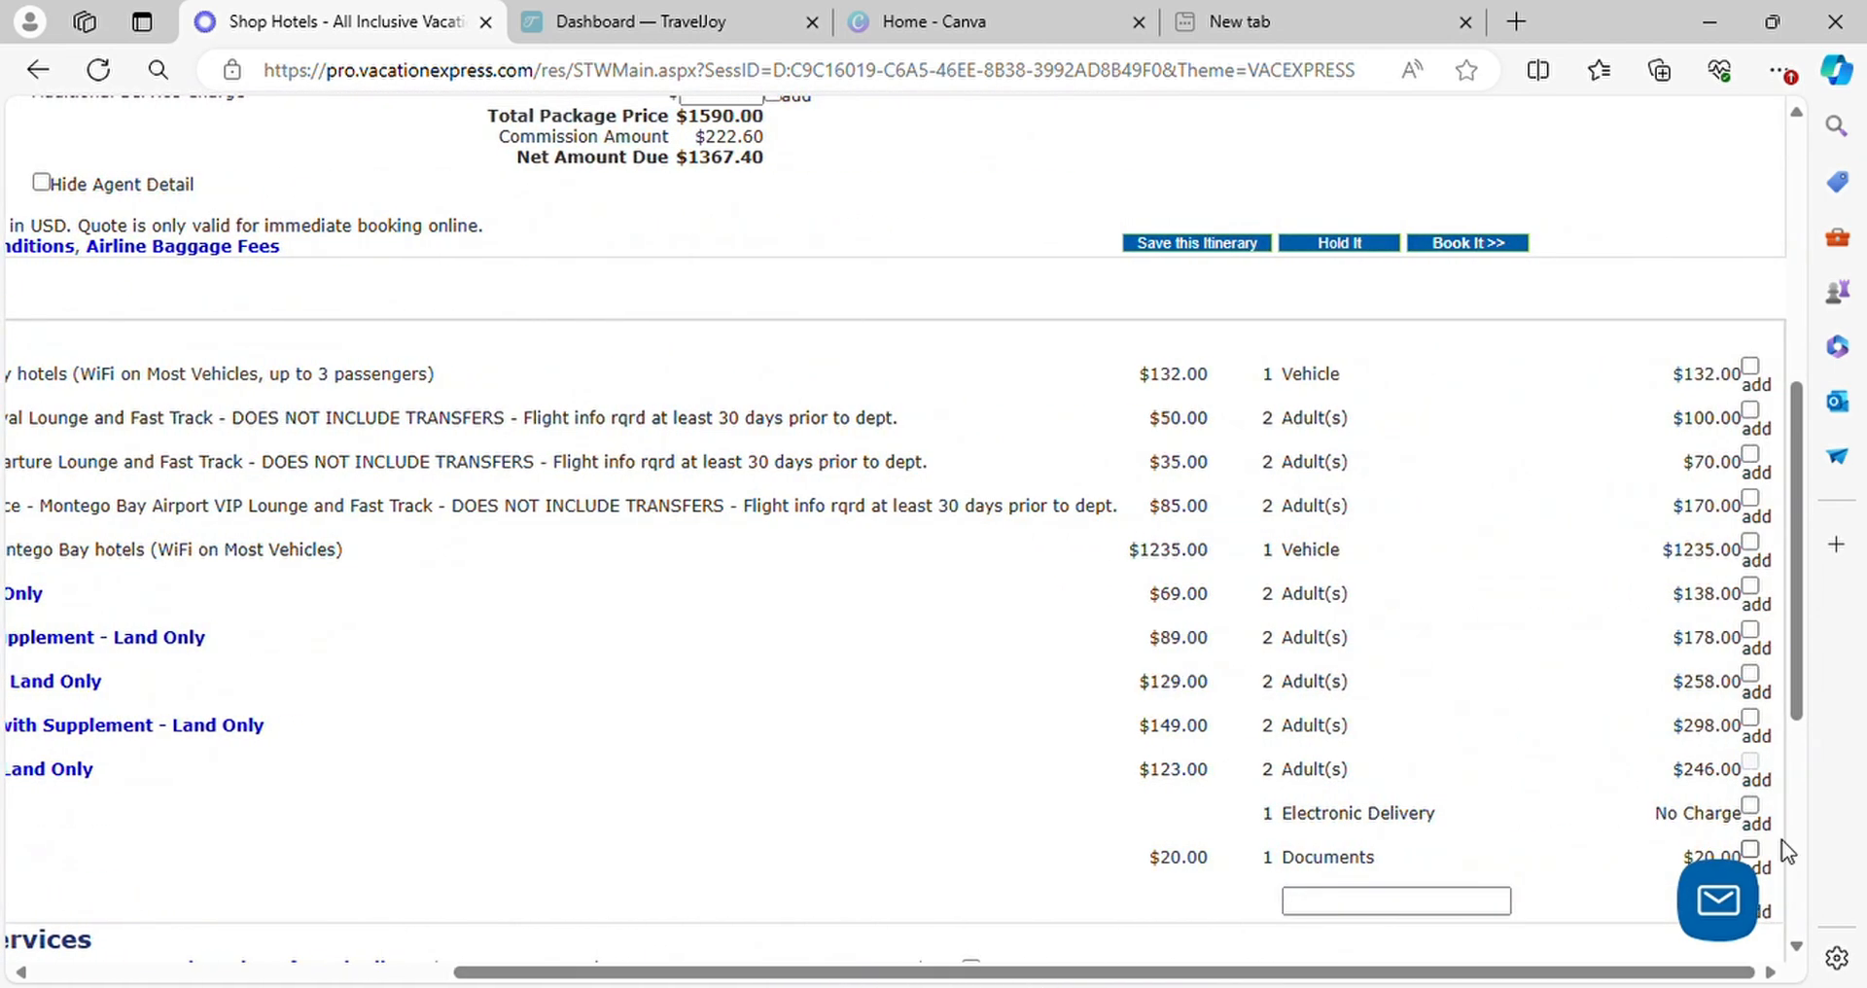
click(1750, 588)
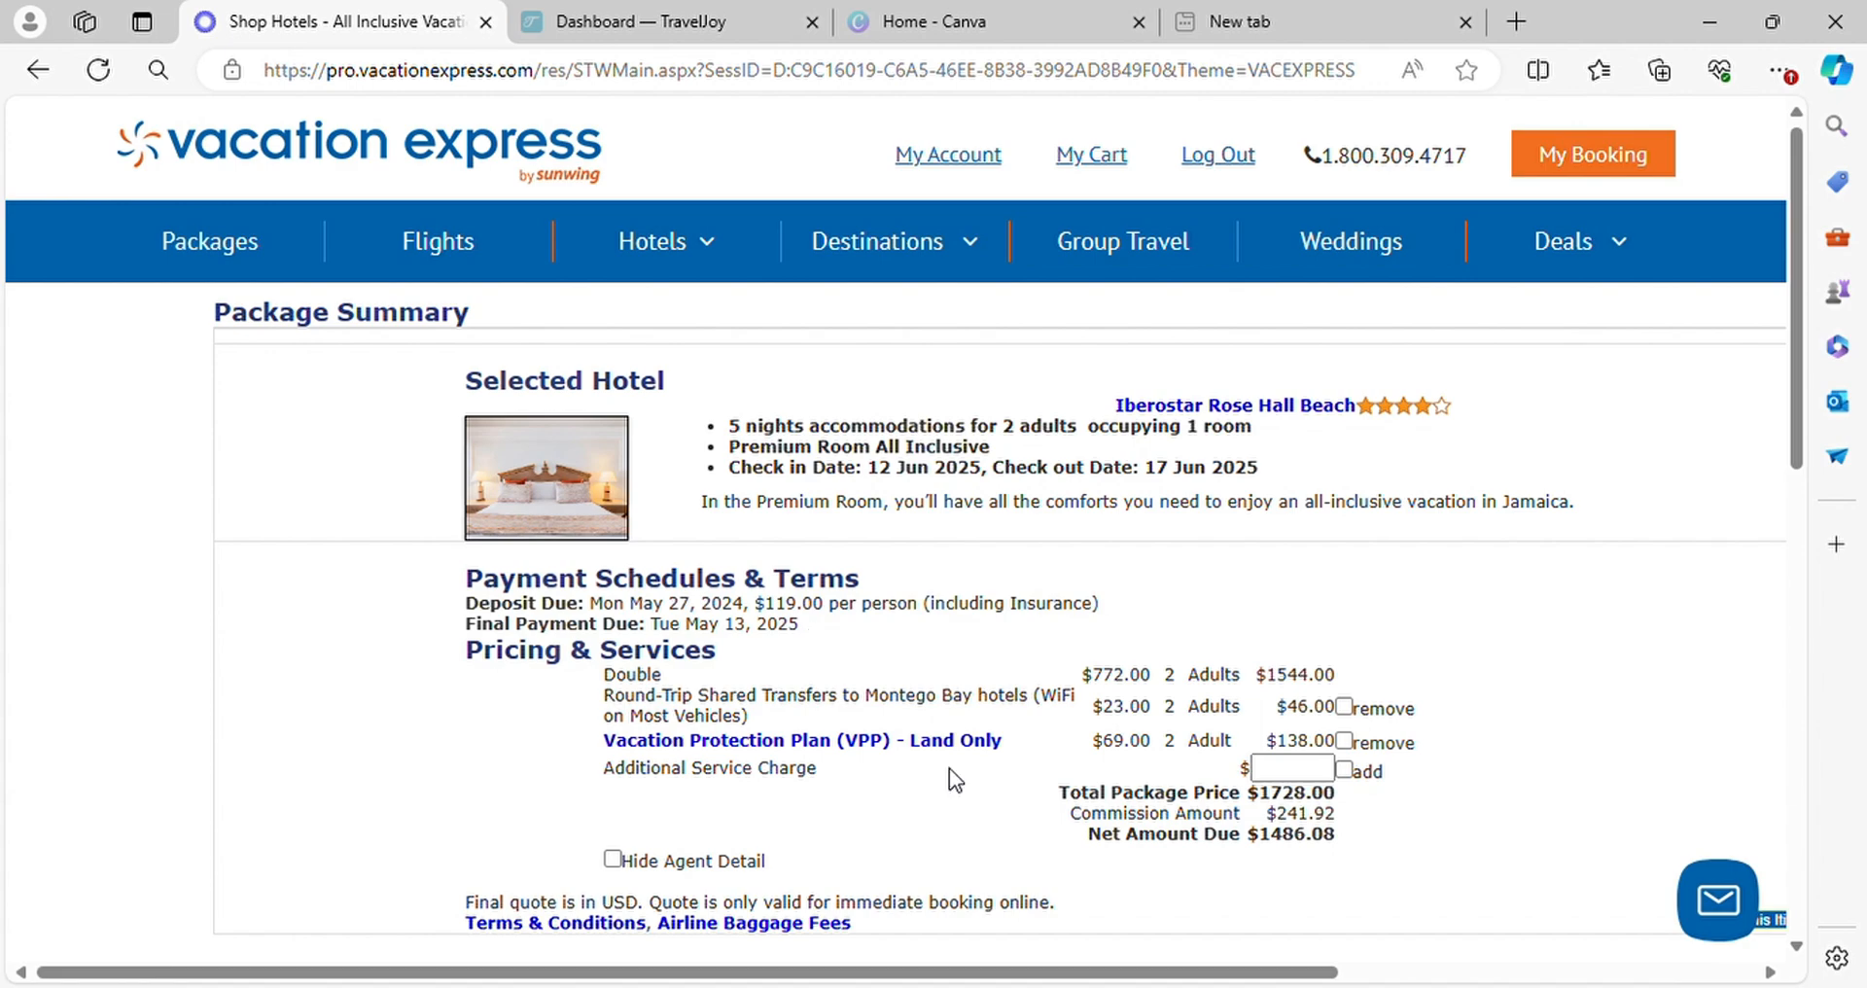
Read the TOP 10 - Cool Running Cruise tour description and add the tour for 2 adults on 13 Jun 2025
scroll(1262, 788, down, 6)
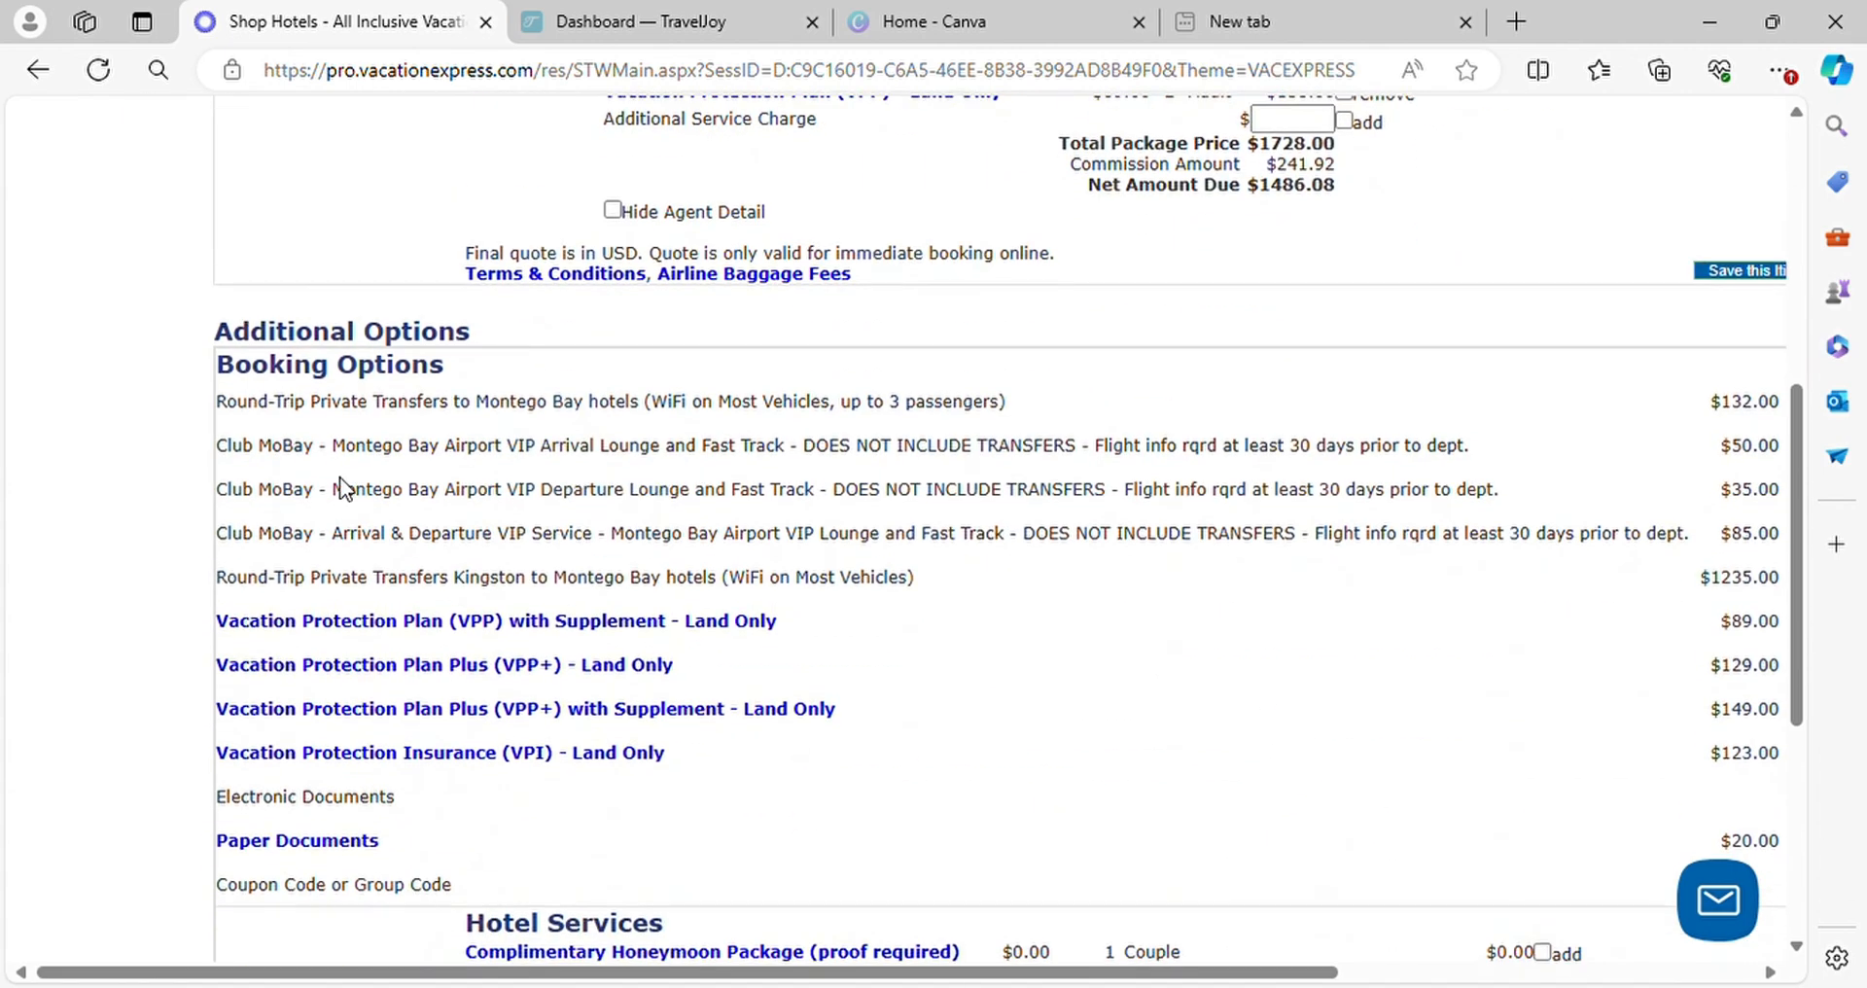
scroll(693, 458, down, 5)
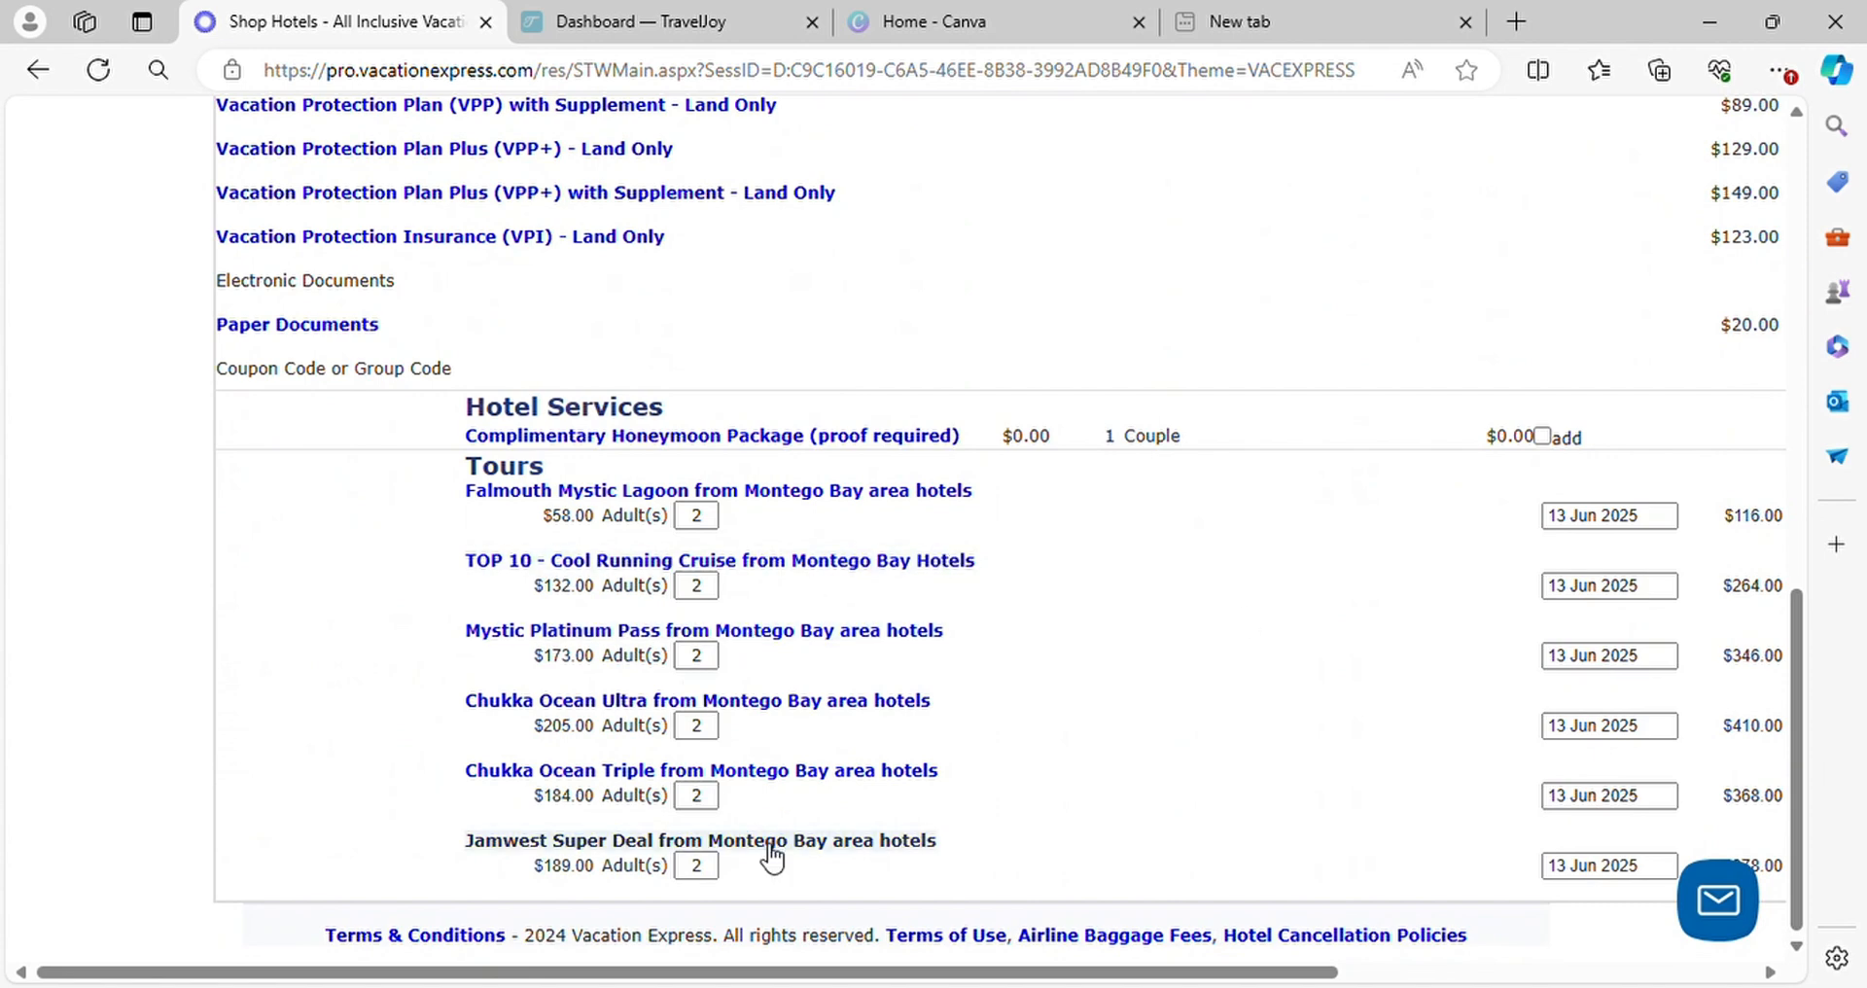
drag(804, 976, 1041, 956)
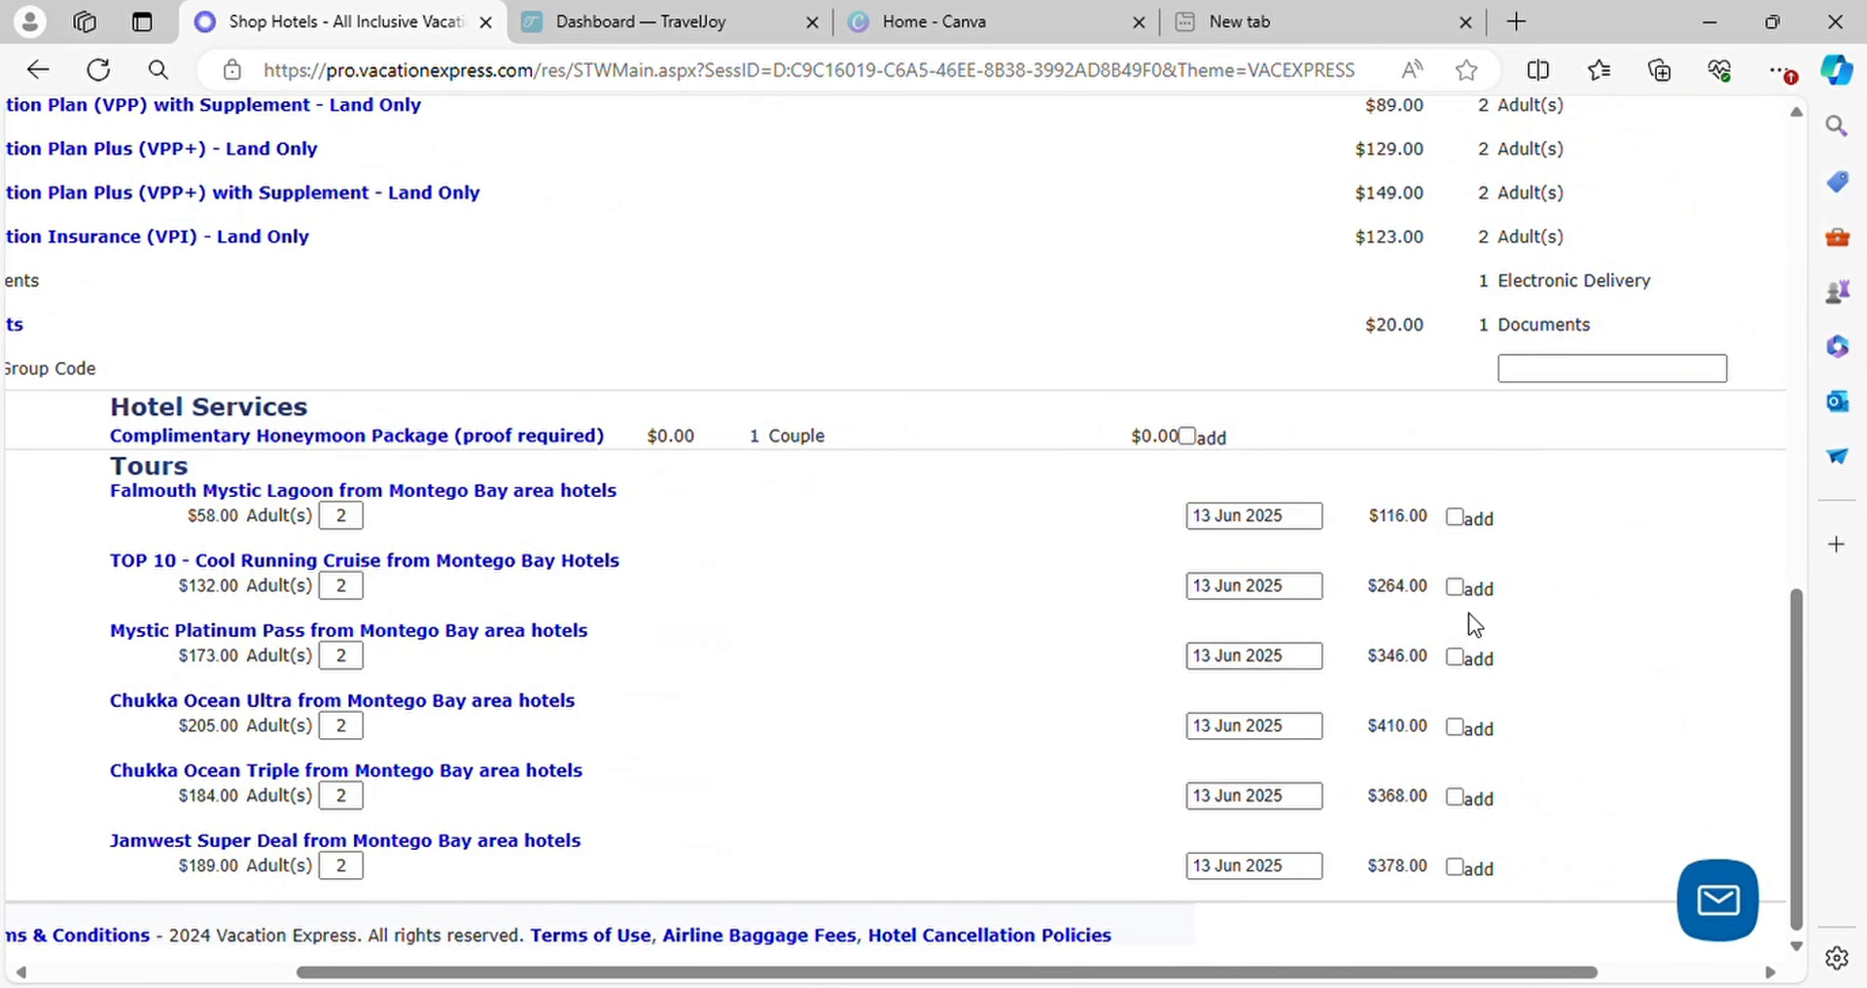
click(395, 562)
scroll(447, 789, down, 3)
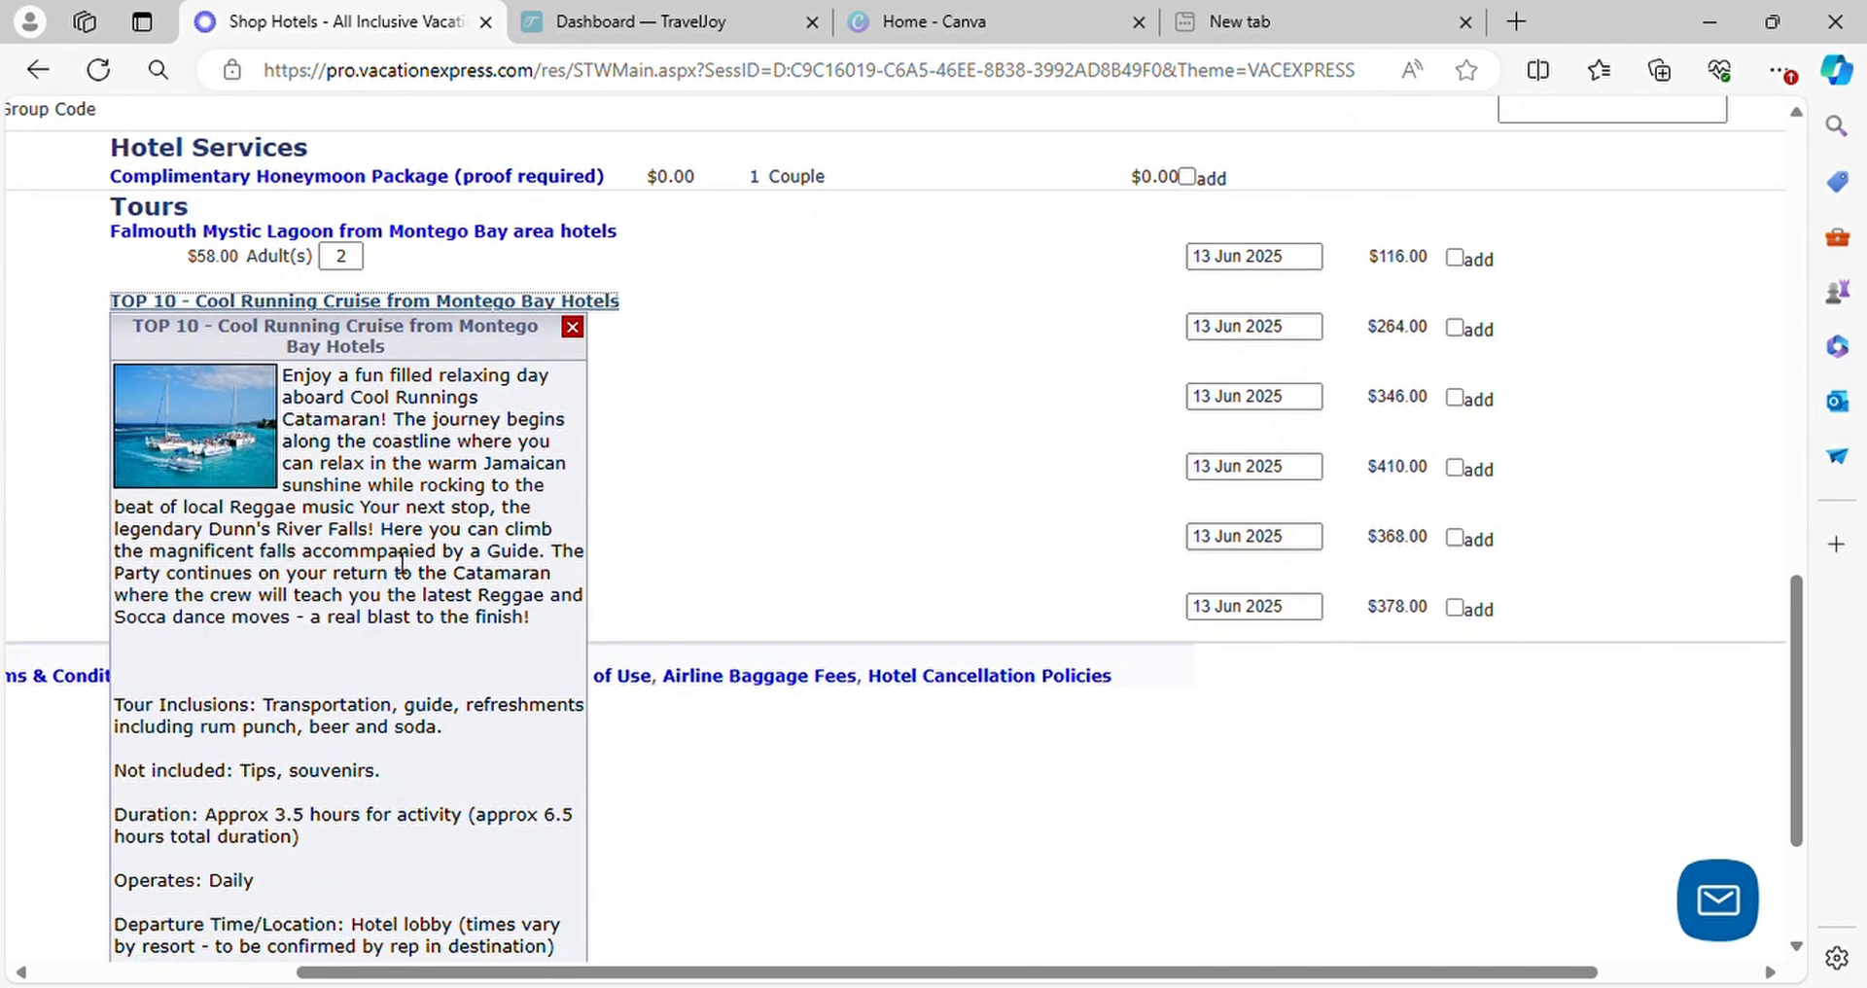
scroll(368, 553, down, 3)
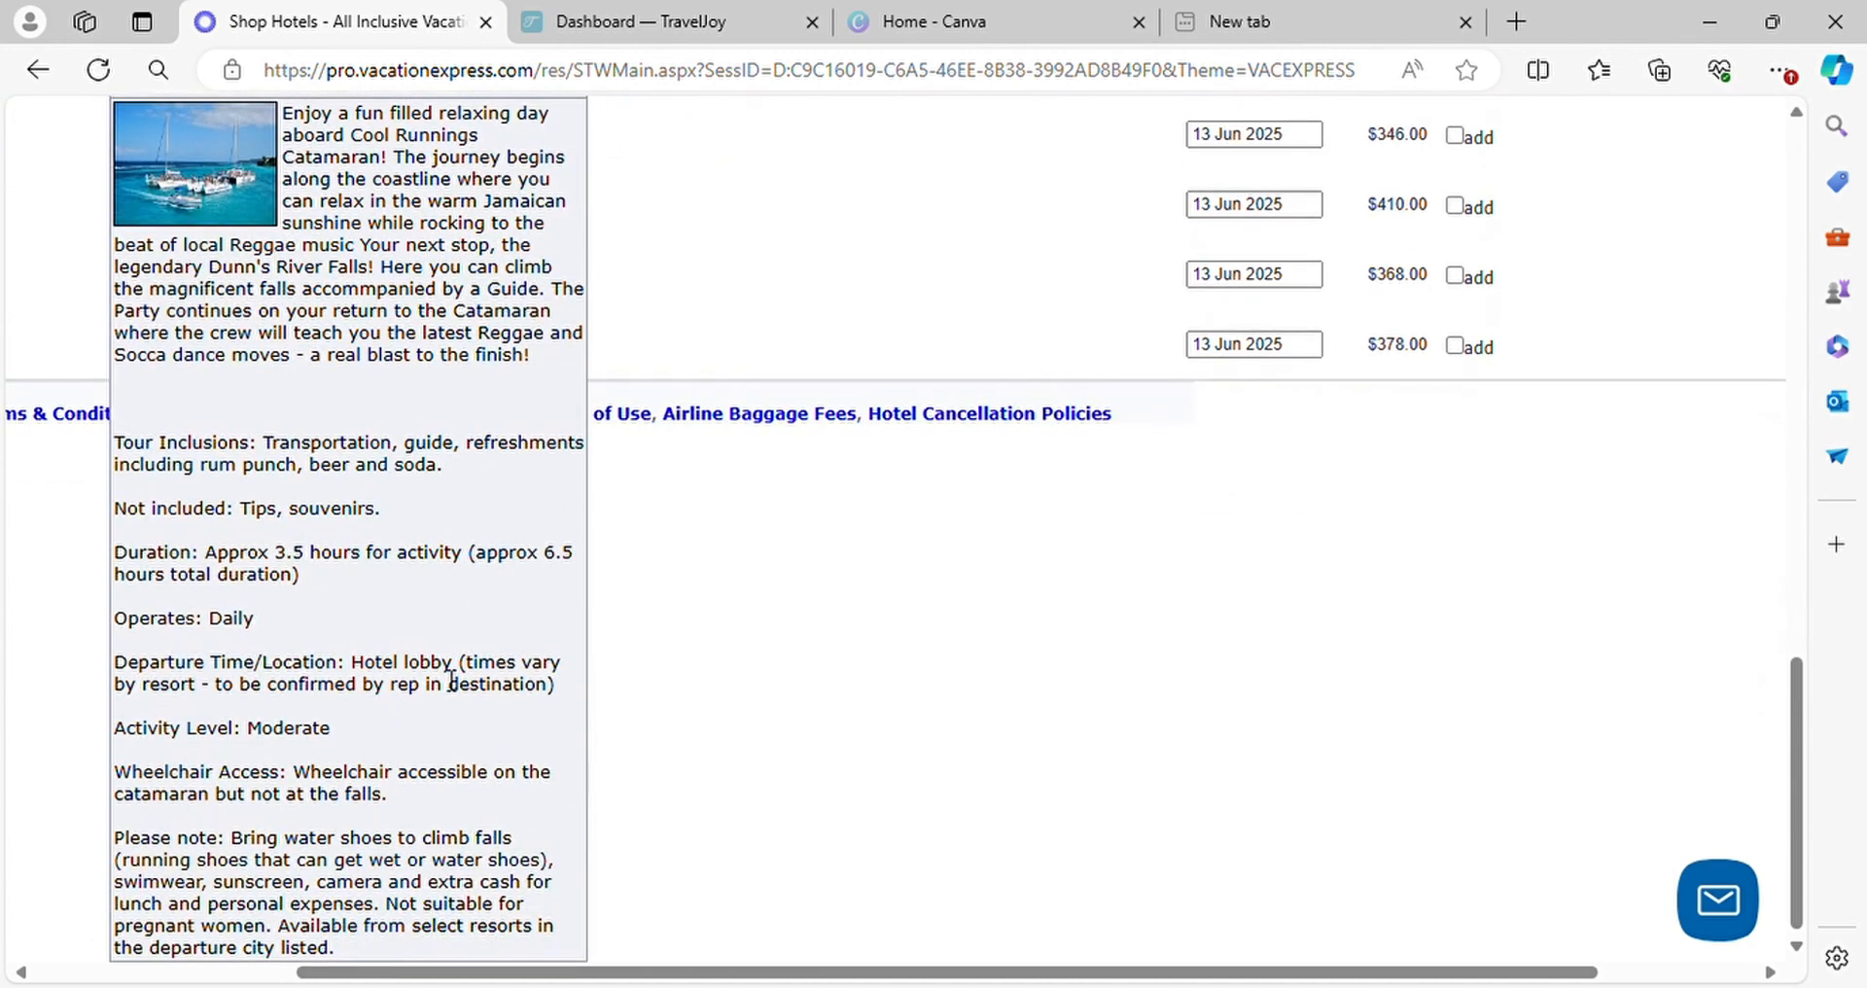
scroll(451, 681, up, 7)
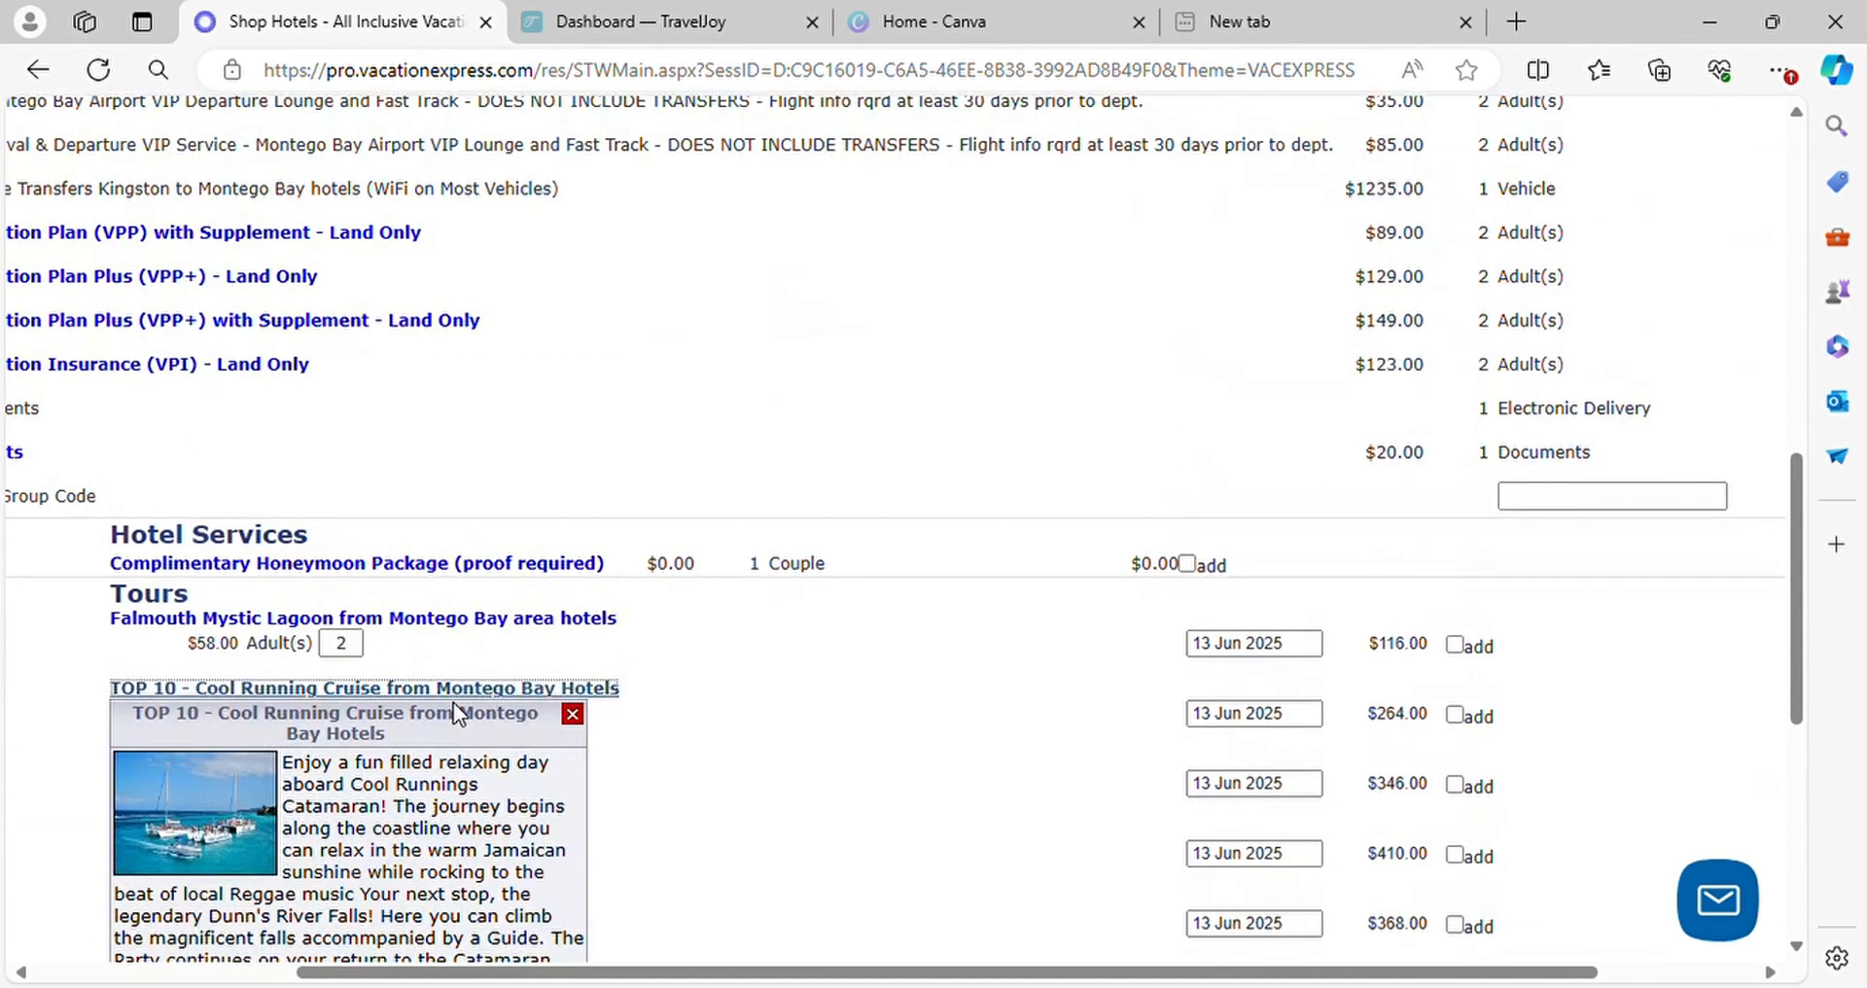
click(572, 714)
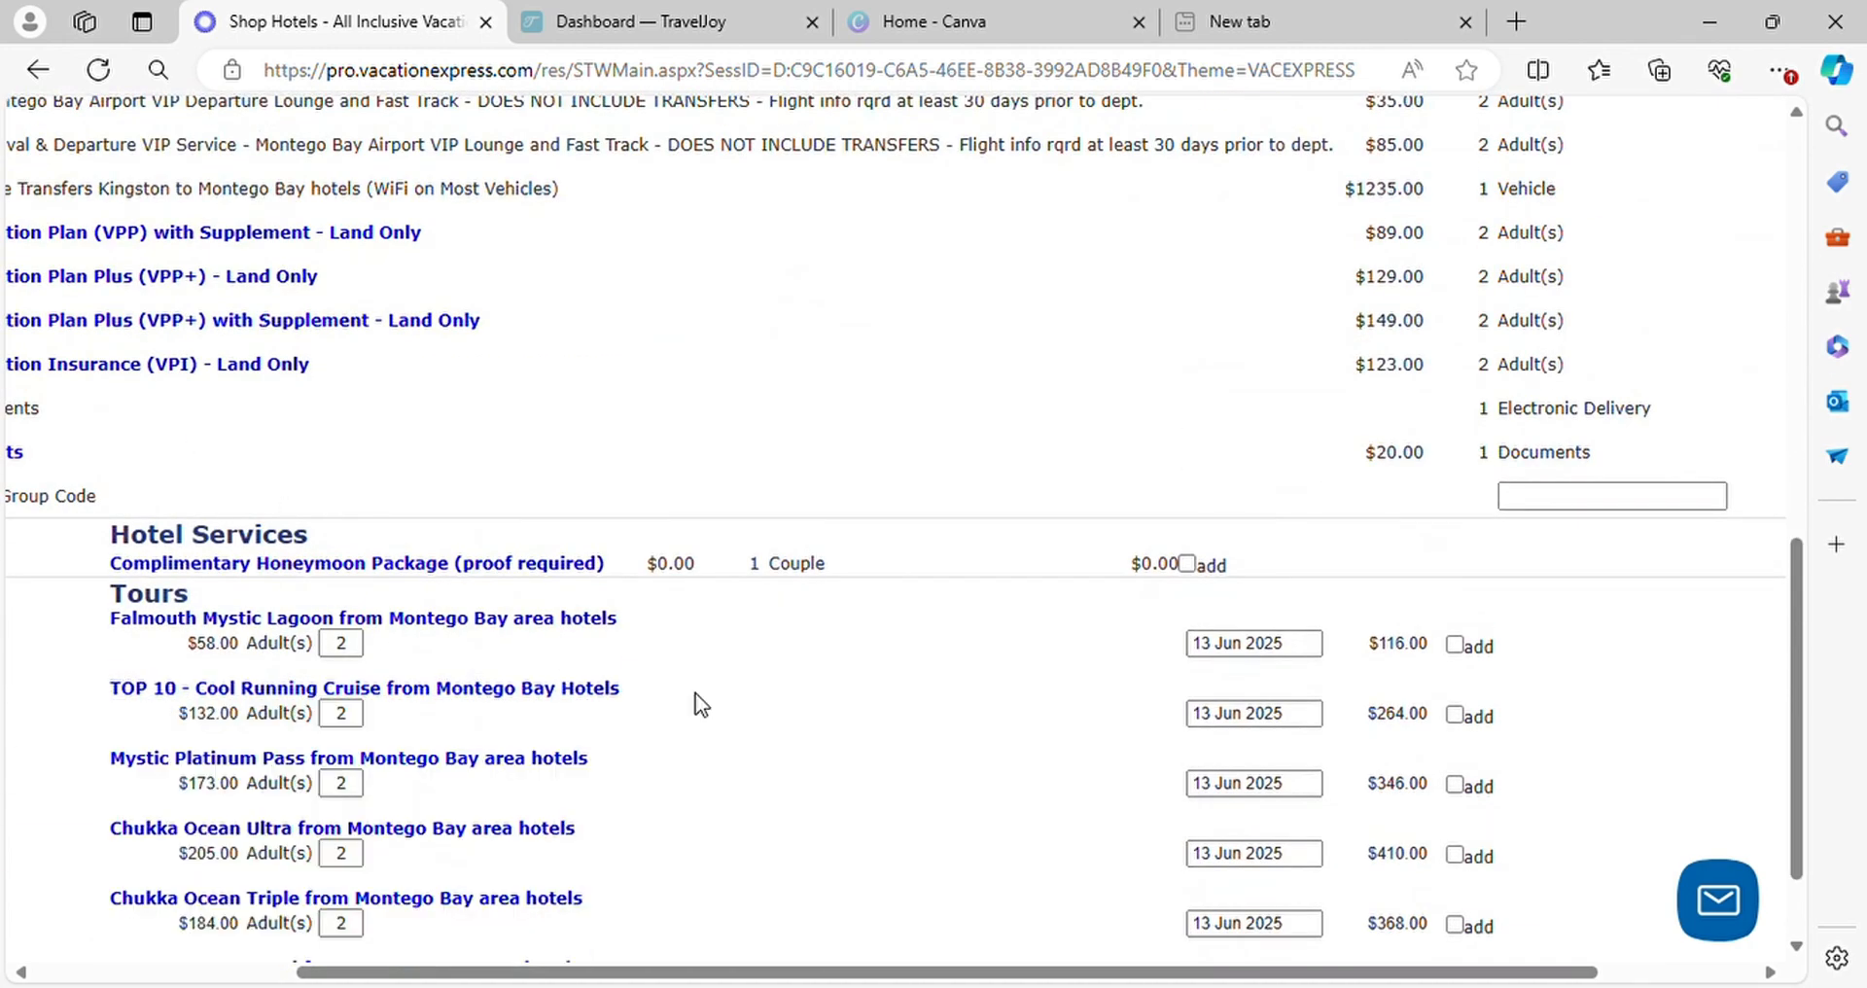
click(1455, 715)
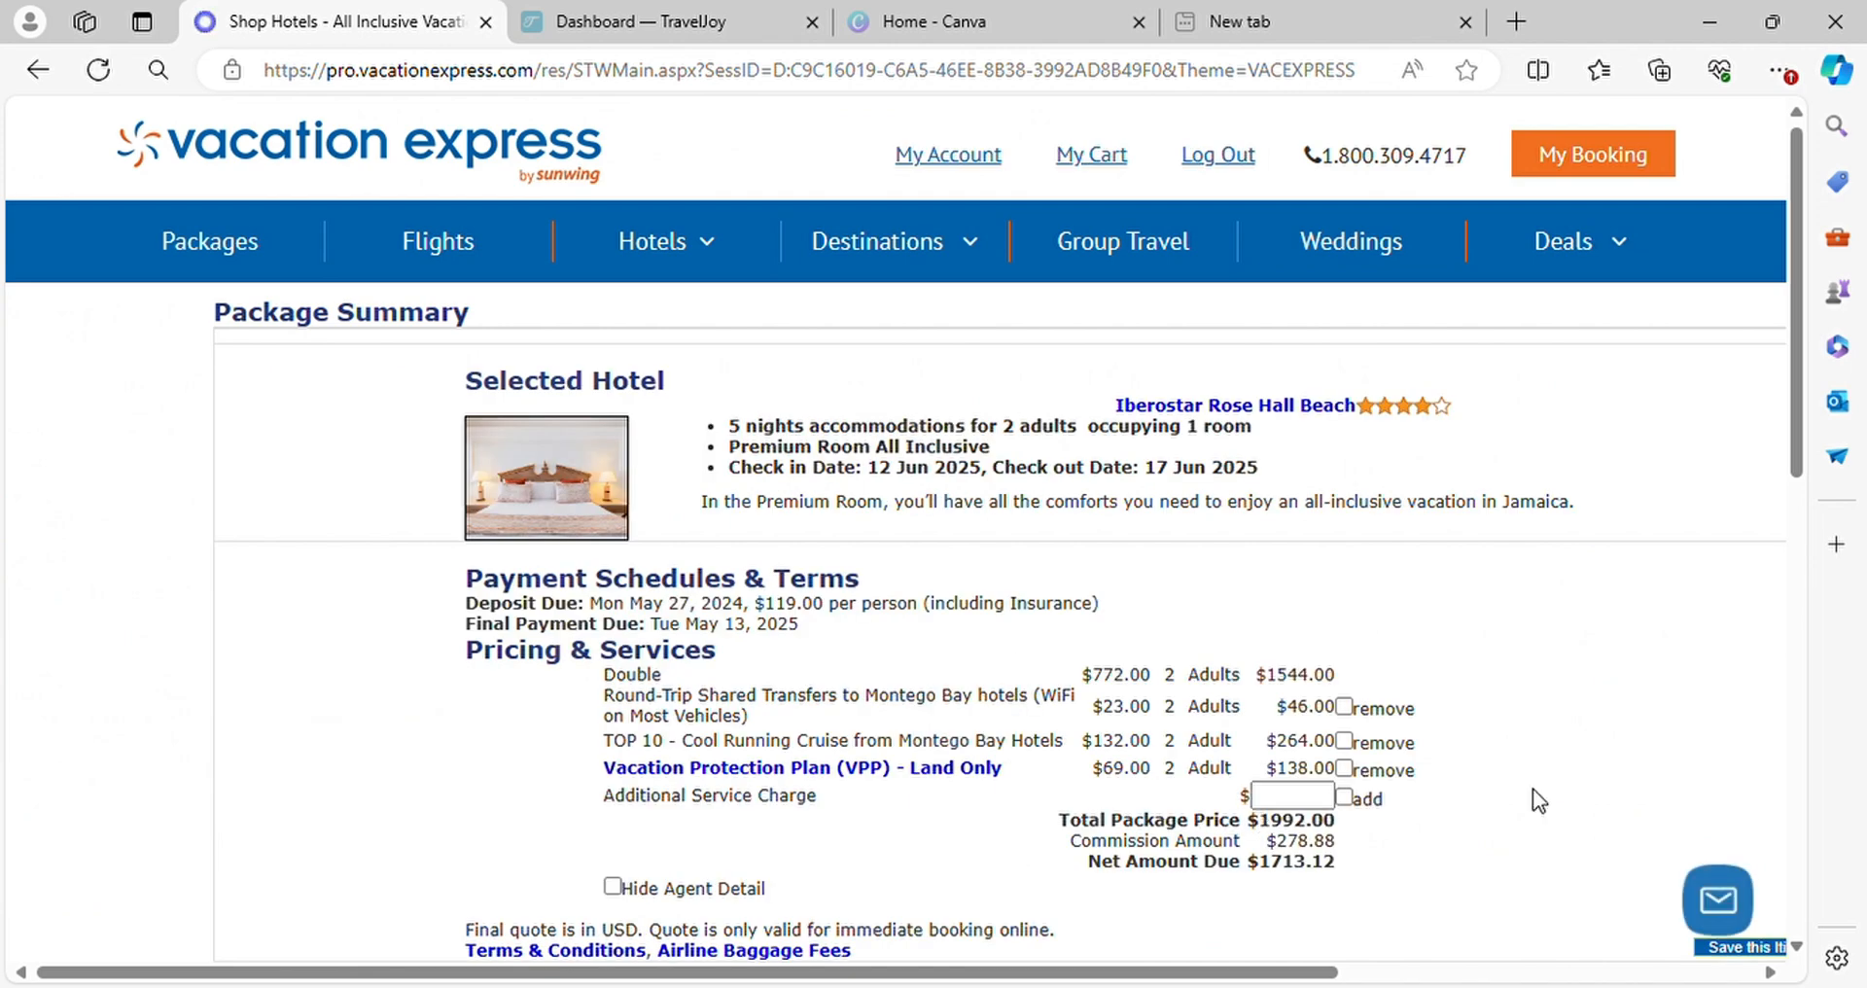
Review the package summary's payment schedule, added services and pricing
scroll(1533, 786, down, 2)
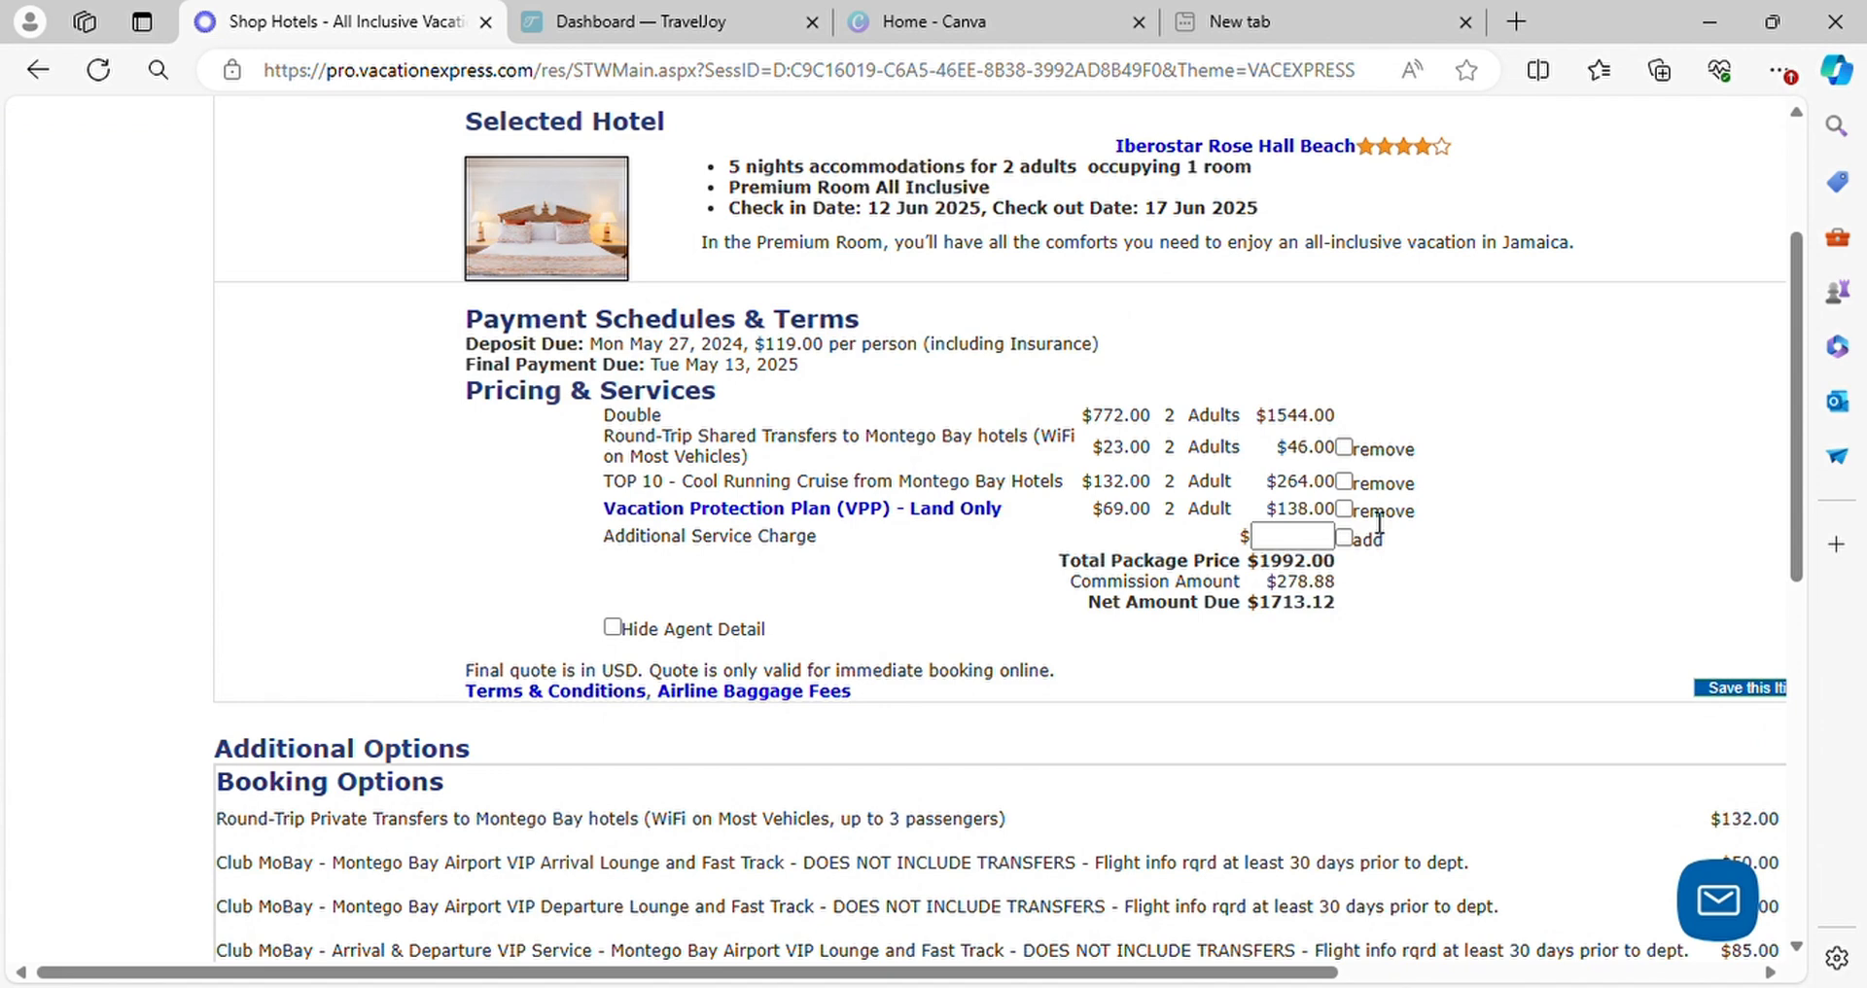
scroll(1589, 652, down, 3)
scroll(1588, 652, up, 5)
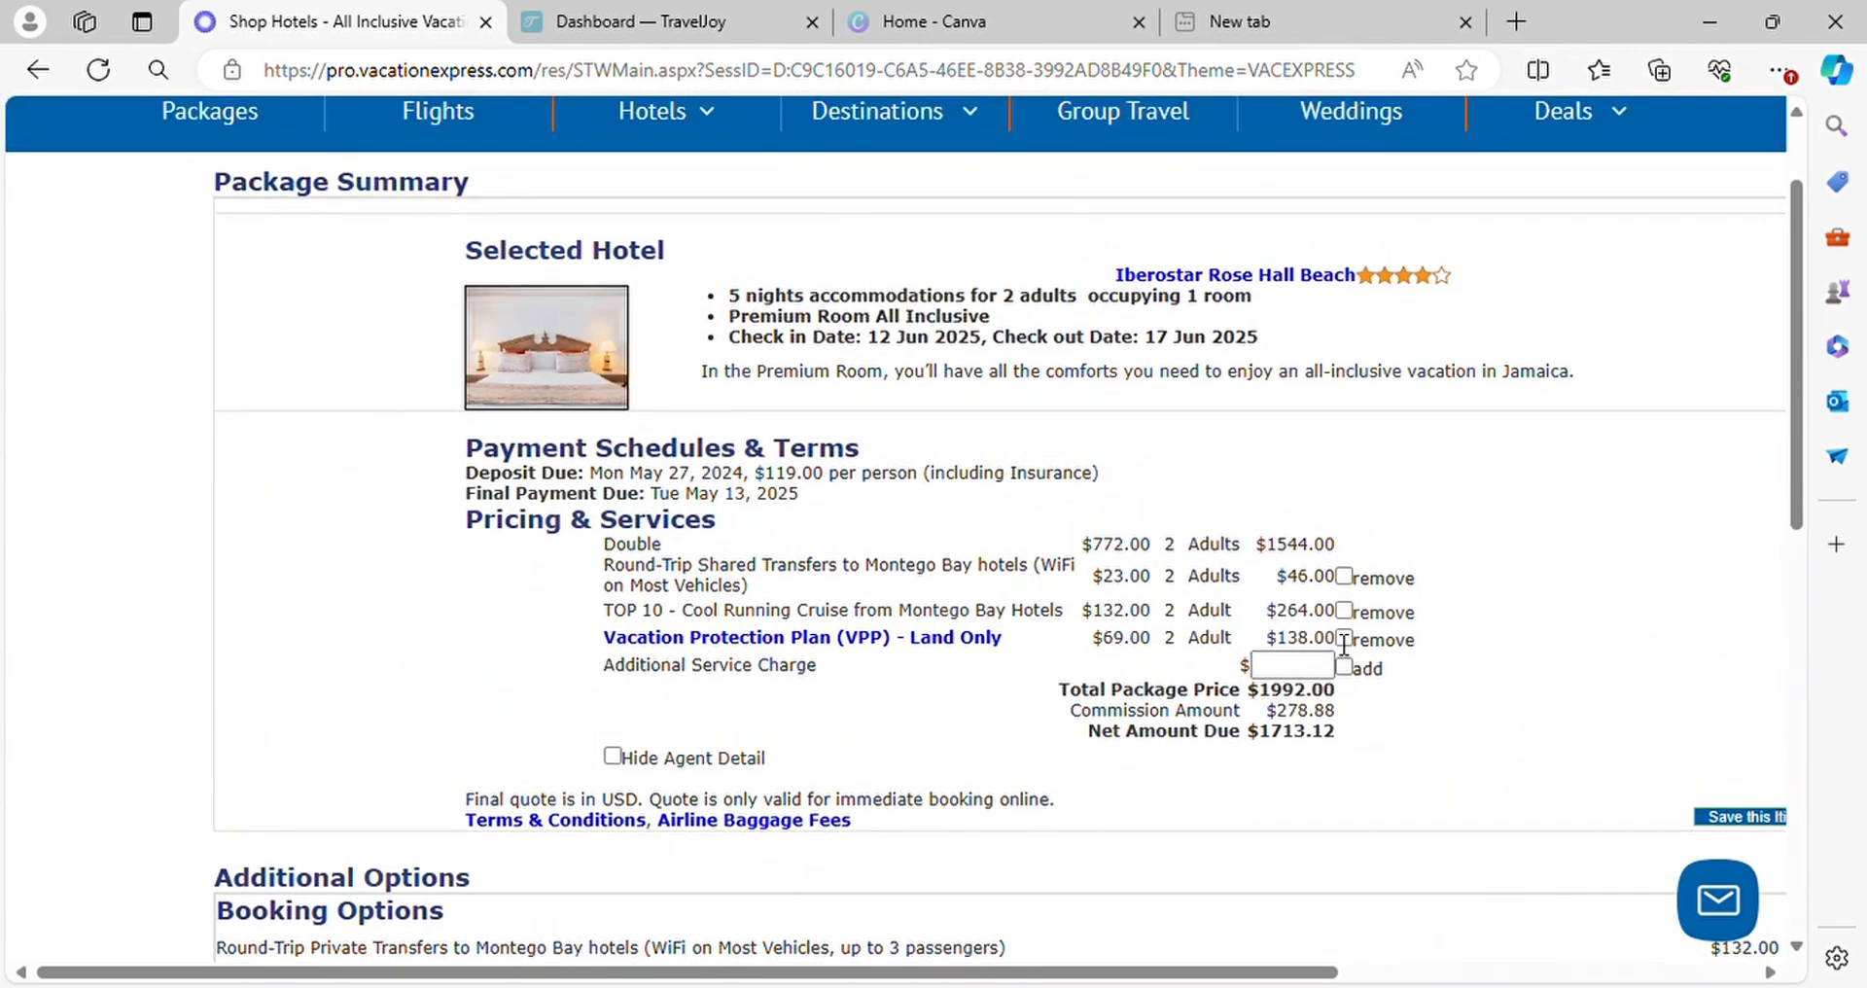
scroll(1344, 643, up, 2)
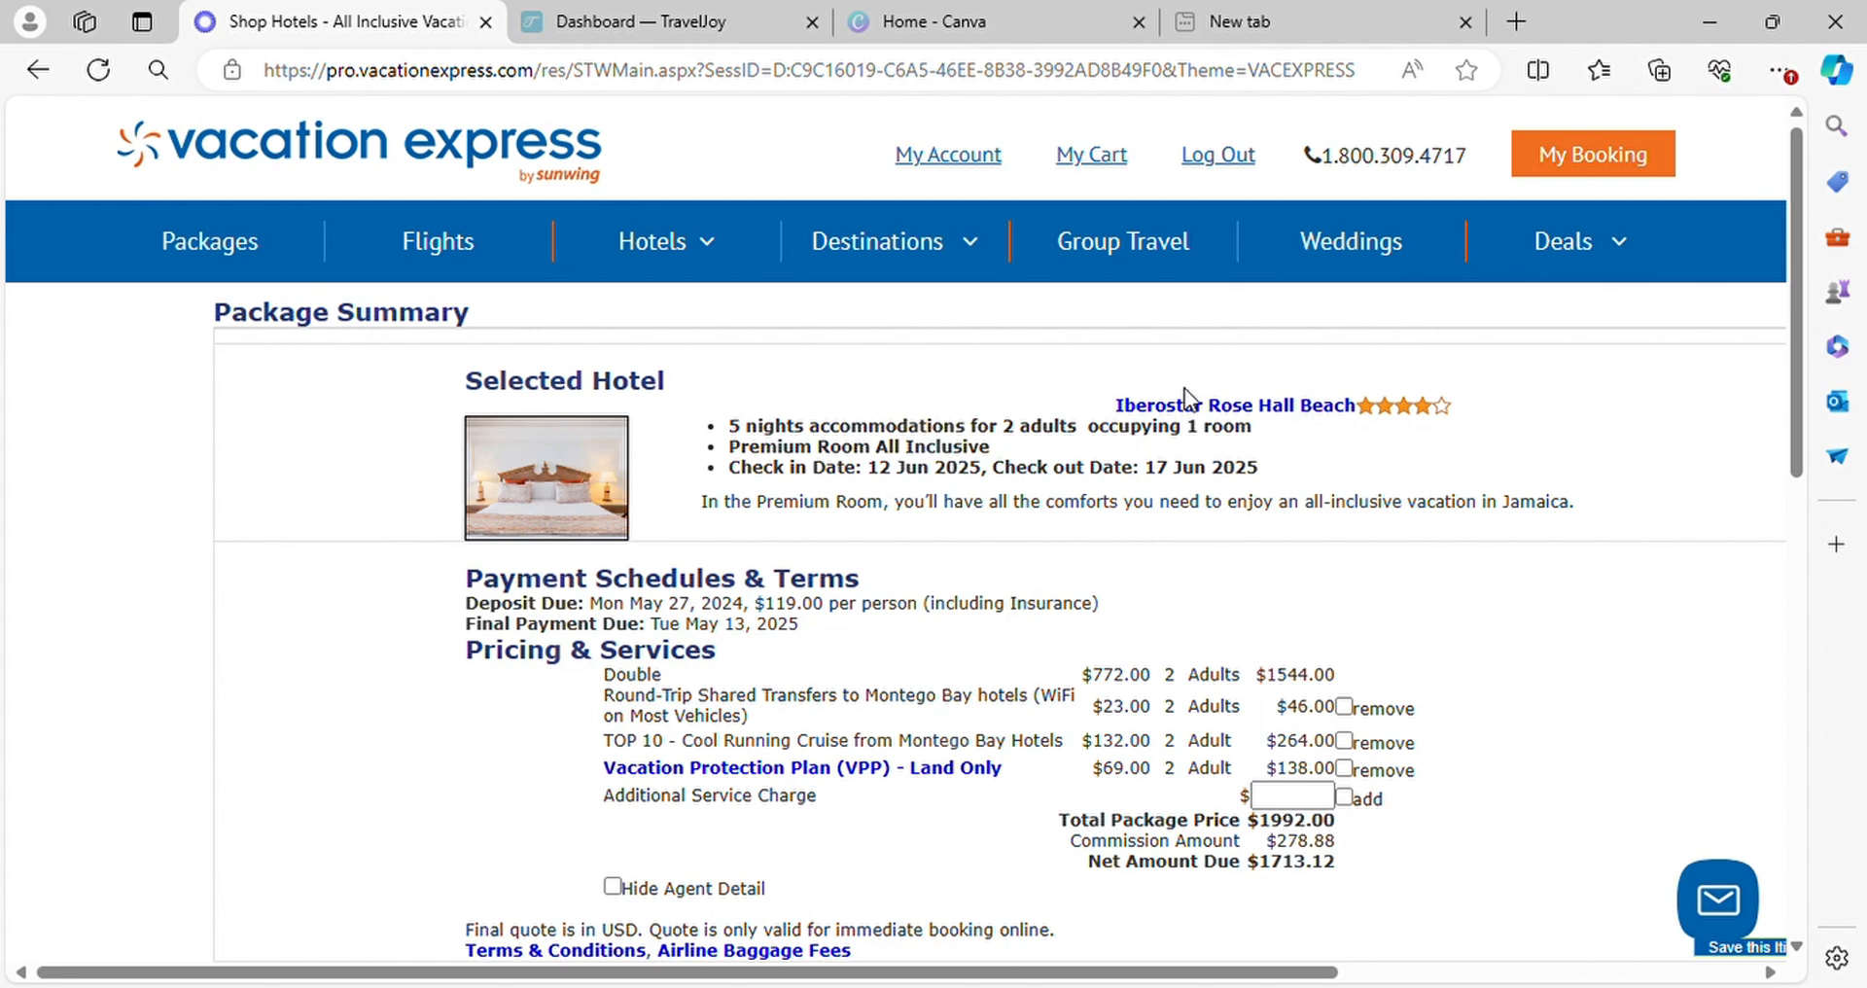
Switch to TravelJoy and make a copy of the Client Inquiry (default) form template
click(650, 22)
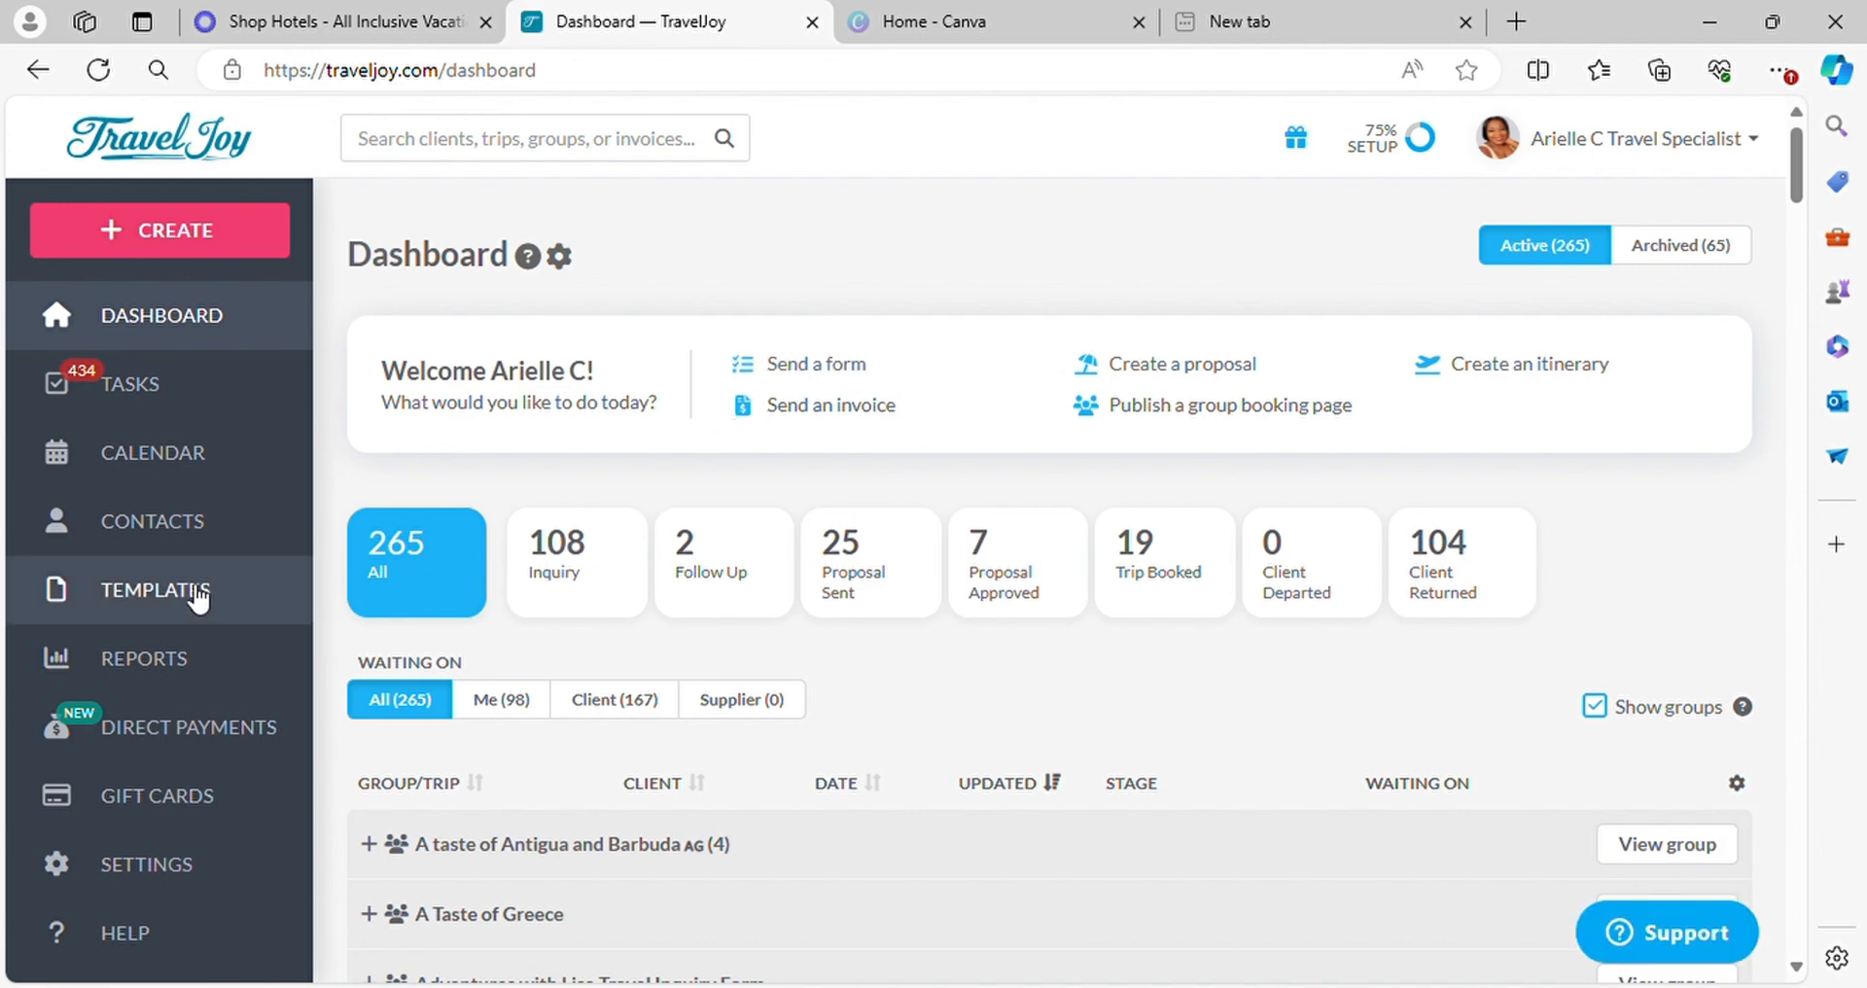
click(155, 591)
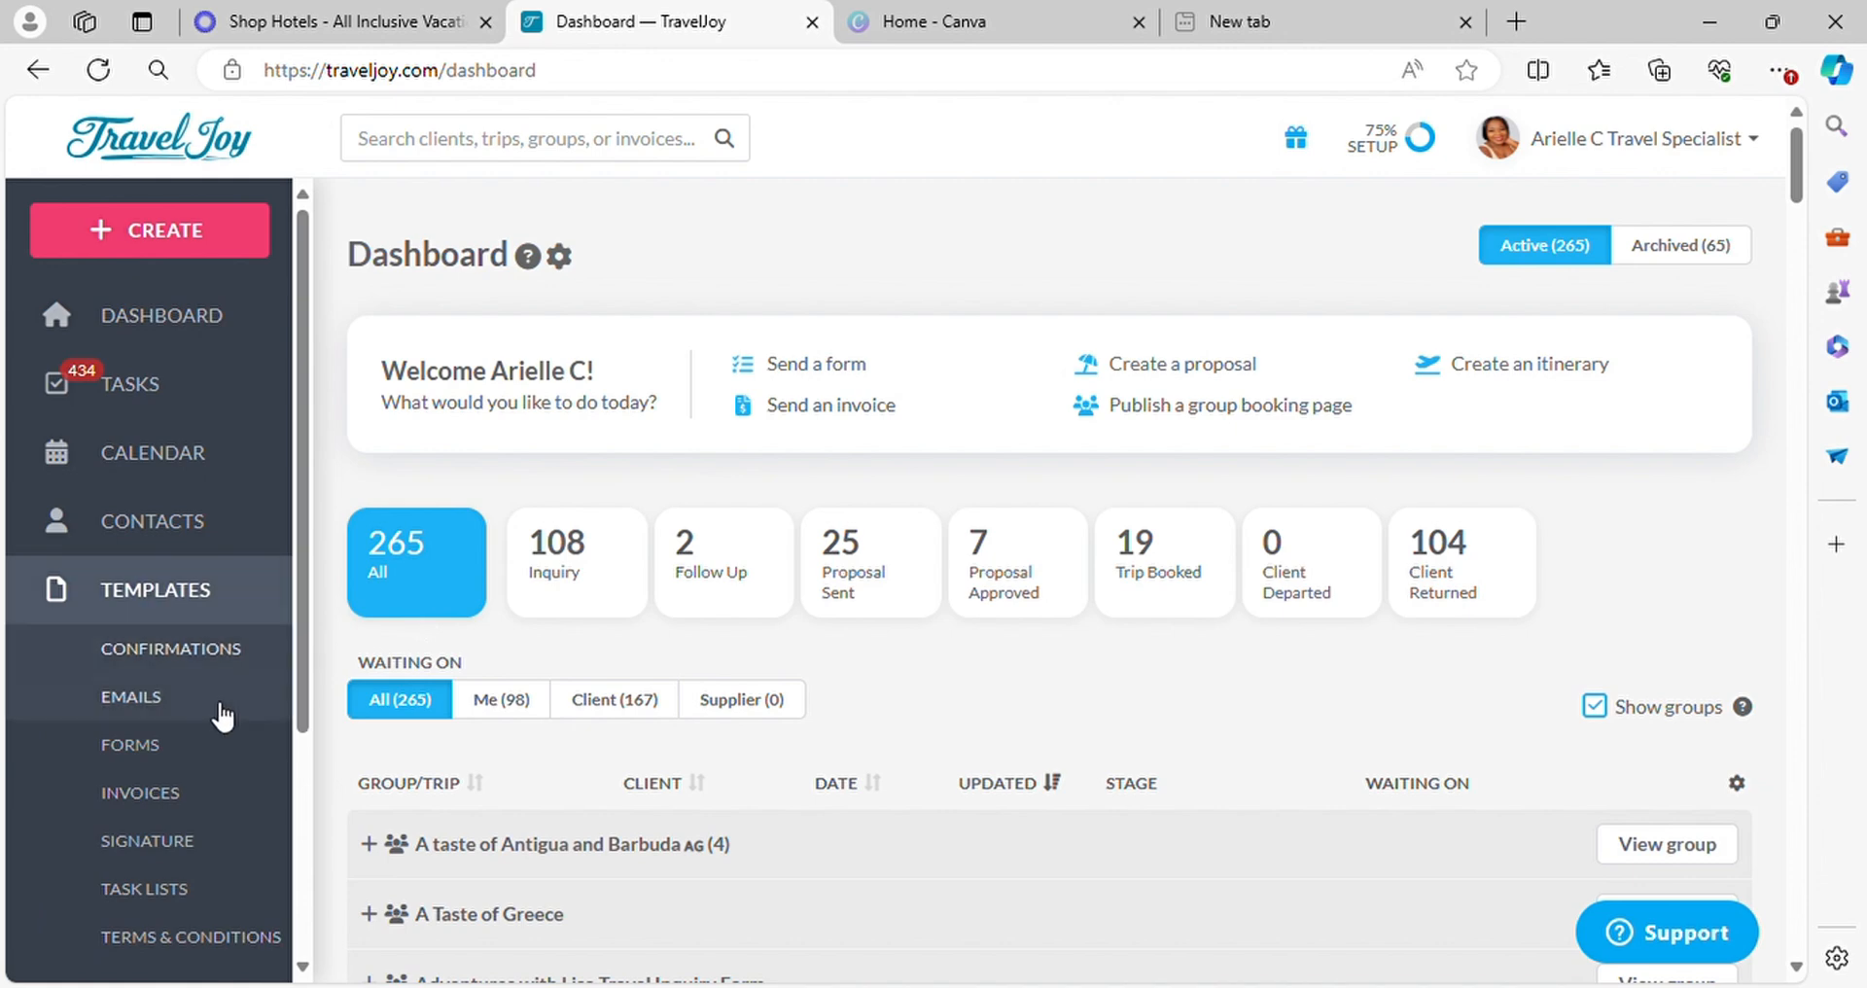
click(177, 747)
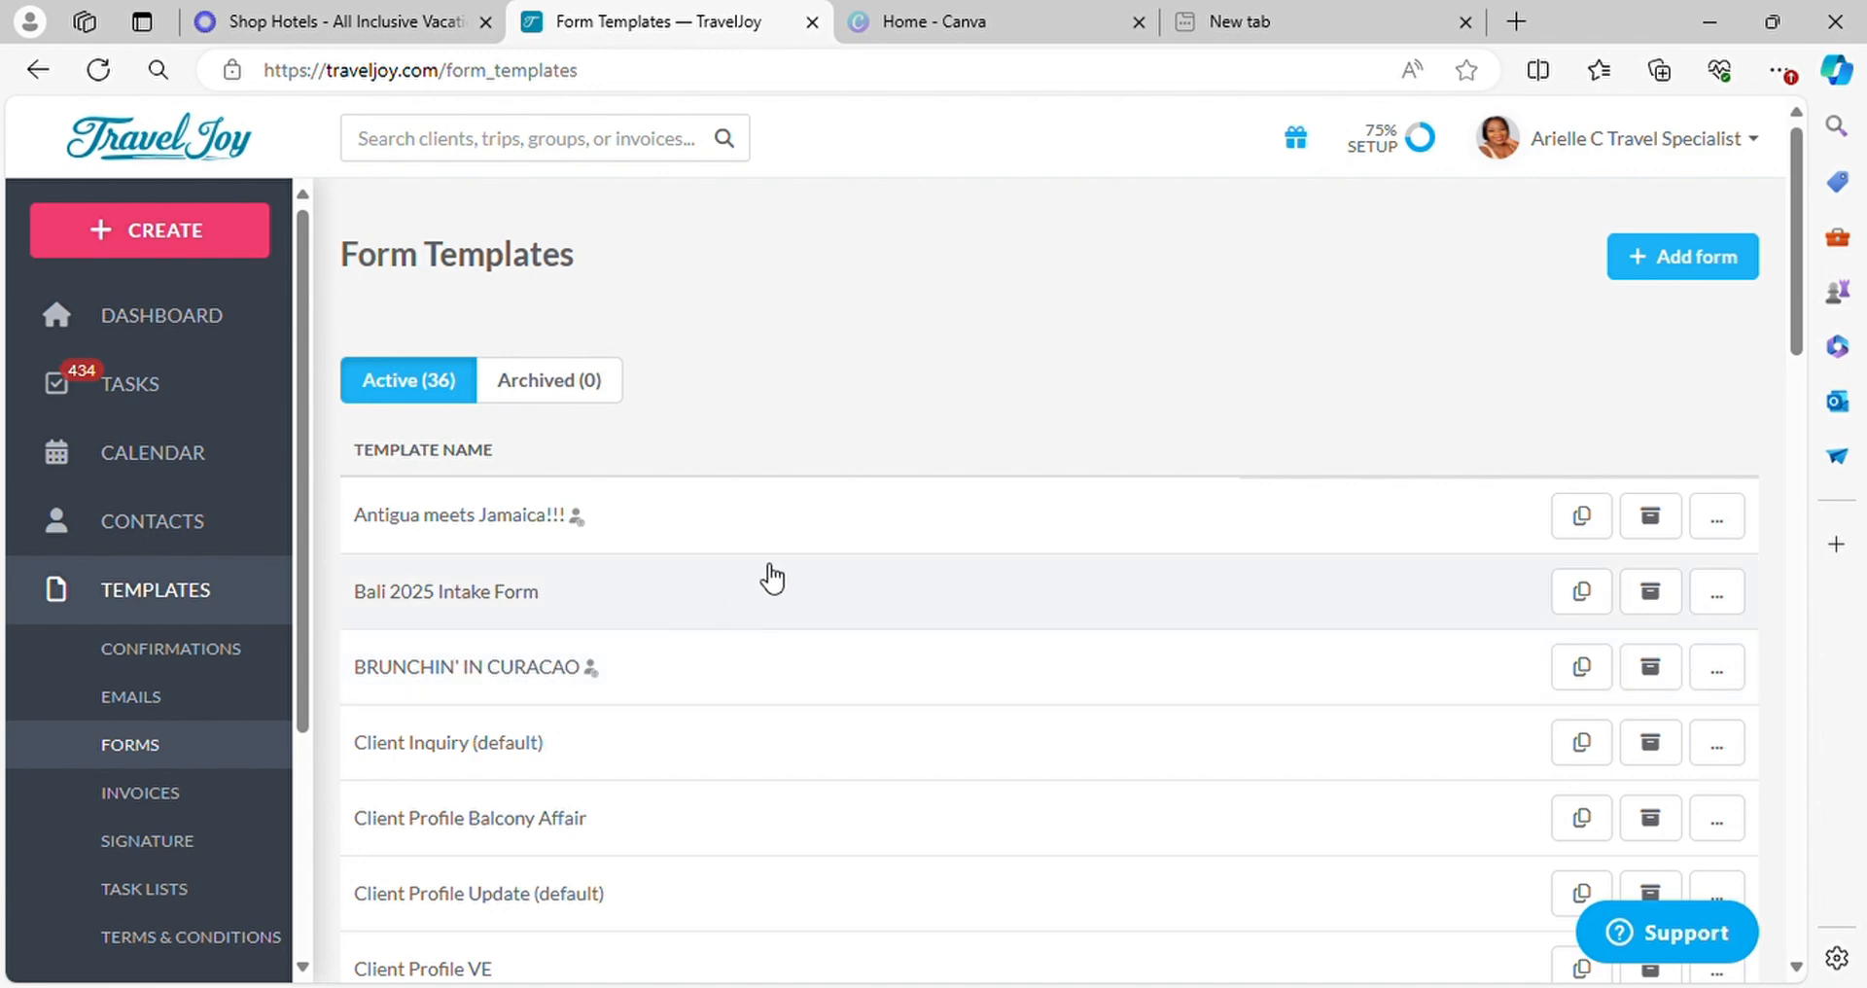
scroll(773, 579, down, 3)
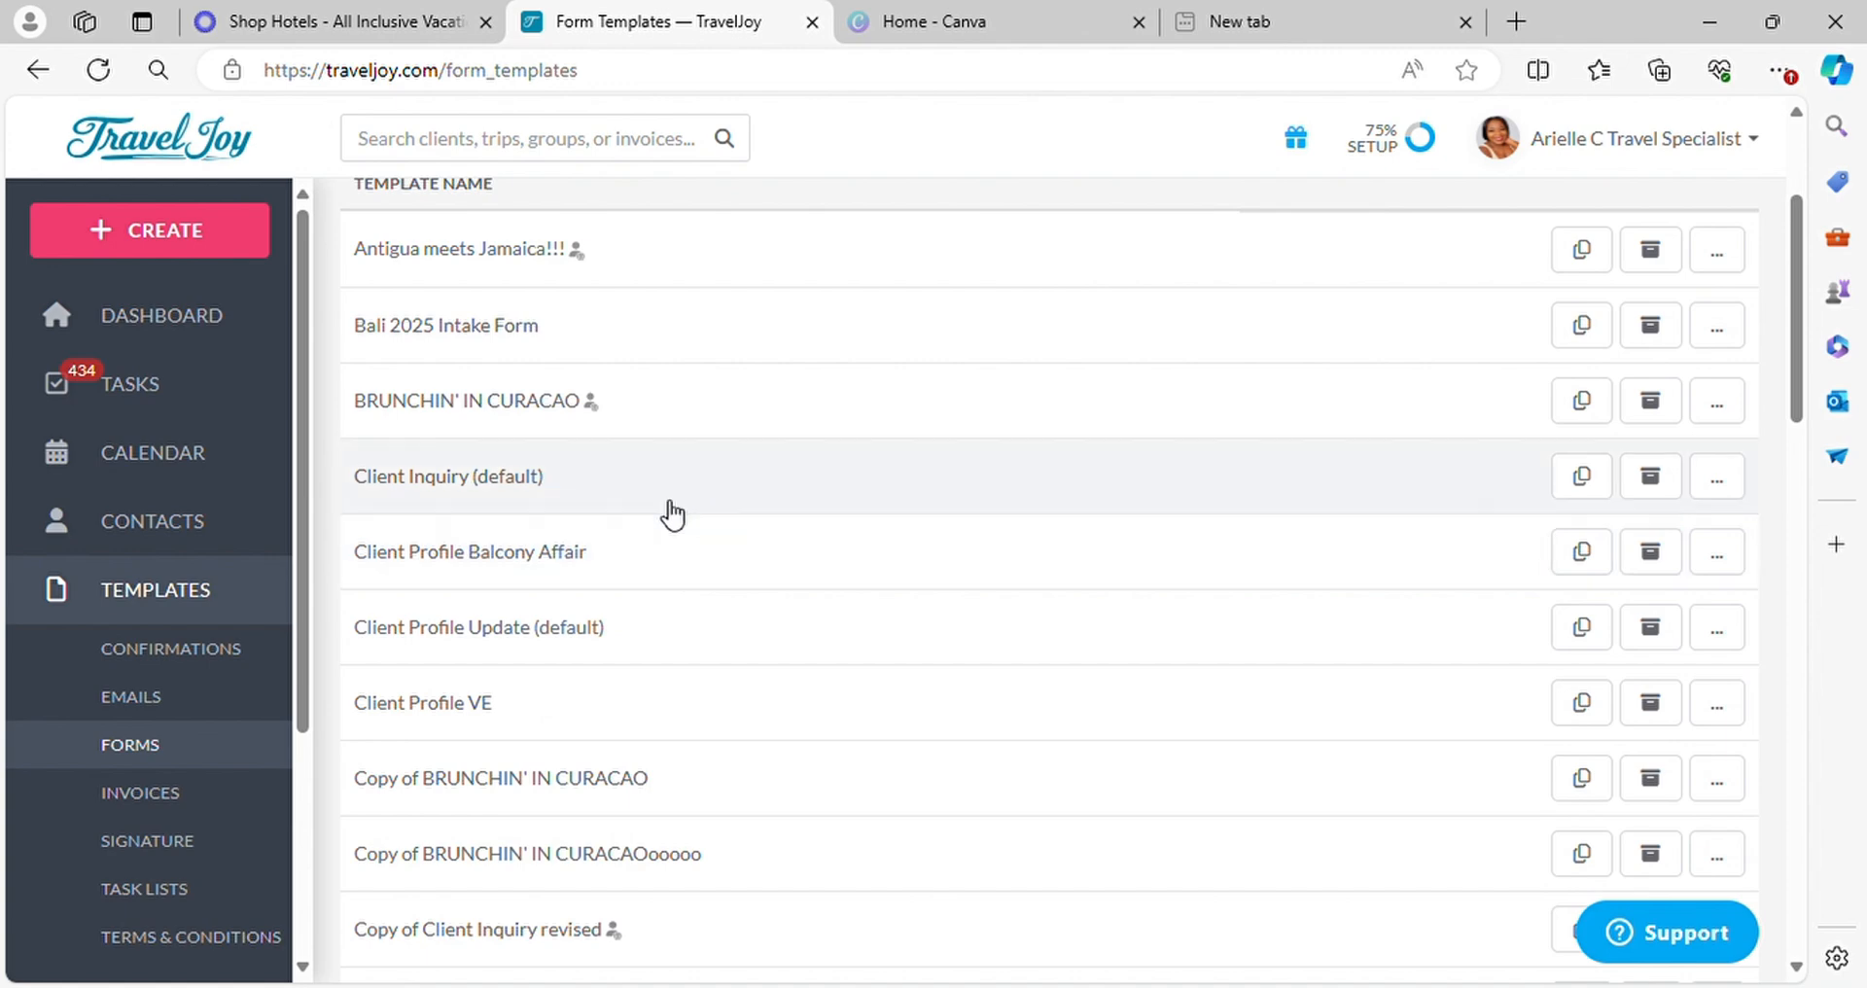
click(1582, 489)
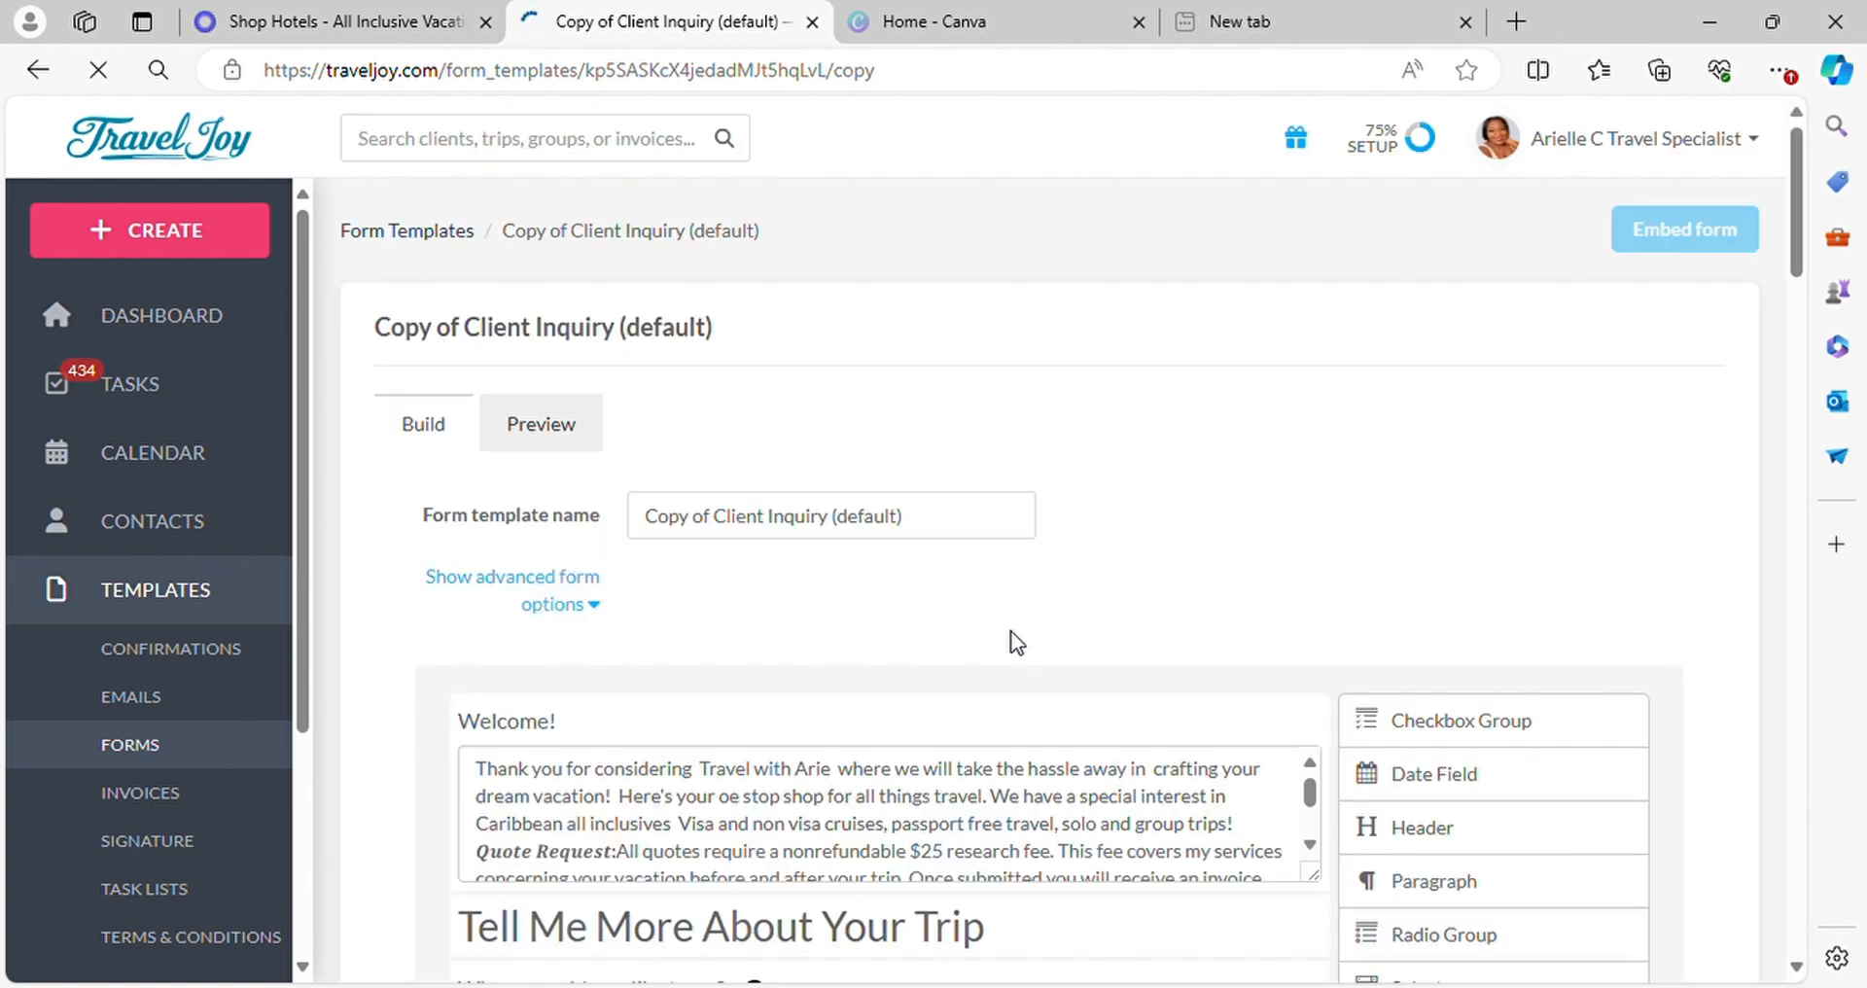
Review the questions and client fields in the copied Client Inquiry form from start to end
scroll(1113, 615, down, 15)
scroll(1126, 622, down, 20)
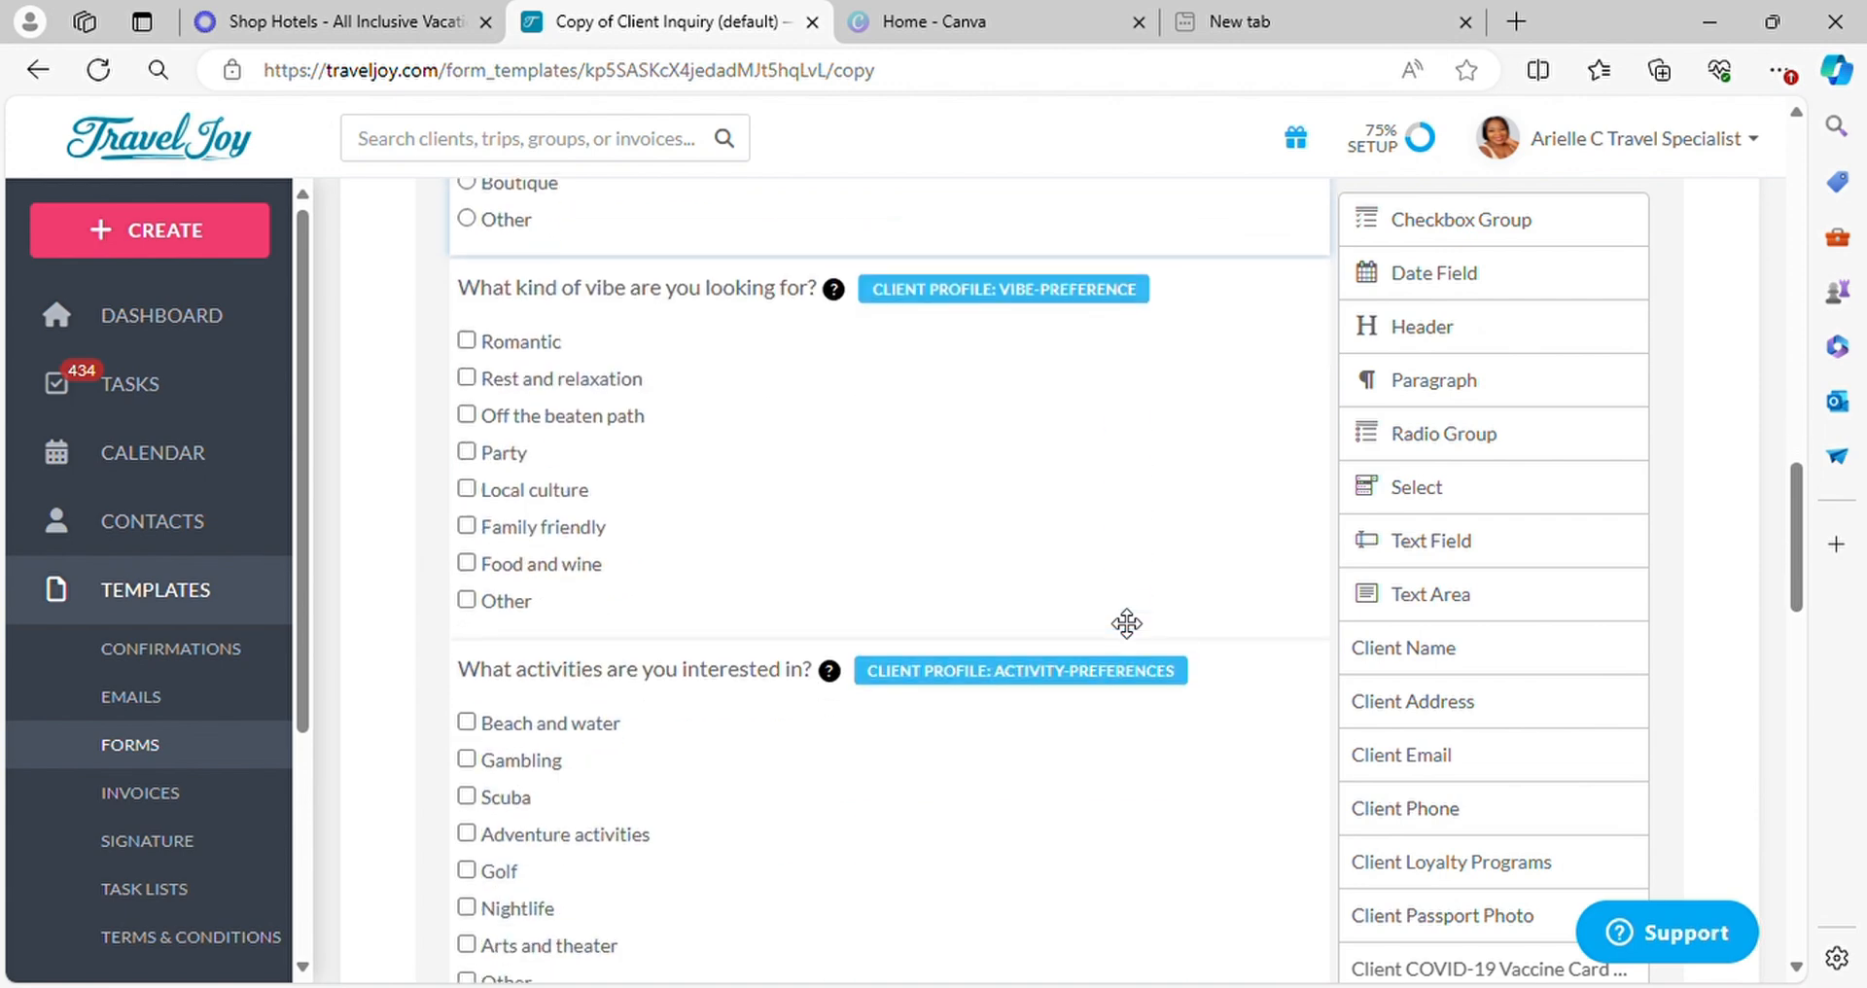
scroll(1126, 608, down, 4)
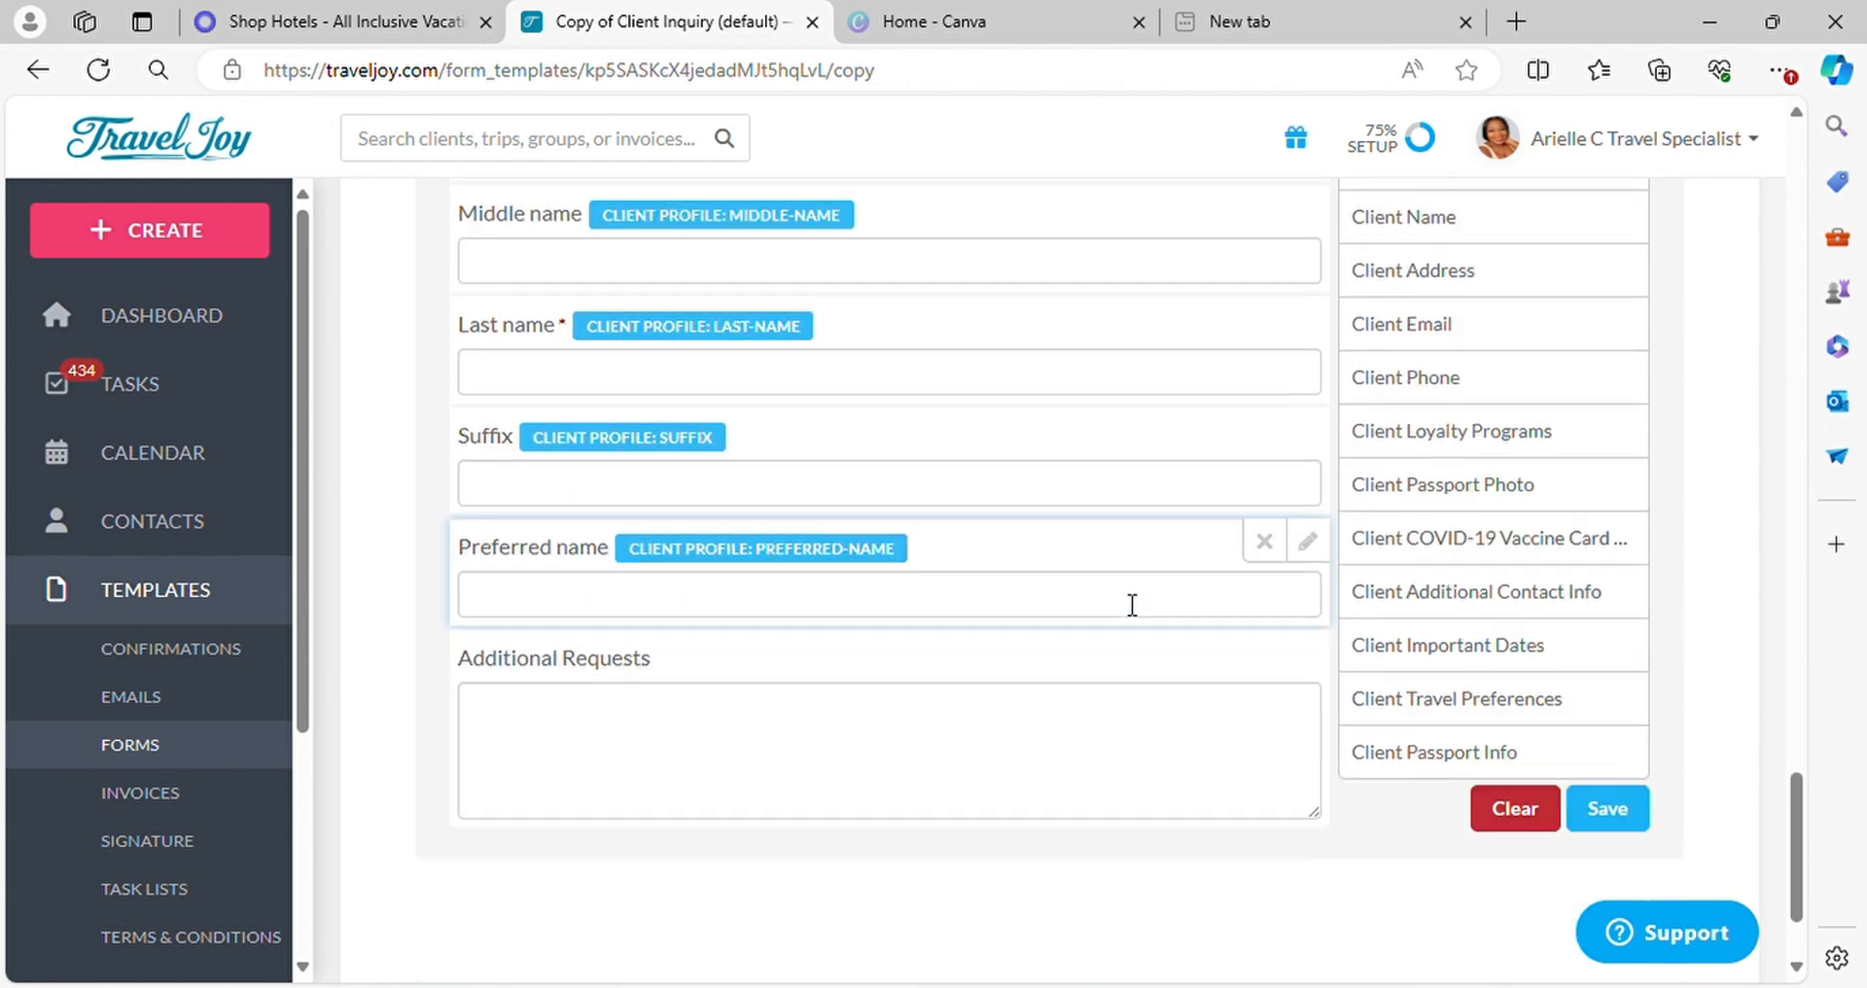
scroll(1118, 598, up, 10)
scroll(1126, 601, up, 10)
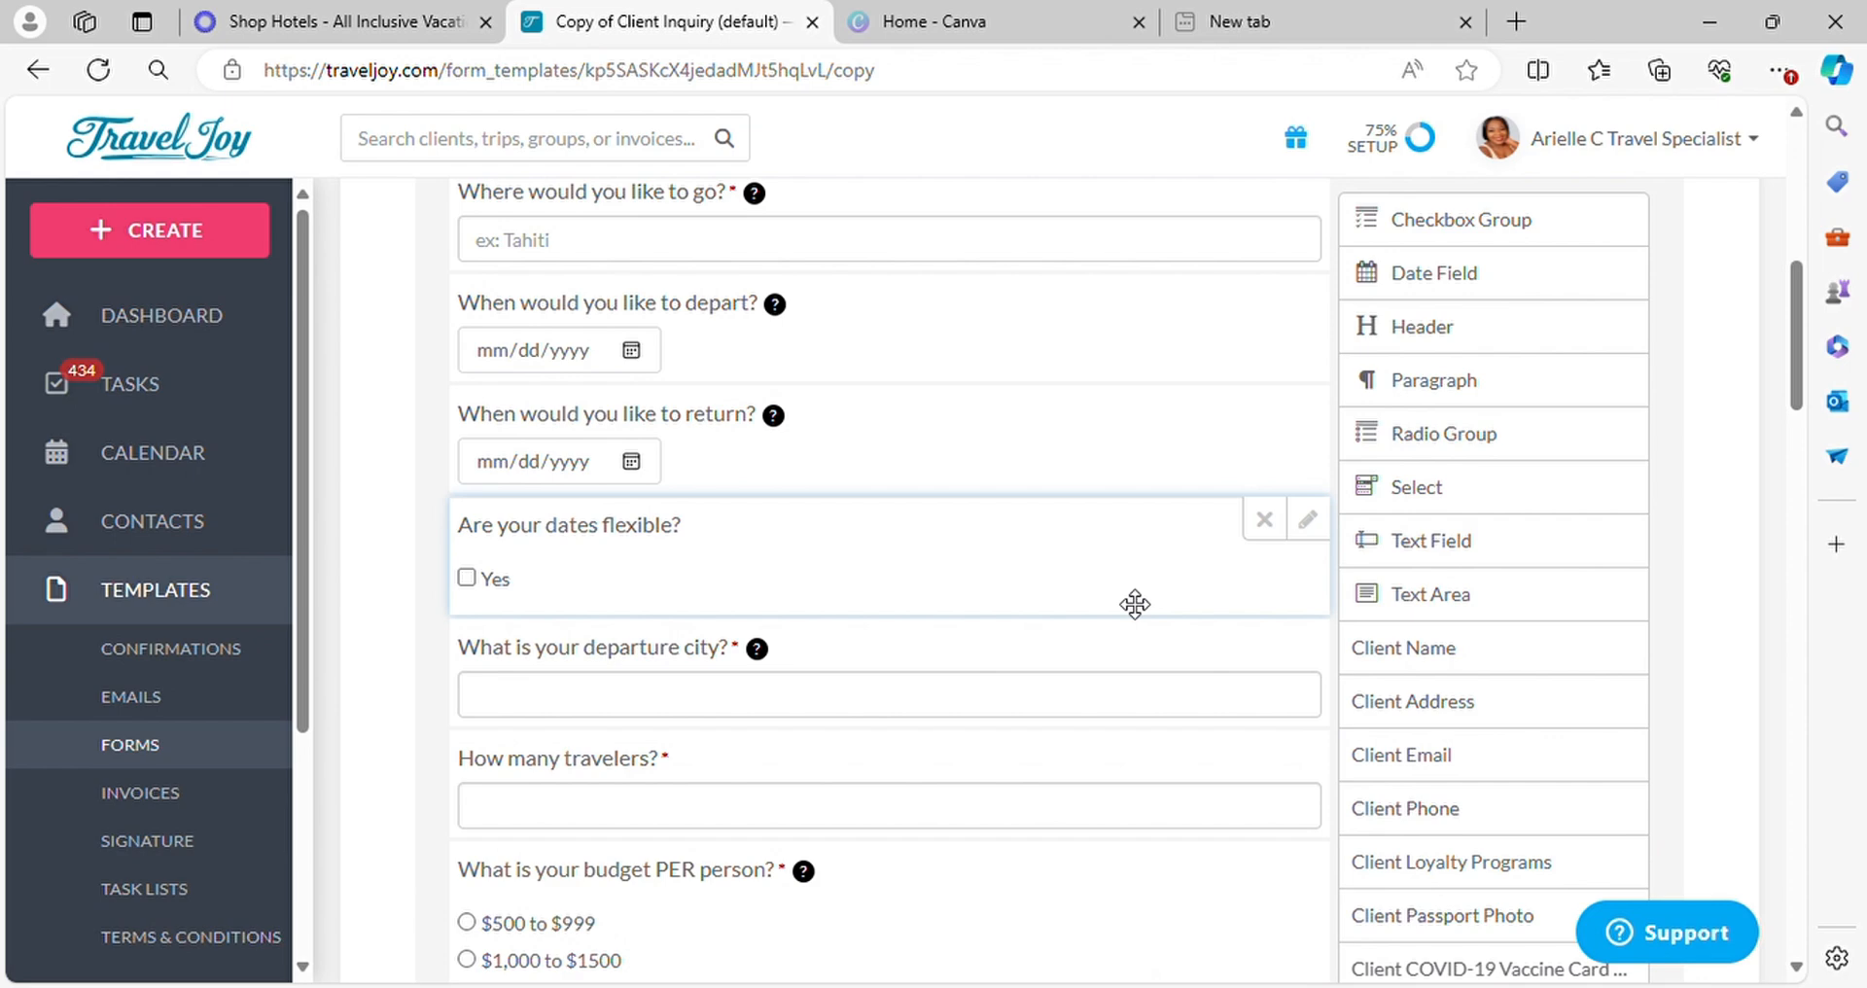
scroll(1004, 491, up, 5)
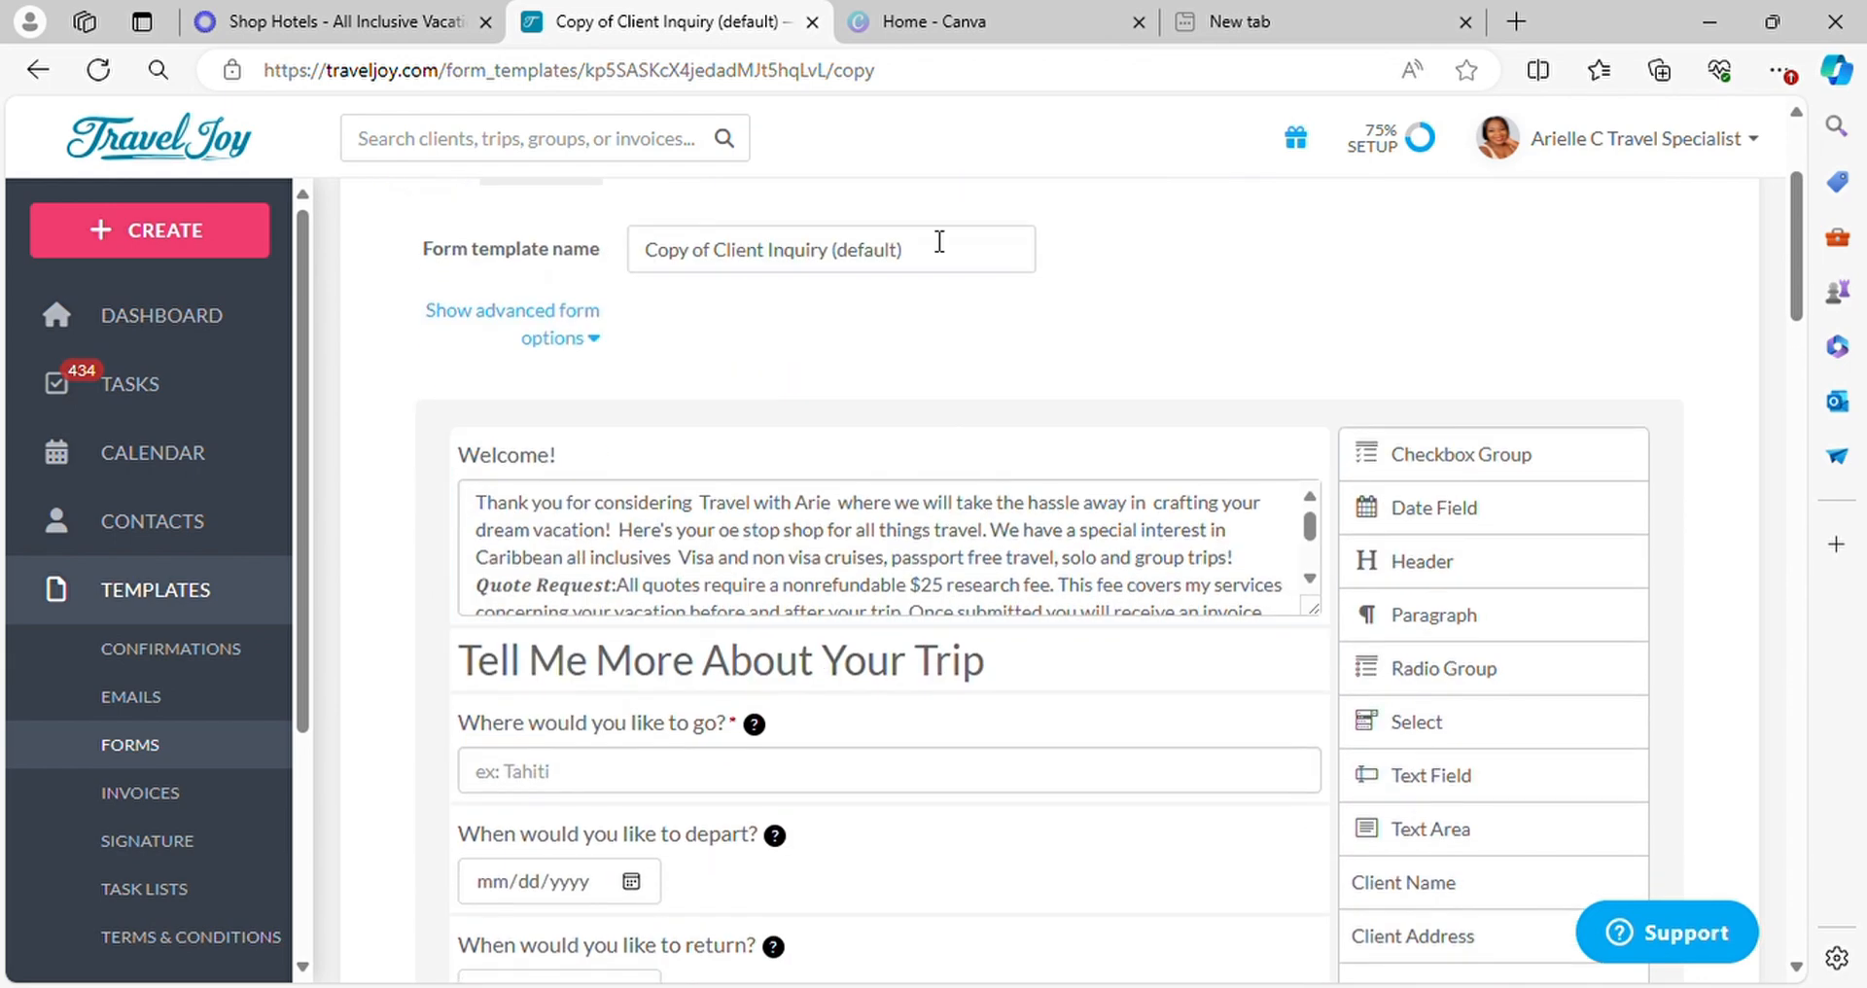
Rename the form template as "jamaica iberostar"
click(938, 255)
key(BackSpace)
key(BackSpace)
key(BackSpace)
key(BackSpace)
key(BackSpace)
key(BackSpace)
key(BackSpace)
key(BackSpace)
key(BackSpace)
key(BackSpace)
key(BackSpace)
key(BackSpace)
key(BackSpace)
key(BackSpace)
key(BackSpace)
key(BackSpace)
key(BackSpace)
key(BackSpace)
key(BackSpace)
key(BackSpace)
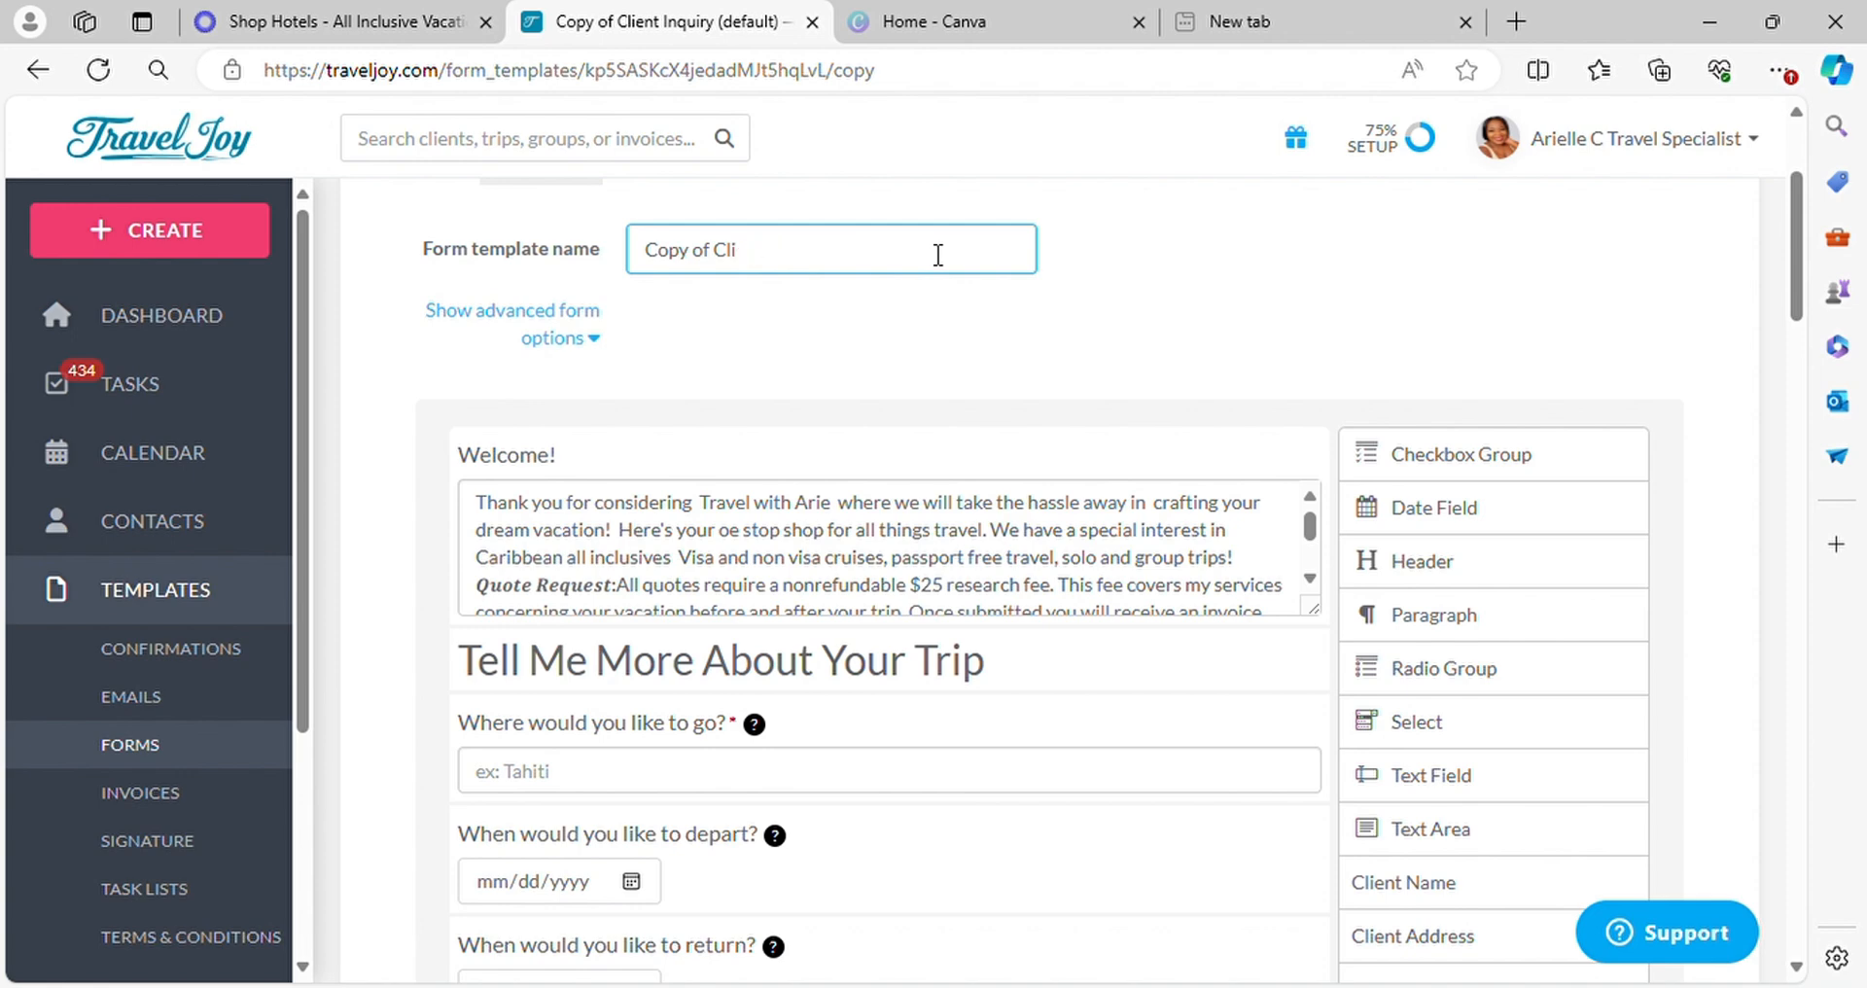
text(jamaica iberostar)
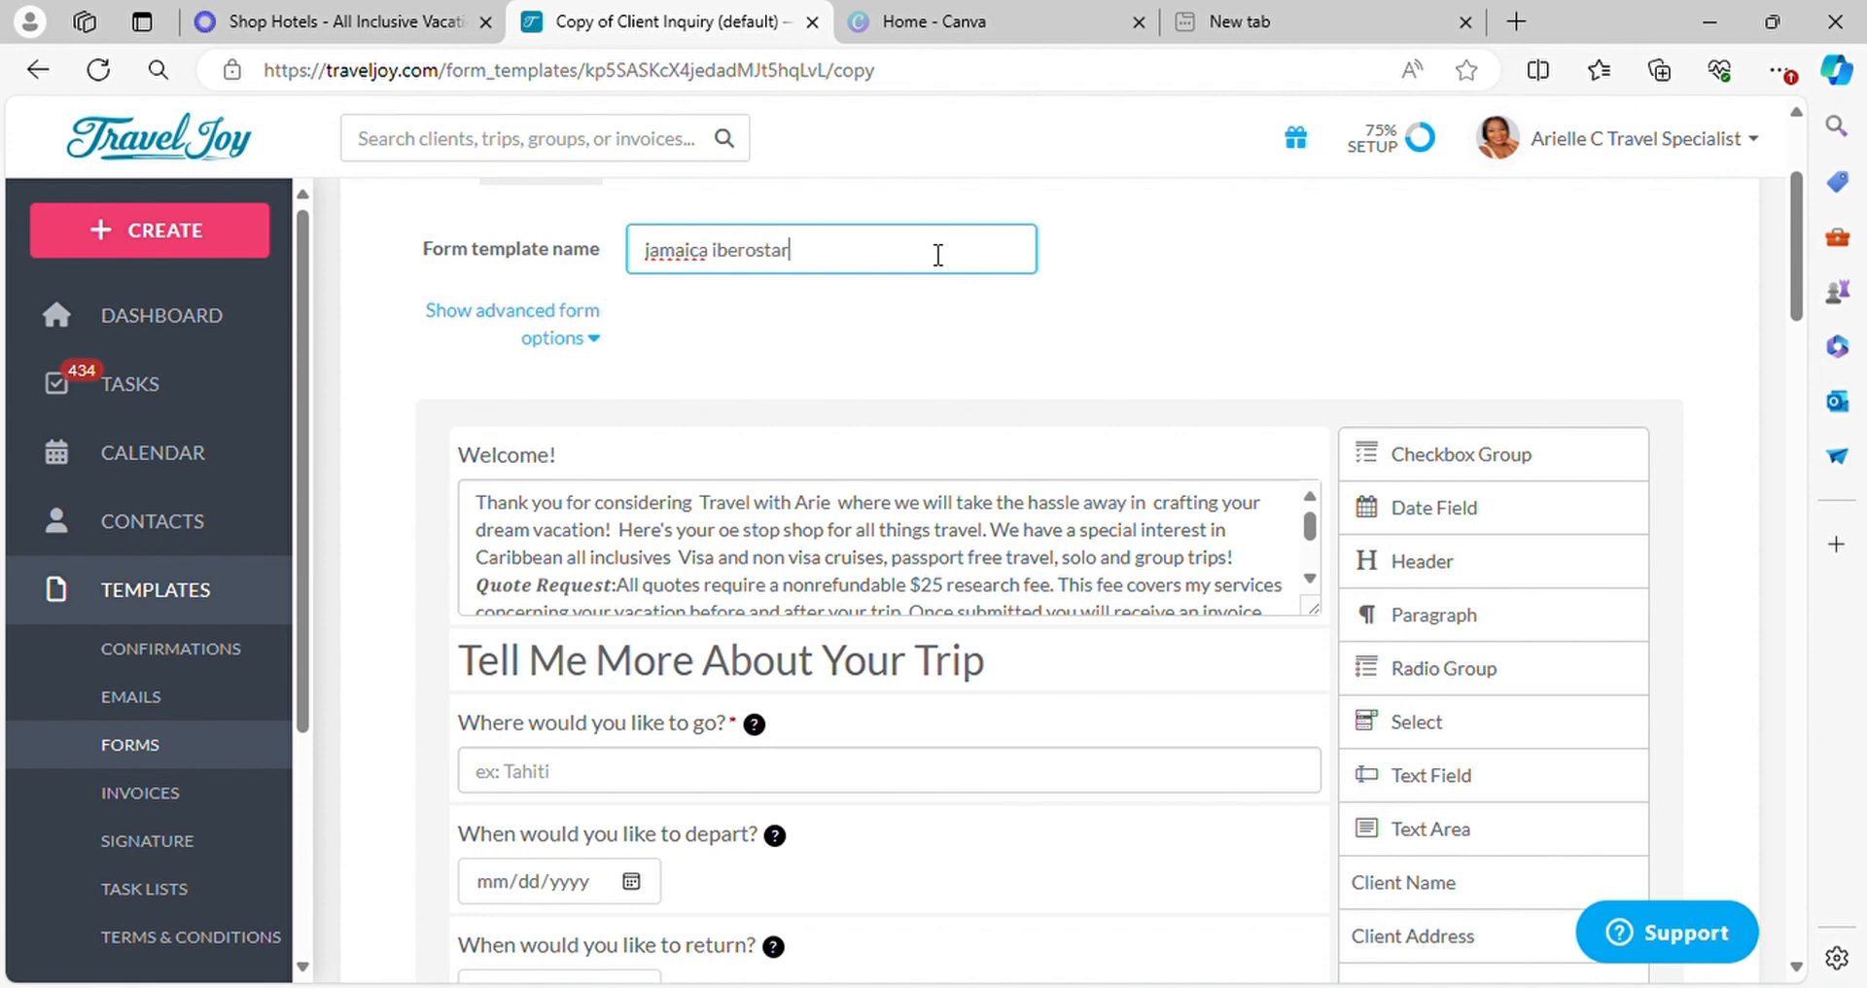
Delete the Welcome! paragraph and the "Where would you like to go?" question from the form
scroll(1099, 292, down, 3)
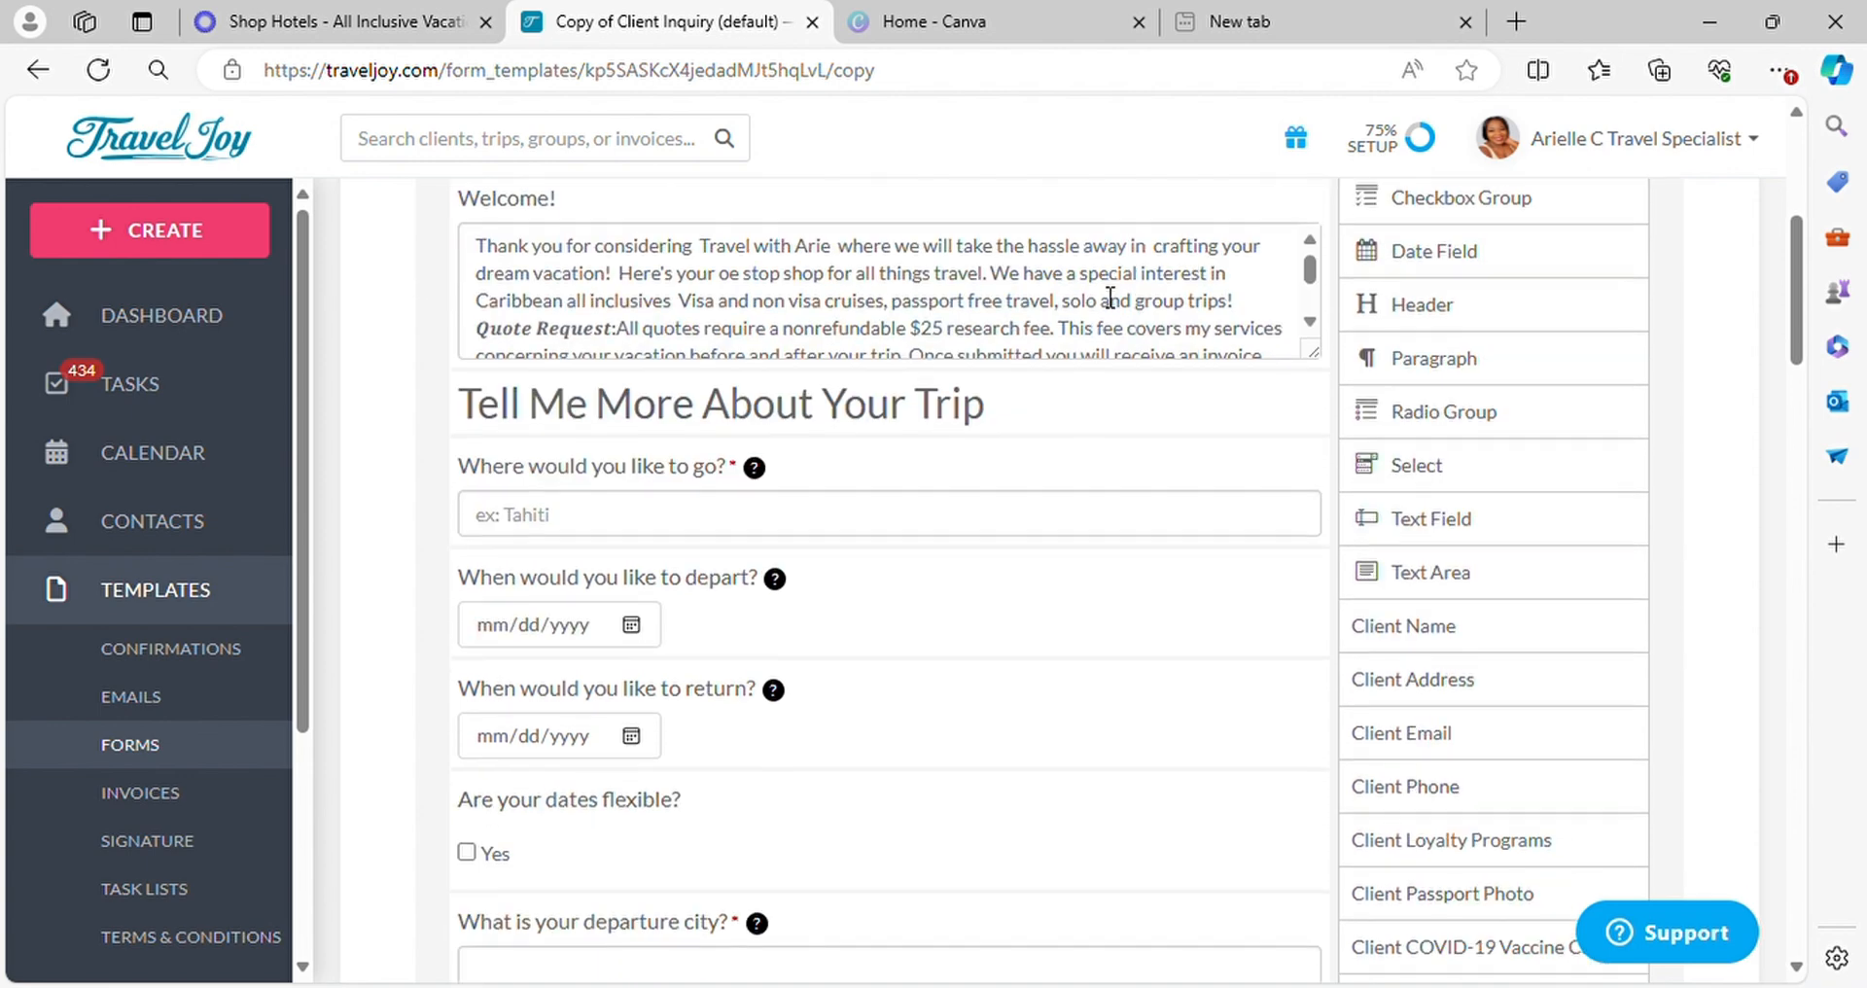
scroll(1060, 481, up, 3)
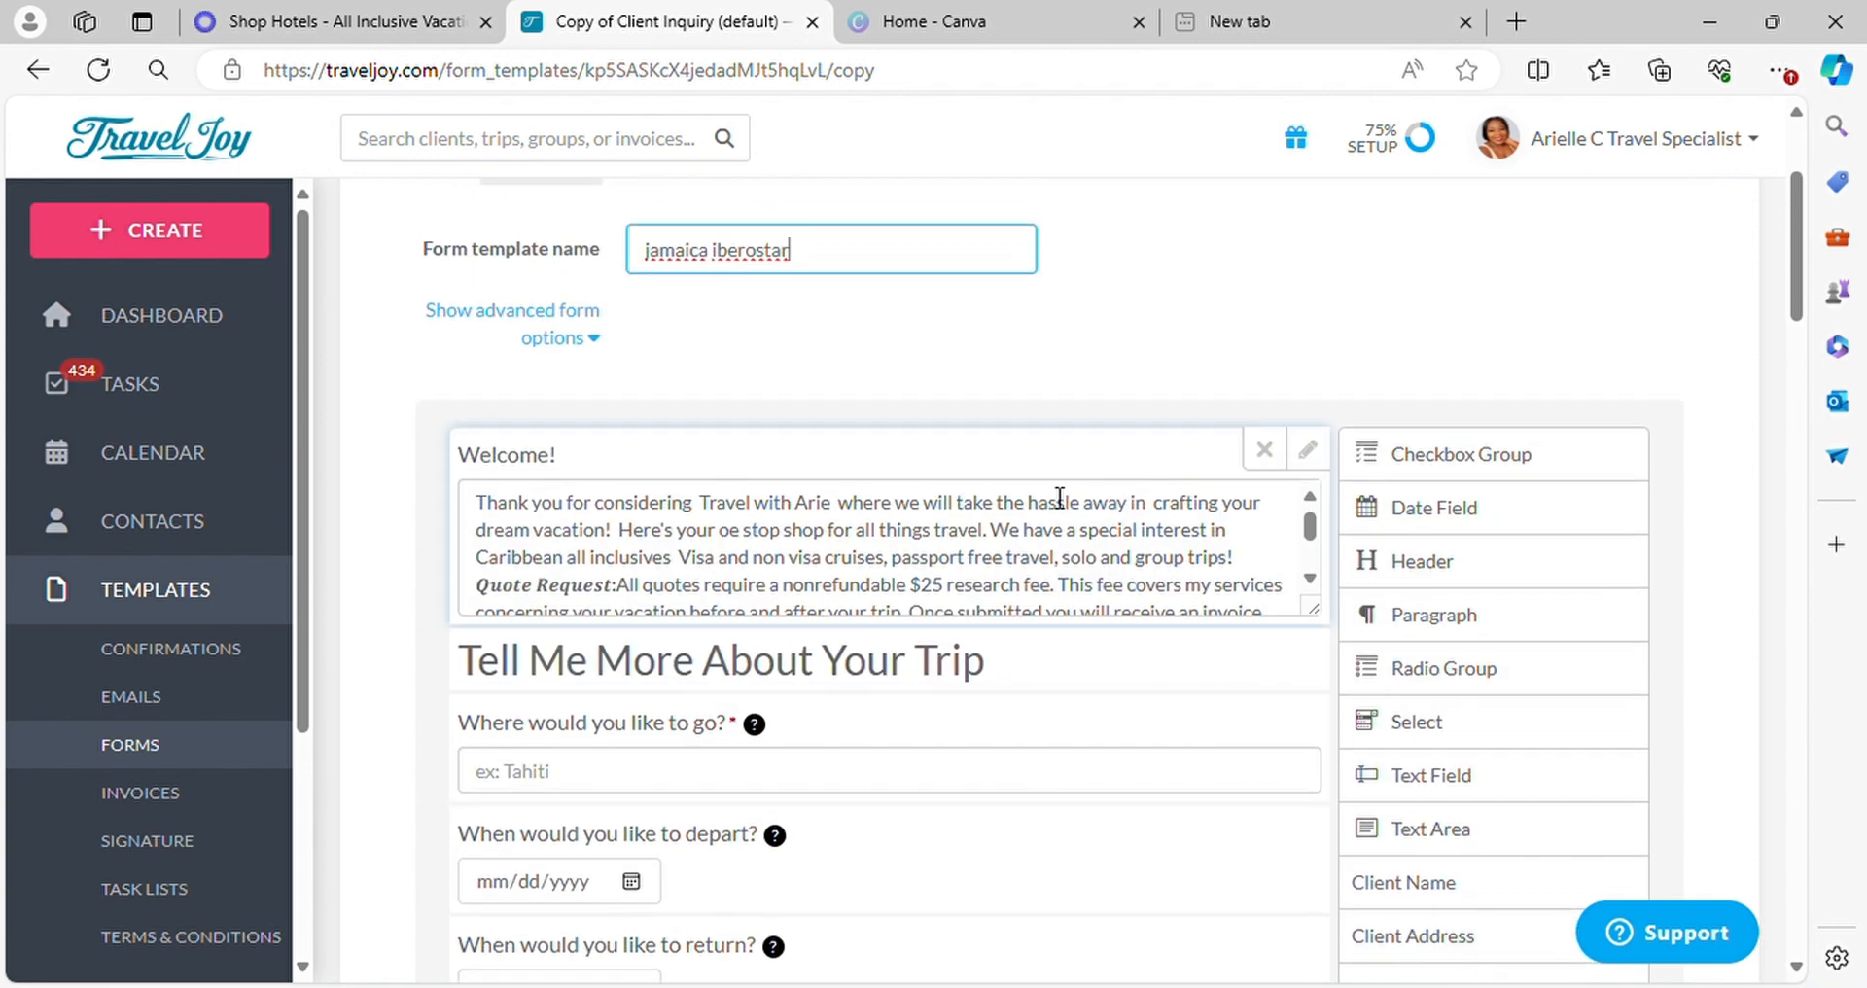
click(1264, 450)
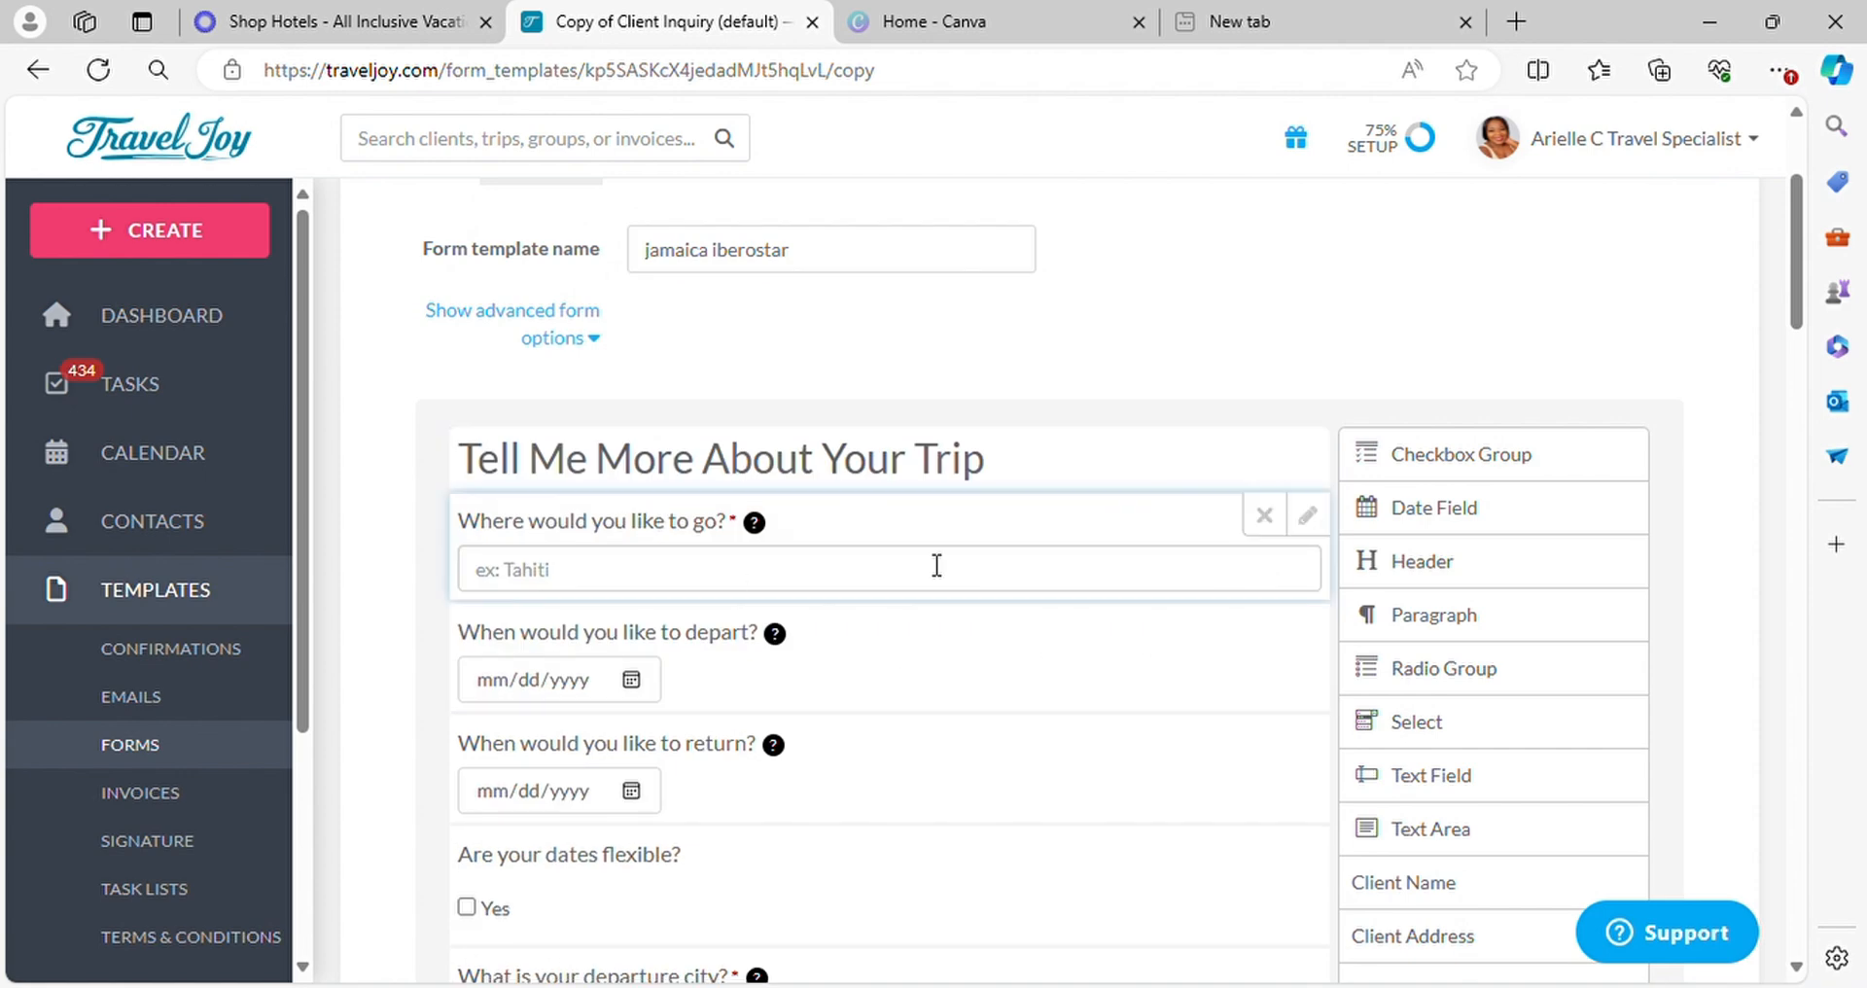
click(1264, 515)
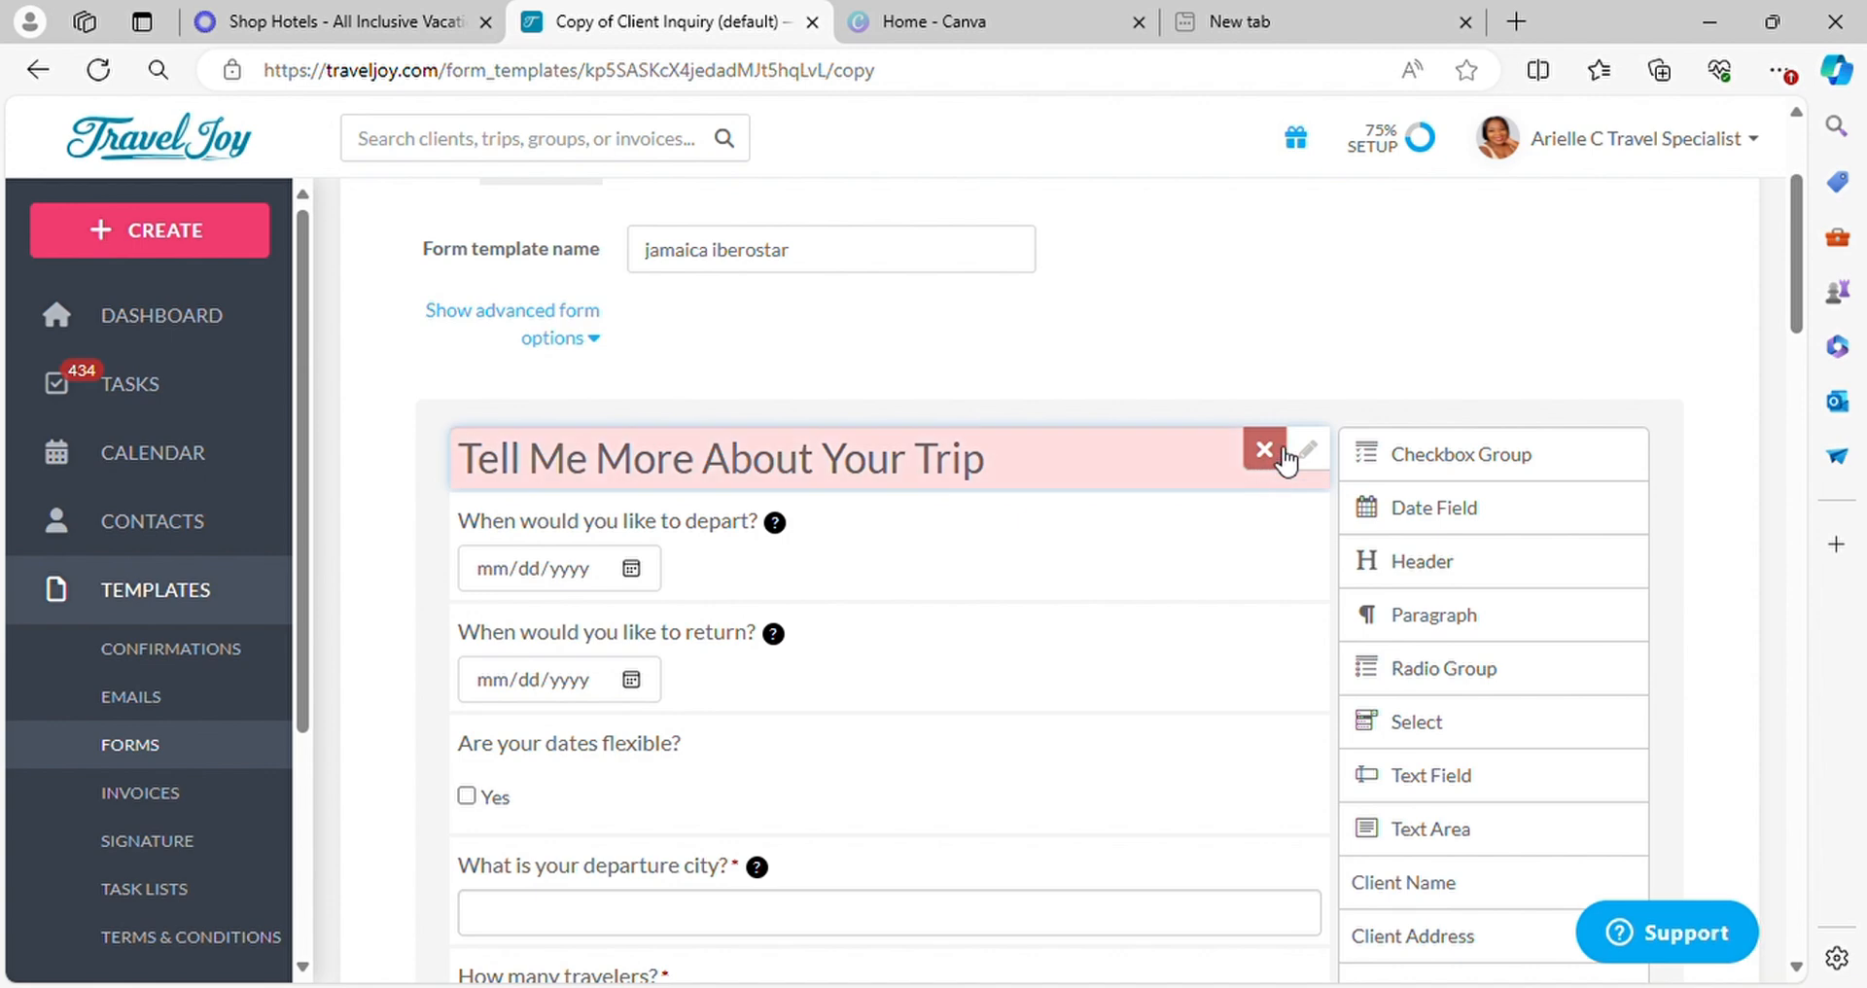
Change the "Tell Me More About Your Trip" header text to "Let coordinate your Jamaica Package"
click(1309, 455)
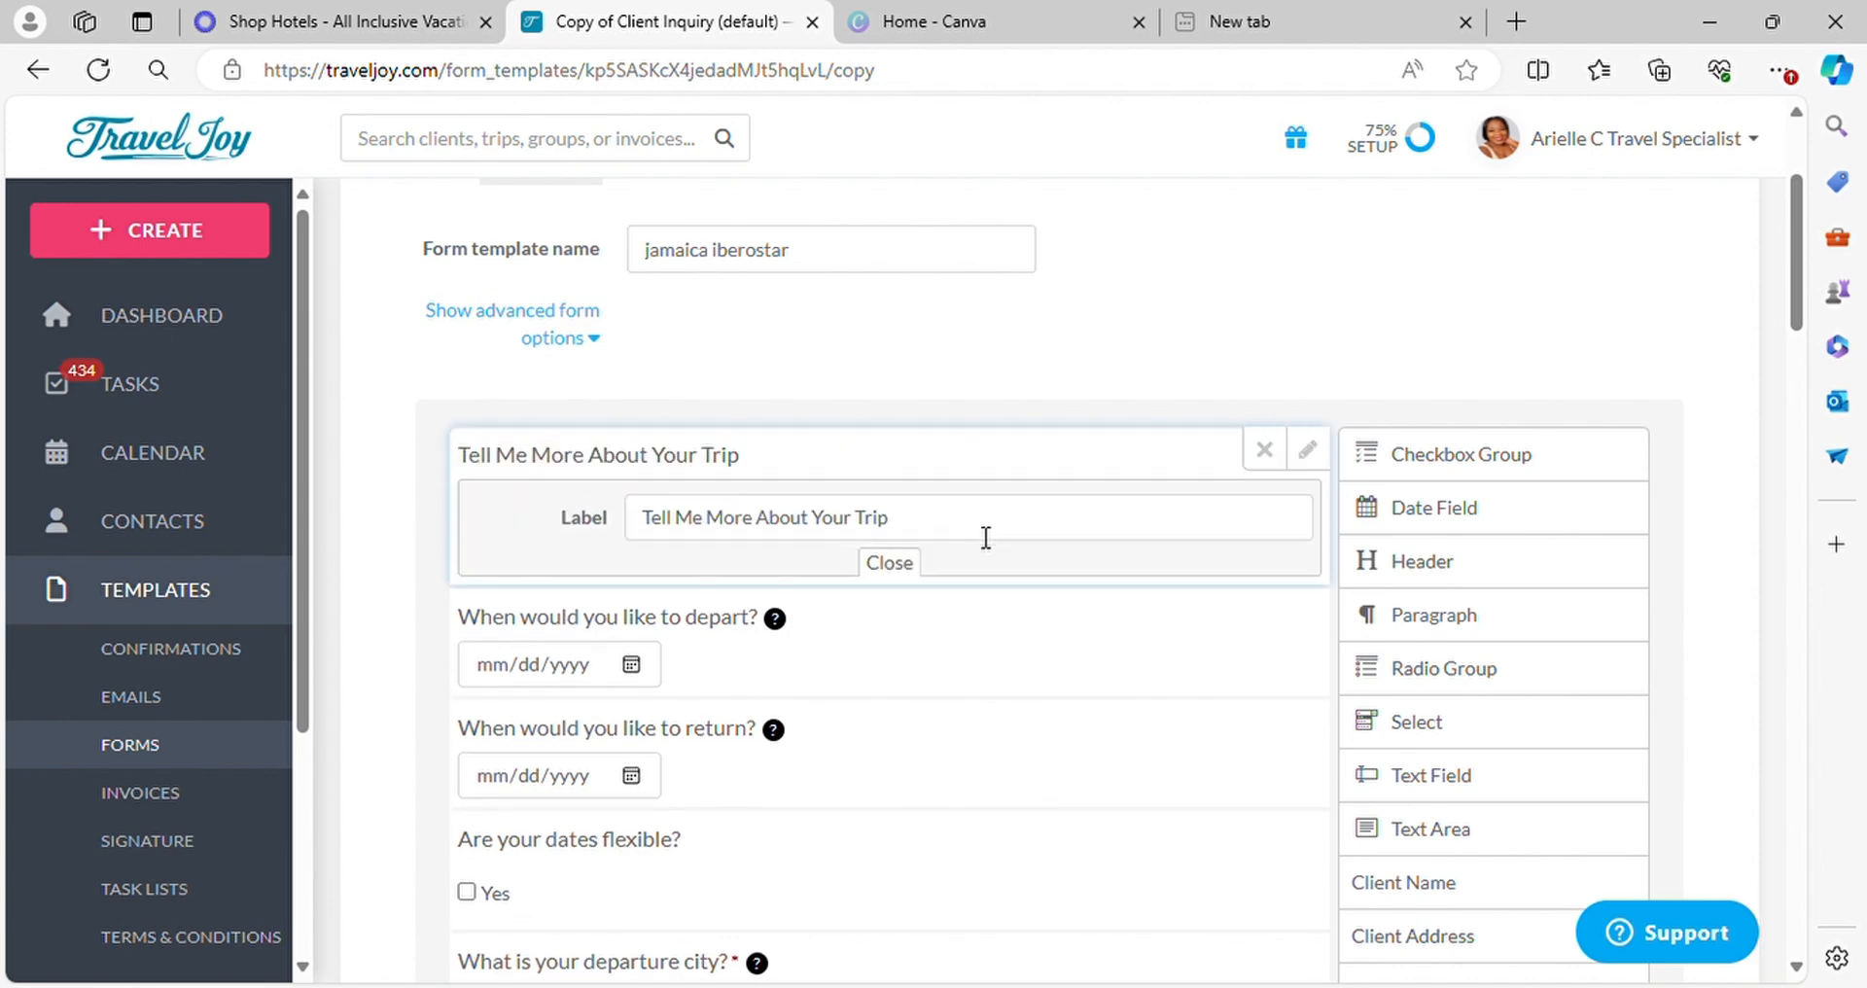
key(BackSpace)
key(BackSpace)
key(BackSpace)
key(BackSpace)
key(BackSpace)
key(BackSpace)
key(BackSpace)
key(BackSpace)
key(BackSpace)
key(BackSpace)
key(BackSpace)
key(BackSpace)
key(BackSpace)
key(BackSpace)
key(BackSpace)
key(BackSpace)
key(BackSpace)
key(BackSpace)
key(BackSpace)
key(BackSpace)
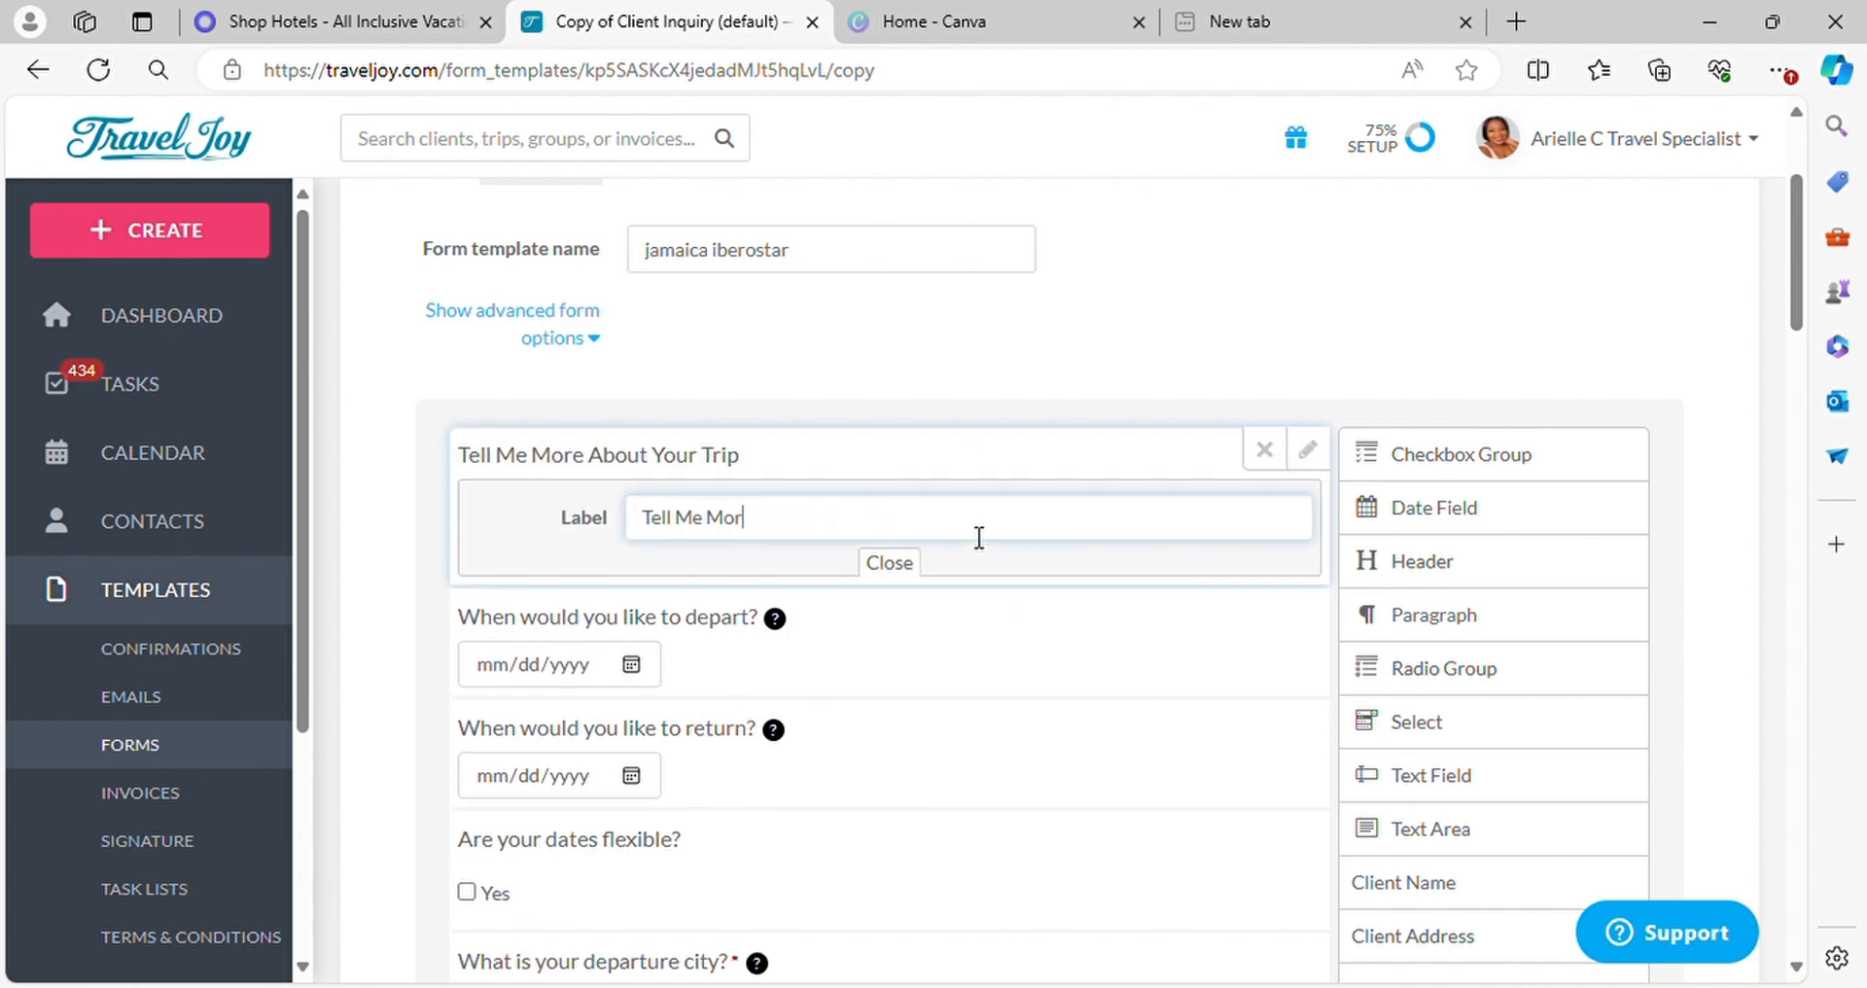
key(BackSpace)
key(BackSpace)
text(Let)
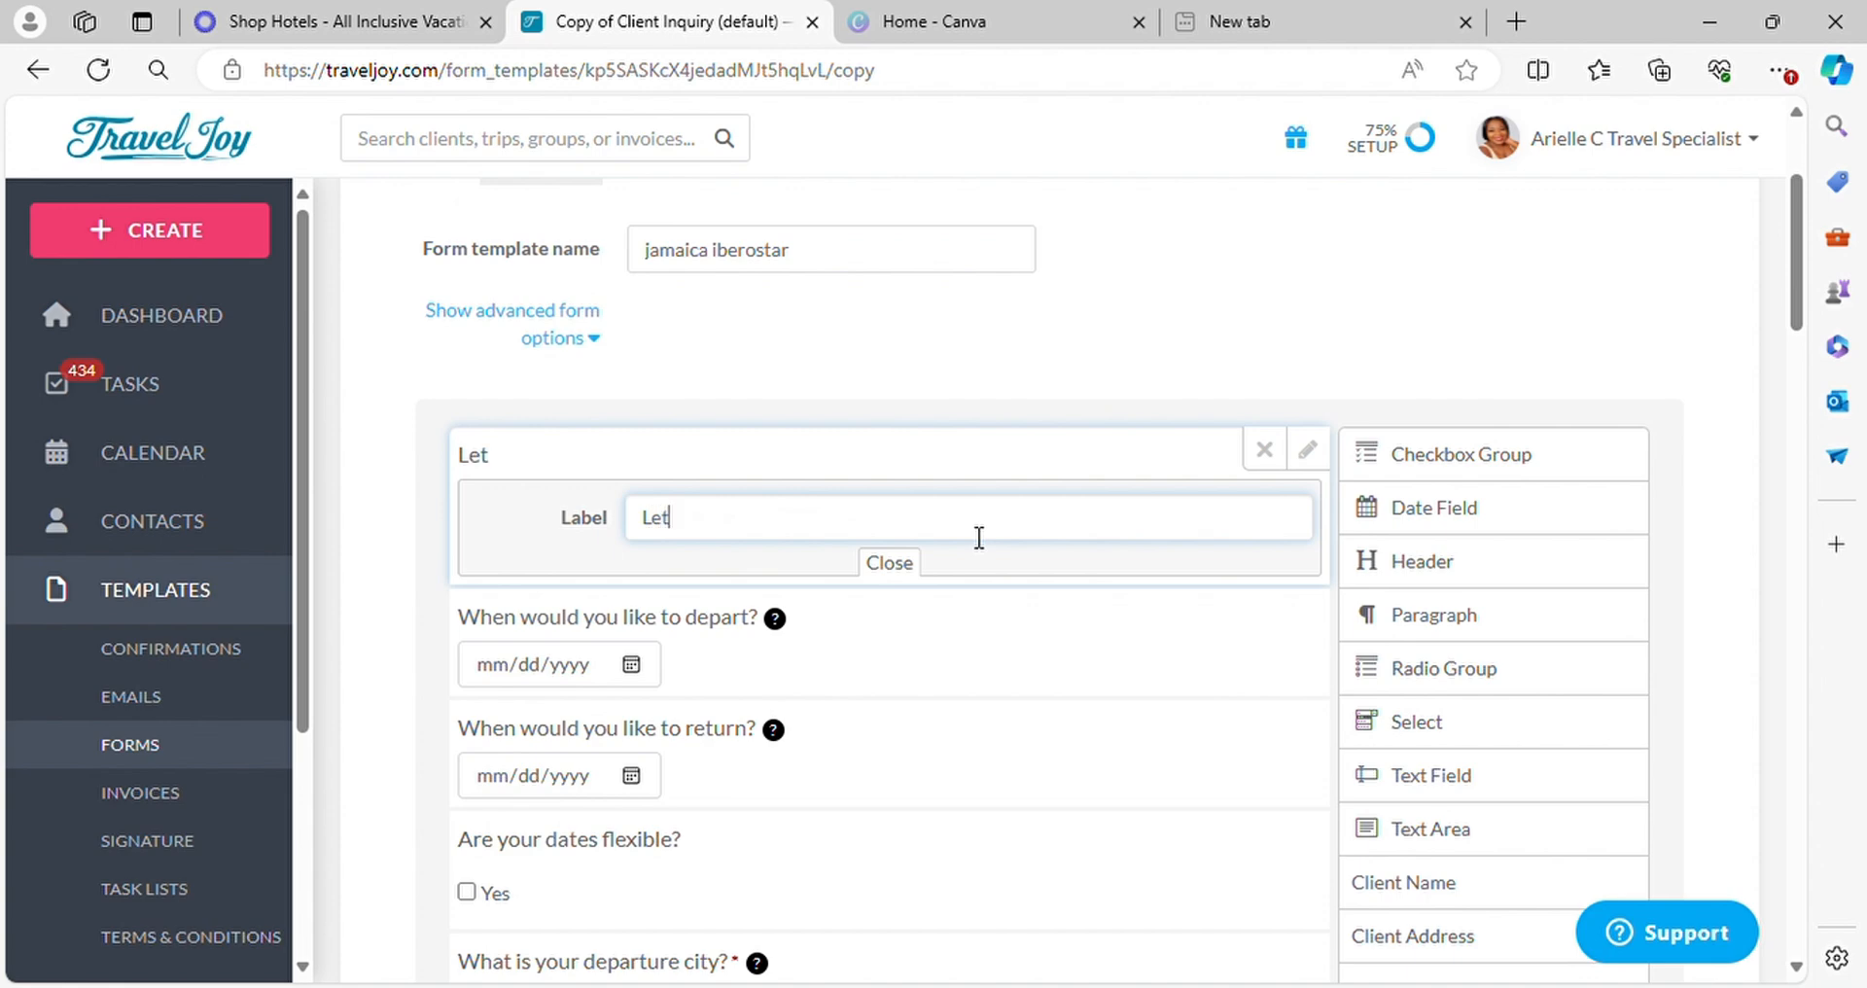
text( me knowcoordinate)
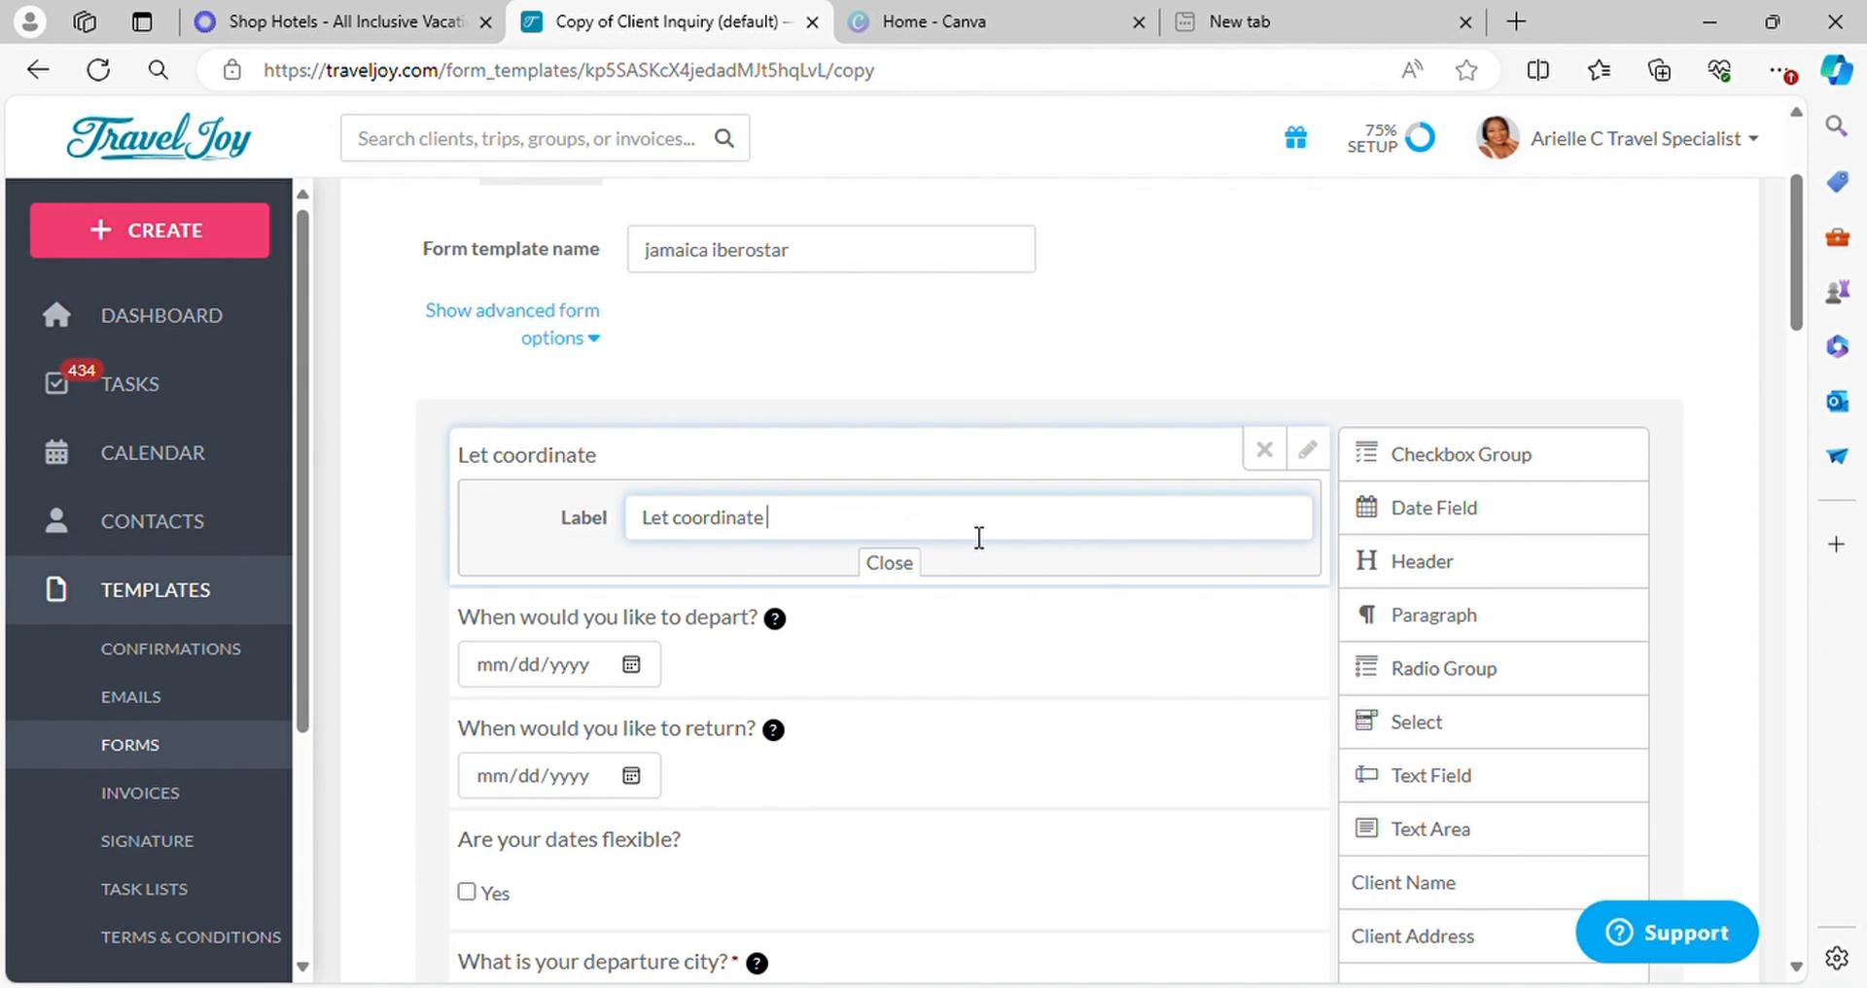
text( your t)
text(r)
key(BackSpace)
key(BackSpace)
text(Jamaica )
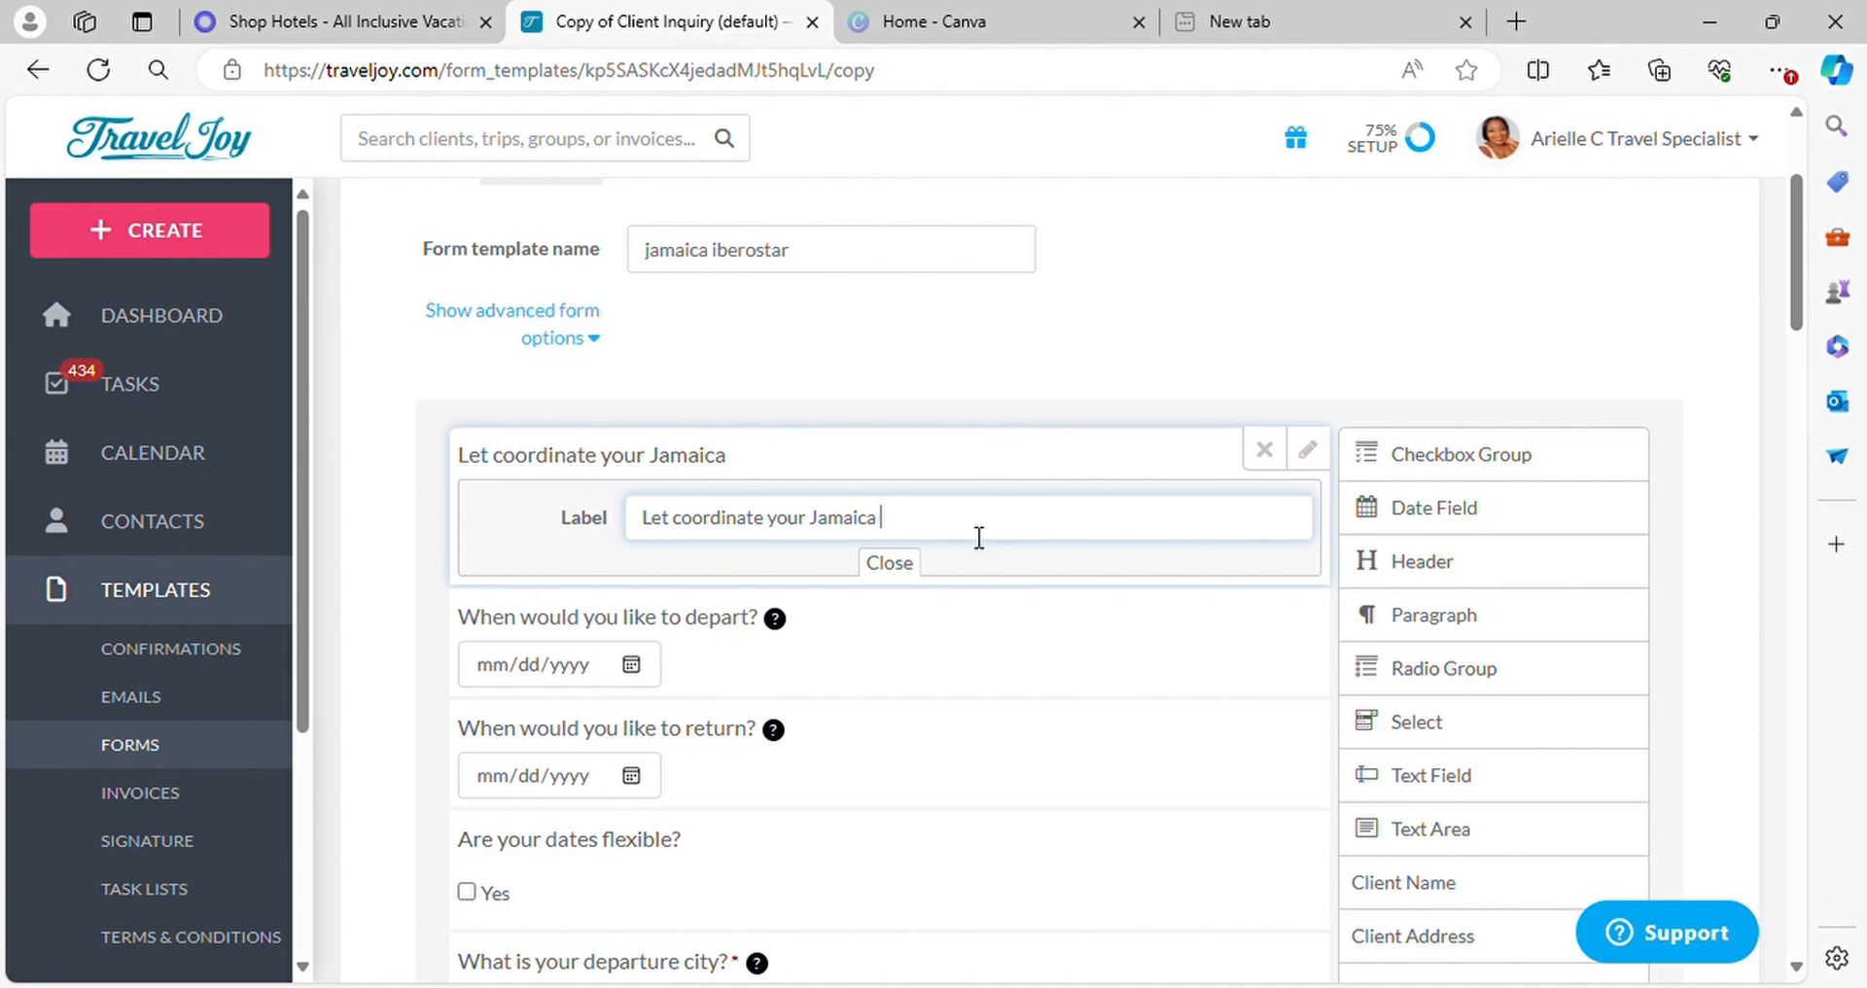
text(Package)
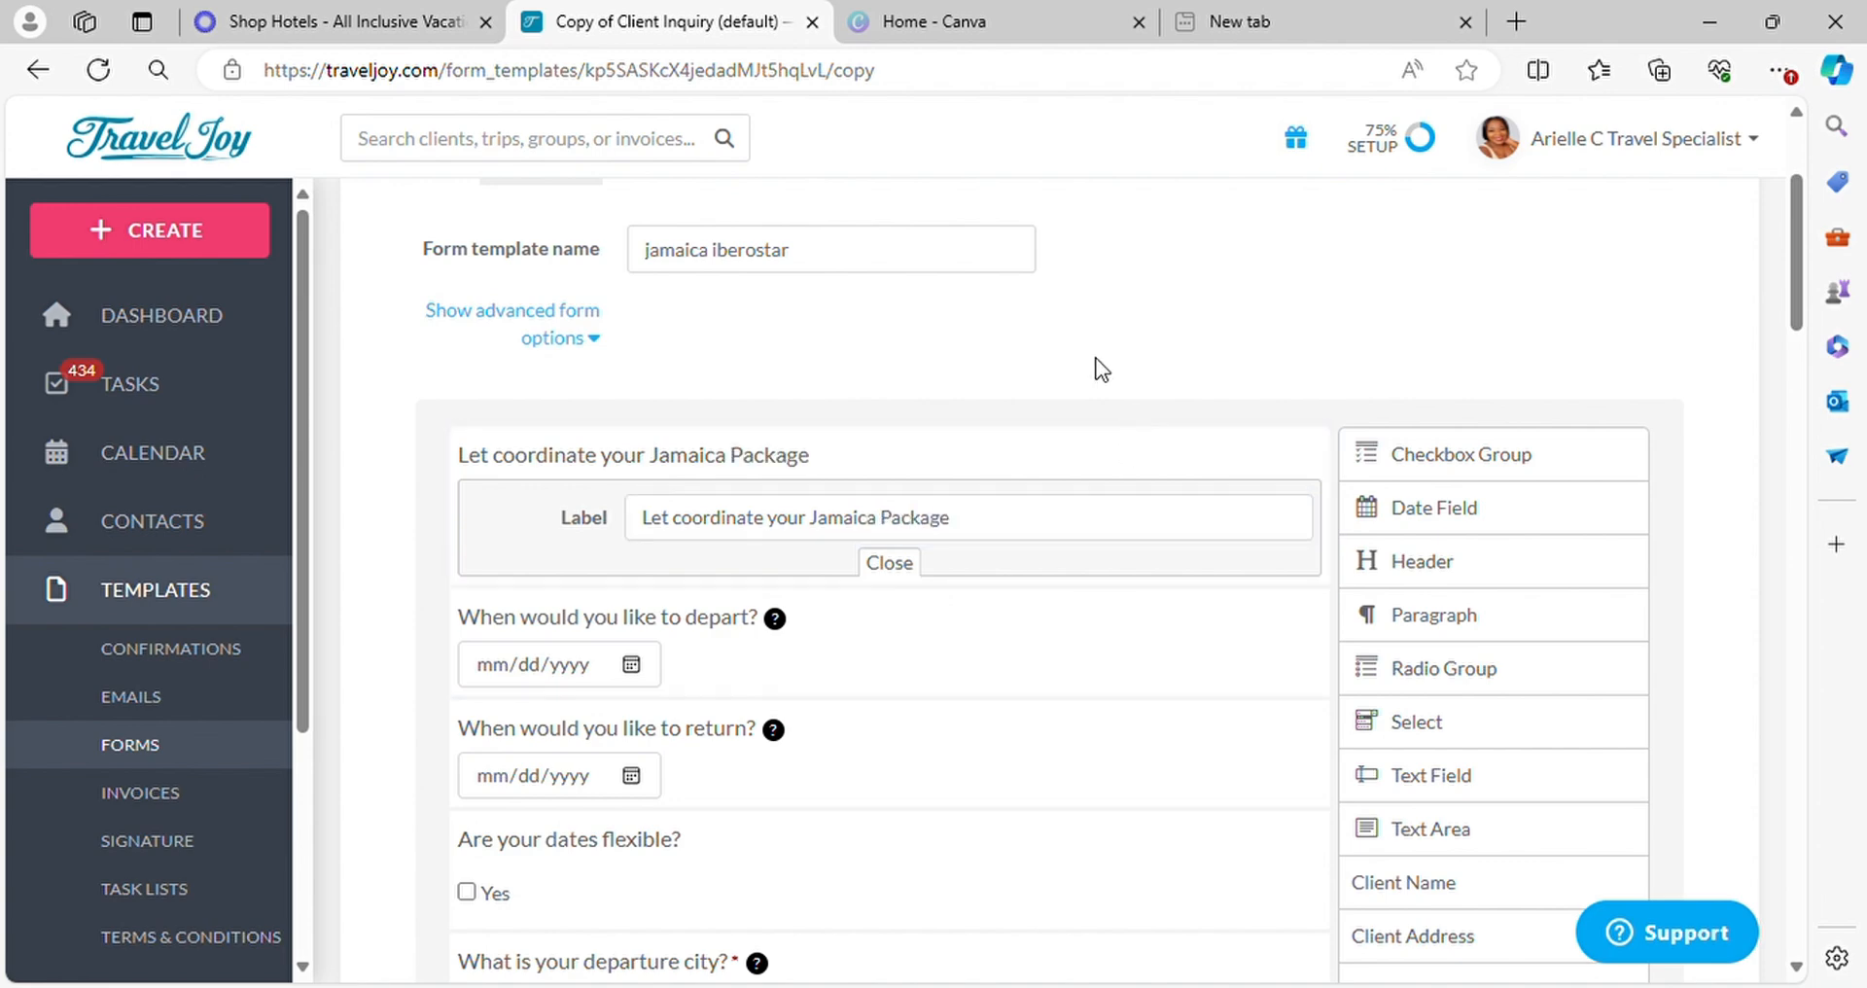
Delete the departure date, return date, flexible dates and budget per person questions from the form
scroll(790, 472, down, 1)
mouse_move(1306, 590)
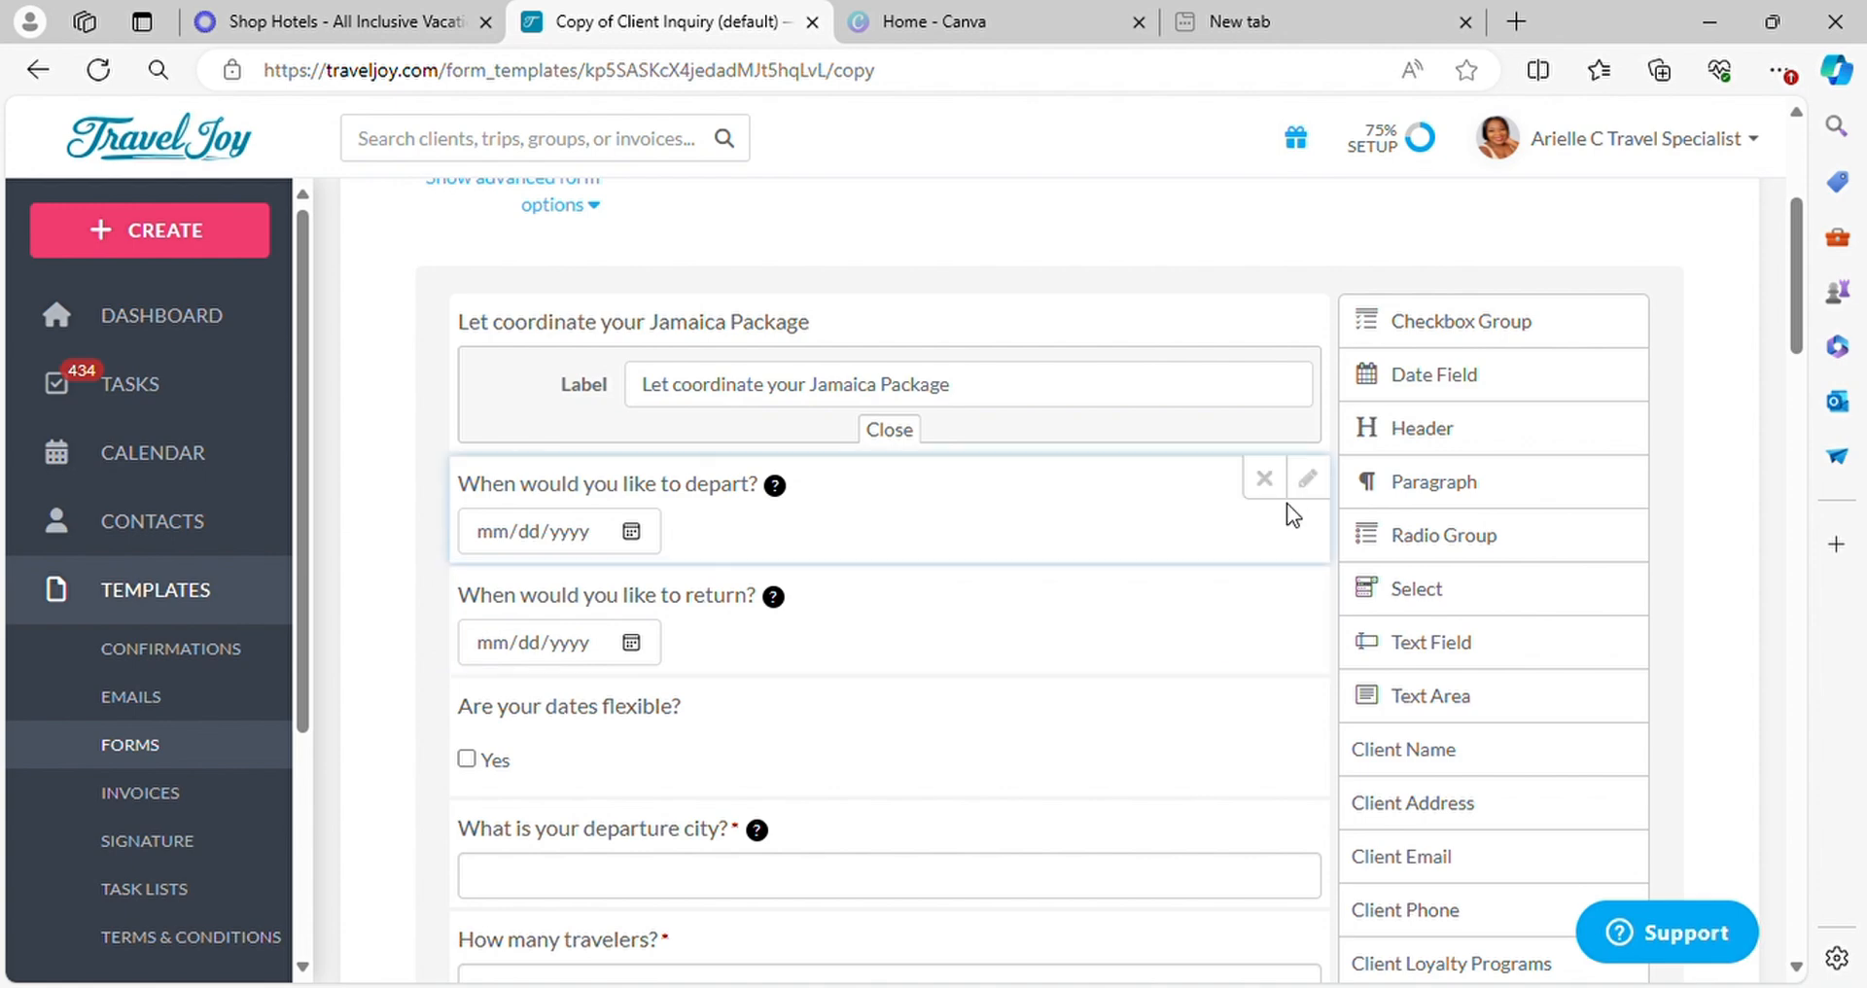
click(1266, 478)
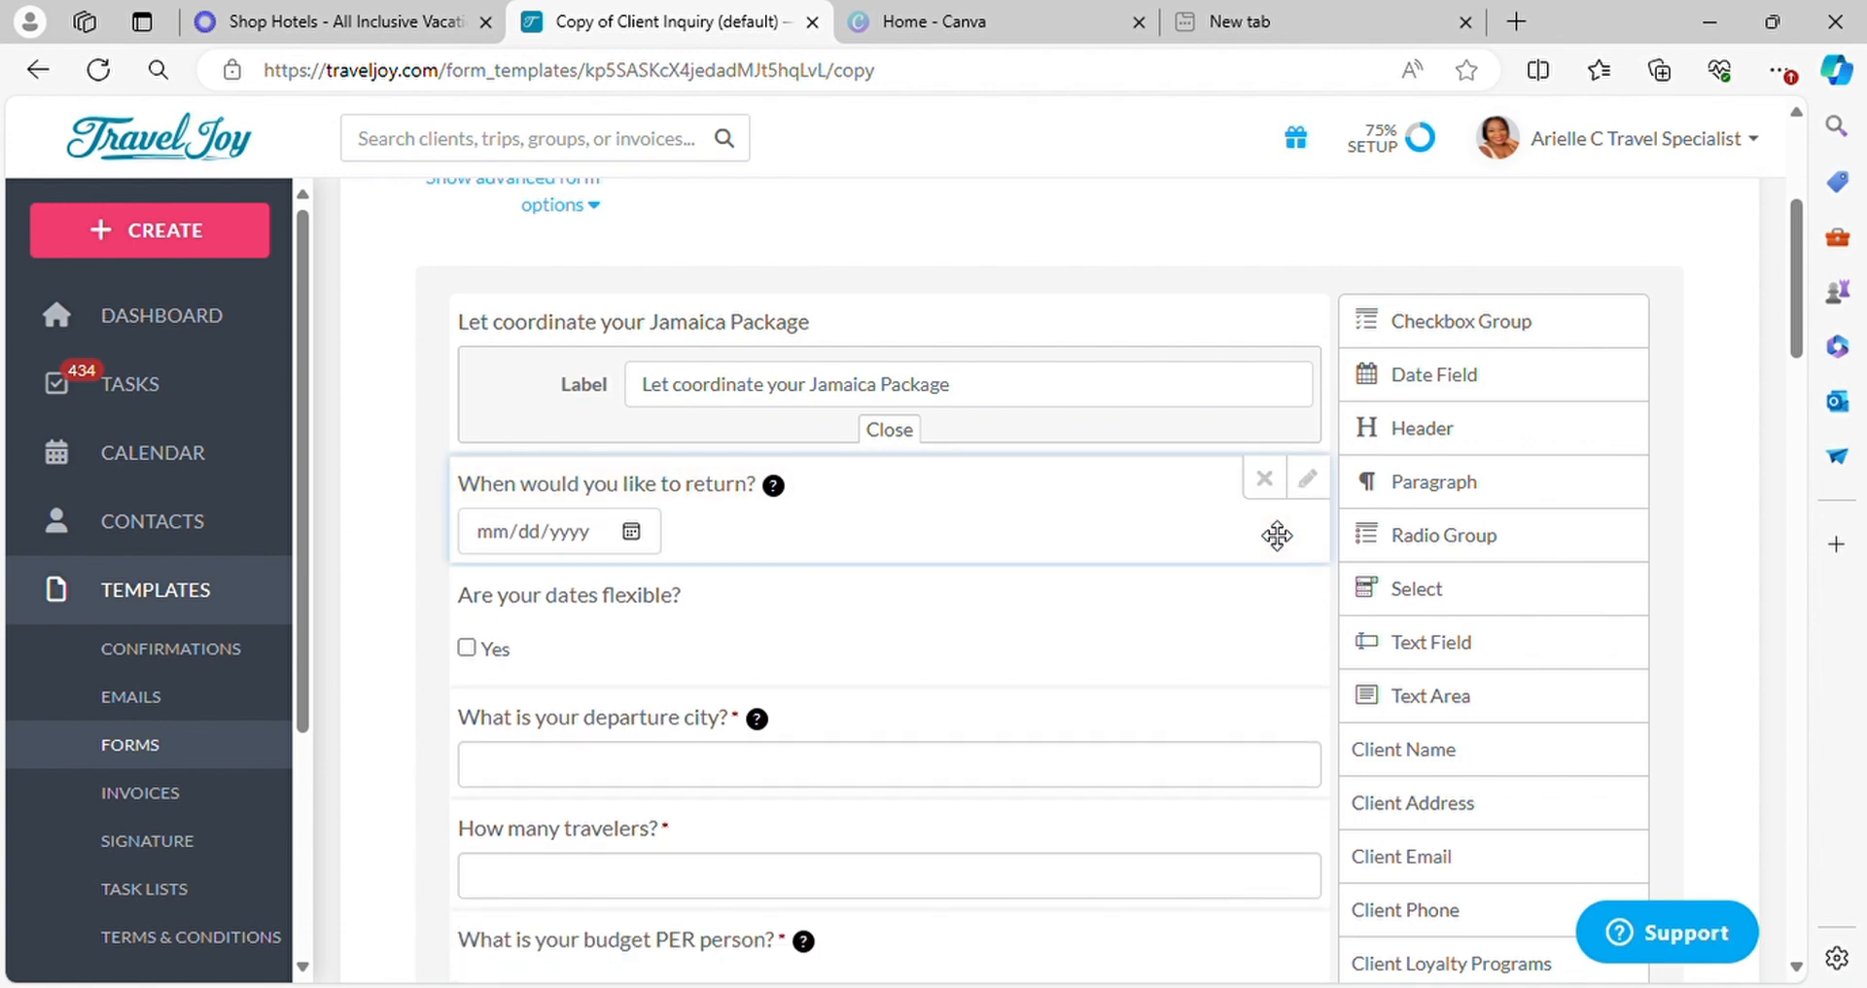
click(1264, 478)
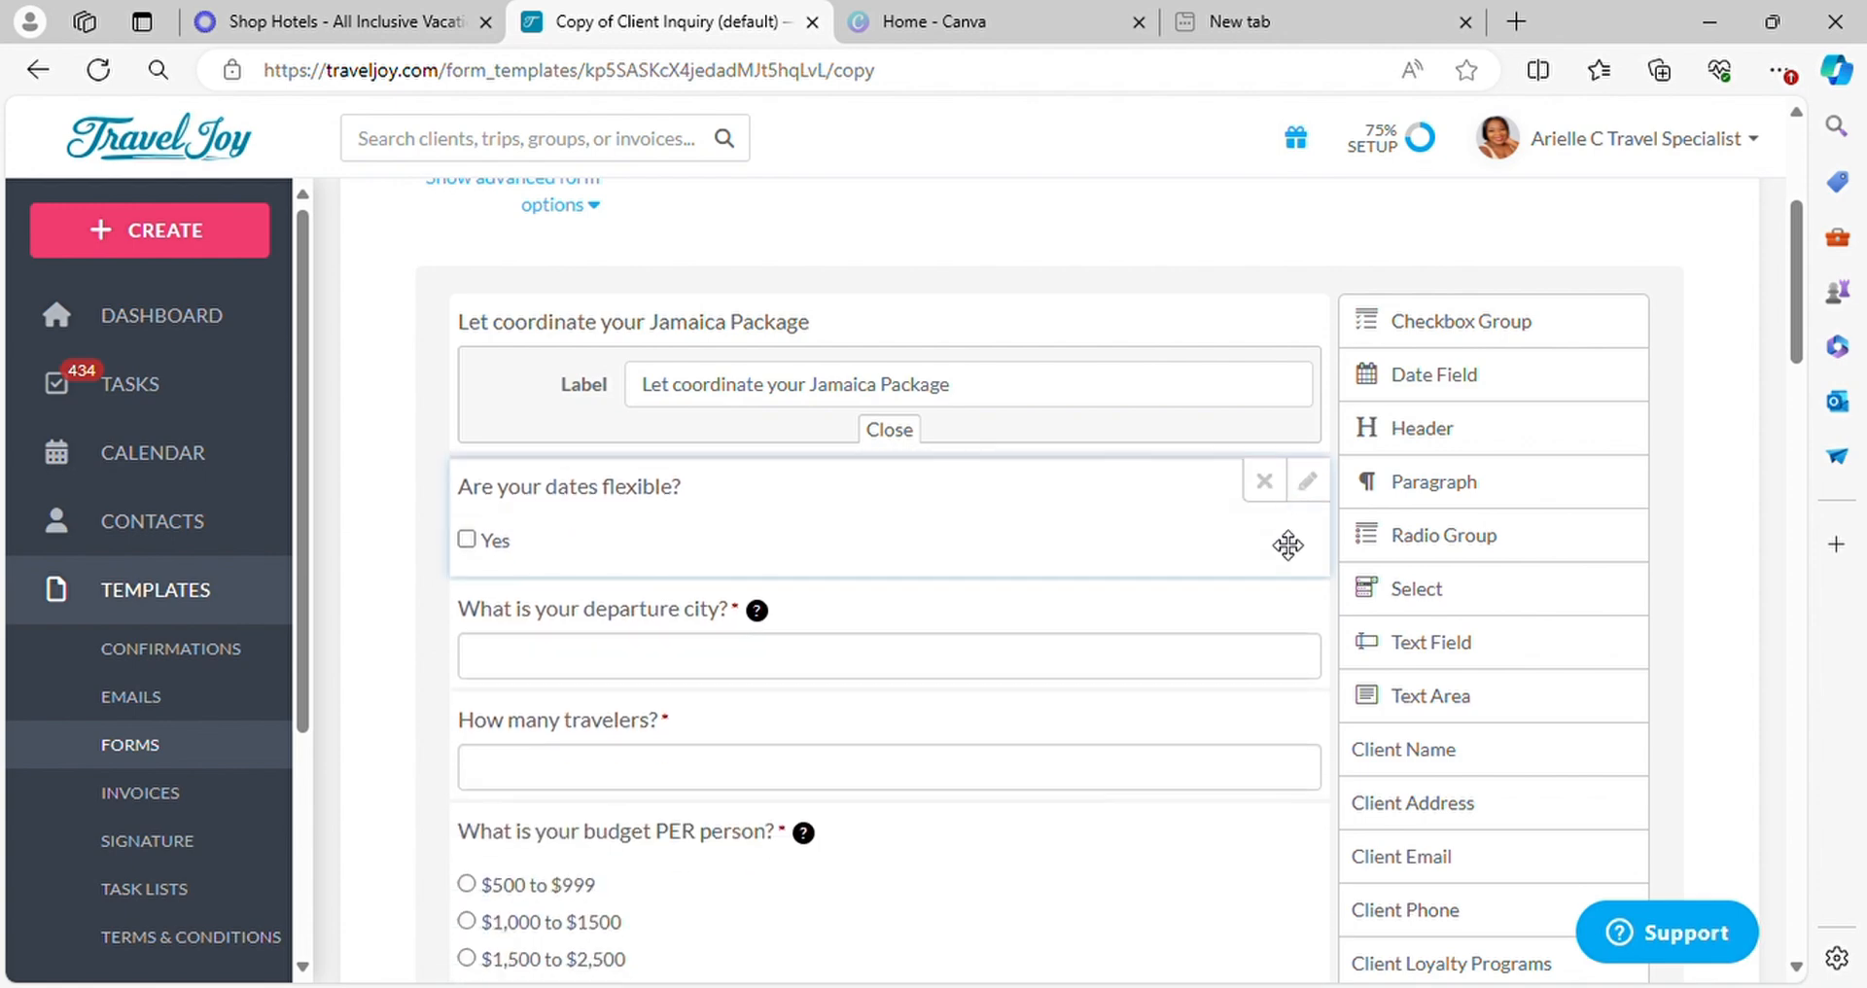
click(1264, 479)
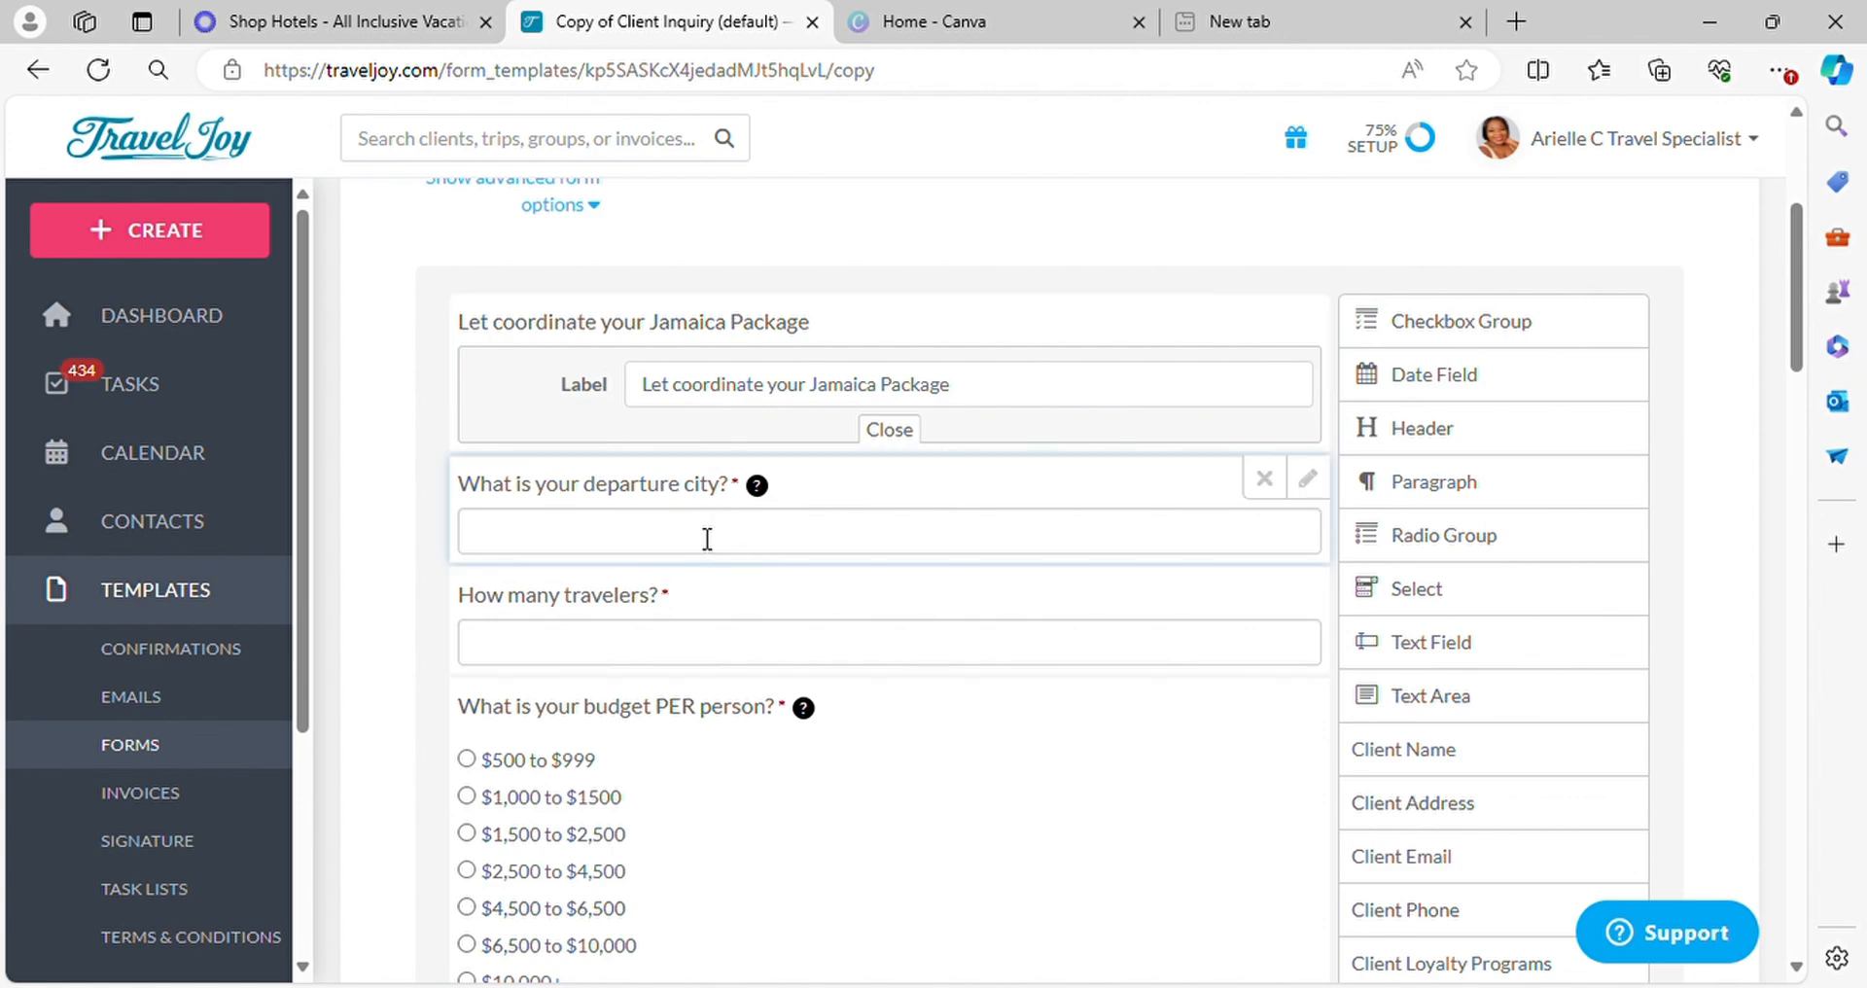
scroll(936, 560, down, 1)
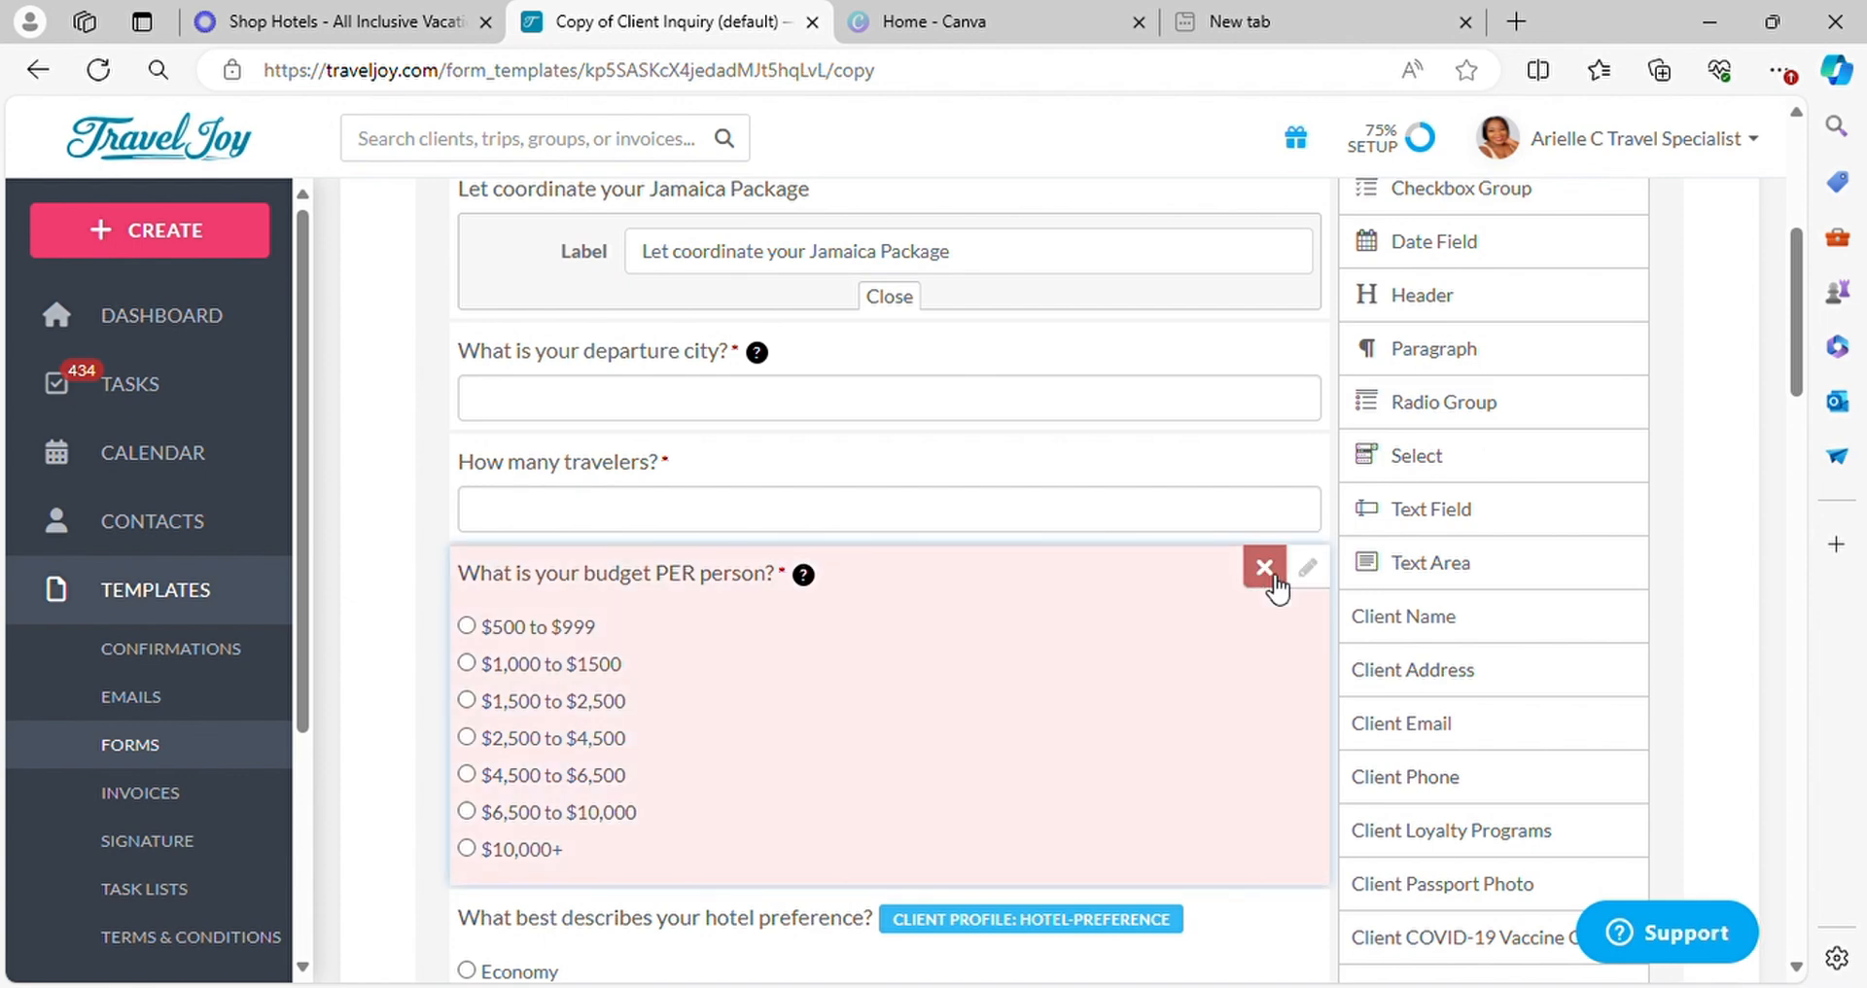
click(1264, 567)
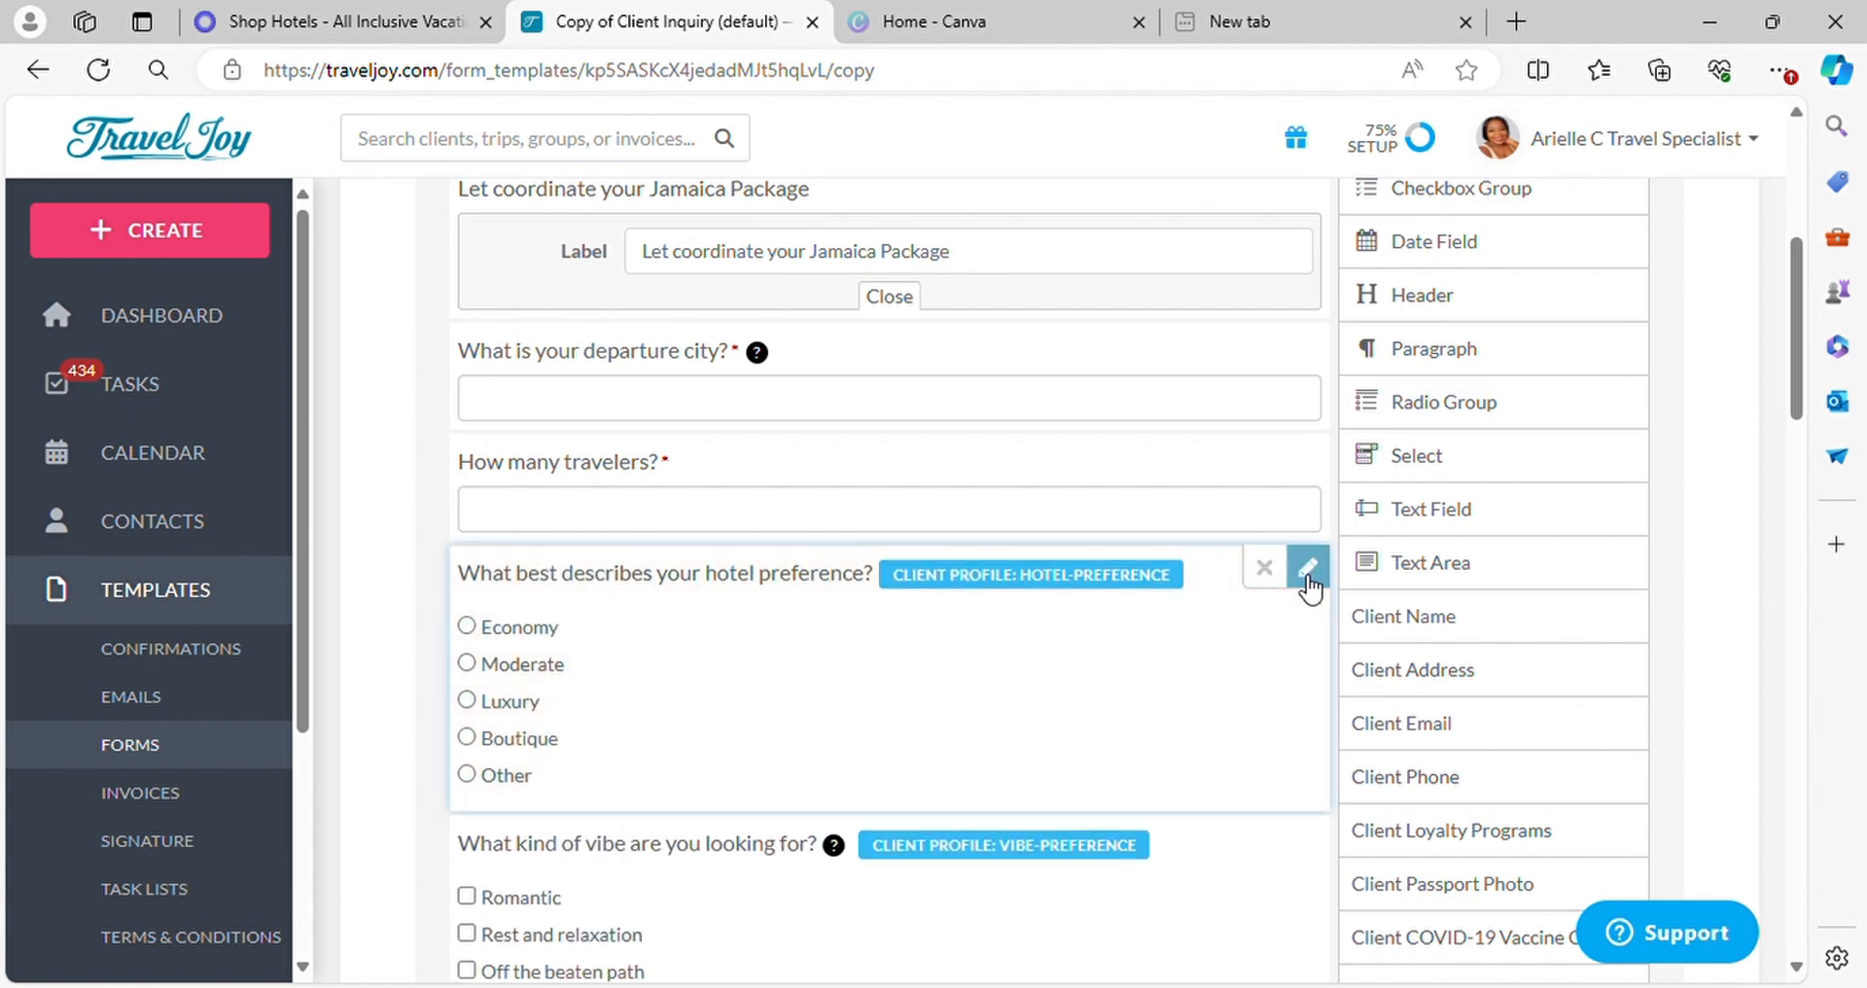
Reword the hotel preference question's label as "What best describes your Room preference?"
click(1308, 569)
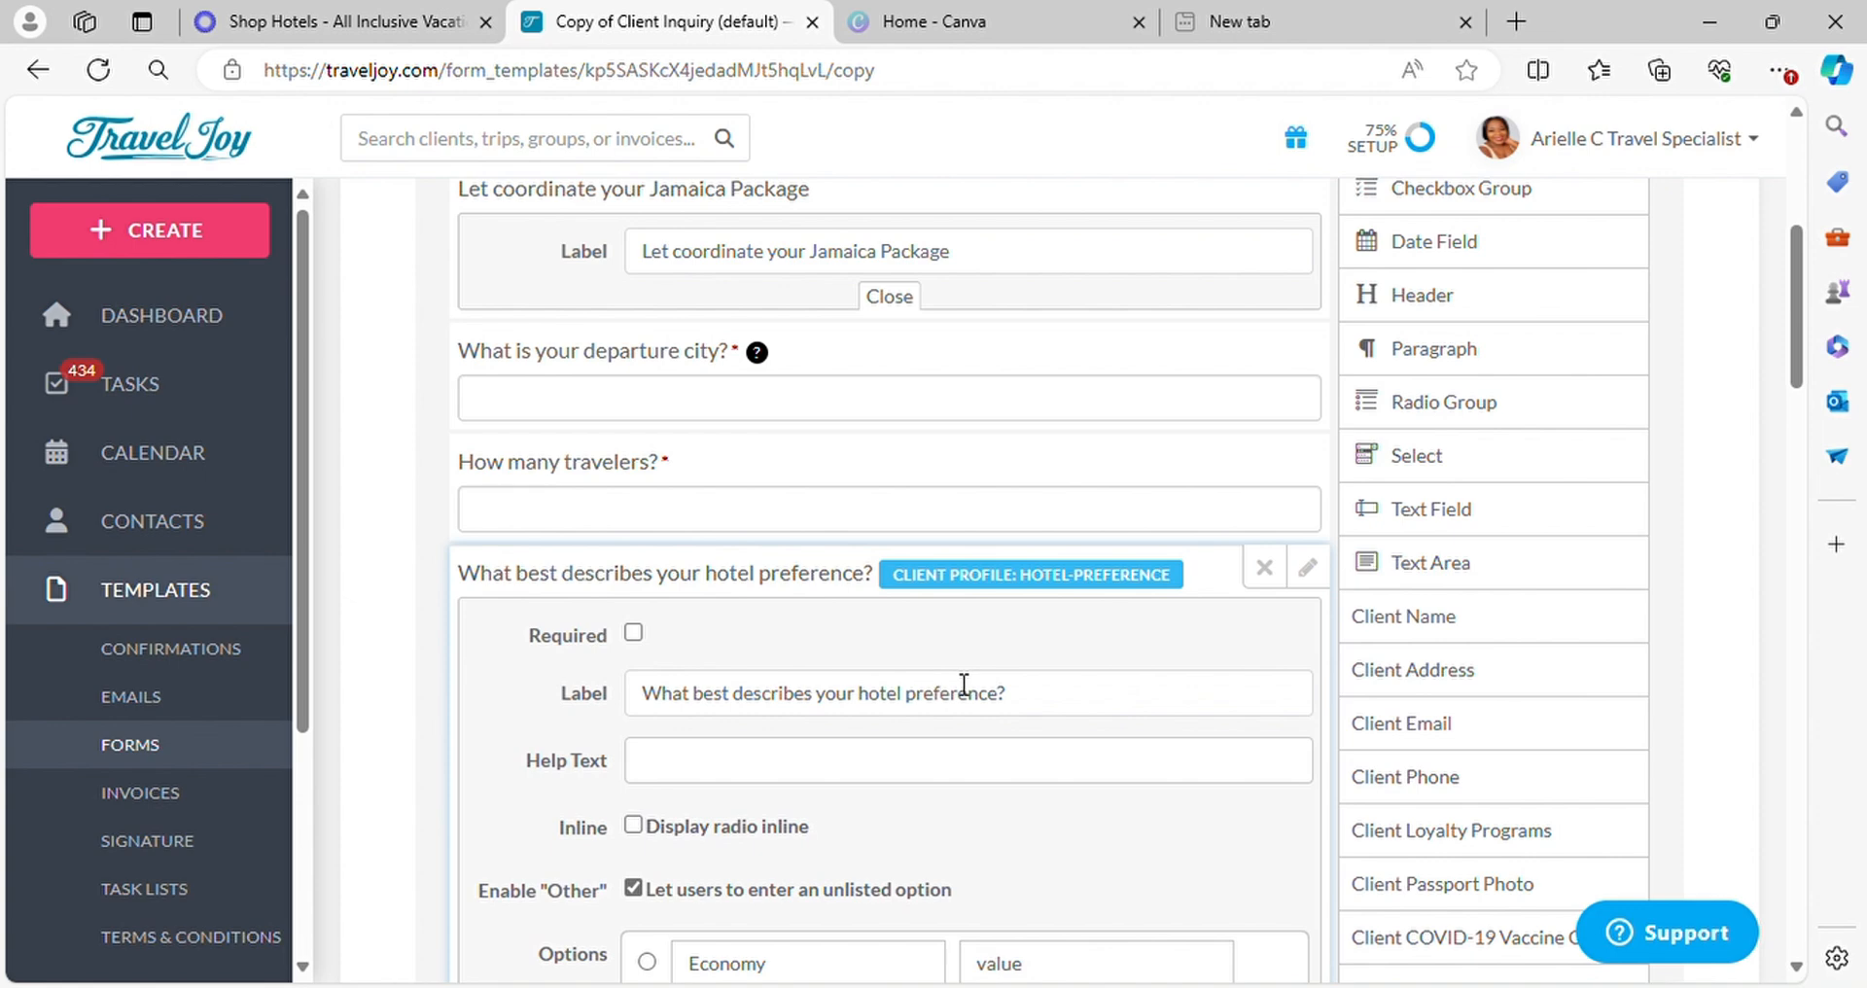
click(1067, 699)
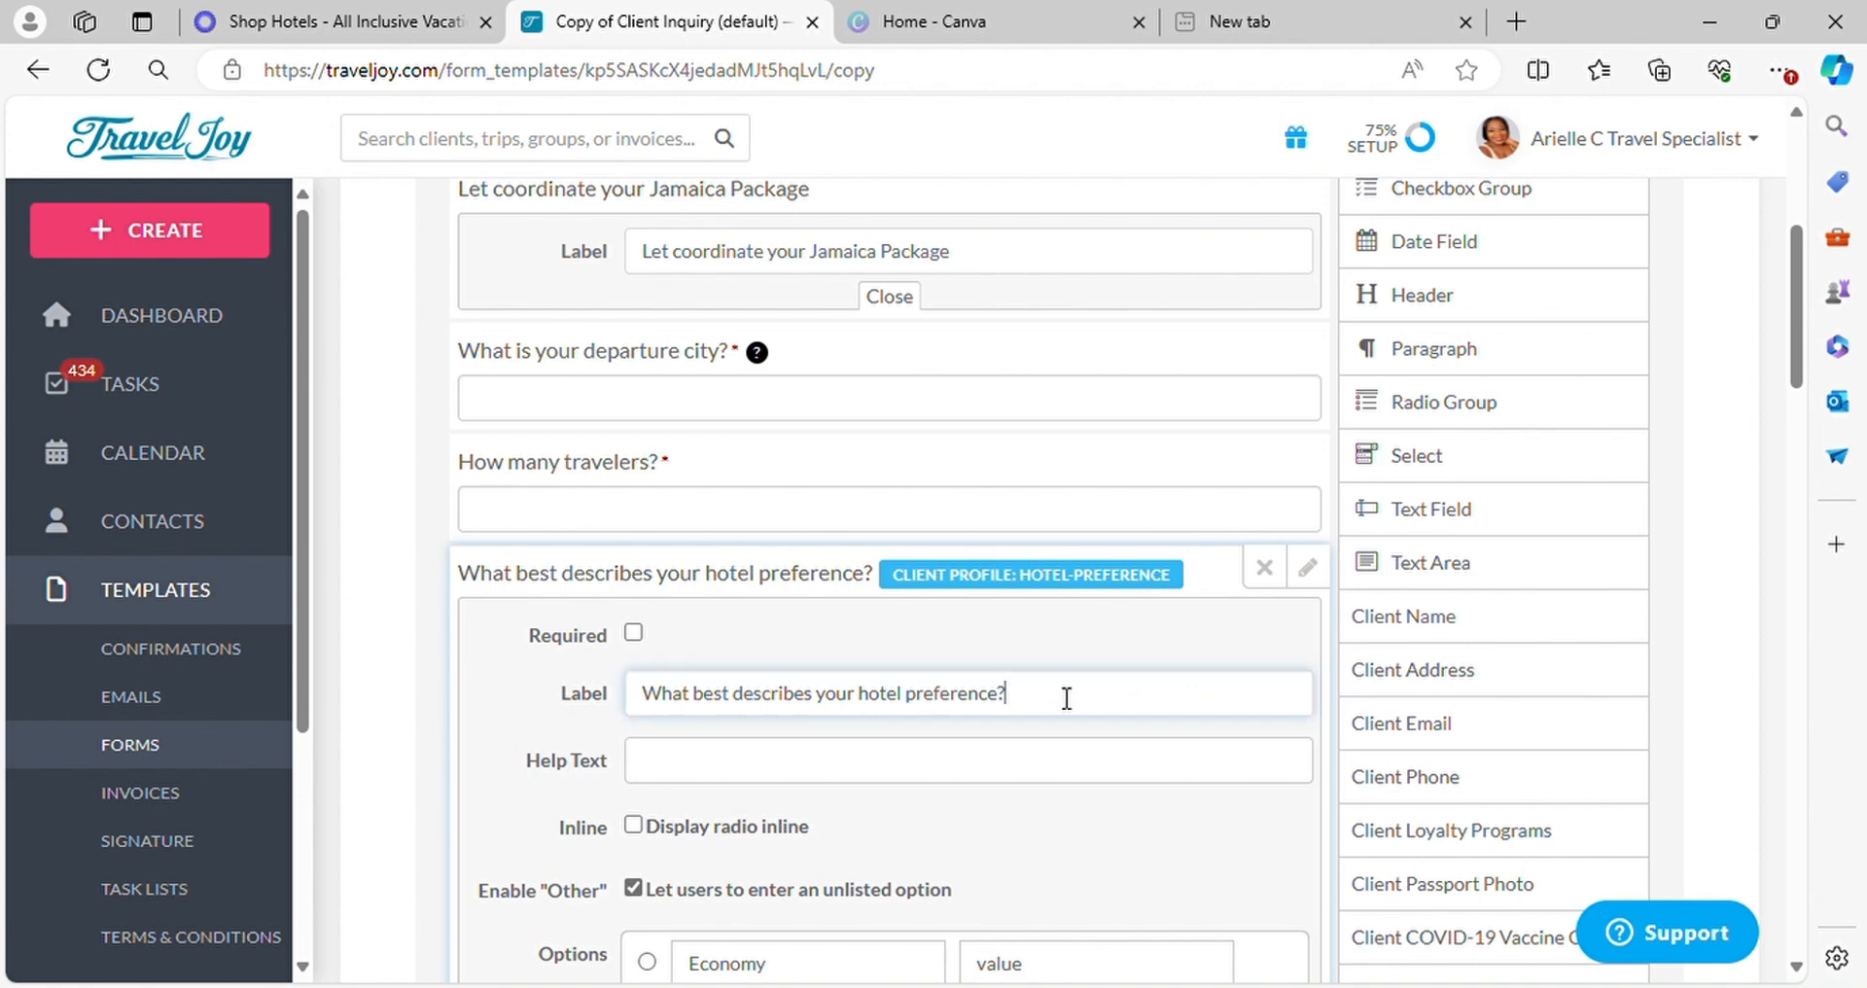
click(914, 710)
key(BackSpace)
key(BackSpace)
key(BackSpace)
key(BackSpace)
key(BackSpace)
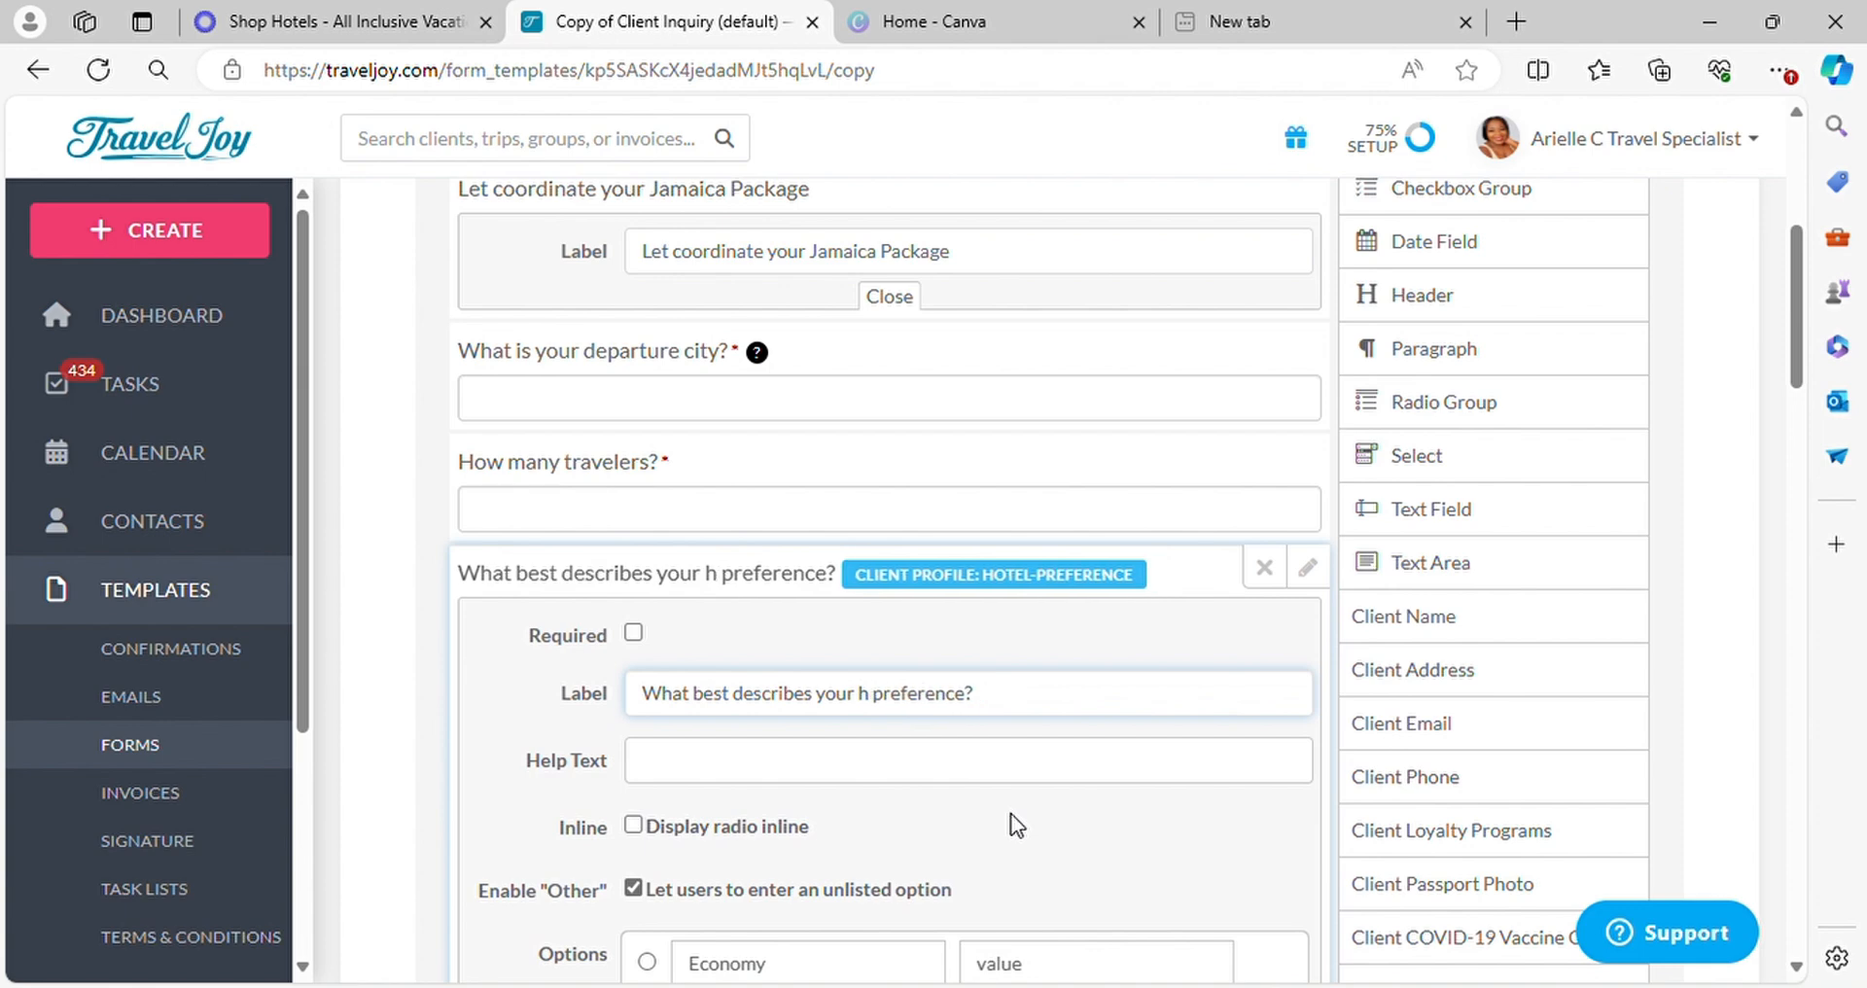
text(Romm)
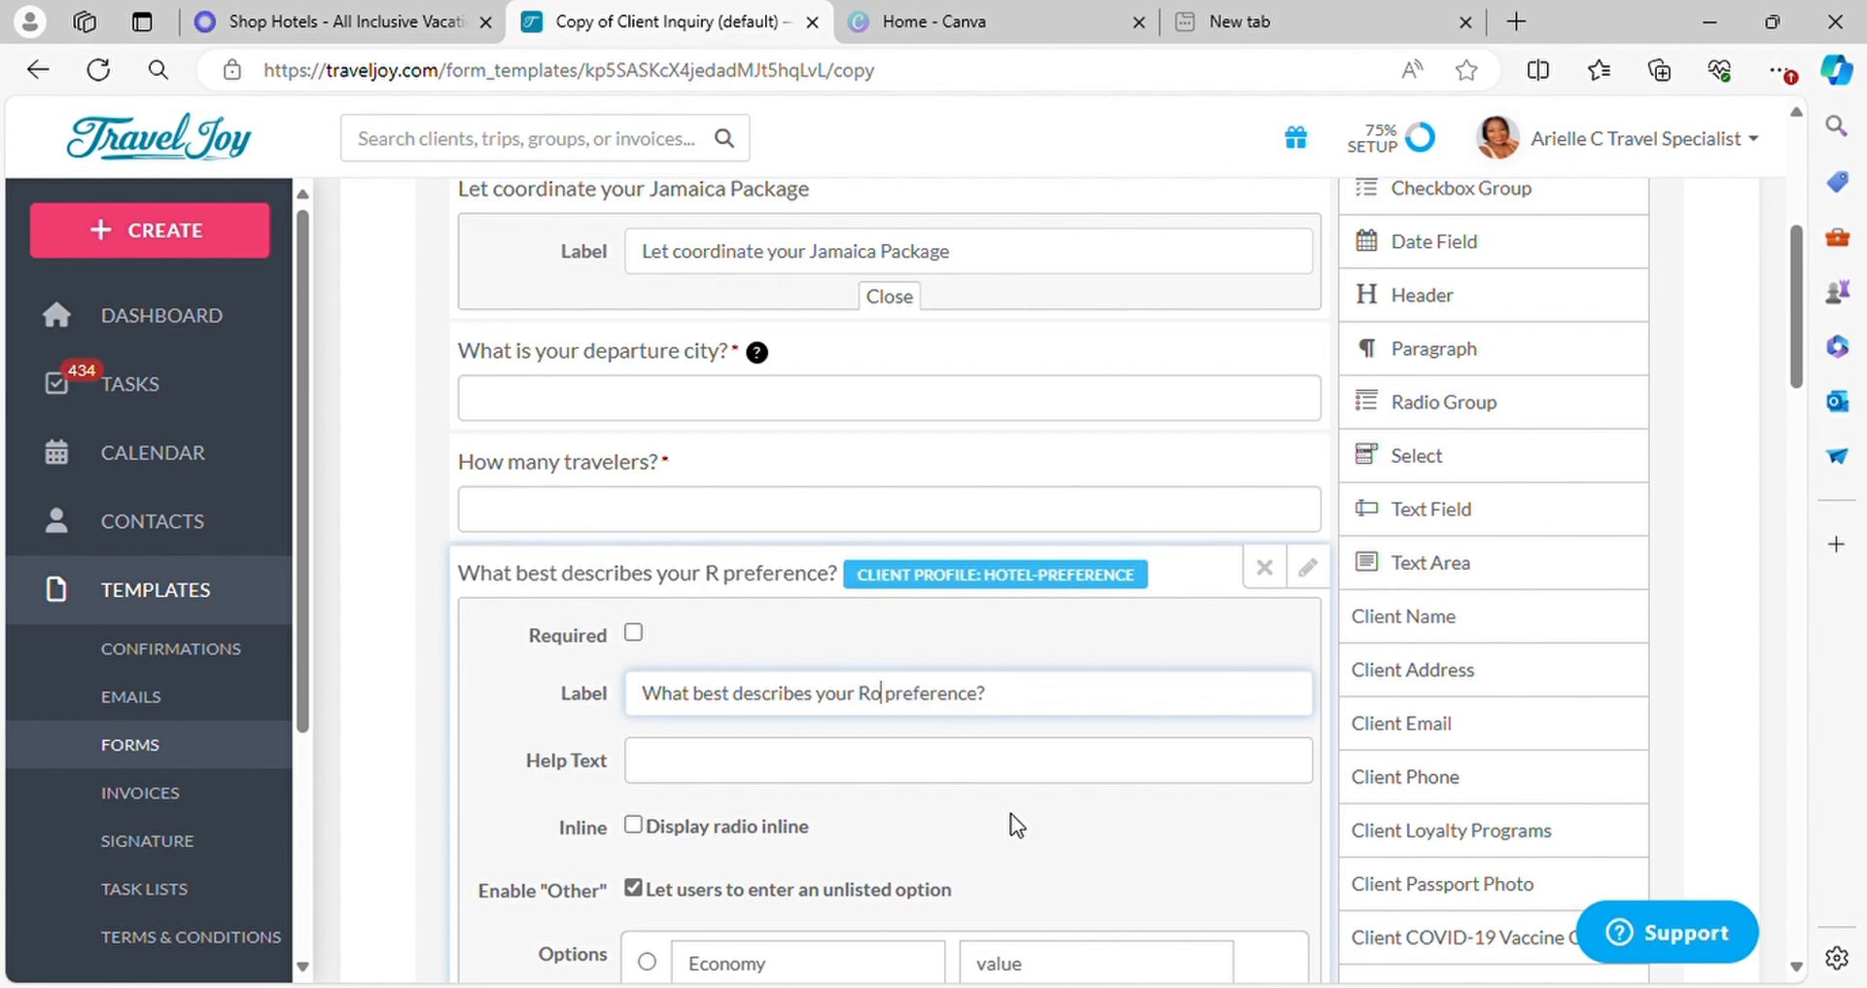
key(BackSpace)
key(BackSpace)
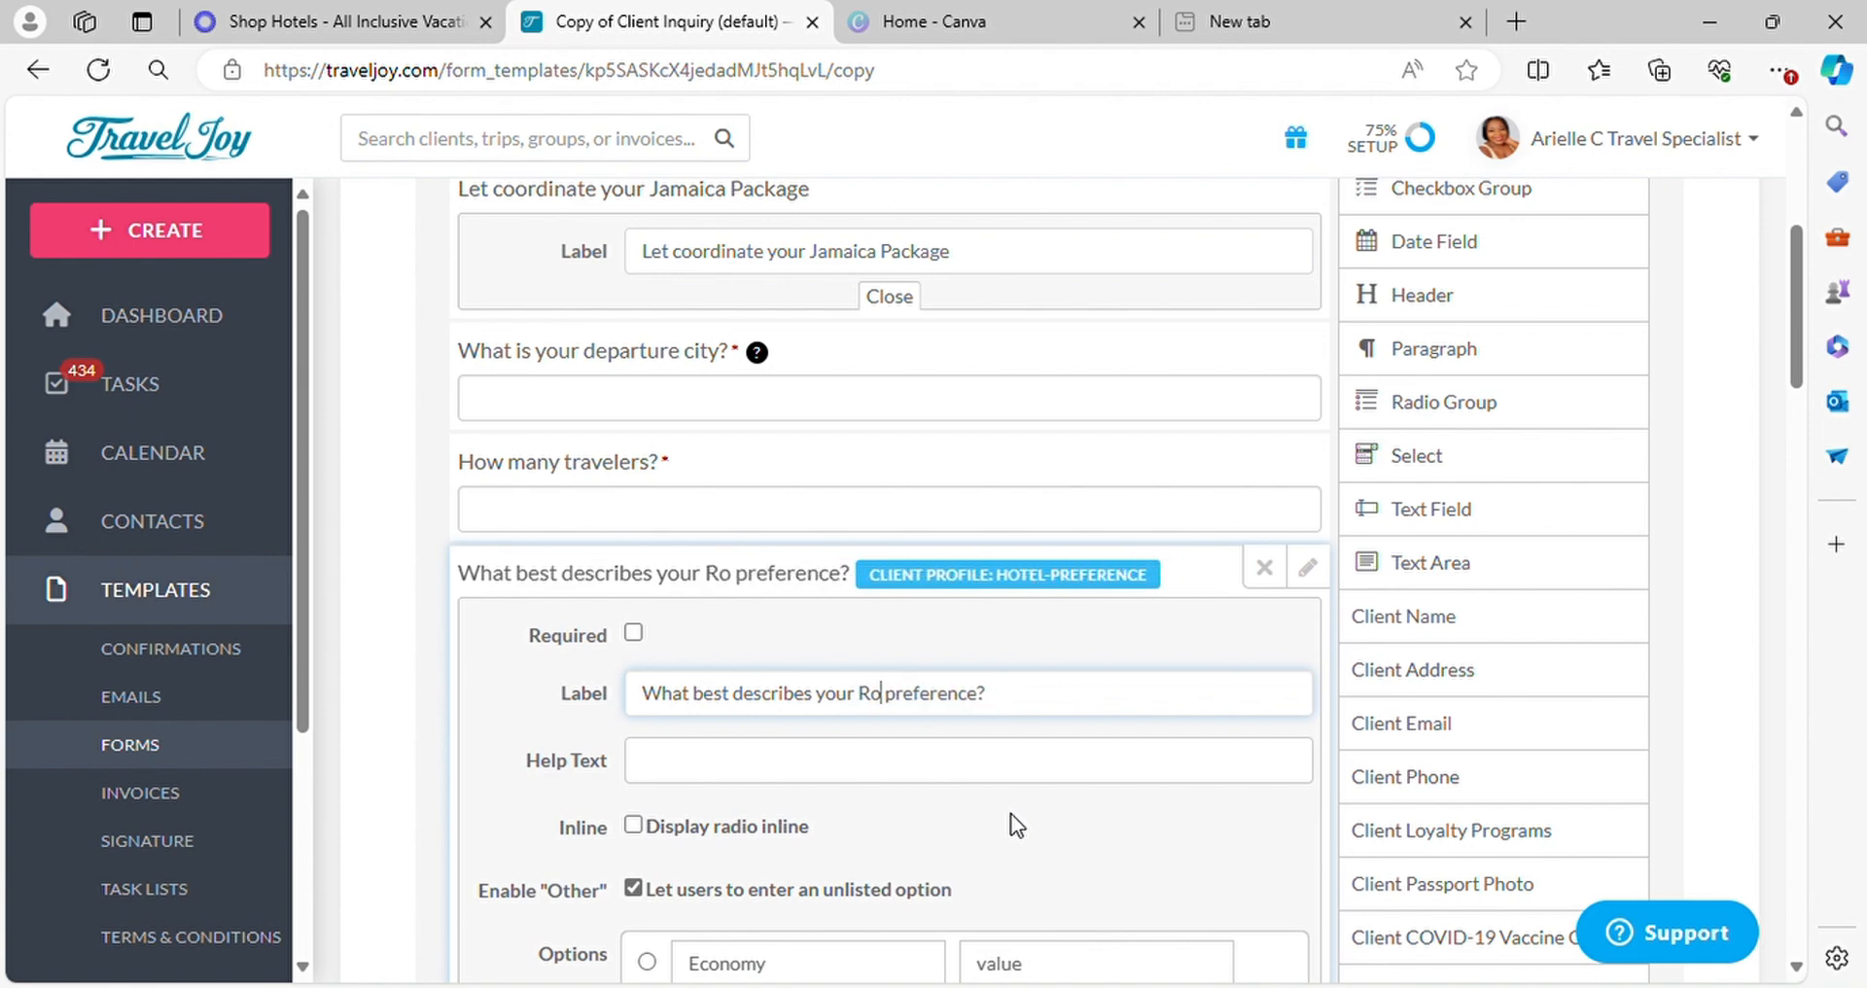
text(om)
Replace the room preference question's Economy option with "Premium $795"
scroll(1016, 822, down, 5)
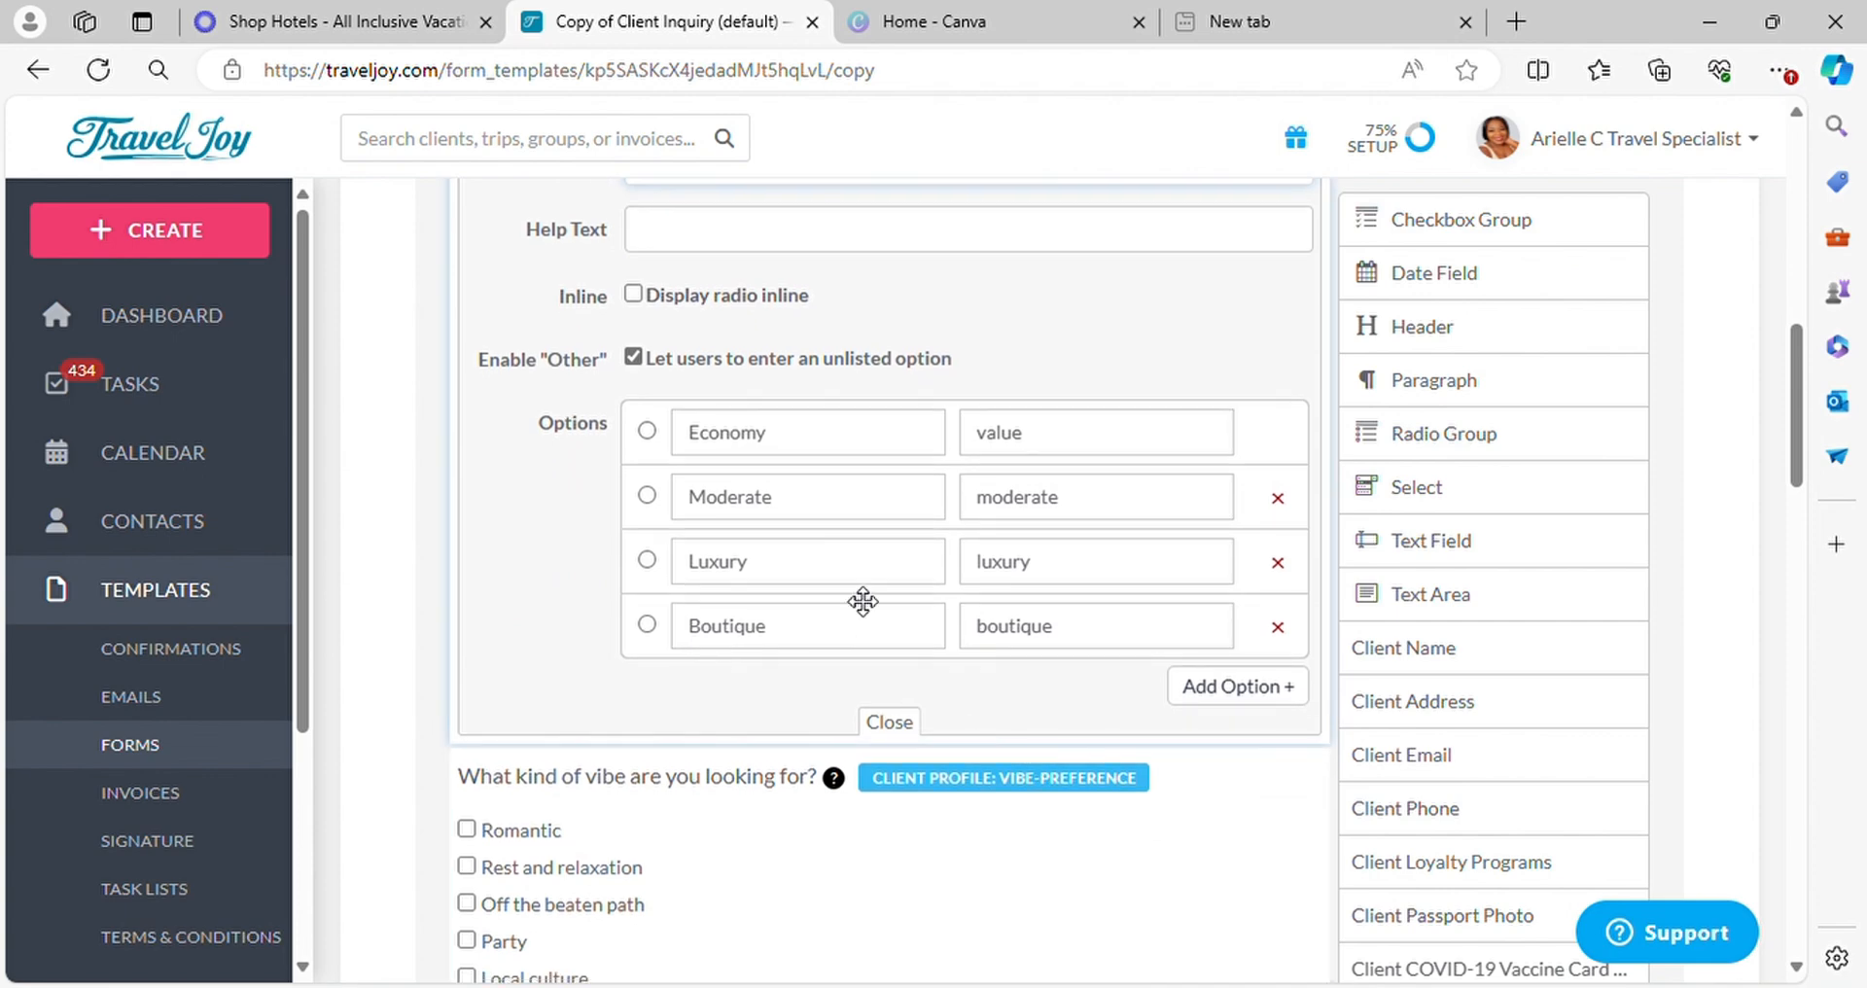
click(863, 446)
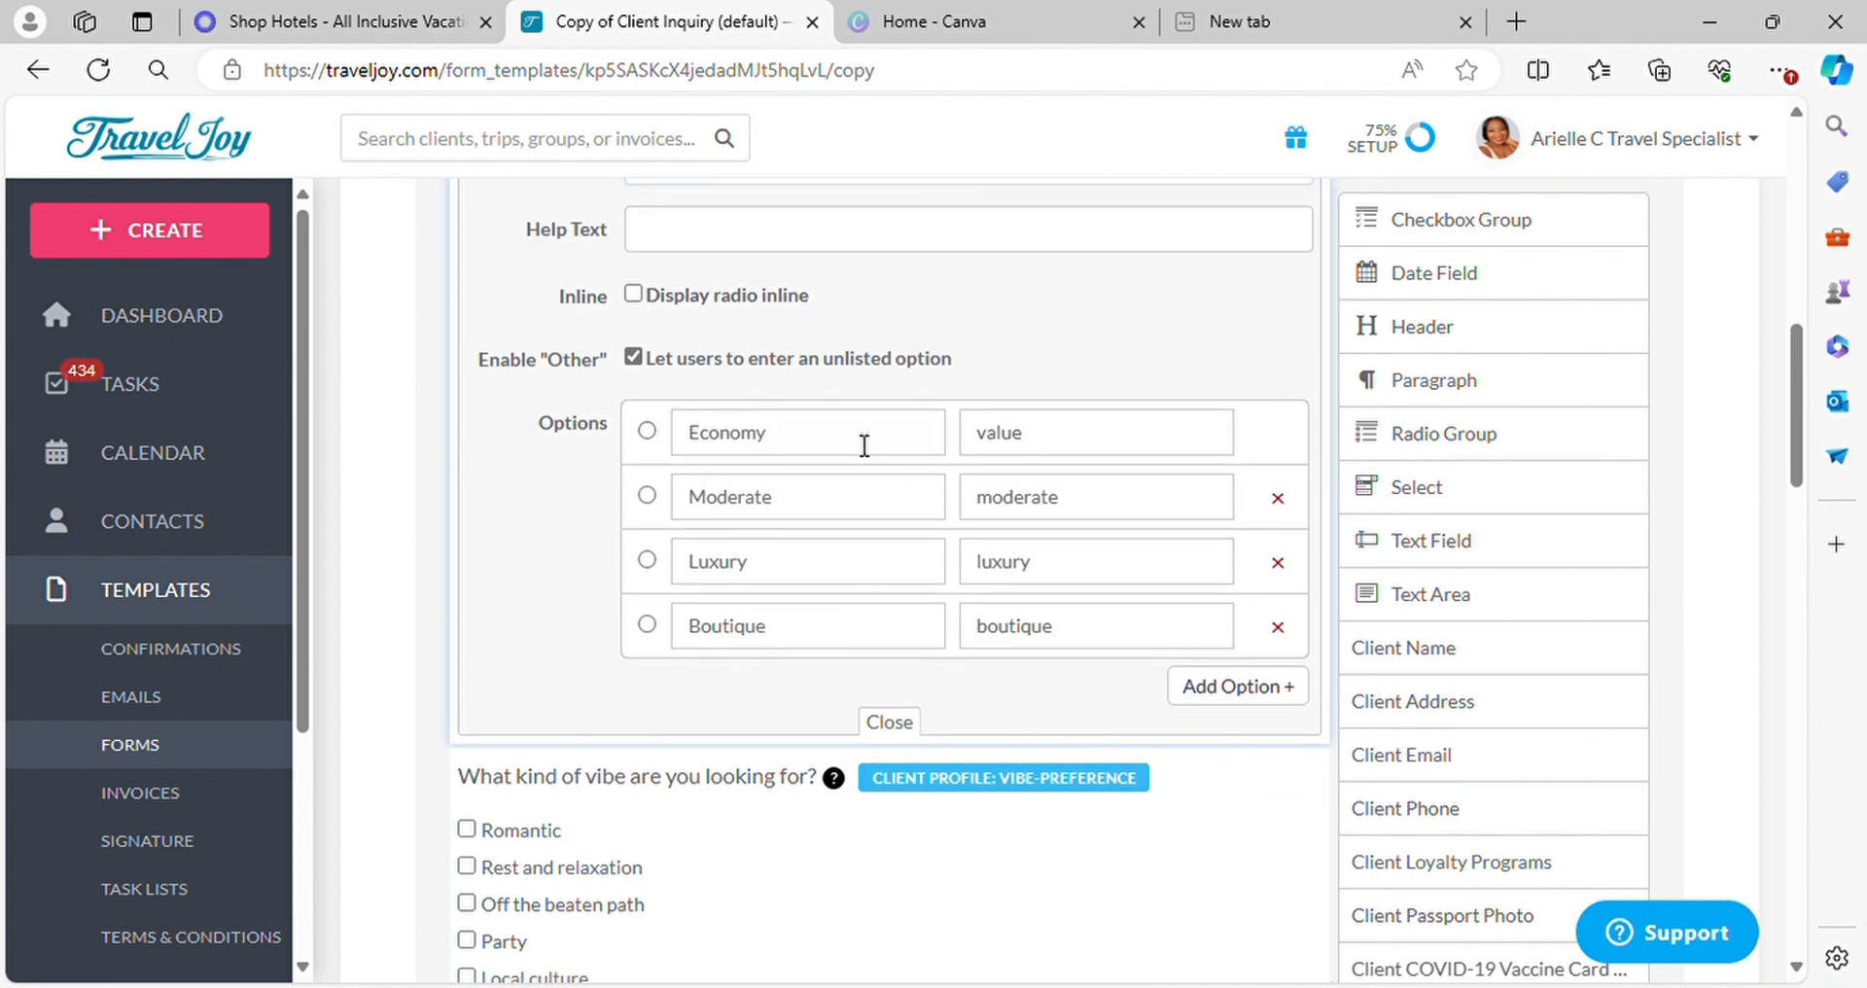
key(BackSpace)
key(BackSpace)
key(BackSpace)
key(BackSpace)
key(BackSpace)
key(BackSpace)
key(BackSpace)
text(Premium)
text($795)
Replace the room preference question's Moderate option with "Premium oceanview"
click(833, 517)
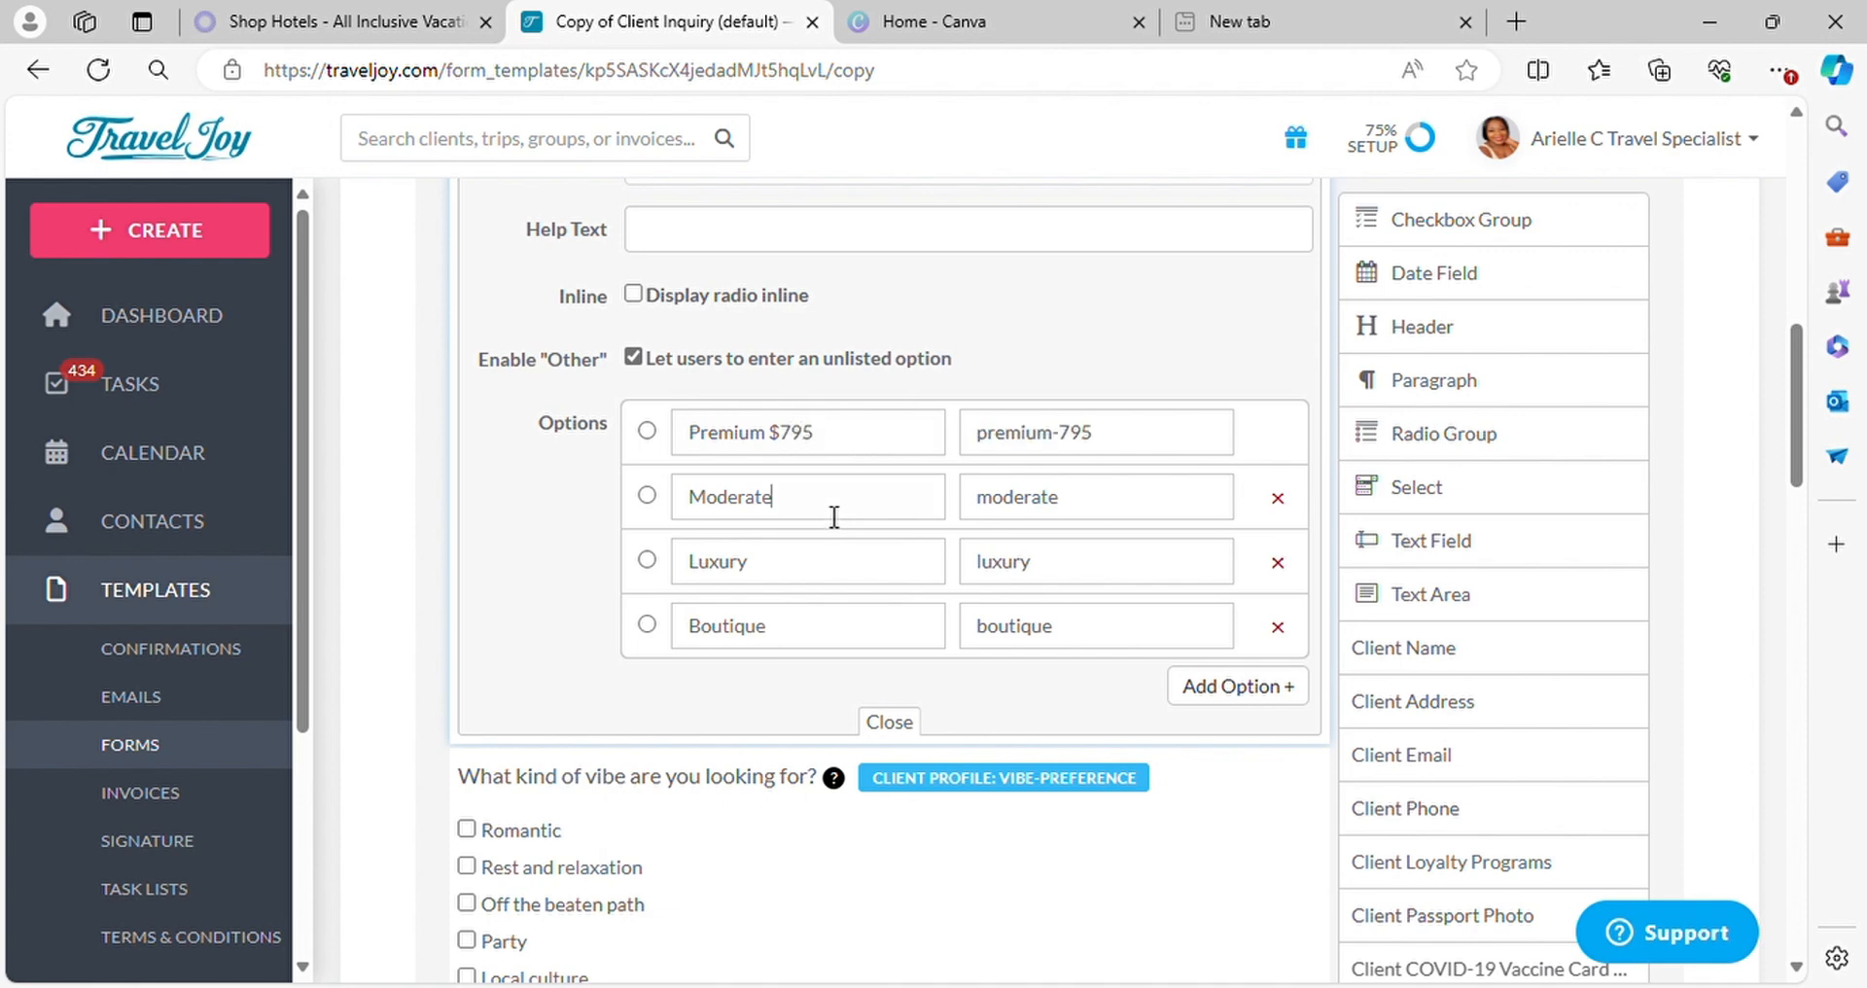
key(BackSpace)
key(BackSpace)
key(BackSpace)
key(BackSpace)
key(BackSpace)
key(BackSpace)
key(BackSpace)
text(Premium oceanview)
Replace the room preference question's Luxury option with "Premium oceanfront $1104"
click(832, 562)
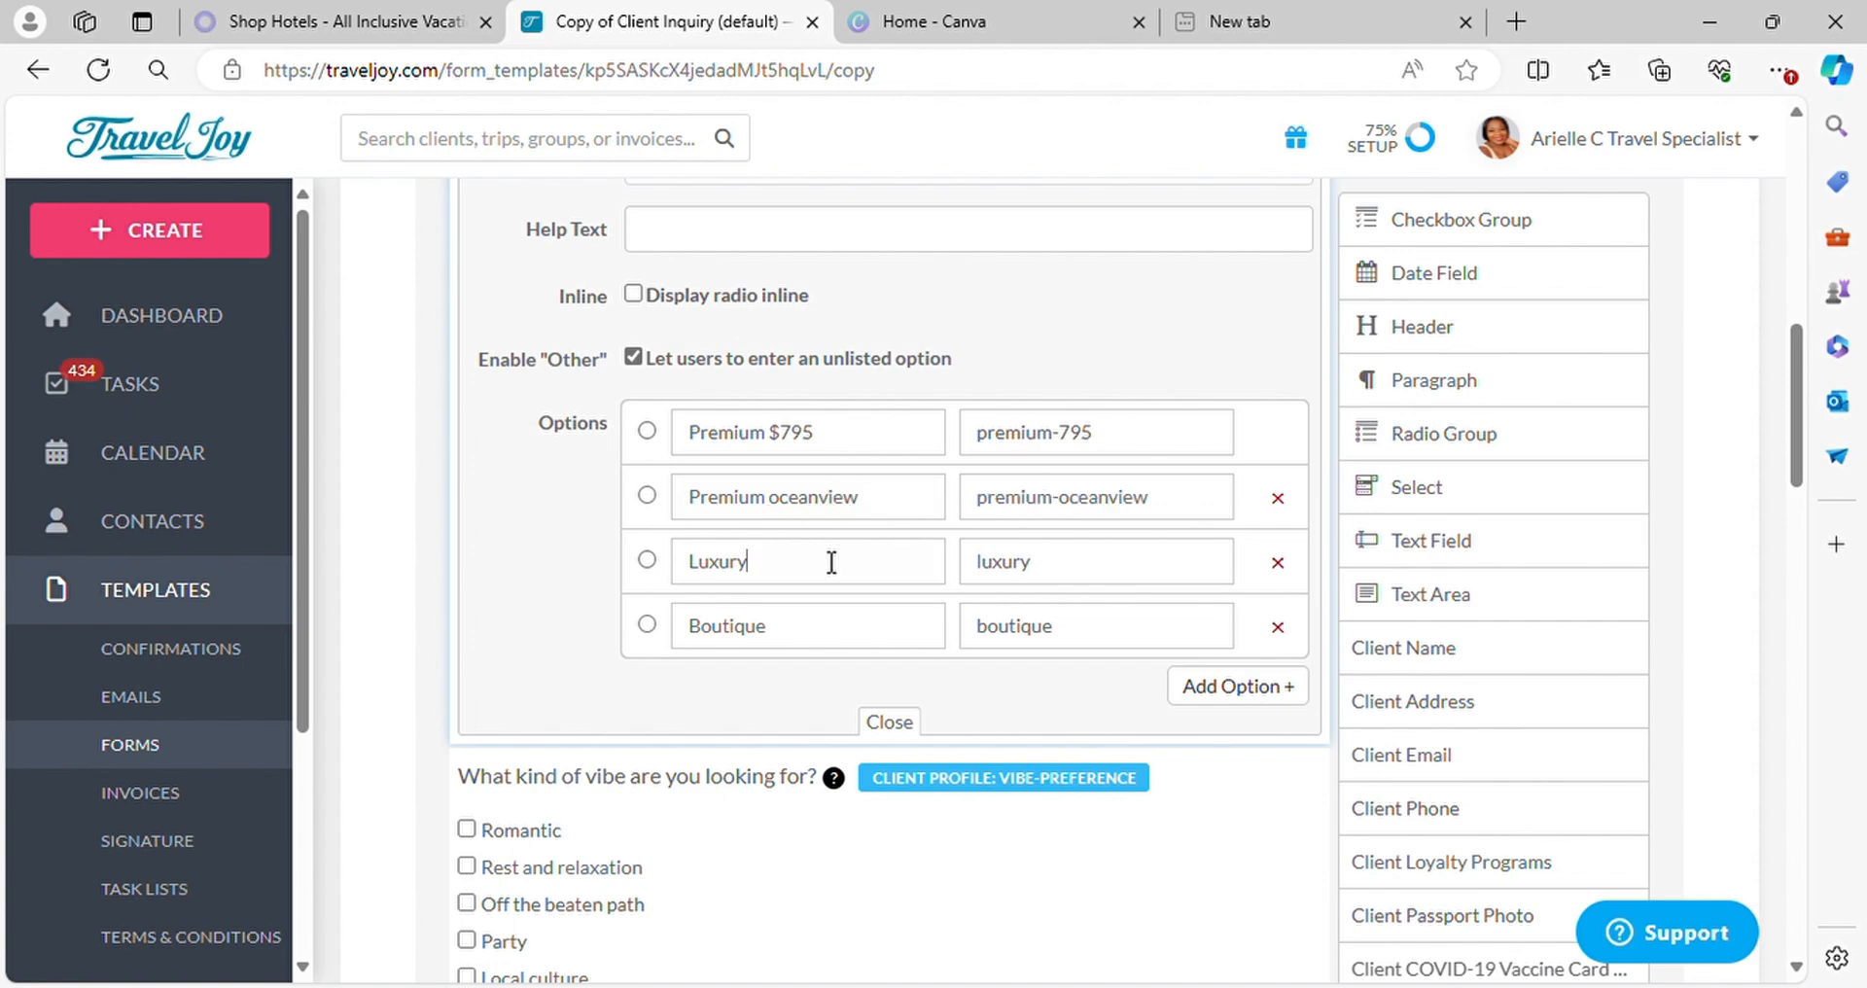
key(BackSpace)
key(BackSpace)
key(BackSpace)
key(BackSpace)
key(BackSpace)
key(BackSpace)
text(pemium)
key(BackSpace)
key(BackSpace)
key(BackSpace)
key(BackSpace)
key(BackSpace)
text(Premium oceanfront)
text($1104)
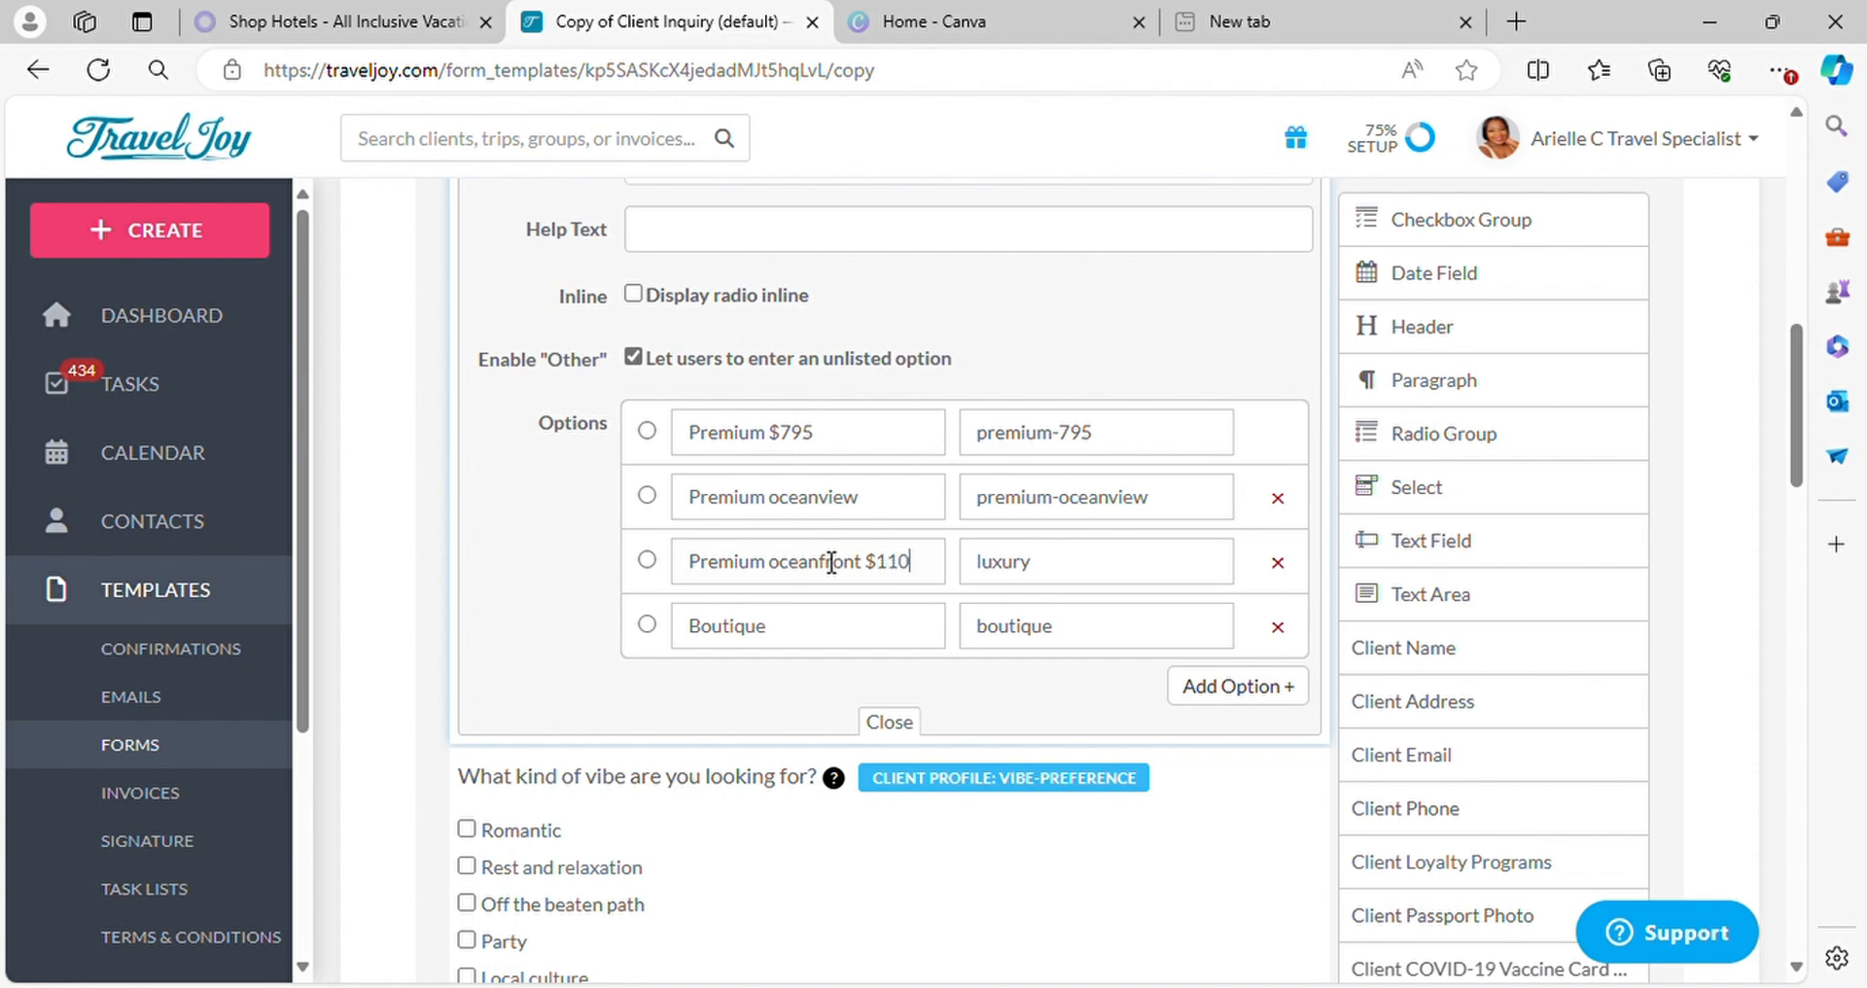
Add the price $950 to the Premium oceanview option, and delete the Boutique option from the room preference question
click(901, 517)
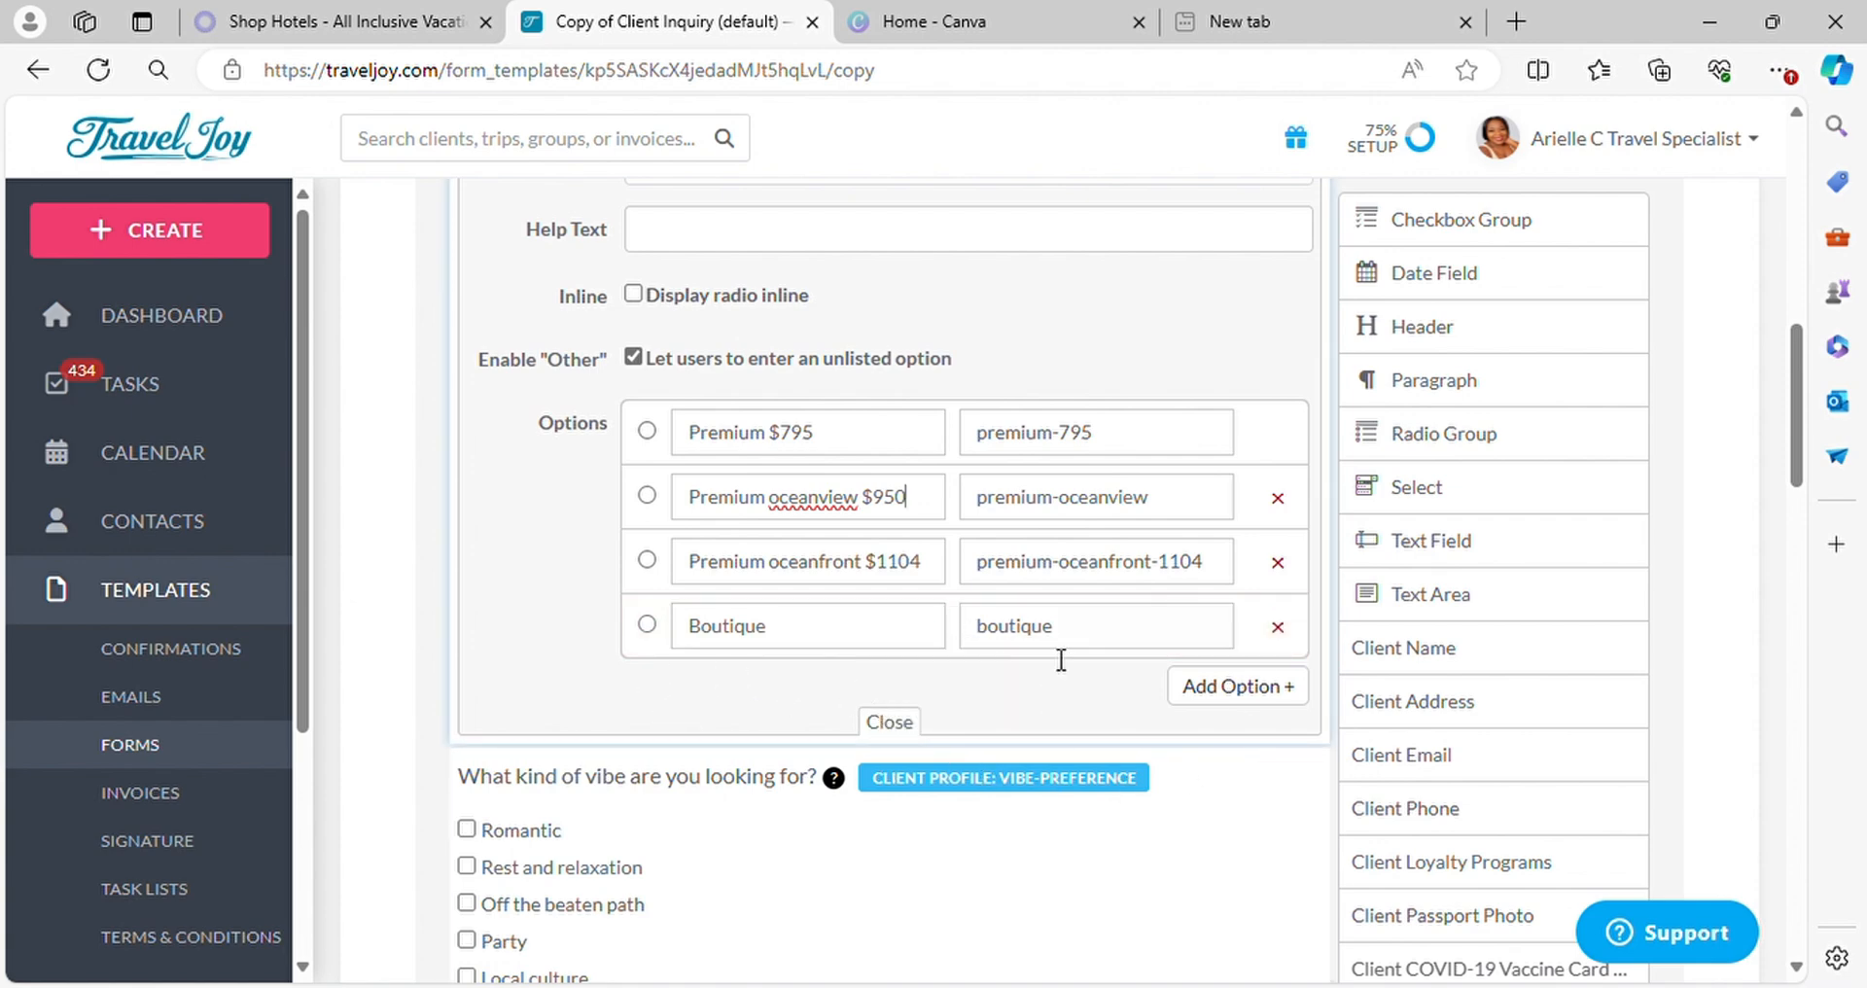
click(800, 685)
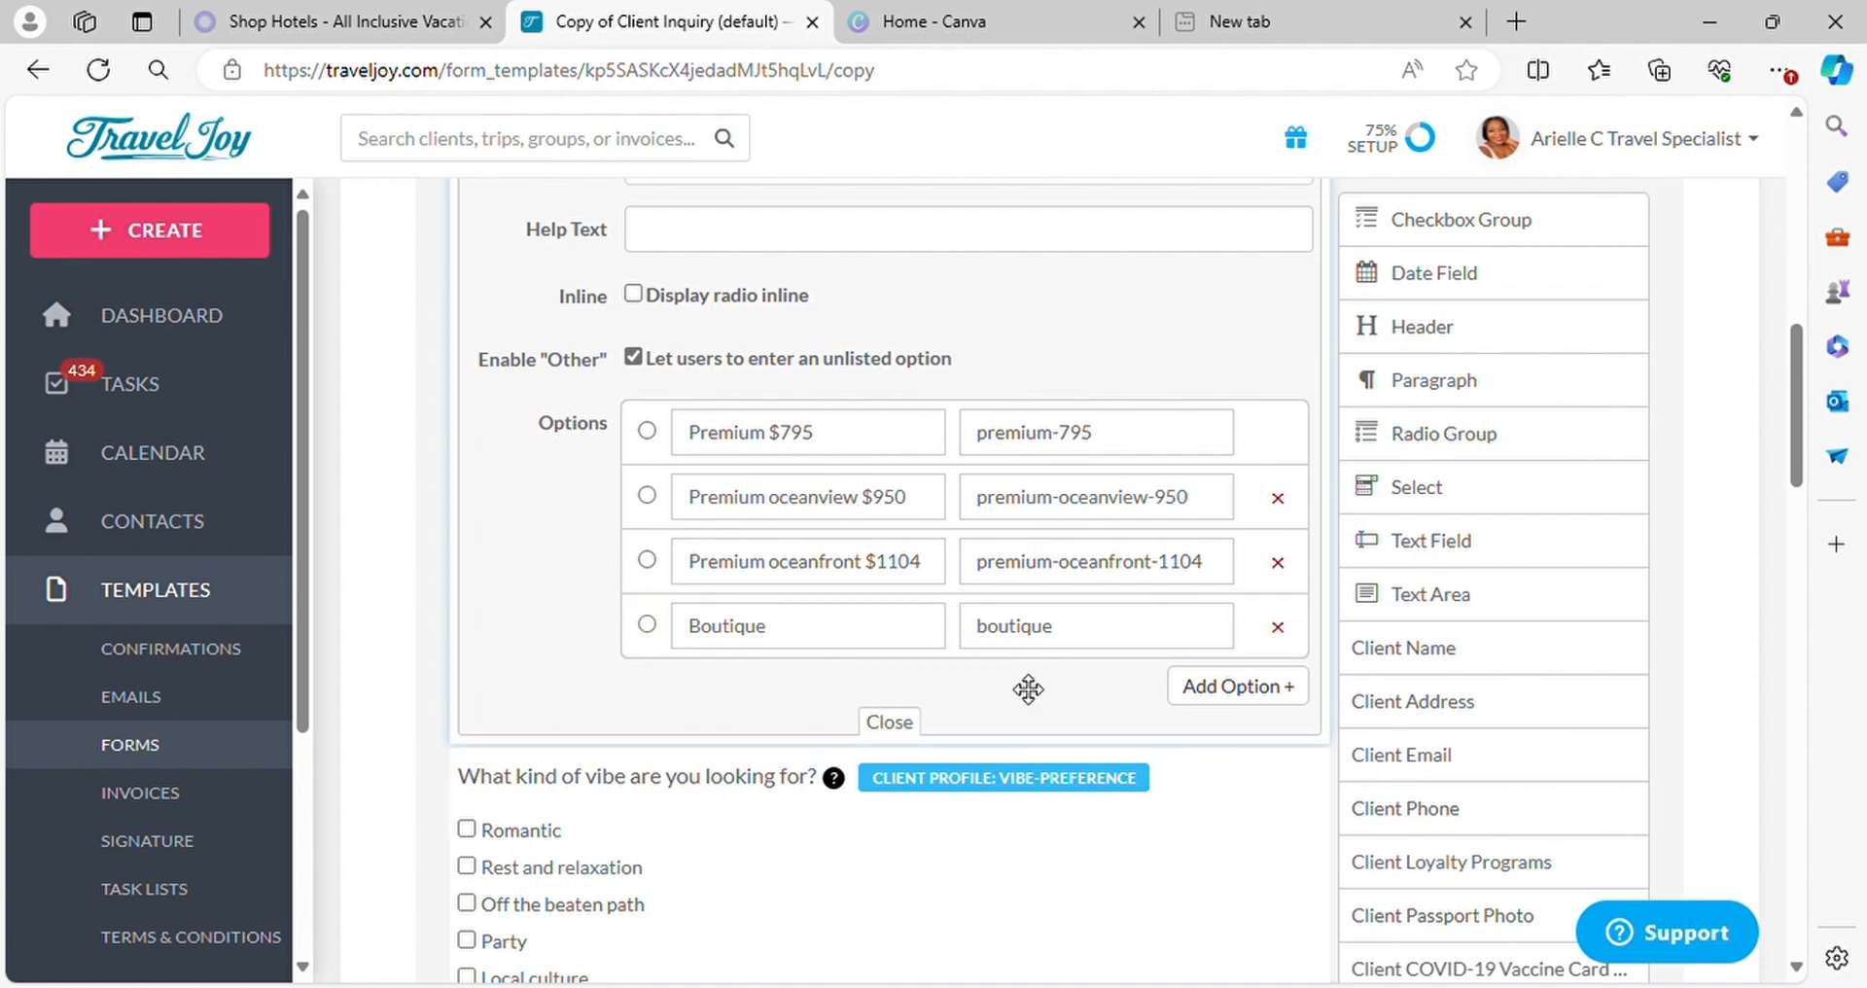
click(1278, 630)
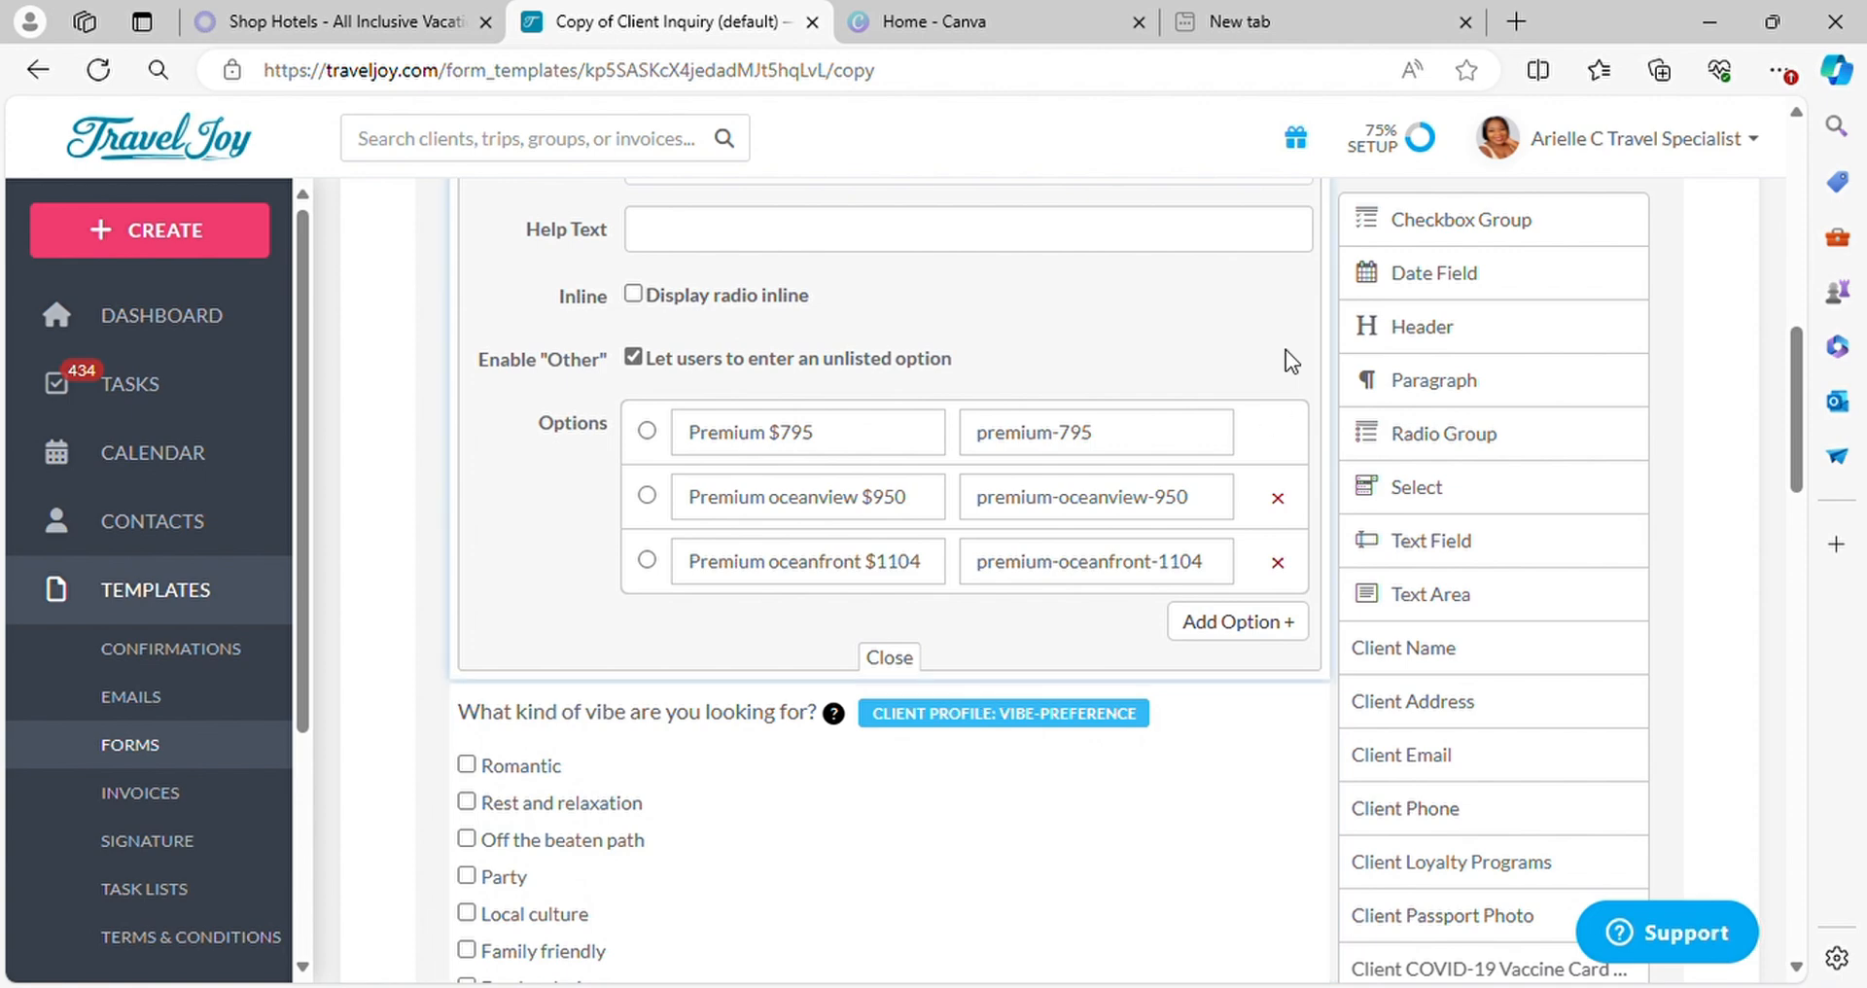
click(903, 659)
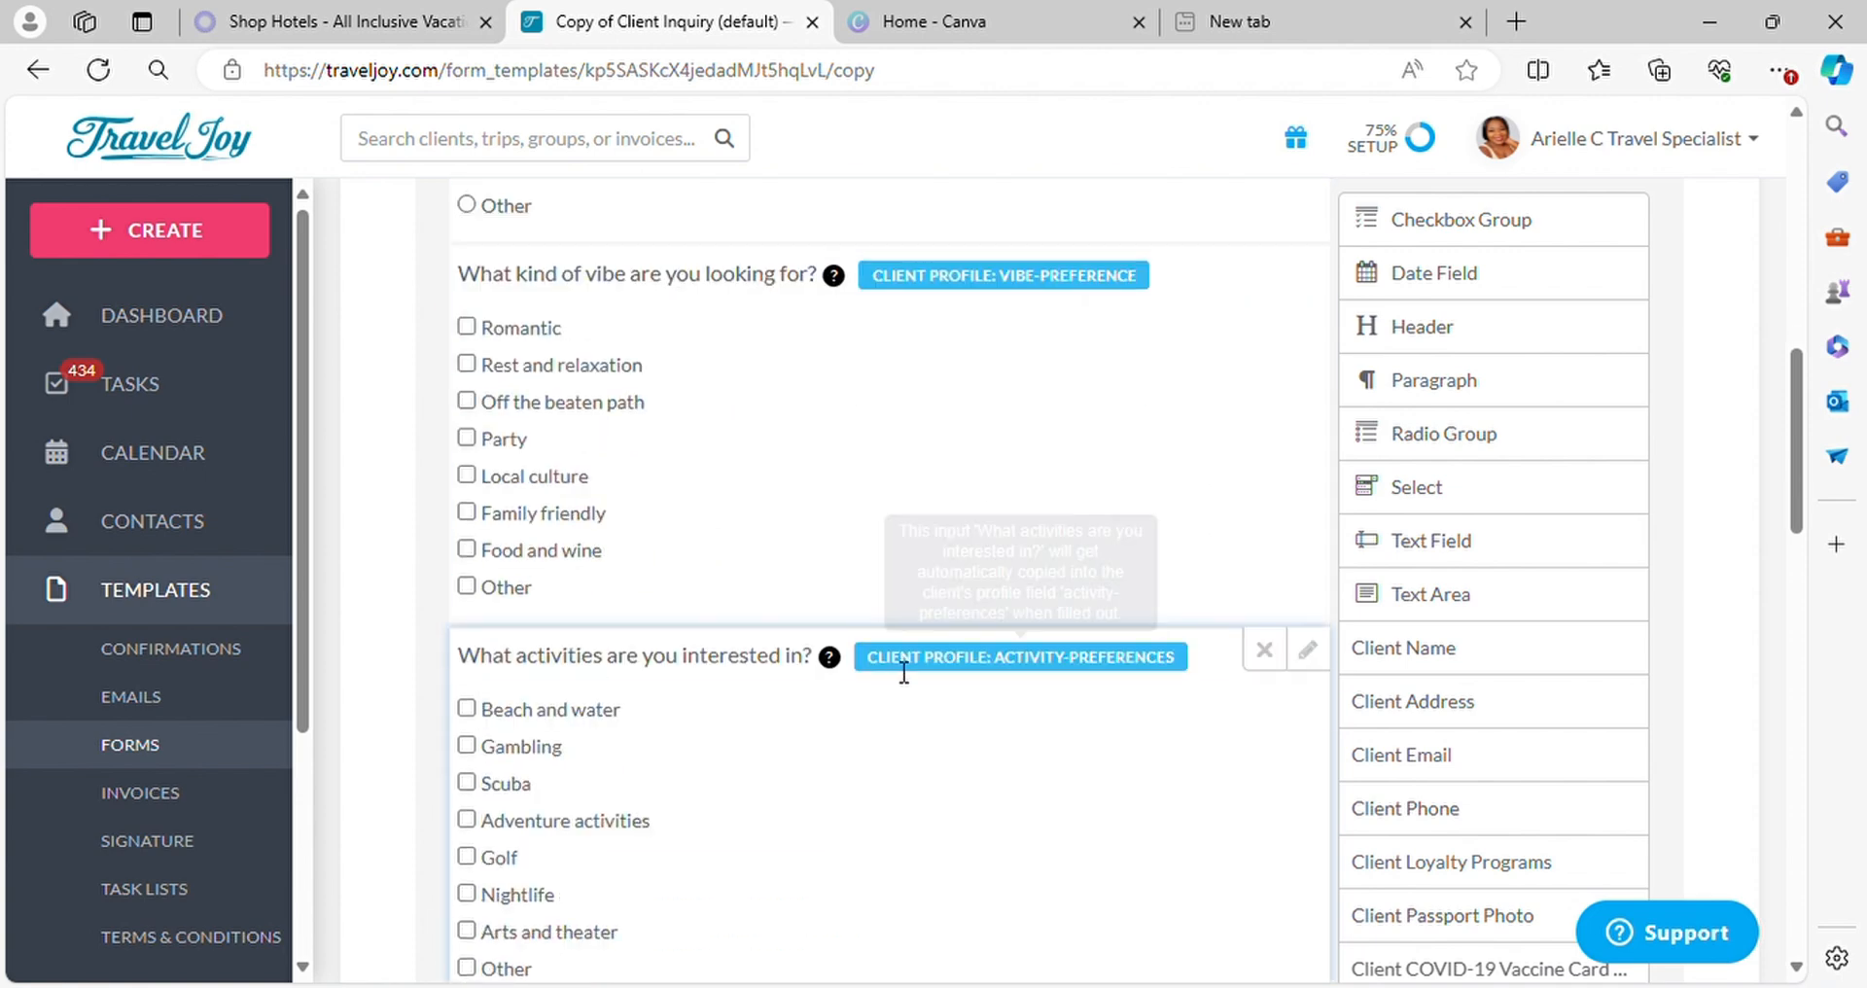
Delete the "What kind of vibe are you looking for?" and "What activities are you interested in?" questions
scroll(821, 398, up, 3)
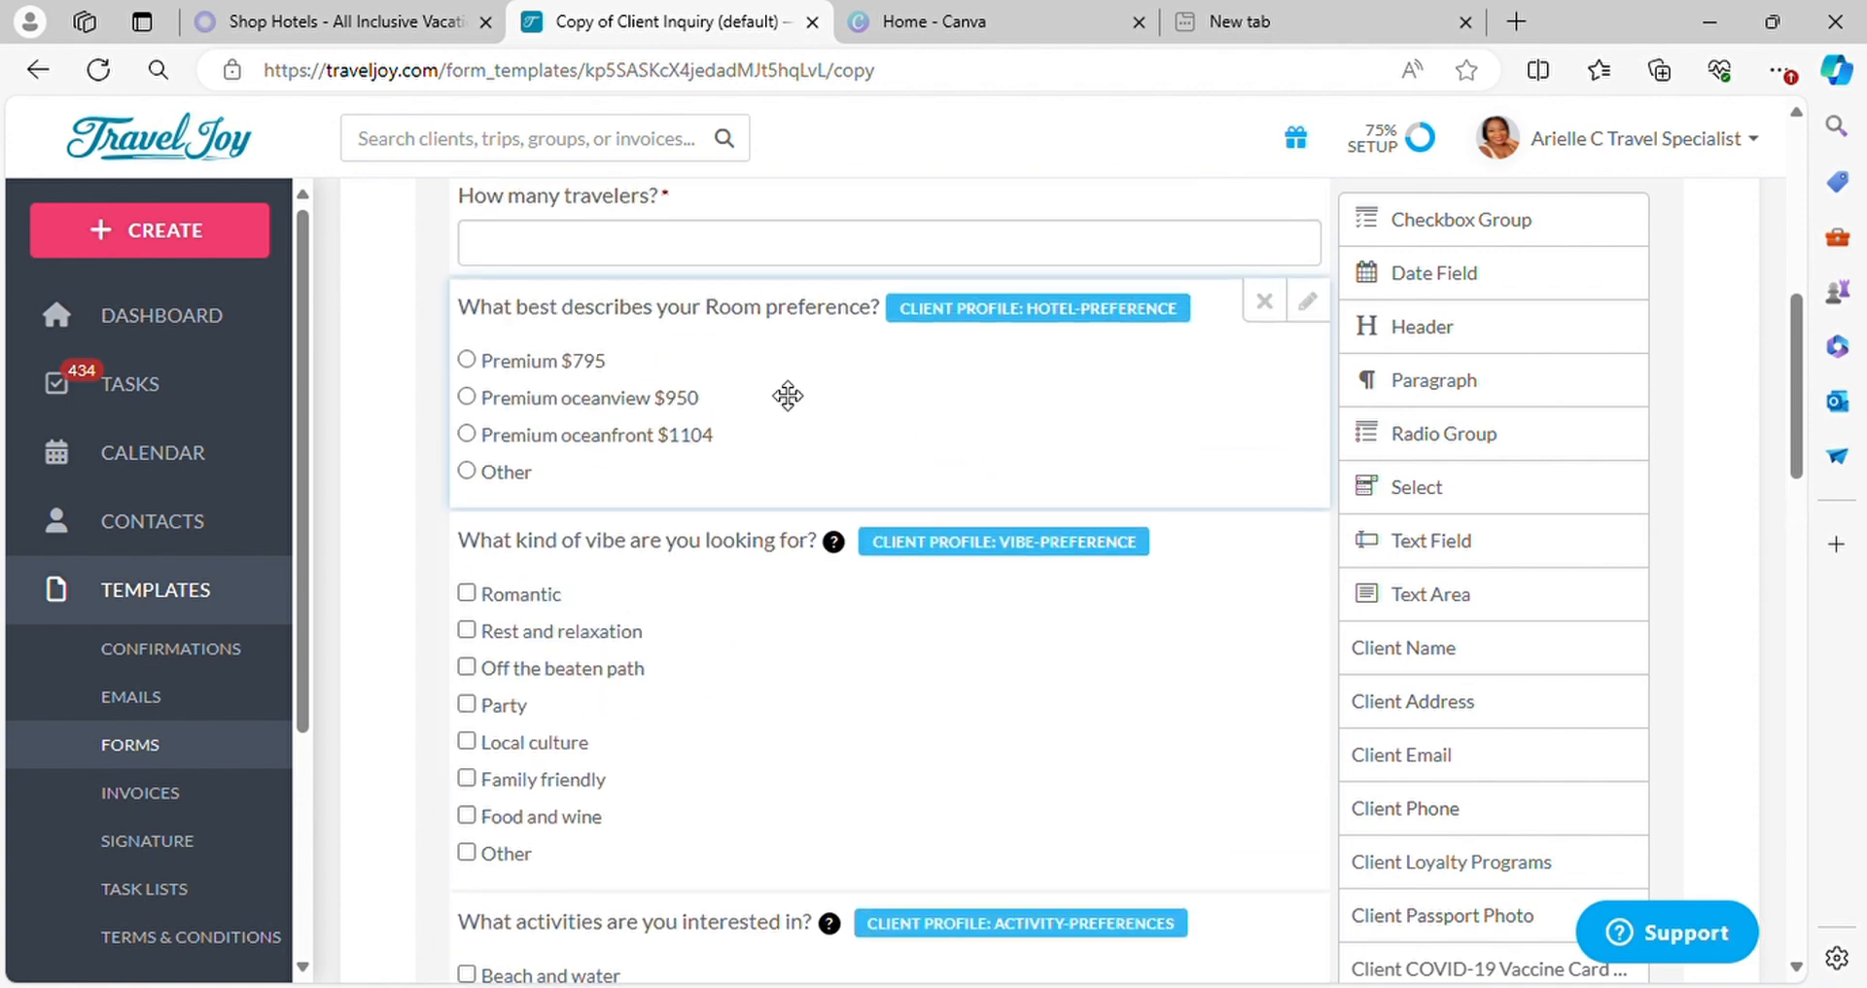
mouse_move(1288, 558)
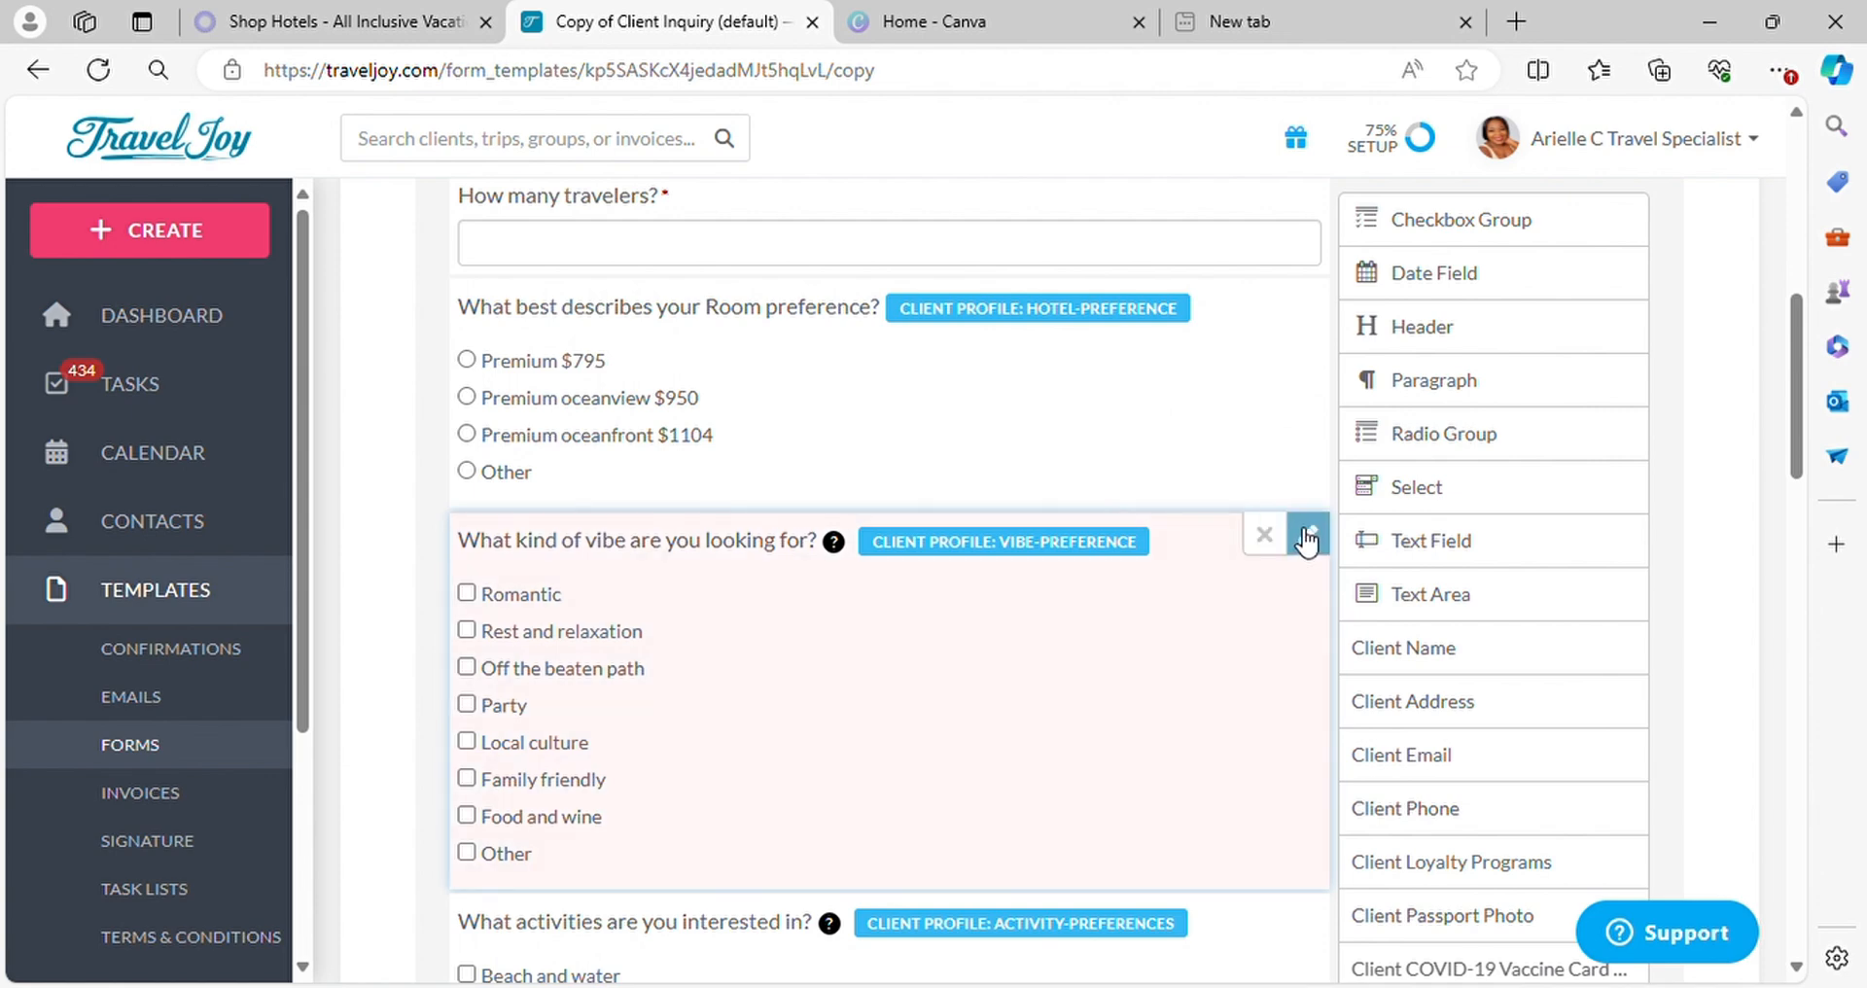
click(1266, 537)
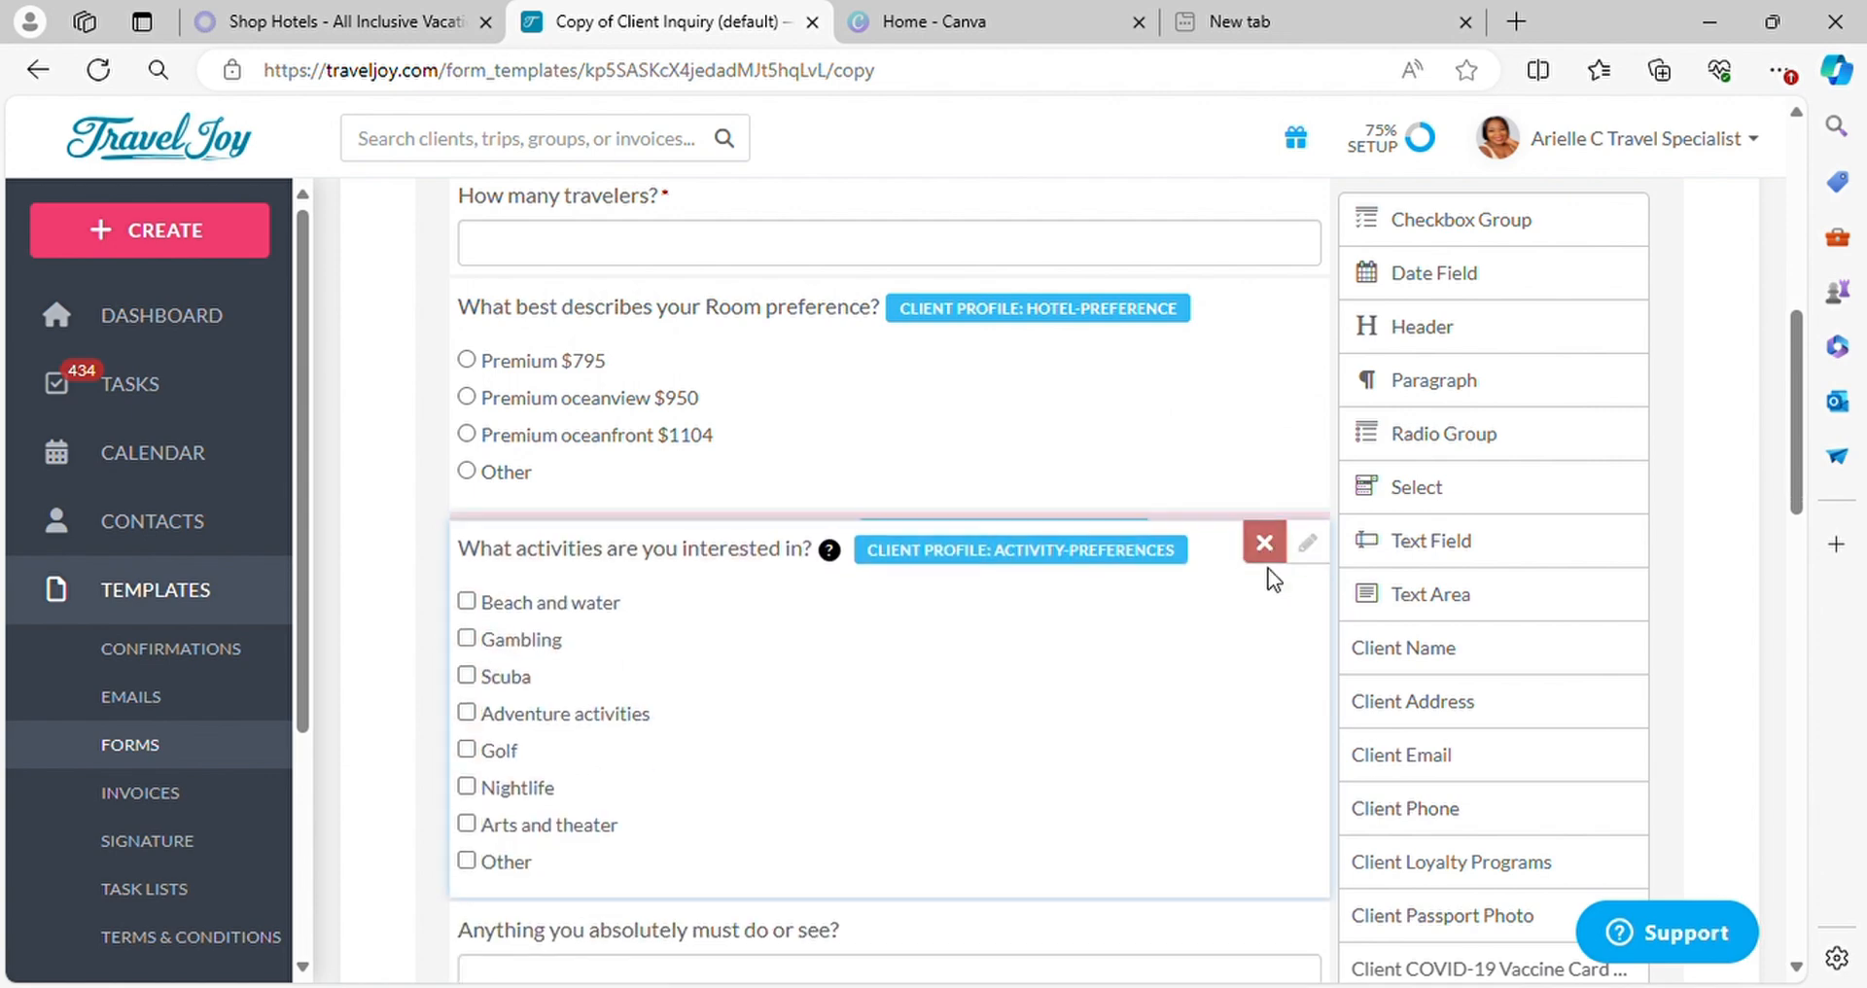
click(1264, 543)
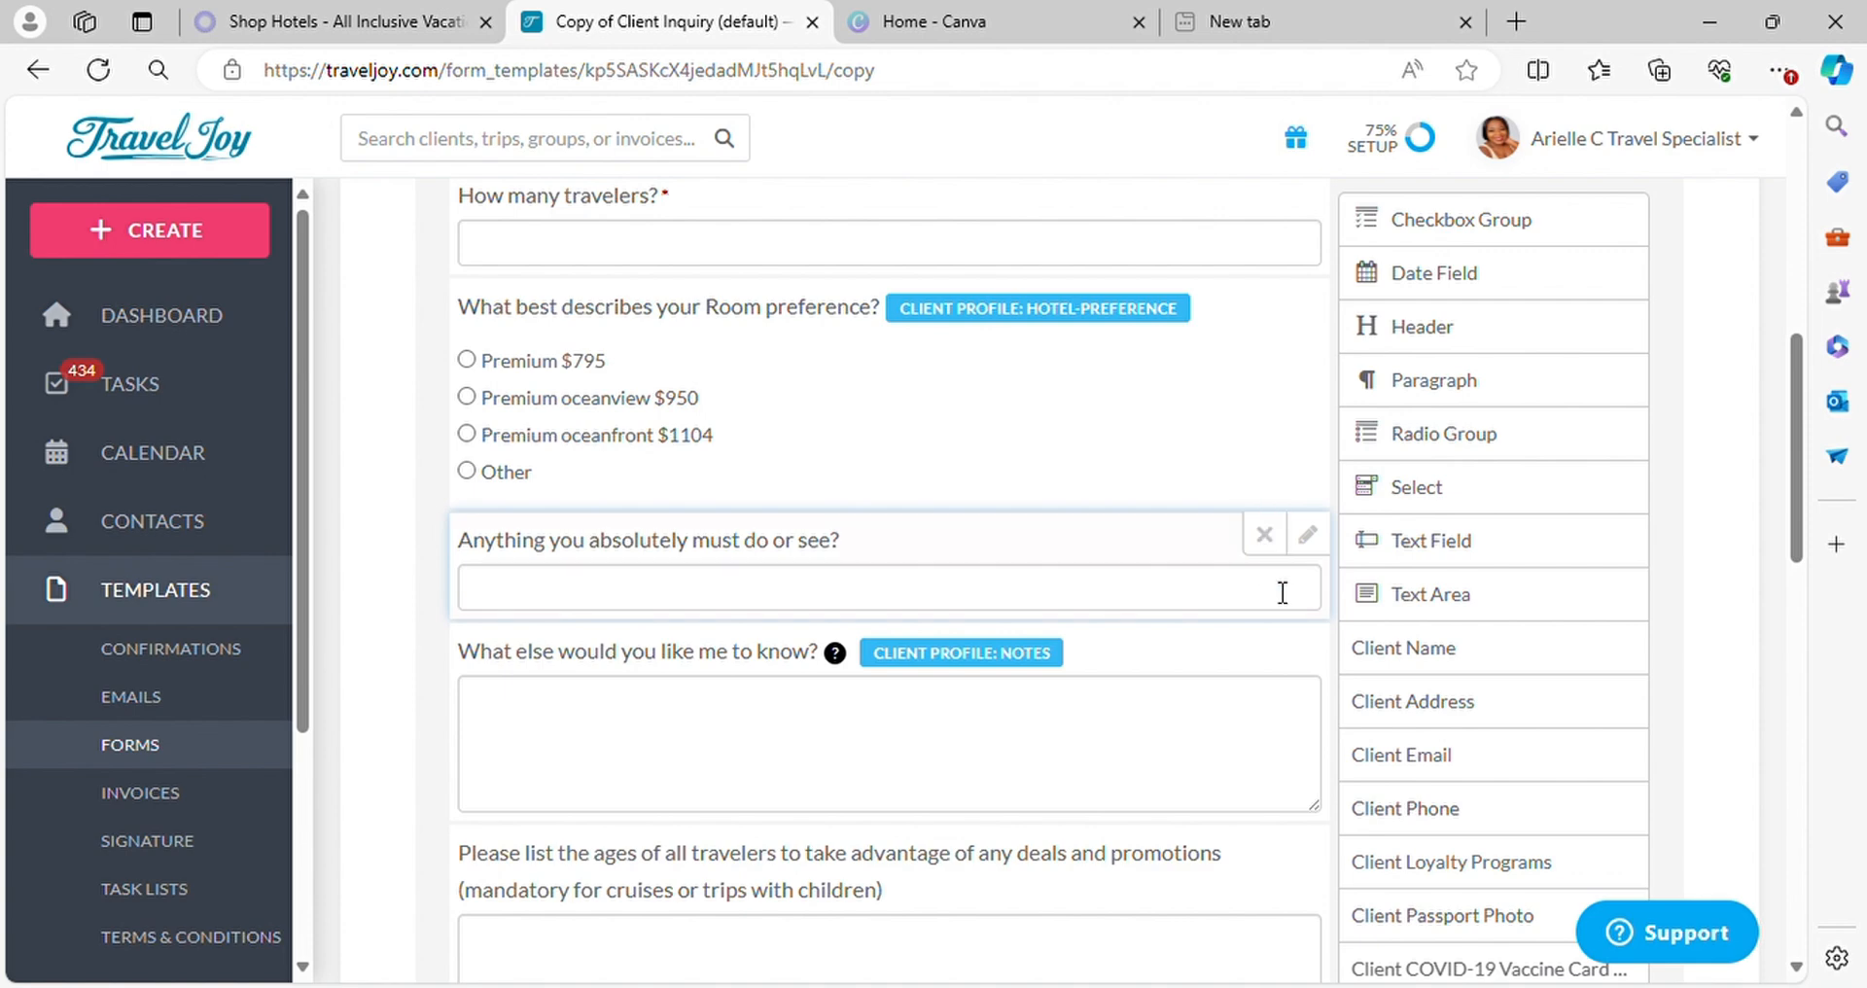
Delete the "Anything you absolutely must do or see?" question, the traveler ages question, and the placeholder Header
click(1264, 534)
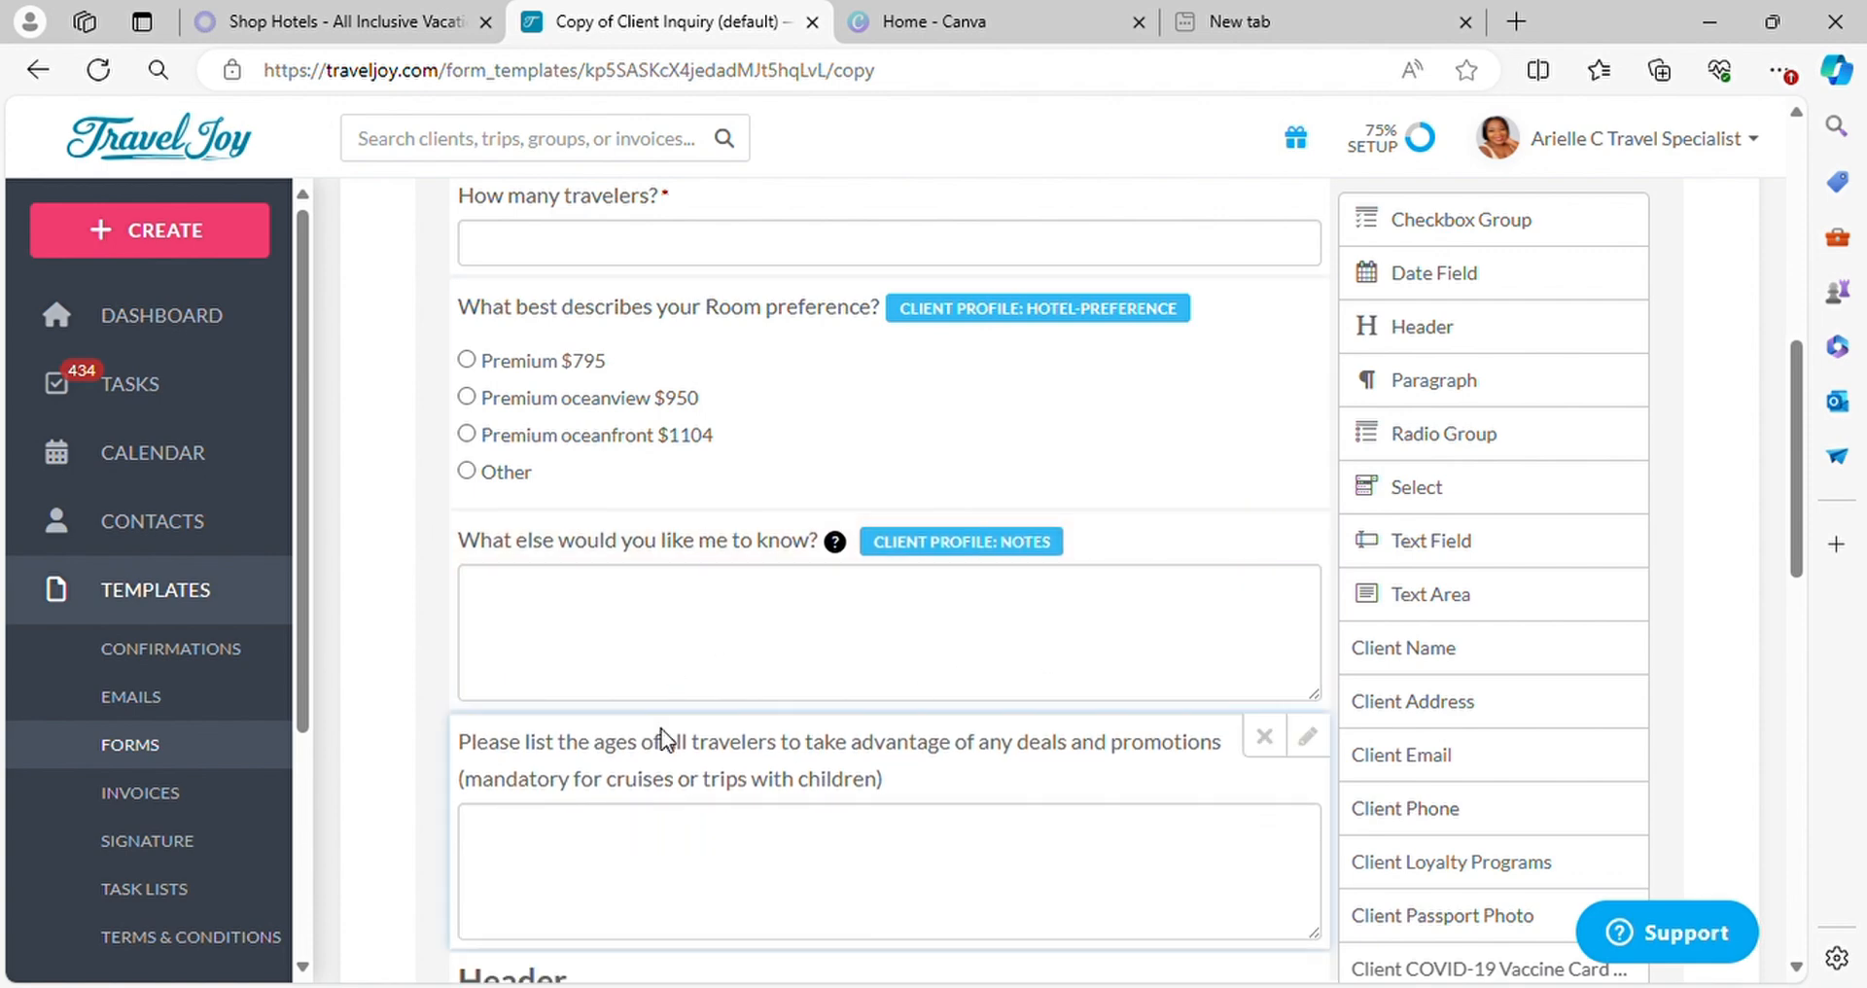
scroll(661, 739, down, 3)
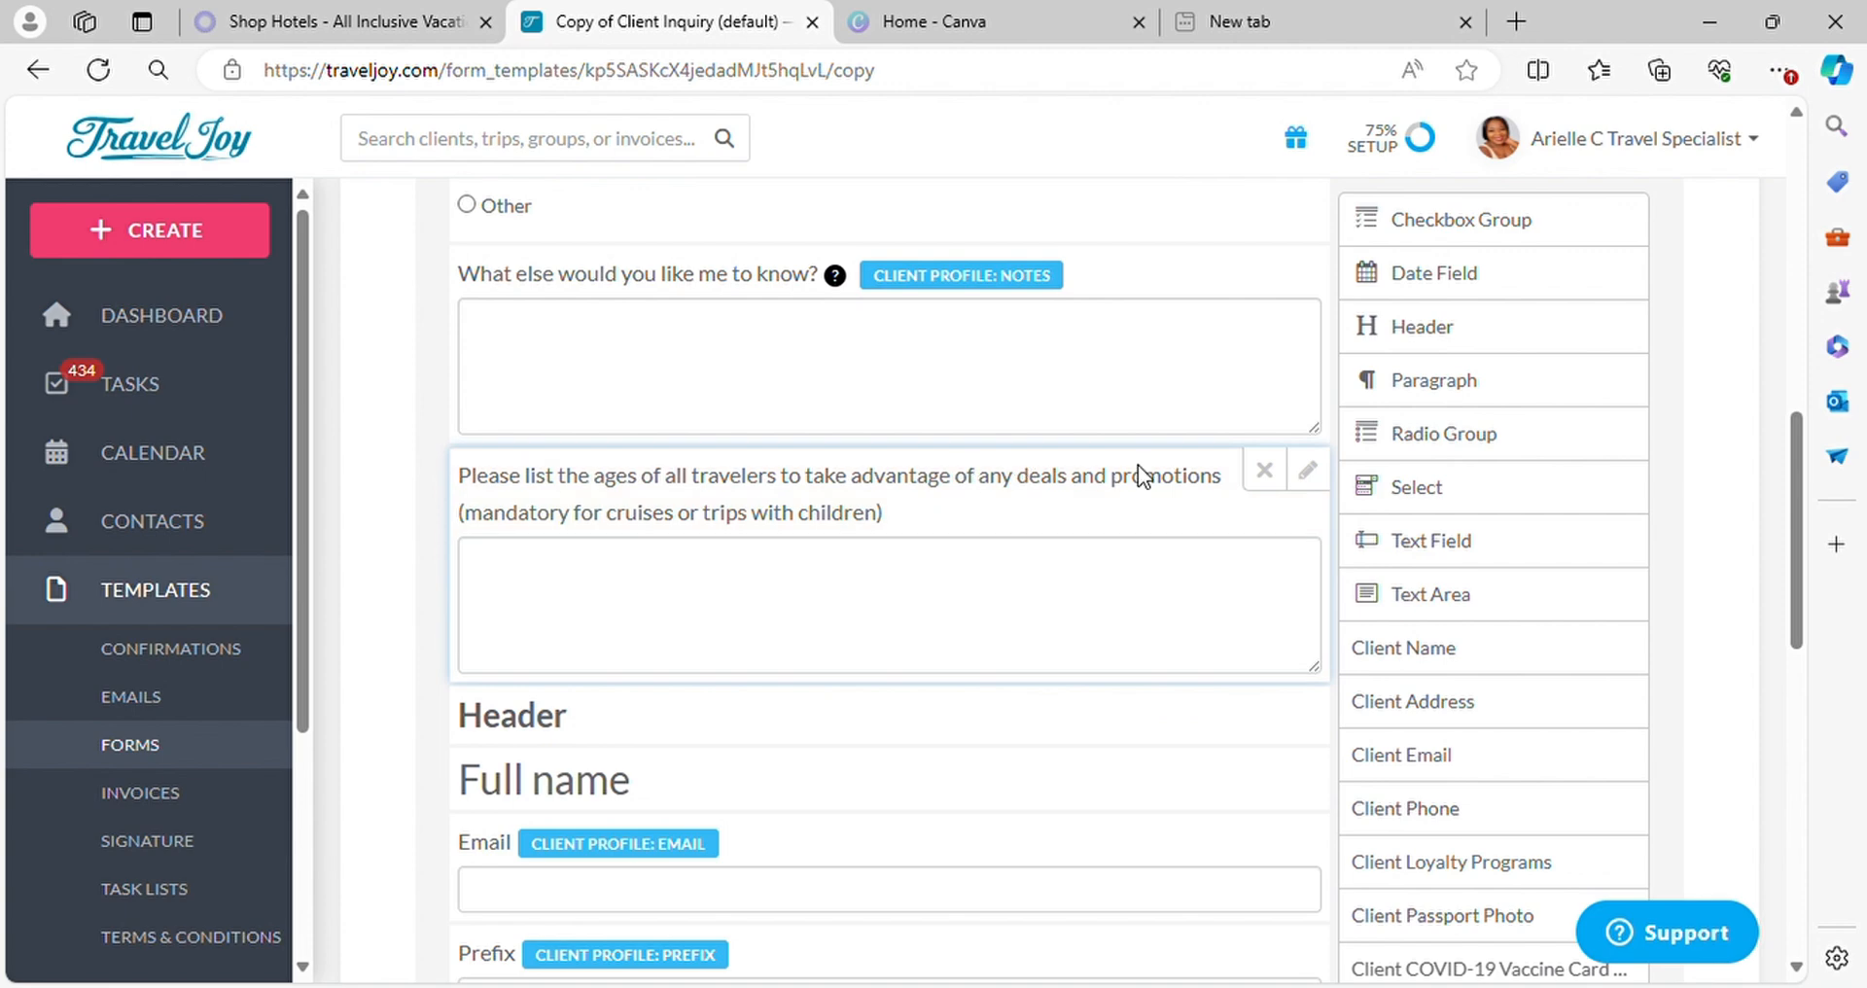
click(1263, 471)
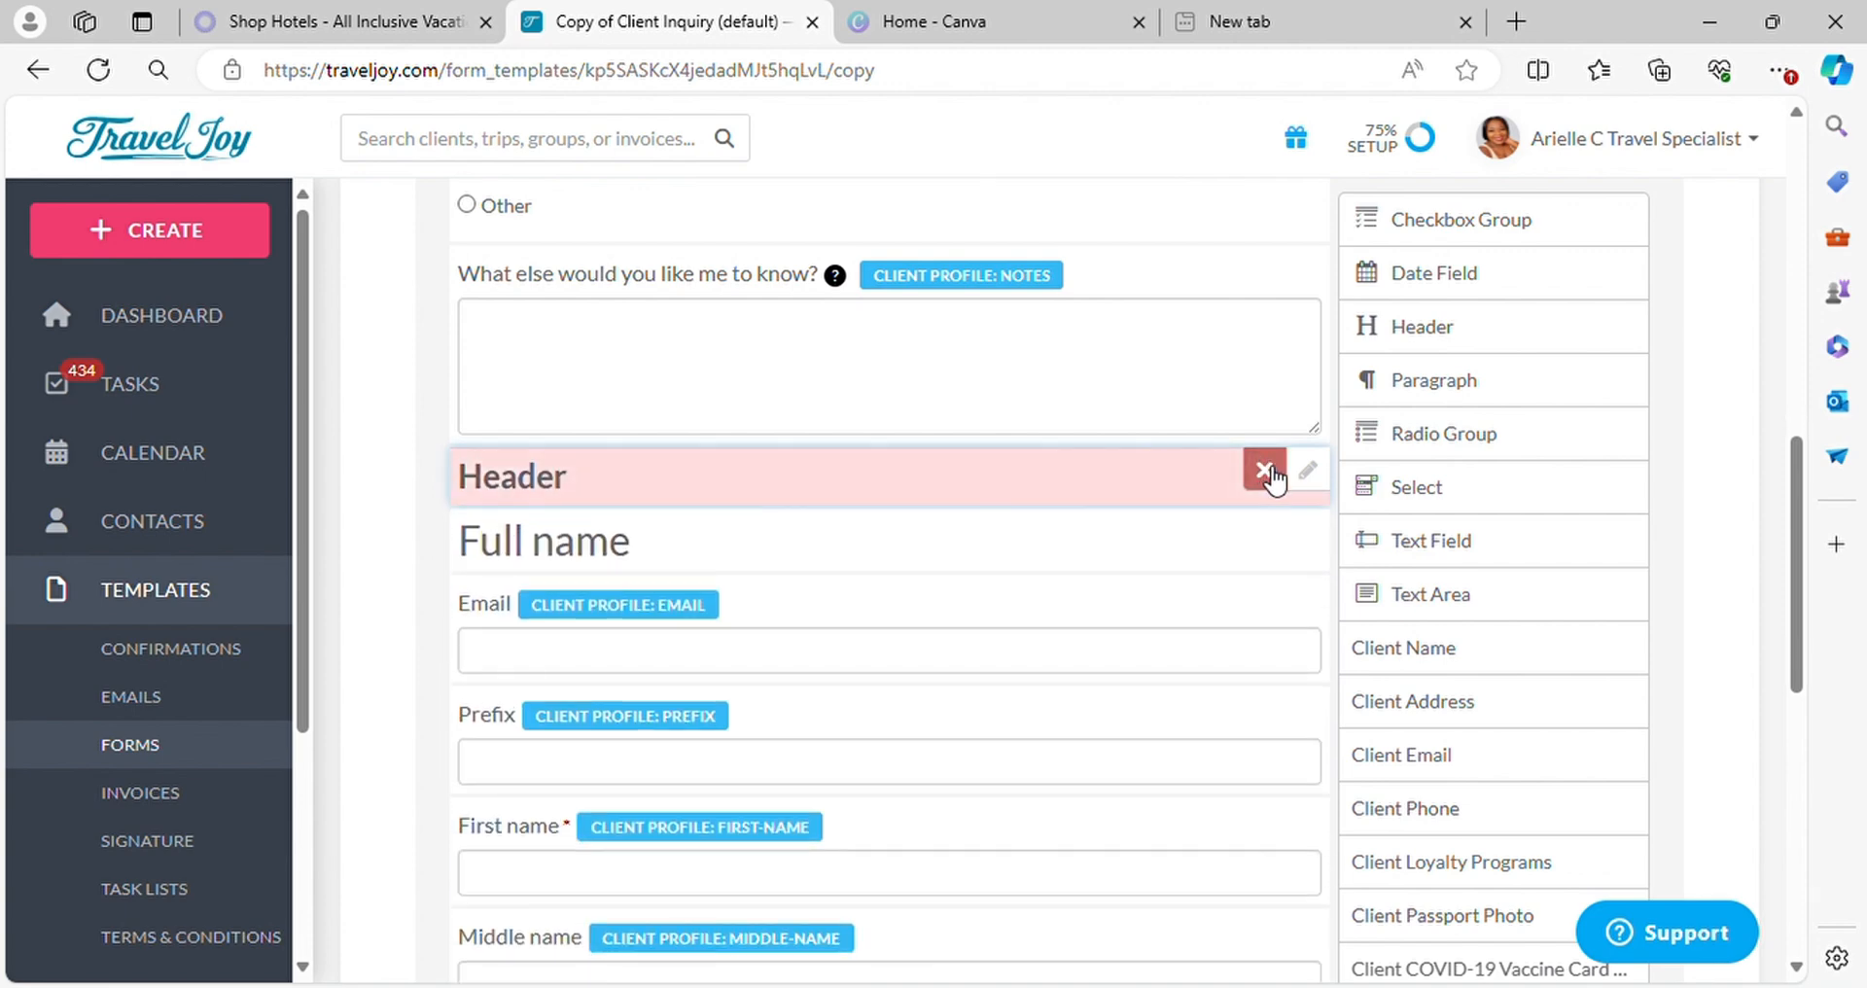
click(1265, 472)
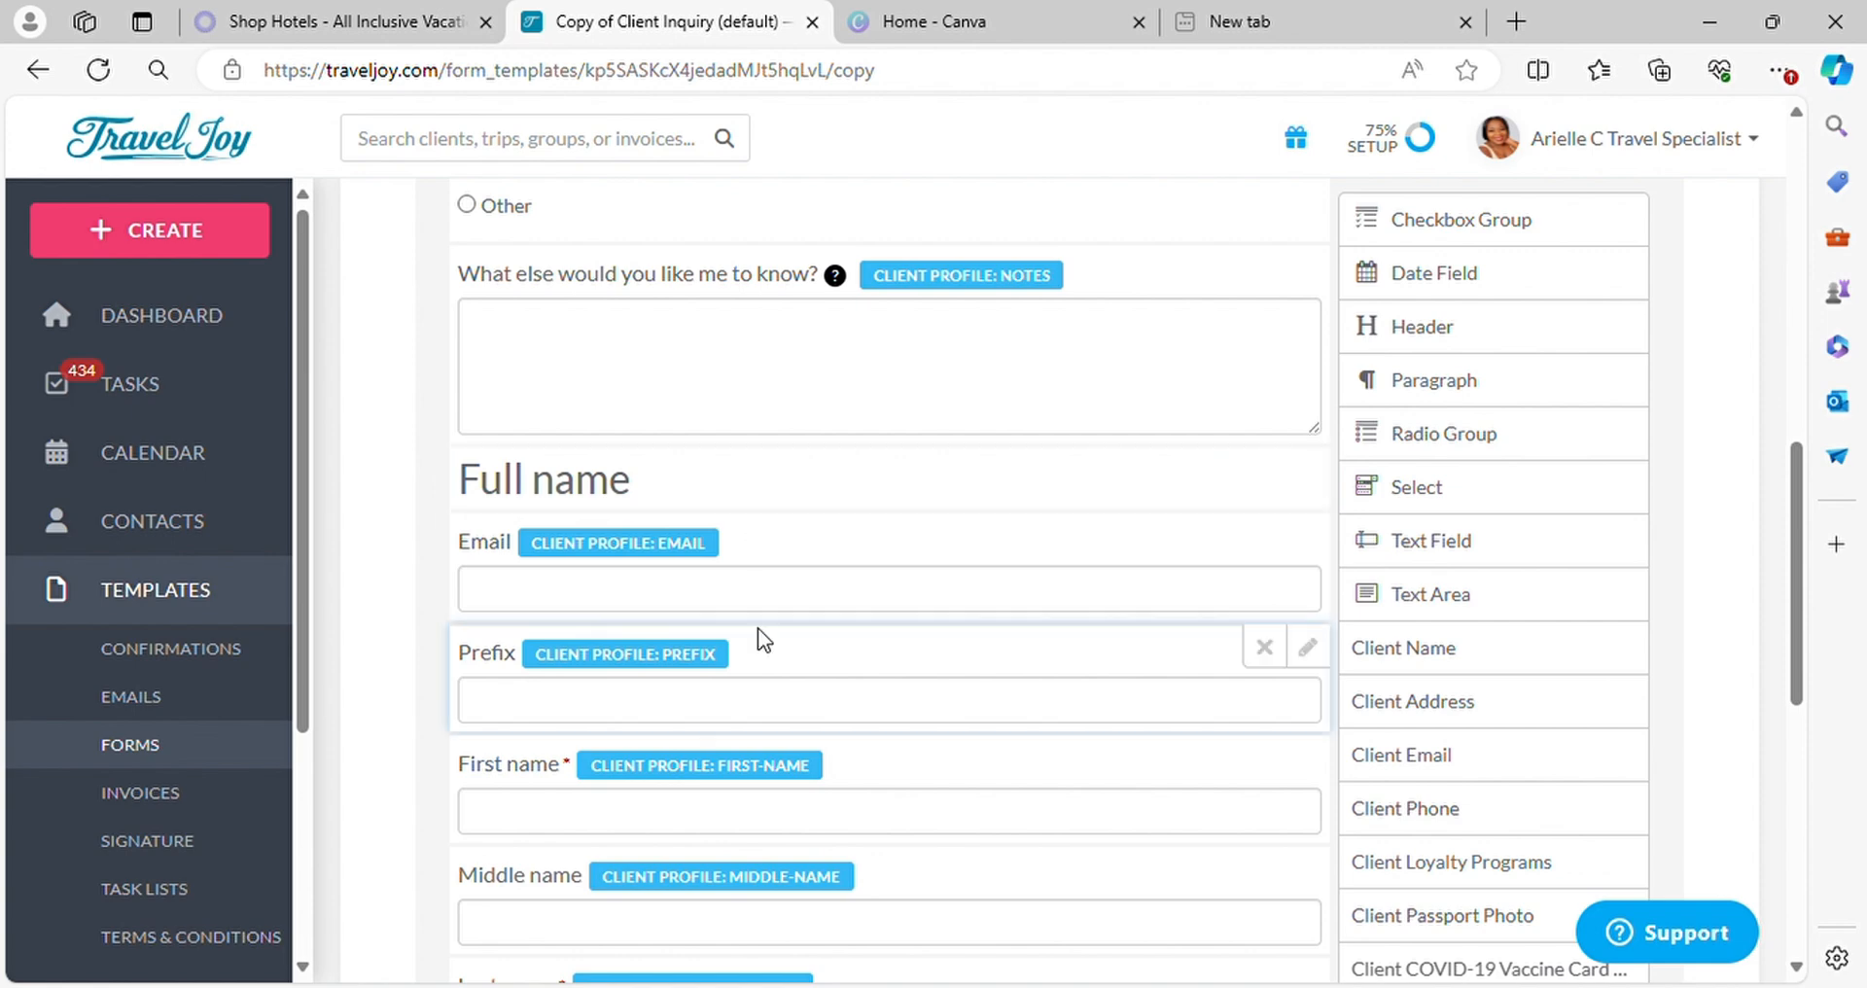
Delete the Middle name, Suffix, and Preferred name fields from the Full name section
scroll(757, 627, down, 3)
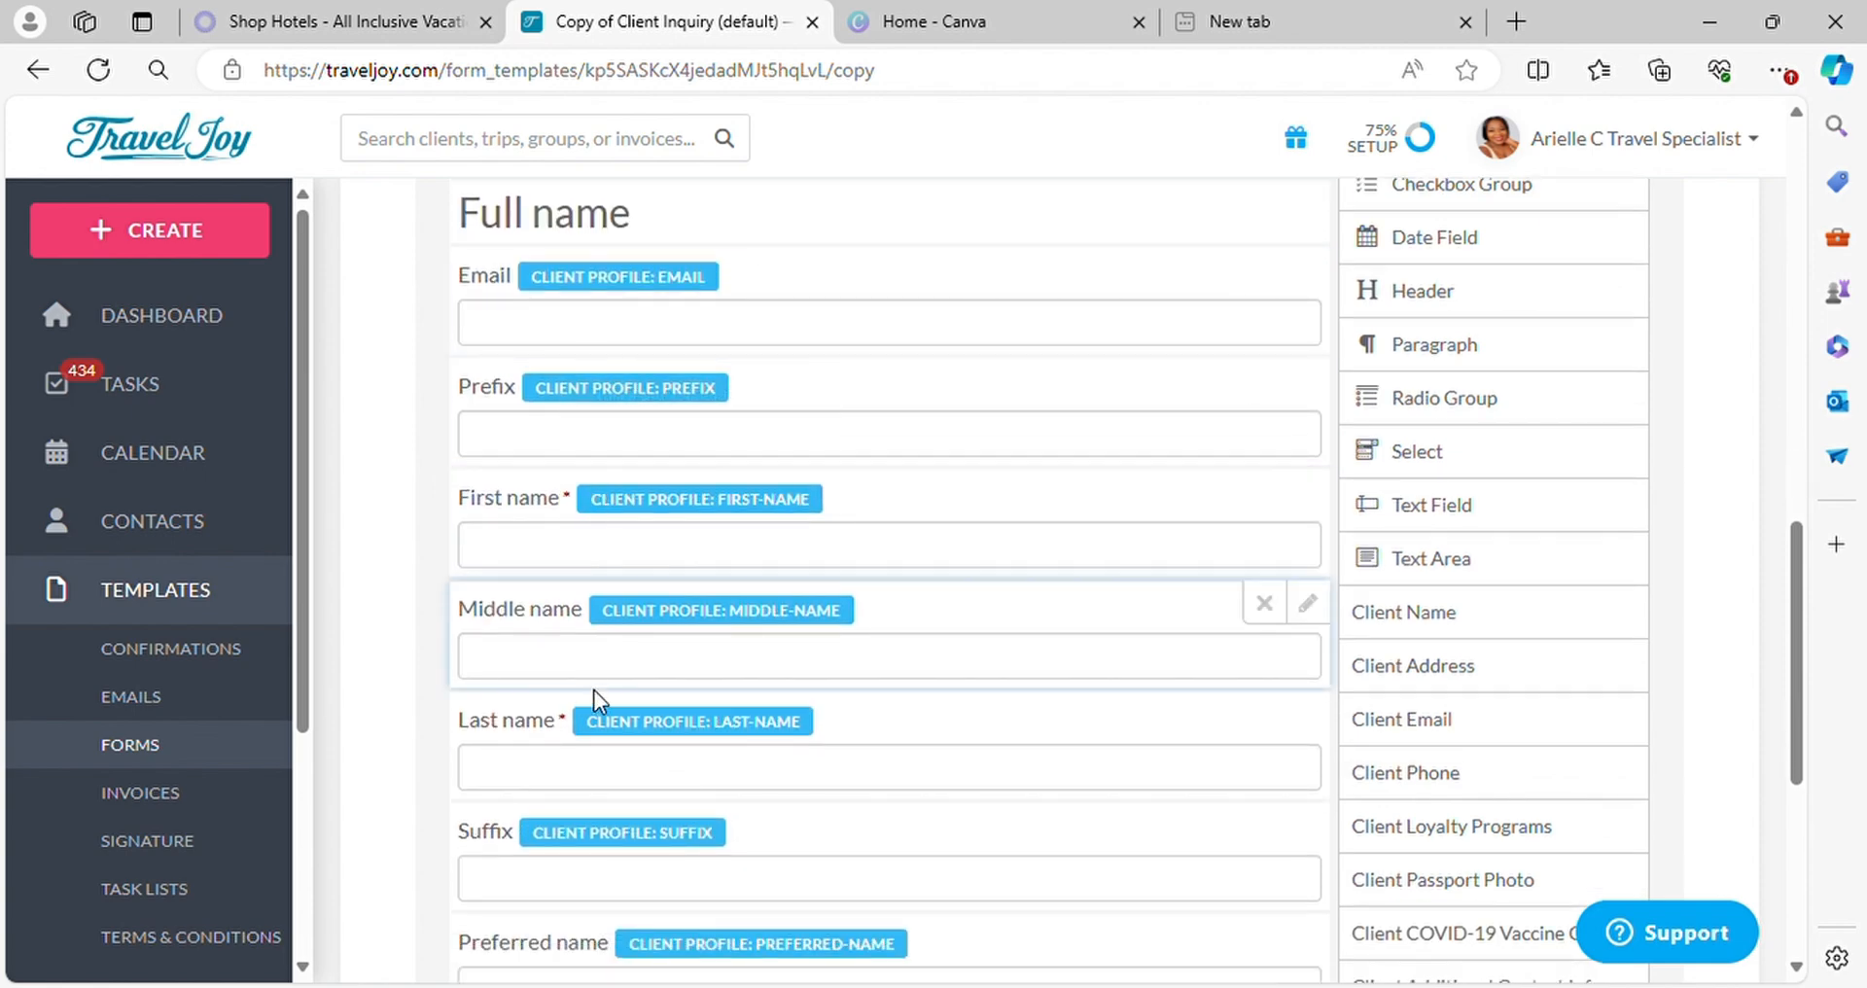
click(1265, 609)
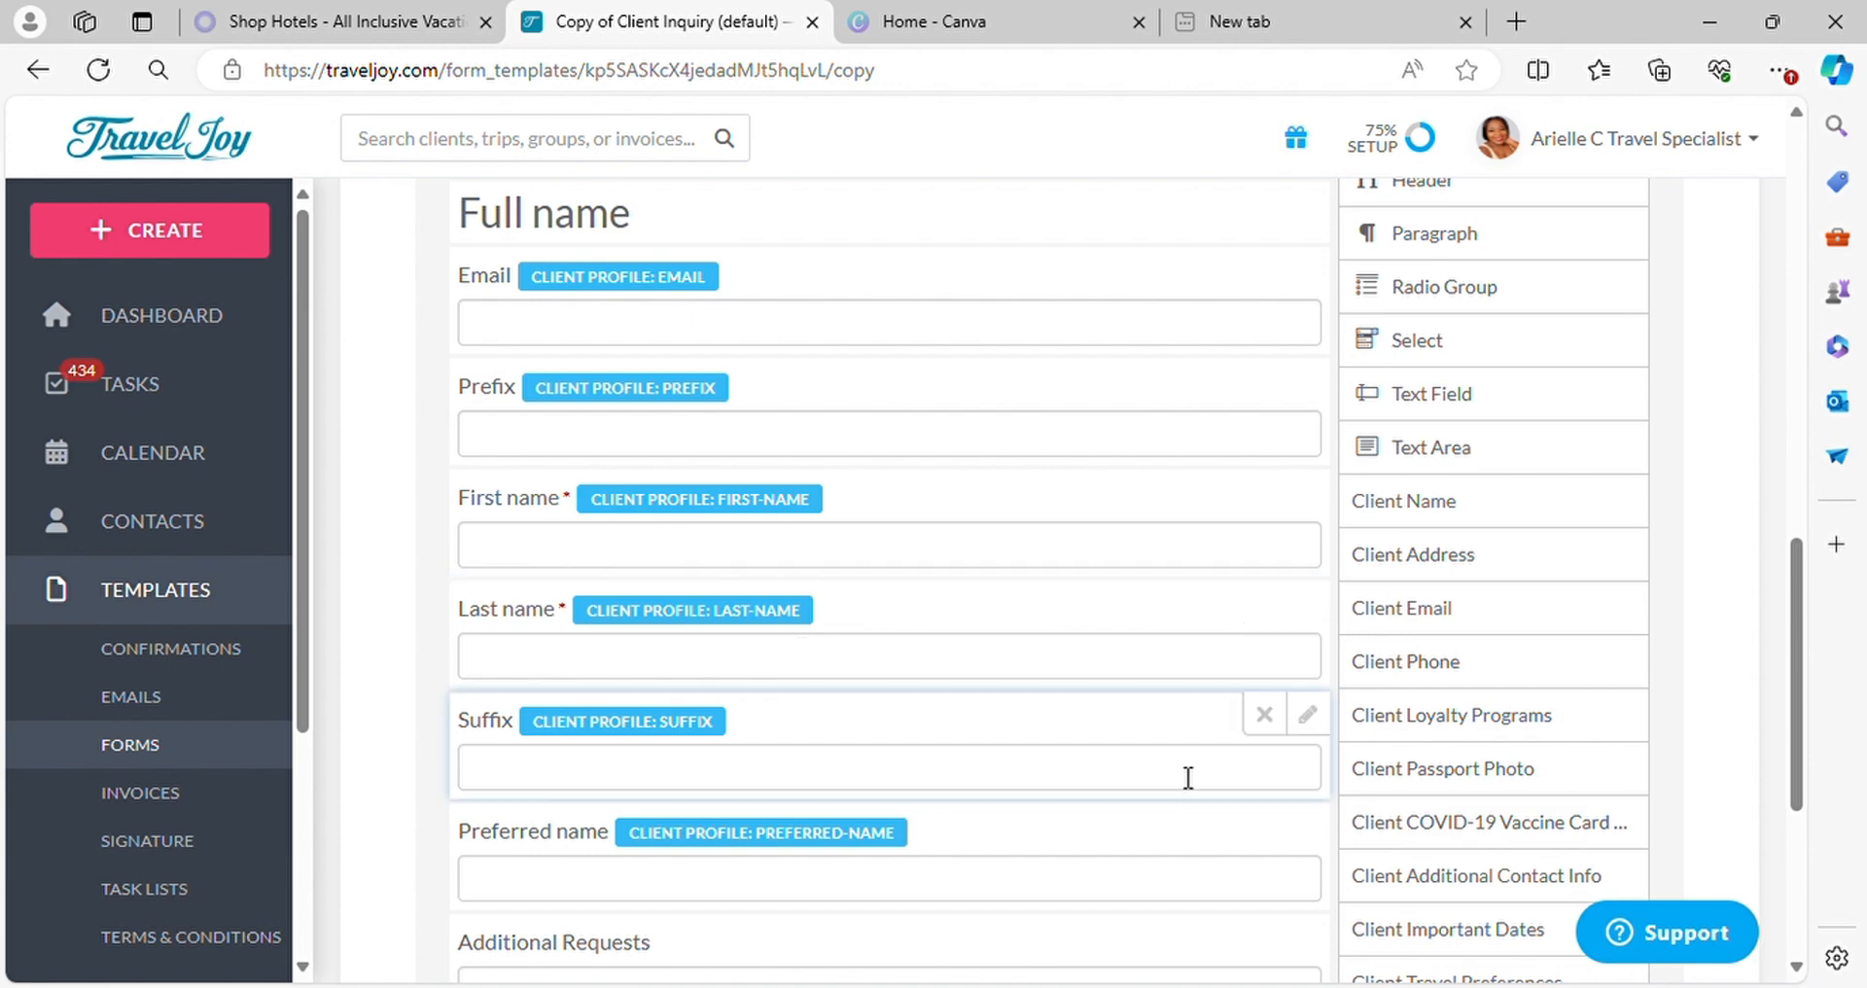
click(1264, 713)
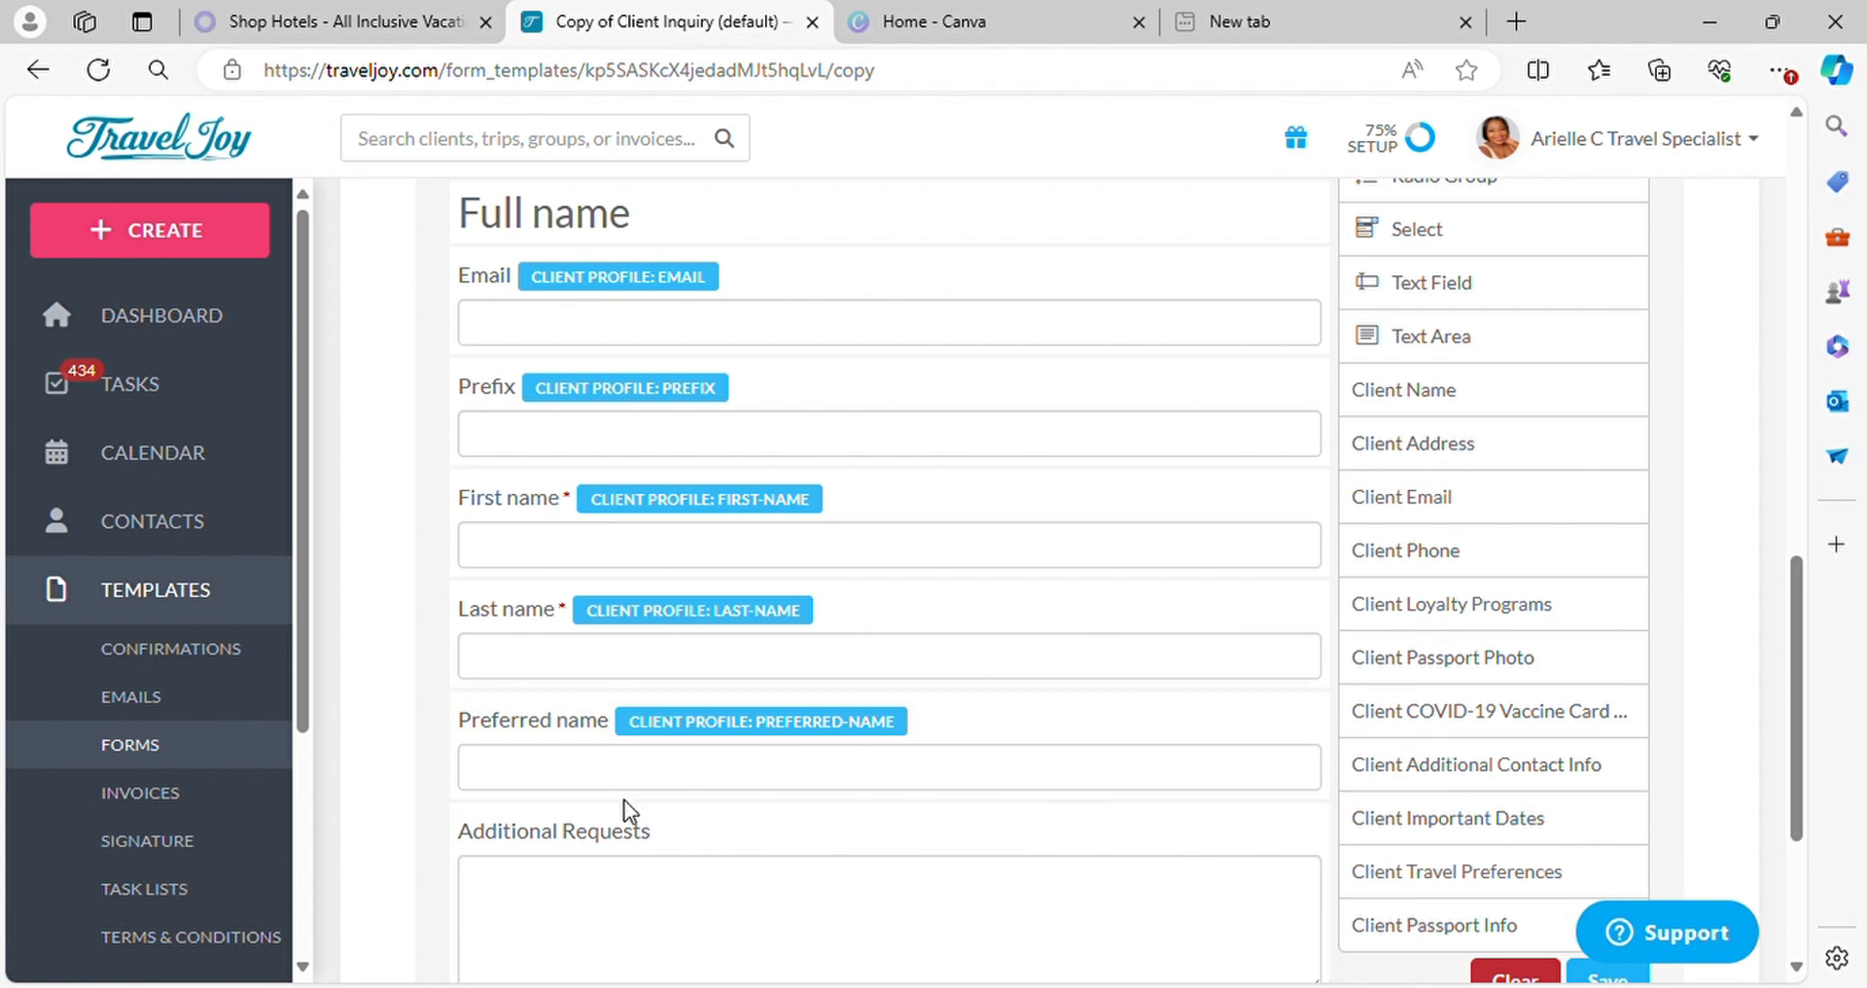
click(1264, 714)
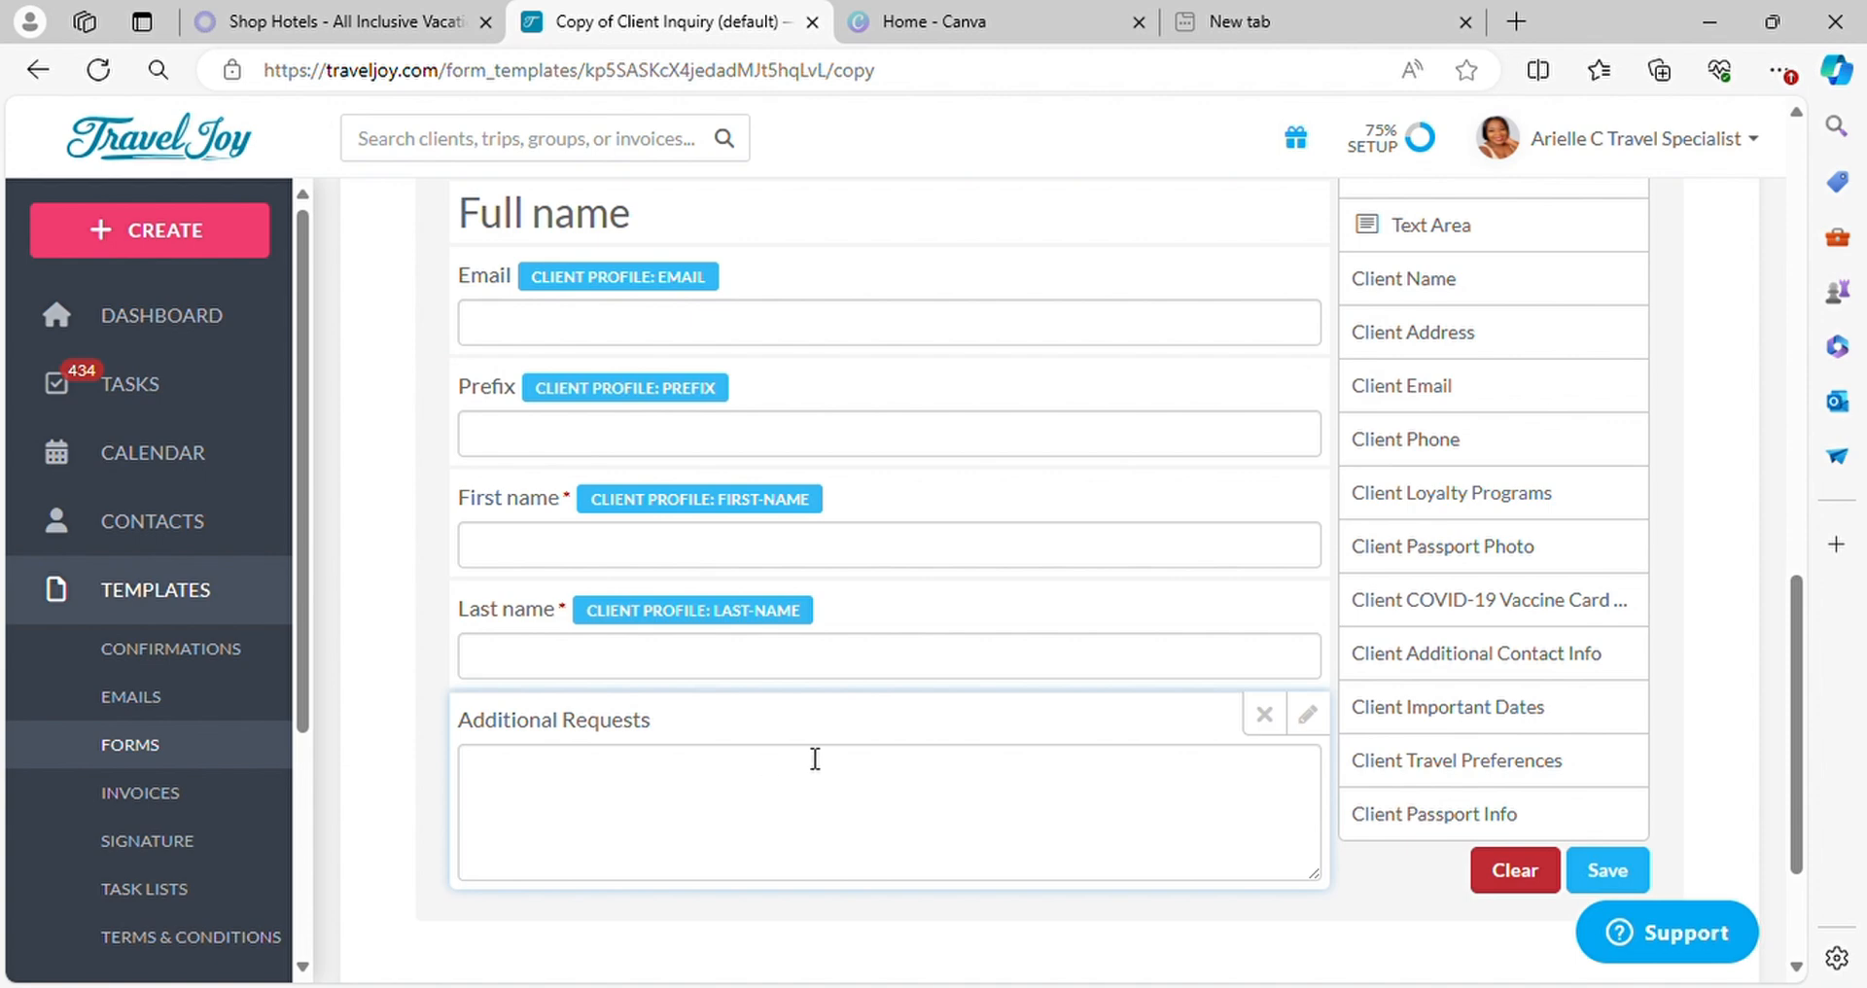
Make the room preference question required
scroll(1113, 762, up, 4)
scroll(1070, 531, up, 5)
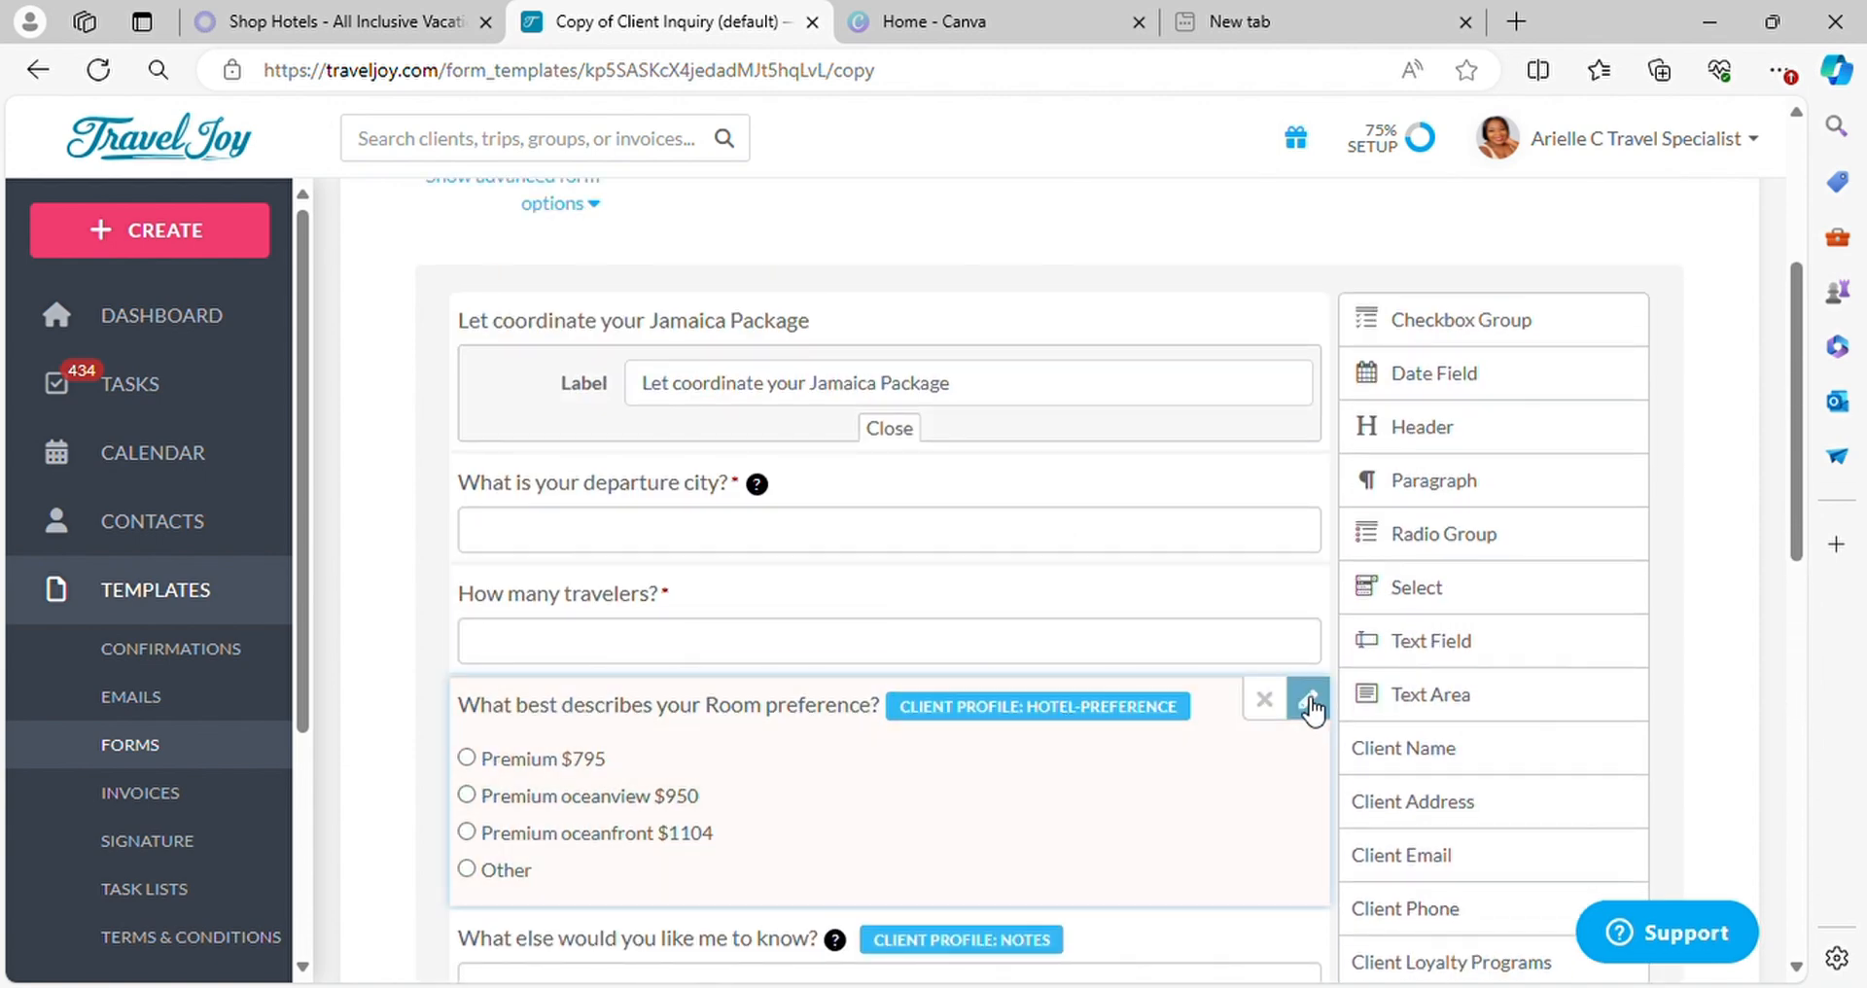
click(1309, 705)
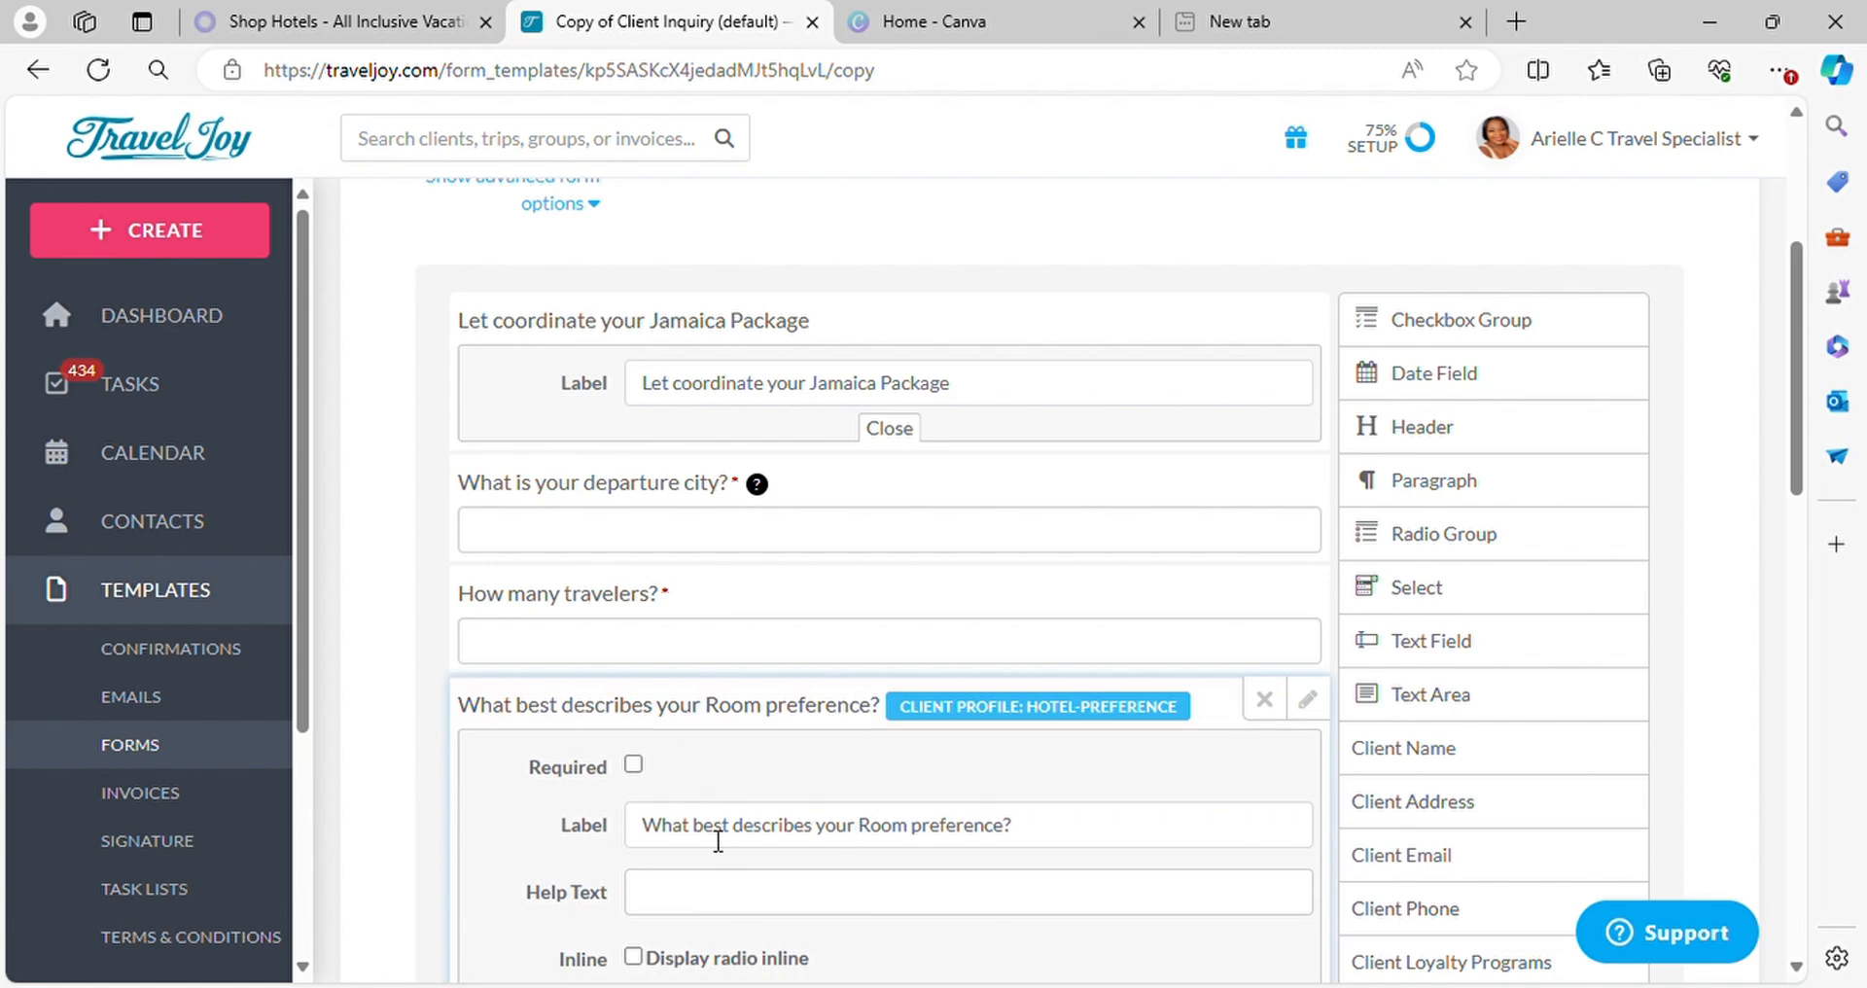
click(634, 764)
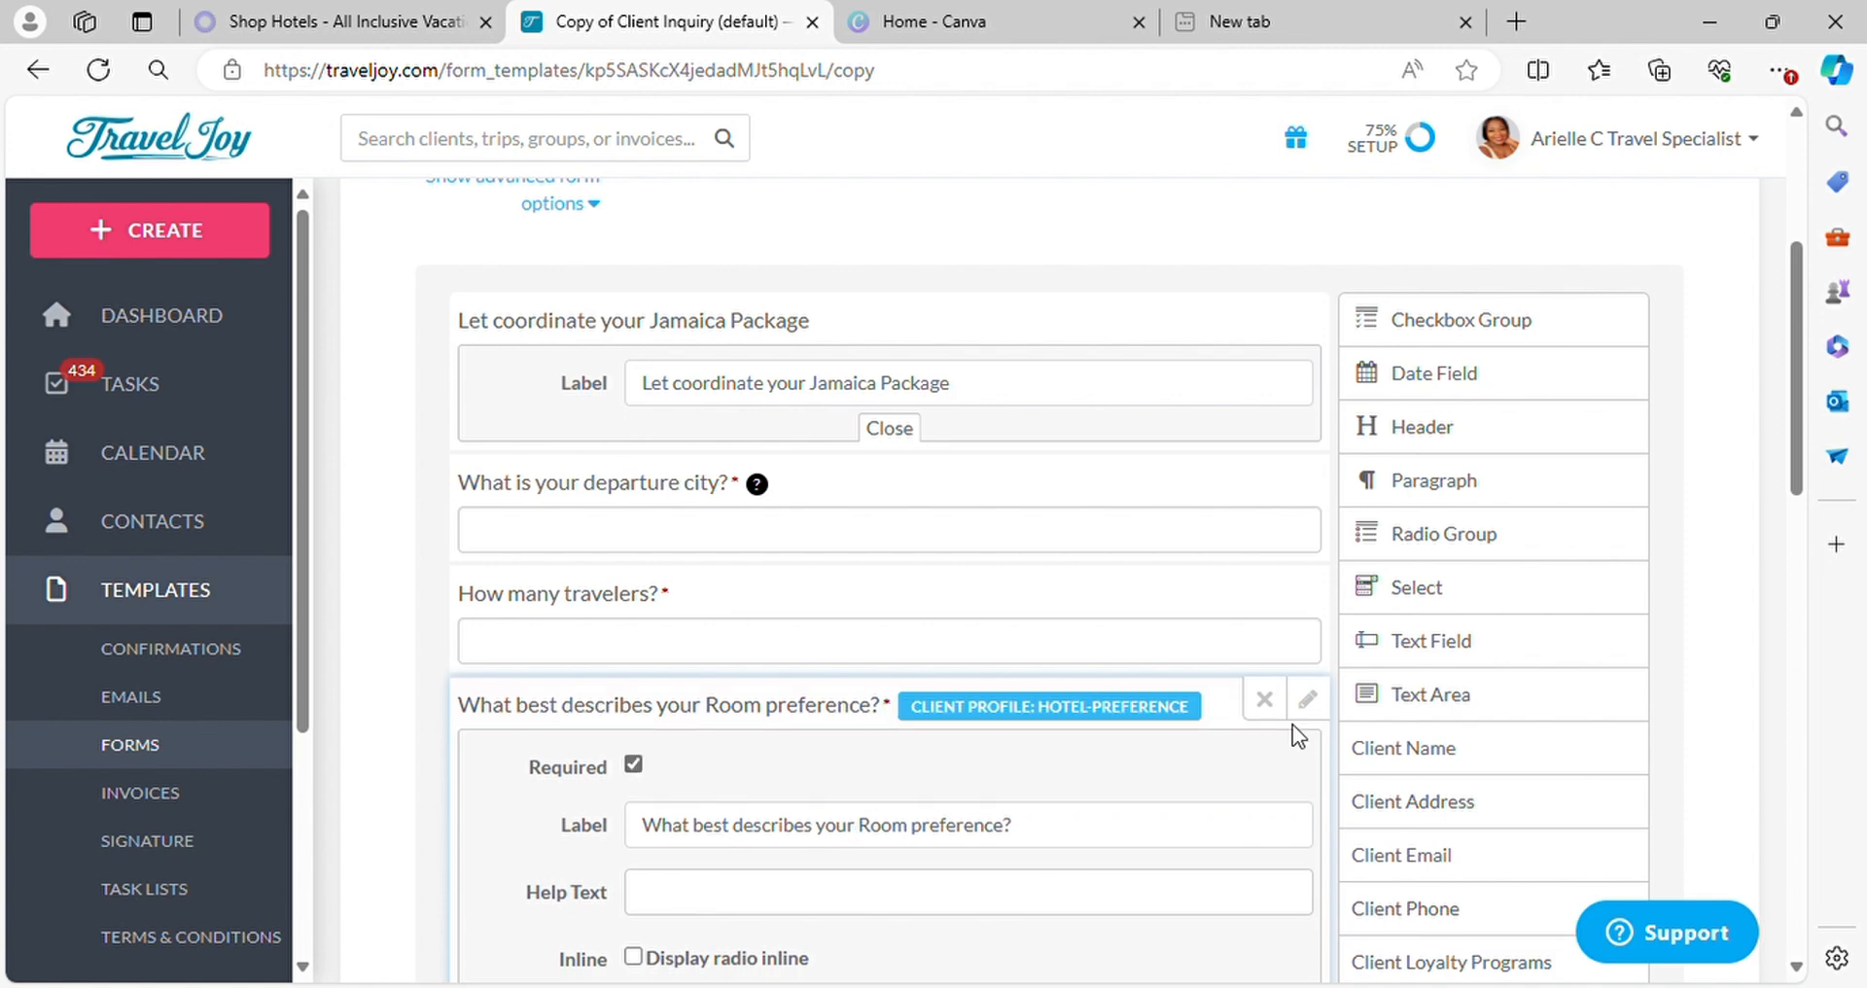
click(1309, 702)
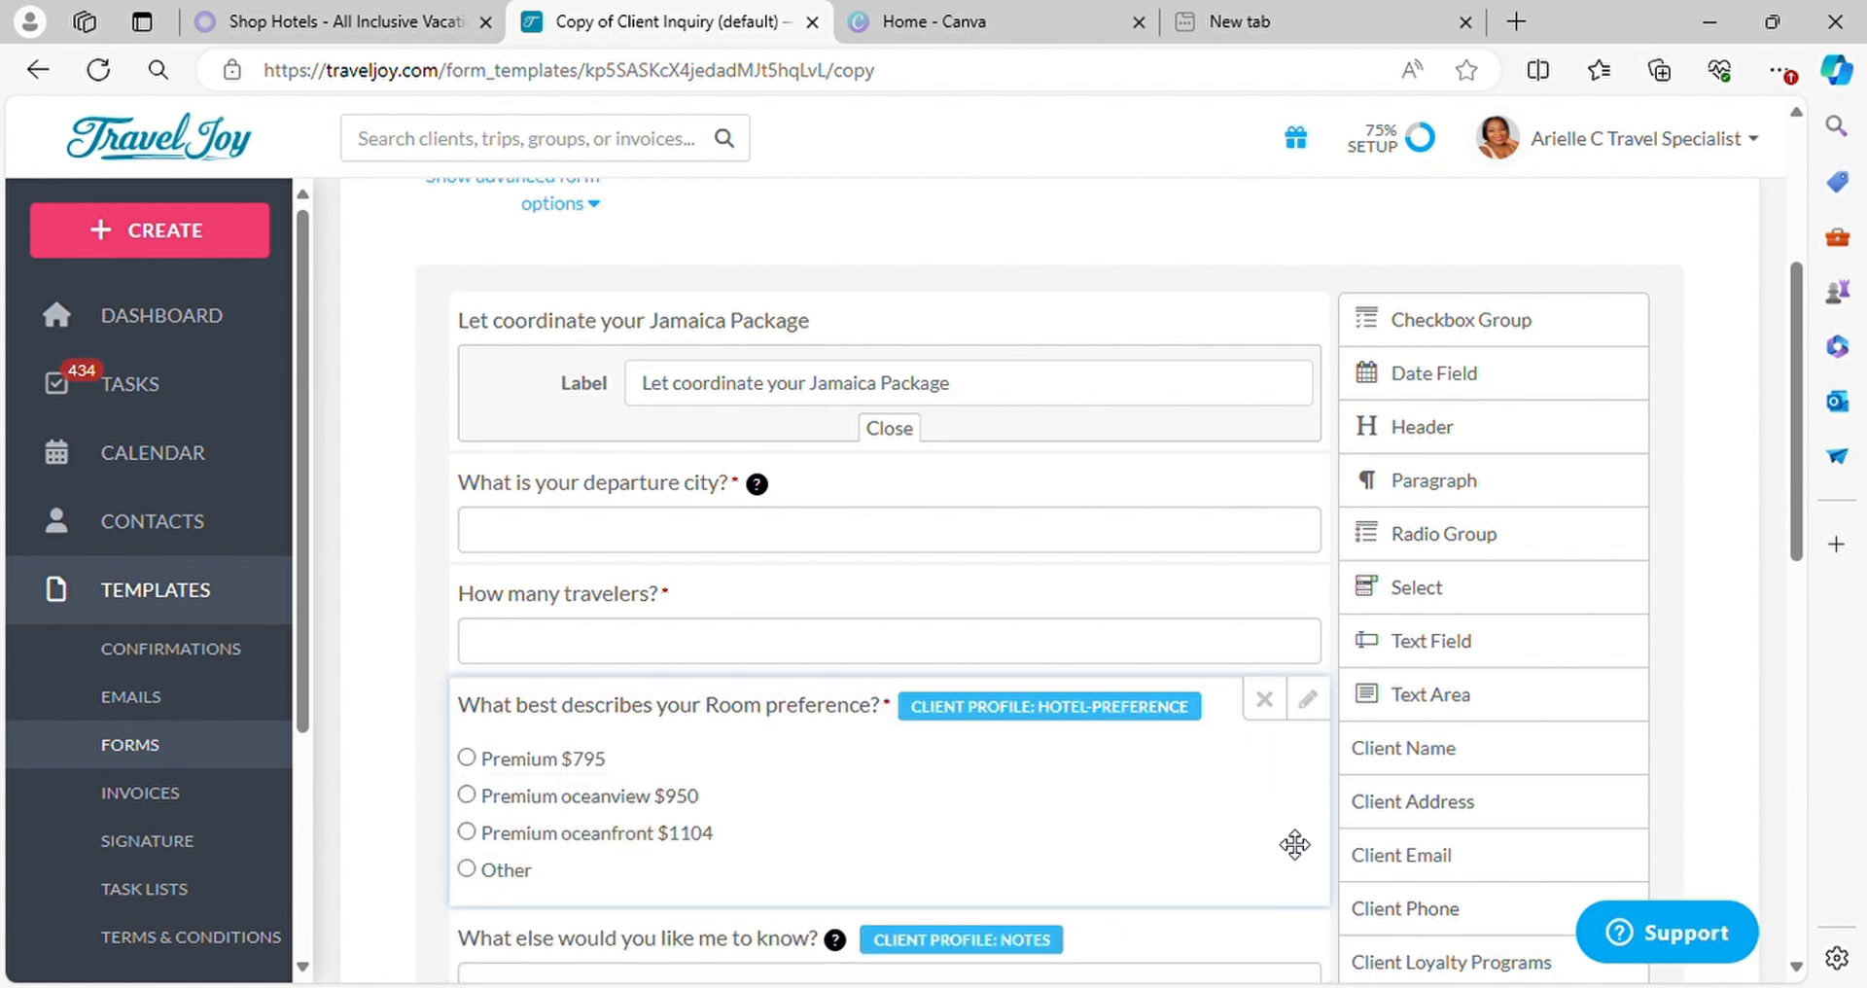
scroll(1128, 725, down, 4)
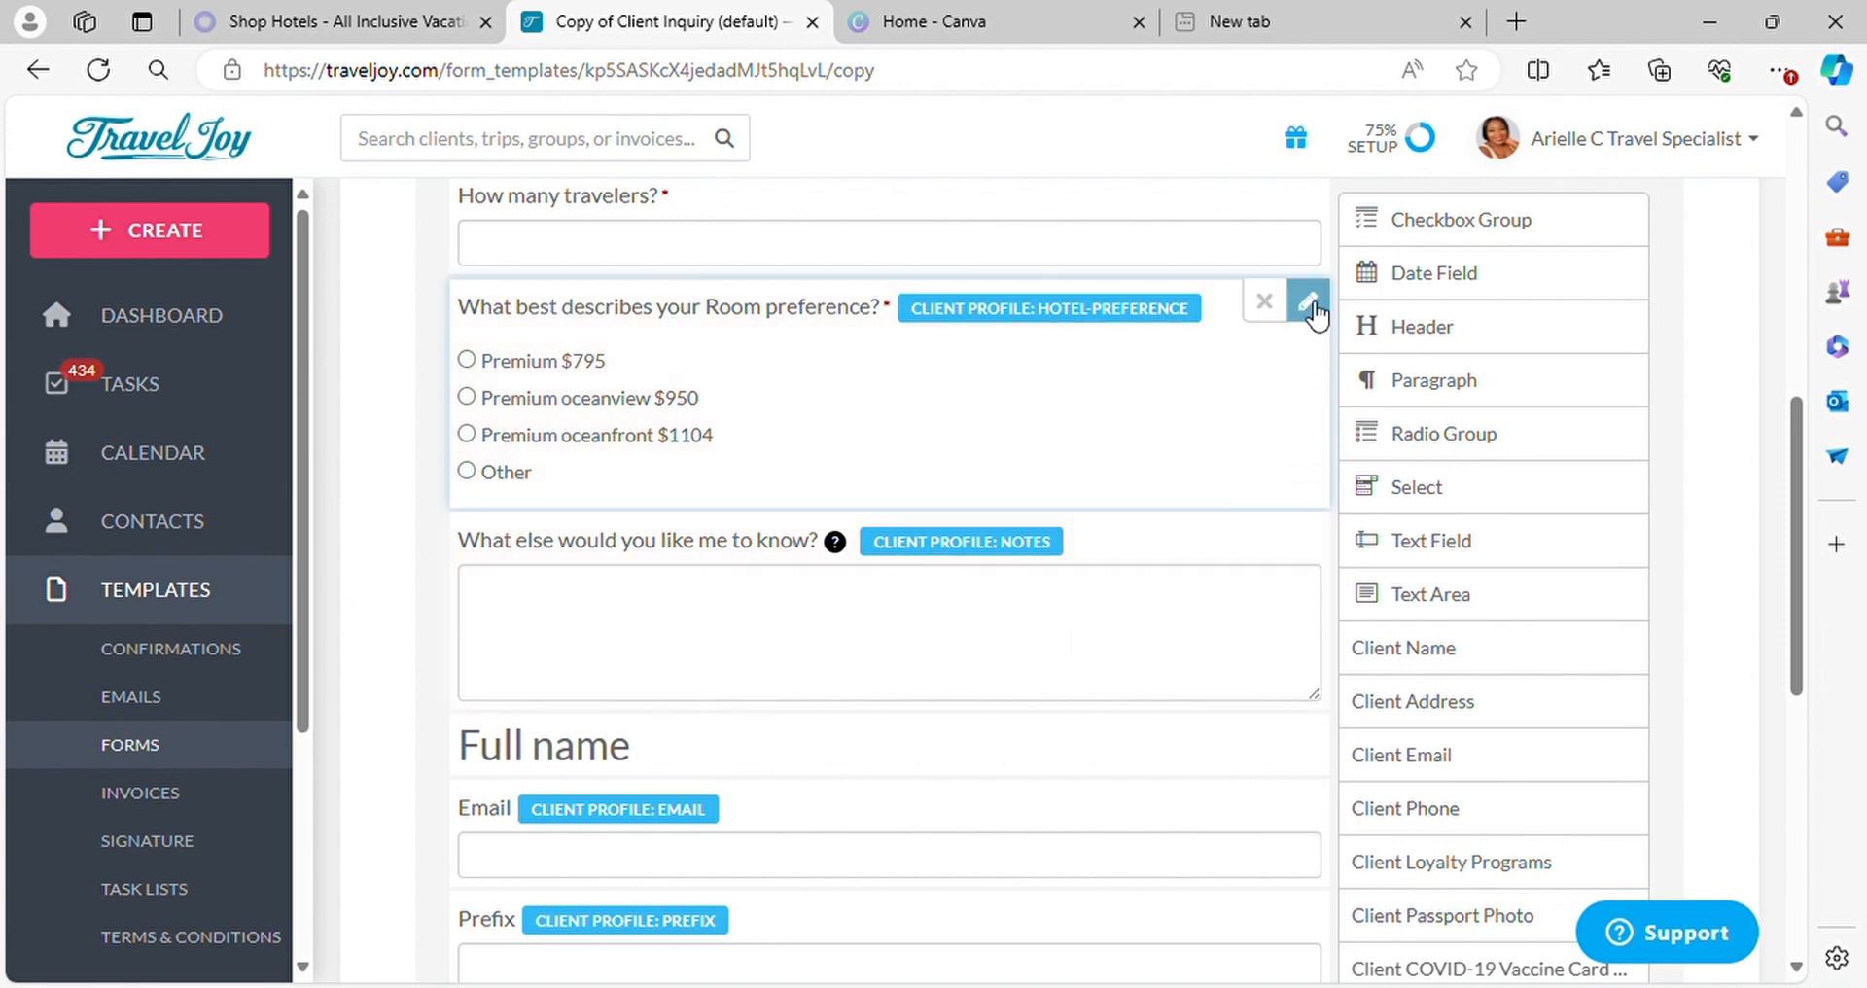
click(1309, 303)
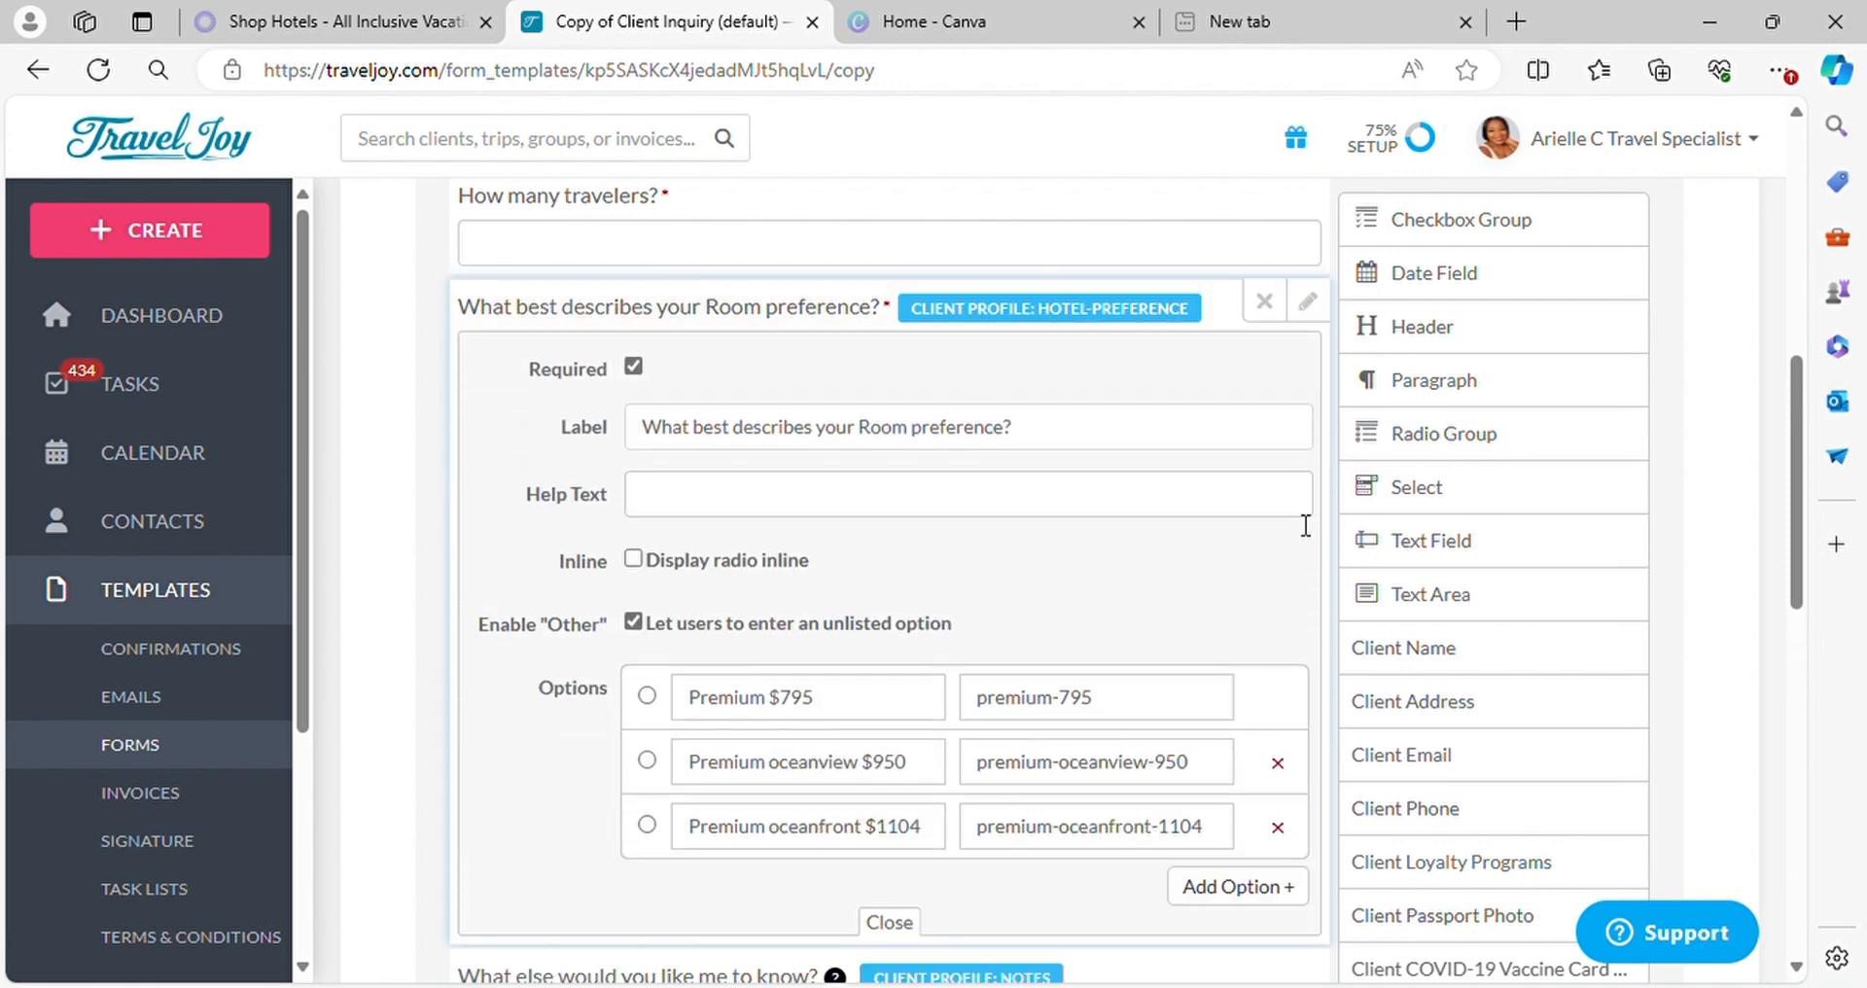
scroll(1217, 459, down, 6)
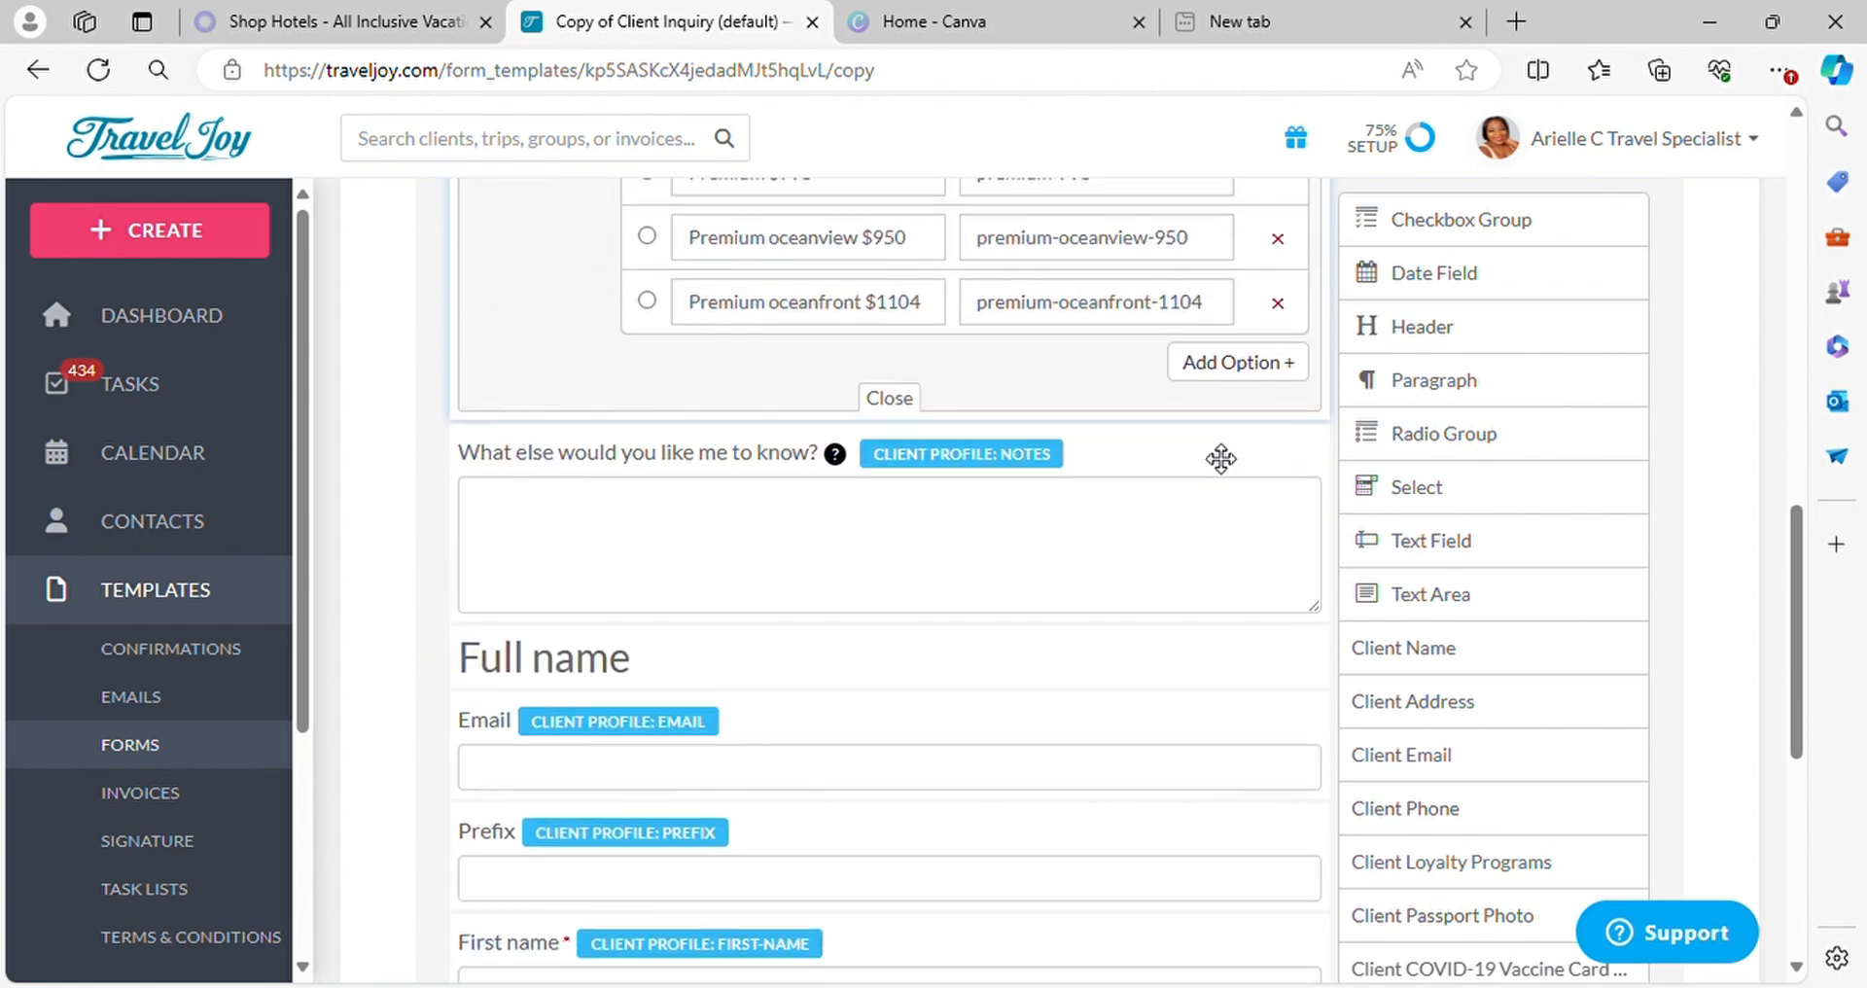
scroll(1302, 399, up, 7)
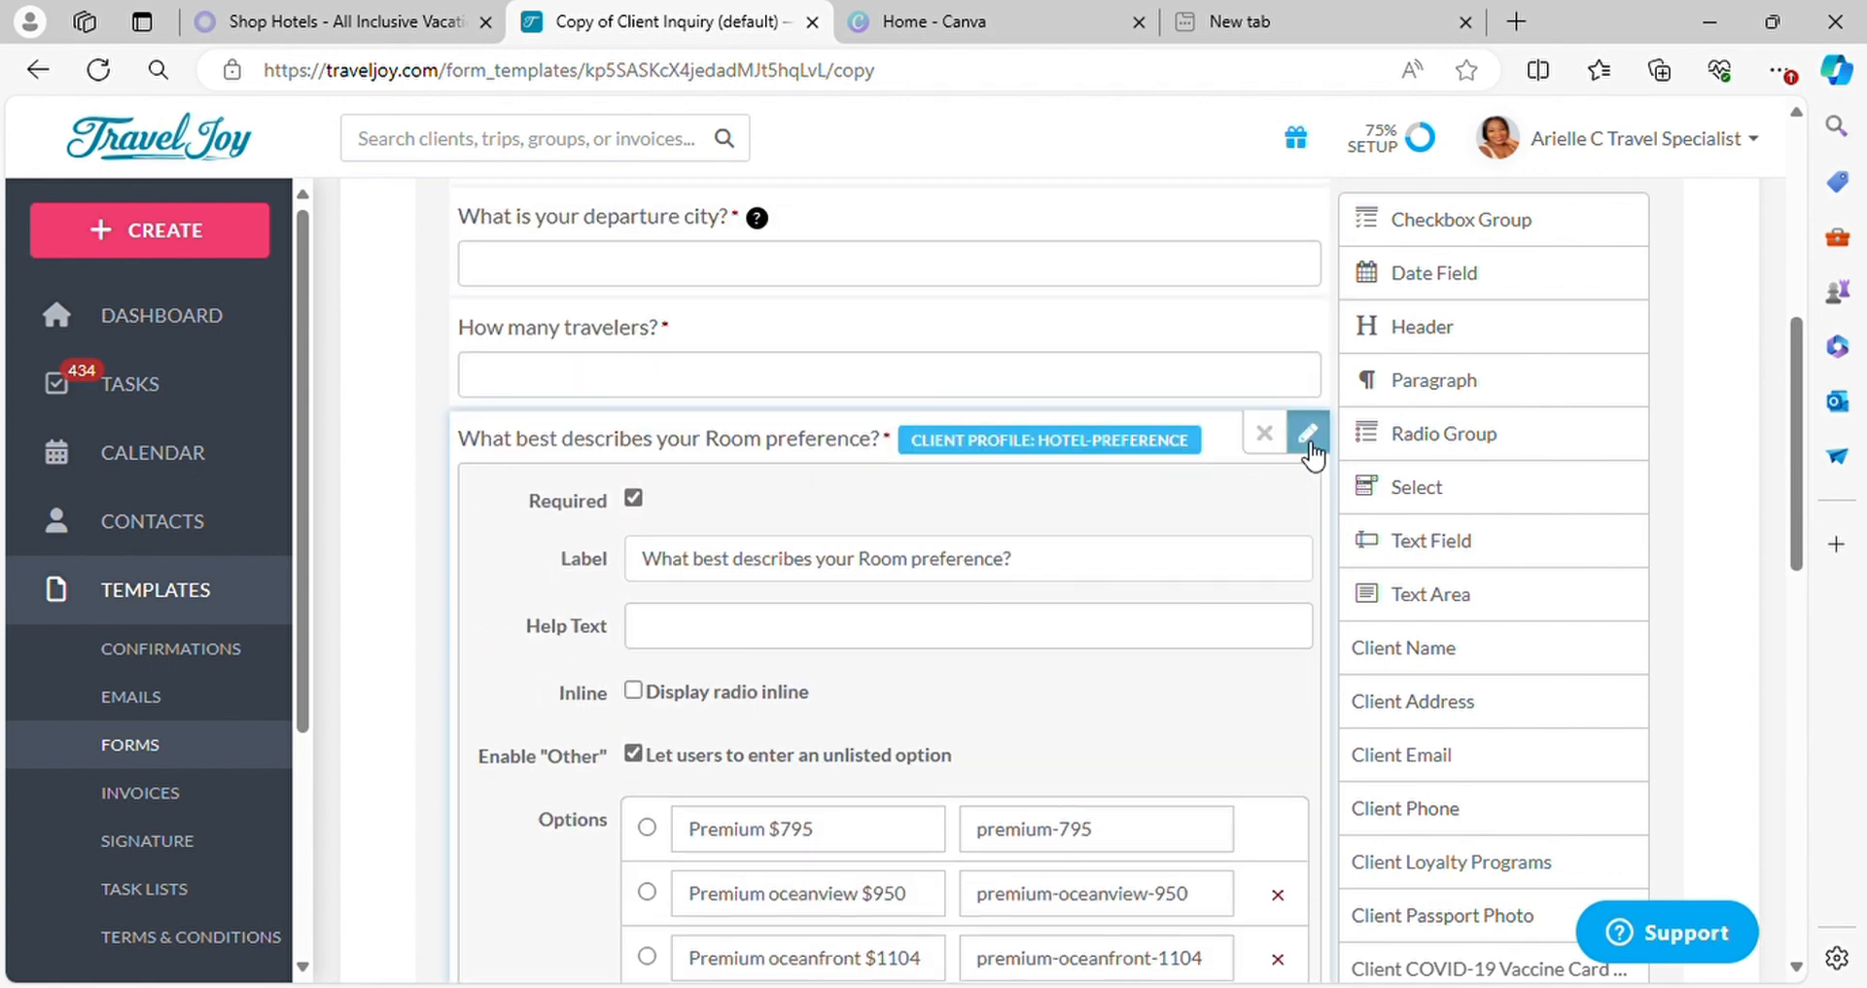
click(1308, 431)
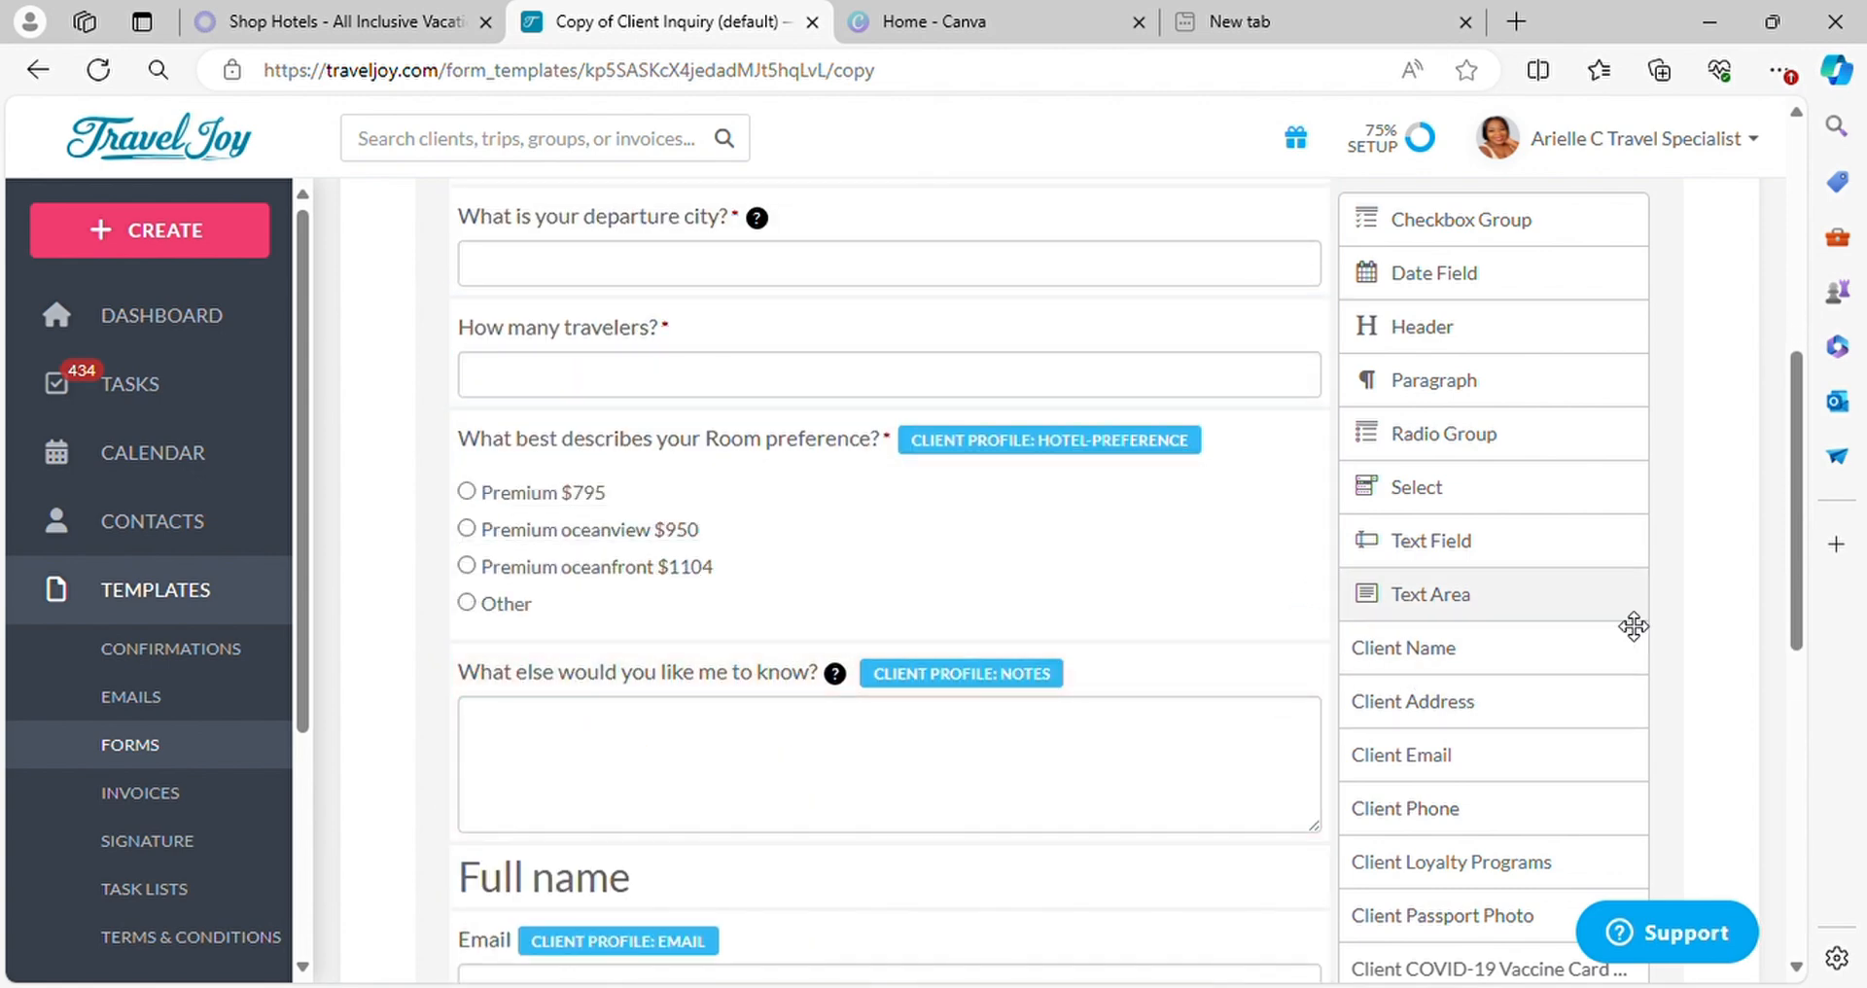
Add a required radio group labelled "Insurance" directly below the room preference question
mouse_move(1517, 434)
mouse_down()
mouse_move(1439, 525)
mouse_move(1105, 696)
mouse_move(1065, 689)
mouse_up()
click(1264, 666)
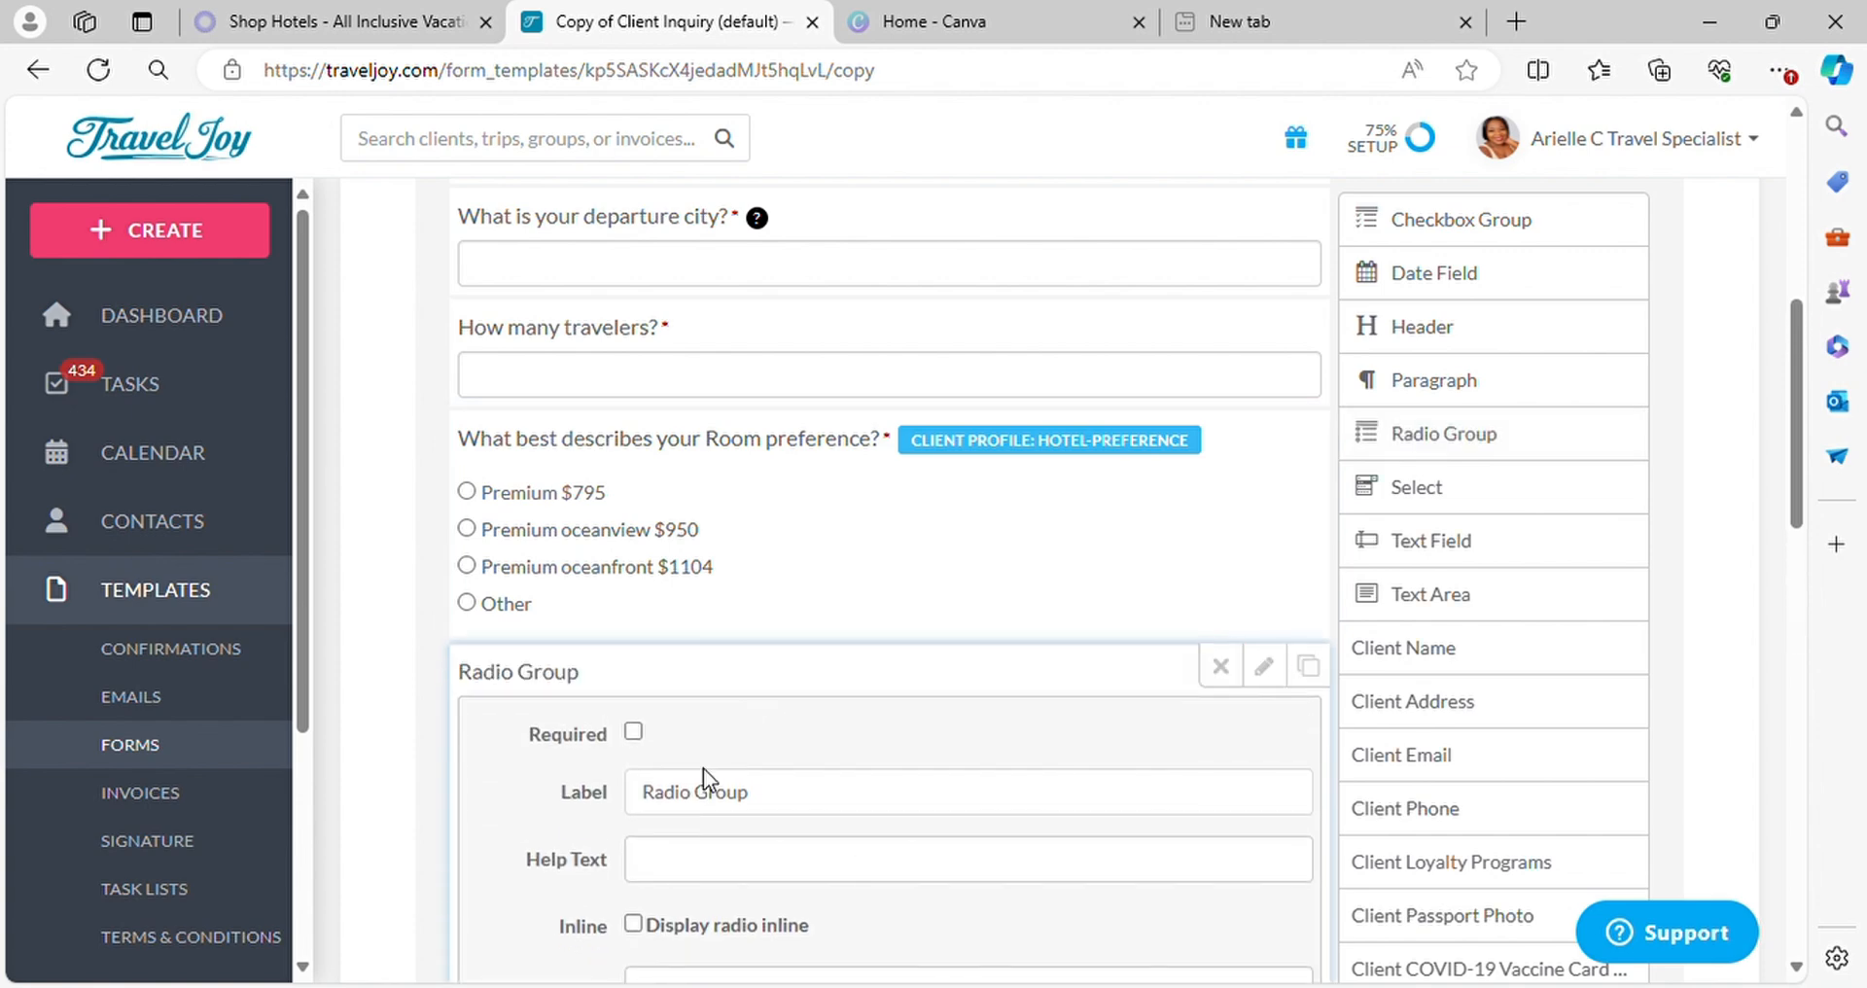
click(802, 793)
key(BackSpace)
key(BackSpace)
key(BackSpace)
key(BackSpace)
key(BackSpace)
key(BackSpace)
key(BackSpace)
key(BackSpace)
key(BackSpace)
key(BackSpace)
key(BackSpace)
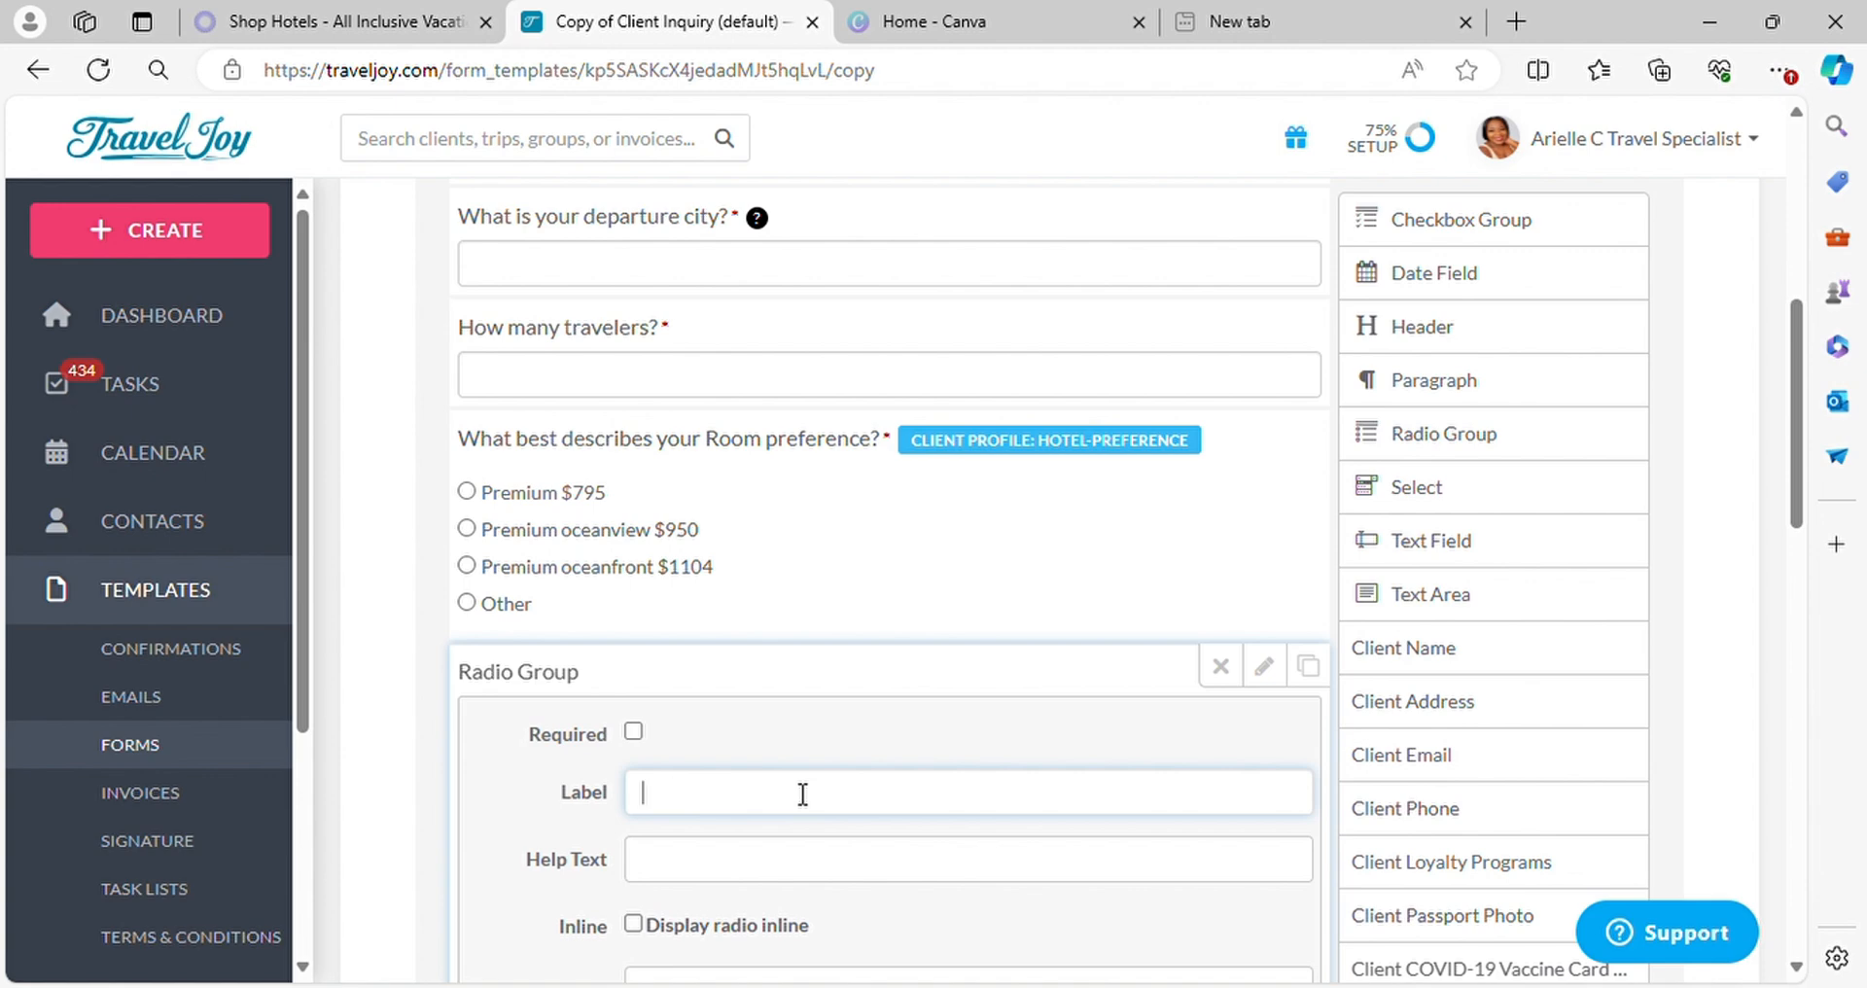
text(Insura)
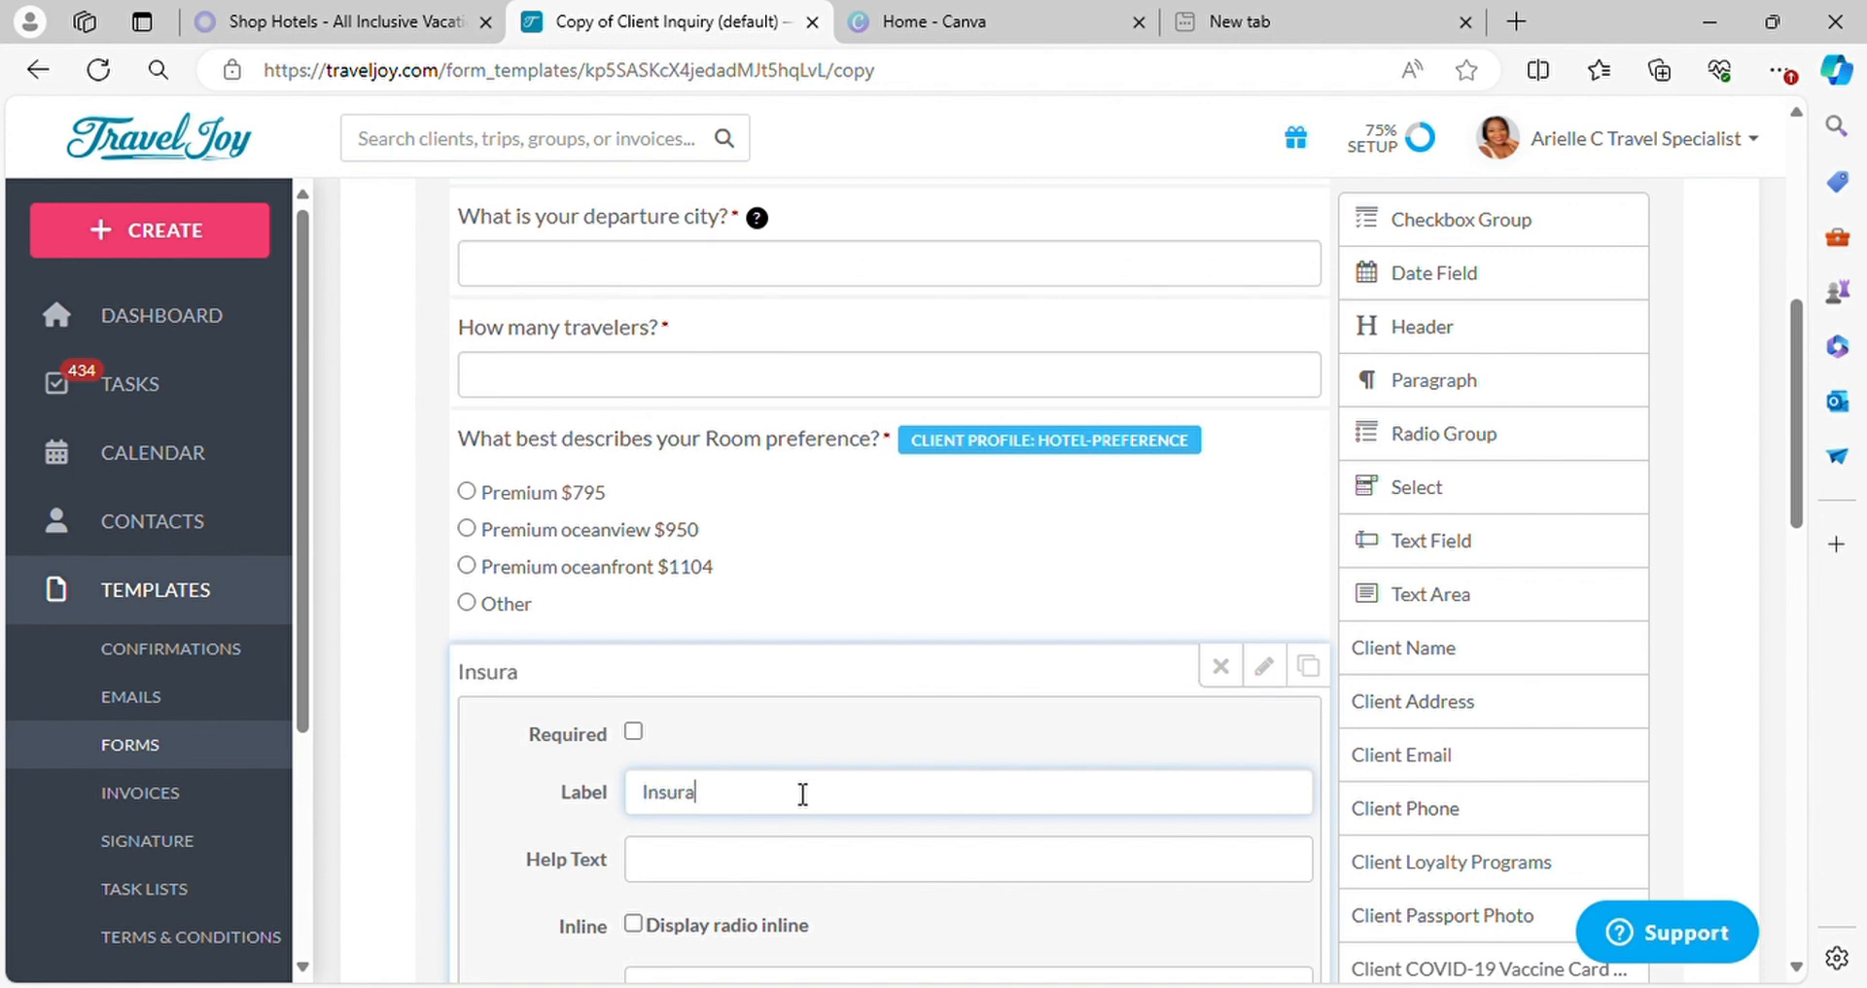
text(nce)
click(1153, 732)
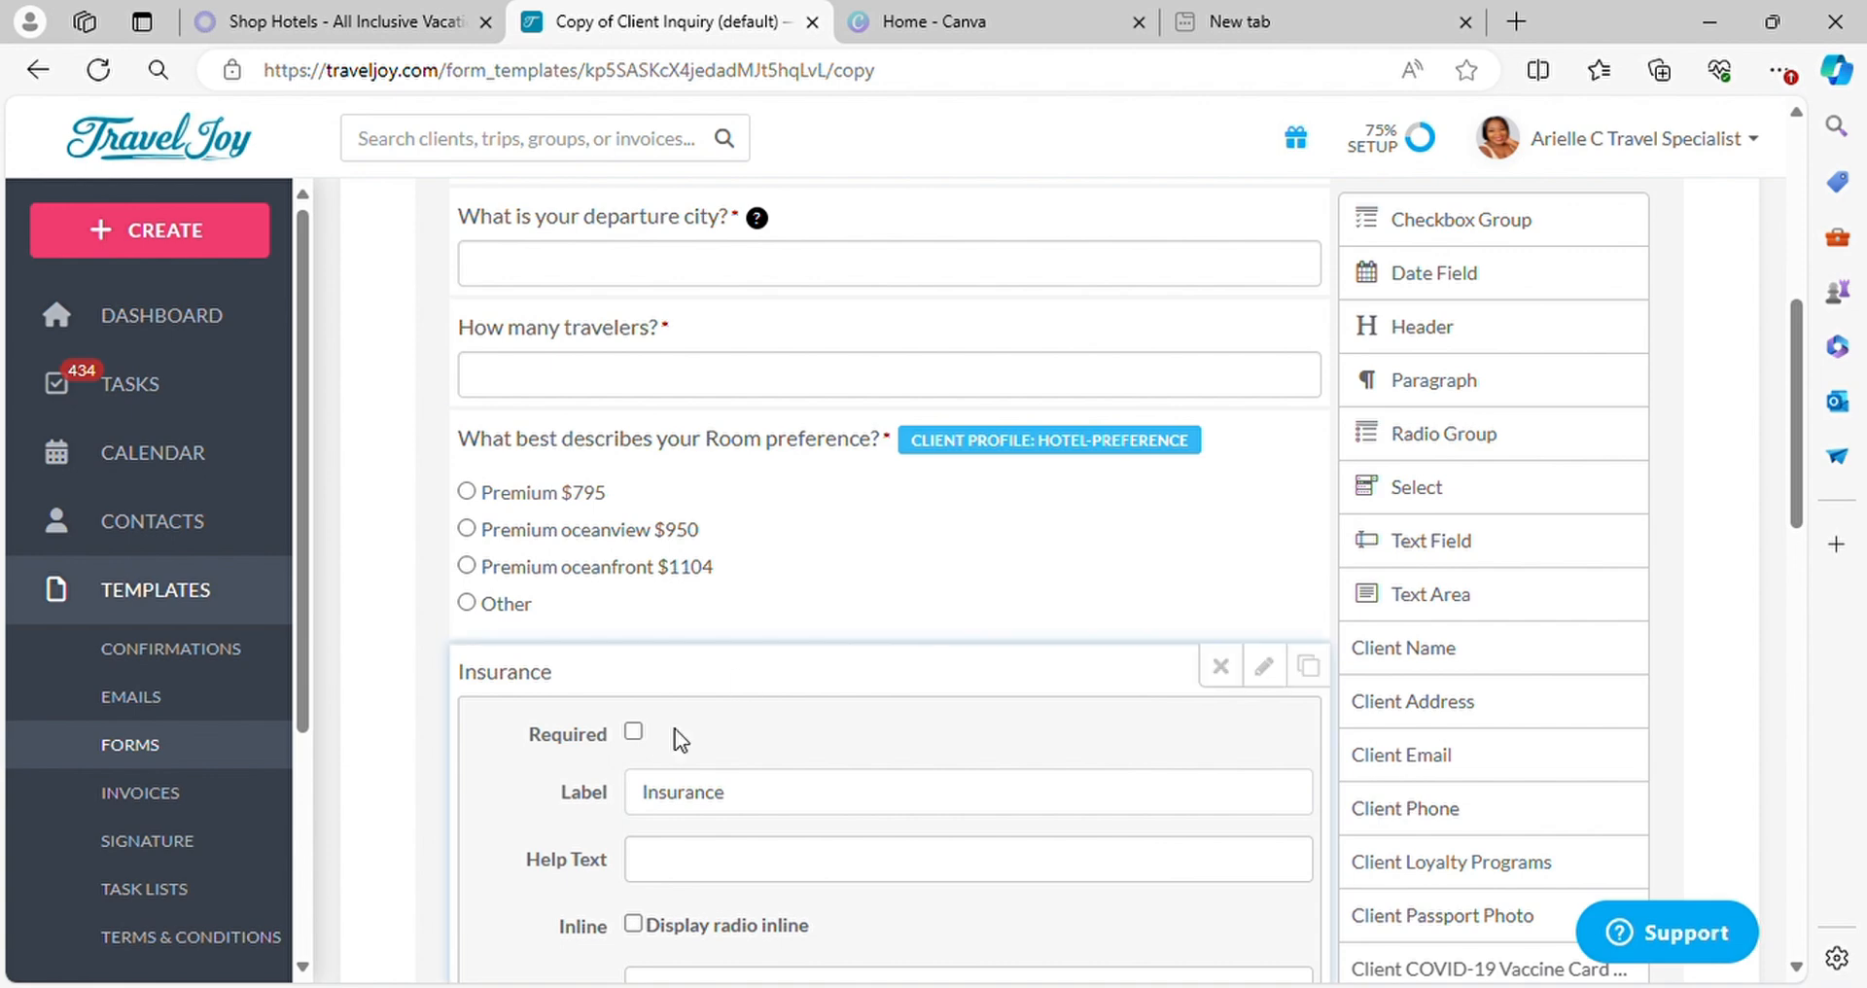
Replace the Insurance question's first option with "Travel Credit $69"
scroll(940, 744, down, 5)
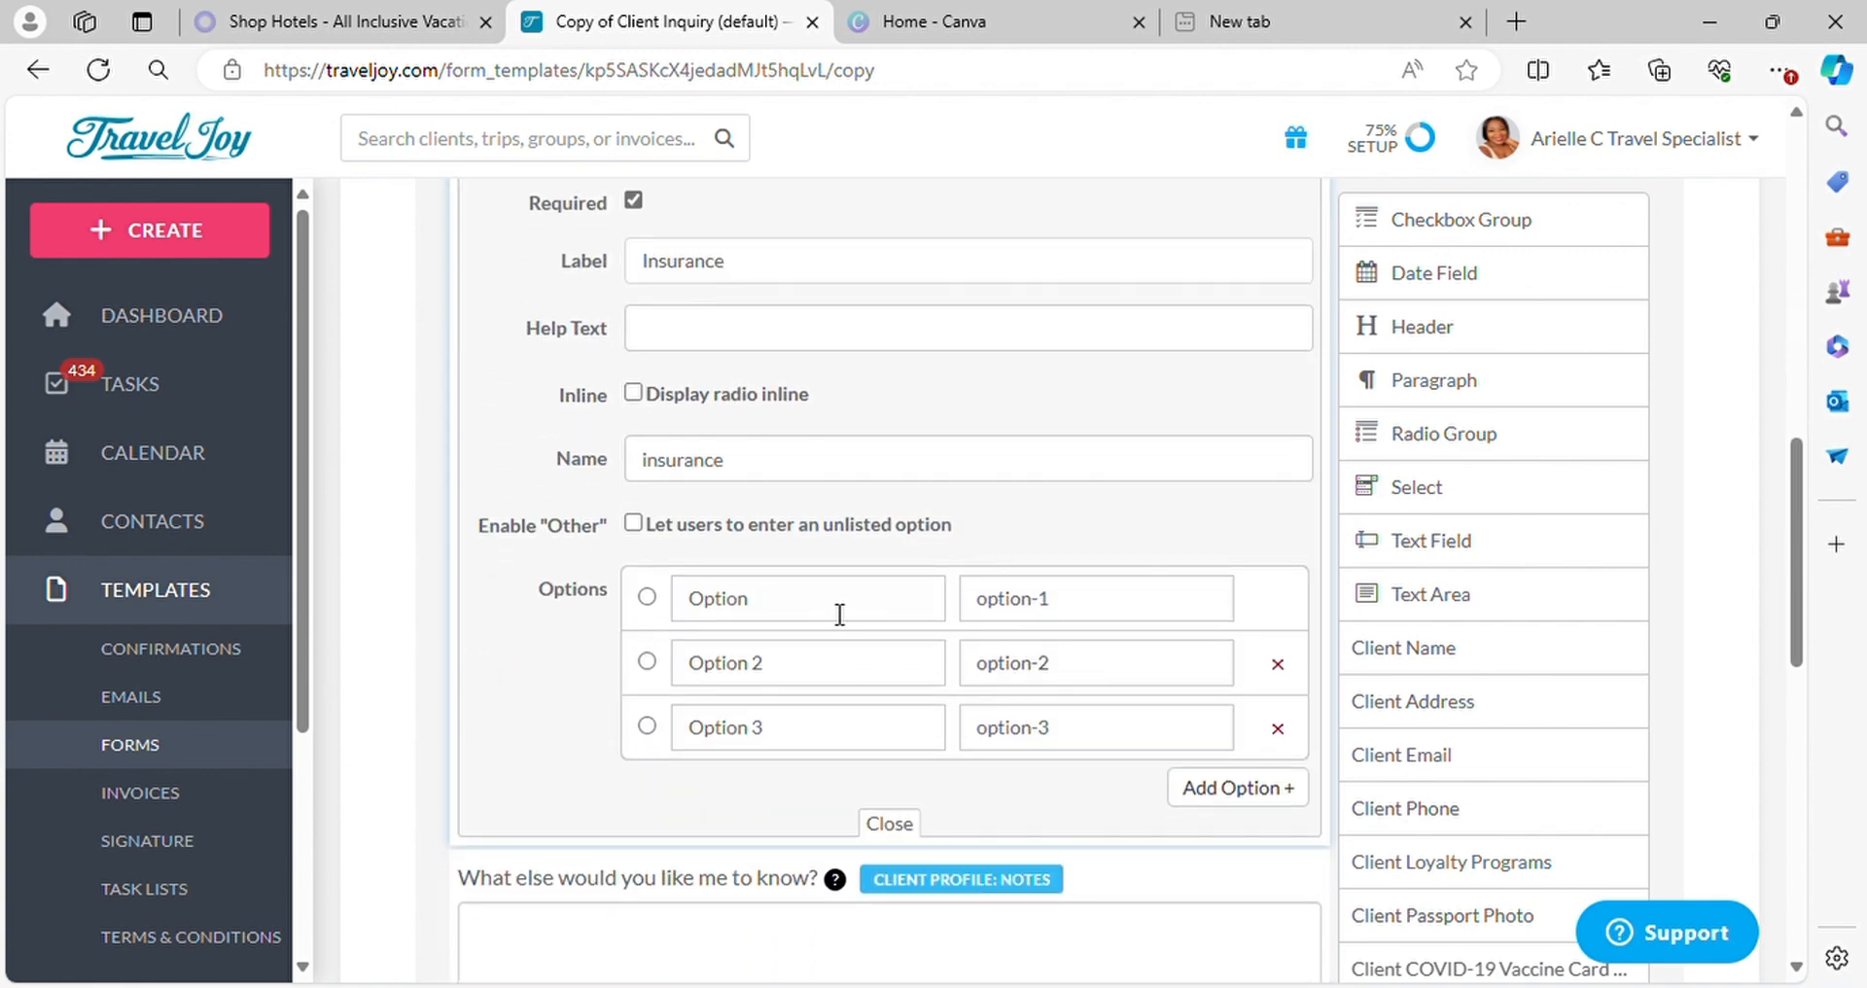
double_click(840, 614)
key(BackSpace)
text(Travel)
text( Cre3)
text(it)
text( $69)
Replace the Insurance question's Option 2 with "Cash Refund $129"
click(850, 674)
key(BackSpace)
key(BackSpace)
key(BackSpace)
key(BackSpace)
key(BackSpace)
key(BackSpace)
key(BackSpace)
key(BackSpace)
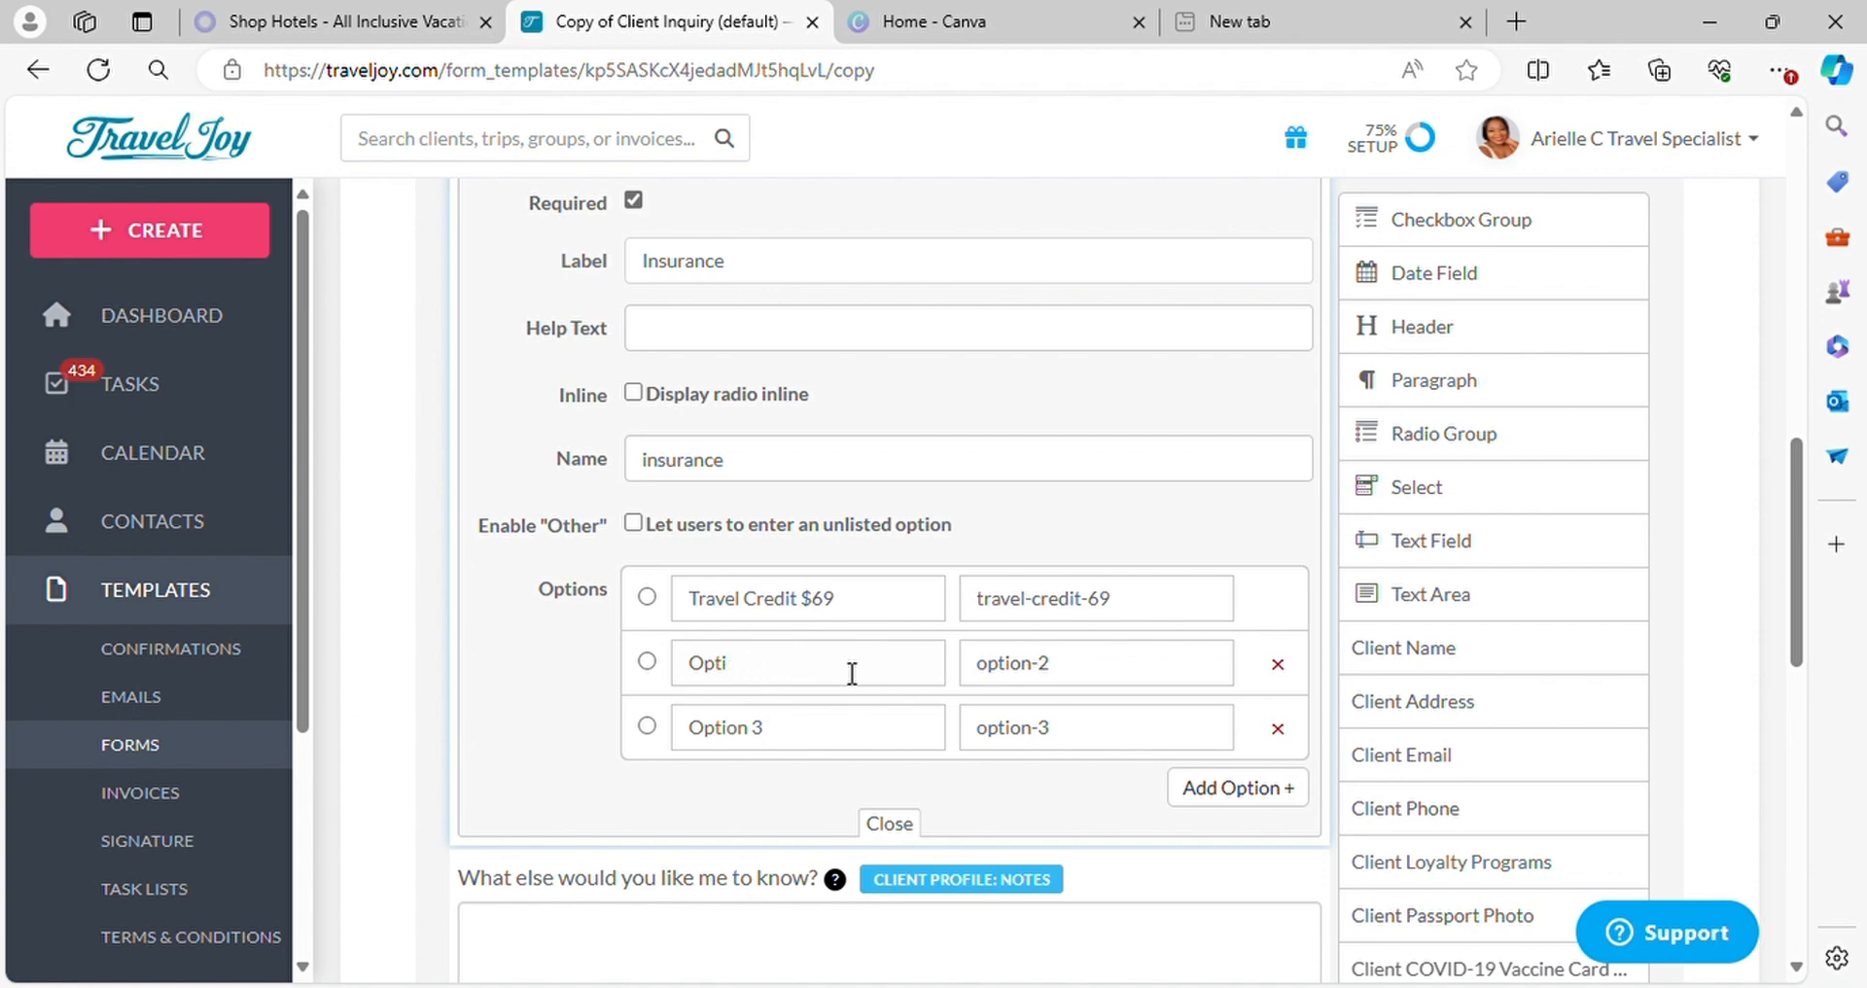
text(Cash e)
text(Refund)
text( $99)
key(BackSpace)
key(BackSpace)
text(129)
Check the protection plan prices in Vacation Express, and replace the Insurance question's Option 3 with "Insurnce w/Medical $159" in TravelJoy
click(343, 21)
scroll(997, 469, down, 10)
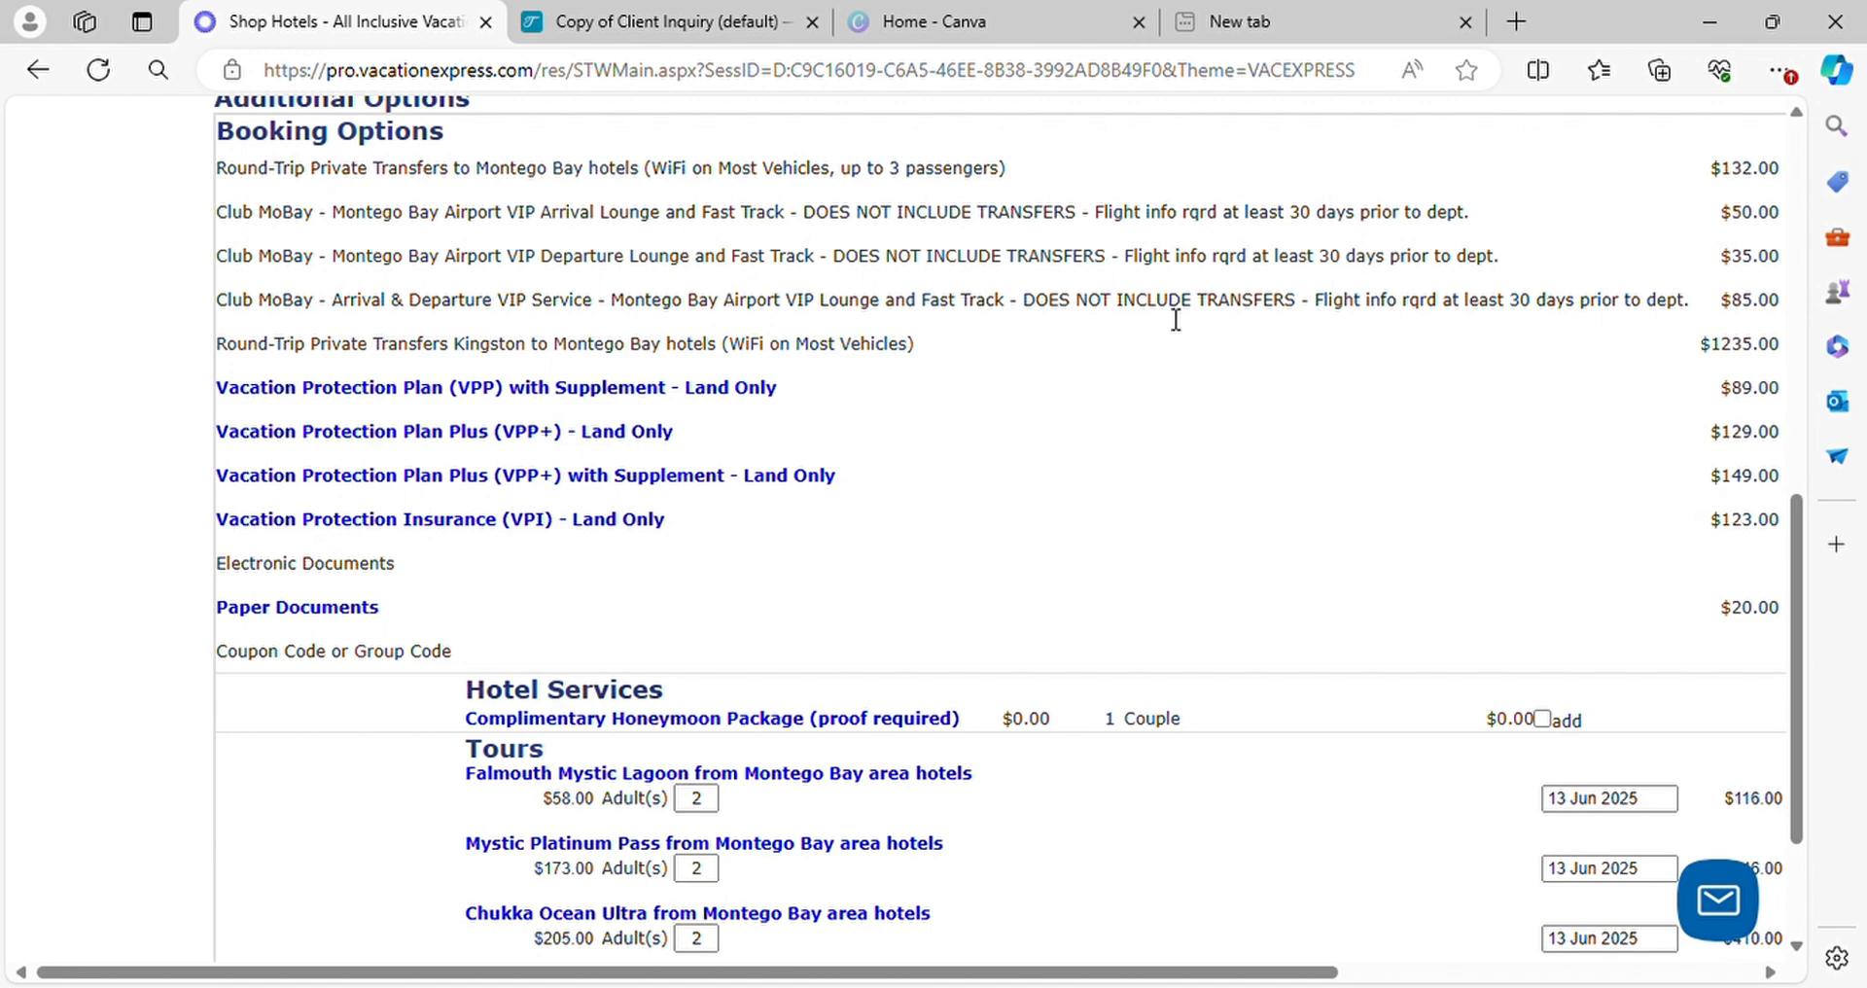
click(596, 19)
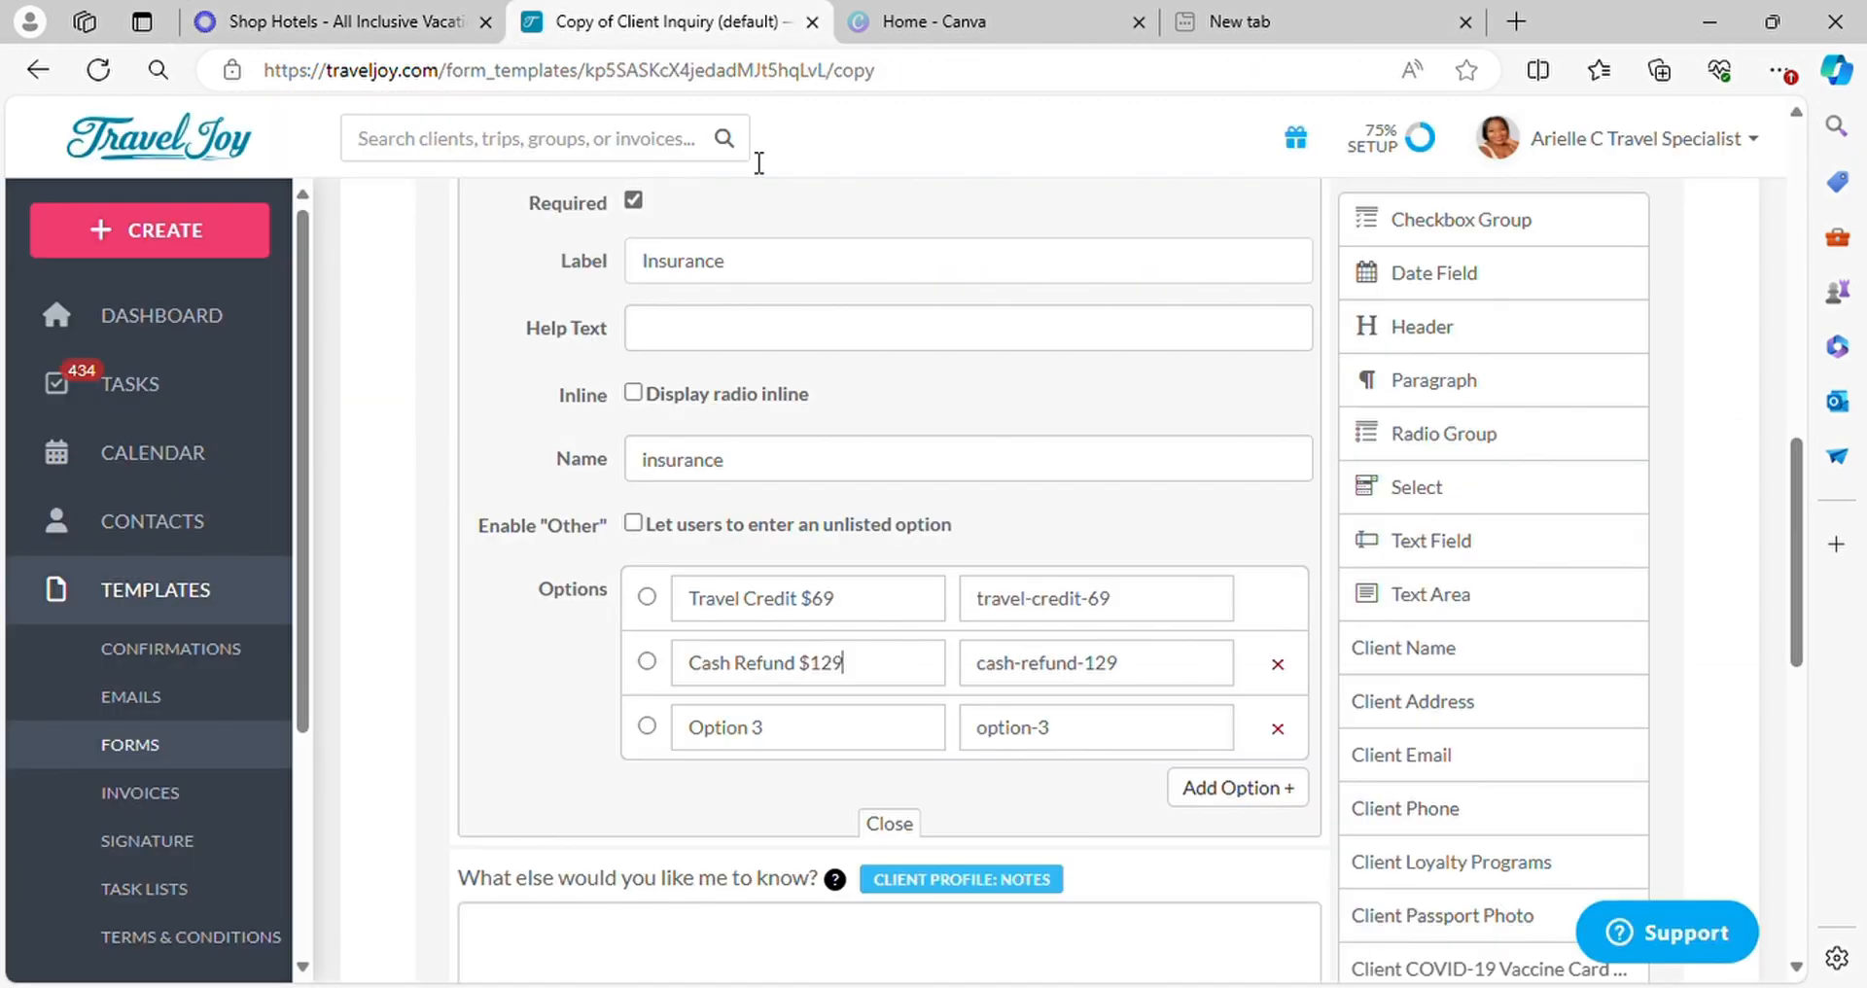
click(784, 739)
key(BackSpace)
key(BackSpace)
key(BackSpace)
key(BackSpace)
key(BackSpace)
key(BackSpace)
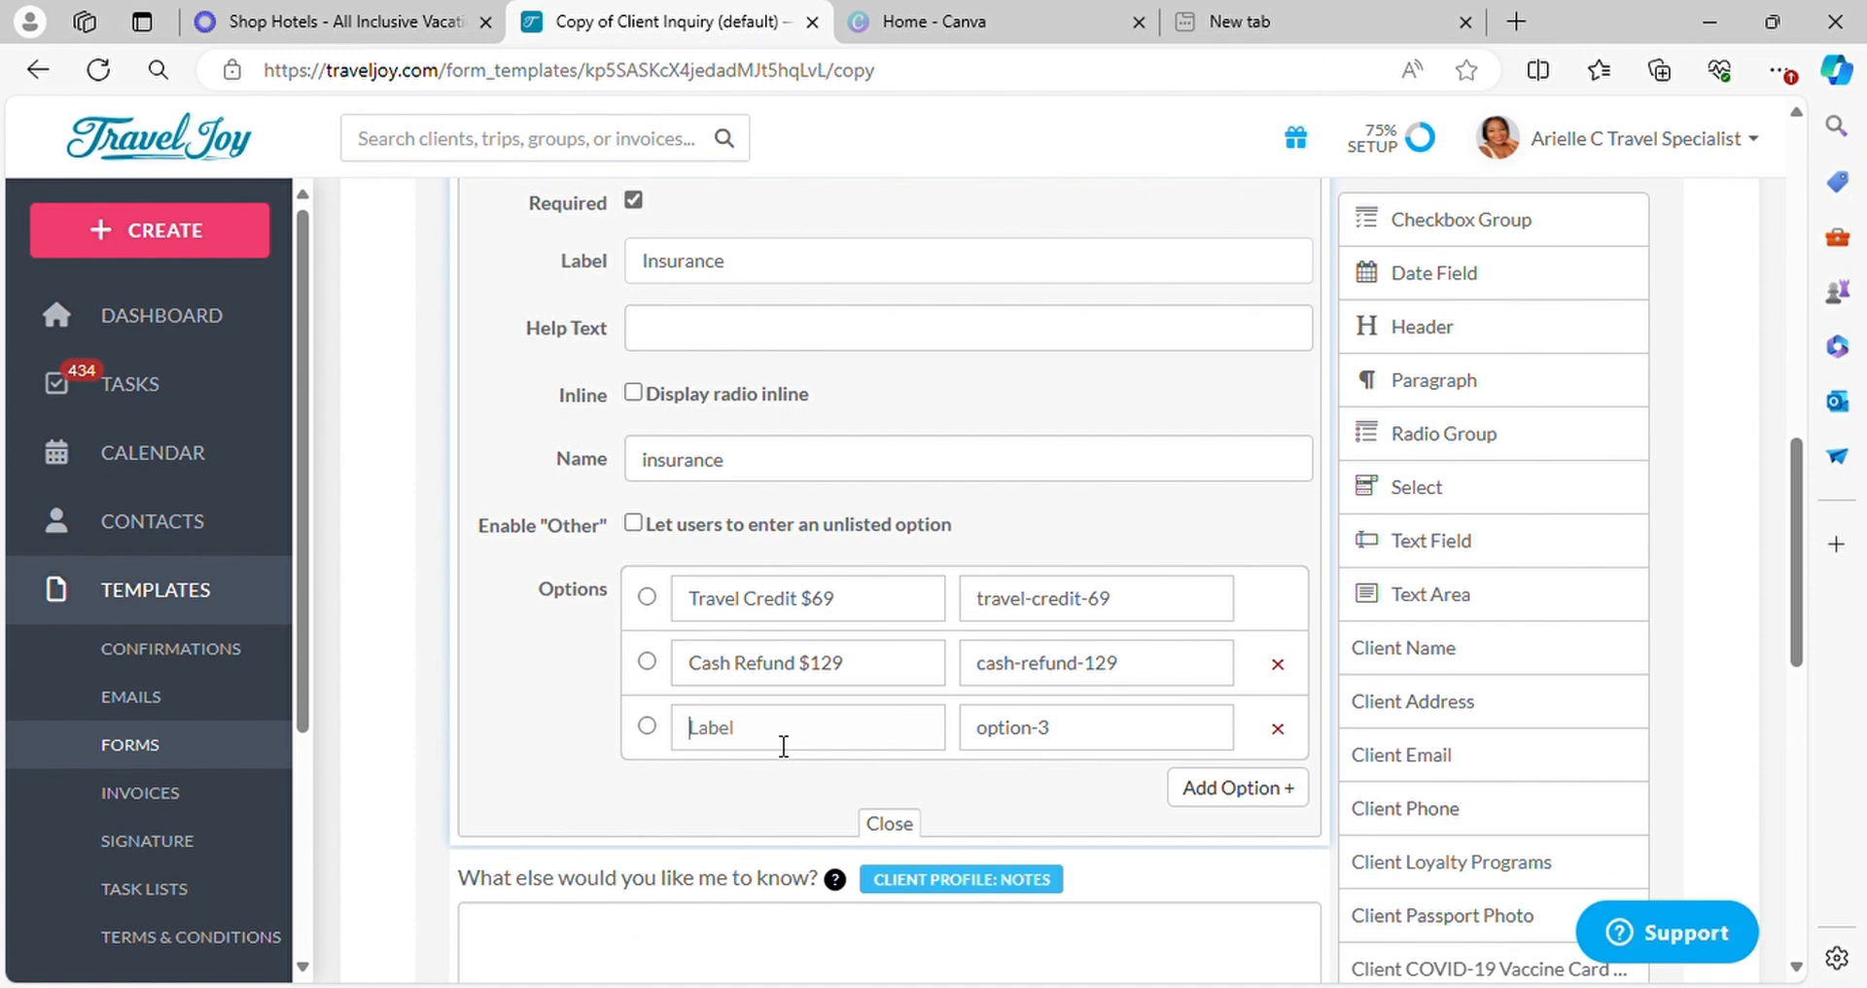
text(Insurnd)
key(BackSpace)
text(ce w/Medical)
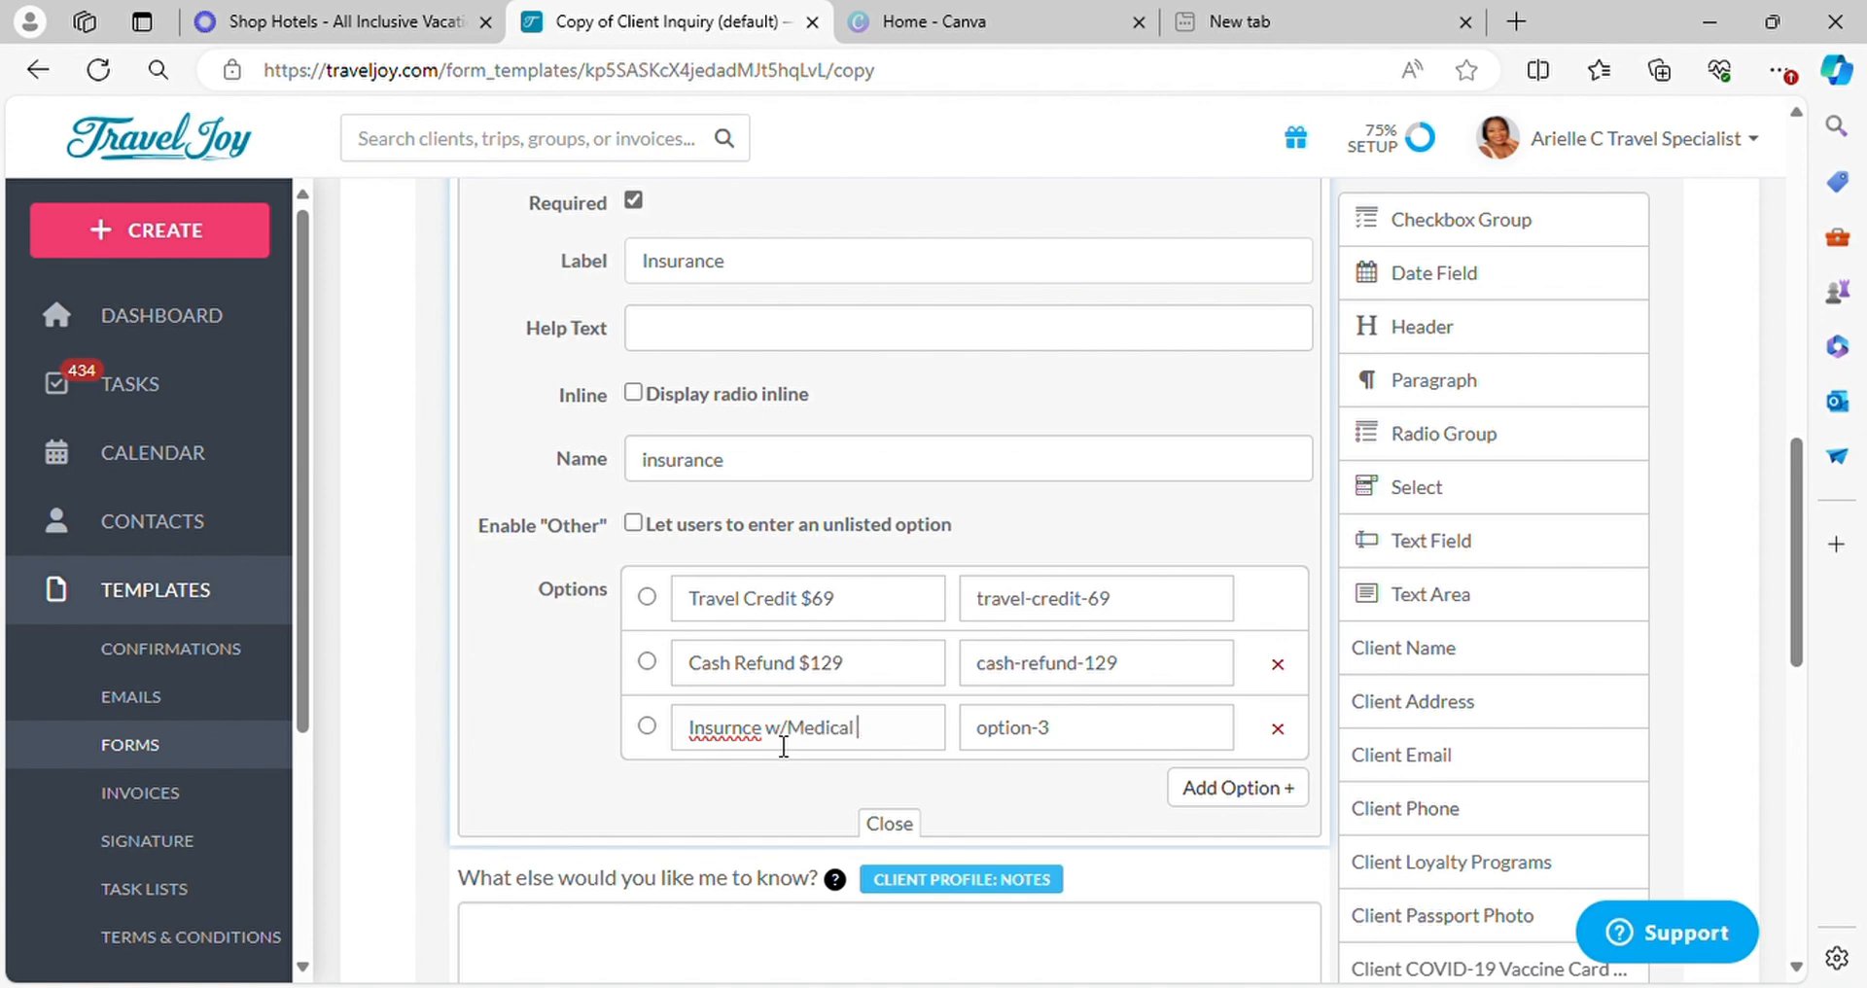
text( $159)
Look up the Vacation Protection Insurance price in Vacation Express, and set the medical insurance option's price to $123 in TravelJoy
click(366, 18)
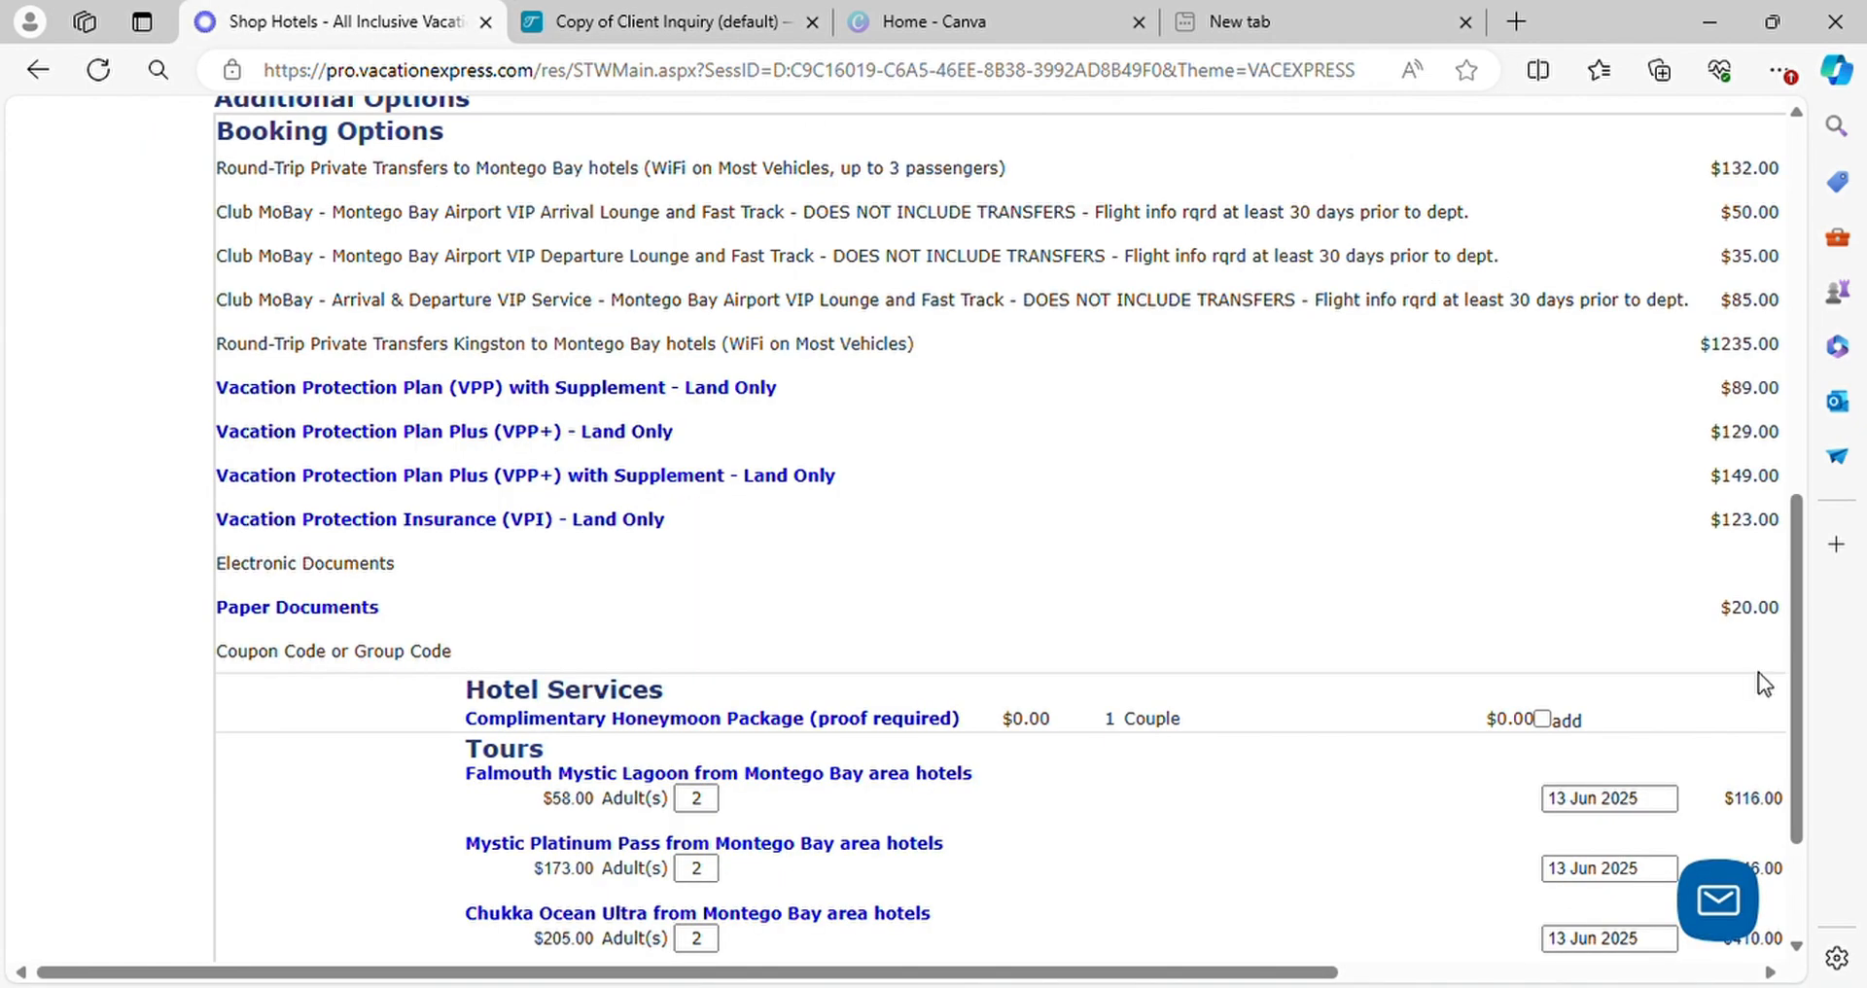
scroll(1392, 638, down, 2)
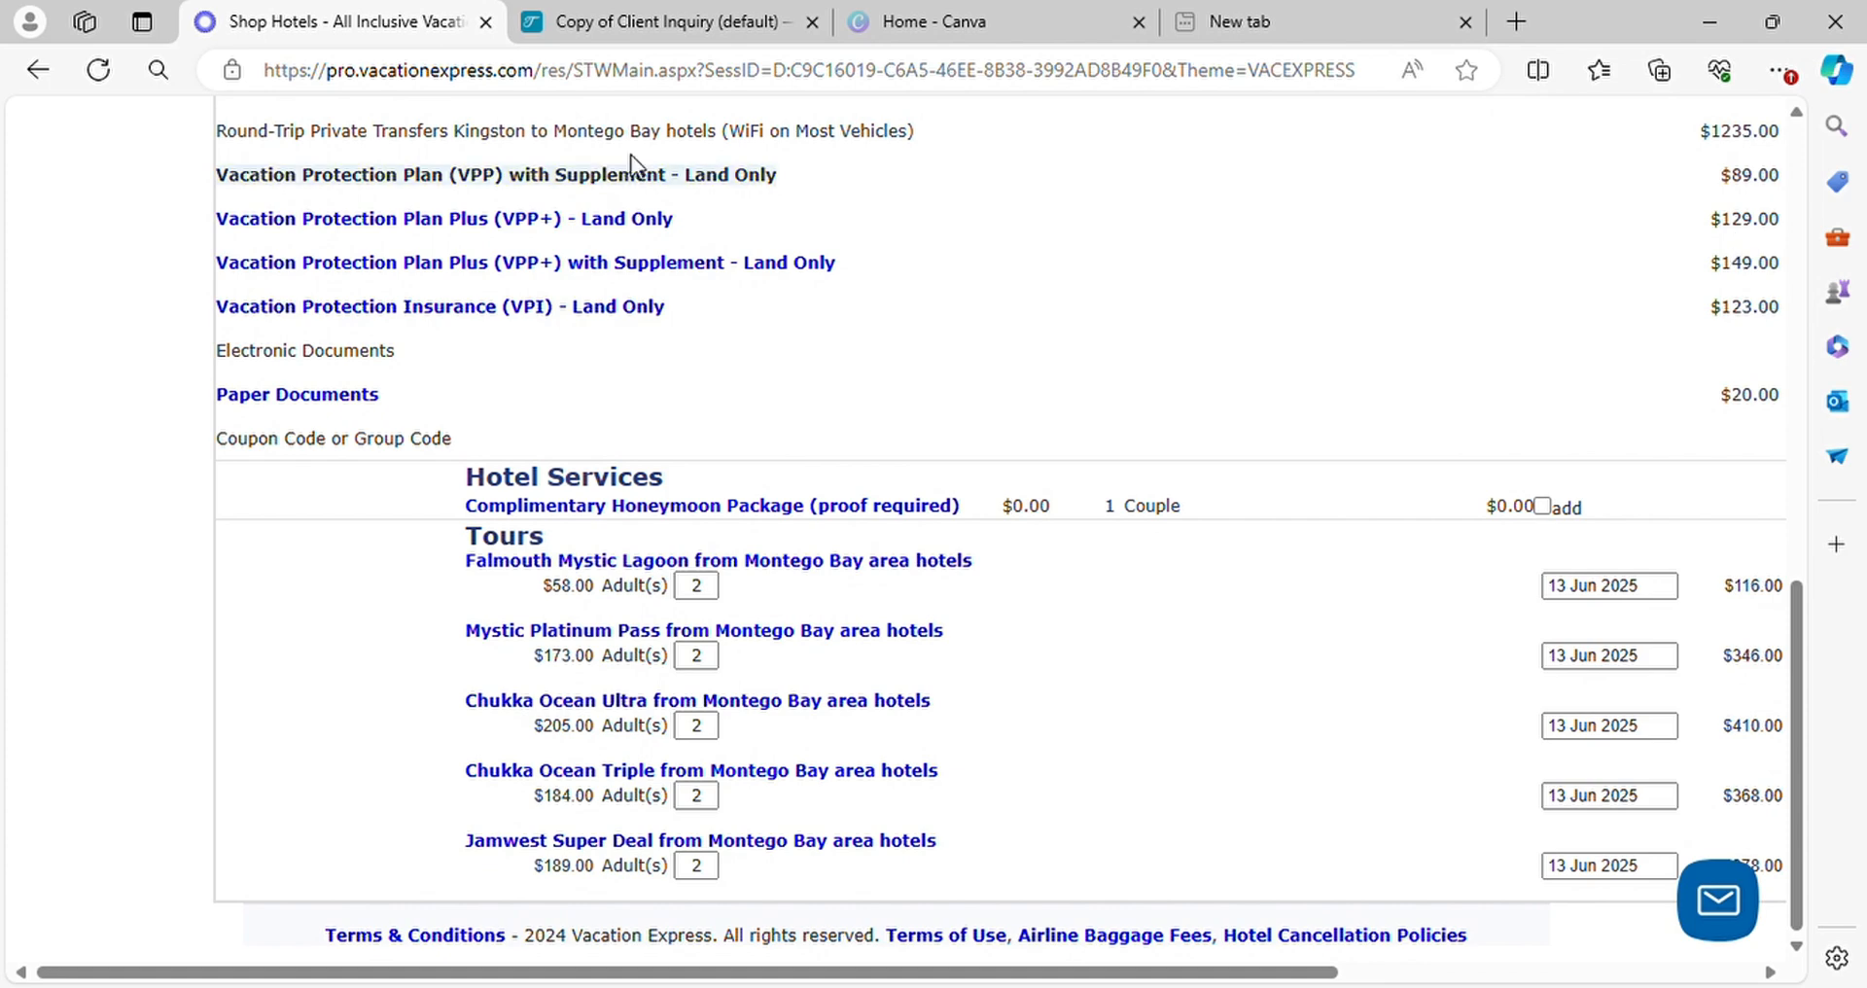
click(617, 21)
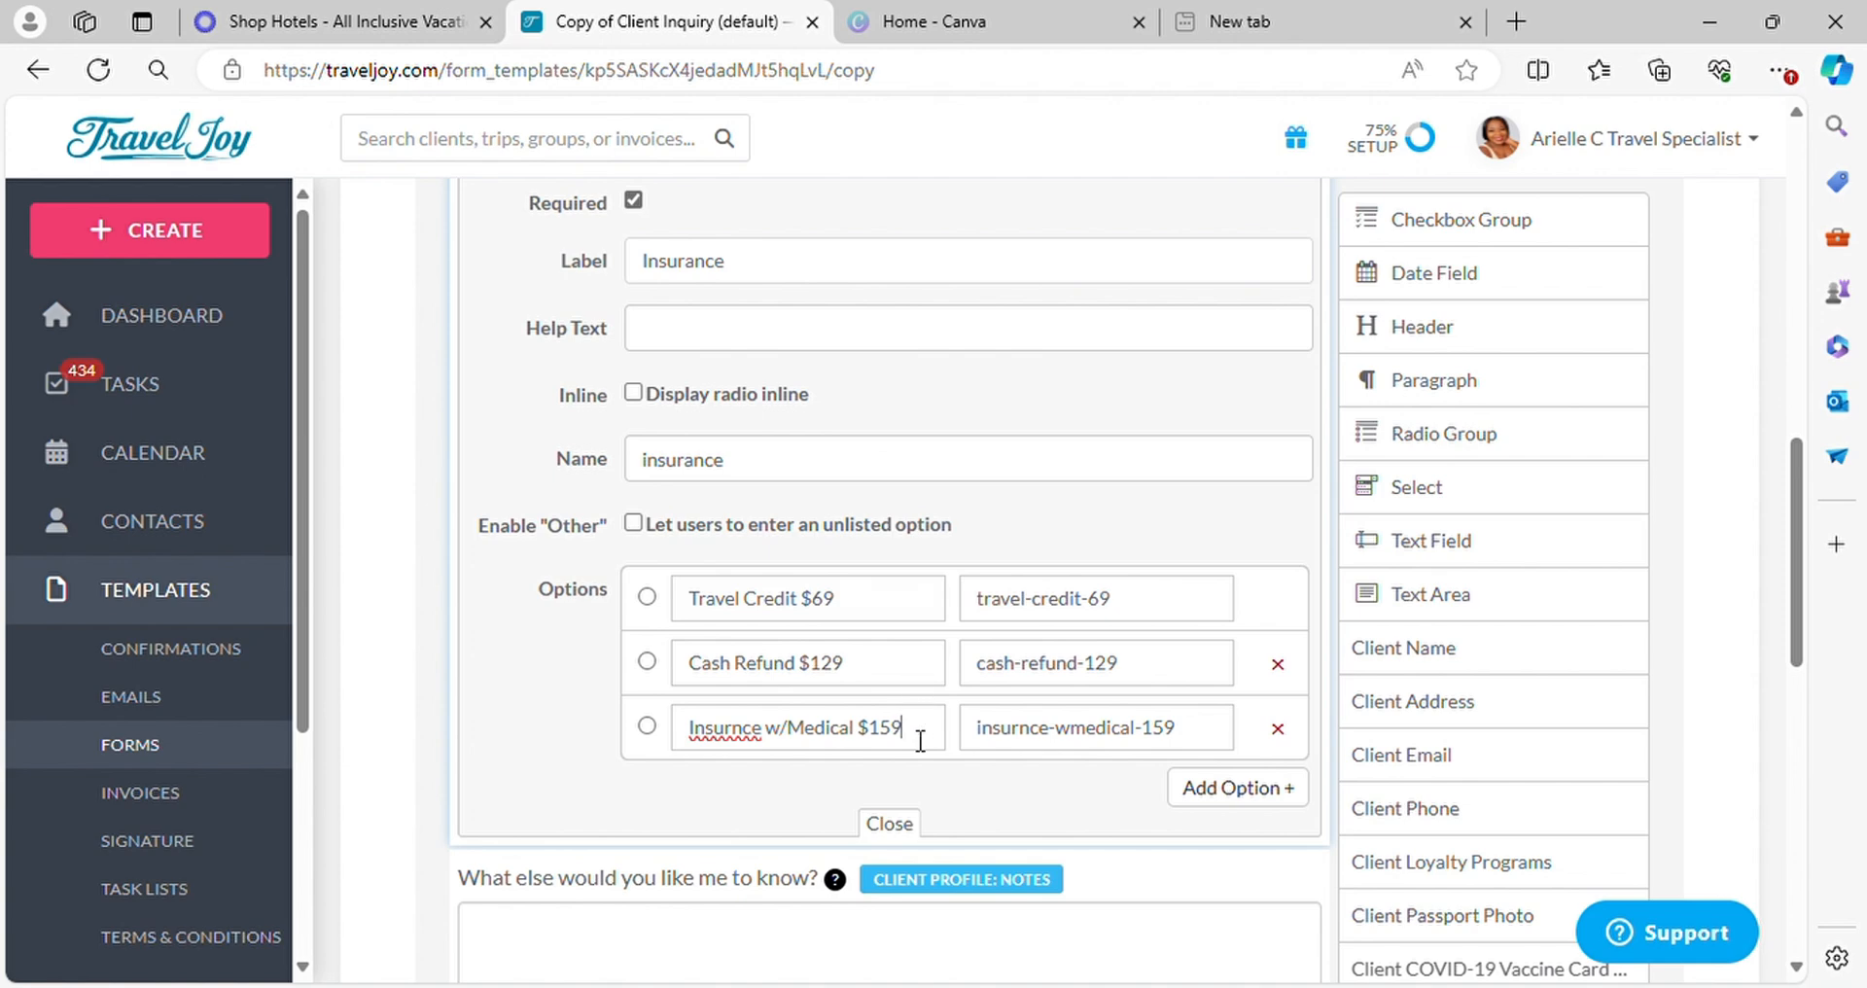
key(BackSpace)
key(BackSpace)
text(23)
Add a fourth option, "No Insurance", to the Insurance question
click(1235, 790)
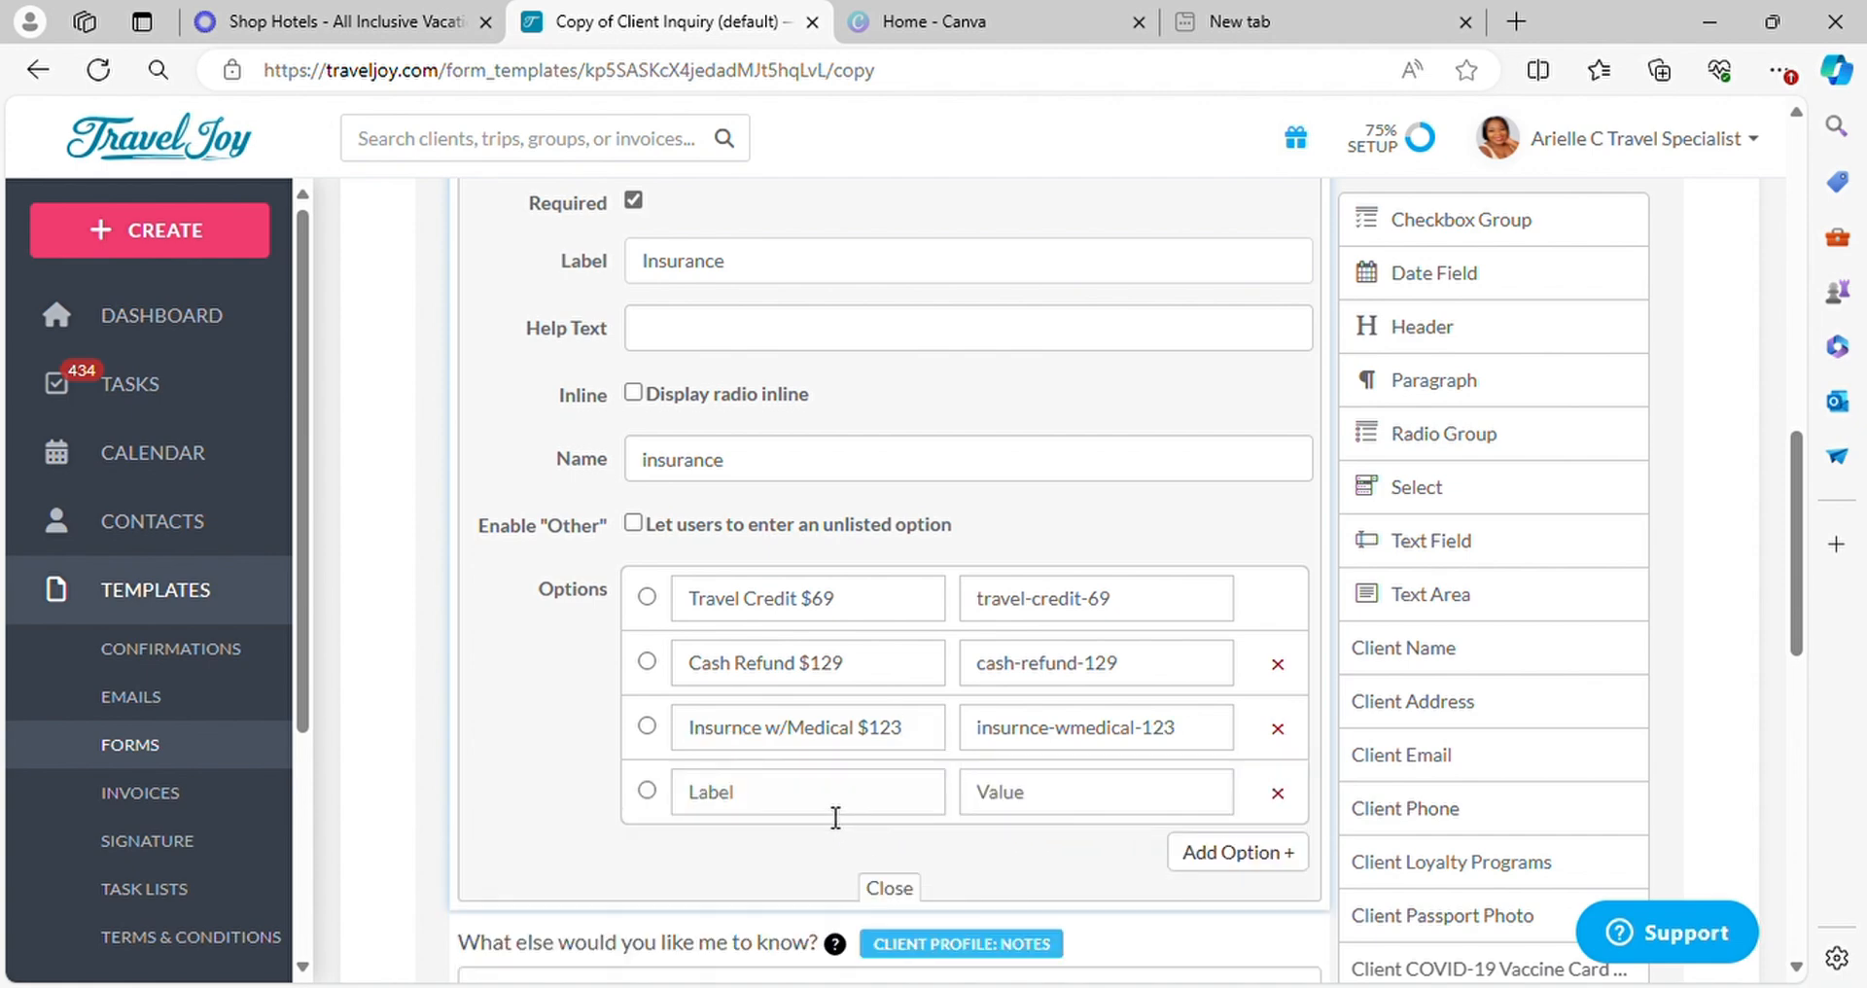
text(No Insurnance)
Add a fifth option, "I will add later book now for $50", to the Insurance question
click(1218, 856)
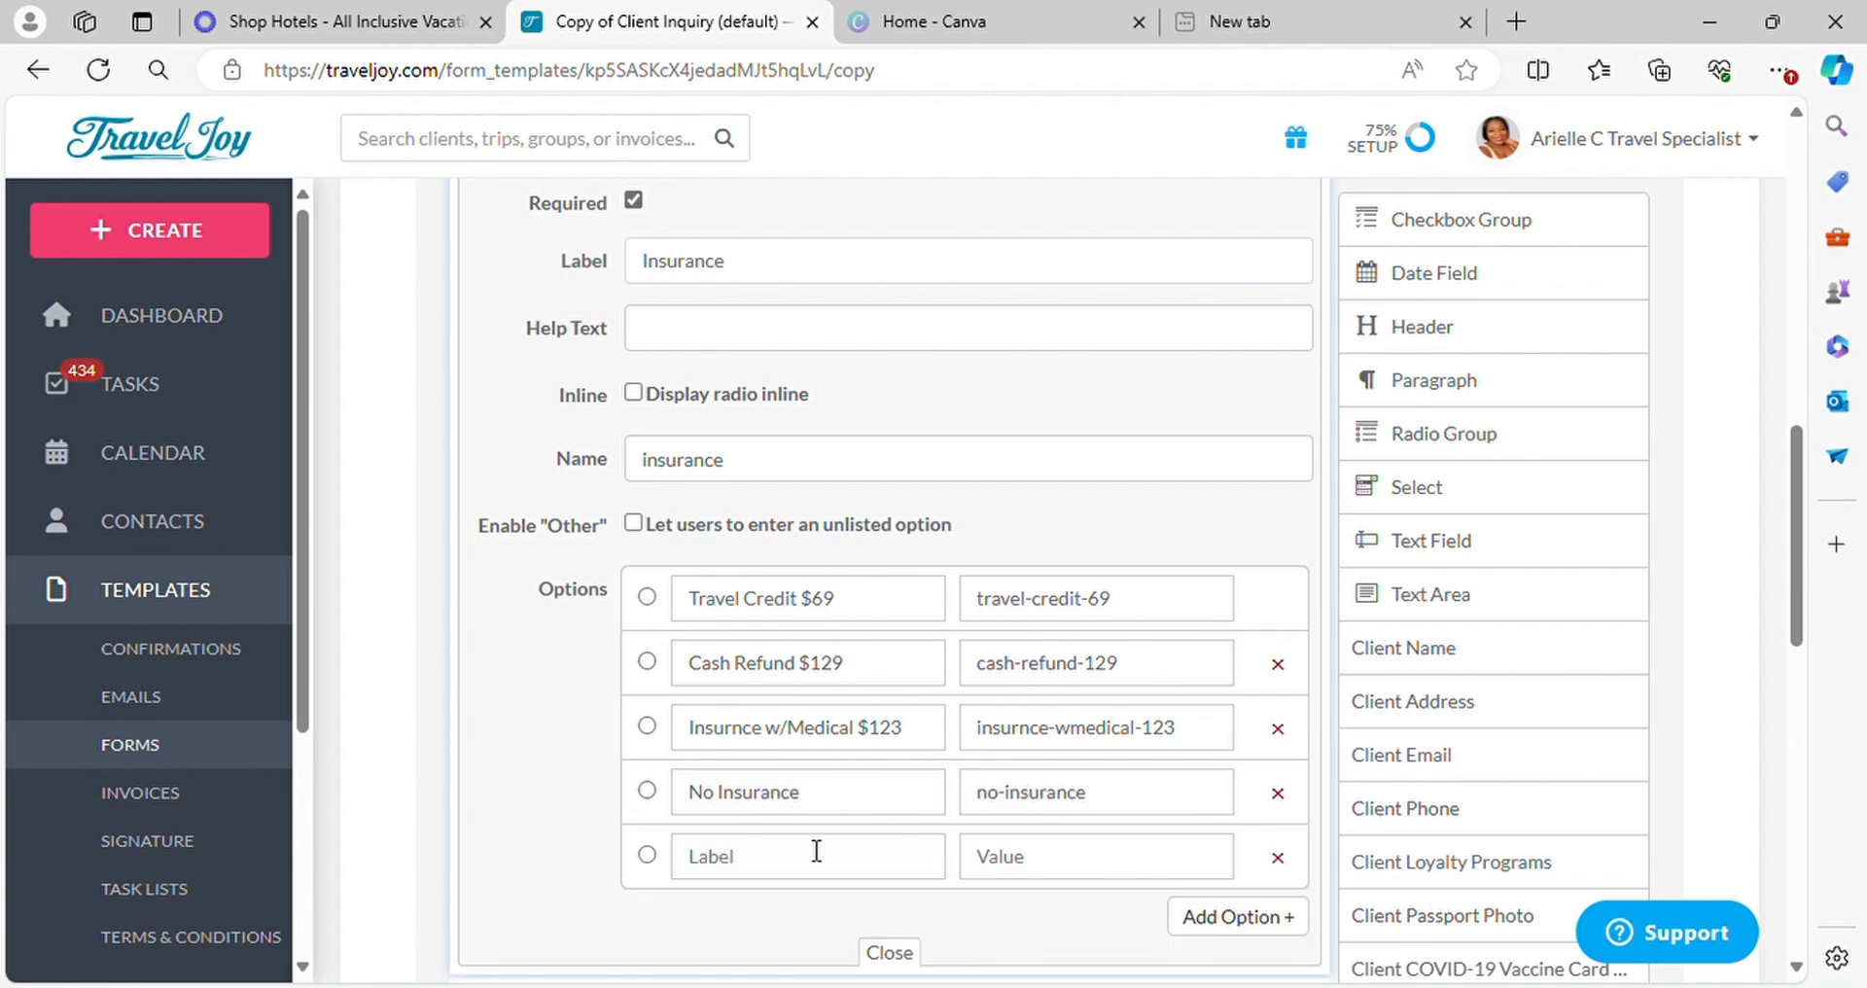
click(811, 857)
text(I will add later book now for )
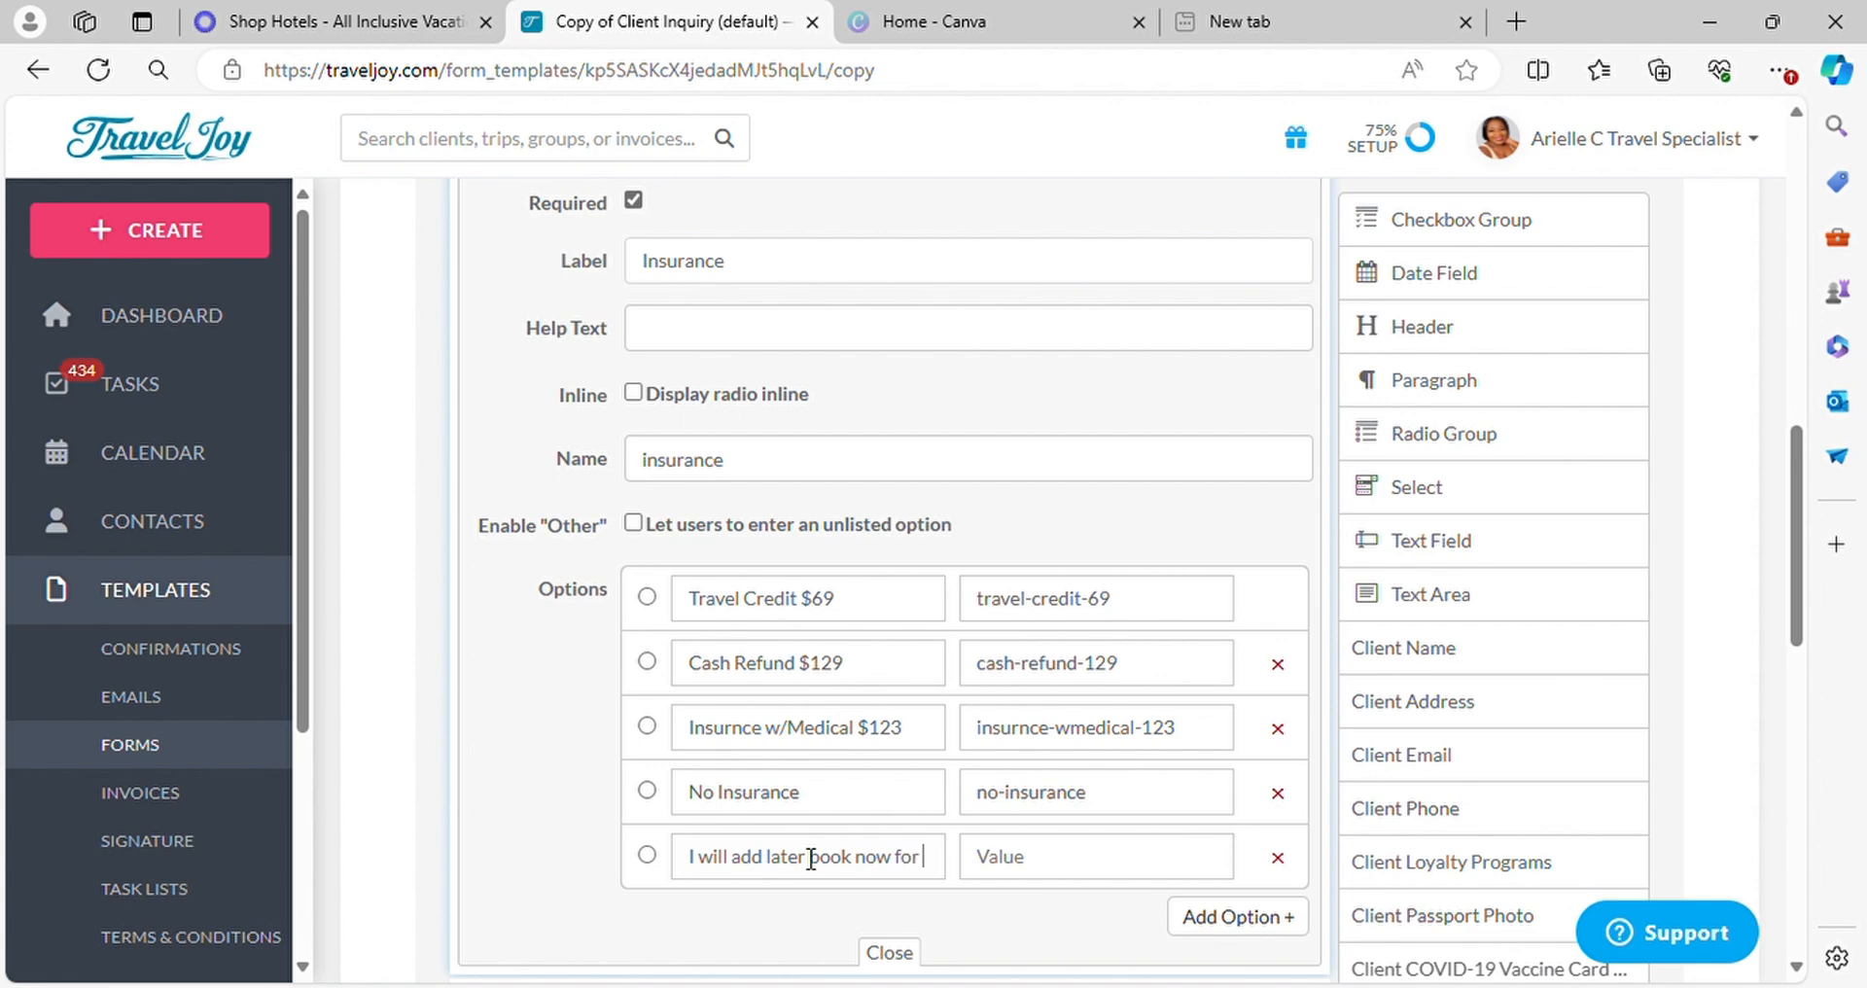
text($)
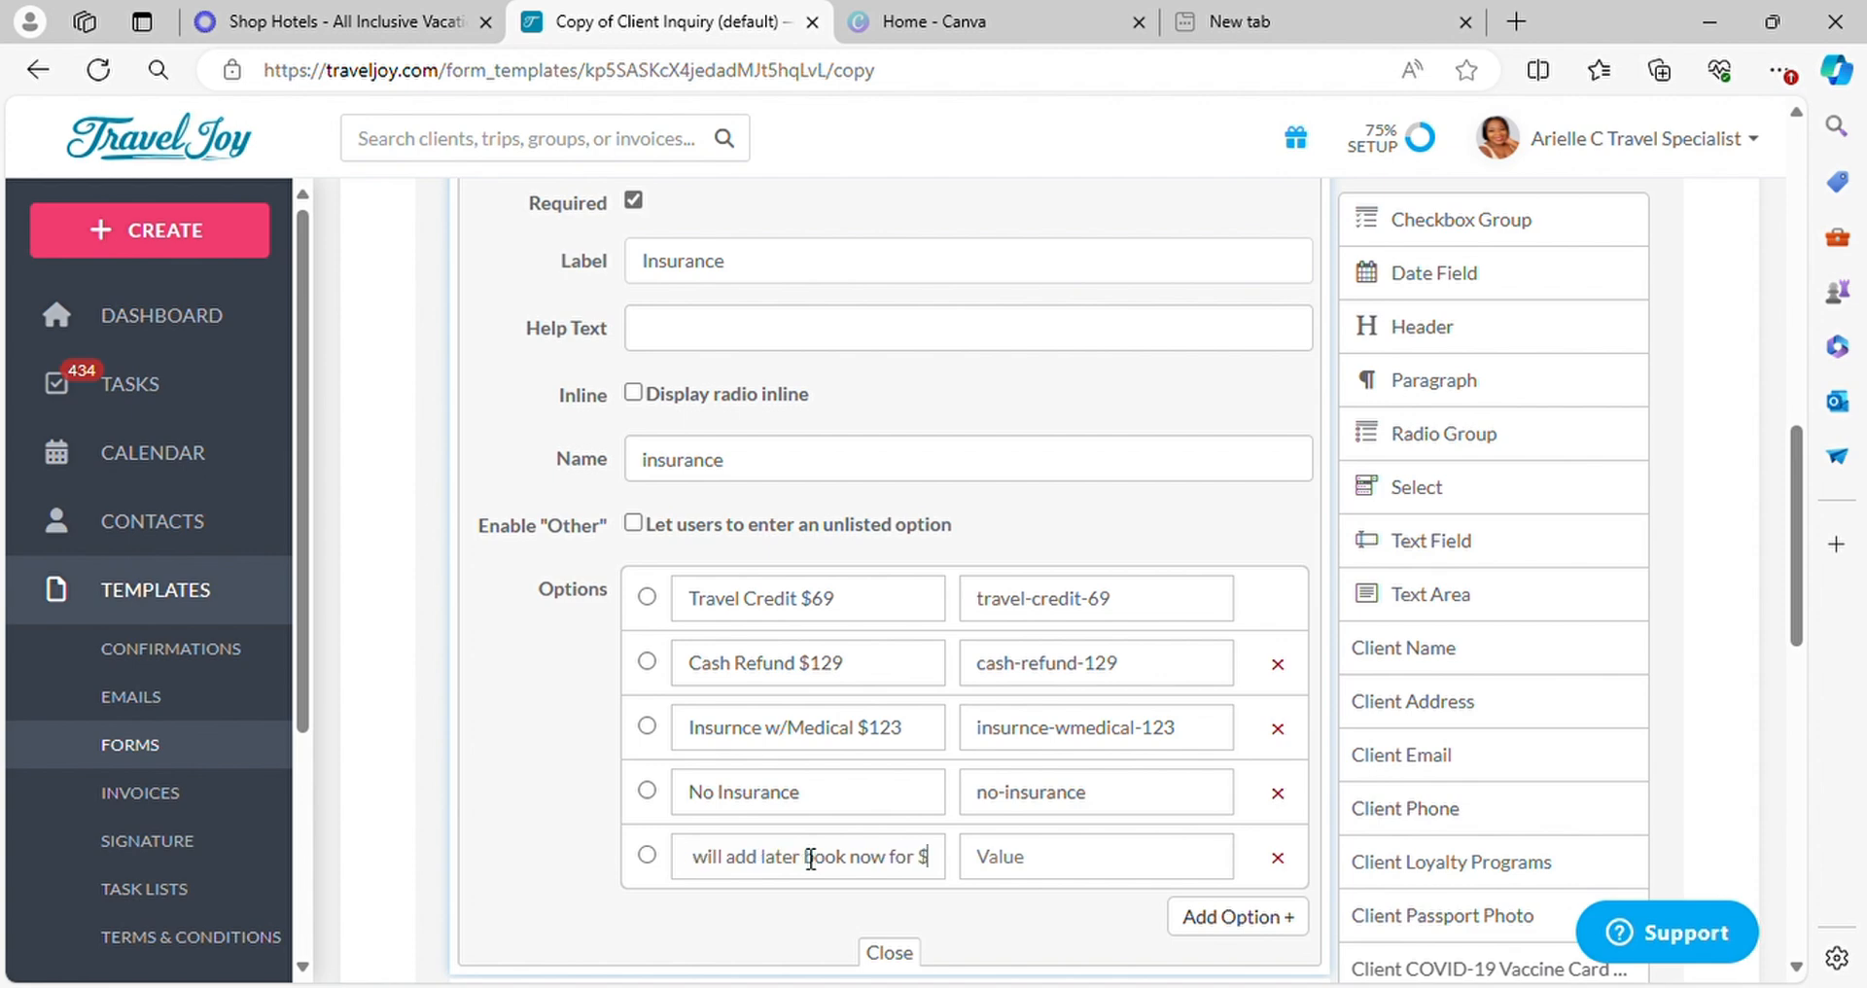
text(50)
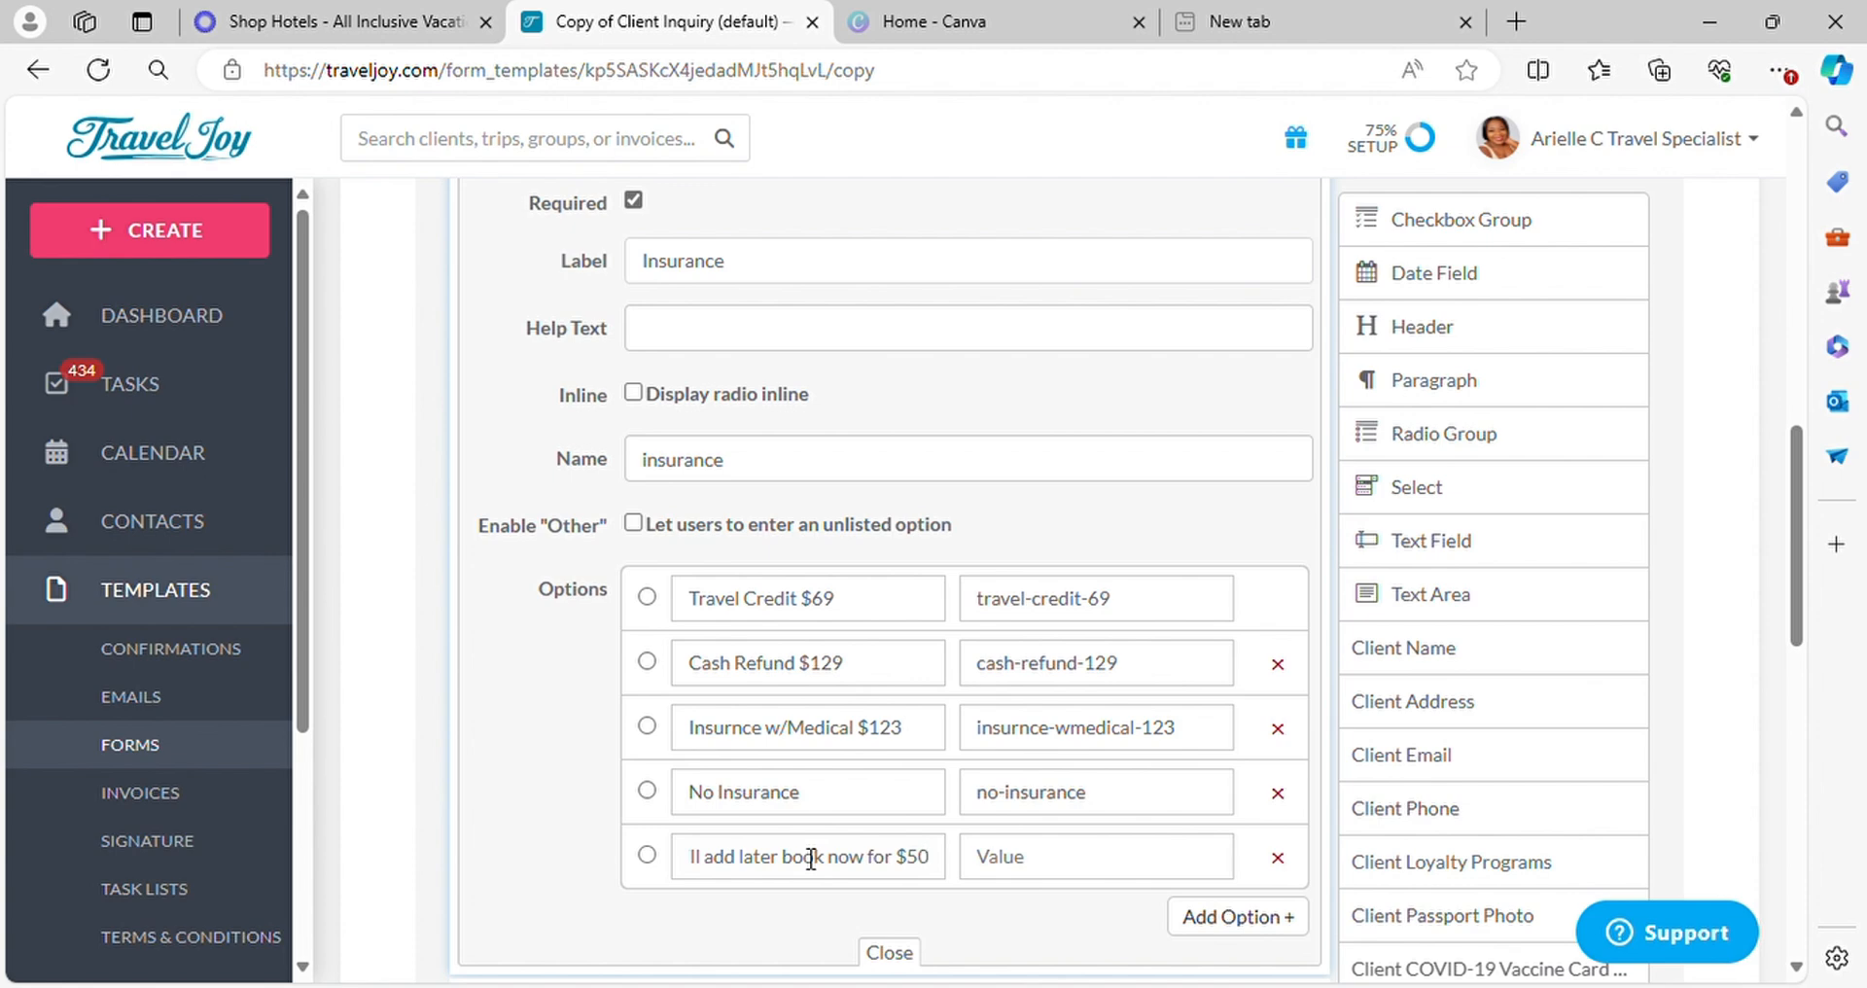
Finish the fifth insurance option and close the Insurance question's settings
click(569, 726)
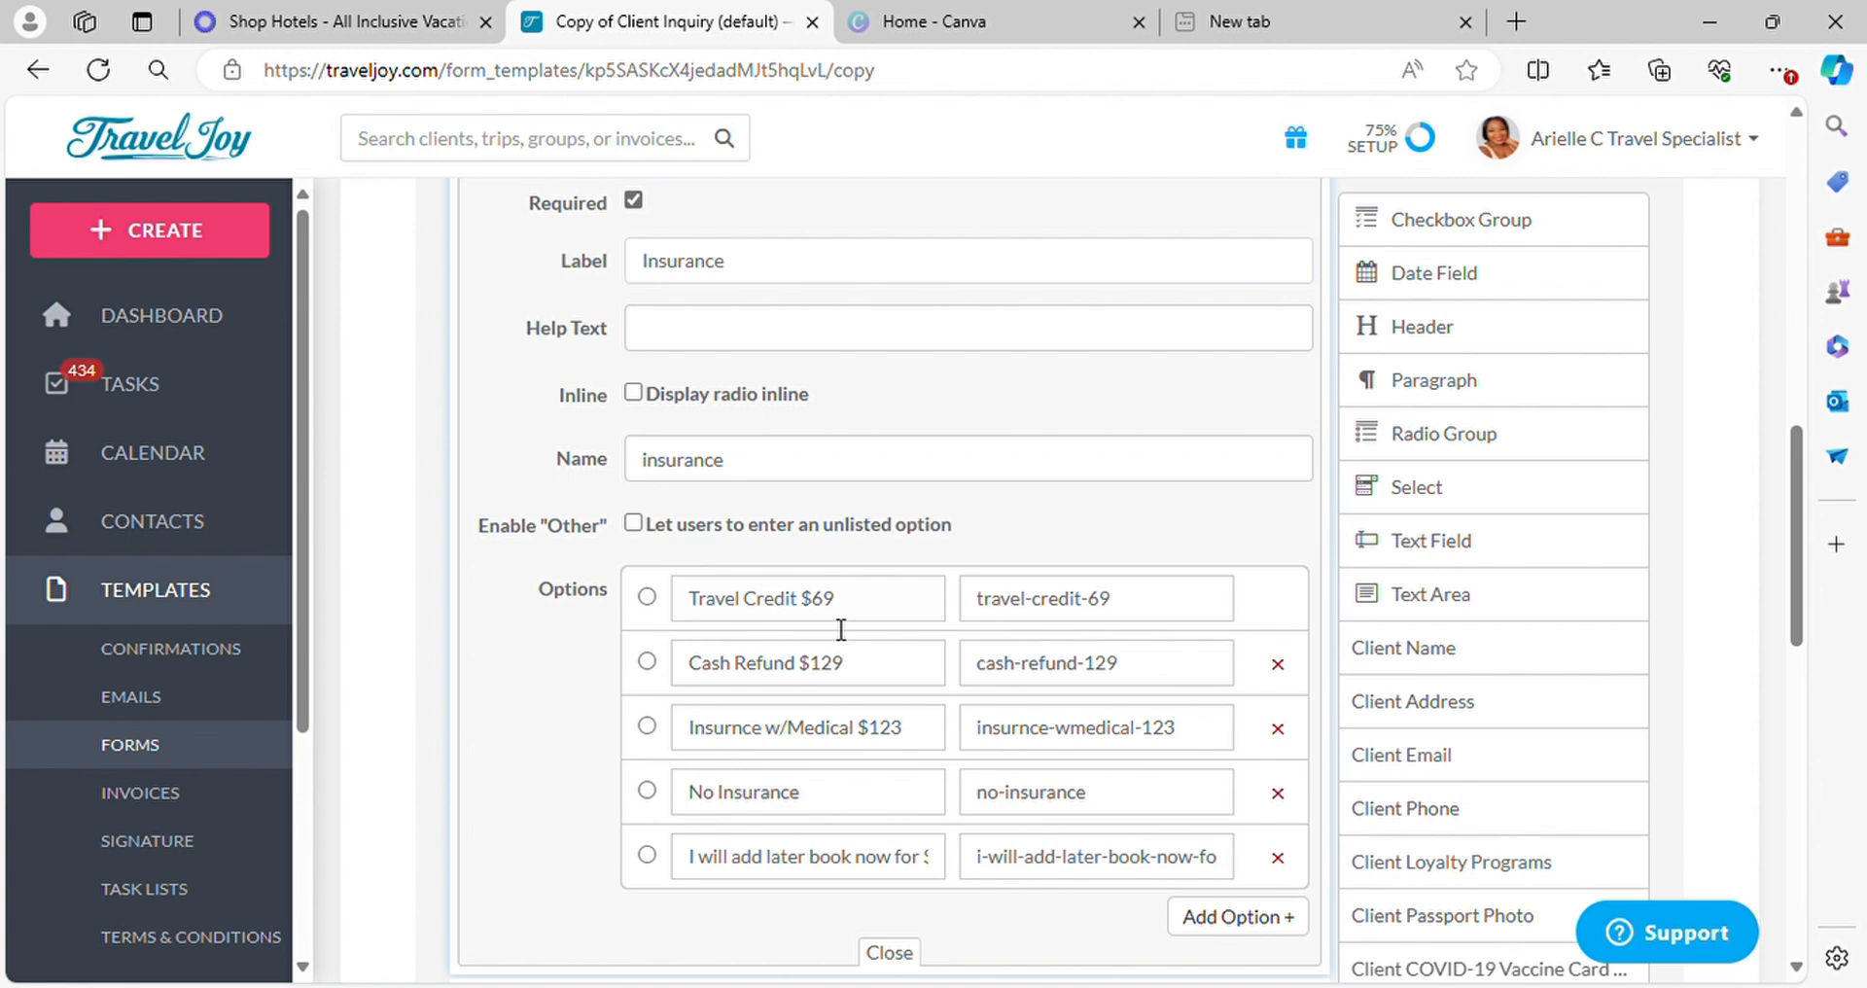
scroll(841, 629, down, 4)
scroll(966, 667, up, 4)
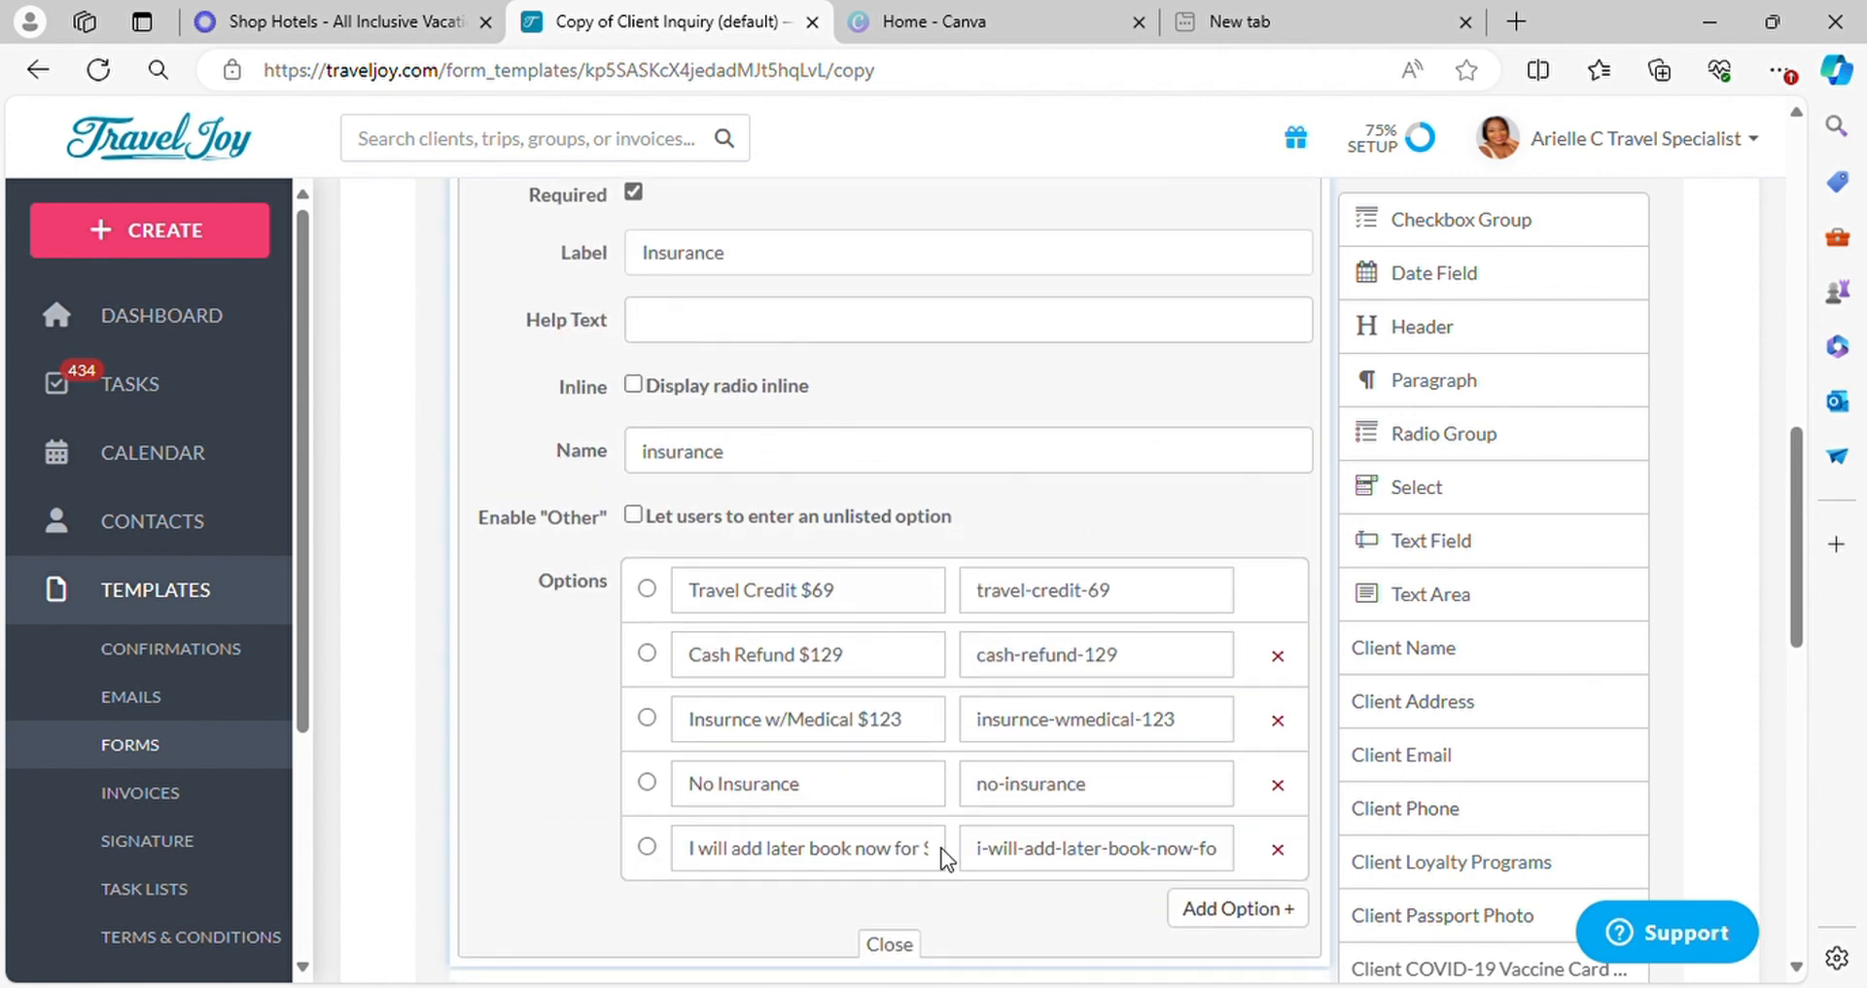
scroll(942, 858, down, 1)
click(889, 817)
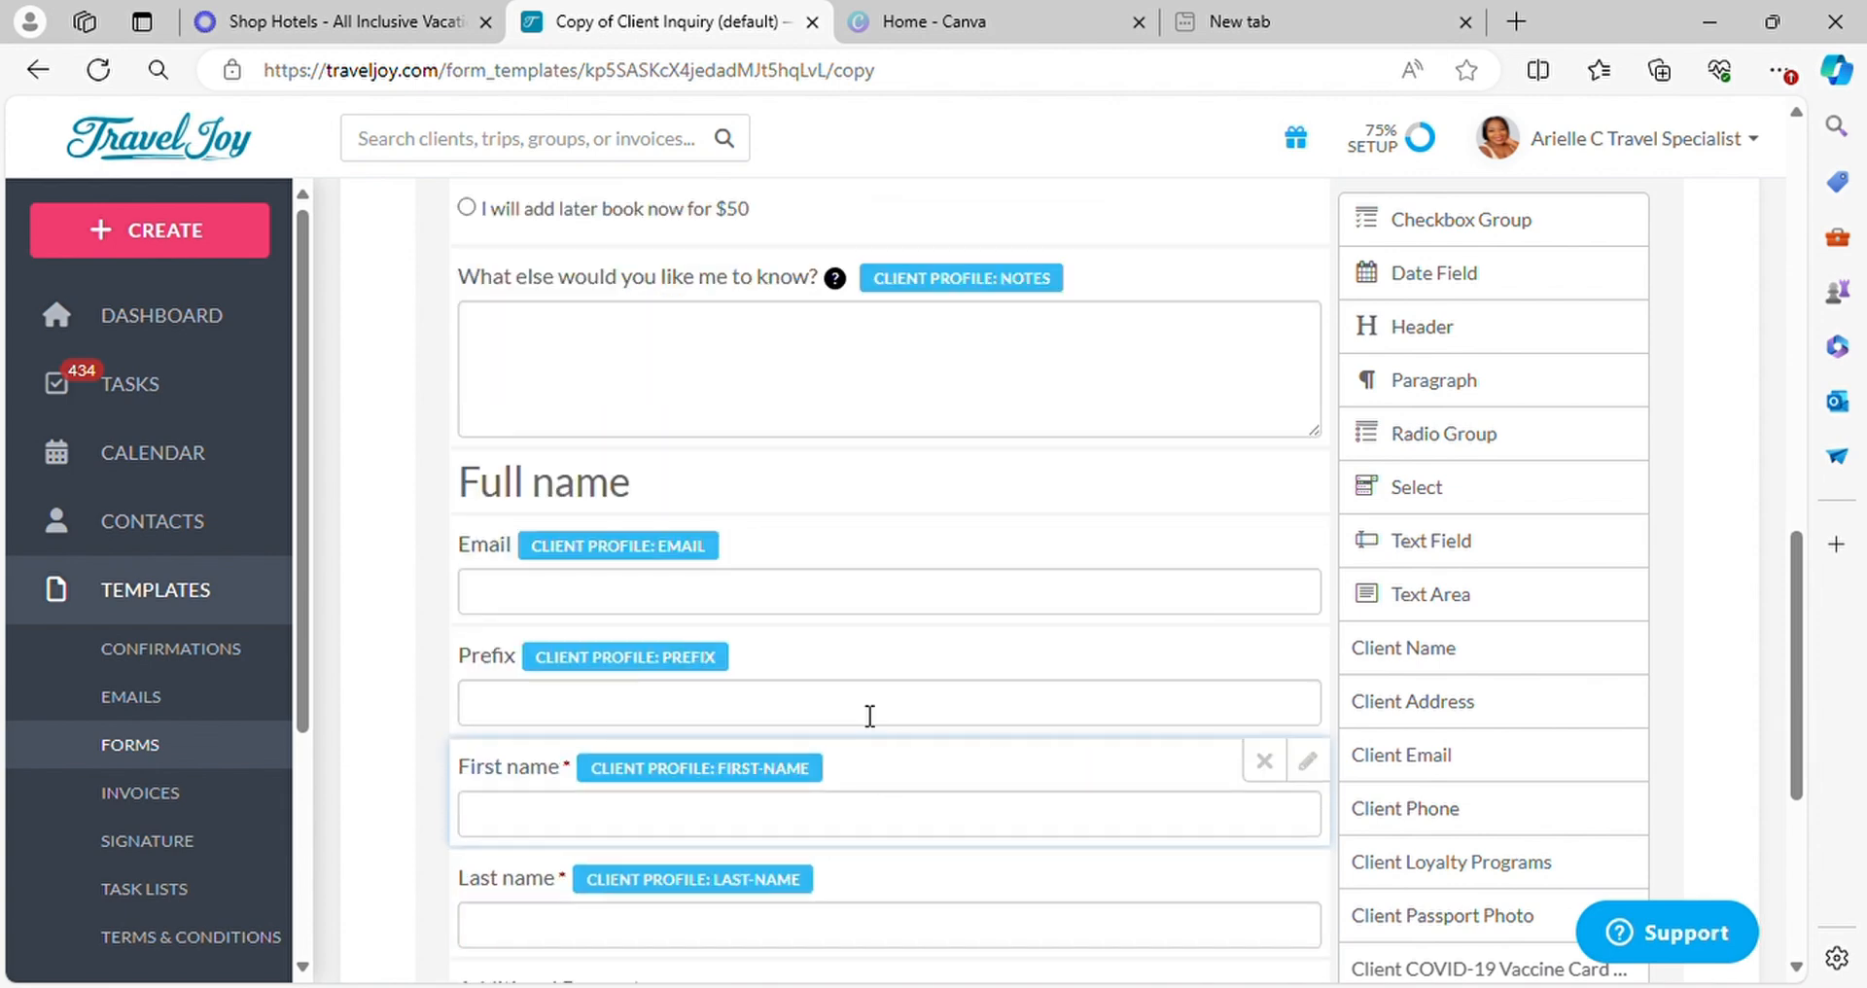
Duplicate the Insurance question in the form
scroll(765, 514, up, 3)
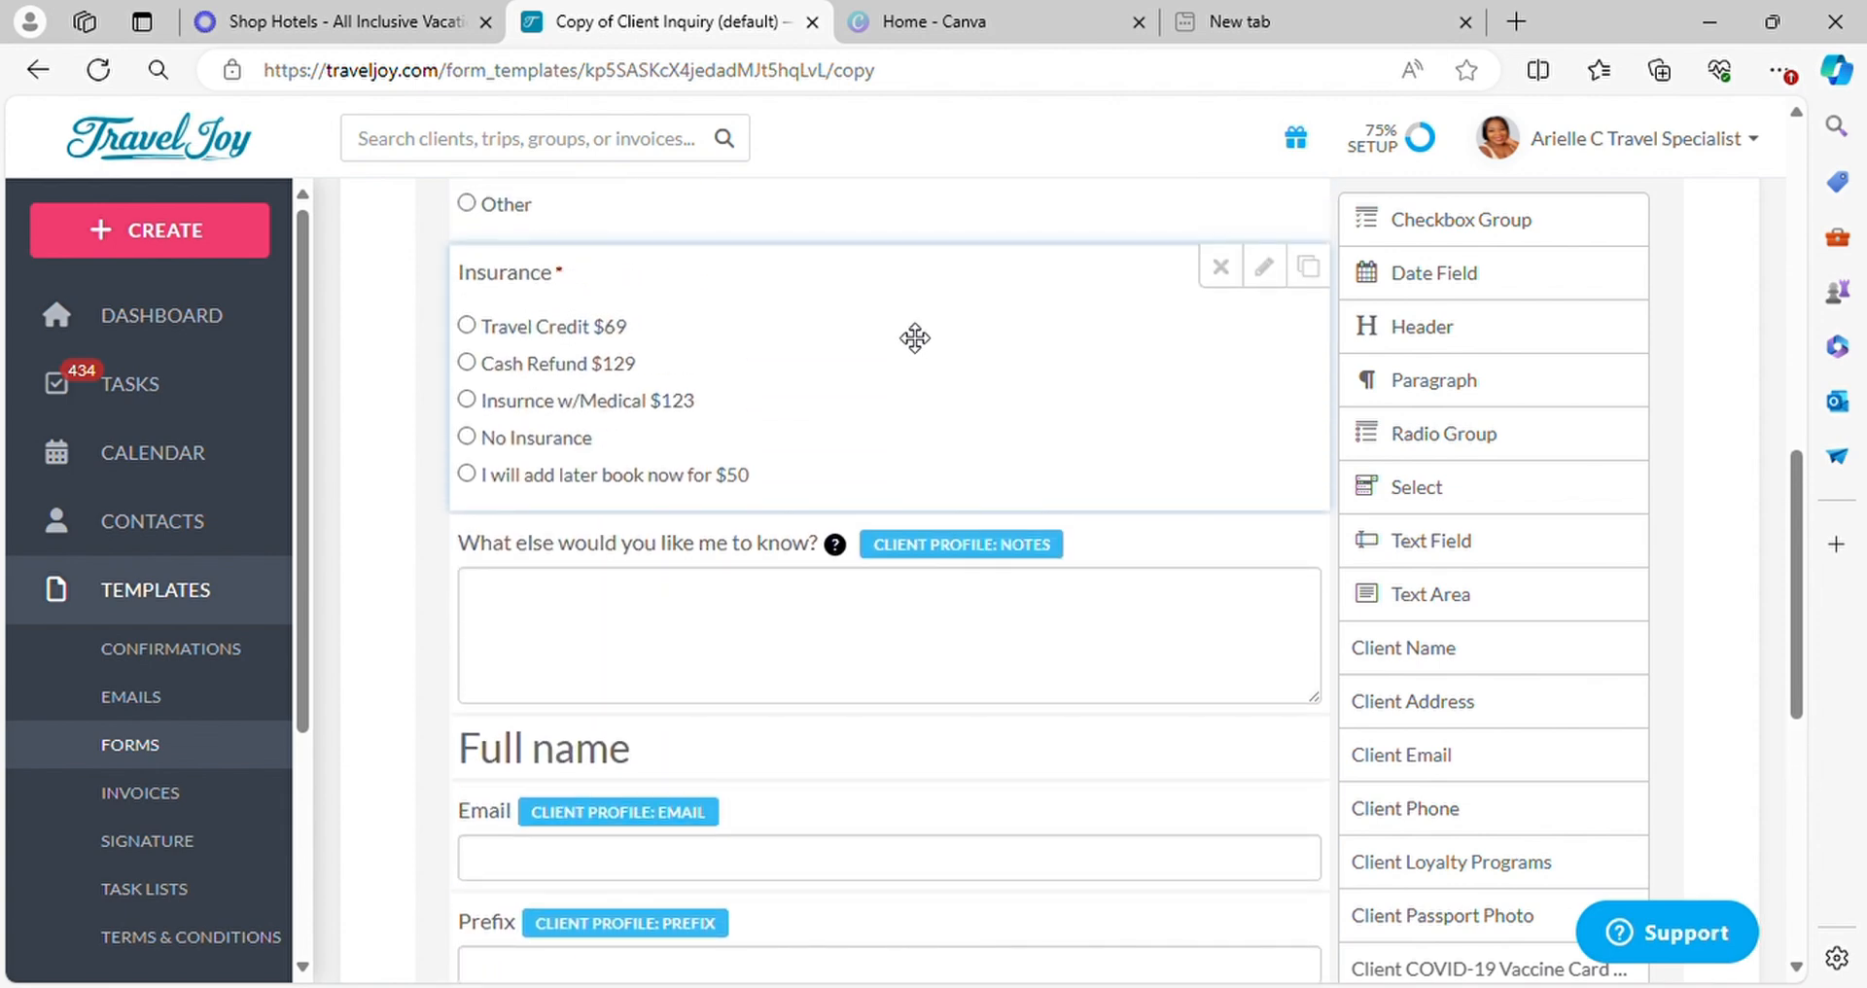
scroll(617, 396, up, 5)
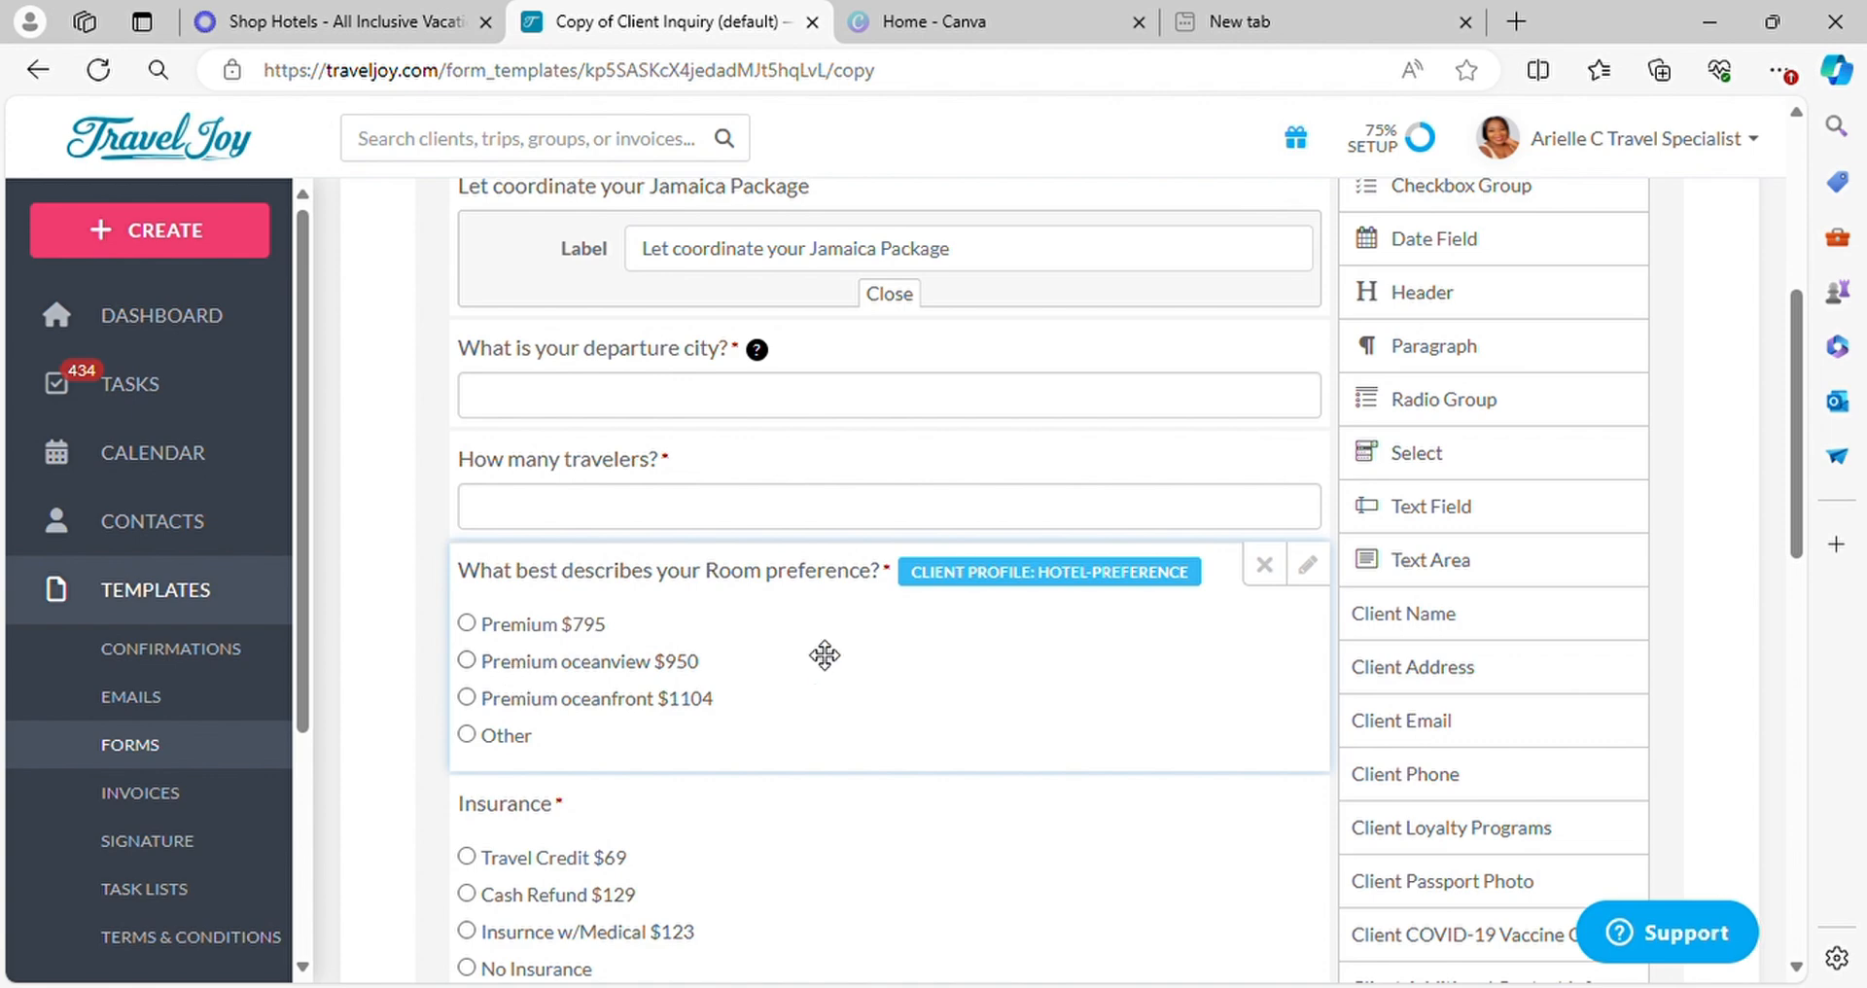
scroll(924, 655, down, 4)
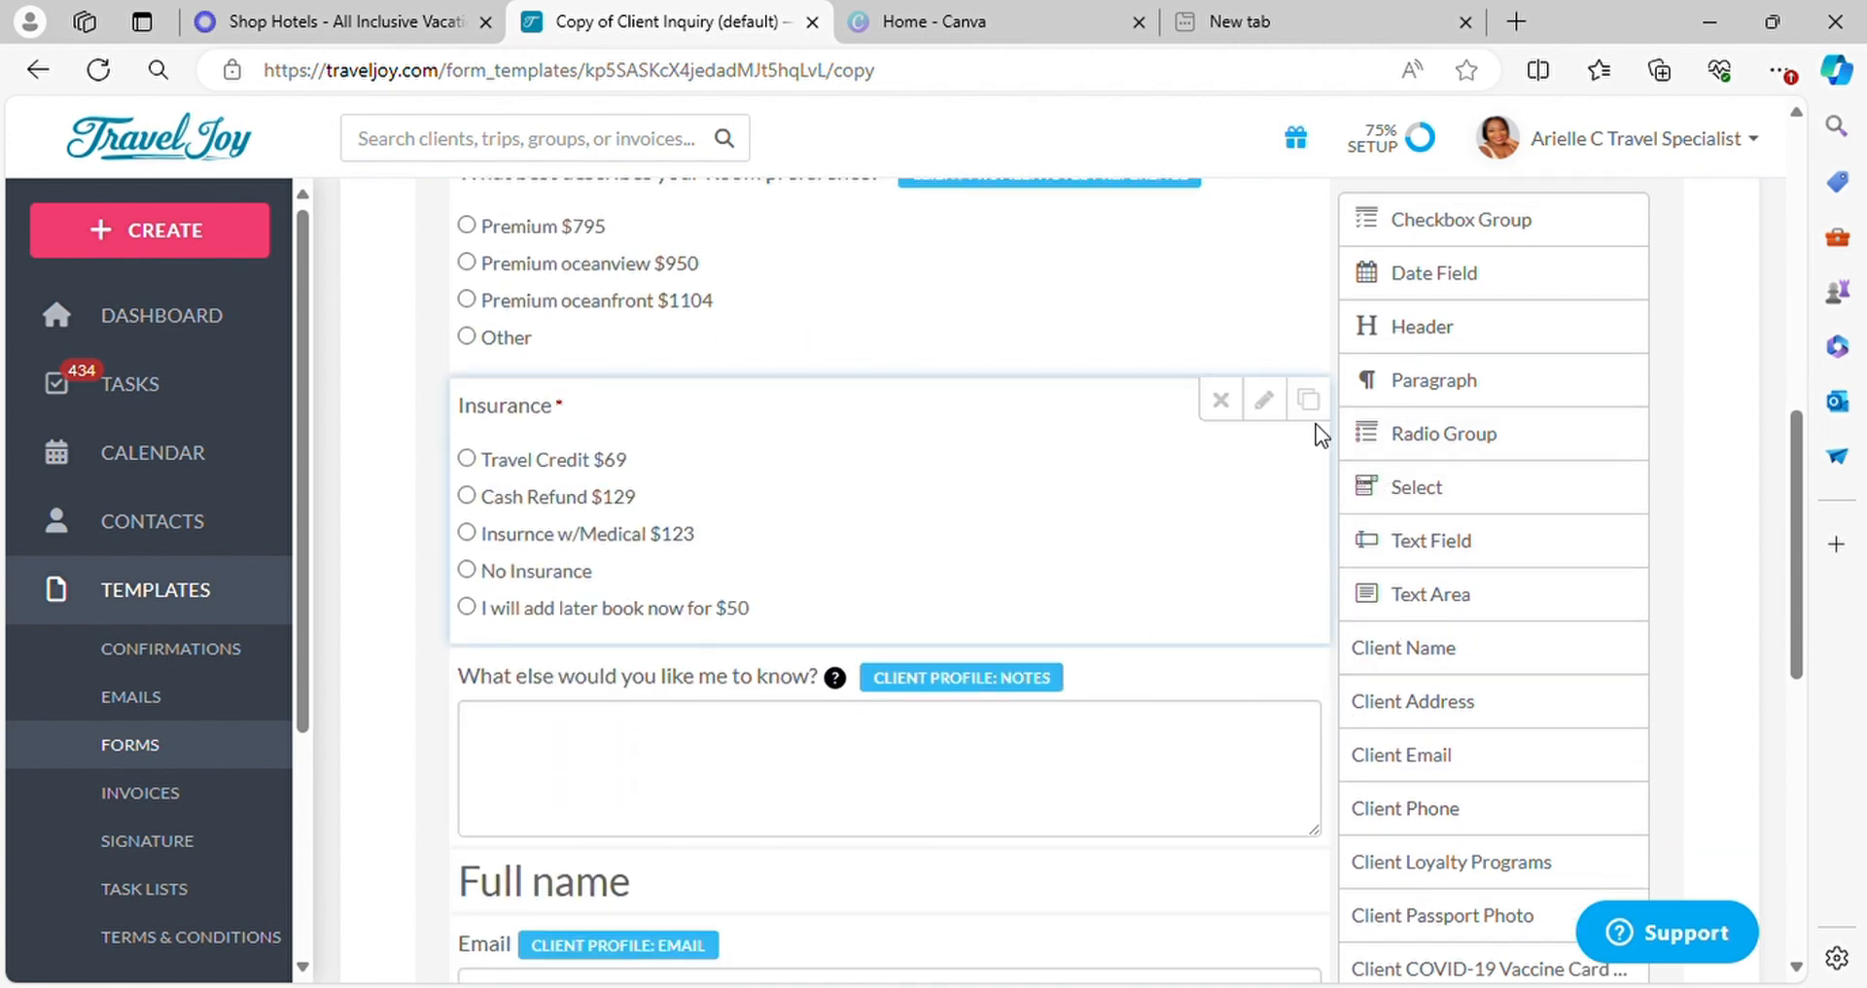
click(1308, 399)
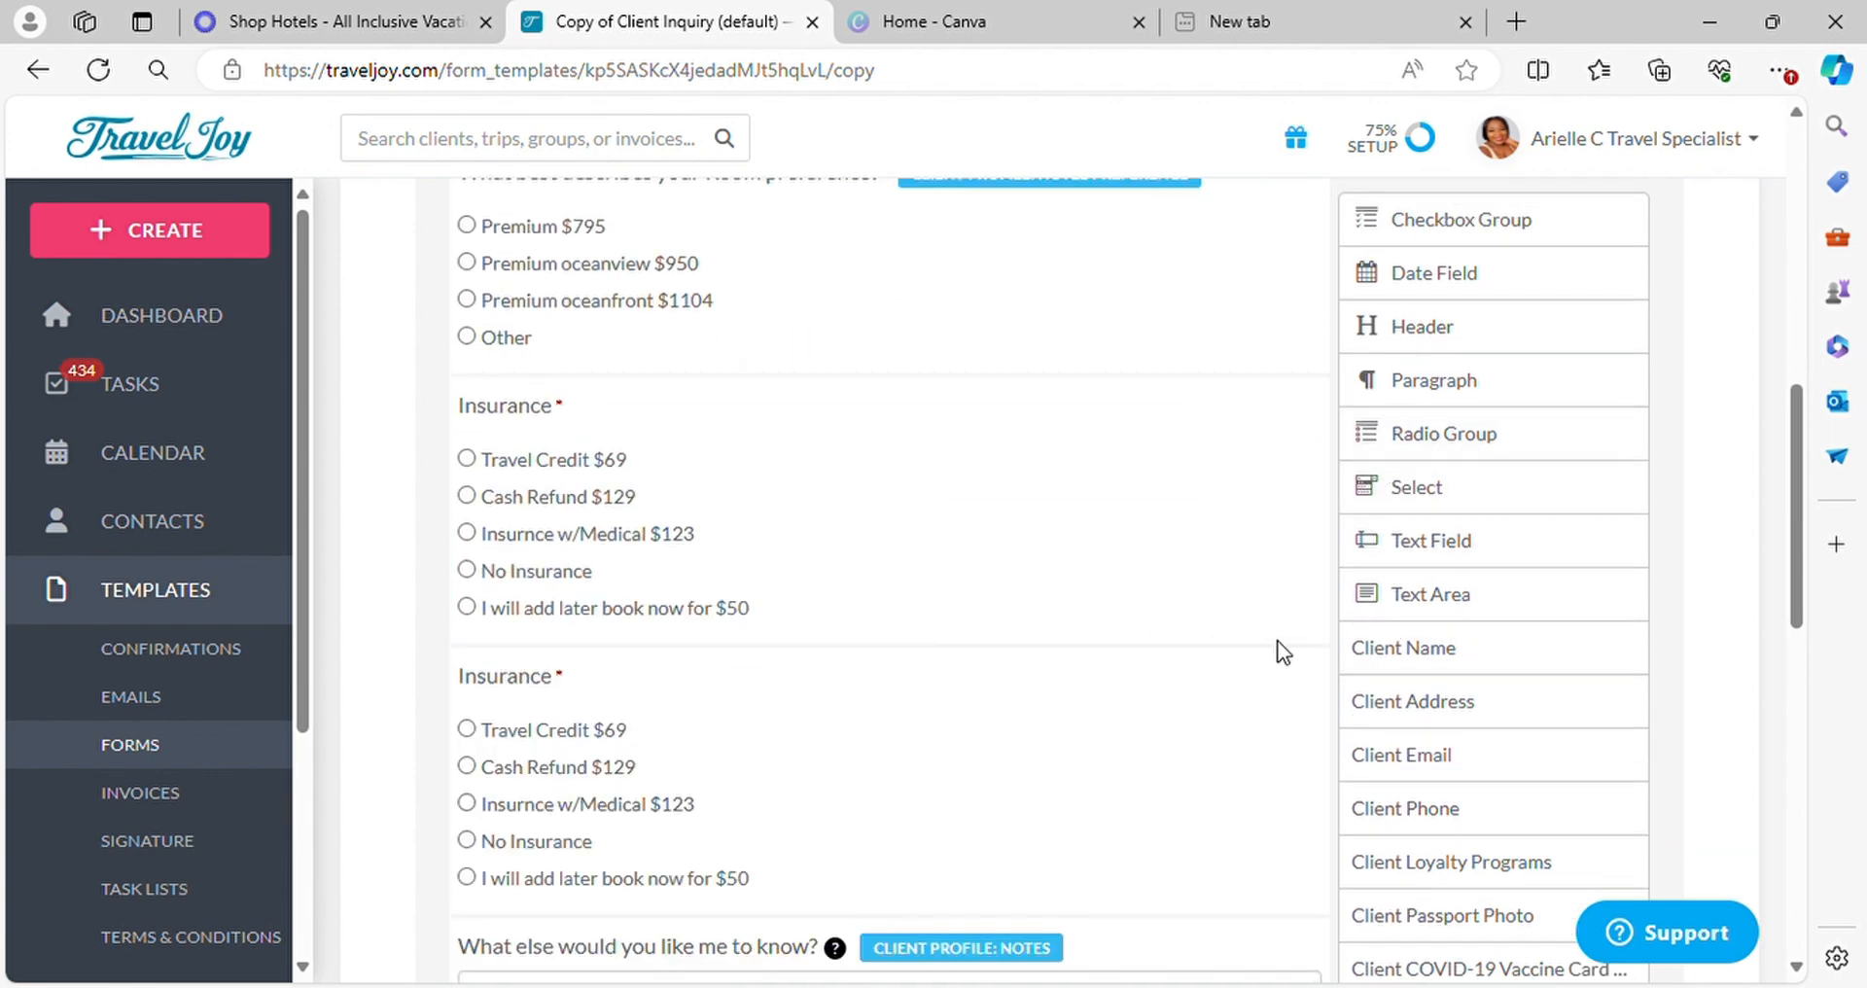
Change the duplicated Insurance question's label to "Add on Excursion/ Cool Running Boat Ride + Dunns River"
click(1263, 670)
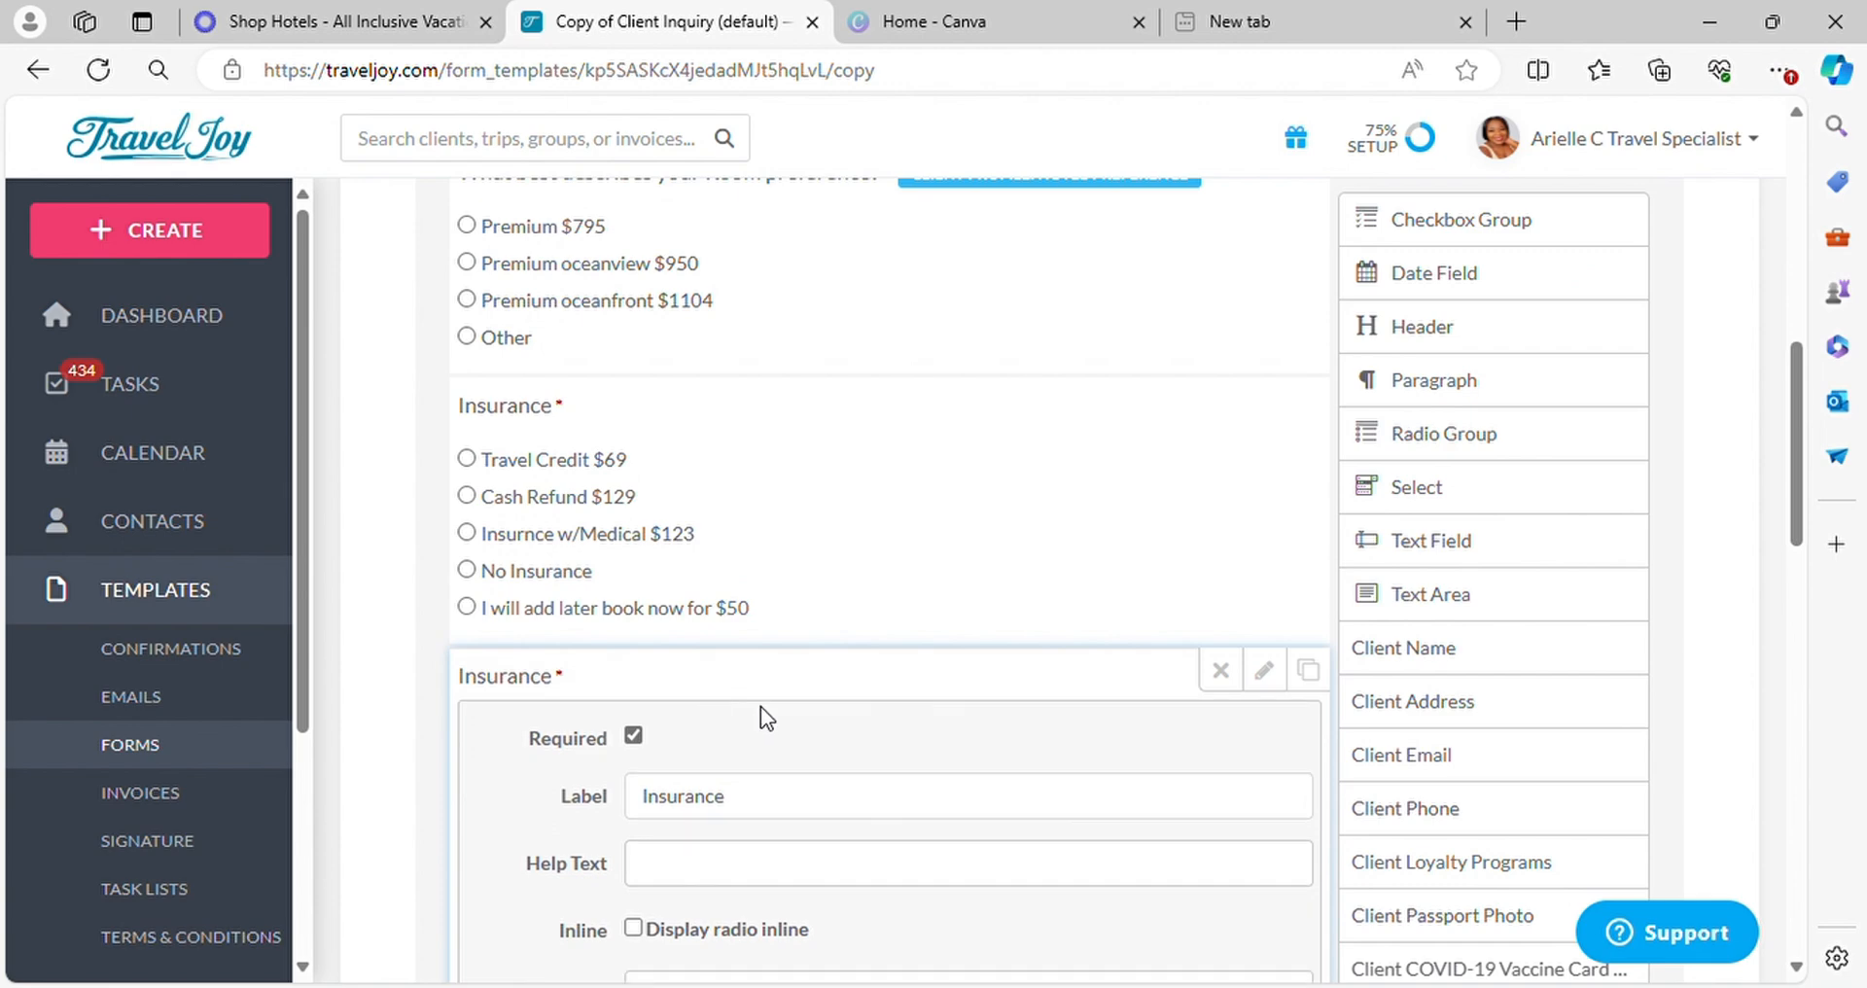
click(935, 796)
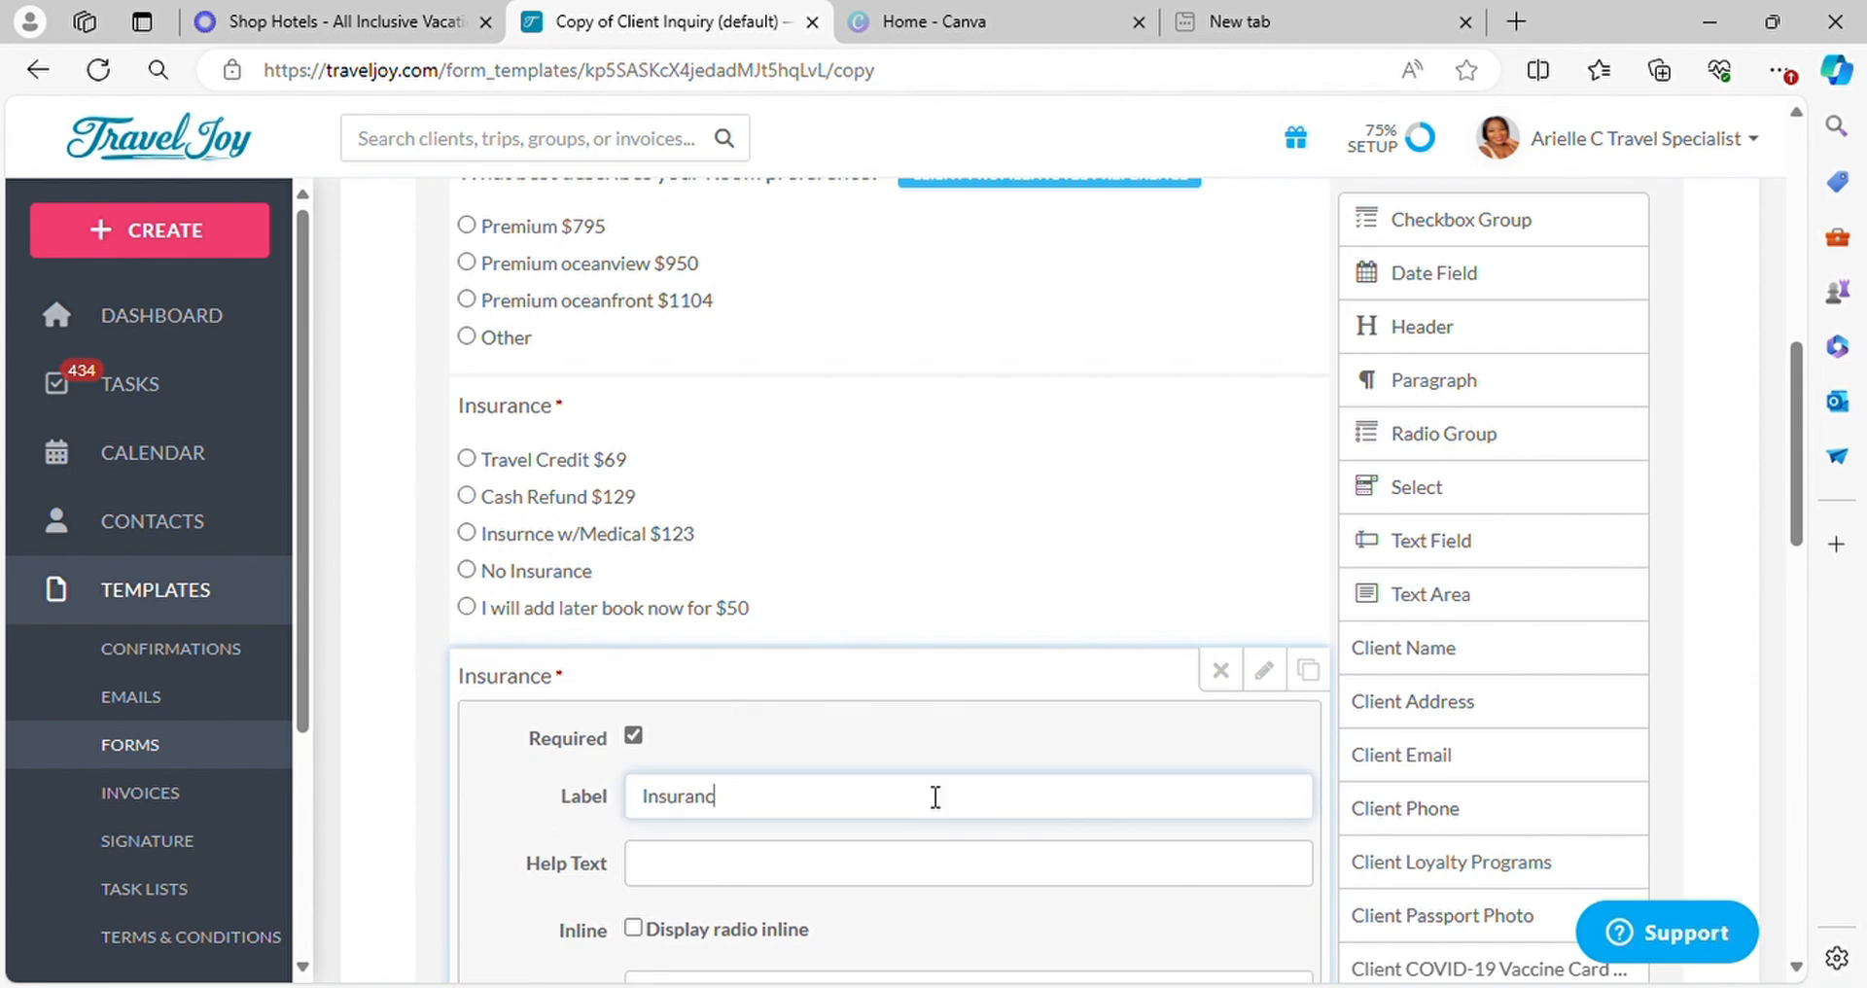
key(BackSpace)
key(BackSpace)
key(BackSpace)
key(BackSpace)
key(BackSpace)
key(BackSpace)
key(BackSpace)
key(BackSpace)
text(A)
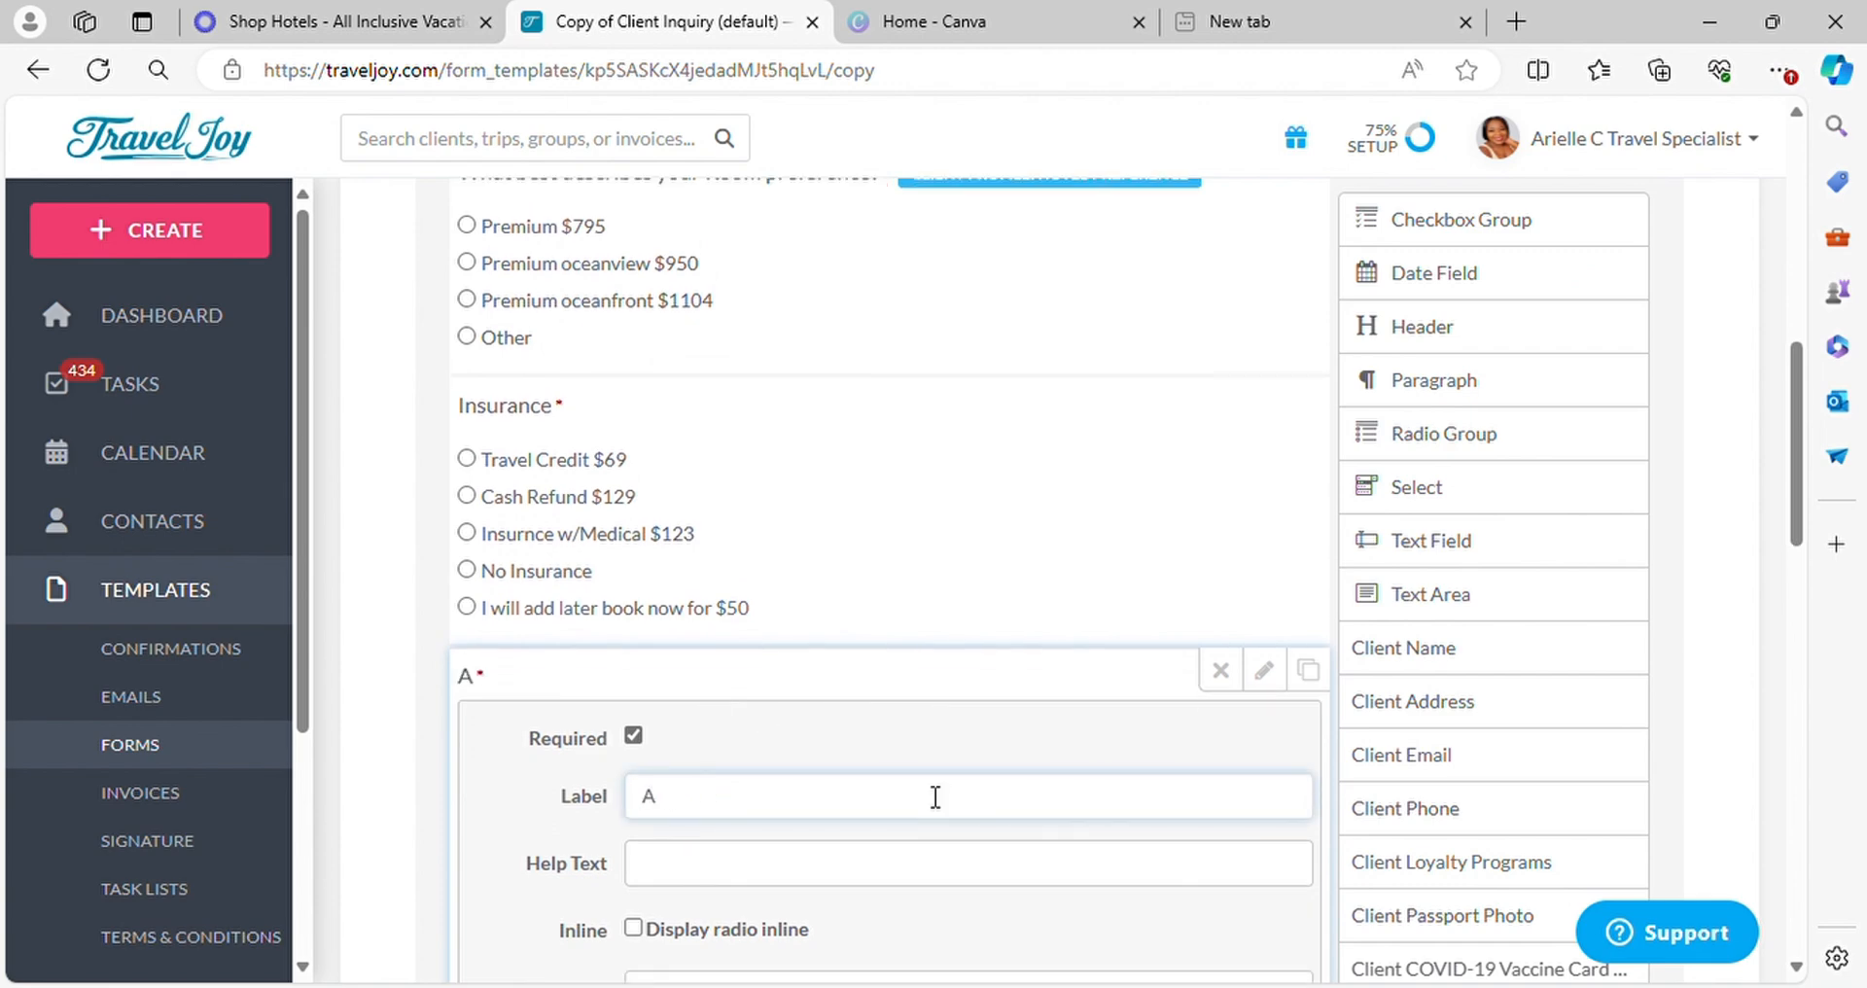
text(dd on Excur)
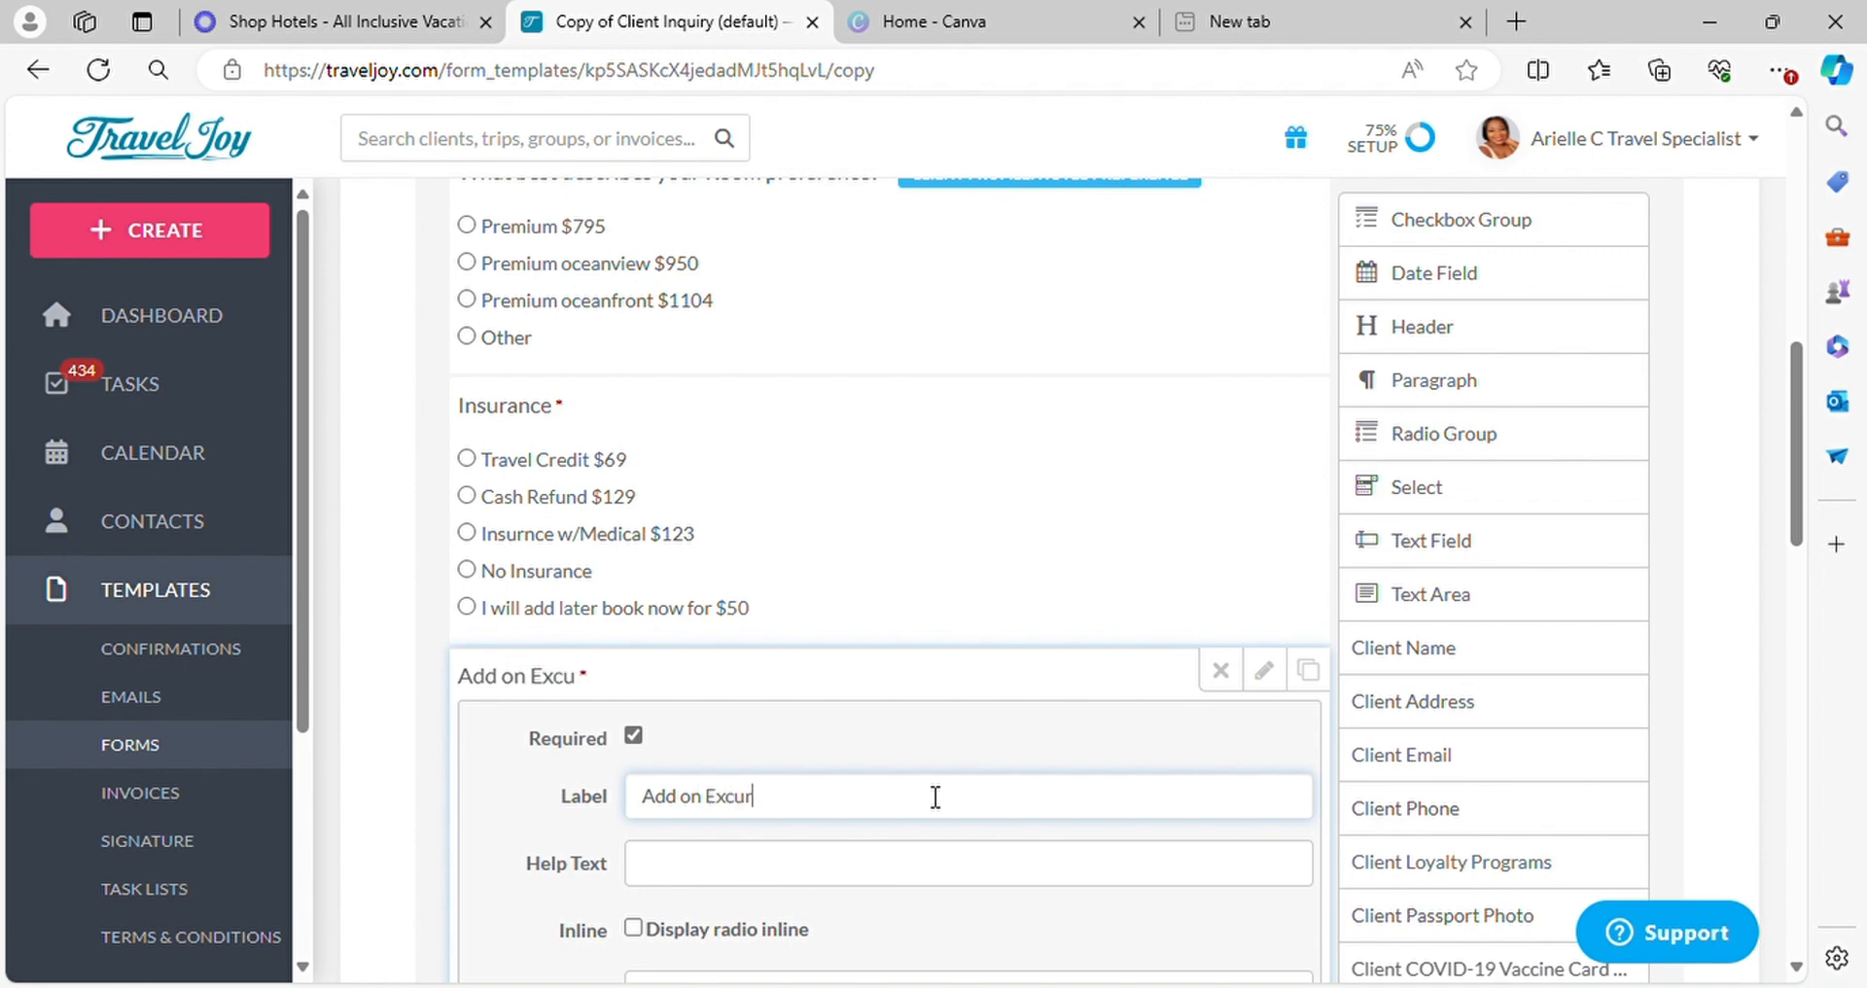
text(sion/ Cool )
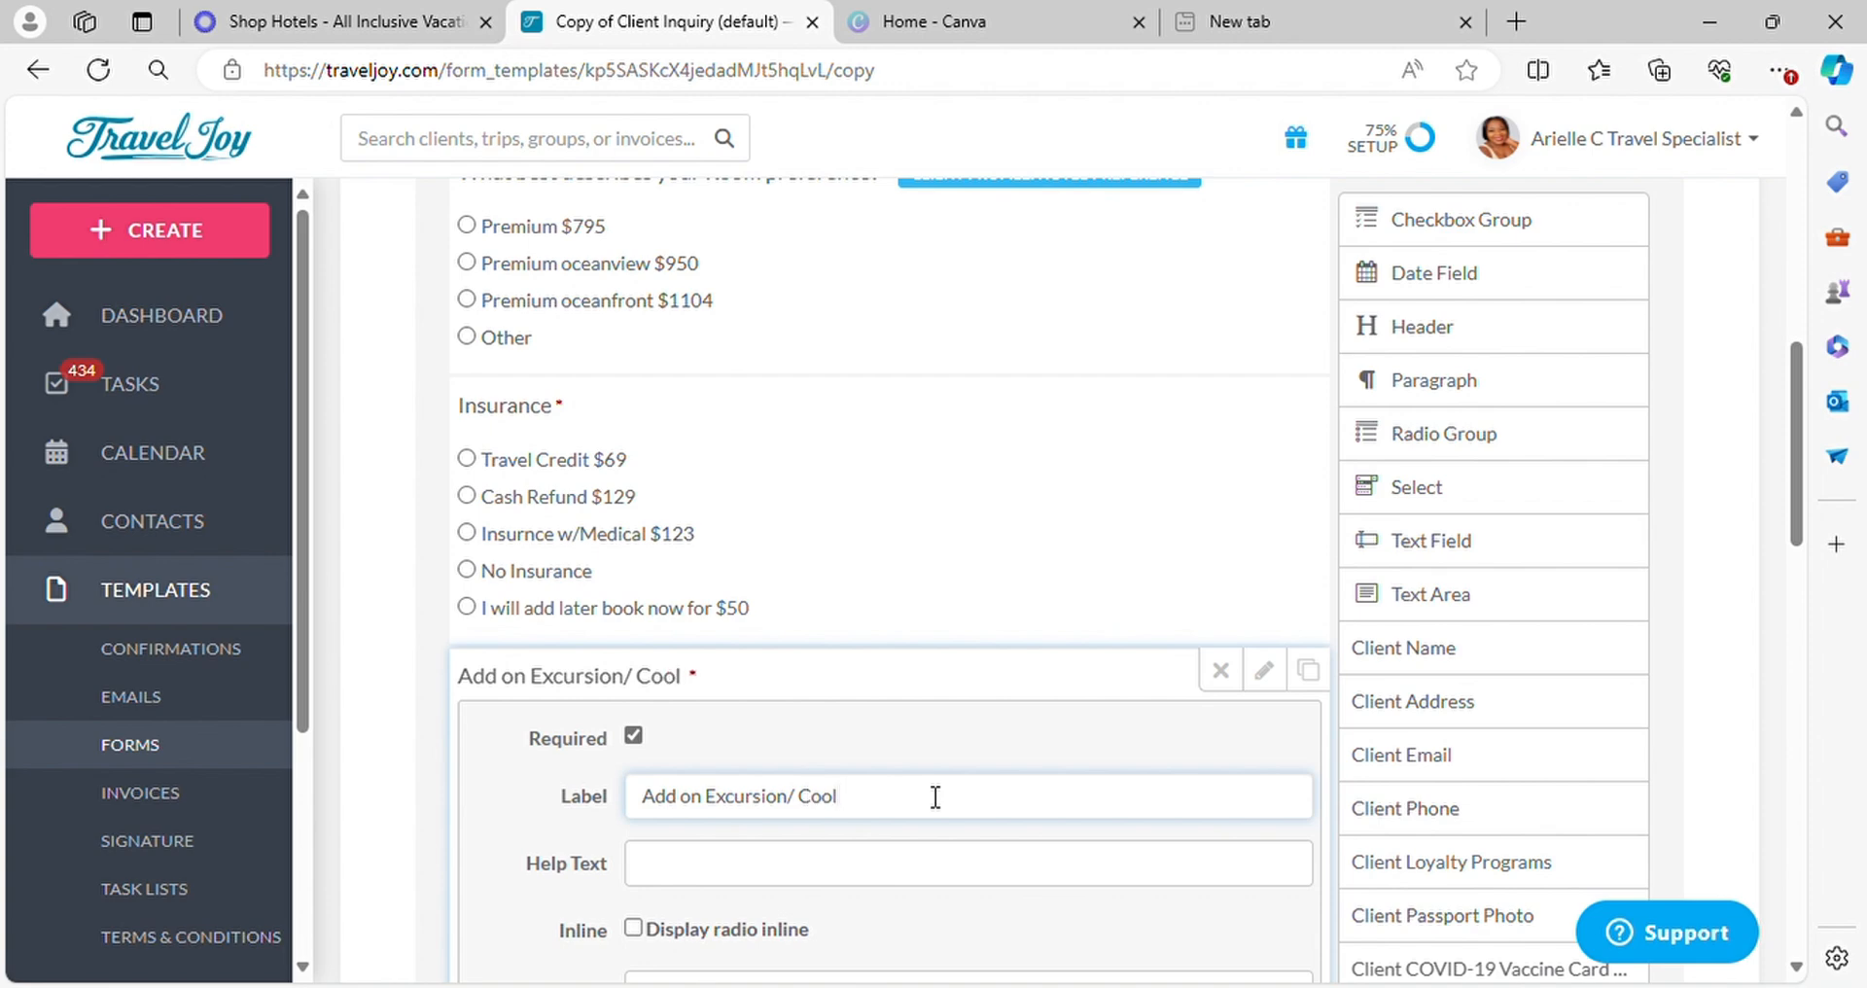
text(Running)
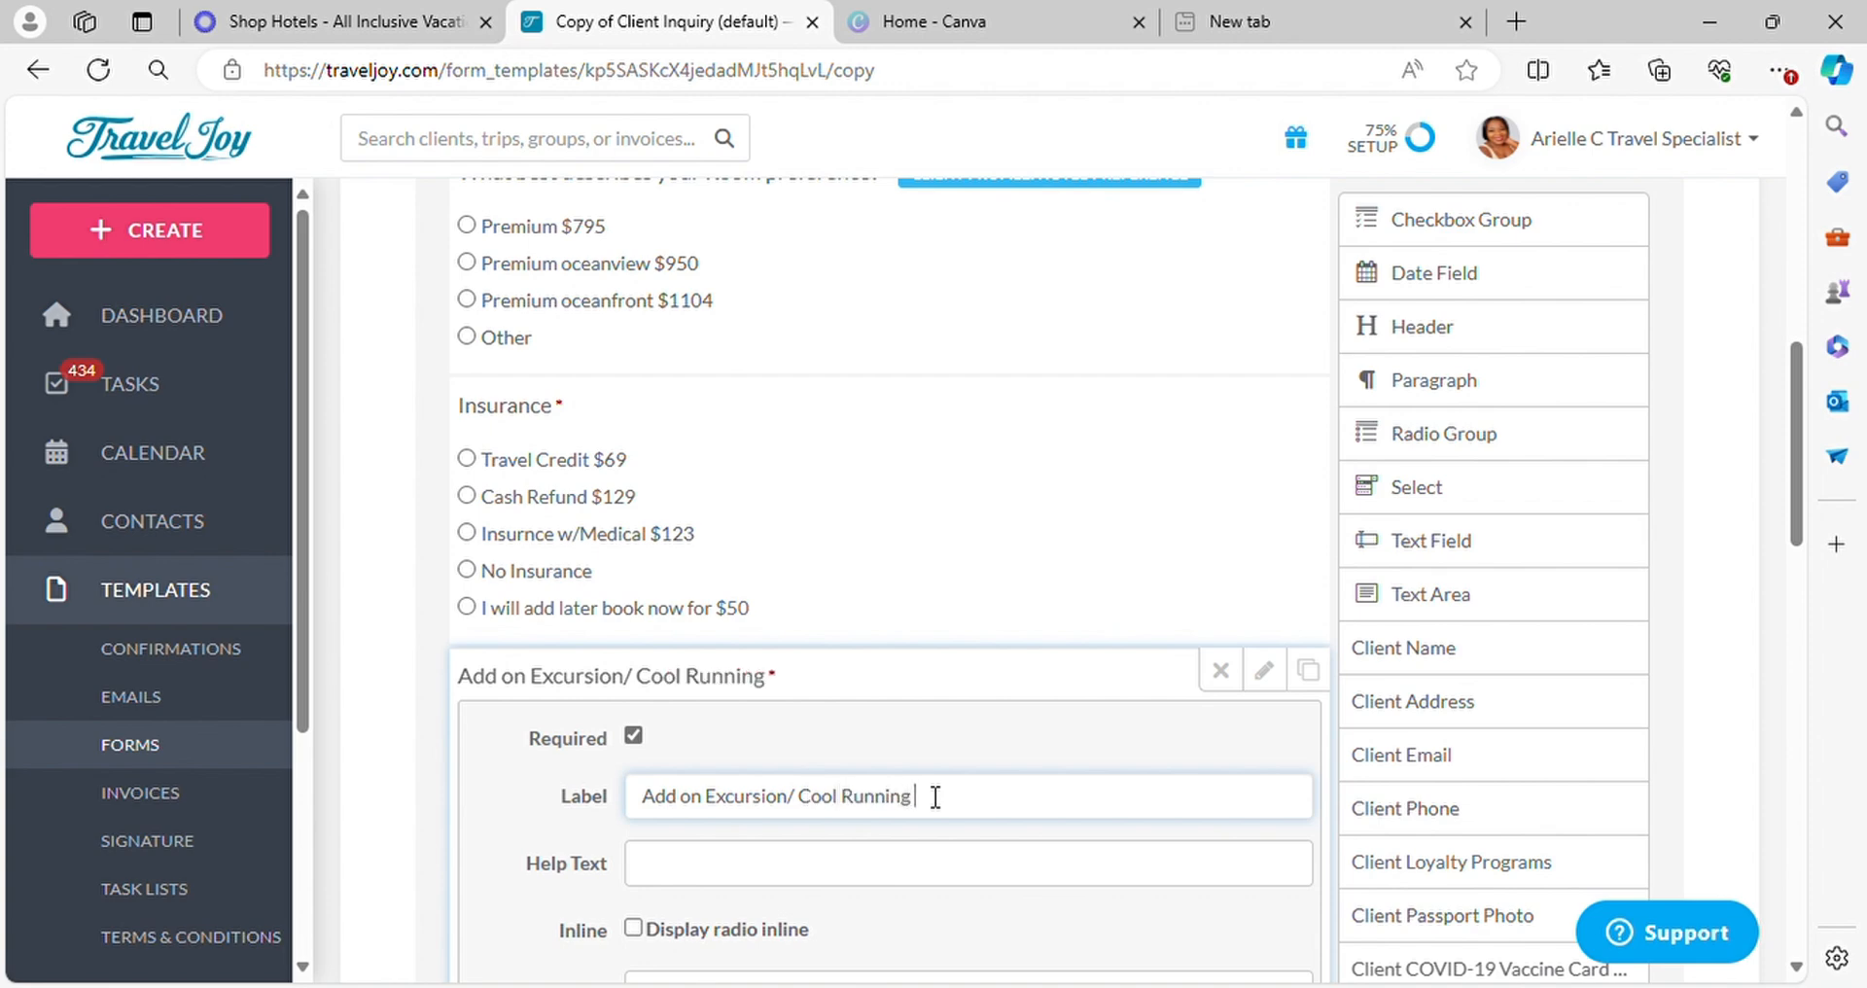
text( Boat Ride + Dunns R)
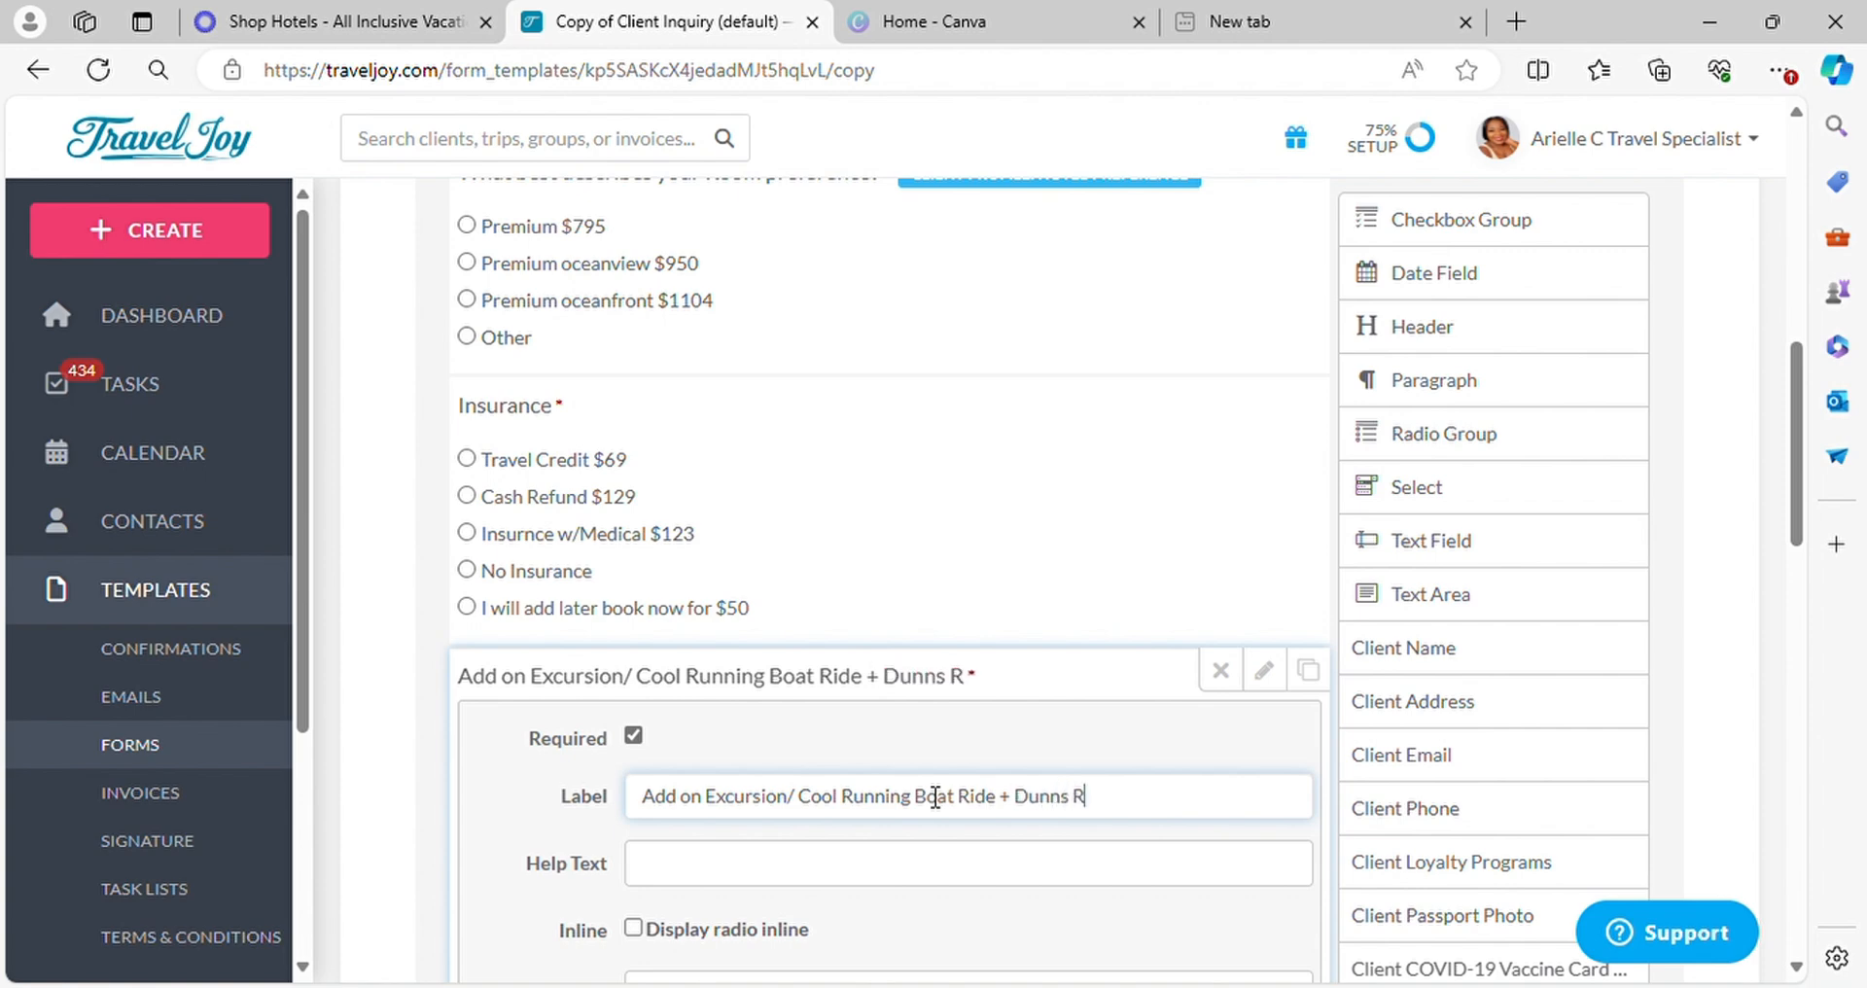
text(iver)
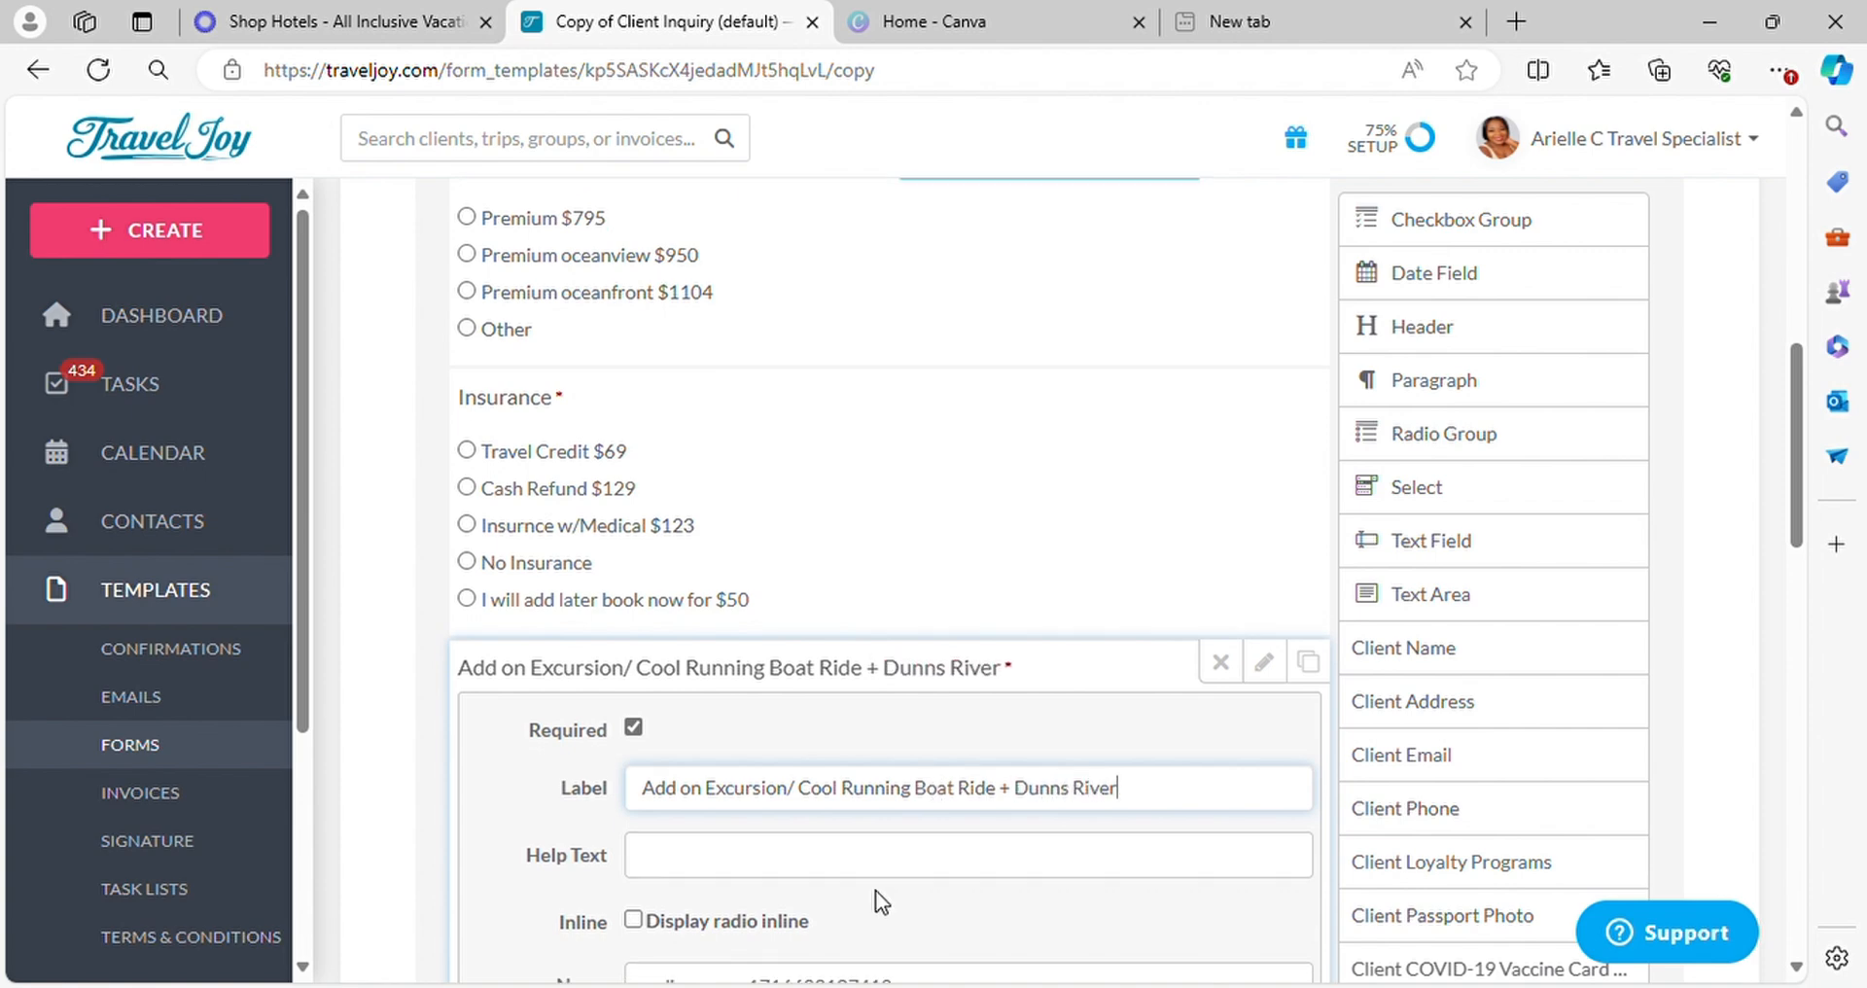
Delete the medical insurance, "No Insurance" and "I will add later book now for $50" options from the excursion question
scroll(876, 890, down, 5)
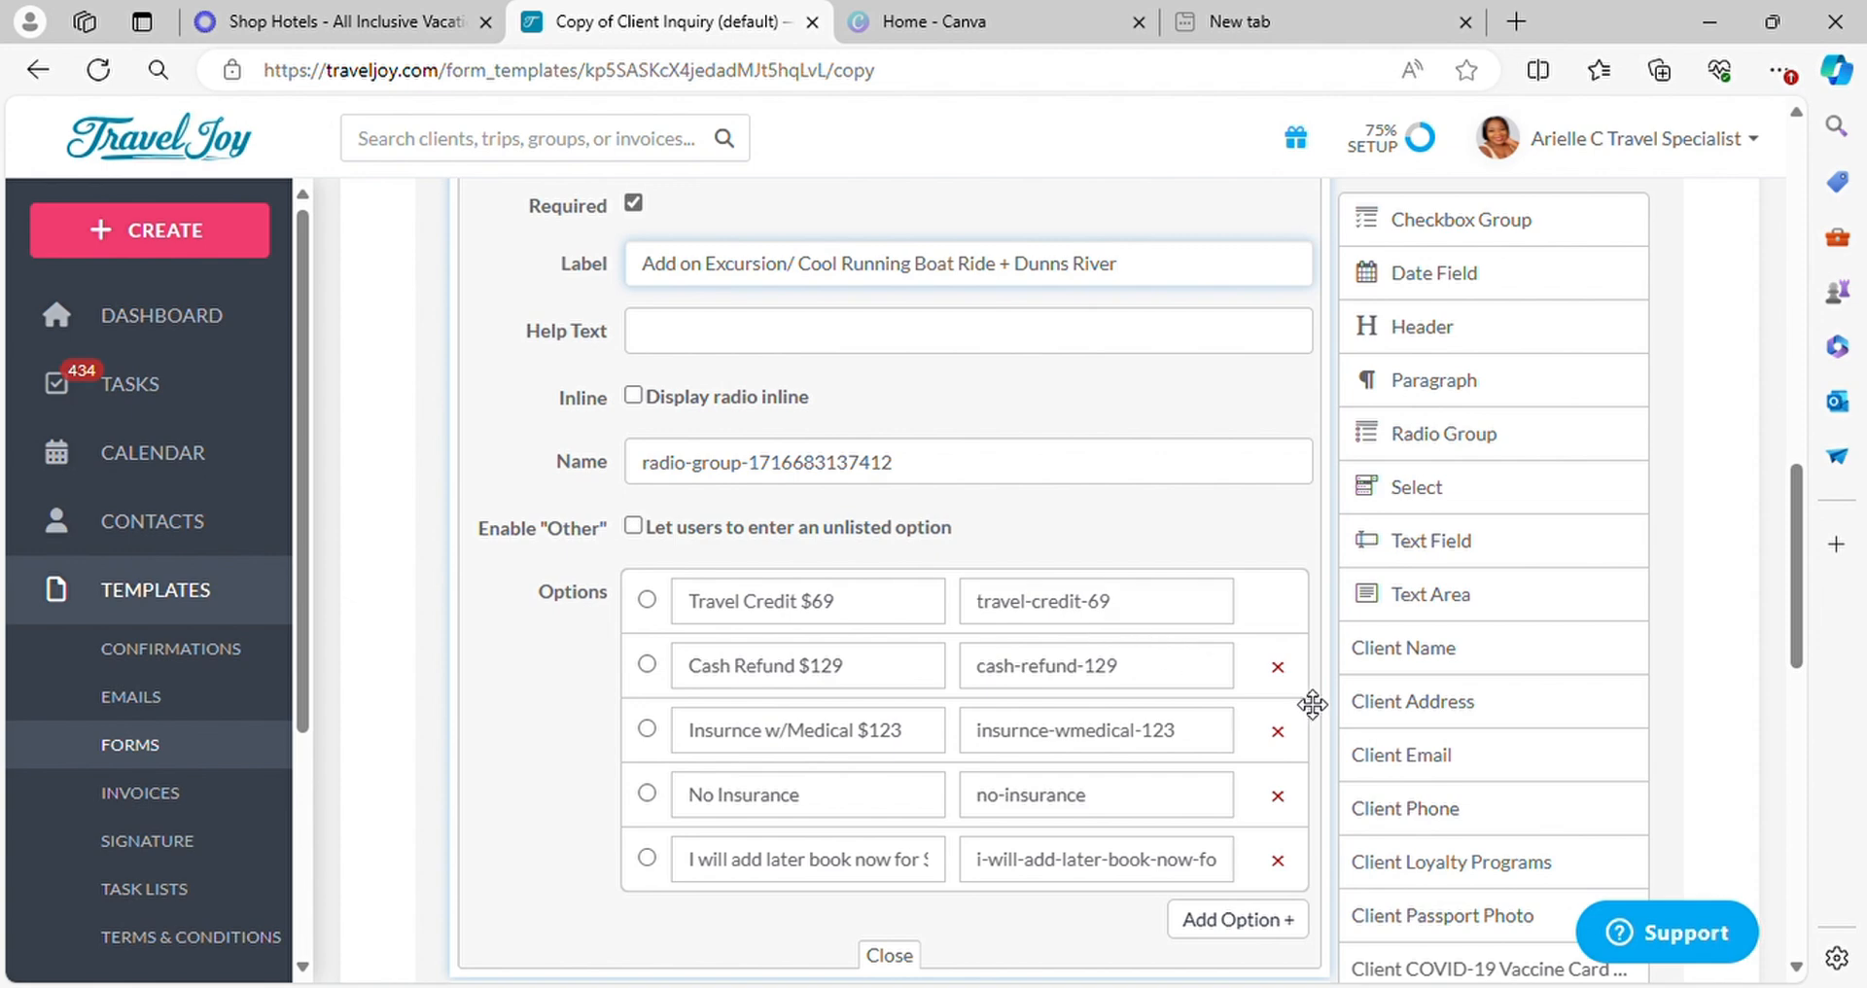
click(1278, 730)
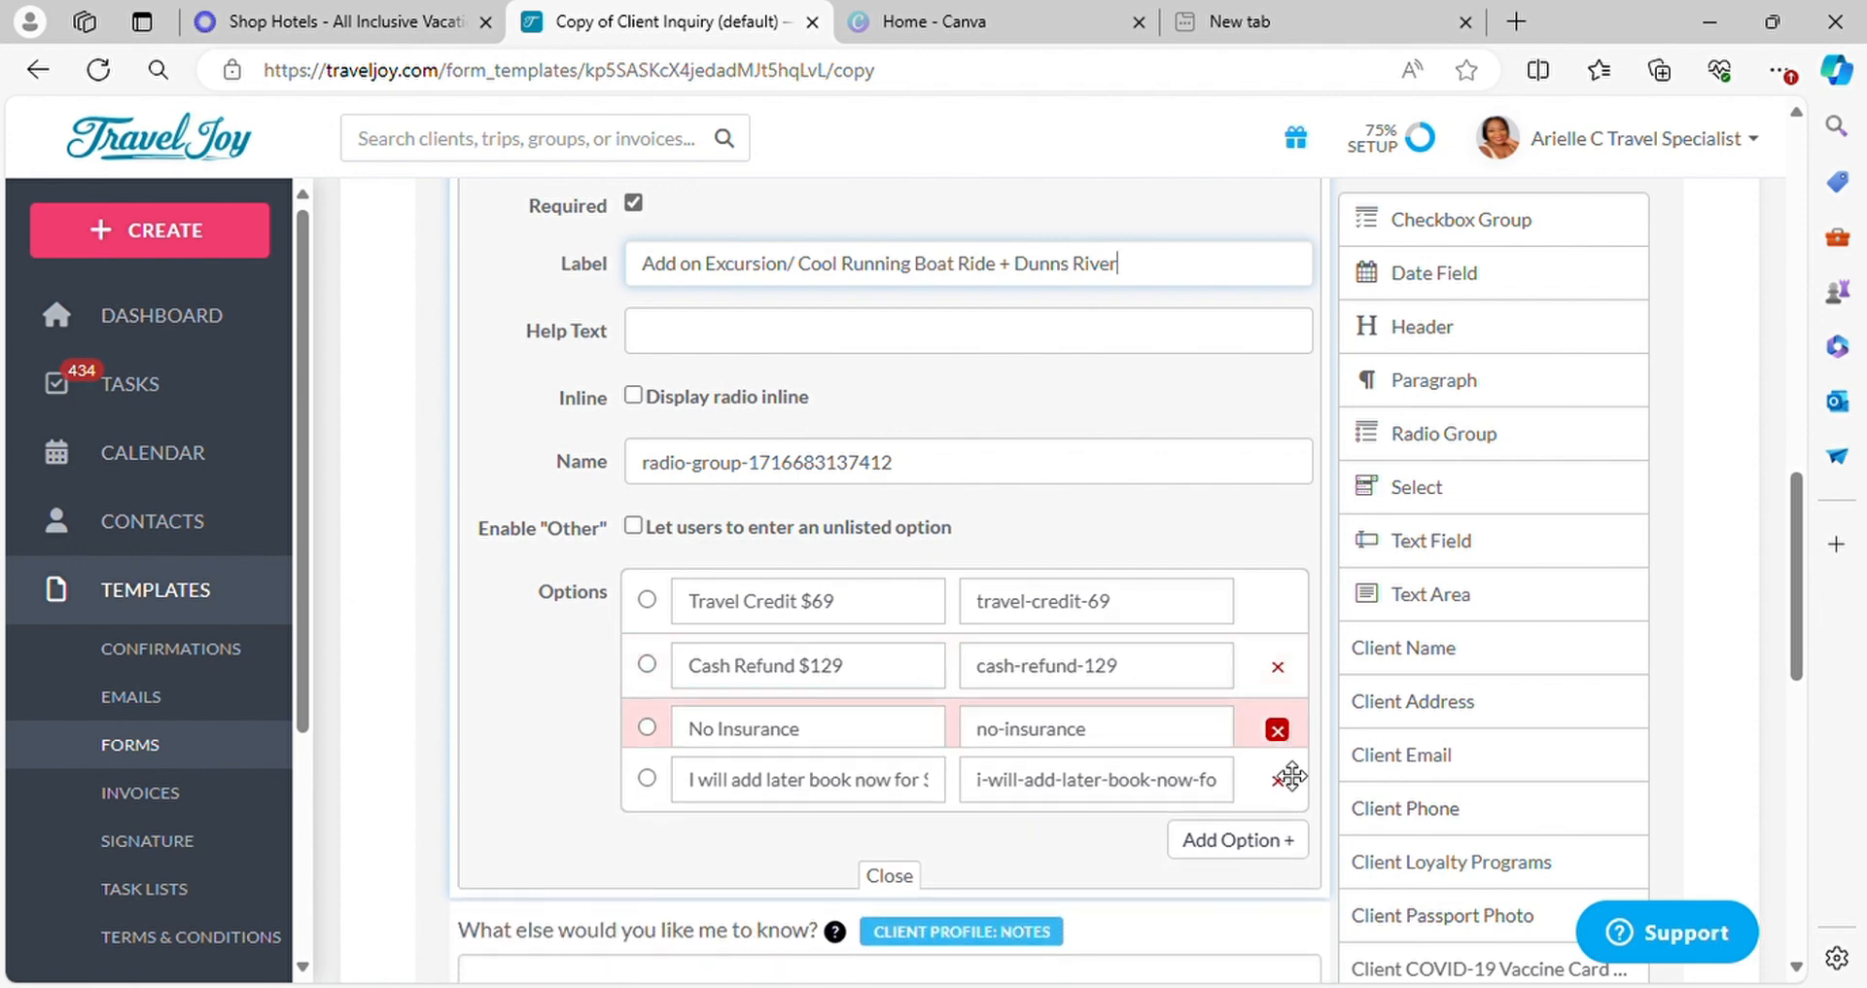
click(1278, 730)
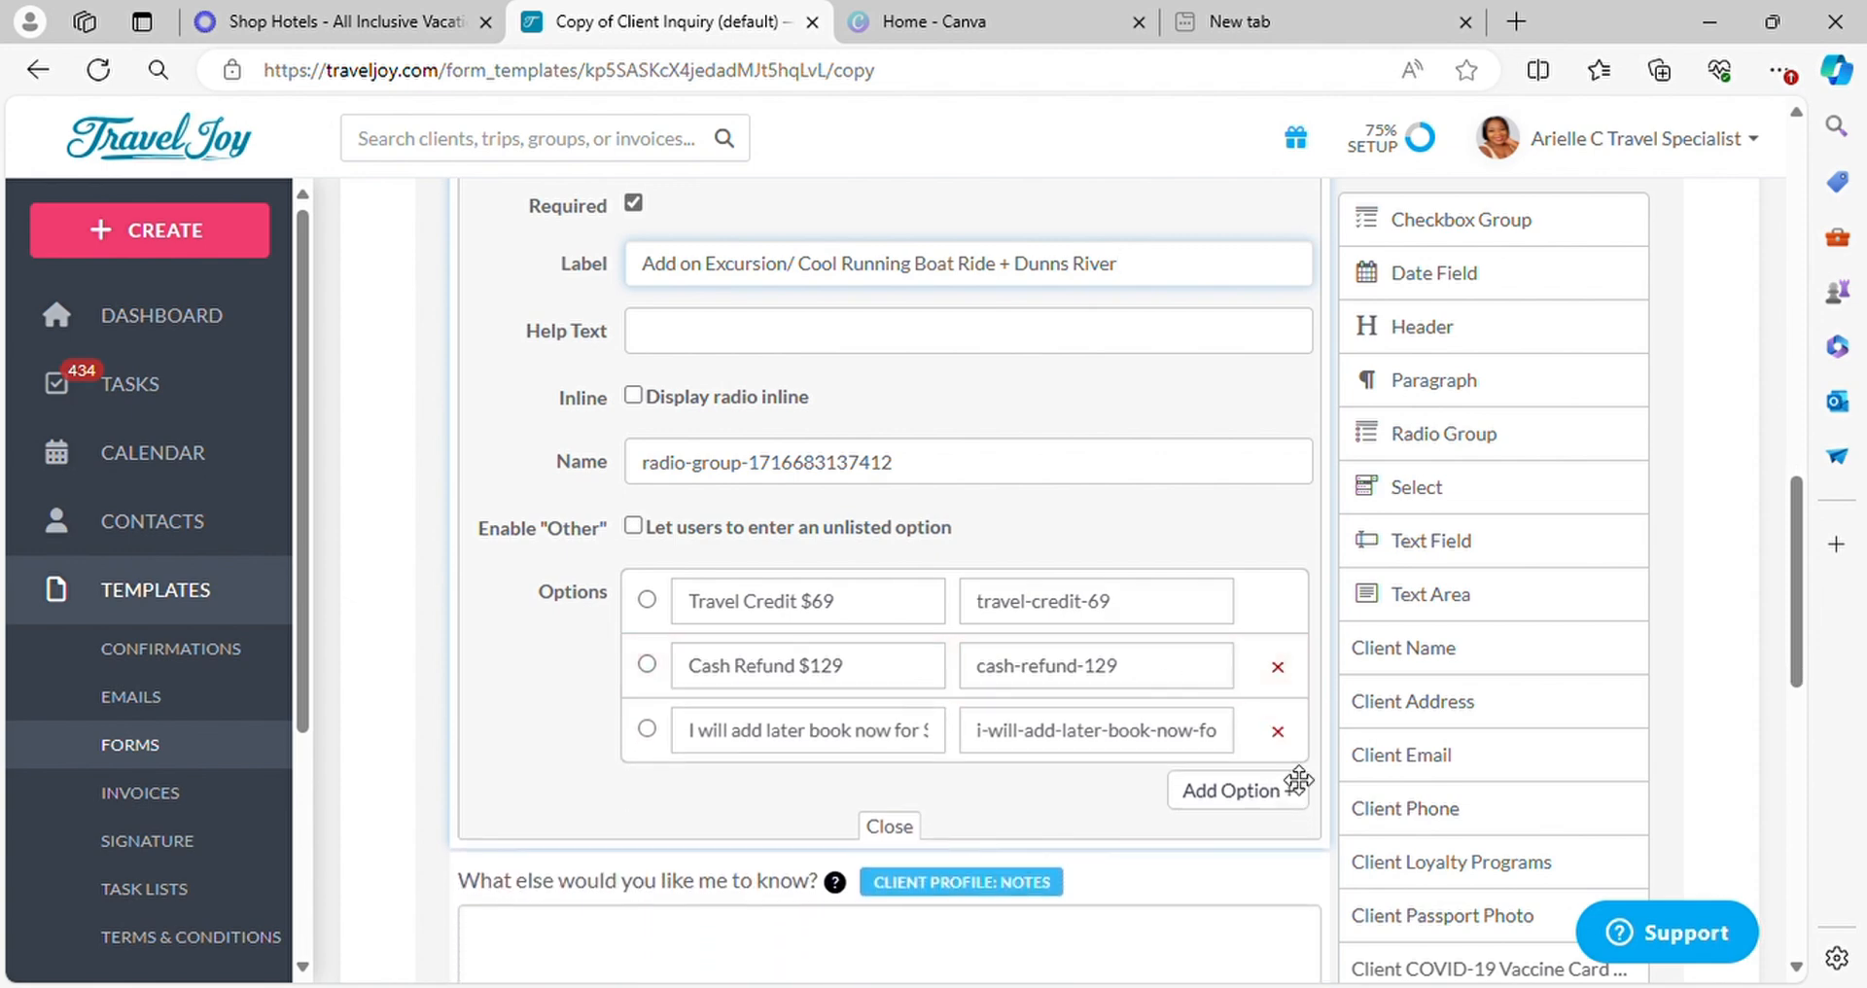
Replace the excursion question's first option label with "Yes, please"
click(905, 607)
key(BackSpace)
key(BackSpace)
key(BackSpace)
key(BackSpace)
key(BackSpace)
key(BackSpace)
key(BackSpace)
key(BackSpace)
key(BackSpace)
key(BackSpace)
key(BackSpace)
key(BackSpace)
key(BackSpace)
key(BackSpace)
key(BackSpace)
key(BackSpace)
key(BackSpace)
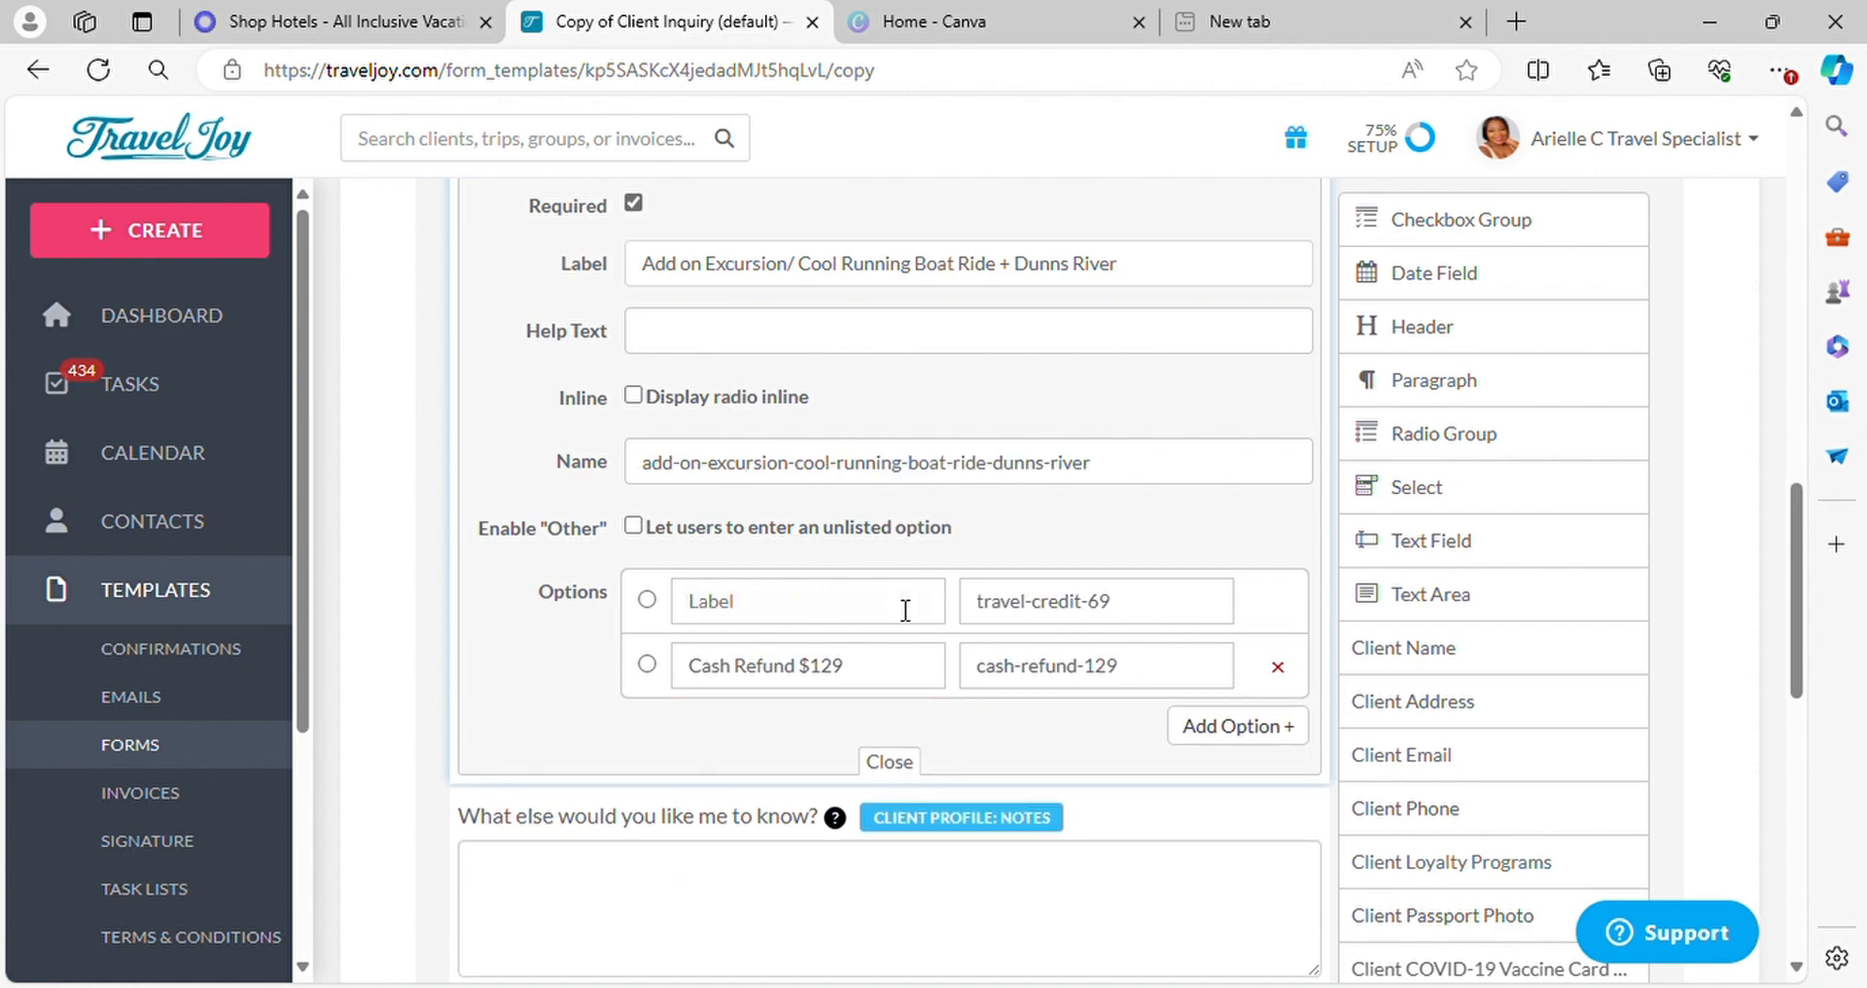
text(Yes, please)
Replace the excursion question's second option label with "No" and close the question's settings
click(917, 683)
key(BackSpace)
key(BackSpace)
key(BackSpace)
key(BackSpace)
key(BackSpace)
key(BackSpace)
key(BackSpace)
key(BackSpace)
key(BackSpace)
key(BackSpace)
key(BackSpace)
key(BackSpace)
key(BackSpace)
key(BackSpace)
key(BackSpace)
key(BackSpace)
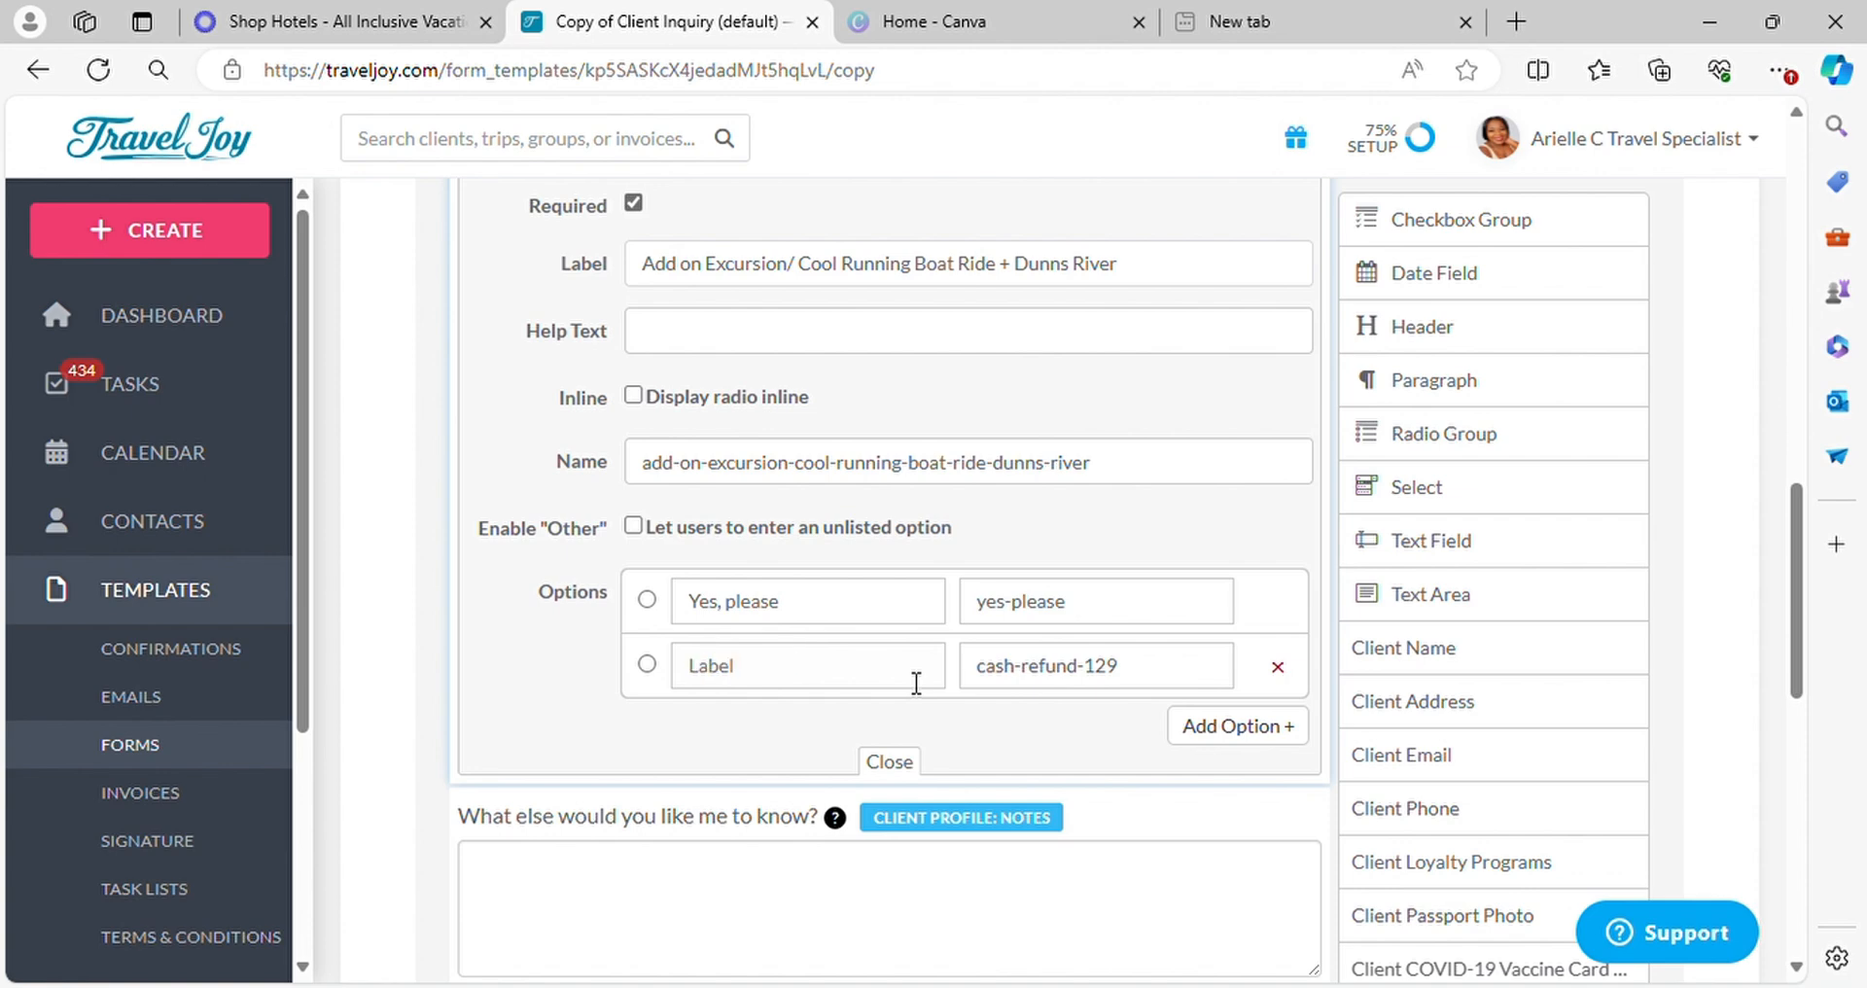
text(No)
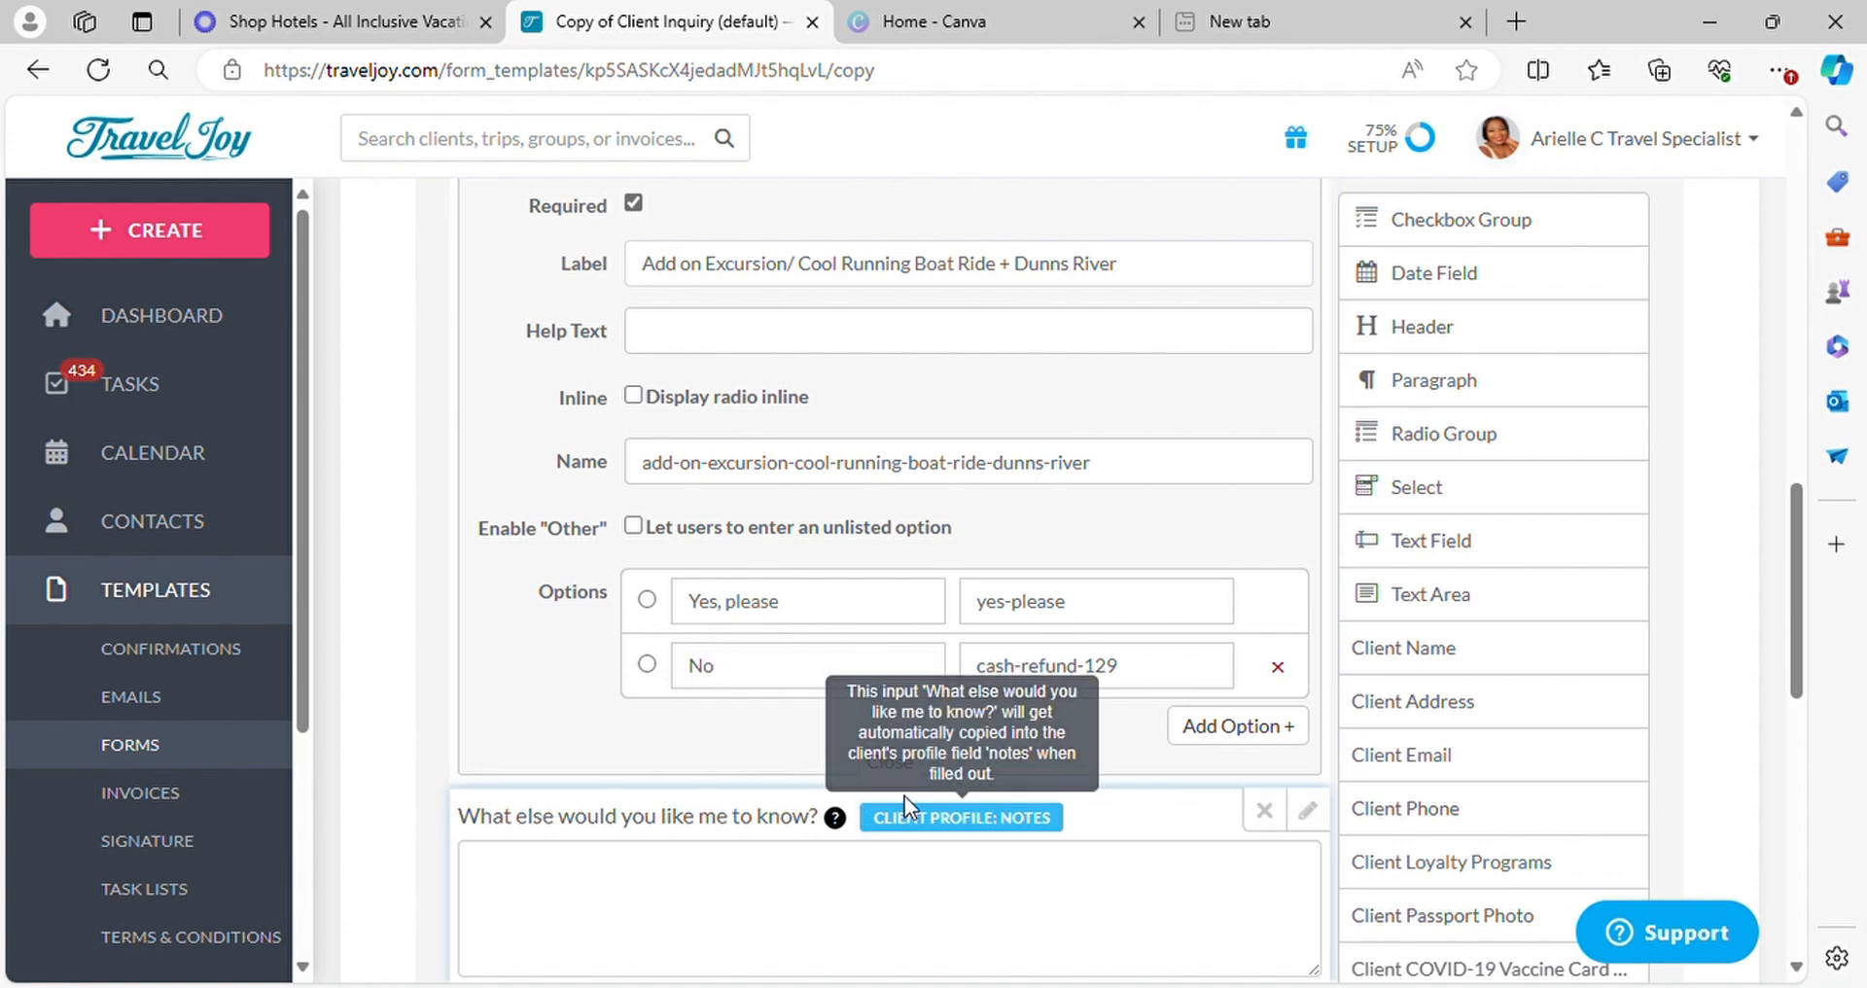
click(911, 769)
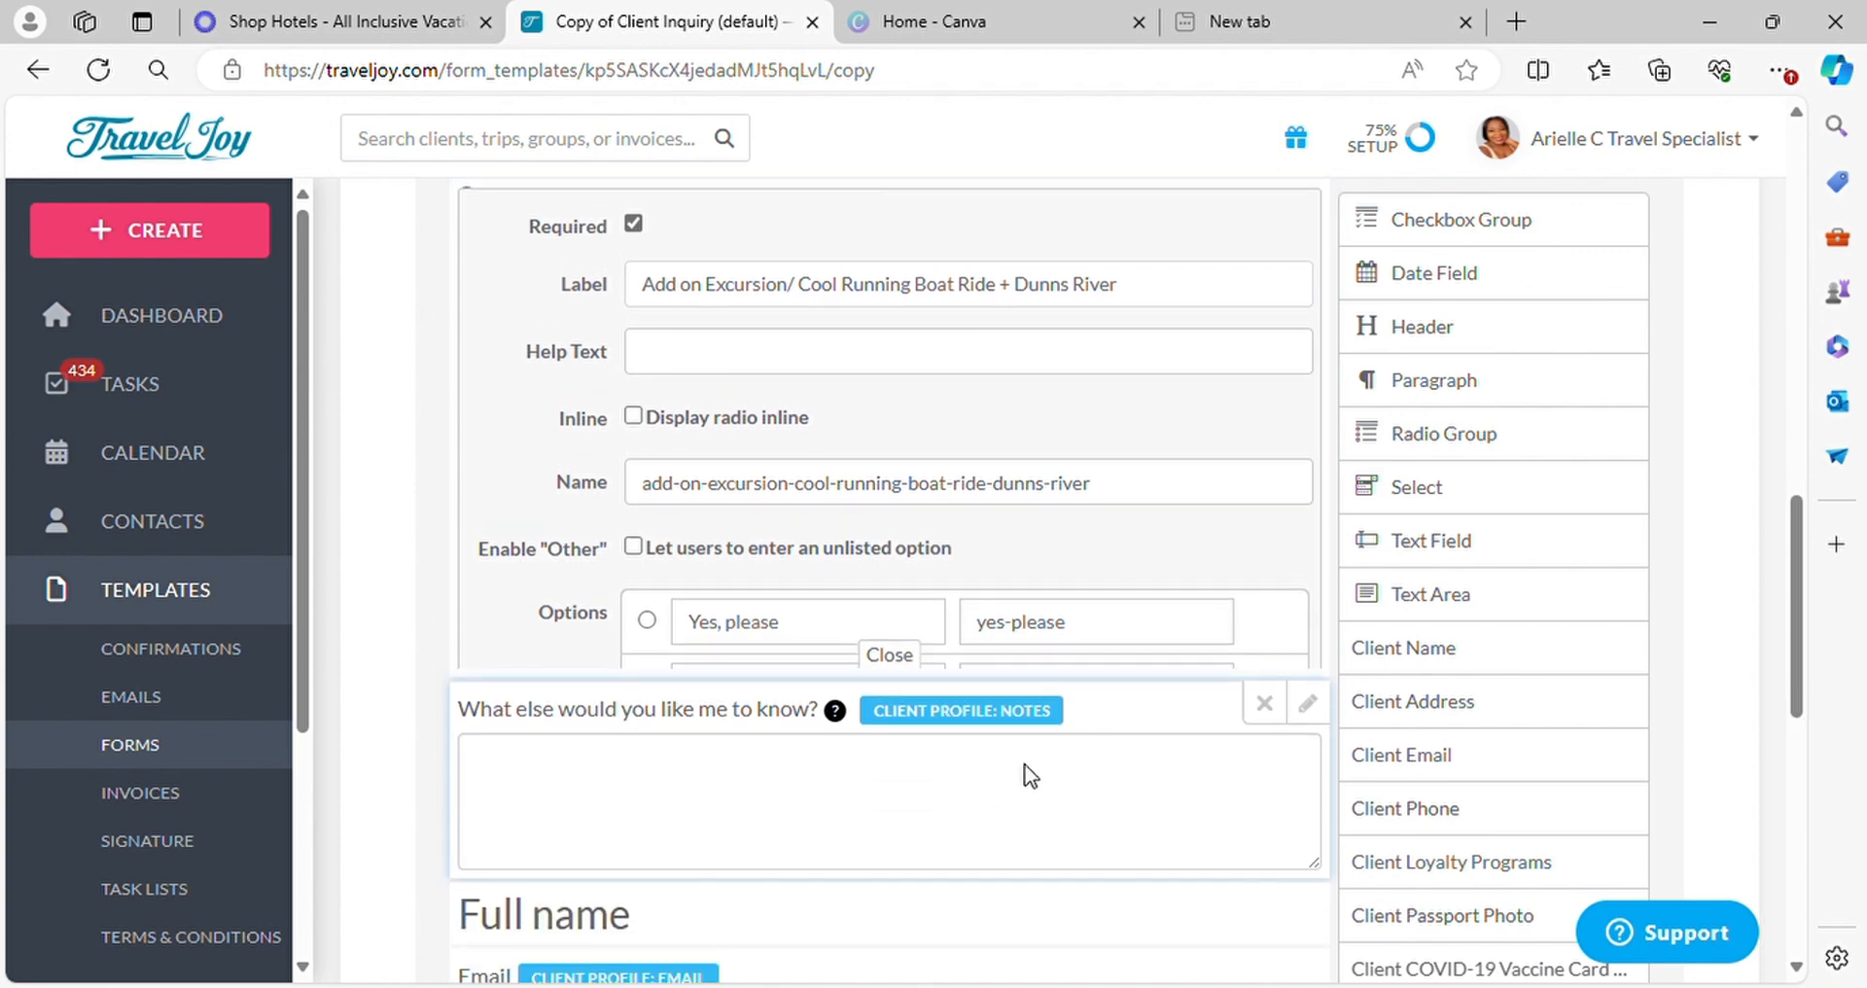
Review the room, insurance and excursion questions, and duplicate the excursion question
scroll(1012, 569, up, 4)
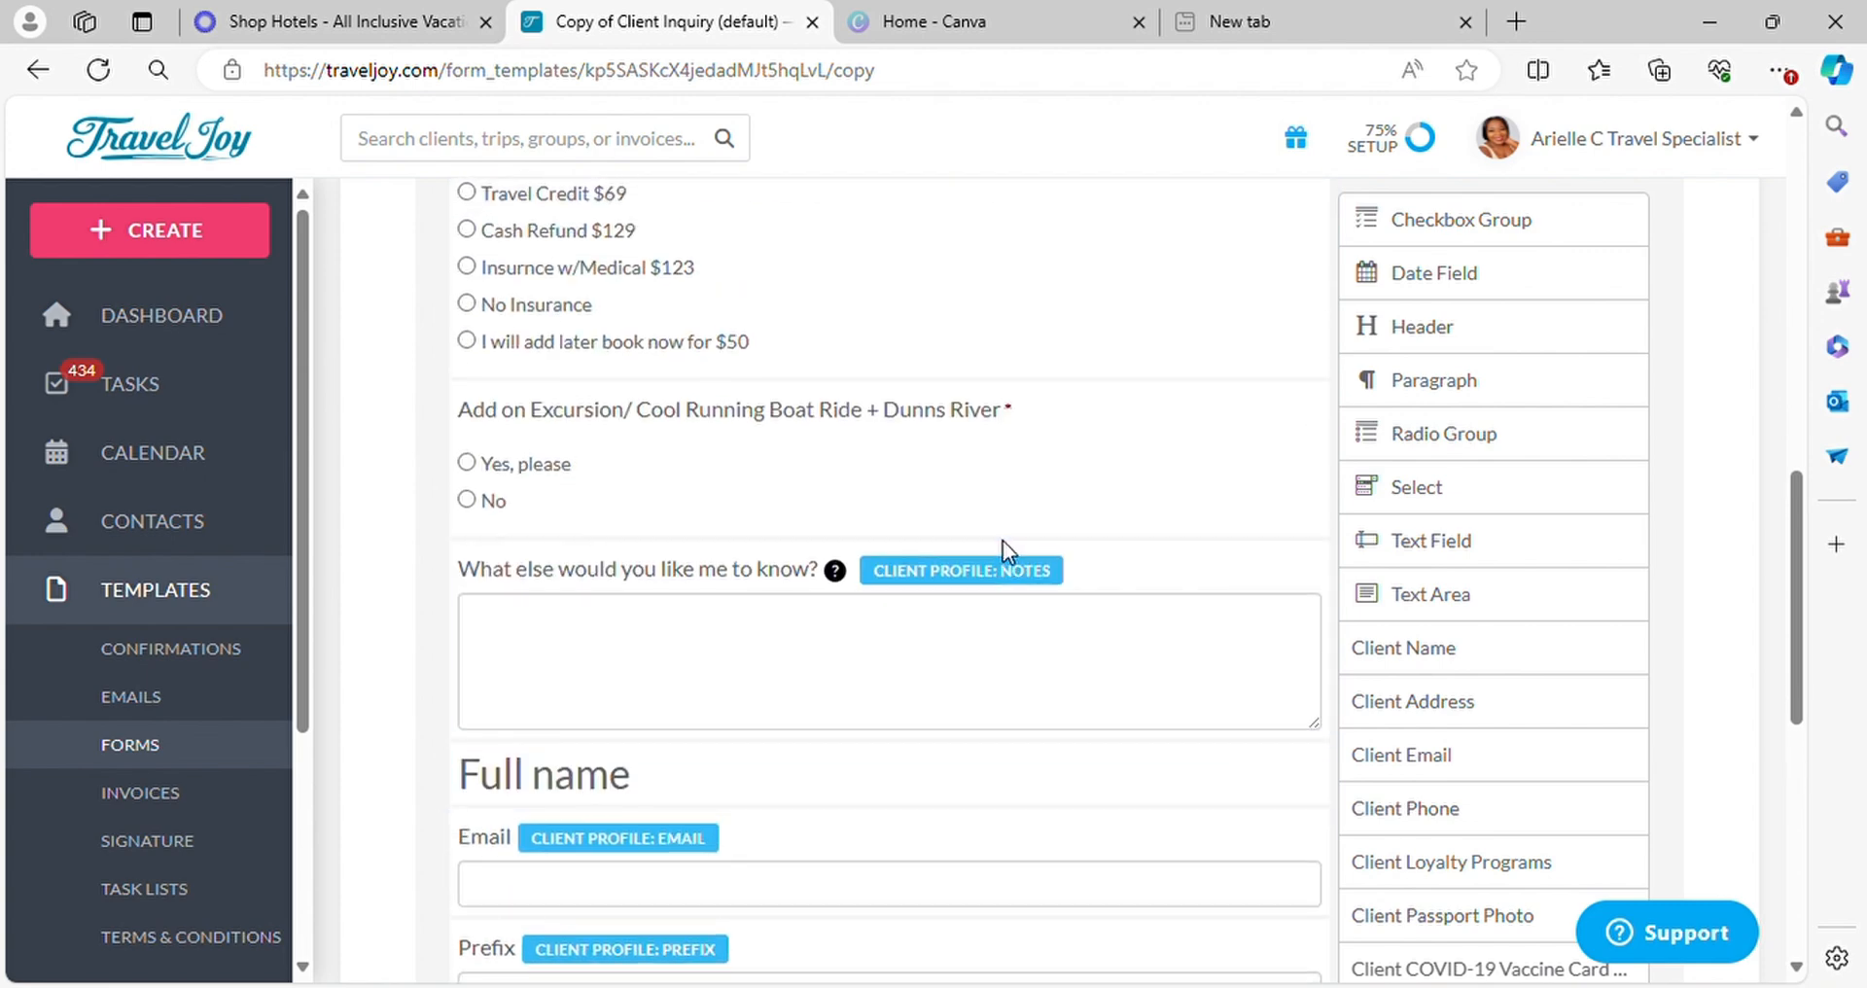
scroll(617, 367, up, 1)
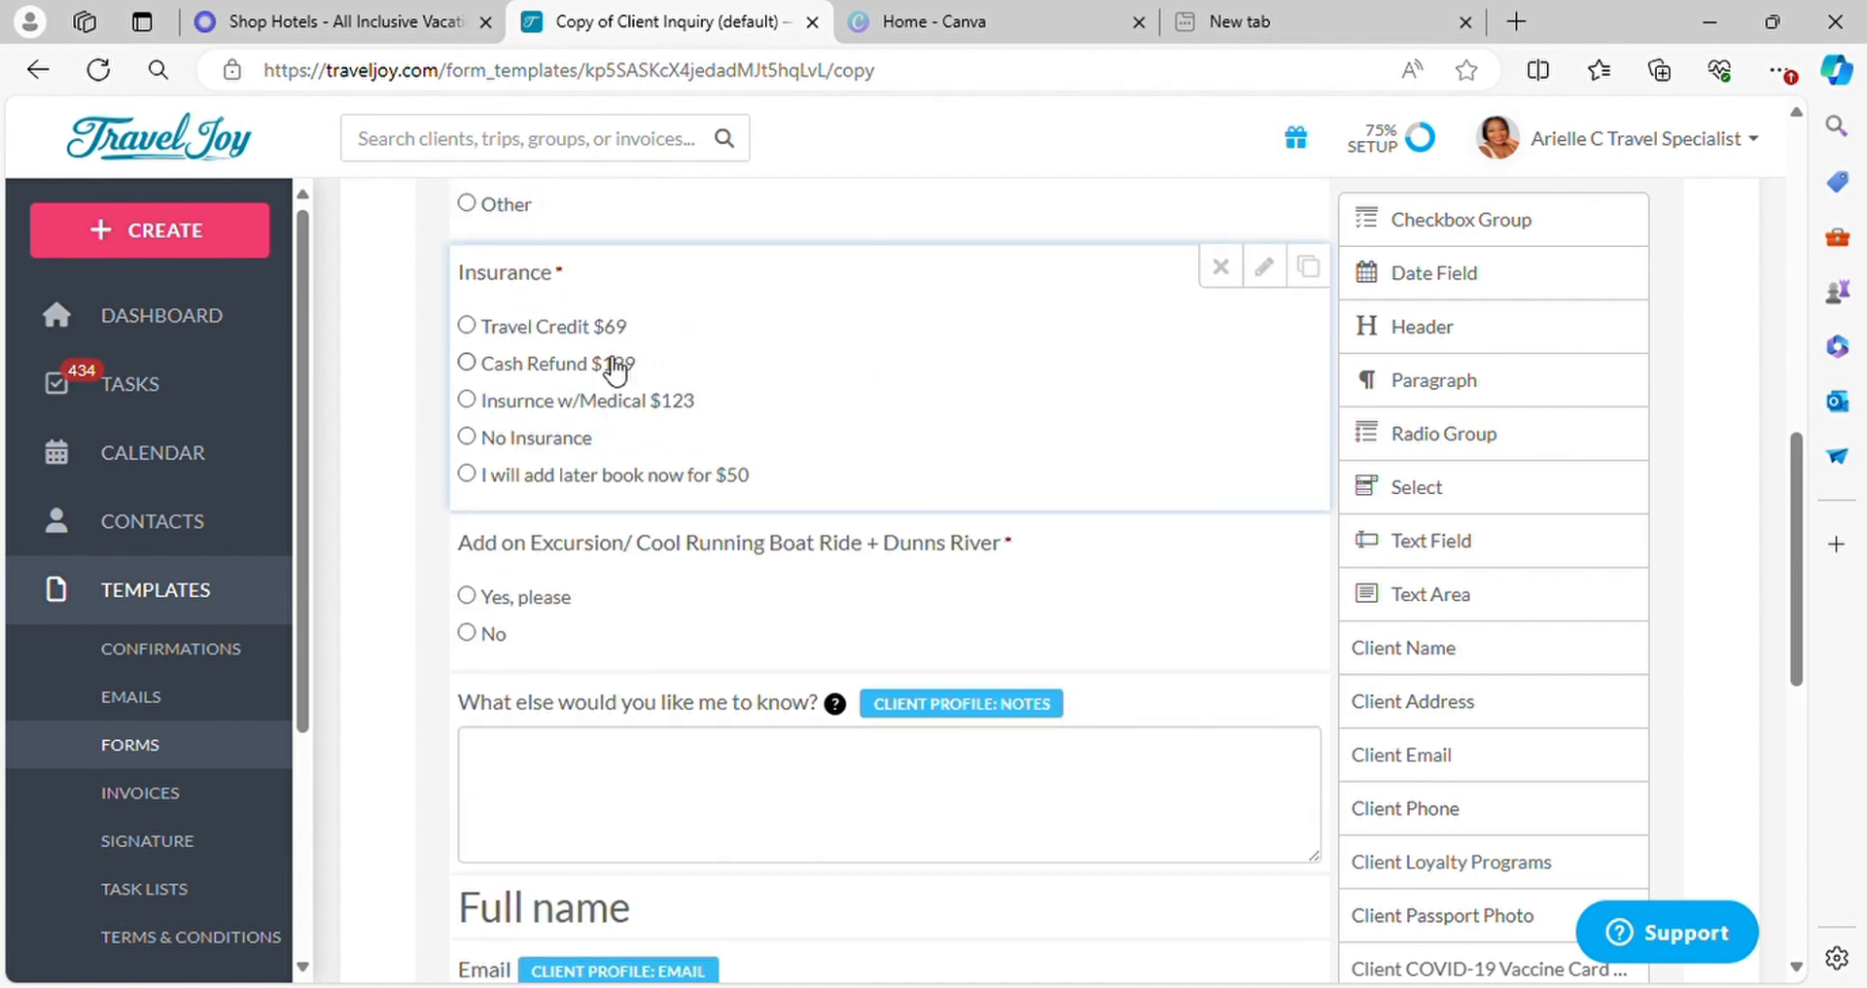
scroll(896, 627, up, 2)
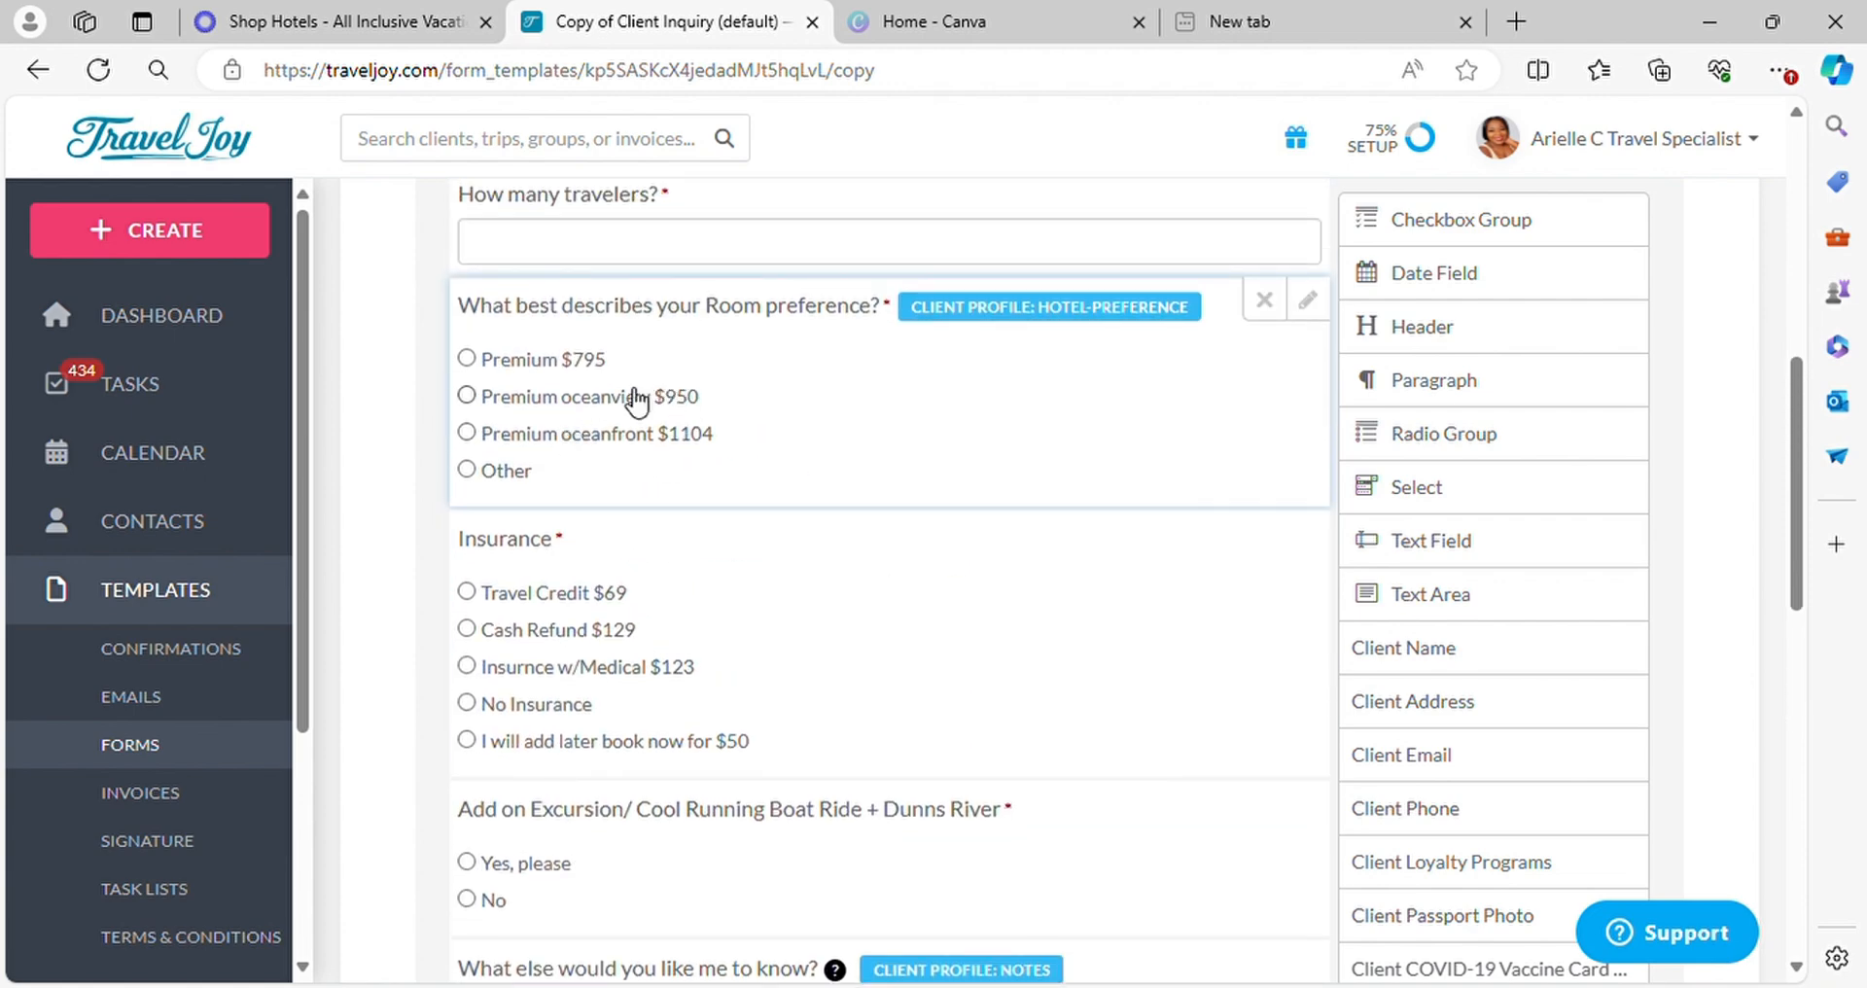
scroll(709, 389, up, 1)
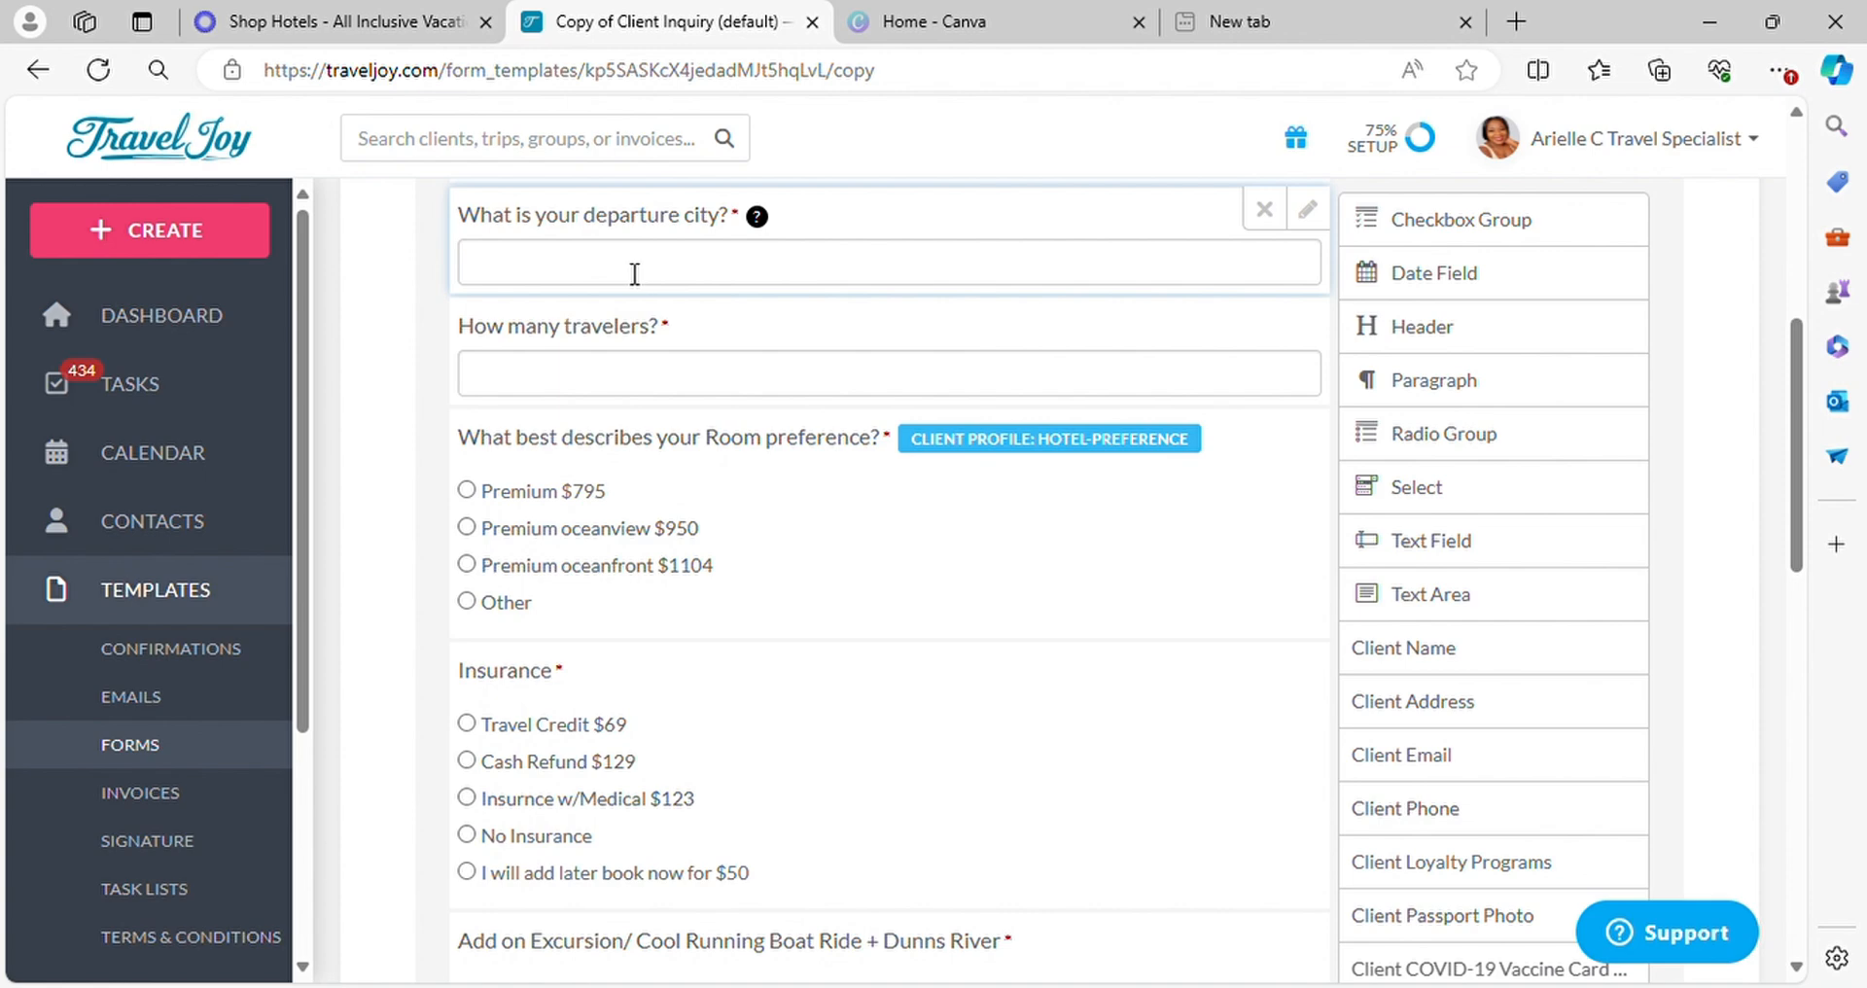
scroll(793, 707, down, 4)
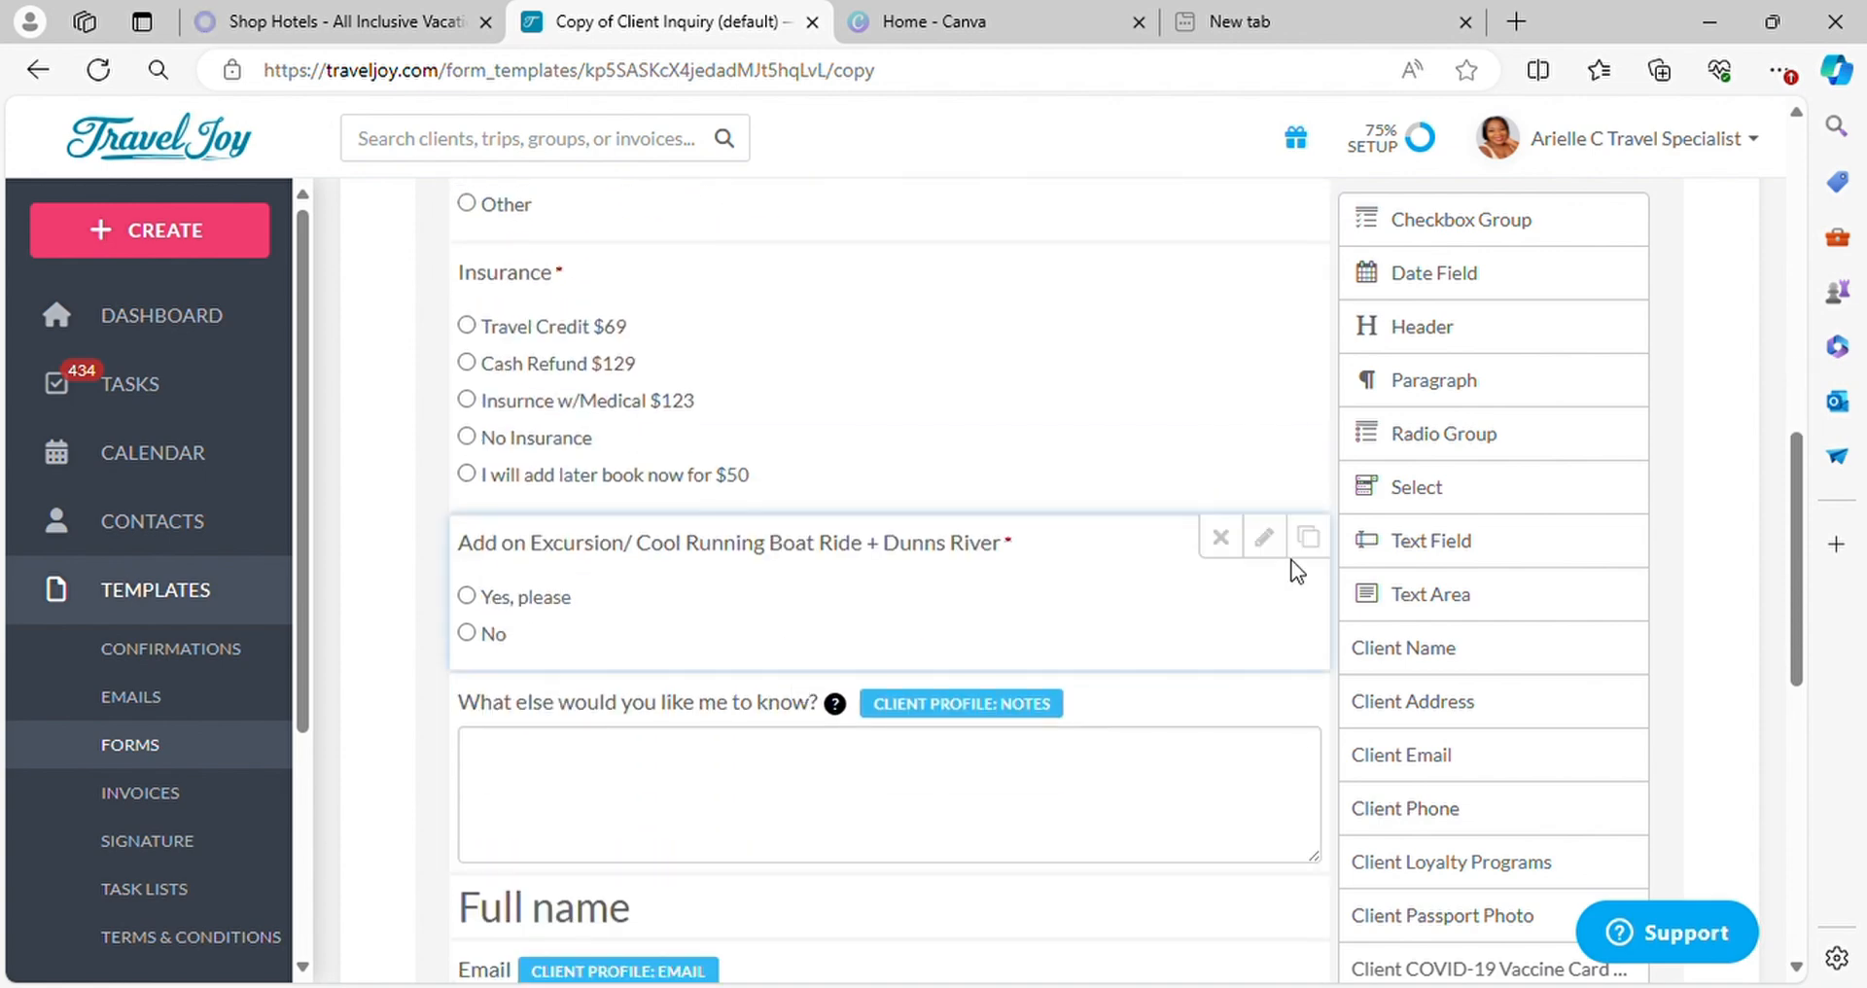
click(1308, 535)
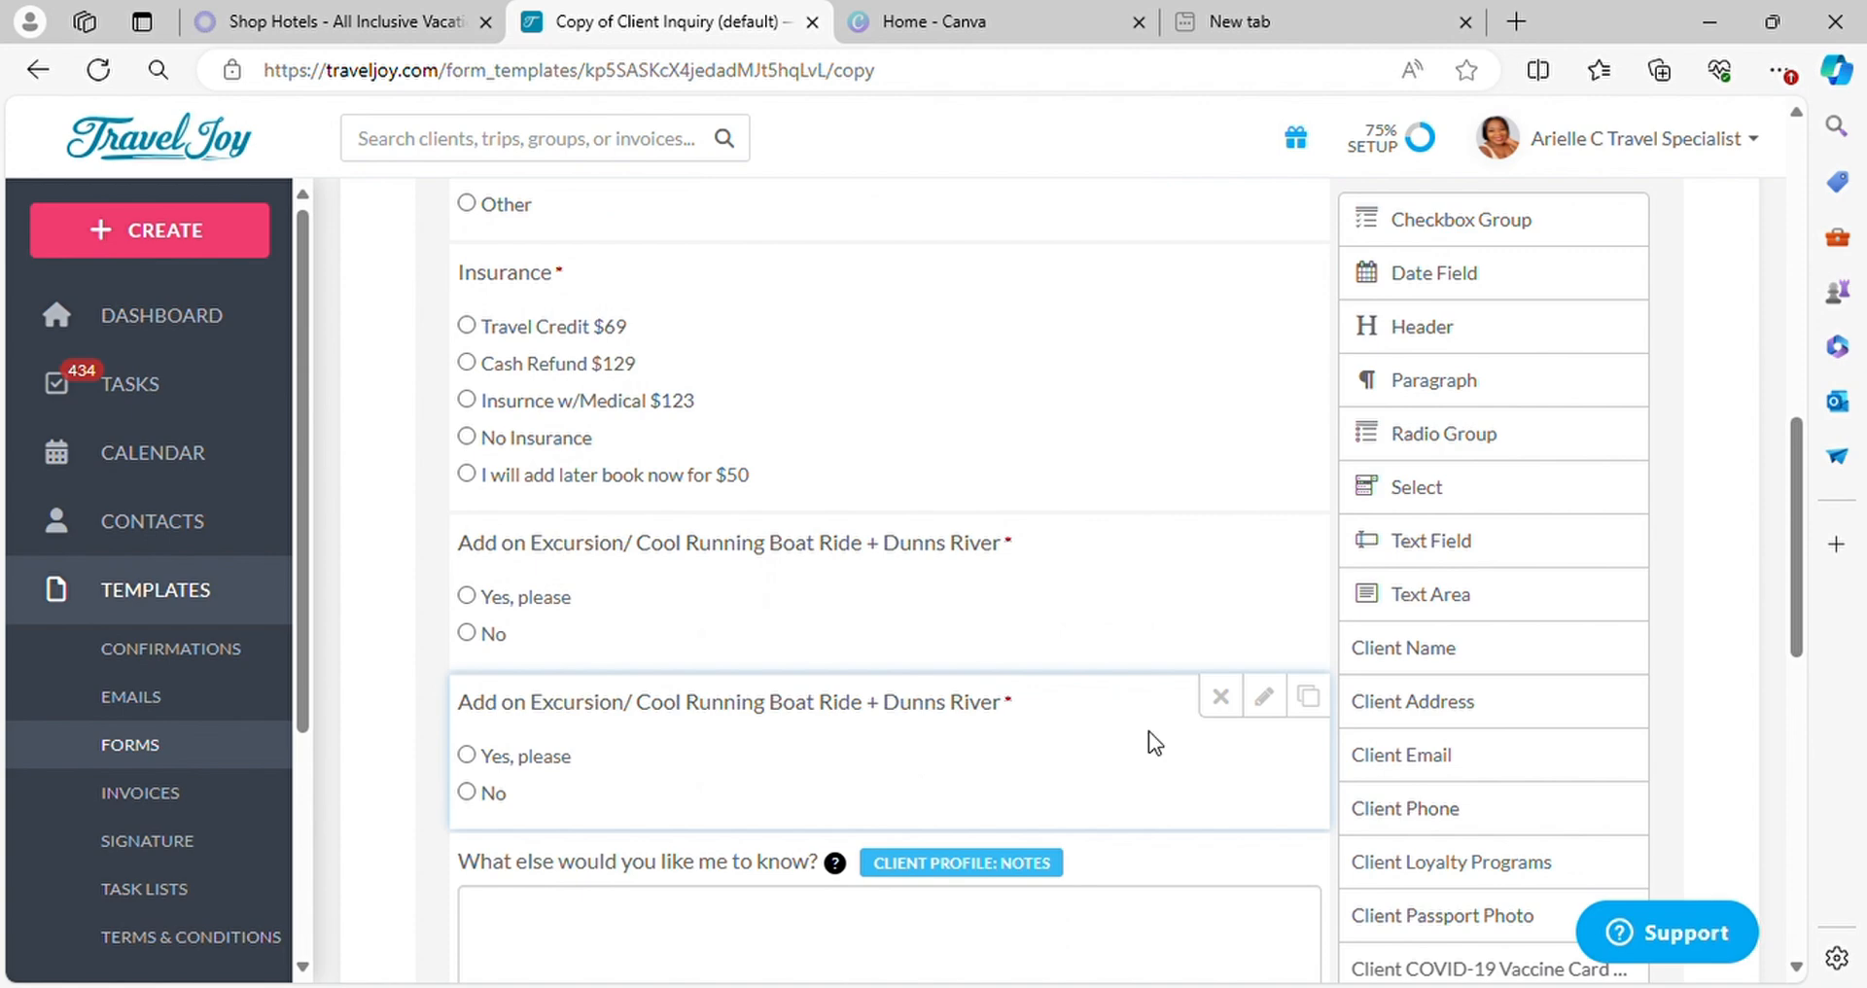
Open the duplicated excursion question's settings and clear its label
click(1264, 696)
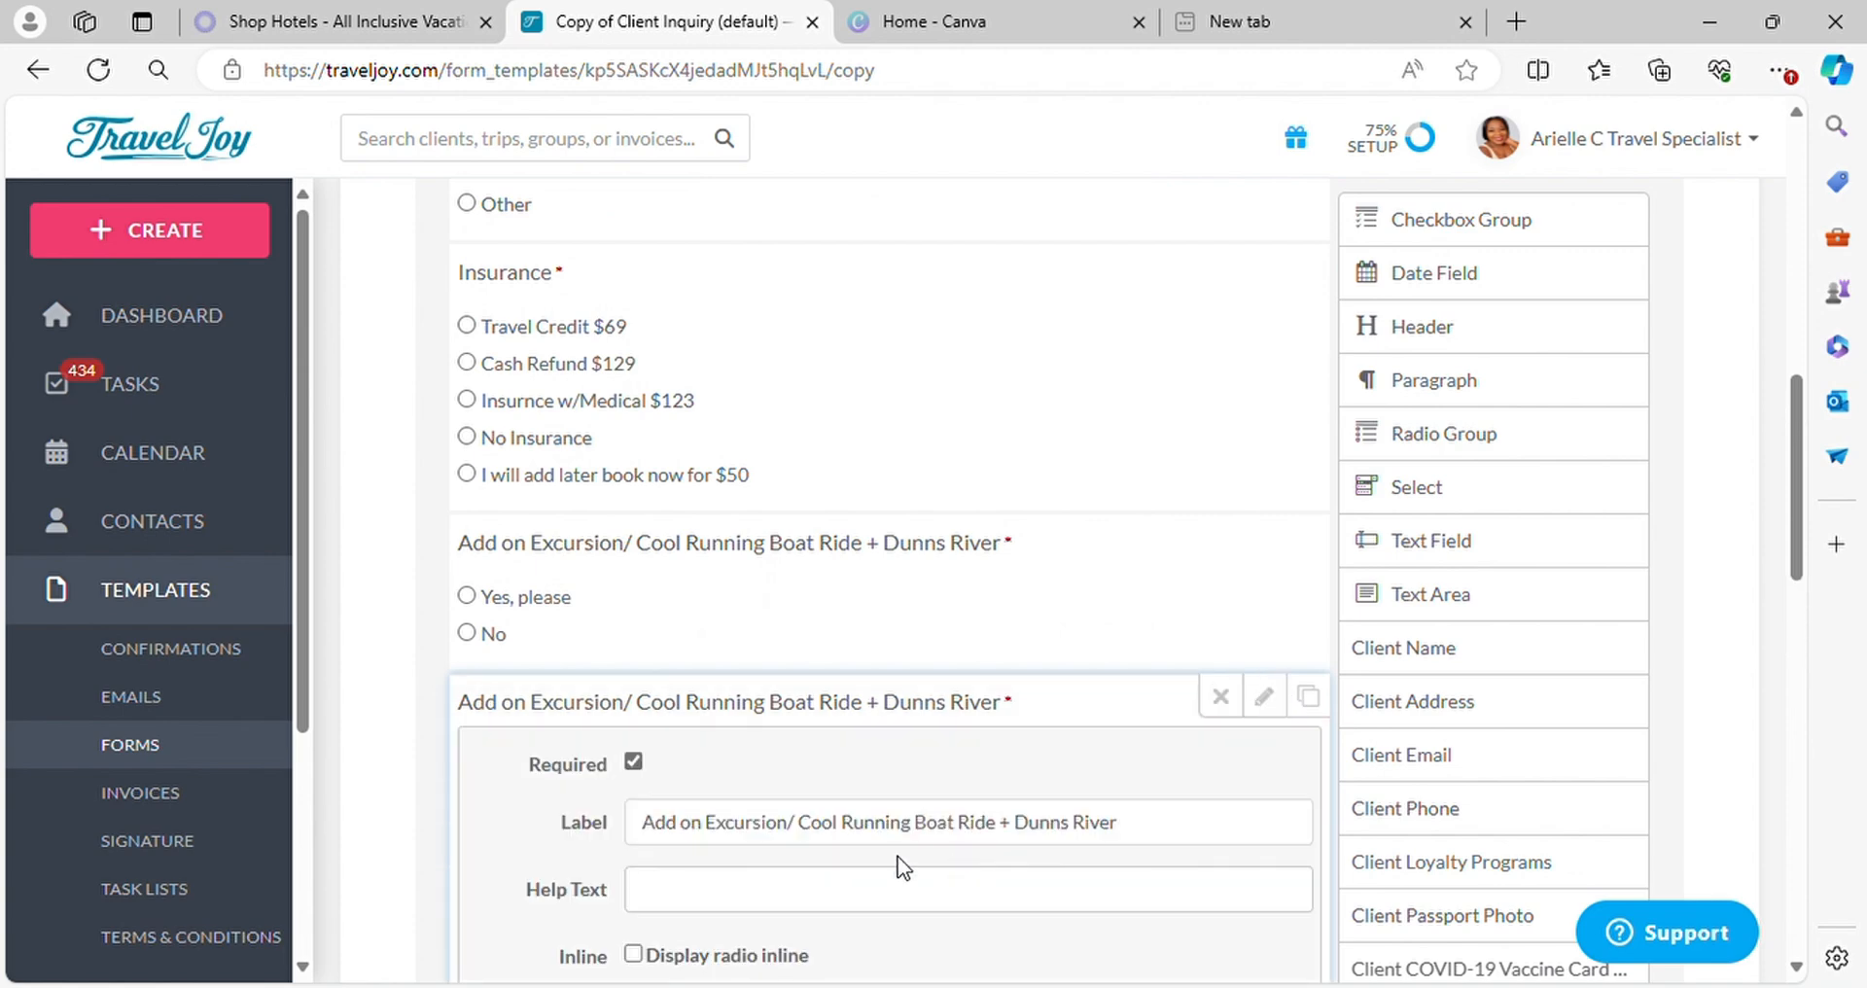
click(1150, 839)
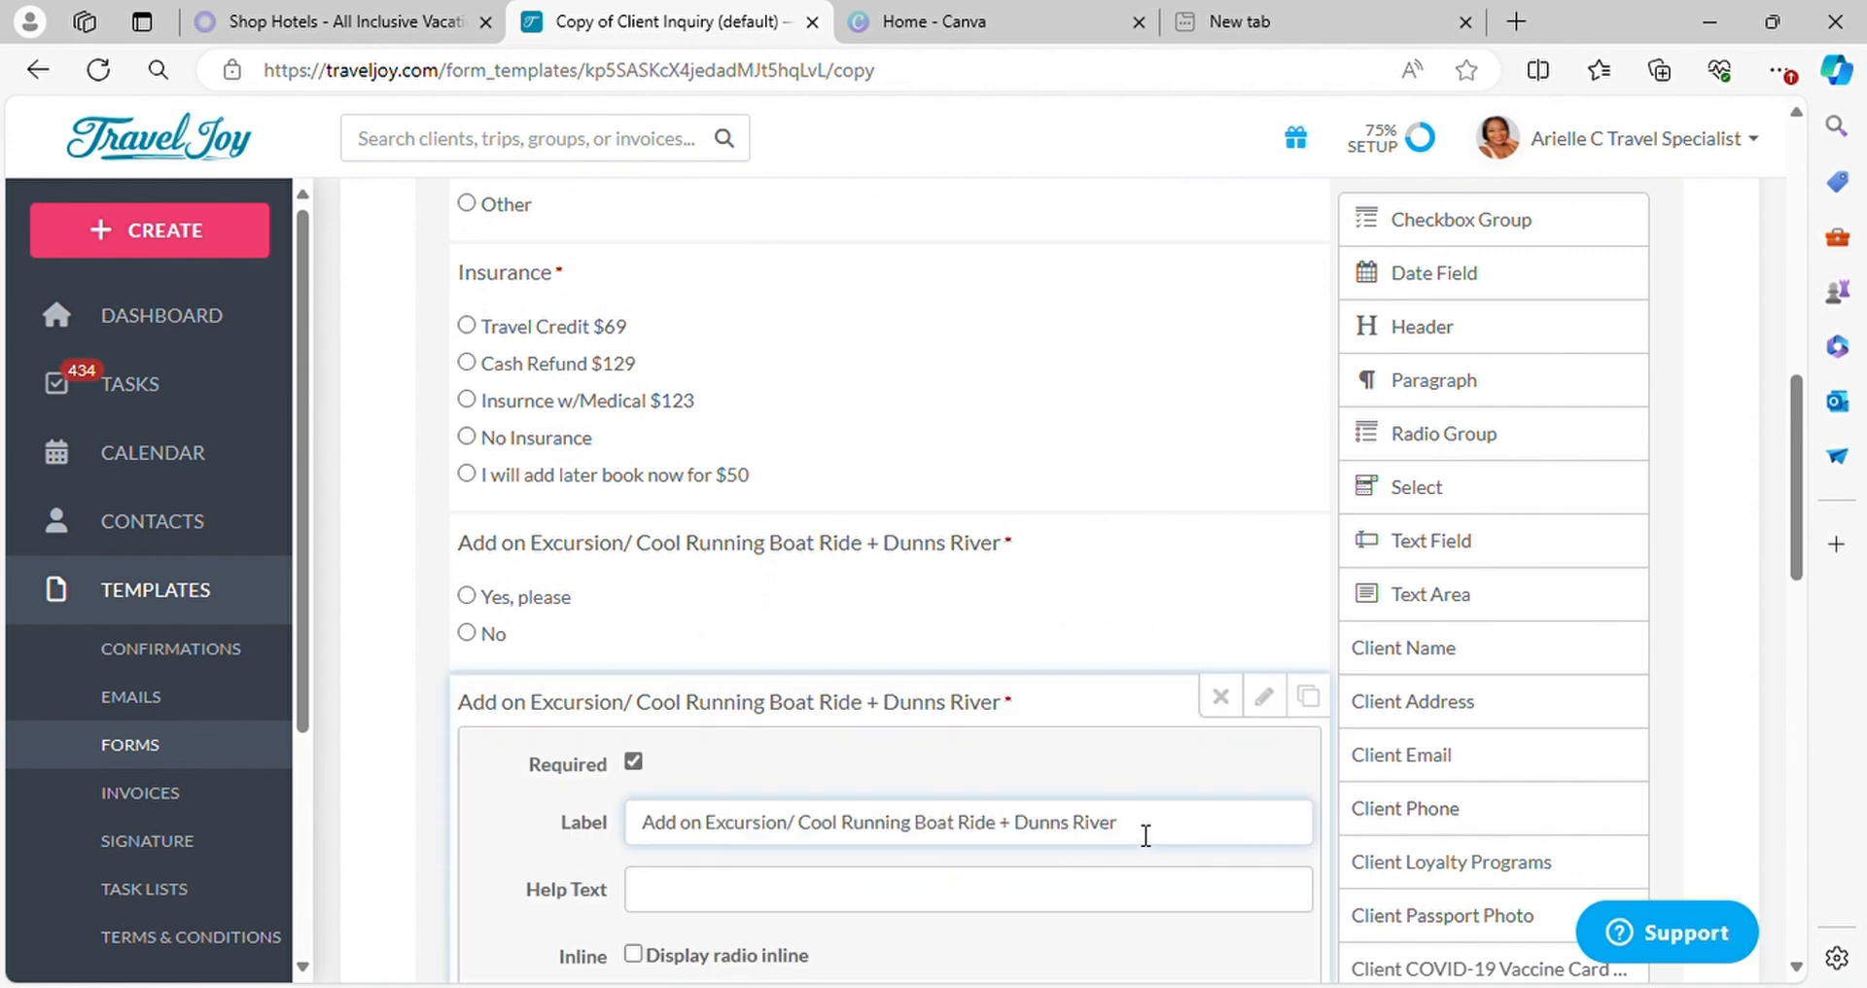
key(BackSpace)
key(BackSpace)
key(BackSpace)
key(BackSpace)
key(BackSpace)
key(BackSpace)
key(BackSpace)
key(BackSpace)
key(BackSpace)
key(BackSpace)
key(BackSpace)
key(BackSpace)
key(BackSpace)
key(BackSpace)
key(BackSpace)
key(BackSpace)
key(BackSpace)
key(BackSpace)
key(BackSpace)
key(BackSpace)
key(BackSpace)
key(BackSpace)
key(BackSpace)
key(BackSpace)
key(BackSpace)
key(BackSpace)
key(BackSpace)
key(BackSpace)
key(BackSpace)
key(BackSpace)
key(BackSpace)
key(BackSpace)
key(BackSpace)
key(BackSpace)
key(BackSpace)
key(BackSpace)
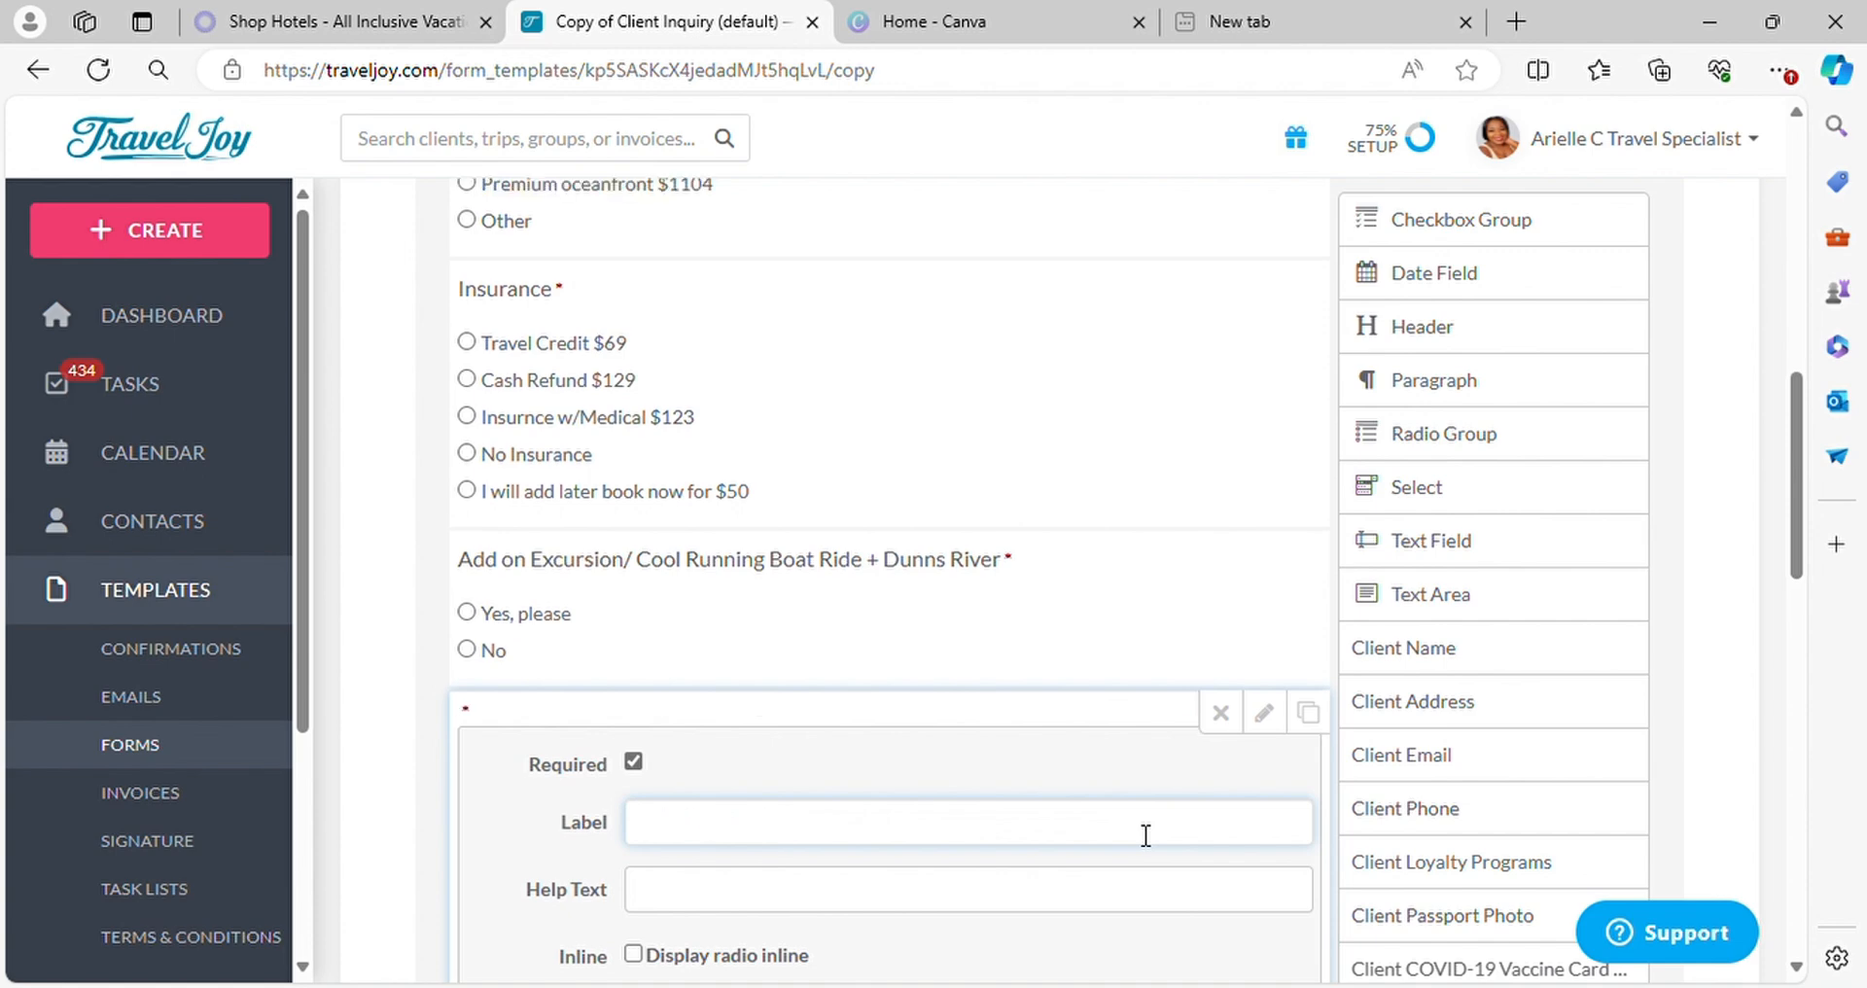
text(Deposi)
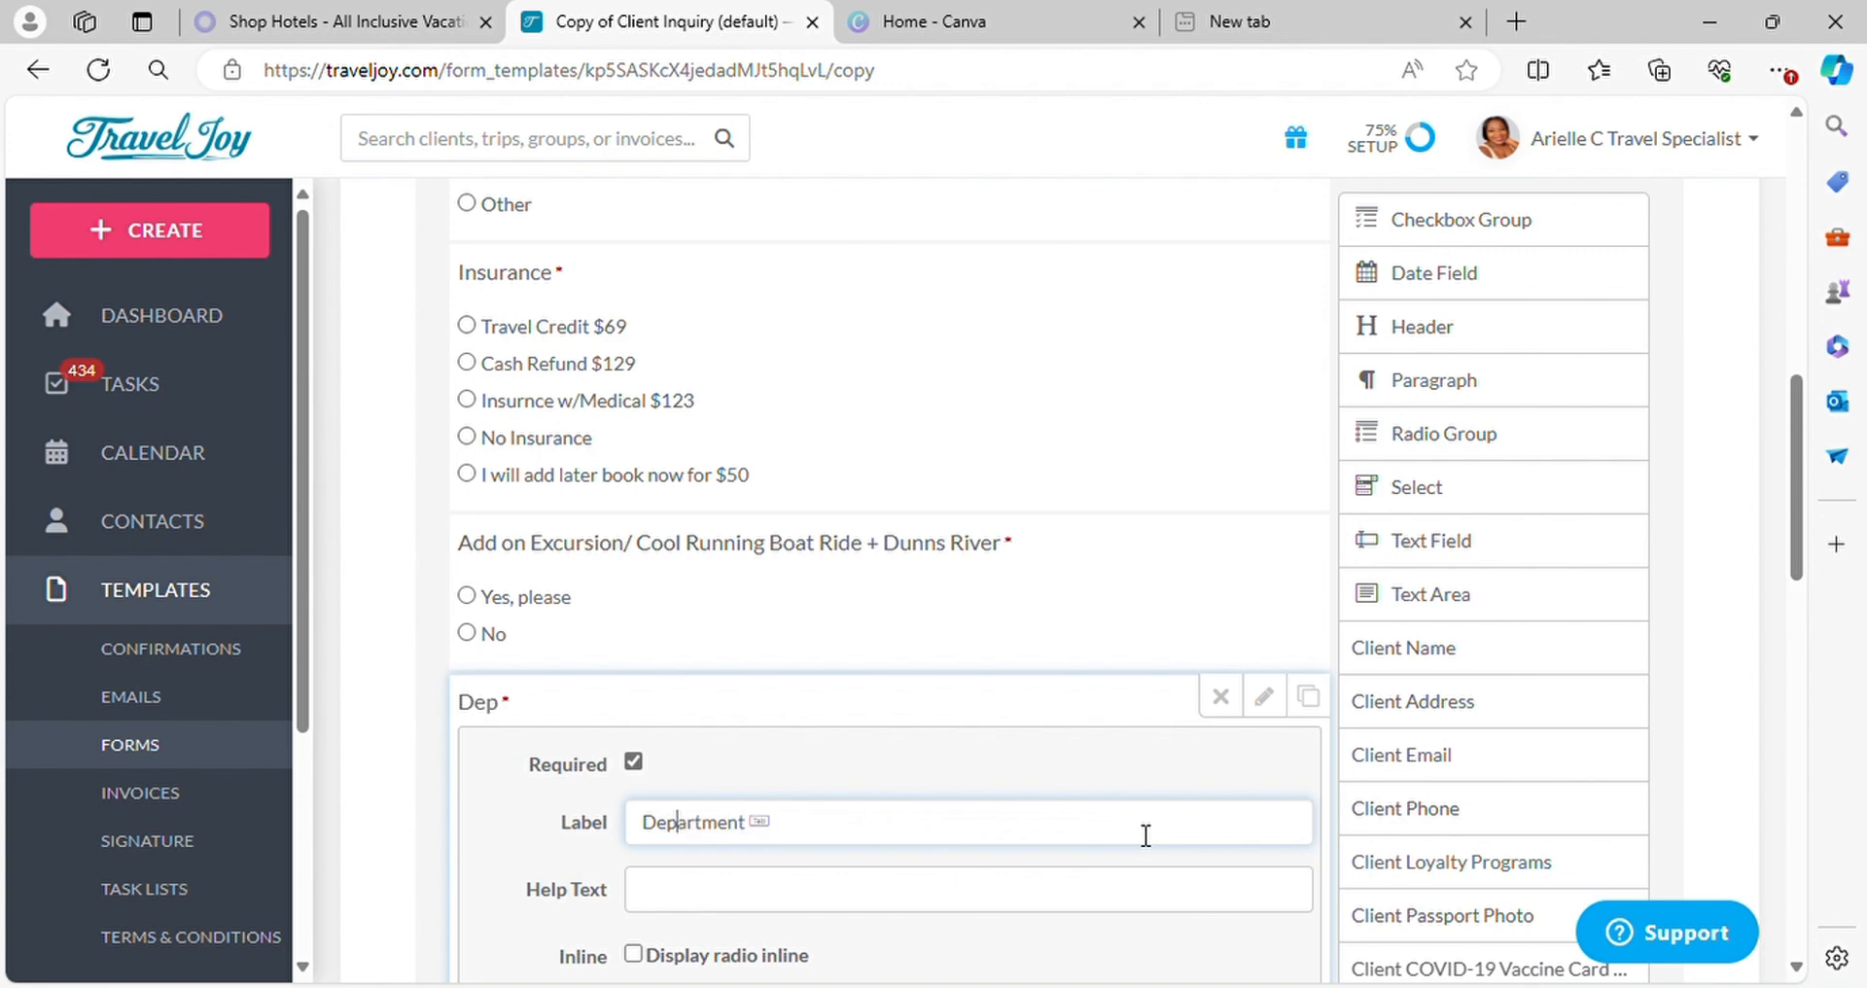
key(BackSpace)
key(BackSpace)
key(BackSpace)
key(BackSpace)
key(BackSpace)
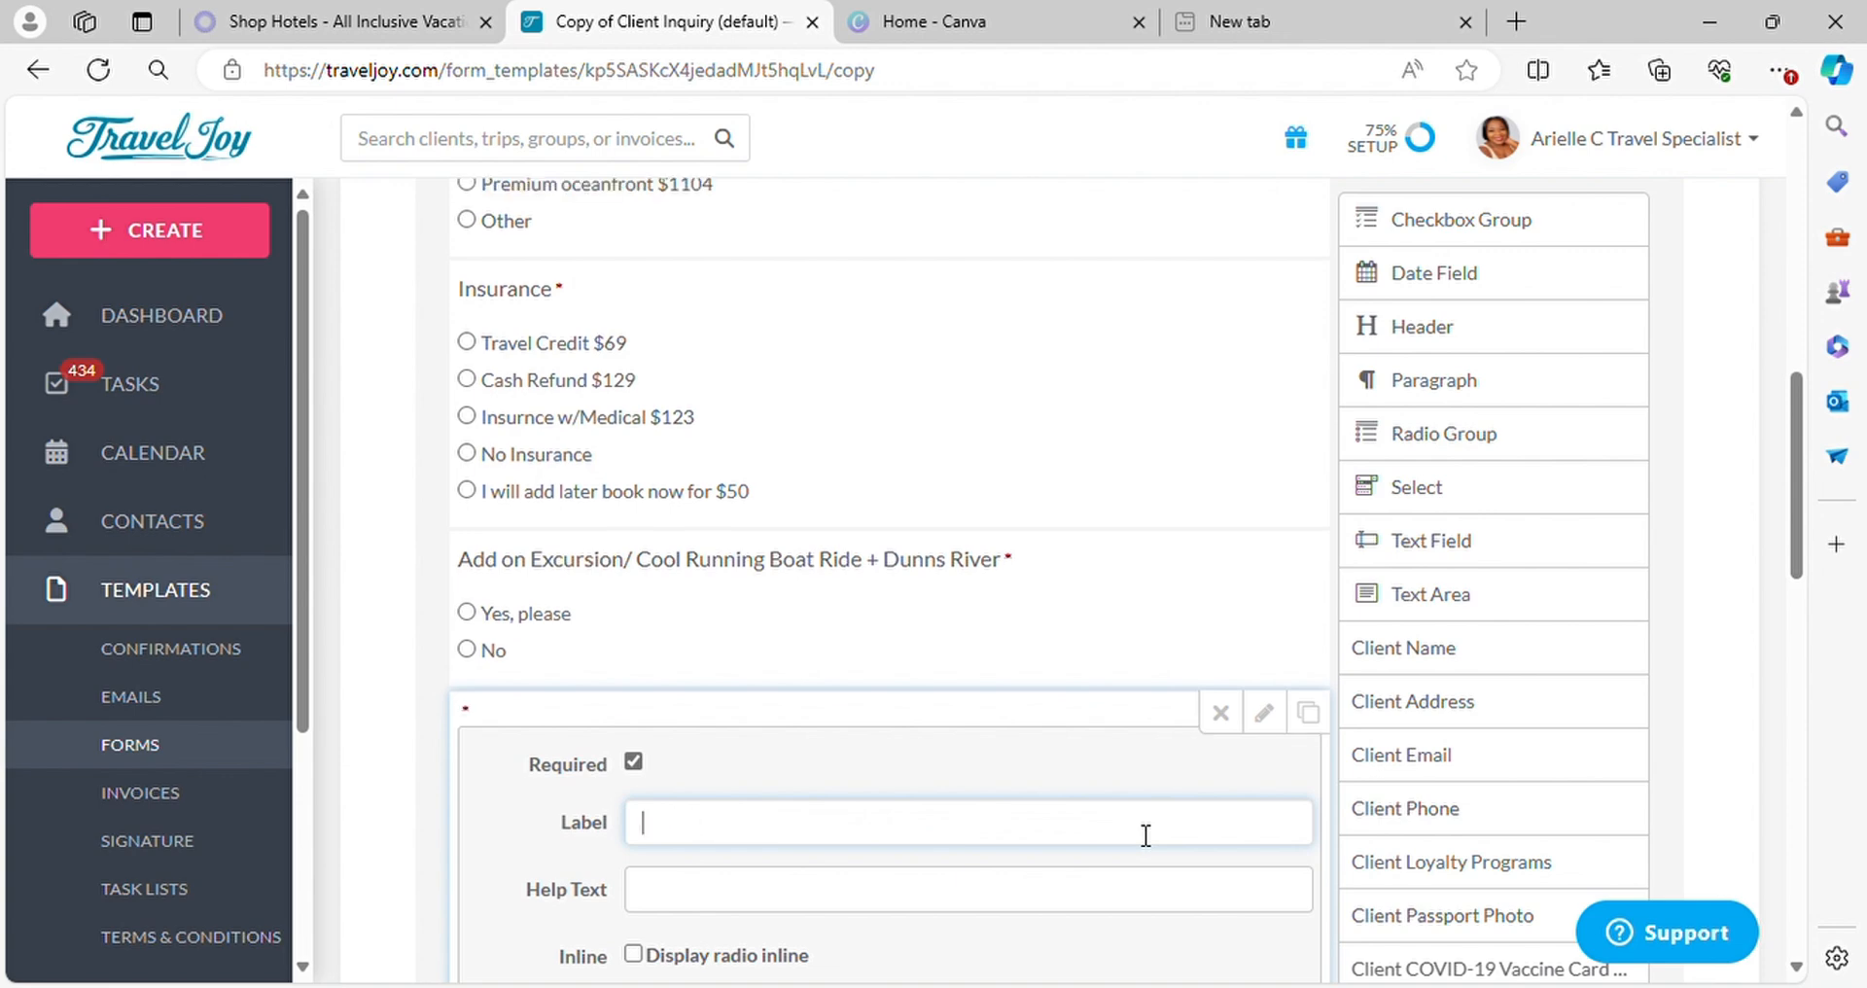
Label the duplicated question "Are you Deposit Ready?"
text(Are you)
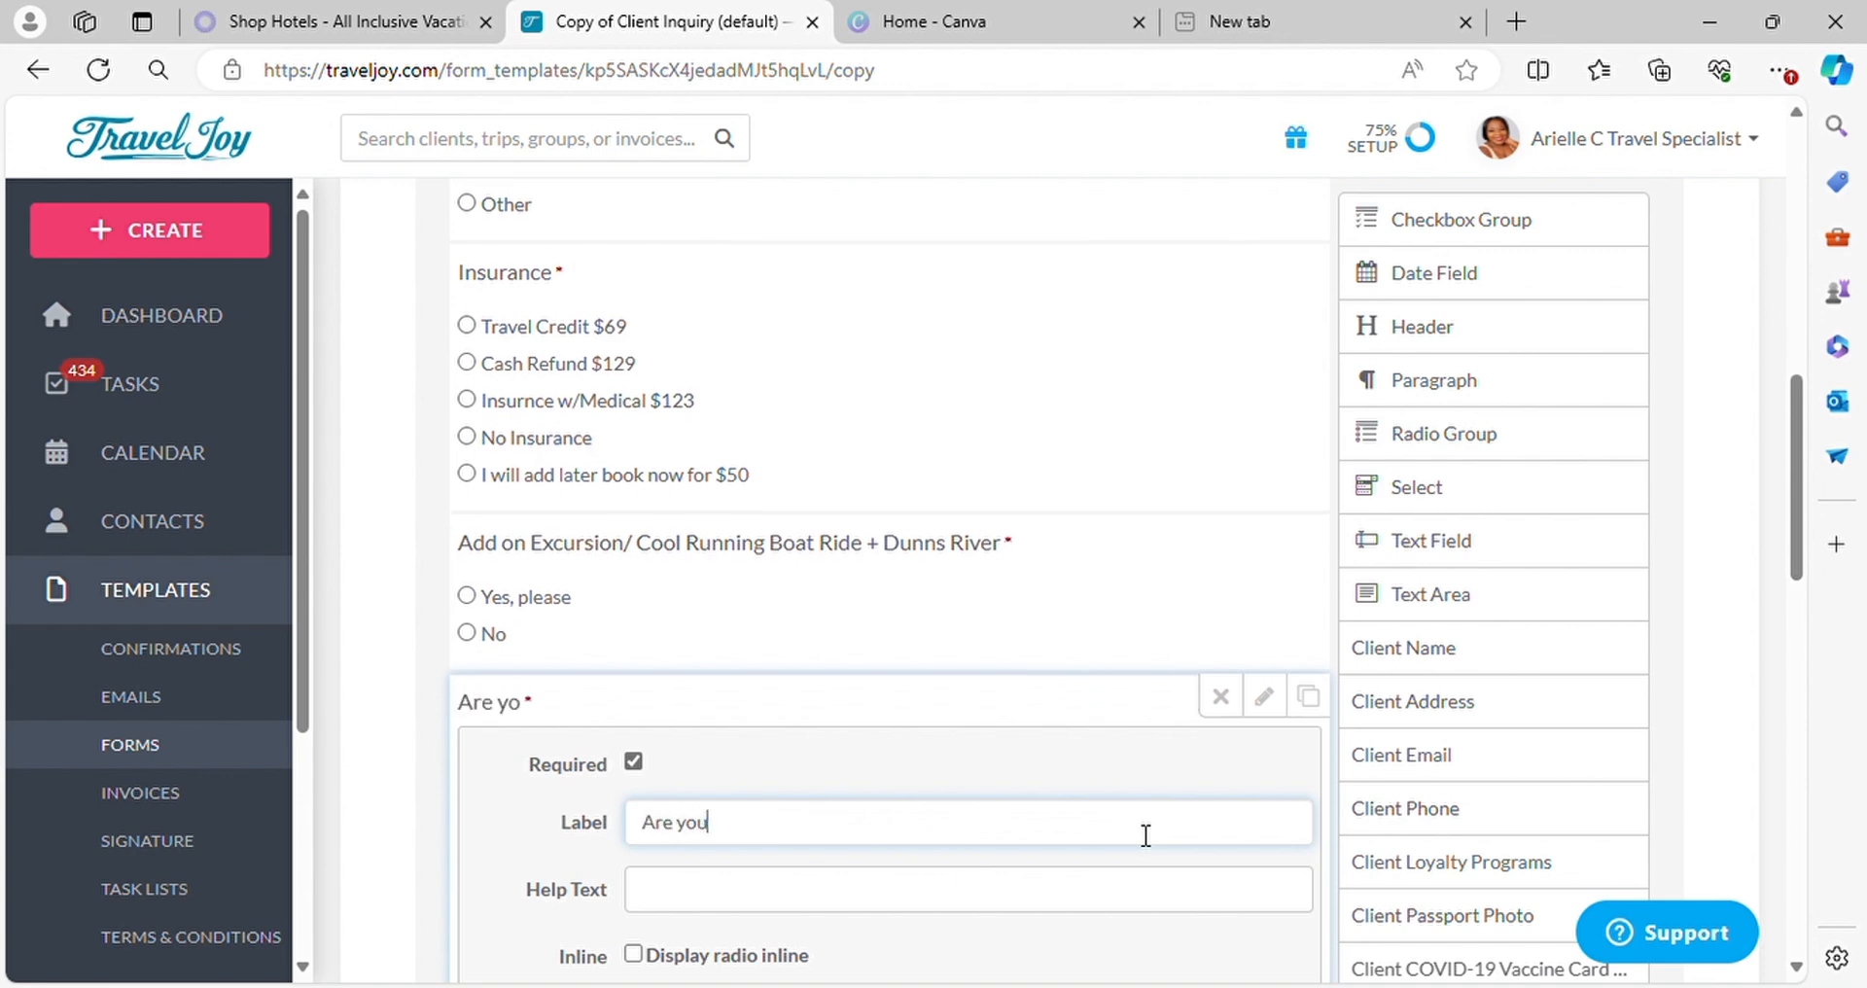
text( Deposit Read)
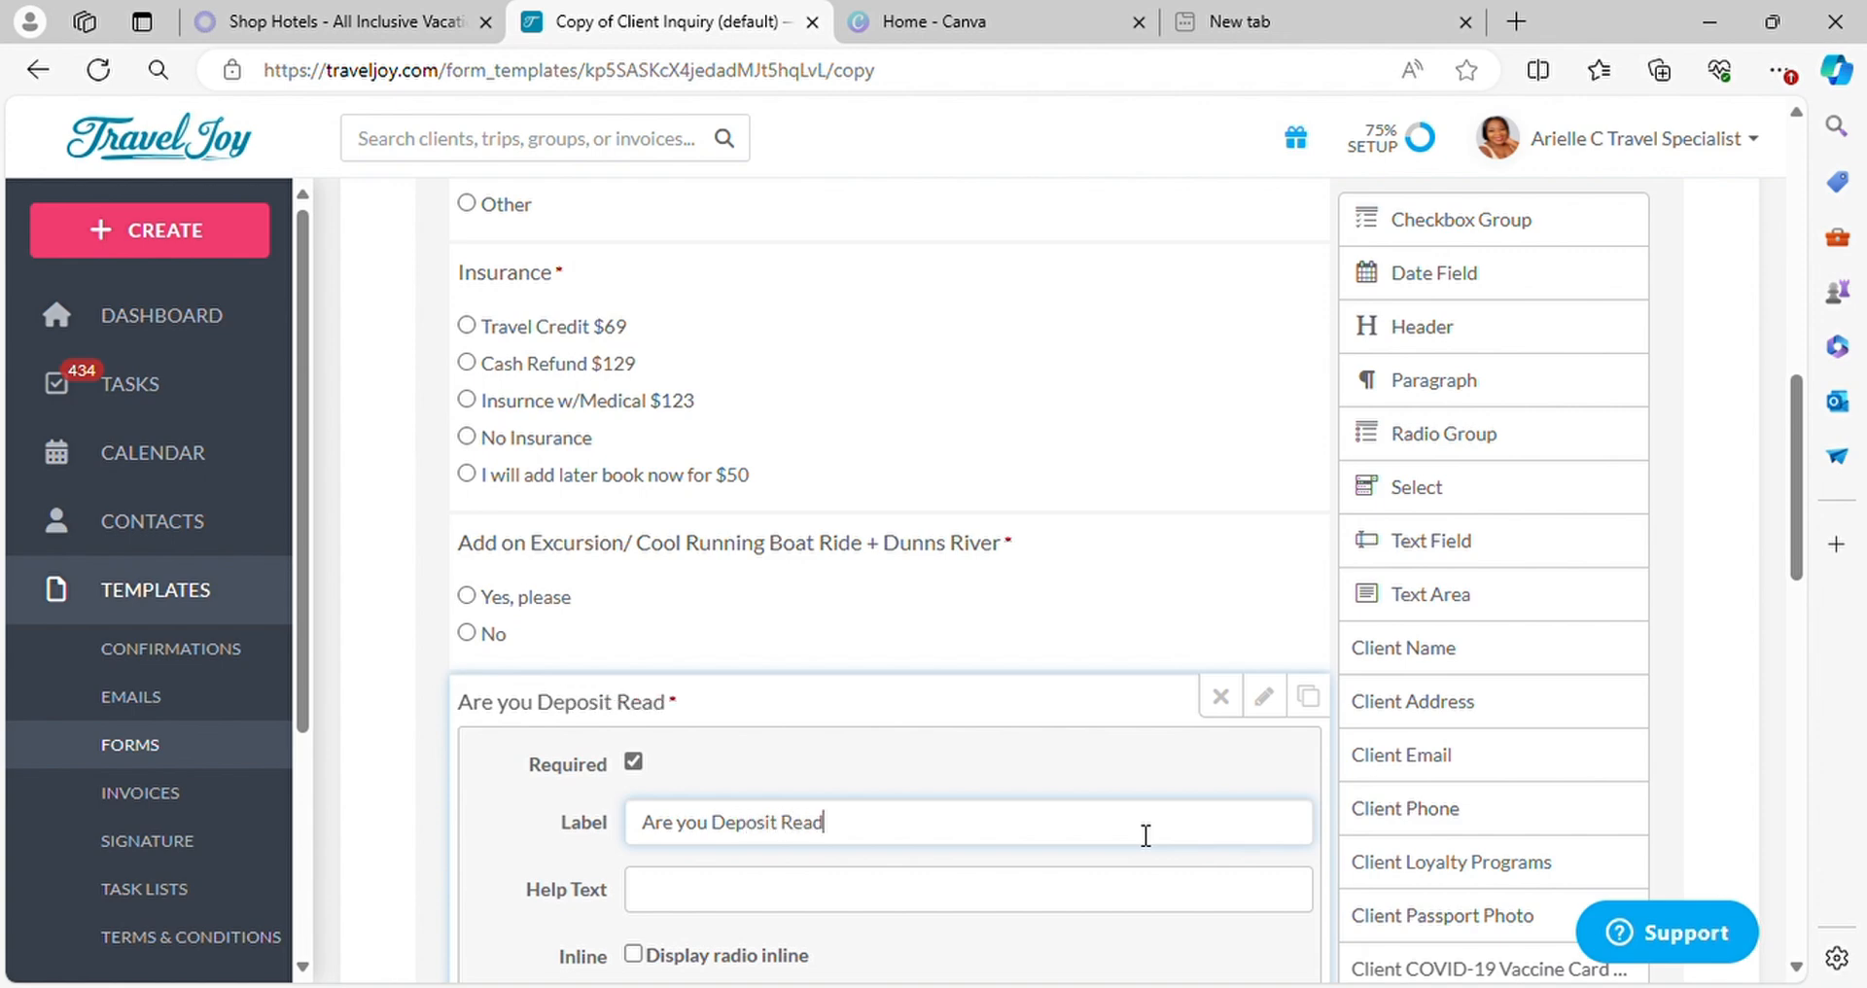
text(y?)
Extend the deposit question's "No" option to "No, I will book later"
scroll(1146, 835, down, 3)
scroll(1234, 763, down, 4)
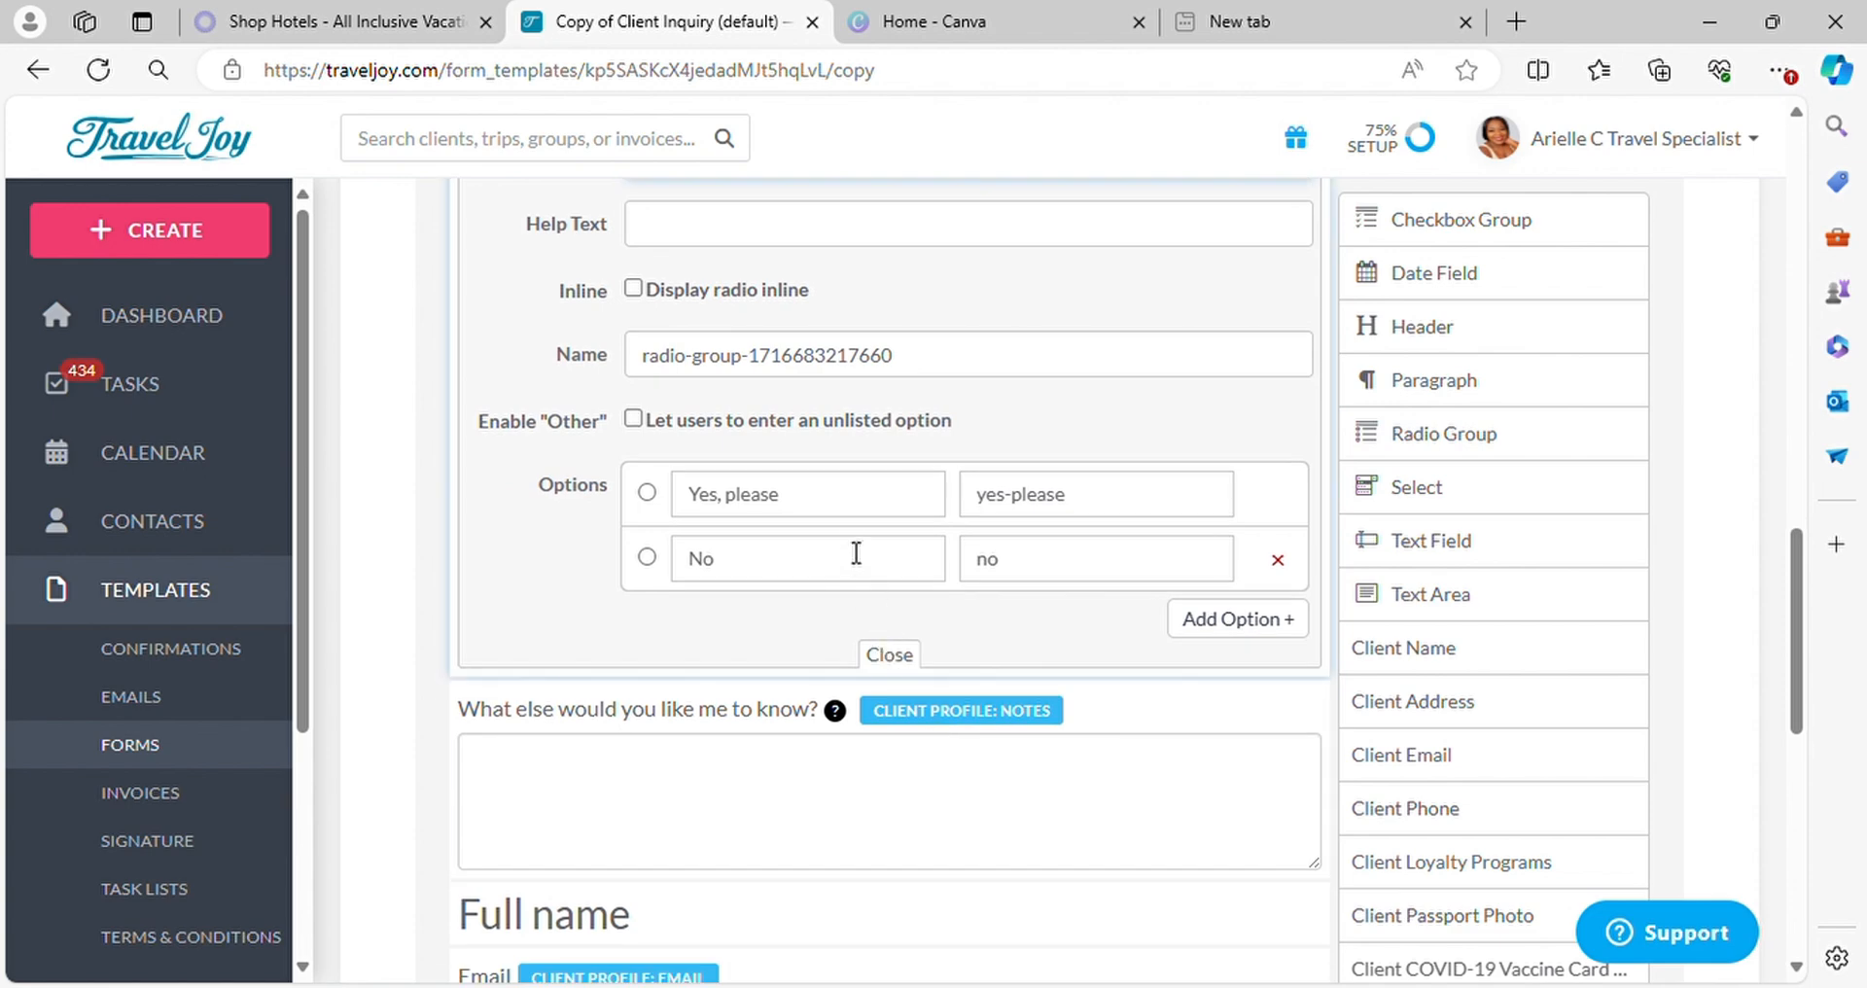
click(851, 507)
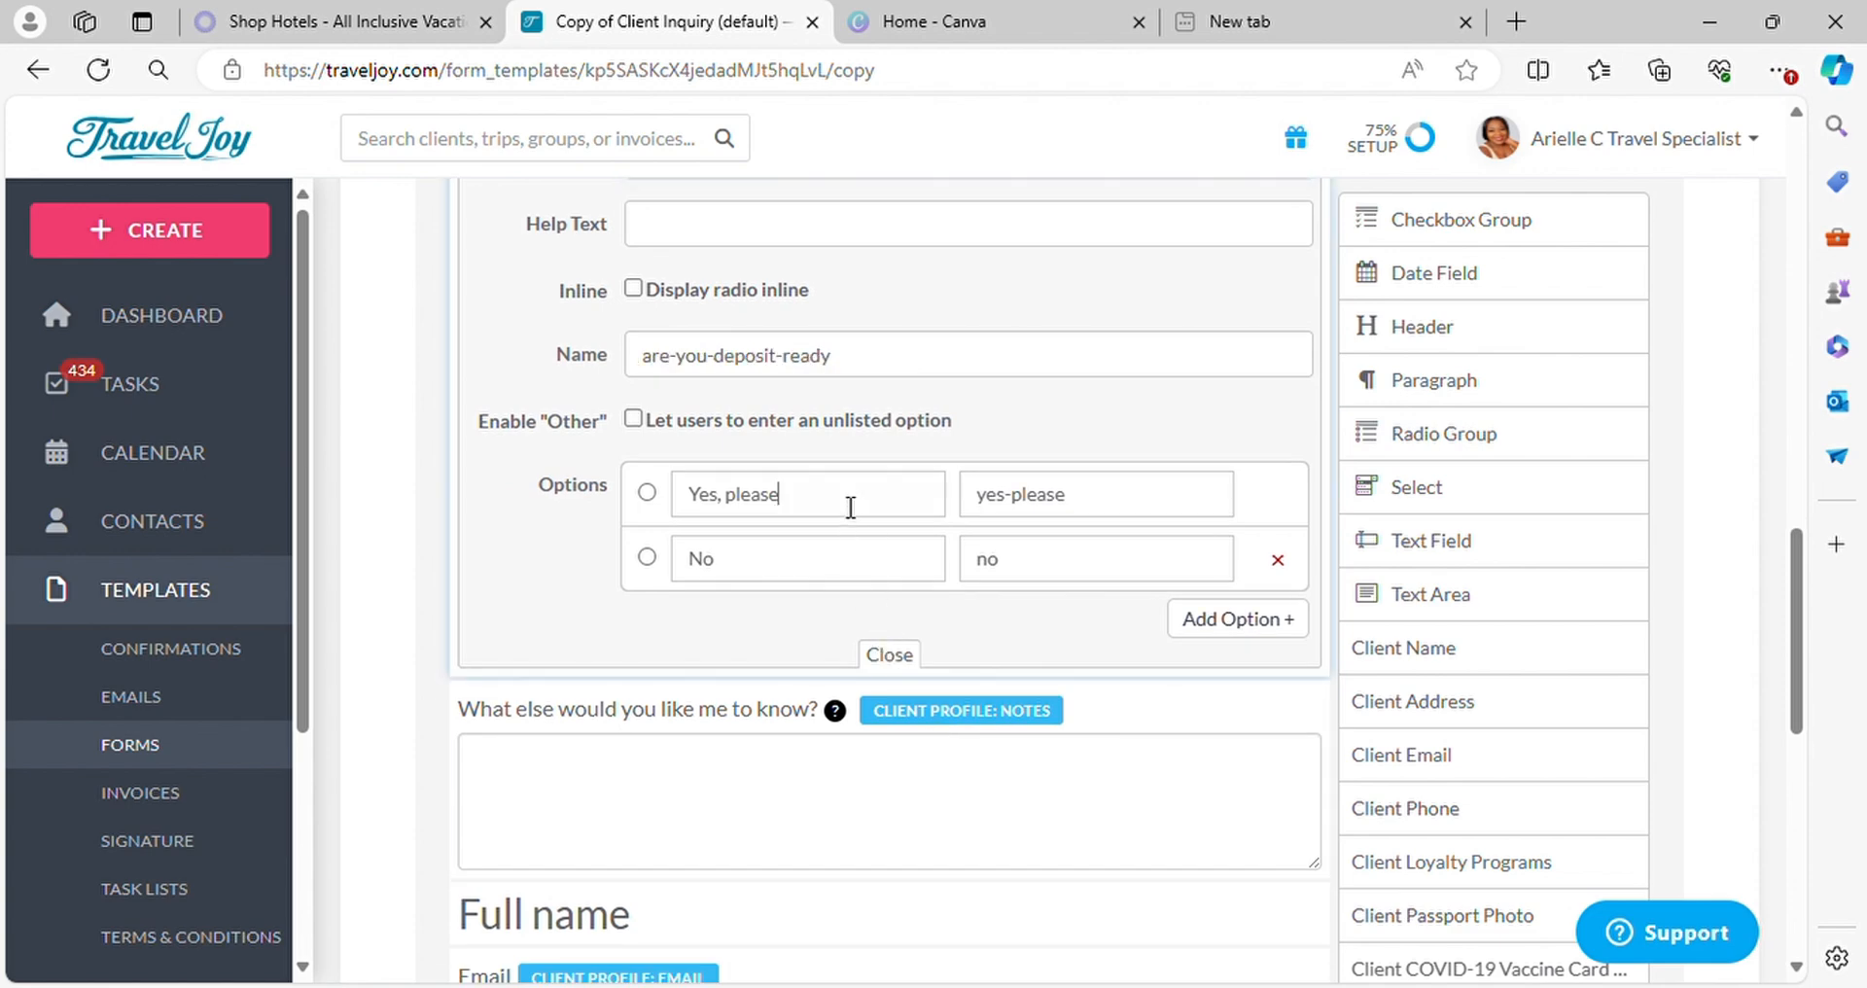
click(852, 557)
text(, I will book later)
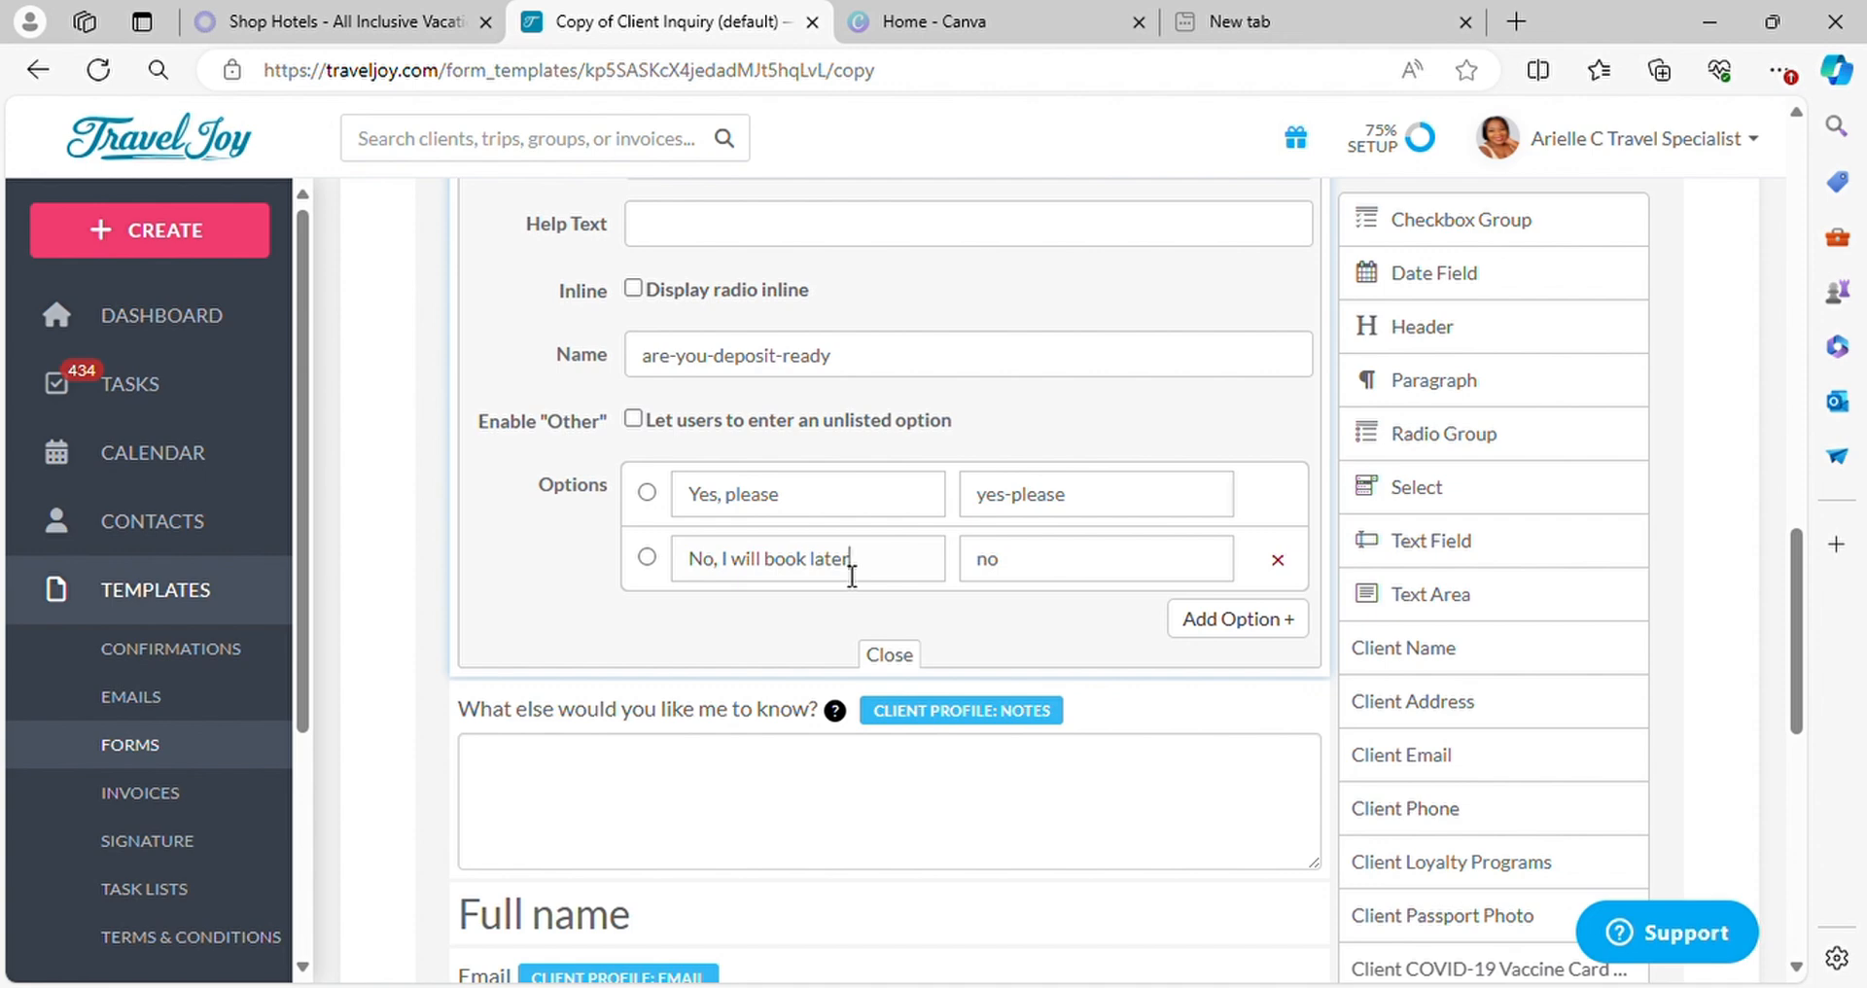
Close the deposit question's settings and save the "jamaica iberostar" form template
click(893, 661)
scroll(798, 543, up, 15)
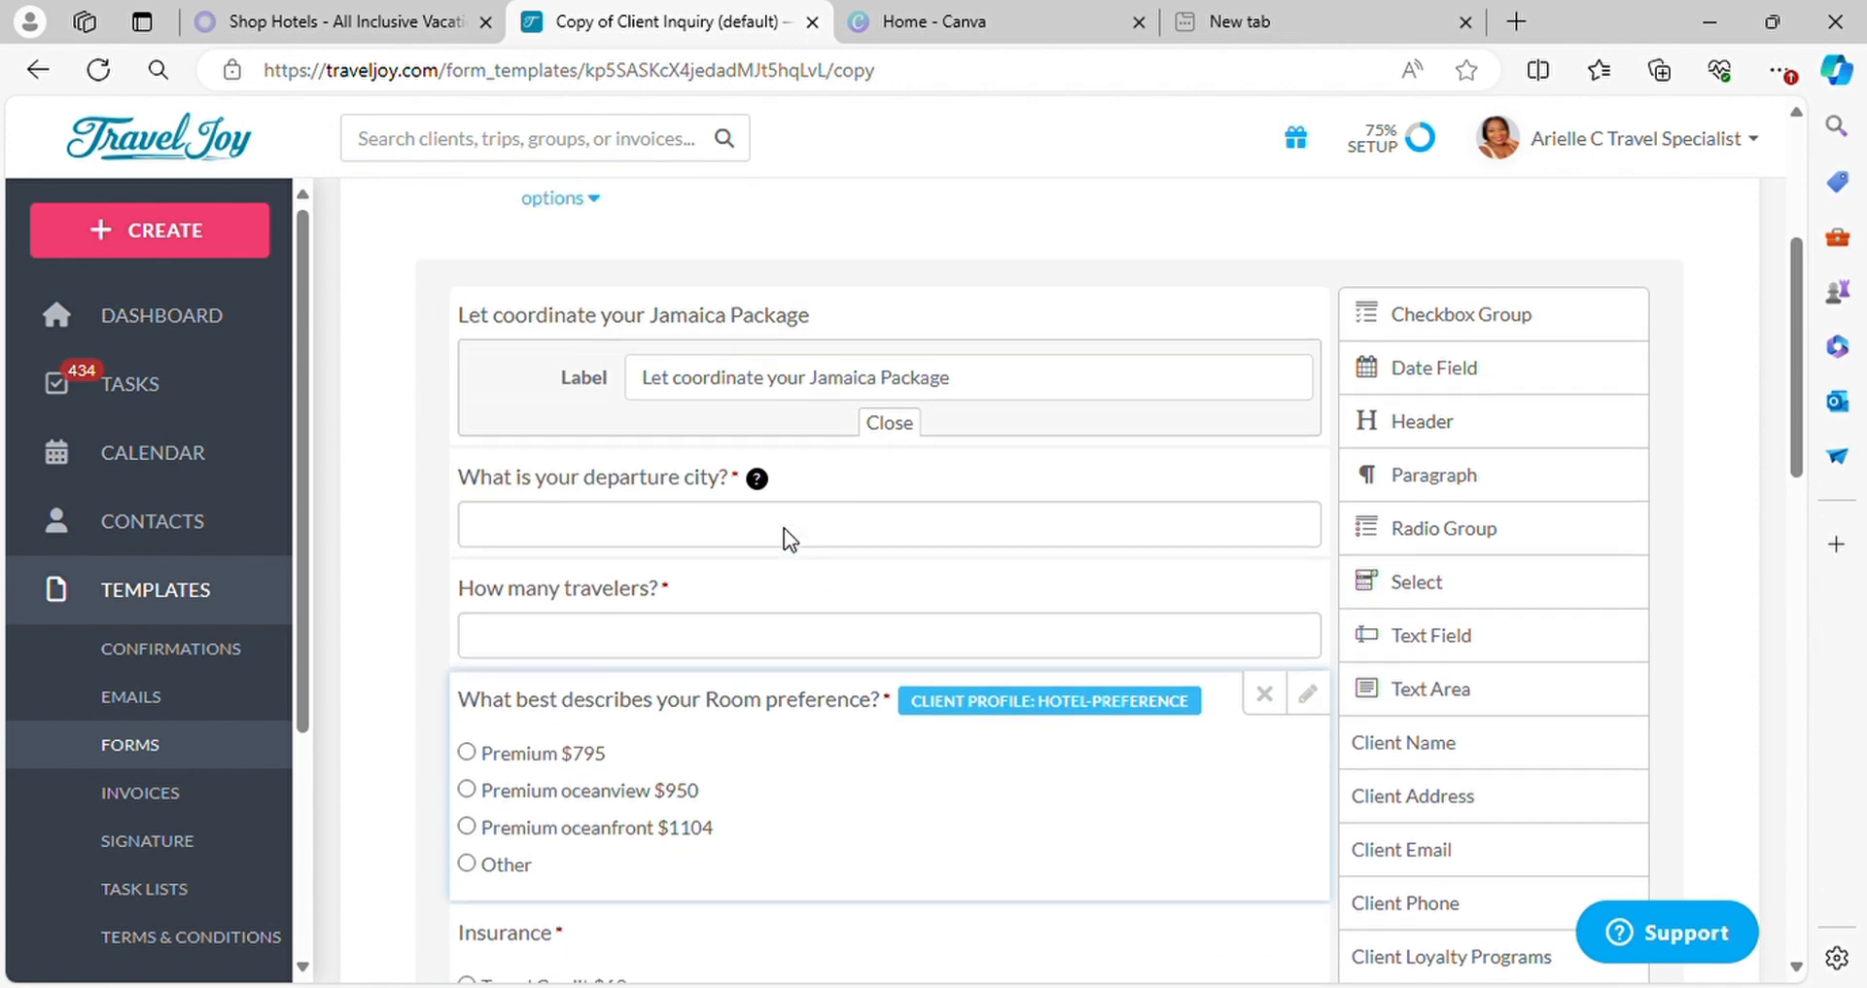
scroll(1363, 438, down, 6)
scroll(1071, 479, up, 9)
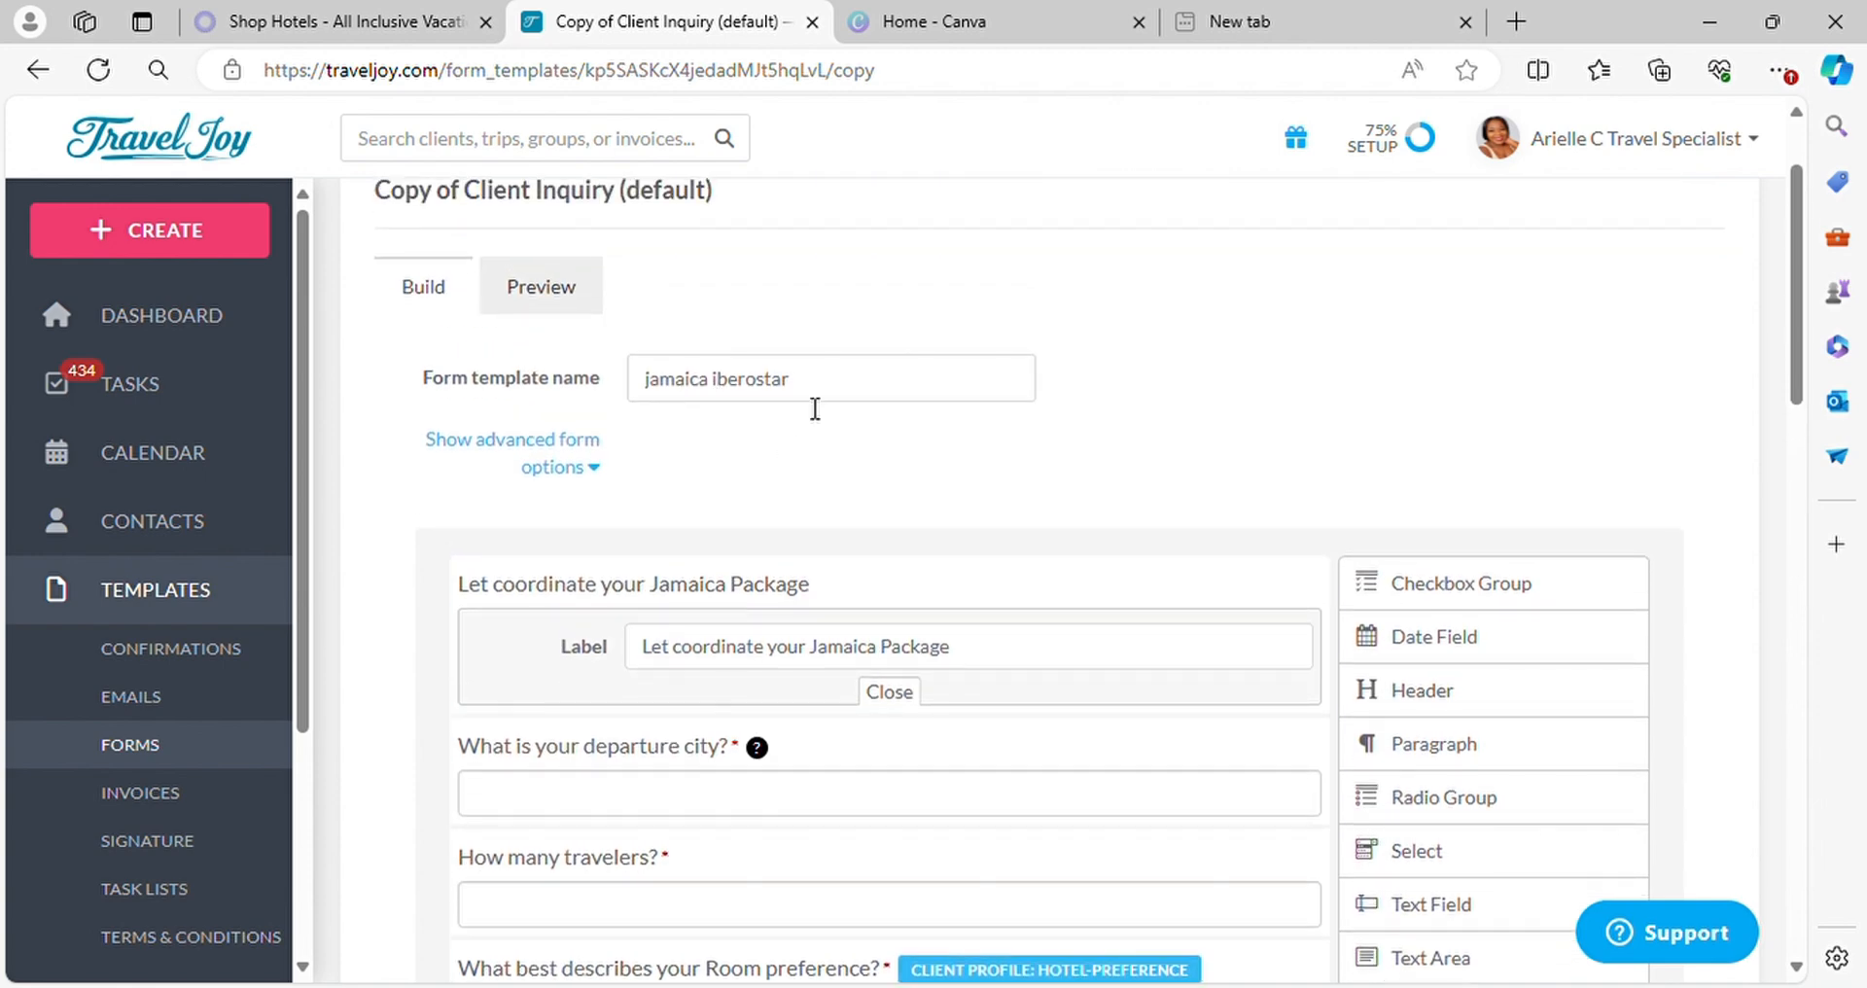
scroll(1488, 587, down, 20)
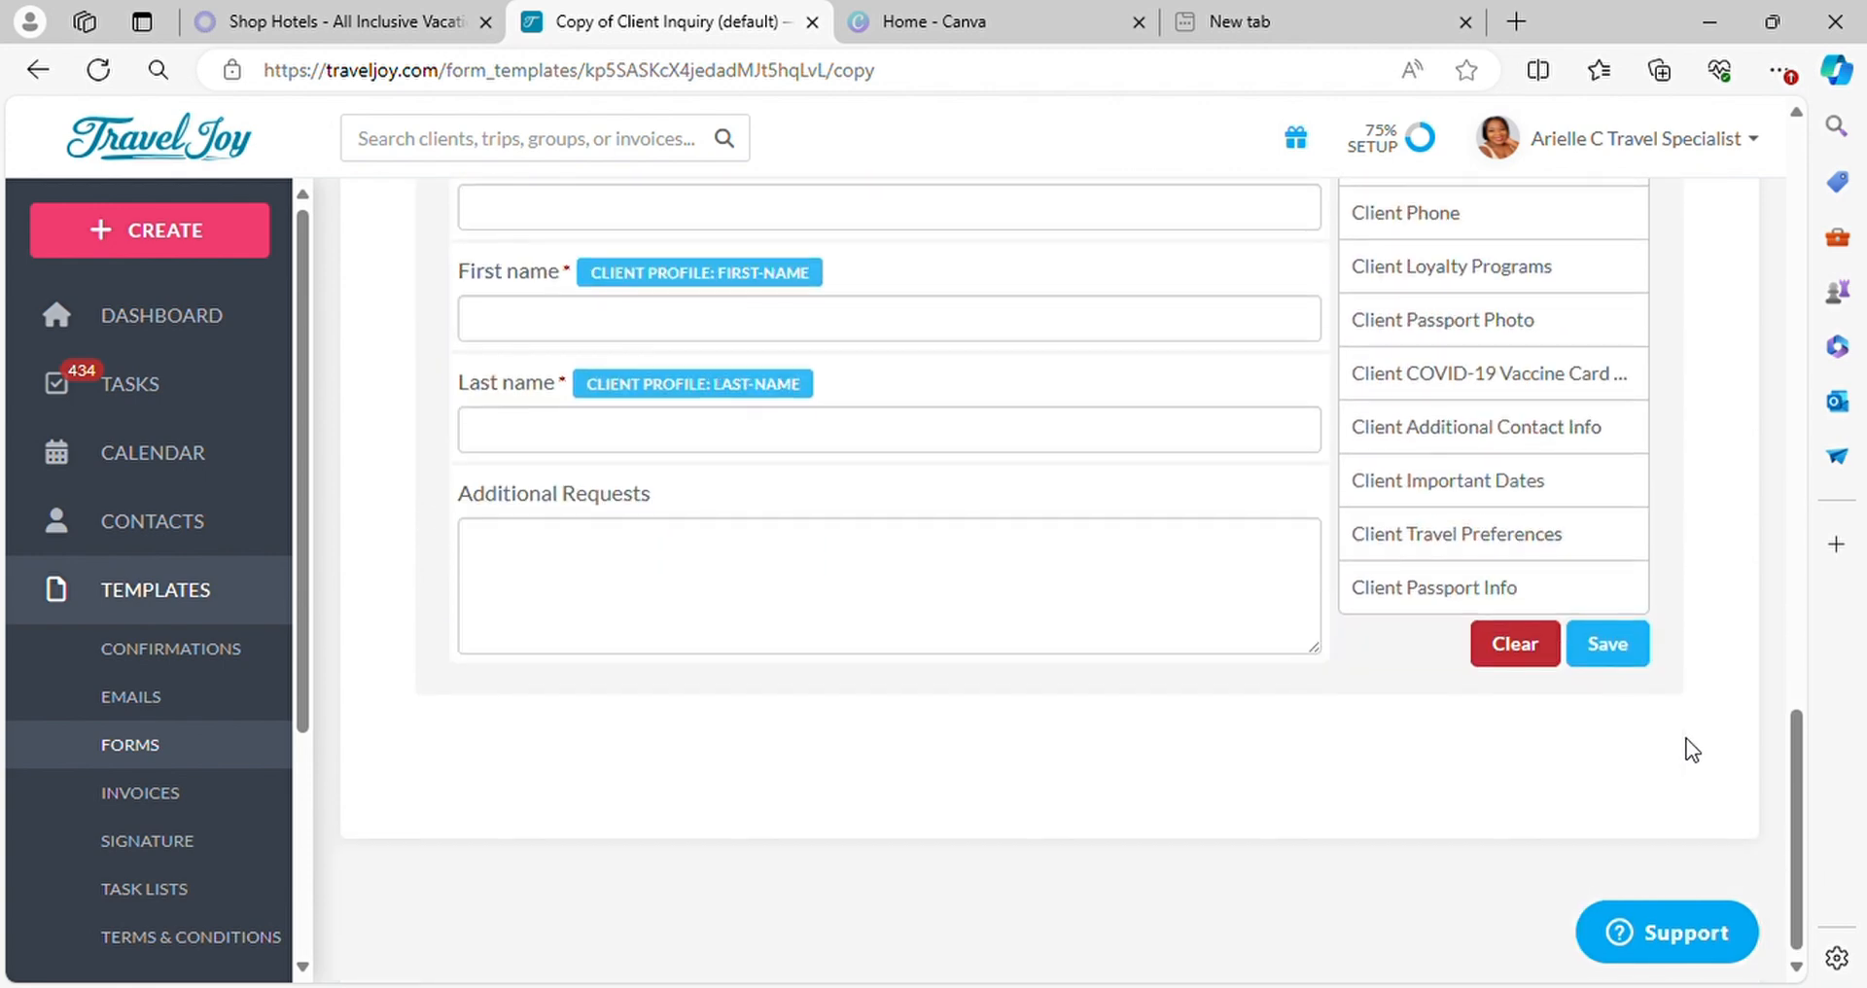
click(1603, 640)
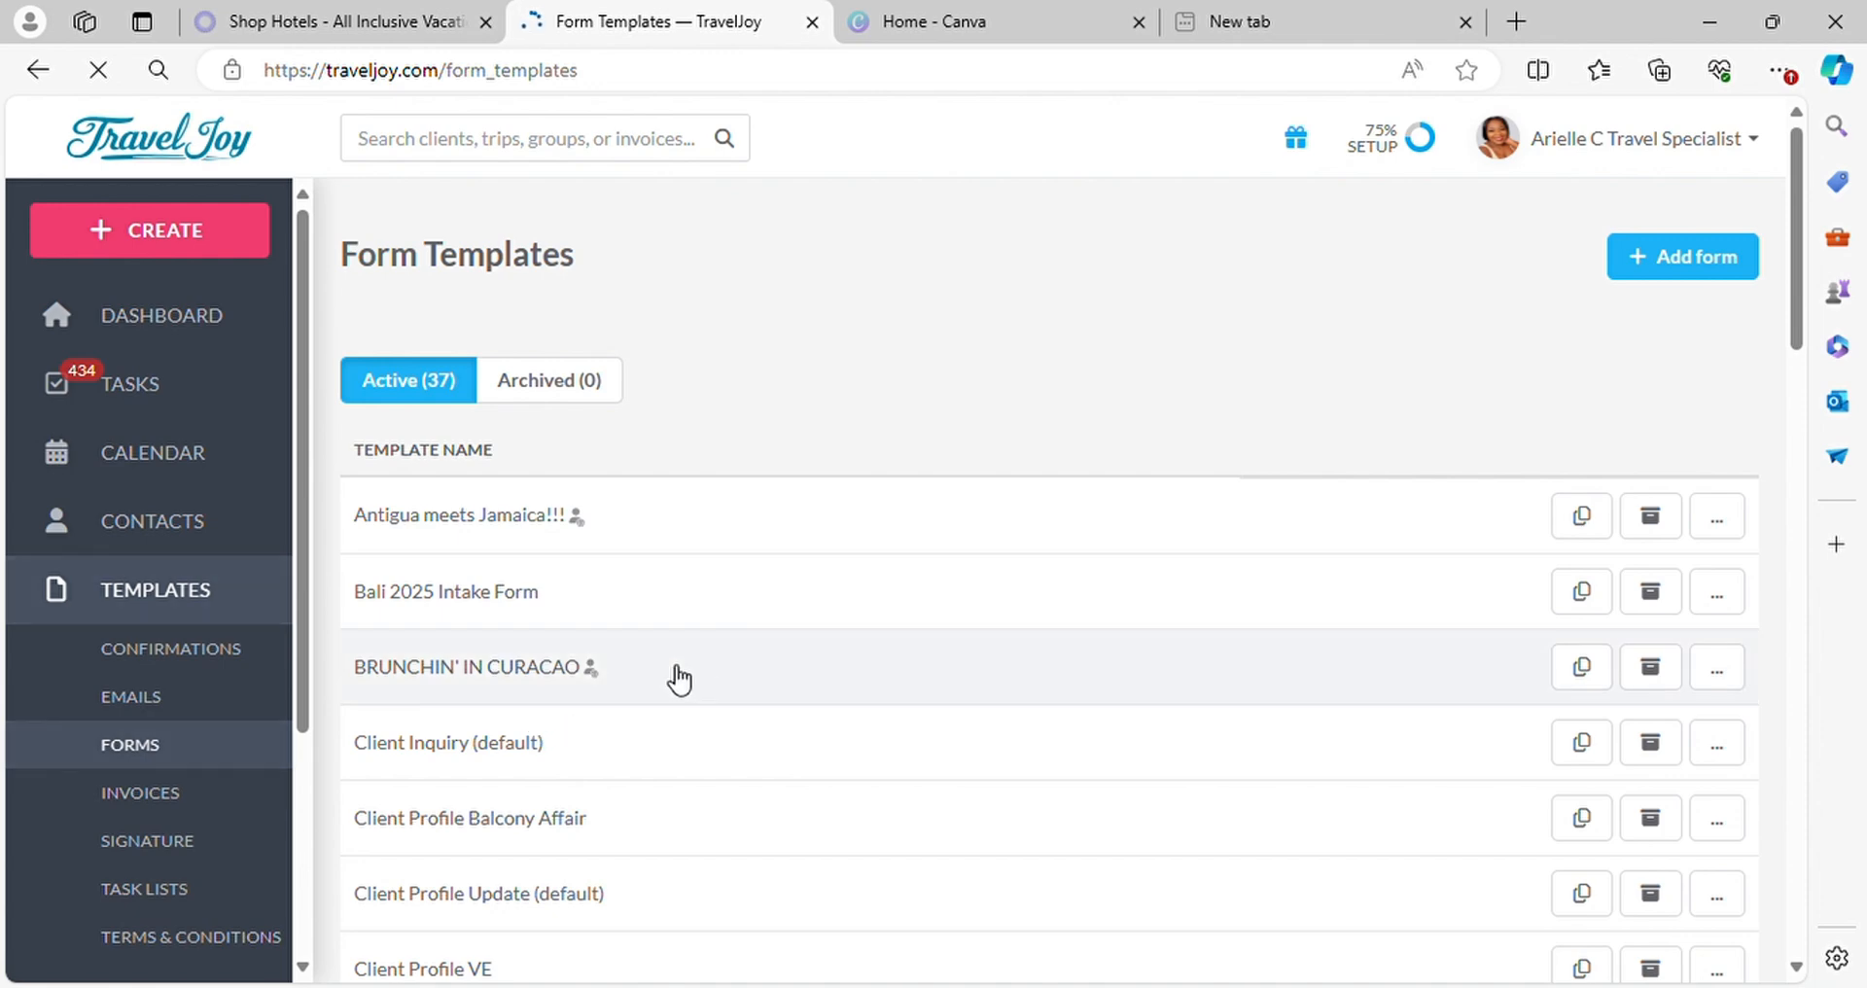
Open the "BRUNCHIN' IN CURACAO" form template and review its booking-readiness, insurance, bed request and occupancy questions
click(494, 674)
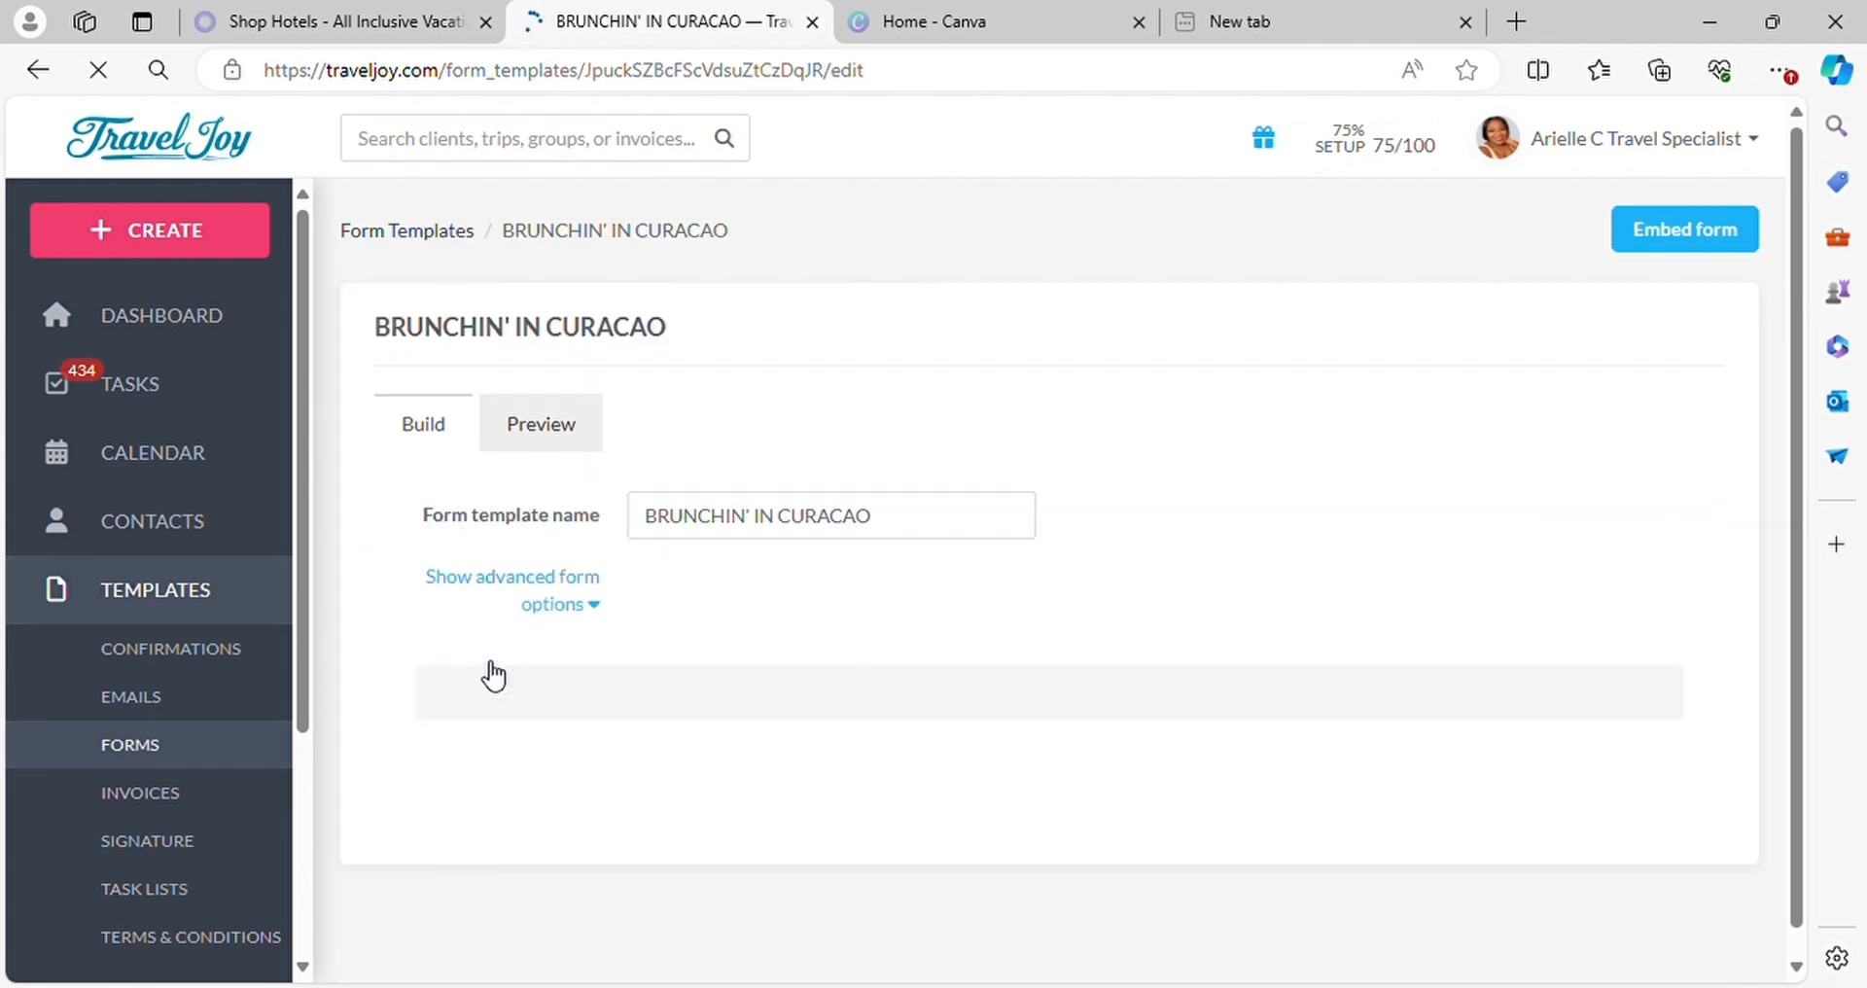
scroll(822, 756, down, 1)
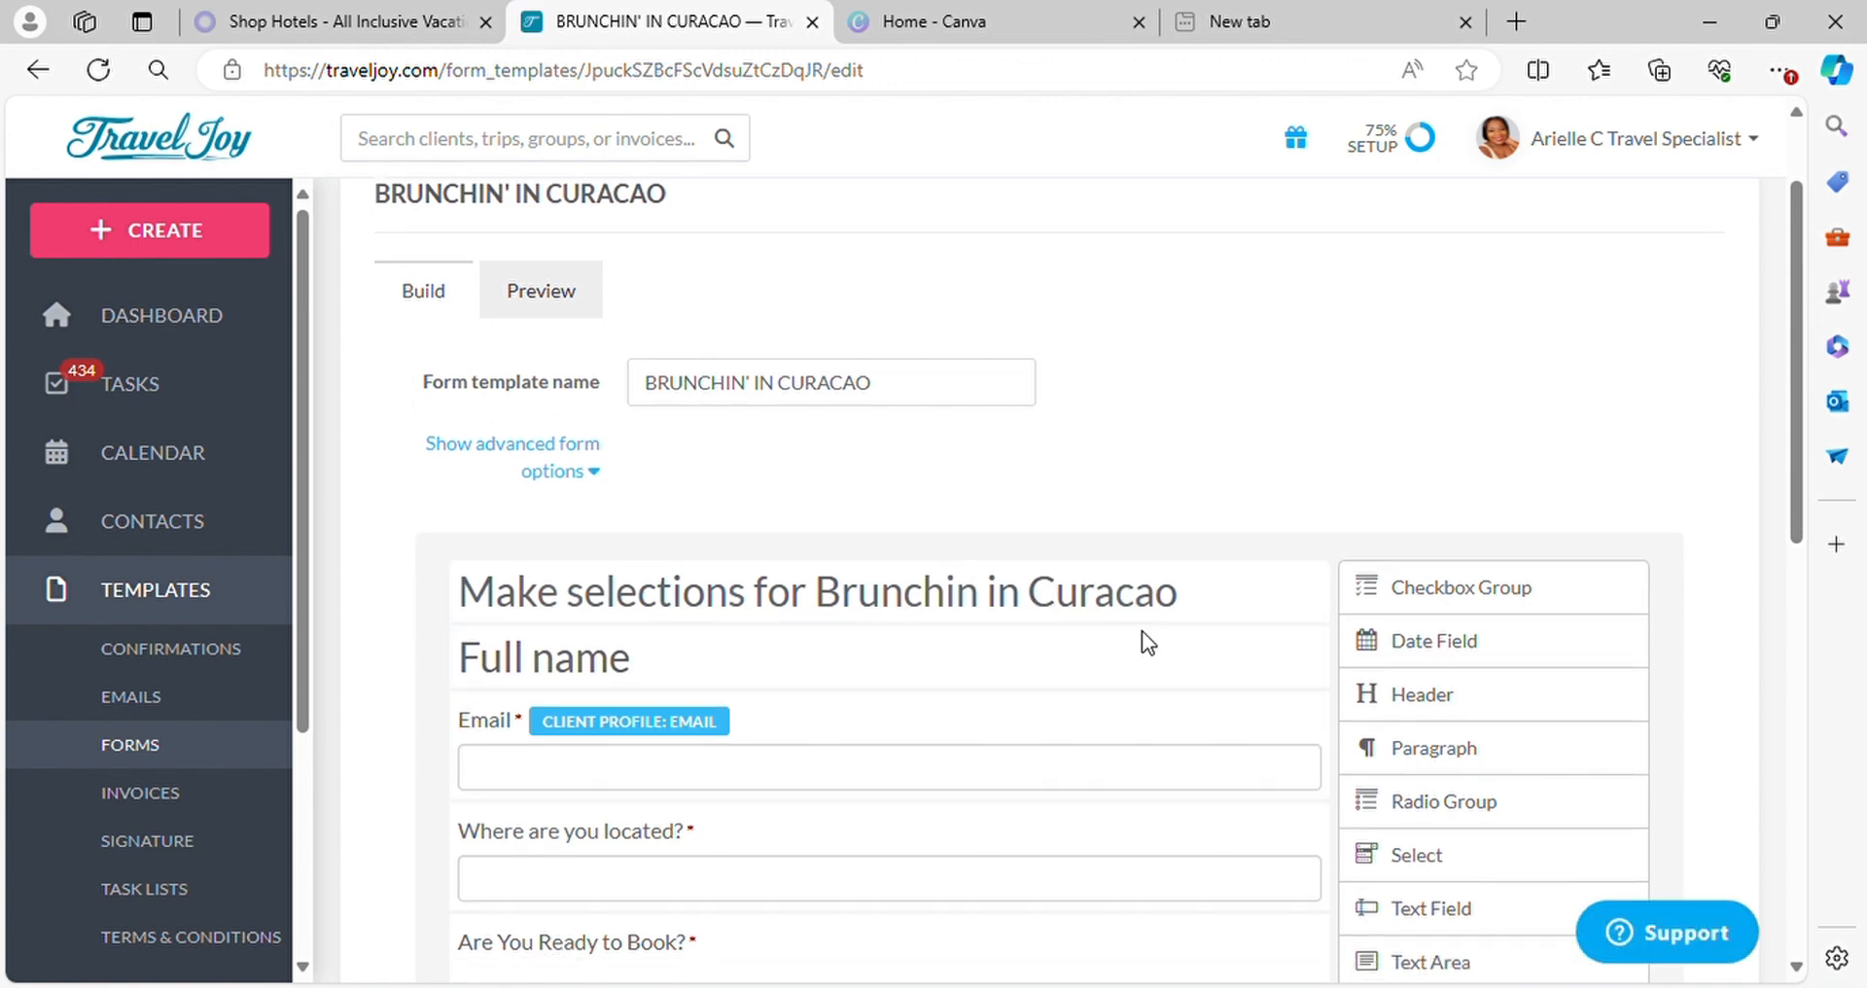
scroll(1001, 697, down, 3)
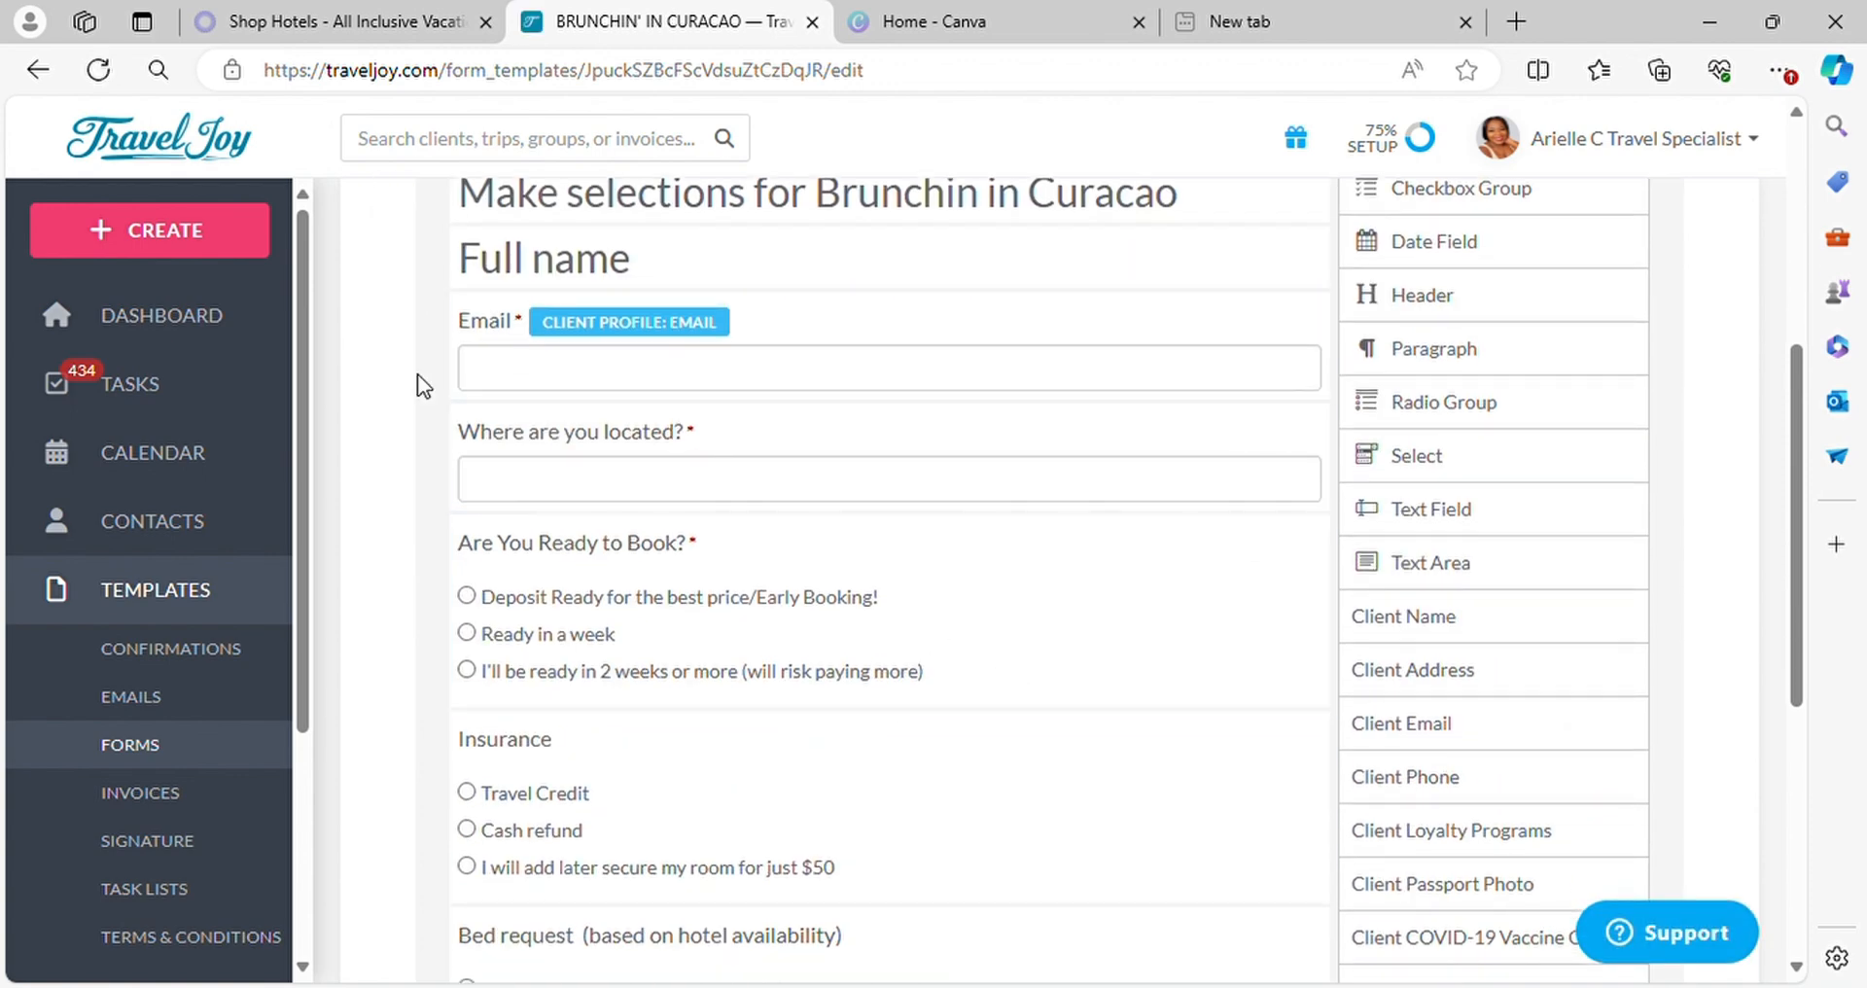
scroll(603, 505, down, 1)
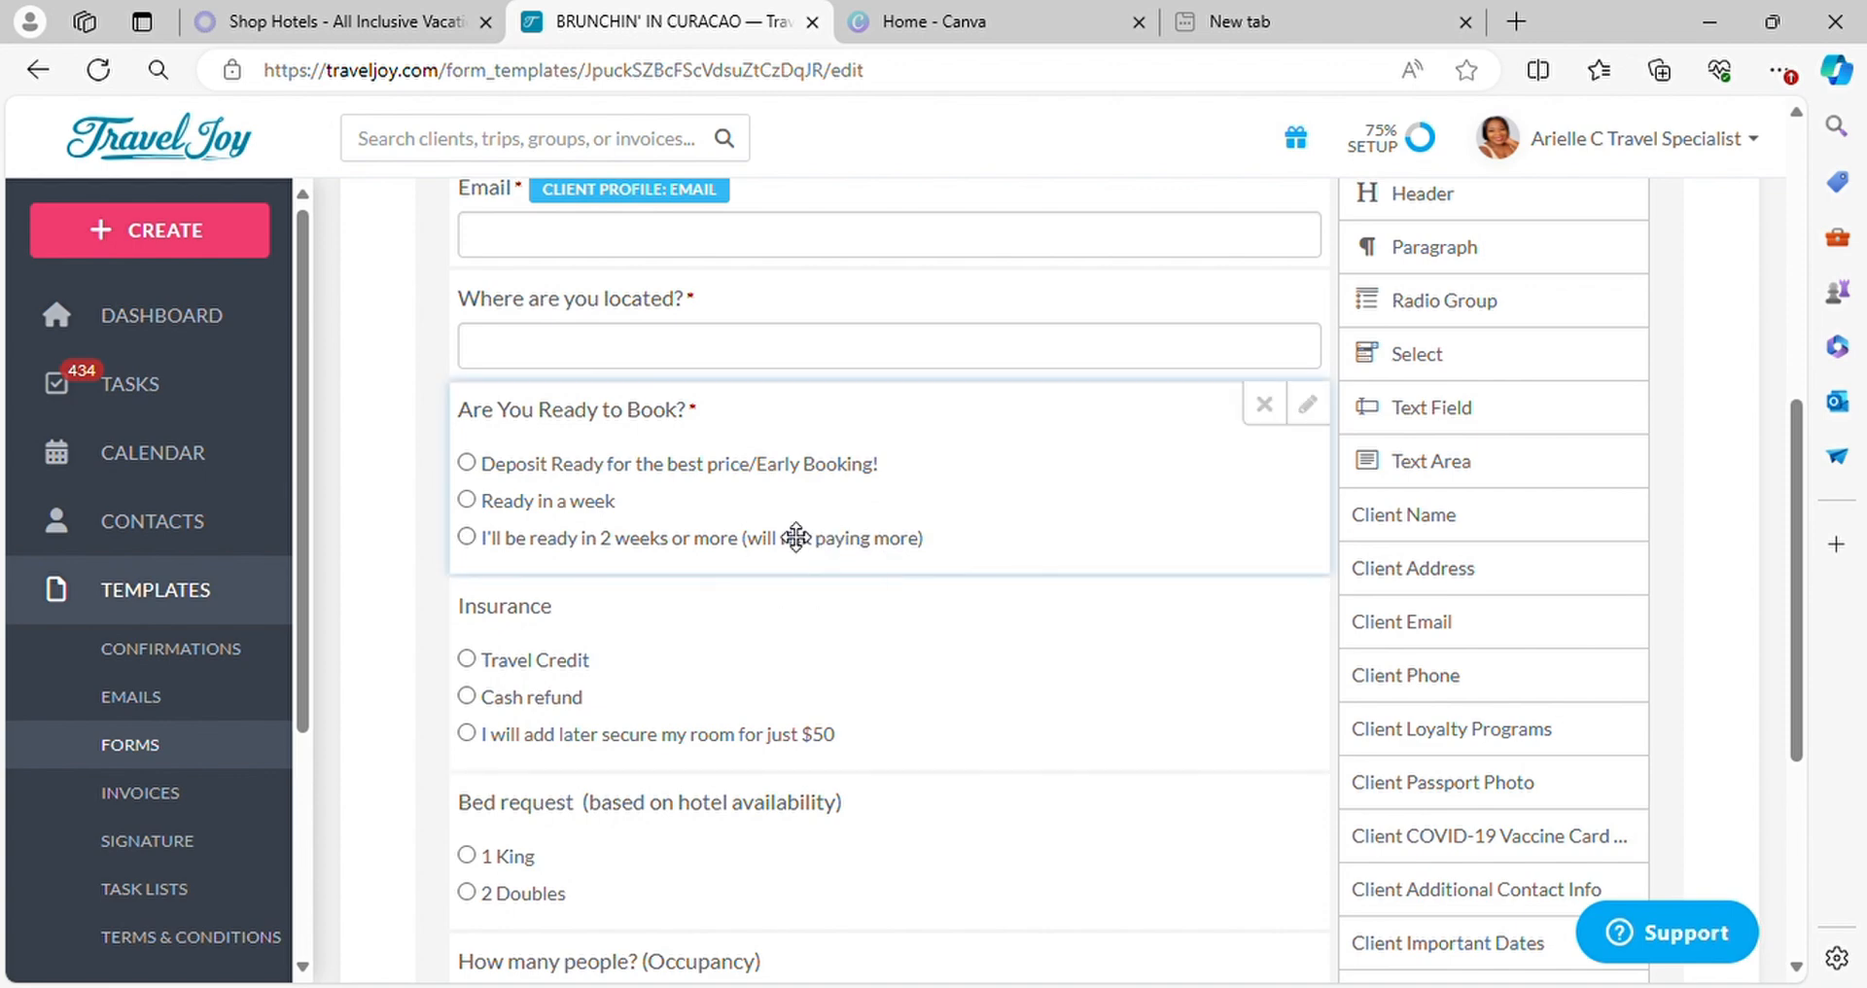
scroll(1079, 535, down, 3)
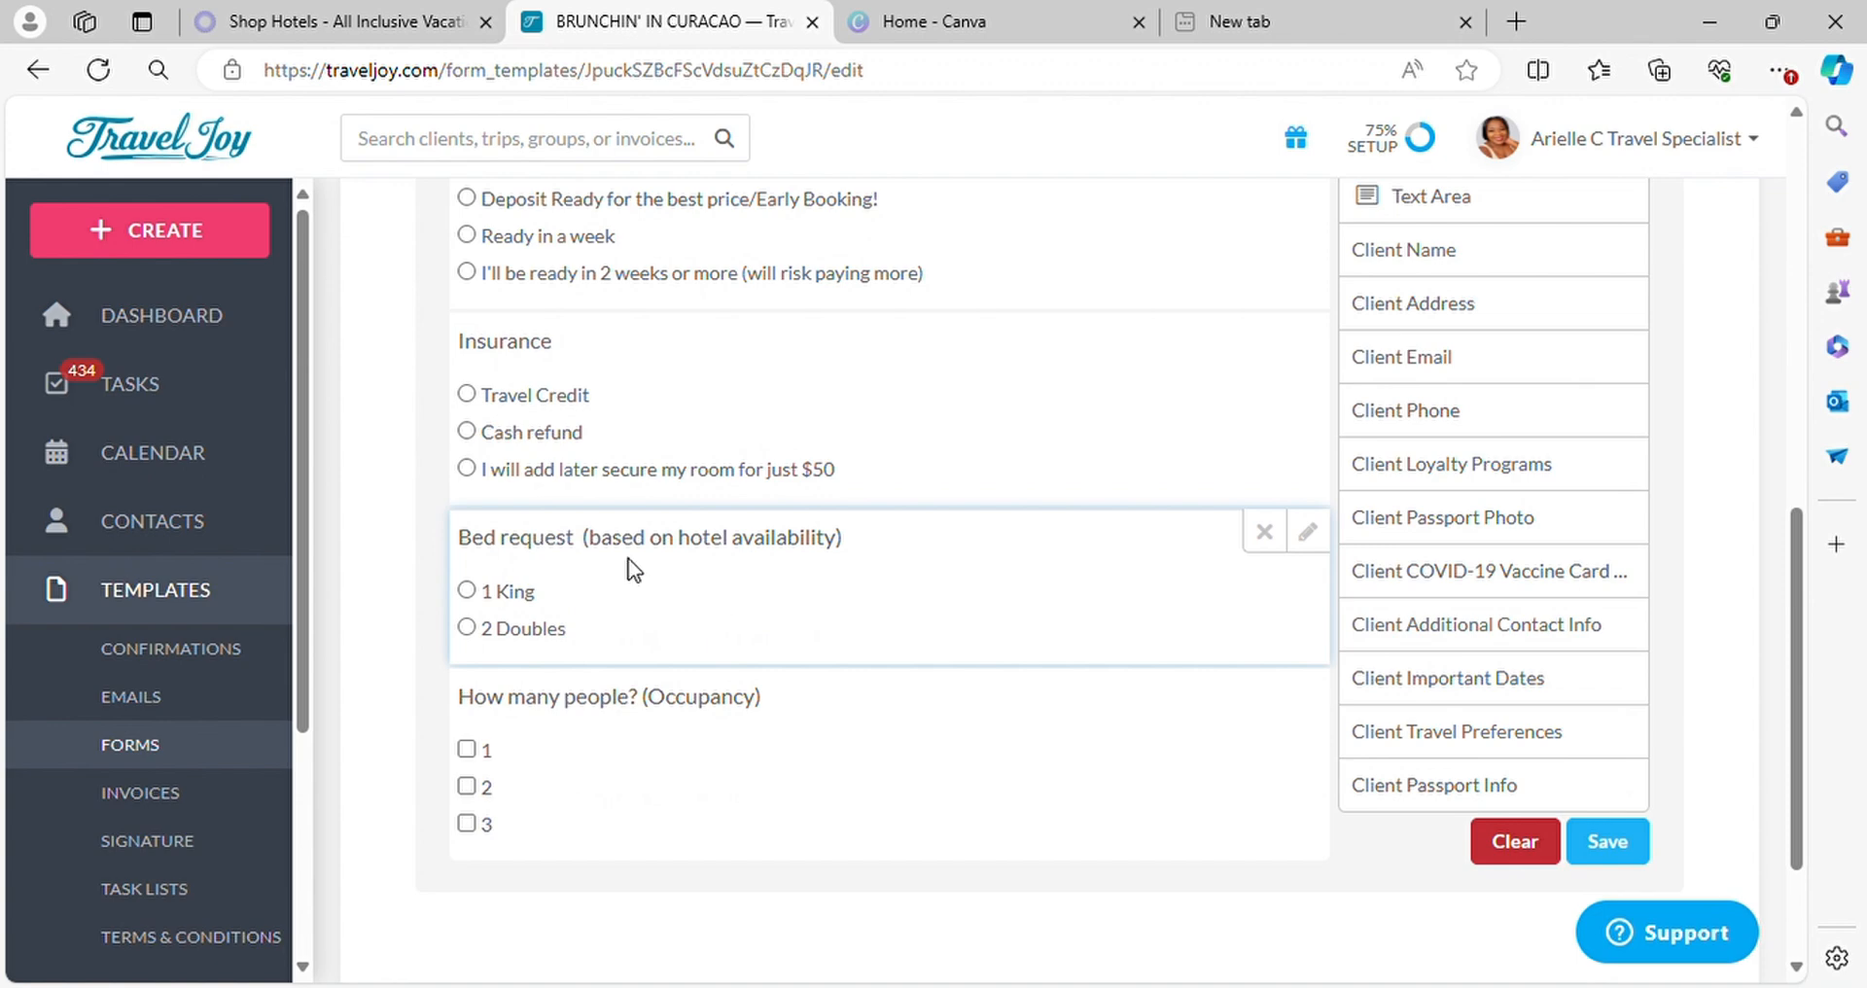
scroll(750, 628, down, 2)
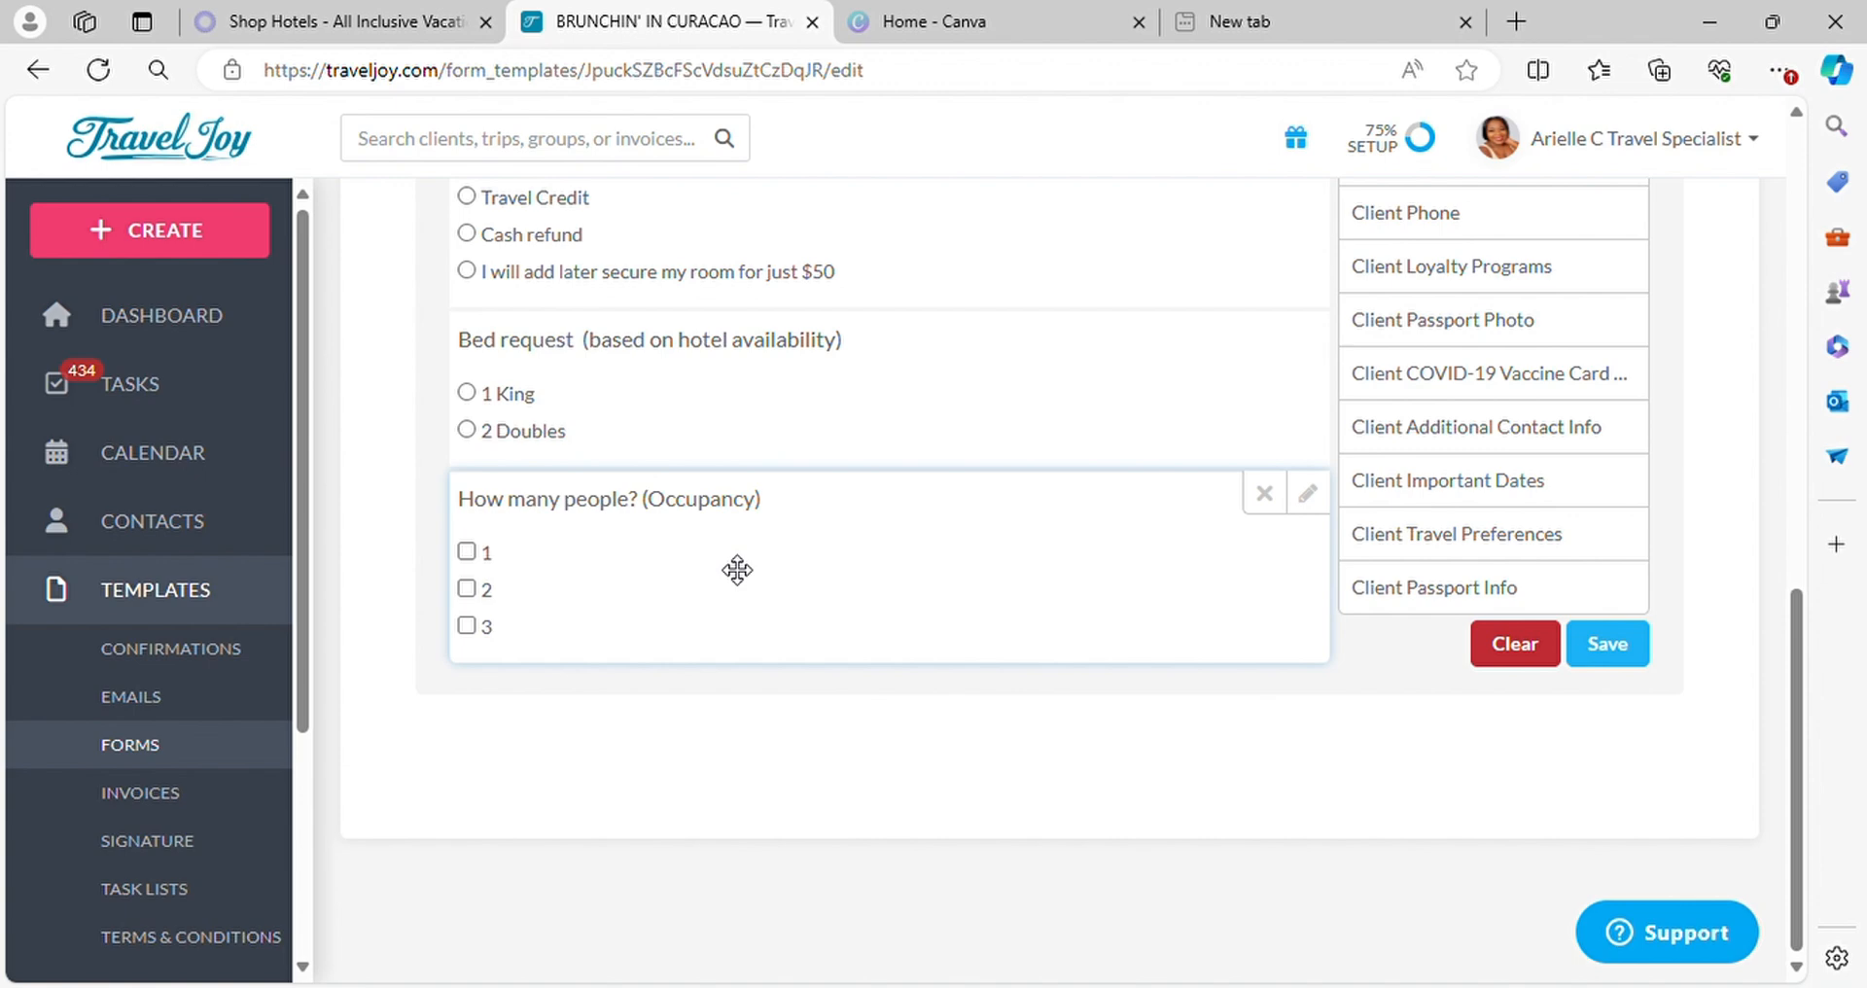
scroll(1054, 464, up, 4)
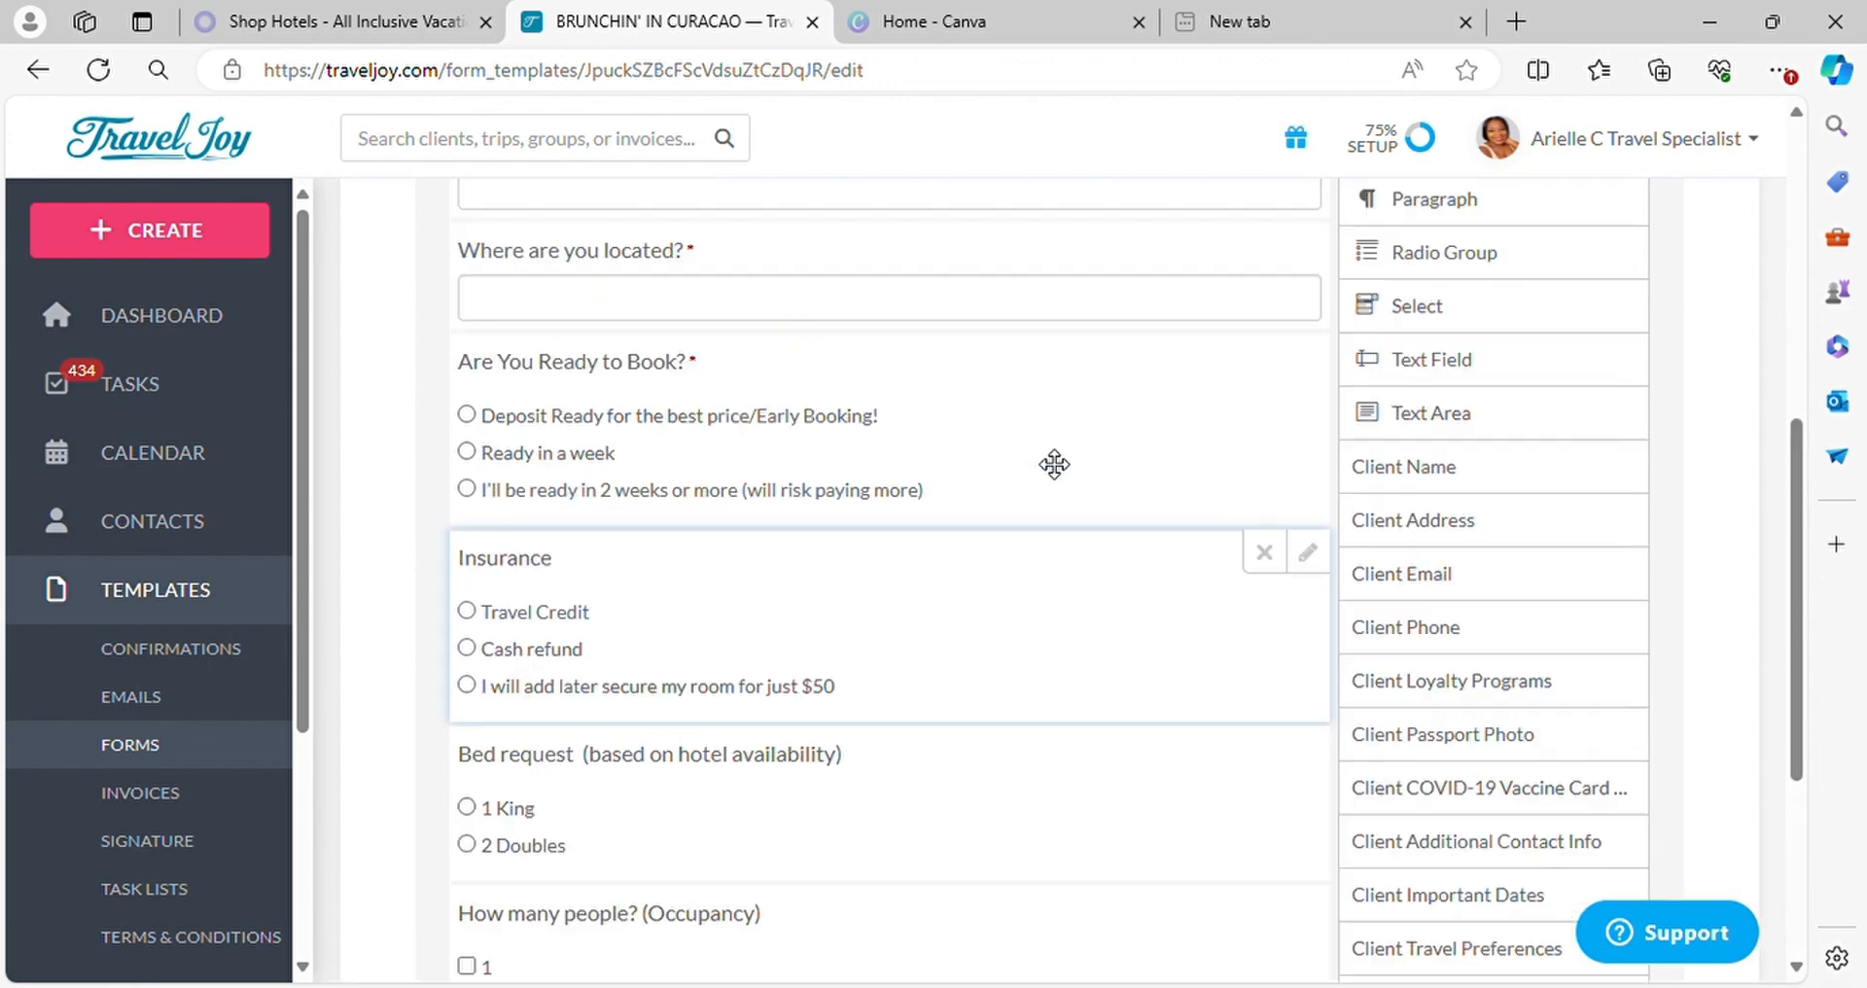
scroll(1054, 464, up, 4)
Create a new group named "Jamaica 2k25" from the dashboard, leaving the dates and destination empty
click(171, 319)
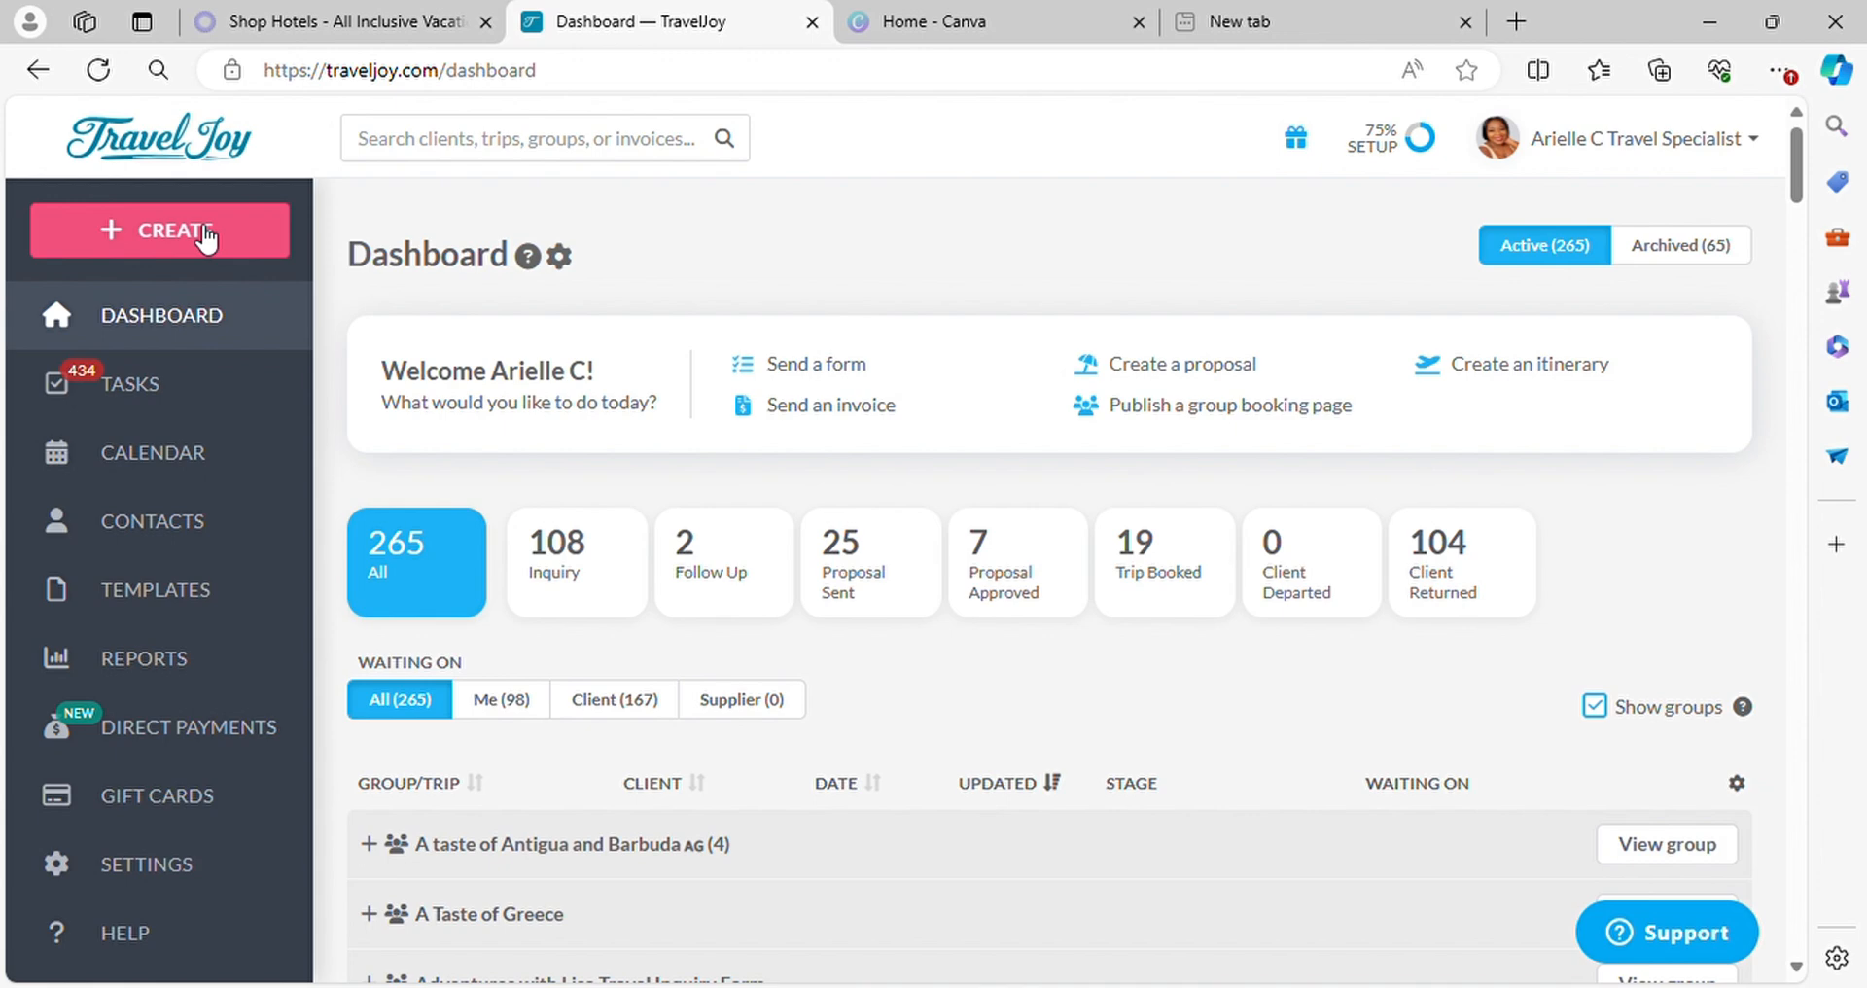
click(205, 236)
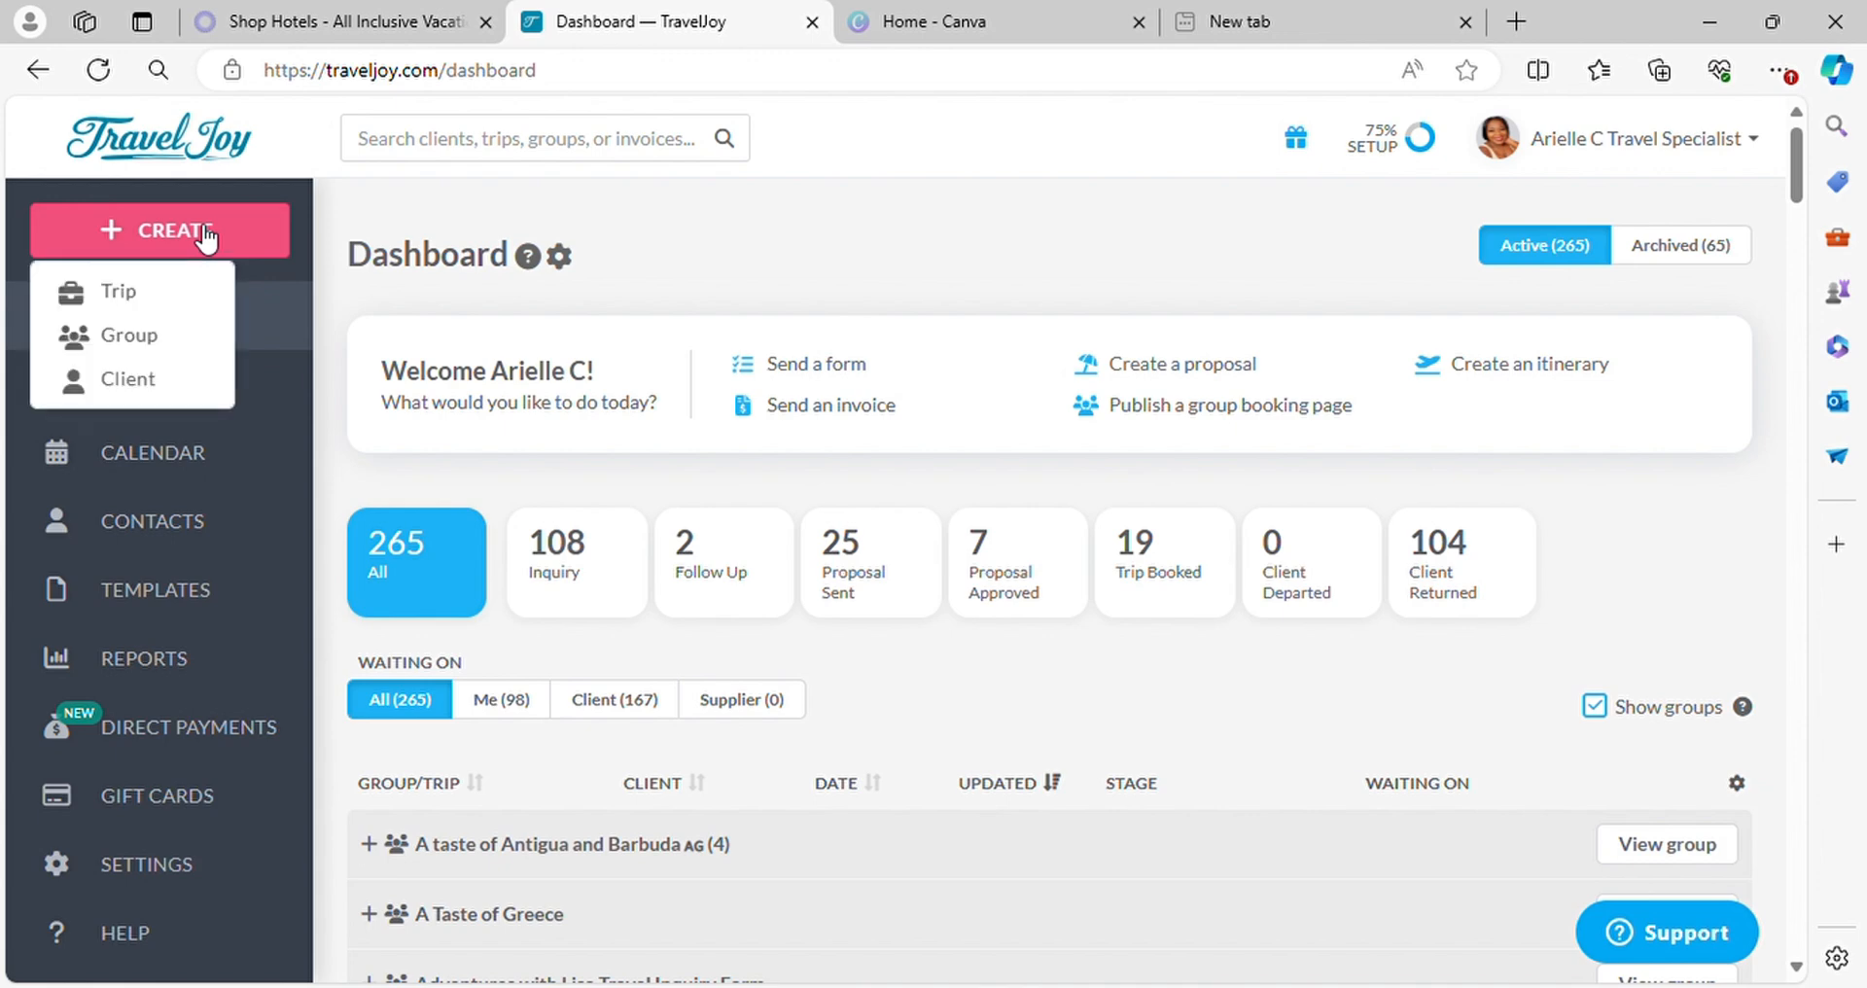
click(146, 337)
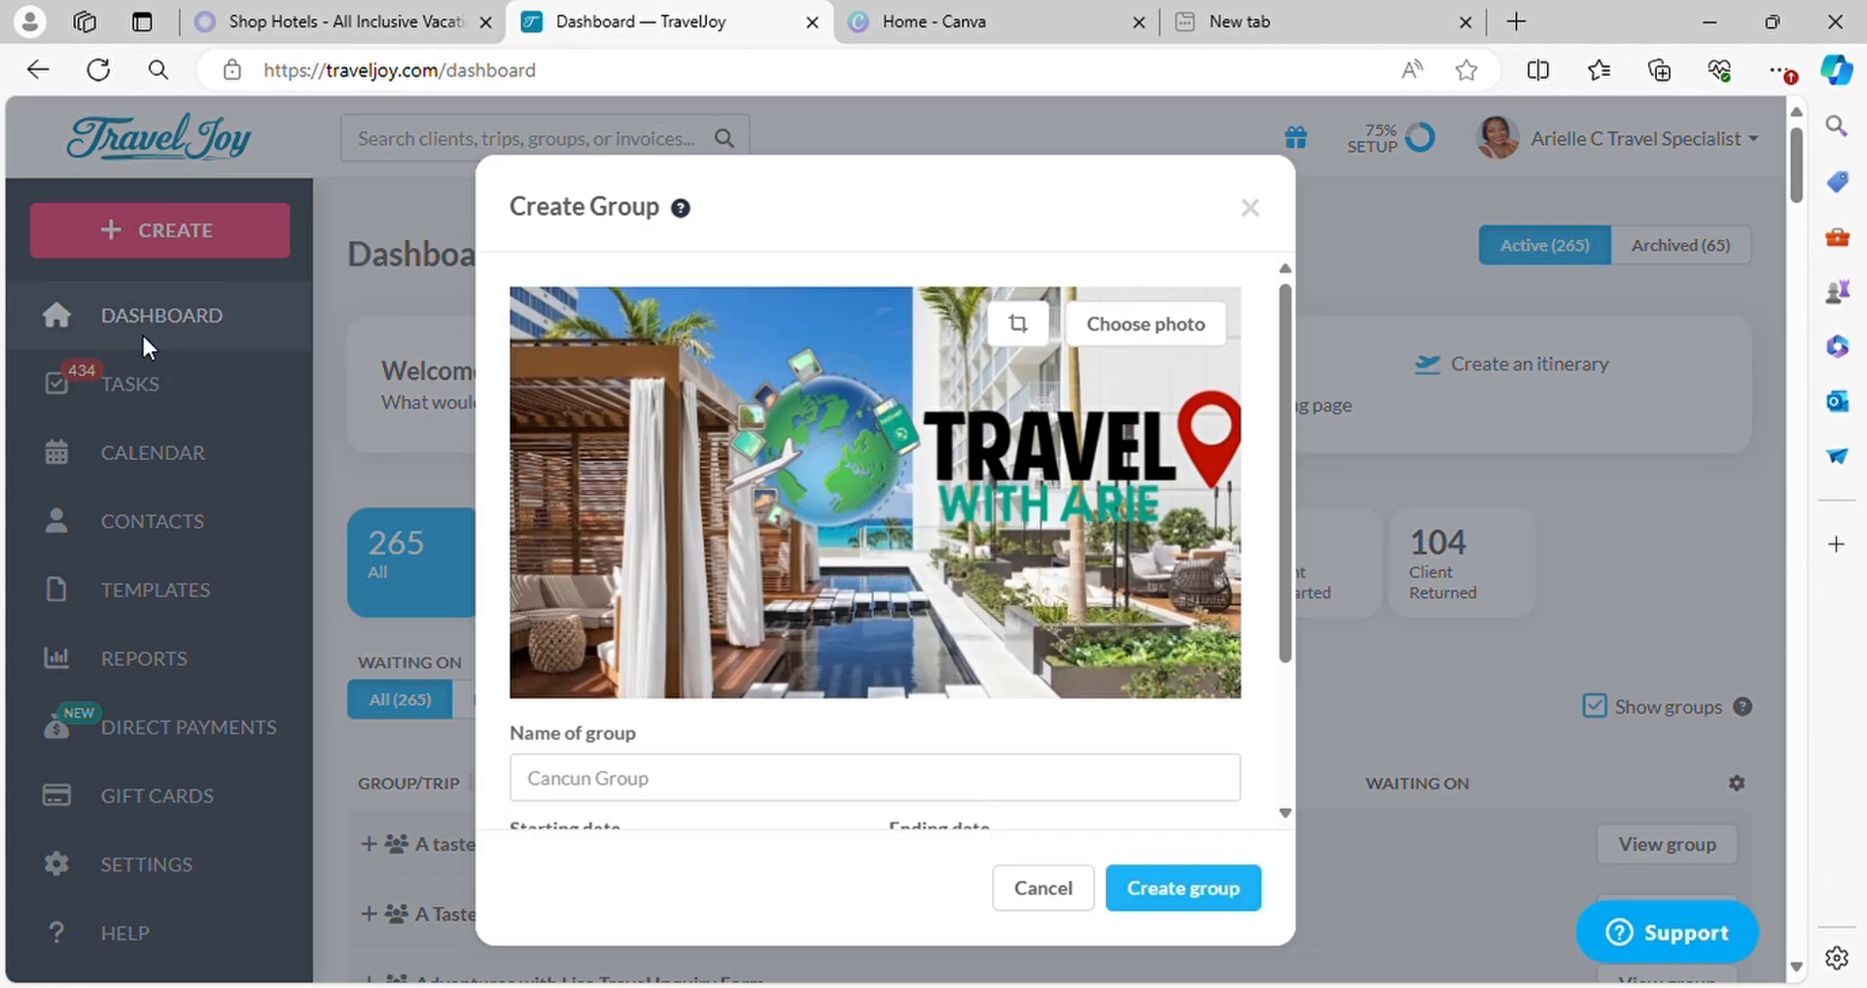
scroll(882, 516, down, 2)
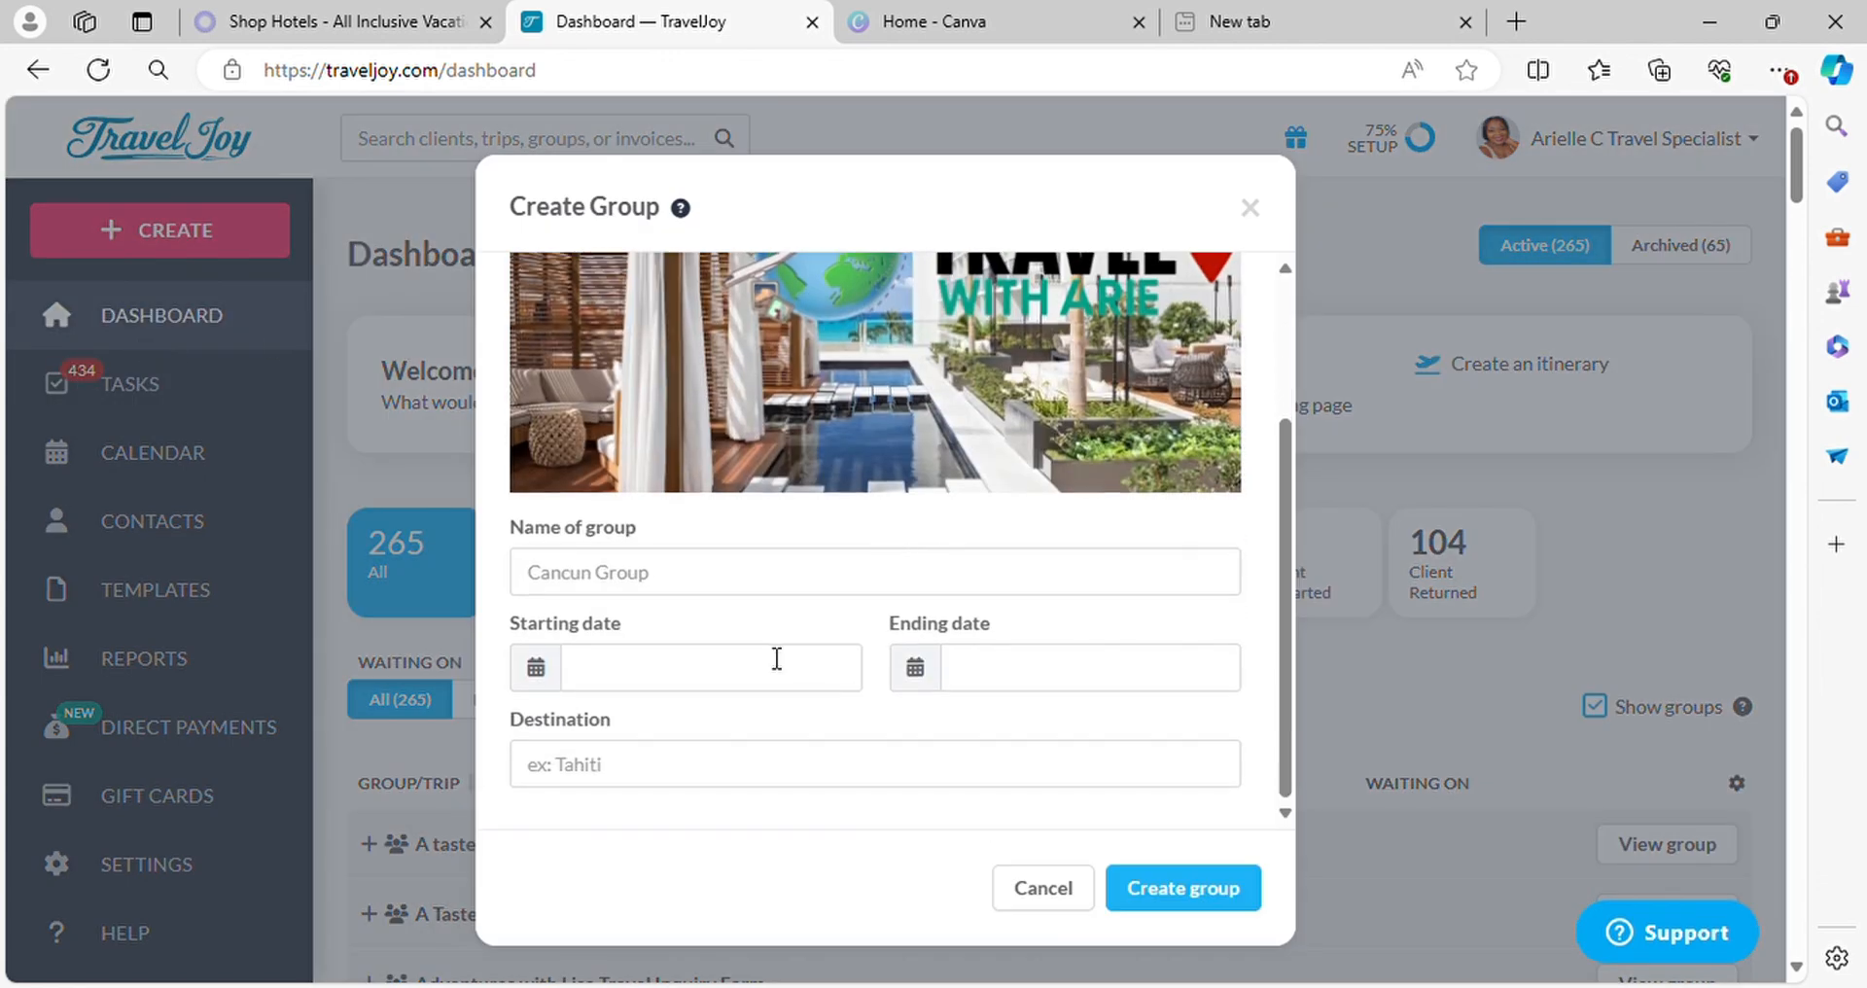
click(711, 572)
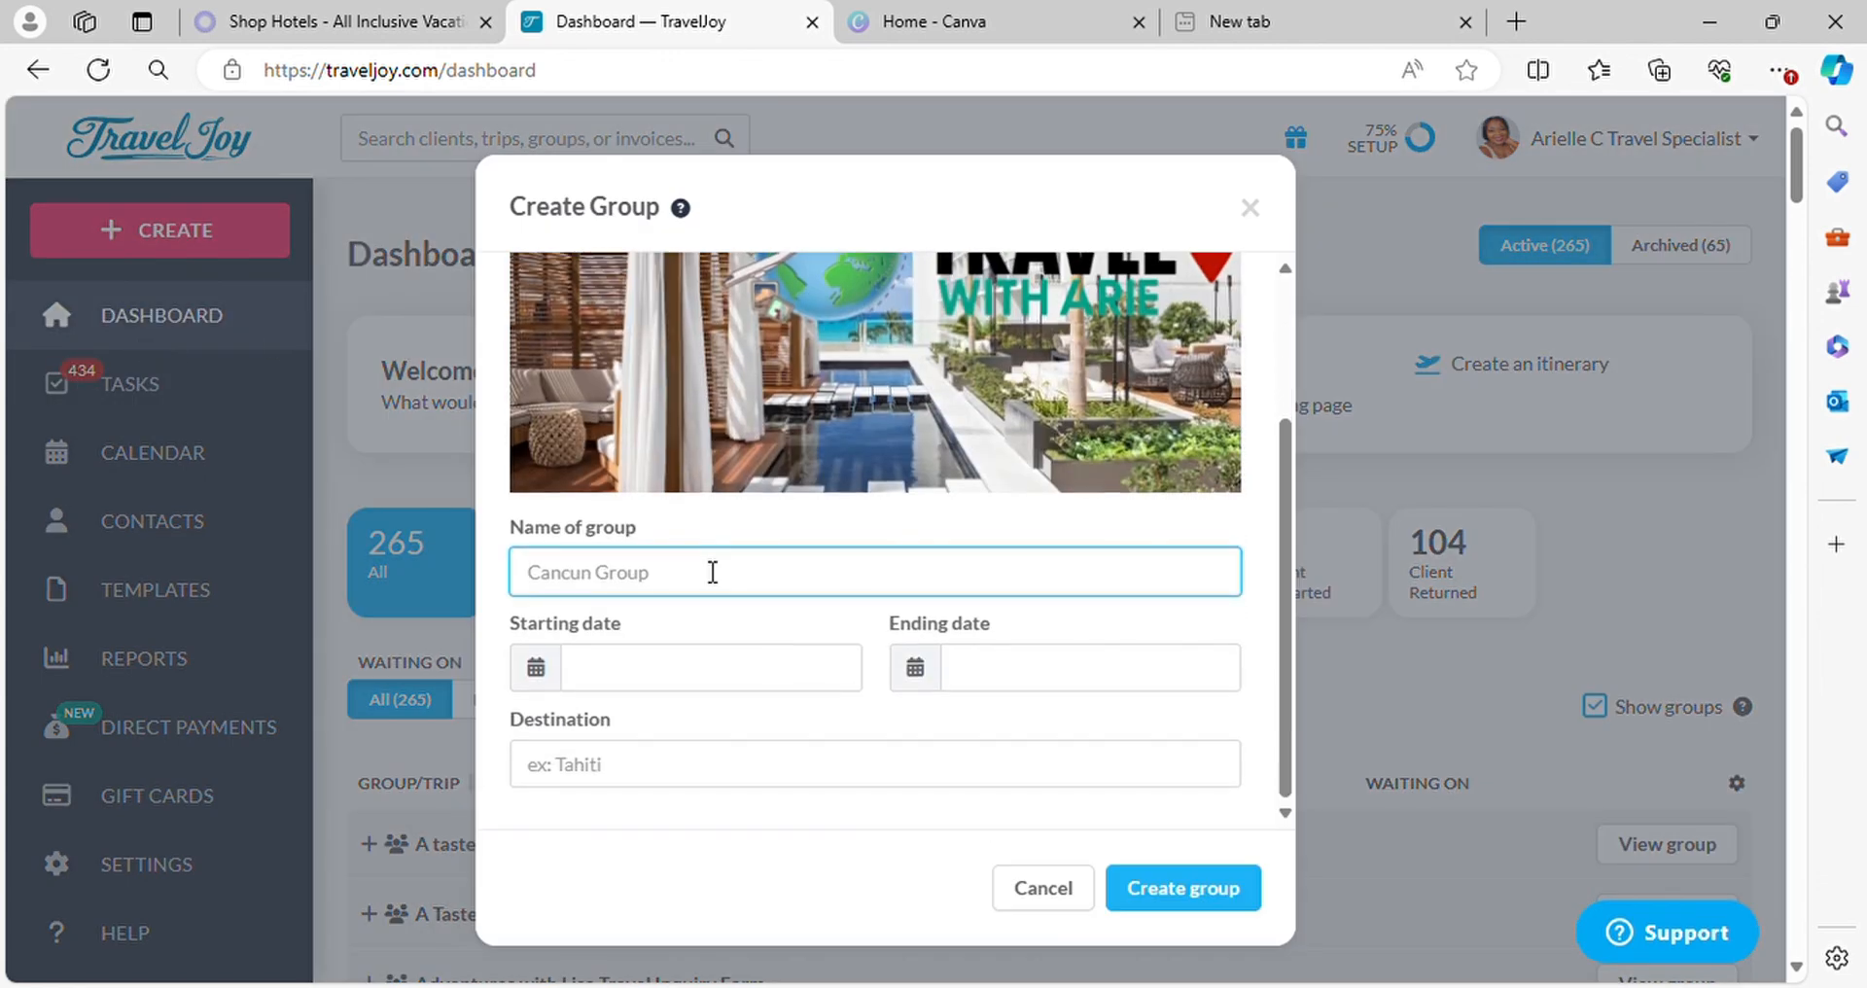
text(Jamaica 2k25)
scroll(751, 585, down, 7)
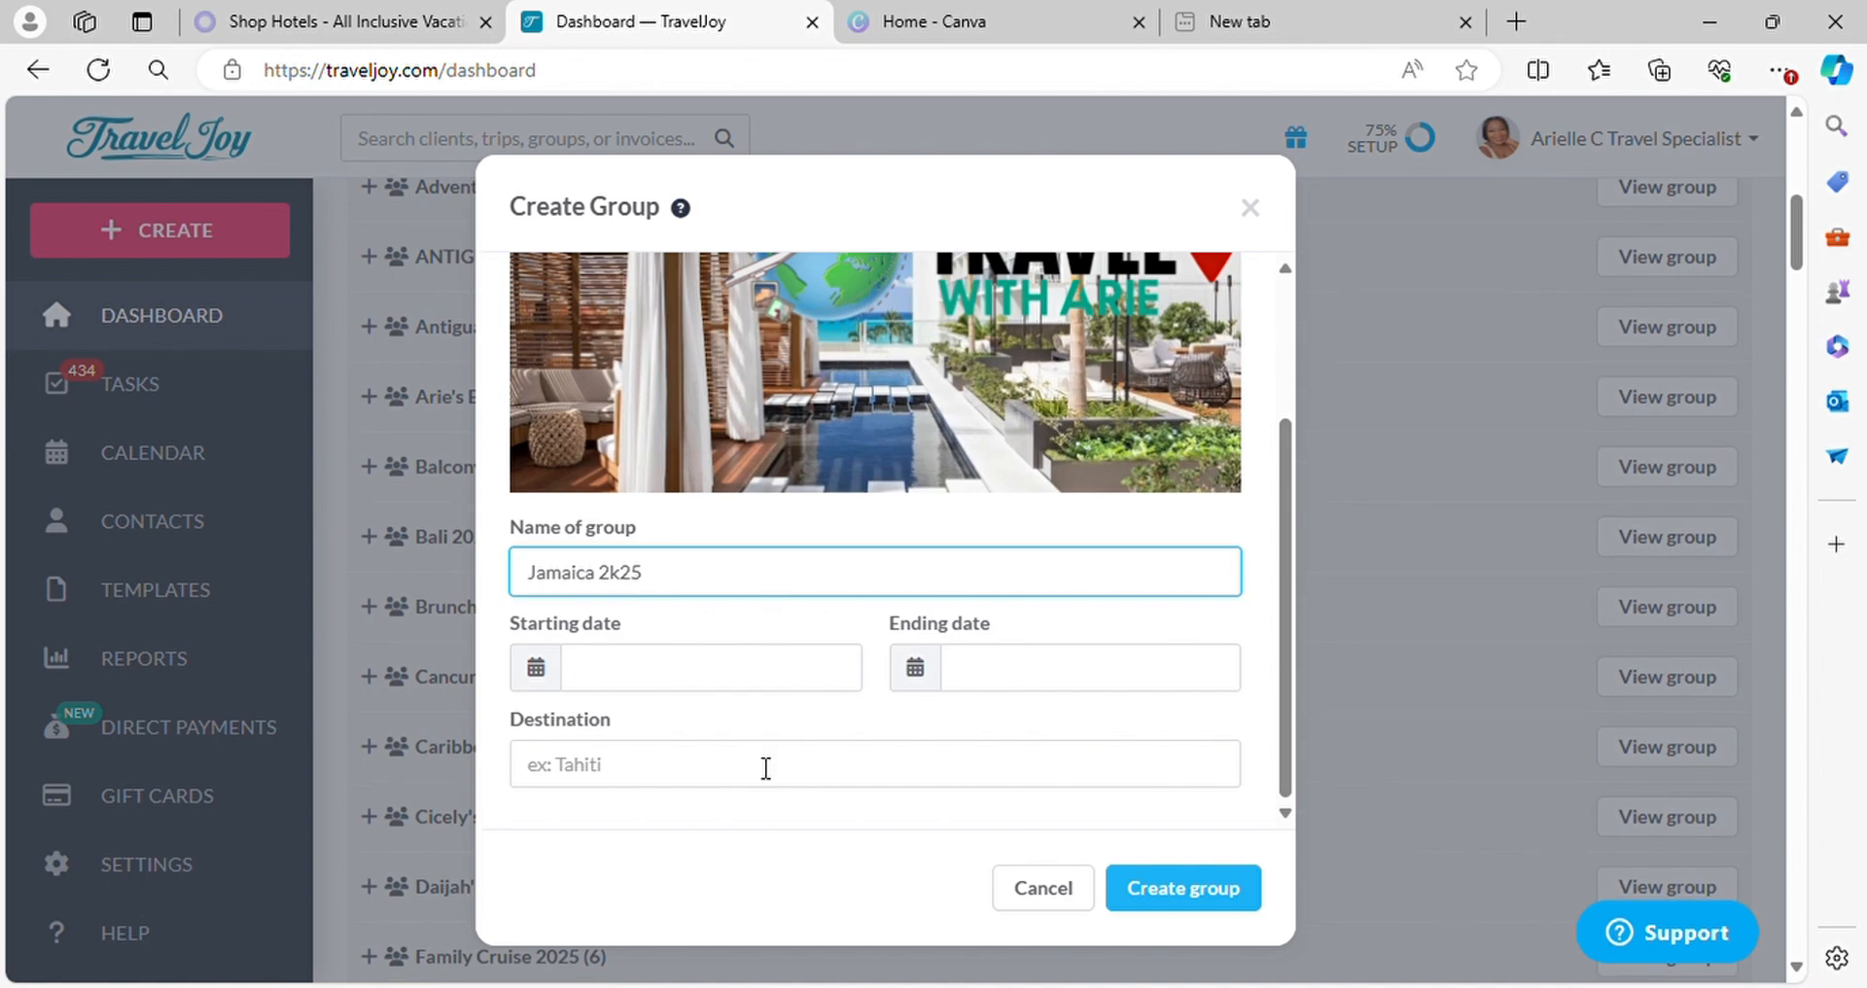
click(1190, 899)
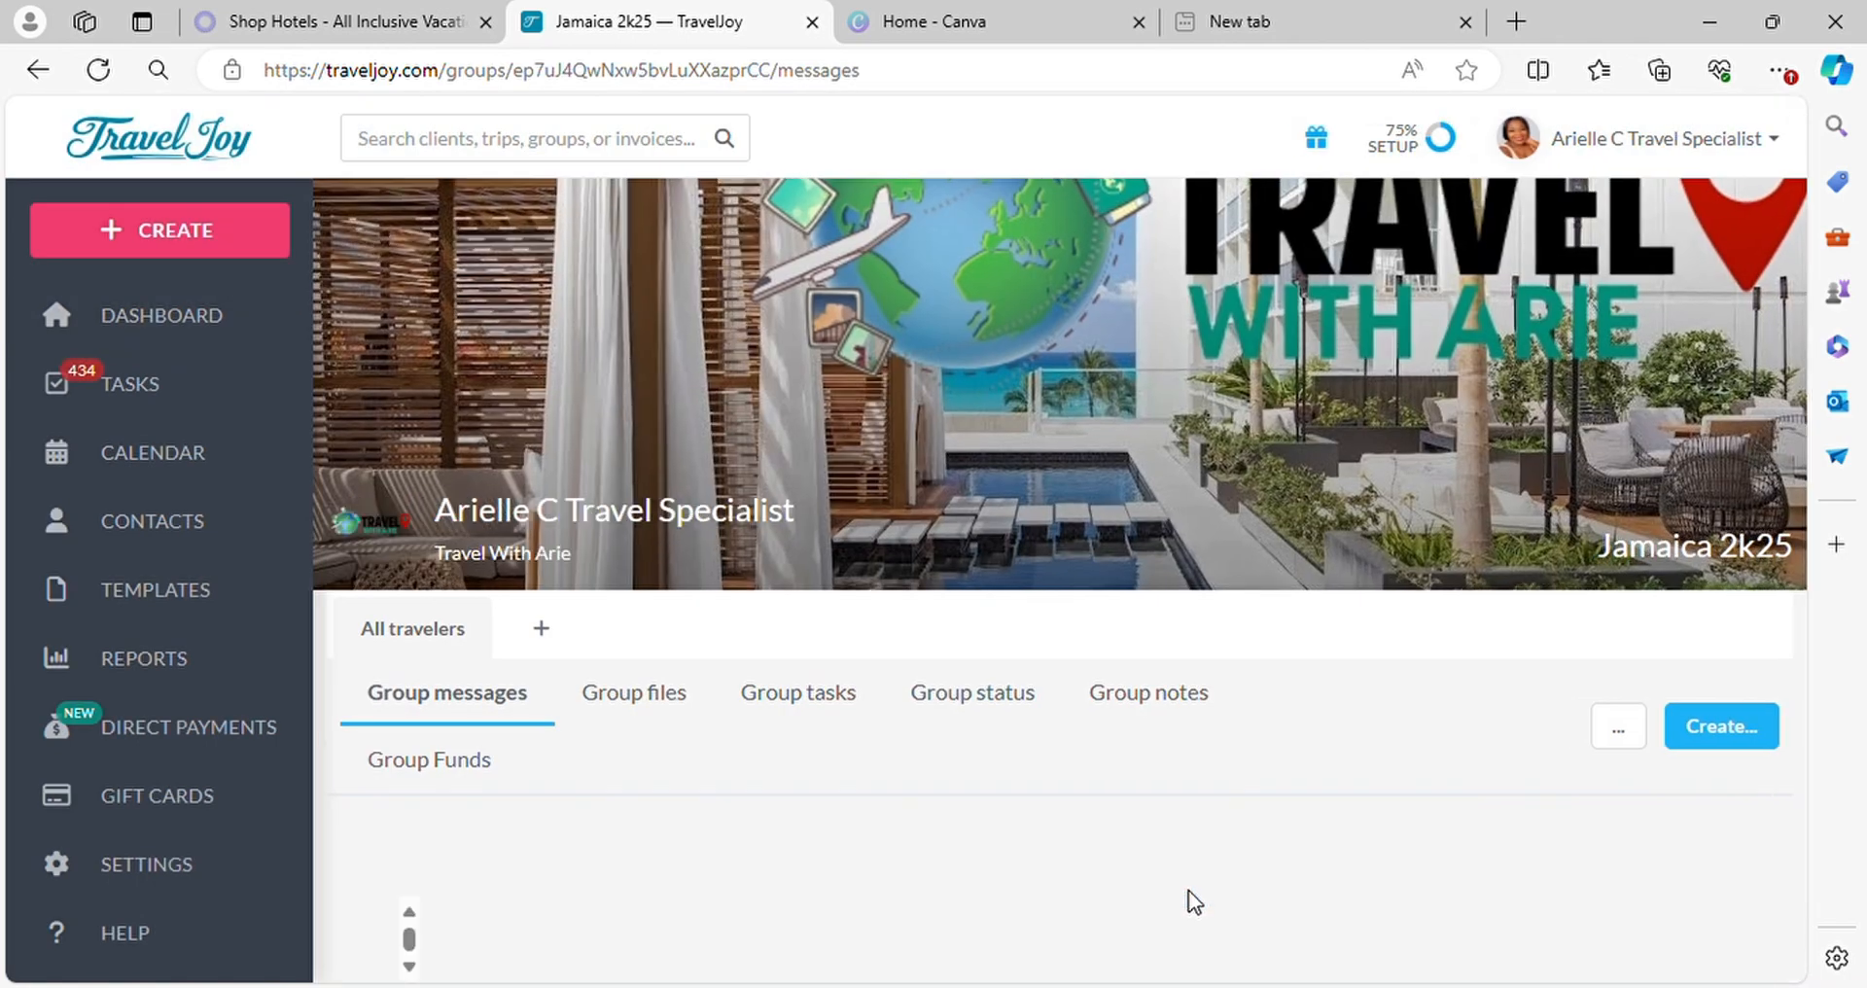
Create a group form for the Jamaica 2k25 group using the "jamaica iberostar" template and publish it
scroll(1508, 792, down, 5)
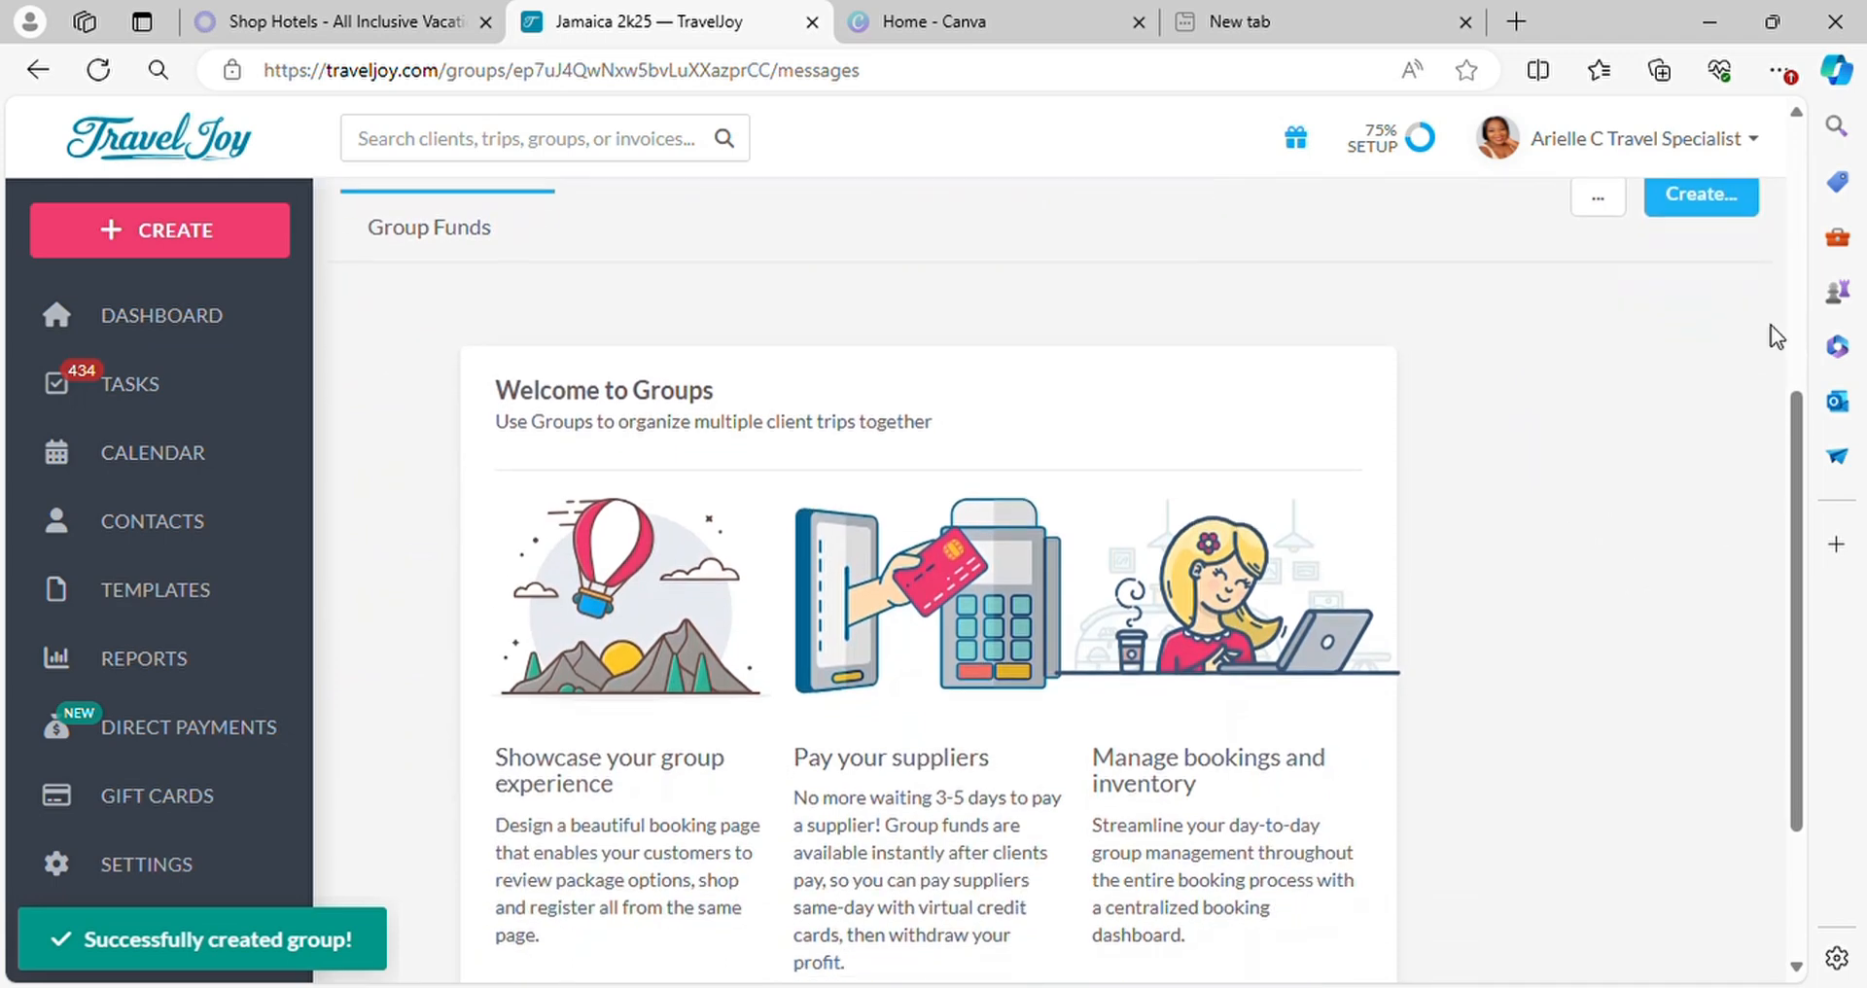
scroll(1771, 325, up, 3)
click(1723, 461)
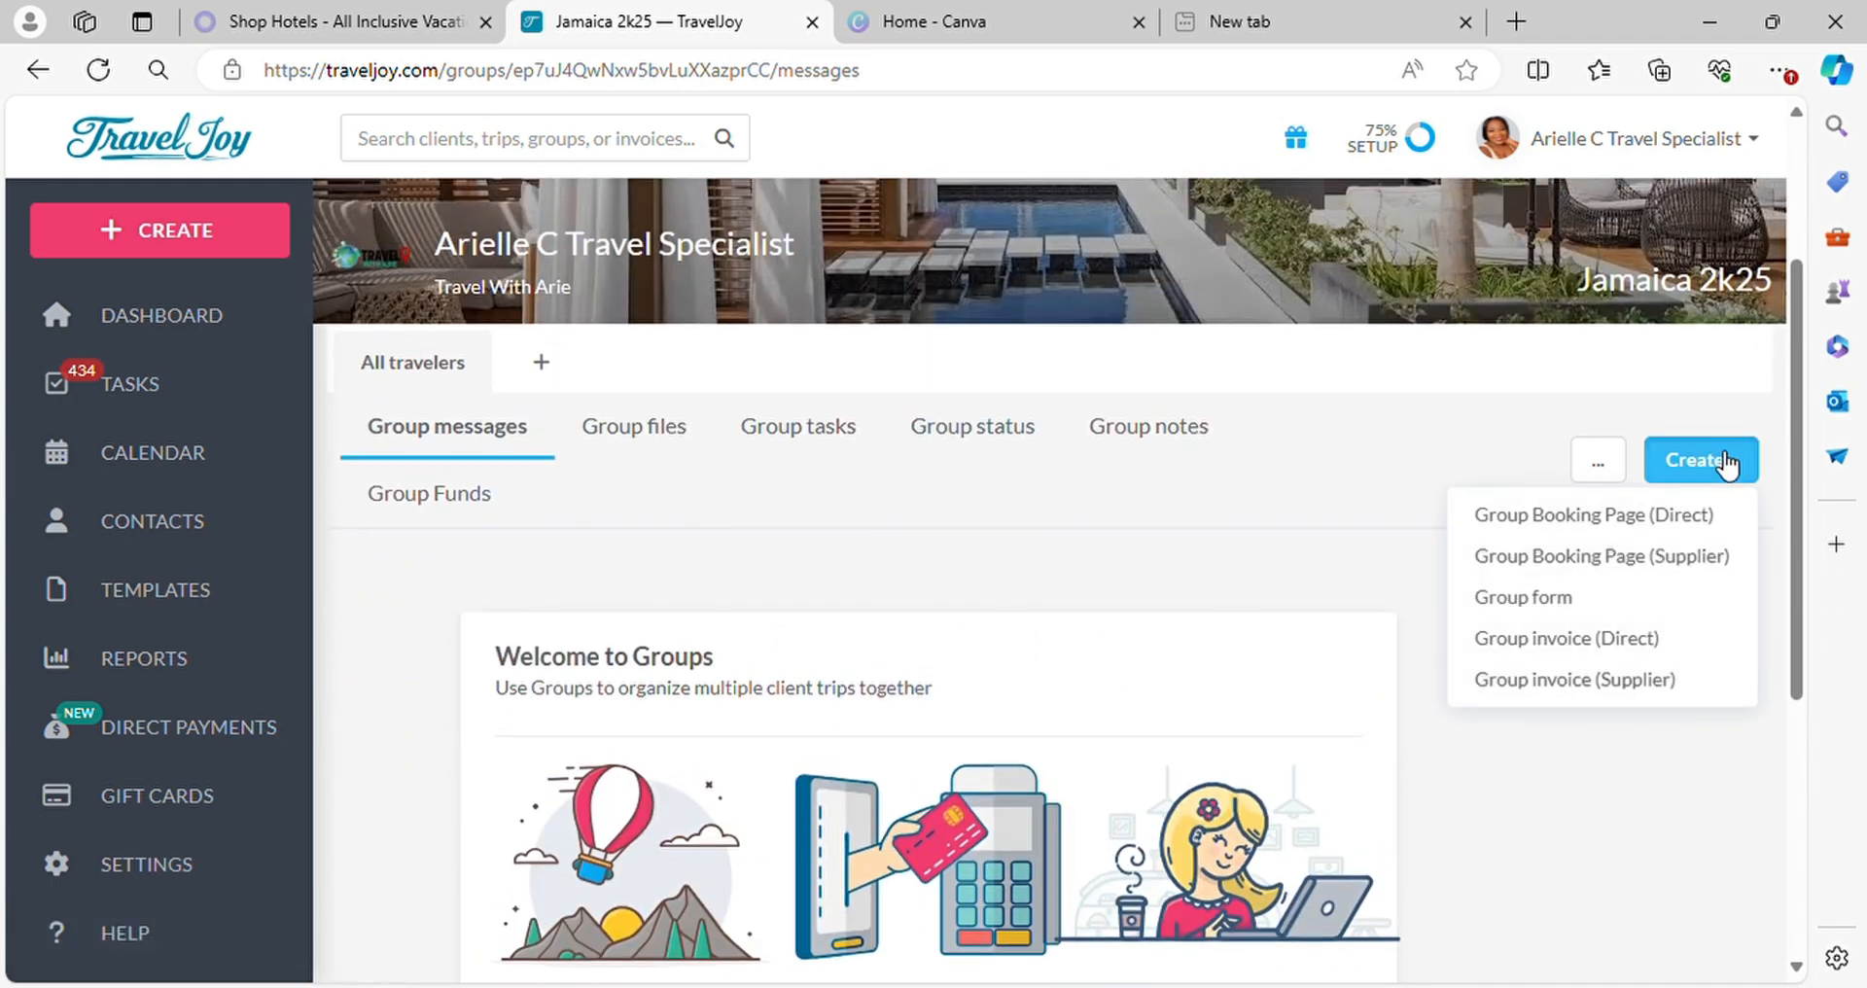
click(1535, 599)
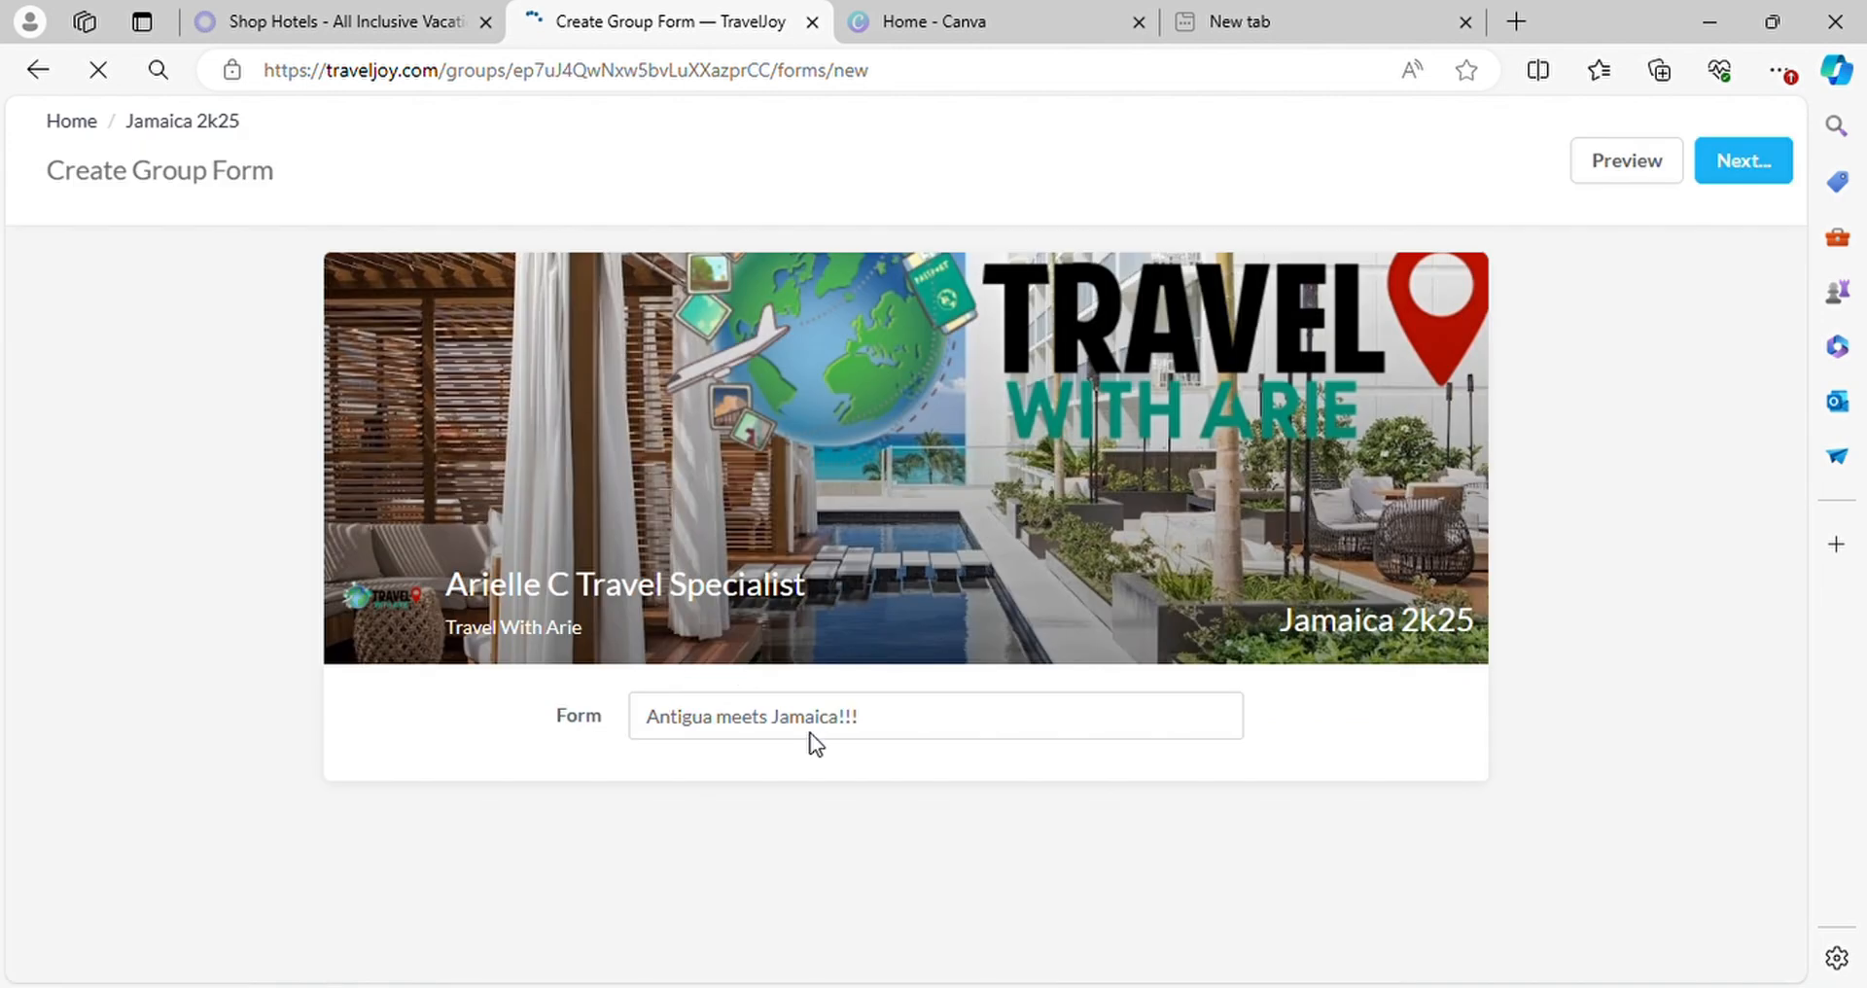
click(885, 719)
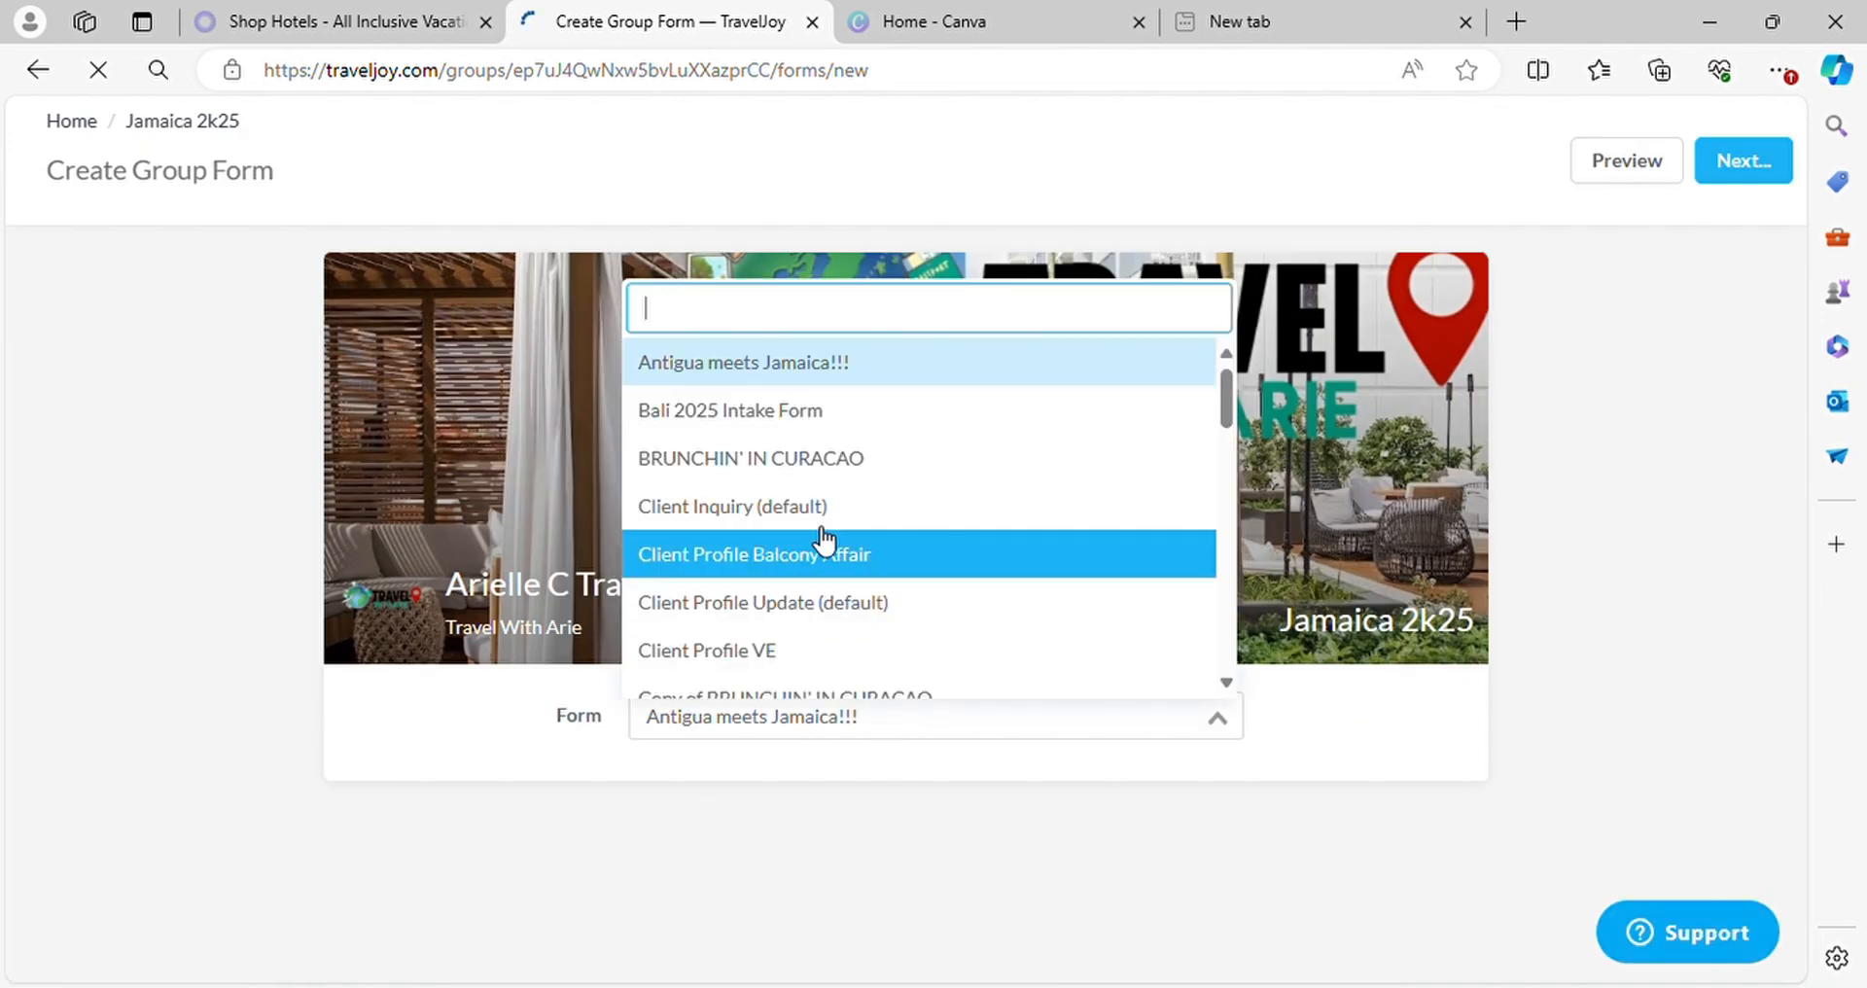
scroll(822, 515, down, 3)
scroll(822, 511, down, 8)
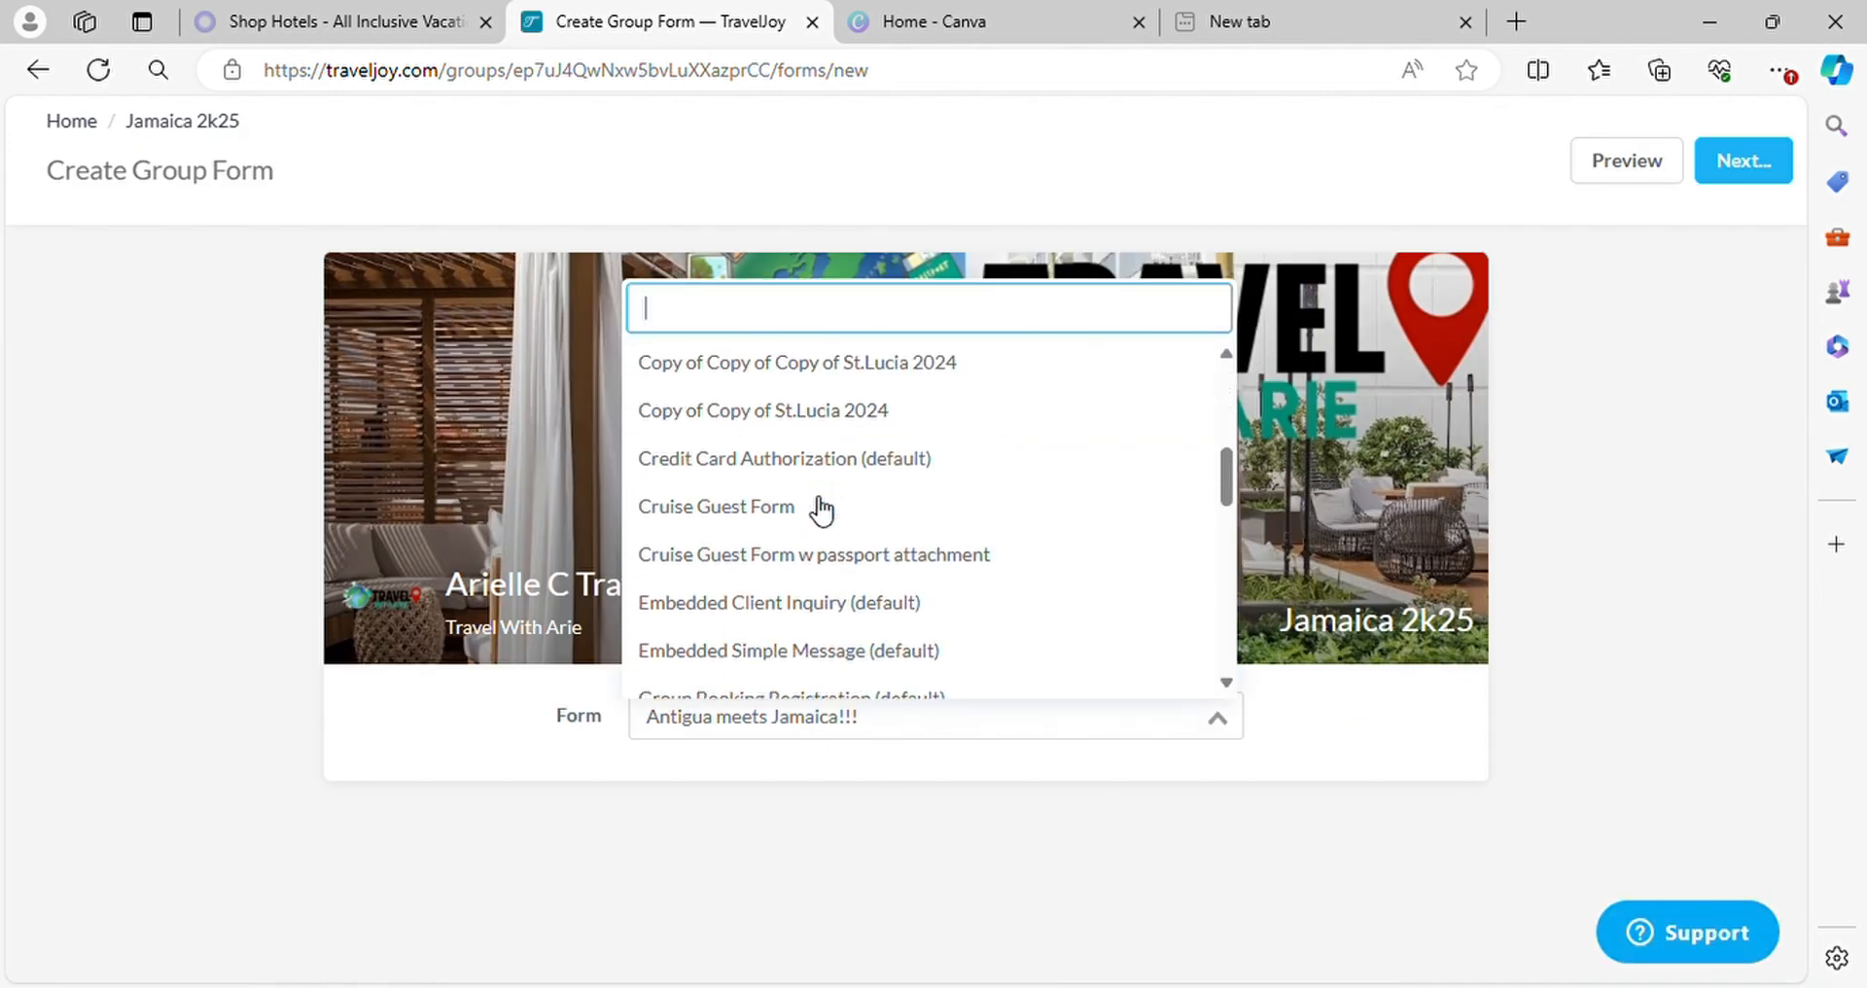
click(764, 467)
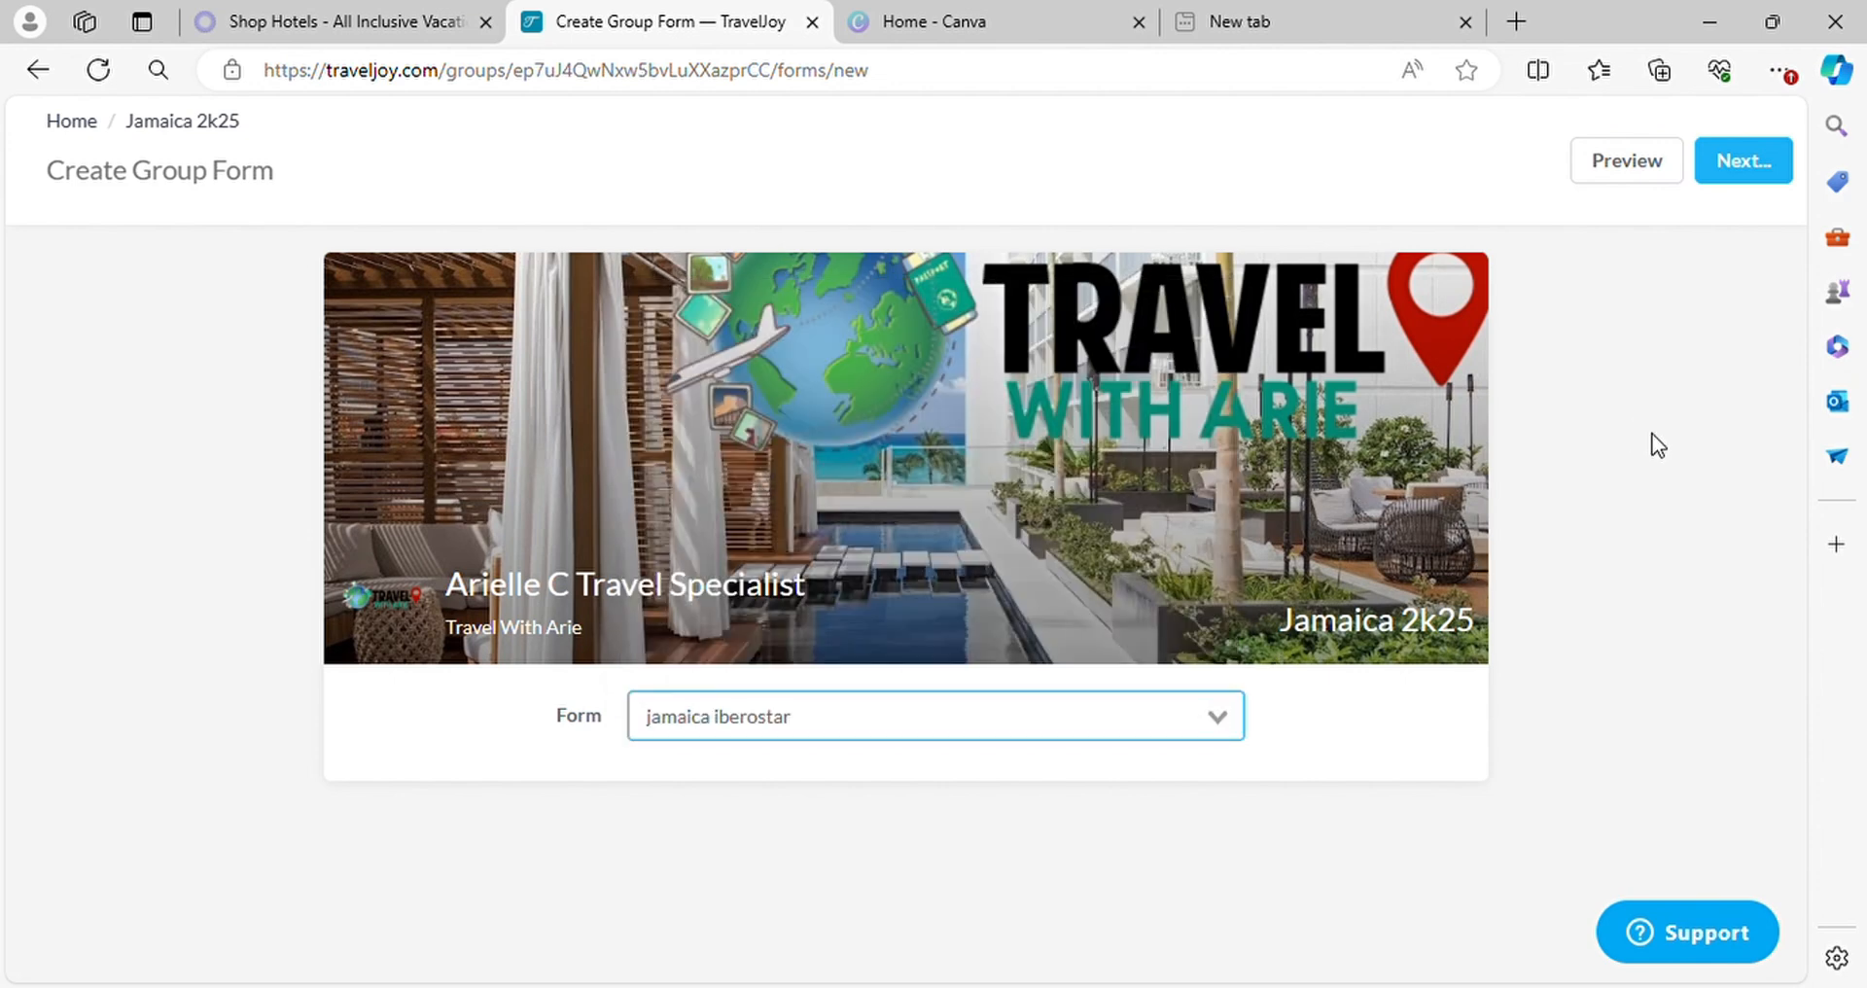
click(1758, 177)
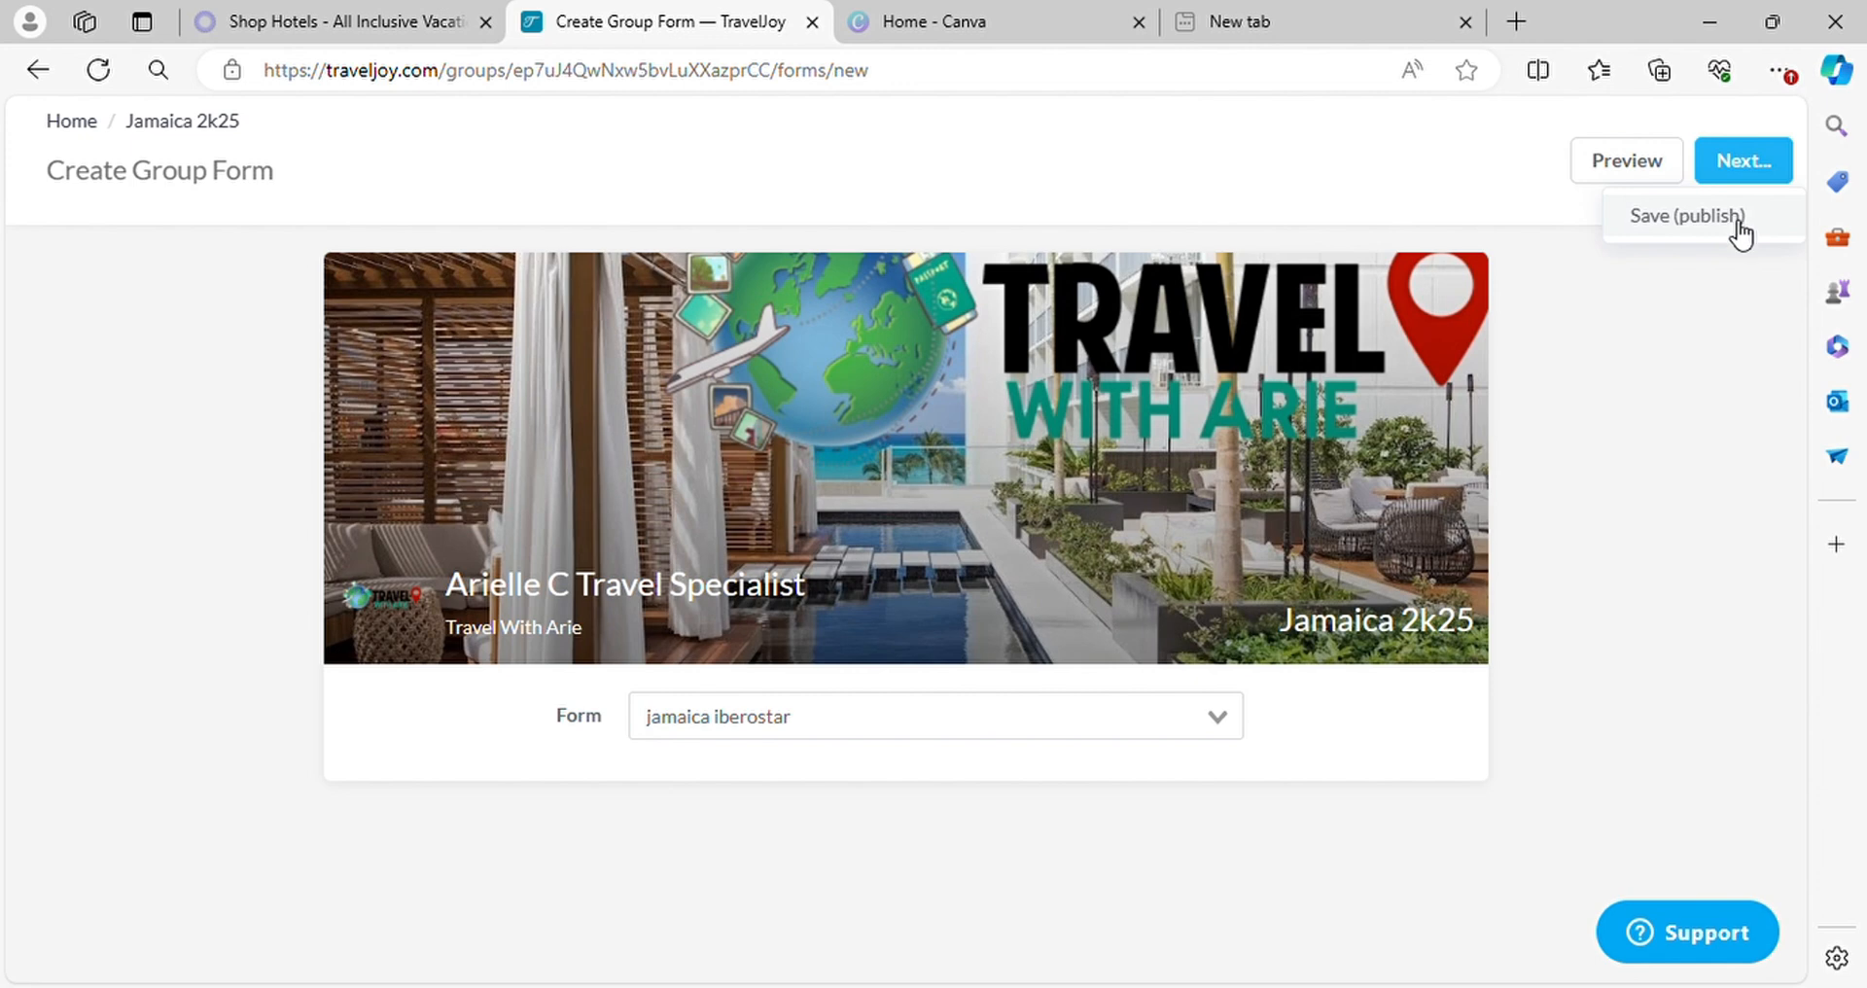
click(1740, 231)
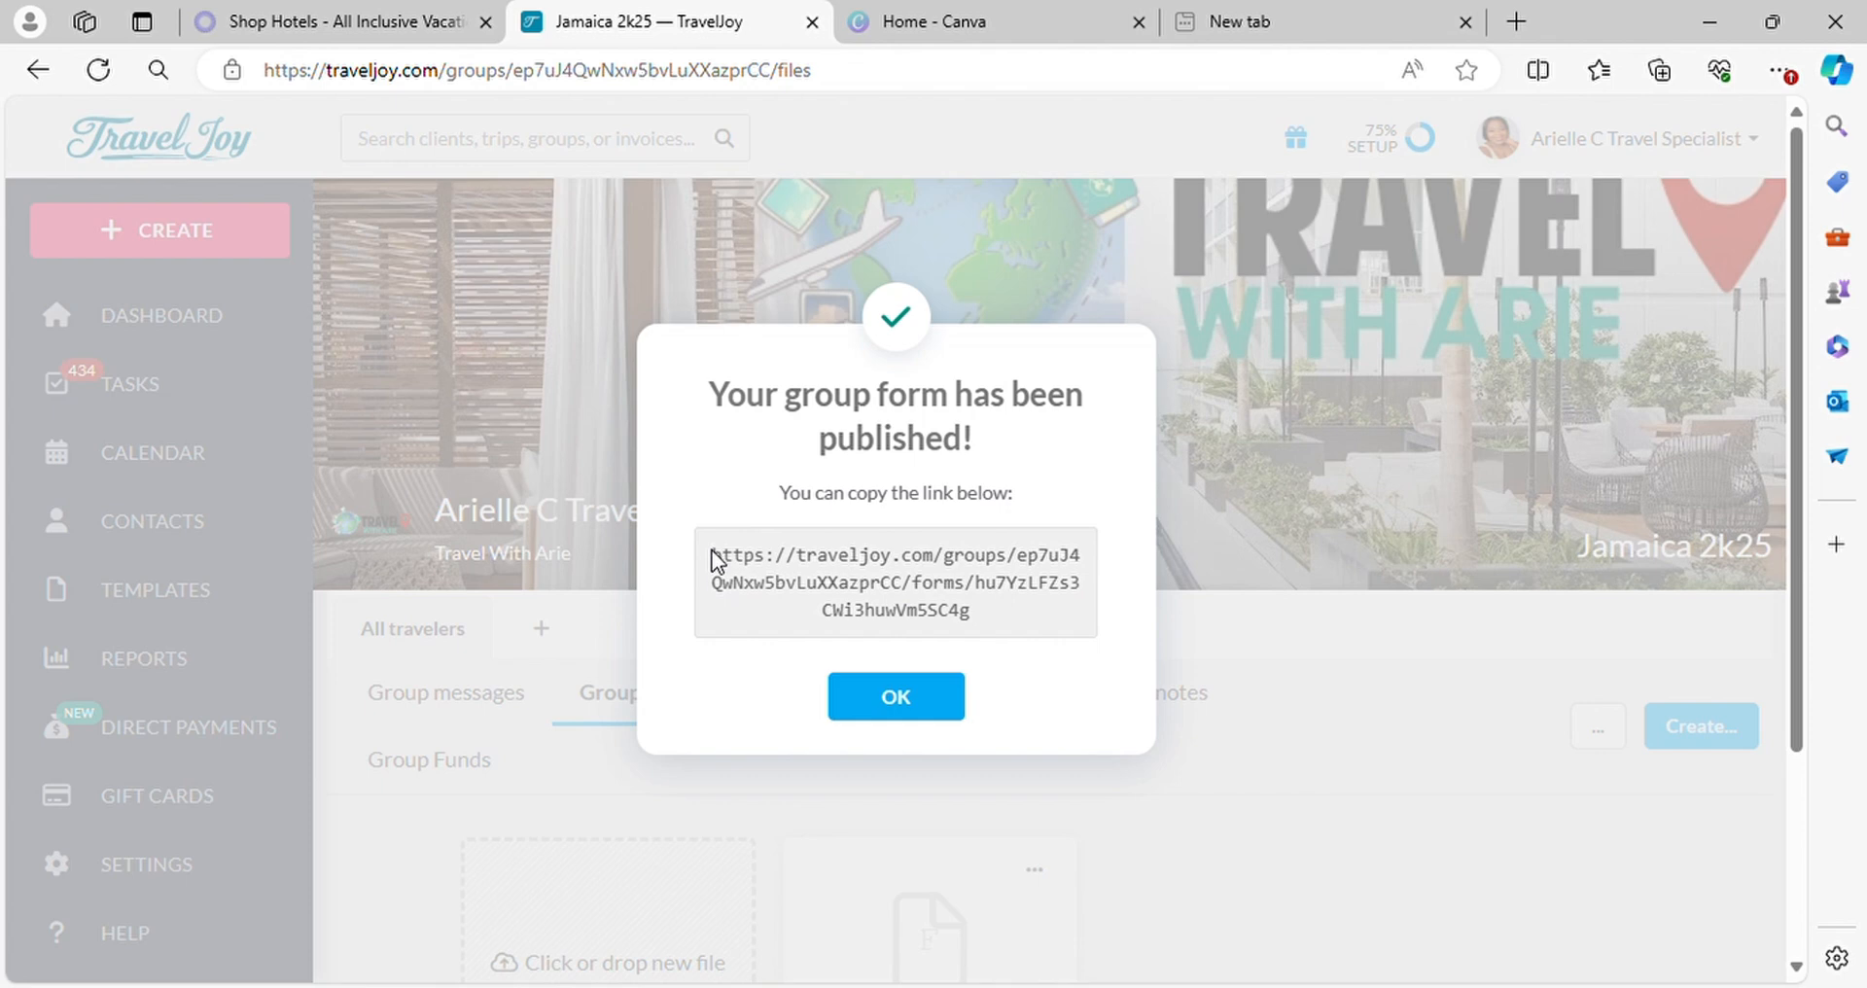
Copy the published group form's link and dismiss the confirmation dialog
drag(711, 550, 1078, 597)
key(ctrl+c)
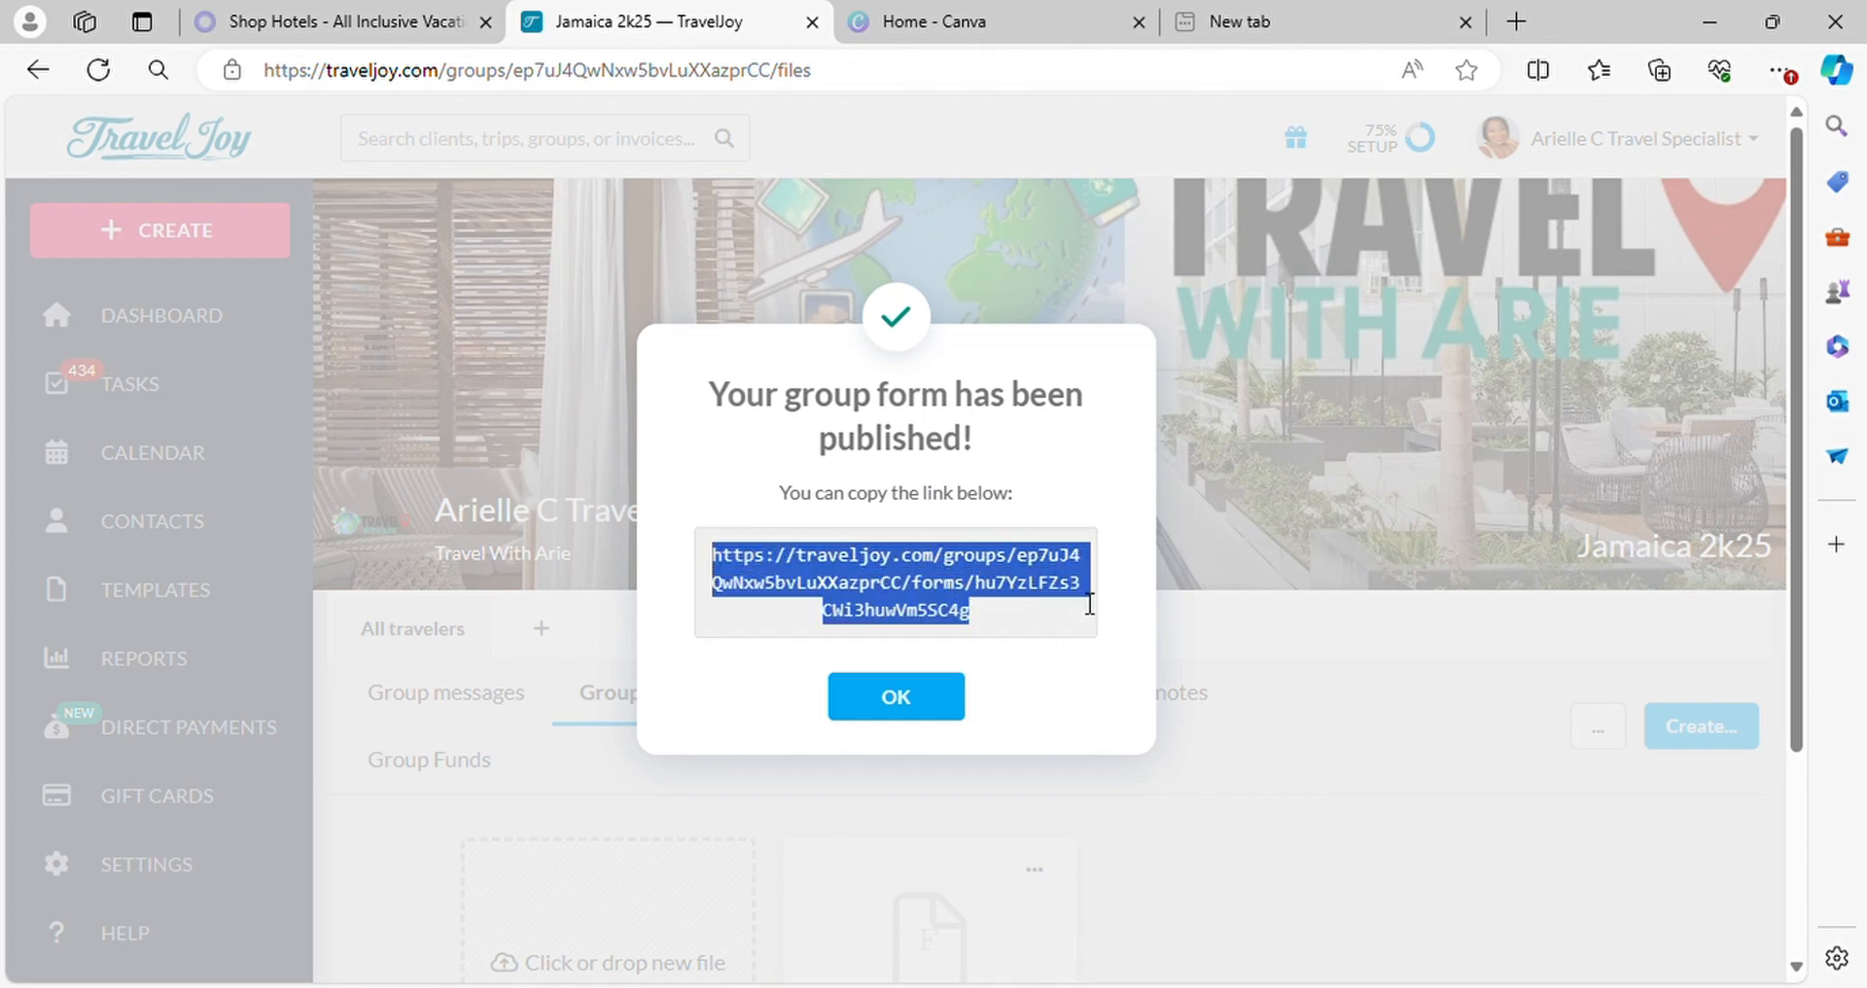
click(924, 705)
scroll(1167, 837, down, 3)
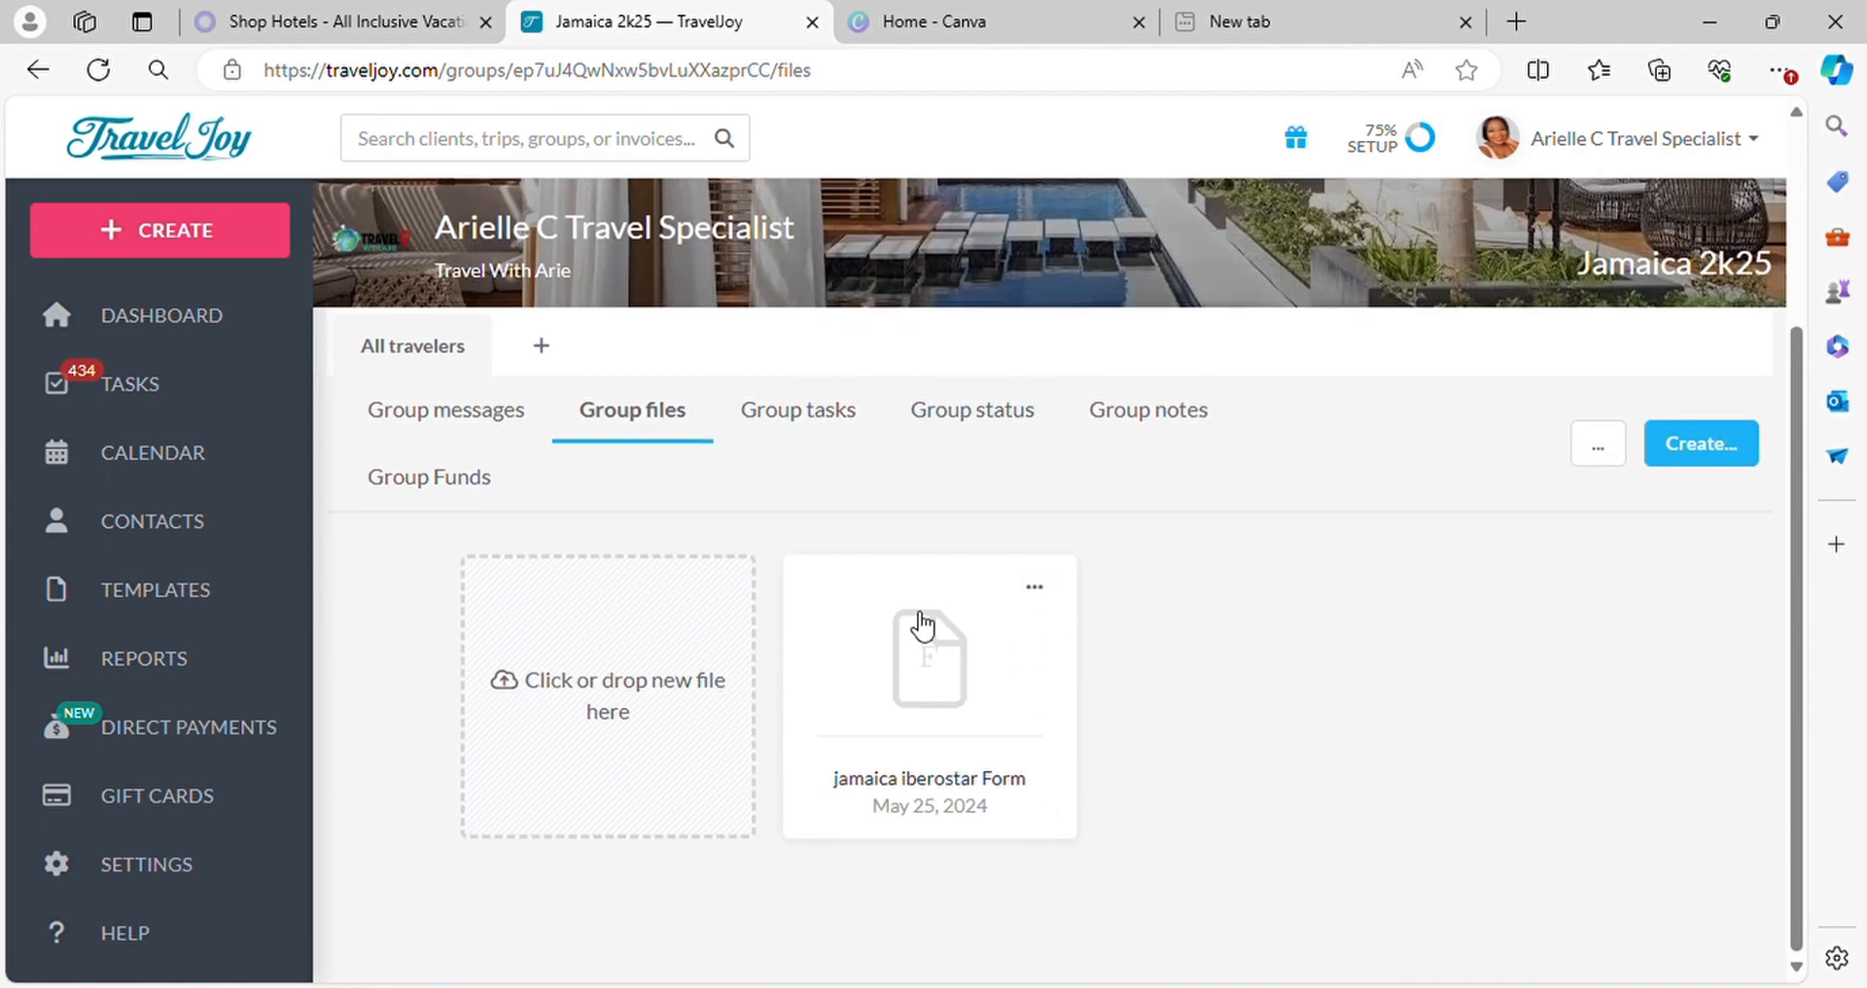
Open the copied form link in the empty browser tab and review the published form's travel, room, insurance, excursion and deposit questions
click(1237, 35)
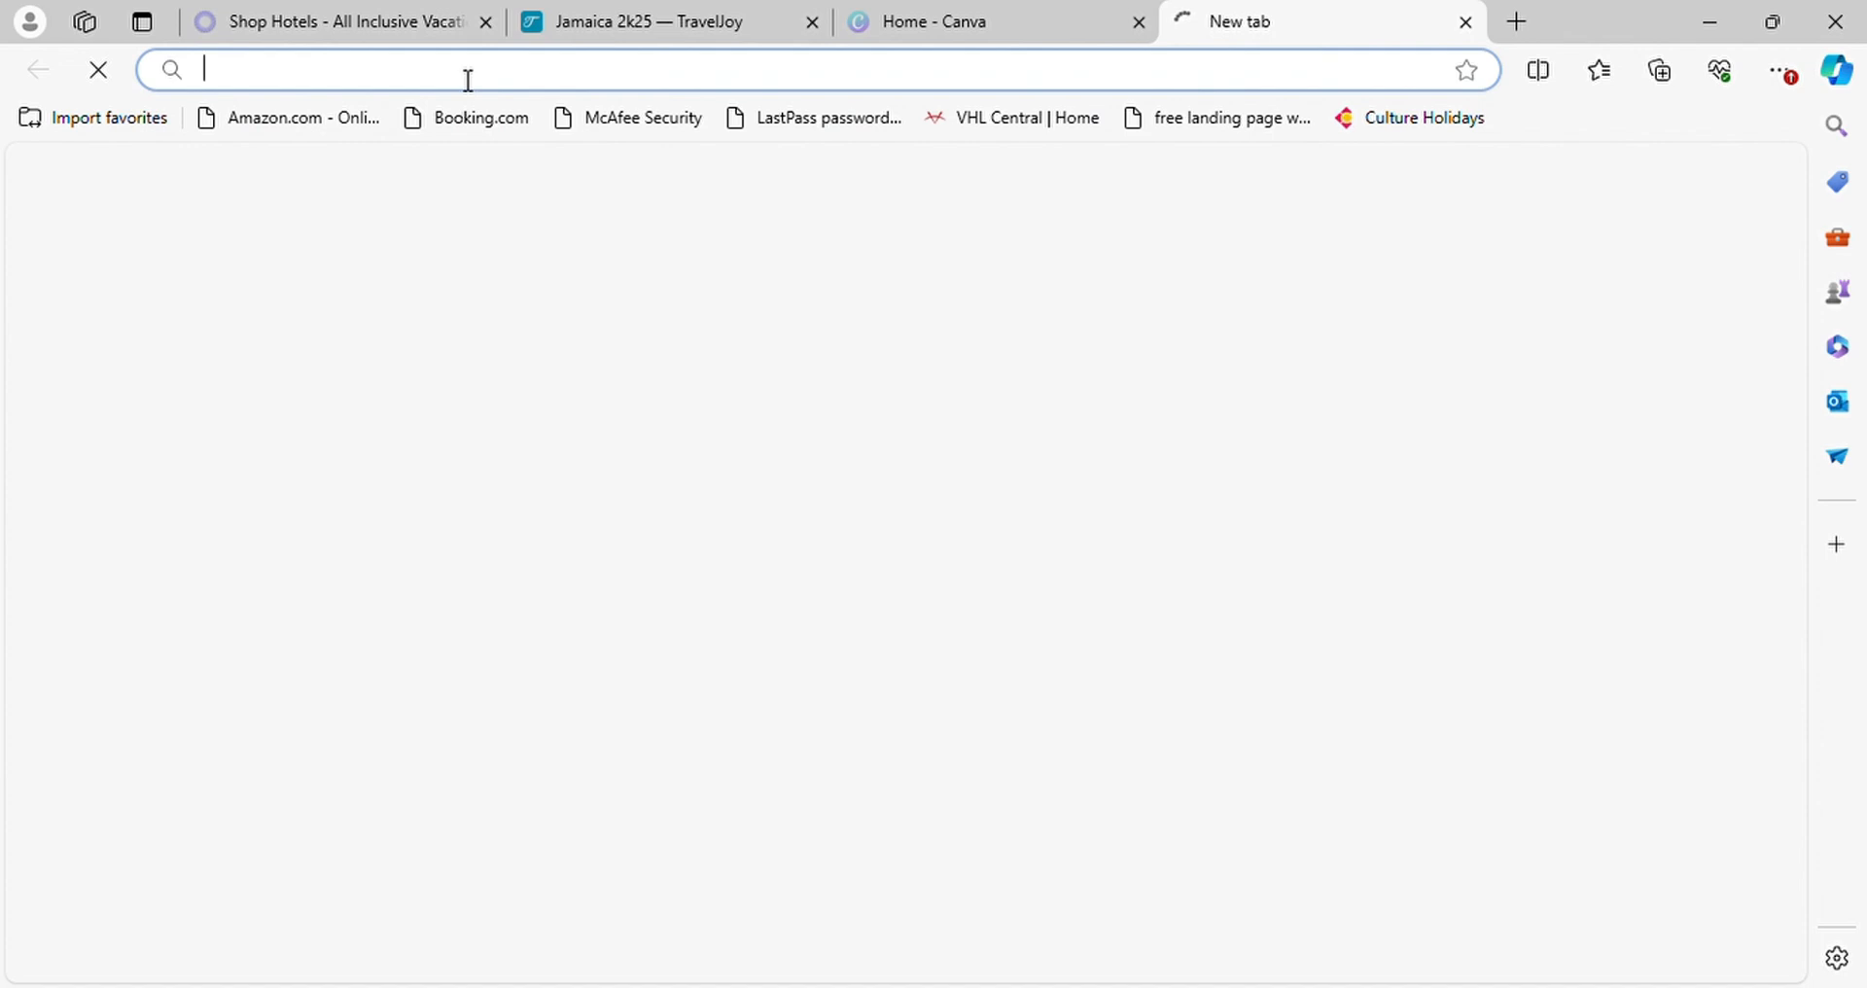
click(468, 81)
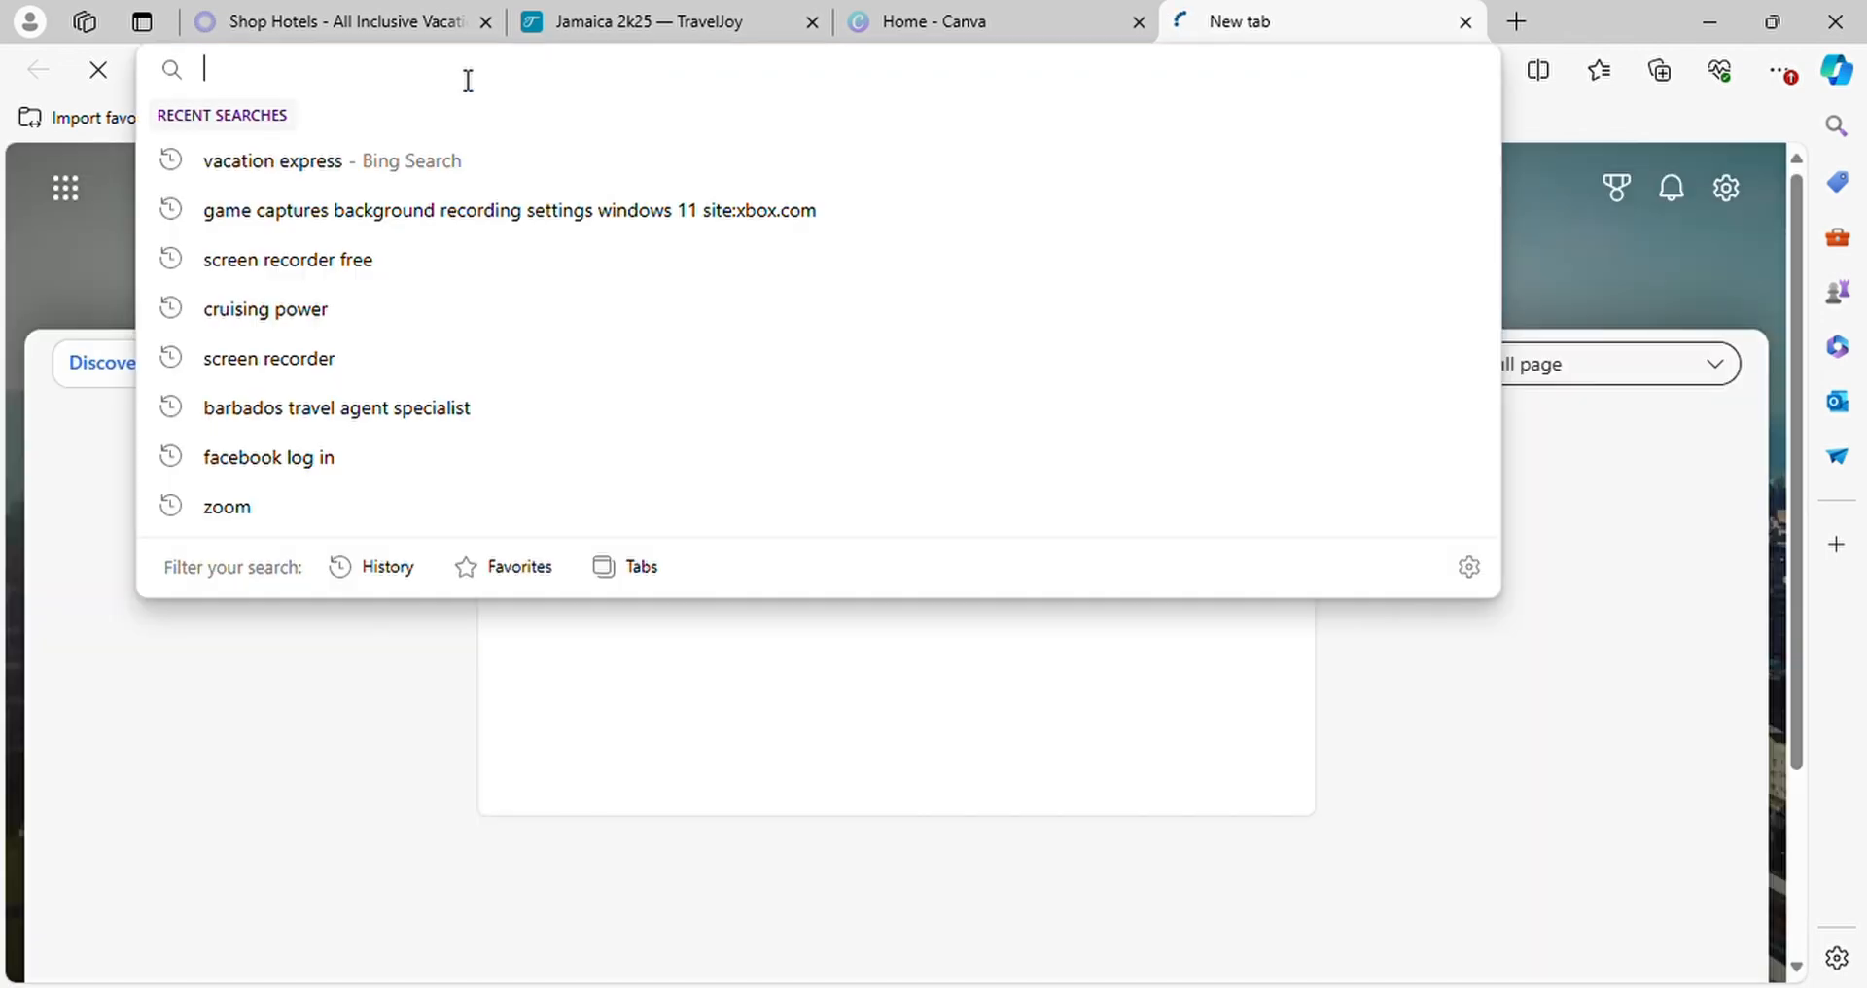
key(ctrl+v)
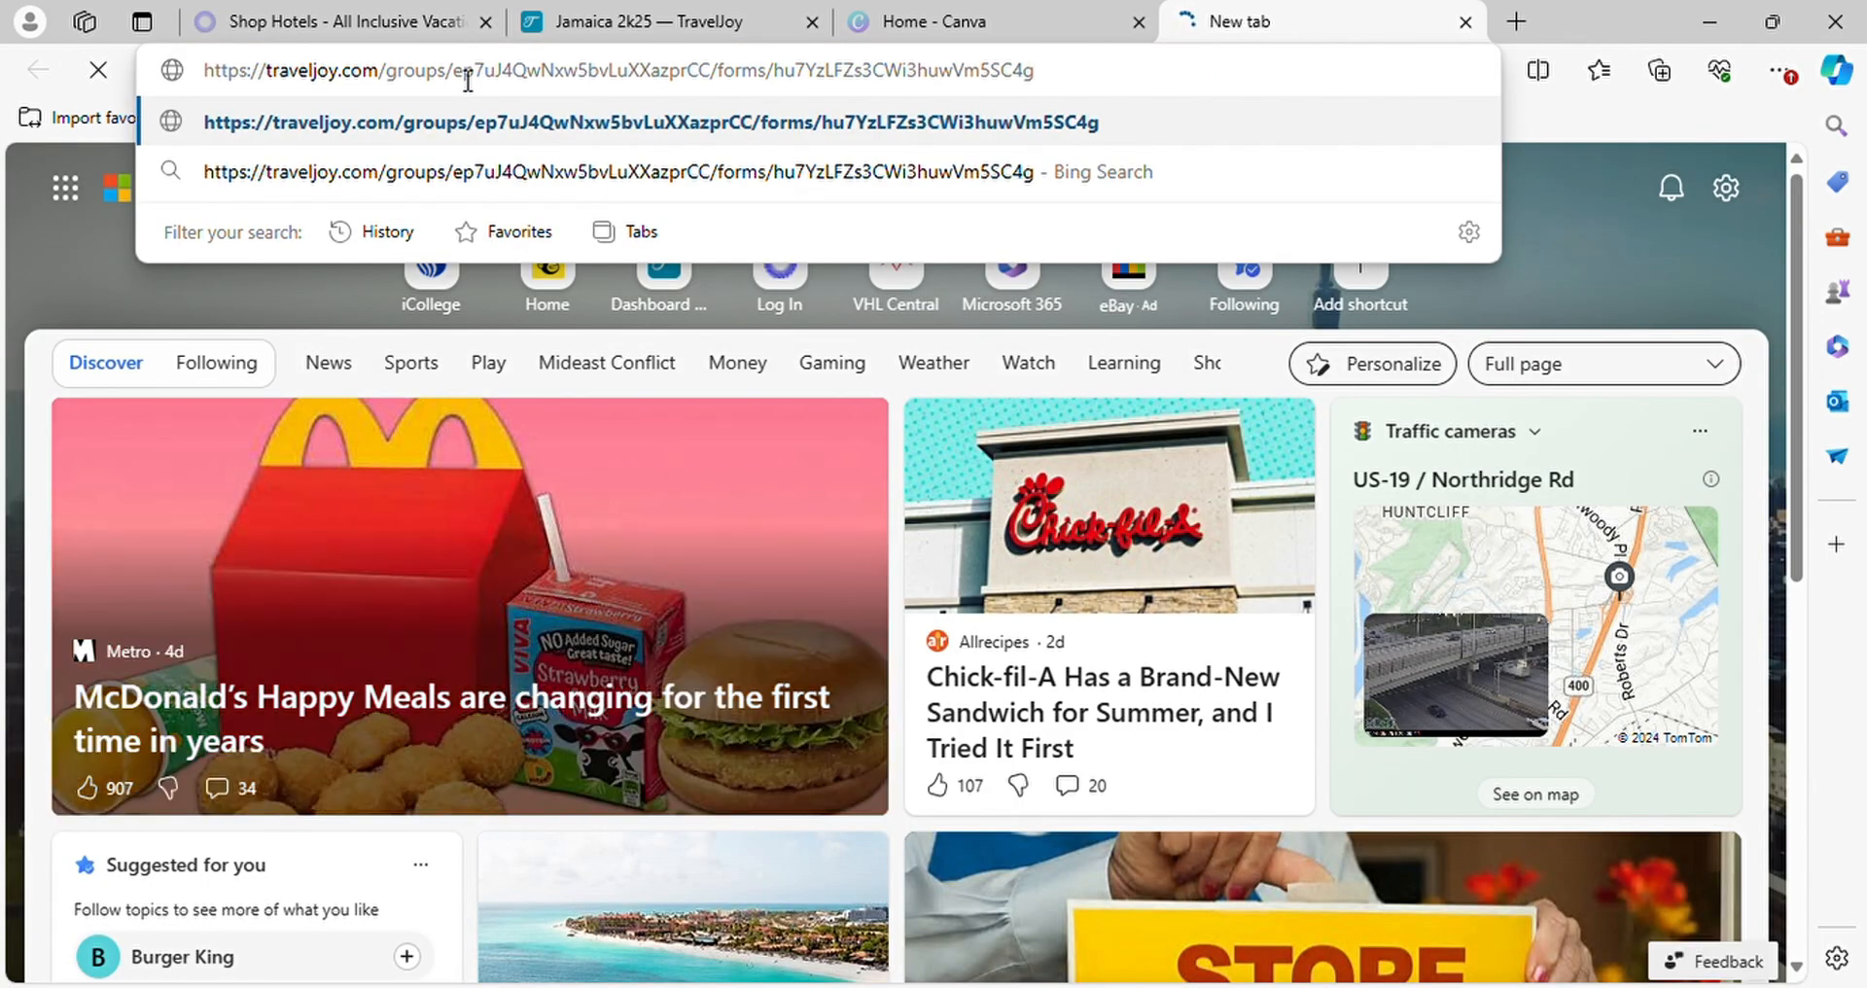
key(Return)
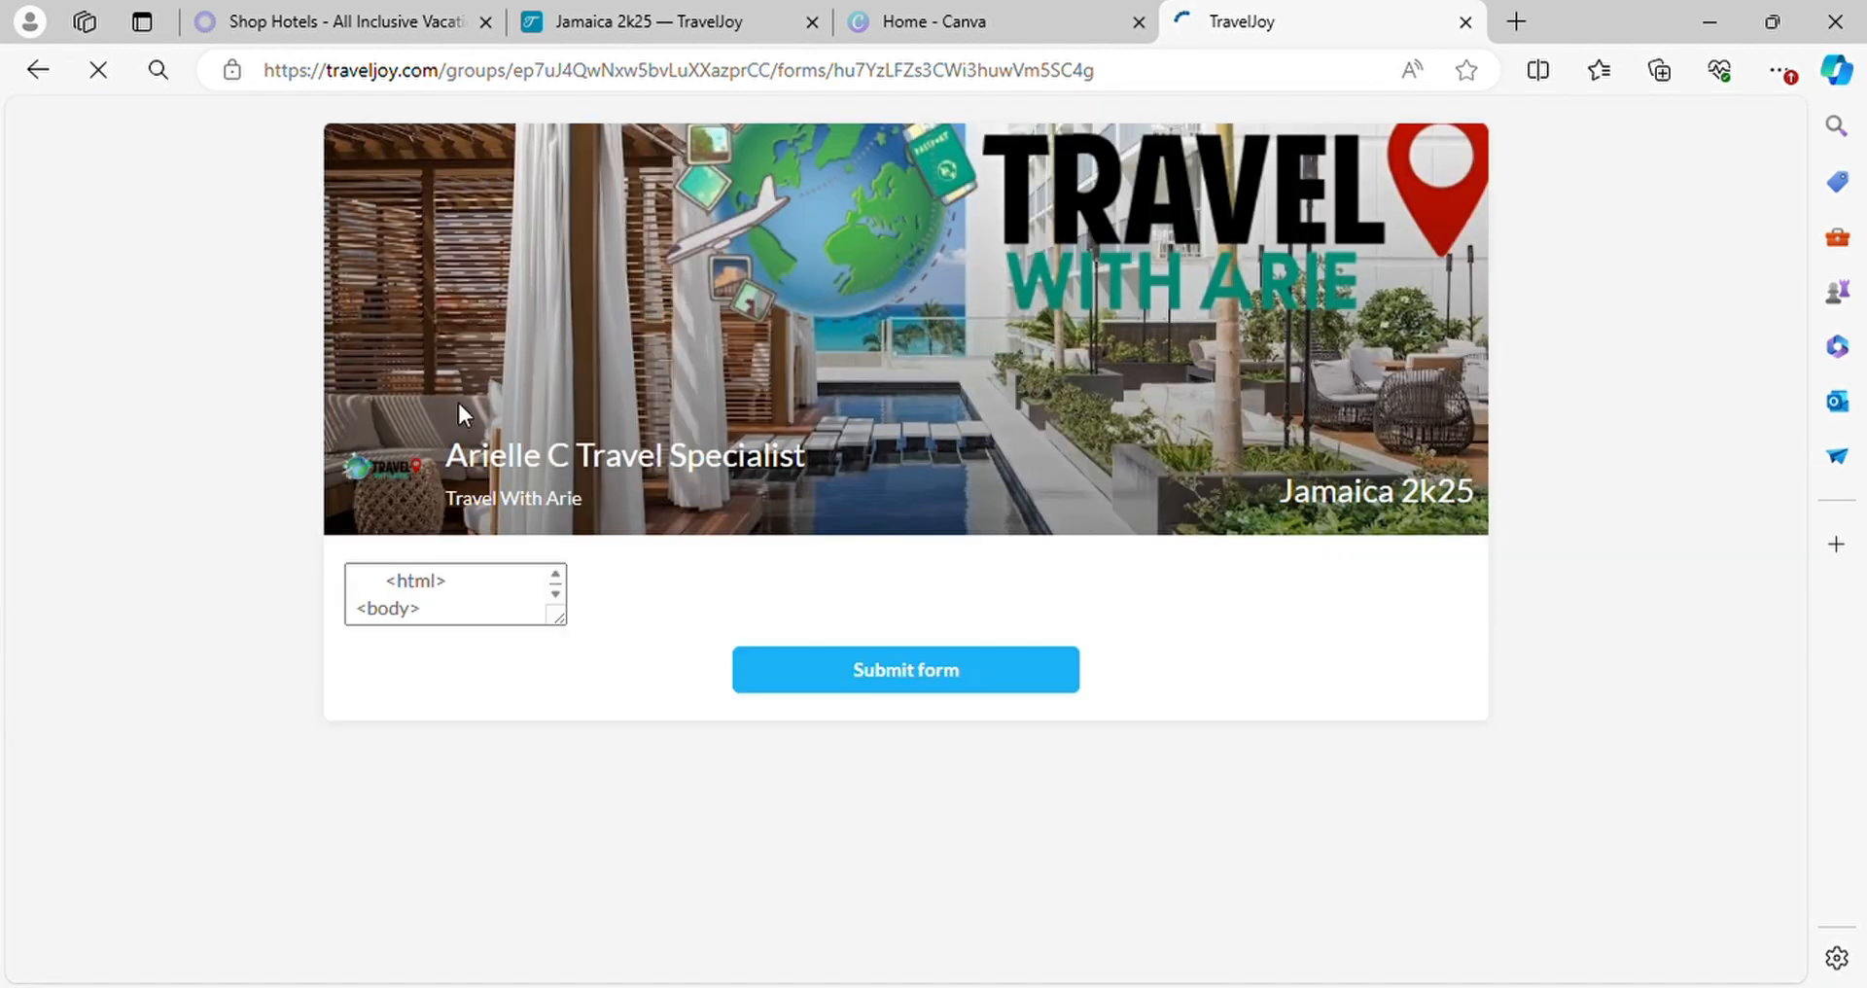
scroll(1104, 625, down, 8)
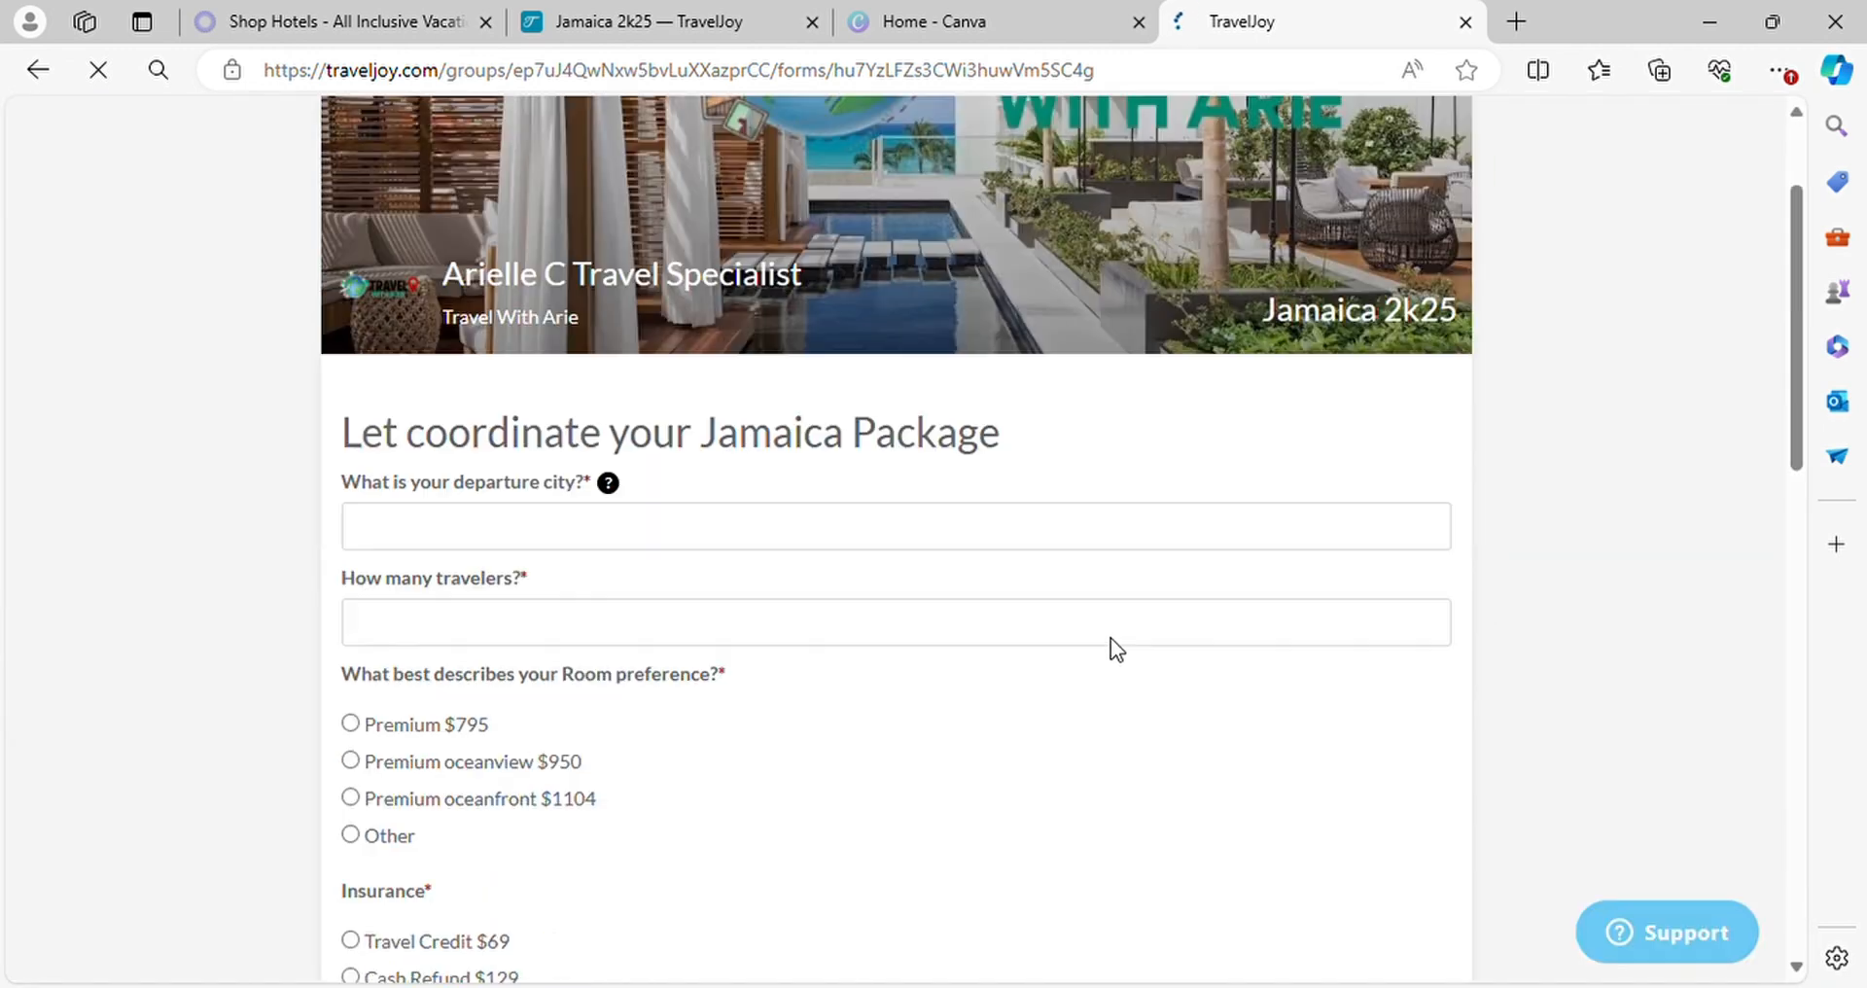
scroll(545, 492, up, 4)
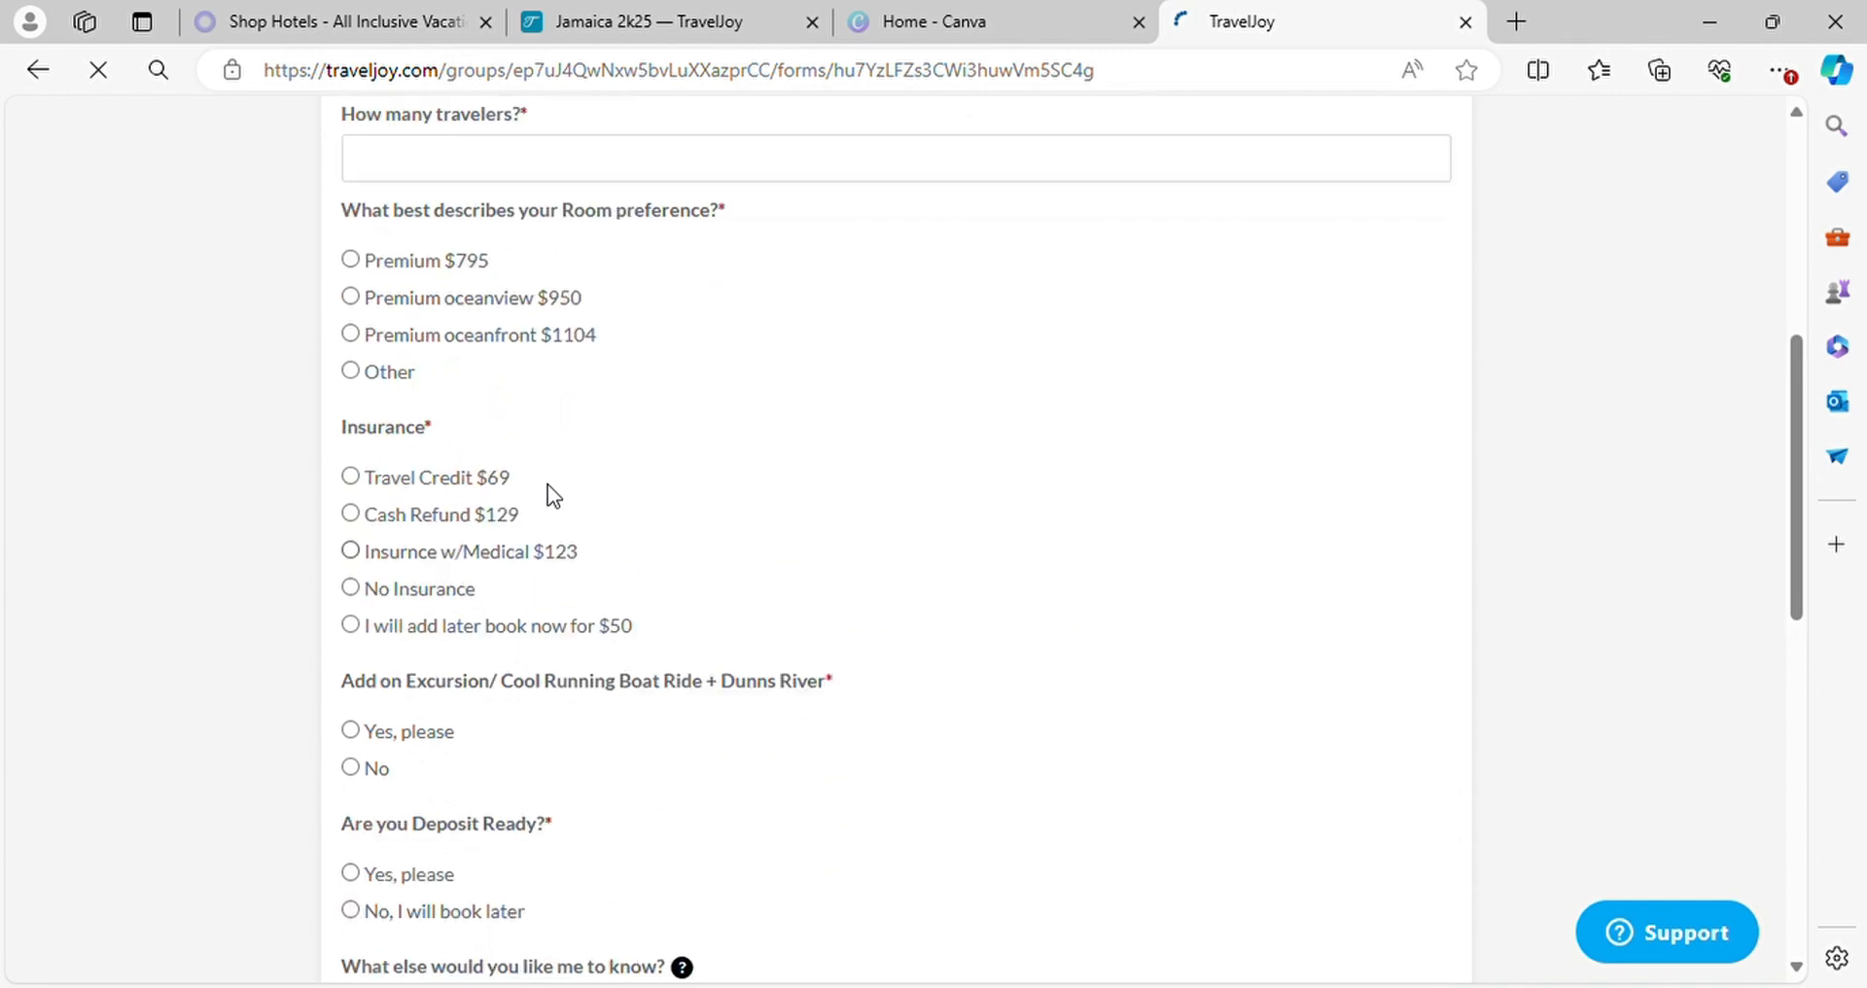
scroll(525, 292, up, 2)
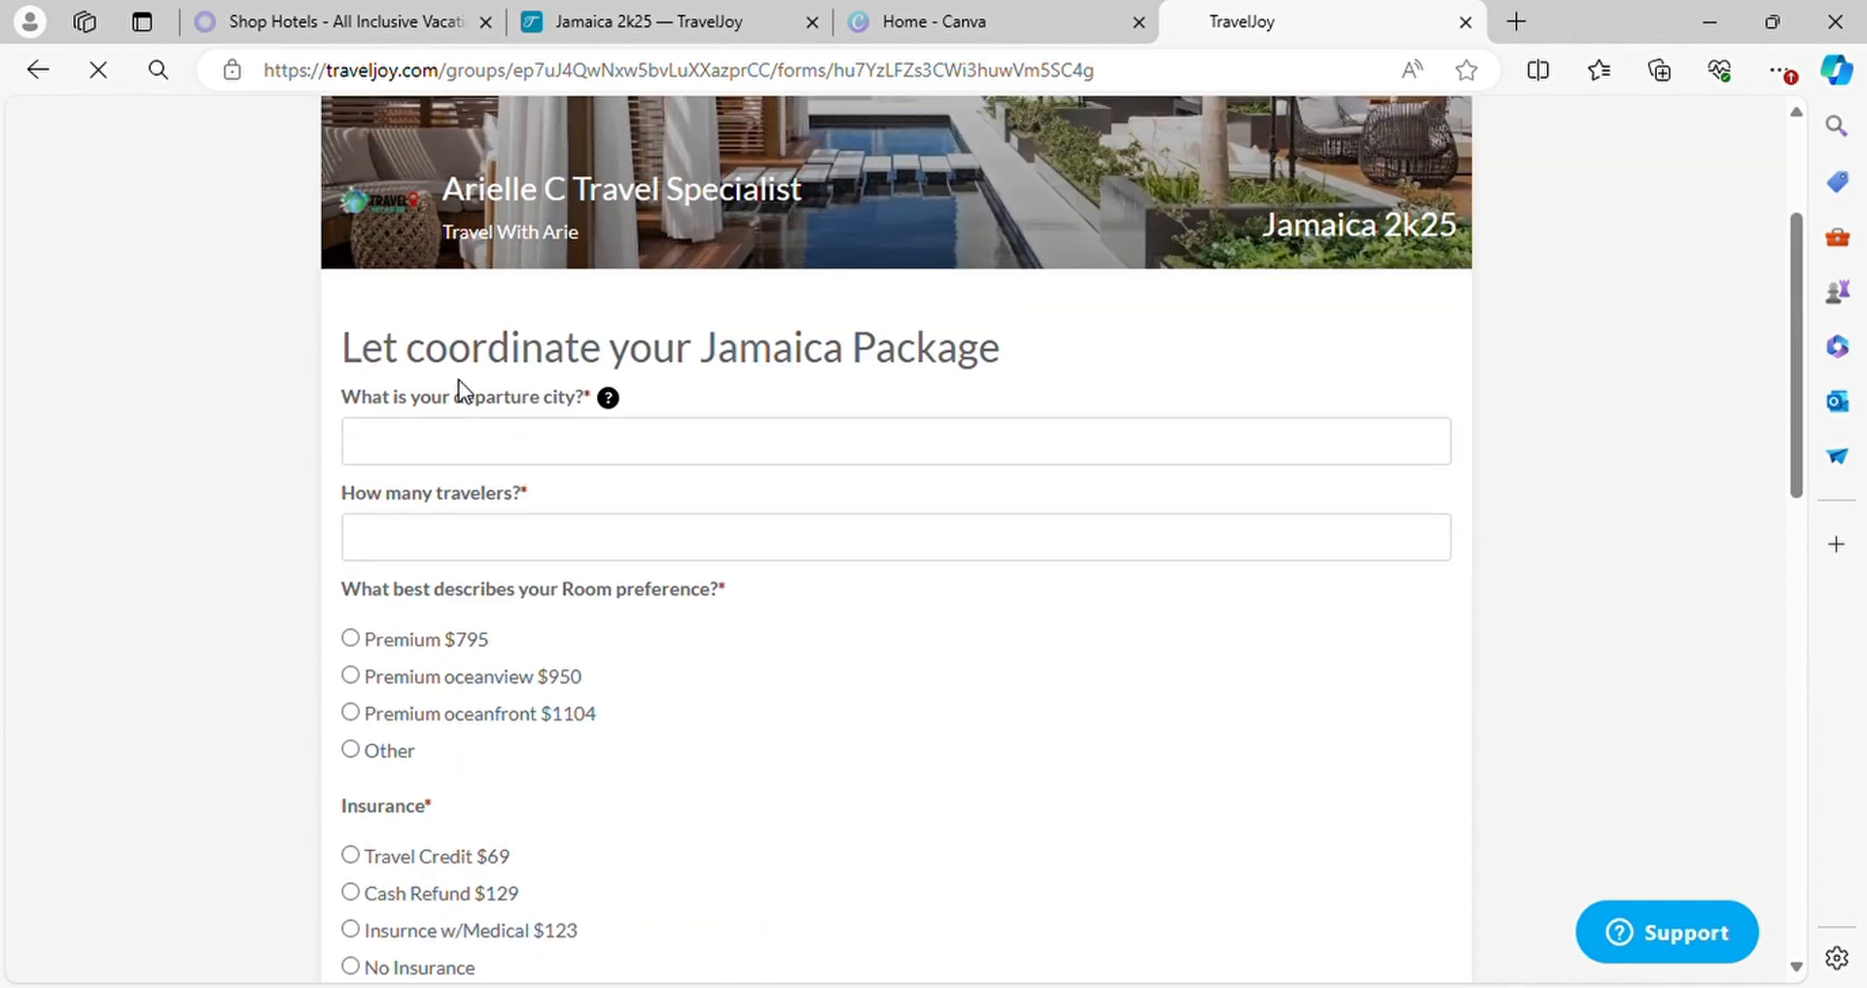
Enter "atl" as the departure city and 3 travelers, and choose the Premium oceanfront $1104 room
click(487, 446)
text(atl)
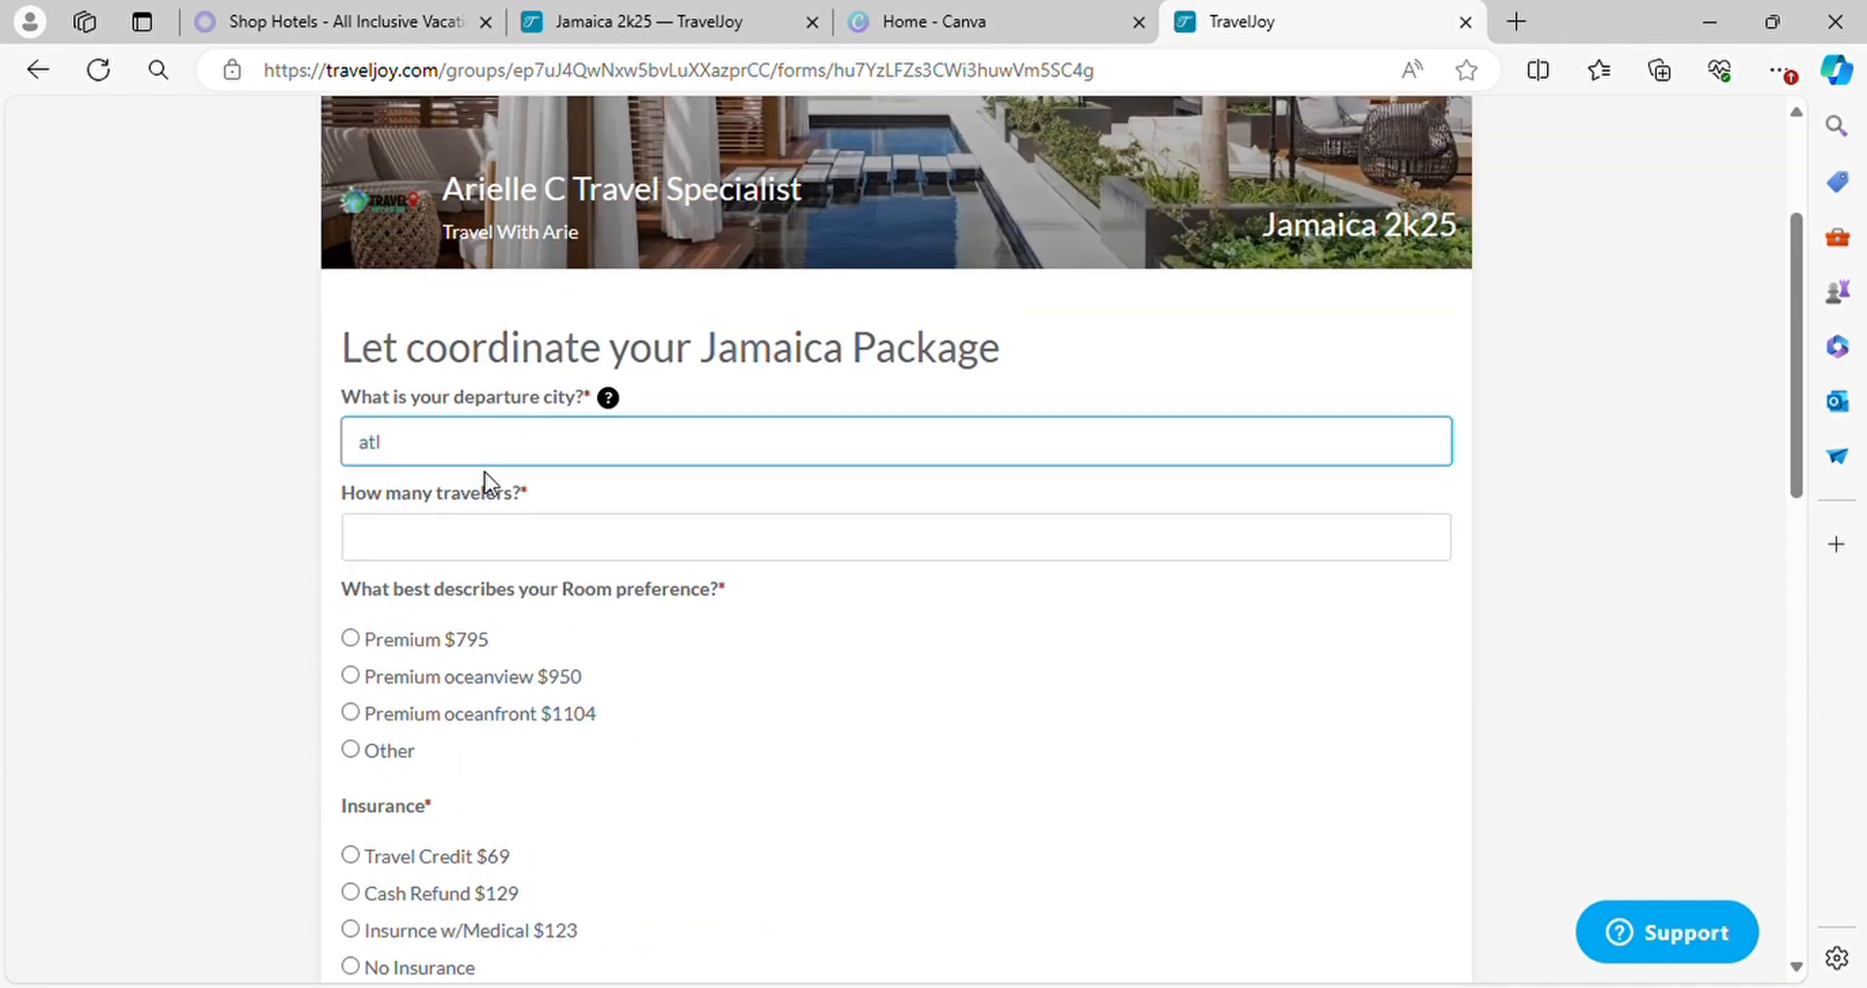
click(496, 527)
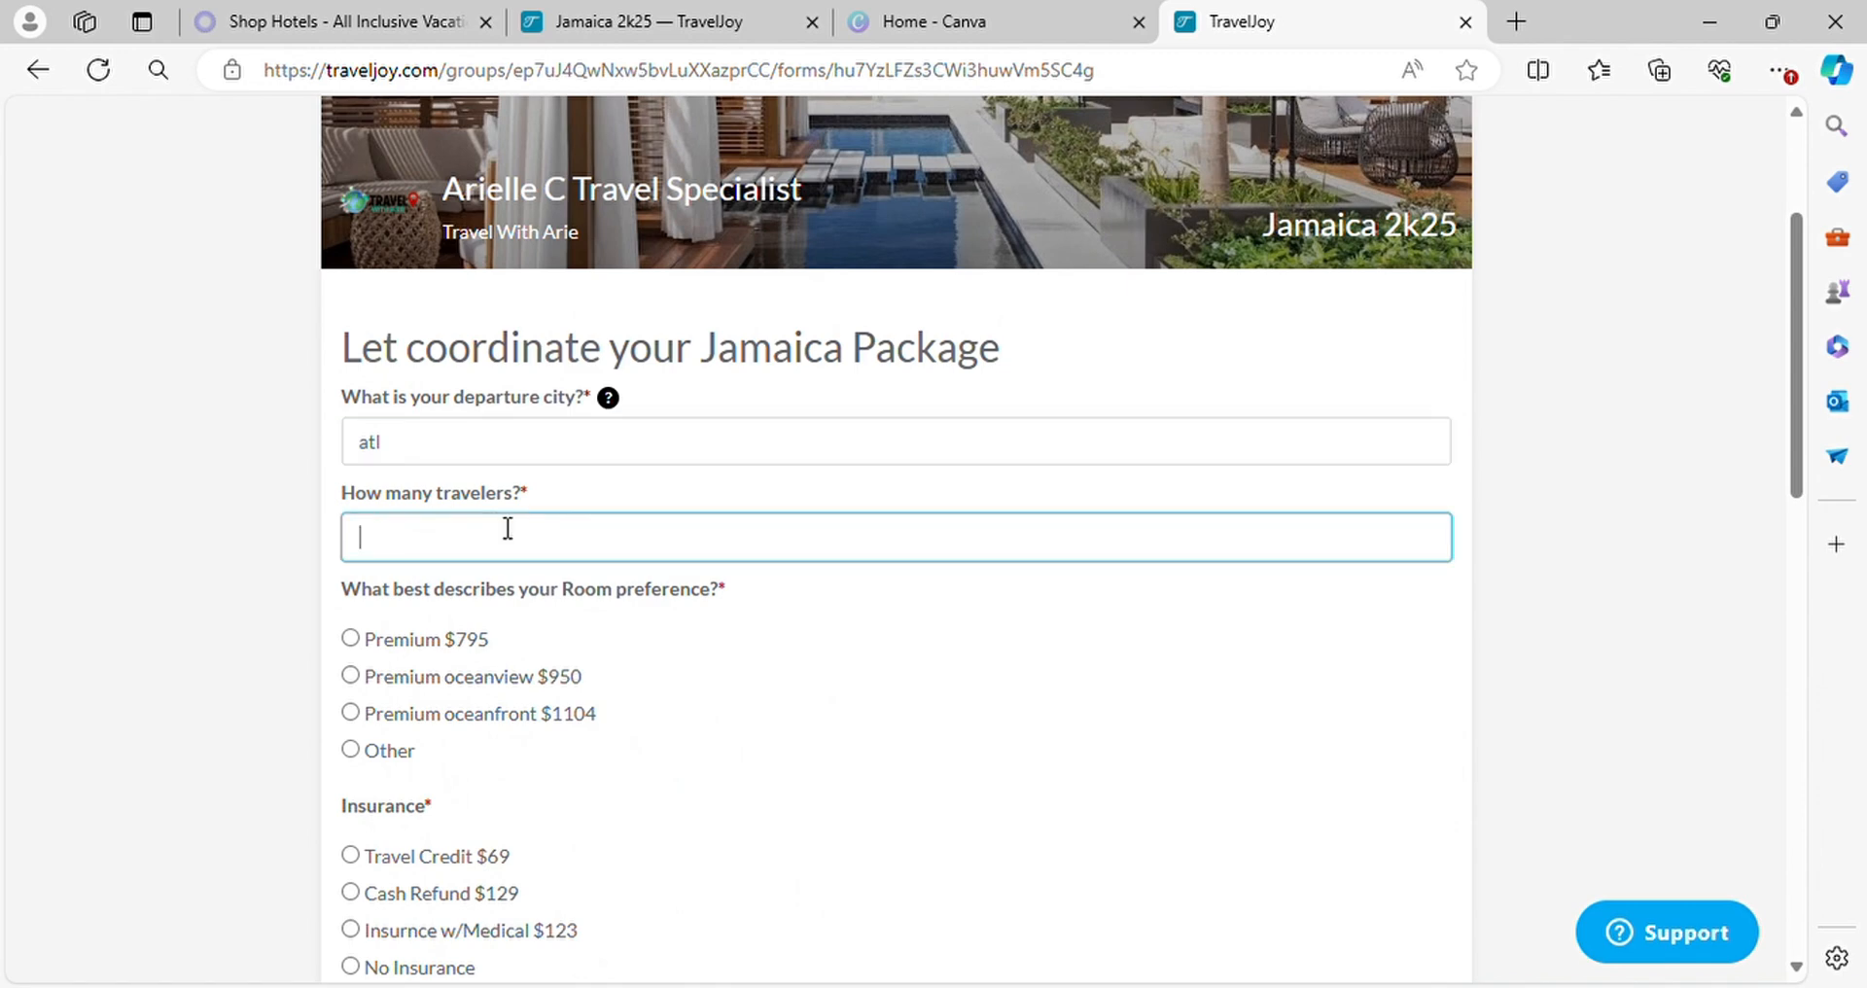
text(3)
click(350, 712)
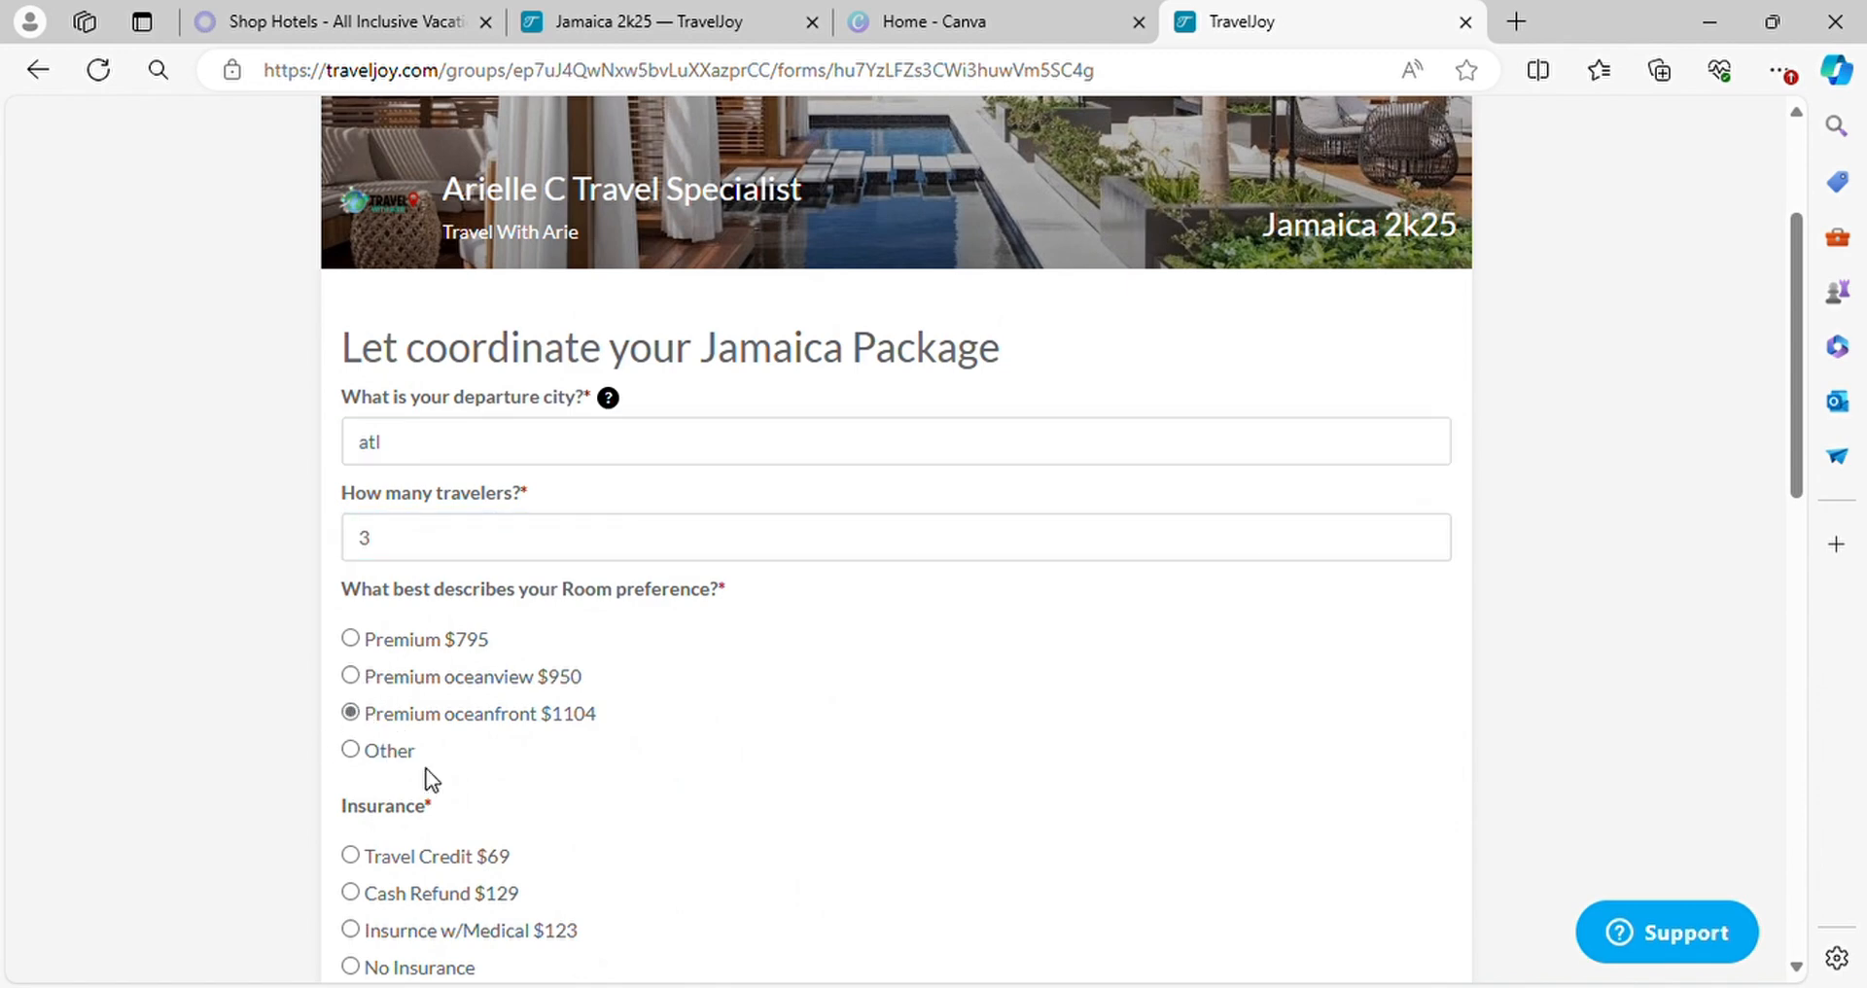
Choose the $123 insurance with medical, and answer "Yes, please" to both the excursion add-on and deposit-ready questions
scroll(603, 533, down, 4)
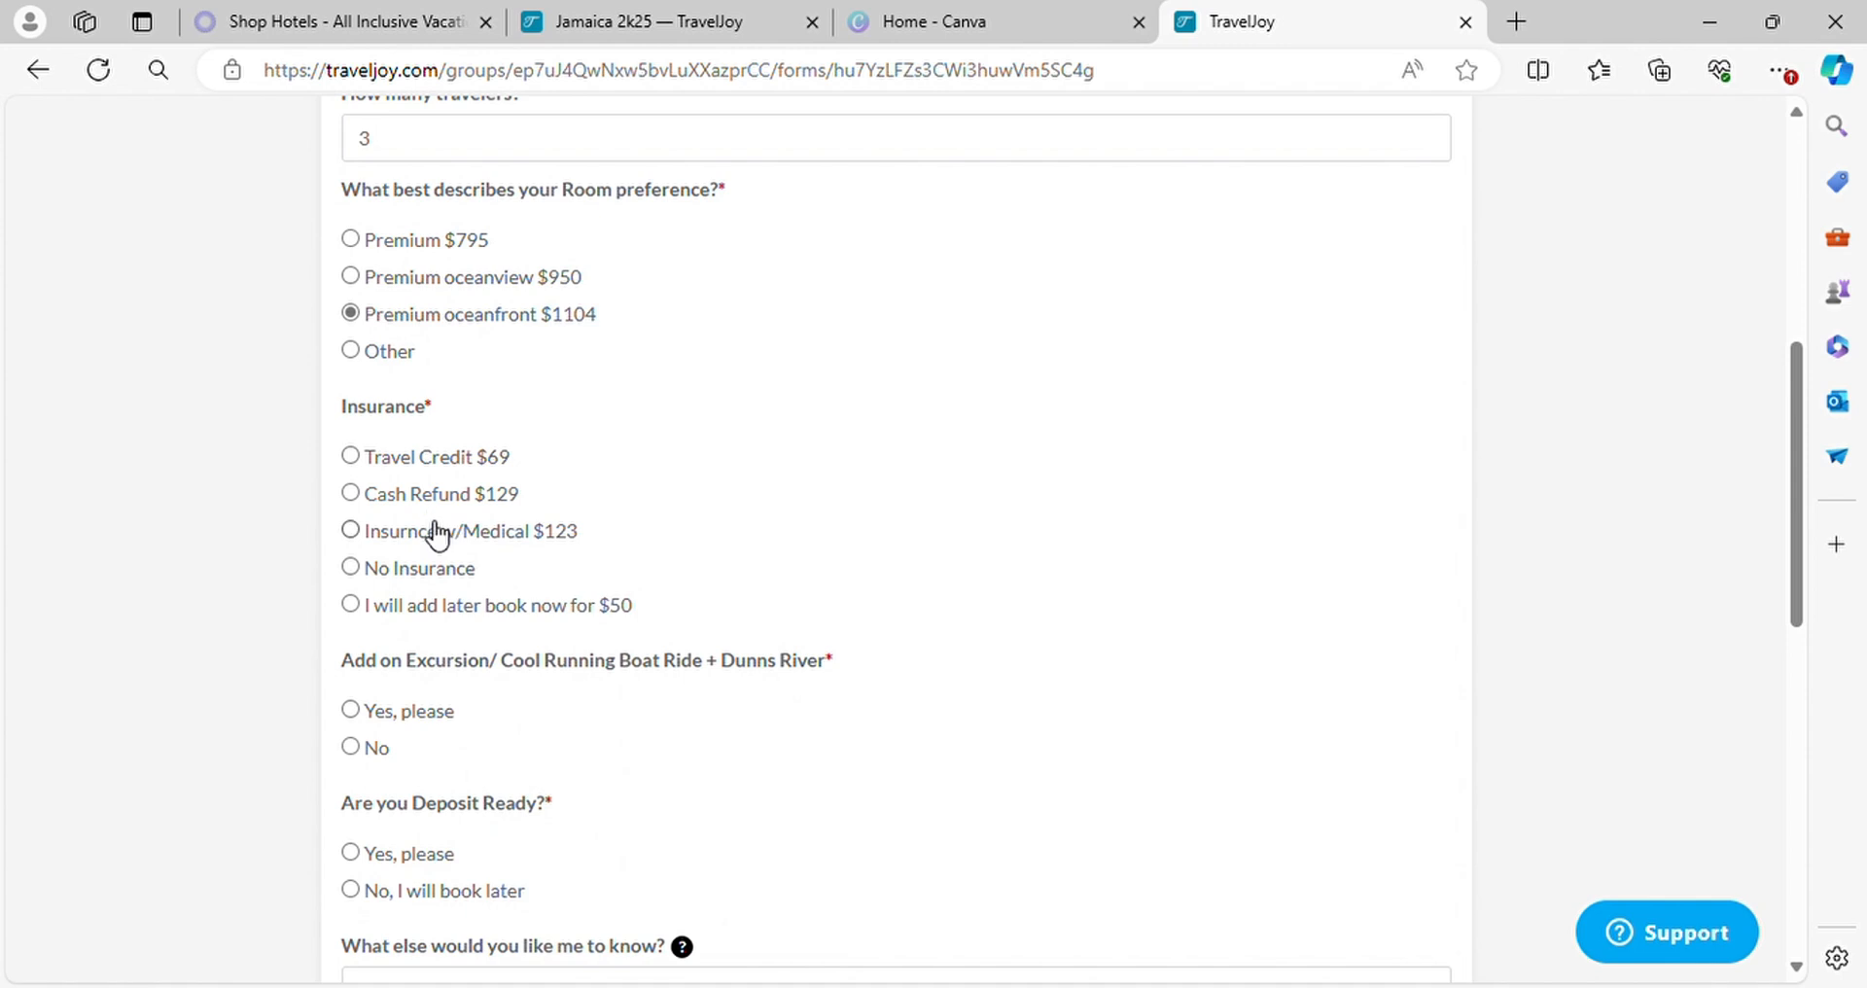
click(352, 533)
scroll(408, 638, down, 3)
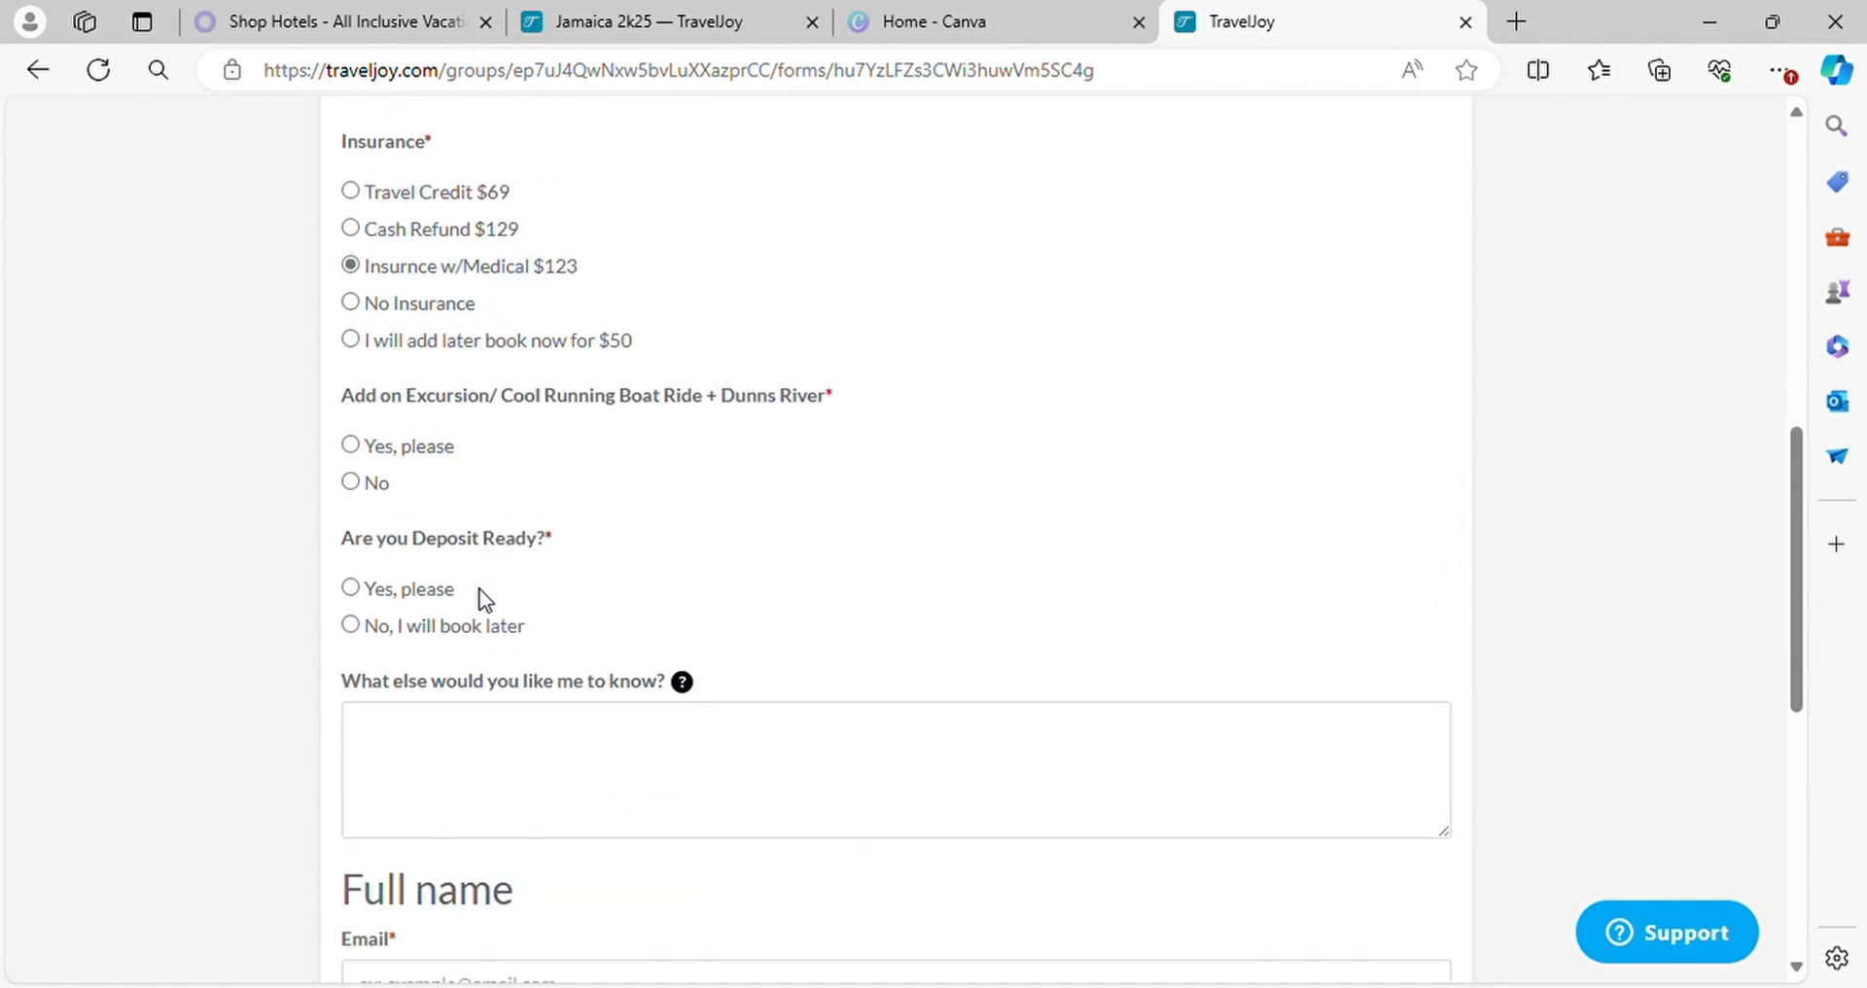
click(388, 452)
click(352, 590)
Enter the note "only 2 excursion 1 person declined" under "What else would you like me to know?"
scroll(414, 710, down, 3)
click(499, 535)
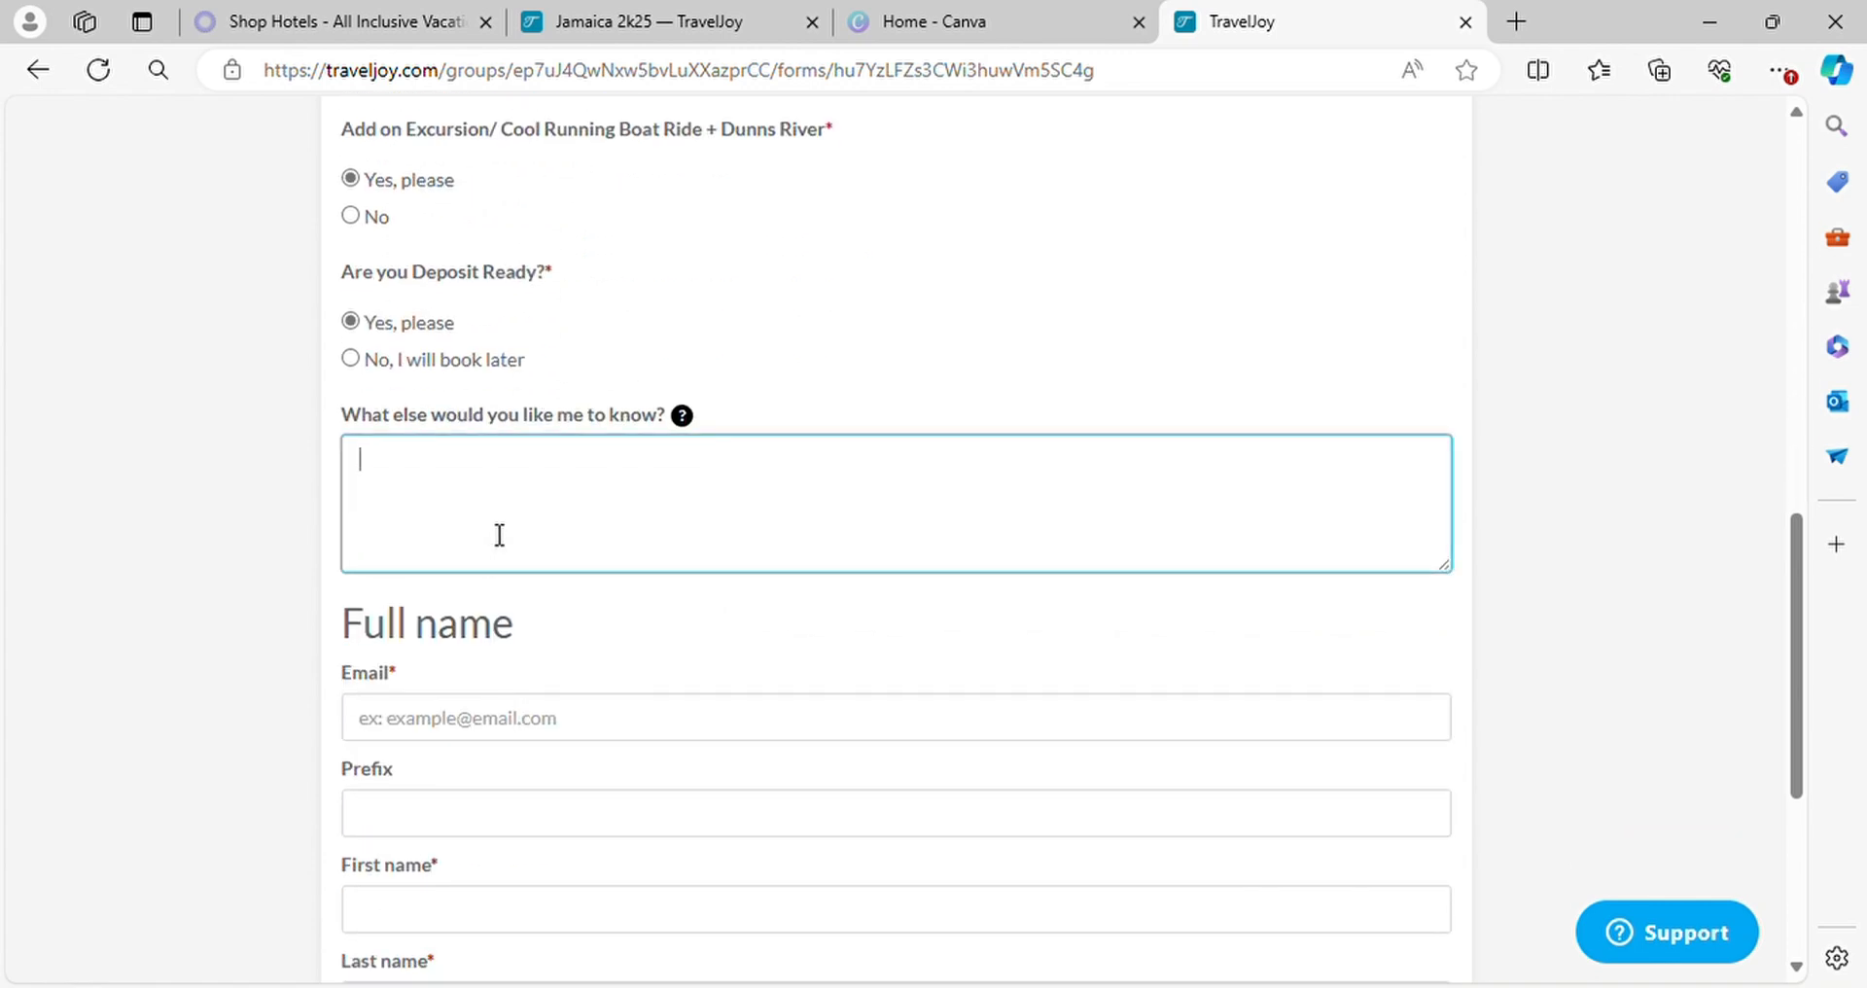
text(only 2 excursion)
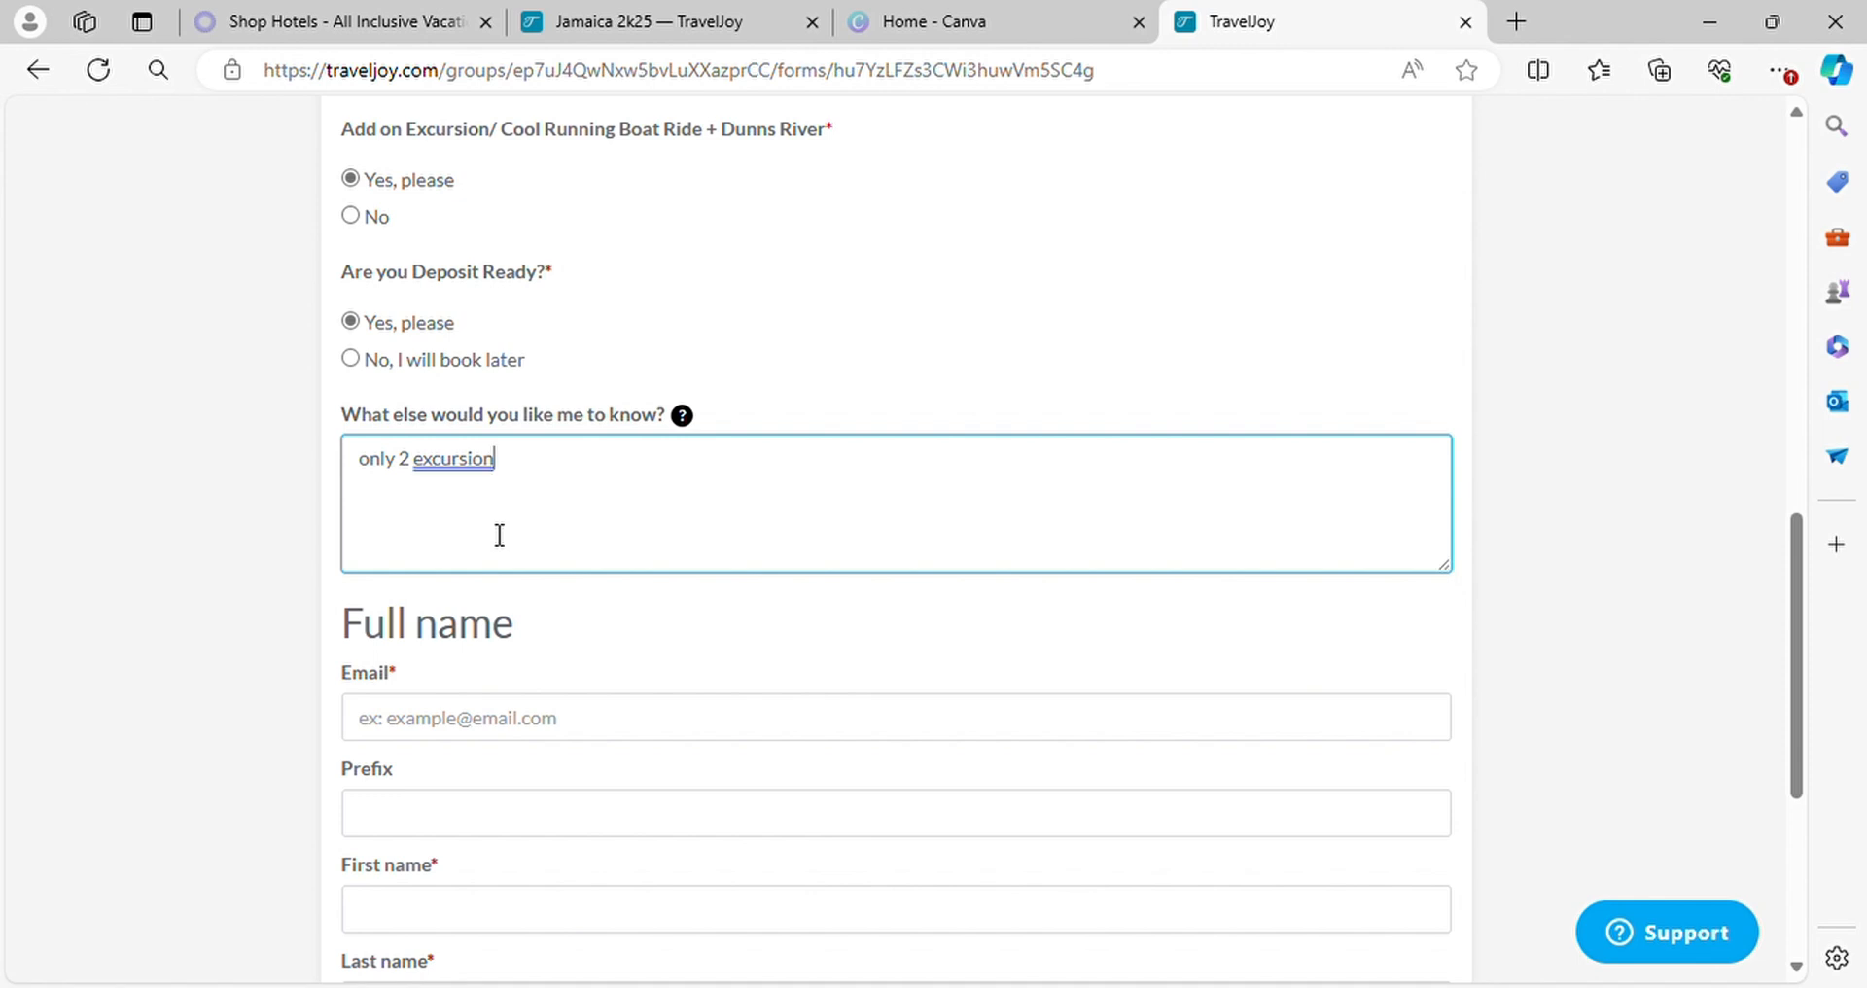
text( 1 person declined)
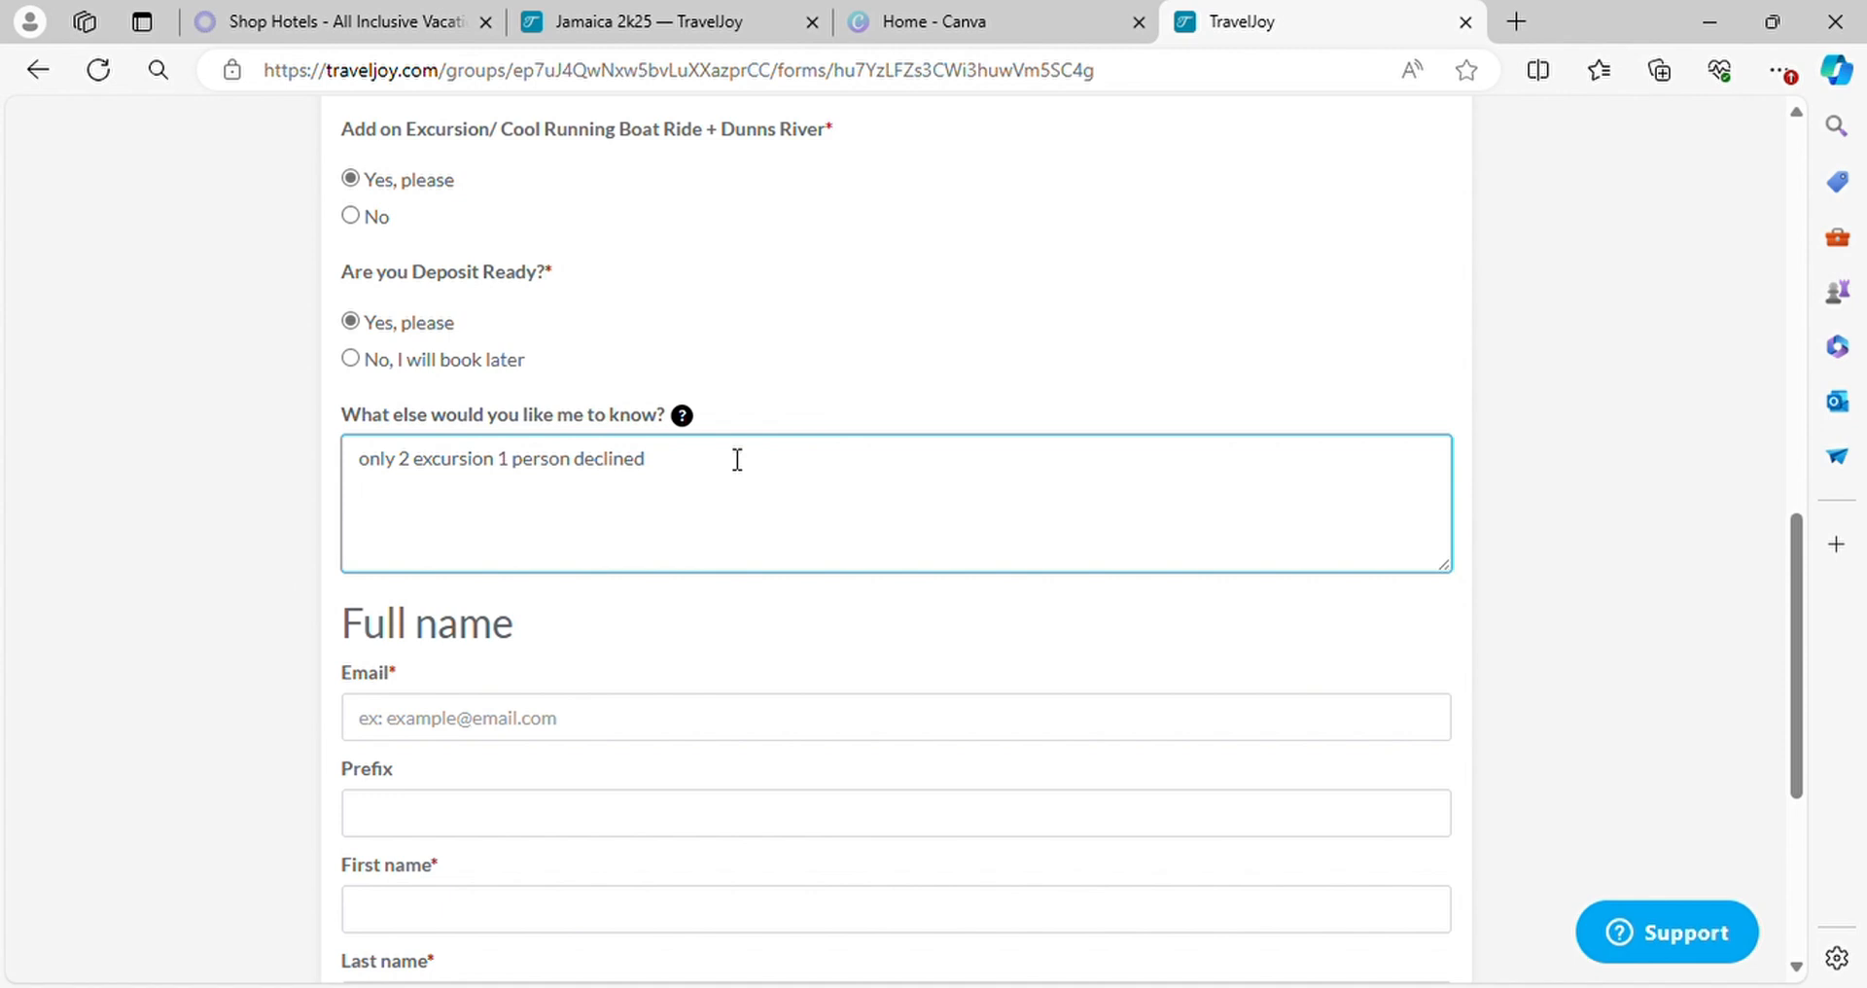
Fill in the traveler's email, first name and last name from the saved details and submit the form
scroll(613, 608, down, 3)
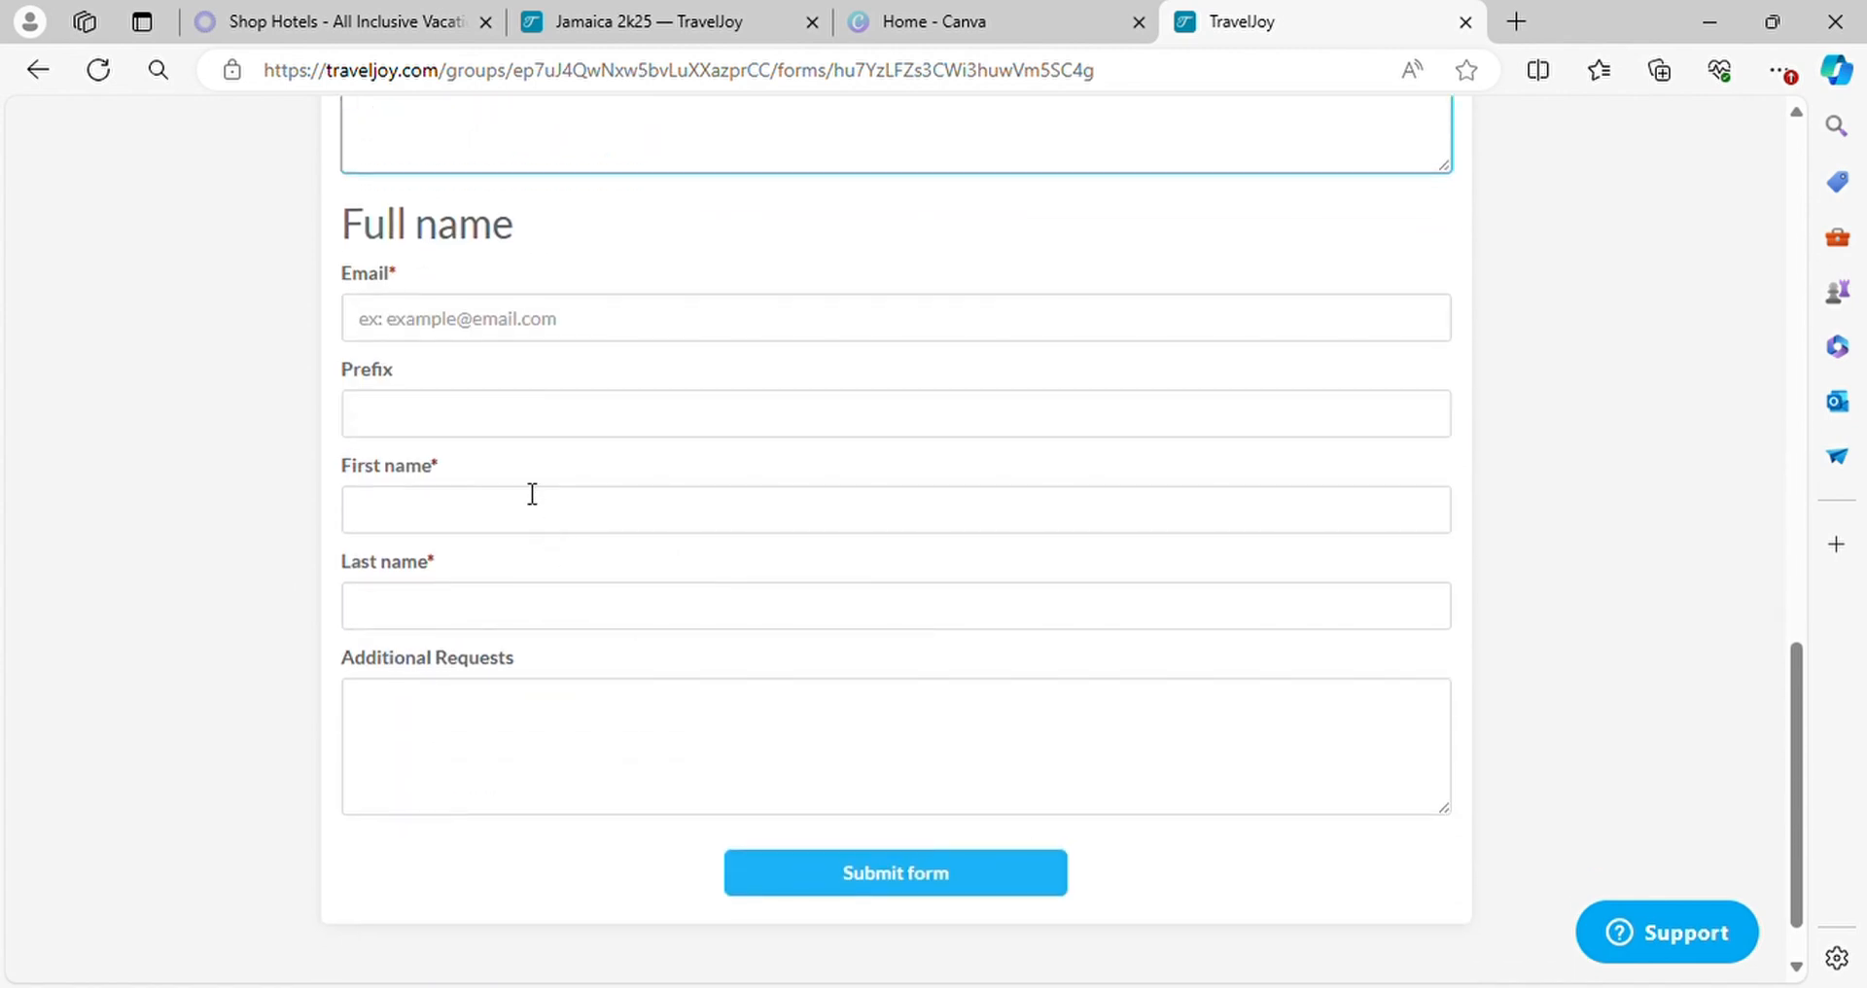
click(488, 330)
click(486, 425)
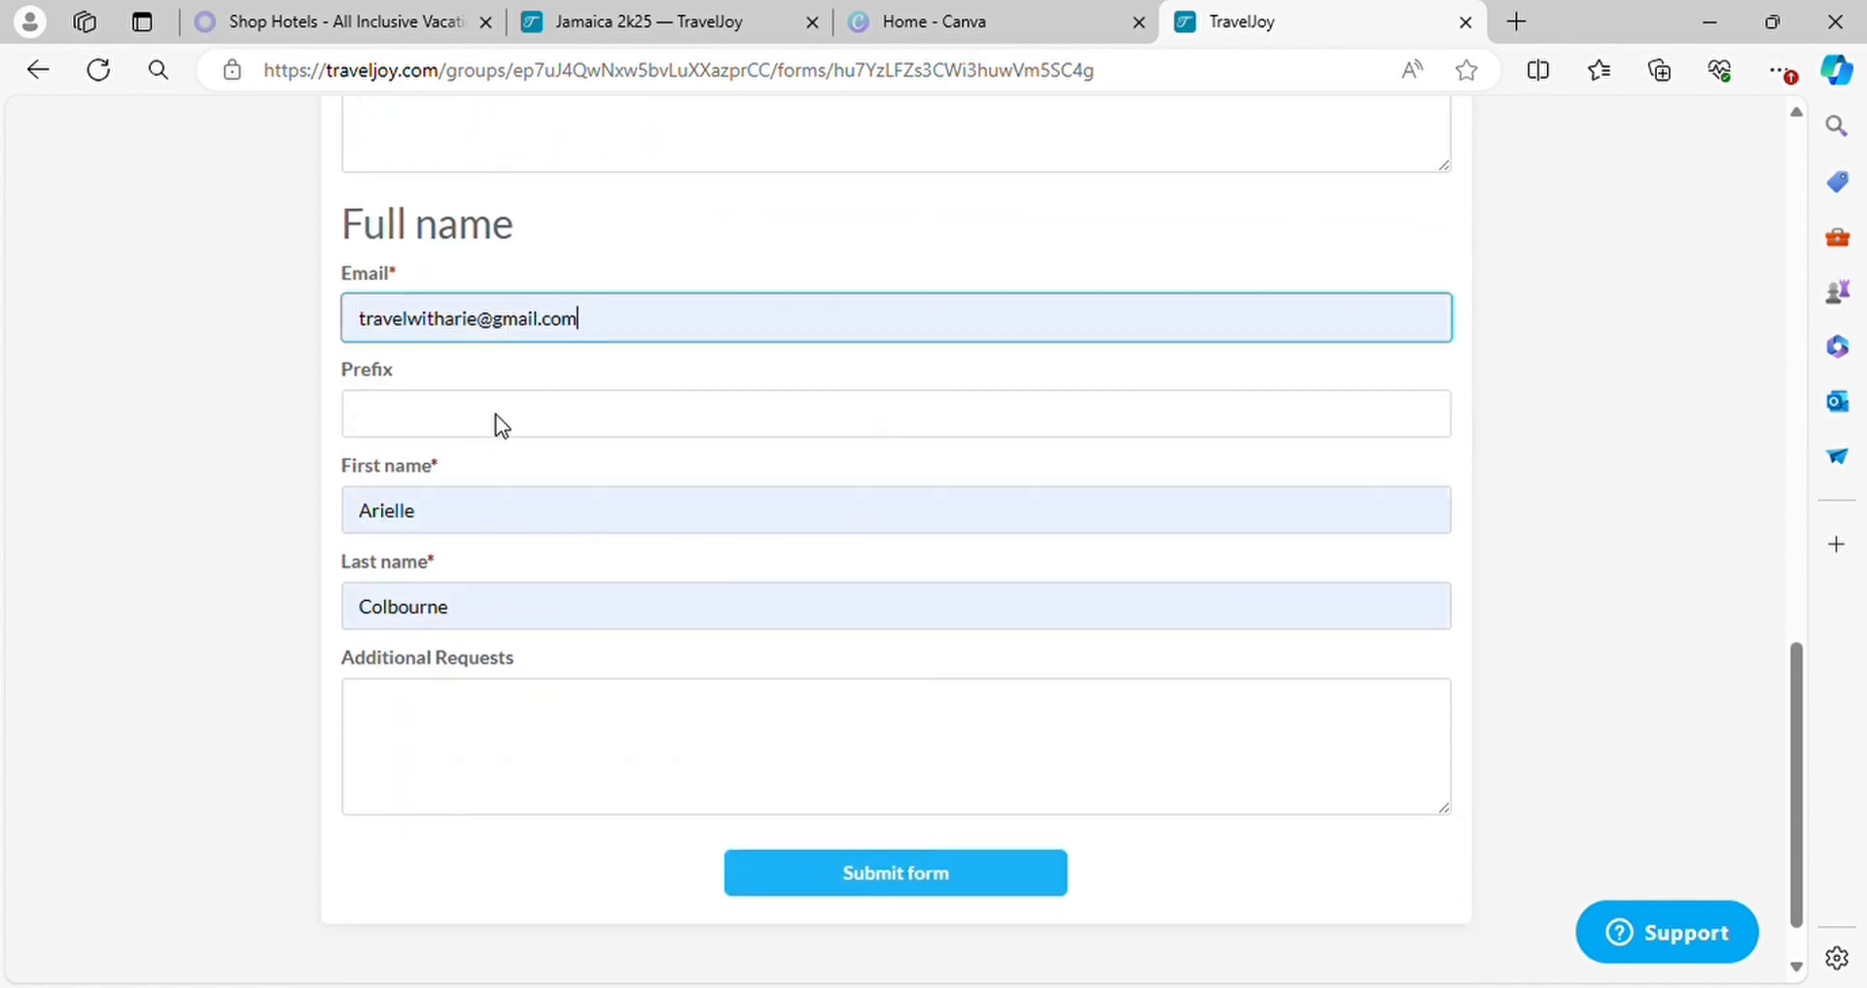
scroll(720, 702, down, 1)
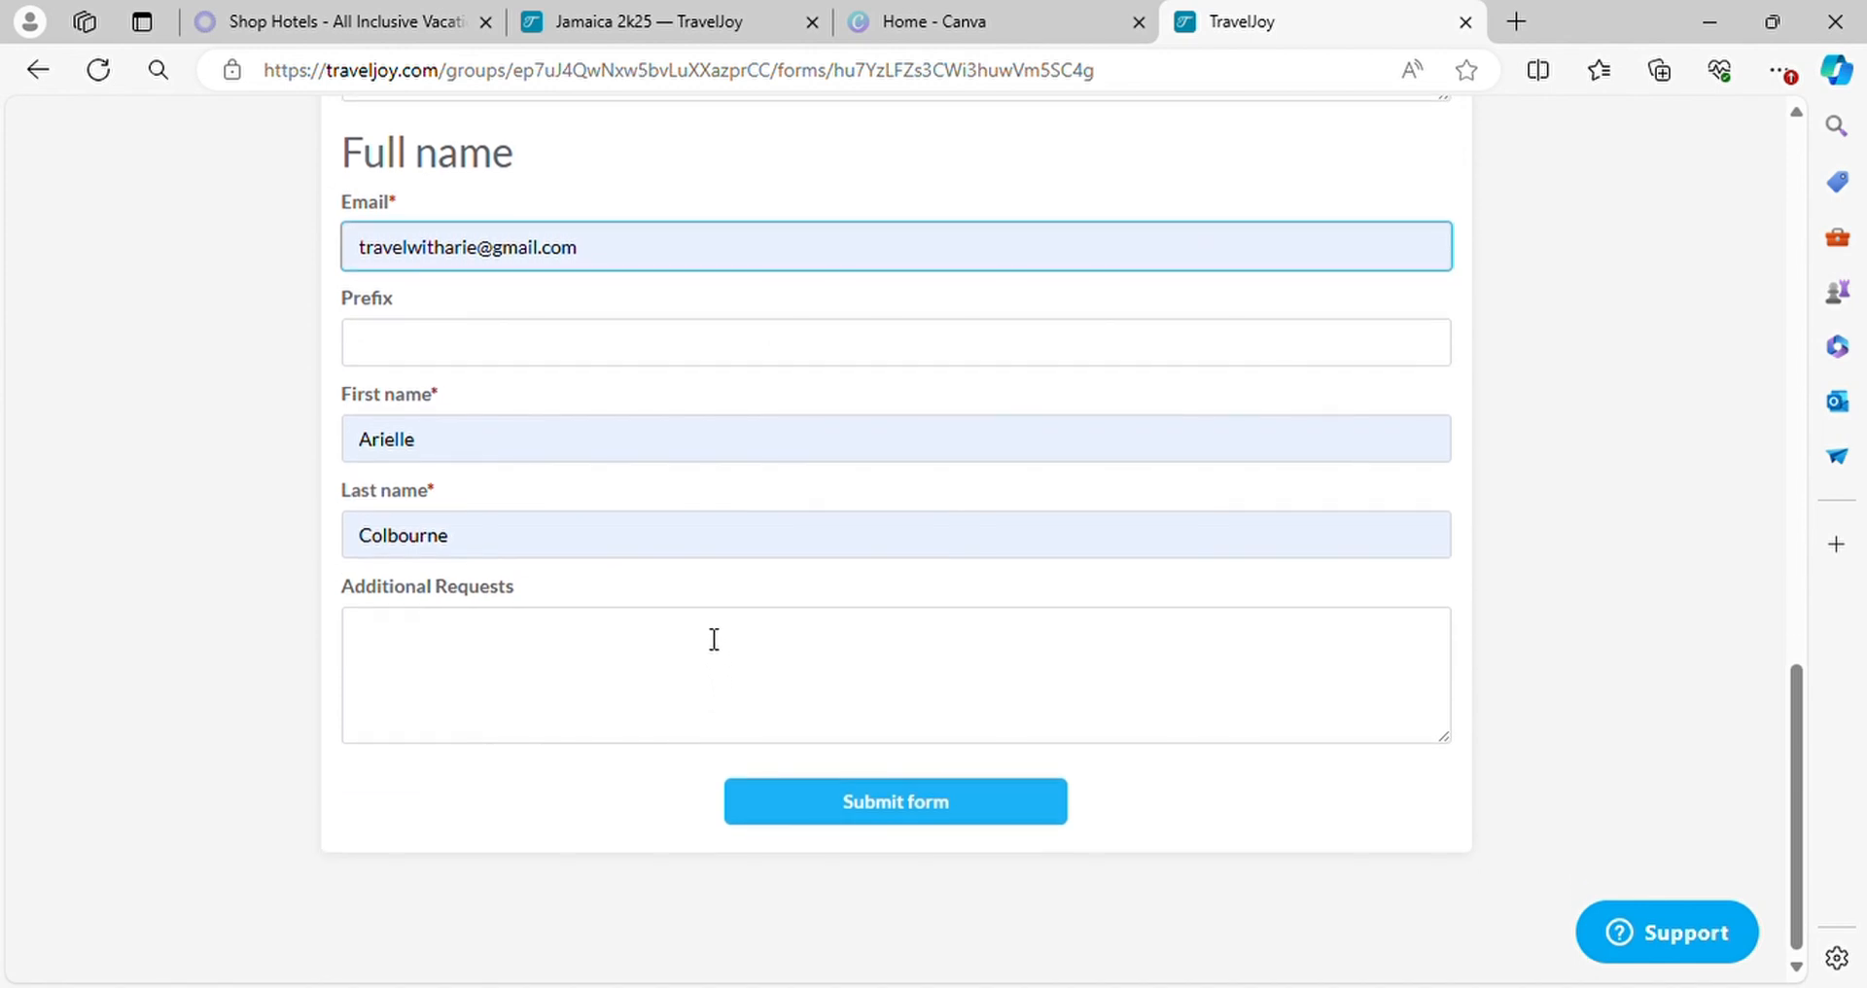
click(950, 817)
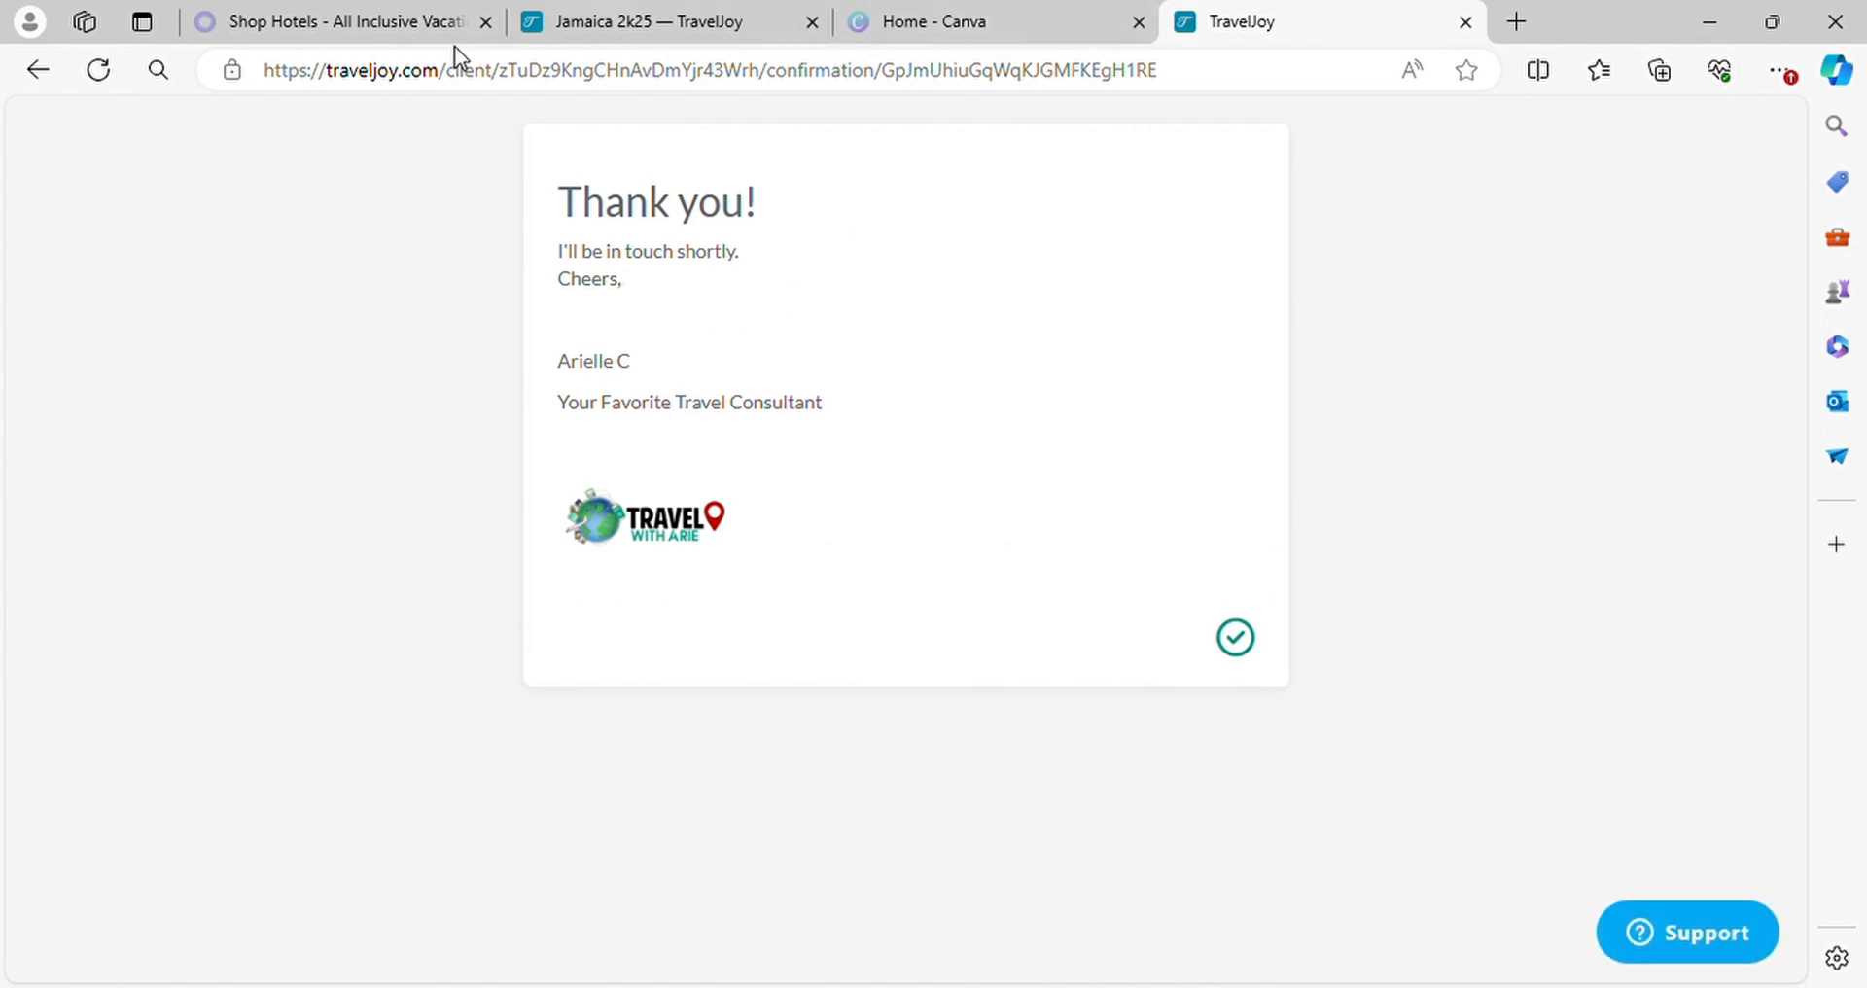
Return to the Jamaica 2k25 group, reload it, and open the trip of the traveler who submitted the form
click(618, 24)
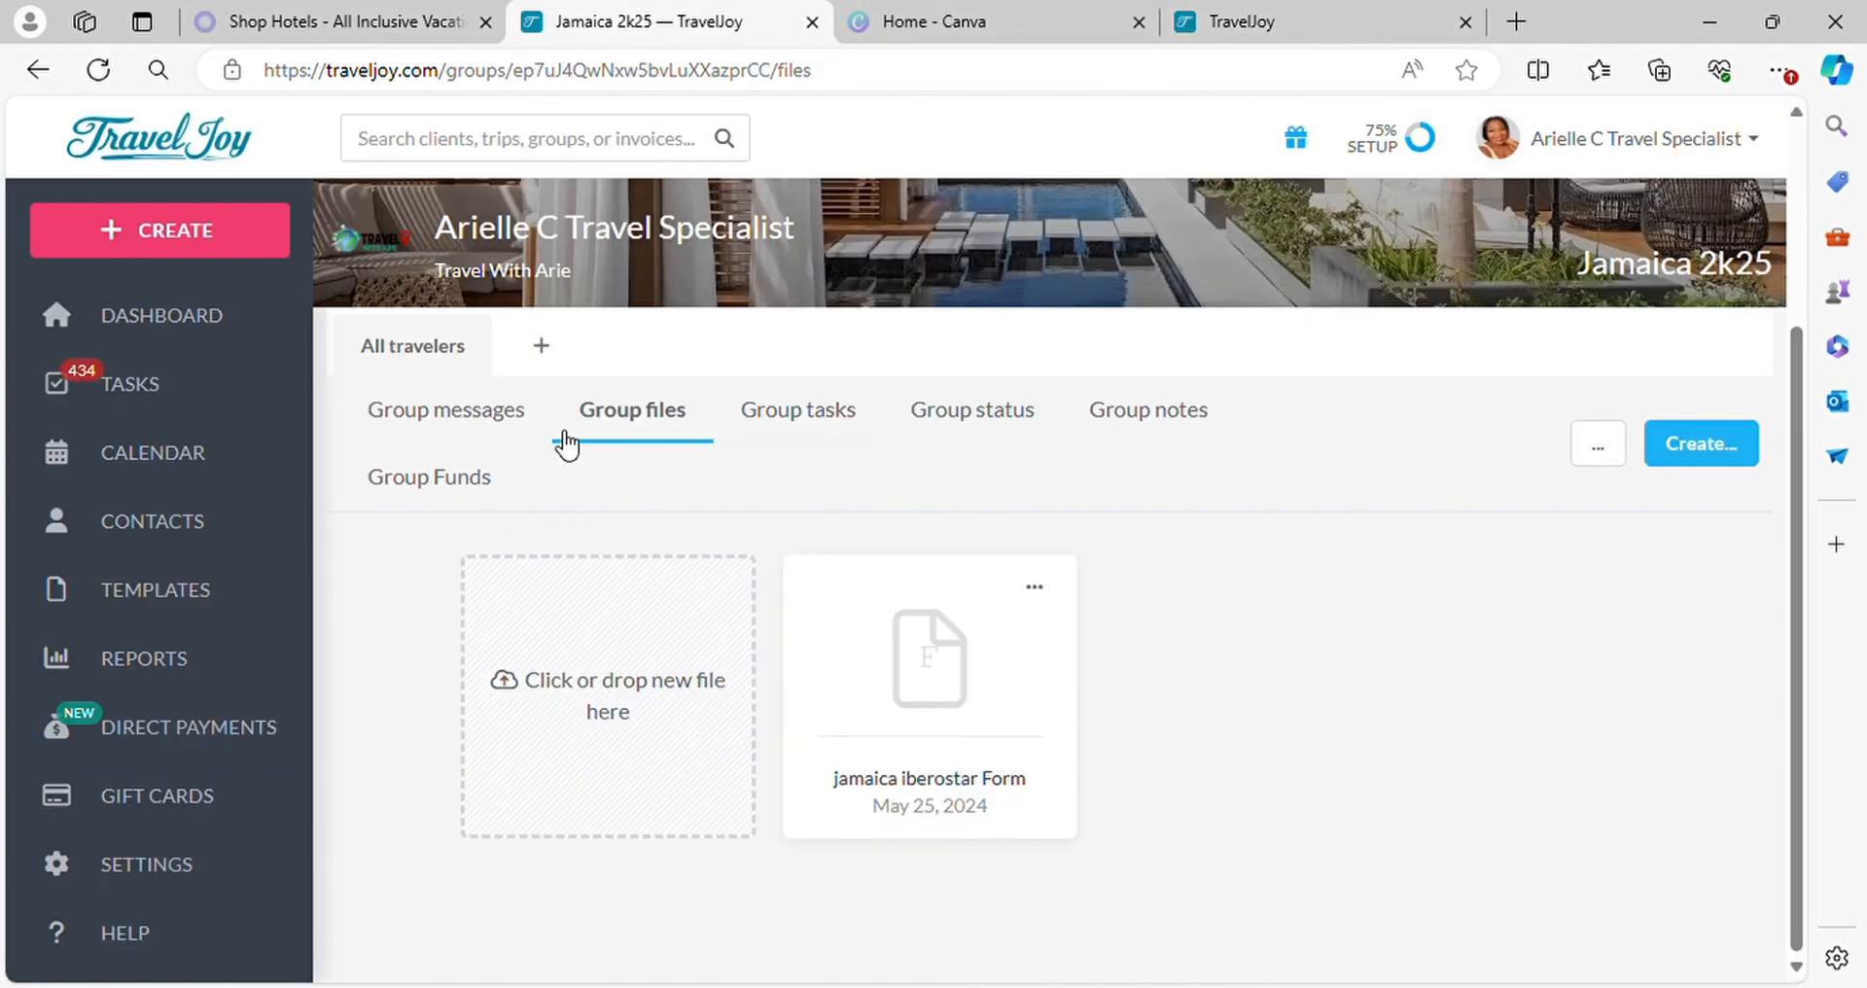
click(98, 70)
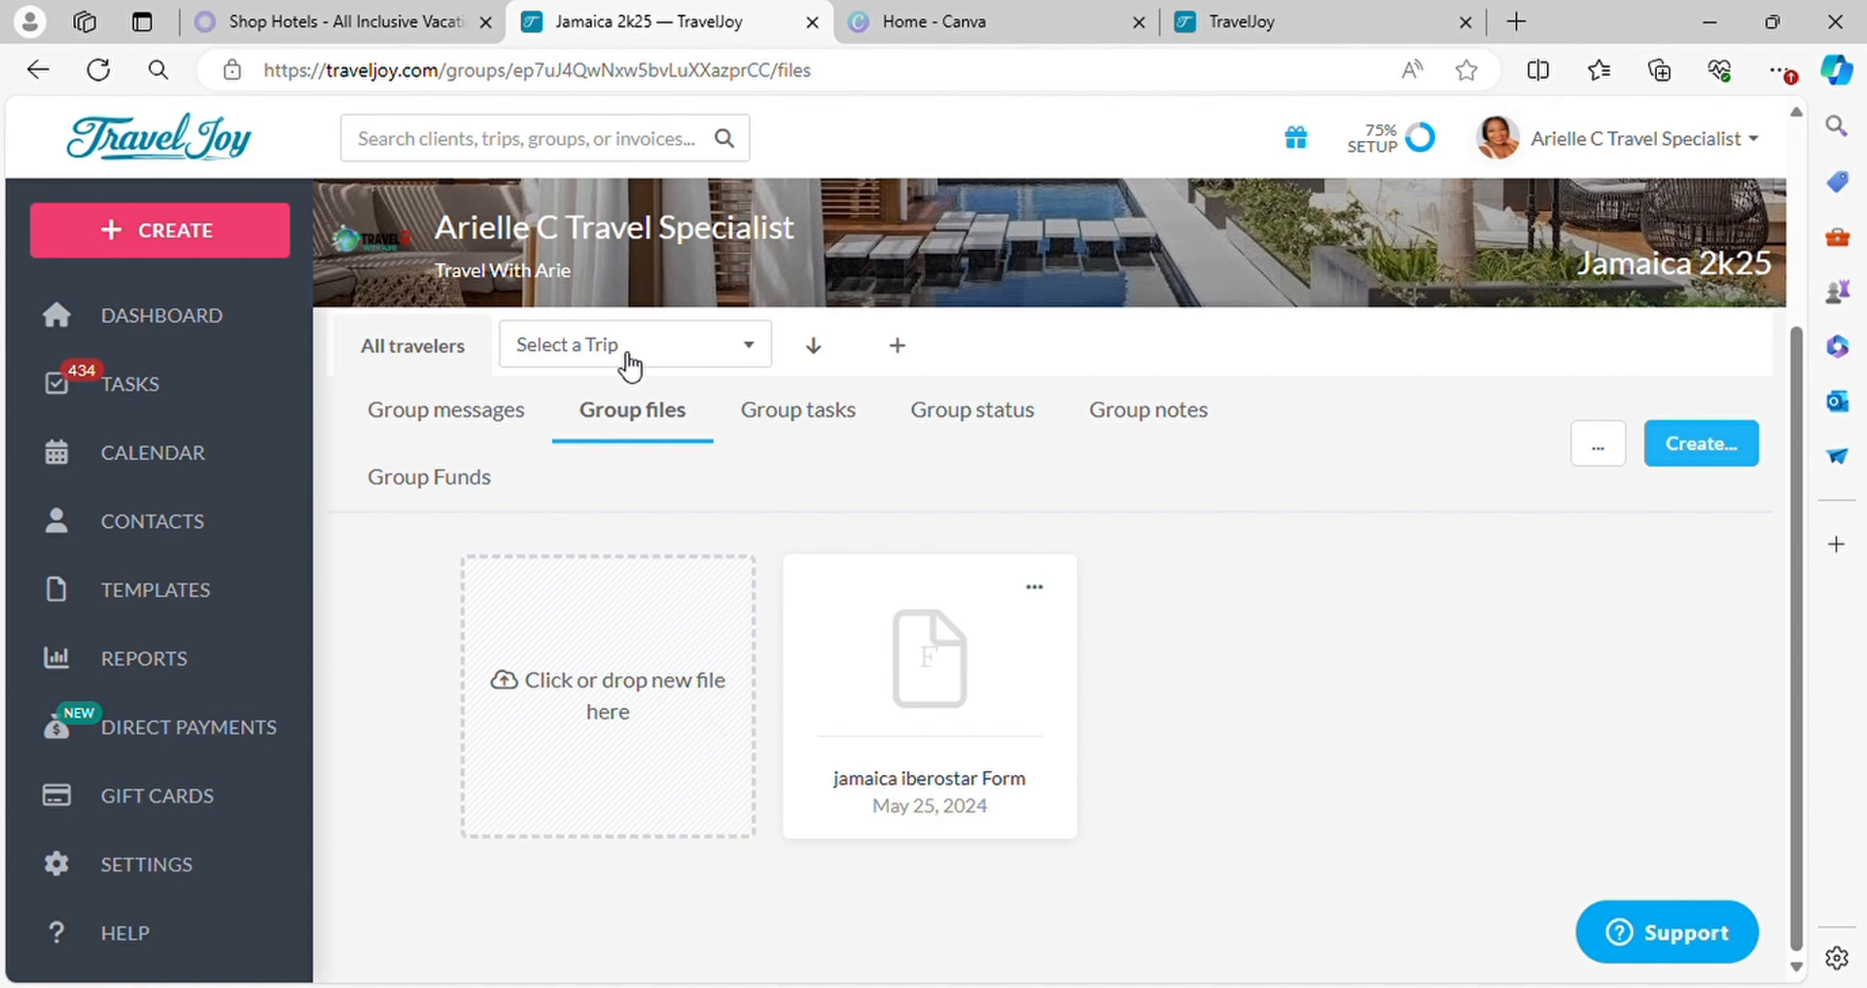
click(630, 362)
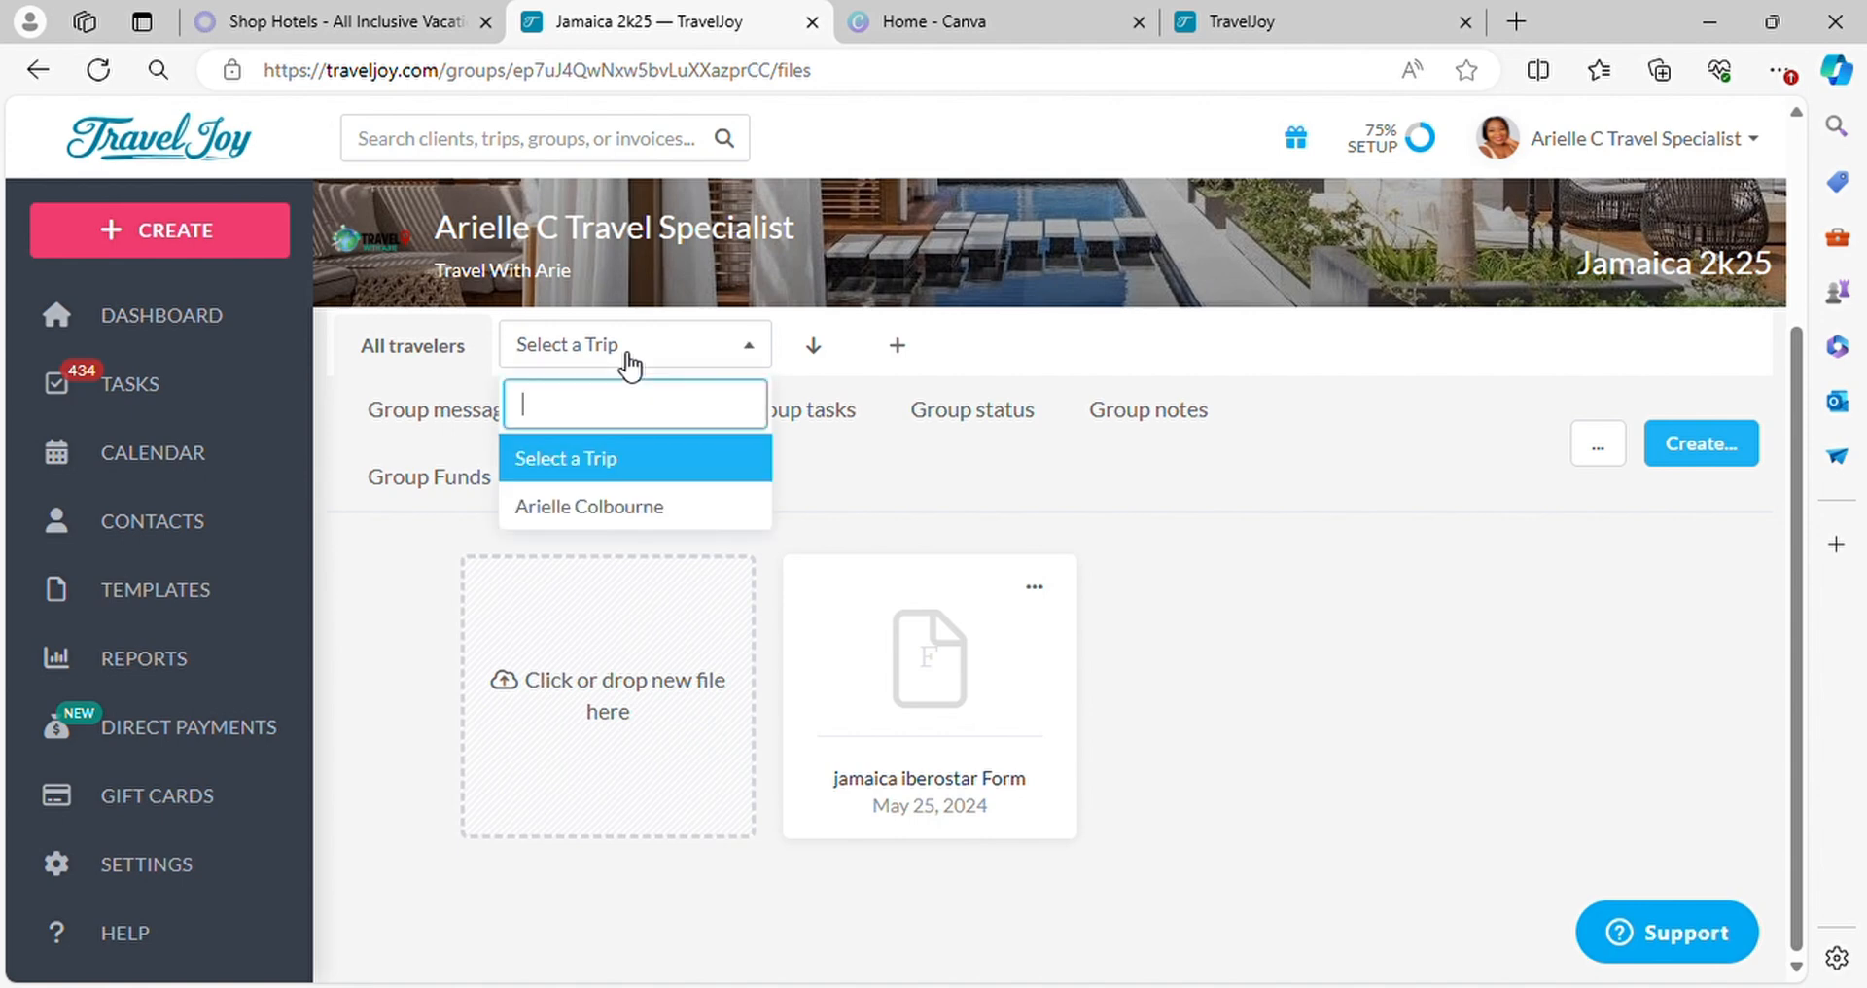
click(550, 507)
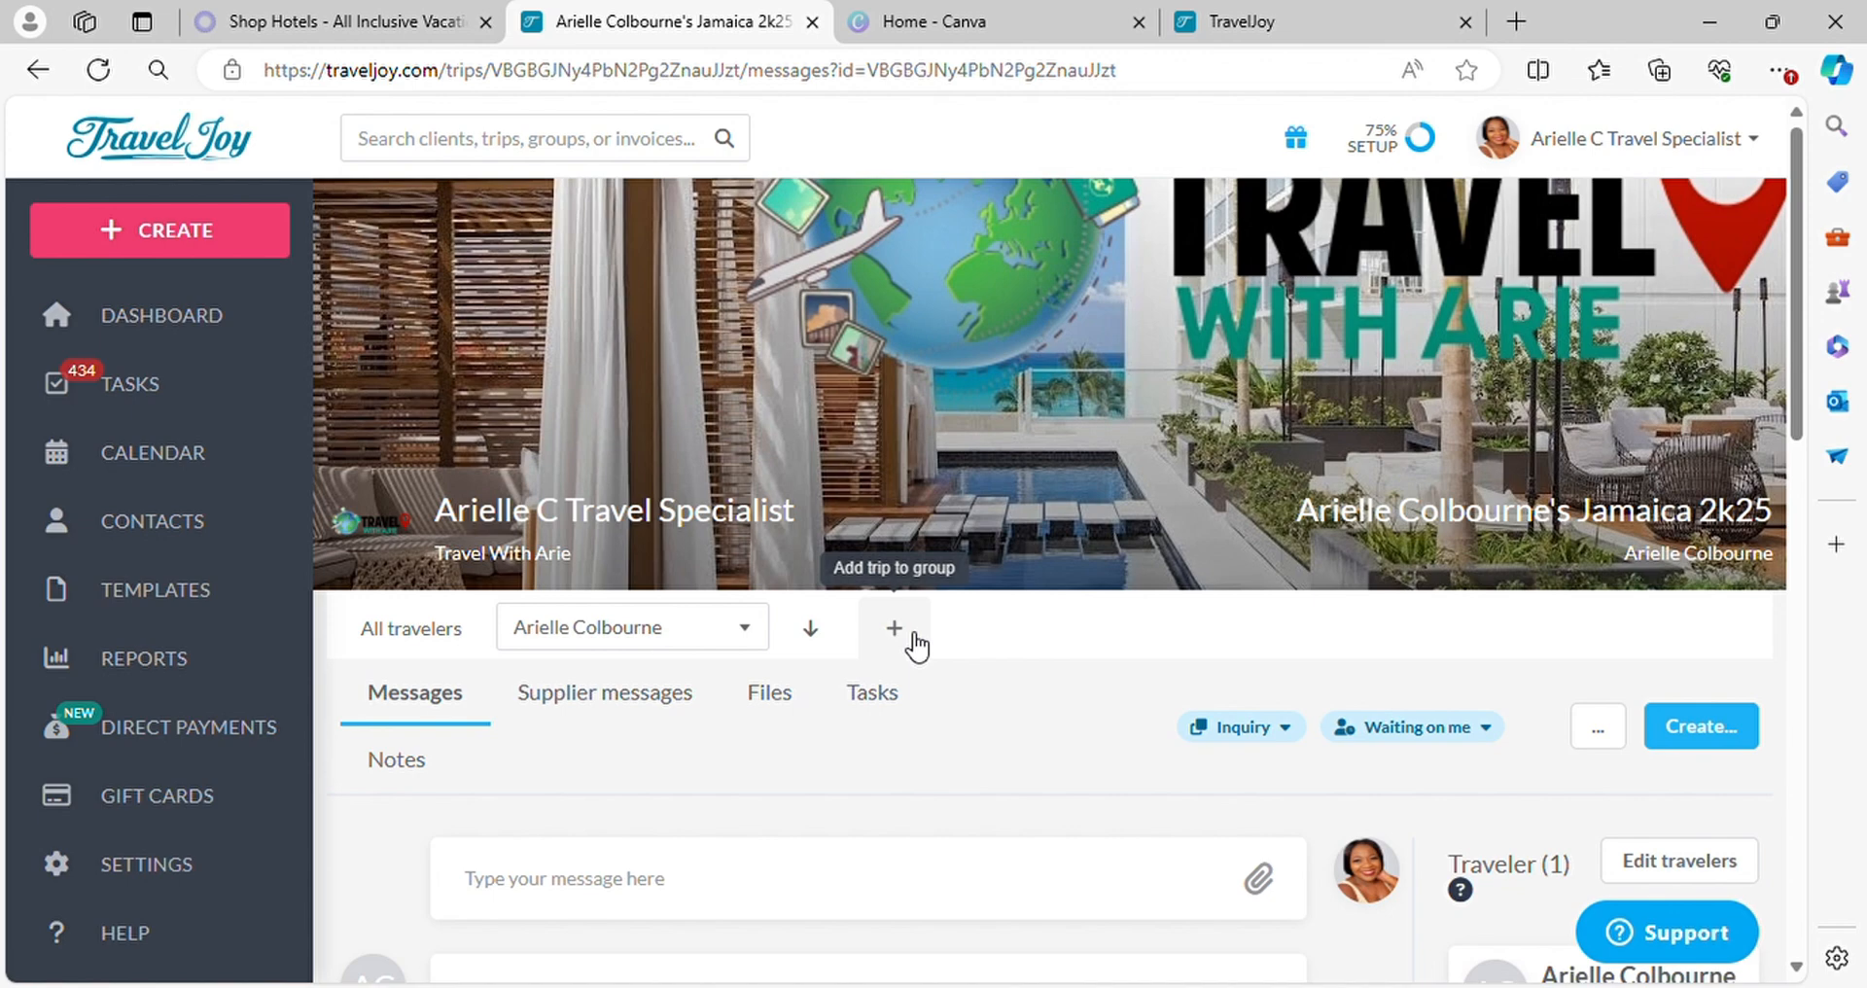
Review the traveler's submitted inquiry answers and attachment, and look over which items can be created for the trip
scroll(914, 729, down, 6)
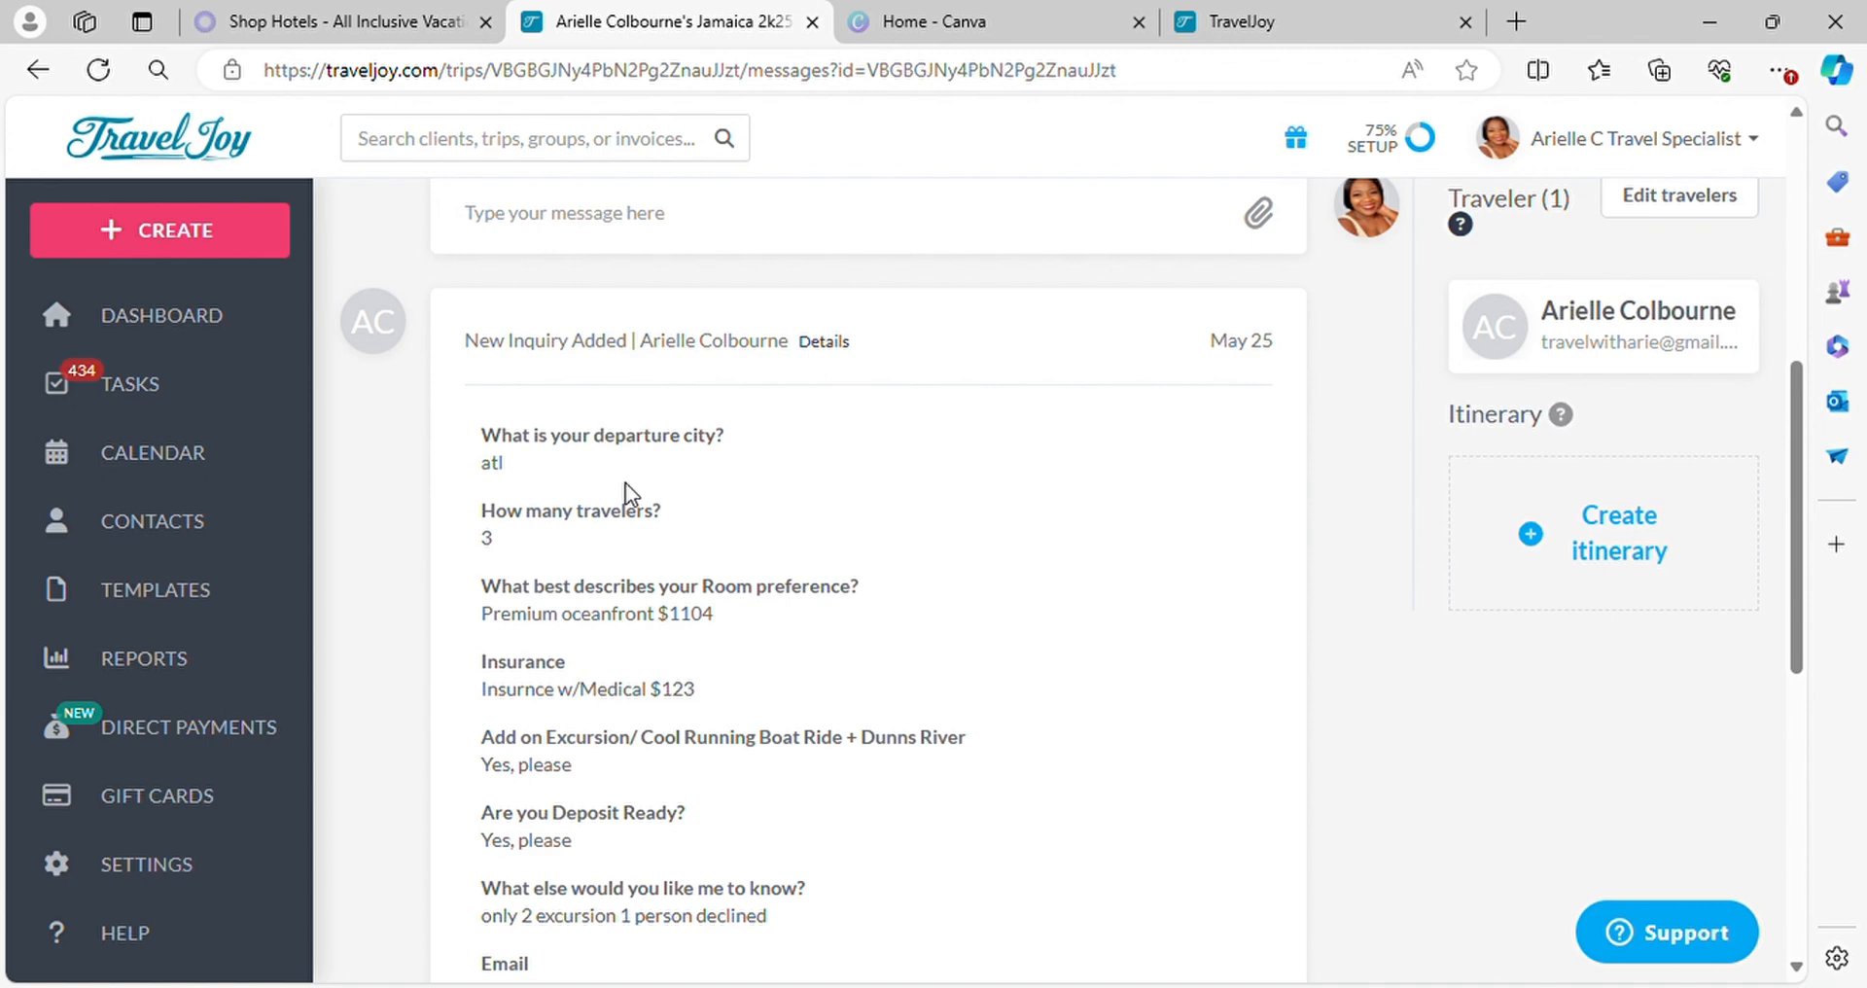
scroll(605, 730, down, 4)
scroll(613, 778, down, 4)
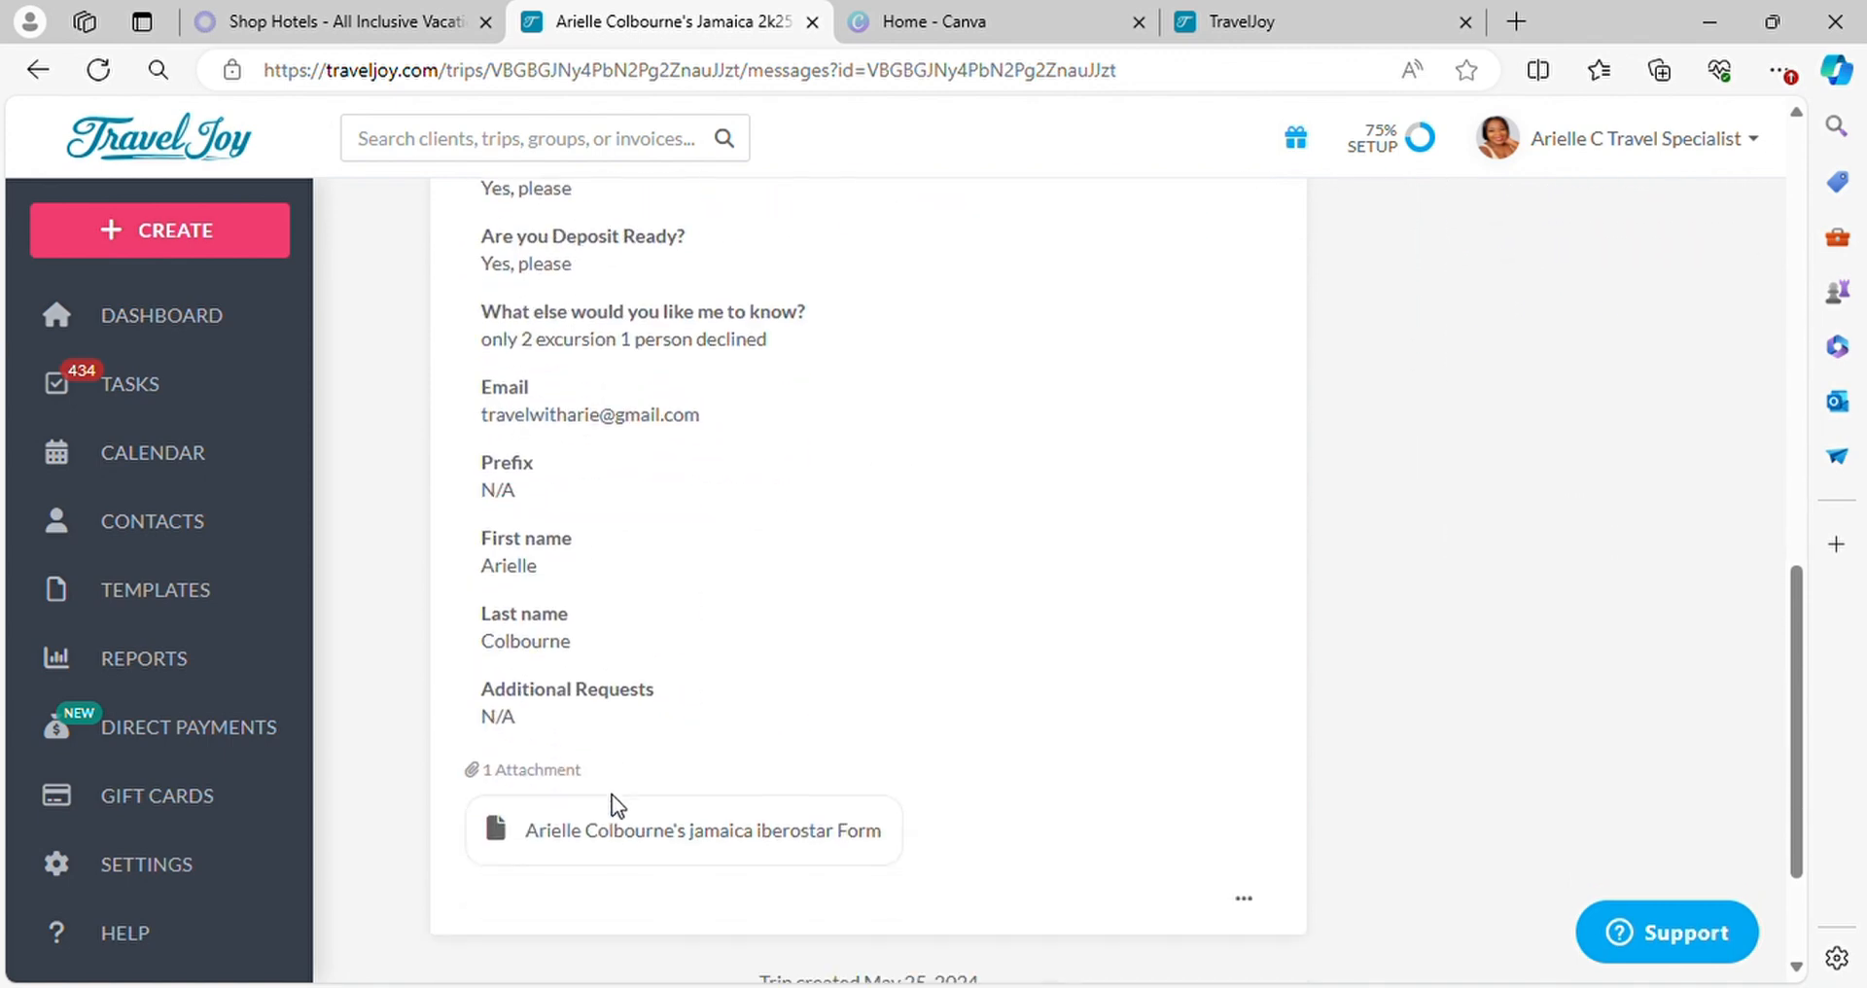
scroll(709, 730, up, 7)
scroll(665, 572, up, 4)
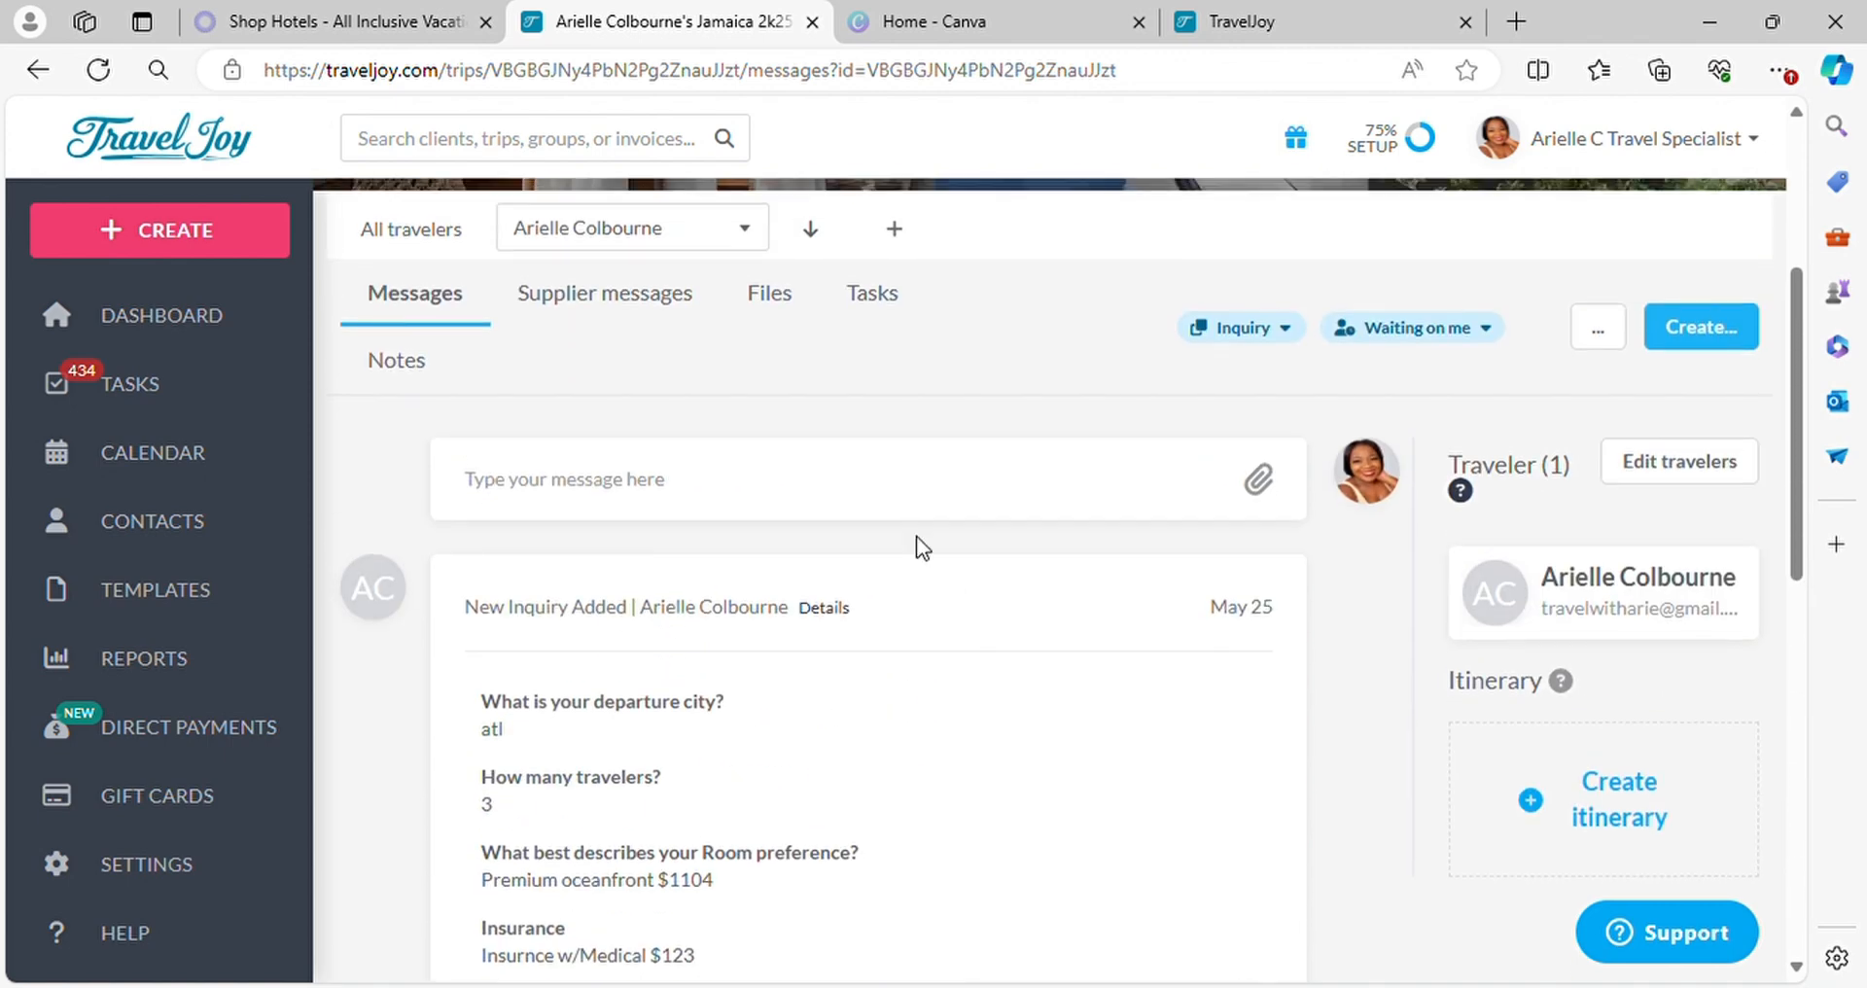
scroll(769, 506, down, 5)
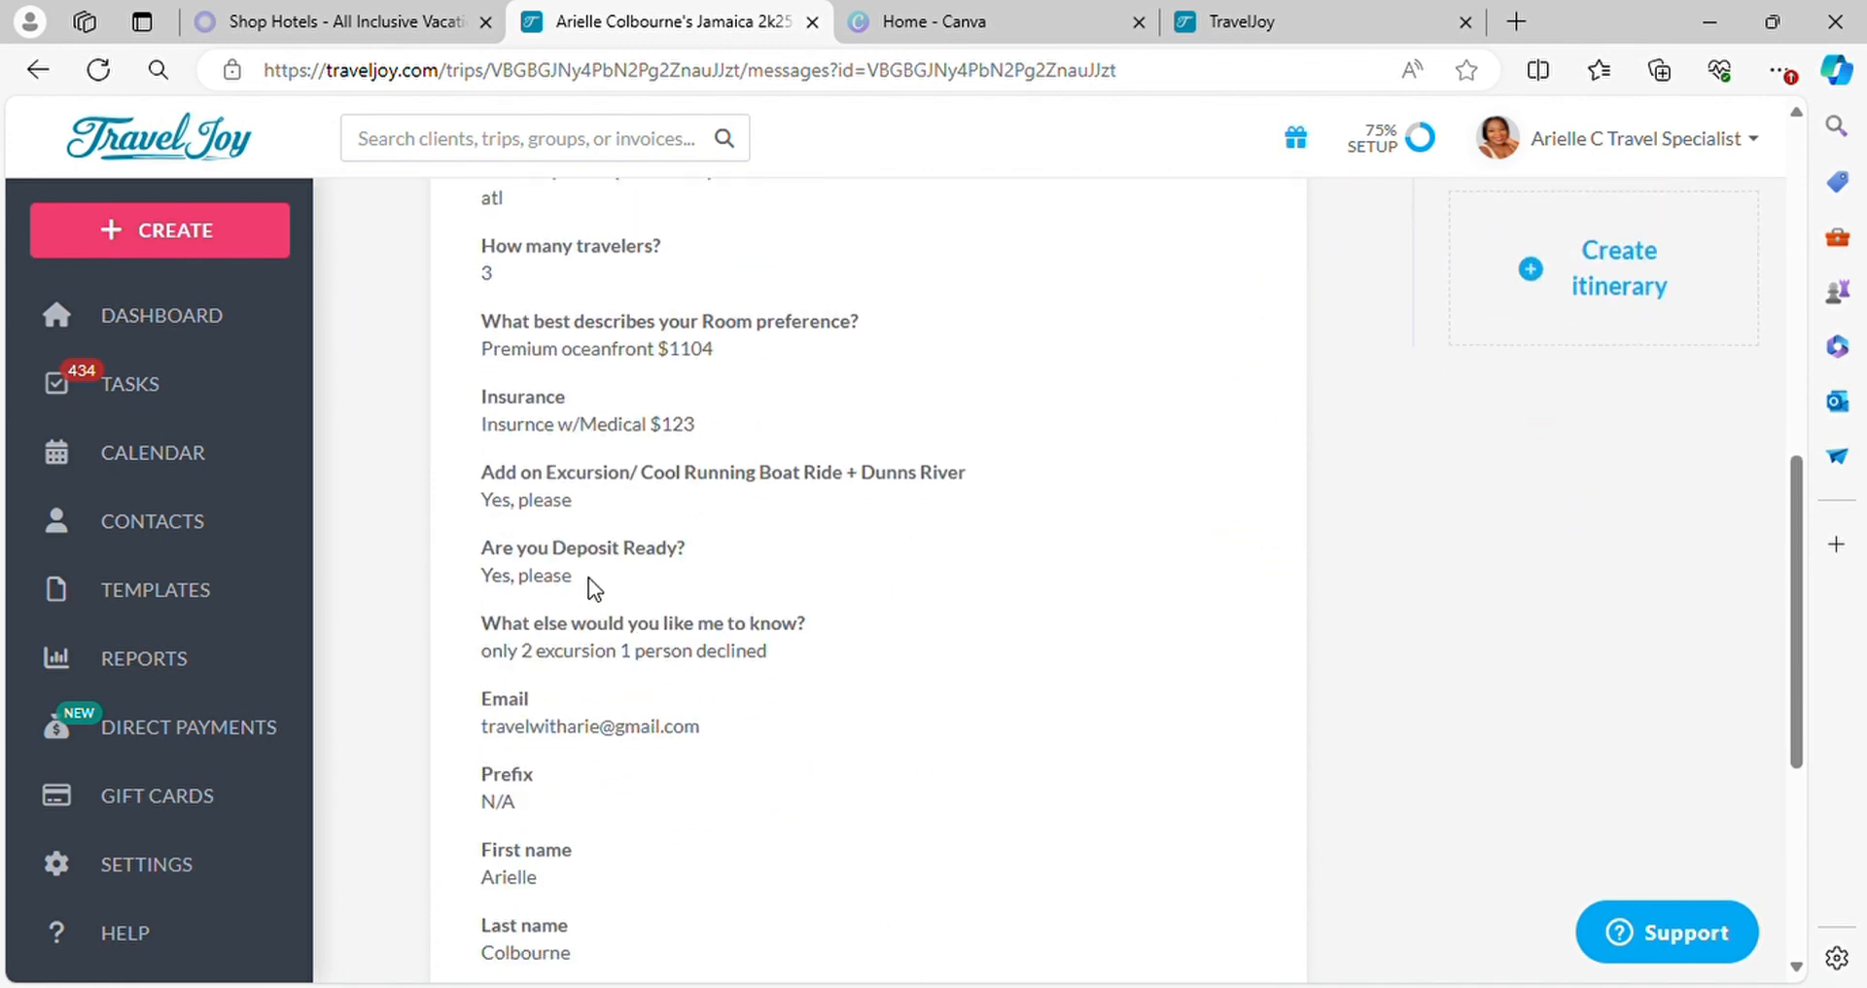
scroll(854, 658, up, 7)
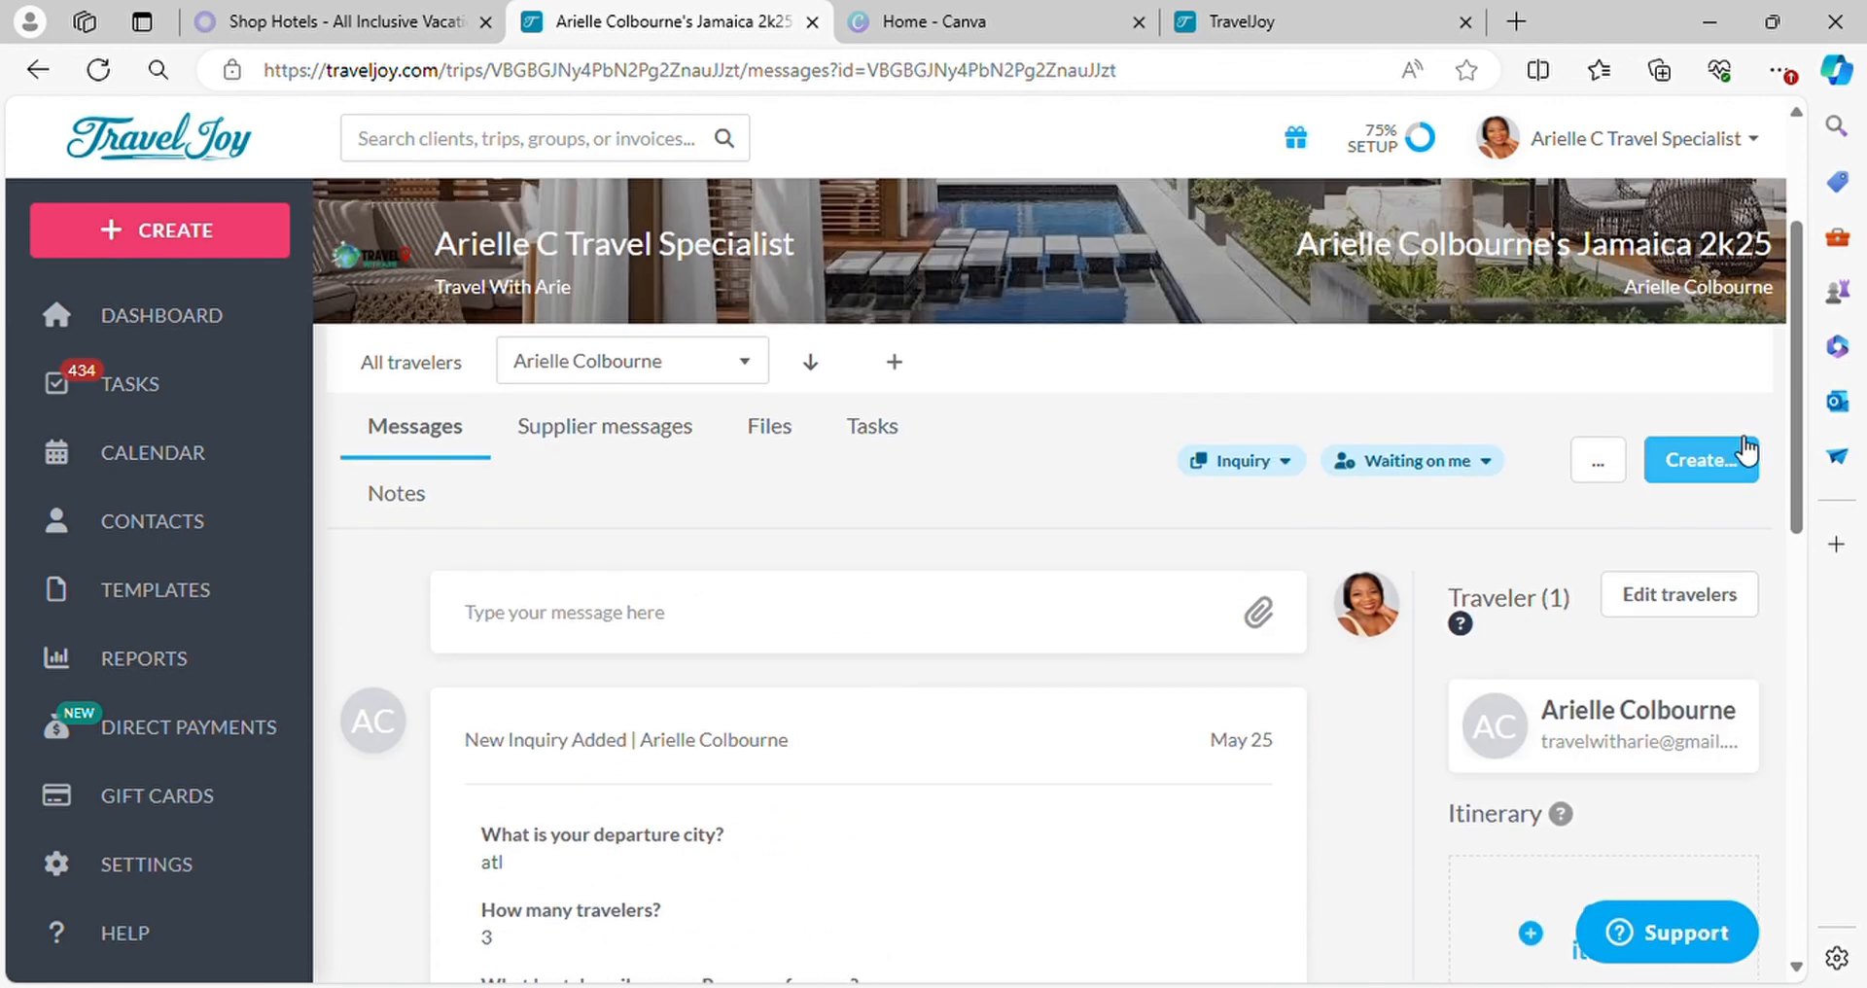
click(1727, 459)
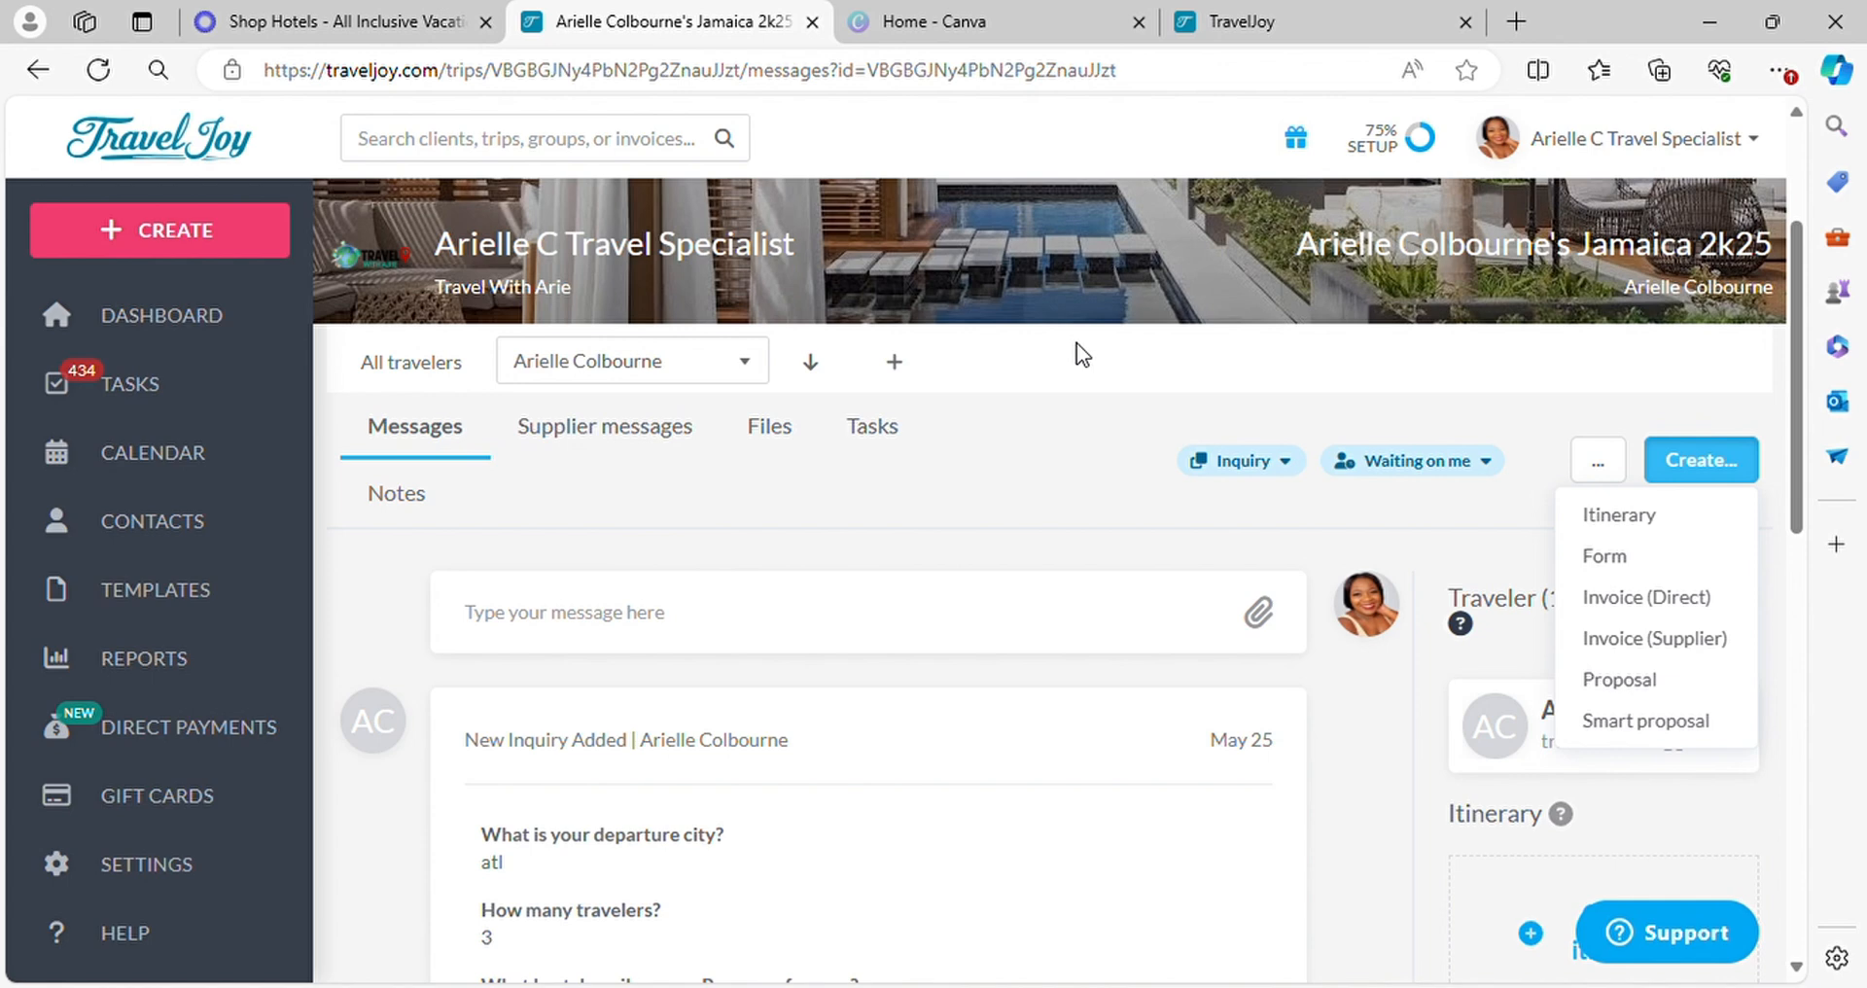
click(448, 436)
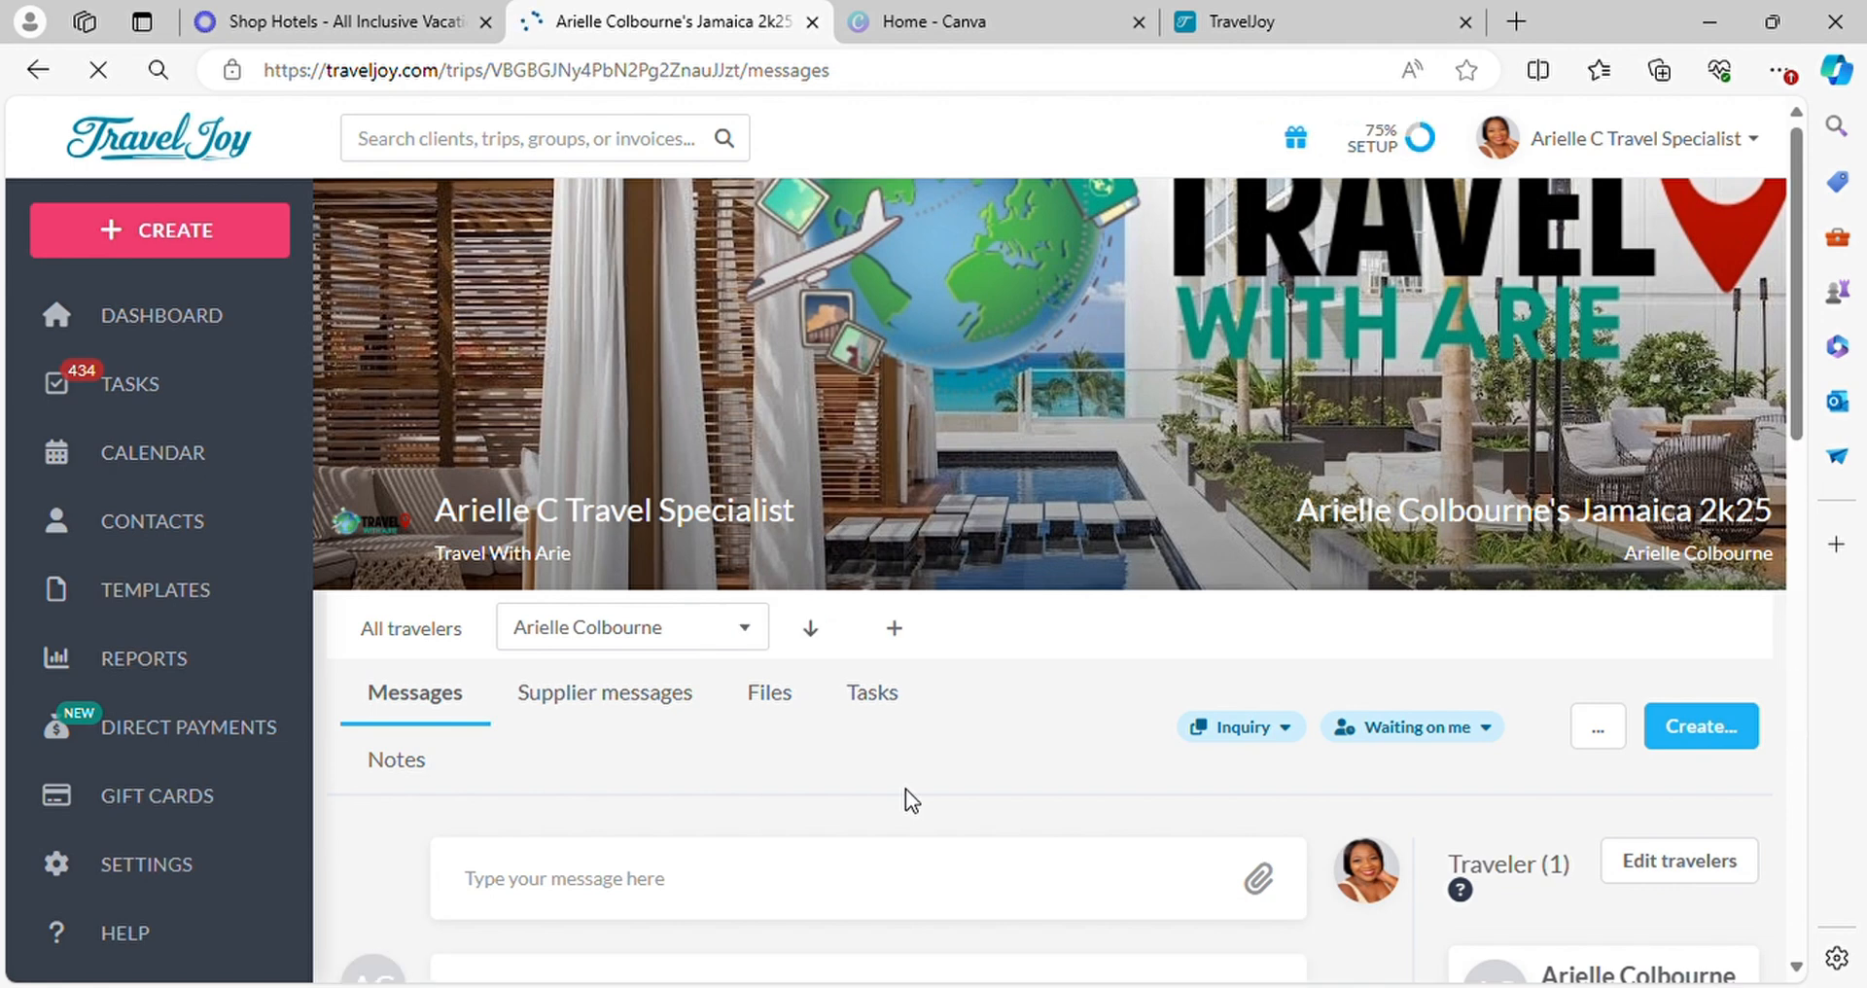
Switch to Canva and search its template library for "jamaica event promtion"
click(917, 24)
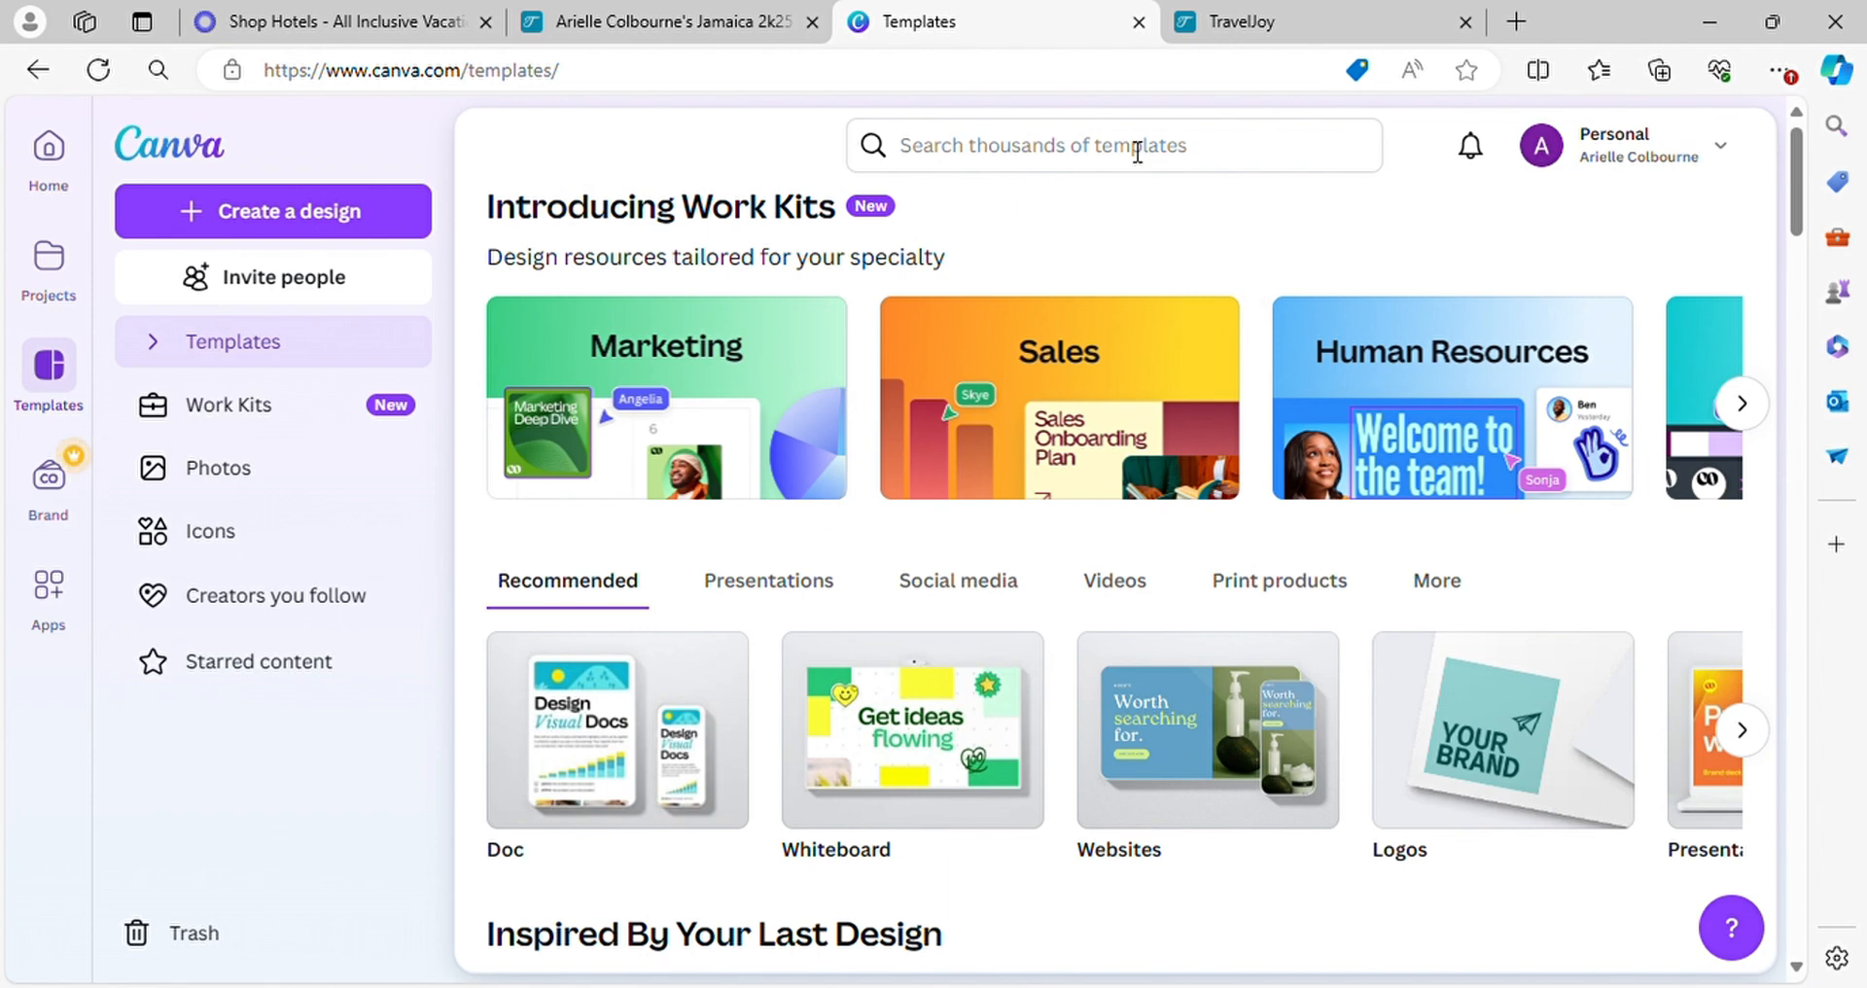
click(1105, 151)
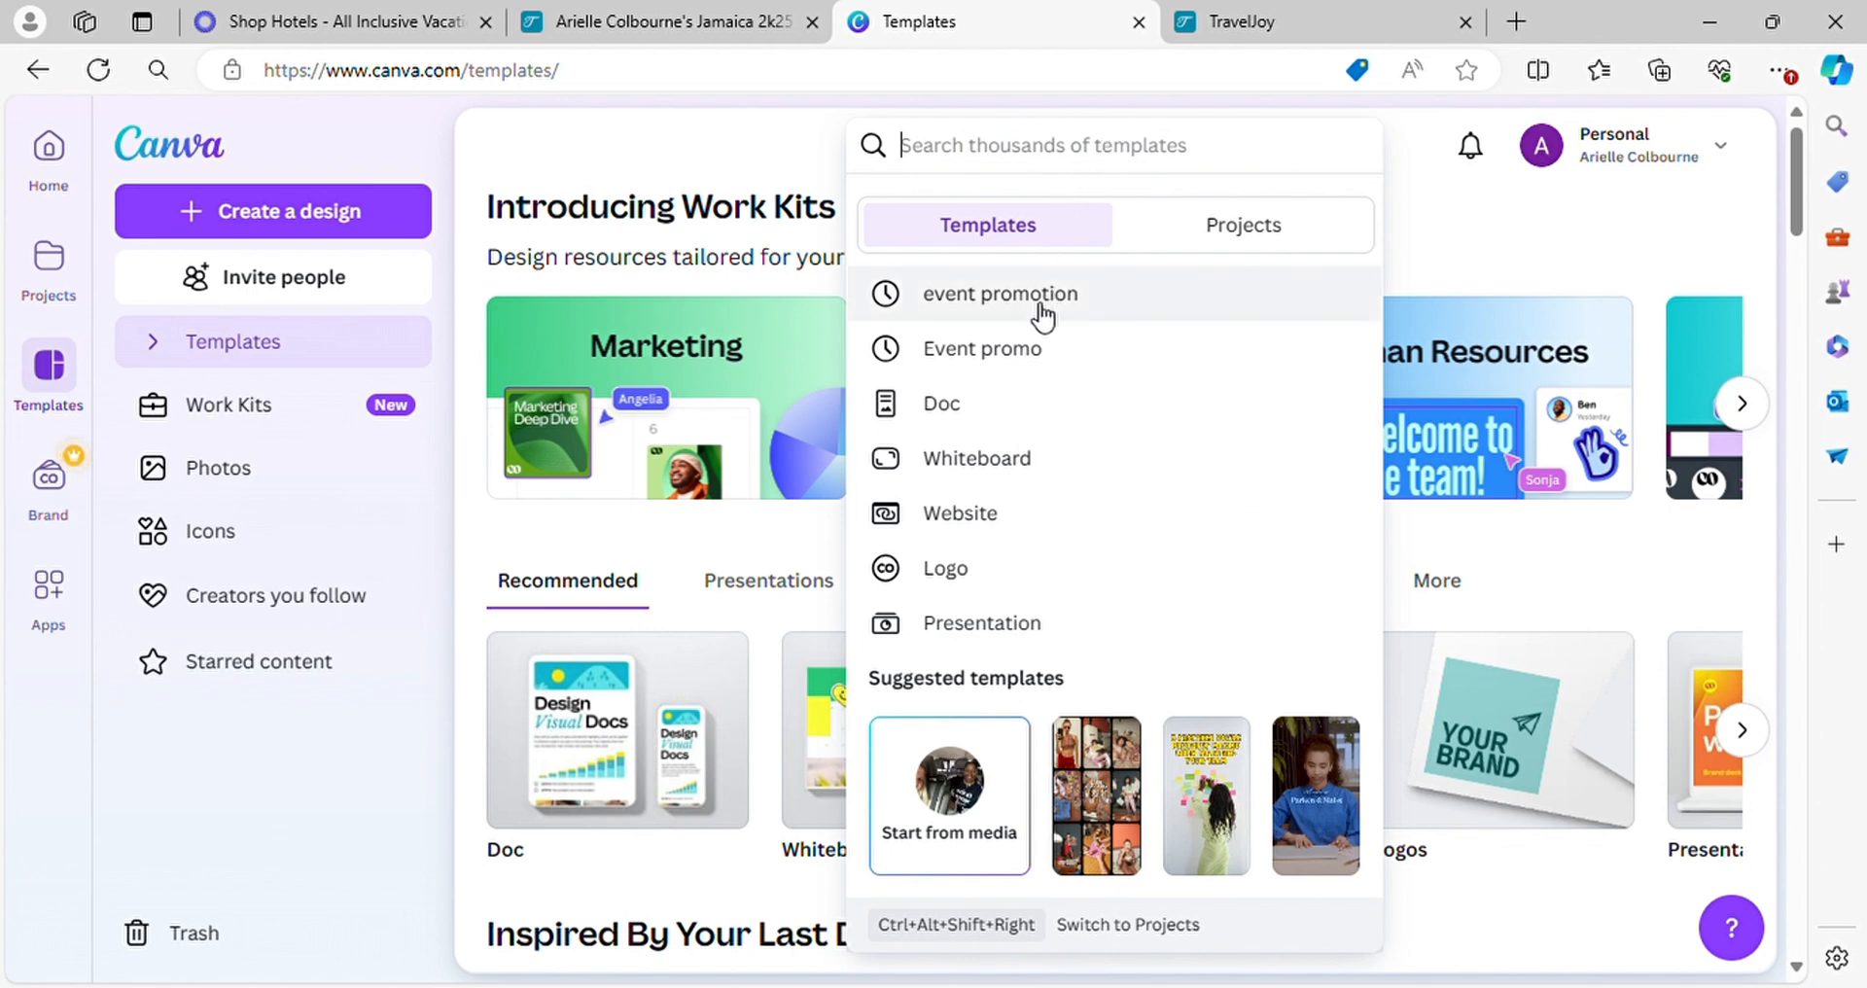
text(jamai)
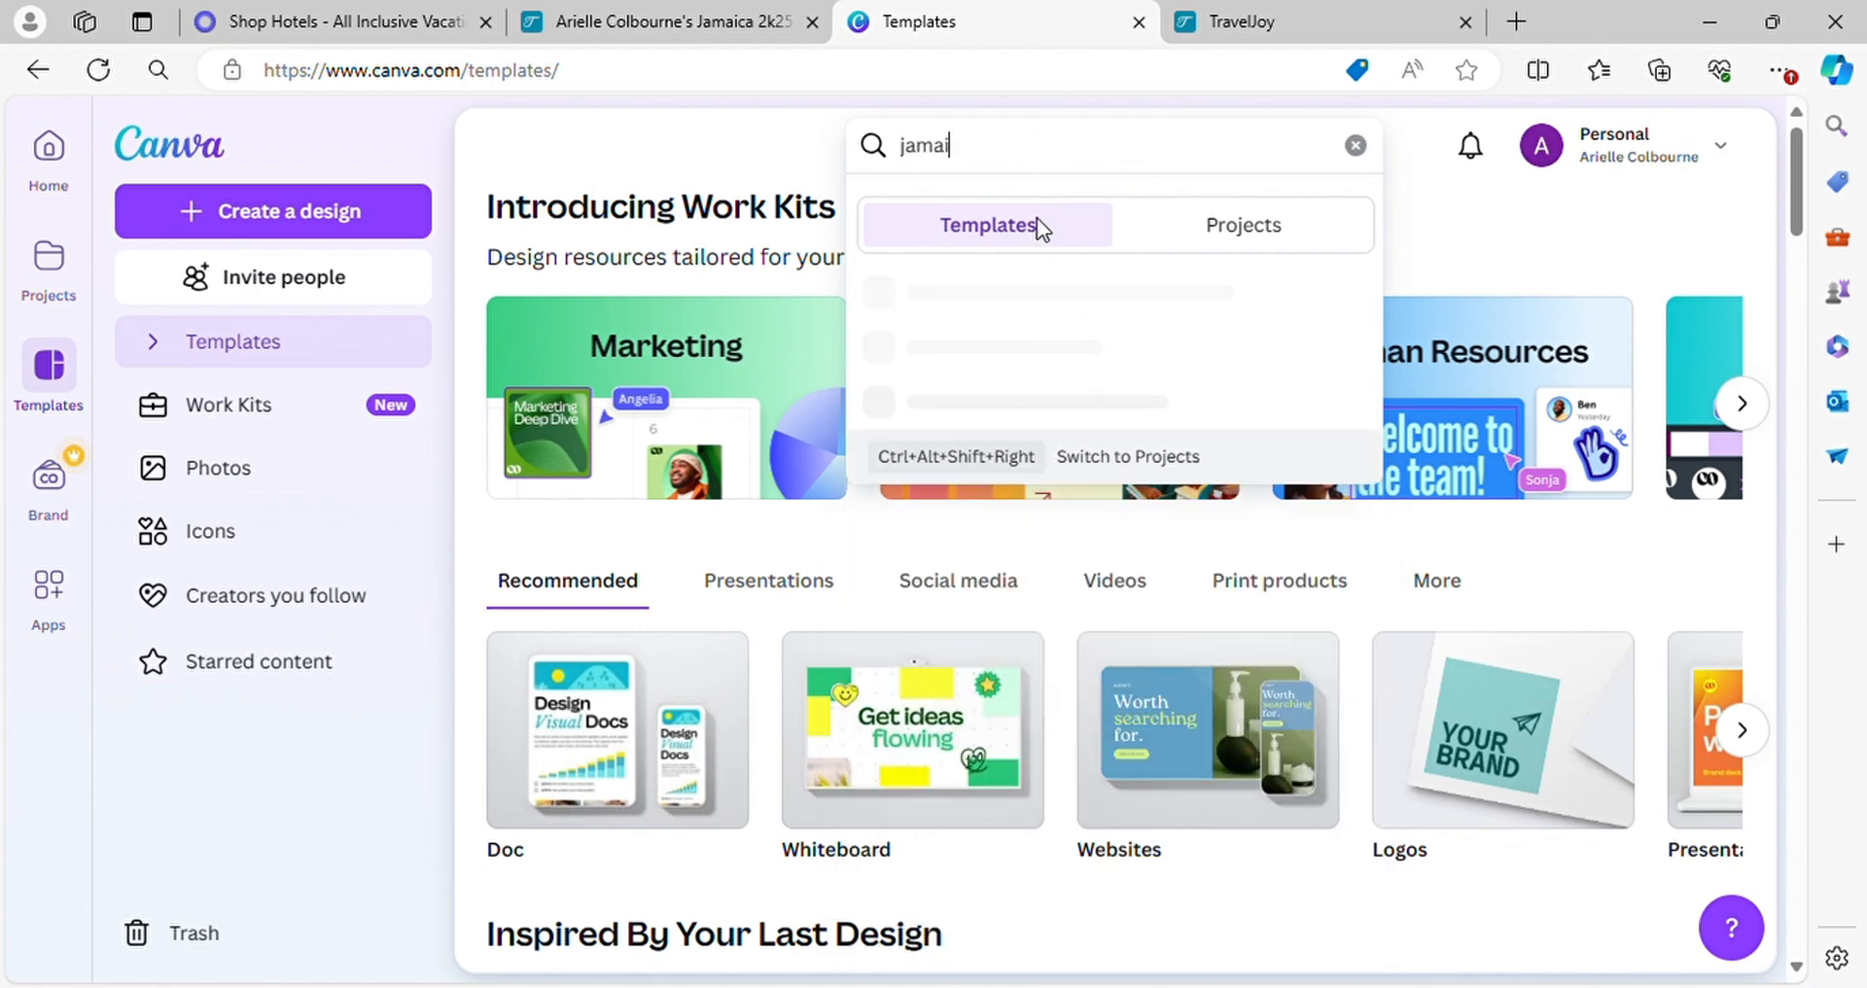
text(ca event promoio)
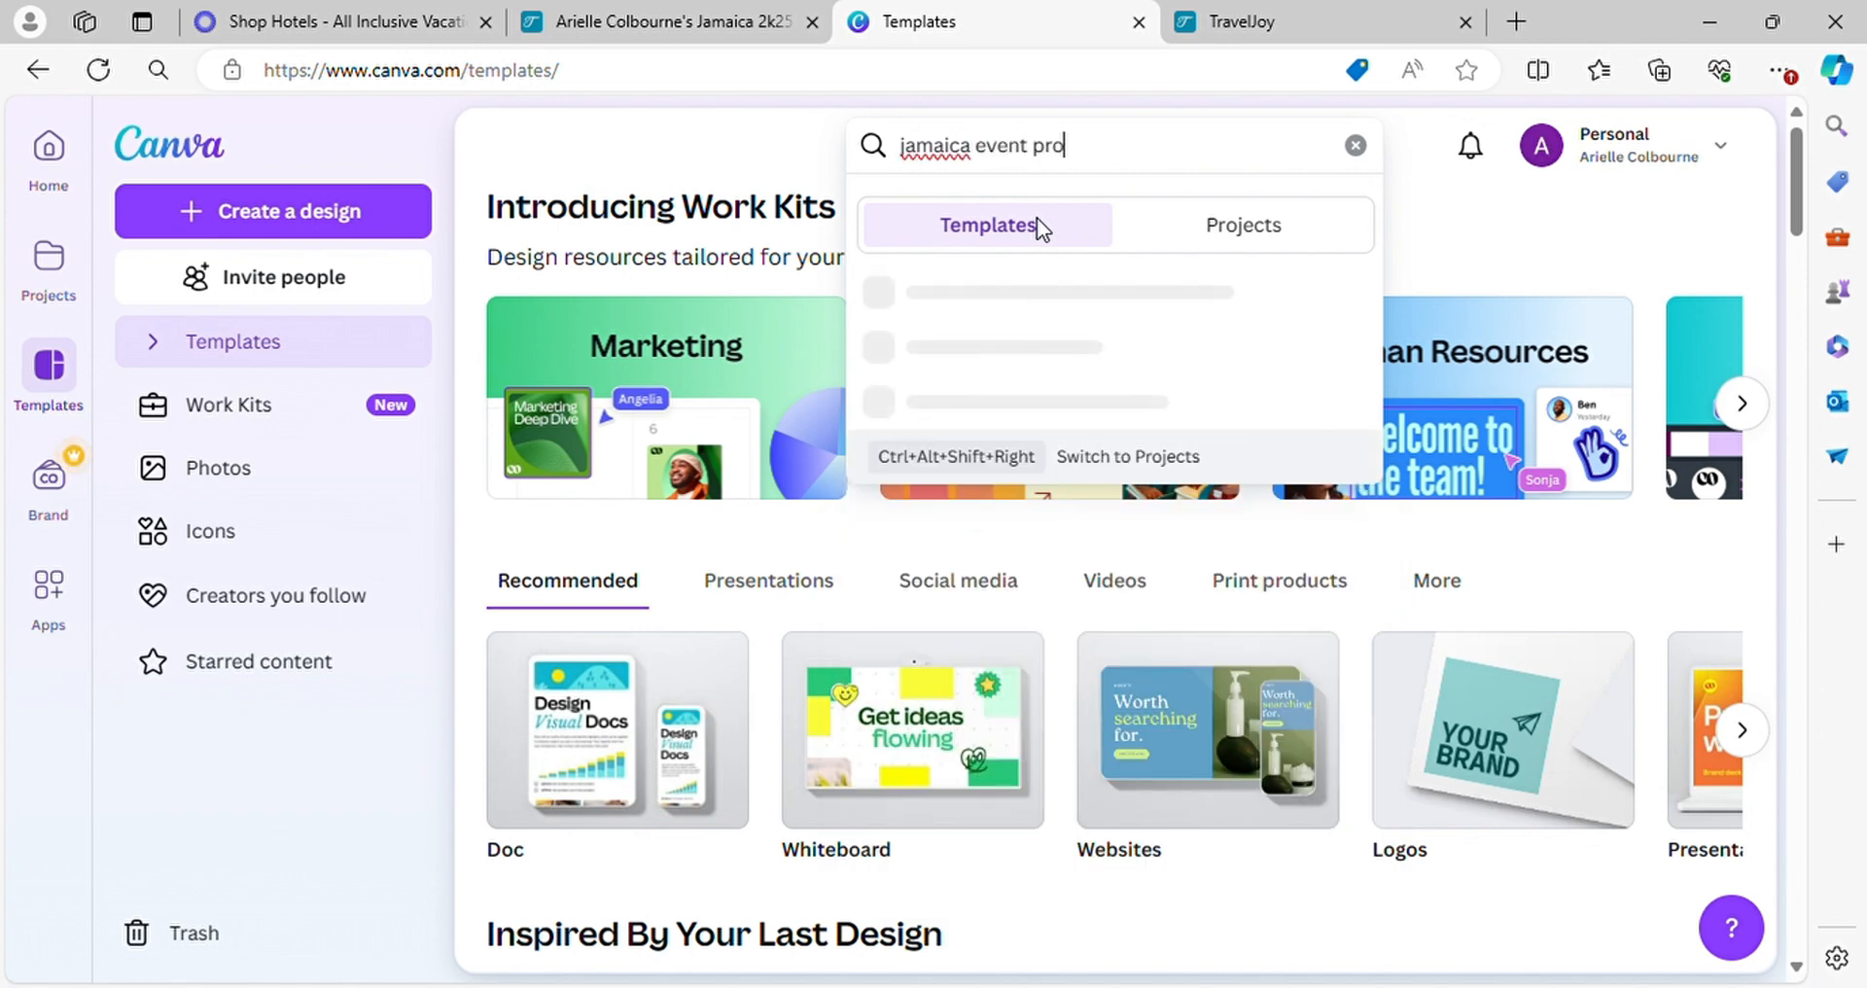
key(BackSpace)
key(BackSpace)
key(BackSpace)
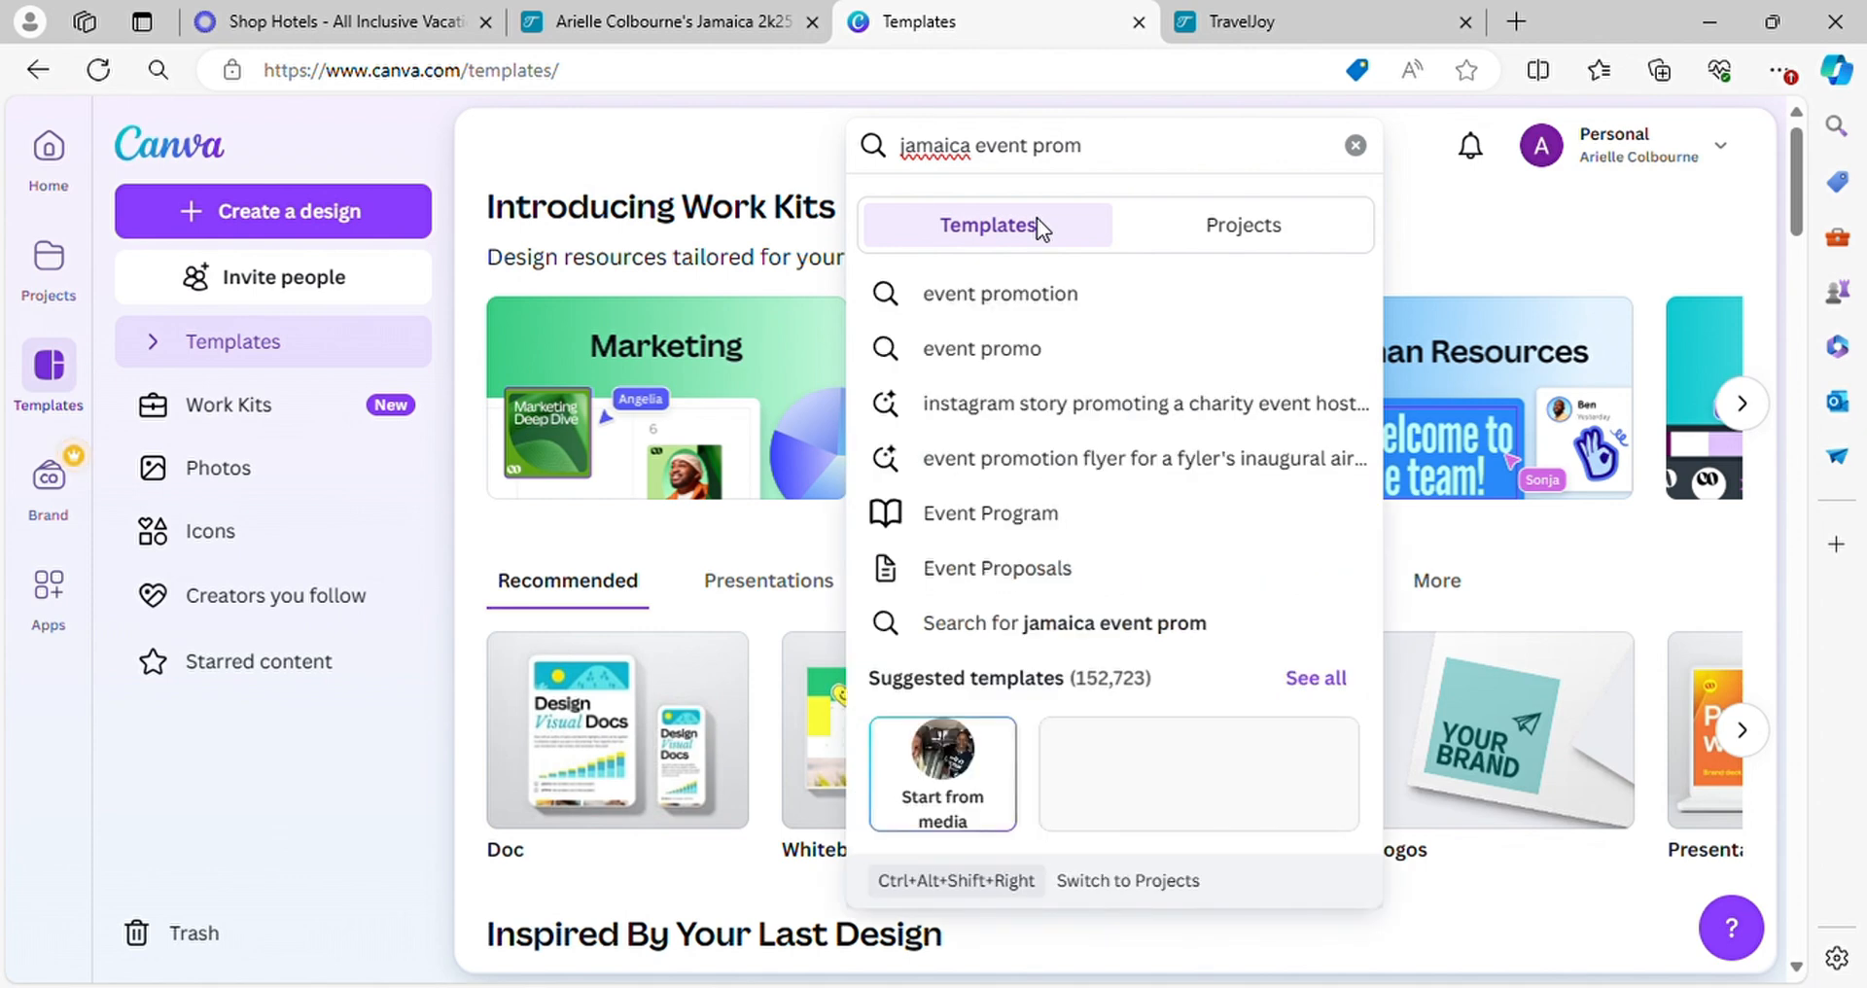
text(tion)
key(Return)
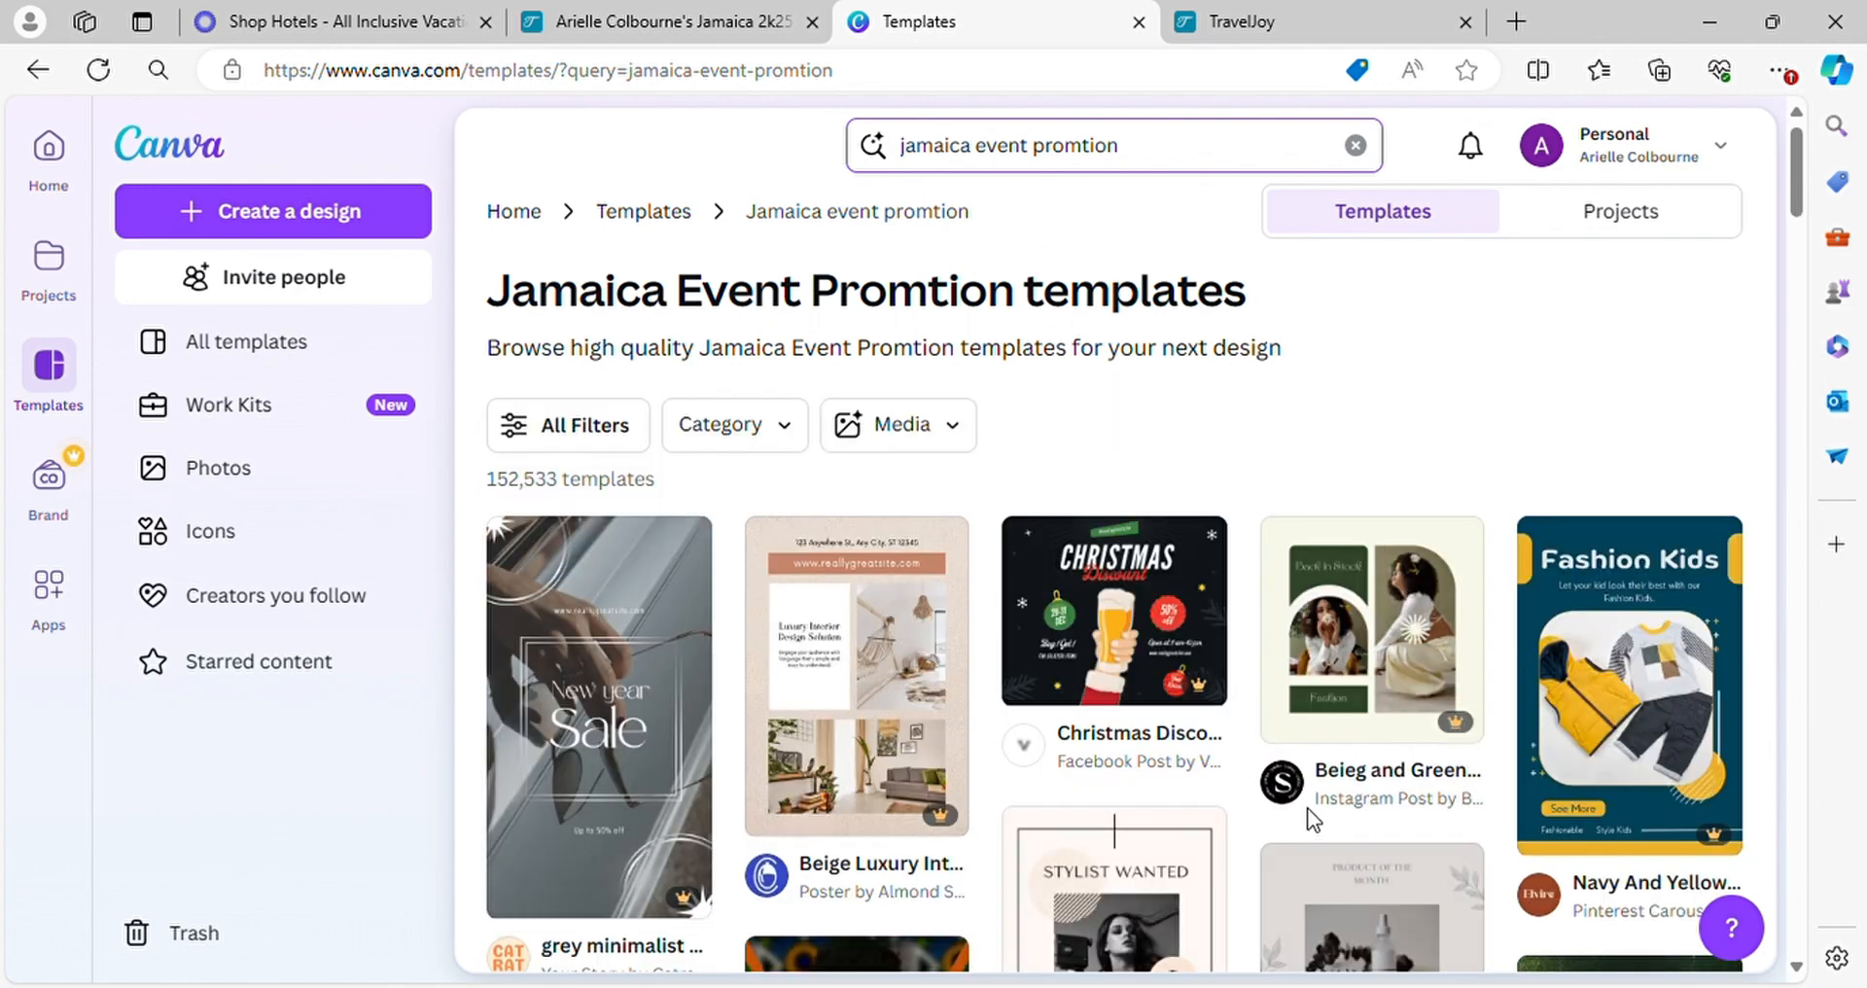
Browse the Canva template results for a design suited to promoting the Jamaica trip
scroll(1463, 716, down, 5)
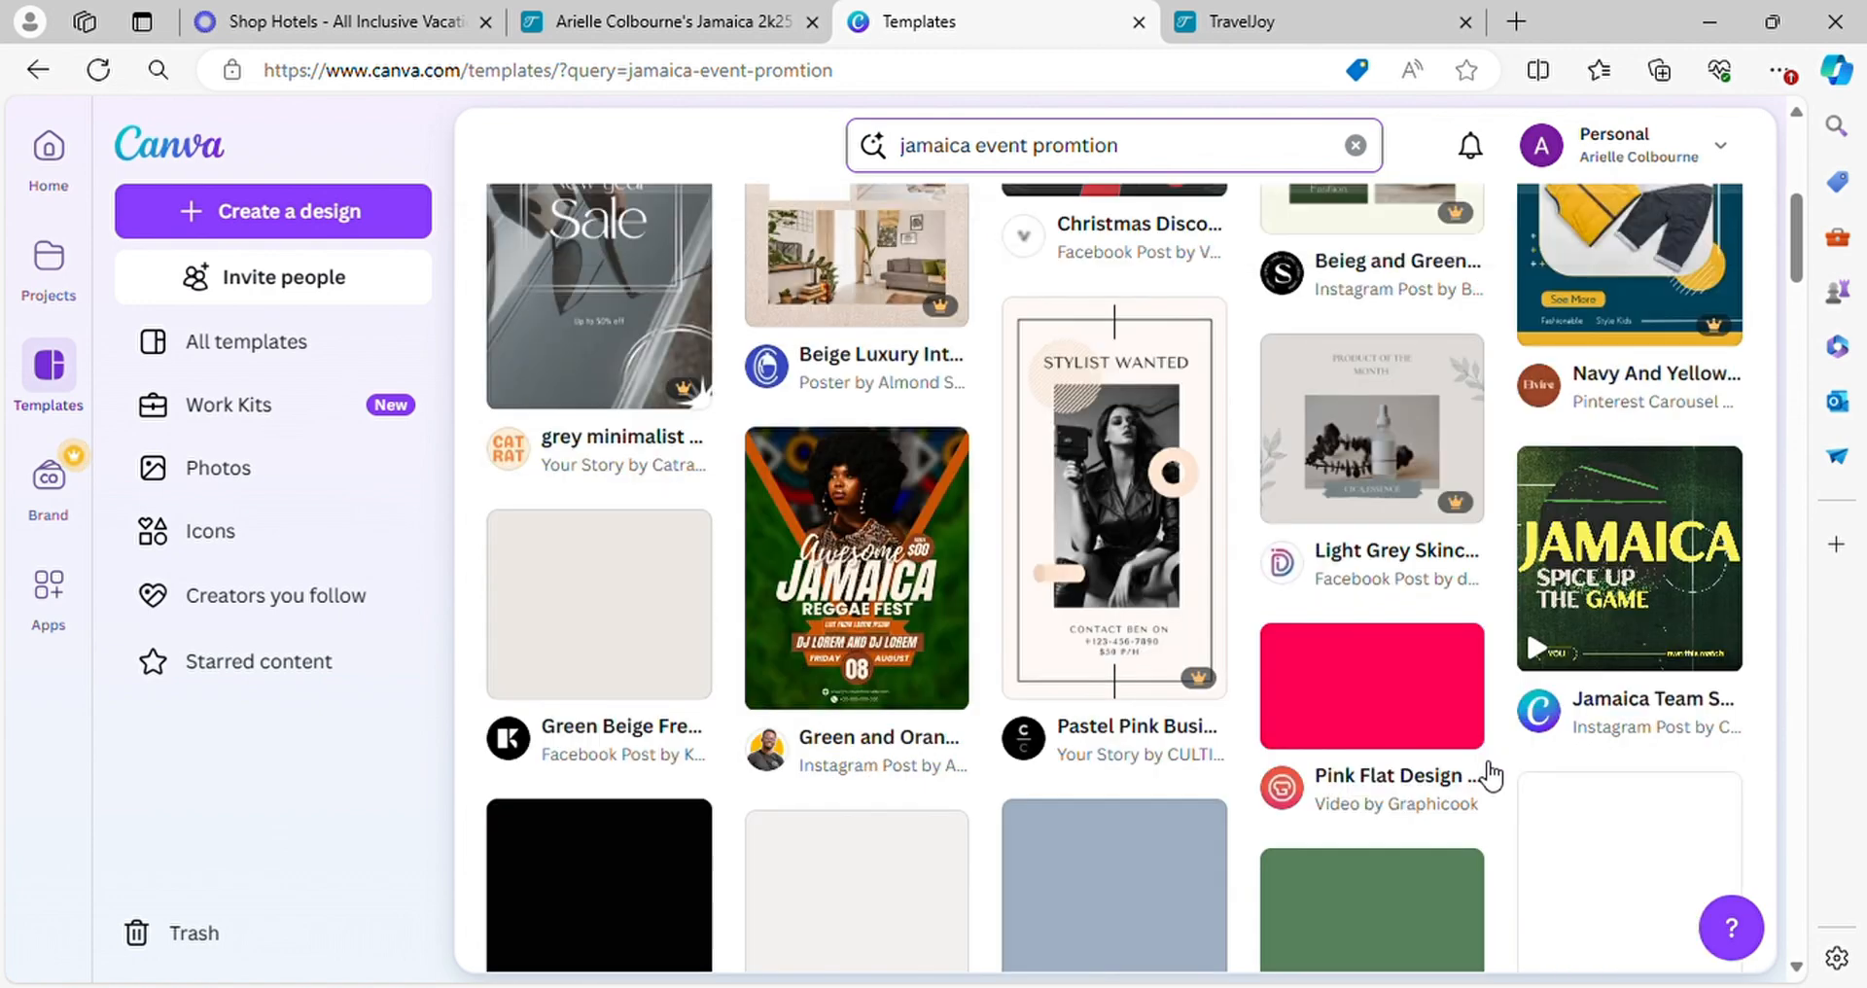
scroll(1488, 774, down, 1)
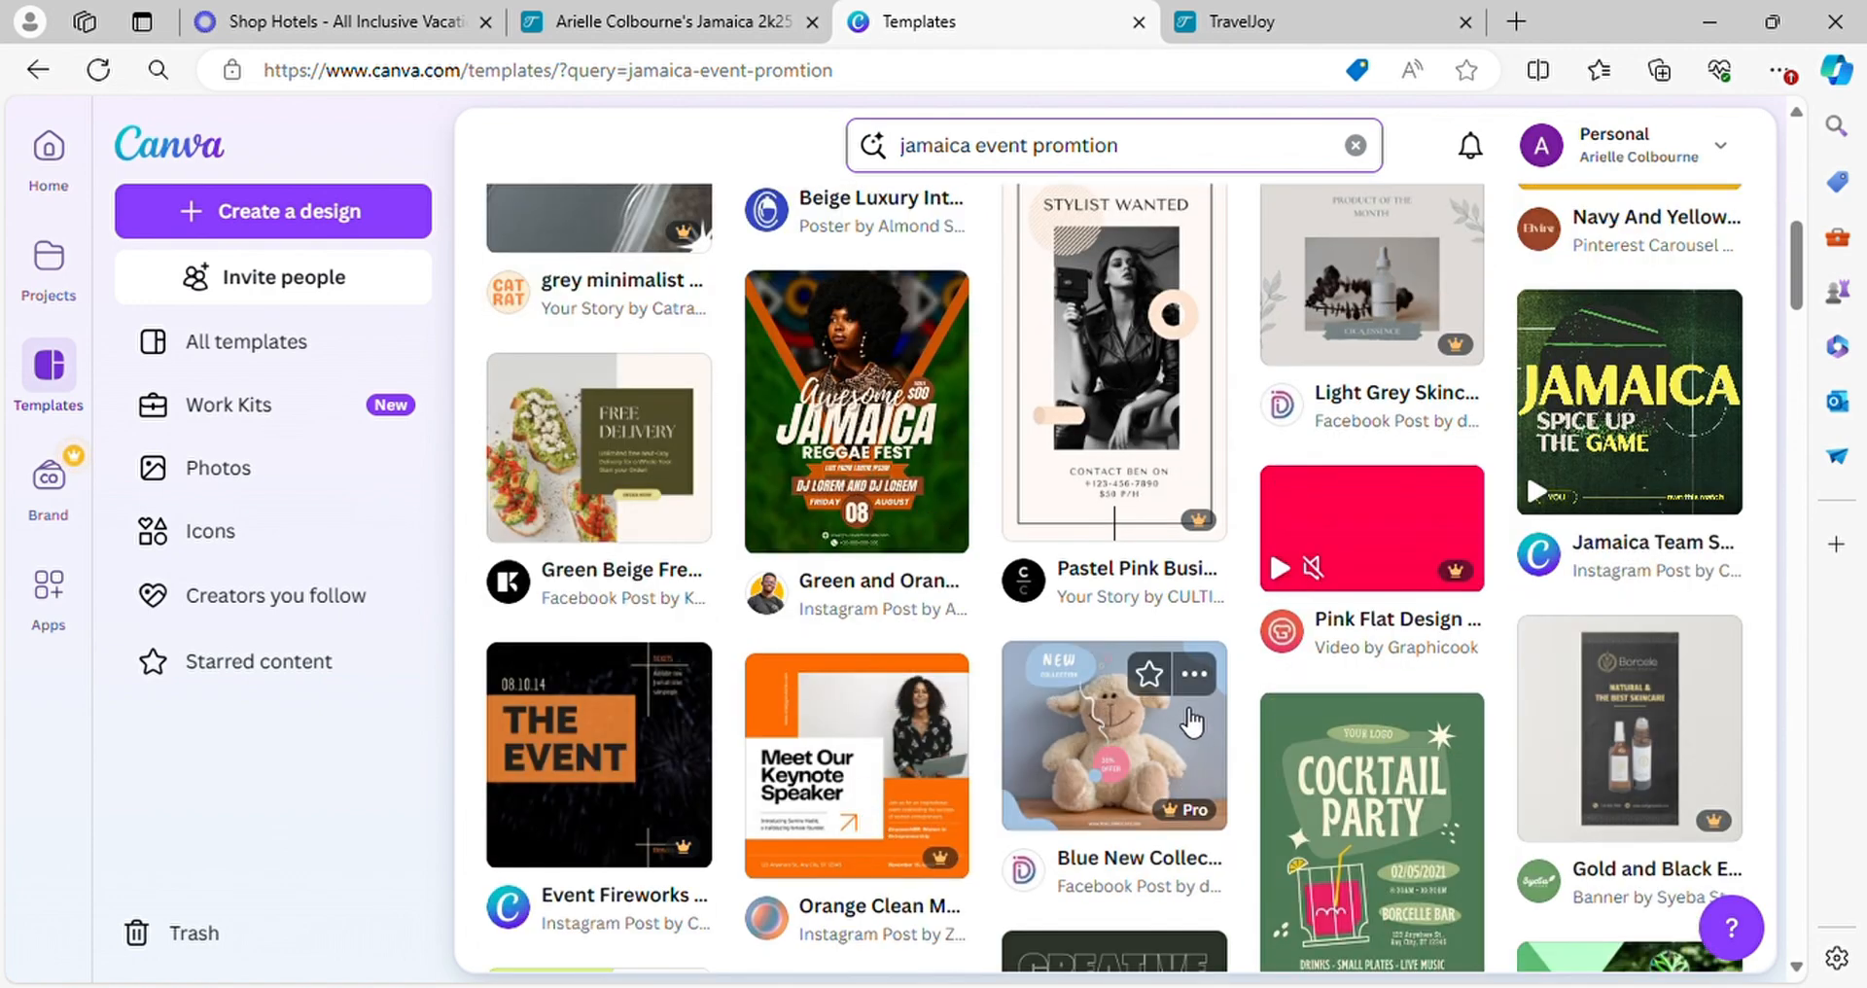
scroll(1313, 775, down, 3)
scroll(1428, 736, down, 3)
scroll(1427, 737, down, 2)
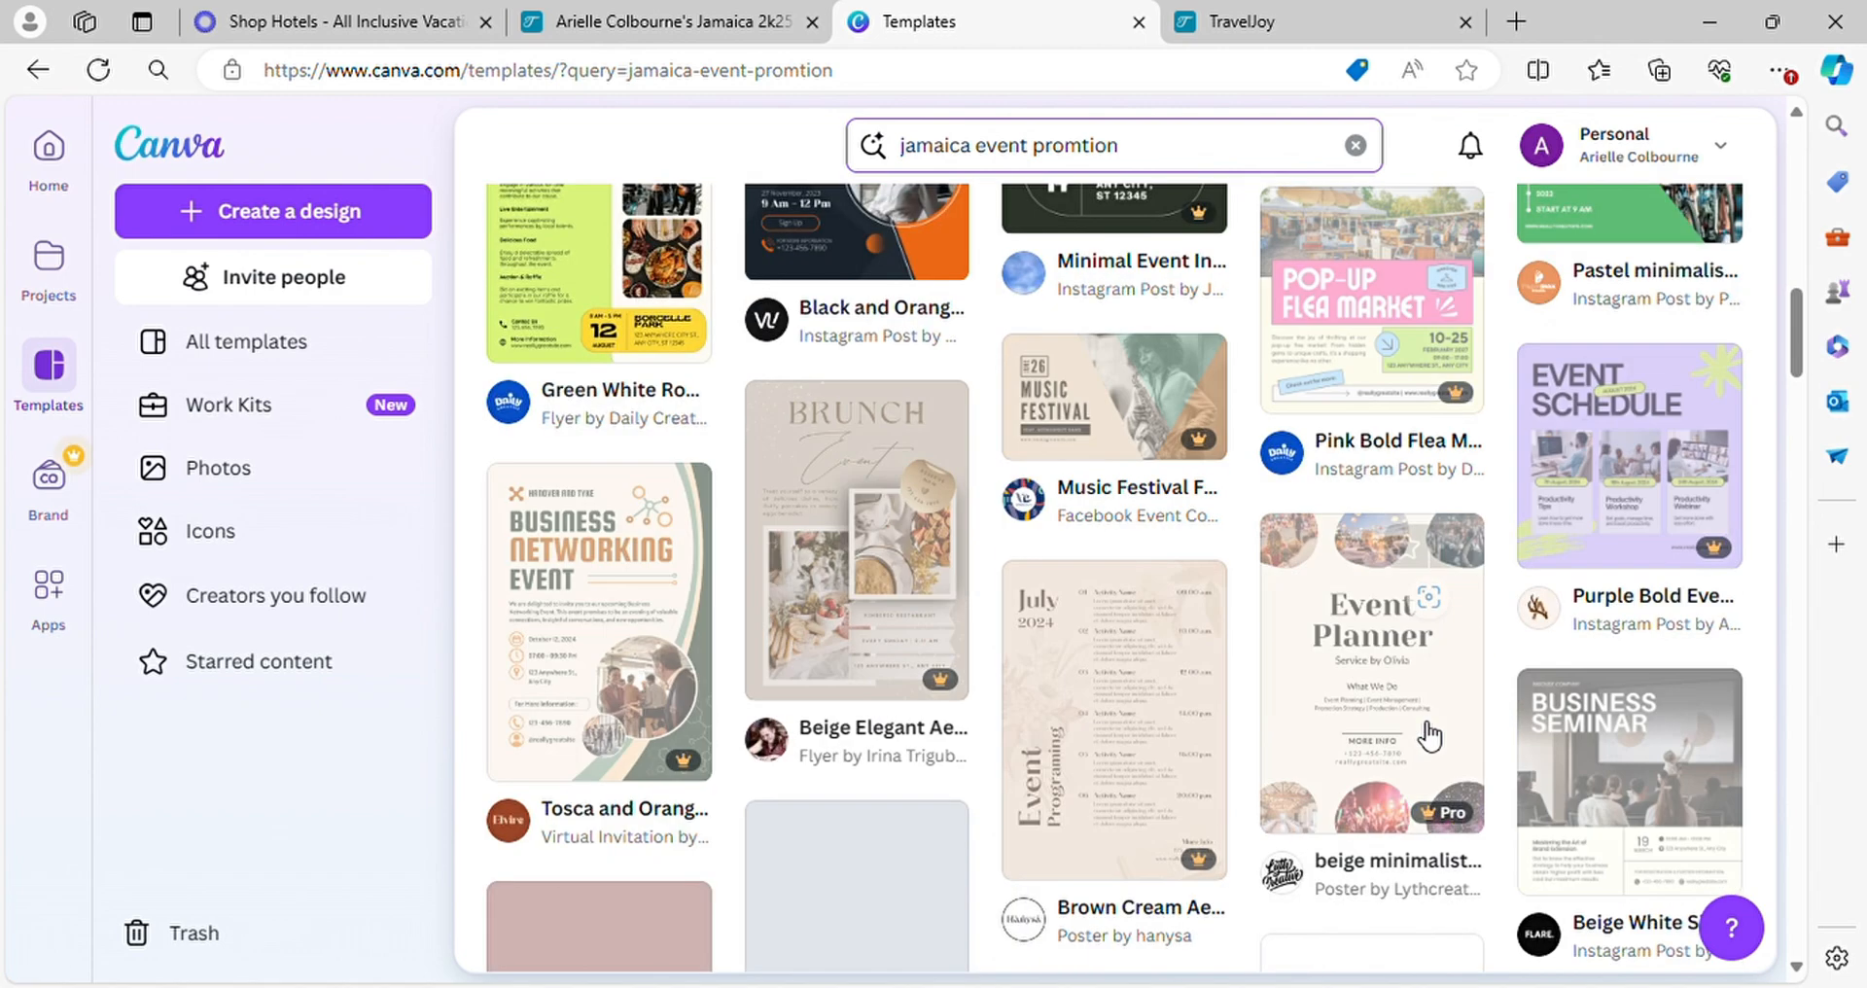
scroll(1401, 701, down, 4)
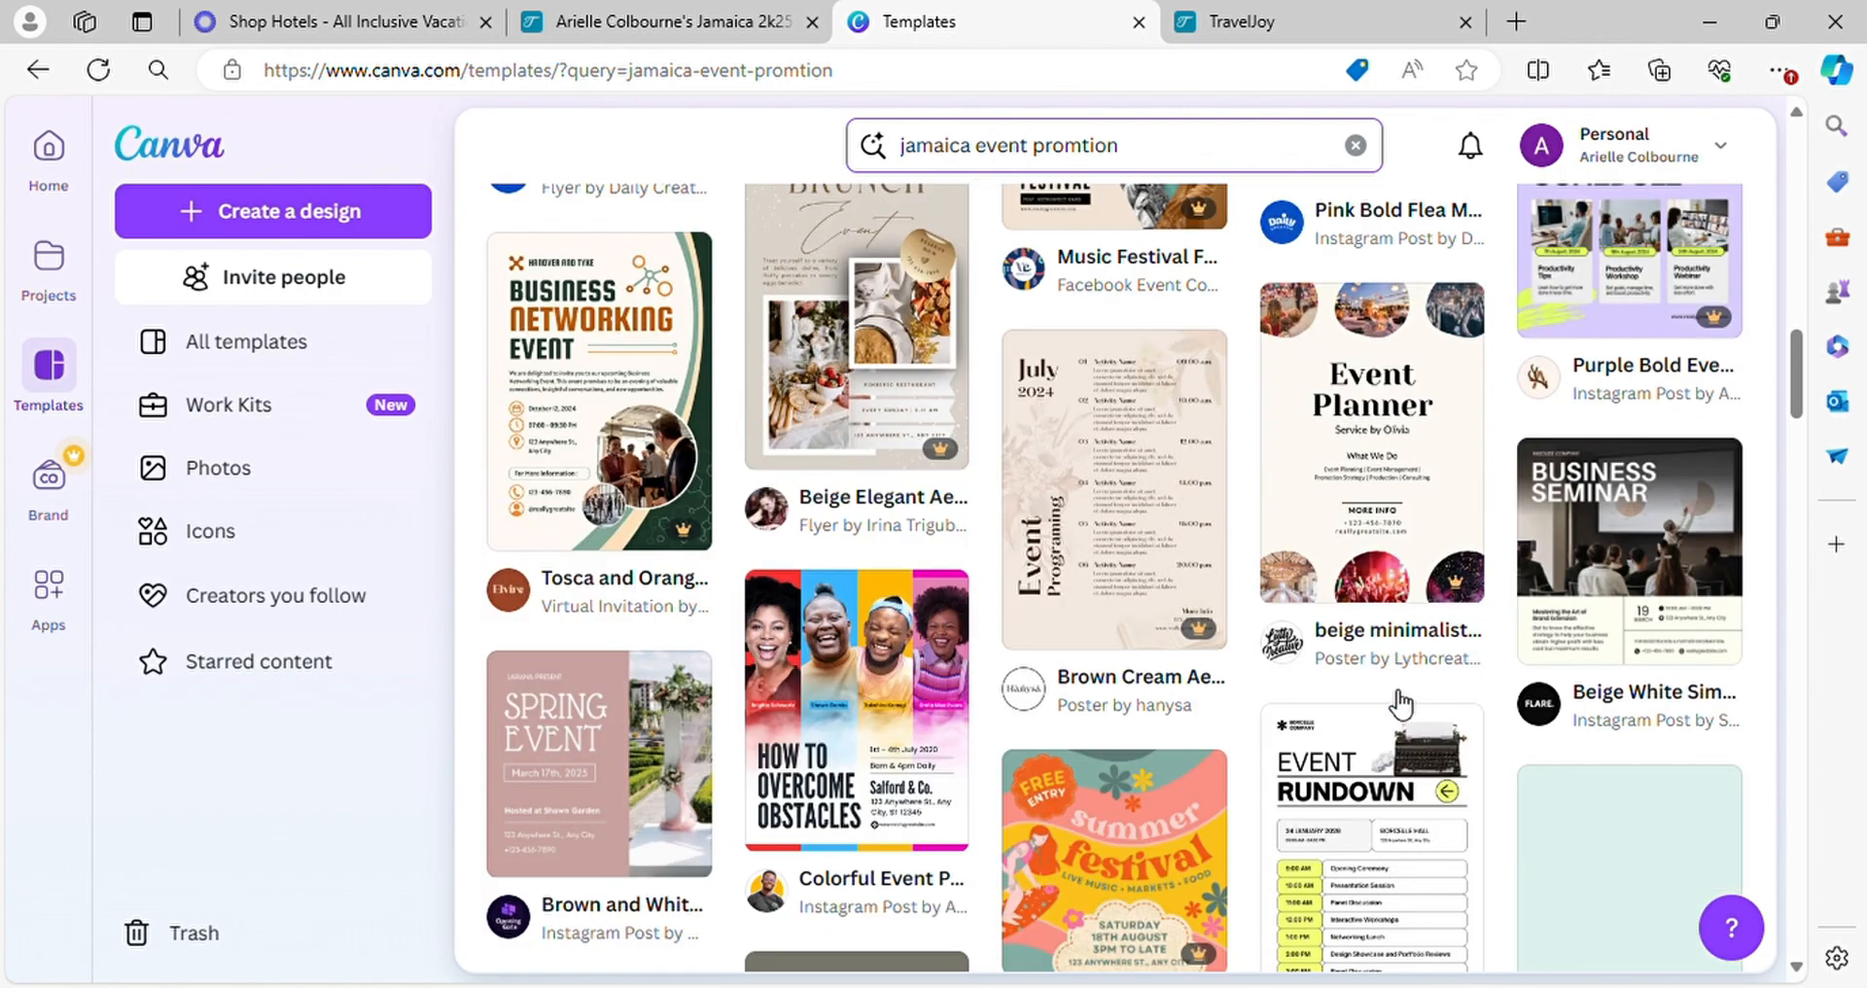
scroll(1381, 671, down, 1)
scroll(1378, 662, down, 2)
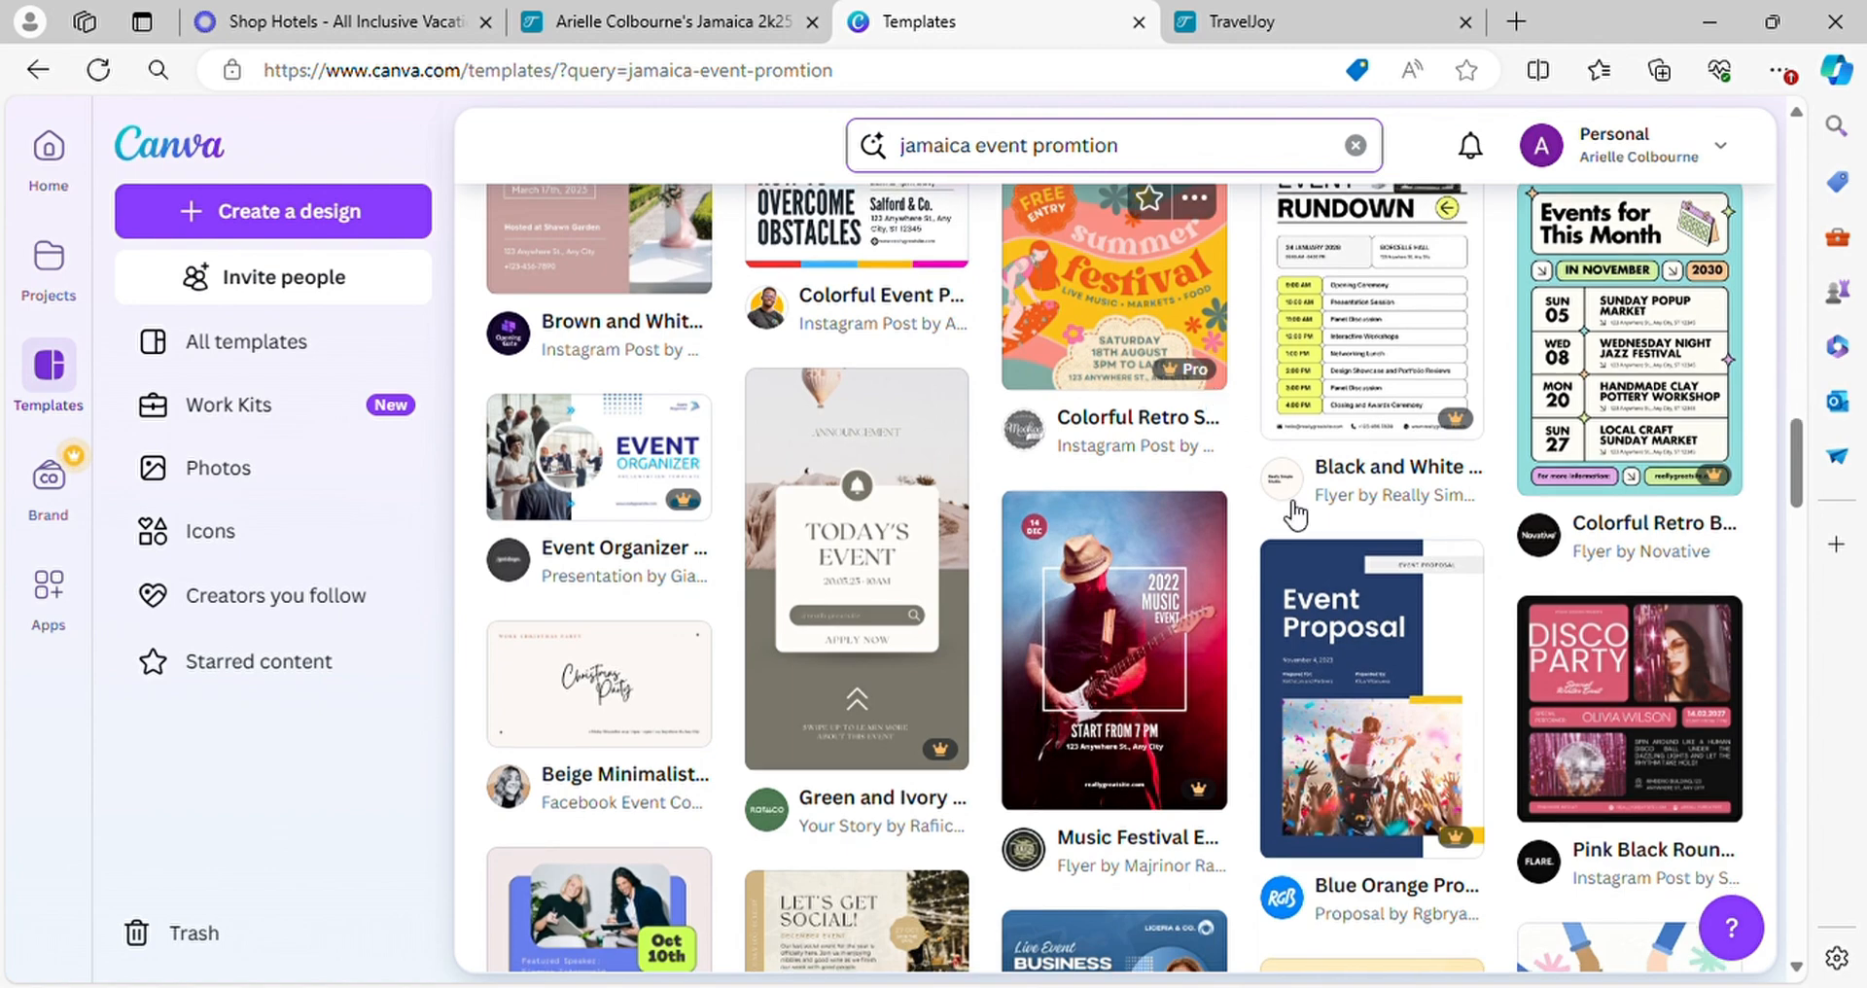
scroll(1371, 680, down, 5)
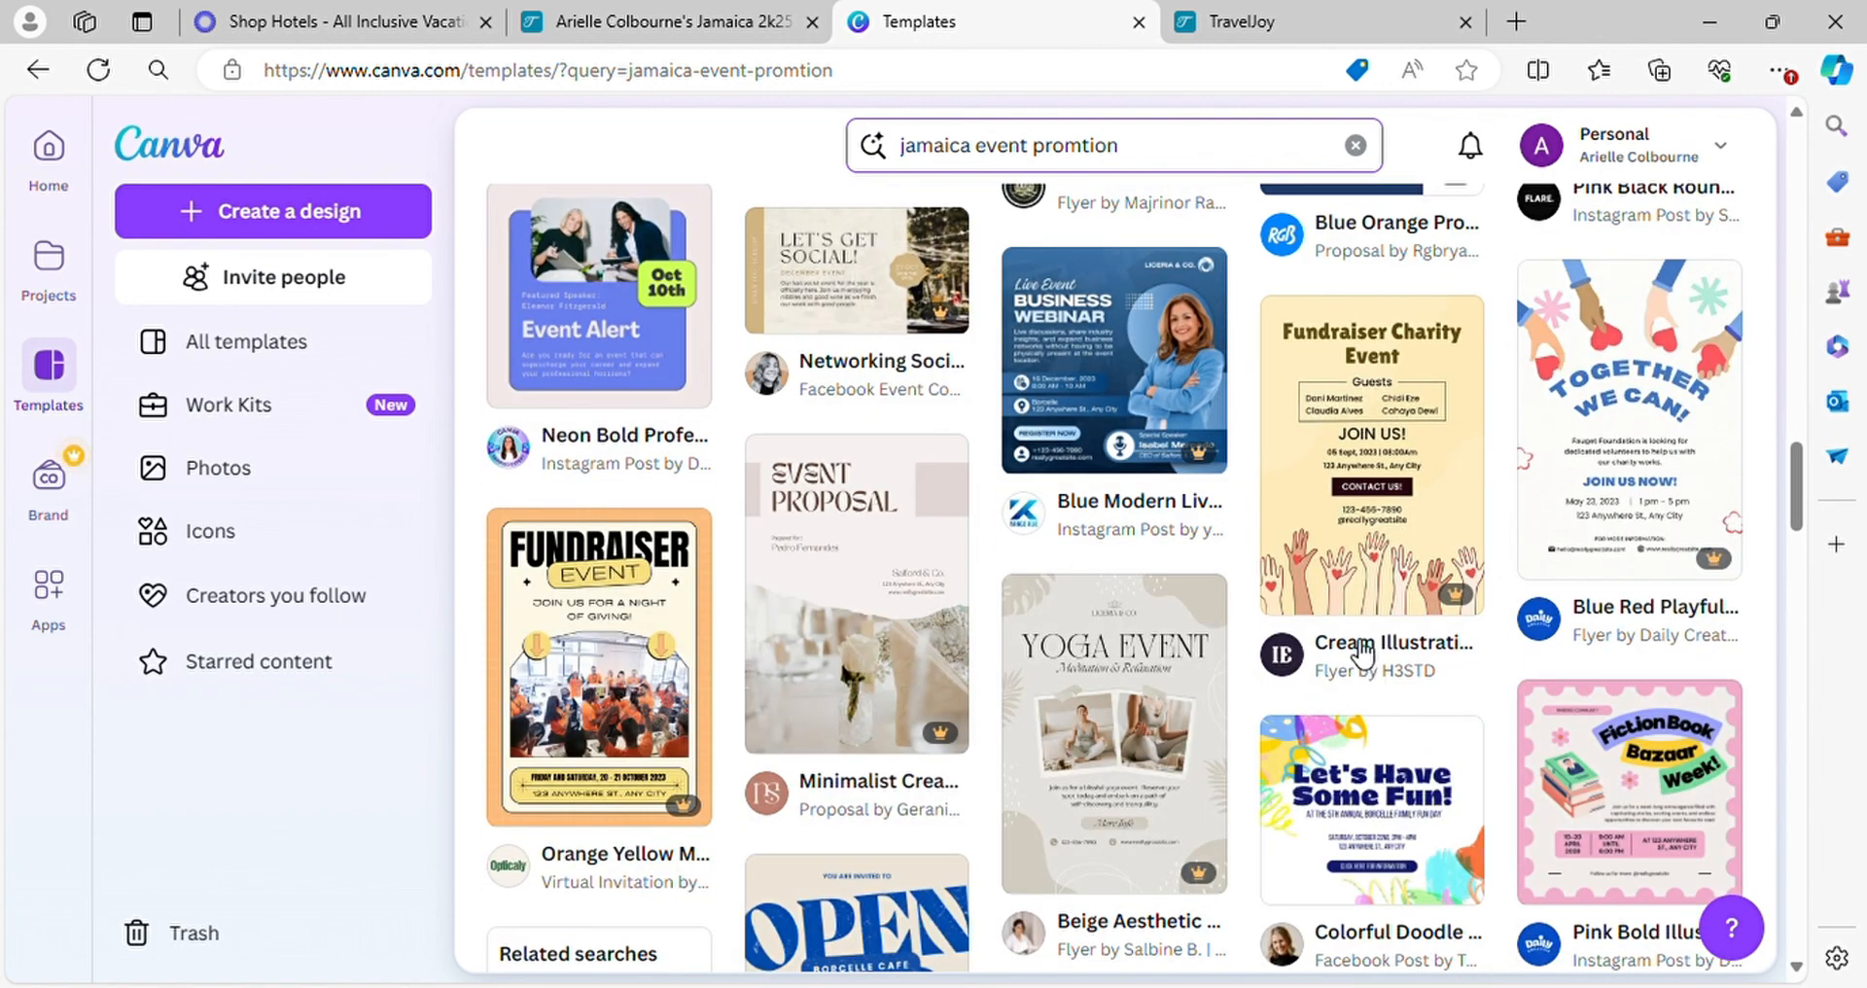
Replace the template search with "jamaica trip" and run it
scroll(1361, 652, down, 6)
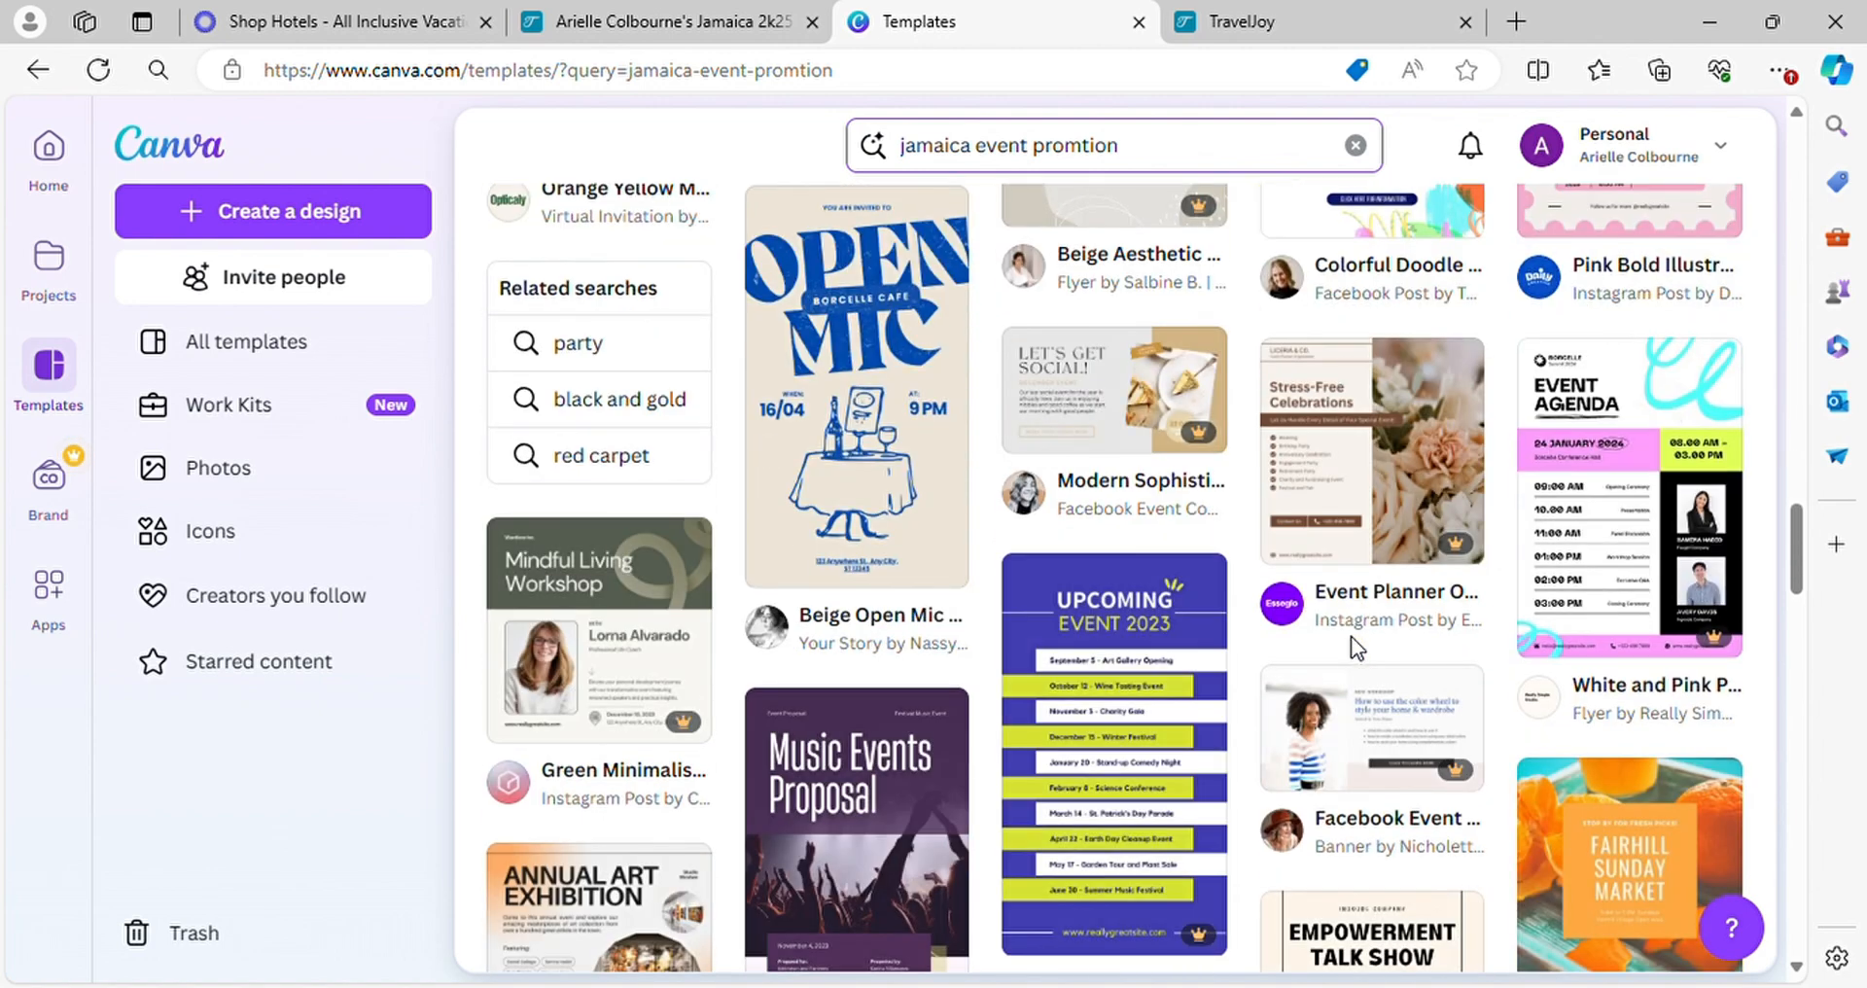
scroll(1351, 636, down, 6)
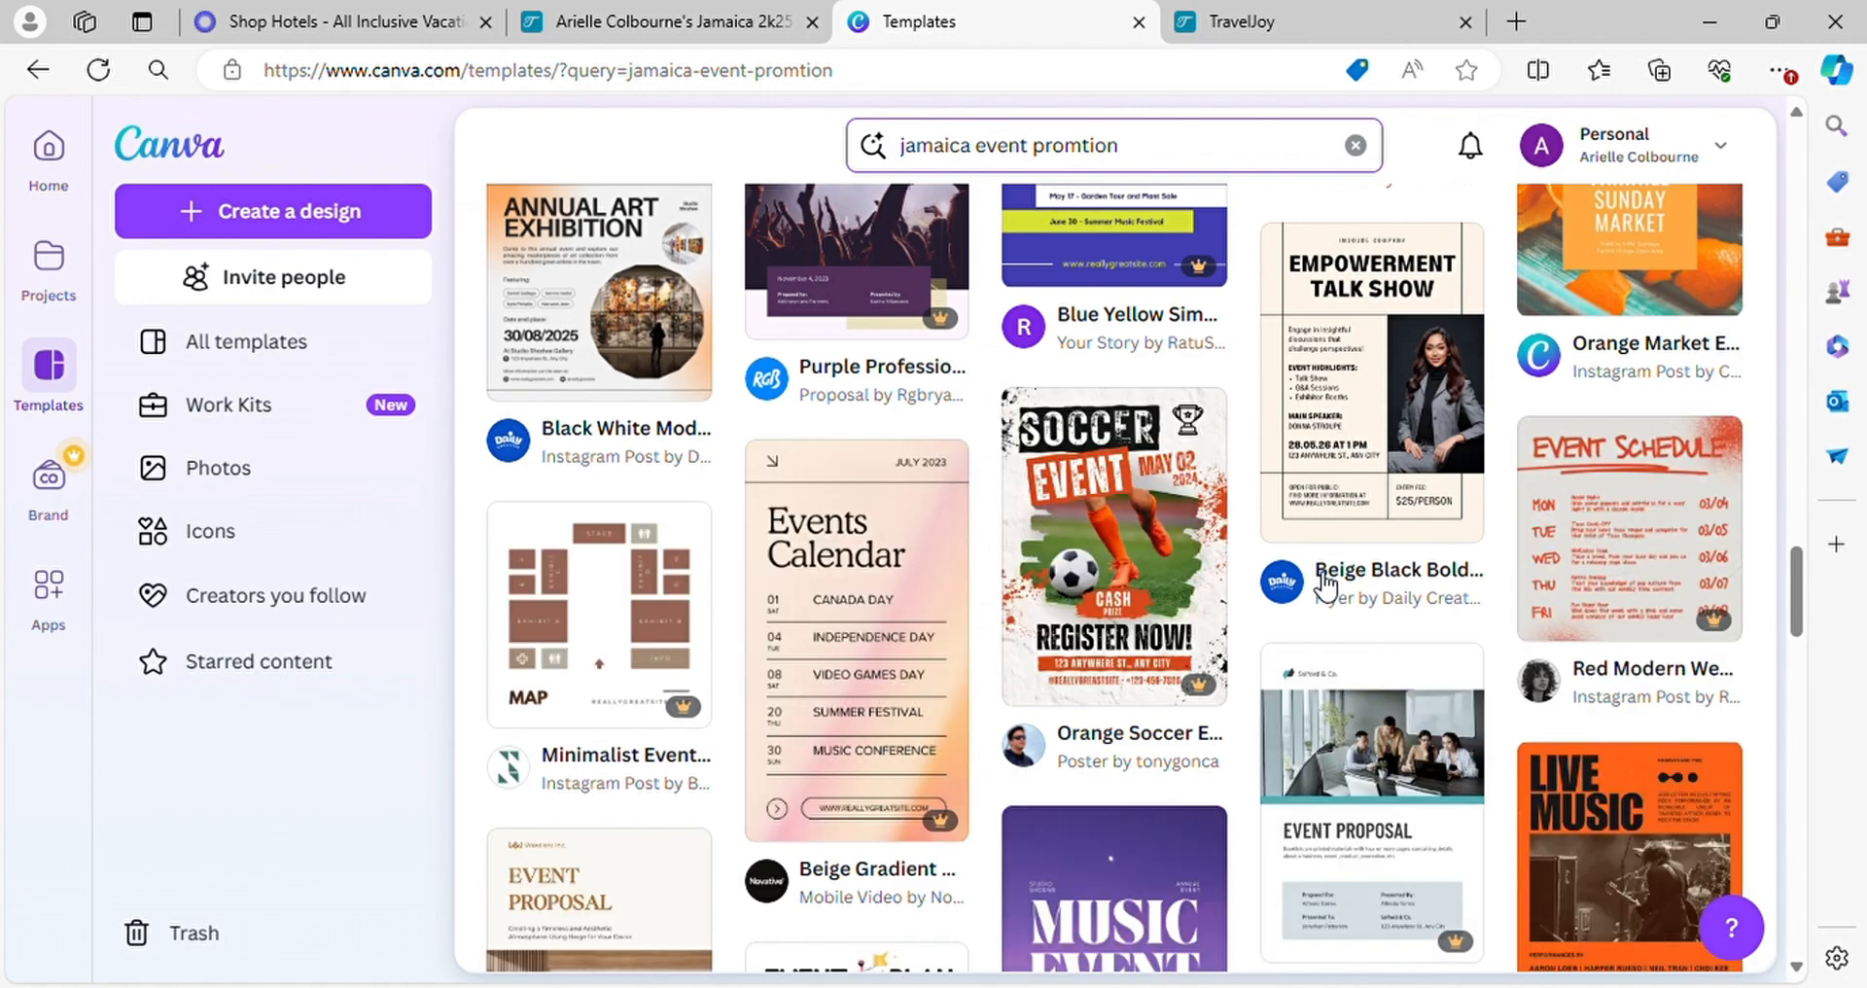
scroll(1328, 584, up, 15)
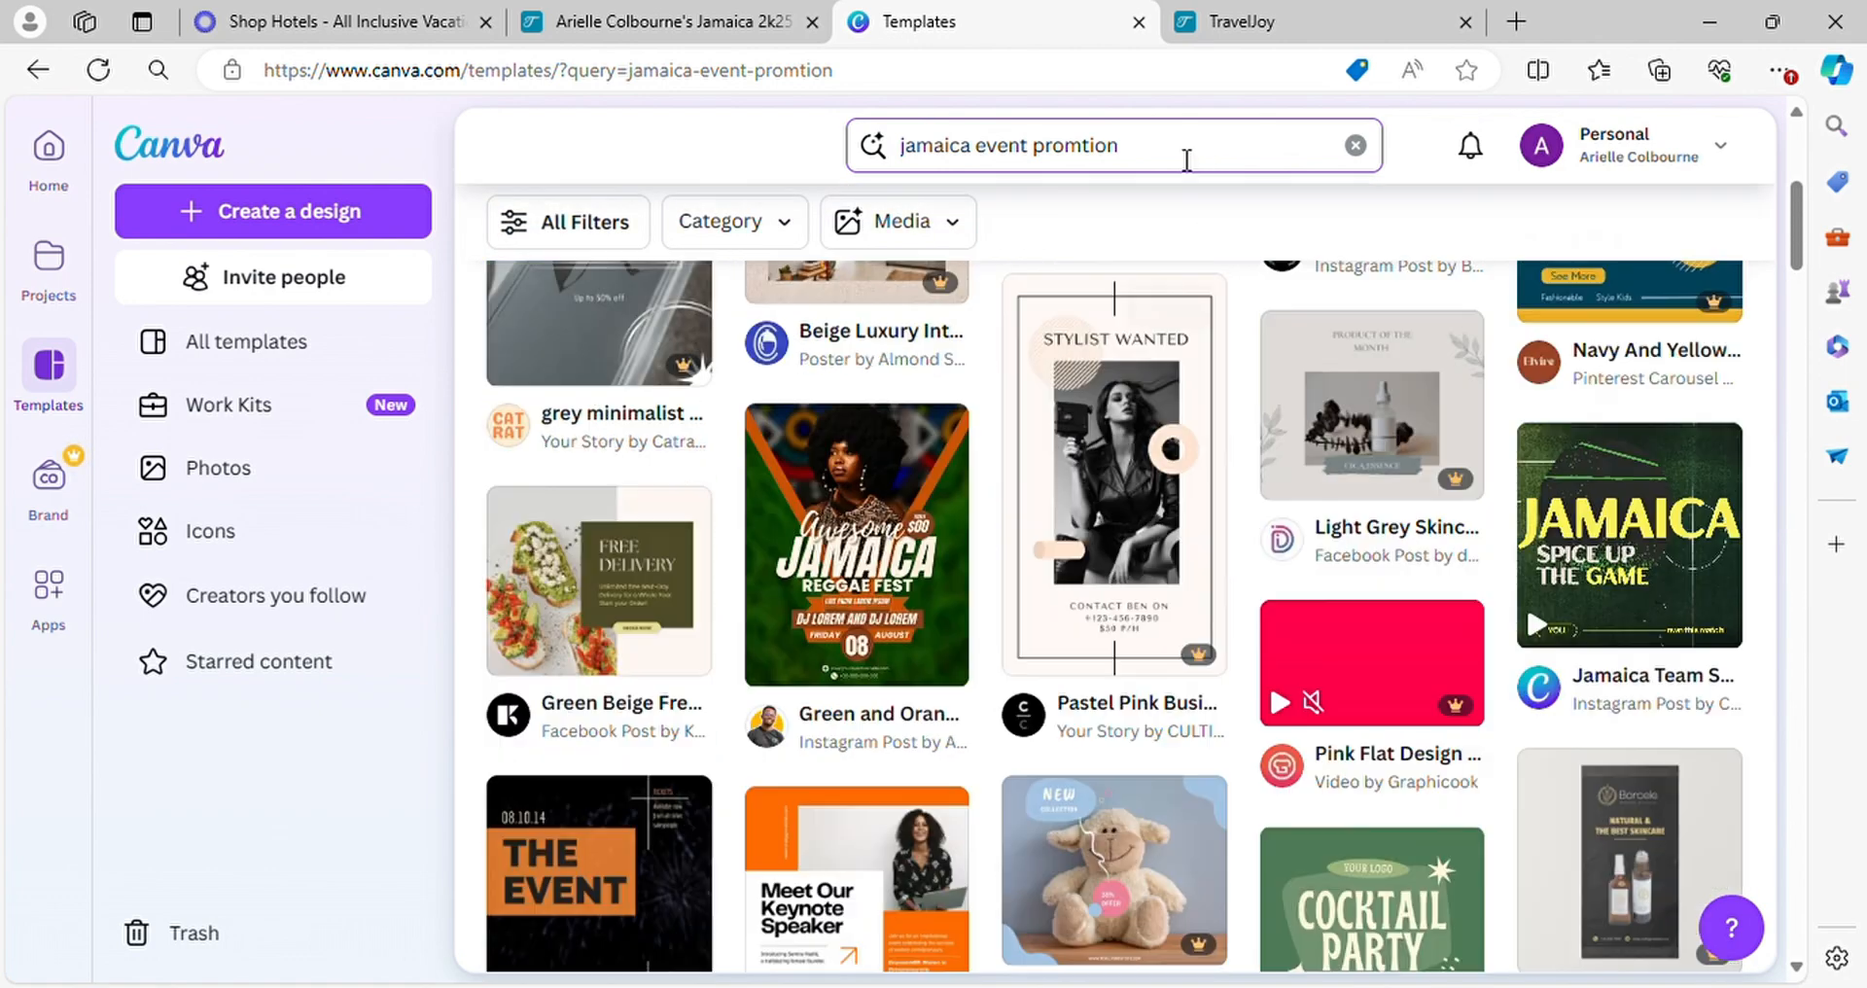
click(1186, 161)
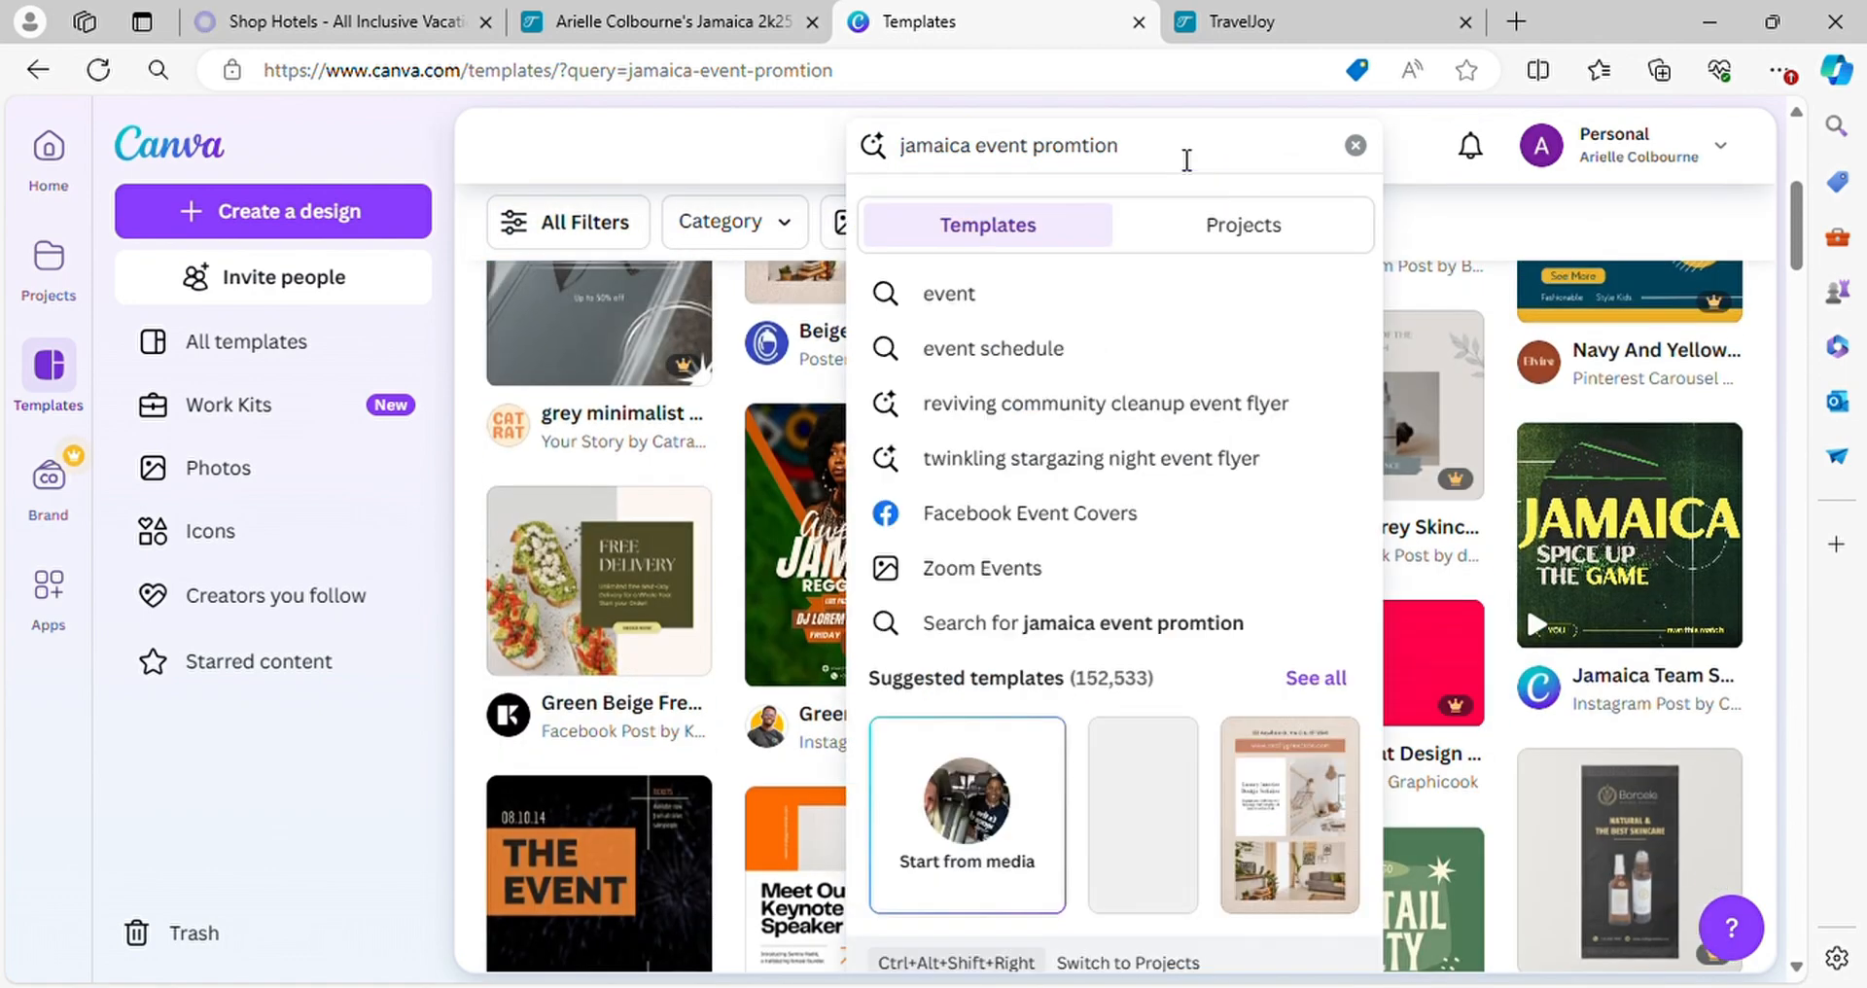
key(BackSpace)
key(BackSpace)
key(BackSpace)
key(BackSpace)
key(BackSpace)
key(BackSpace)
key(BackSpace)
key(BackSpace)
key(BackSpace)
key(BackSpace)
key(BackSpace)
key(BackSpace)
key(BackSpace)
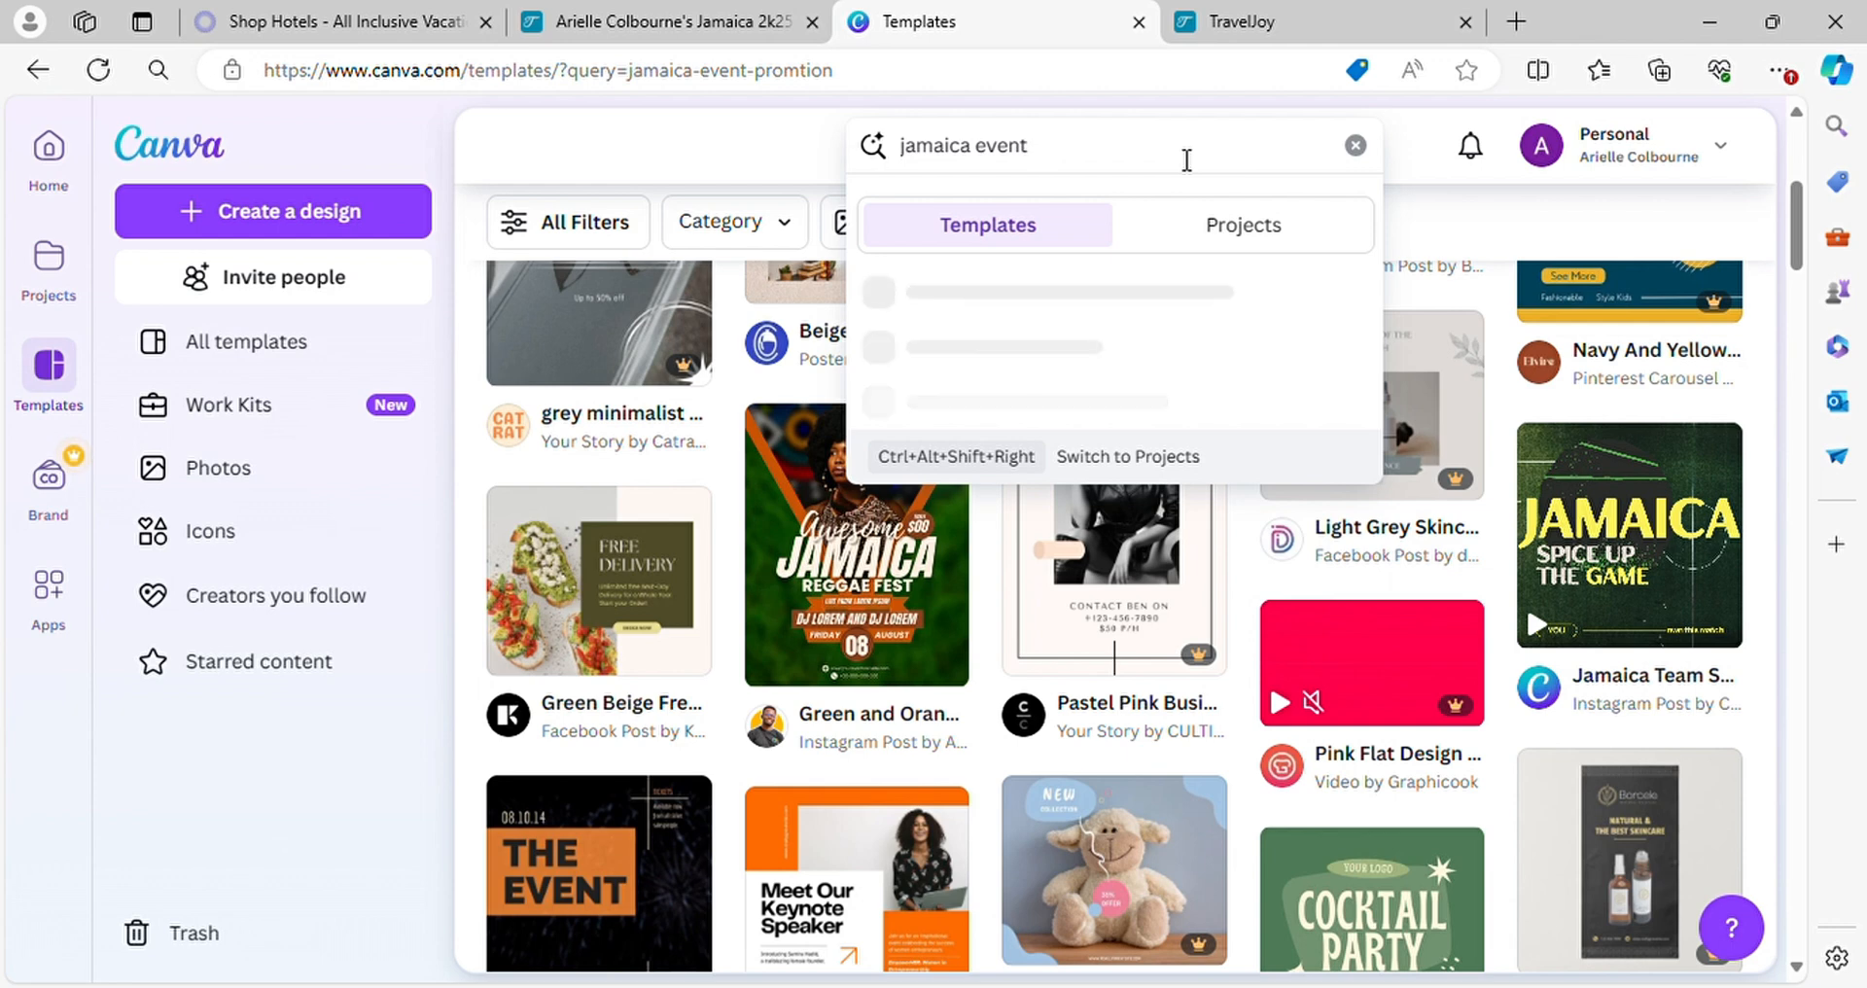
key(BackSpace)
key(BackSpace)
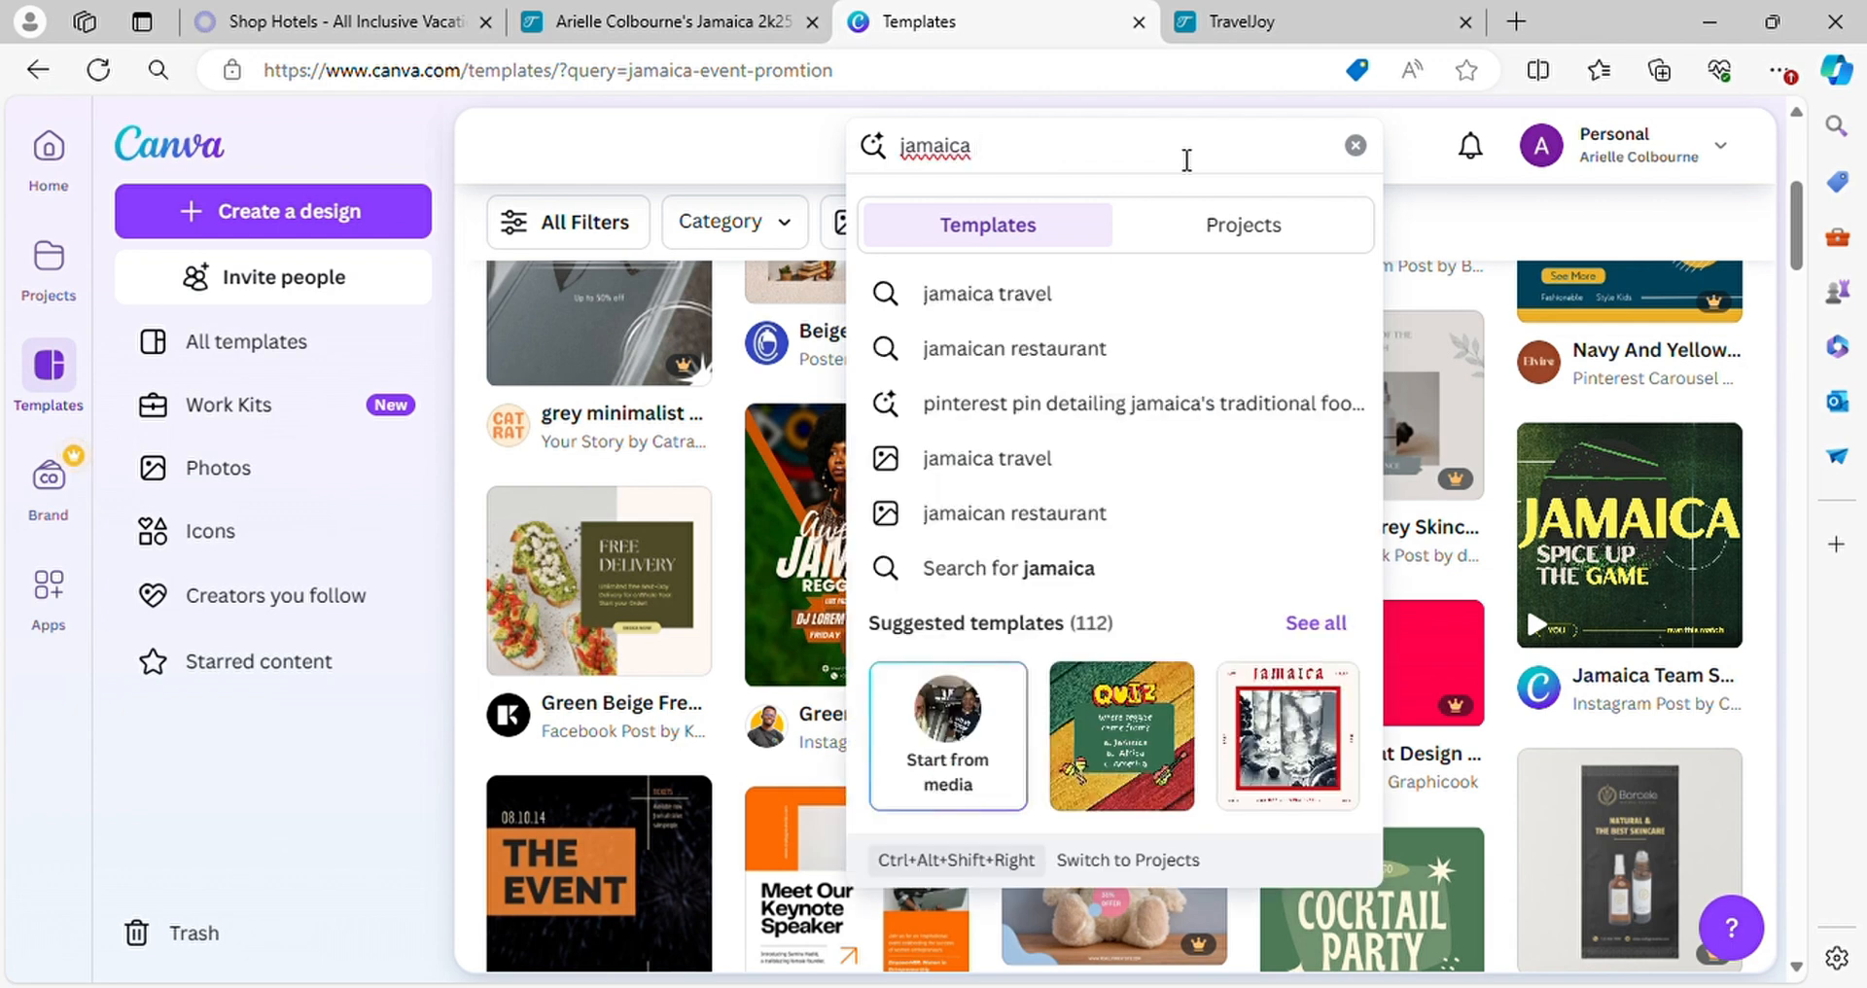
text(trip)
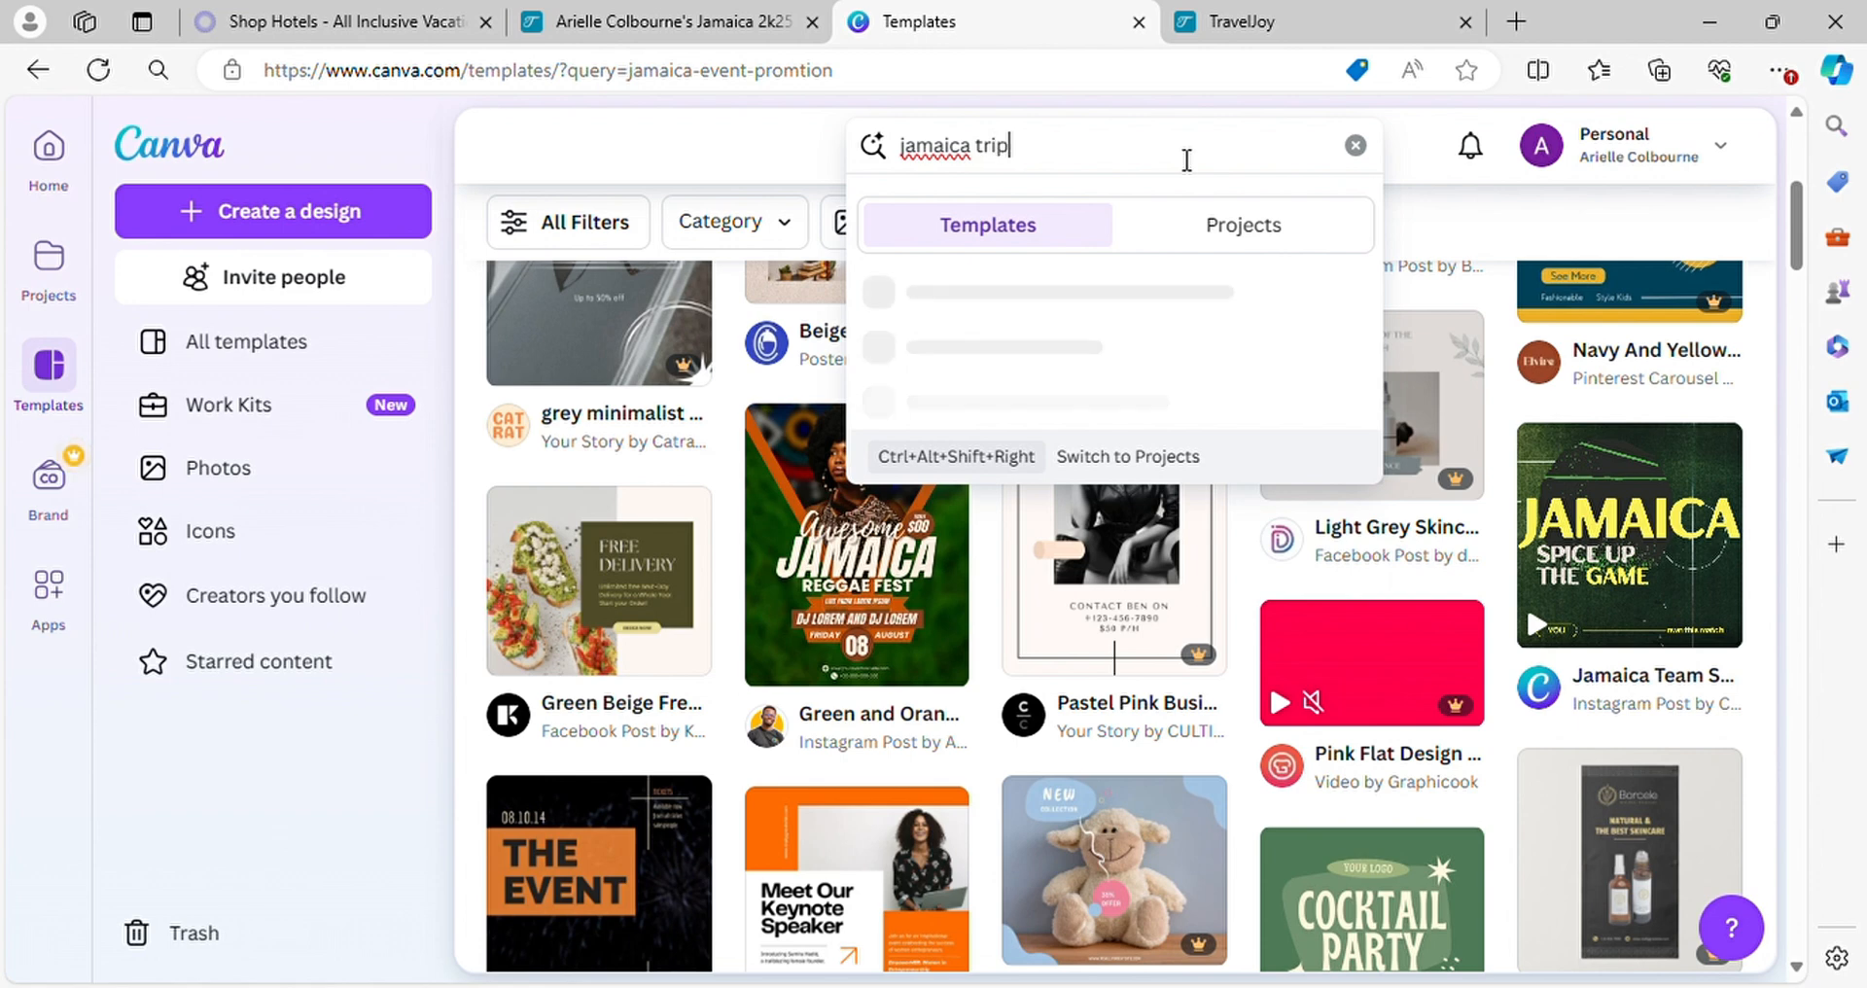
key(Return)
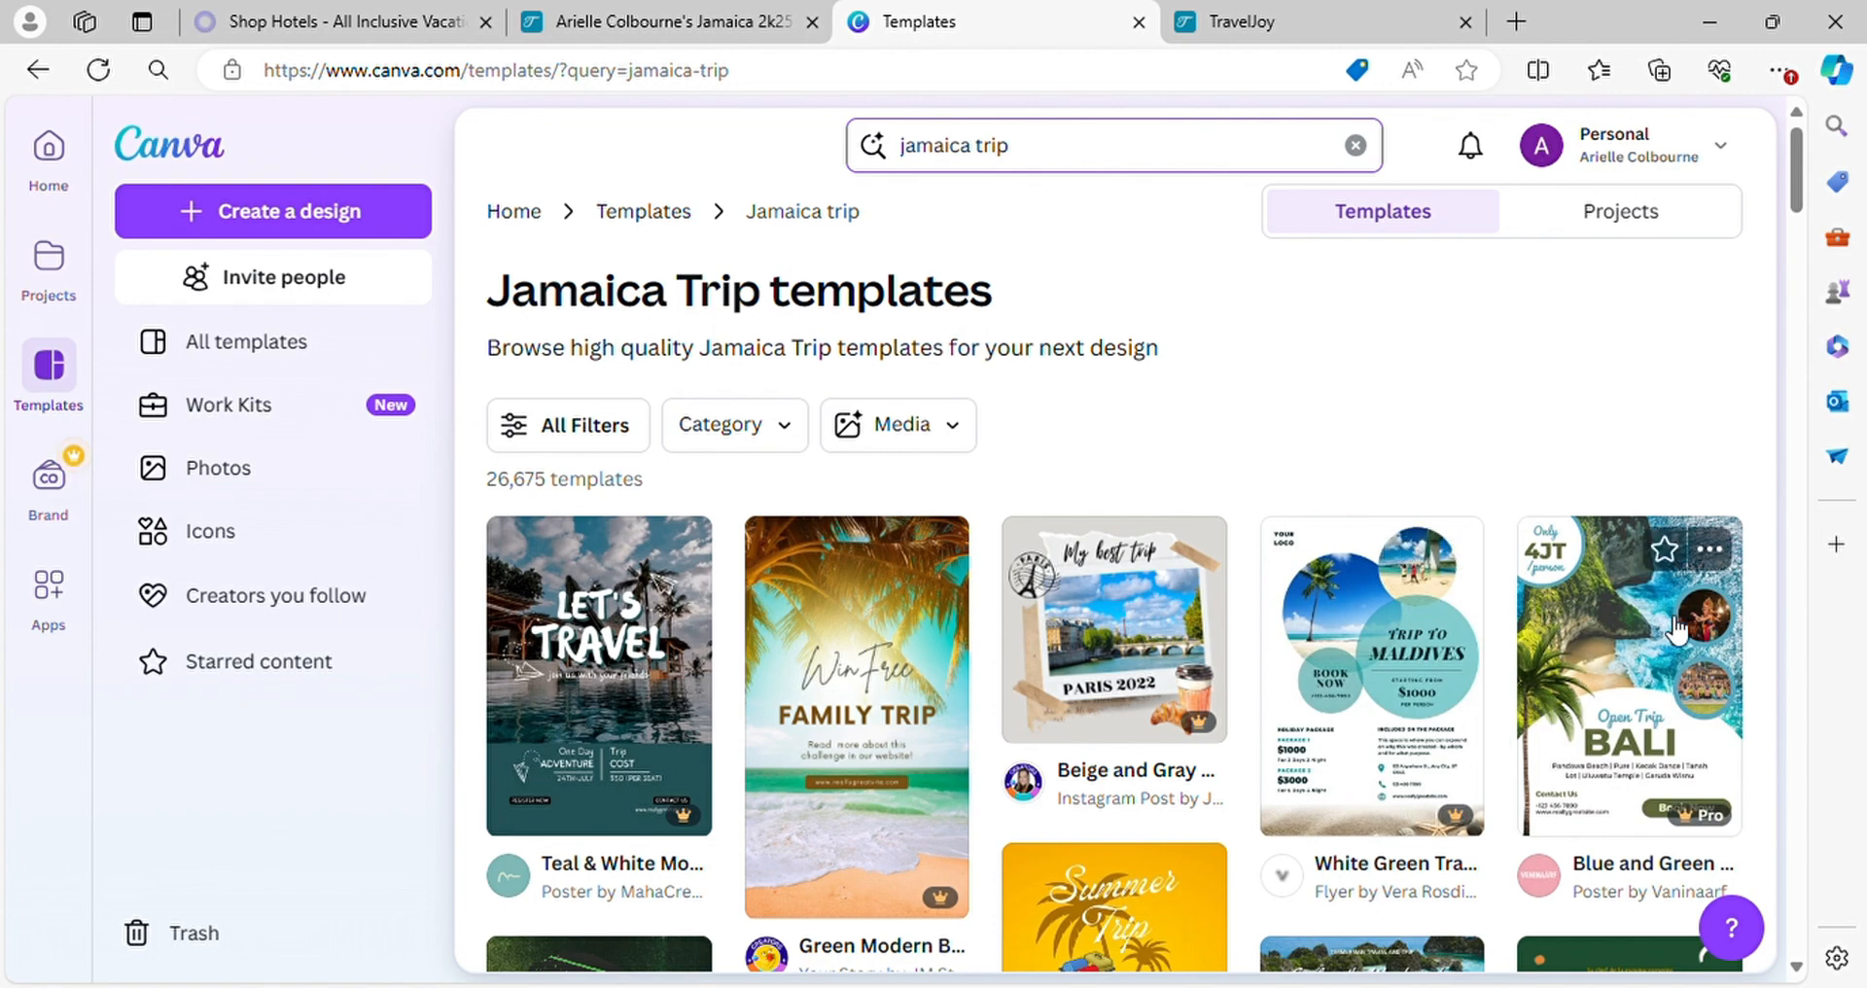
Browse the "jamaica trip" template results for a design suited to promoting the group trip
scroll(1155, 784, down, 4)
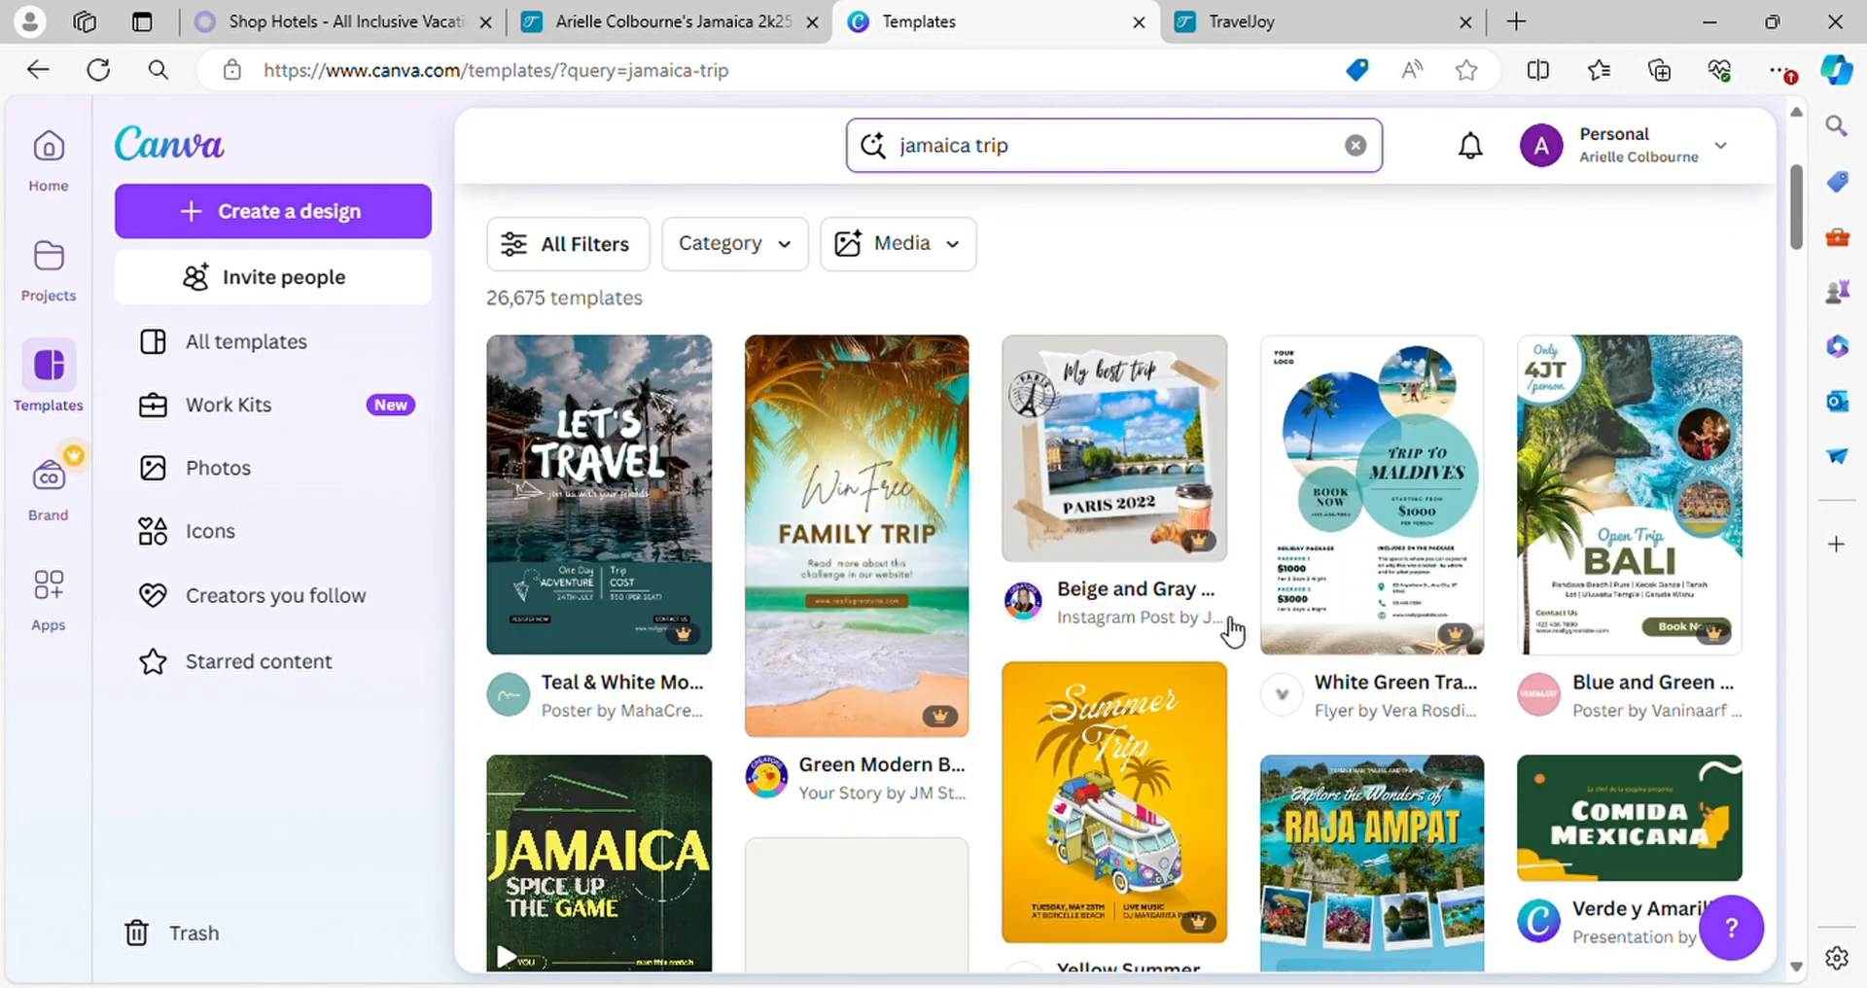
scroll(1233, 623, down, 6)
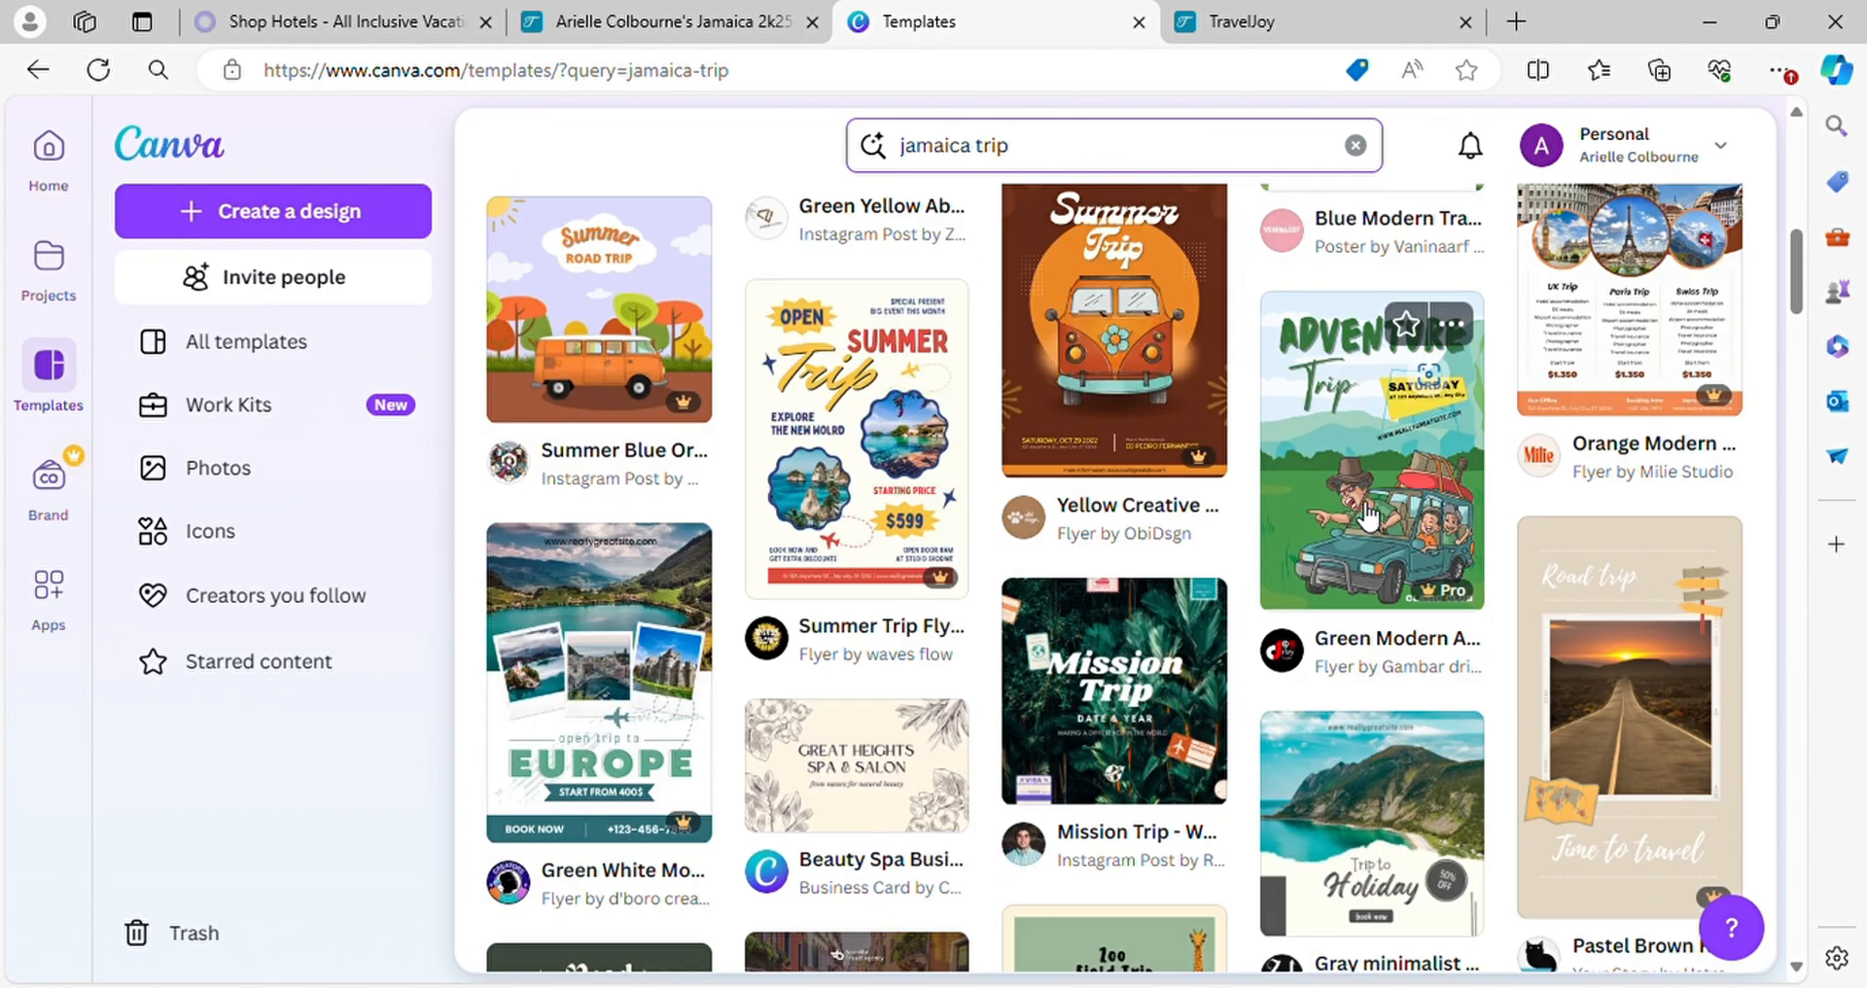
scroll(1368, 506, up, 3)
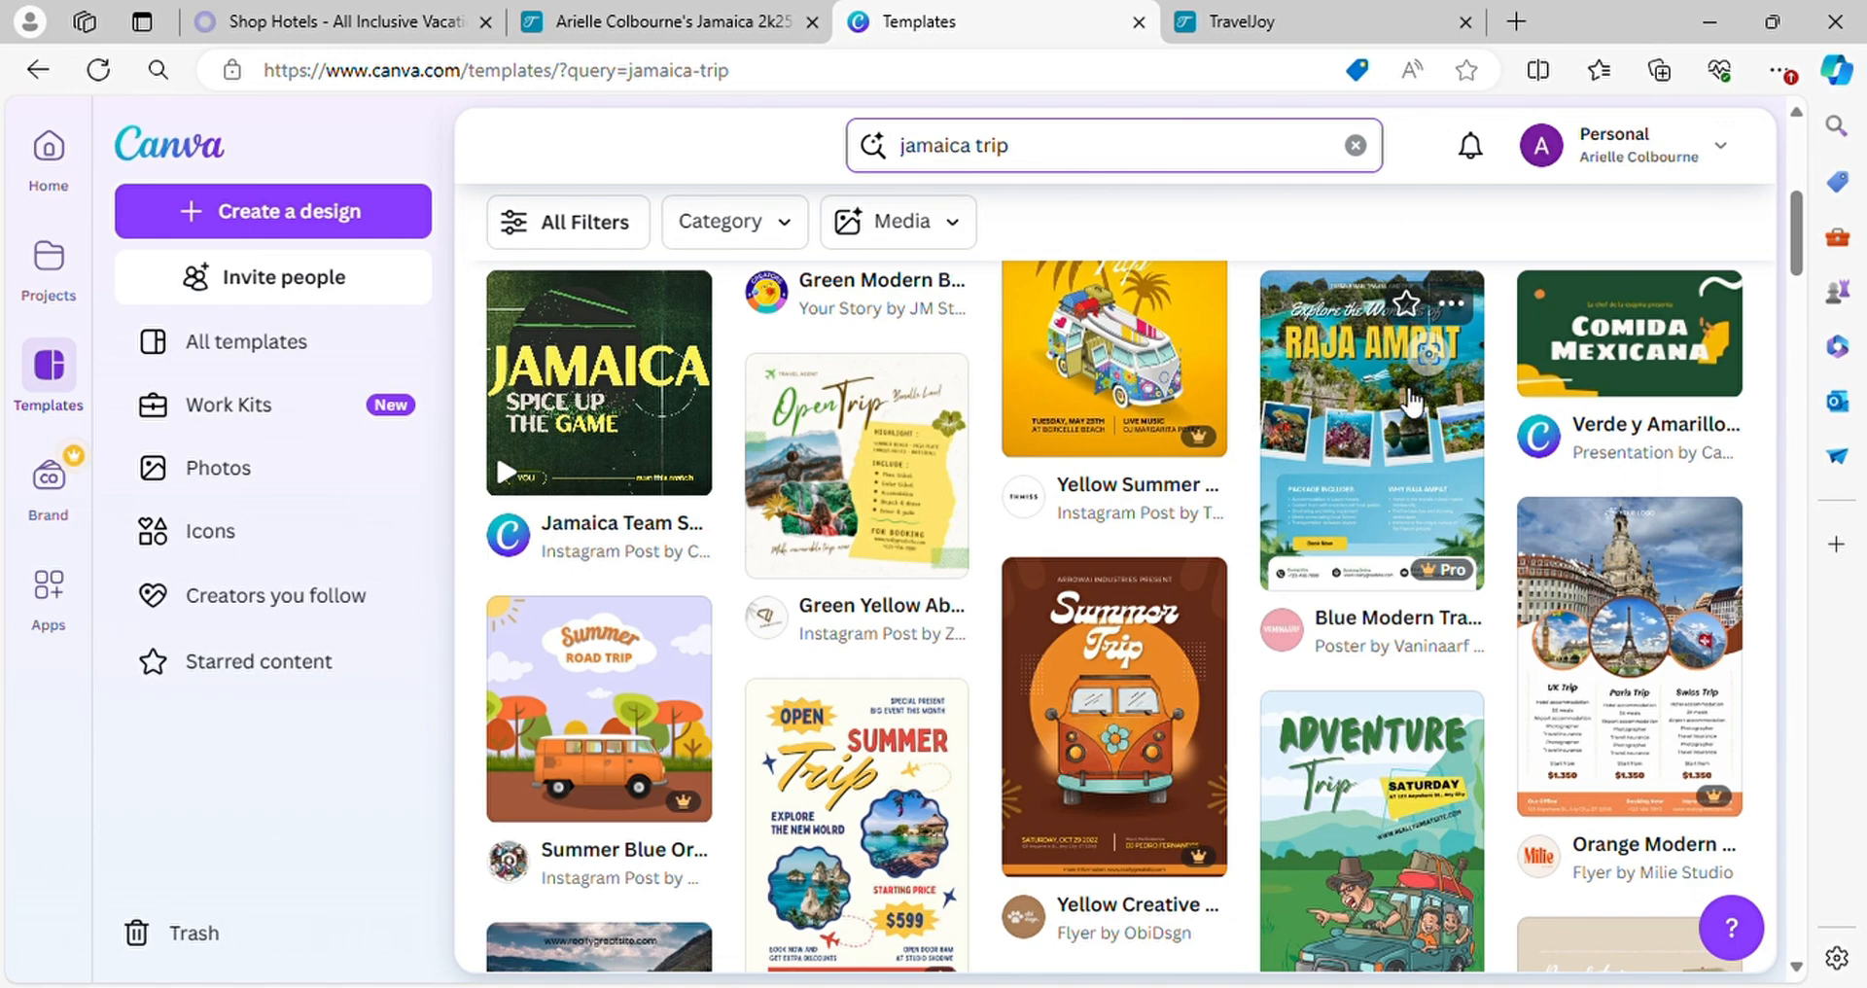
scroll(986, 696, down, 7)
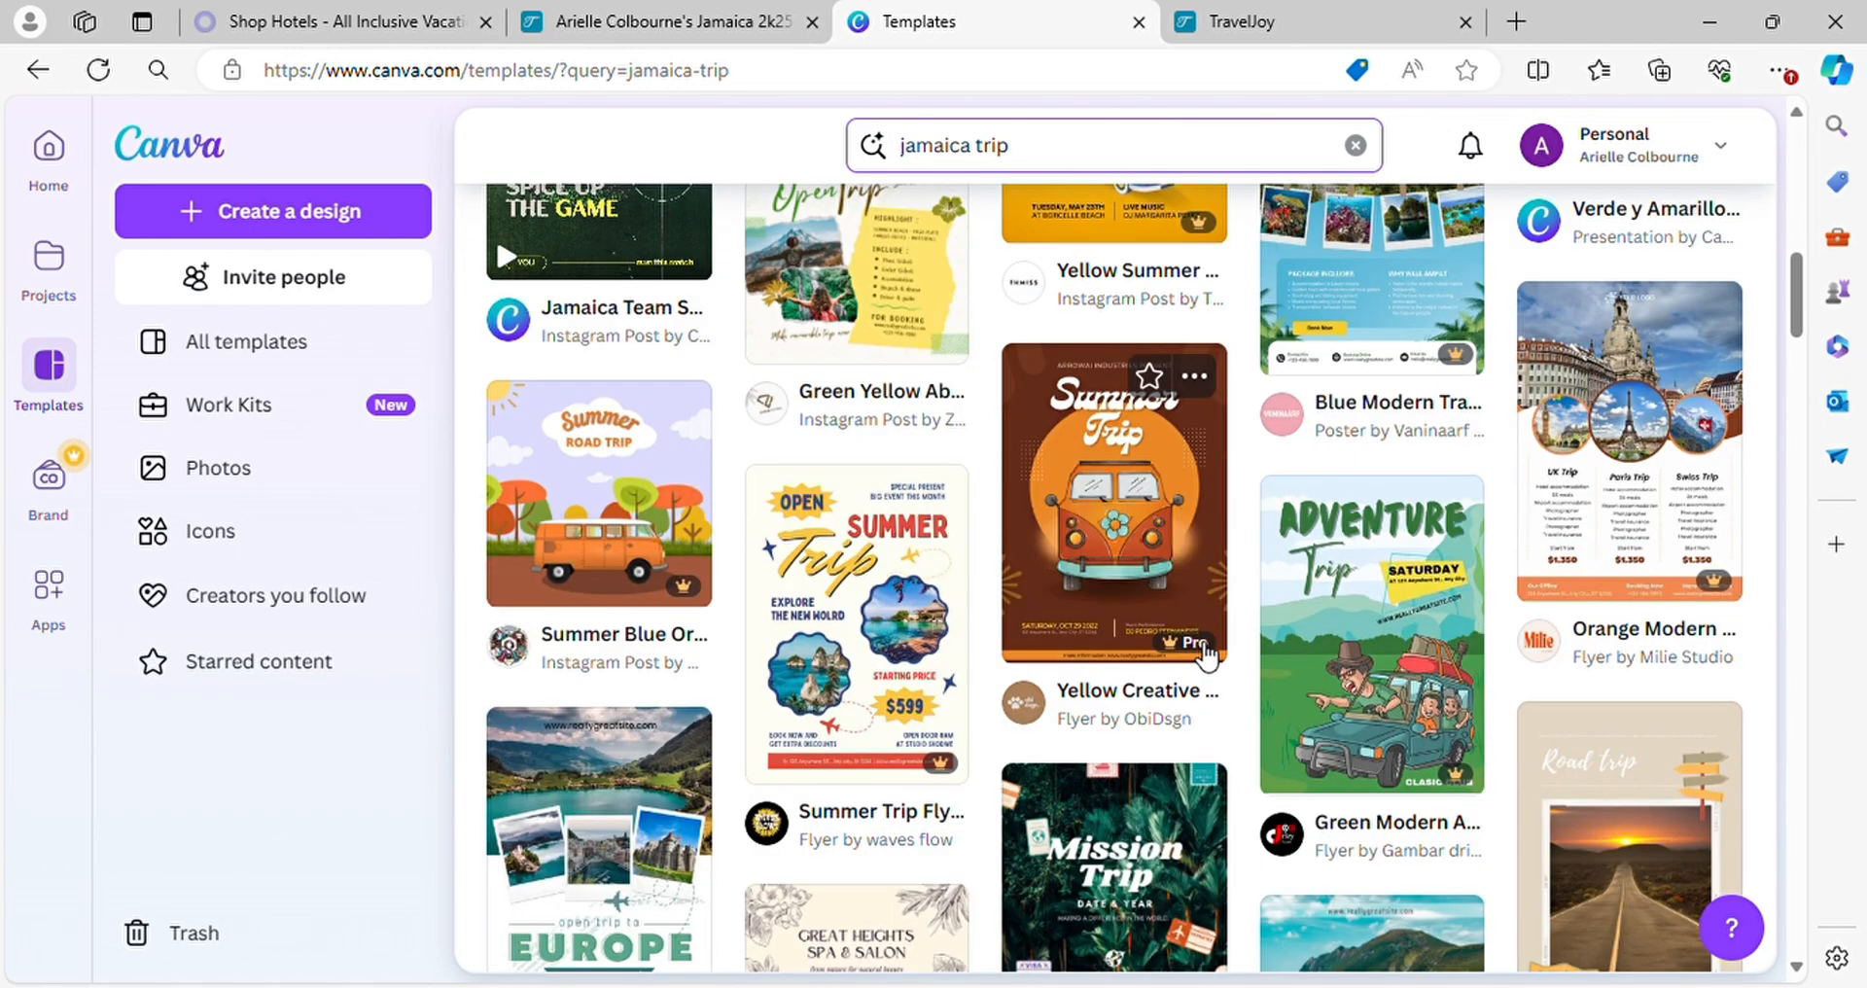
scroll(1029, 697, down, 10)
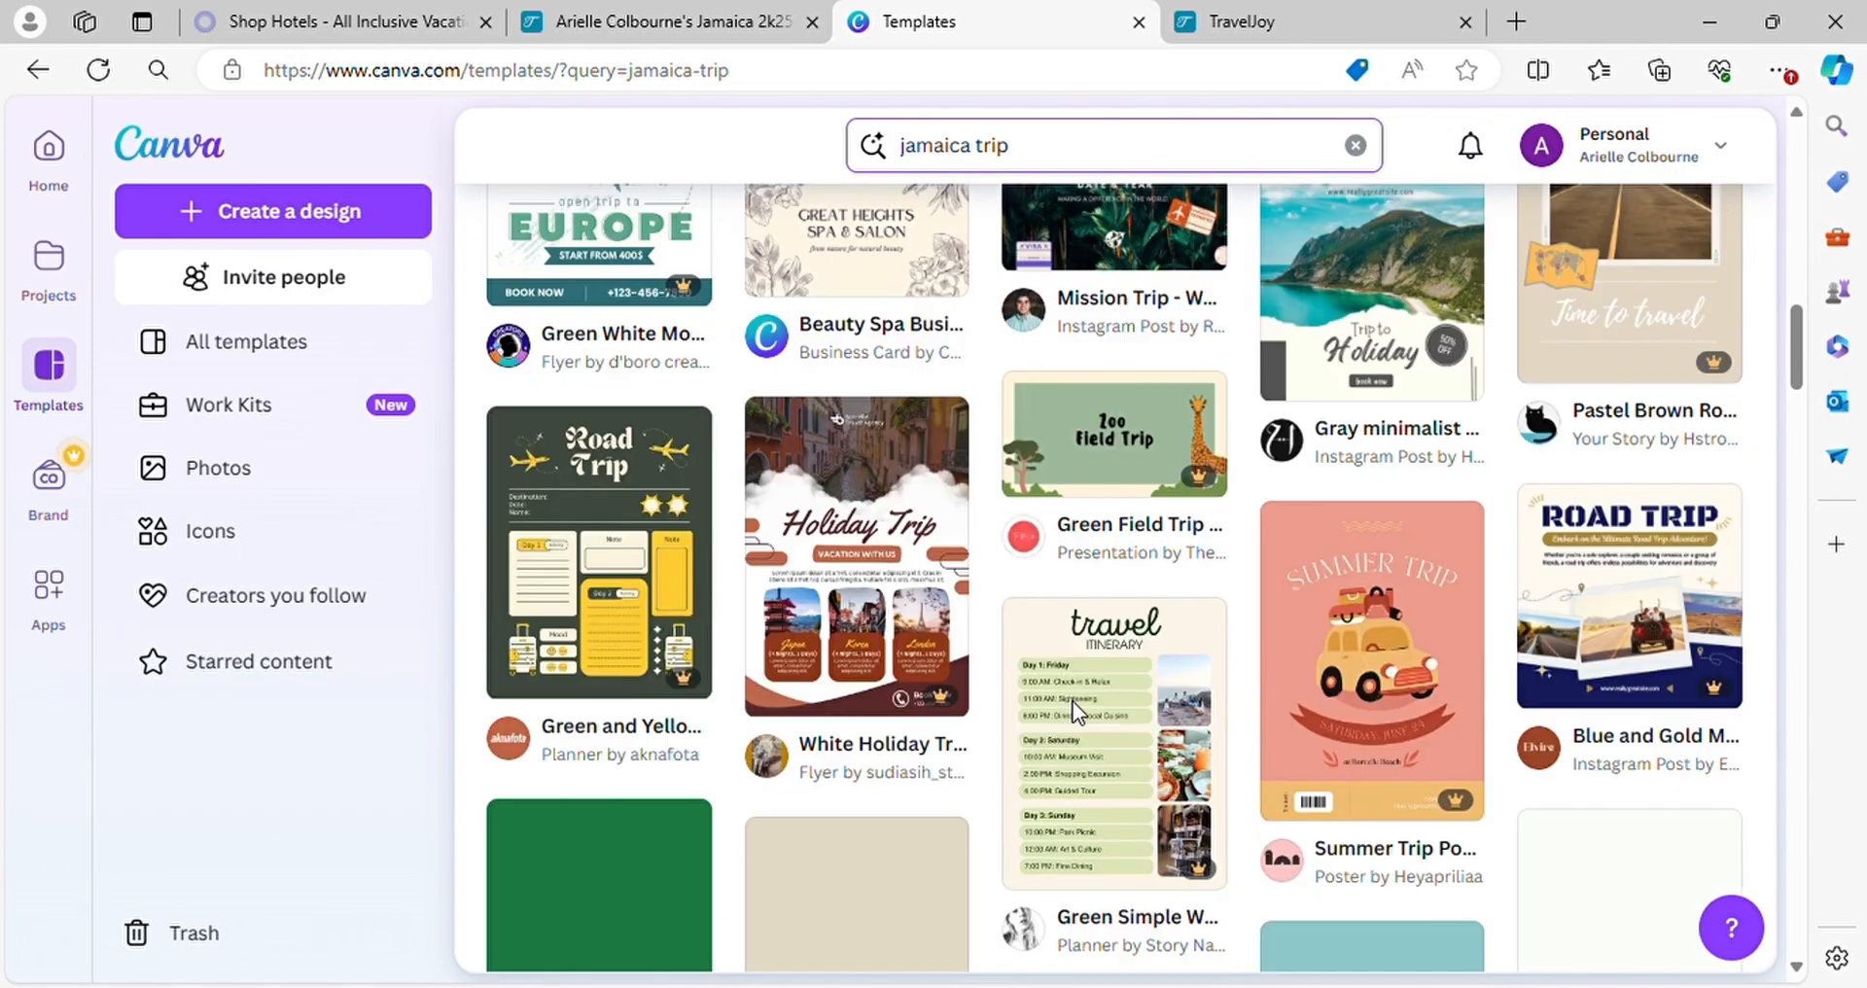
scroll(1095, 718, down, 7)
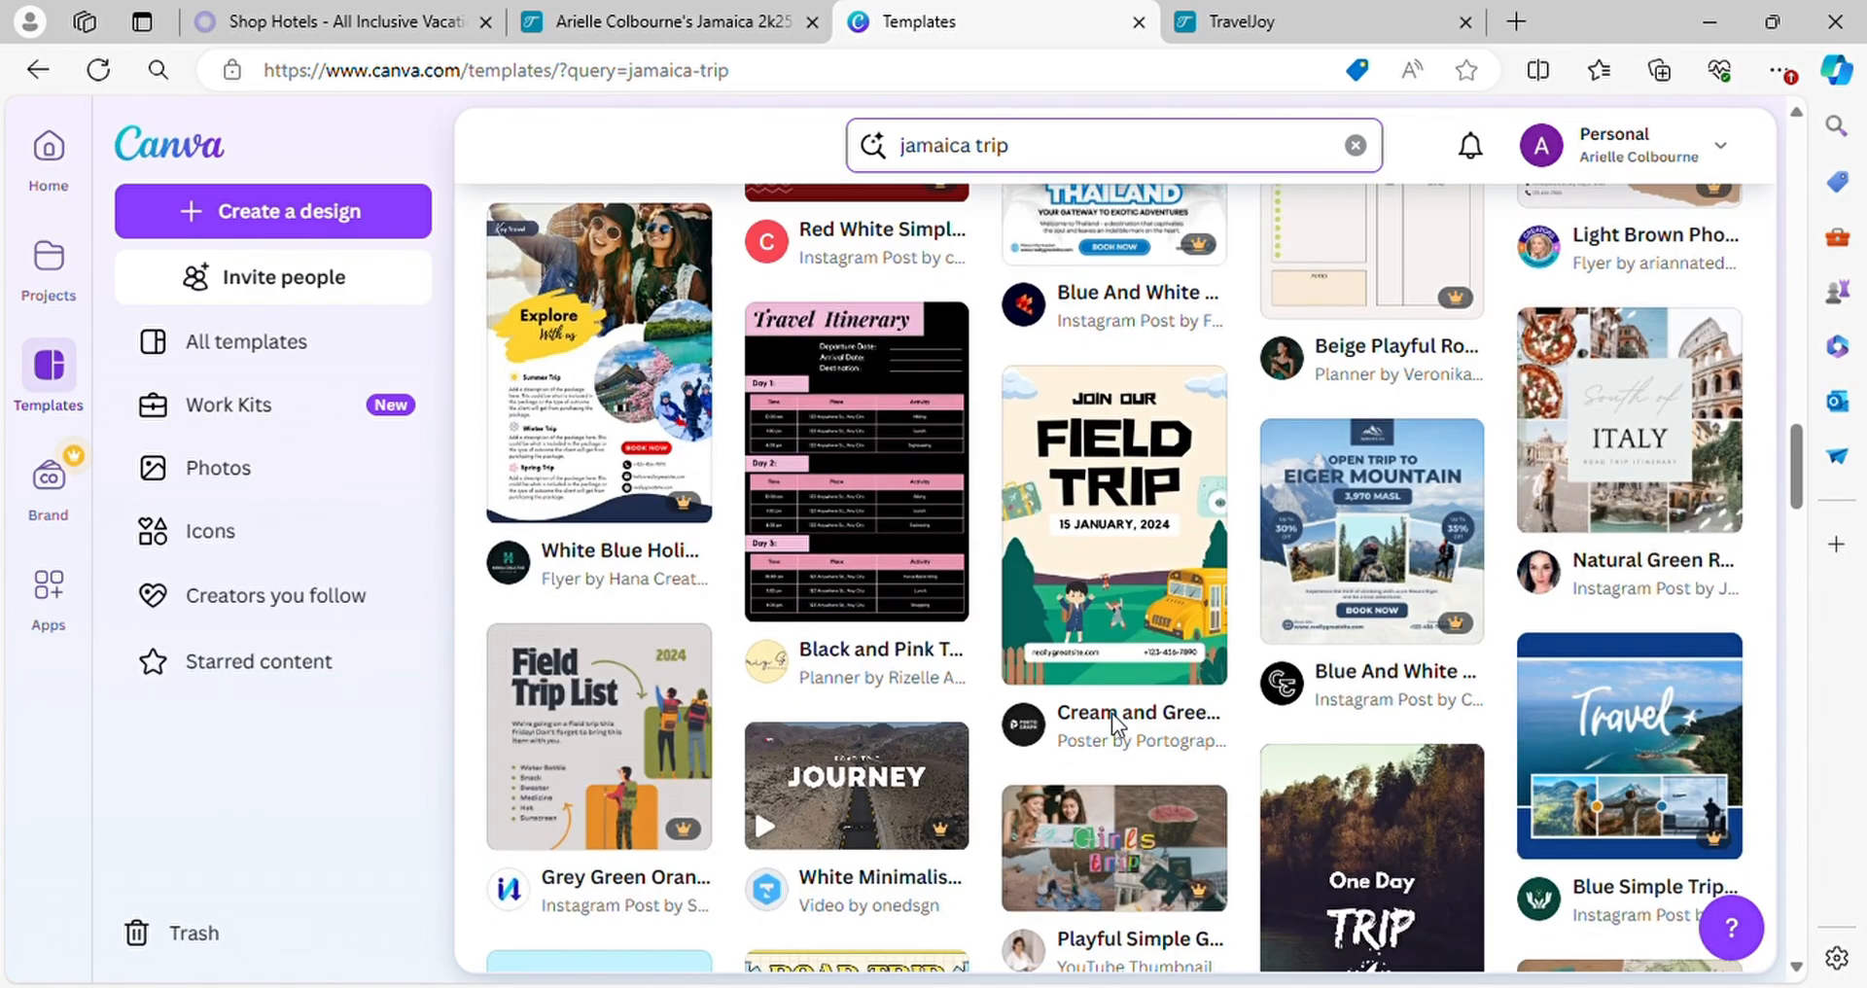
scroll(1123, 726, down, 5)
scroll(1123, 725, down, 8)
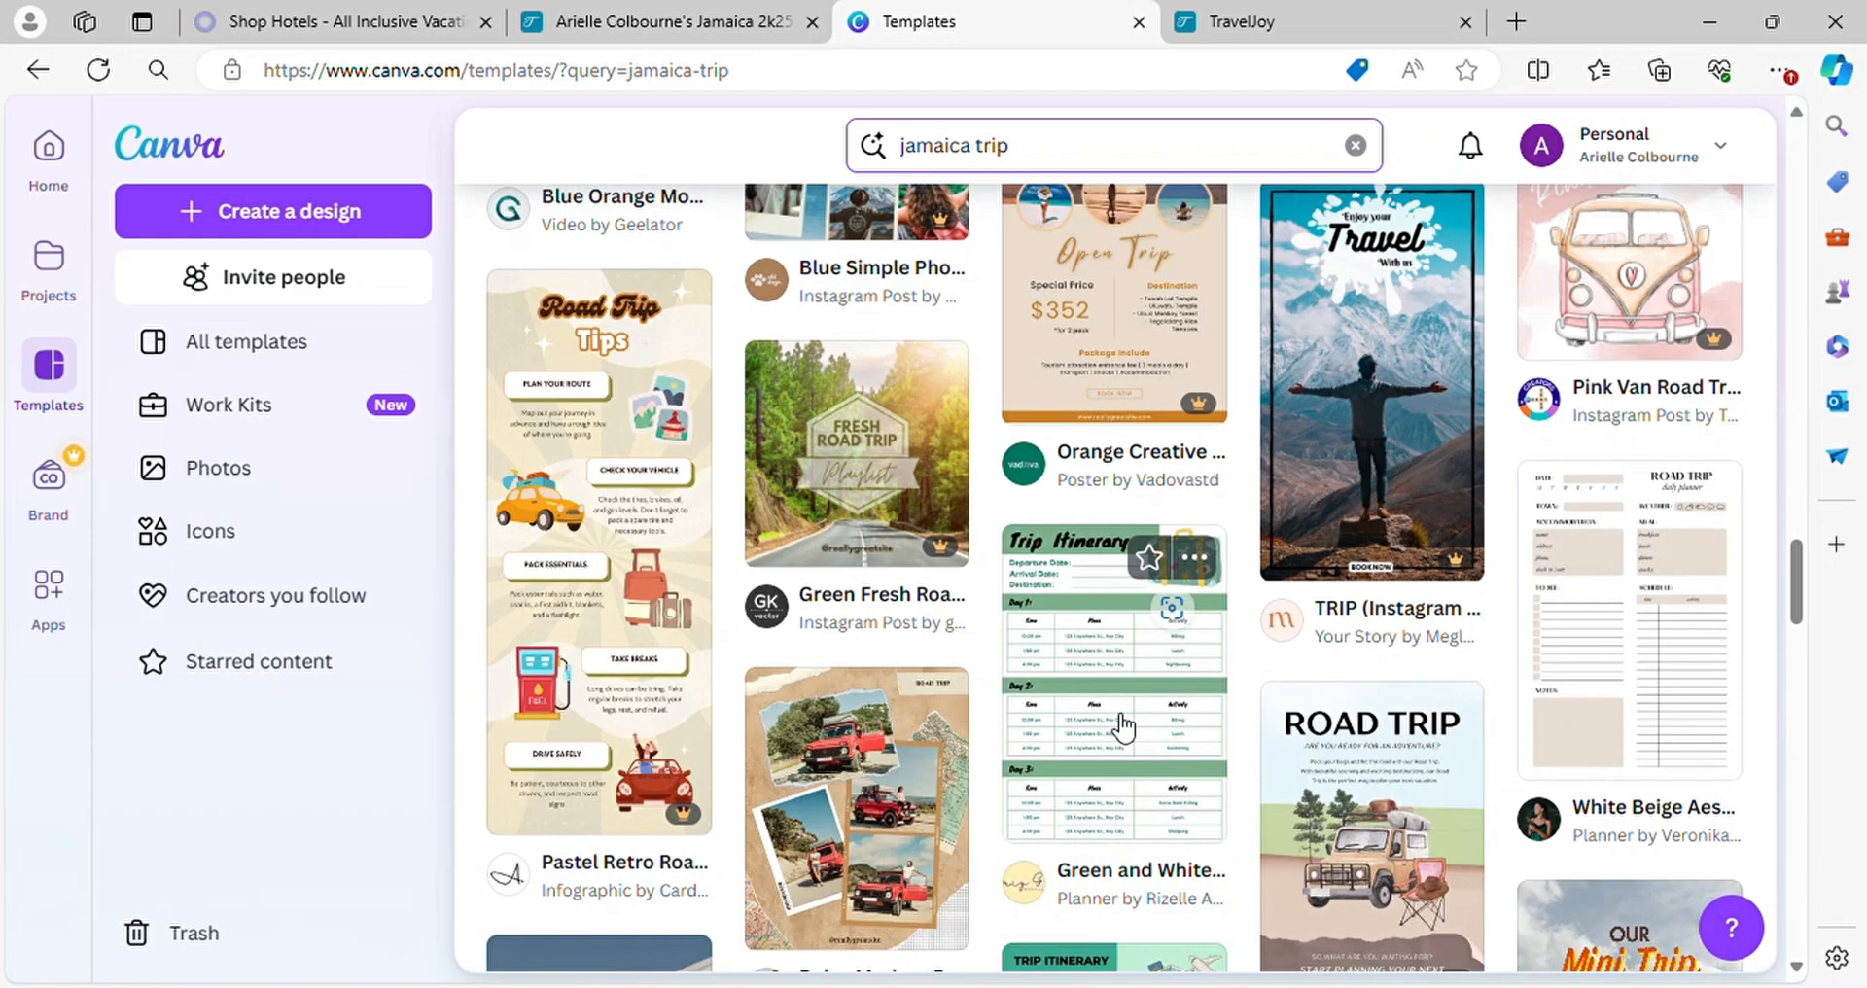
scroll(1124, 726, down, 5)
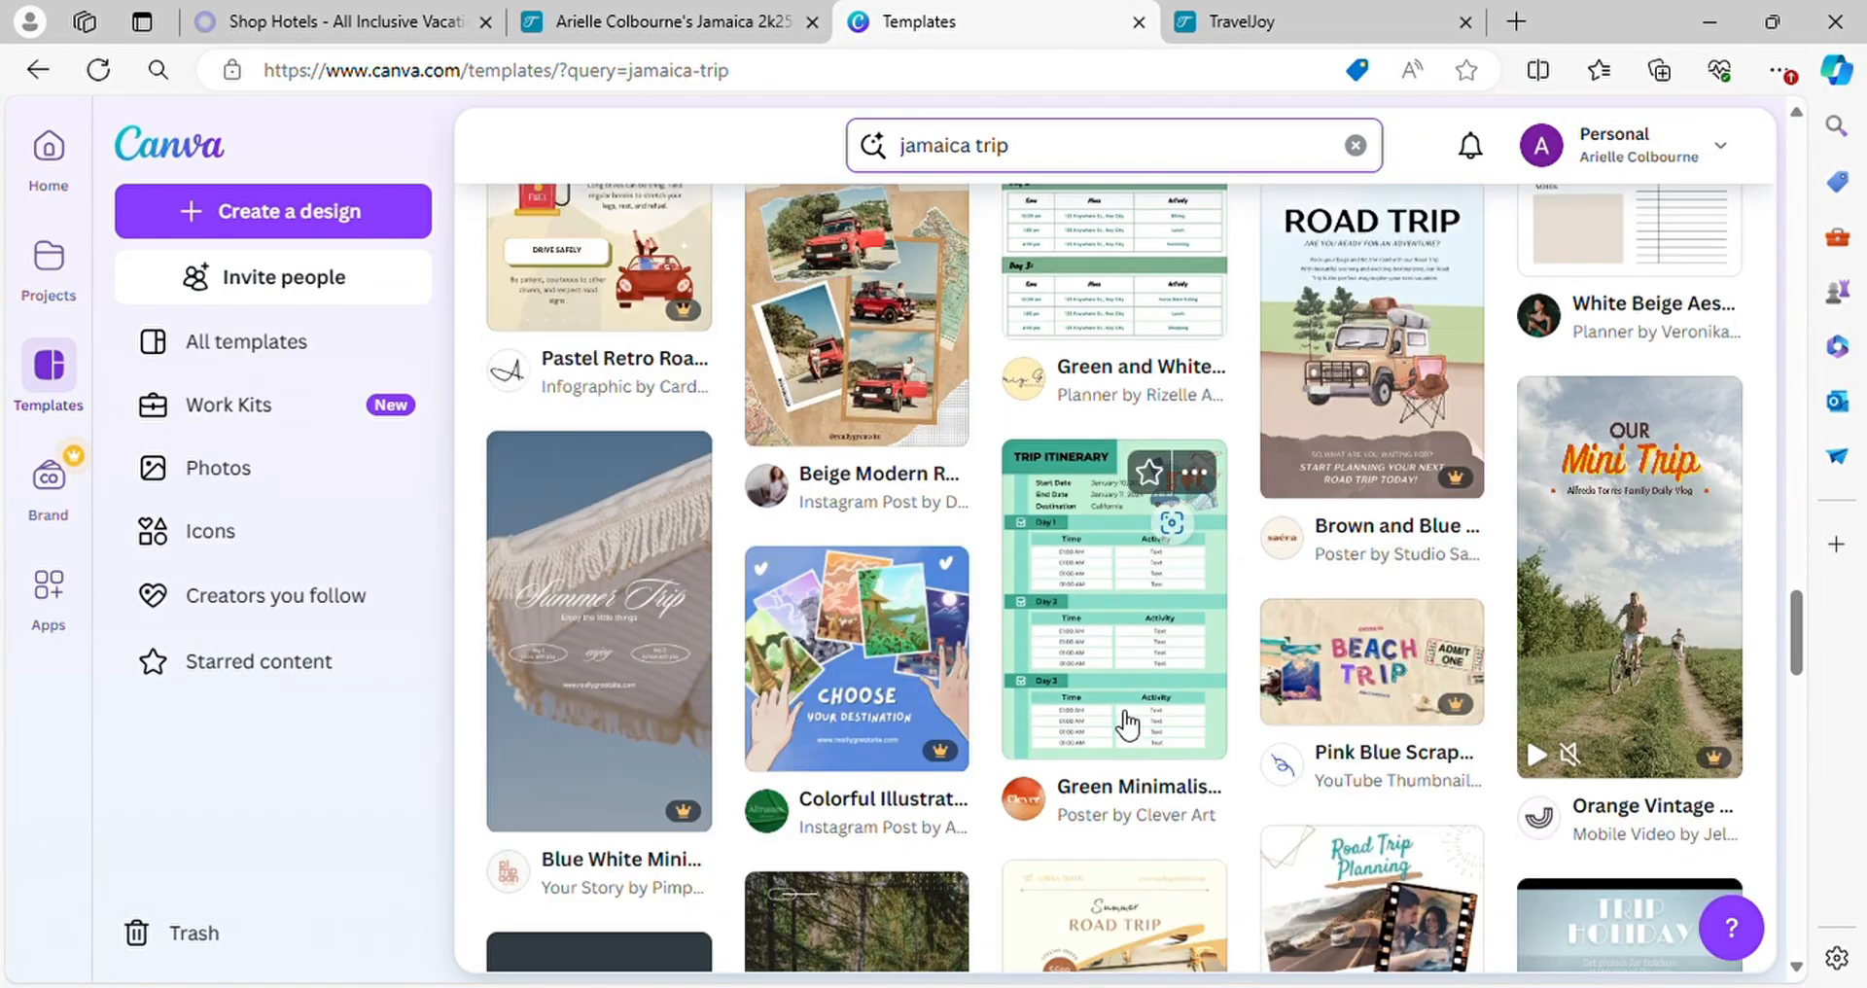
scroll(1128, 725, down, 6)
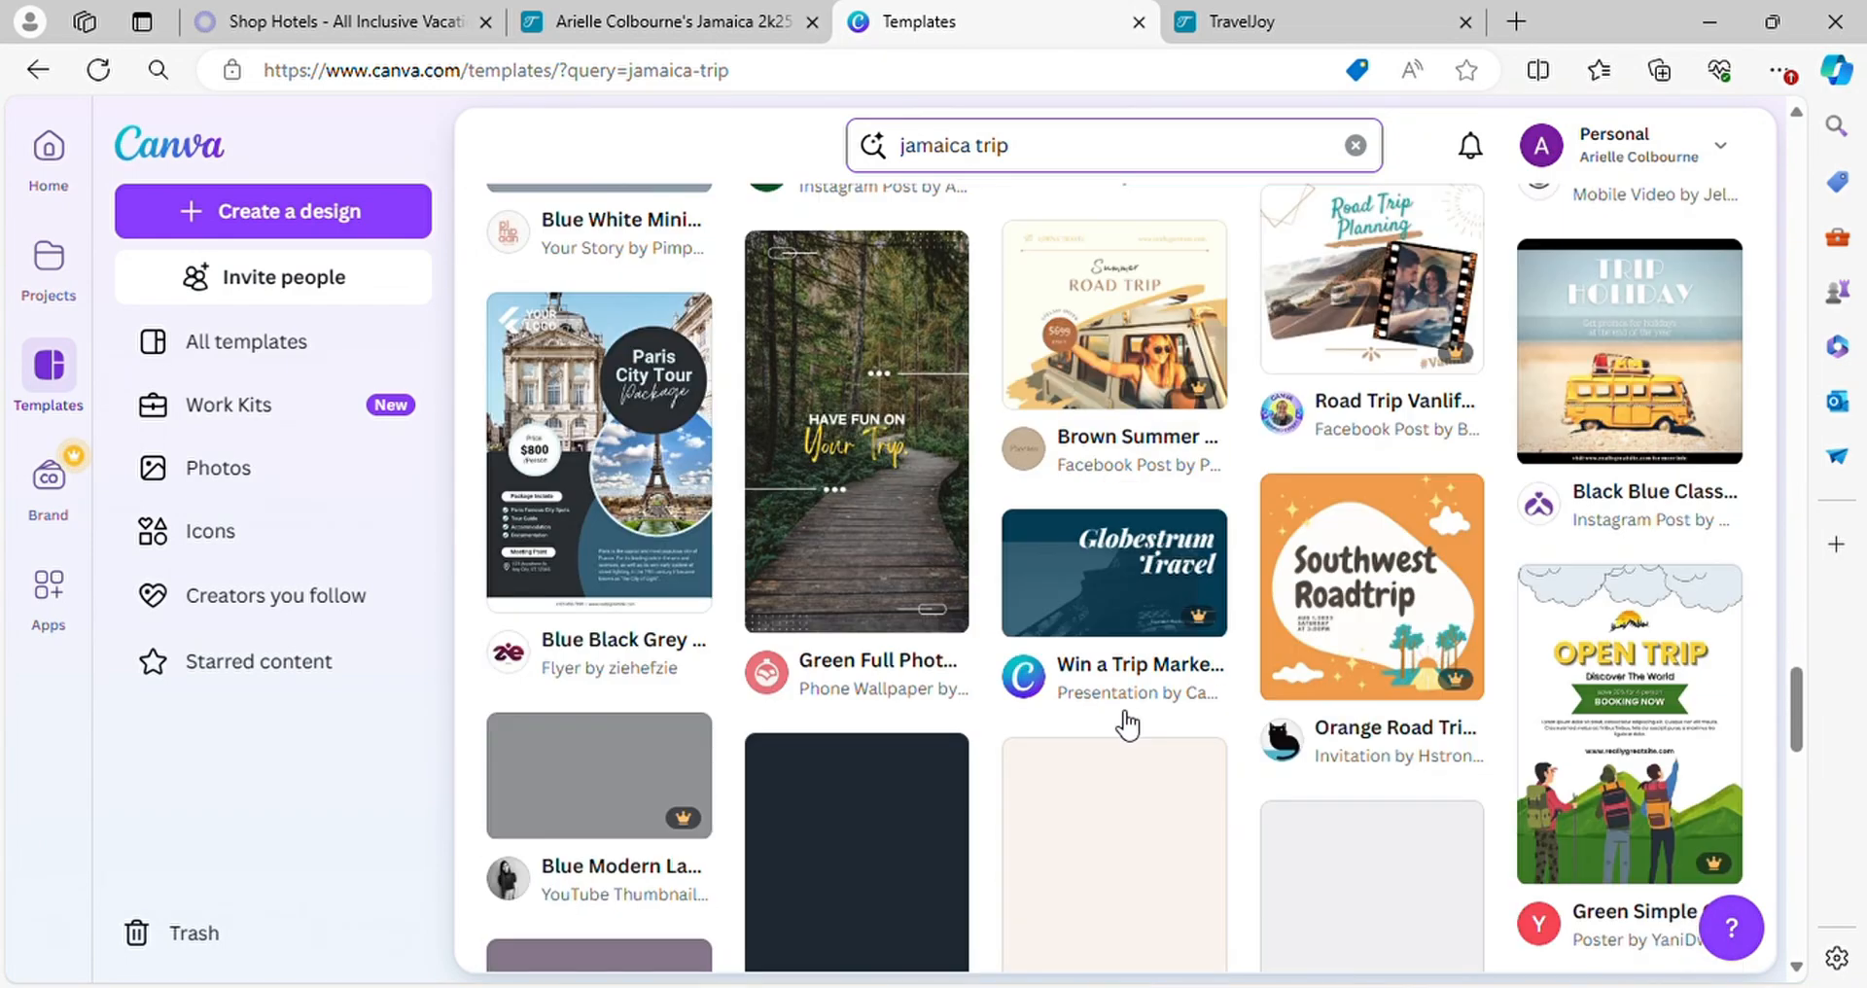
scroll(1128, 725, down, 2)
scroll(1128, 720, up, 10)
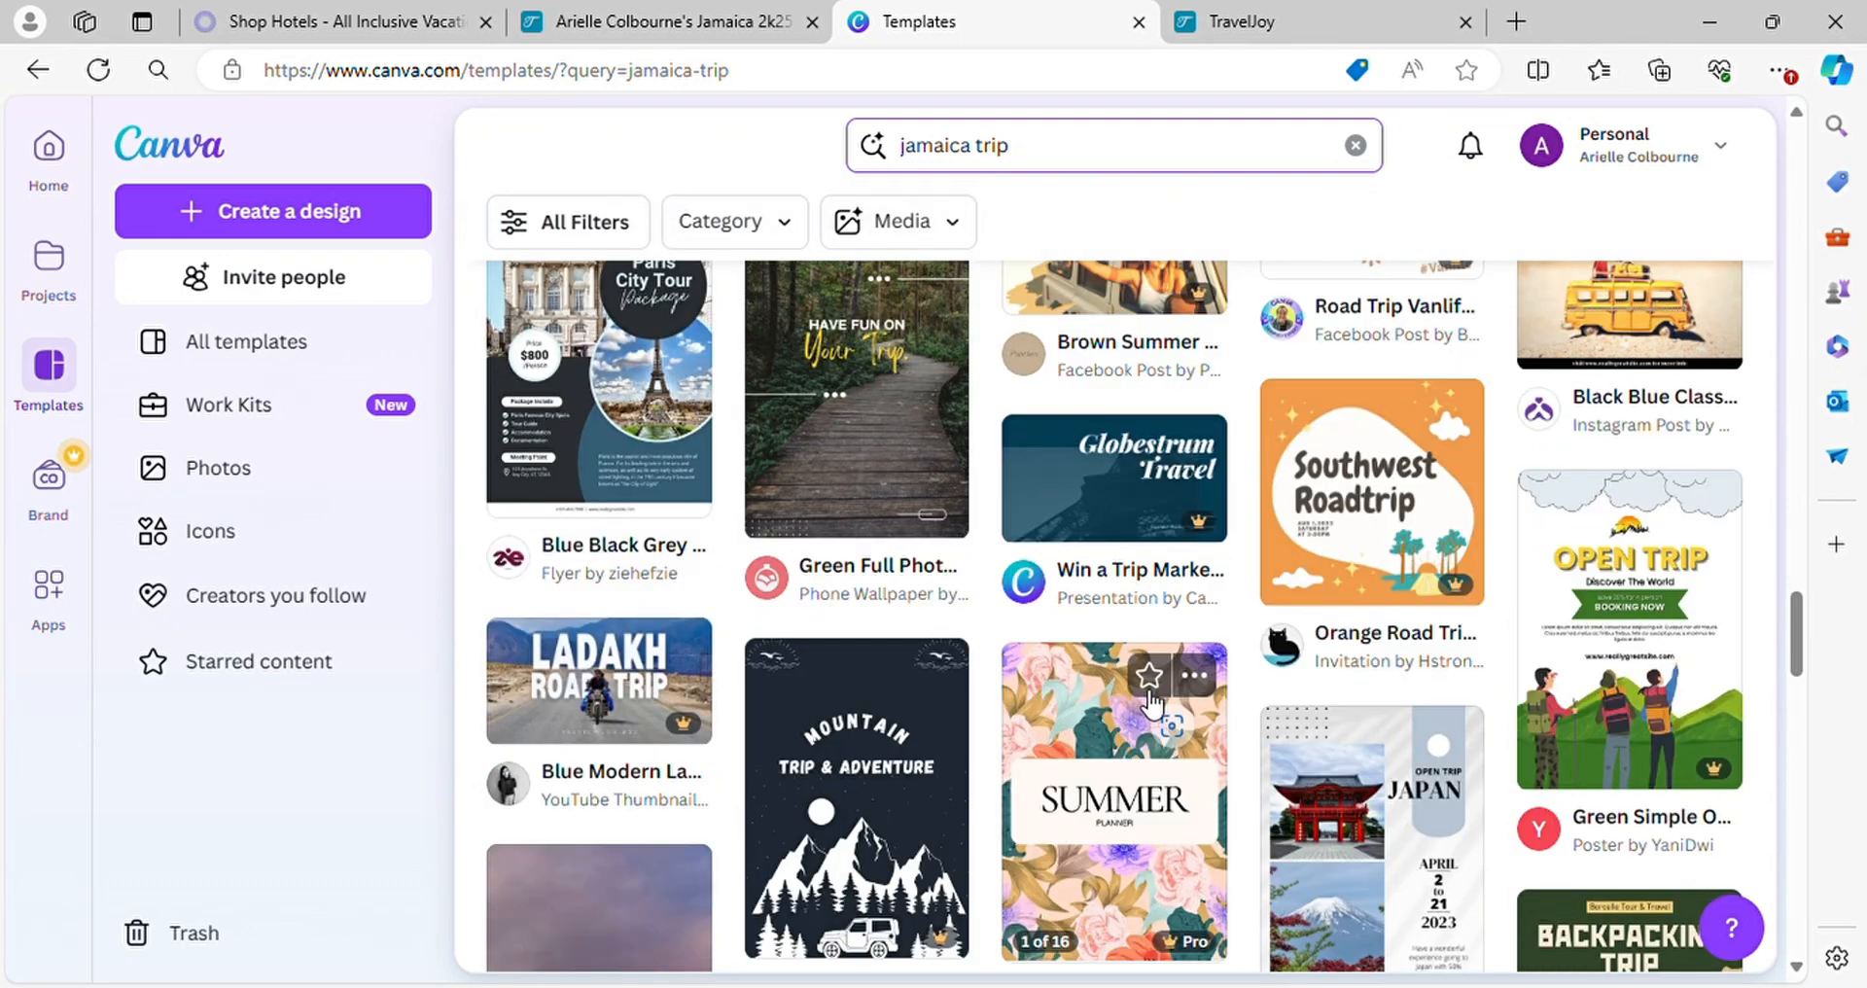
scroll(1152, 702, down, 10)
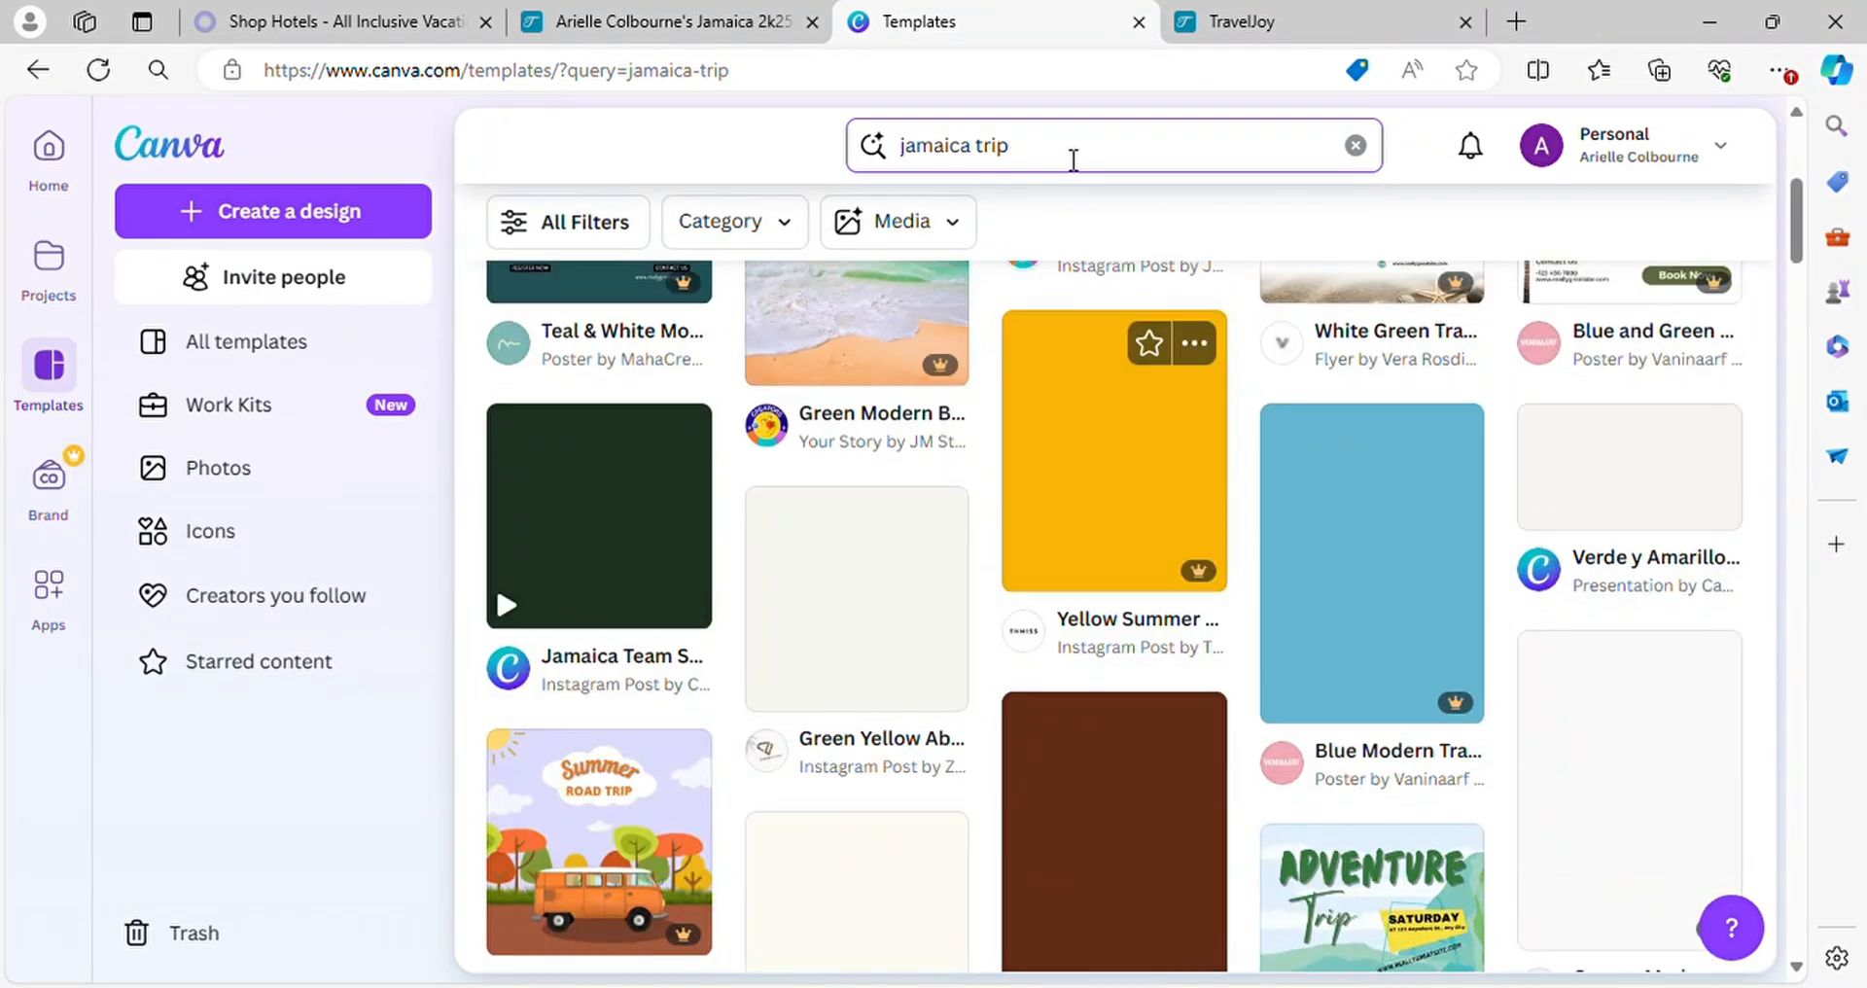
Search the template library for "event flyer" and look through the flyer designs
click(1074, 160)
key(BackSpace)
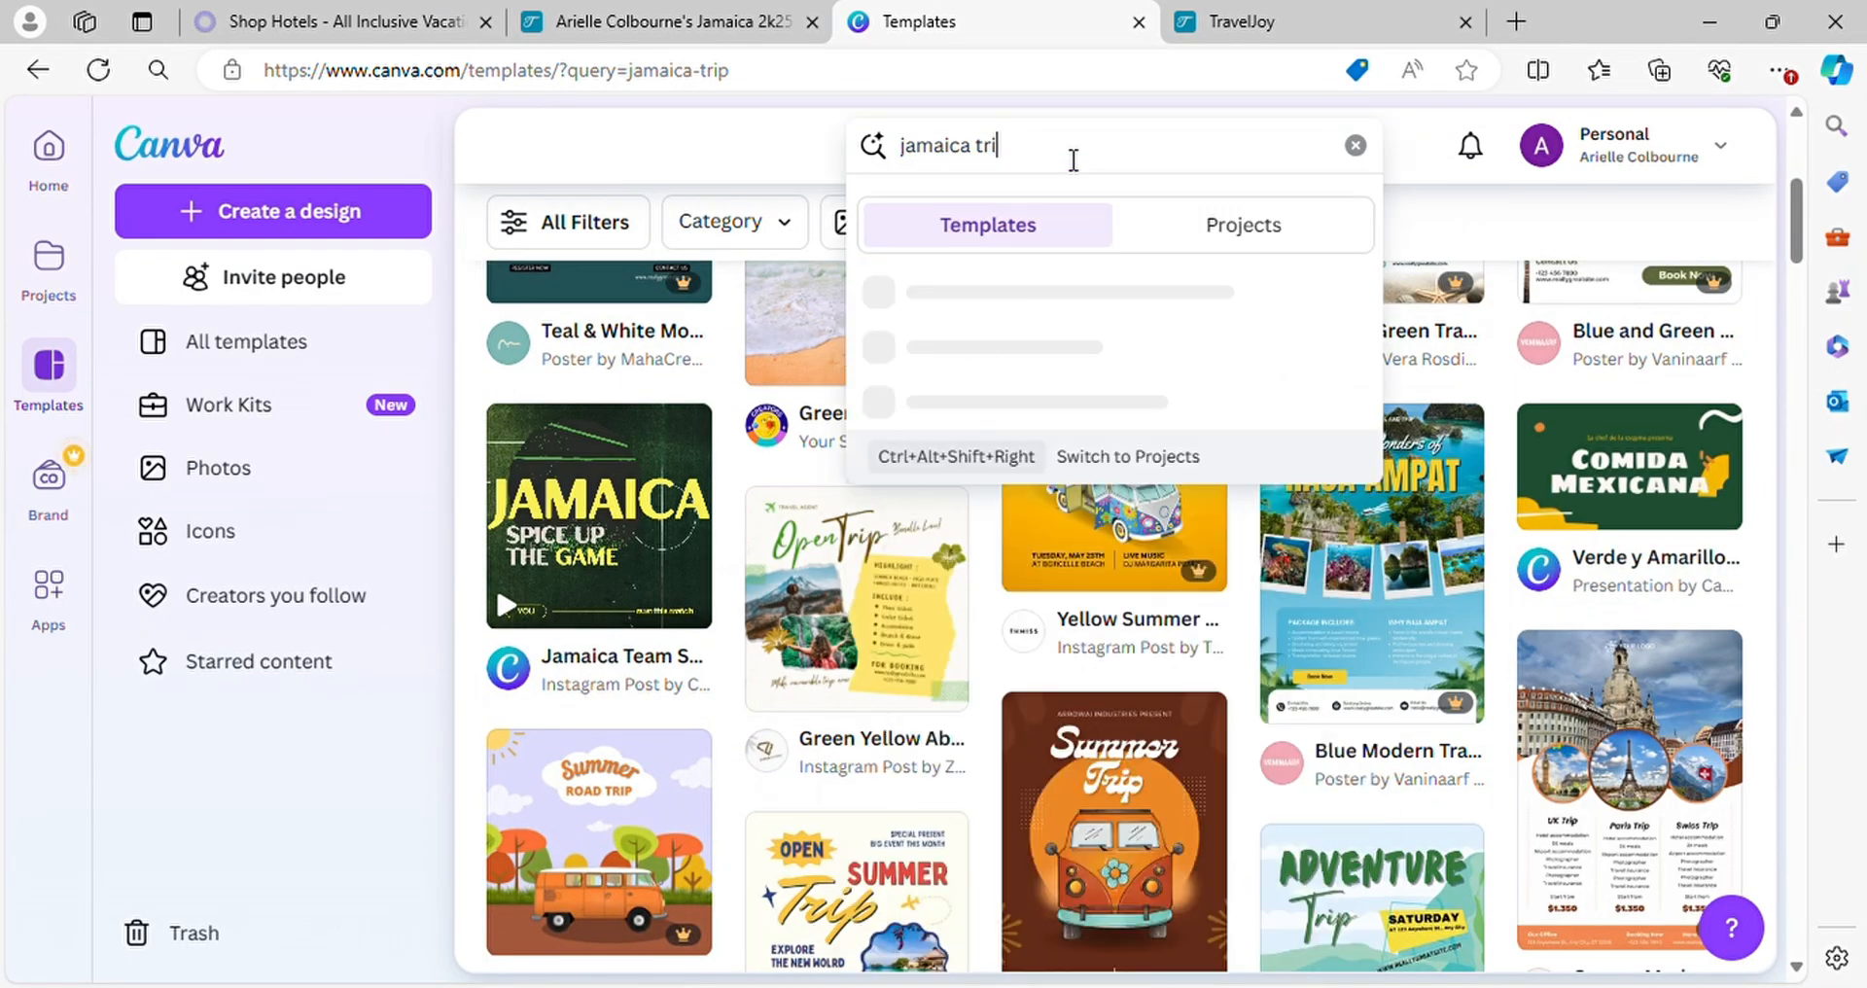
key(BackSpace)
key(BackSpace)
key(BackSpace)
key(BackSpace)
key(BackSpace)
key(BackSpace)
key(BackSpace)
key(BackSpace)
key(BackSpace)
key(BackSpace)
key(BackSpace)
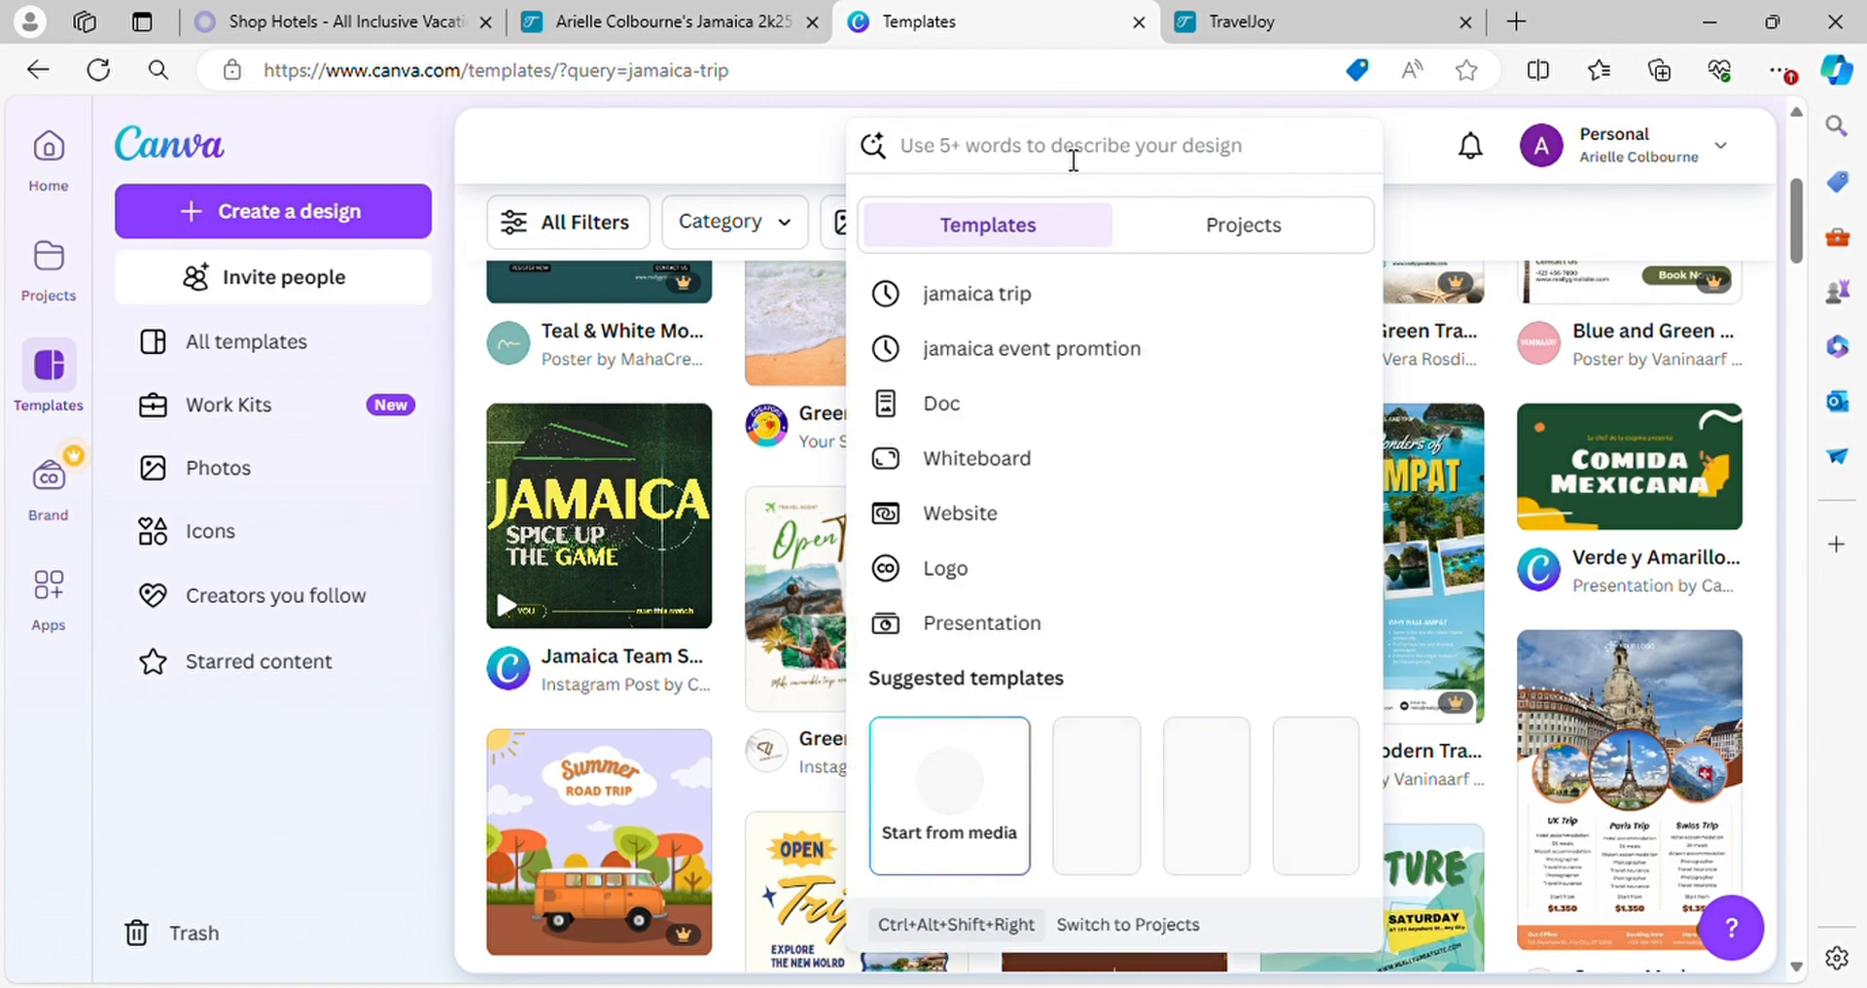
text(event)
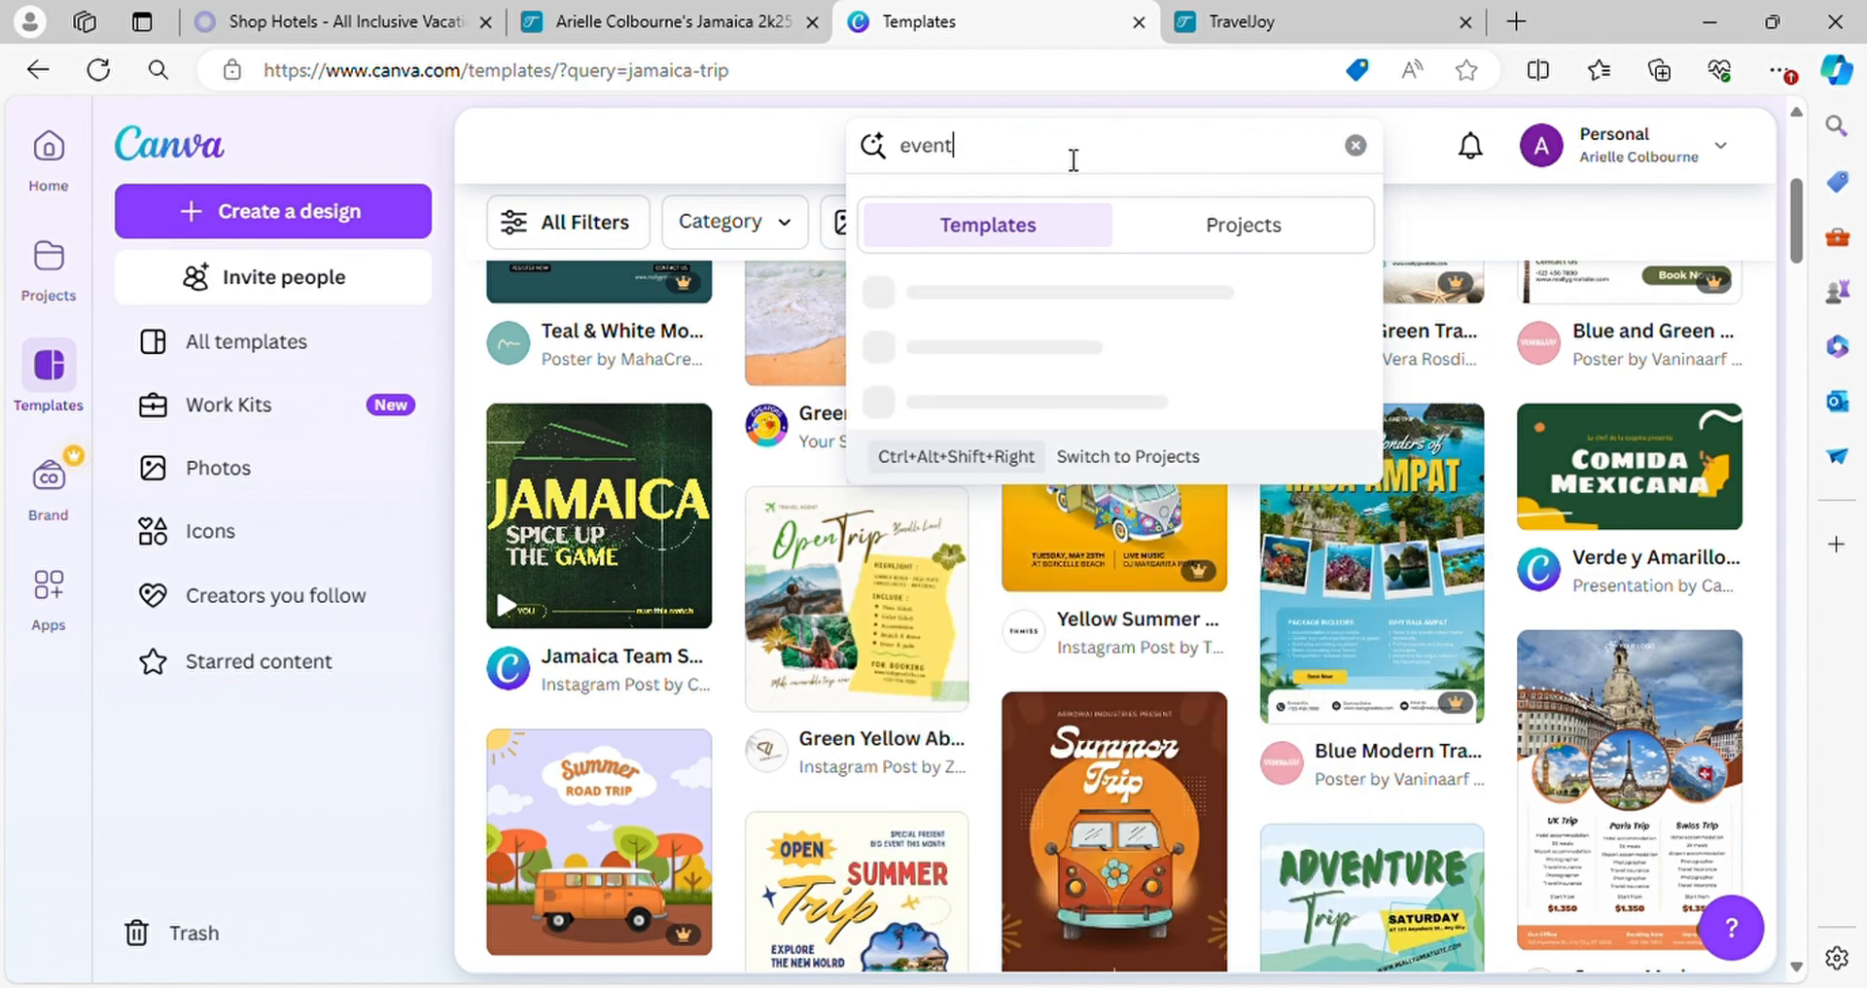
text( flyer)
key(Return)
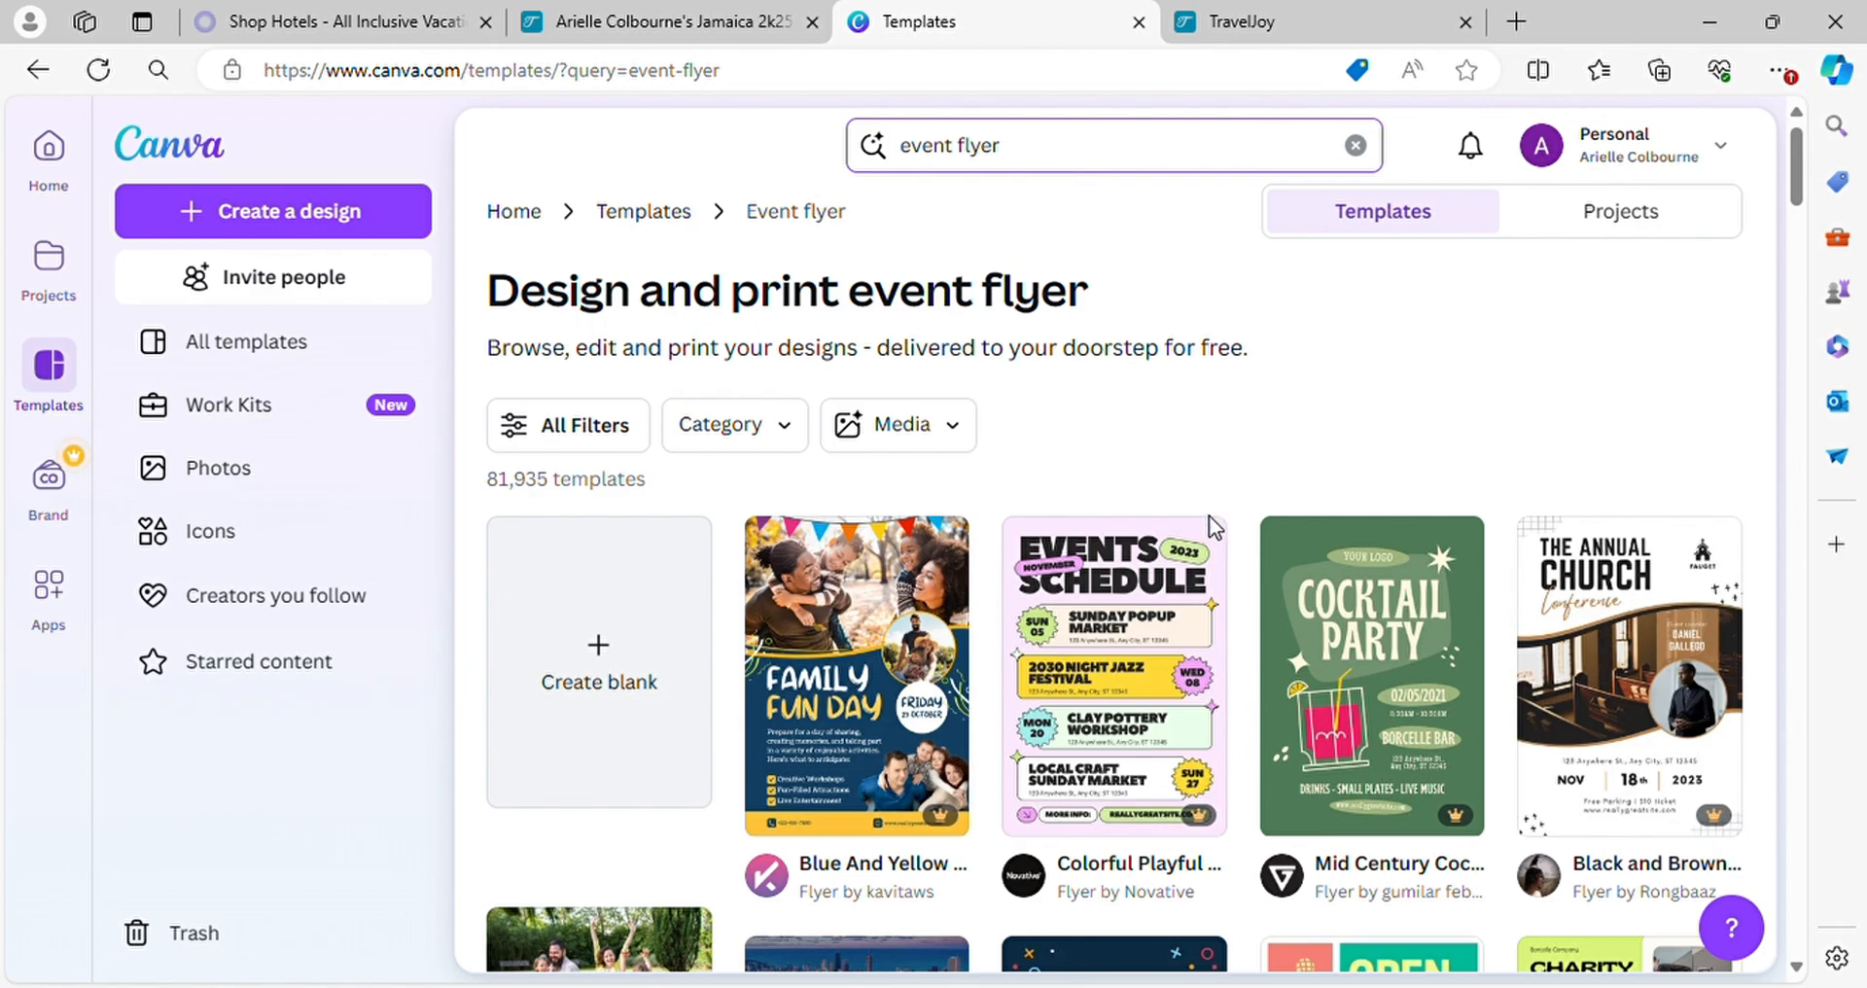
scroll(1309, 637, down, 8)
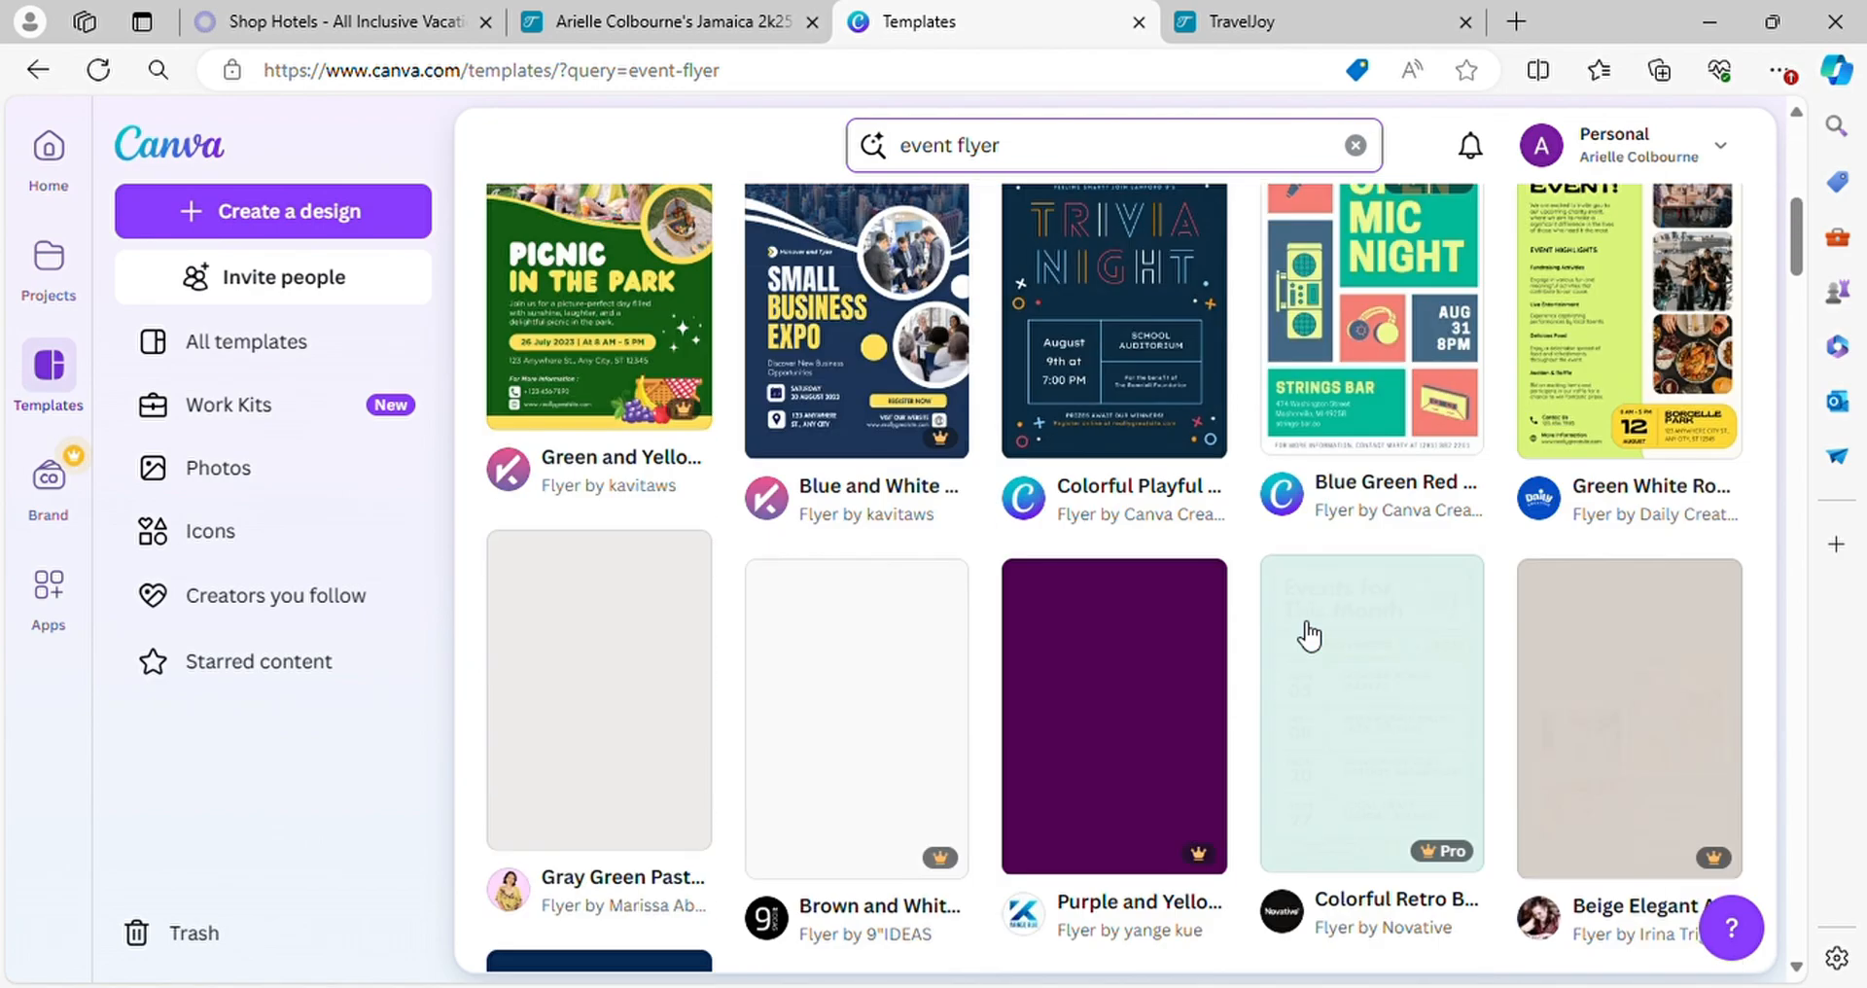
scroll(1310, 637, down, 5)
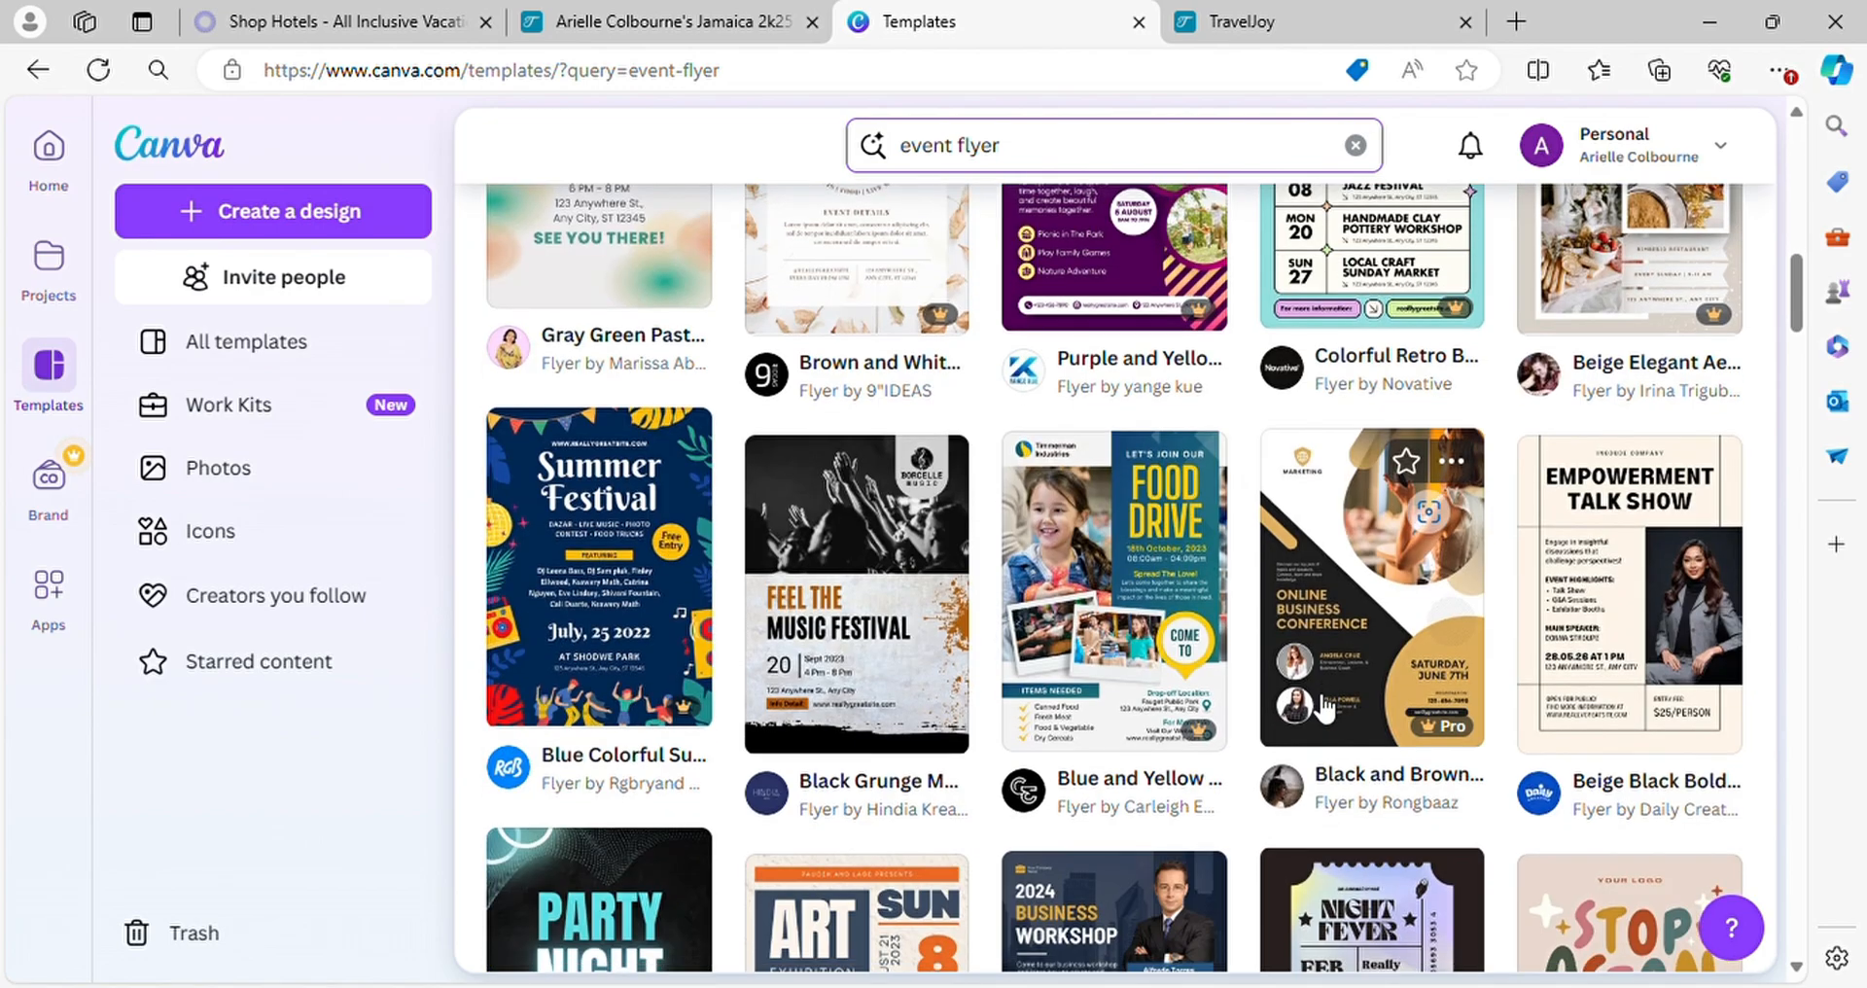
scroll(1325, 710, down, 7)
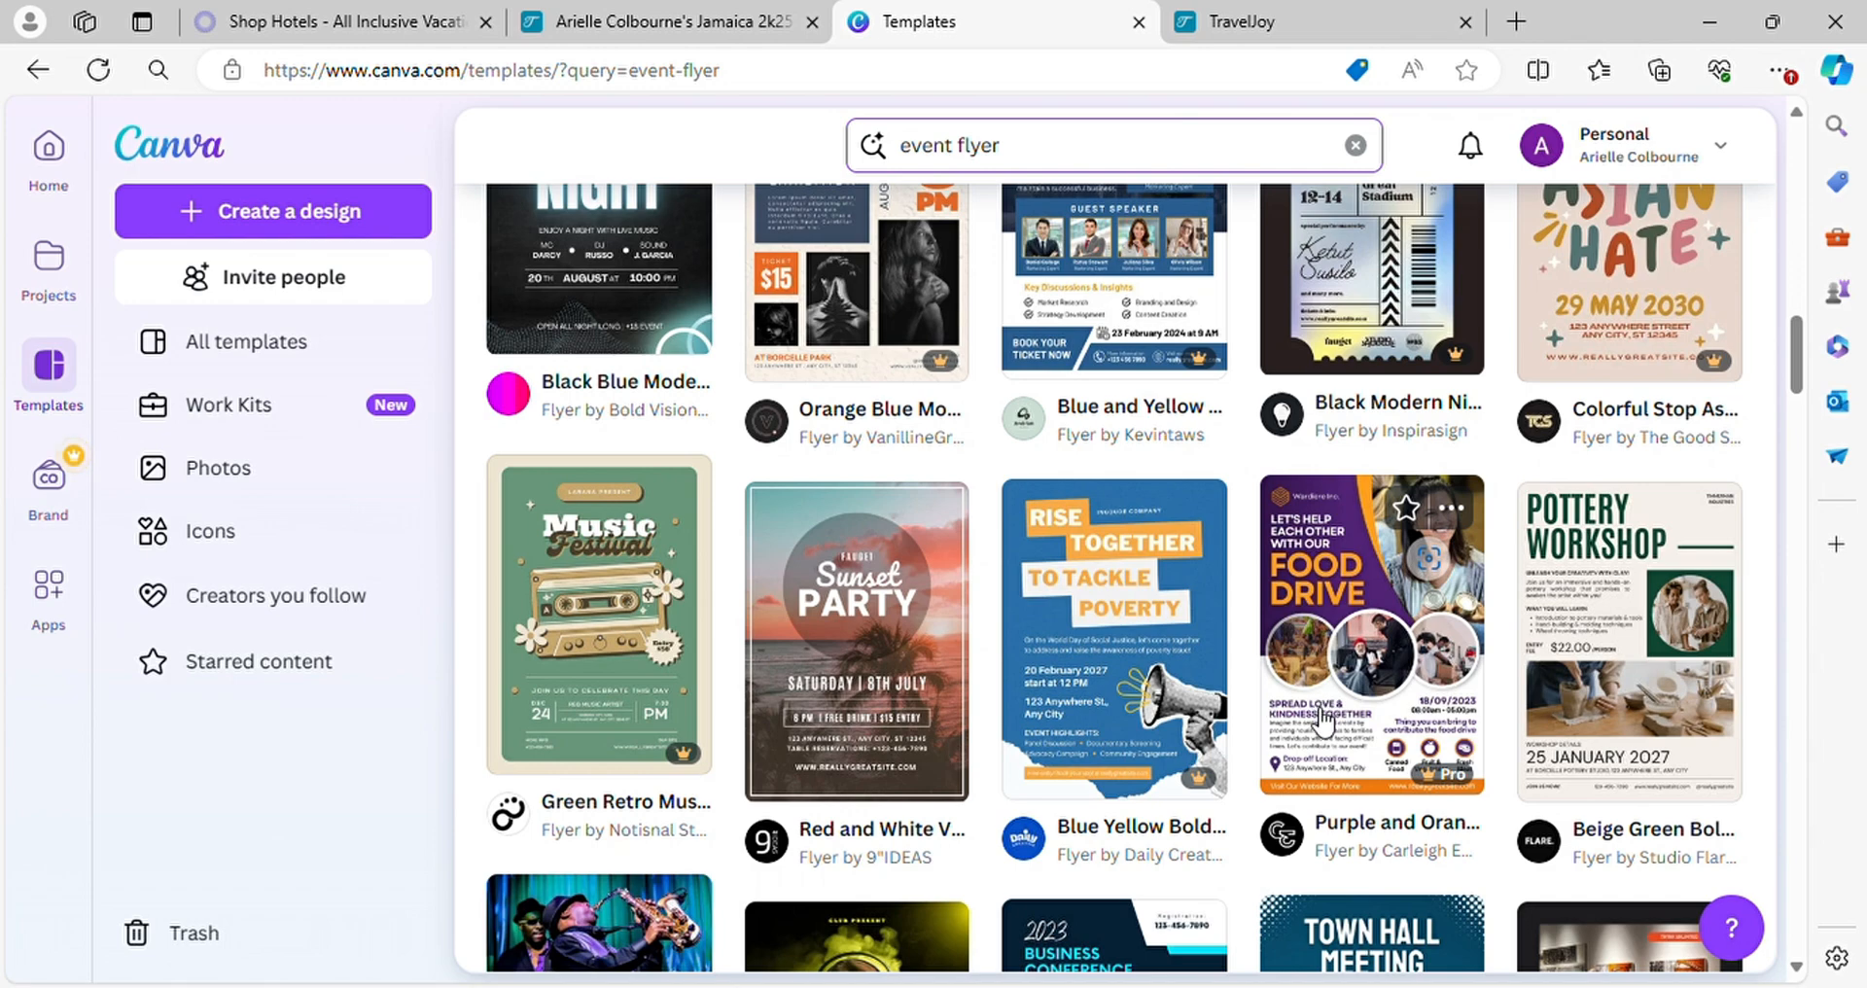
scroll(1323, 719, down, 6)
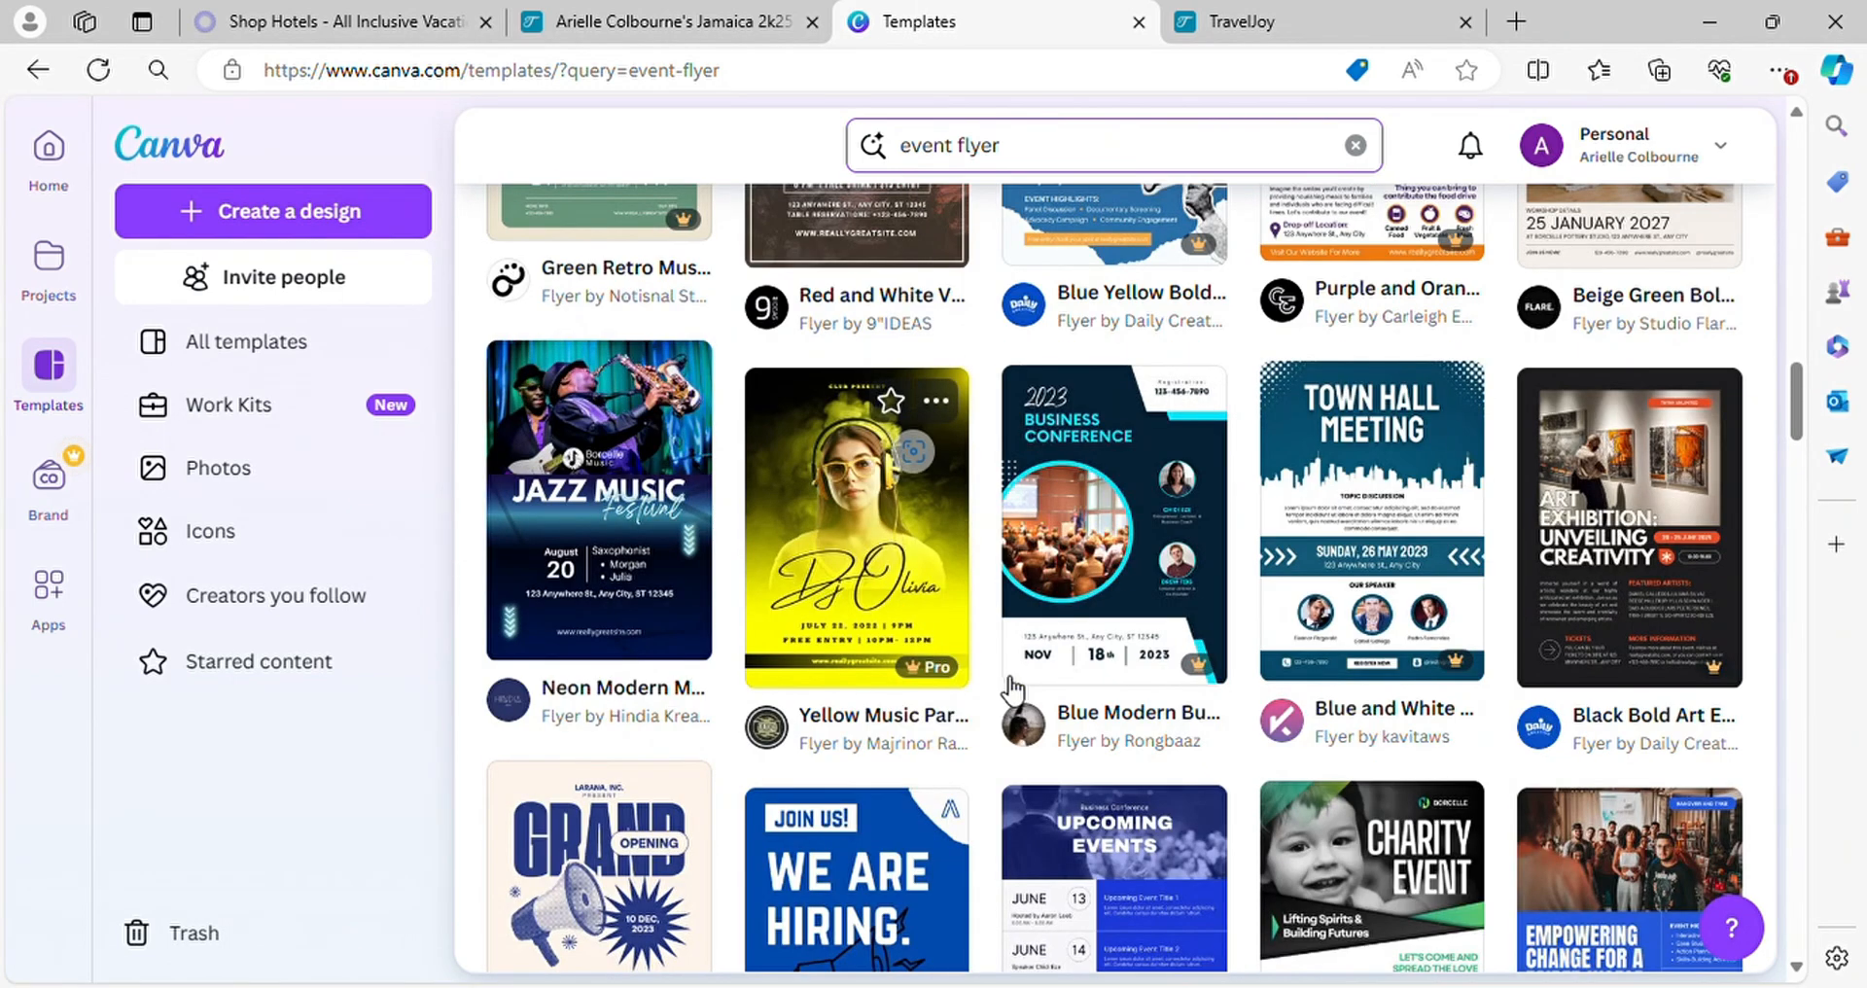
scroll(1229, 681, down, 6)
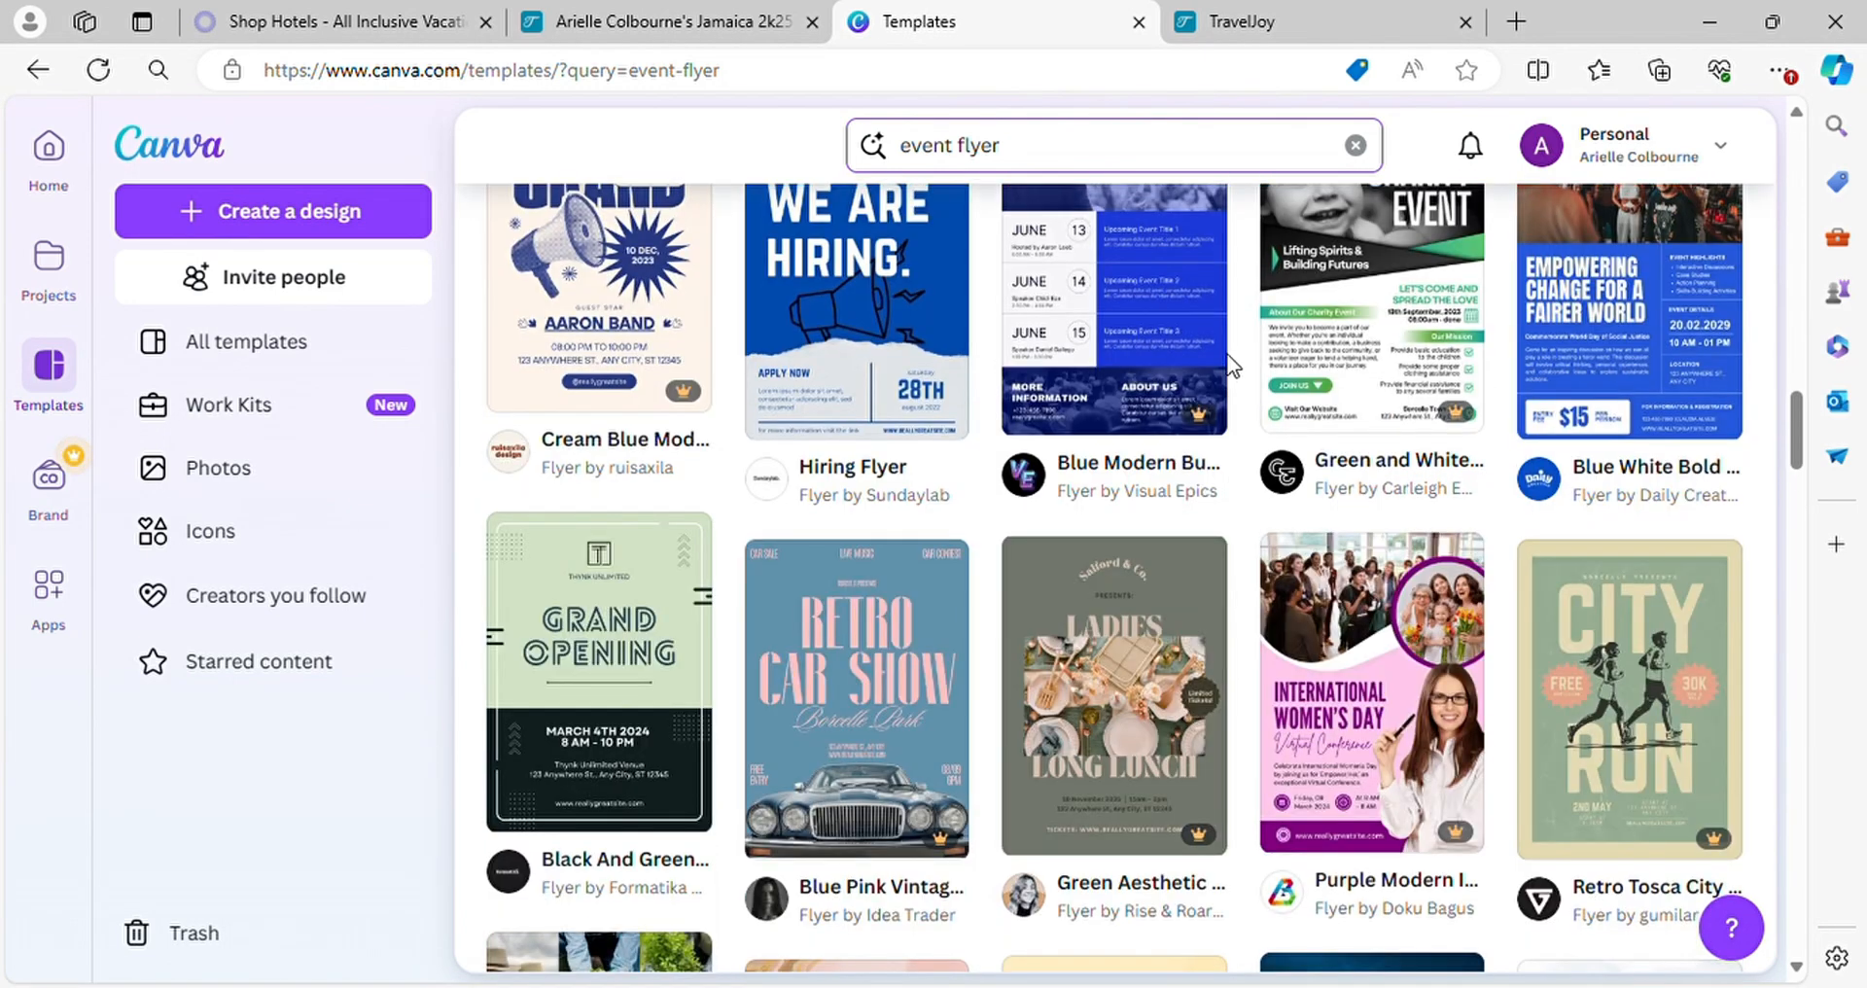
Search the template library for "reggae flyer" and look through the results for a design that fits the Jamaica trip
scroll(1206, 291, up, 4)
click(1185, 170)
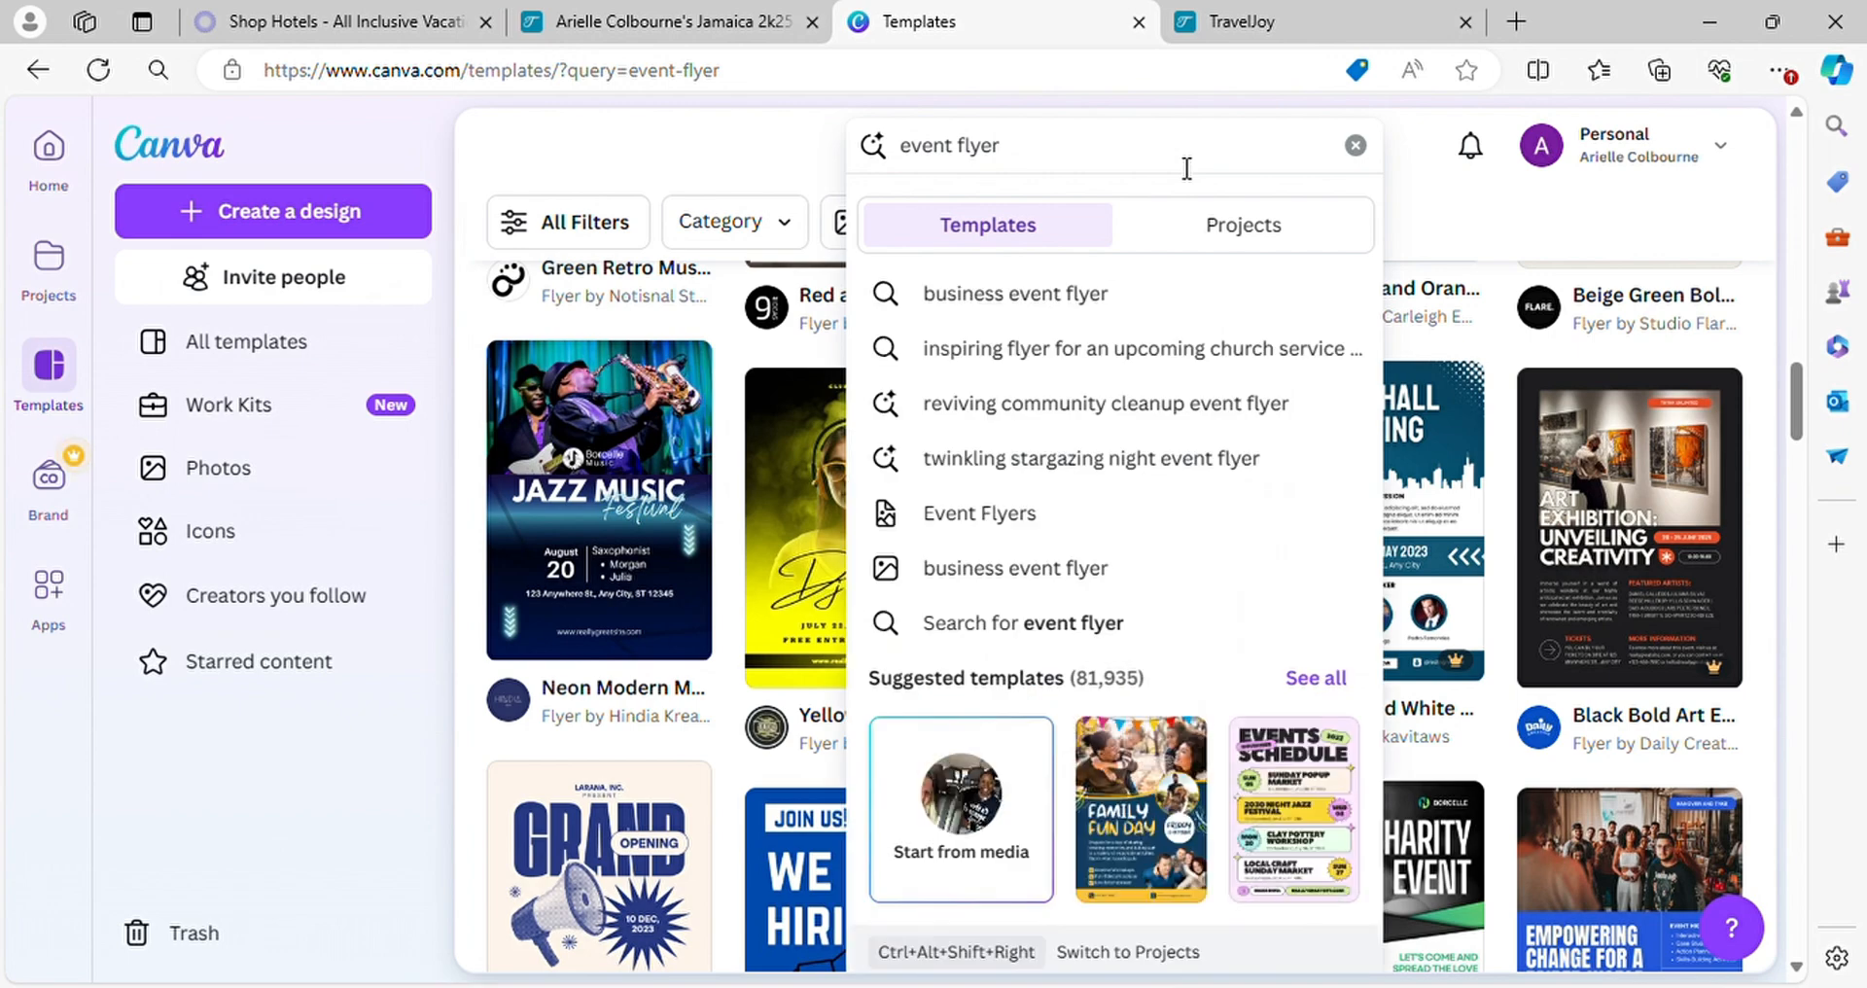
key(ctrl+a)
key(BackSpace)
text(r)
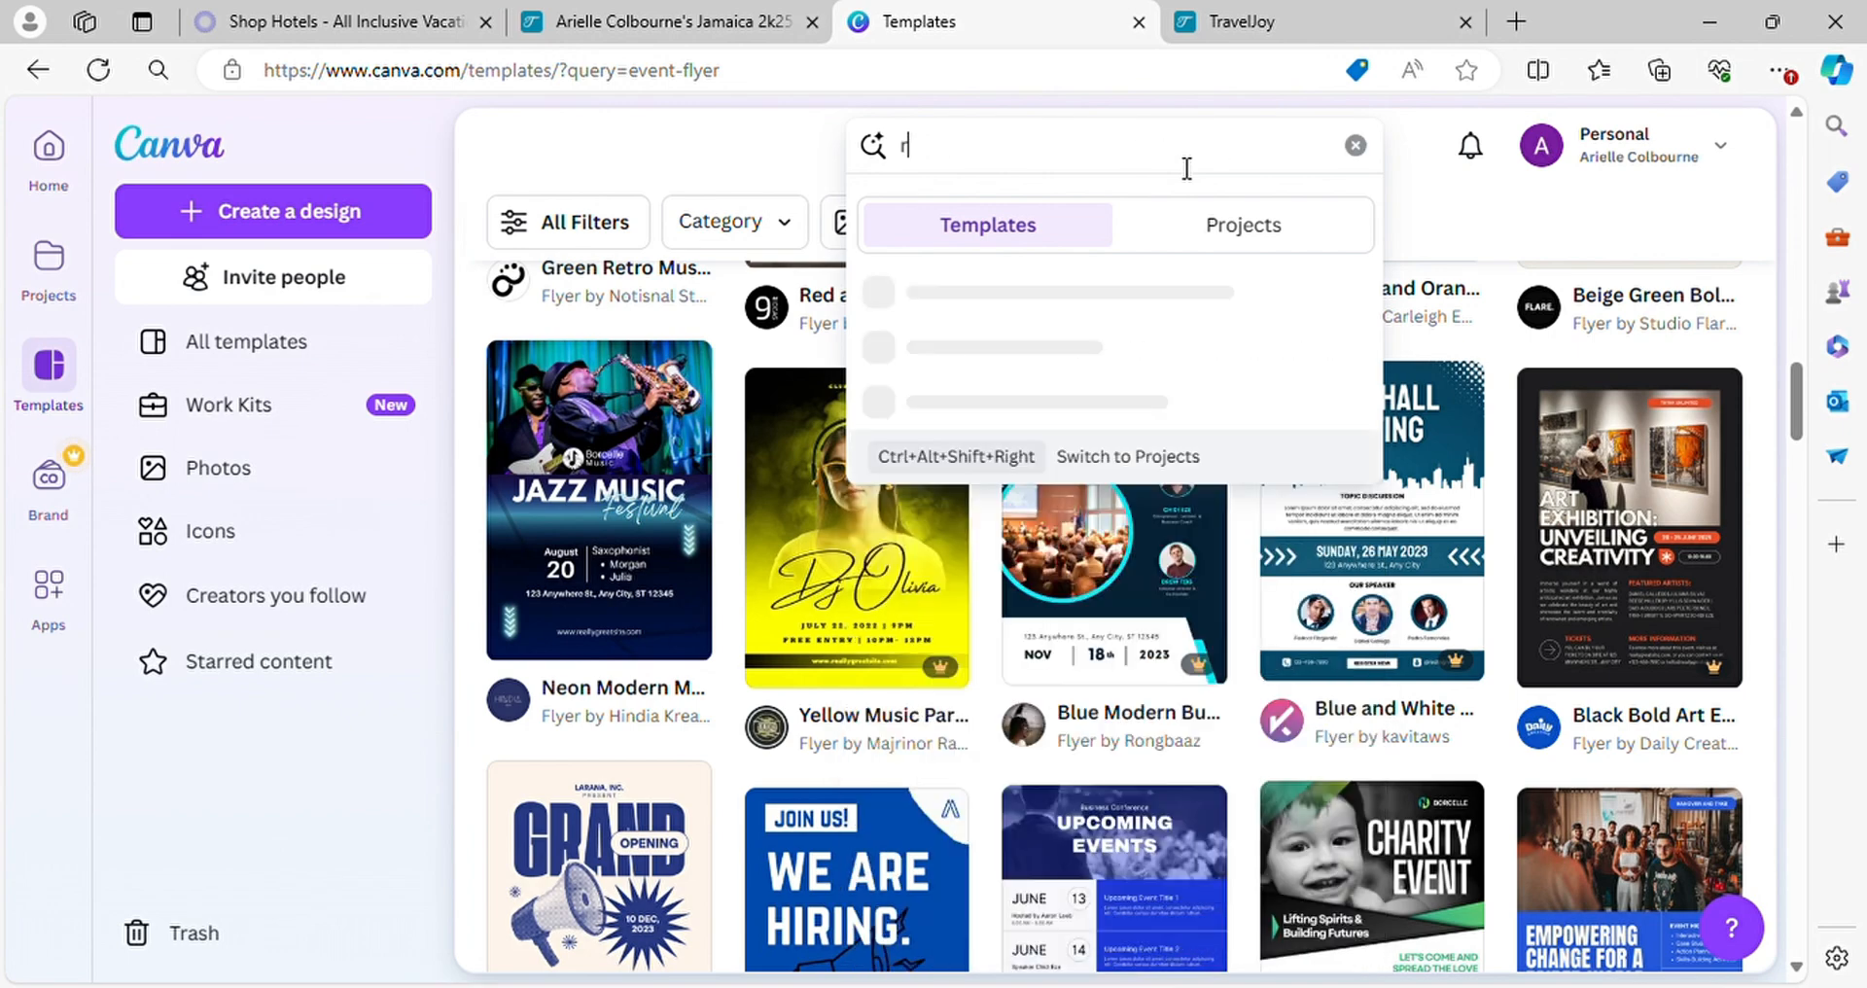
text(eggae flyer)
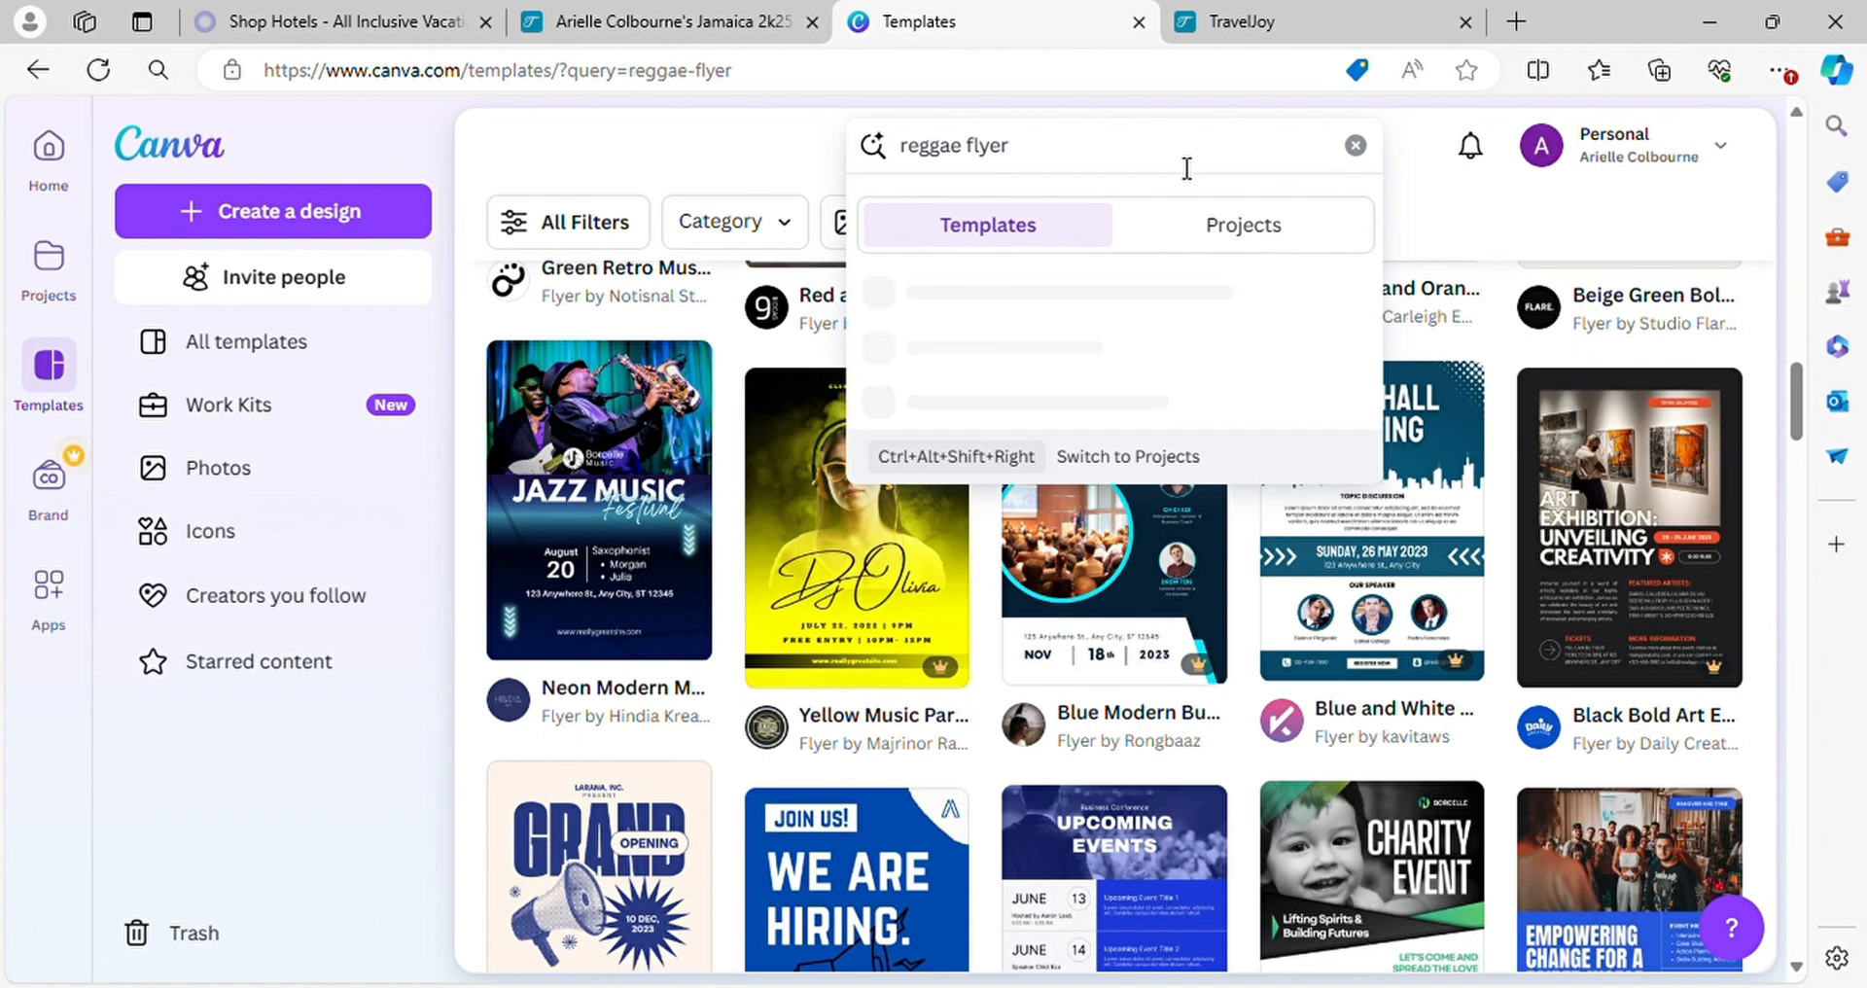
key(Return)
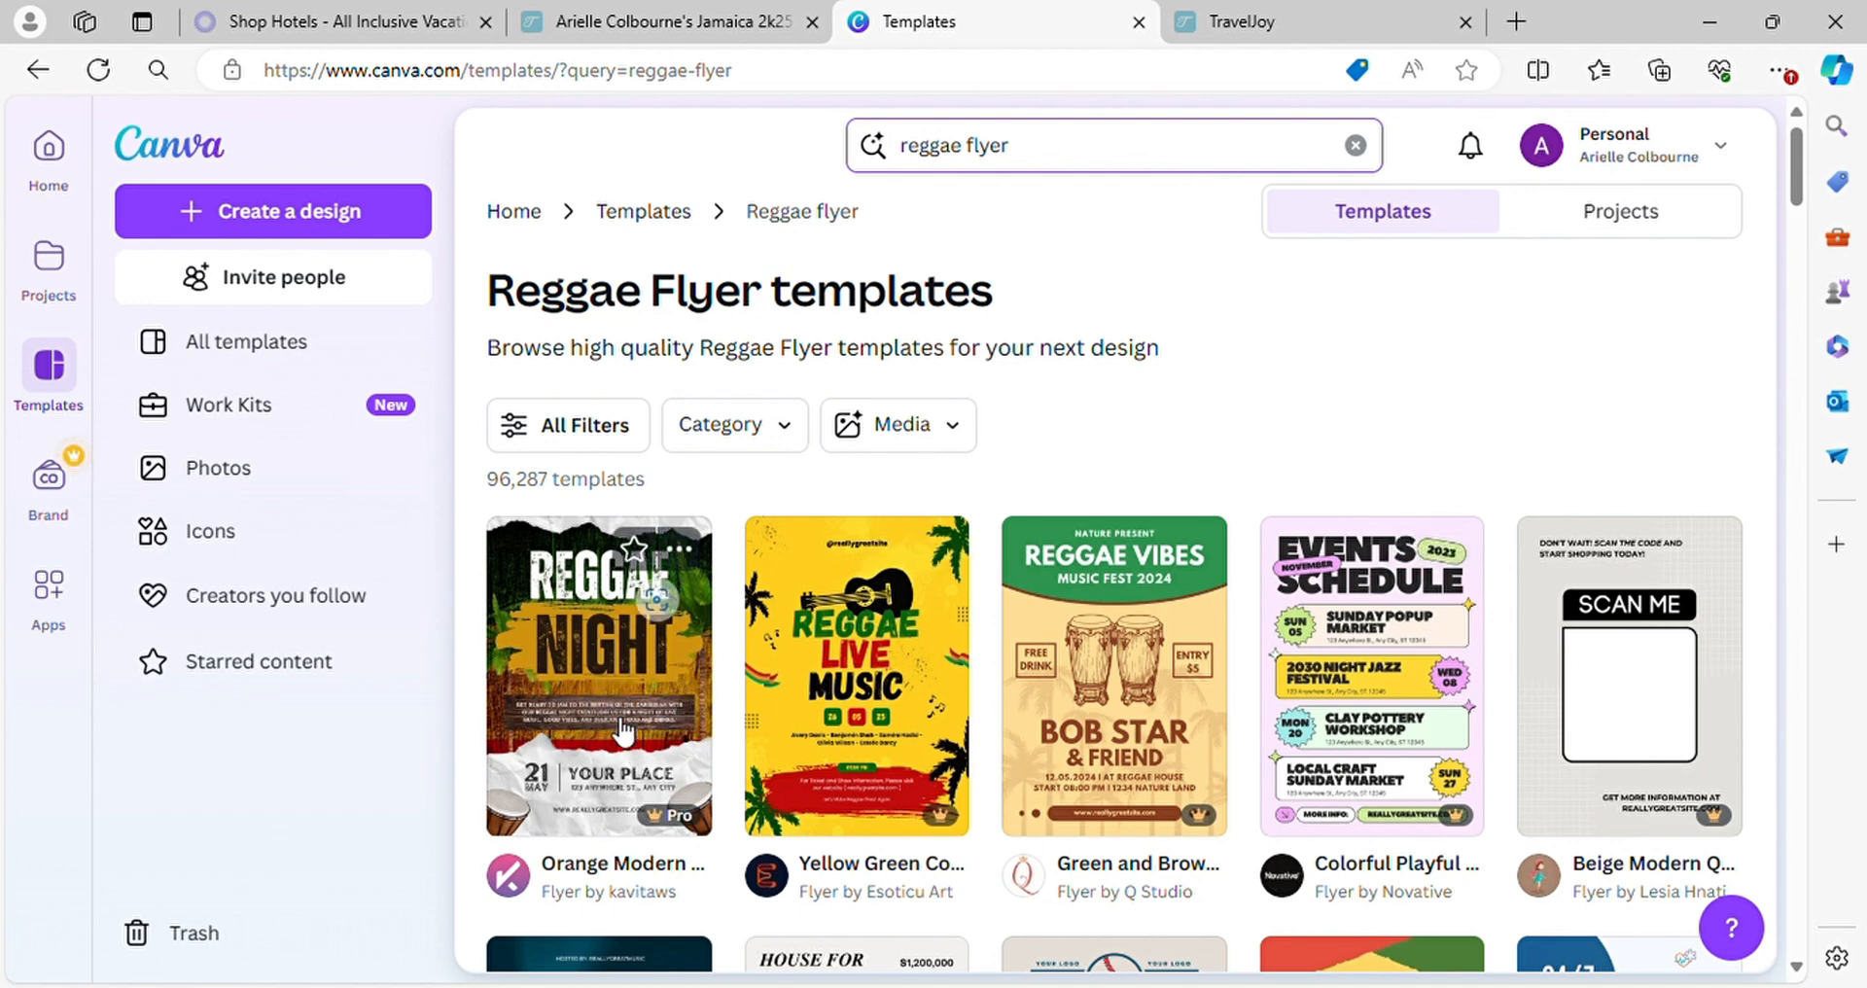
scroll(708, 678, down, 3)
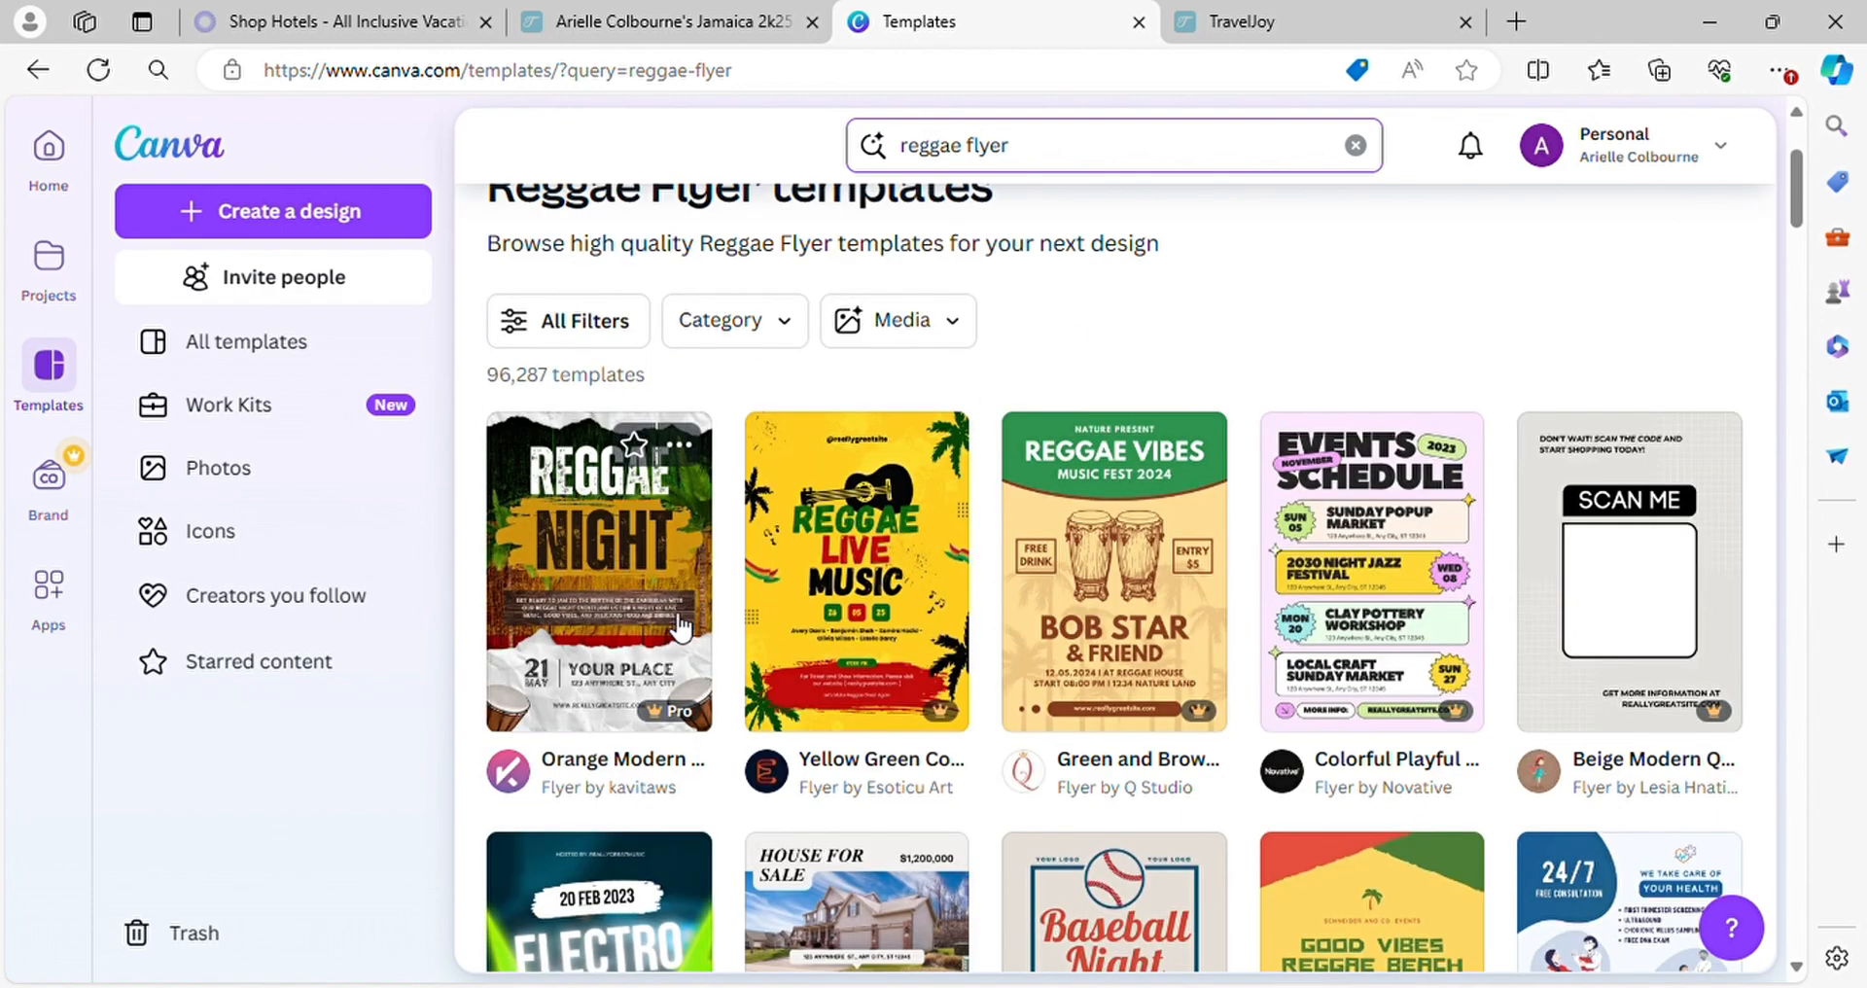
scroll(996, 637, down, 3)
scroll(995, 636, down, 3)
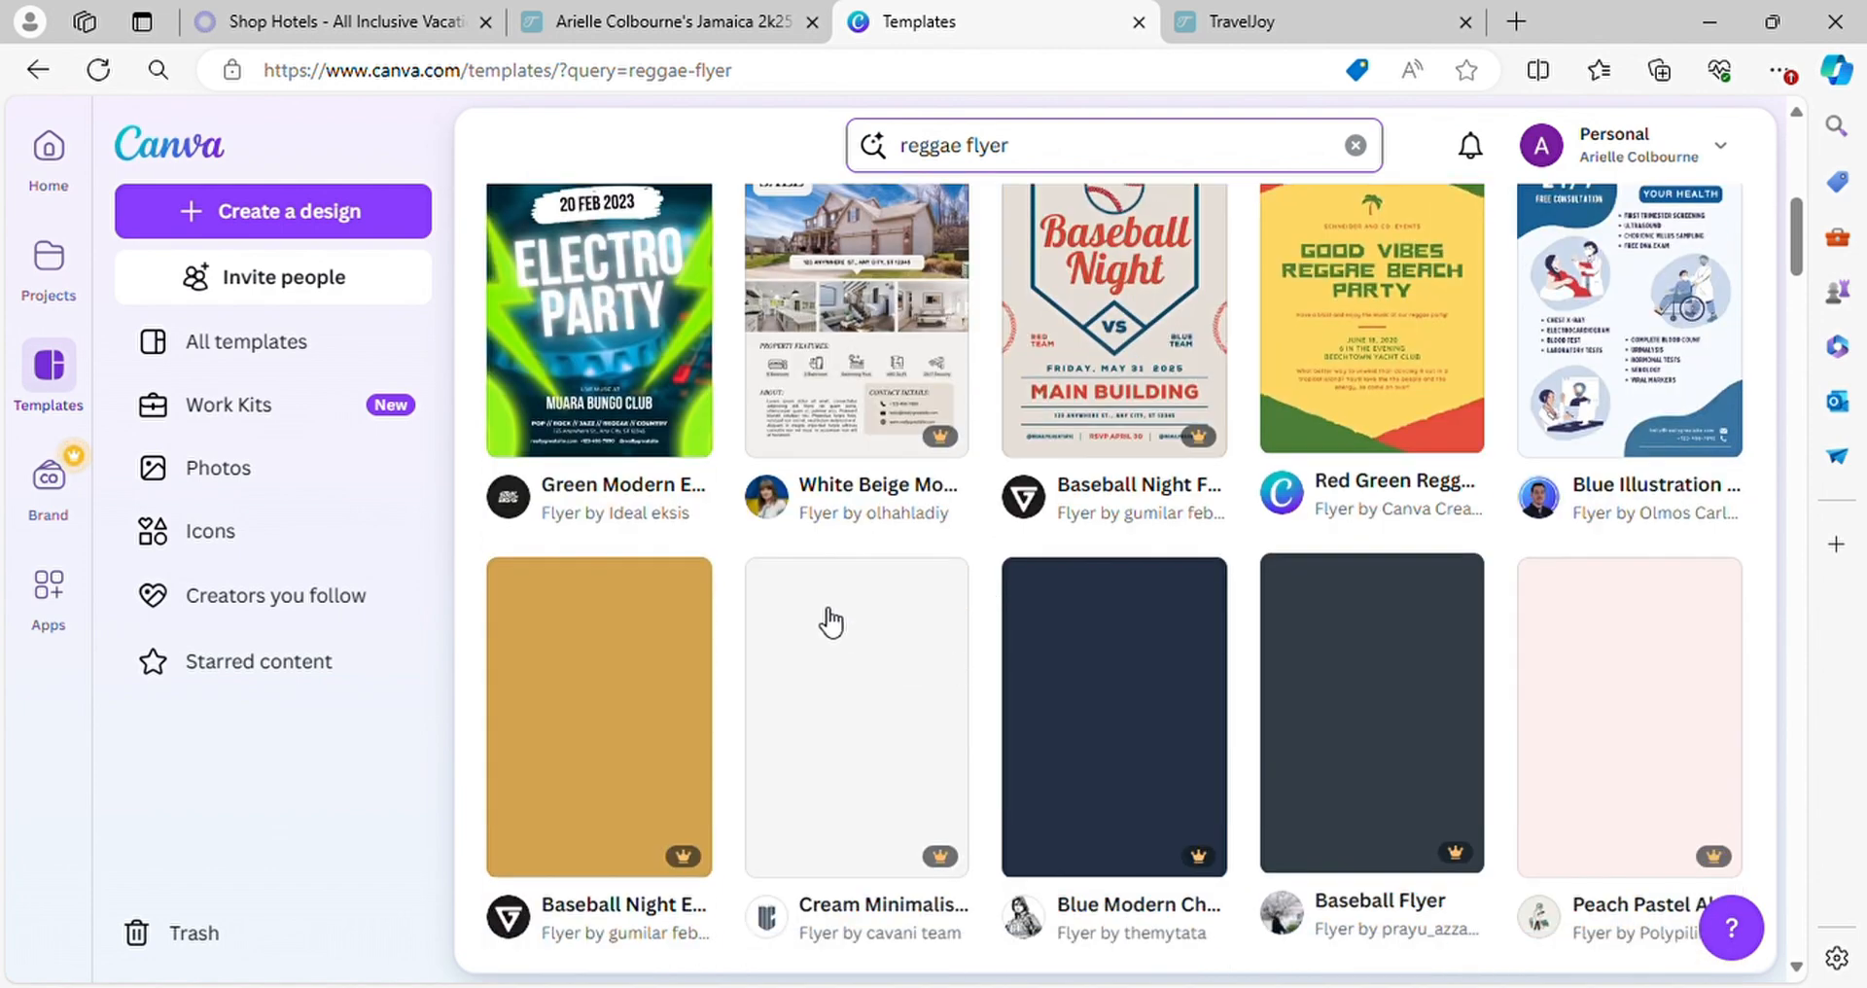
scroll(1000, 630, down, 4)
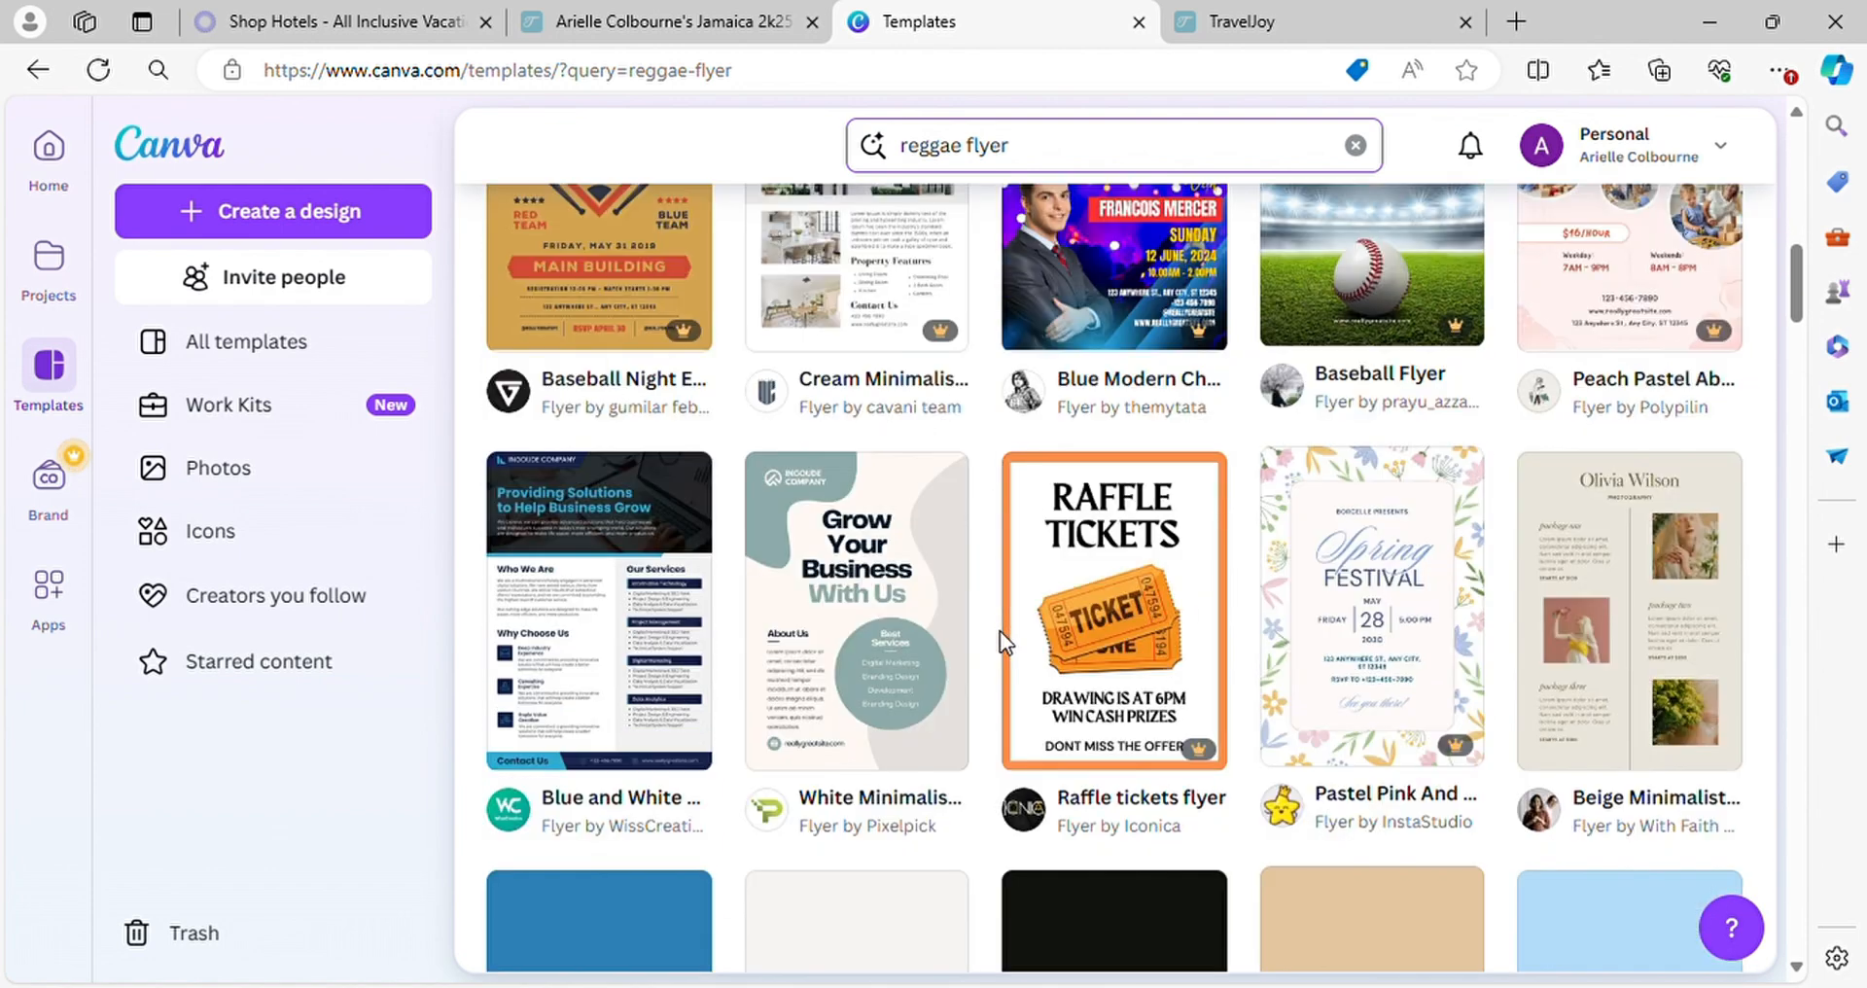
Find the Colorful Floral Summer Party Flyer among the "reggae flyer" results and open it for customizing
scroll(1215, 689, down, 2)
scroll(1215, 689, down, 4)
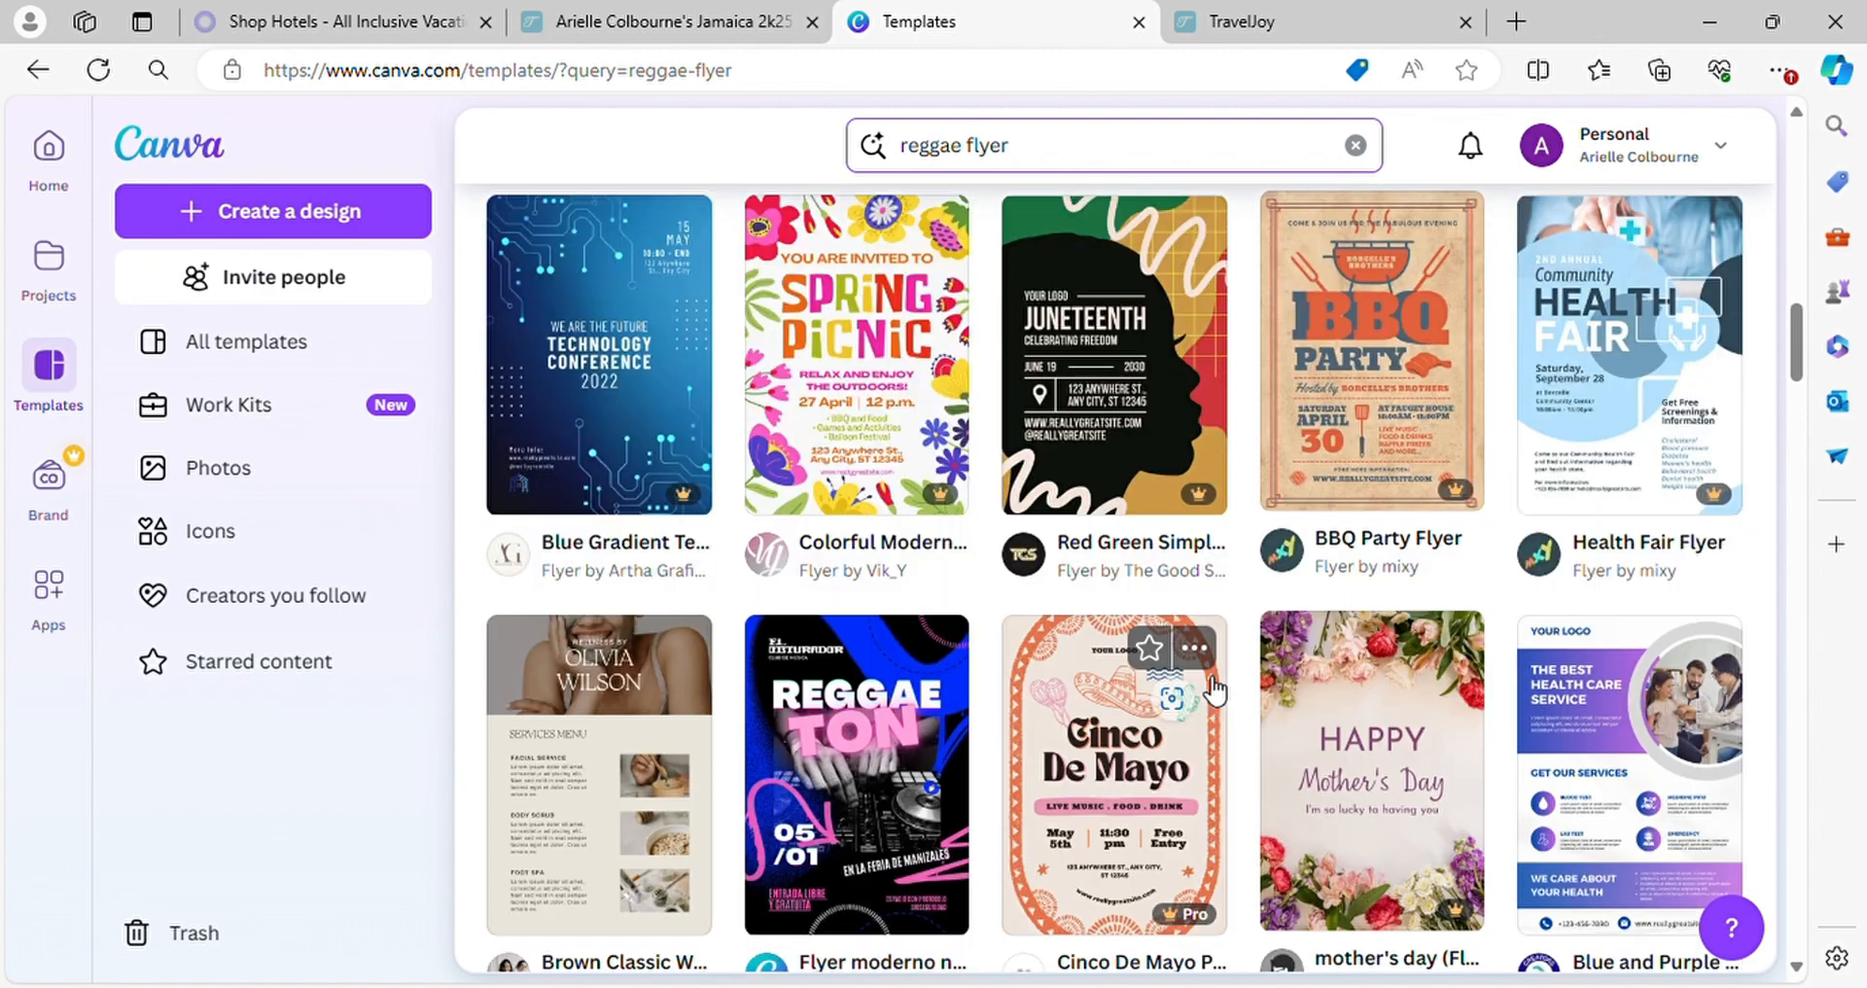
scroll(1345, 718, down, 4)
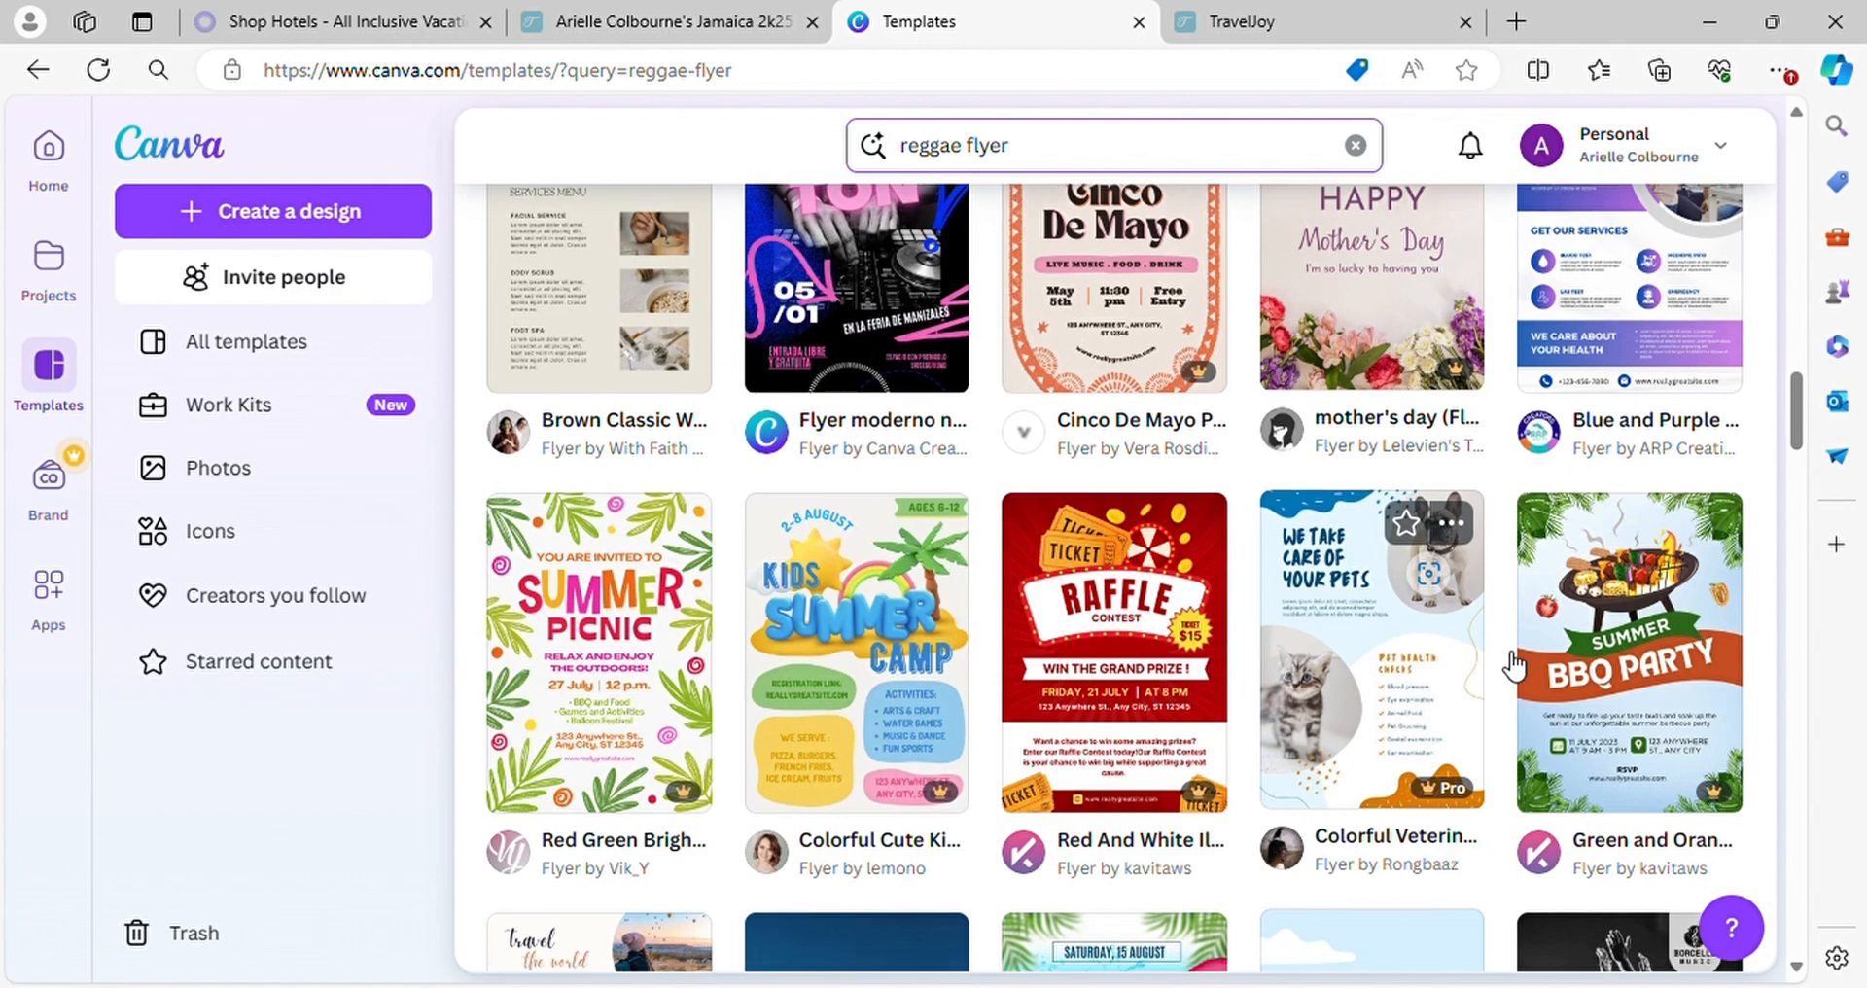
scroll(1434, 698, down, 5)
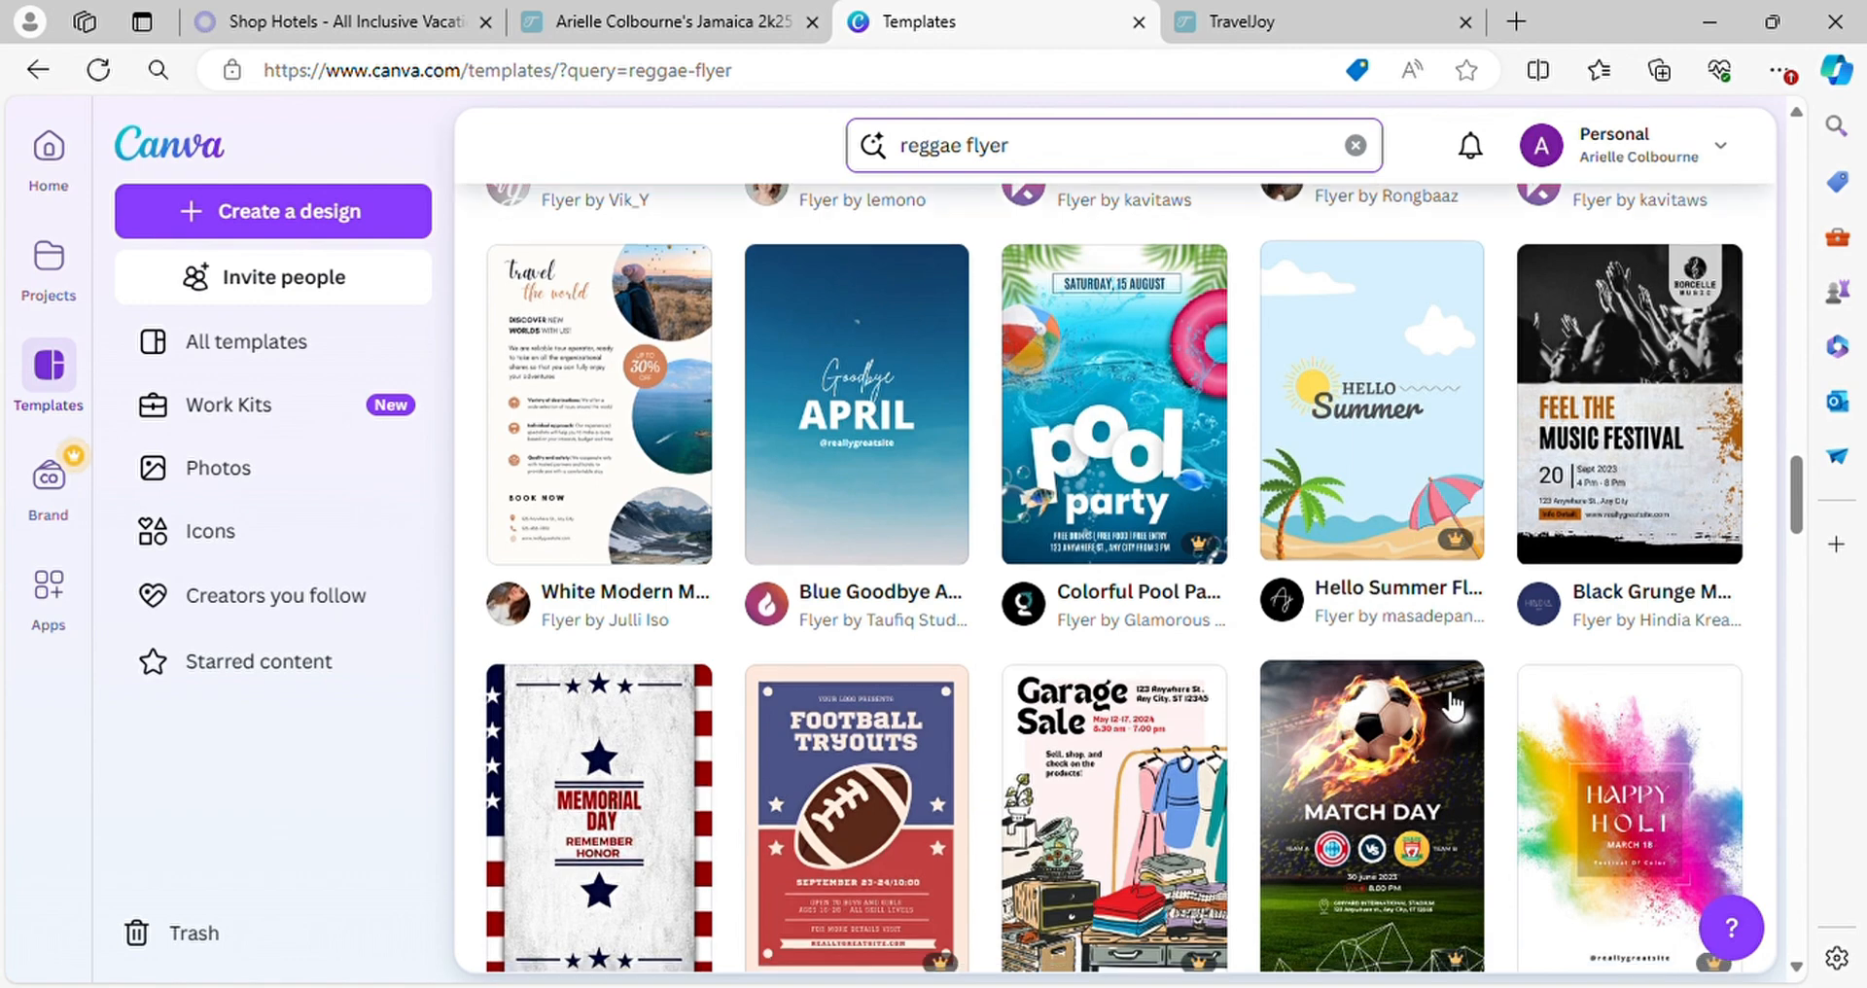
scroll(1525, 729, down, 4)
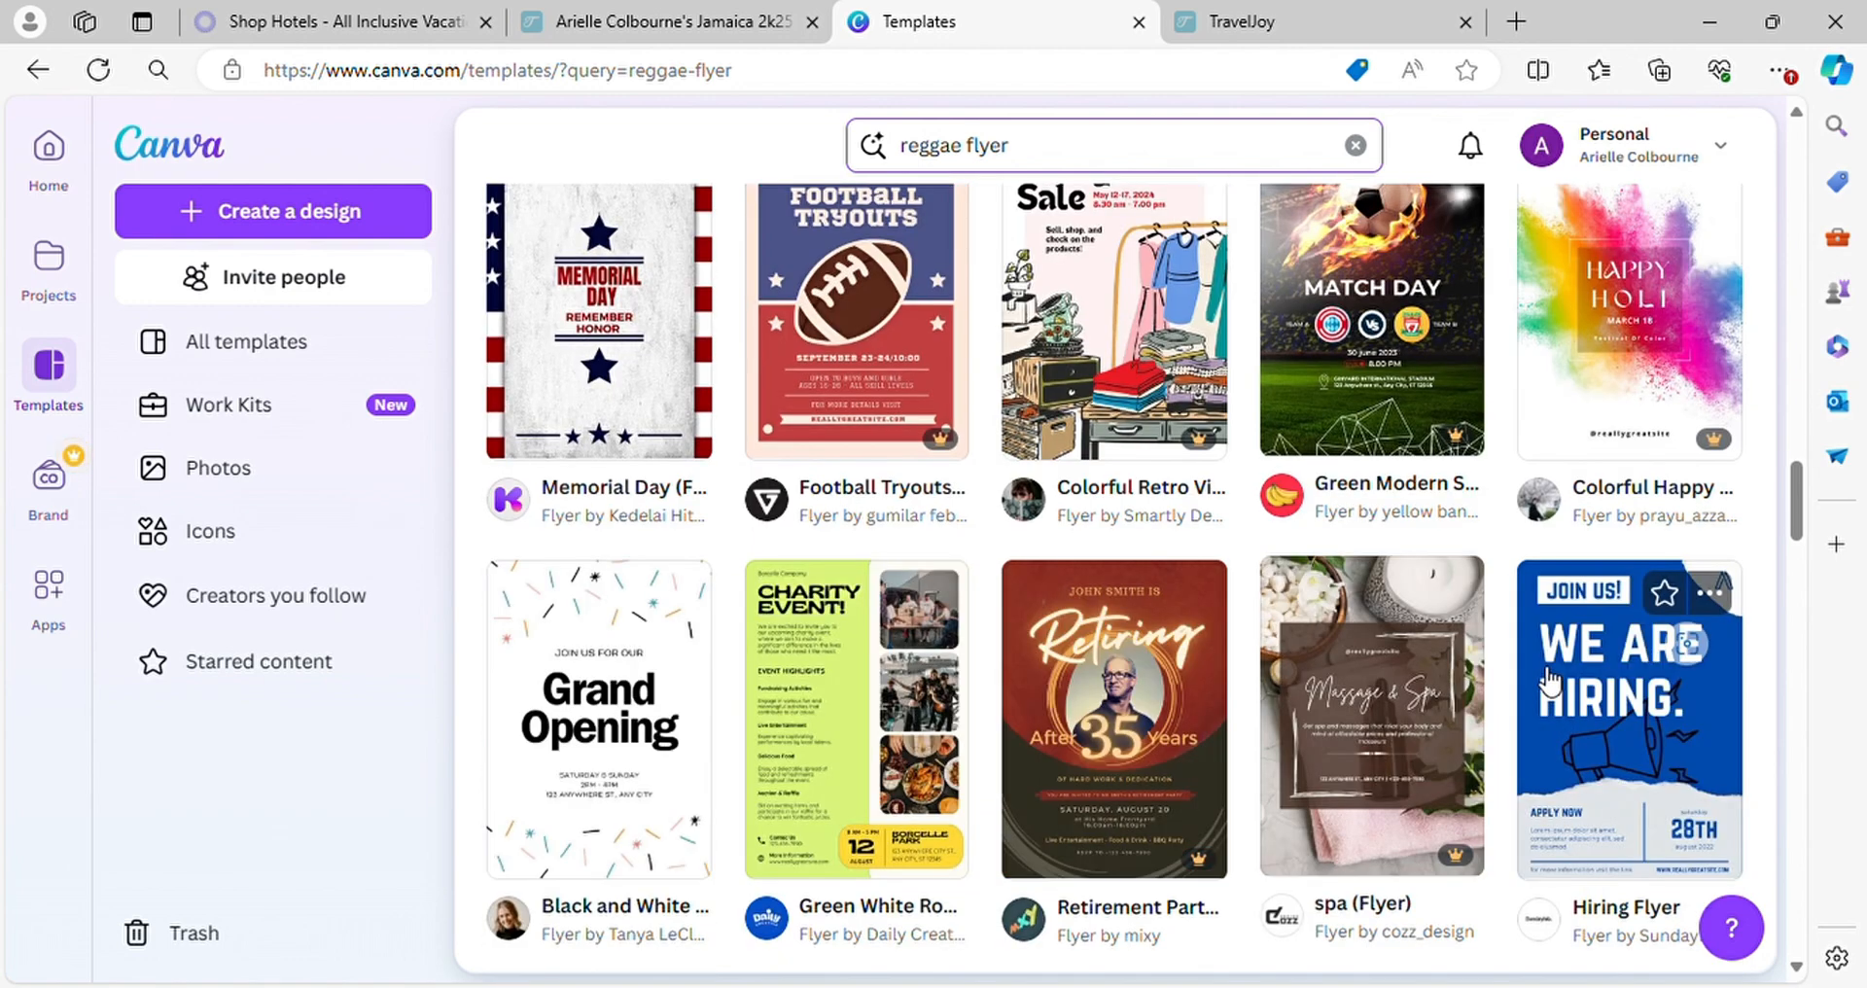
scroll(1548, 680, down, 4)
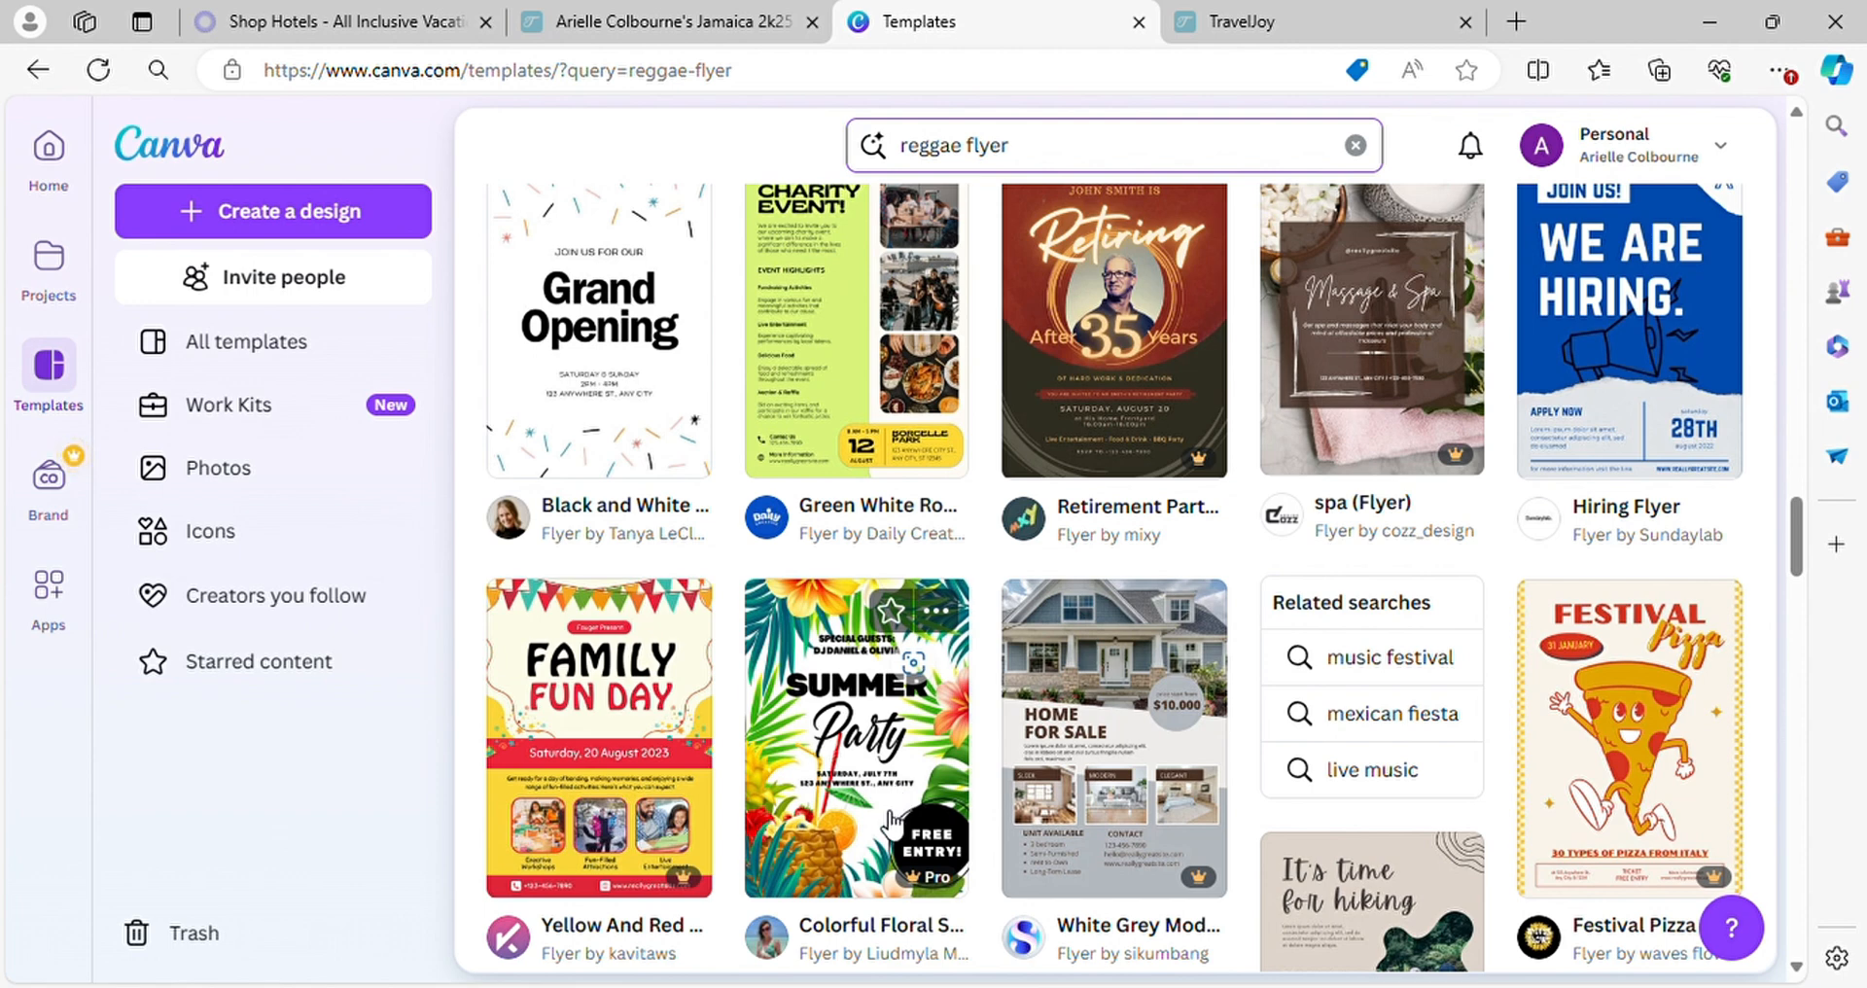
click(893, 778)
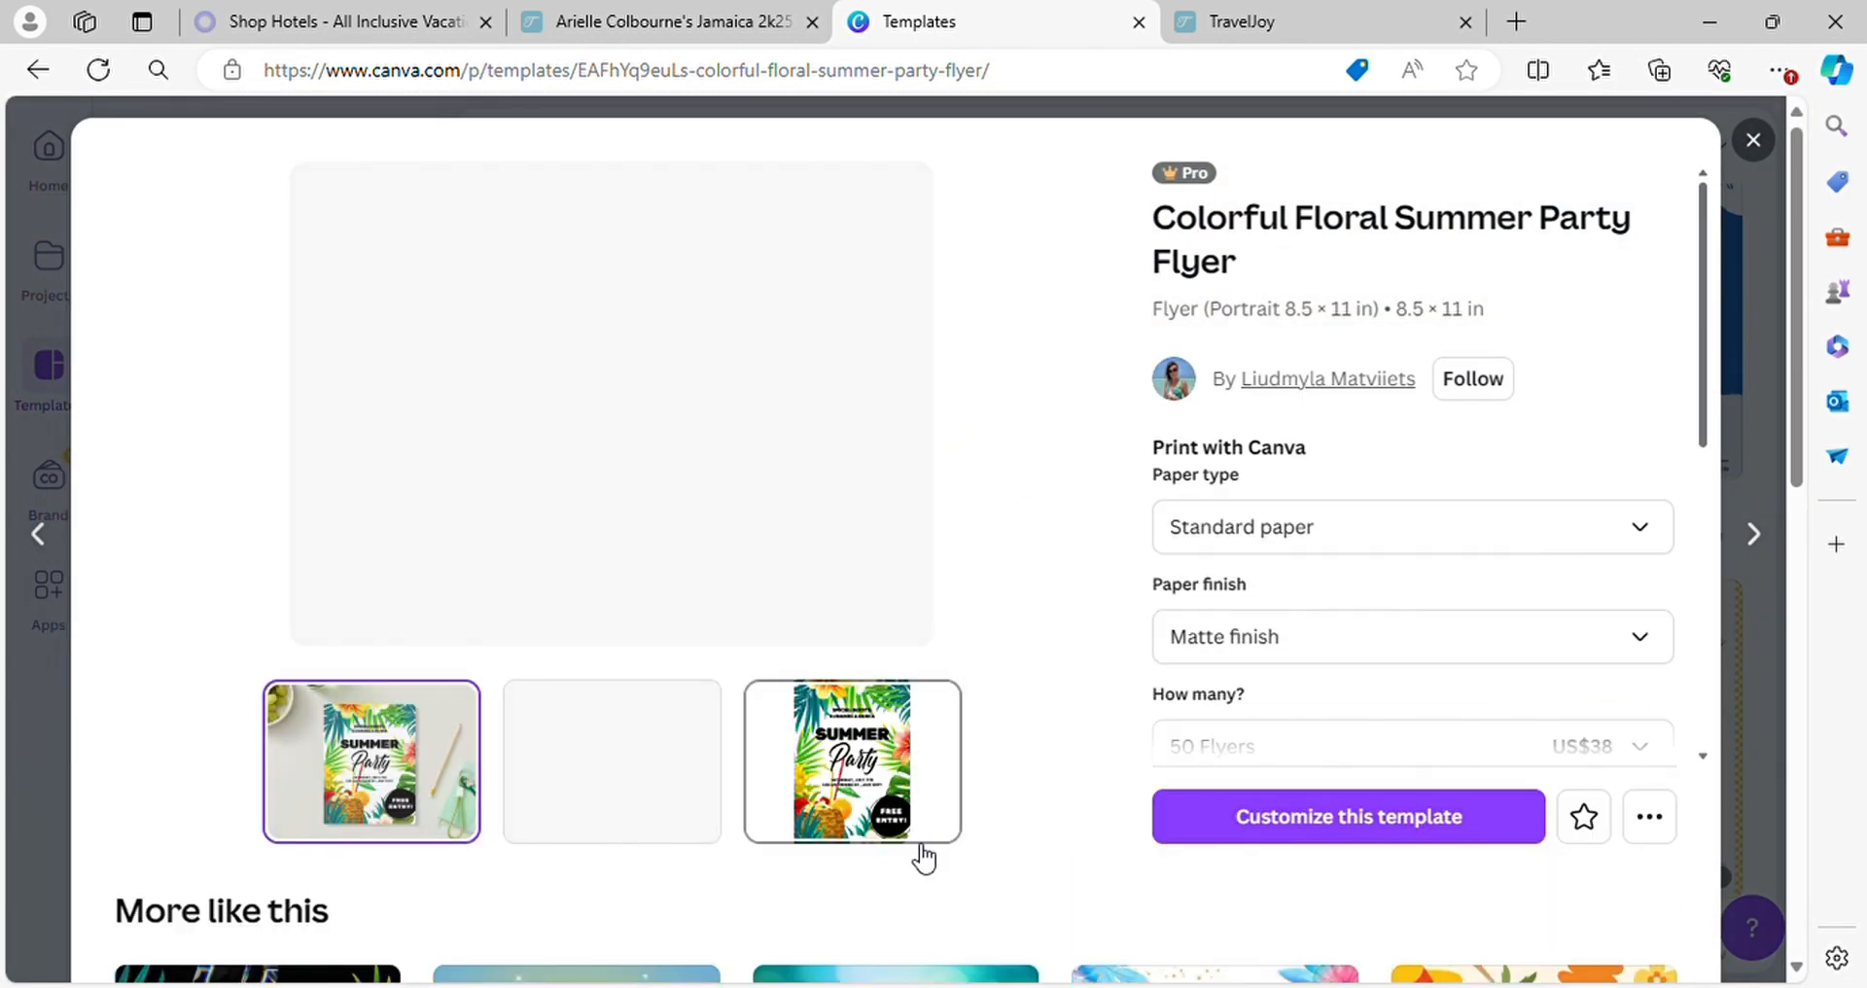
click(1263, 817)
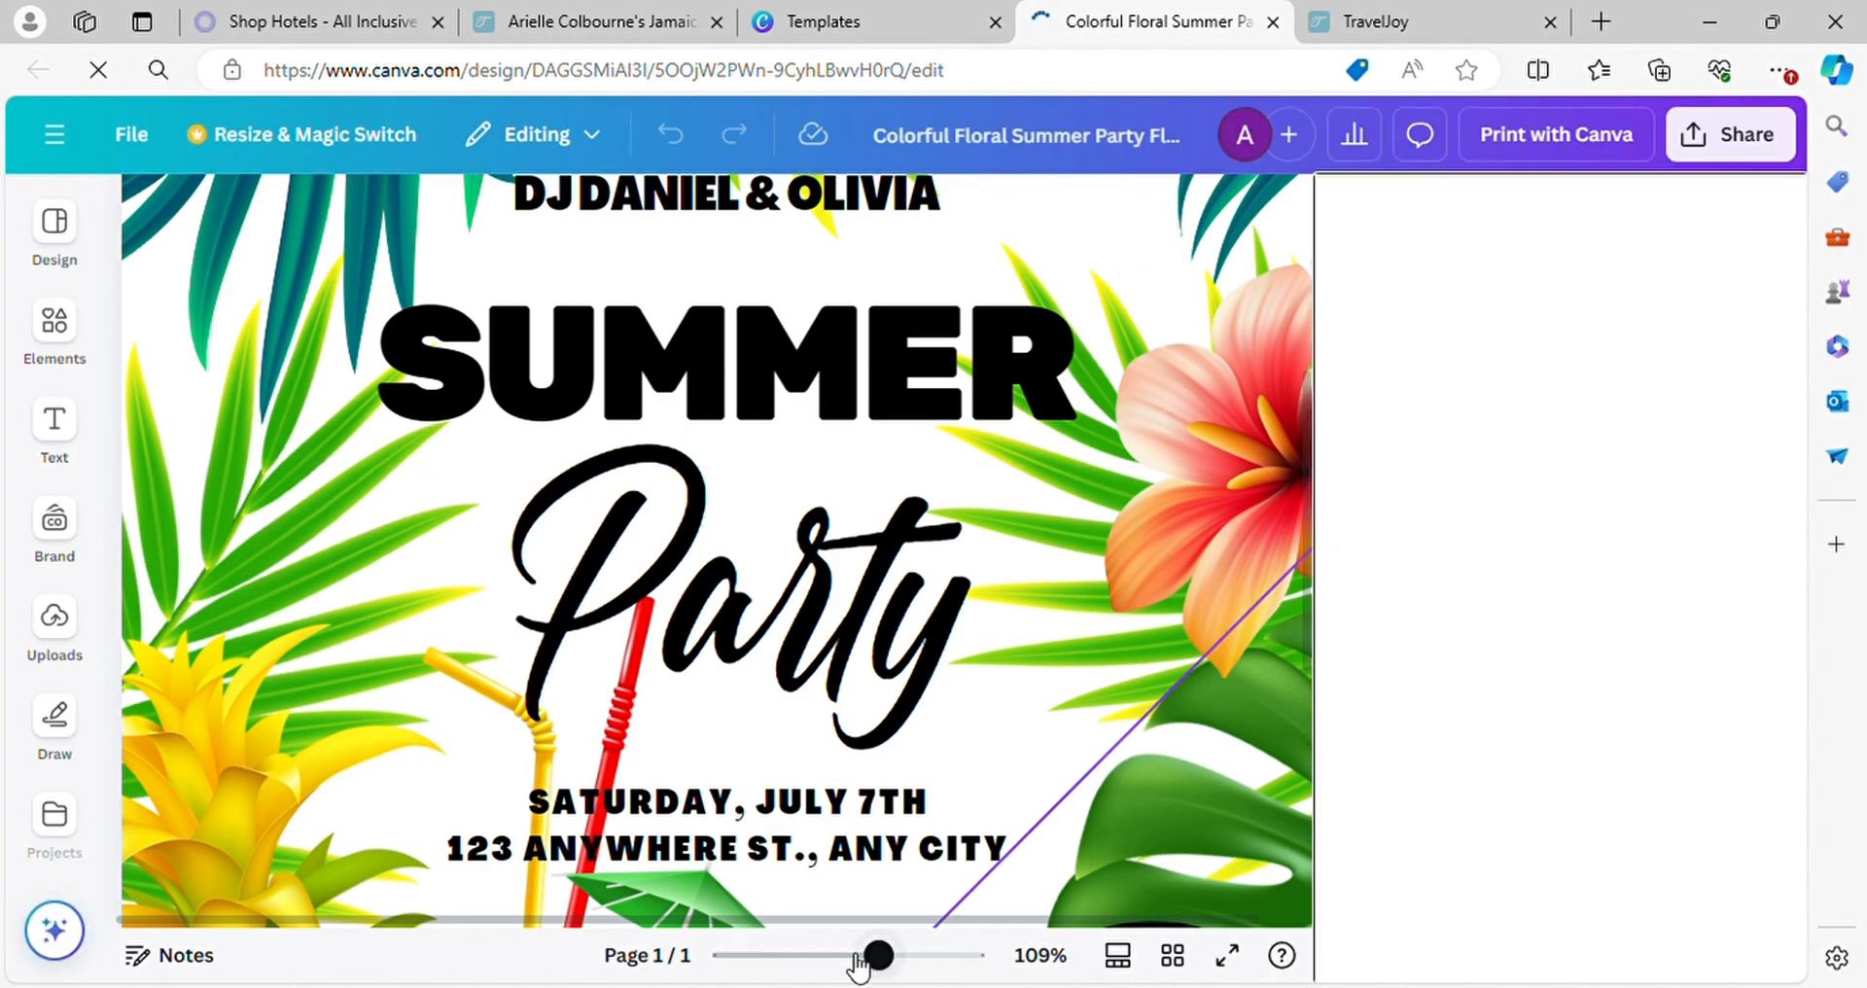
Replace the special guests text above the flyer's title with "HOSTED BY" followed by the host's name
drag(857, 963, 837, 958)
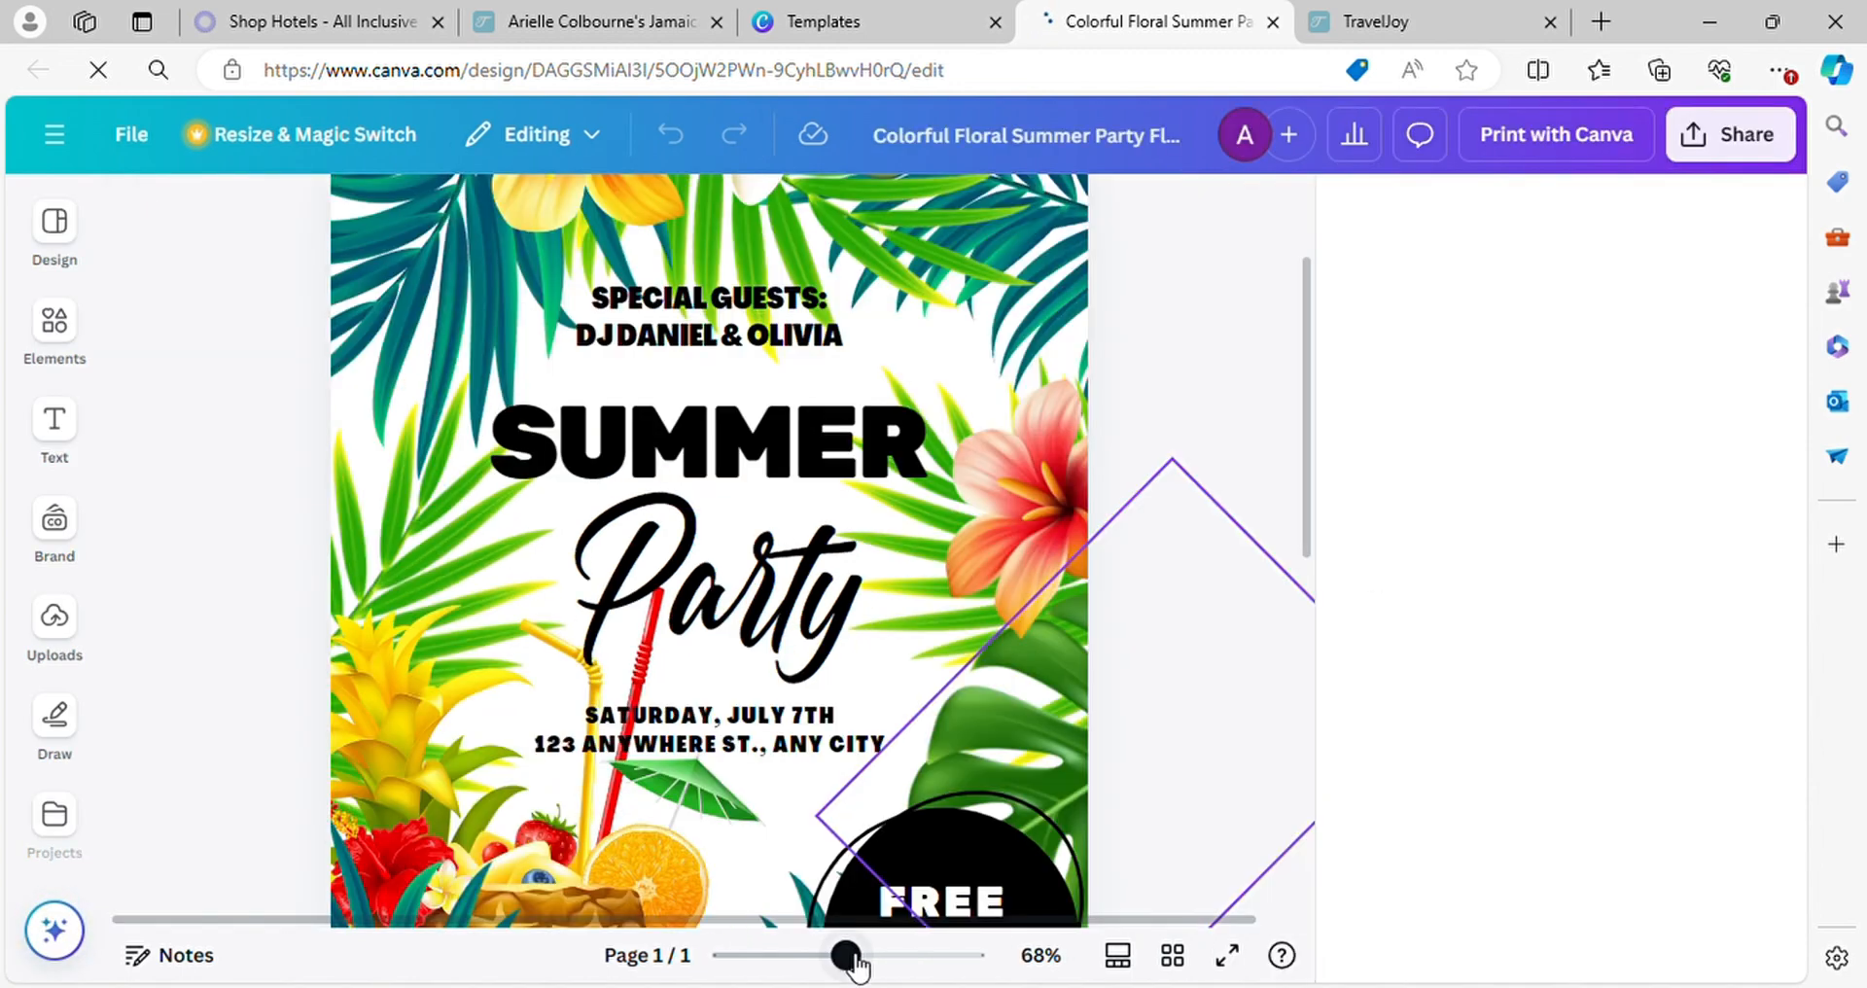
click(784, 299)
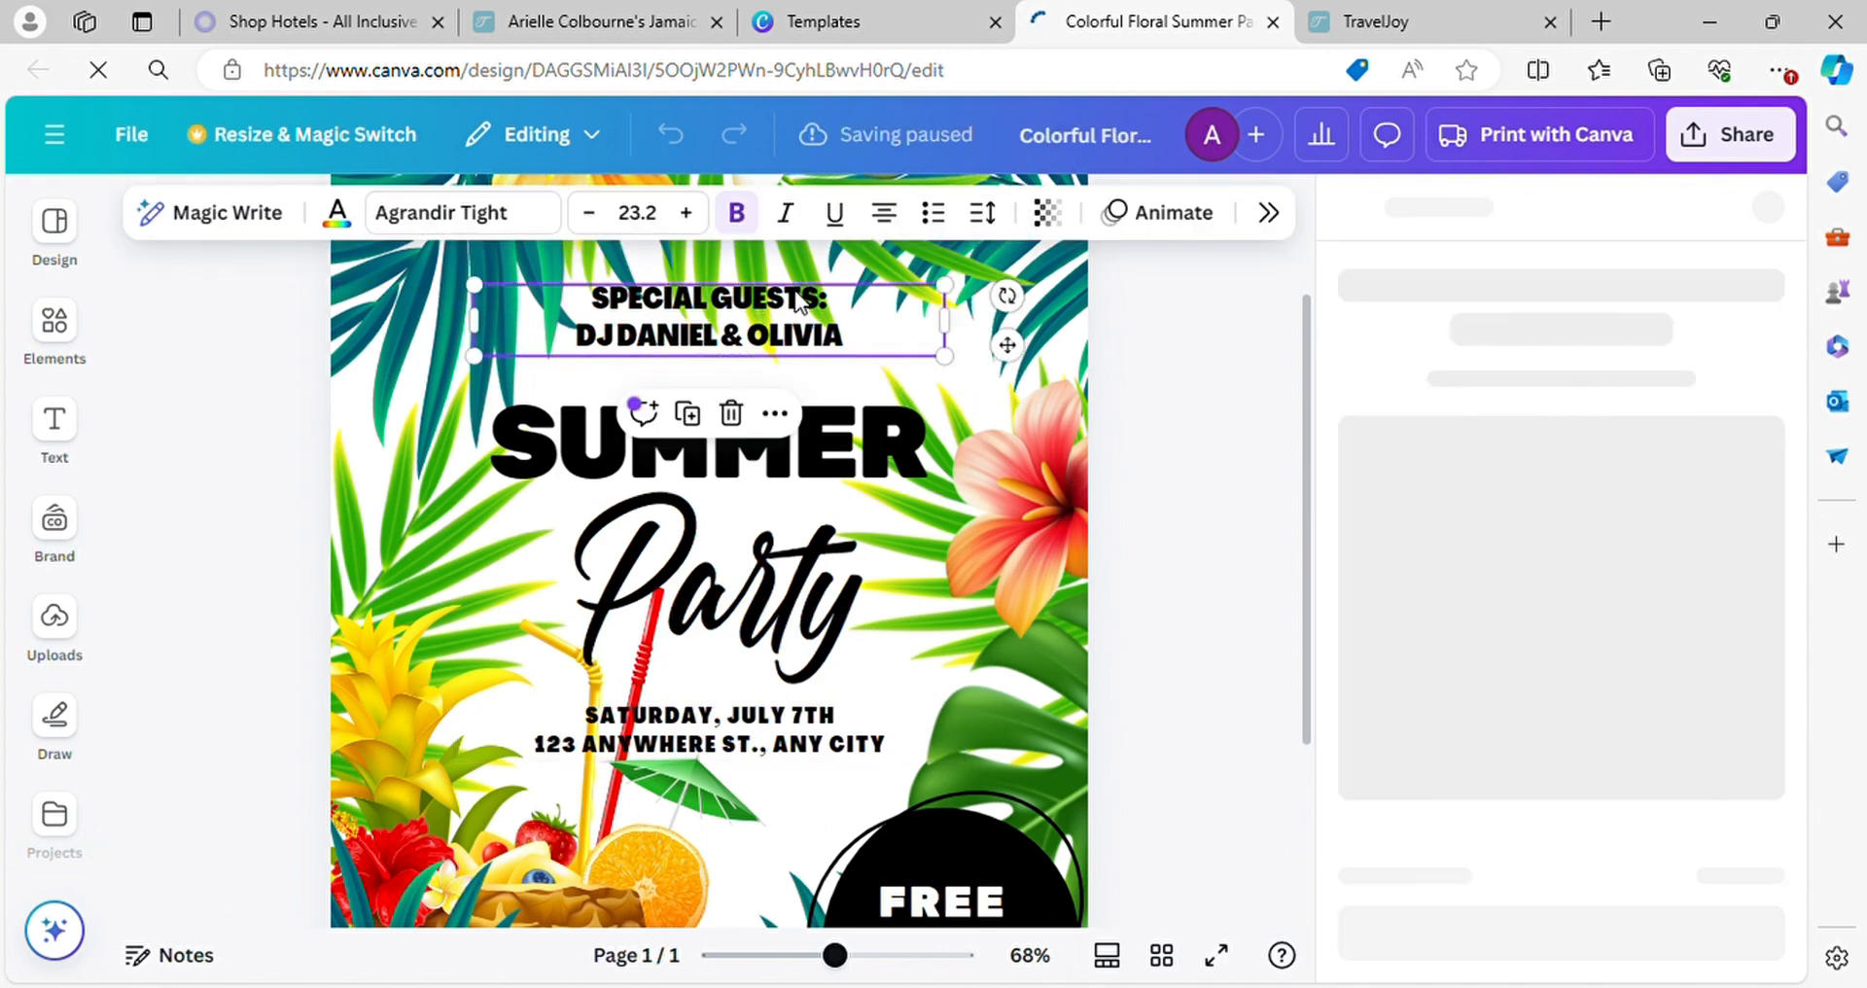
double_click(830, 311)
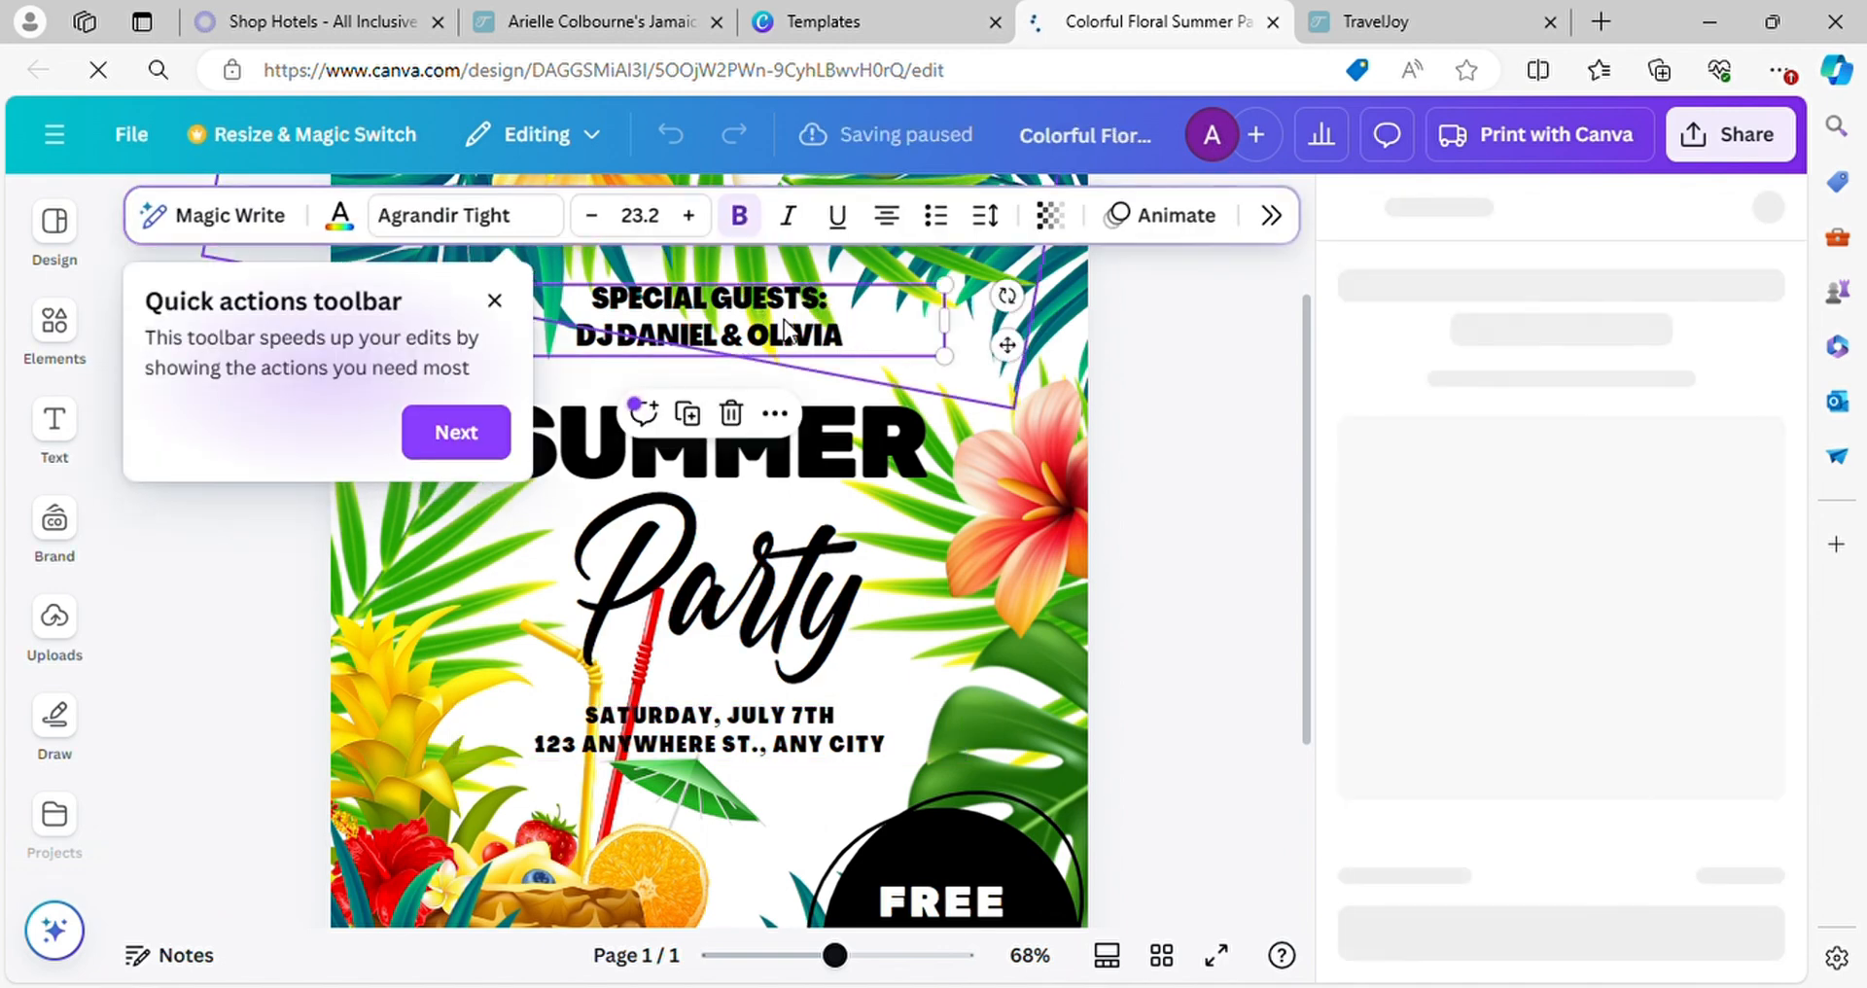
click(623, 338)
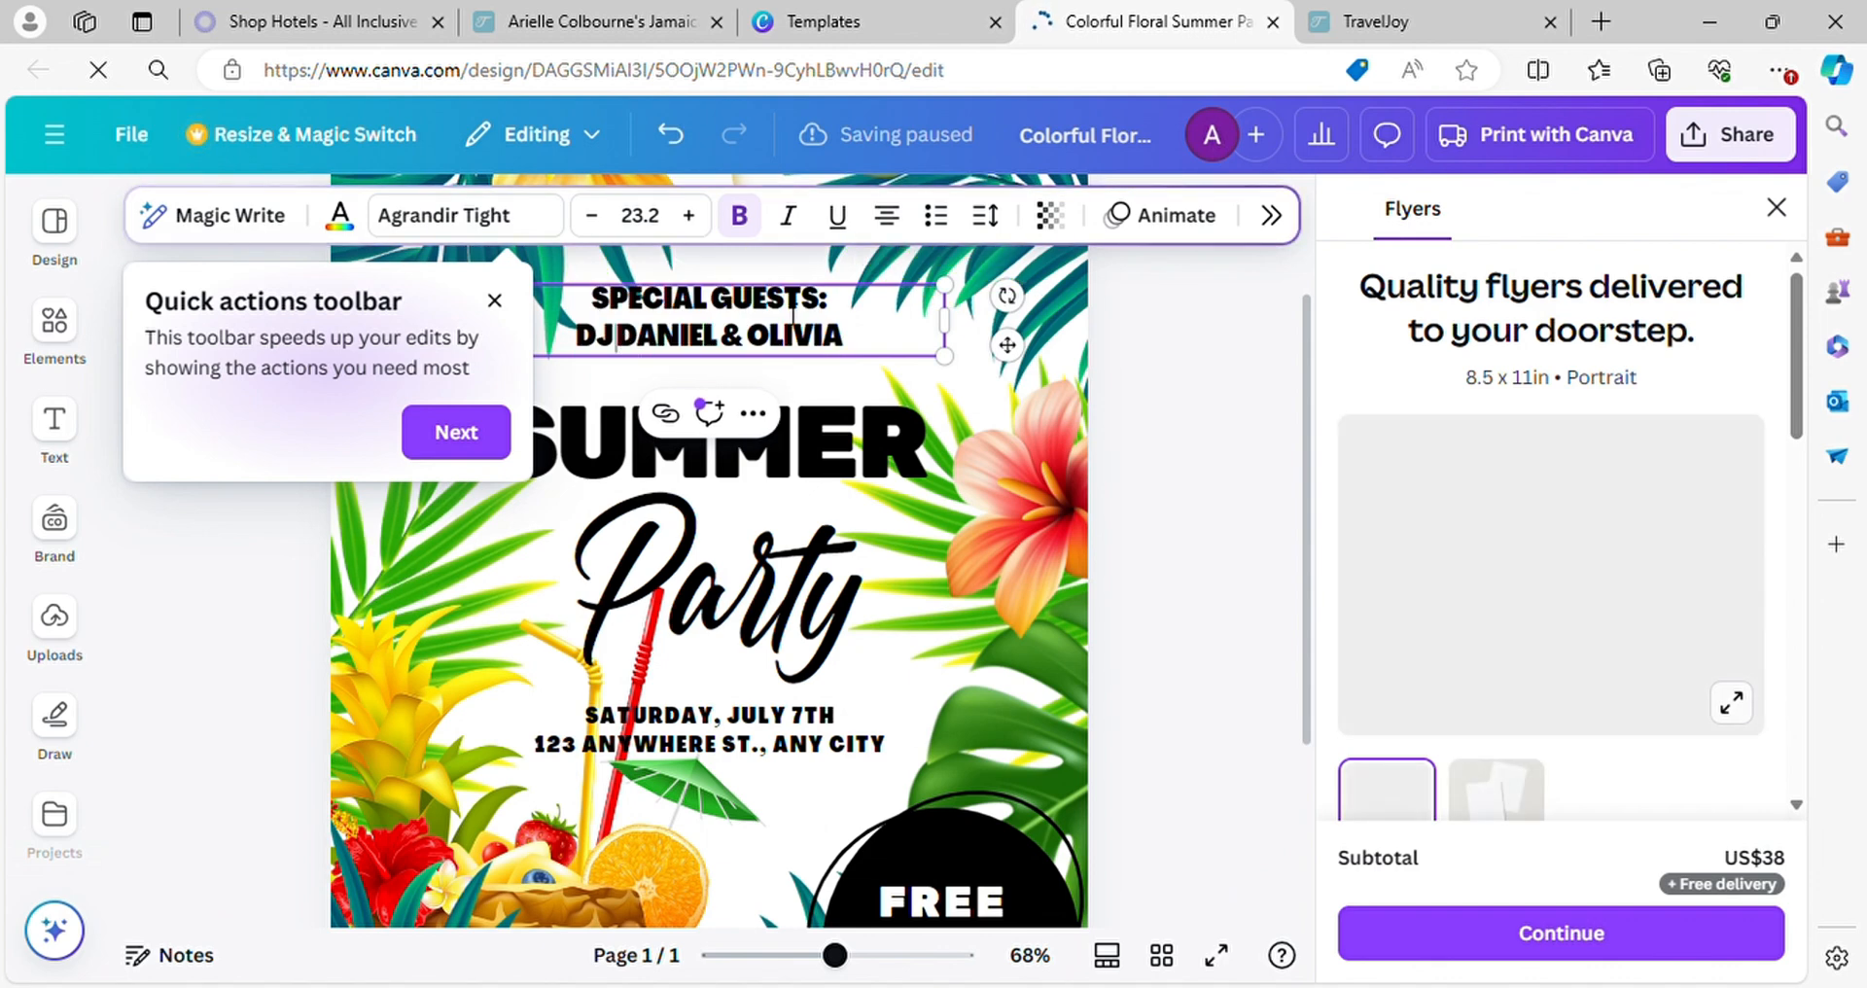
text(H)
key(ctrl+a)
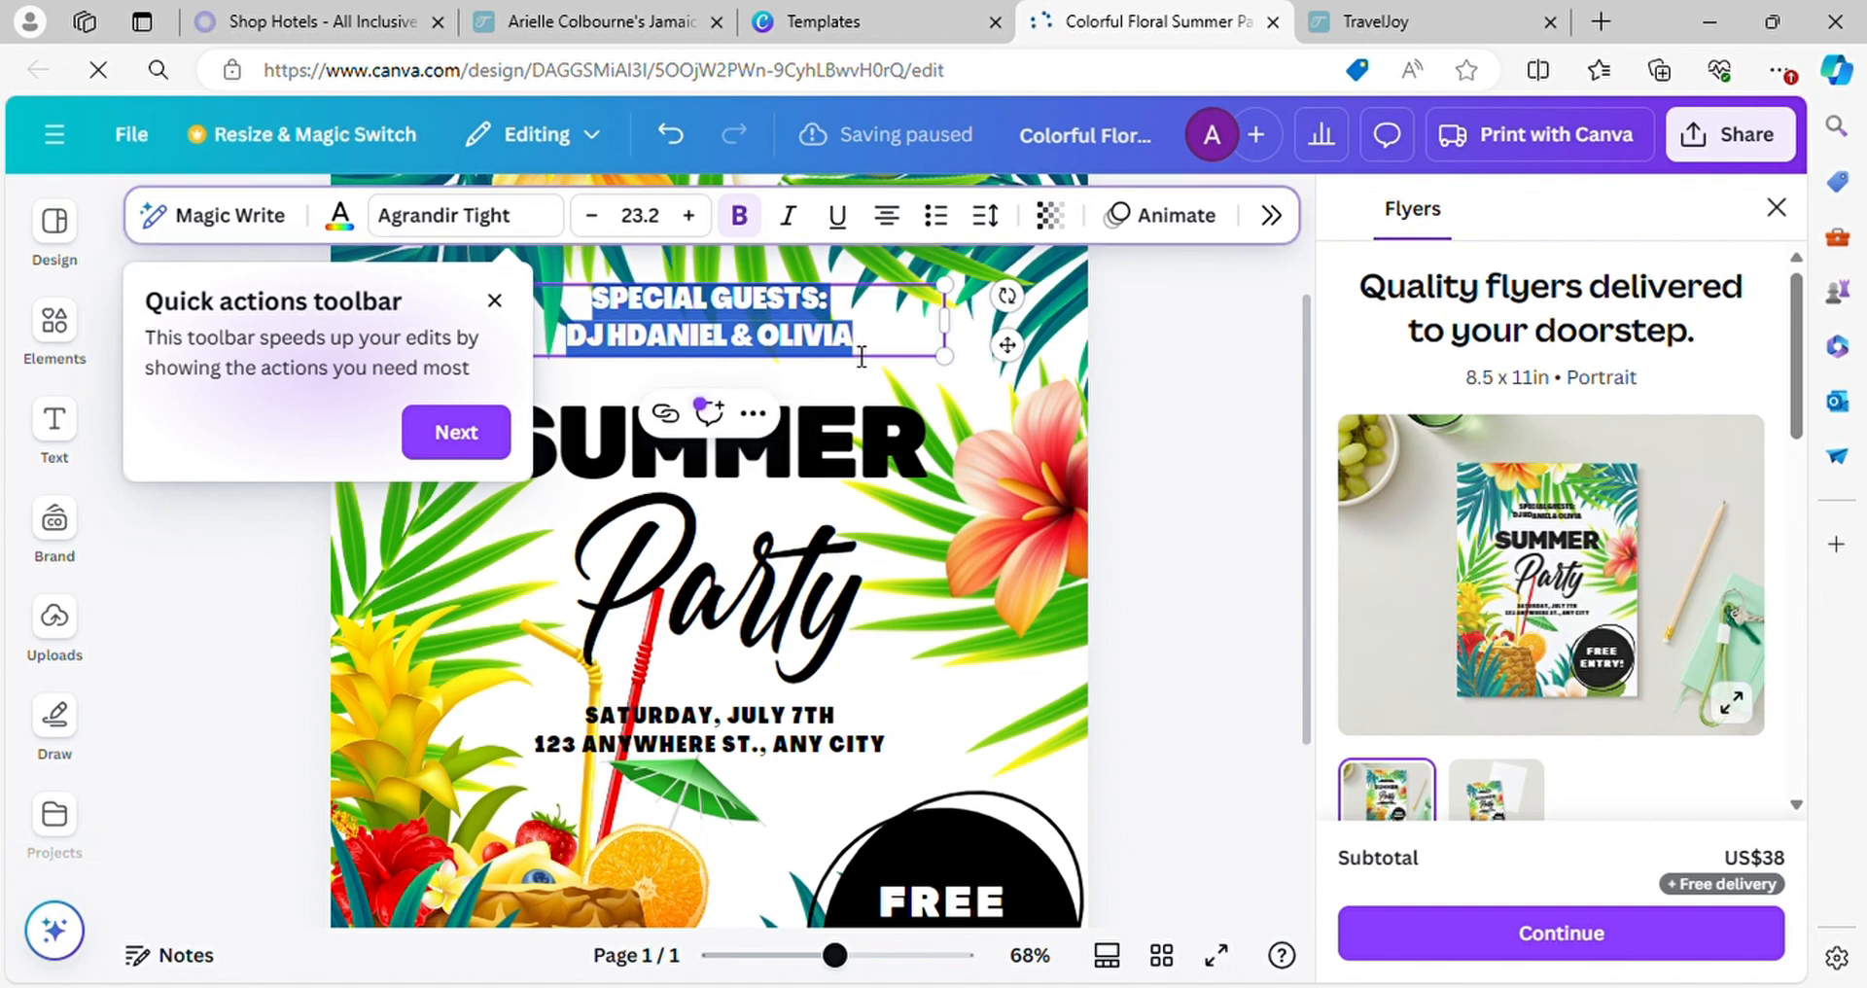
text(H)
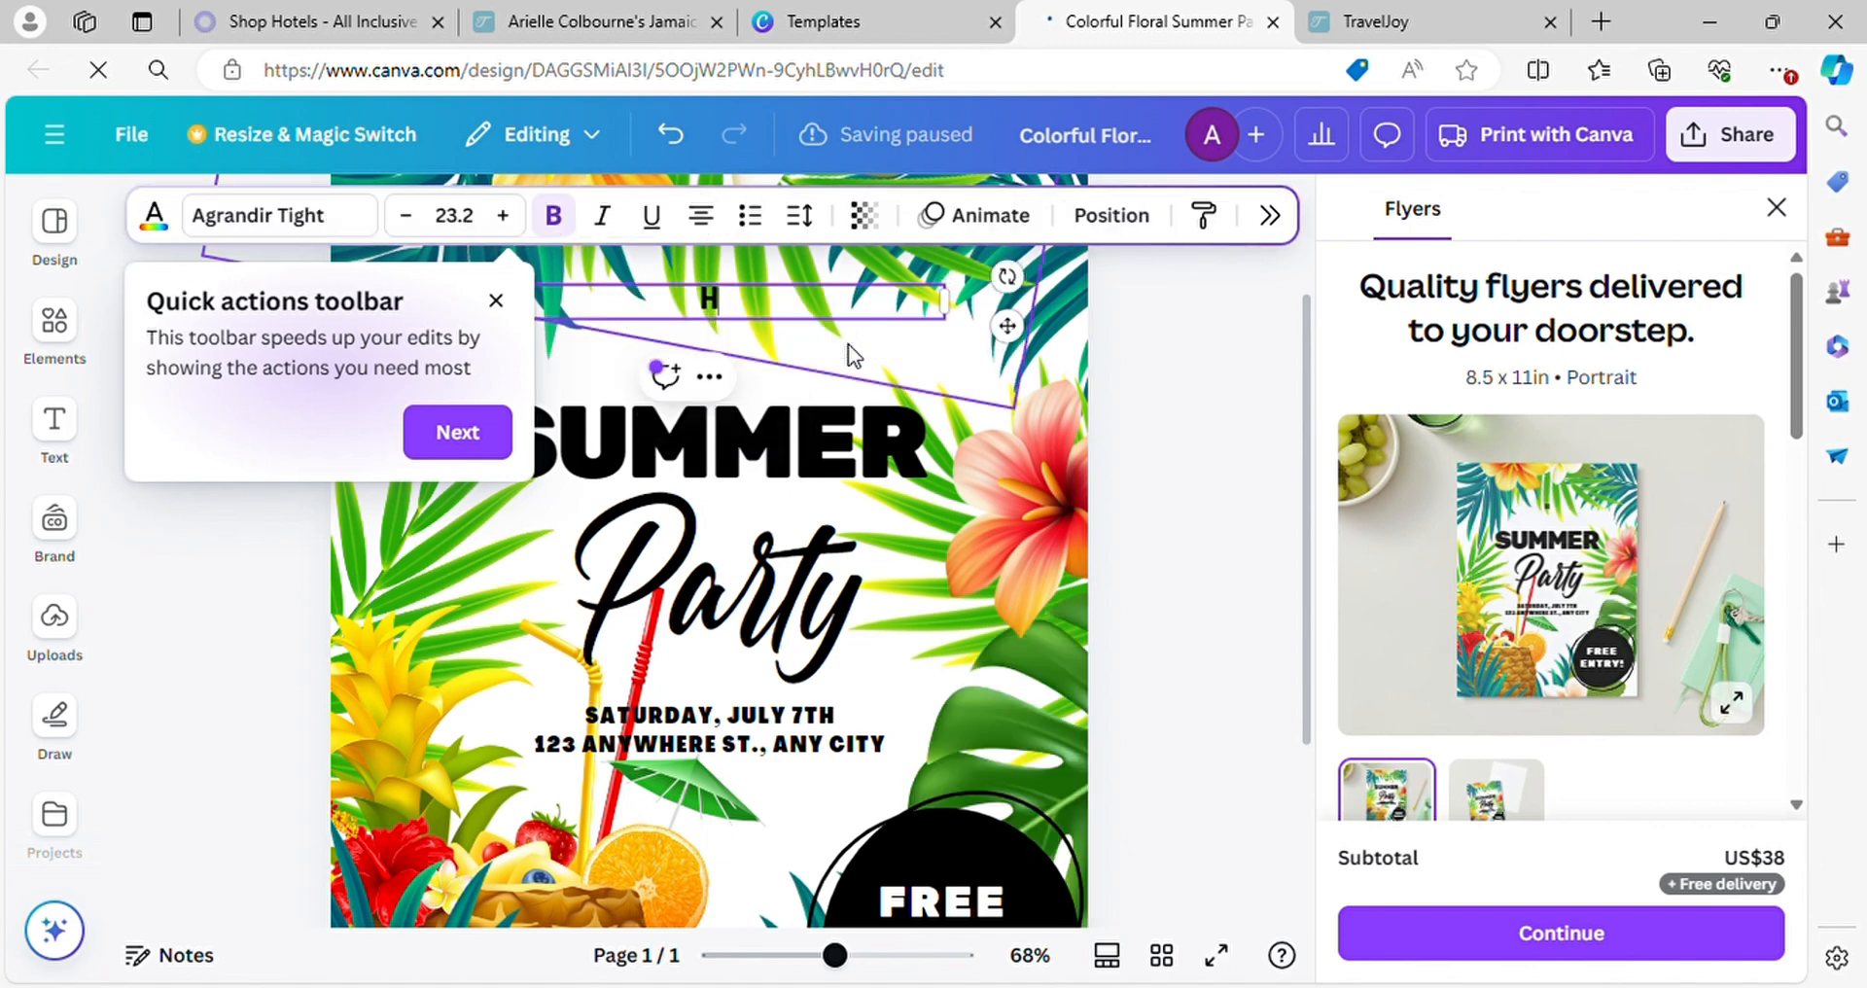
text(O)
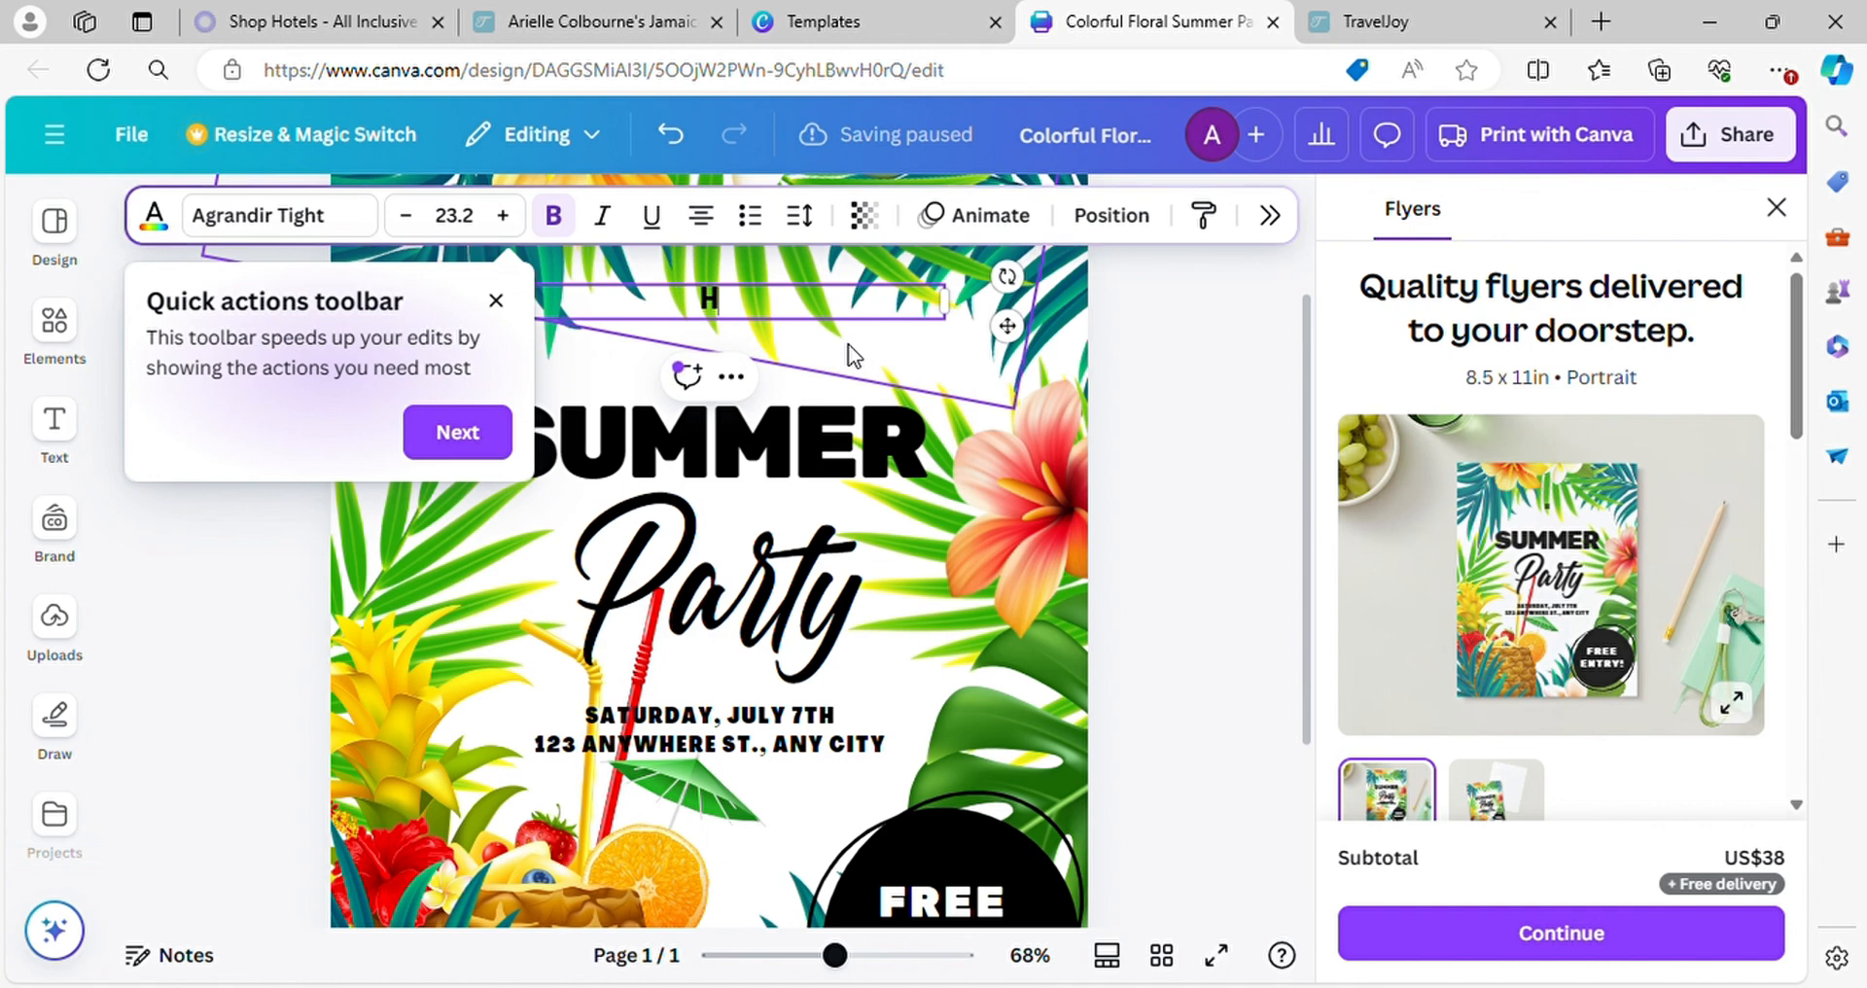
text(STED)
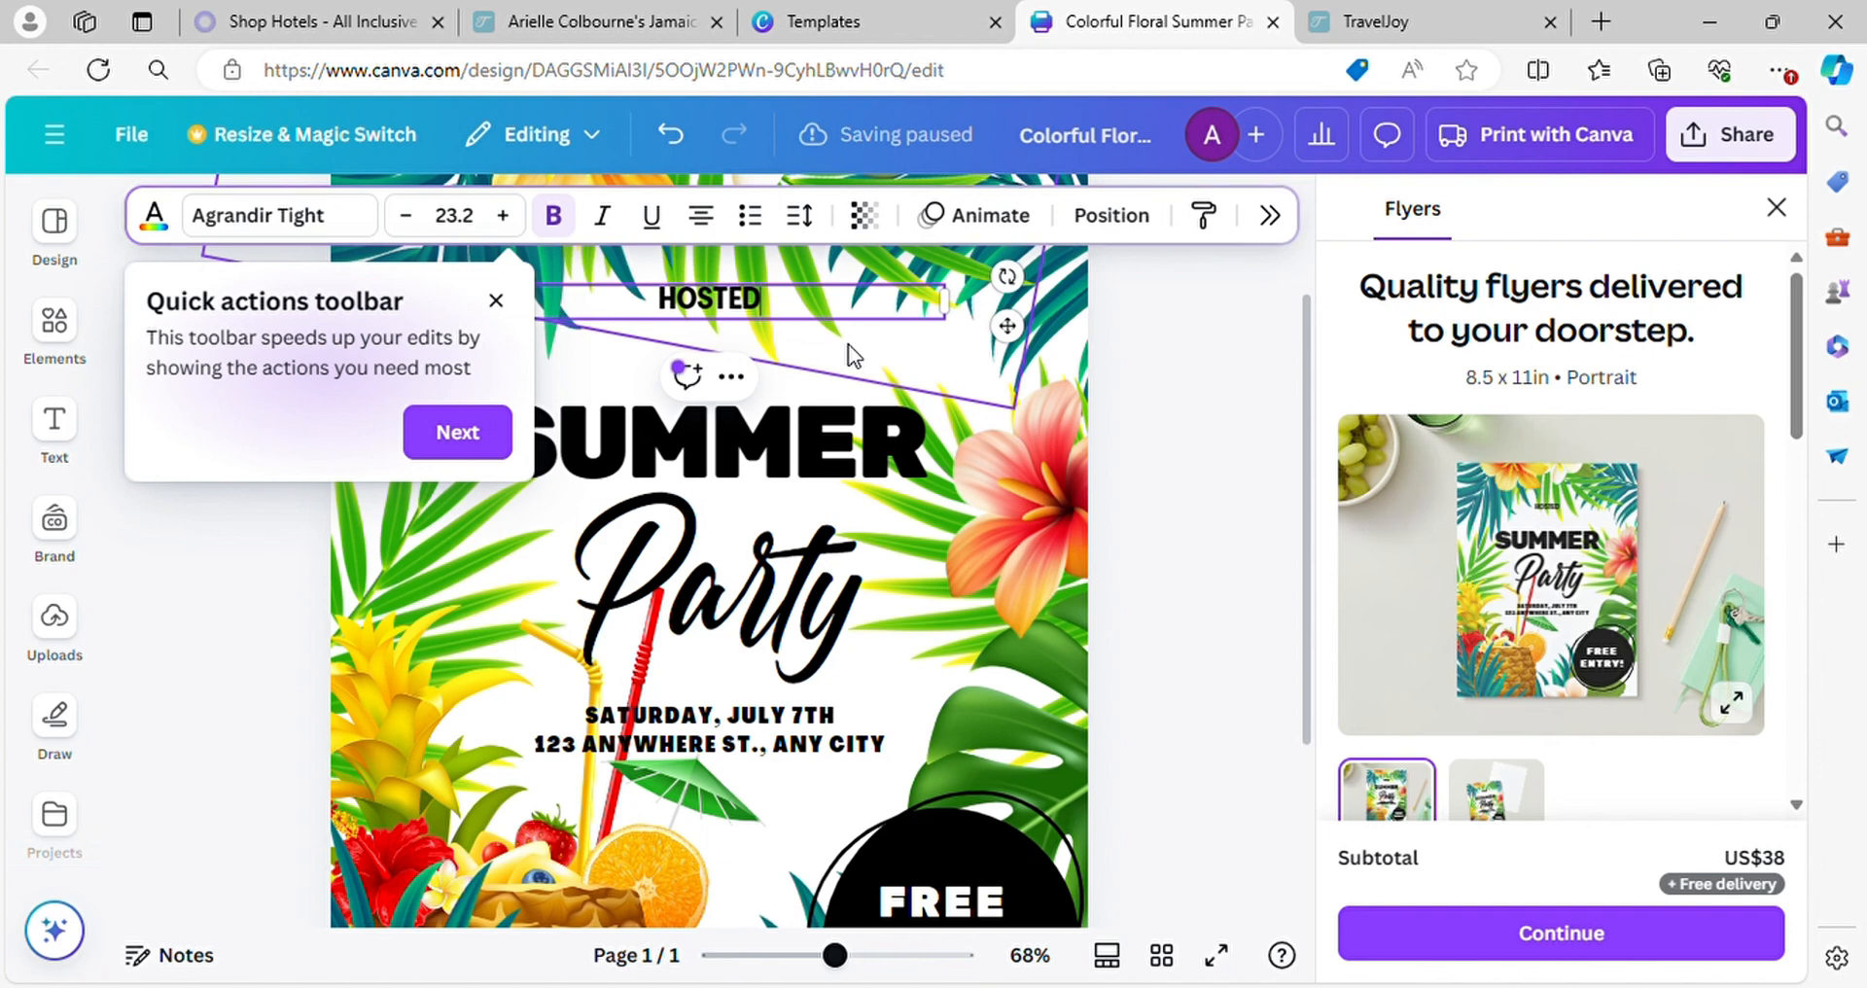
text( BY A)
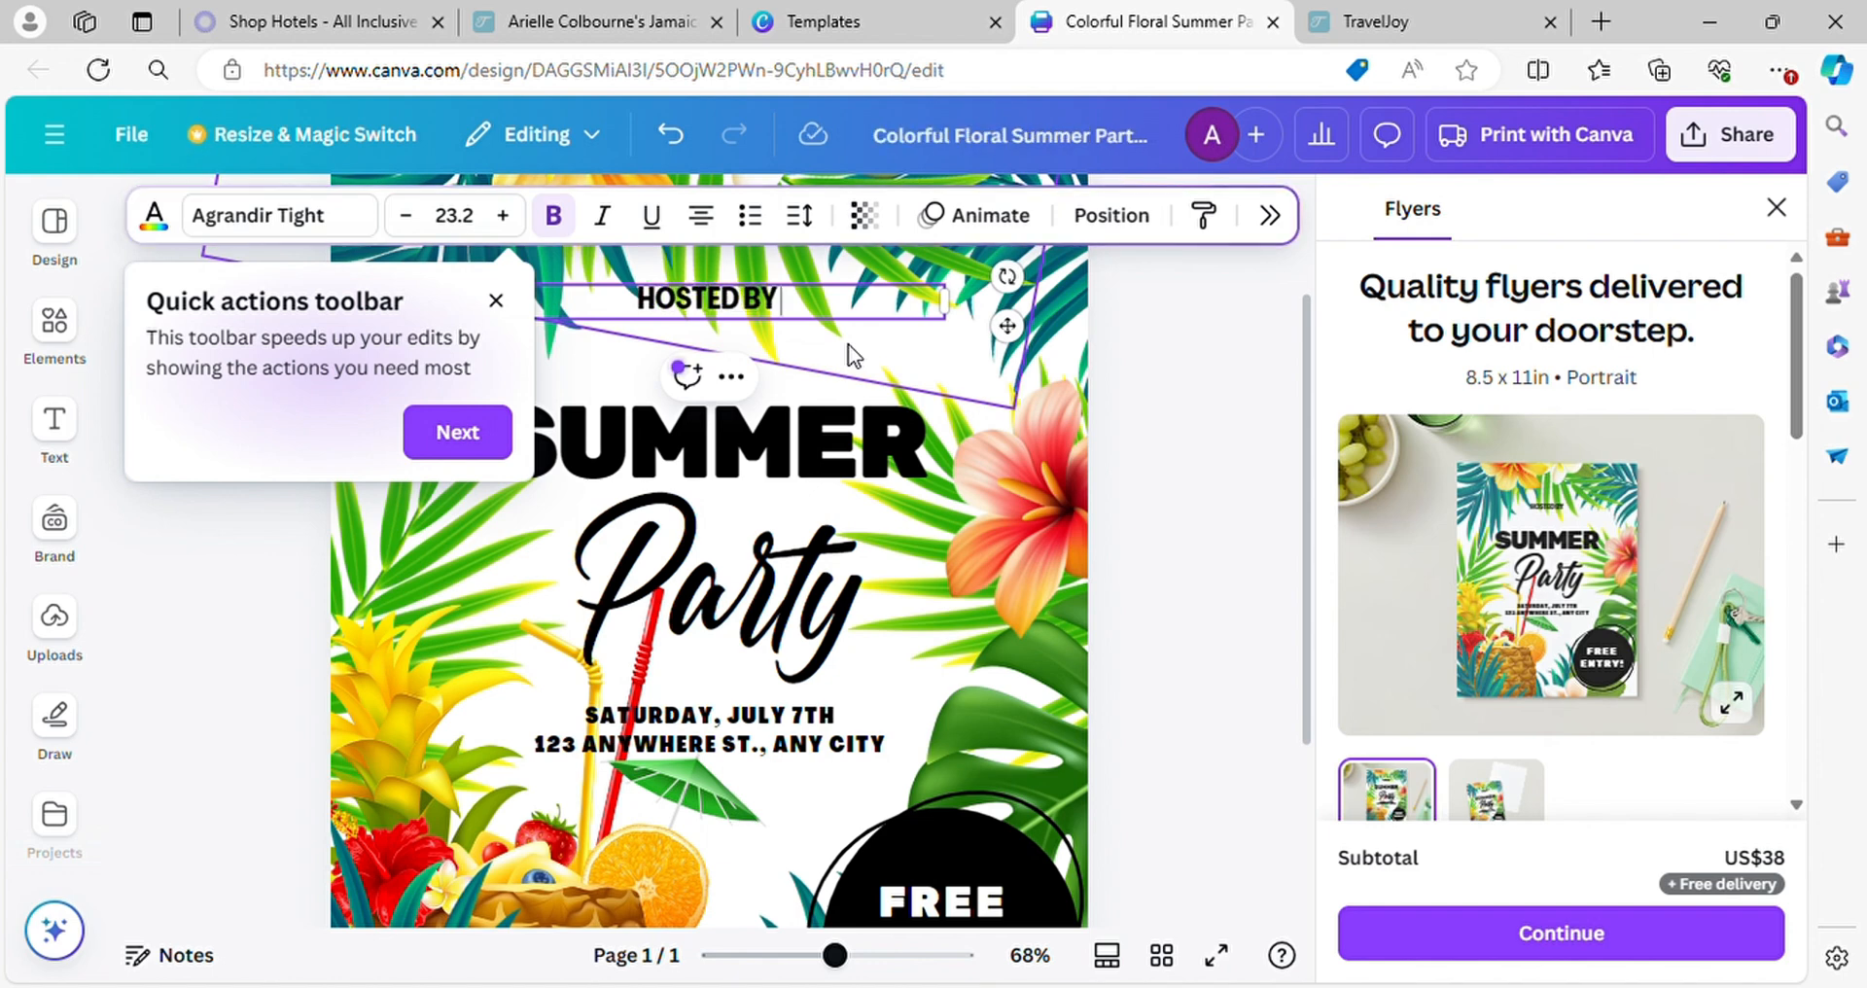
text(I)
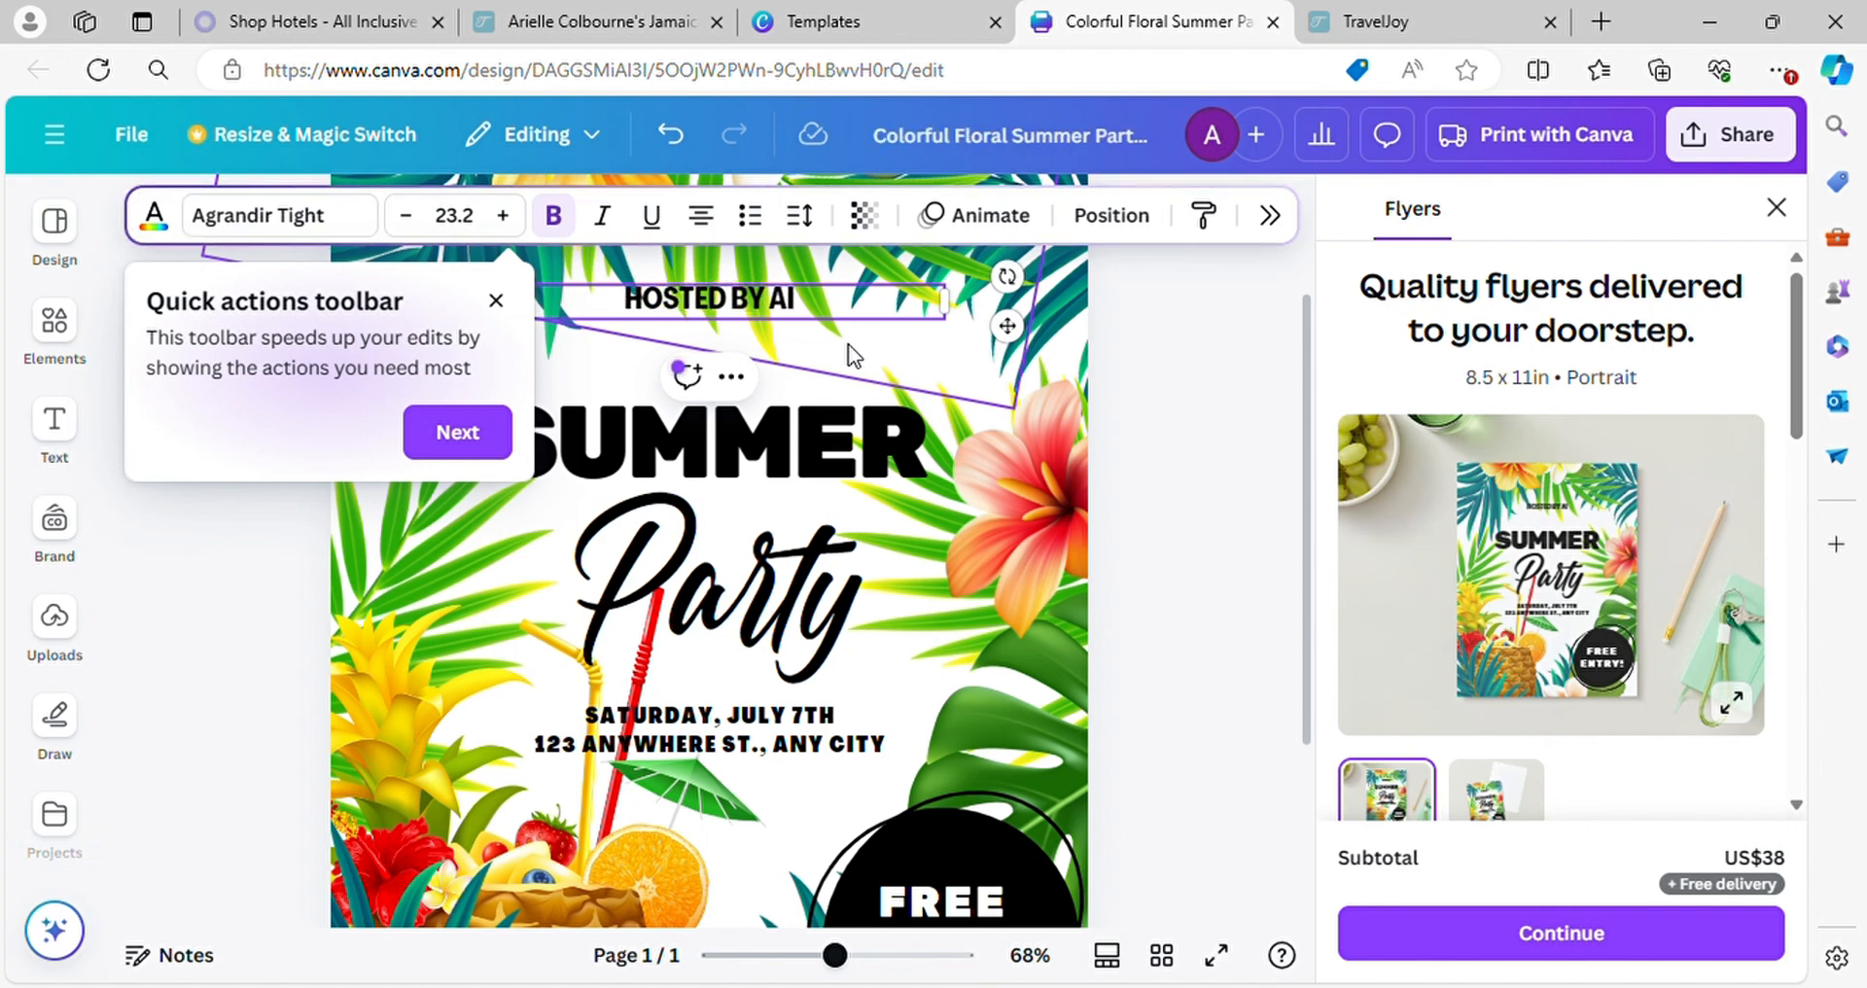
key(BackSpace)
text(RIE)
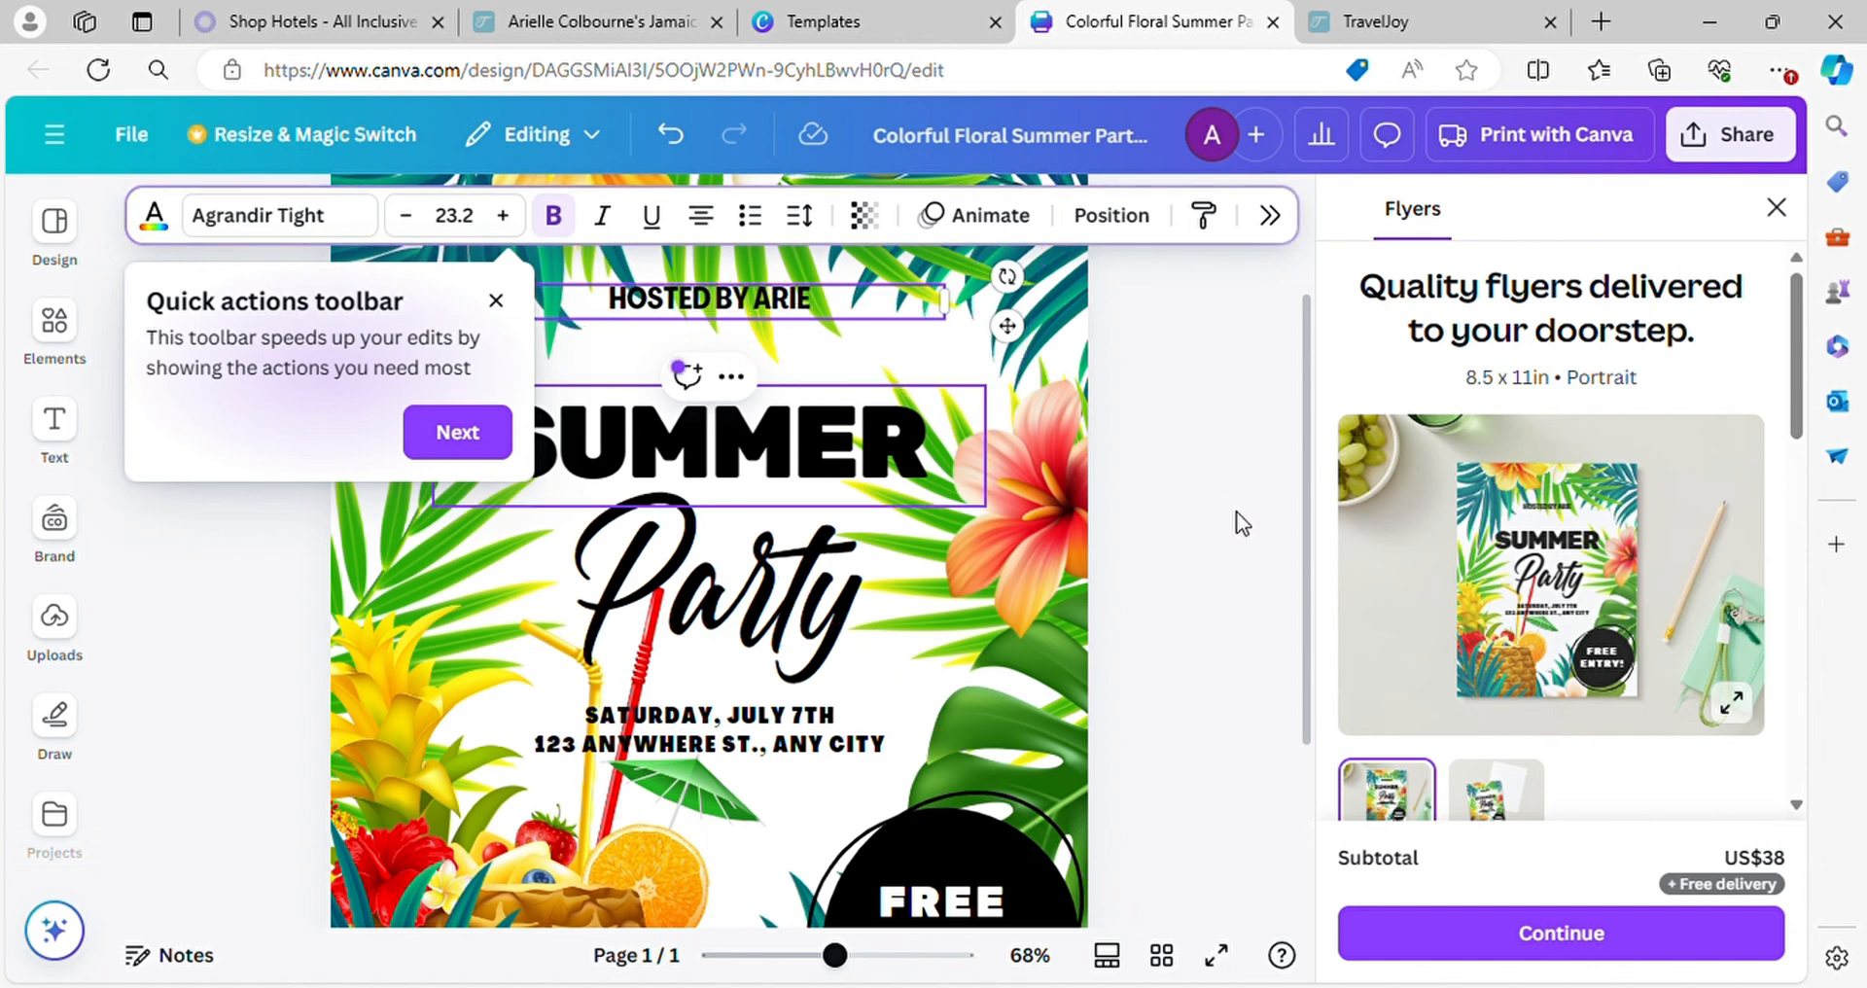
click(1228, 626)
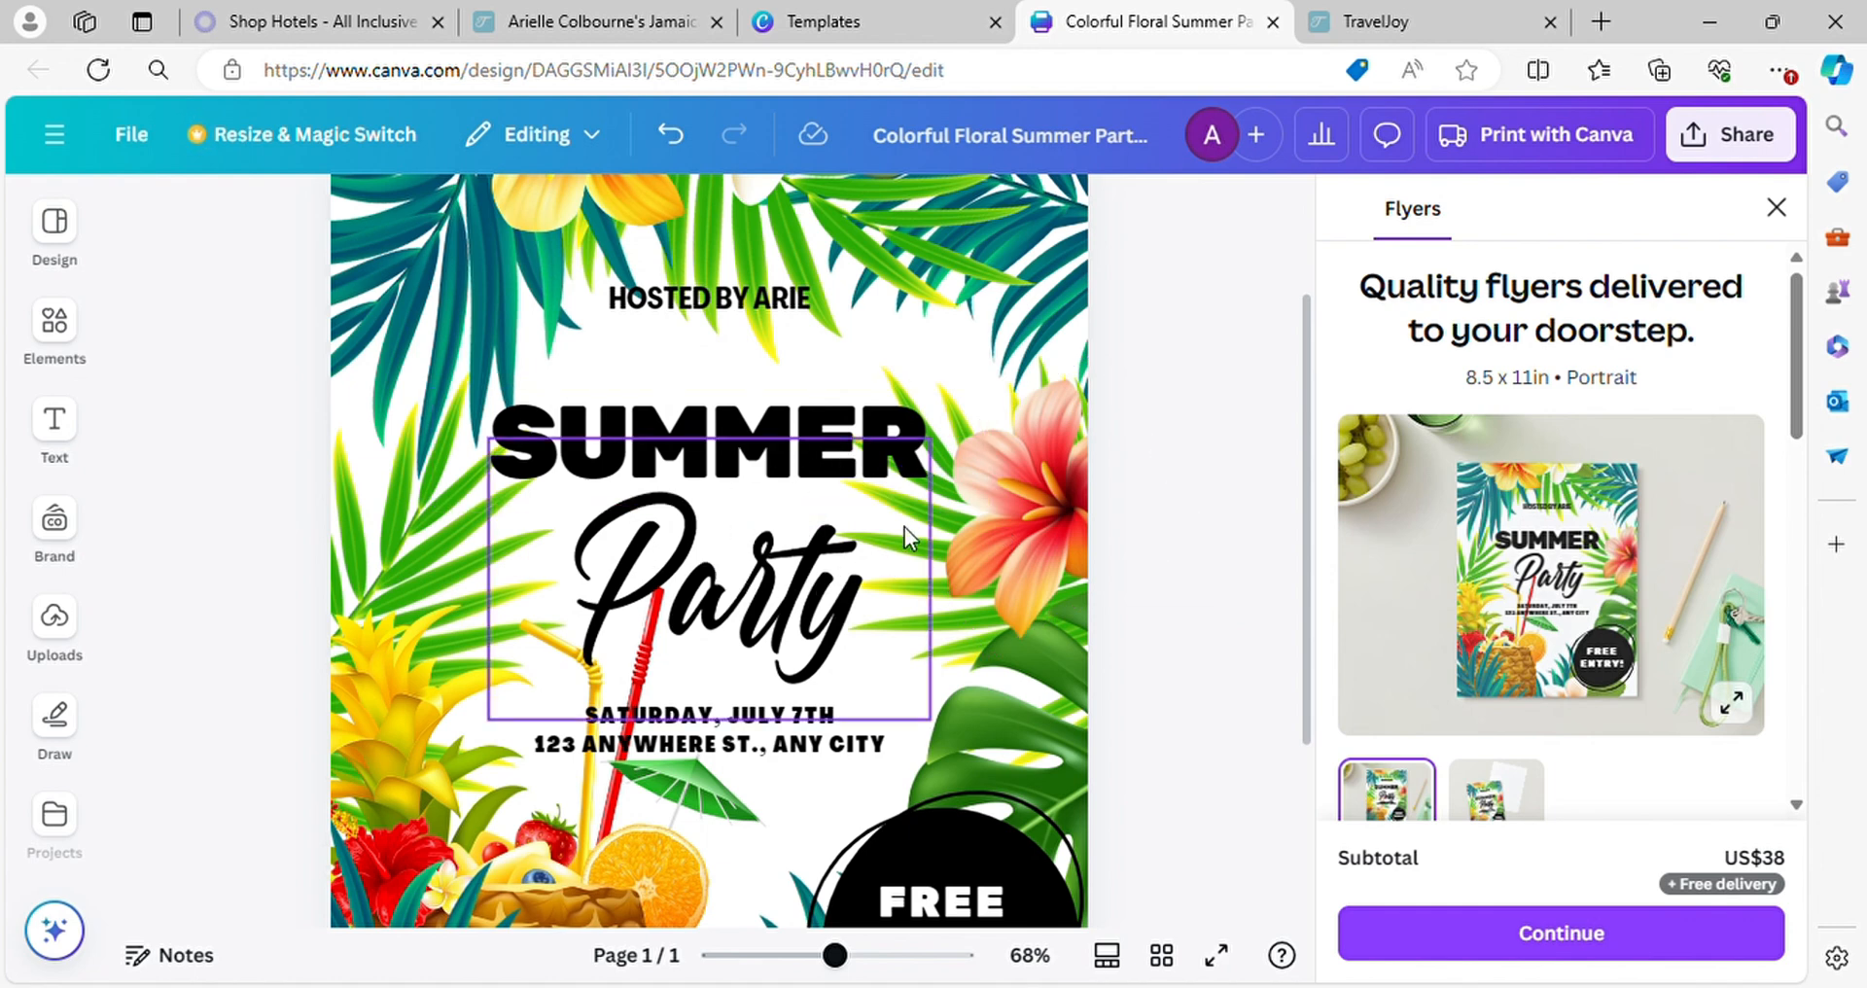
Change the flyer's main heading "SUMMER" to "JAMAICA"
click(904, 449)
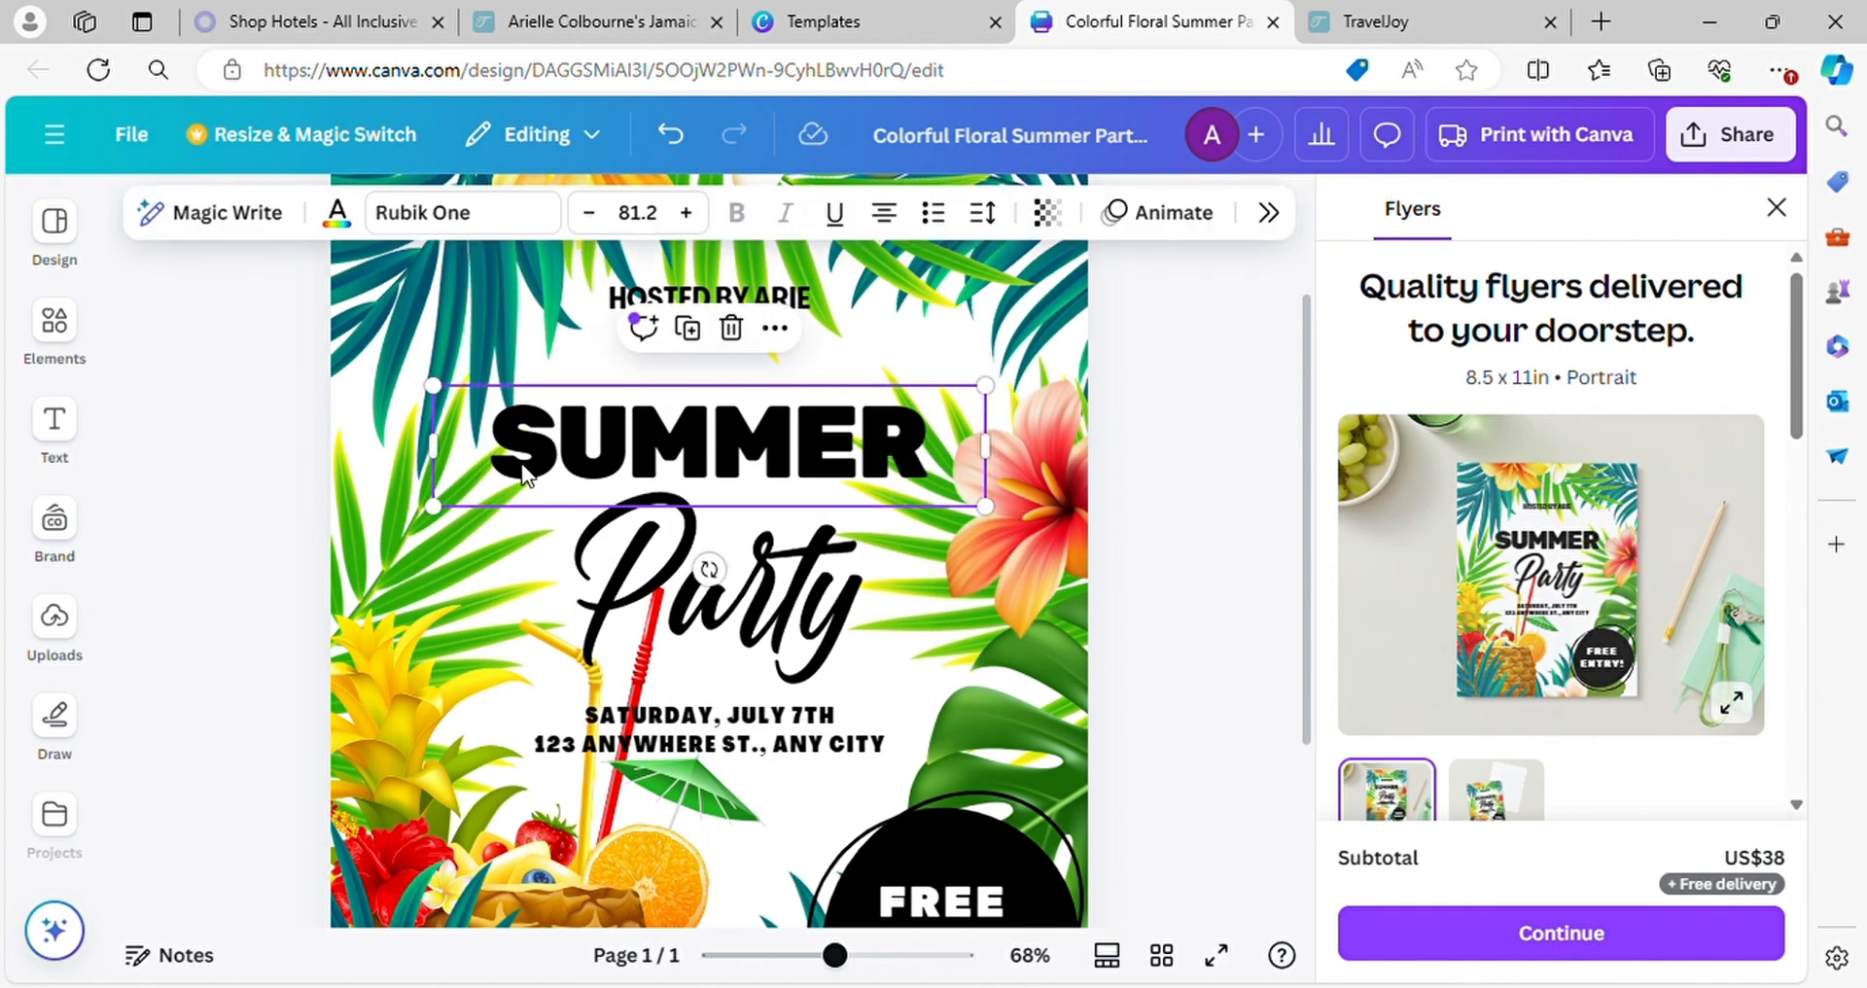
double_click(638, 457)
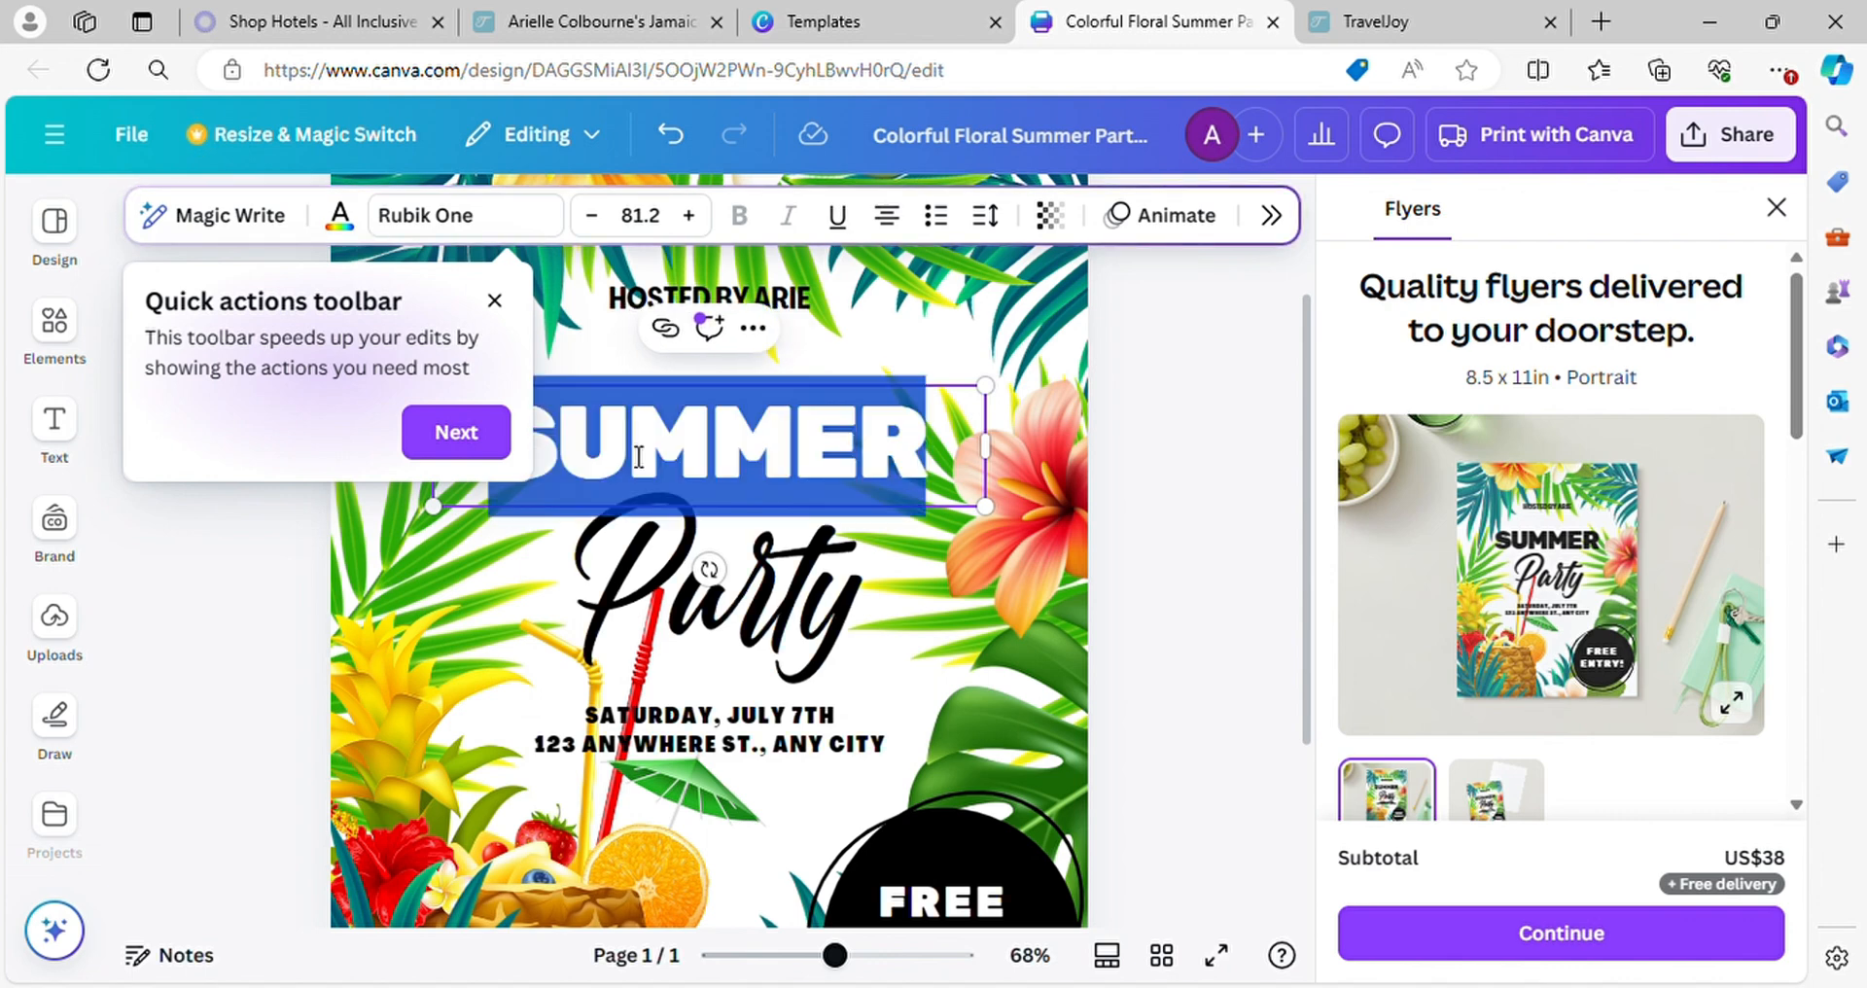
text(JAMA)
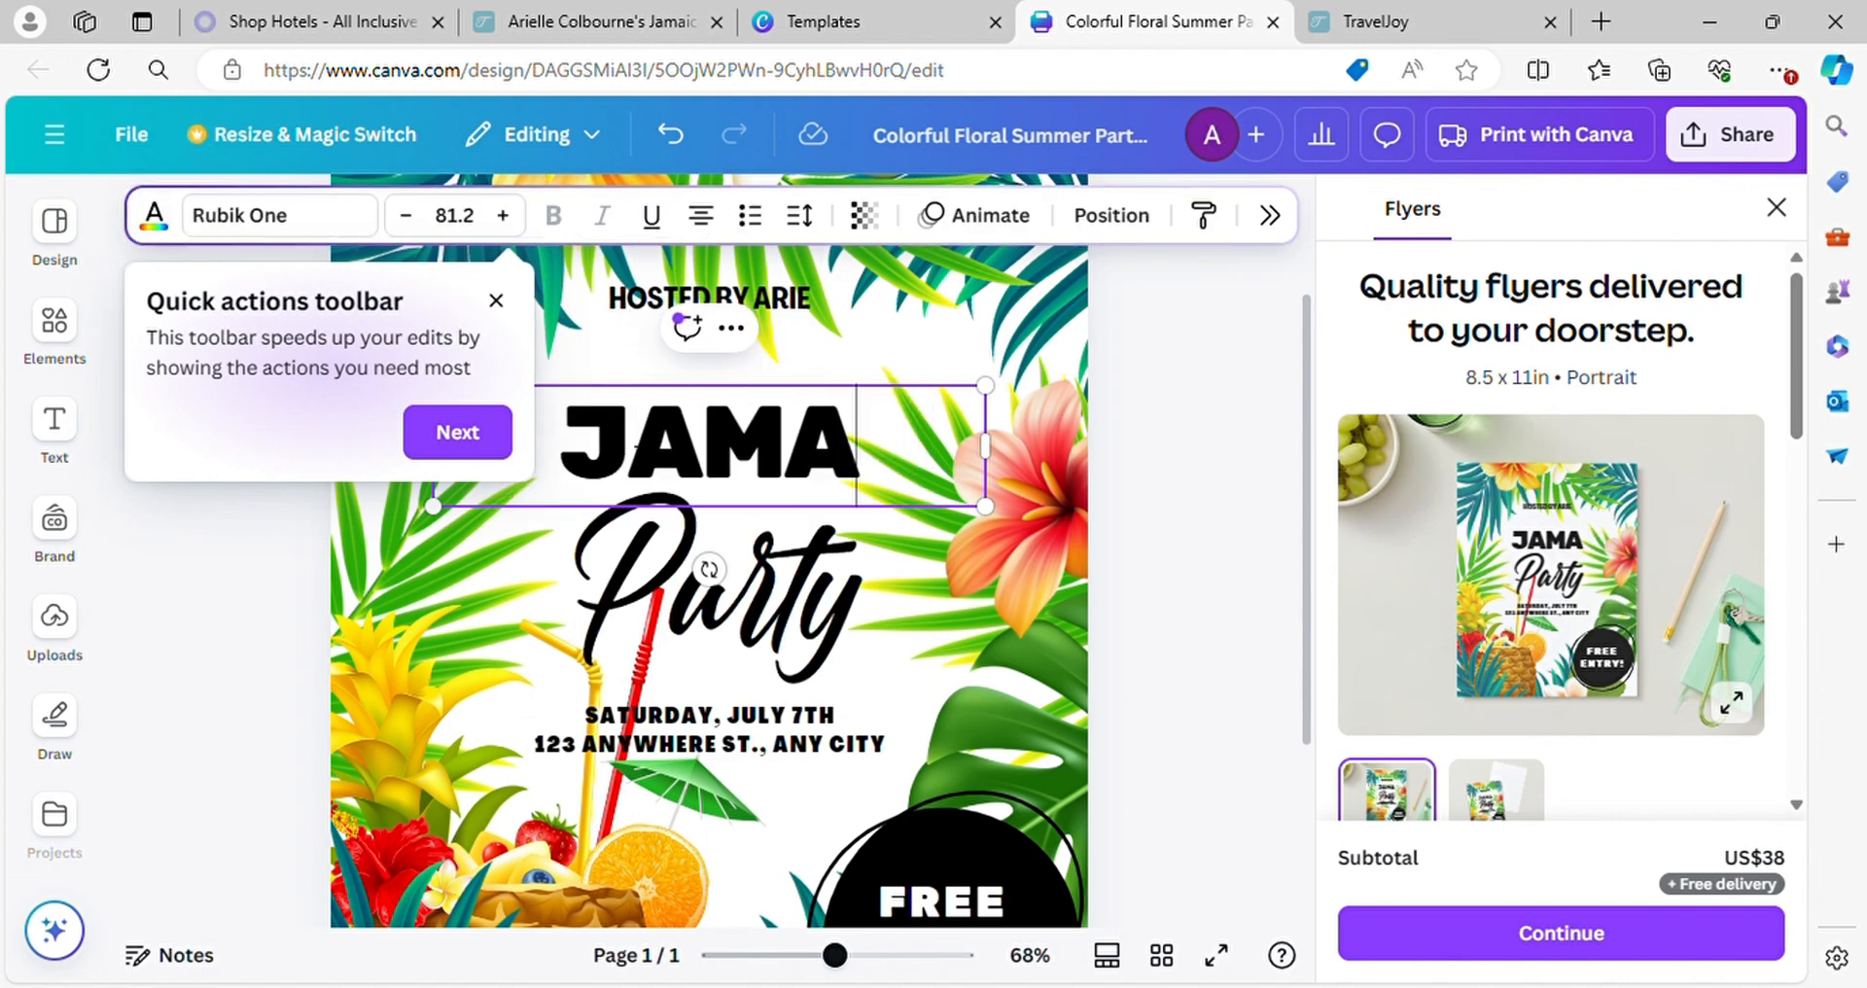
text(ICA)
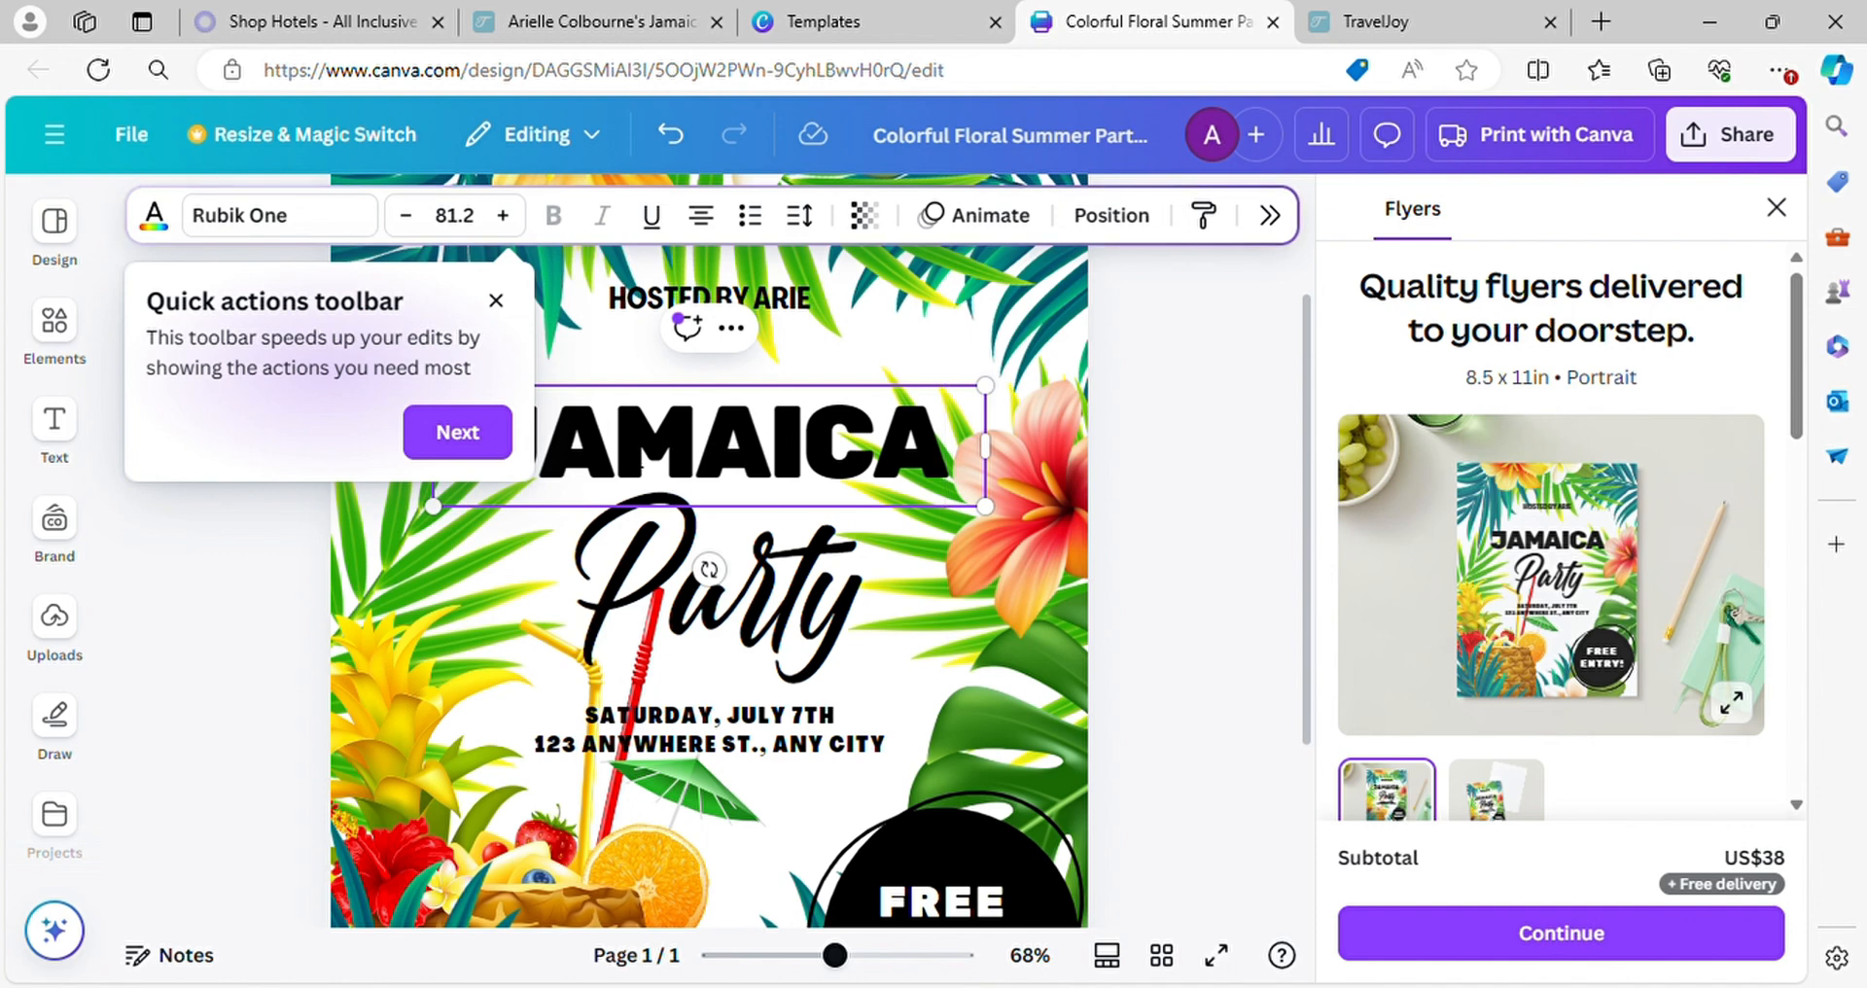
Replace the script word "Party" below the heading with "Girls Trip"
click(710, 569)
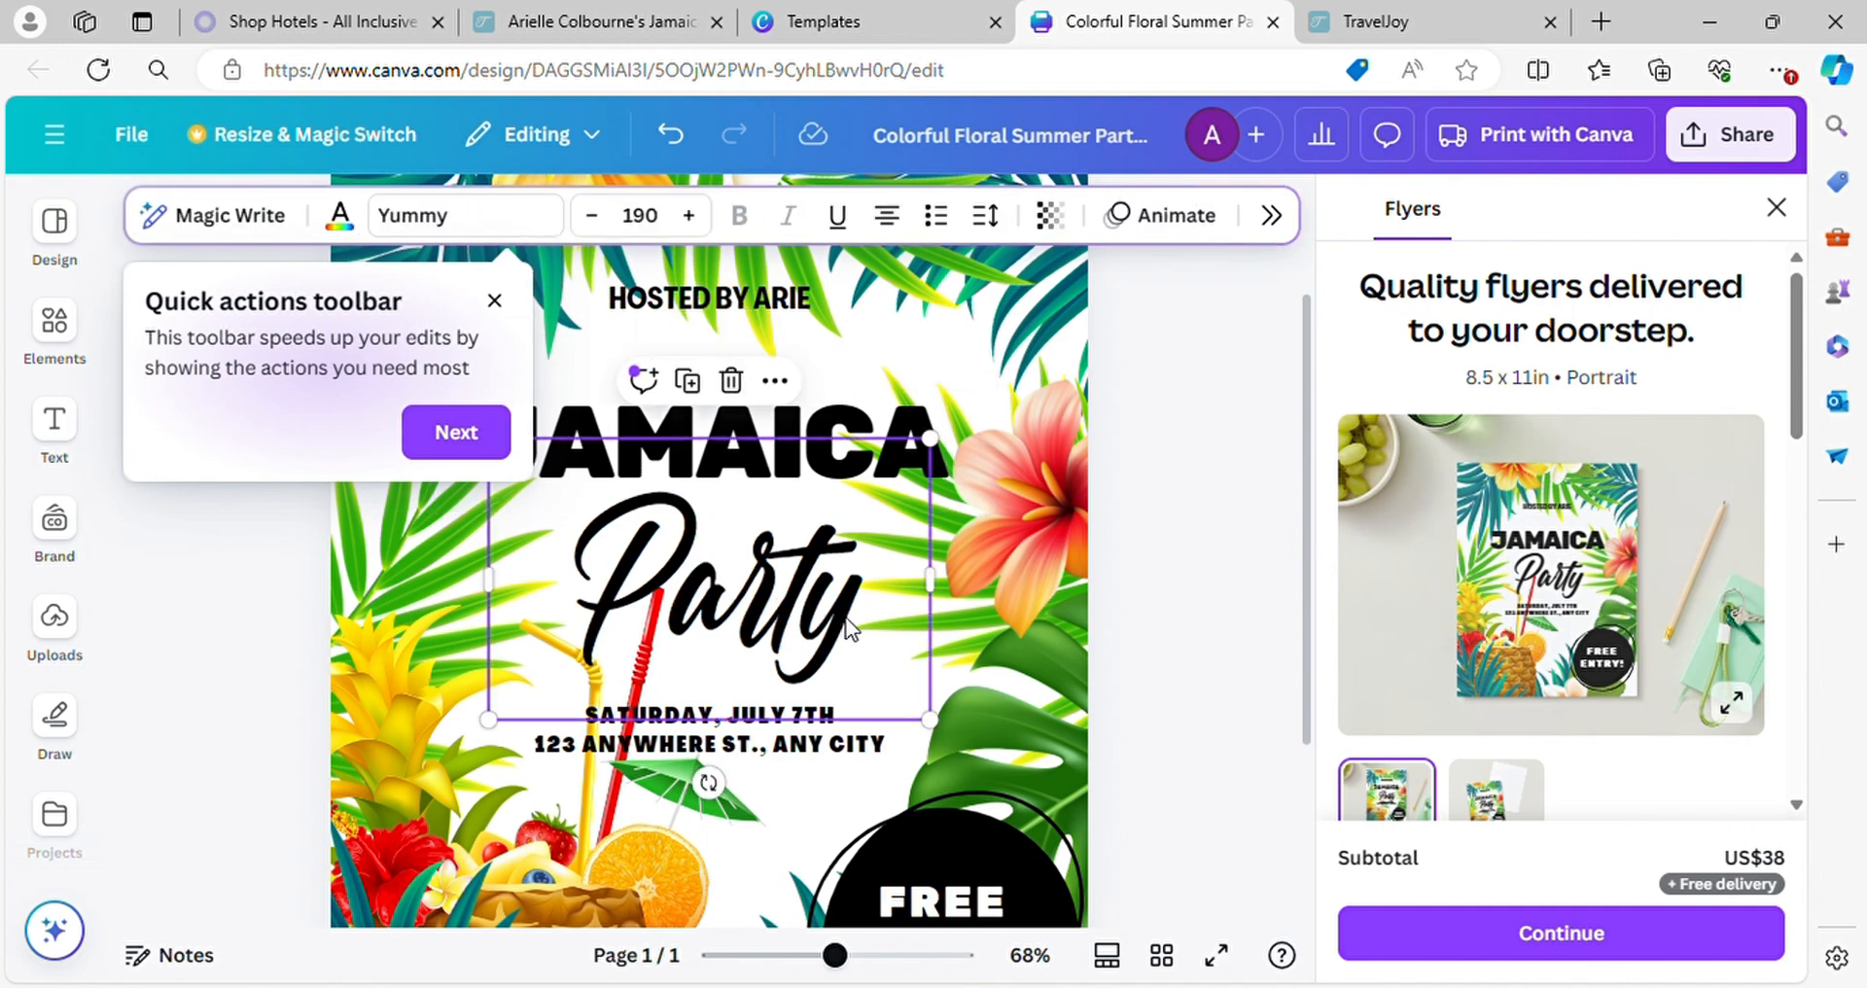
double_click(863, 629)
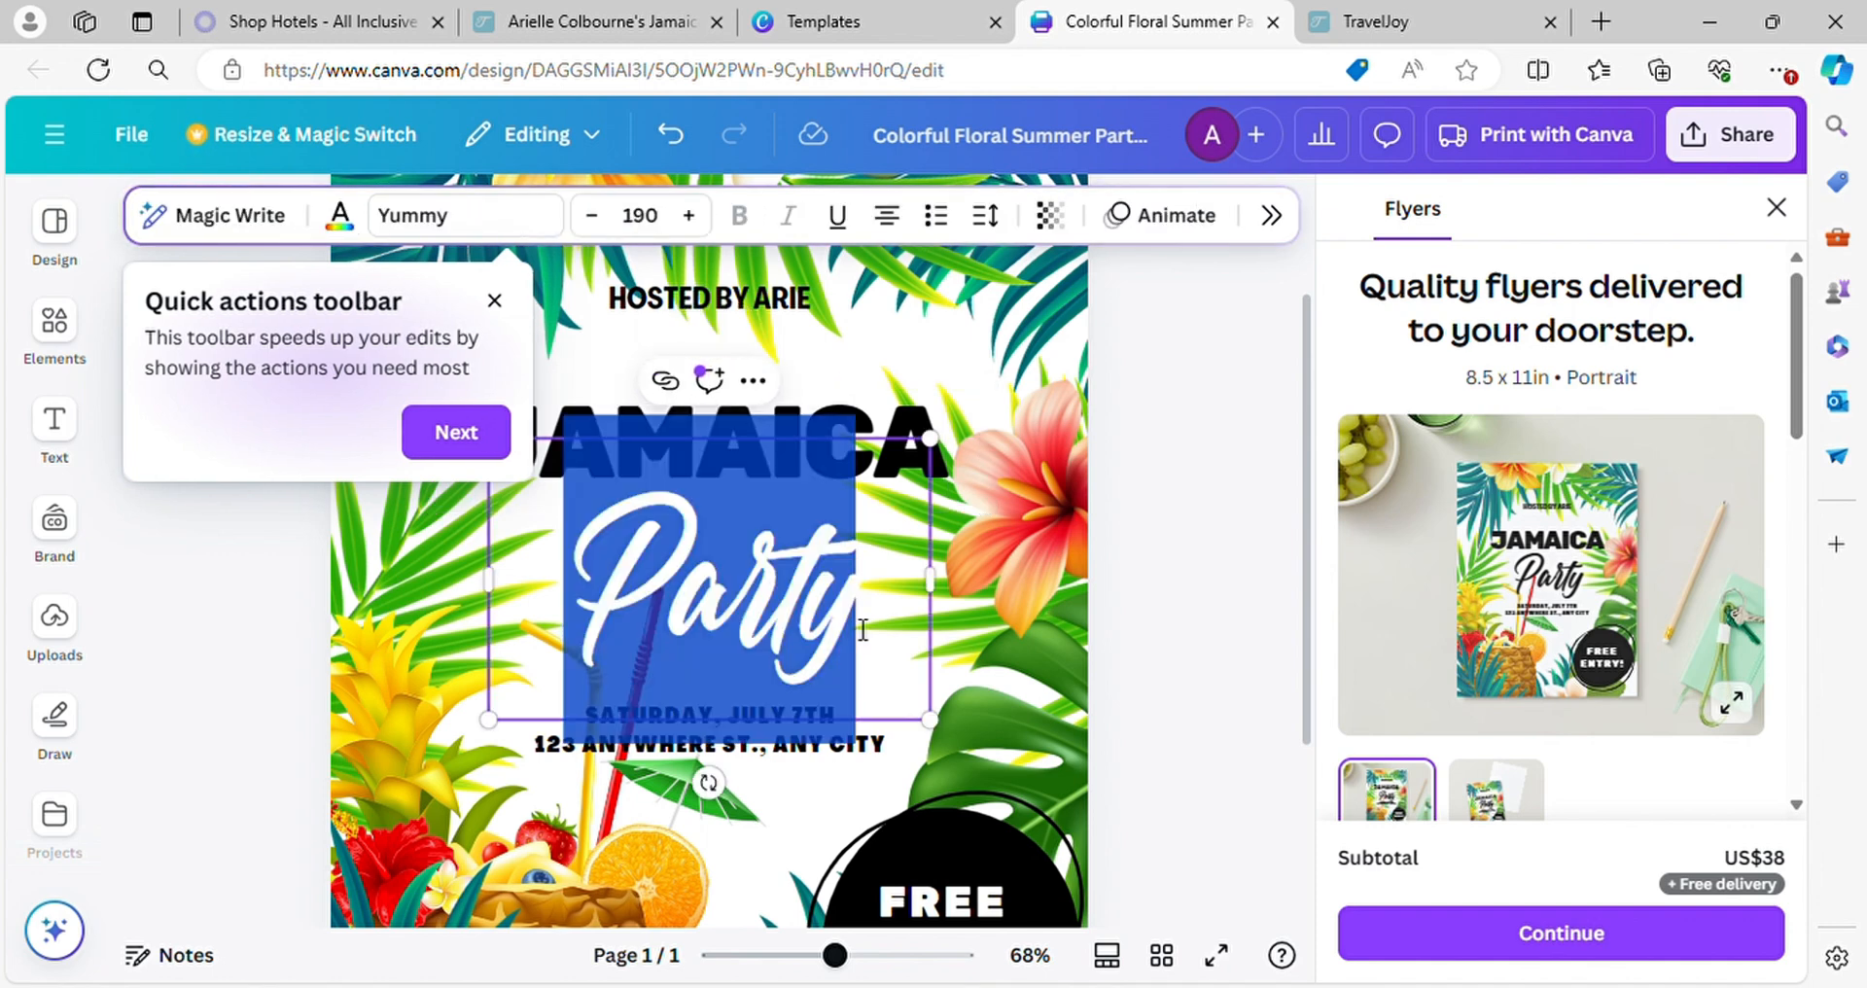
text(gi)
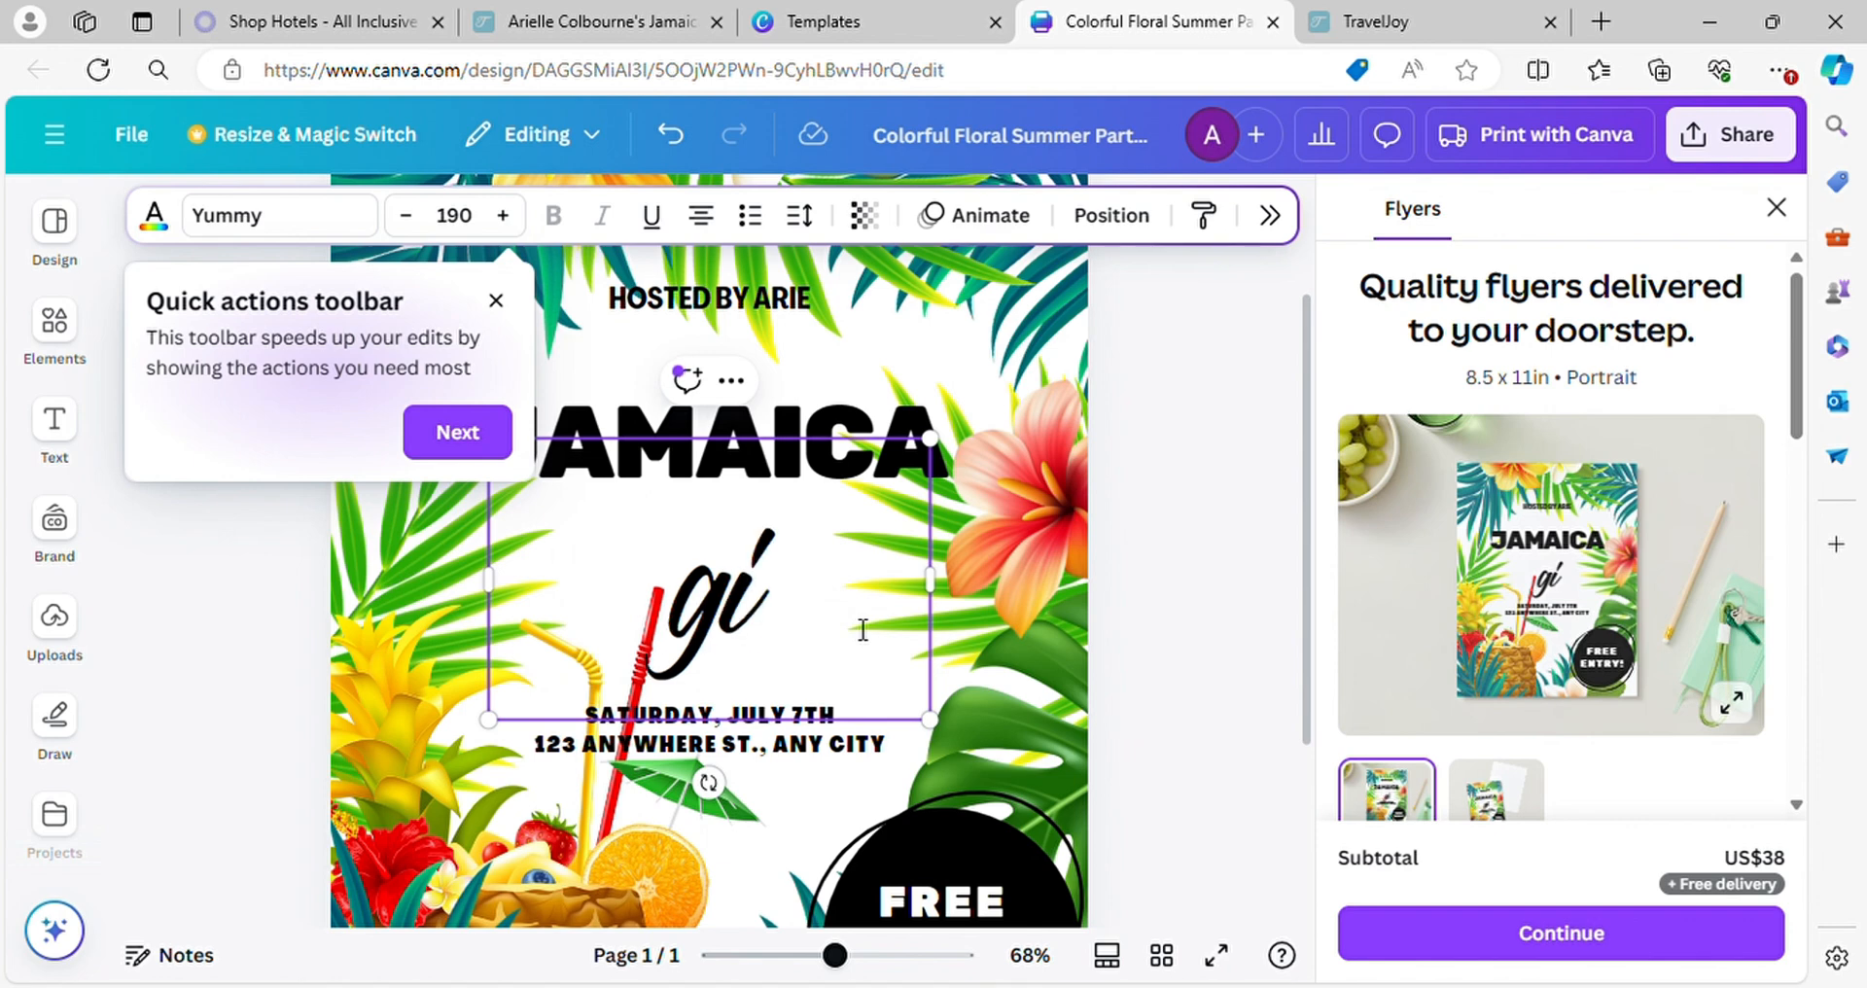
key(BackSpace)
key(BackSpace)
text(G)
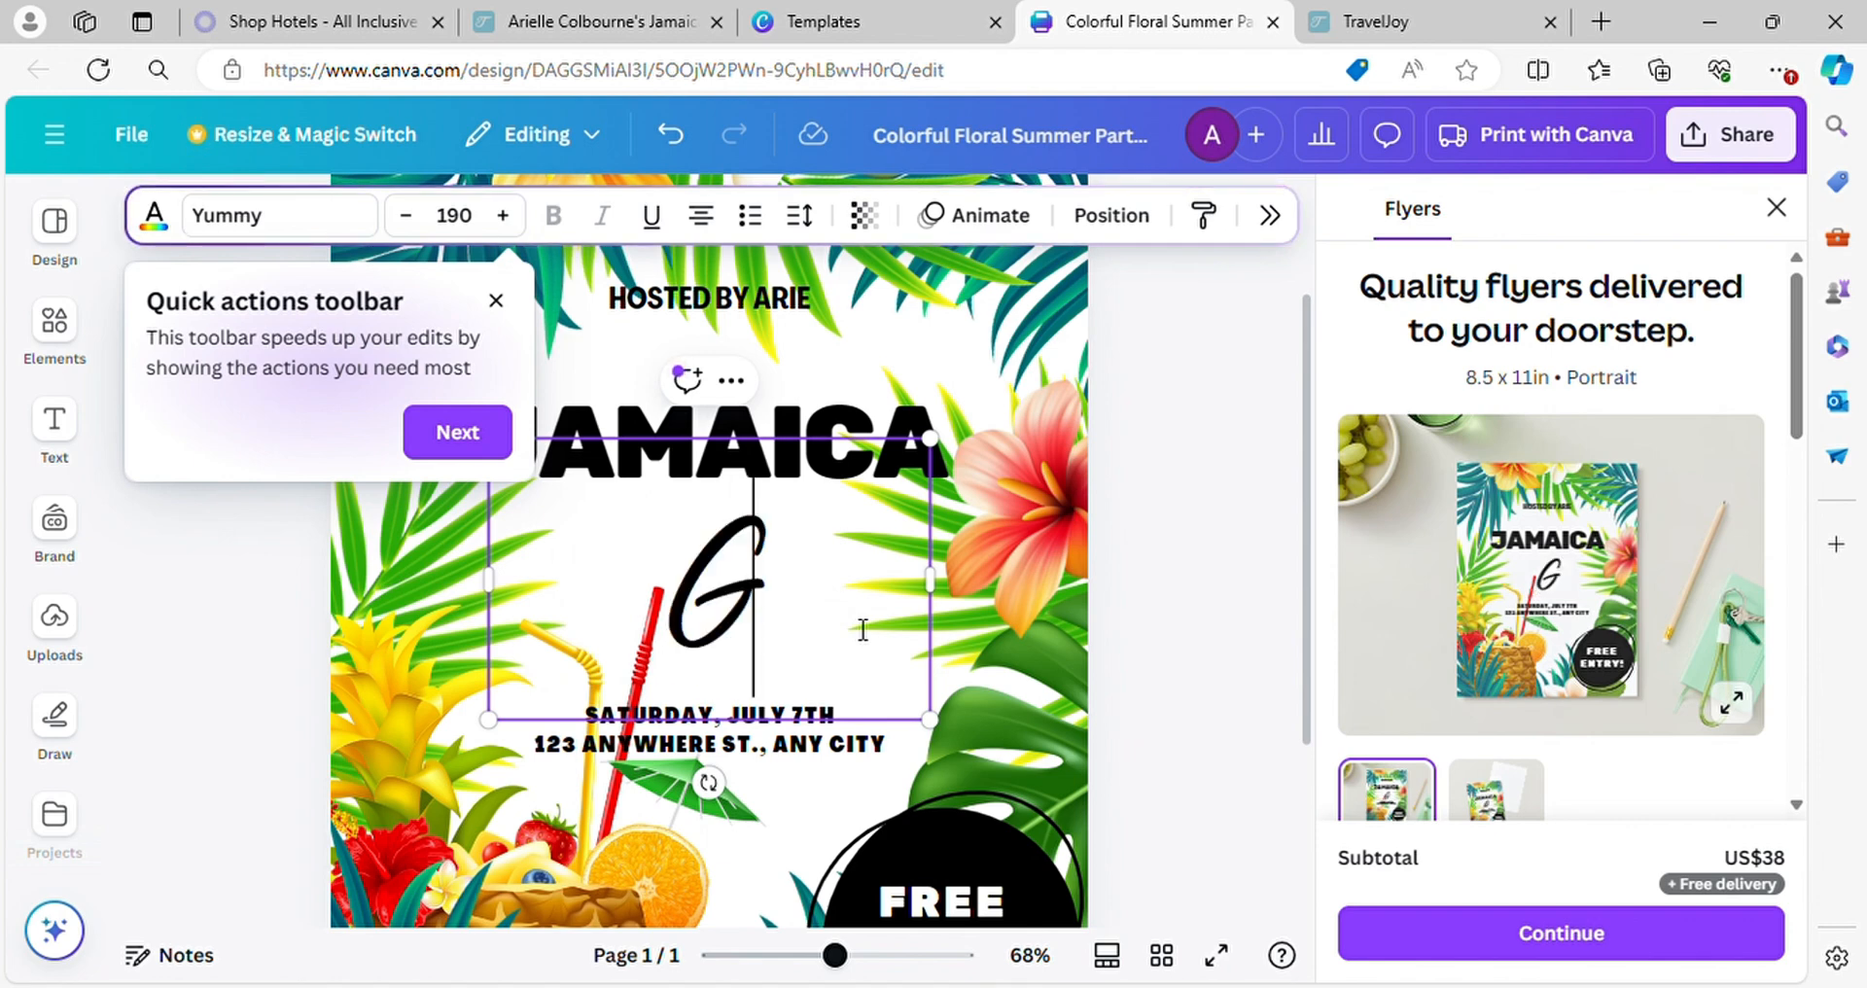
text(irls)
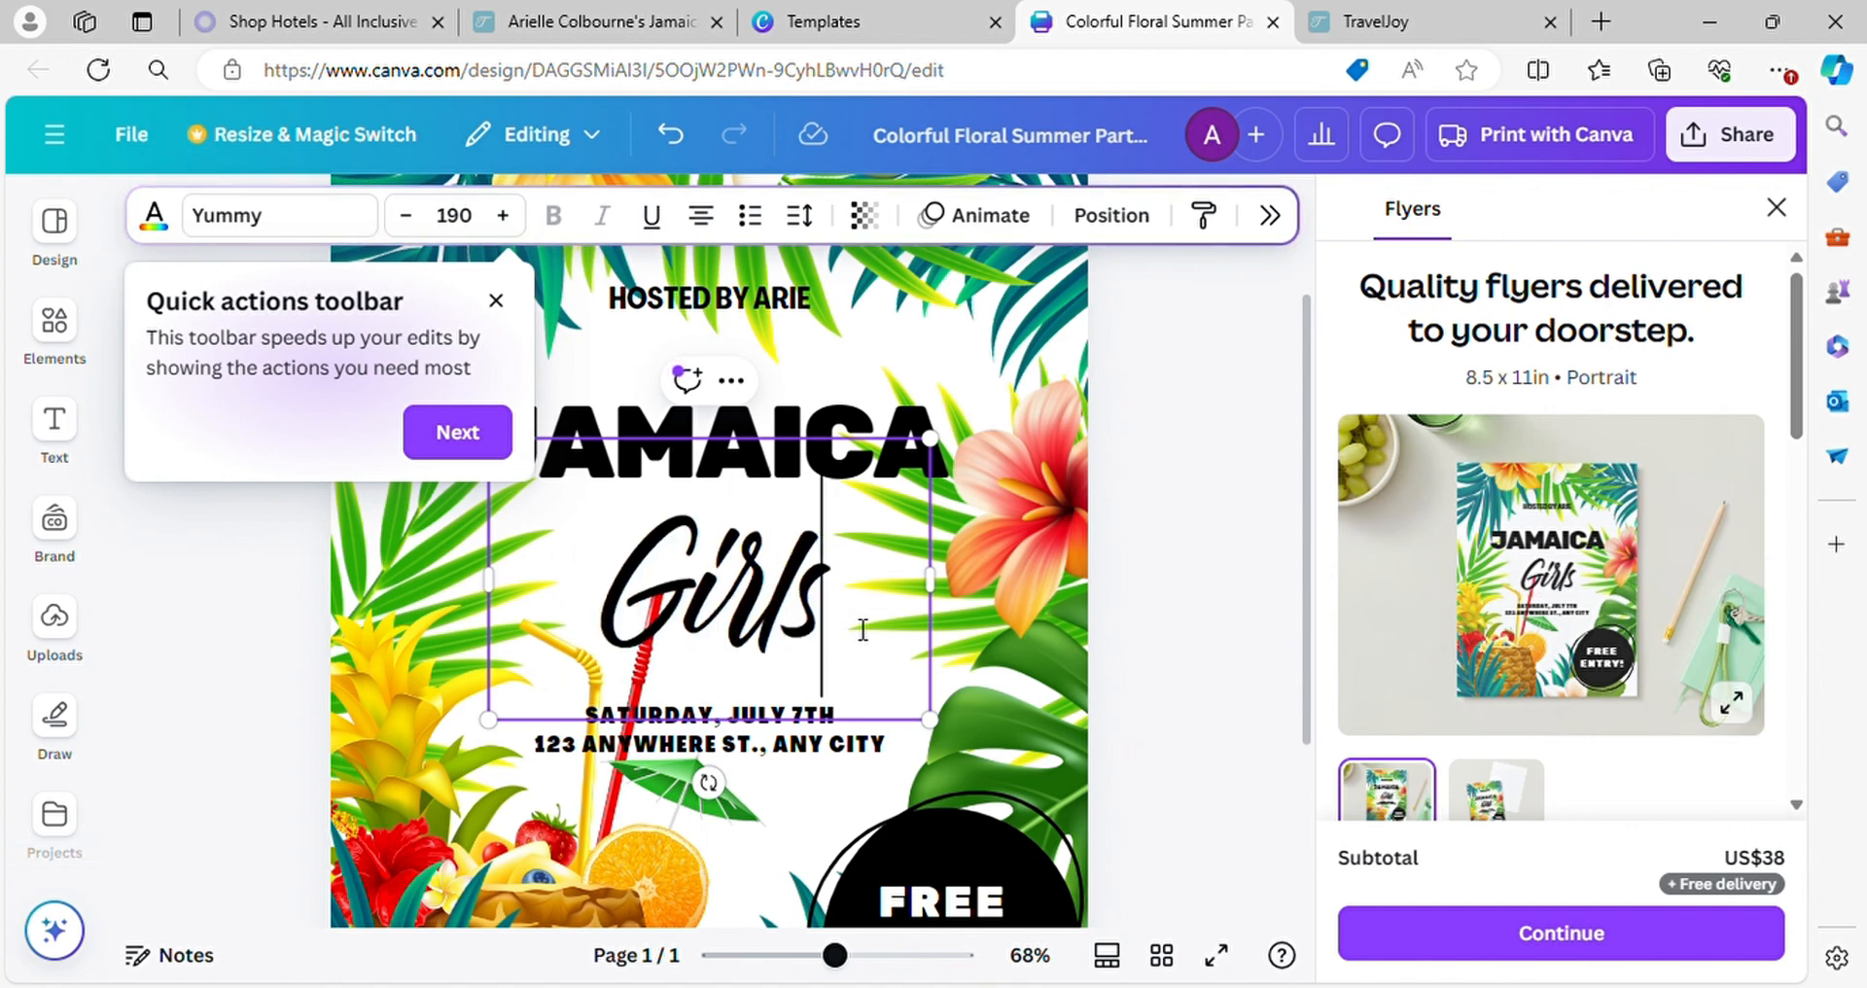
text( Tr)
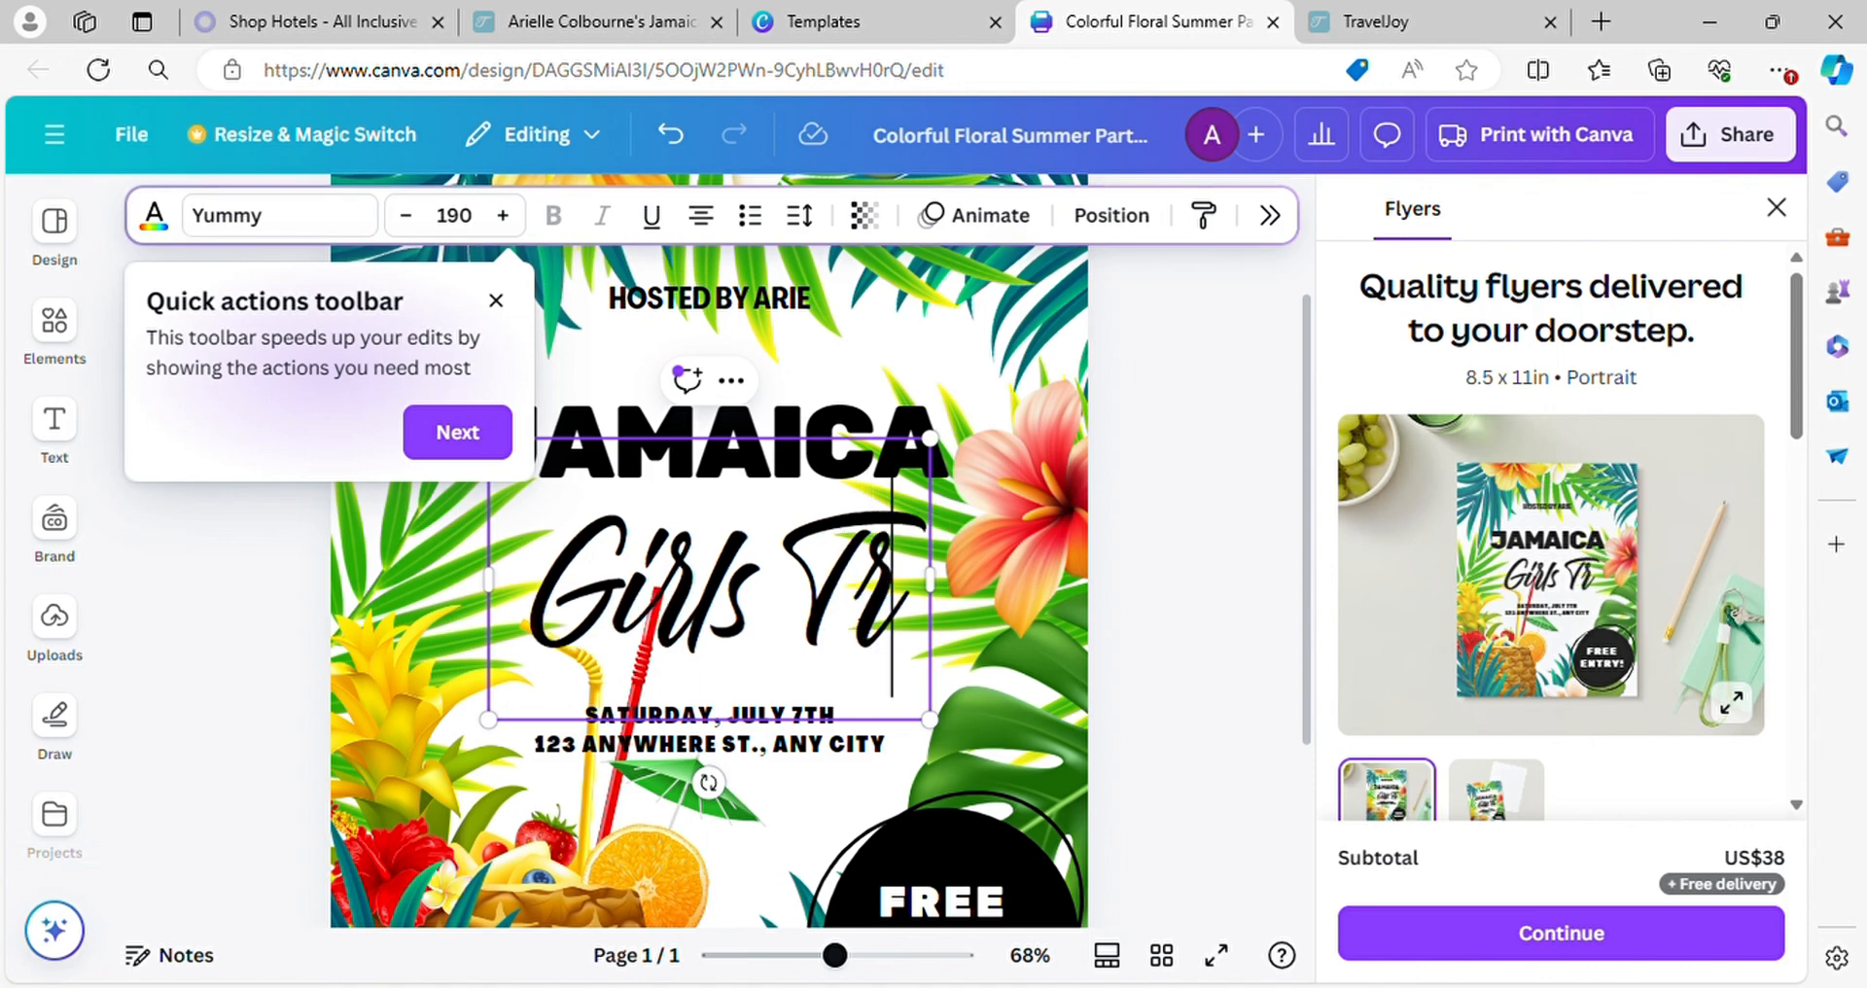
text(ip)
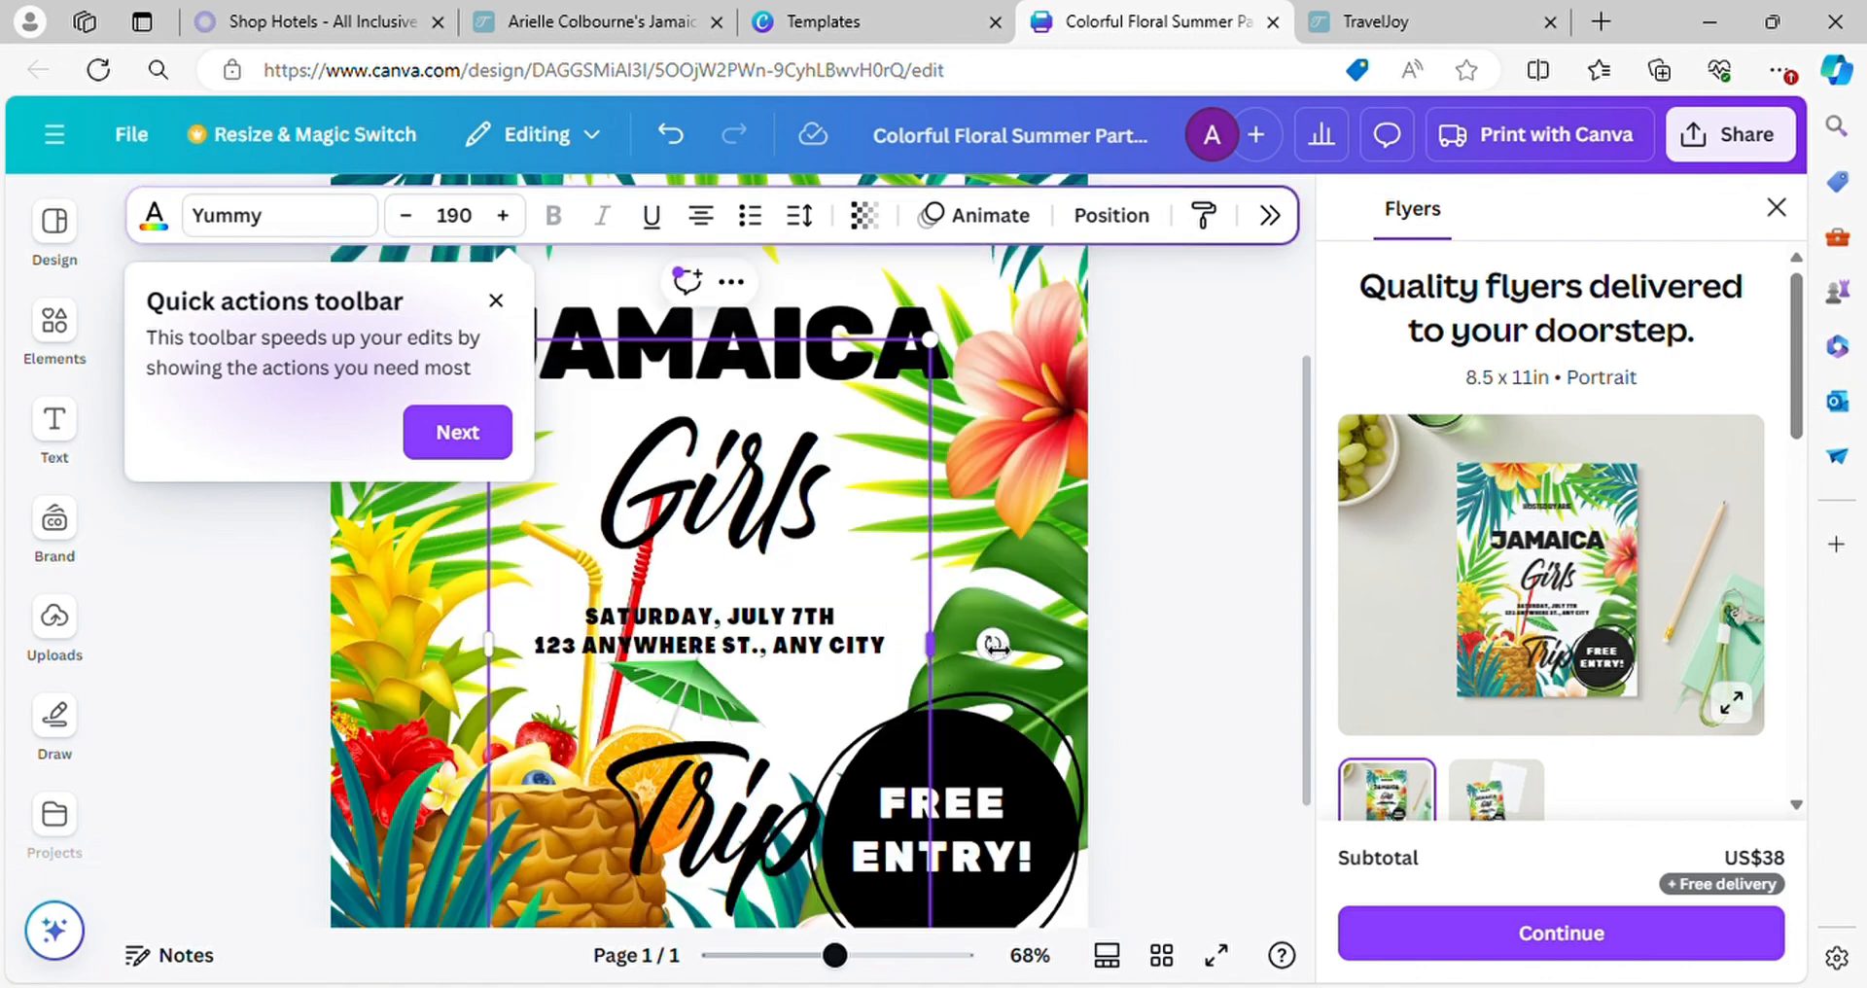
Widen the "Girls Trip" text box so the words fit on one line and scale it down to font size 119
drag(955, 665, 1303, 589)
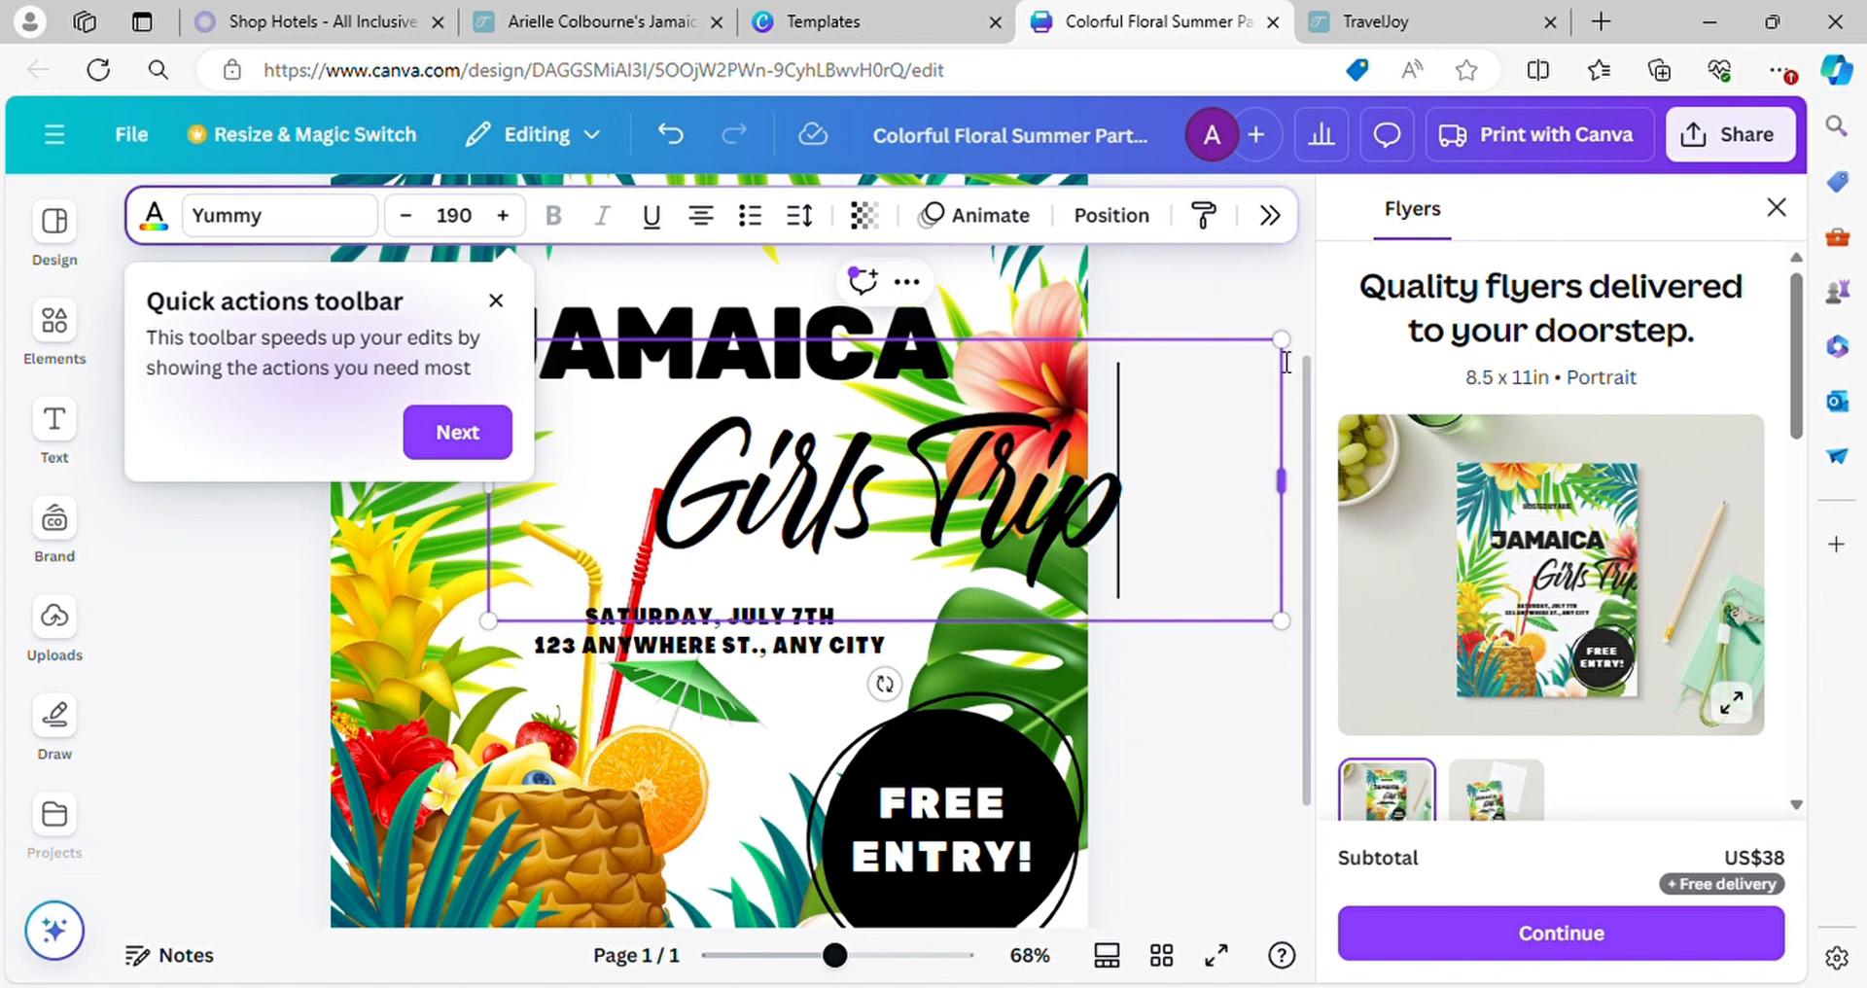
drag(1282, 339, 986, 445)
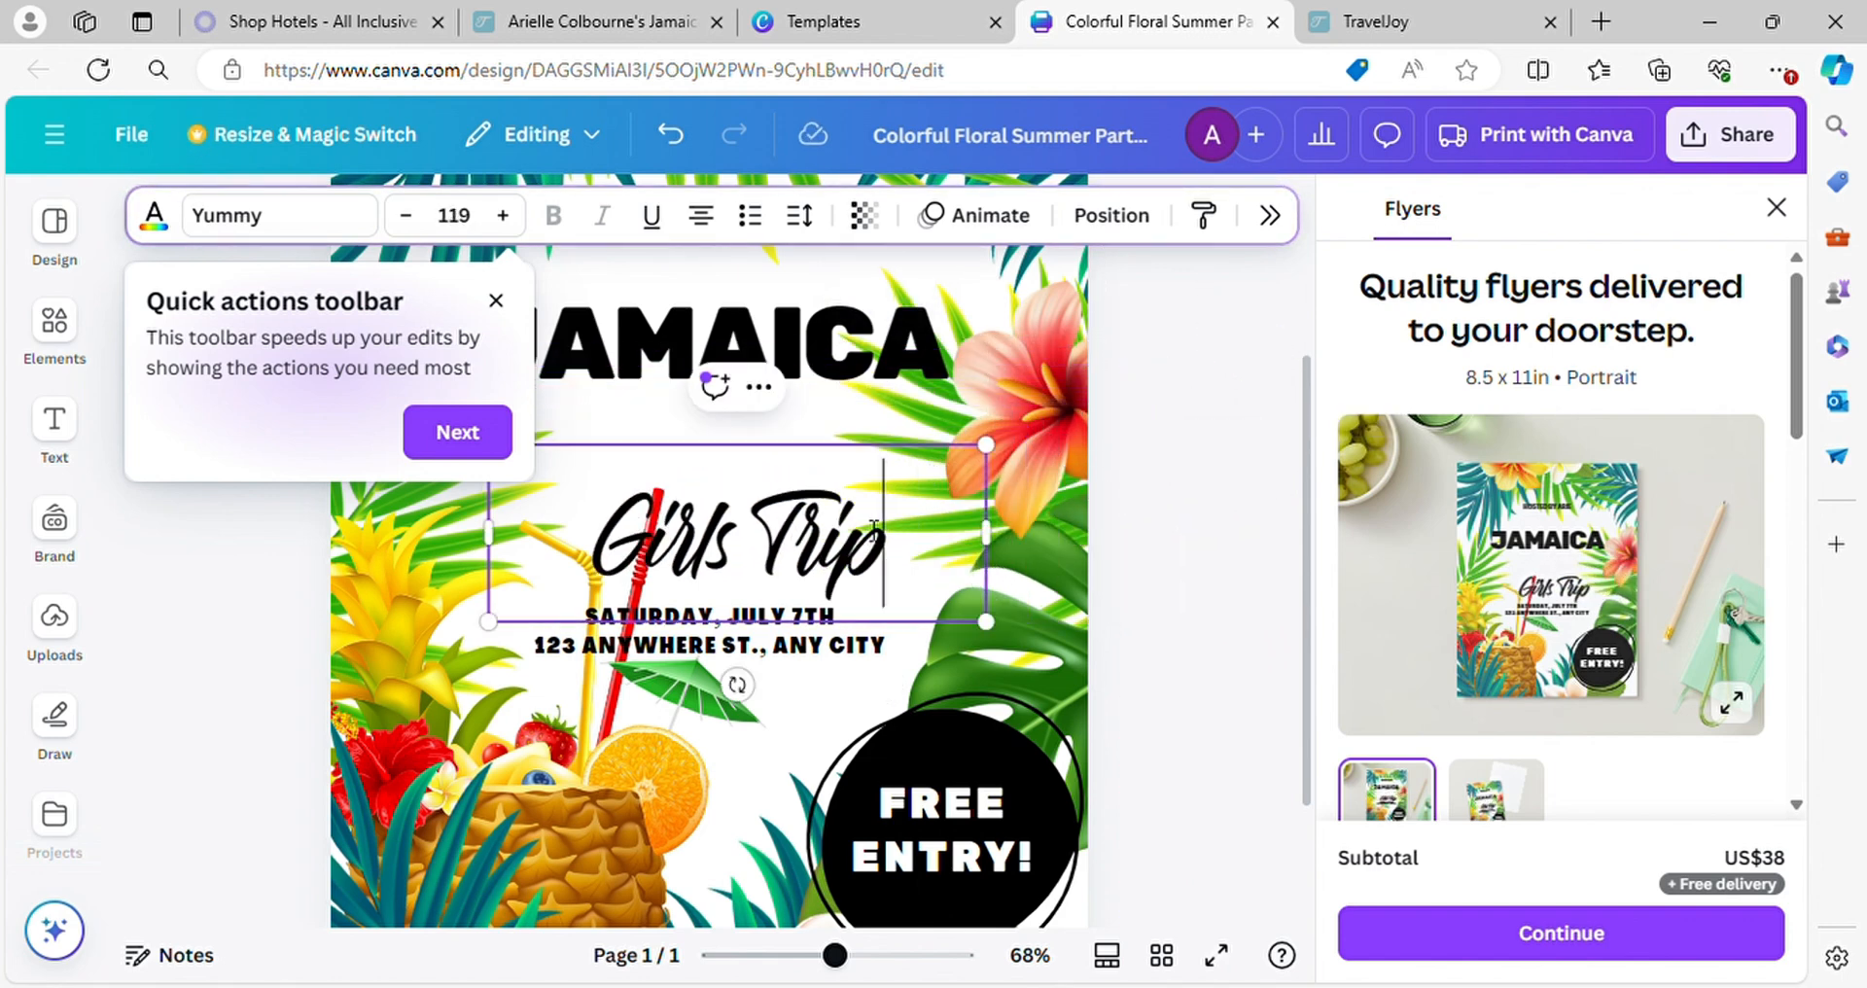
drag(842, 457, 897, 454)
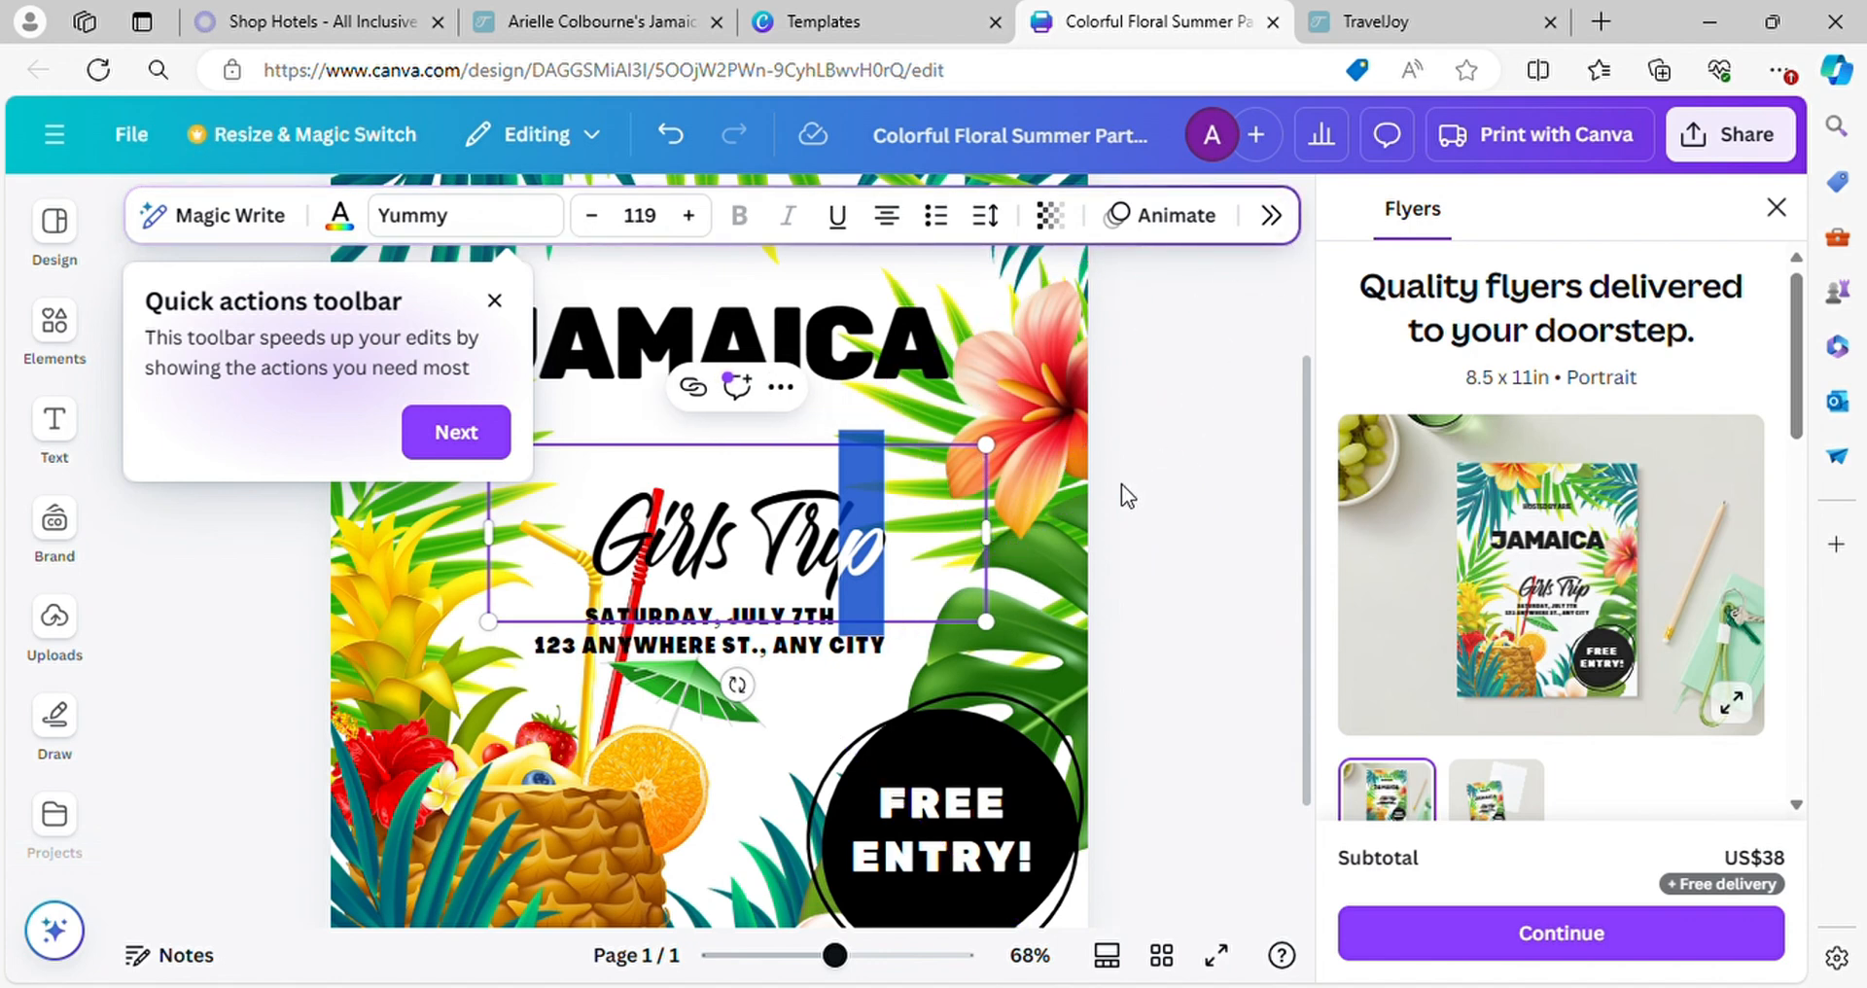
click(1202, 442)
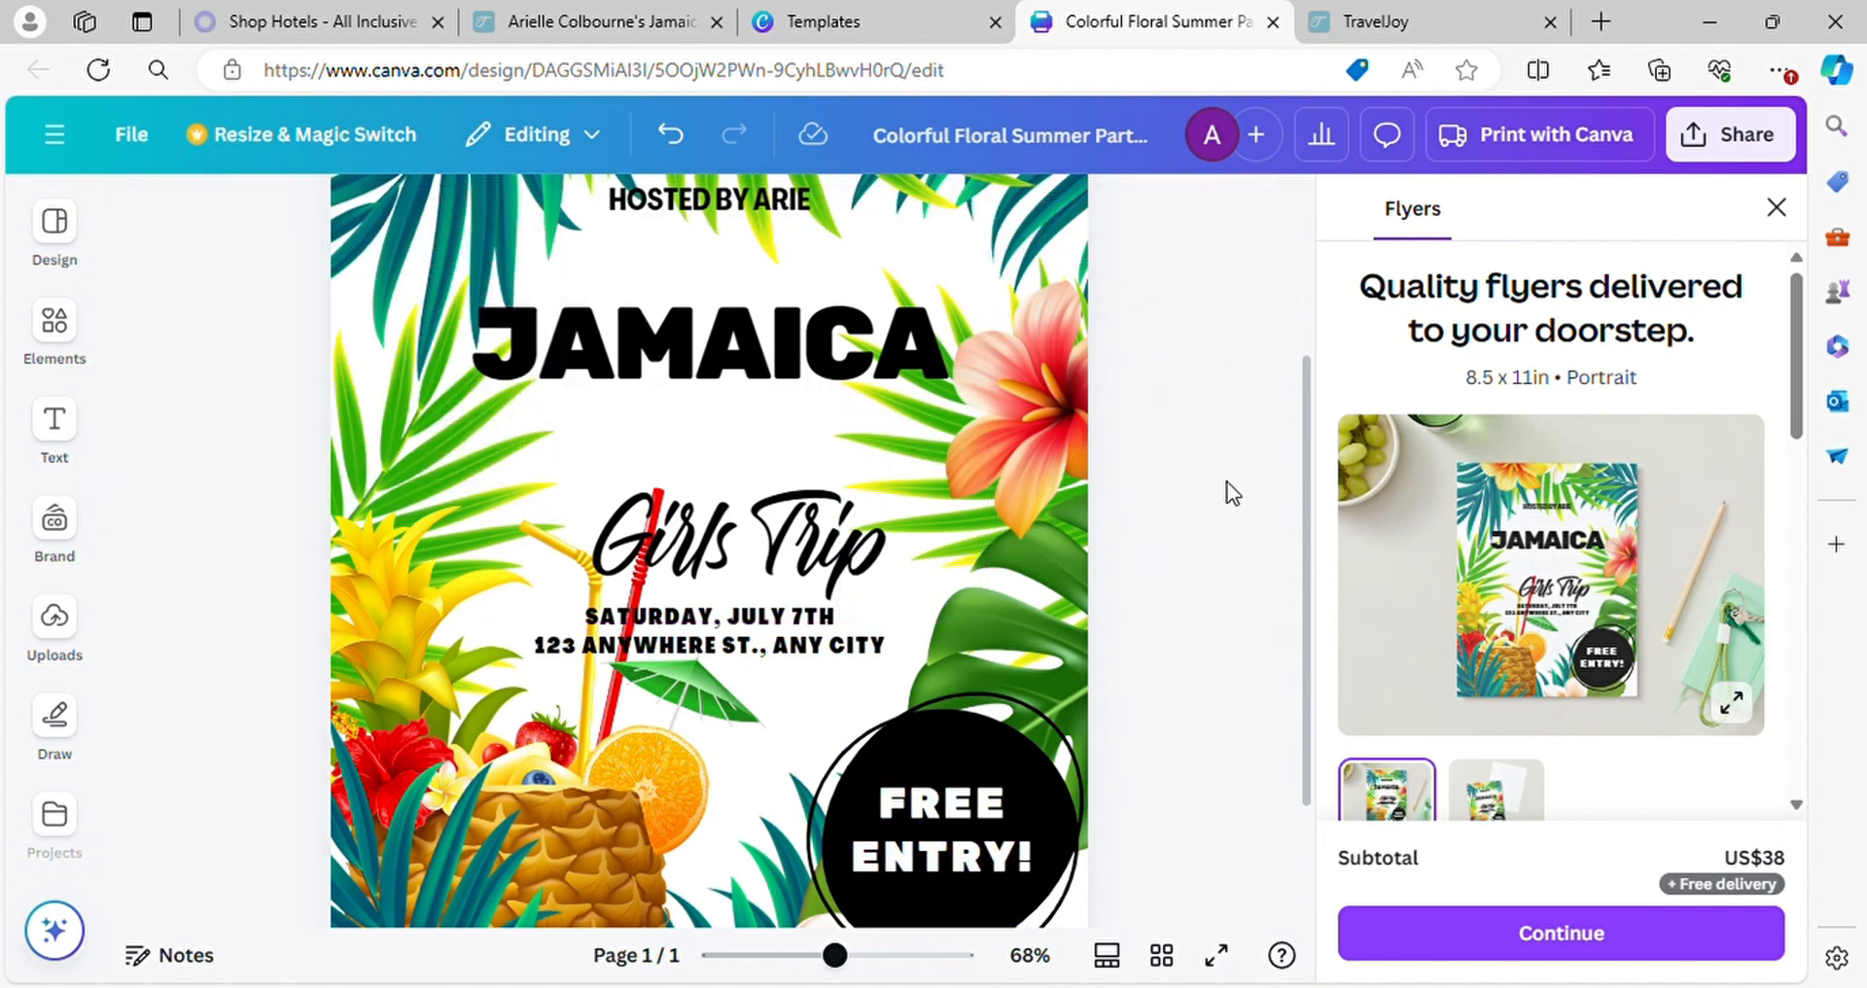
scroll(820, 552, down, 1)
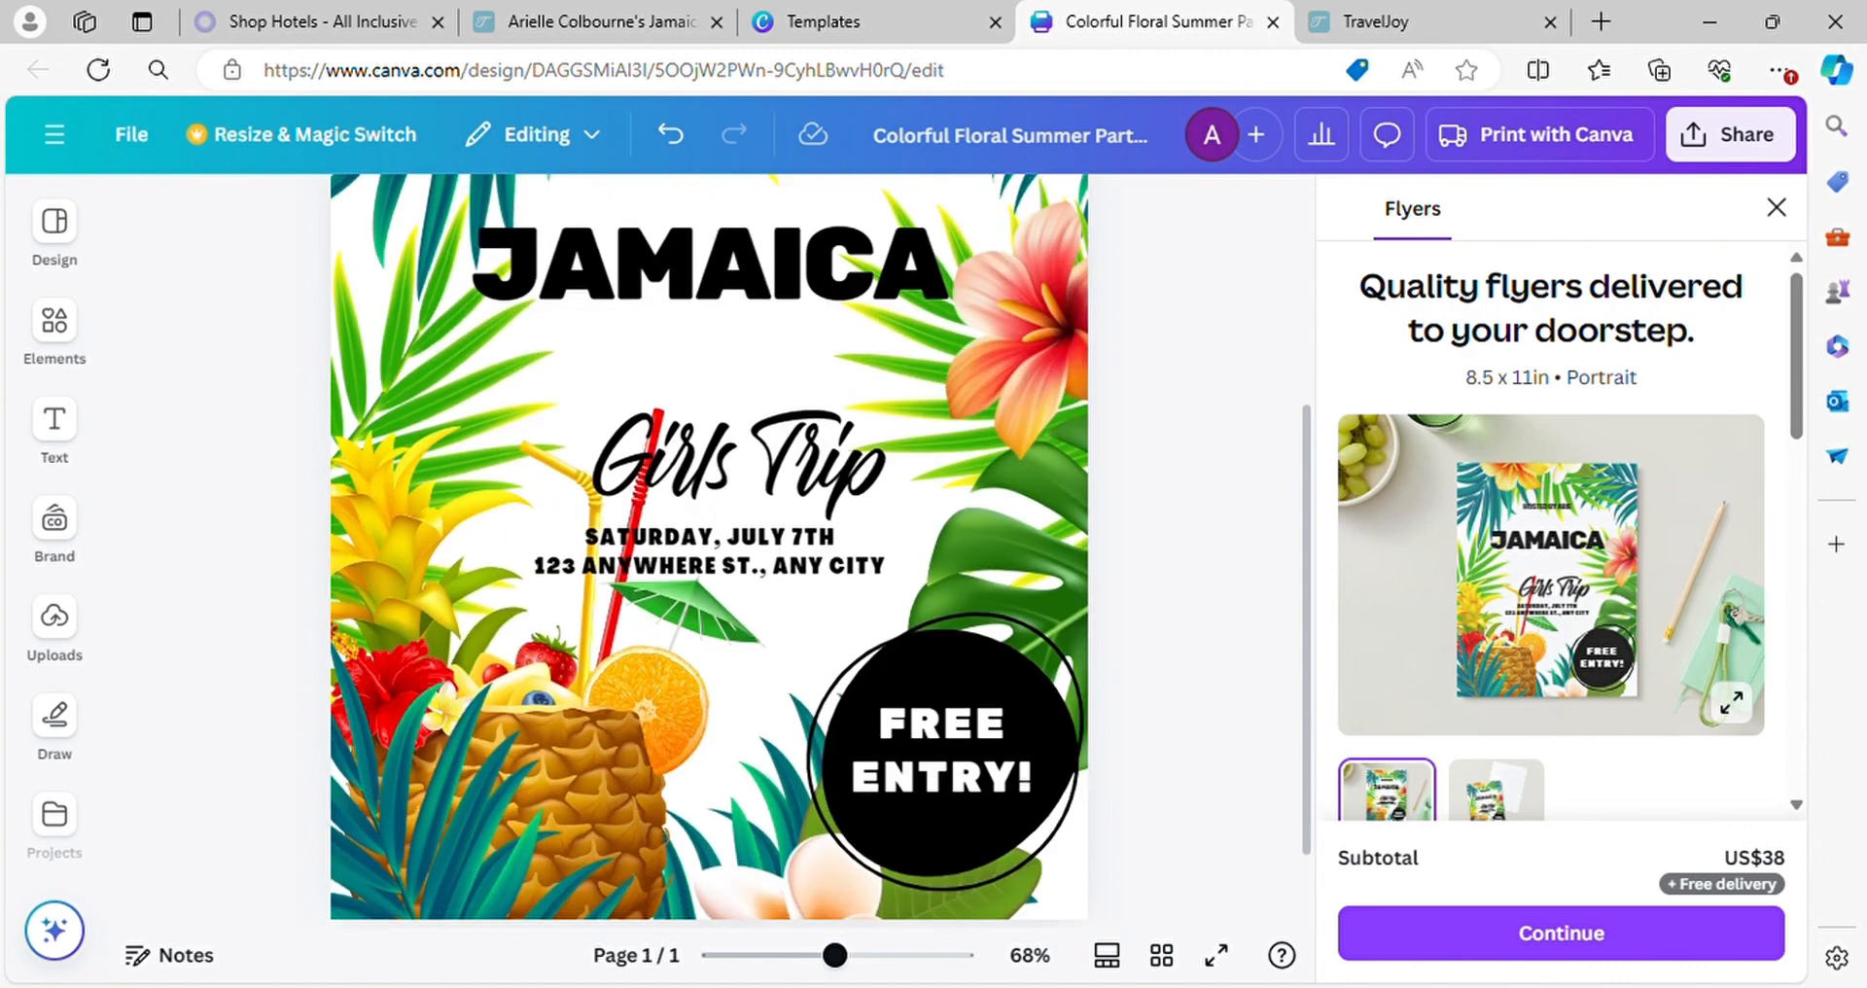
Move the "Girls Trip" text up so it sits directly beneath the "JAMAICA" heading, slightly overlapping it
click(742, 459)
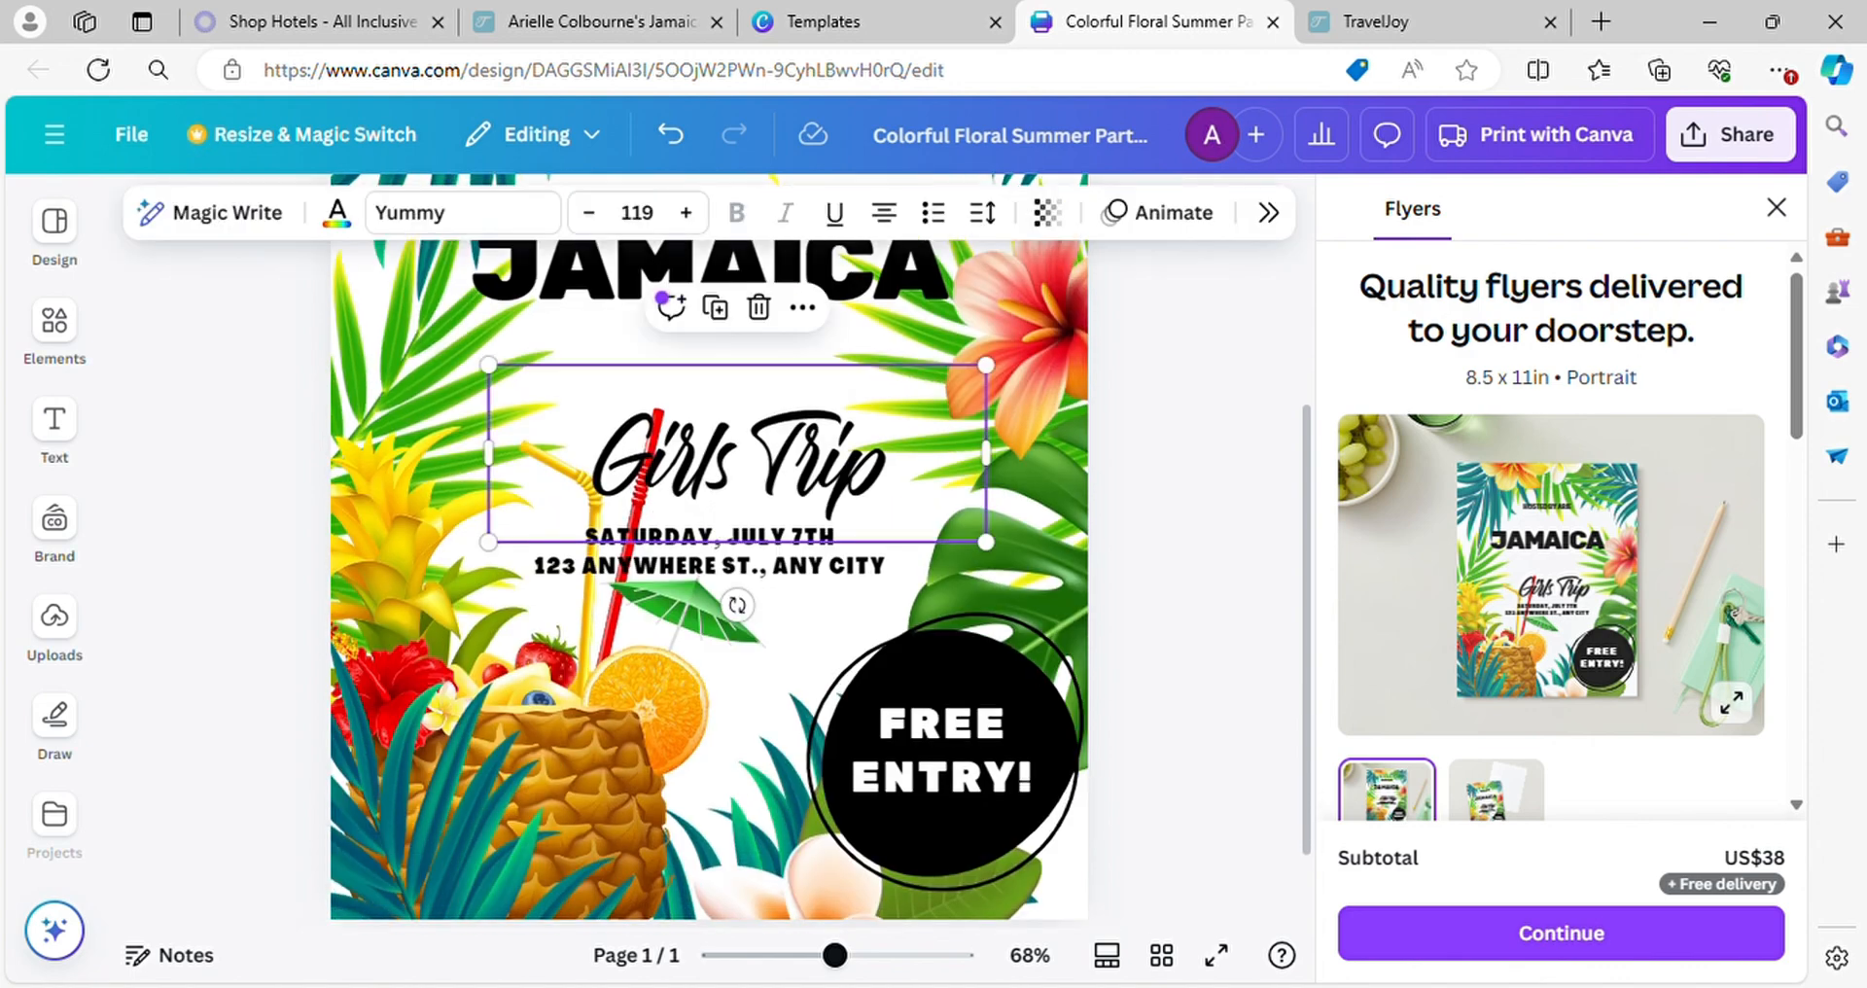
drag(741, 459, 714, 348)
scroll(709, 704, down, 5)
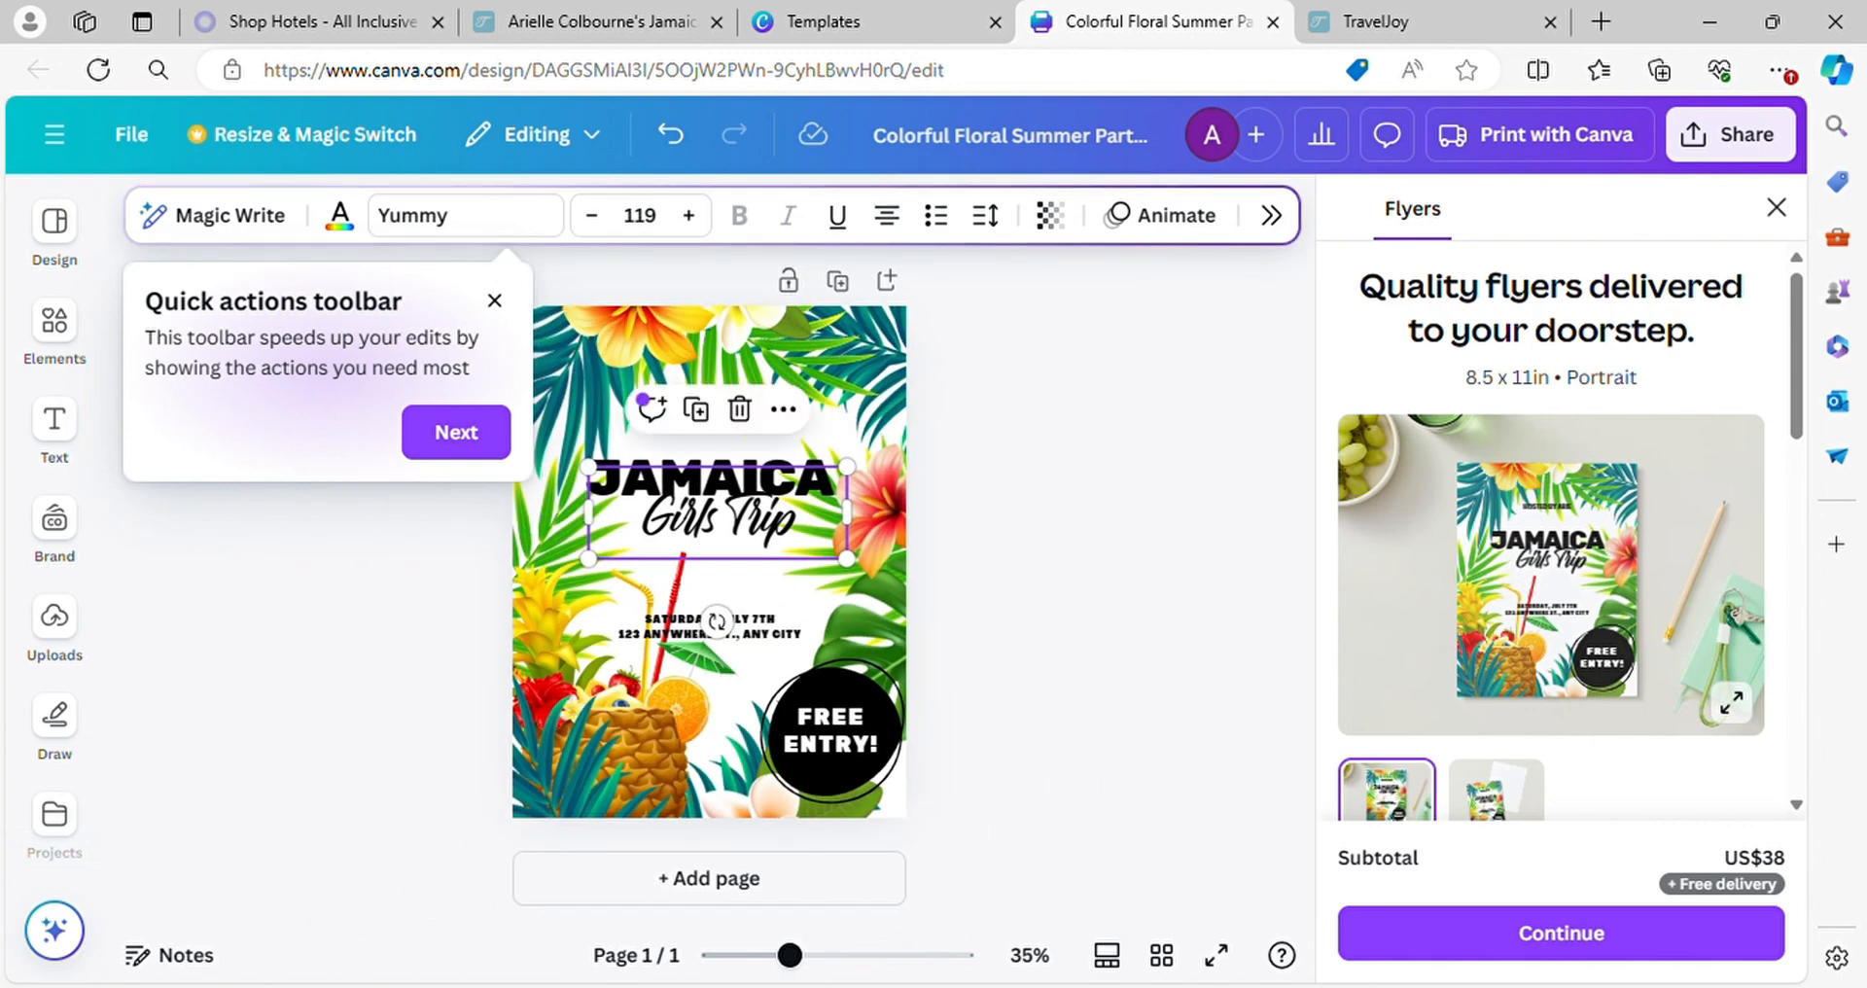
click(494, 300)
scroll(705, 612, up, 4)
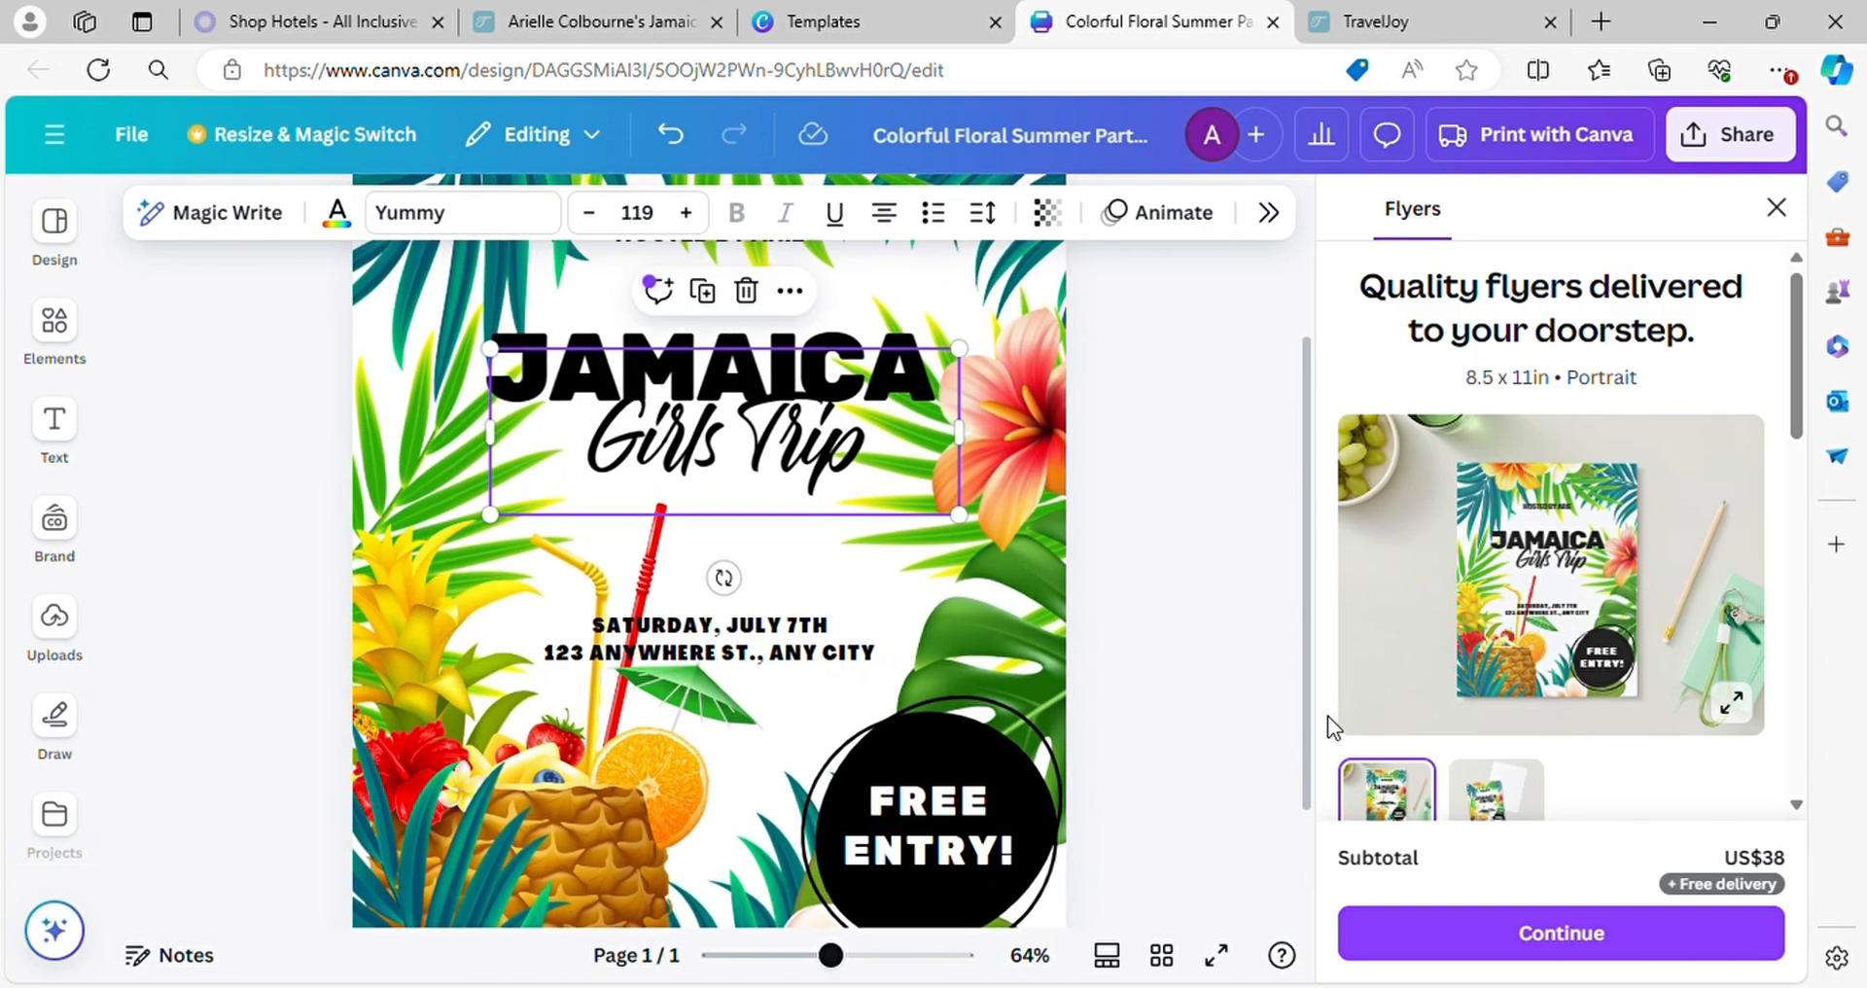
Change the date in the flyer's details text to "JUNE 12TH - 17TH 2025", keeping the word "SATURDAY"
click(823, 638)
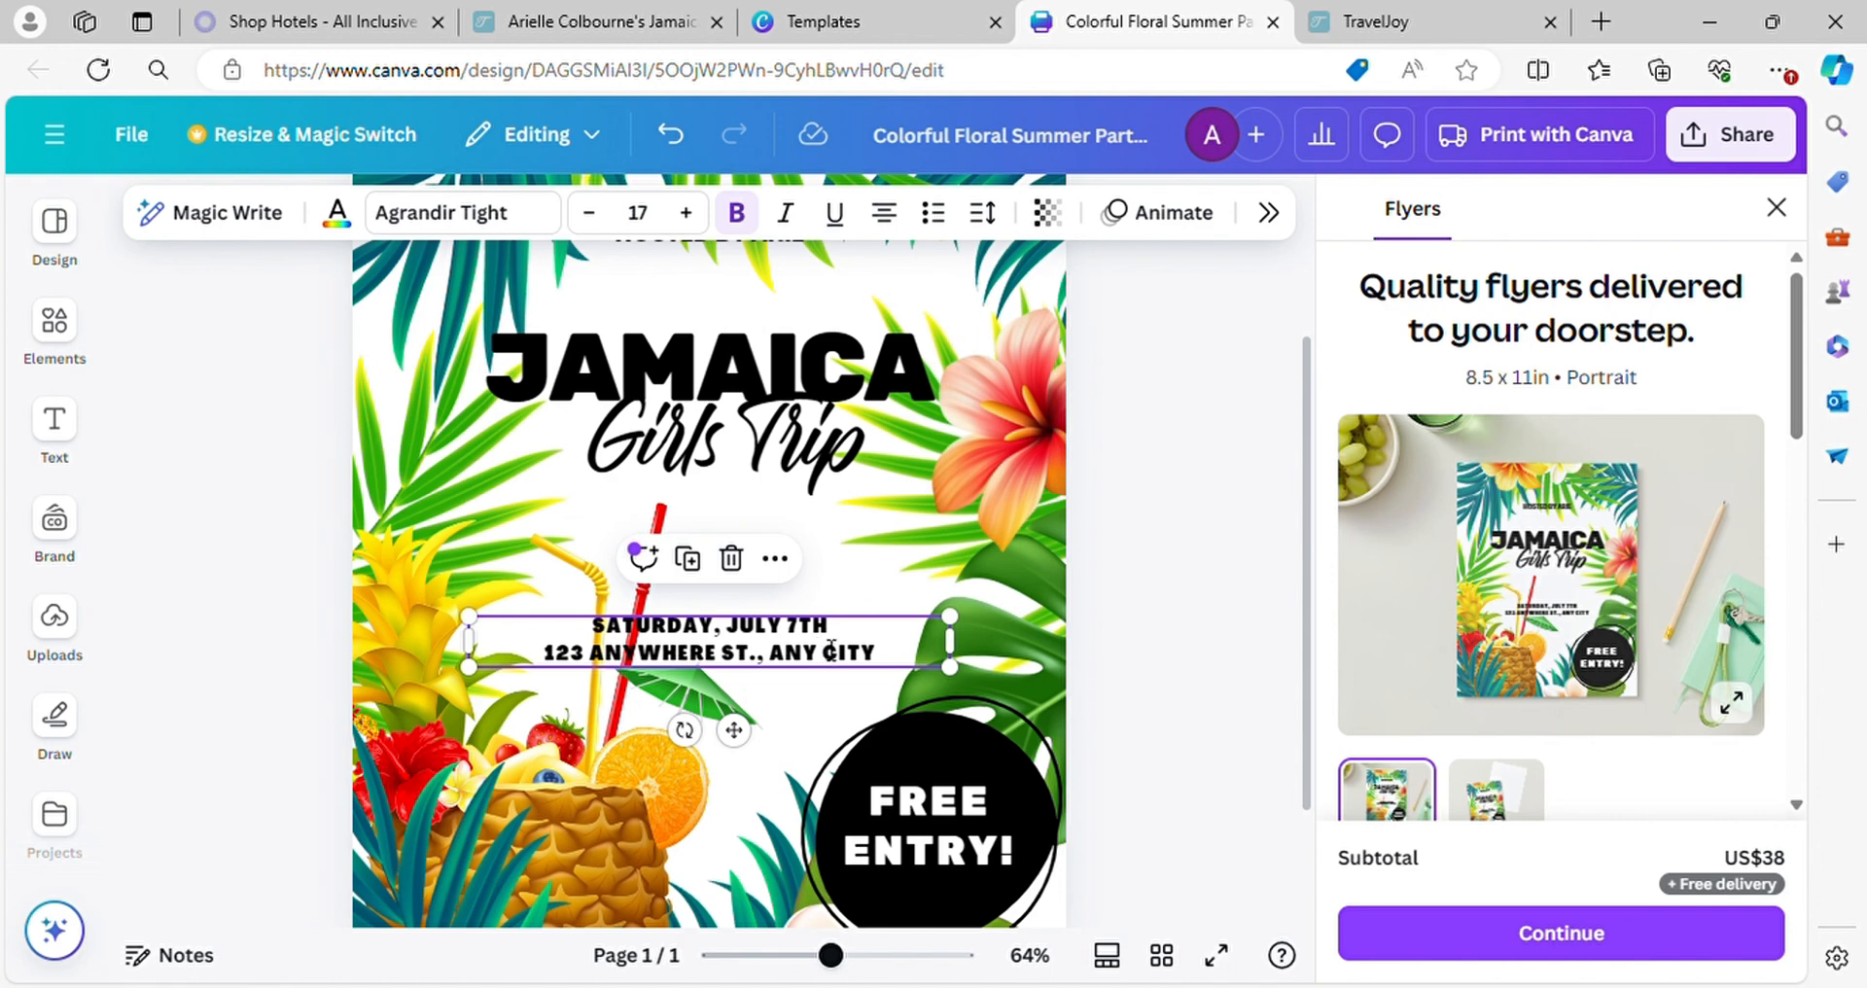
triple_click(832, 650)
click(831, 650)
double_click(832, 651)
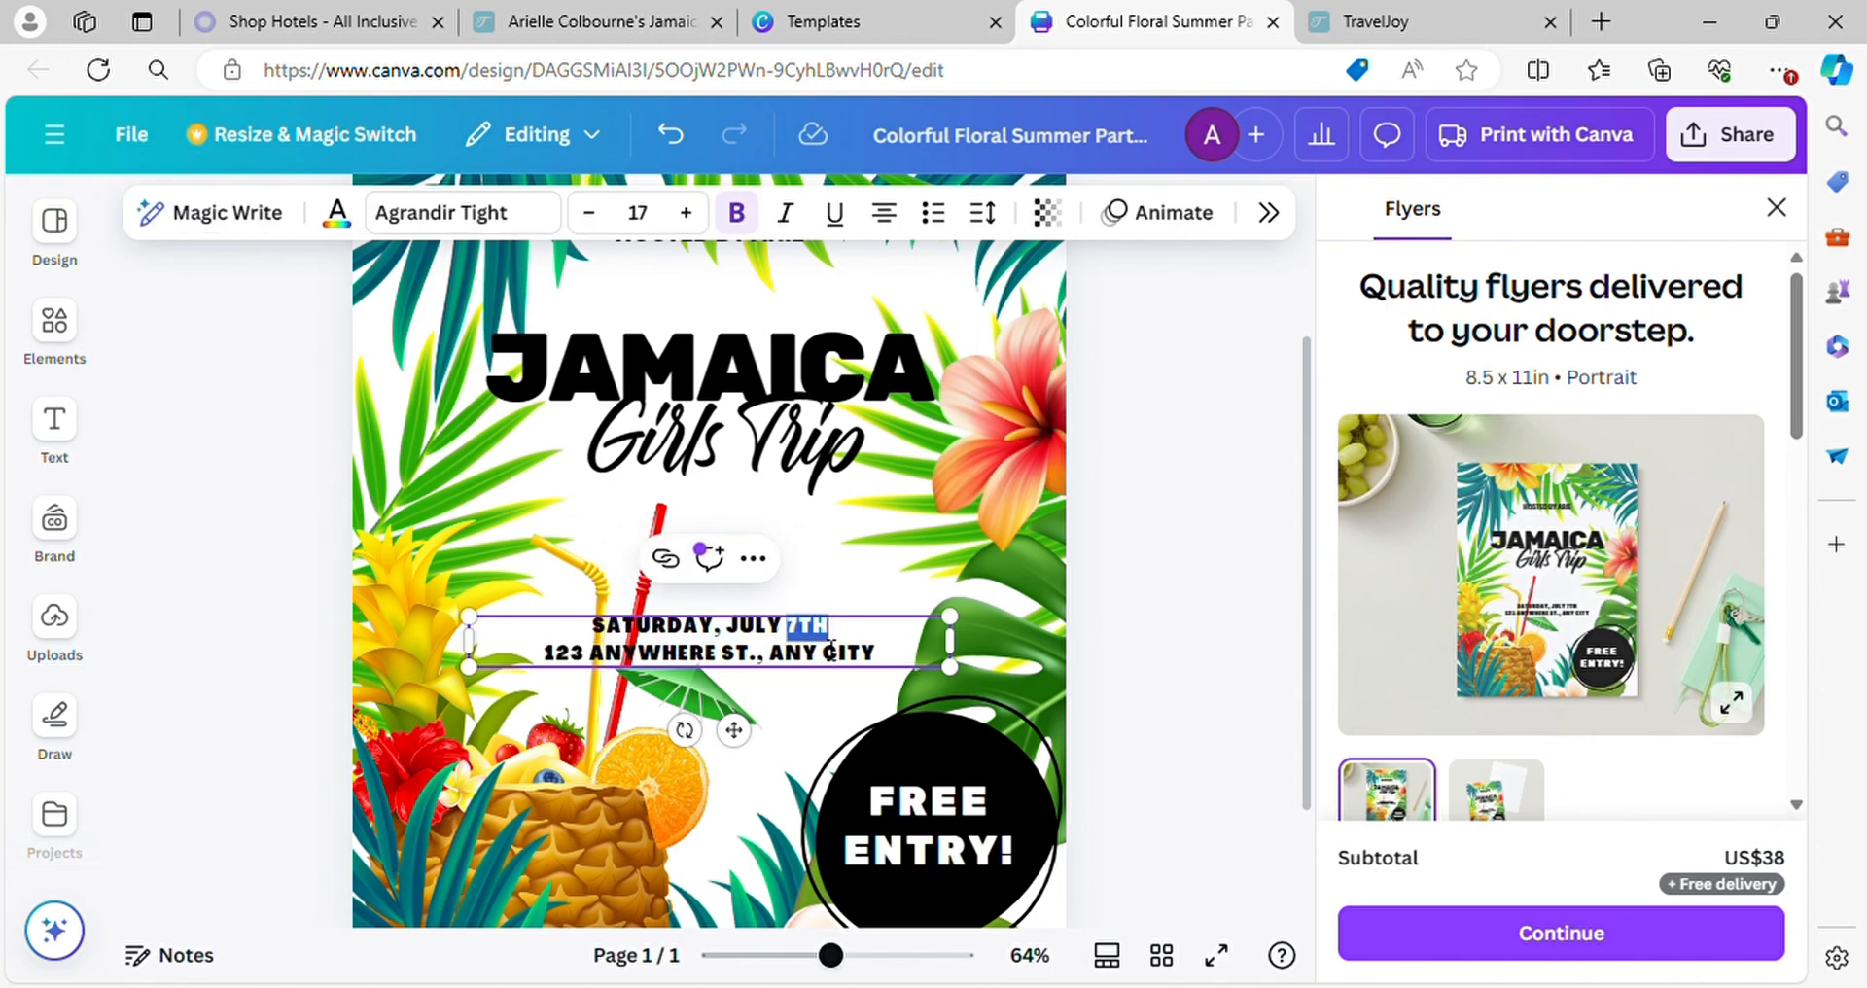
key(BackSpace)
key(BackSpace)
key(BackSpace)
key(BackSpace)
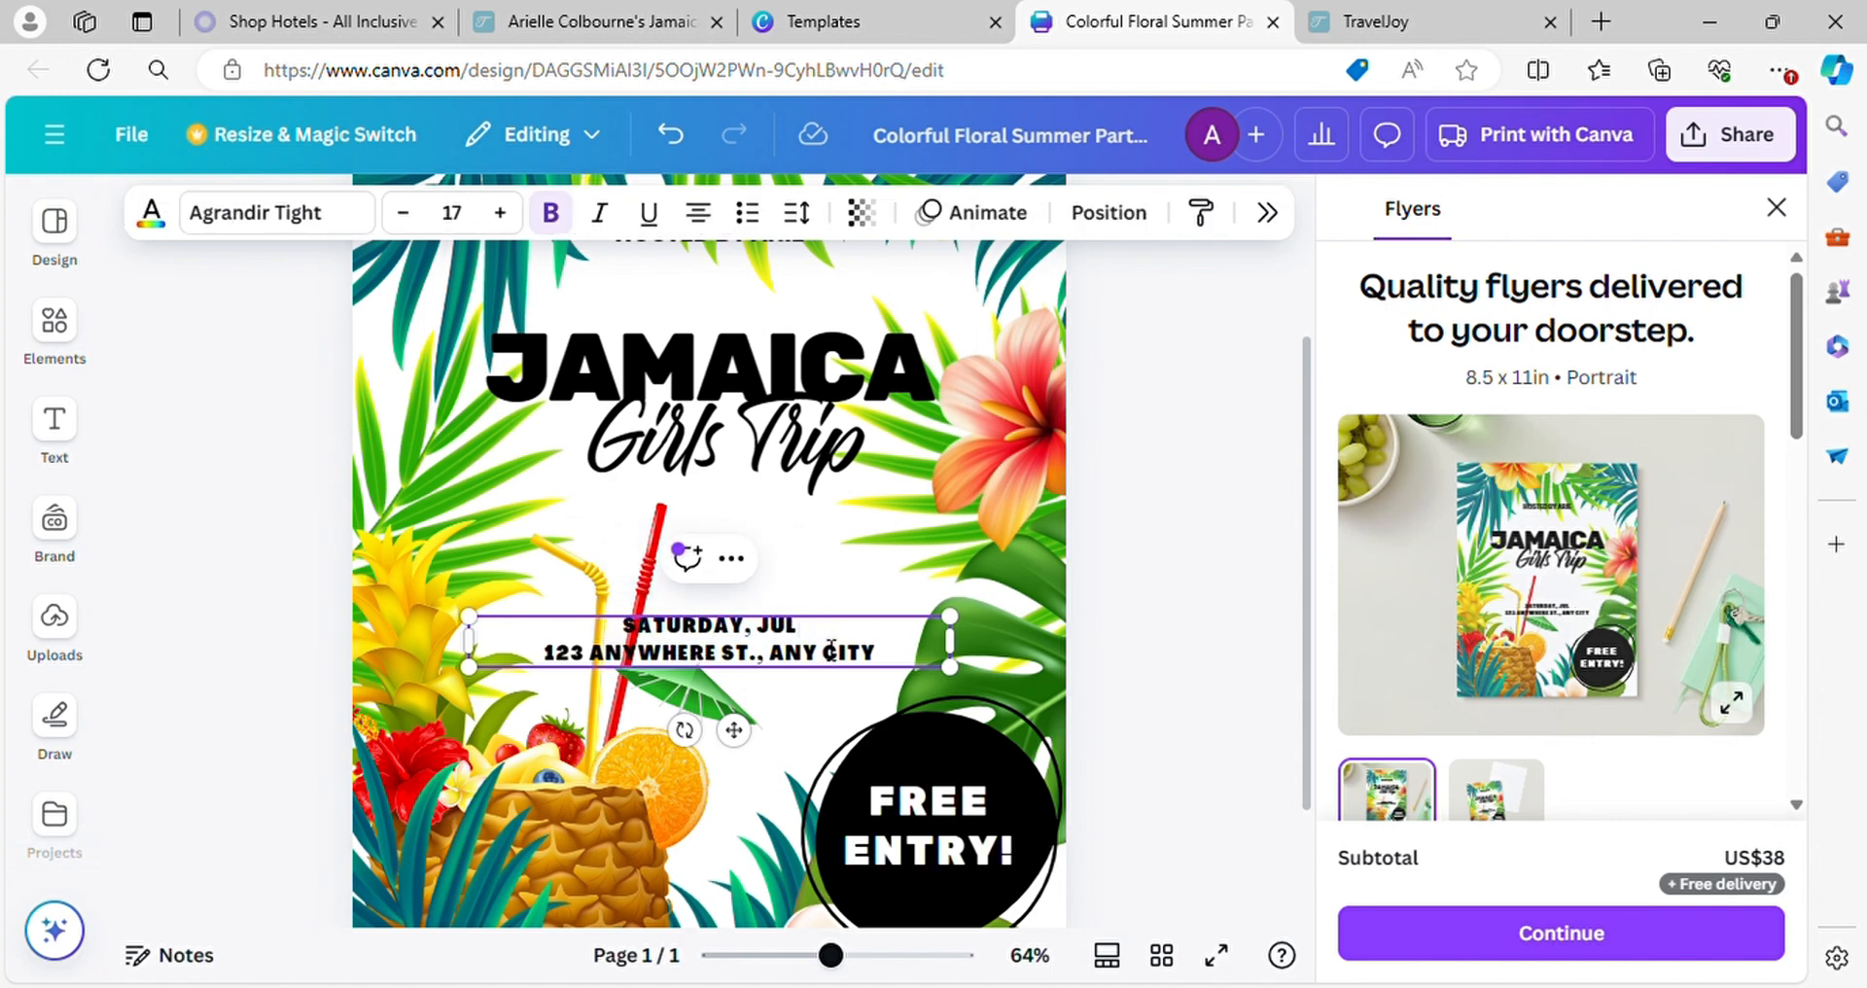
text(NE)
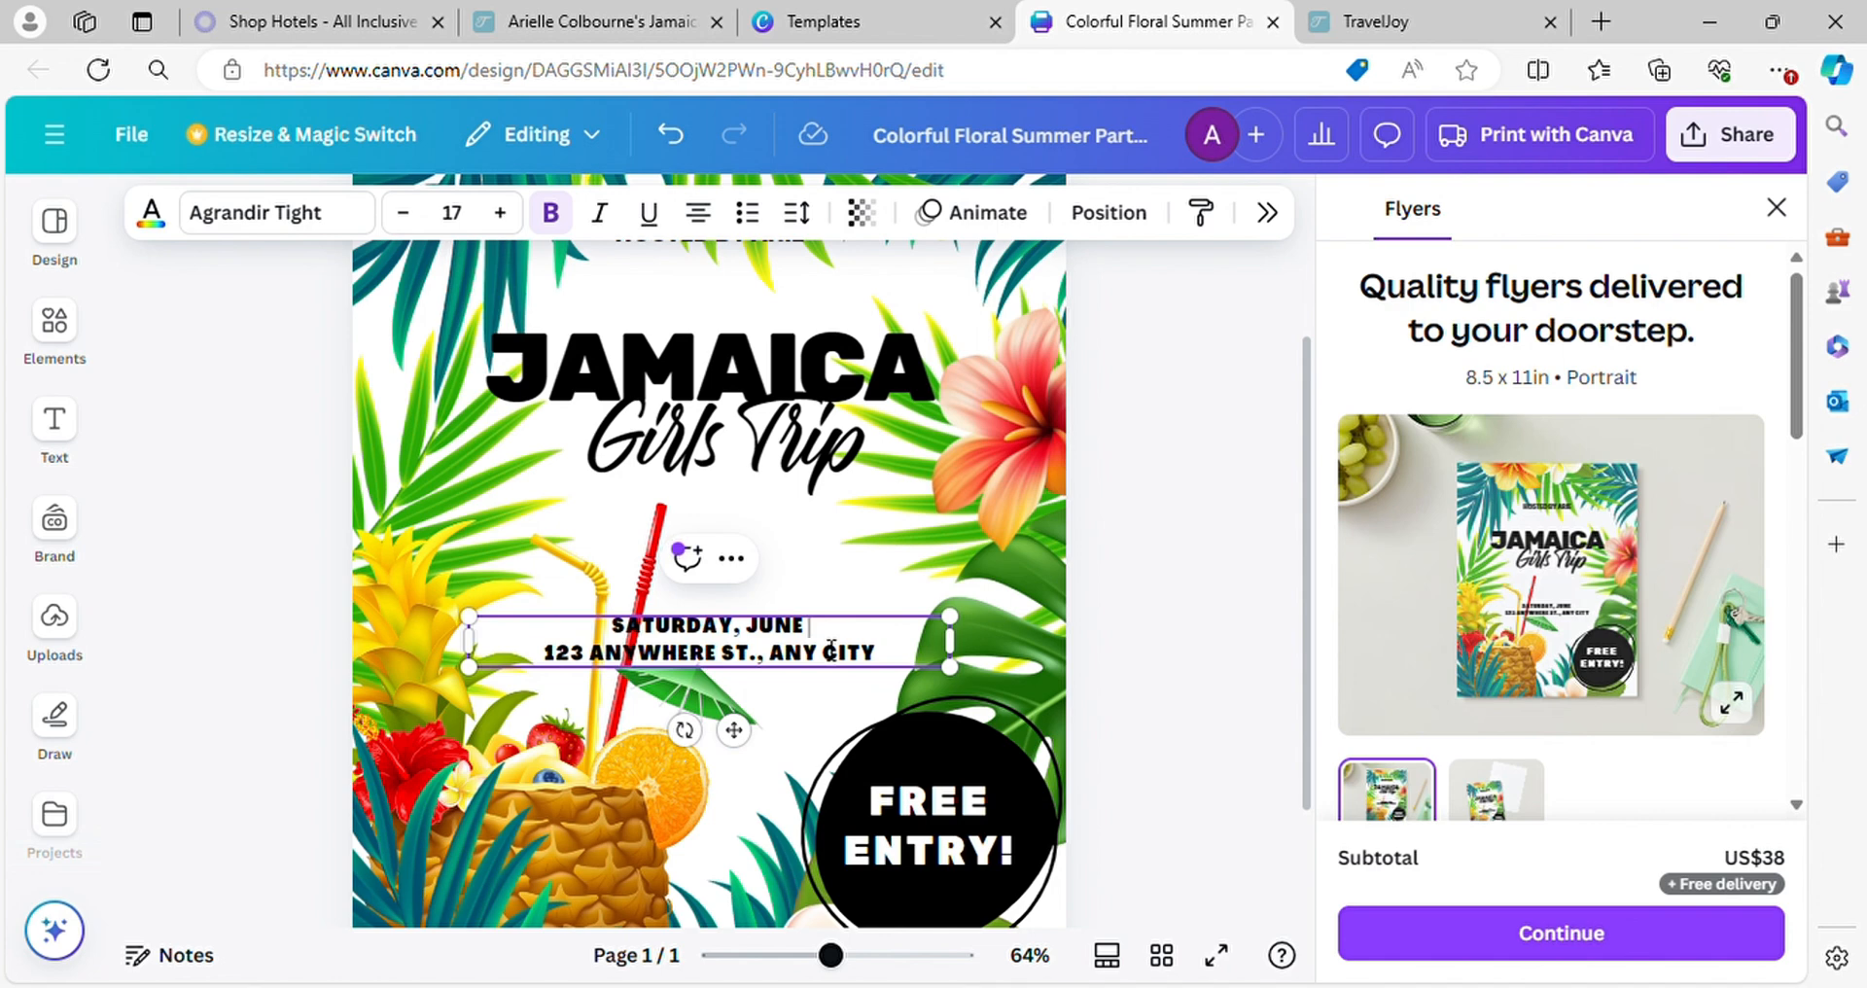
text(12TH)
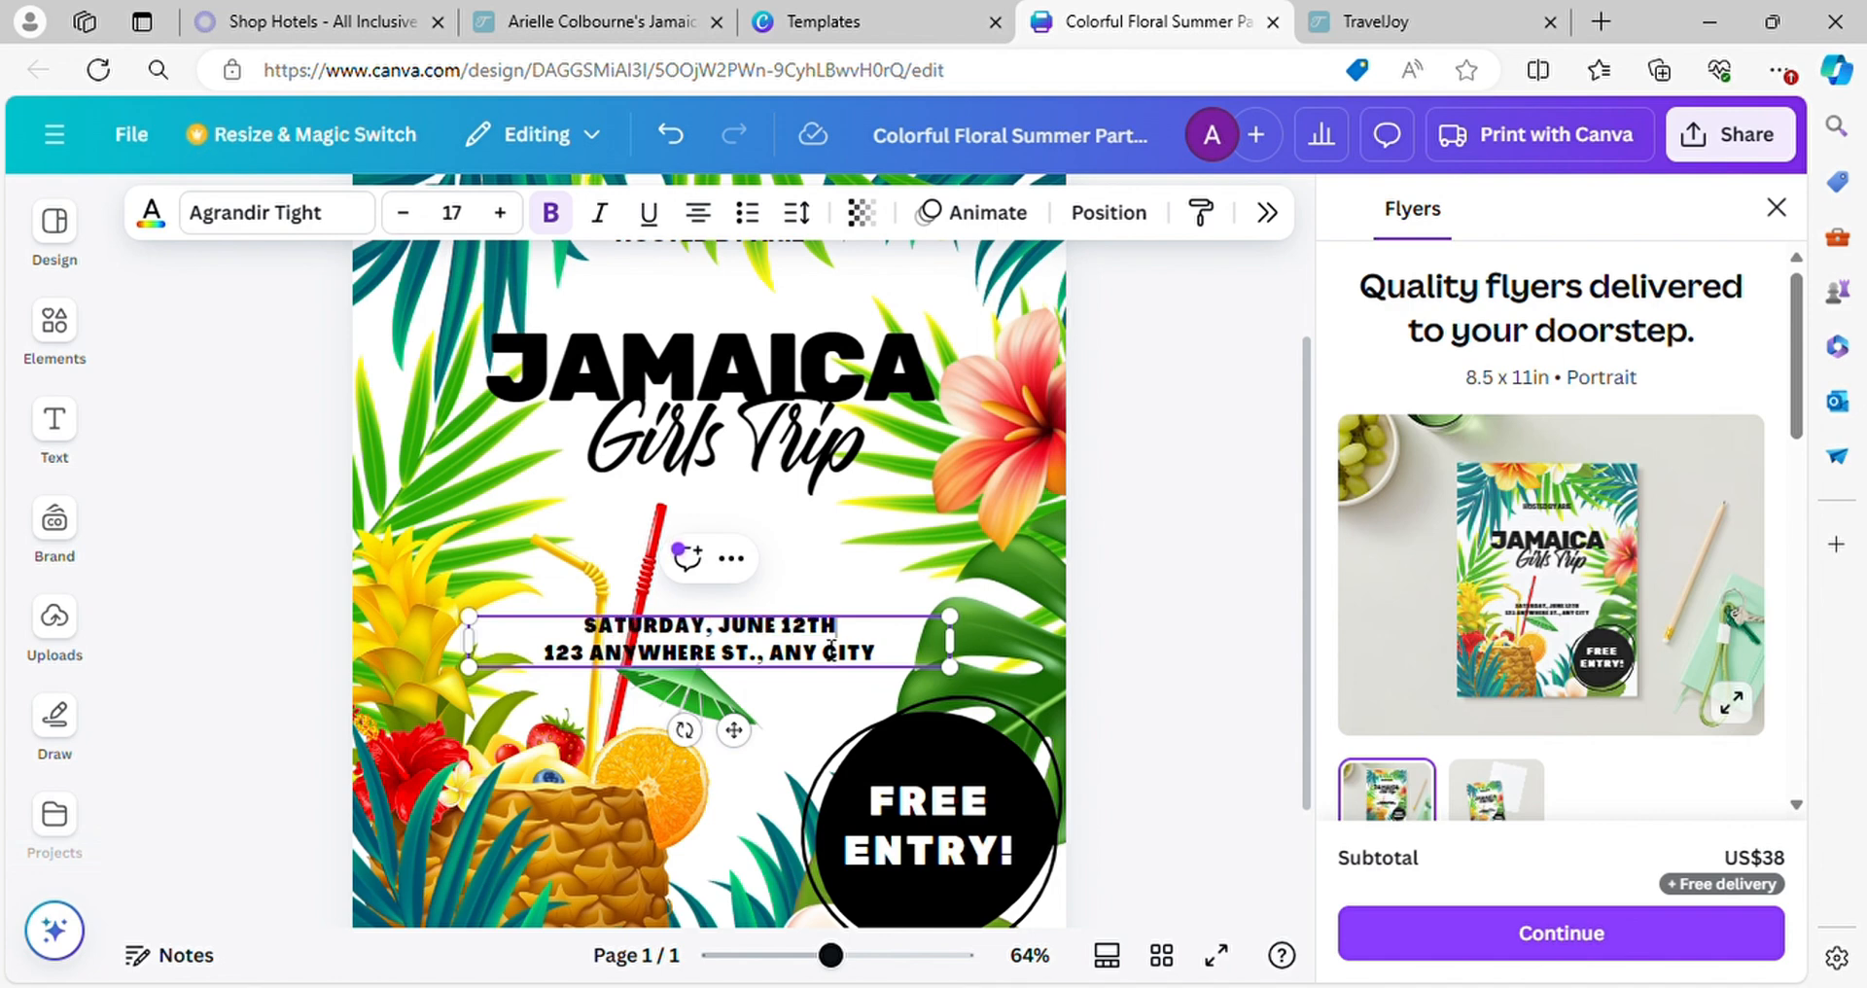
text( - 17)
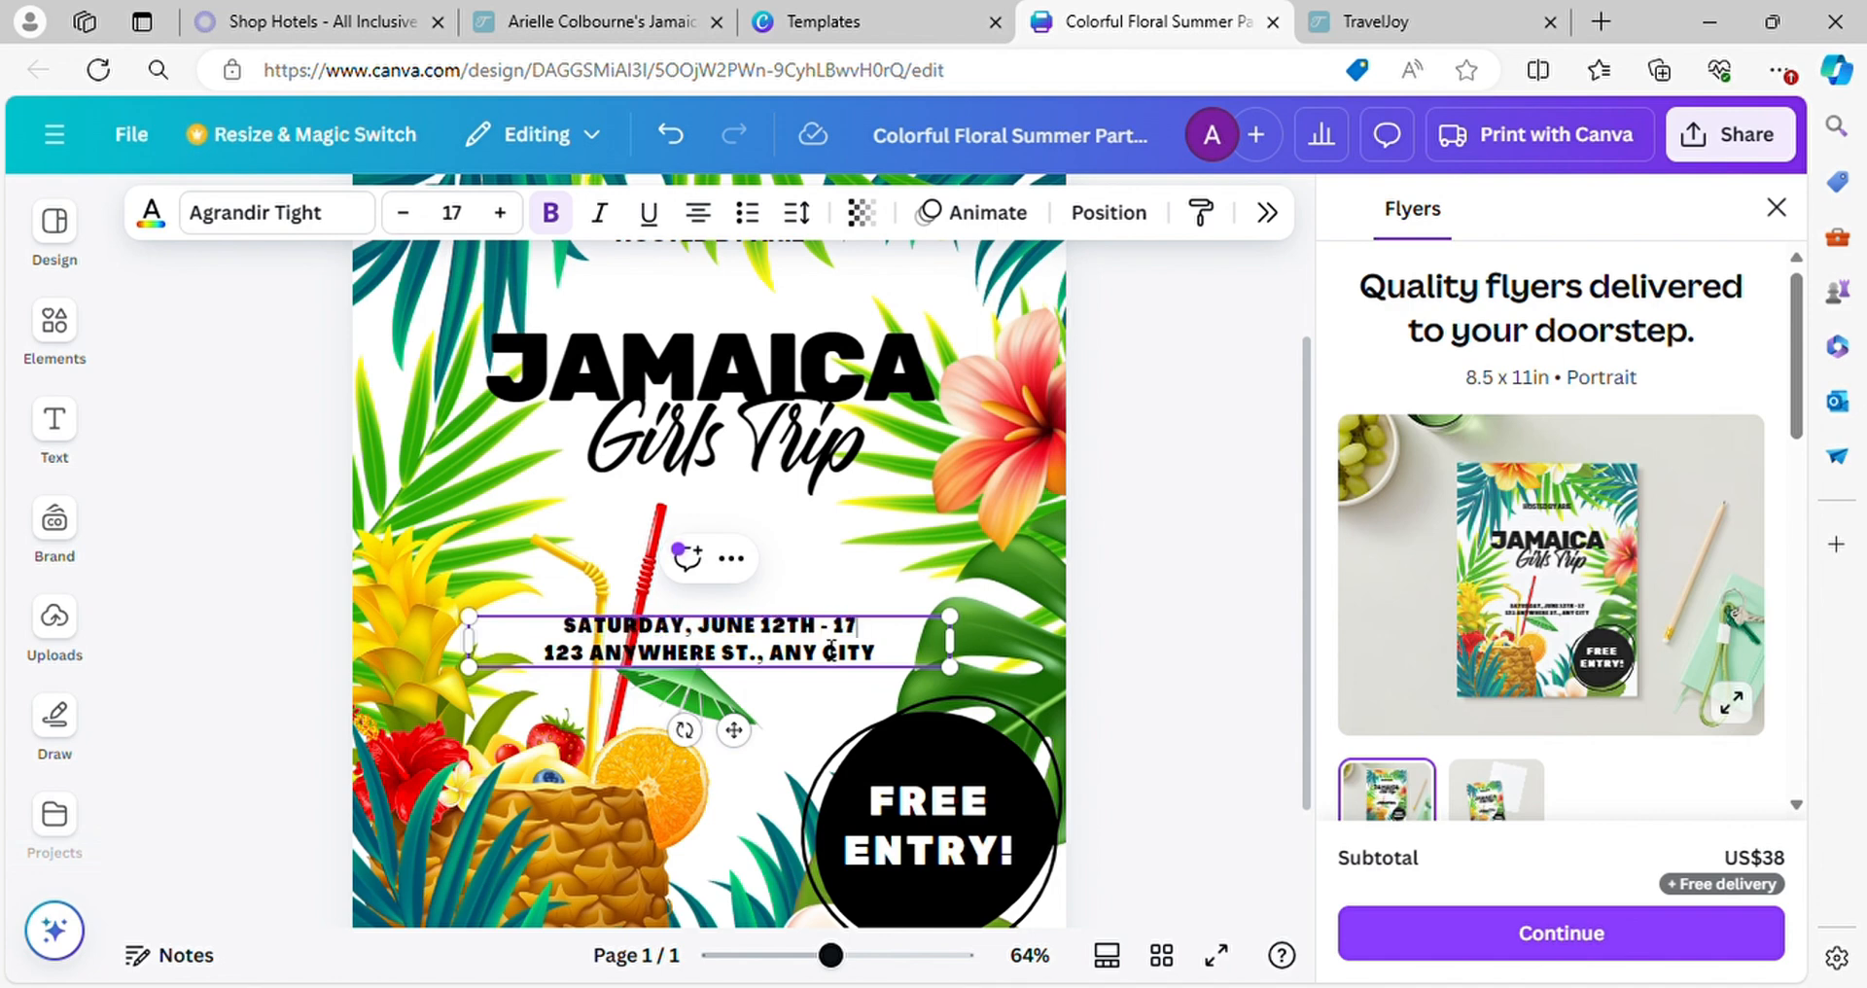
text(TH 2025)
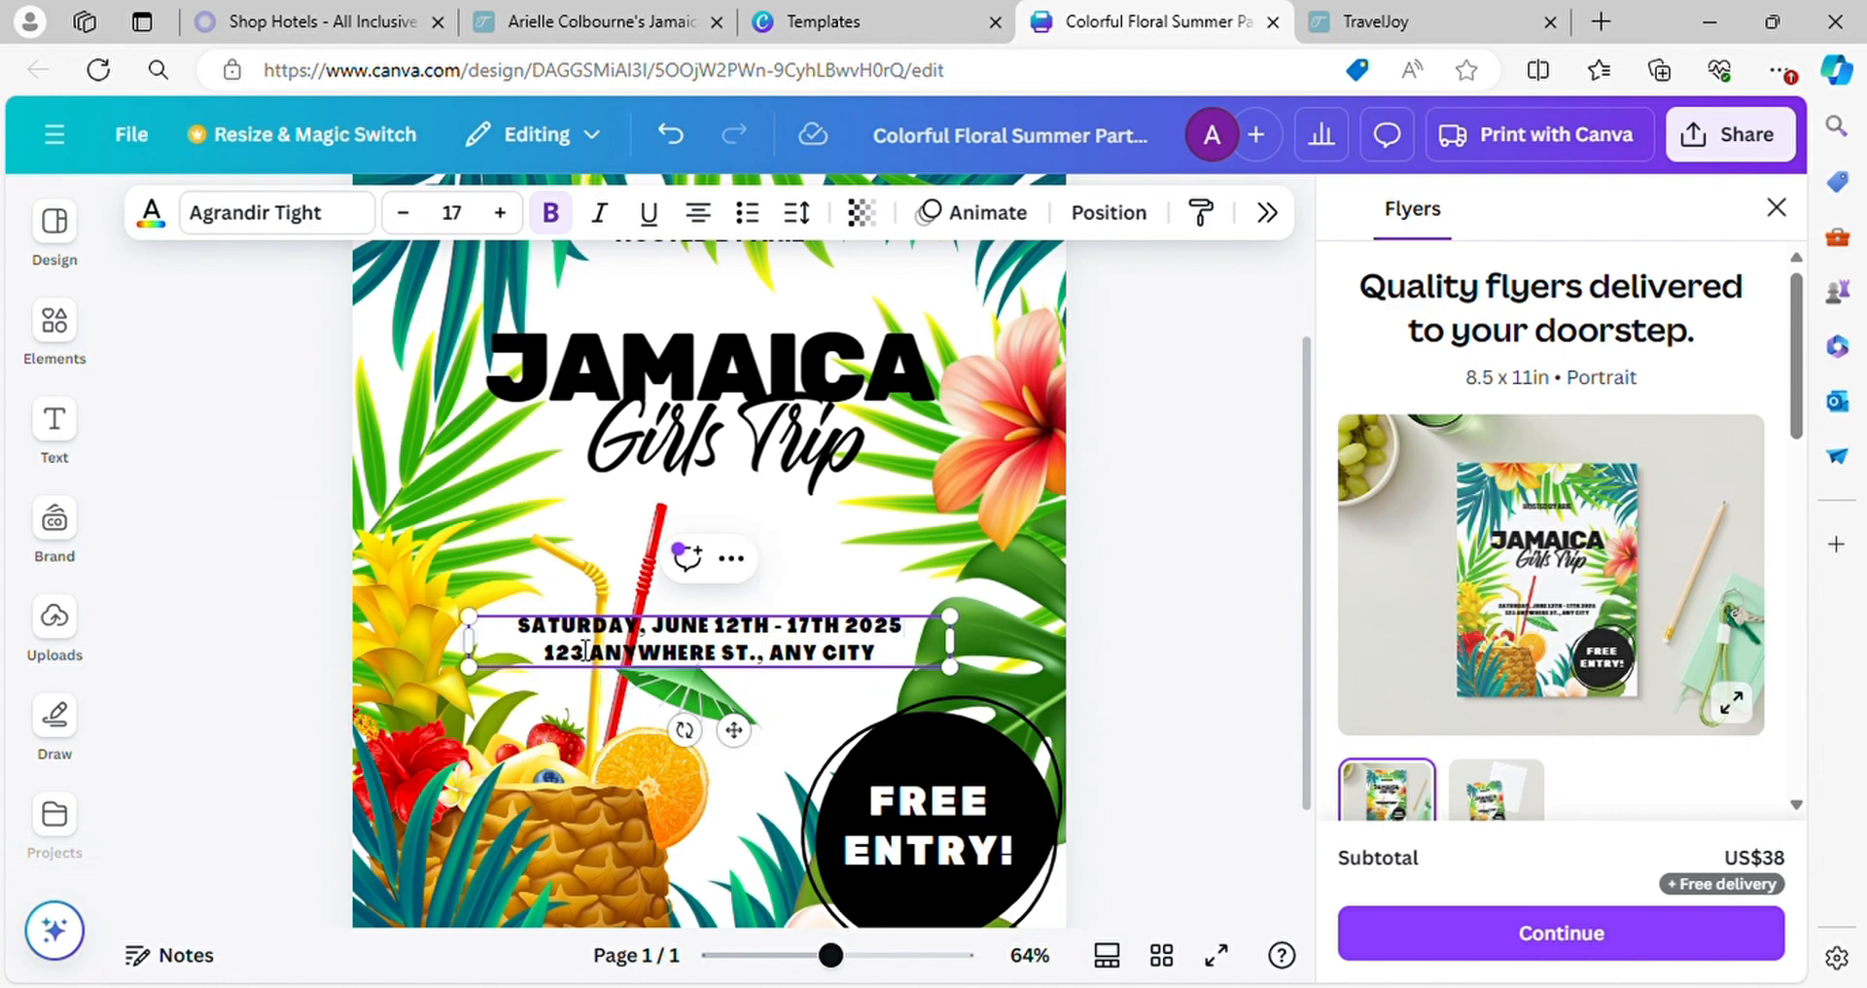
Replace the placeholder address line under the date with "IBEROSTAR ROSE HALL"
drag(549, 666, 929, 665)
key(BackSpace)
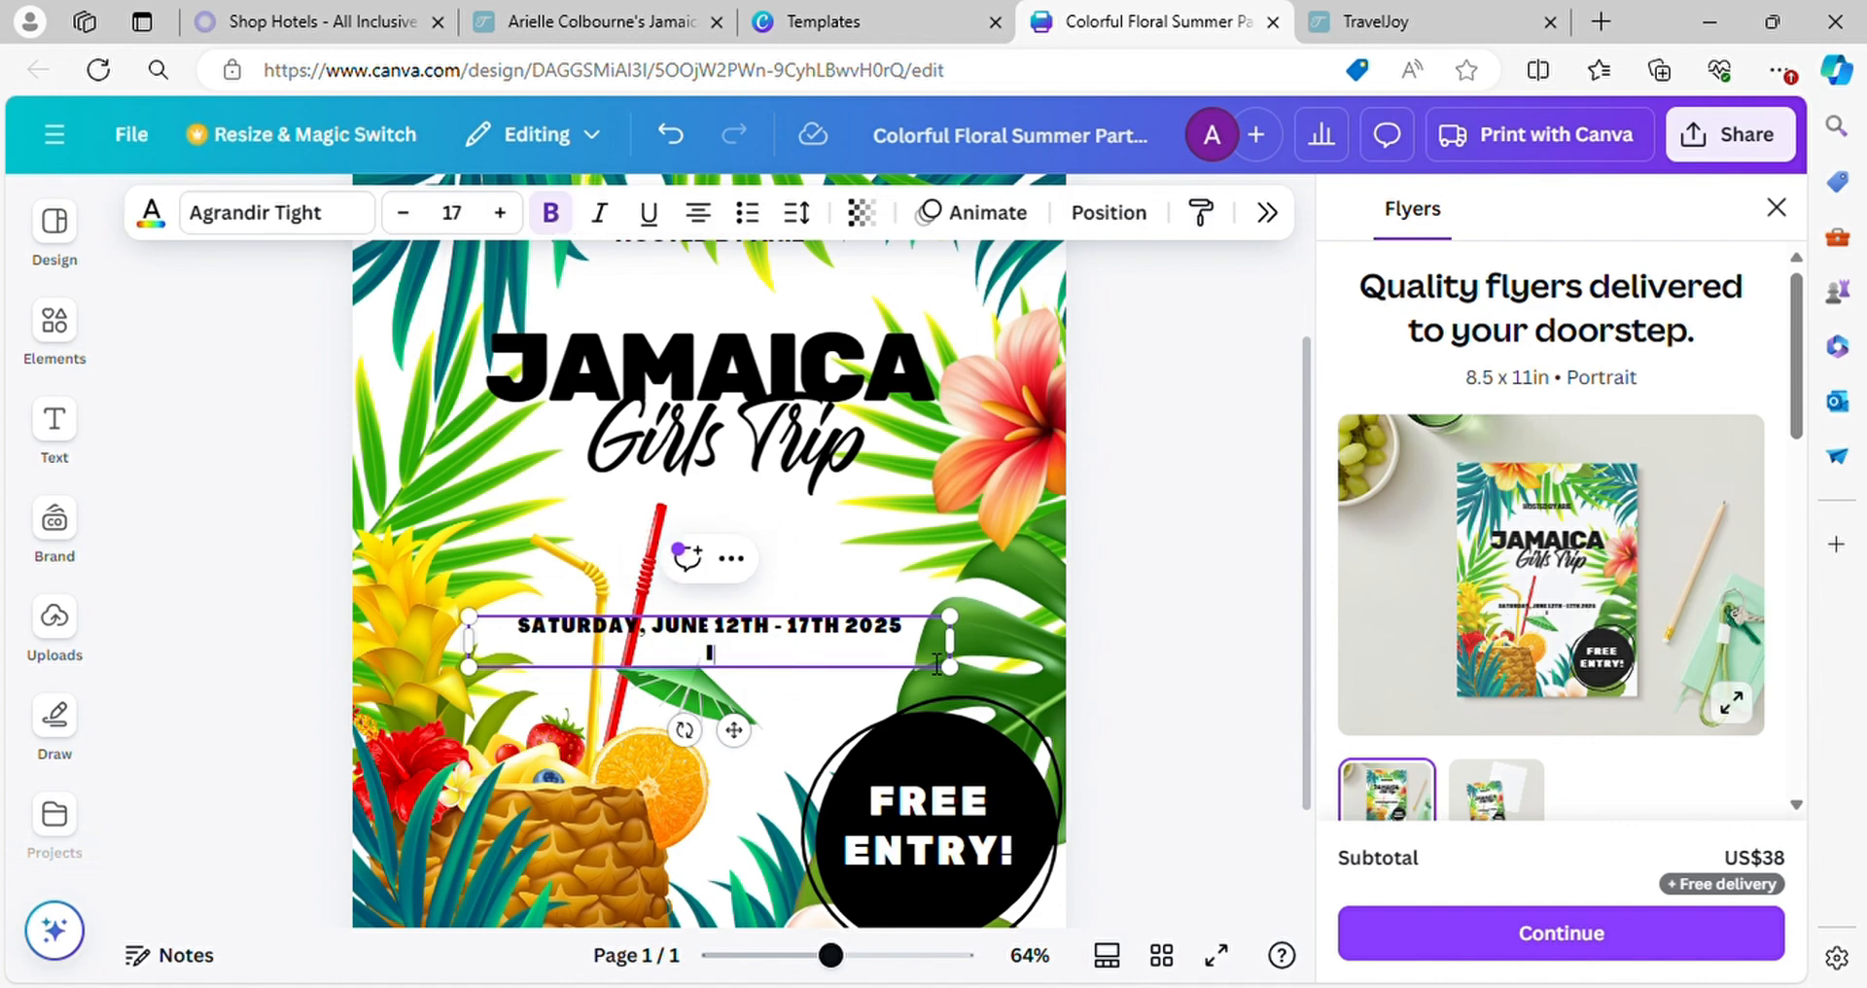
text(IBEROSTAR RO)
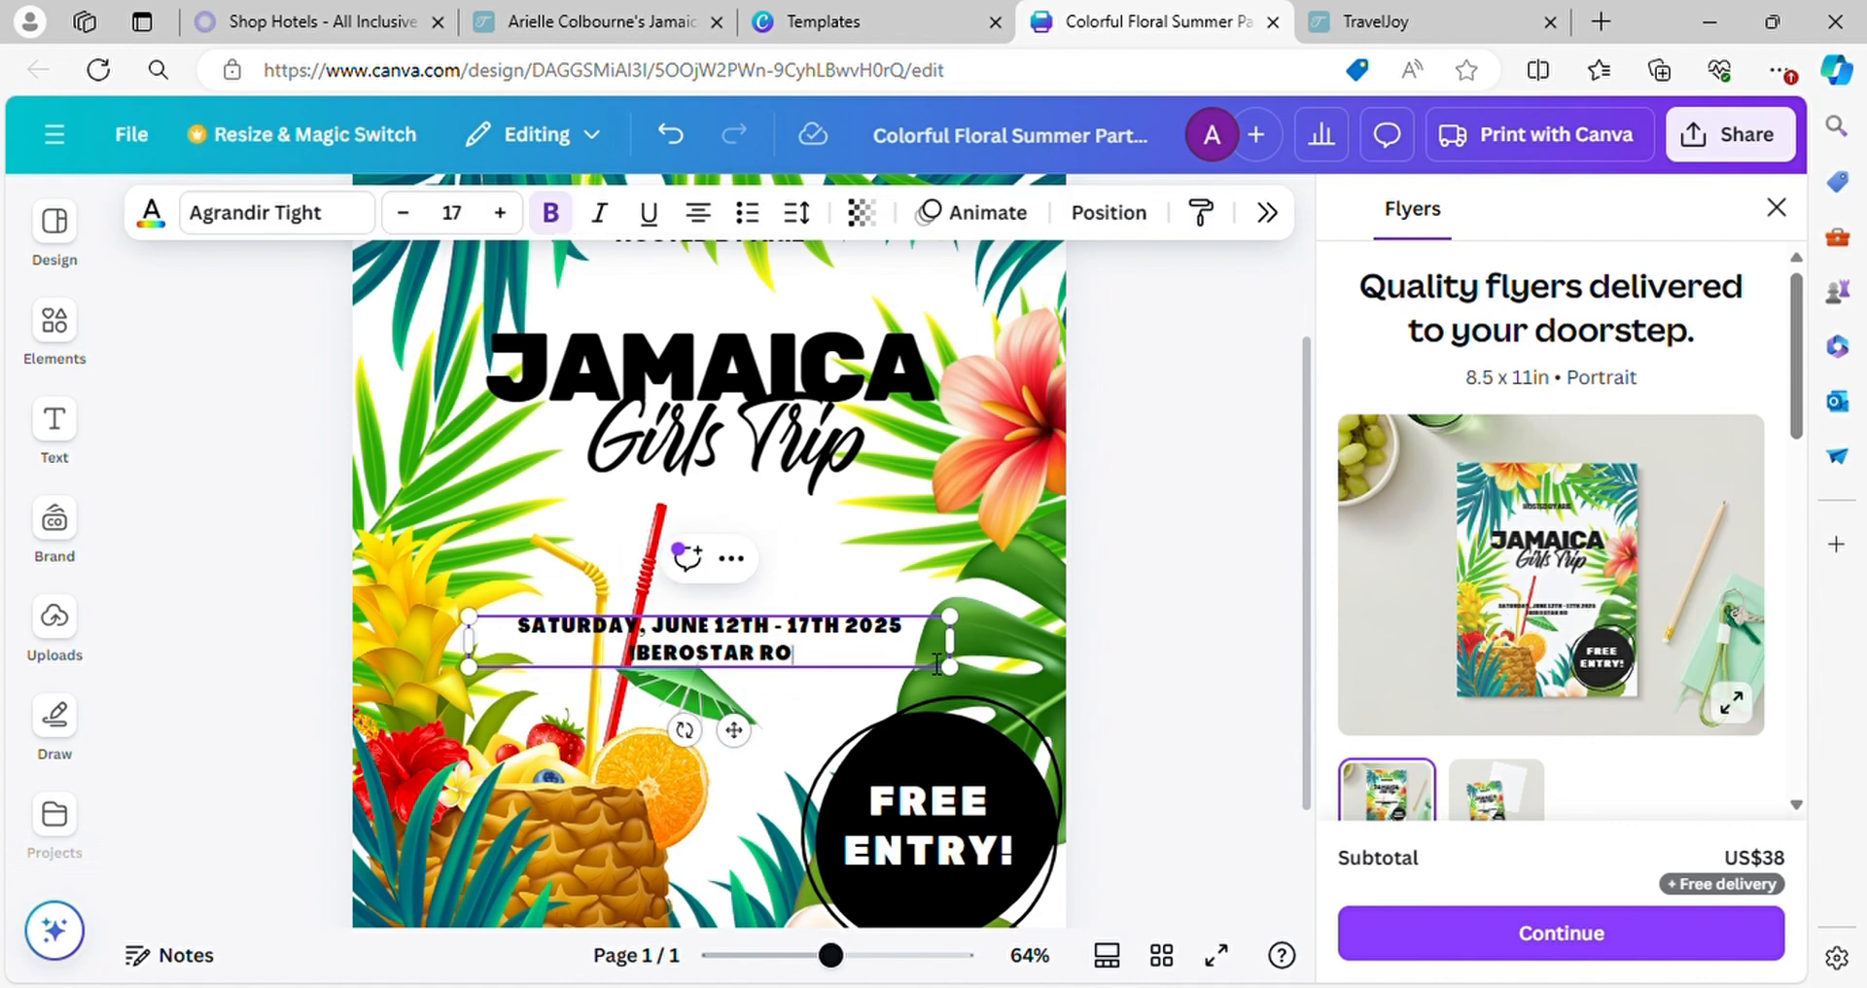
text(SE HALL)
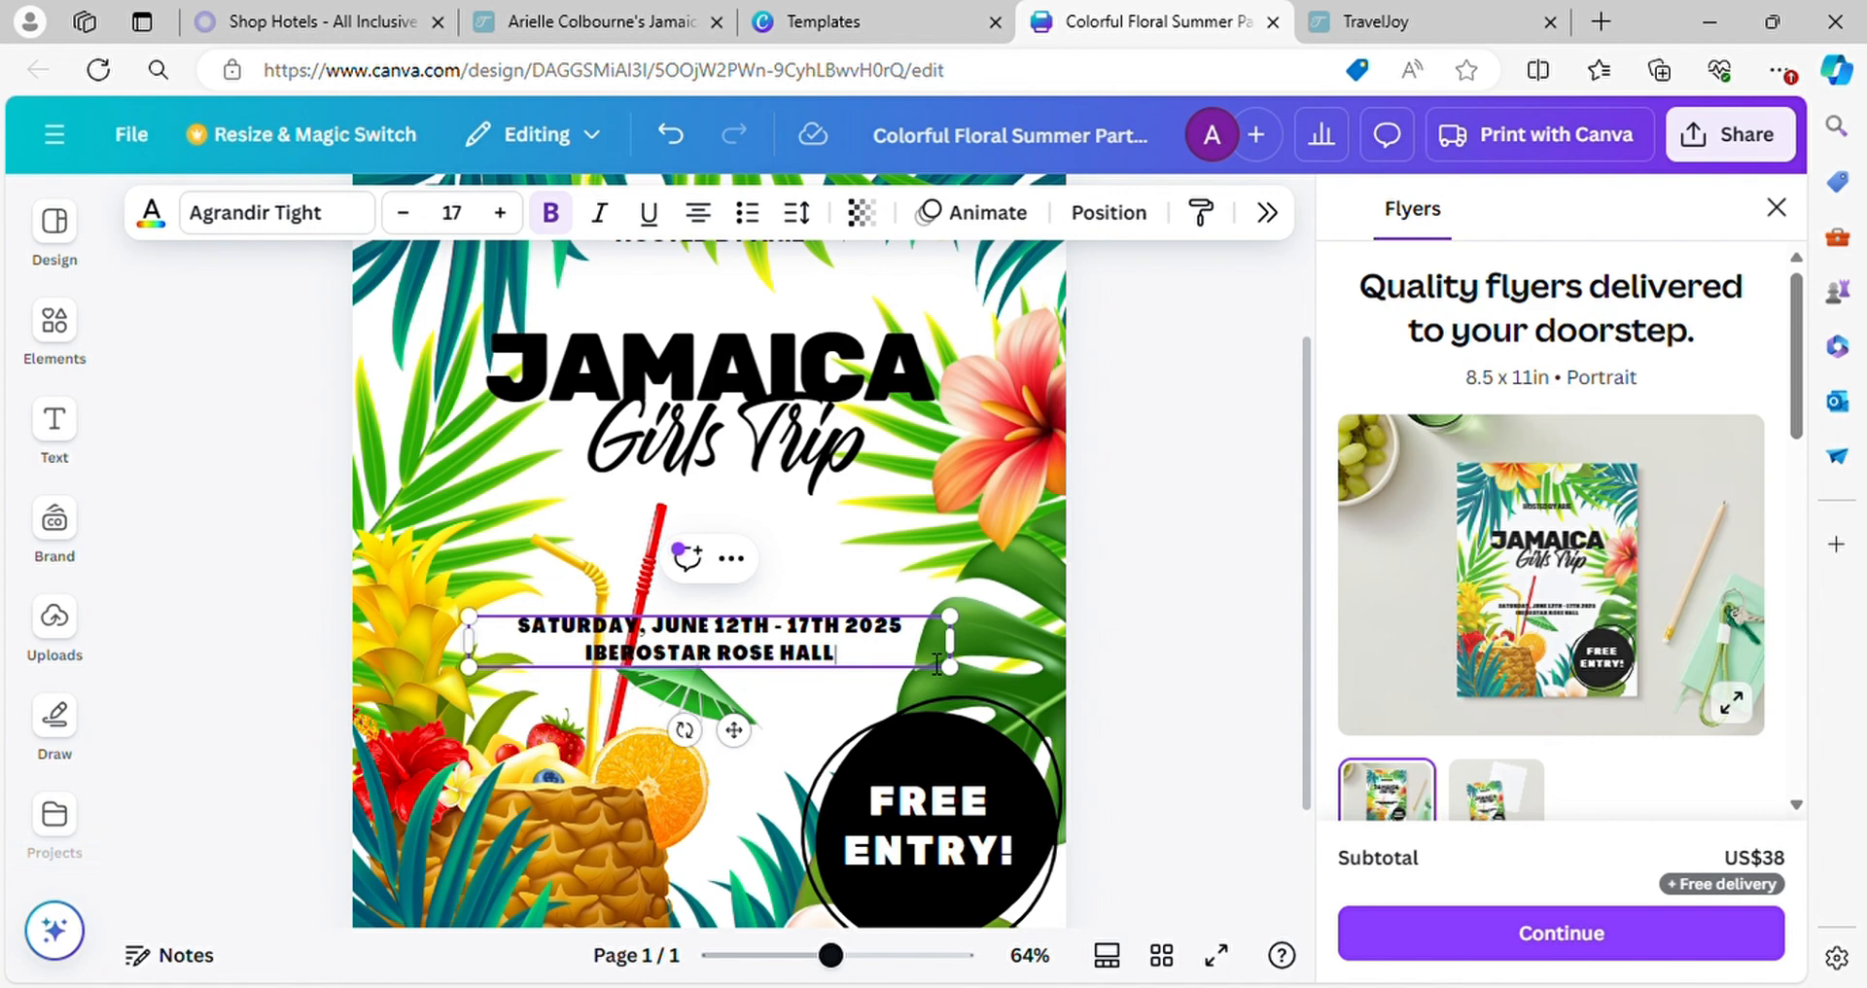
Change the "FREE ENTRY!" text in the flyer's black circle to "$50 DEPOSIT"
double_click(1009, 850)
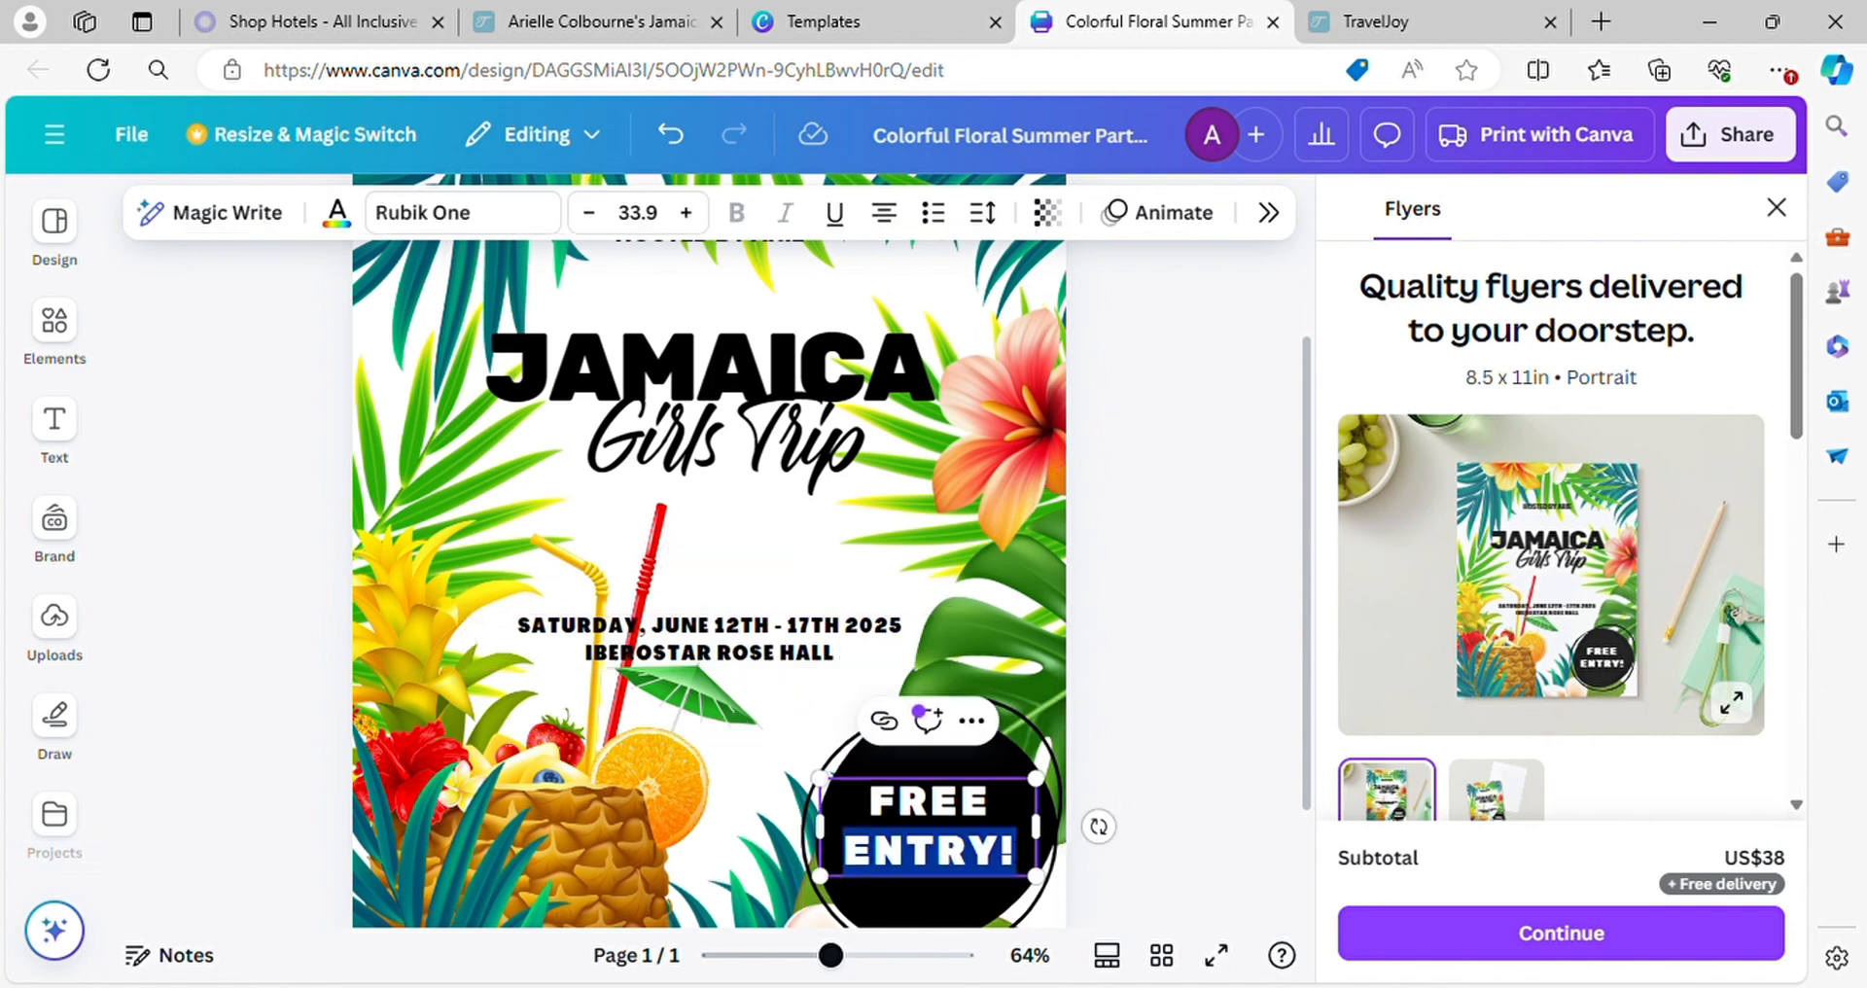
text(DE)
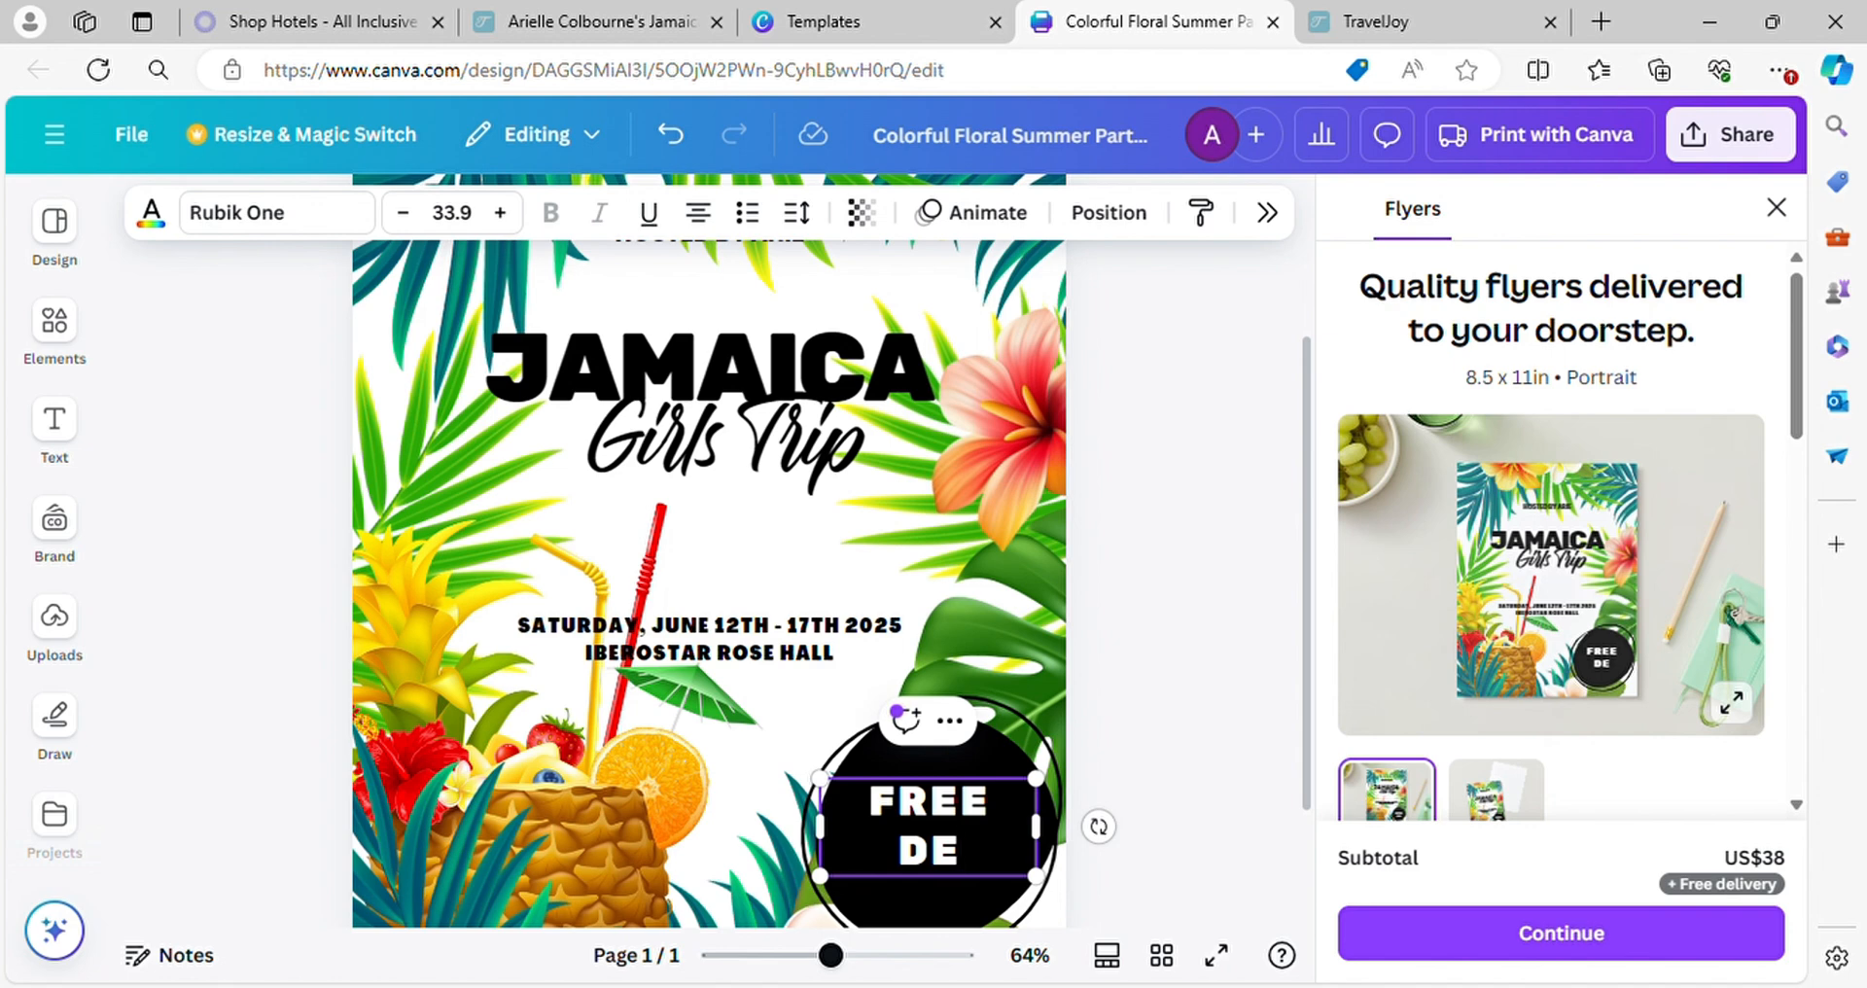
text(POSIT)
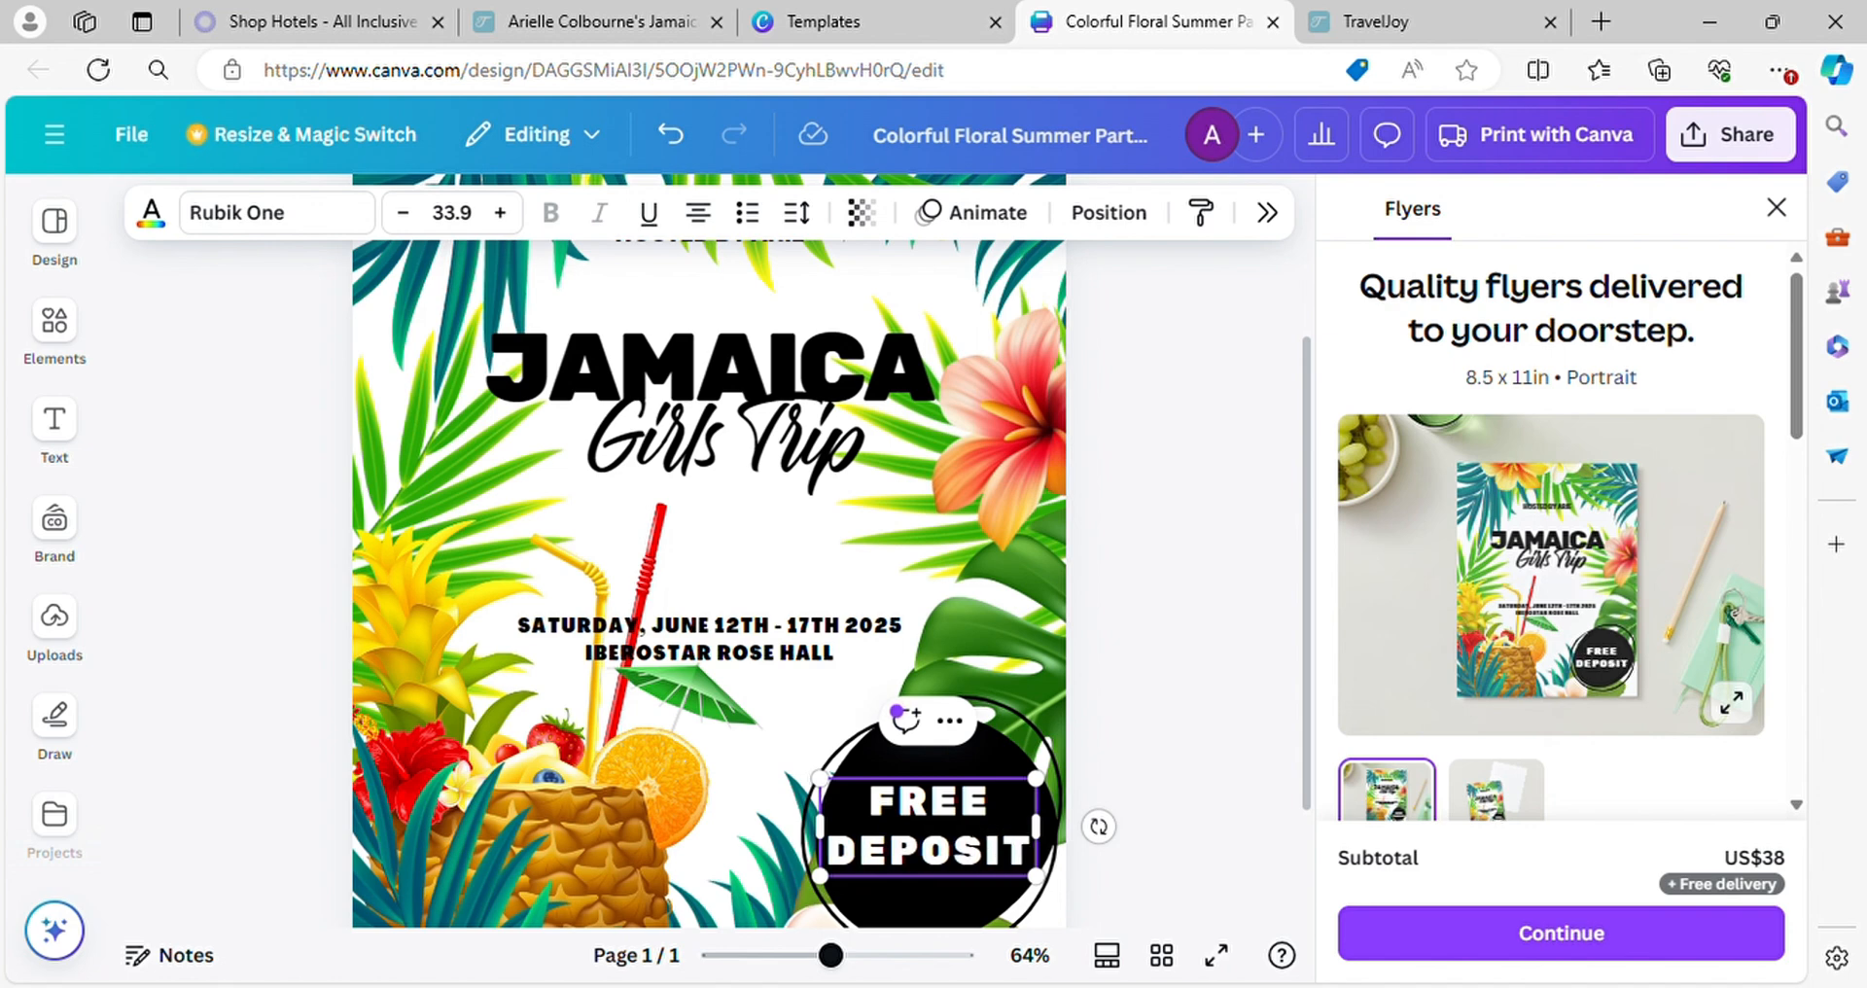
double_click(975, 813)
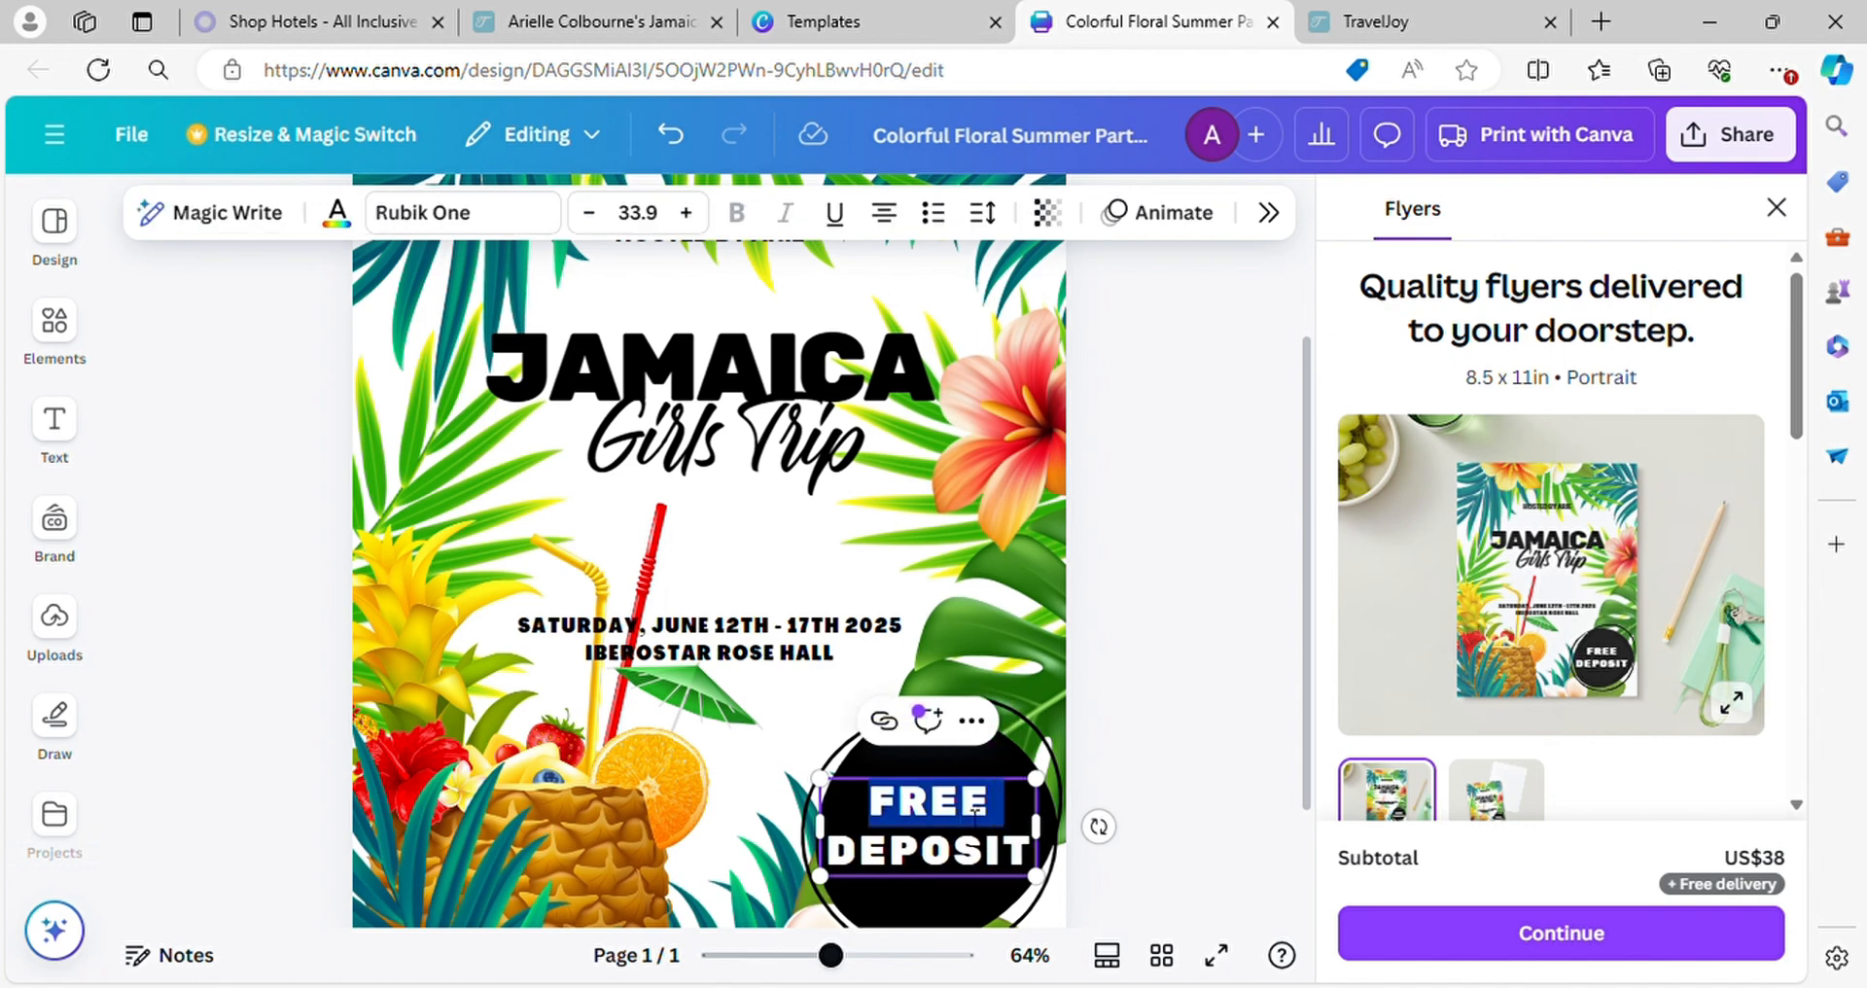
text($50)
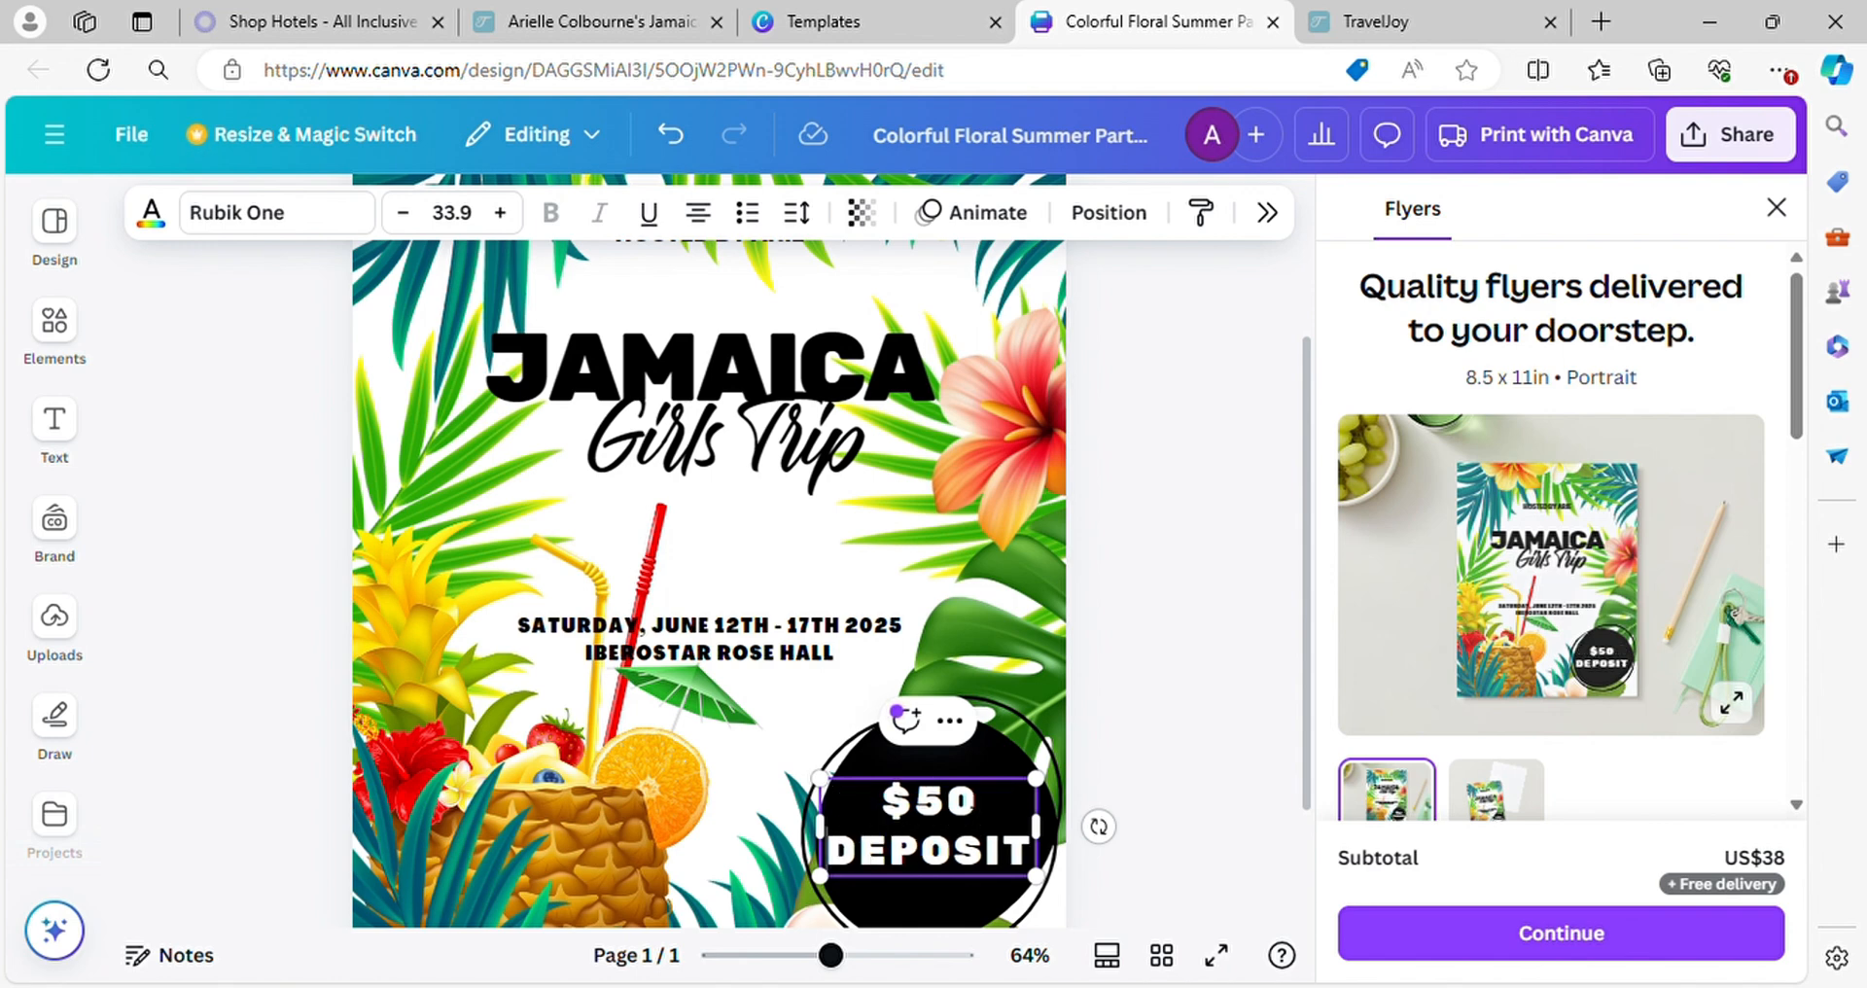
click(1216, 822)
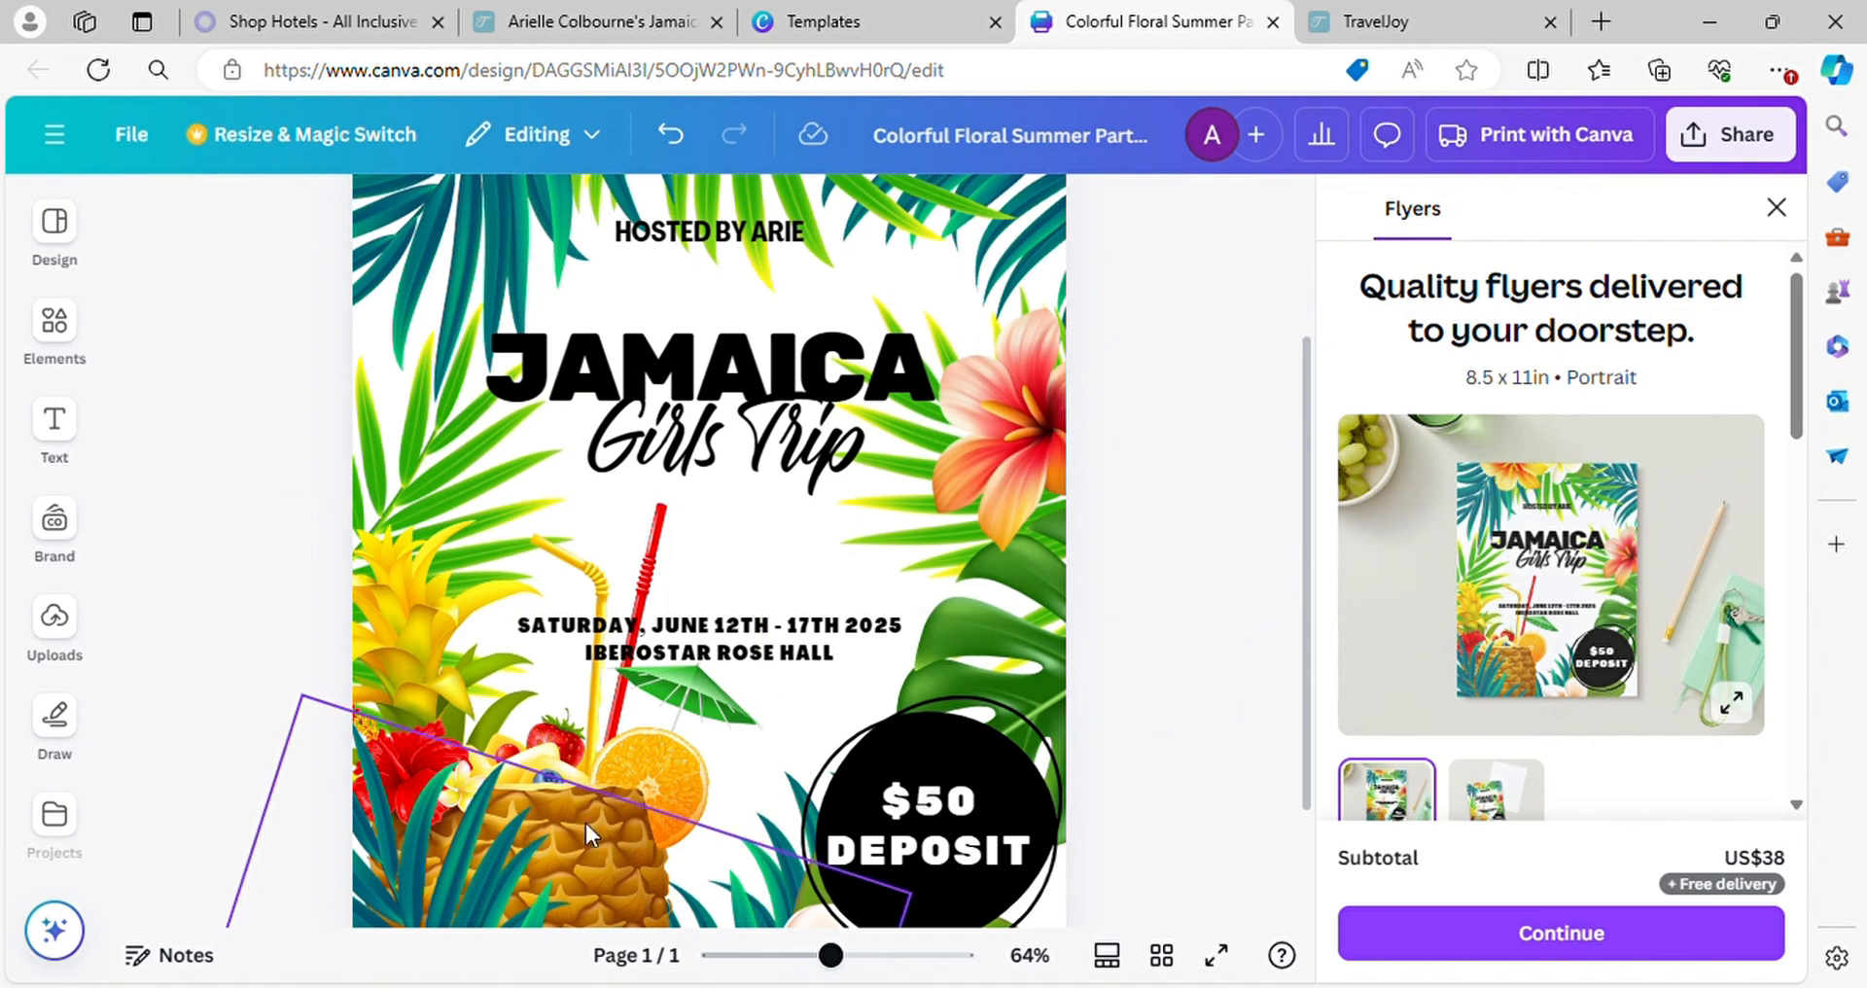
Rotate the pineapple drink image upright and scale it down, and move the date and resort text lower on the flyer
drag(611, 768, 645, 799)
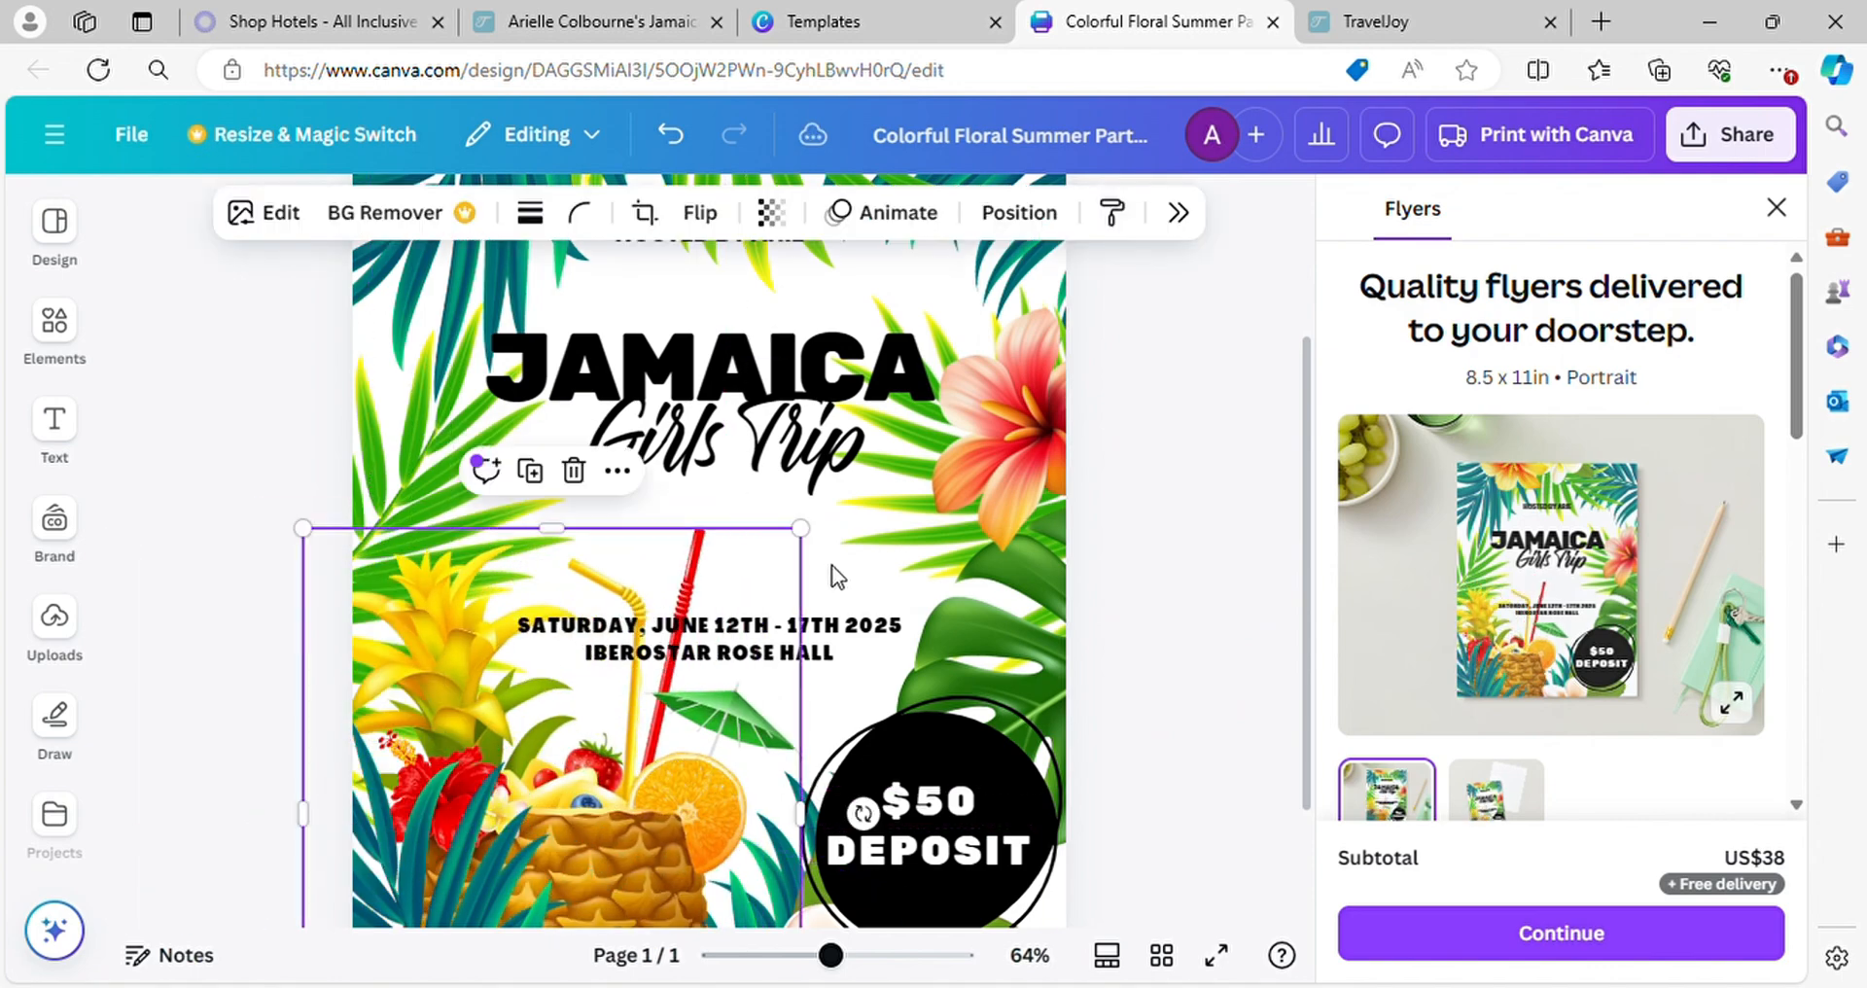
drag(800, 530, 717, 600)
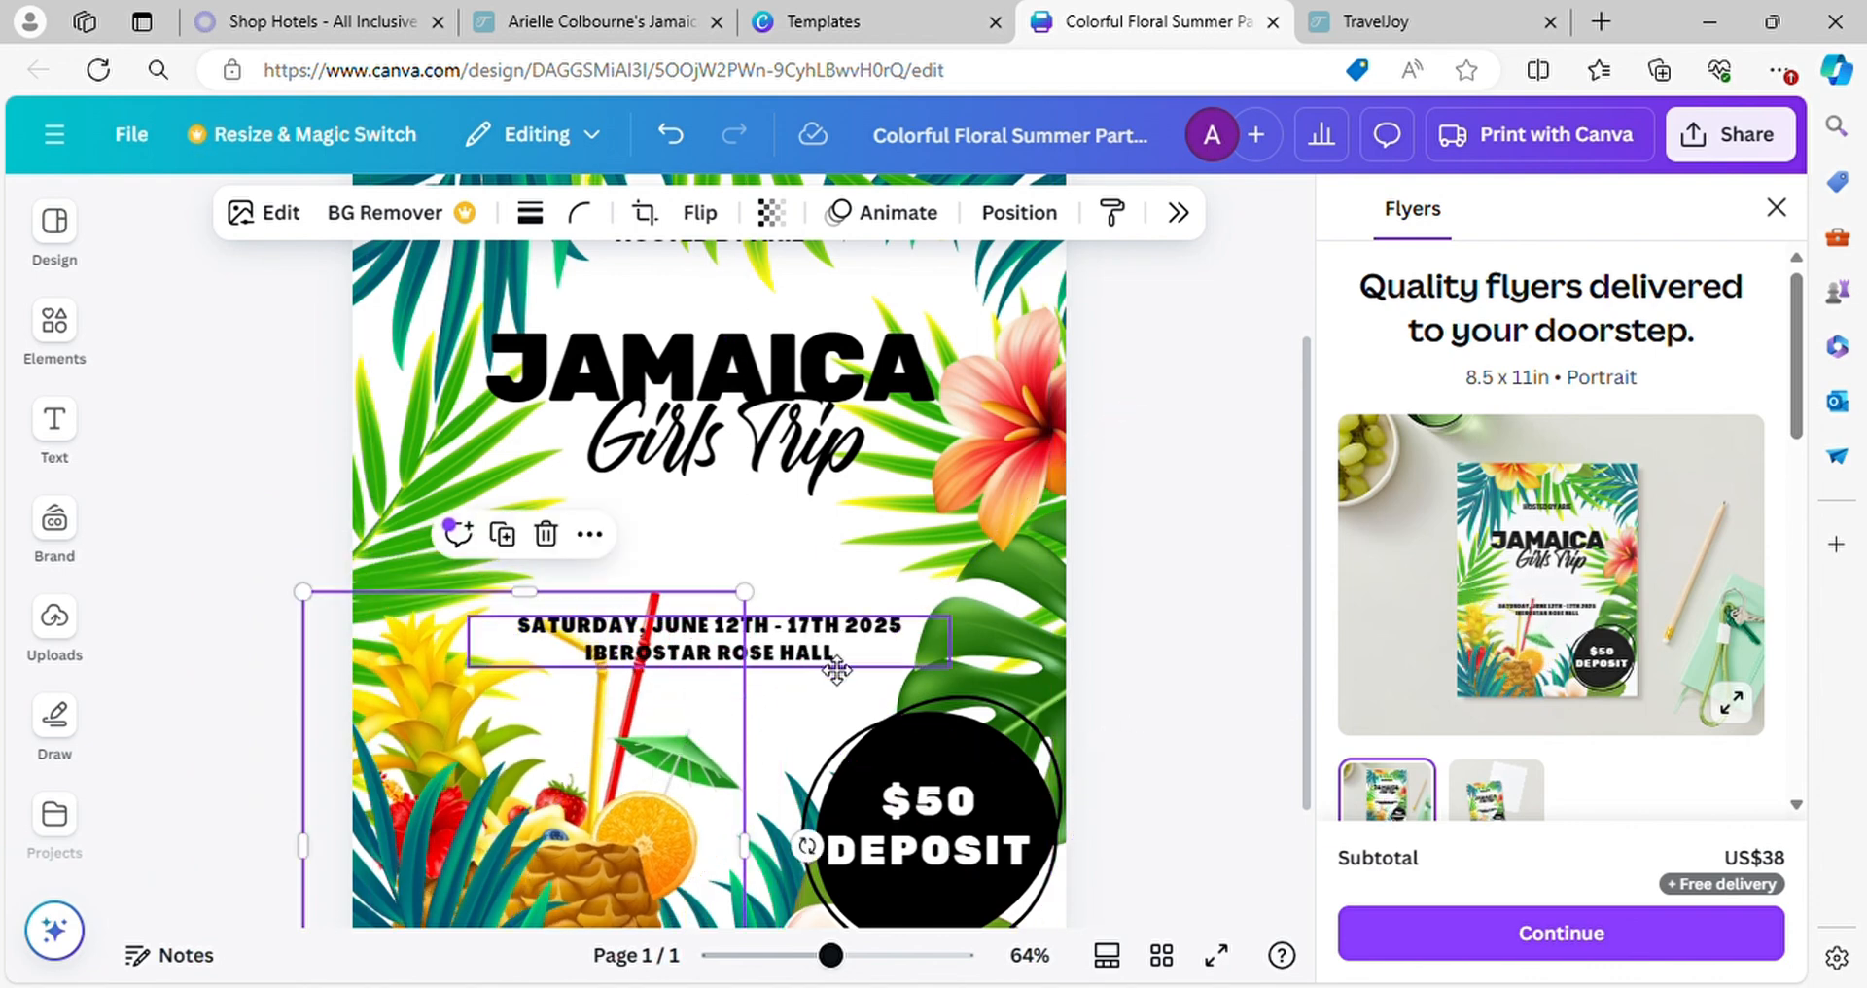
drag(819, 648, 808, 717)
click(1091, 734)
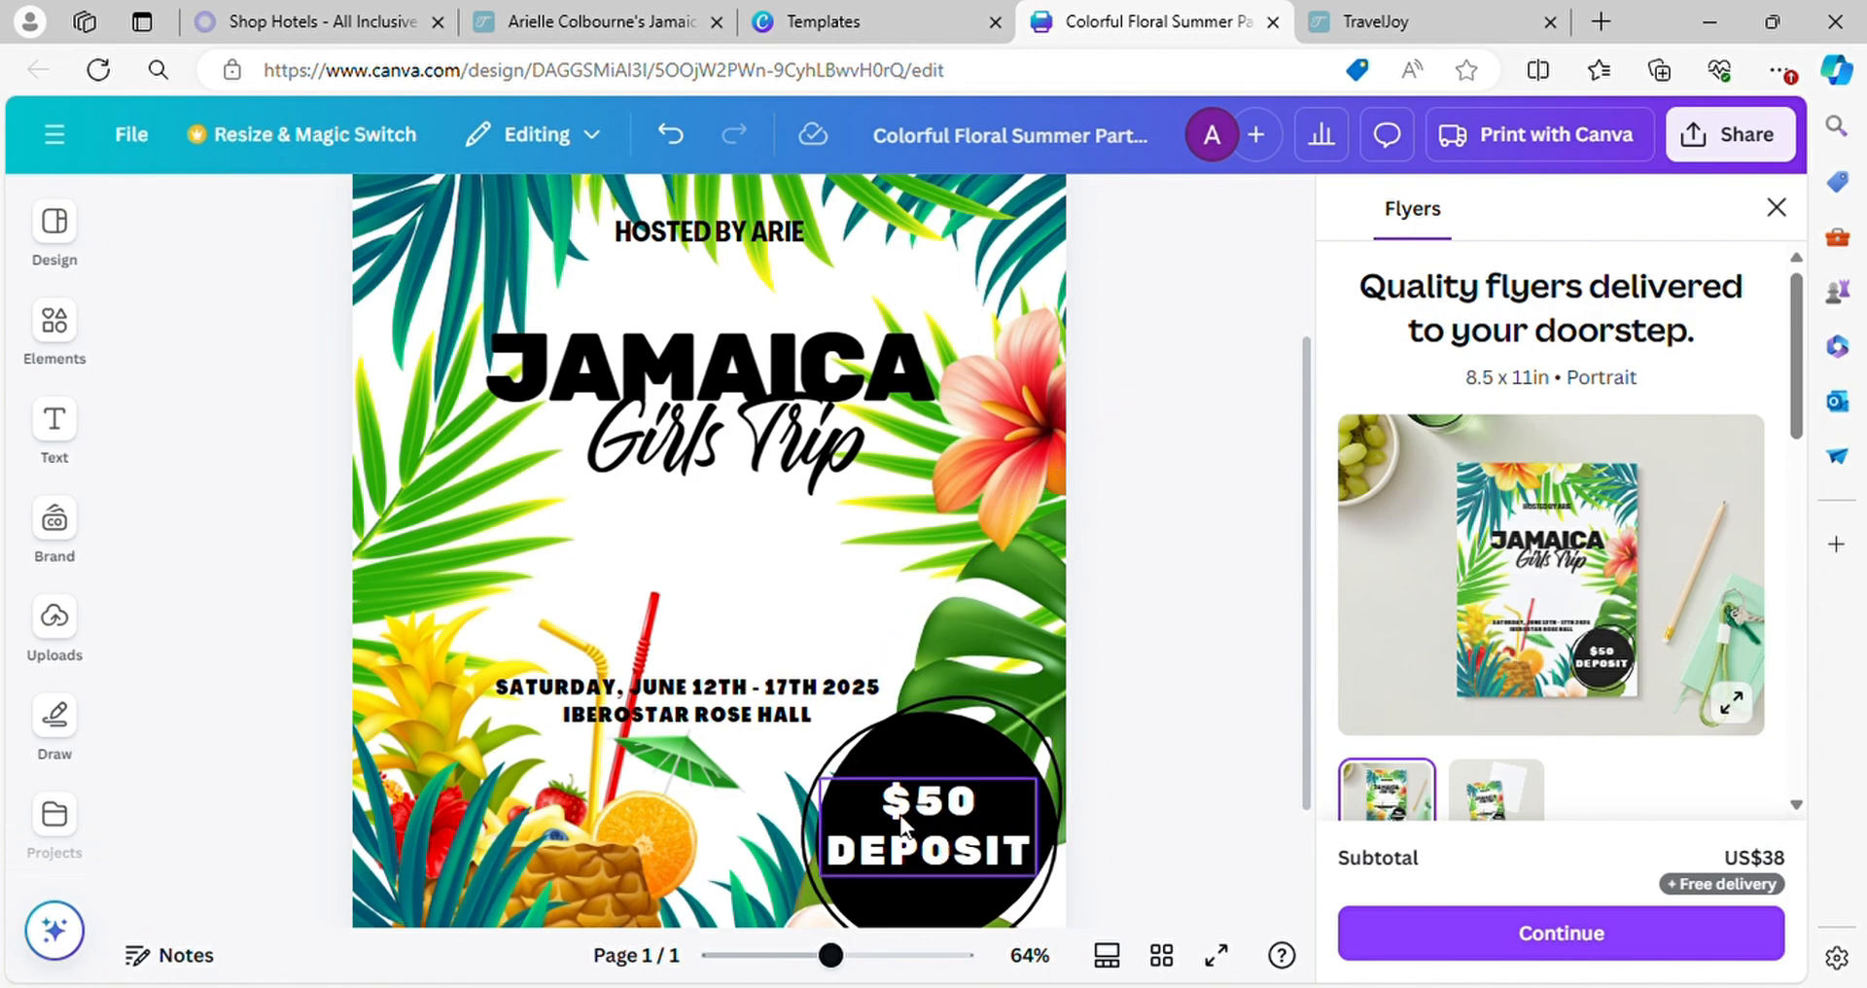
Add a subheading between "Girls Trip" and the date that reads "prices starting at $795"
click(56, 421)
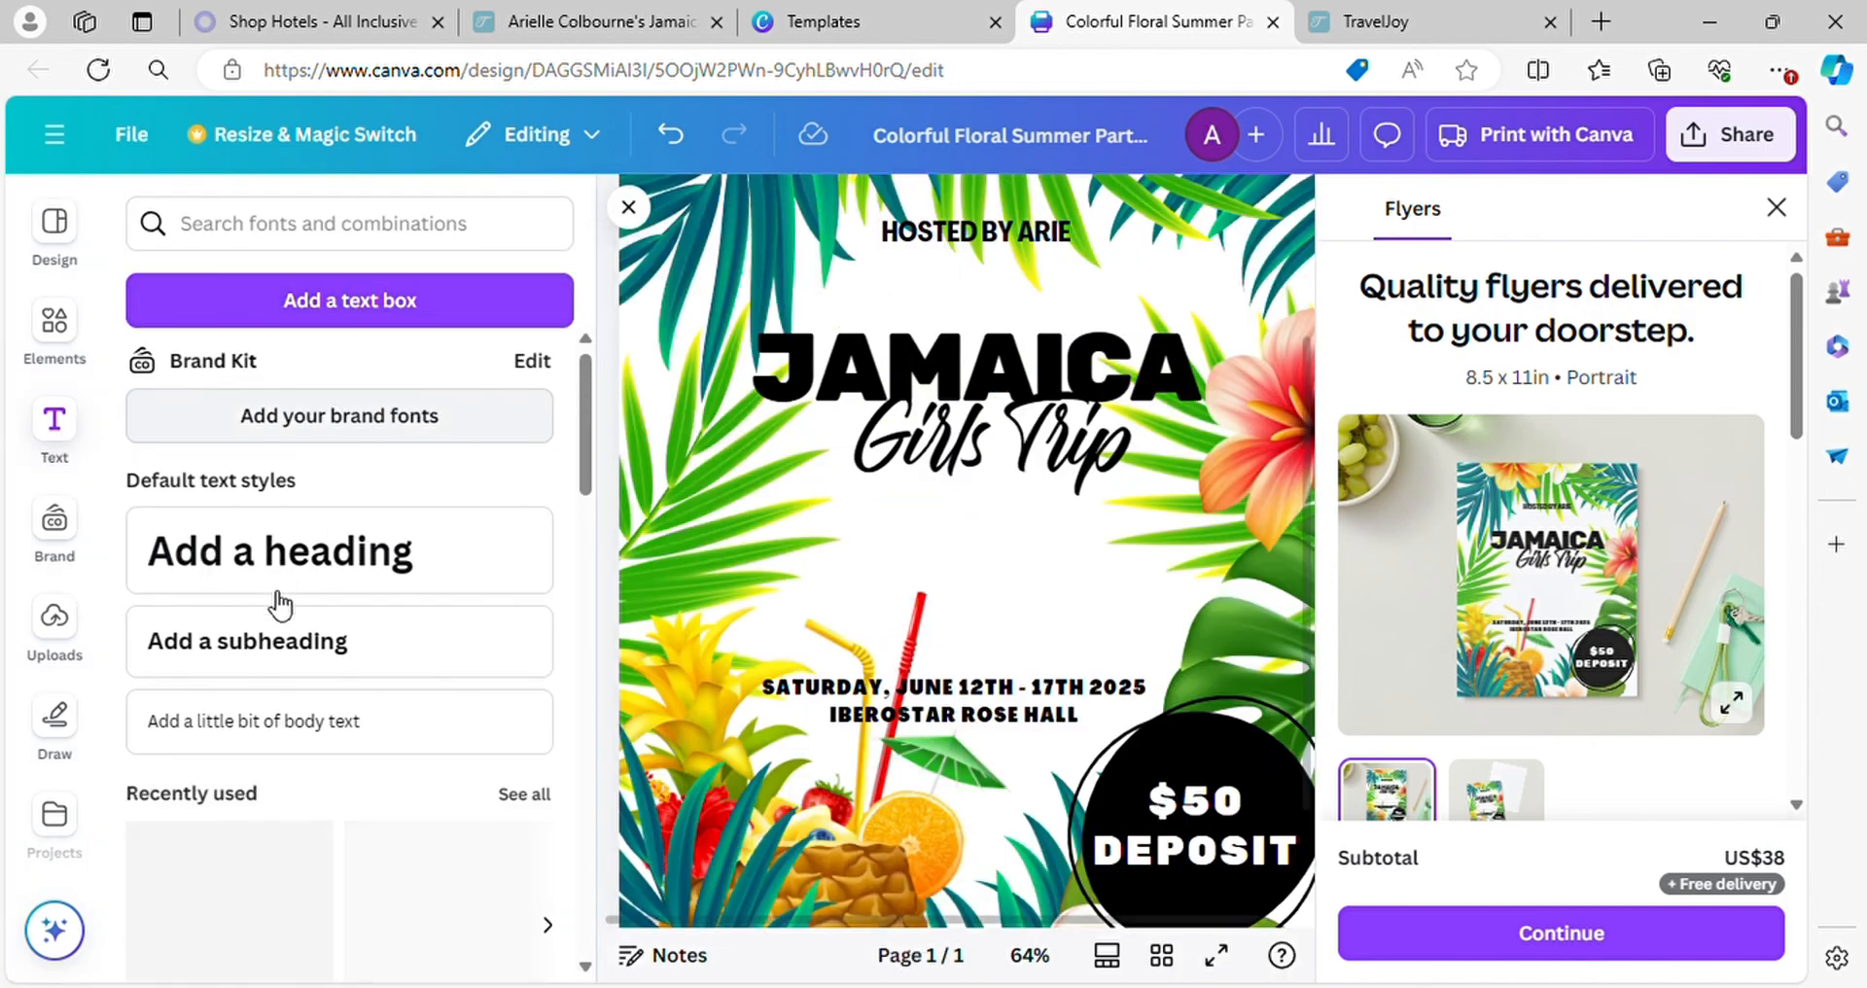
click(383, 680)
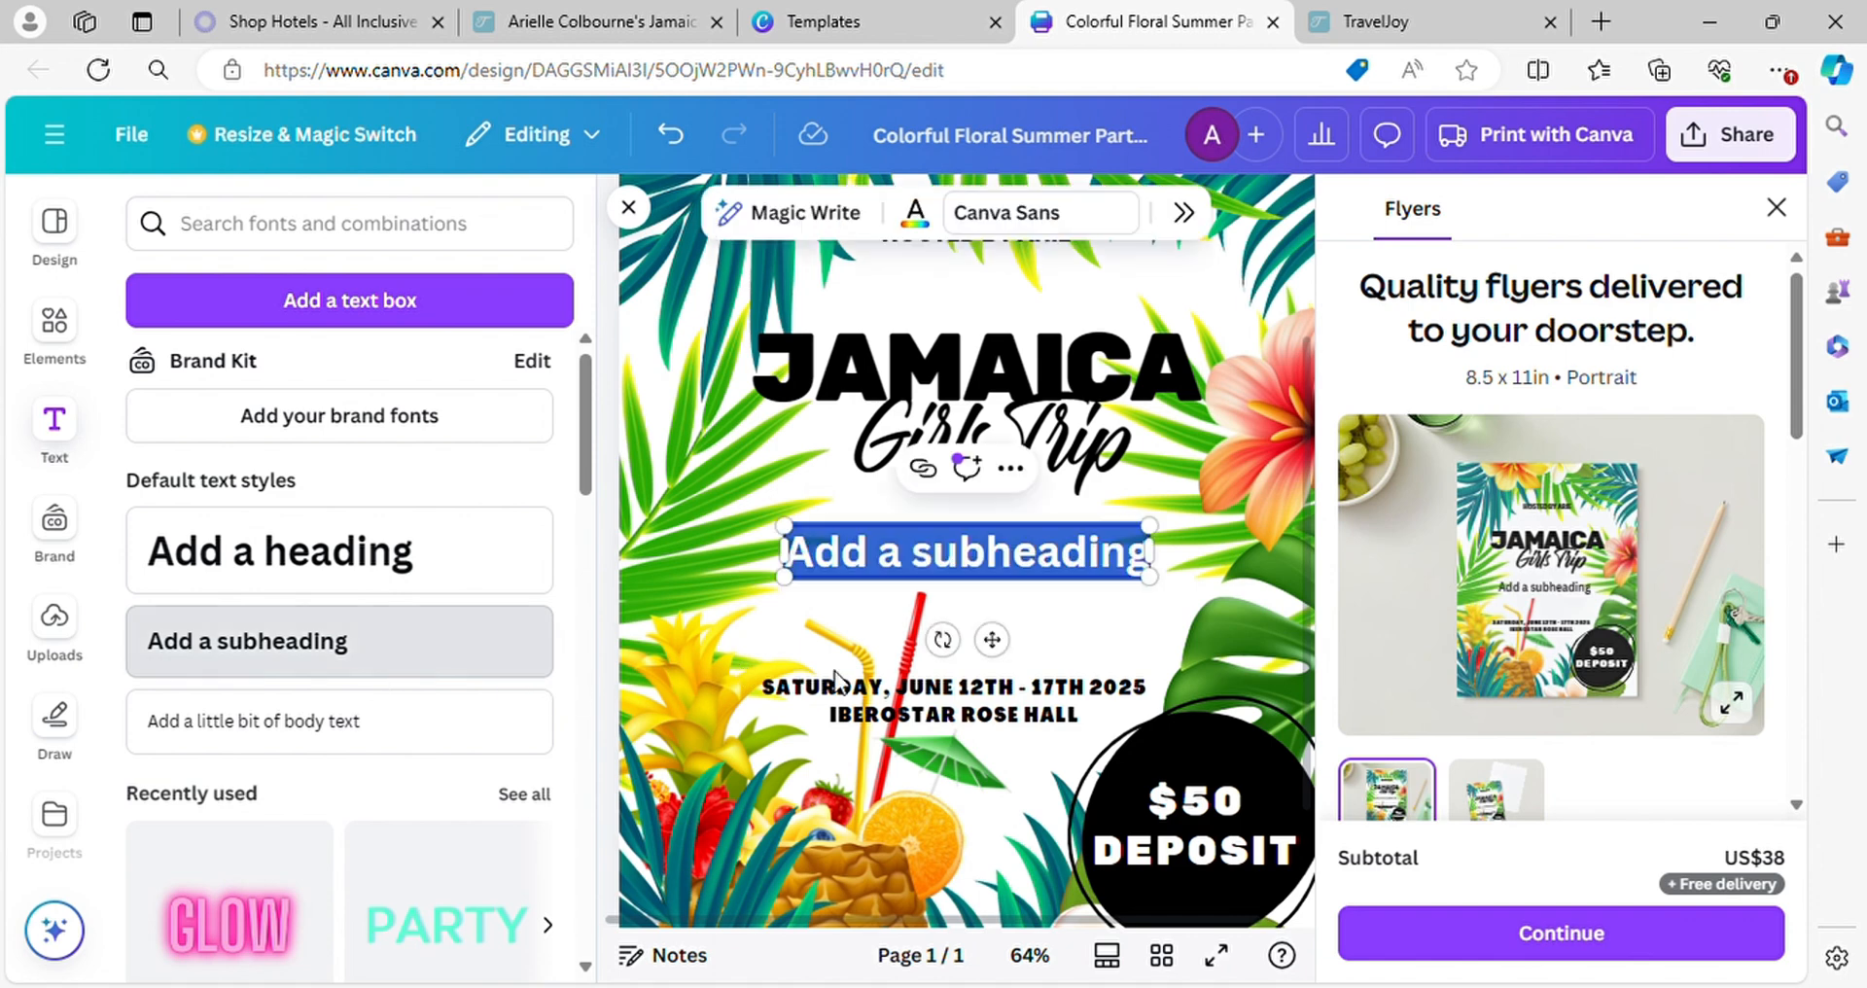
text(pricede)
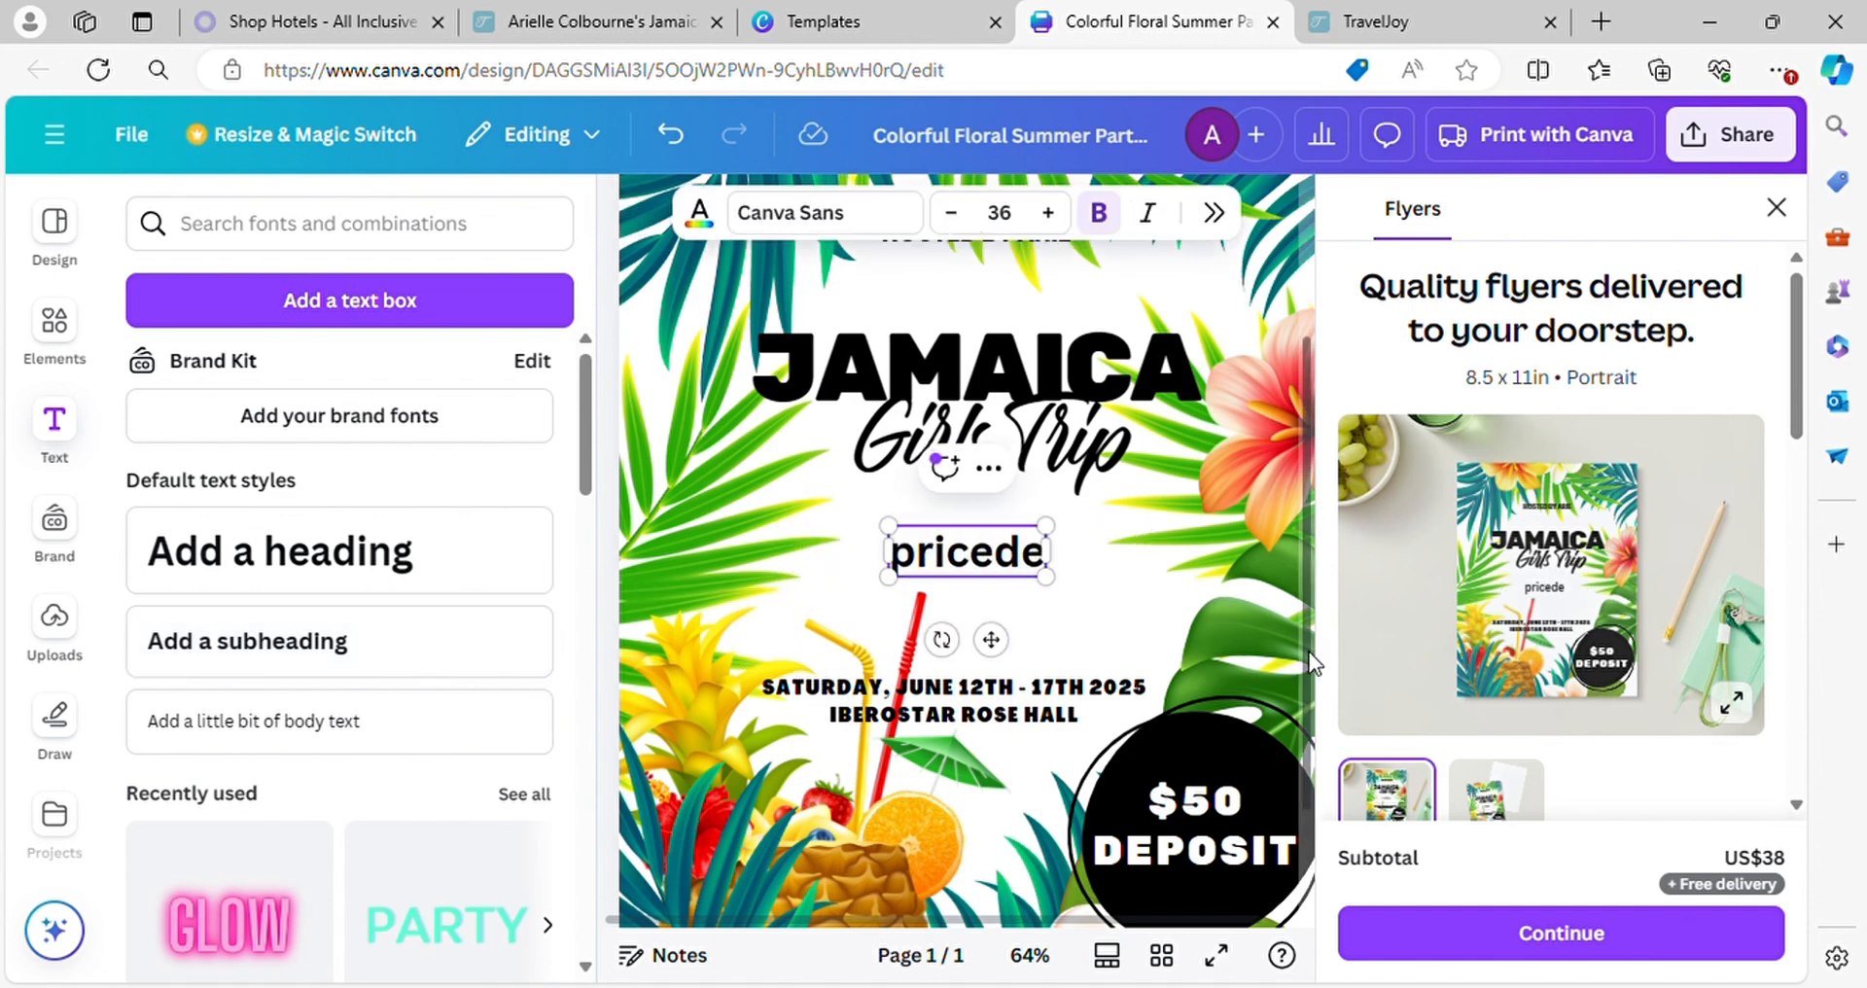
key(BackSpace)
key(BackSpace)
text(s)
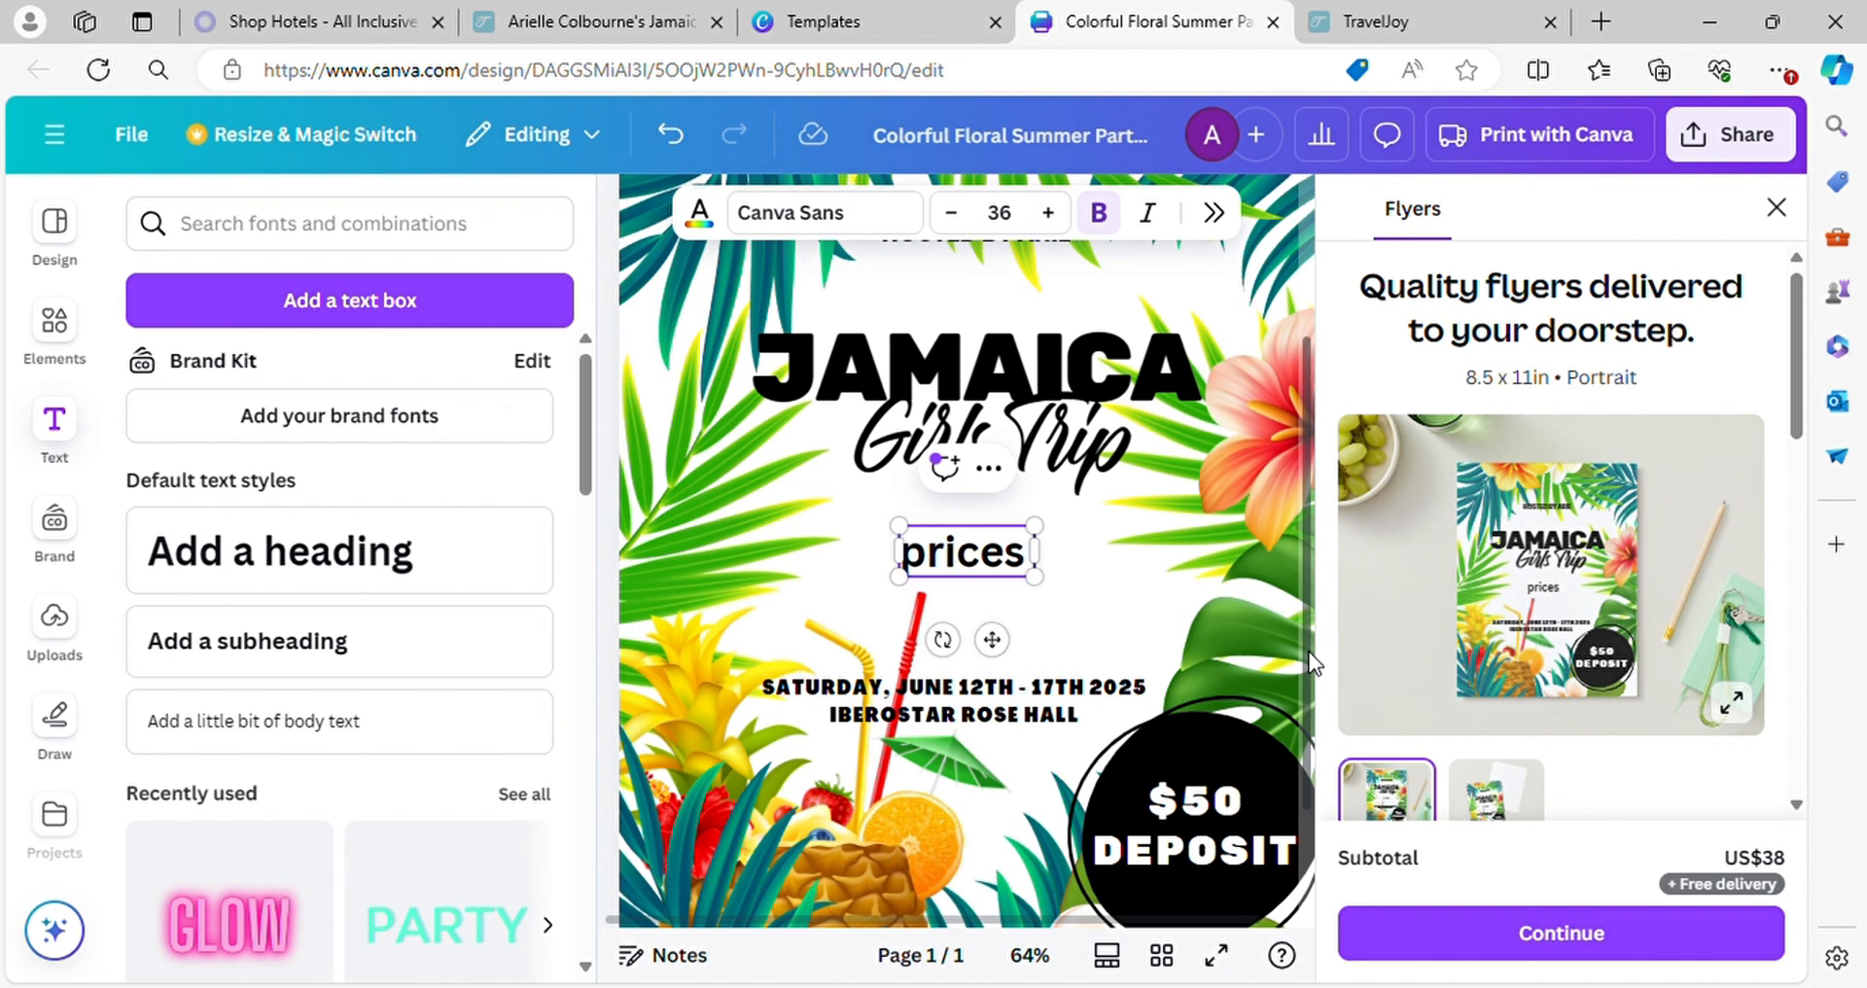
text( startin g)
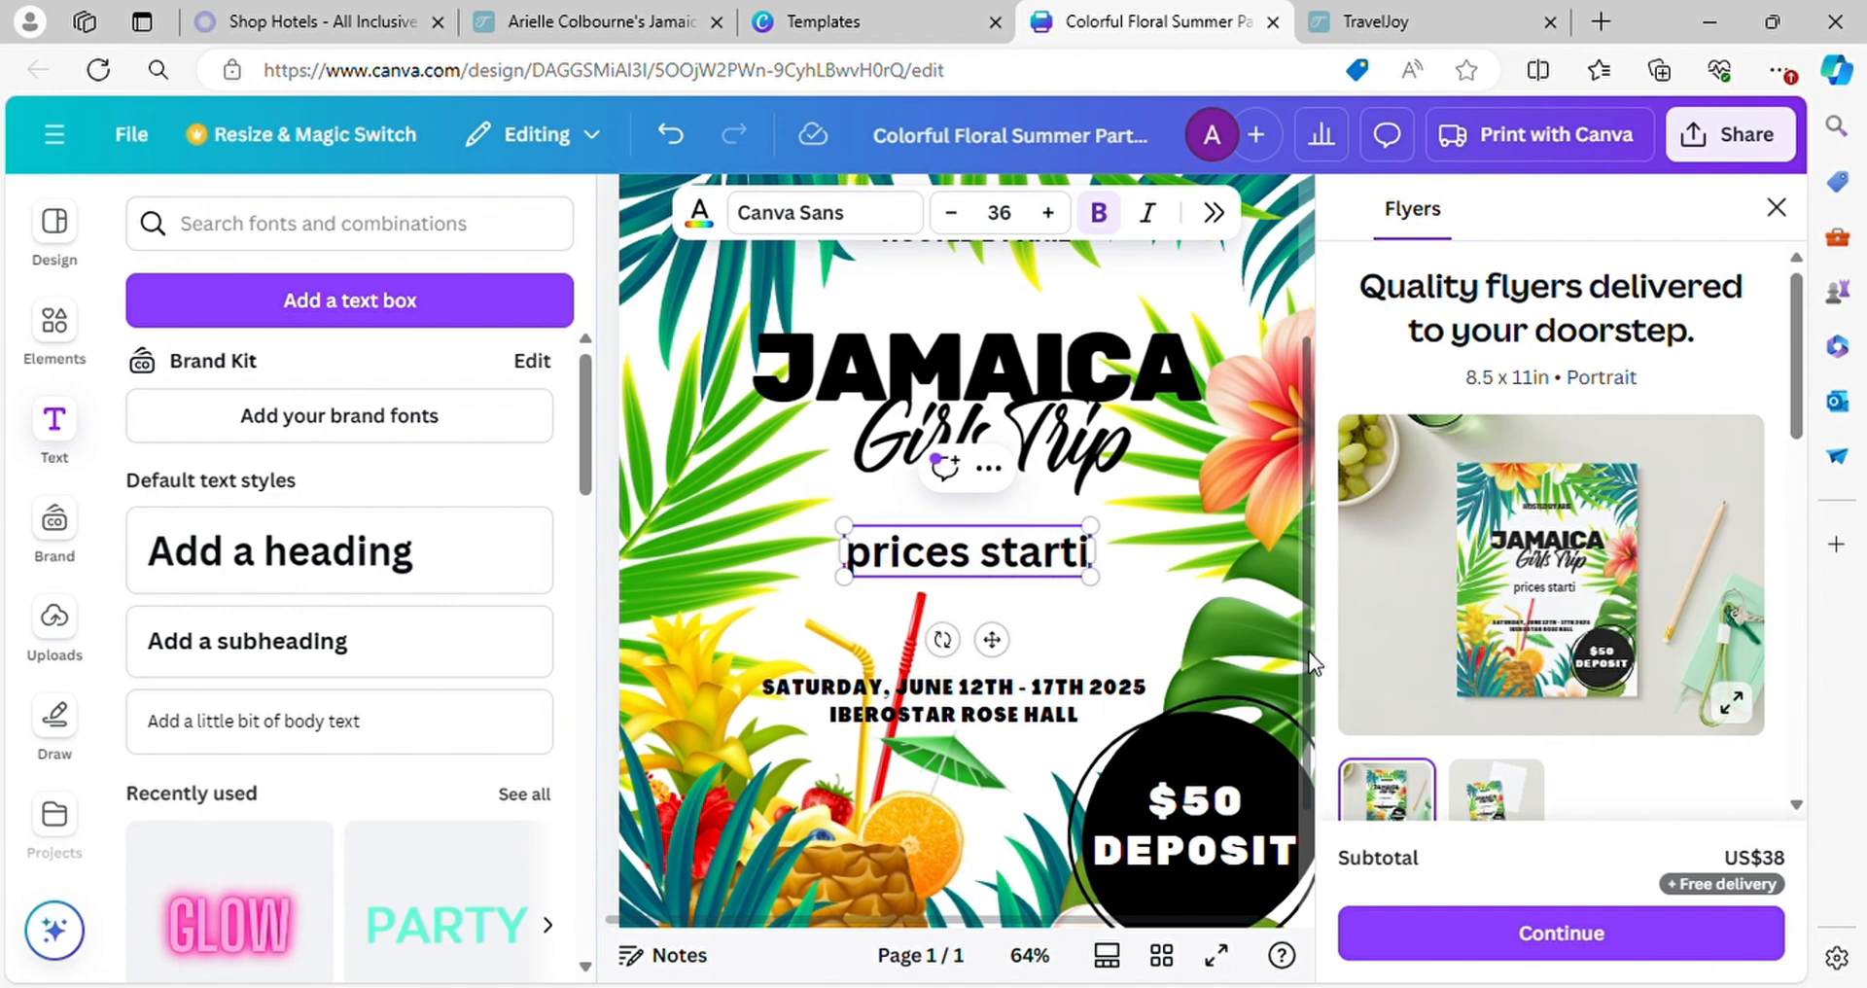
key(BackSpace)
key(BackSpace)
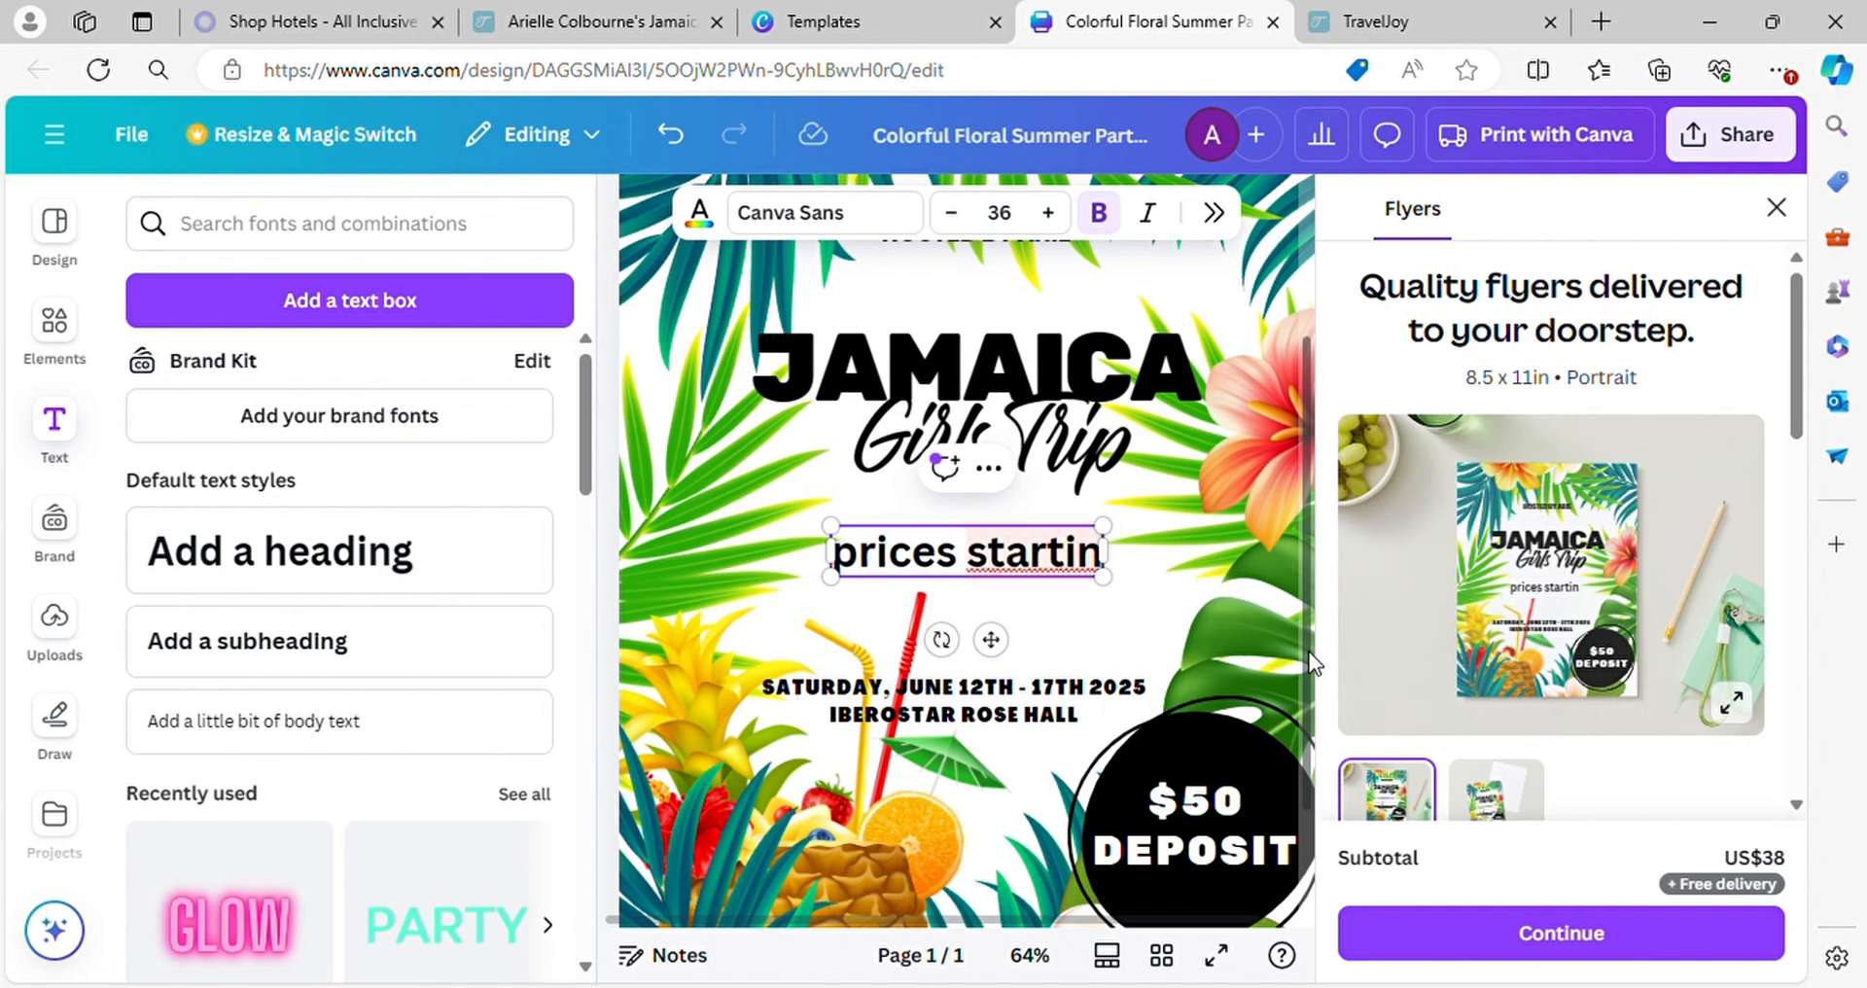
text(g)
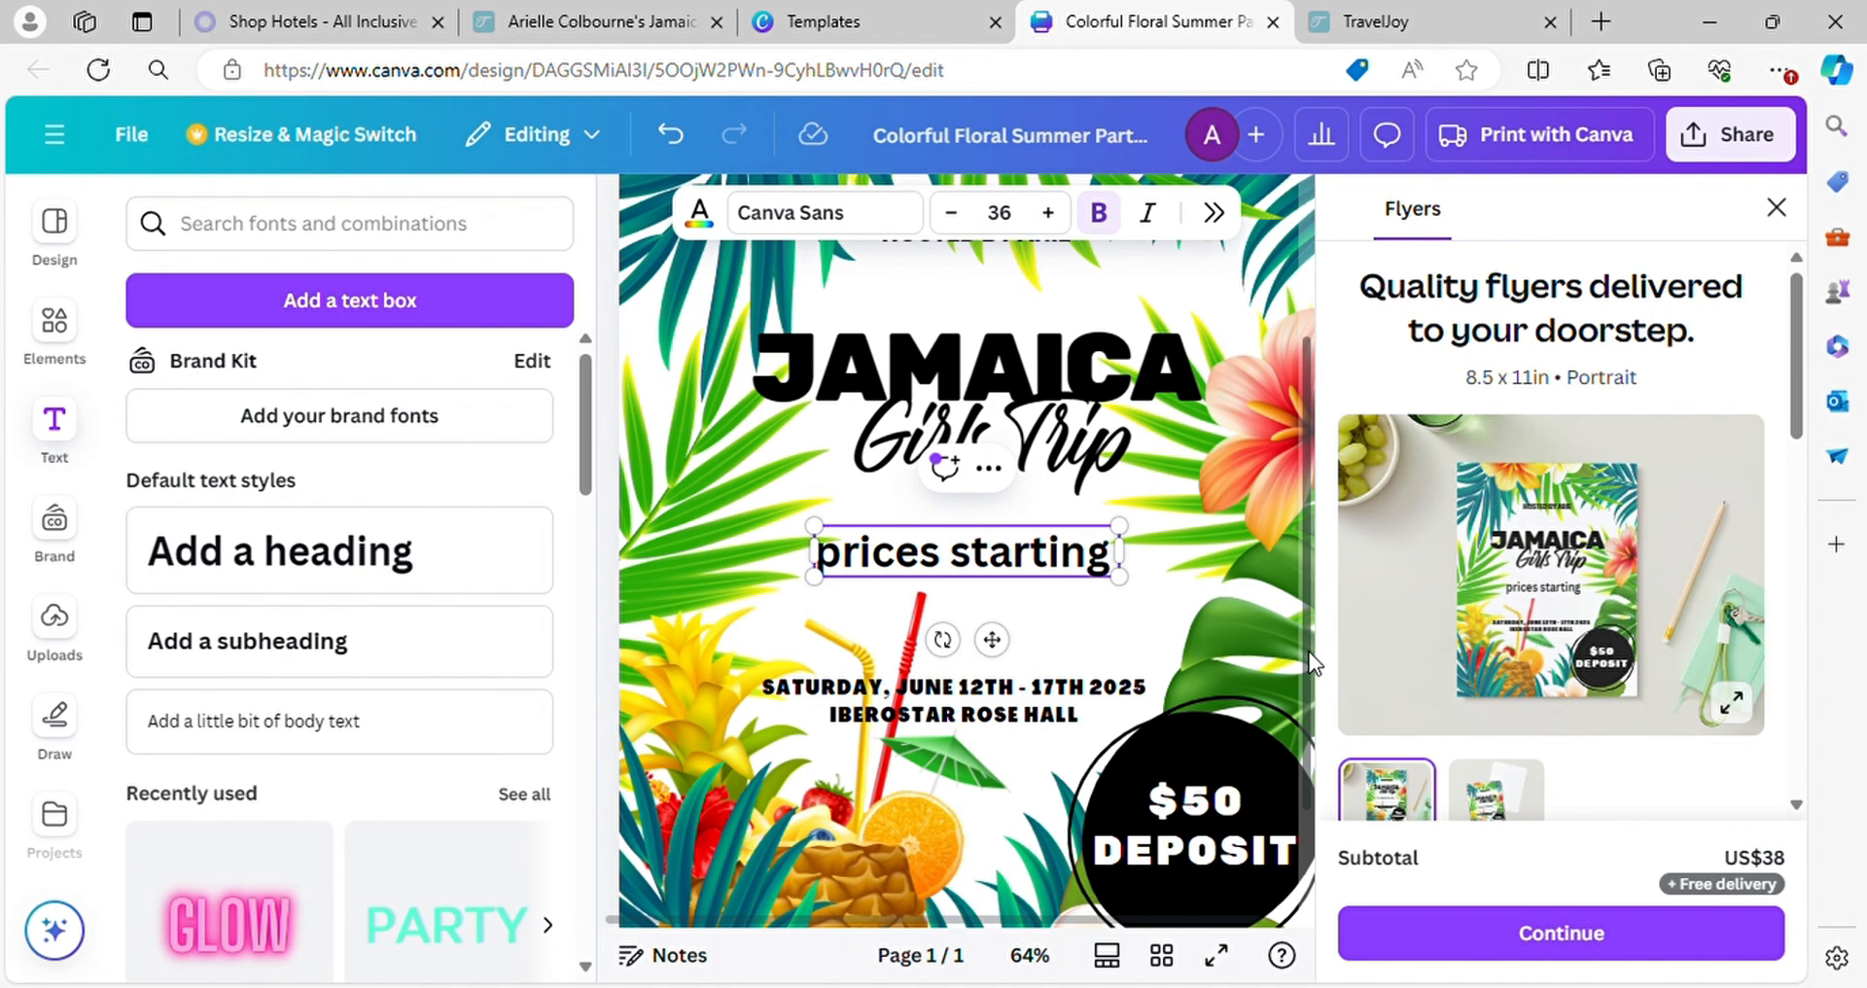
text(  at)
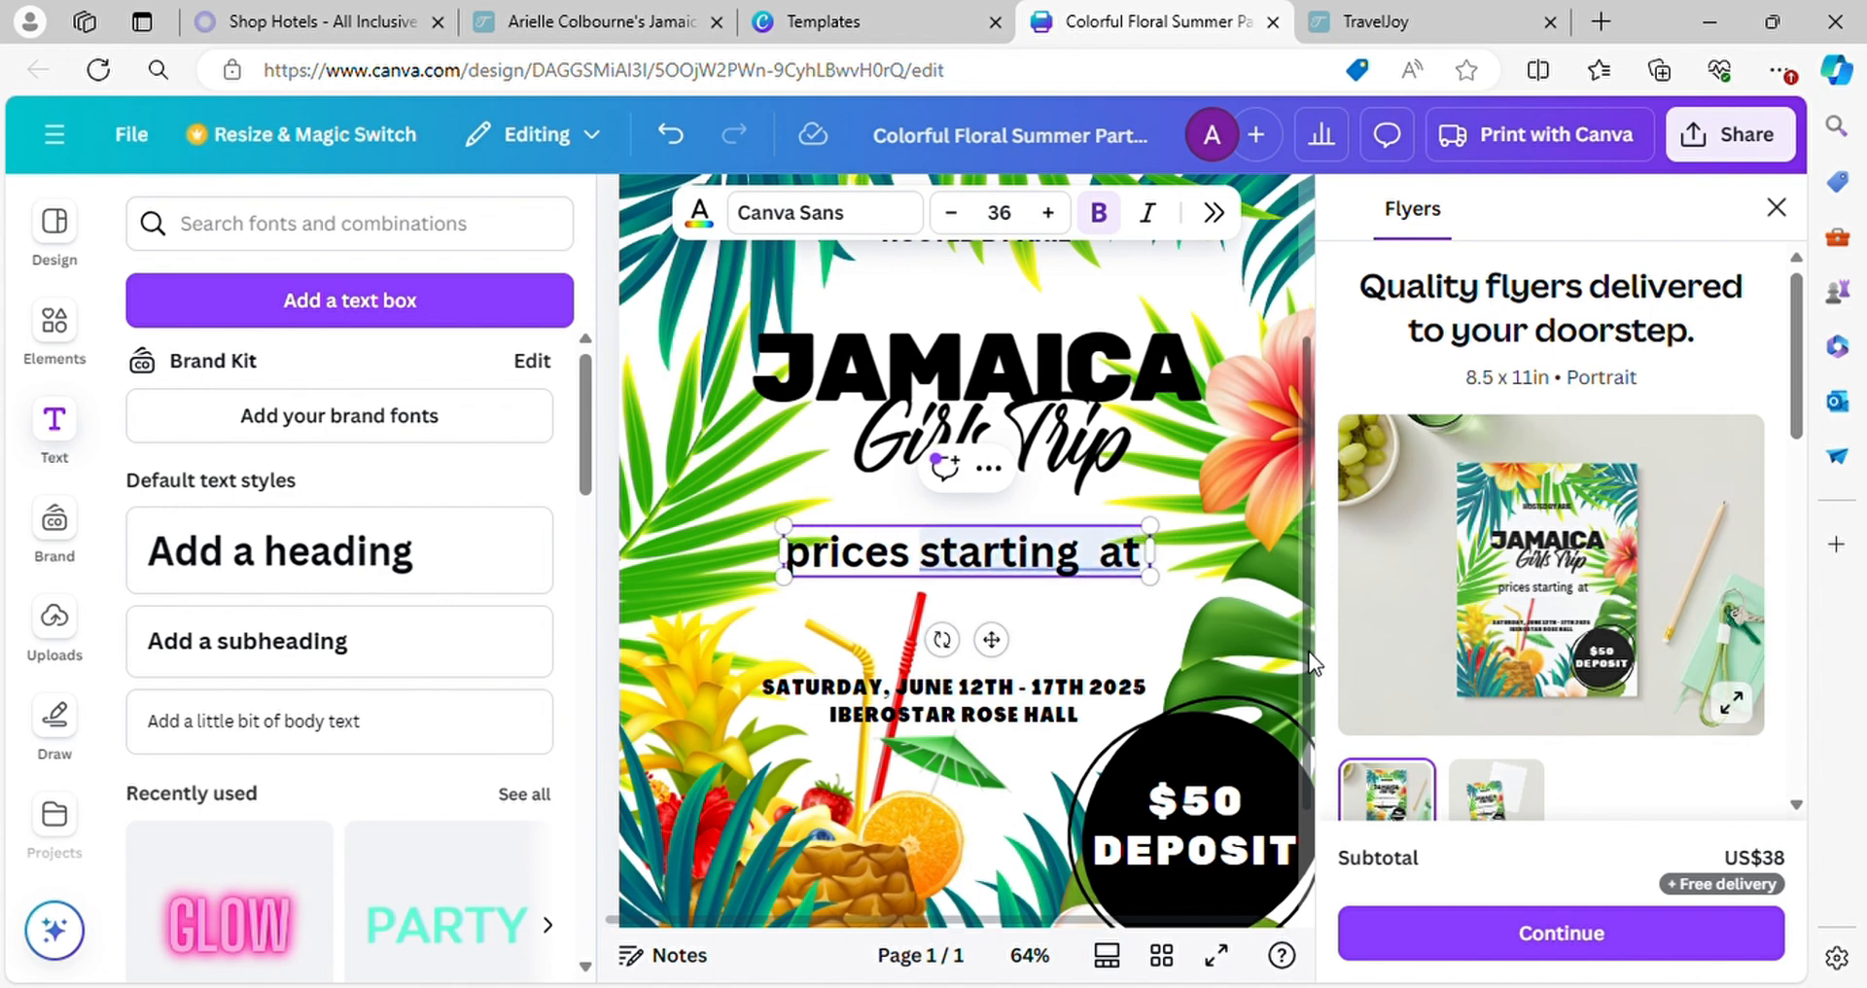
key(BackSpace)
key(BackSpace)
key(BackSpace)
key(BackSpace)
text(at)
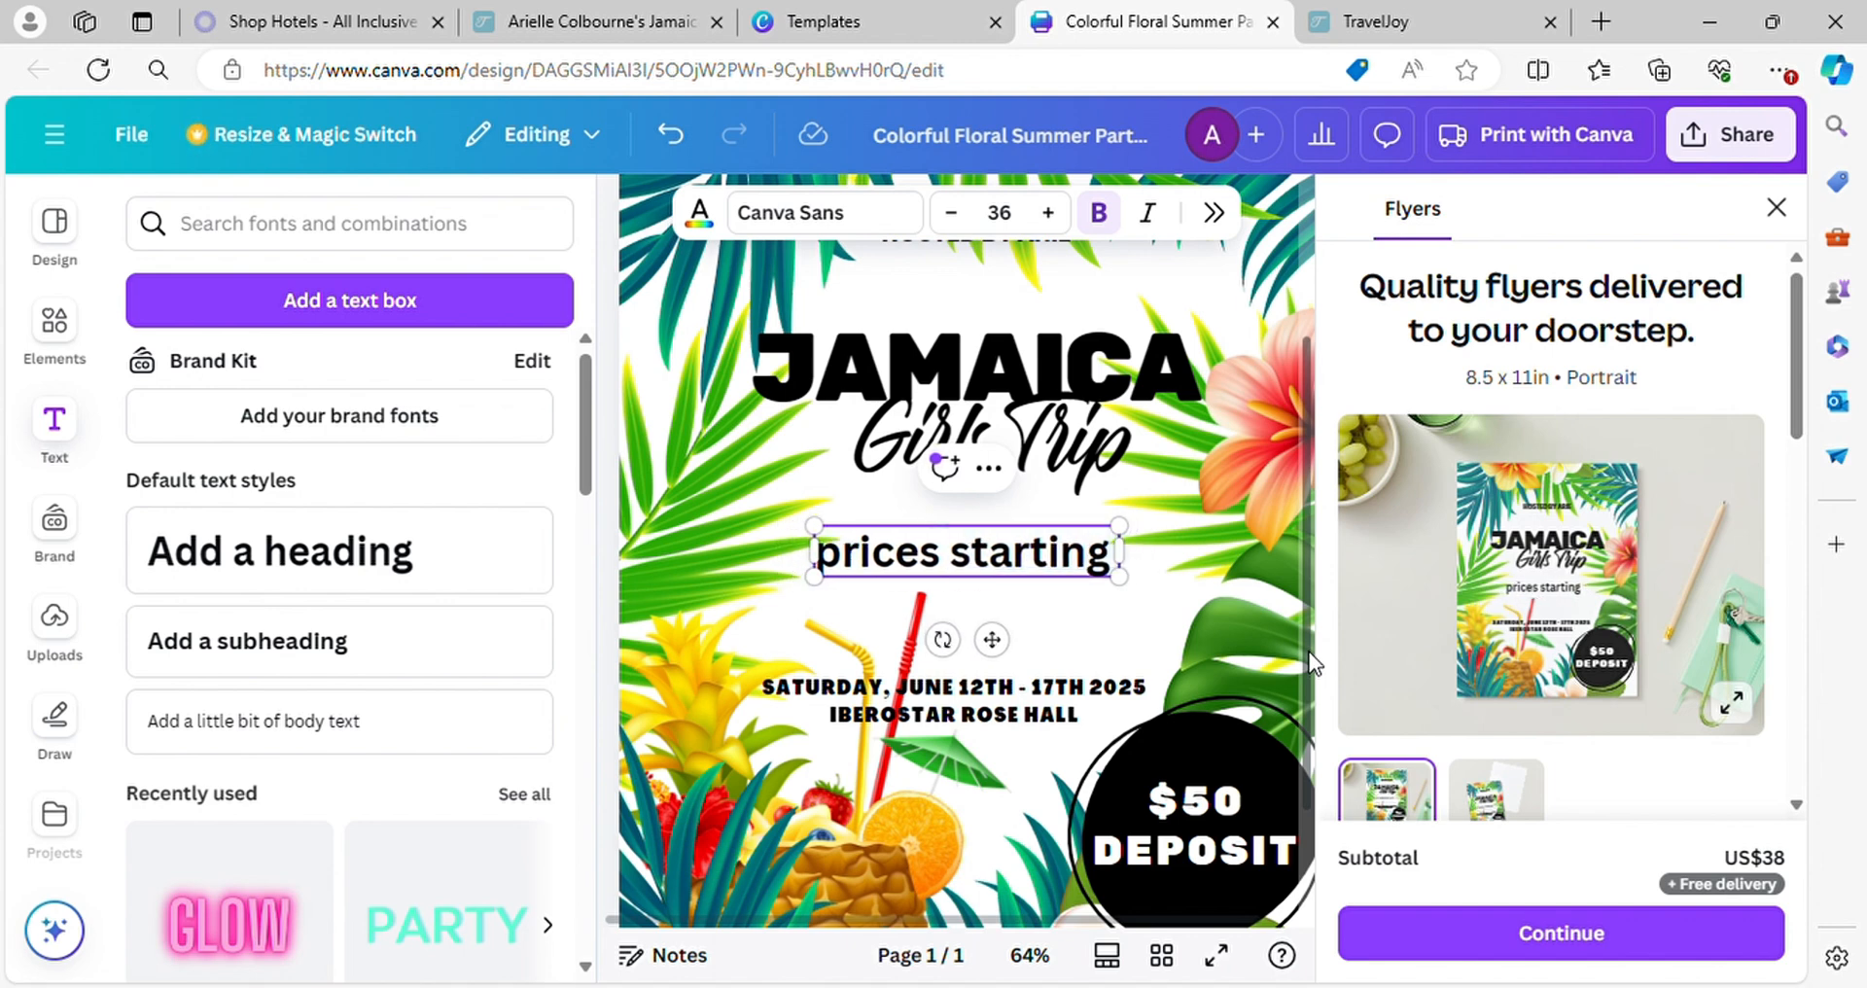
text( $)
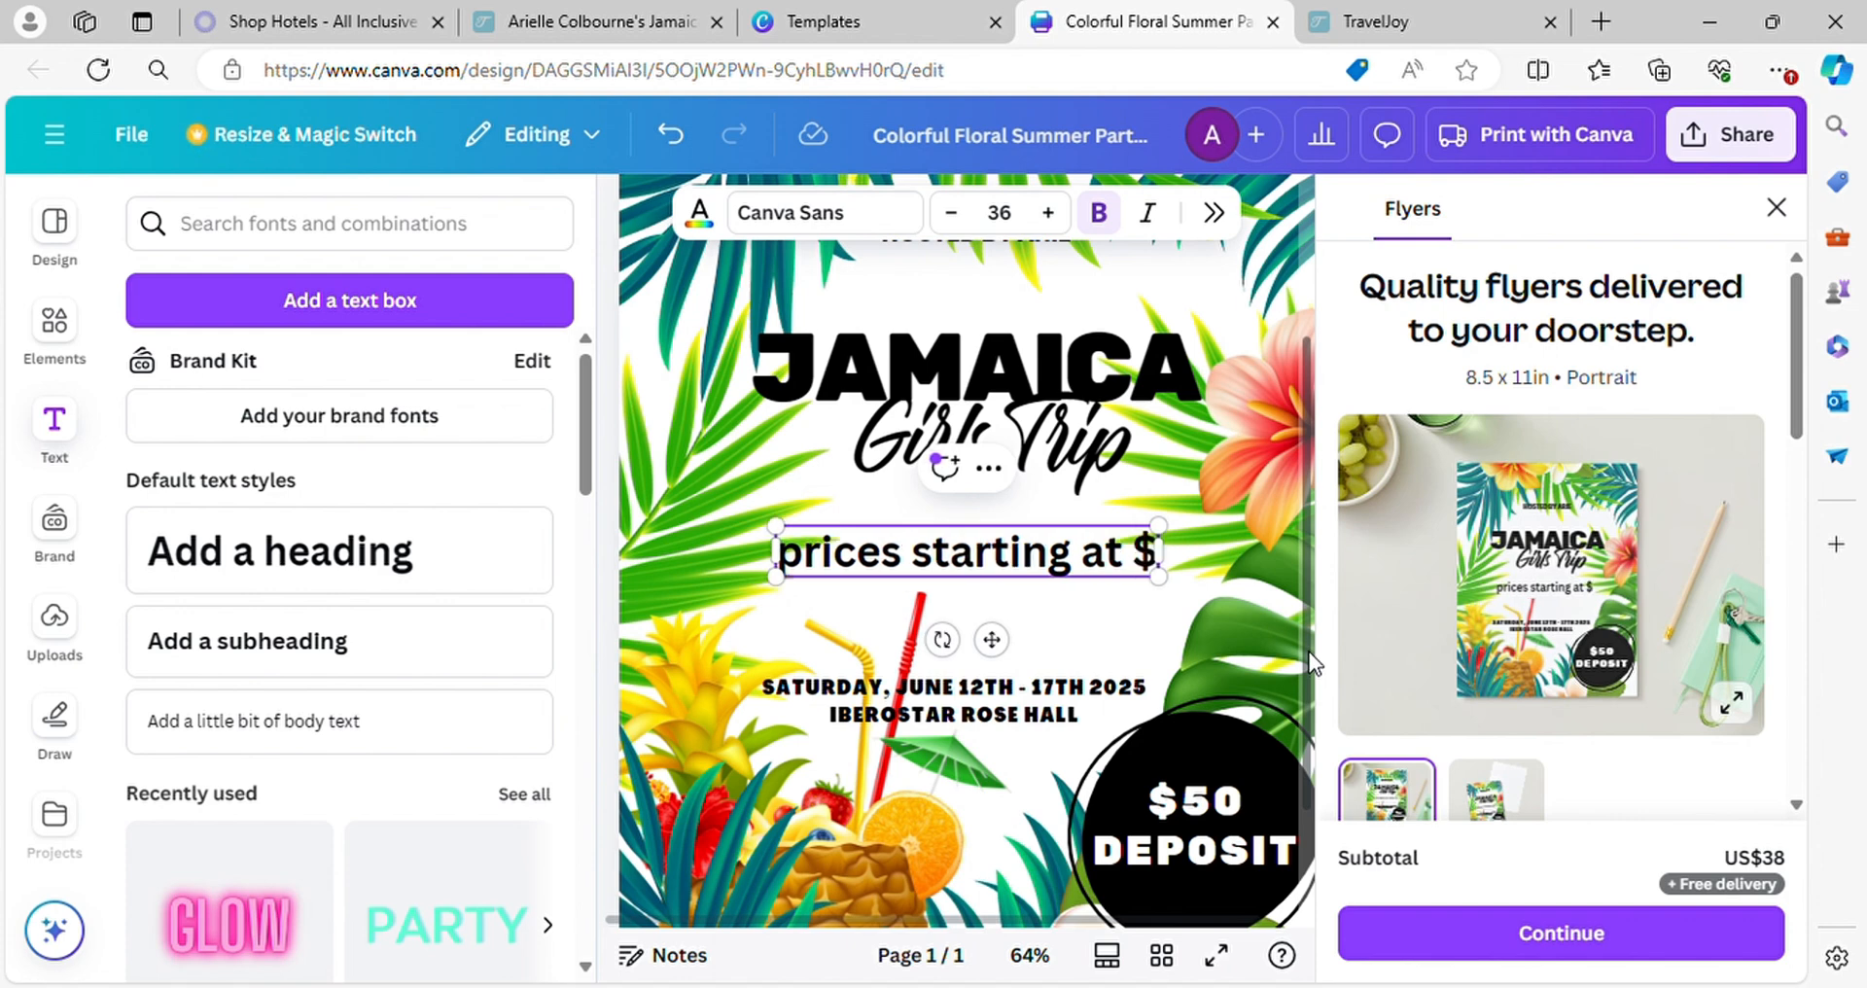
text(795)
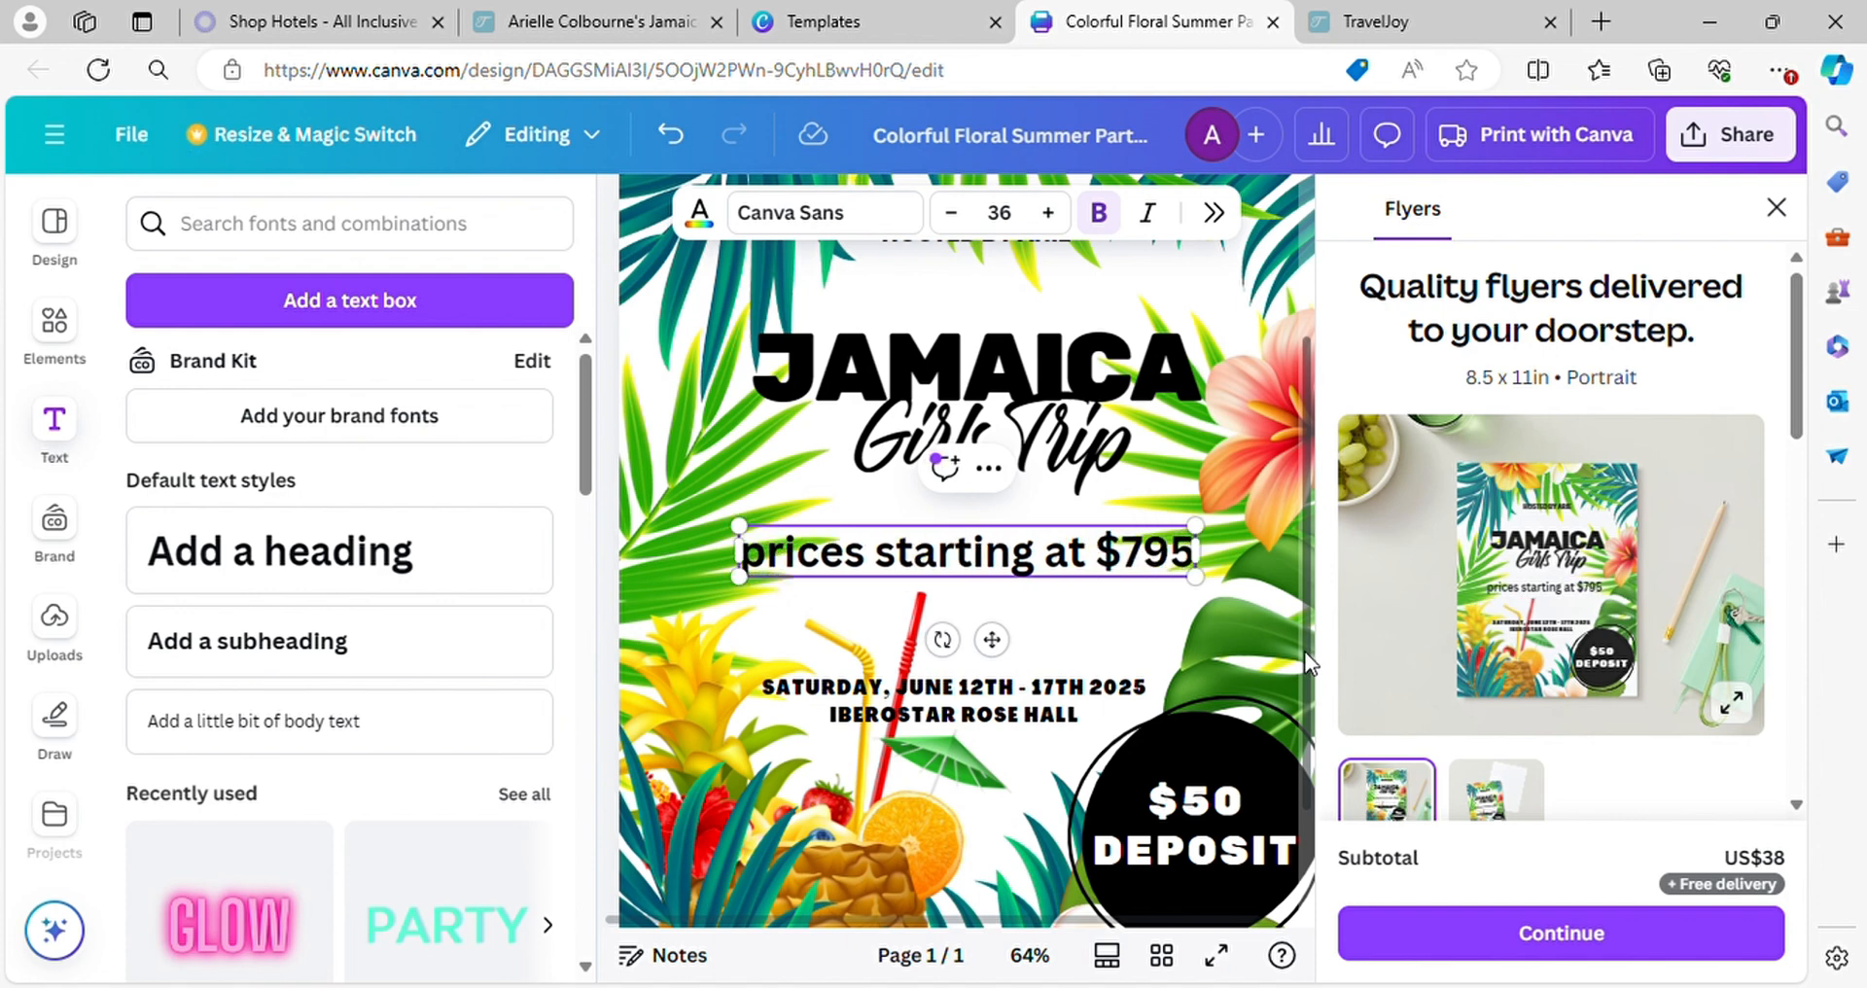
Break the price text onto two lines before "at $795" and scale it down to font size 19
click(1061, 567)
key(Return)
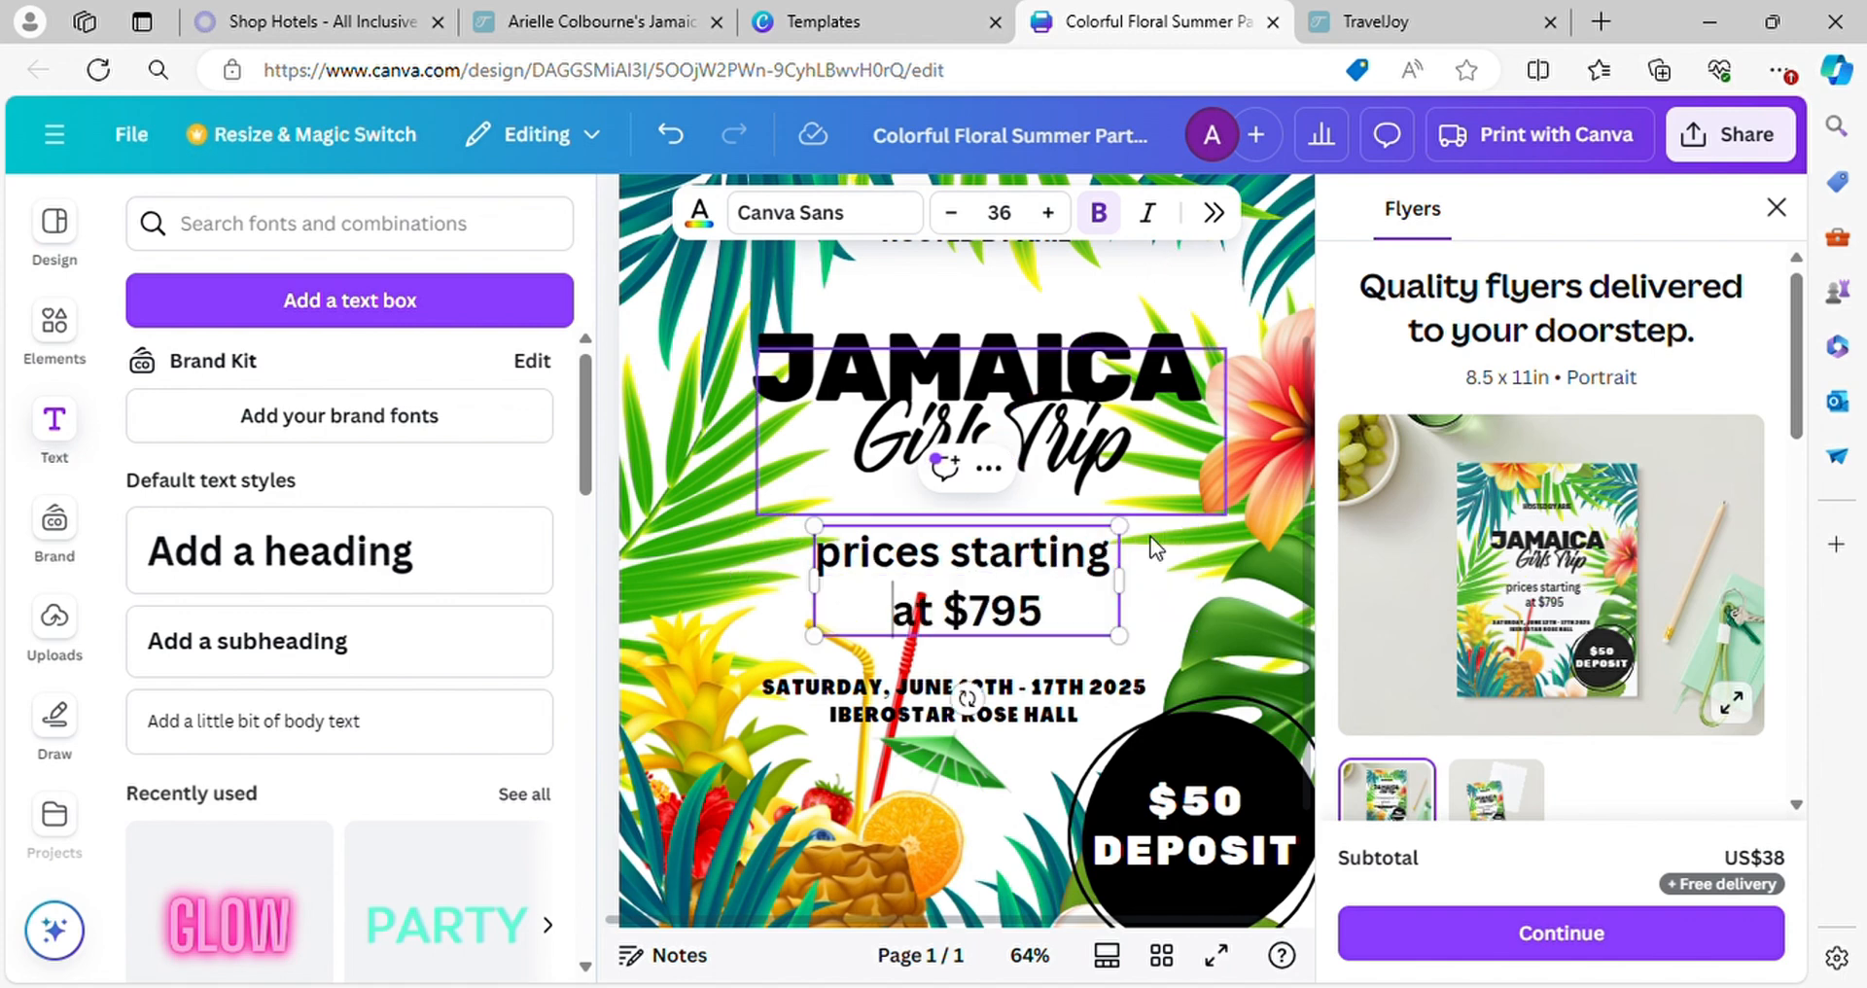
drag(1120, 526, 976, 577)
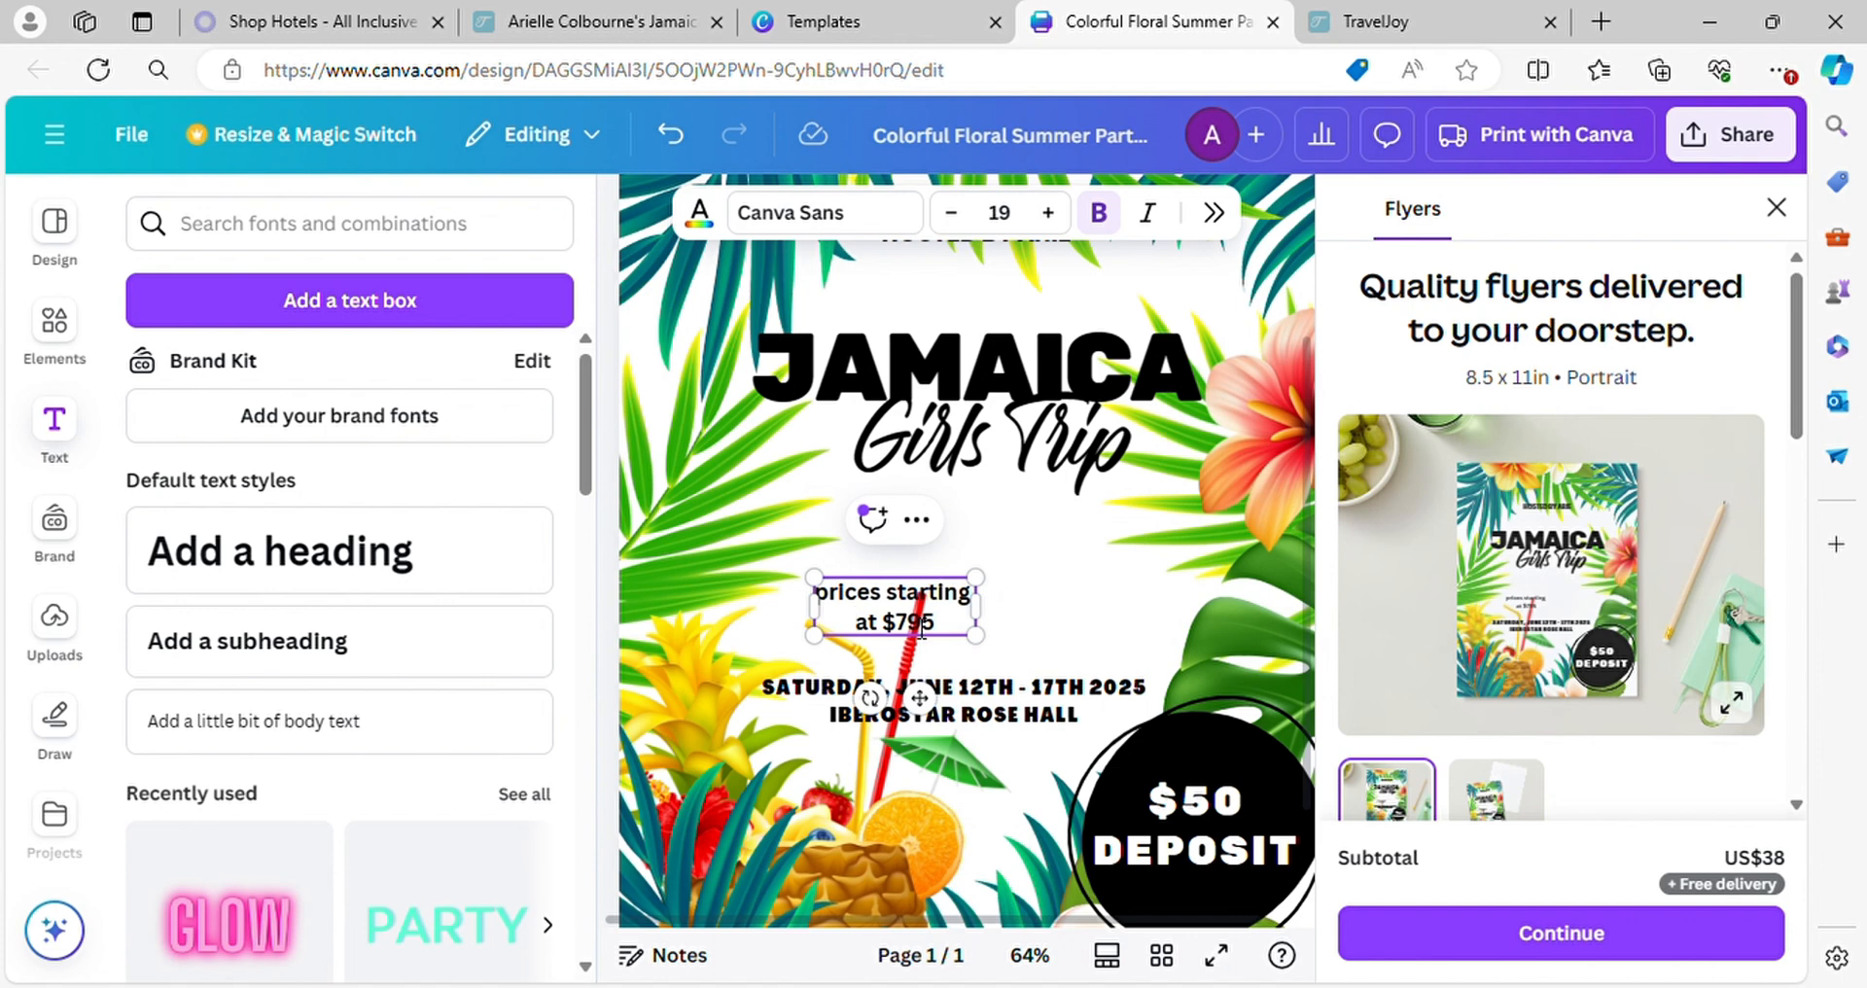
Move the "prices starting at $795" text onto the black circle and color it white
click(709, 220)
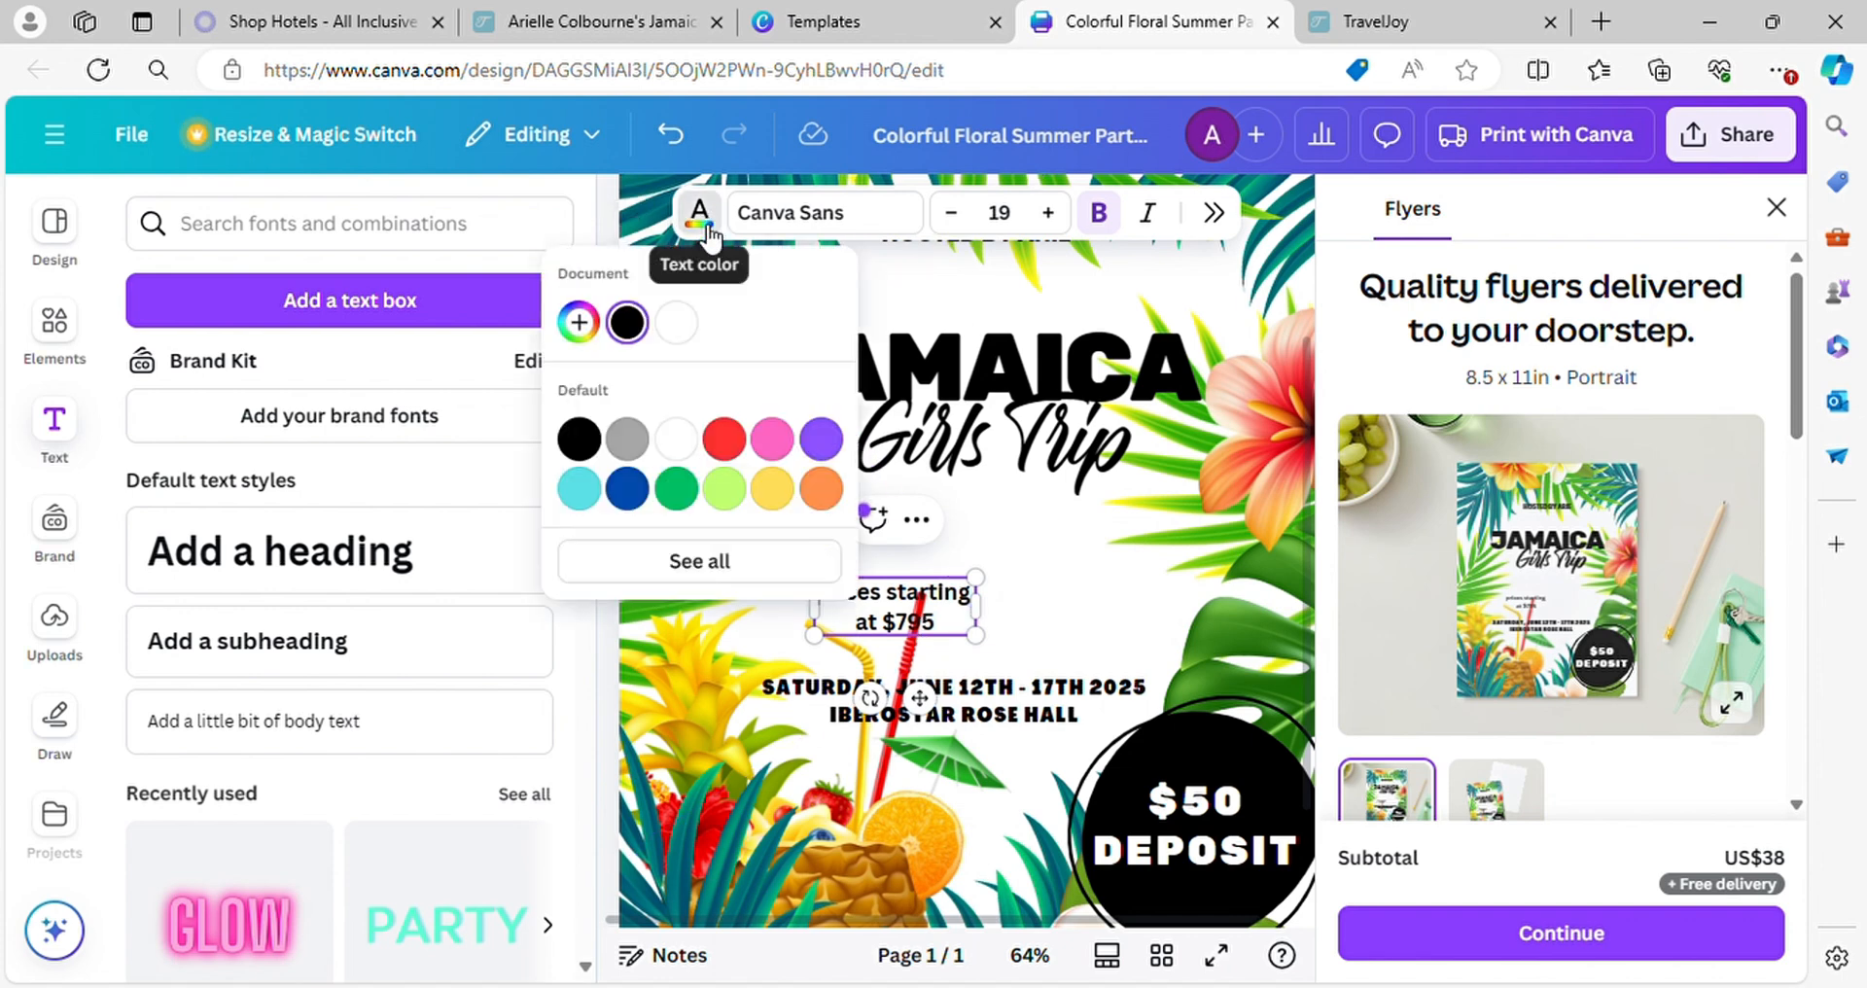
click(693, 444)
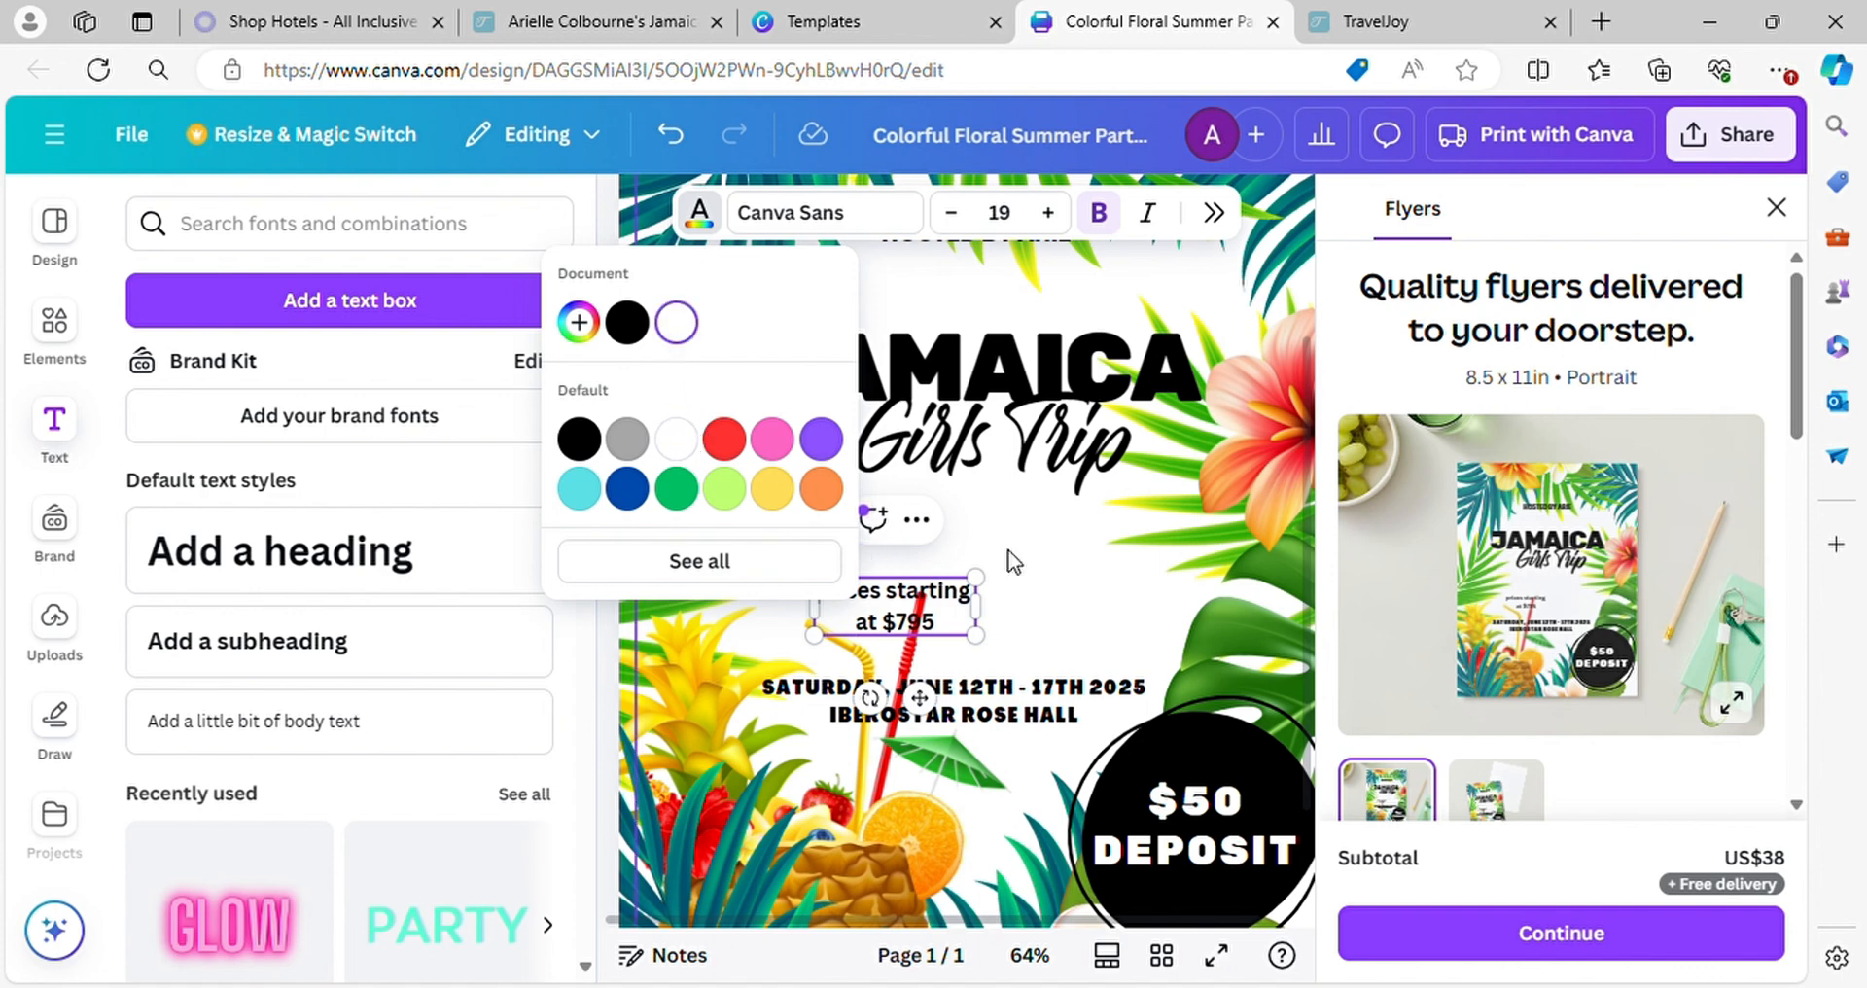
click(953, 619)
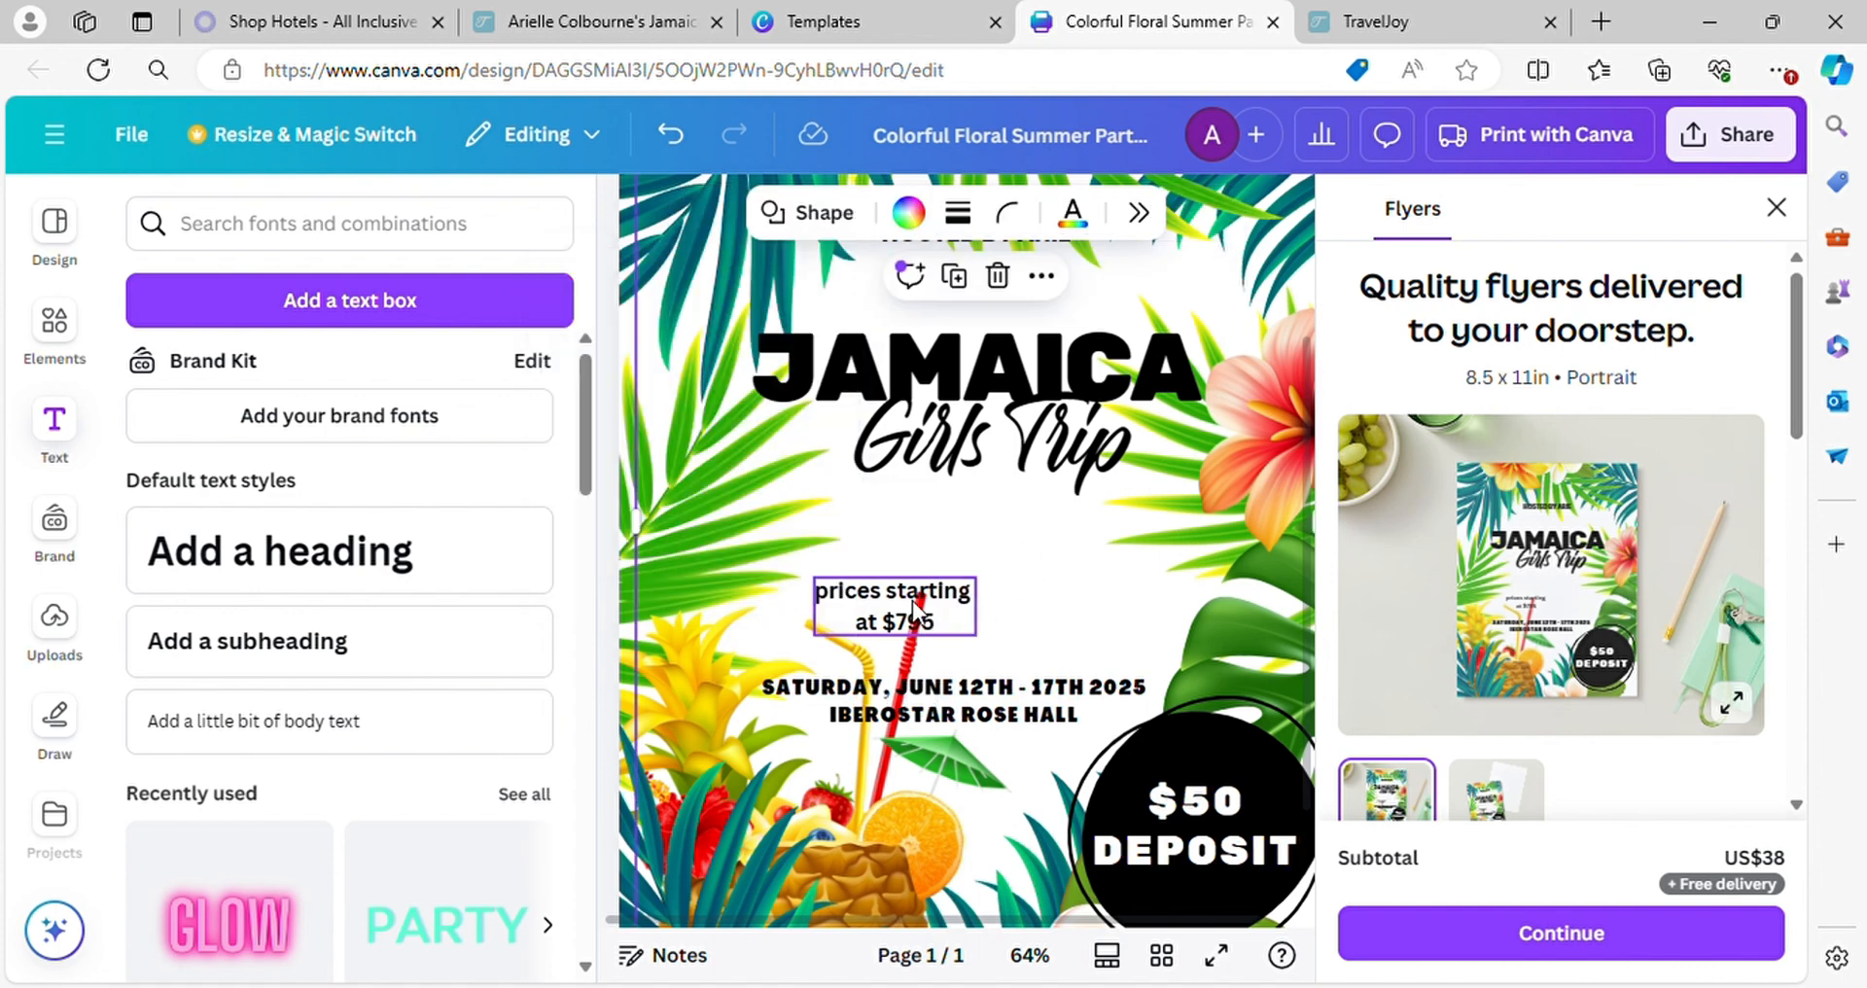
drag(914, 597, 1230, 754)
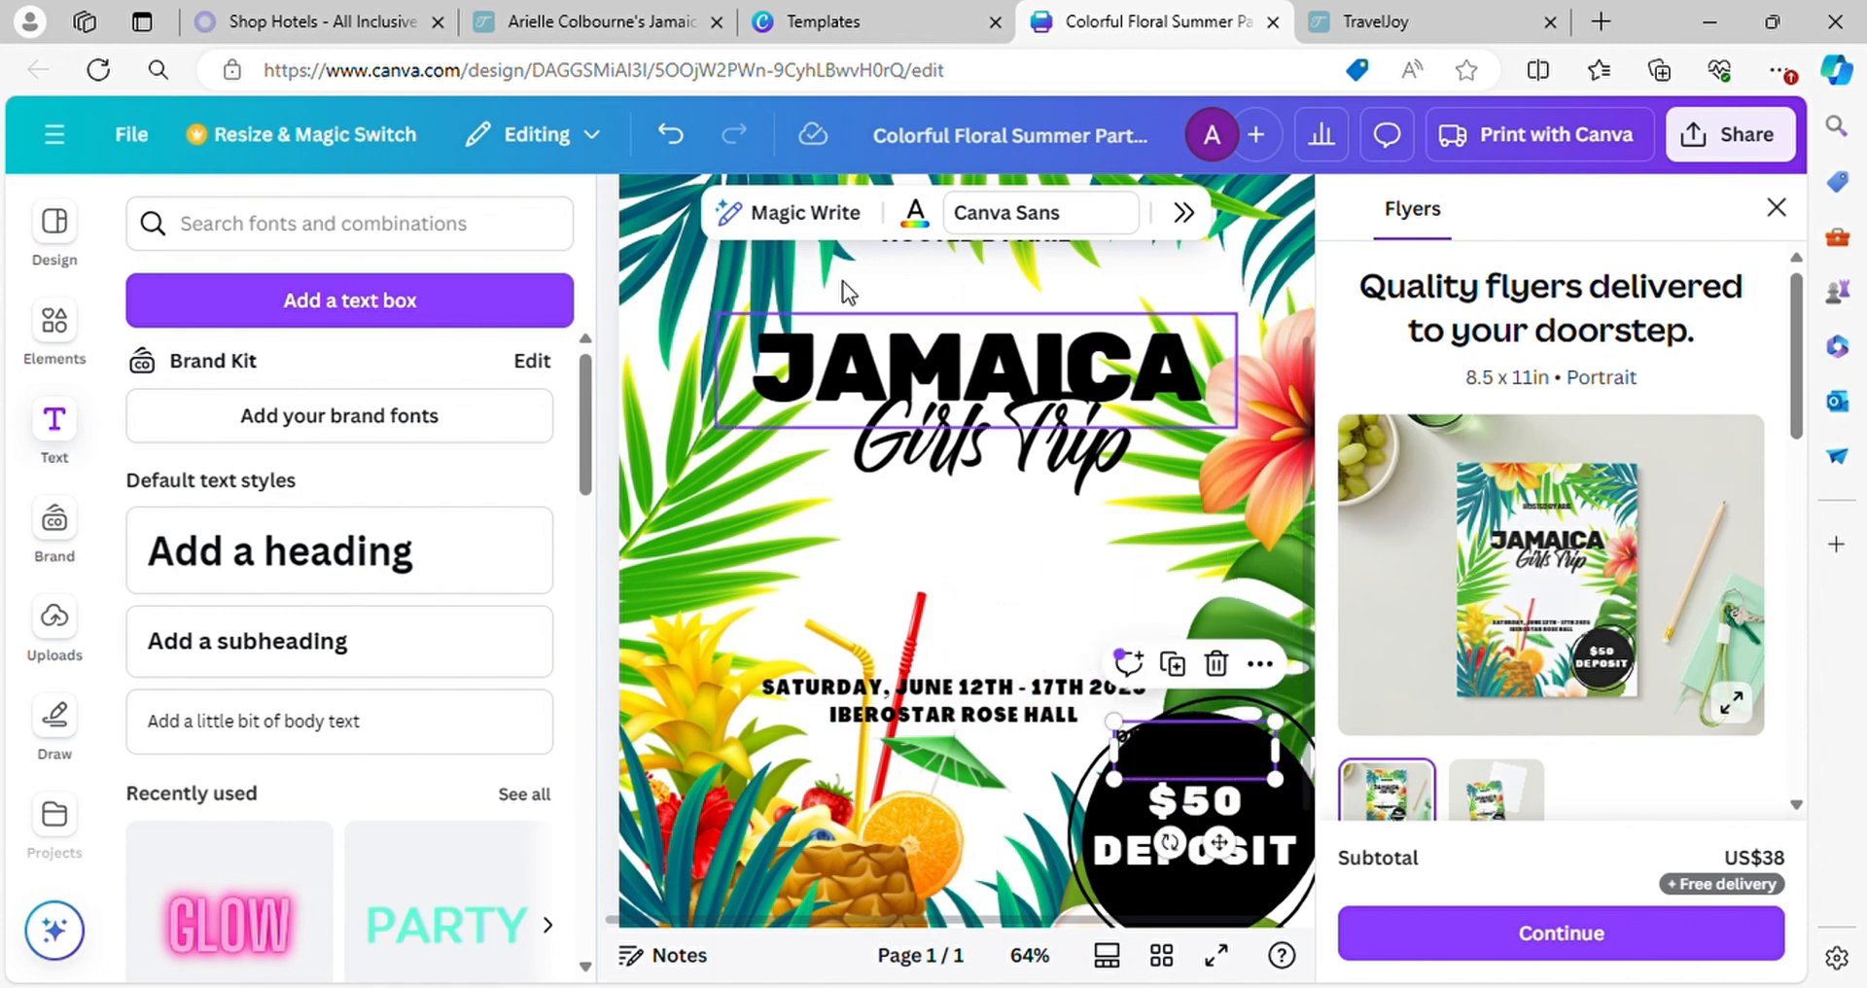
click(916, 214)
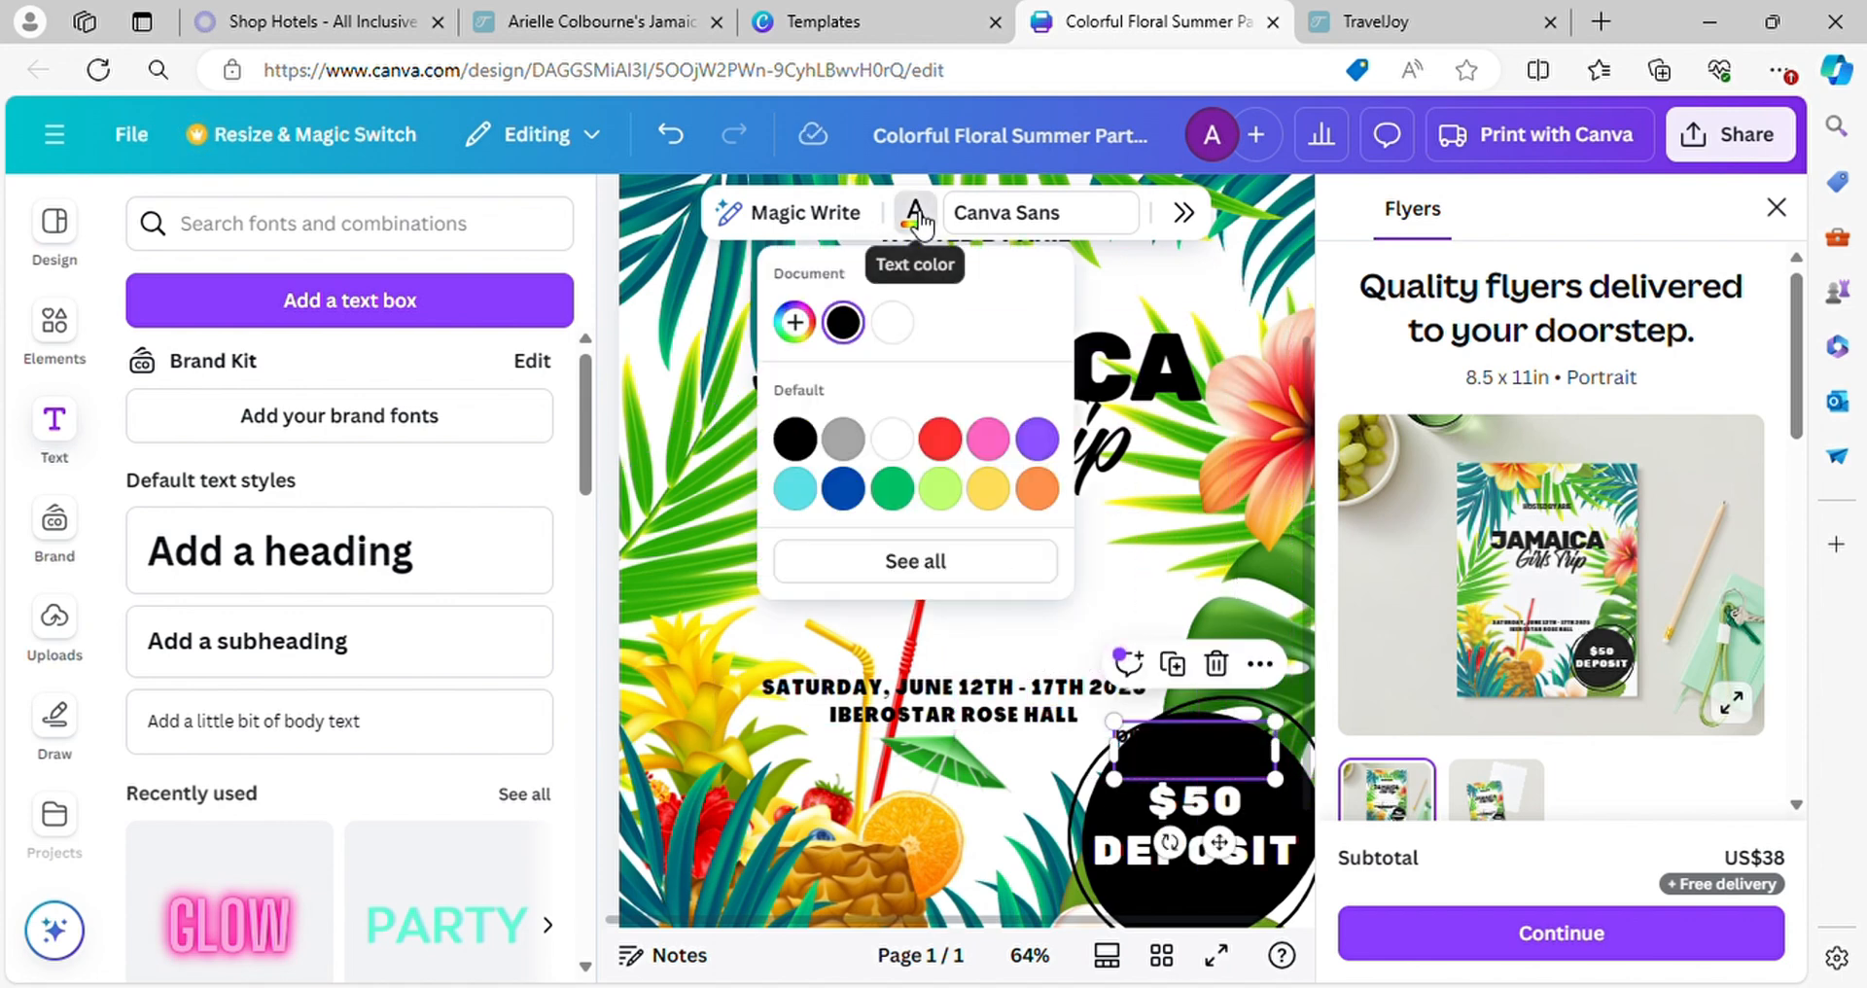
click(896, 321)
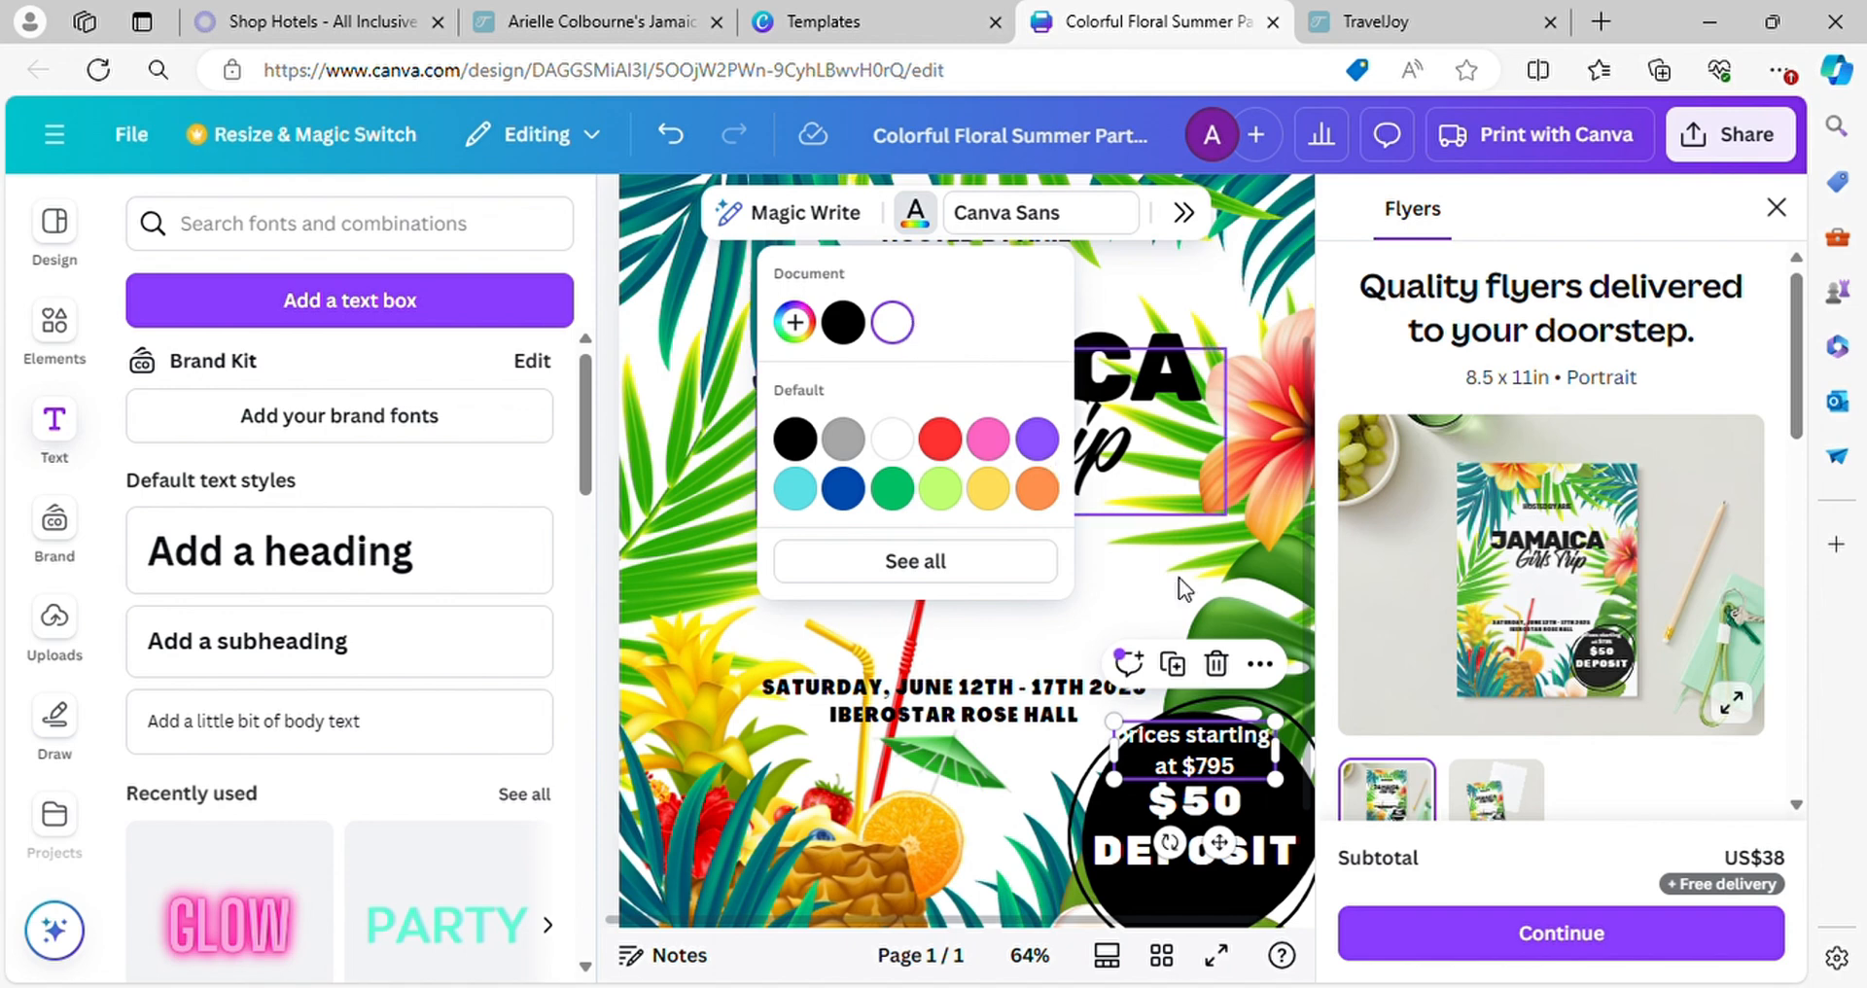
Scale the price text down and place it below "DEPOSIT" inside the black circle
click(1272, 731)
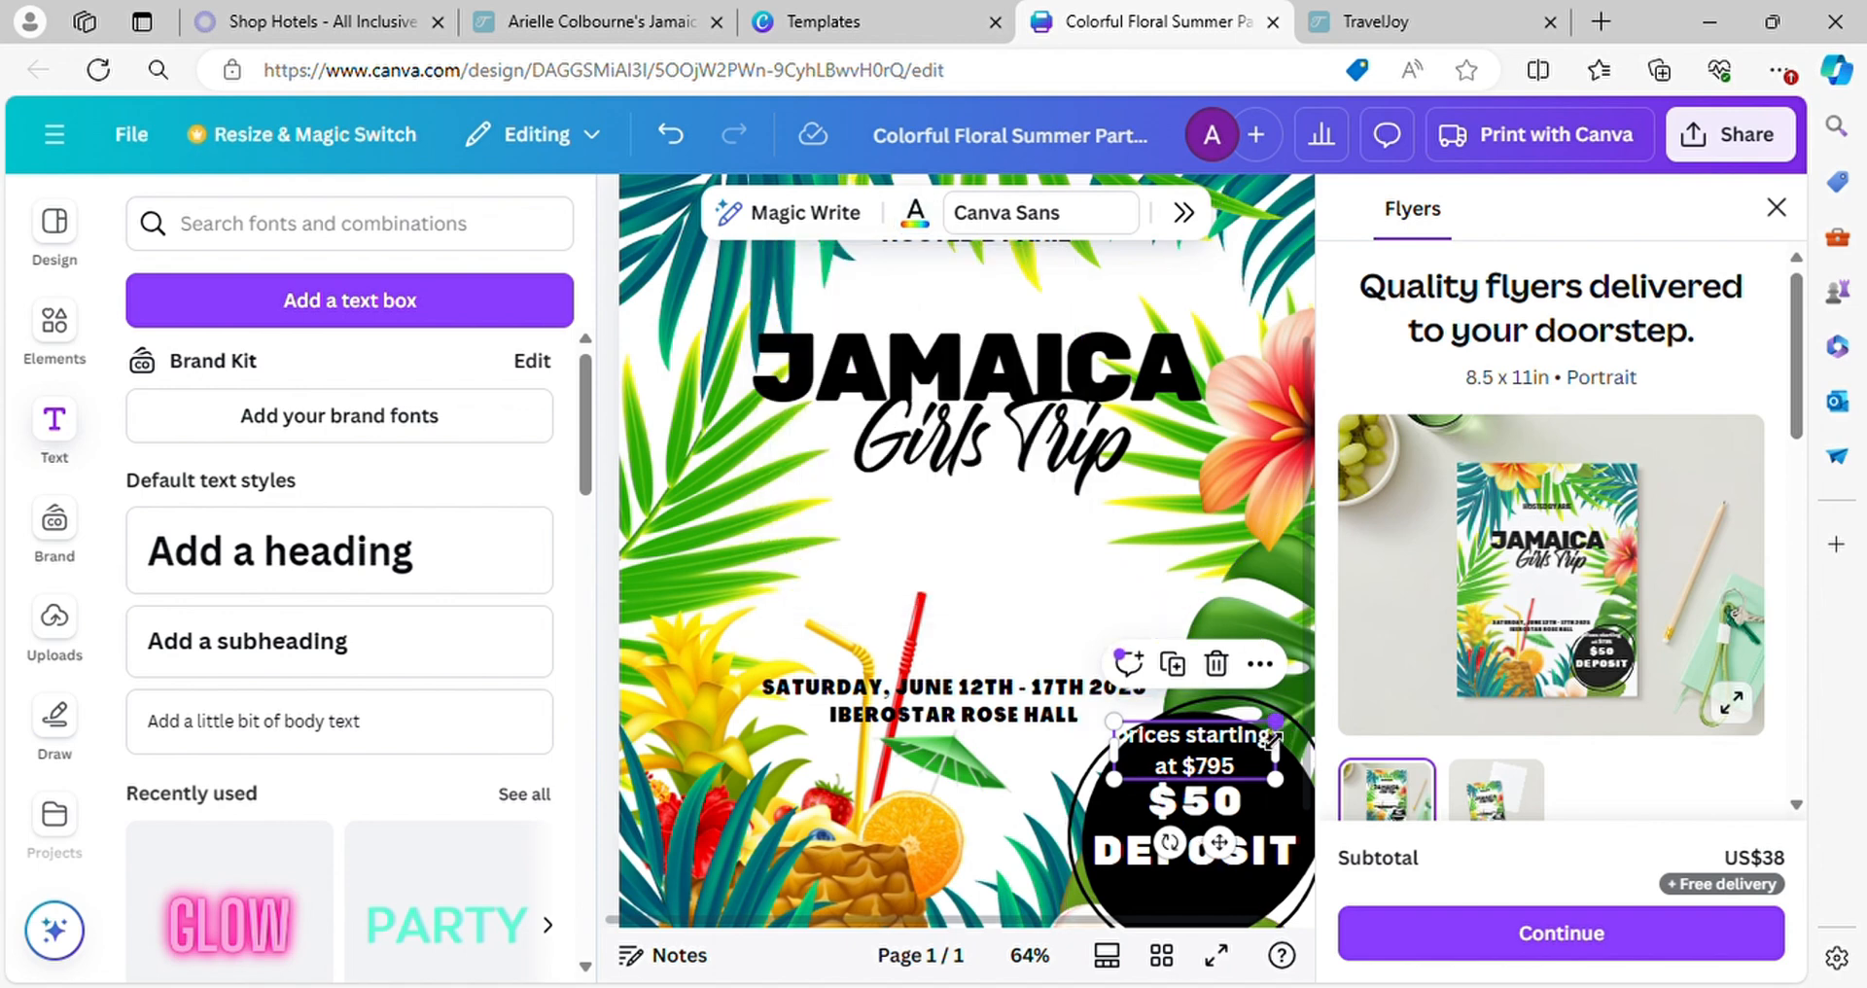
drag(1275, 738, 1241, 759)
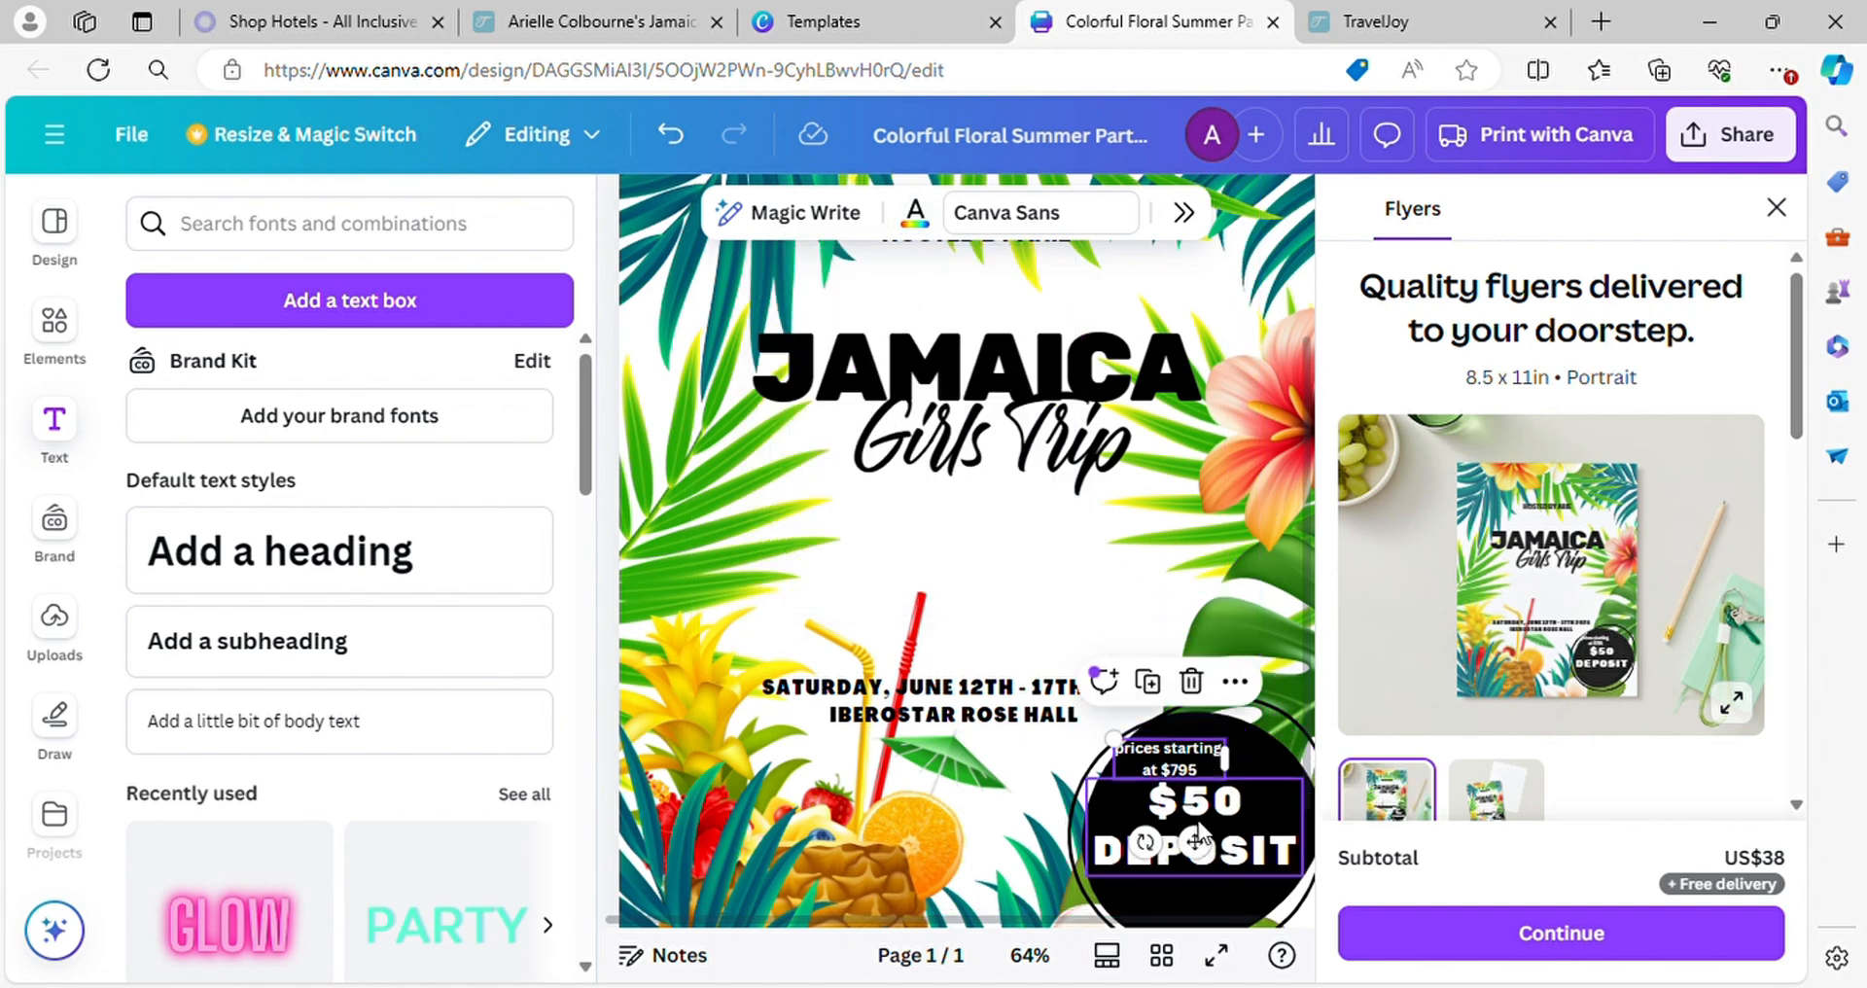
drag(1206, 861, 1213, 984)
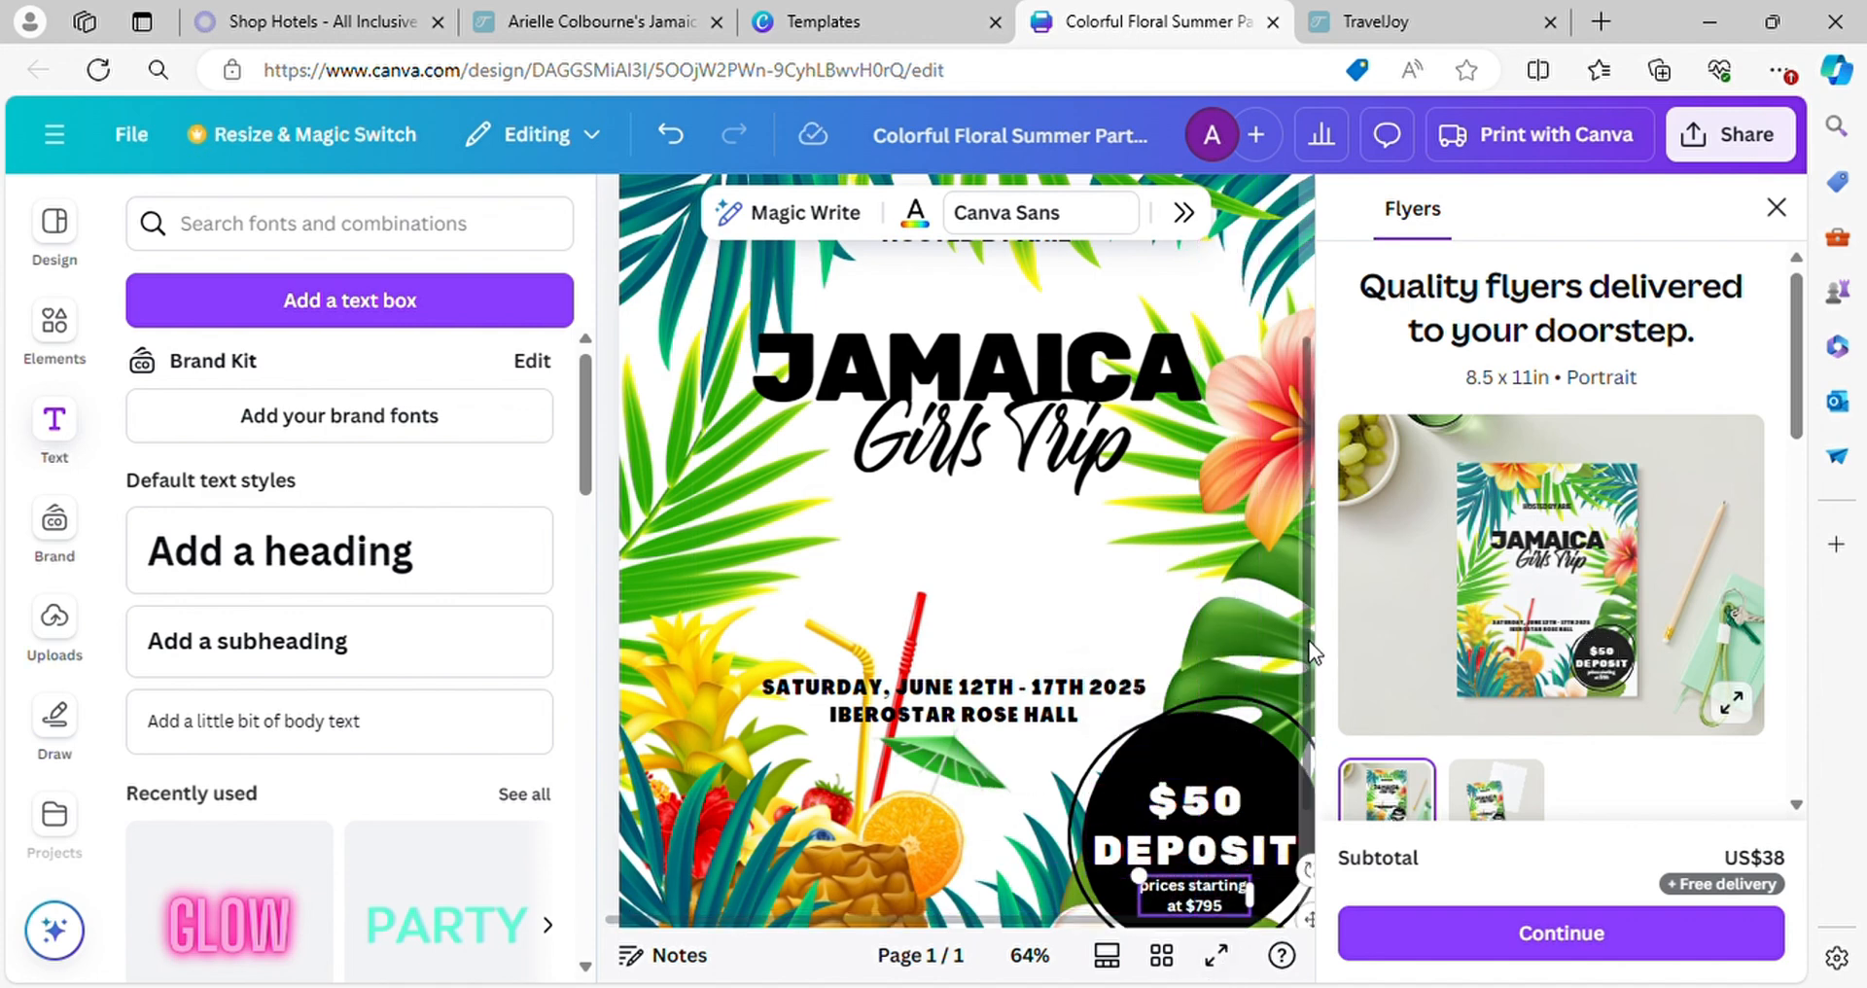
Search the design elements for "Frame" and show all results in the Frames category
click(221, 239)
click(54, 321)
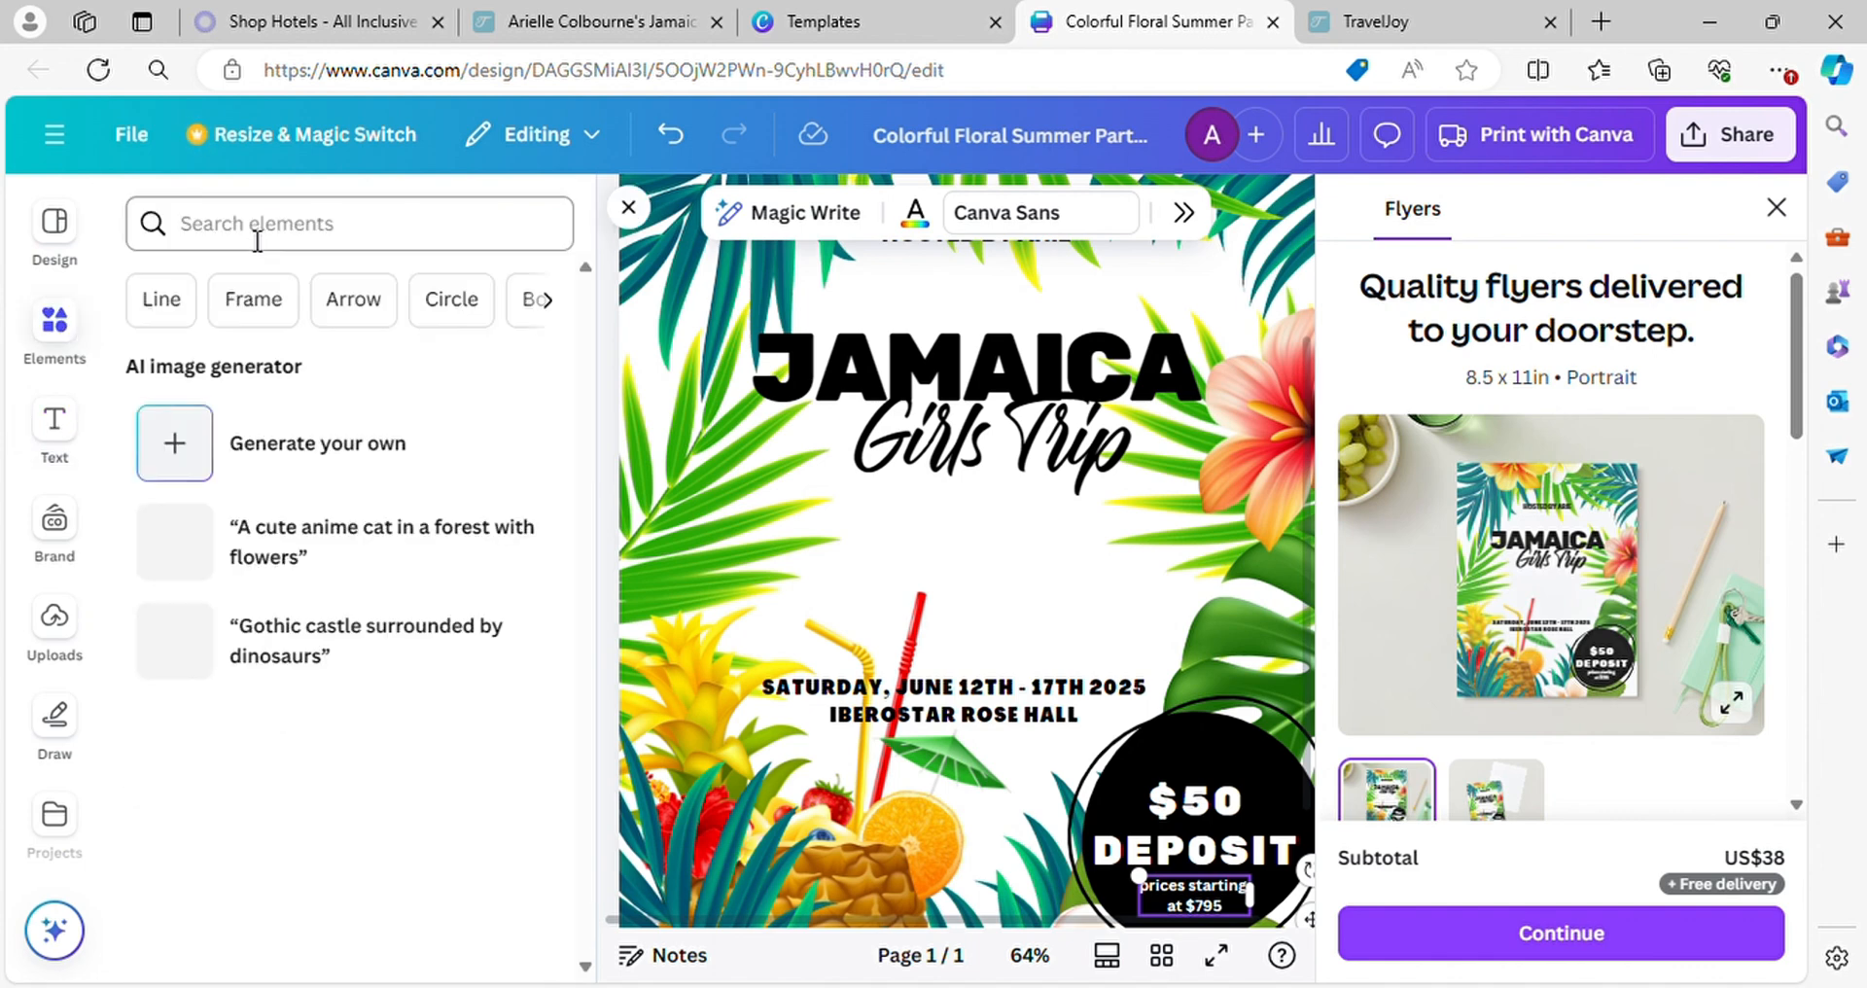
click(257, 239)
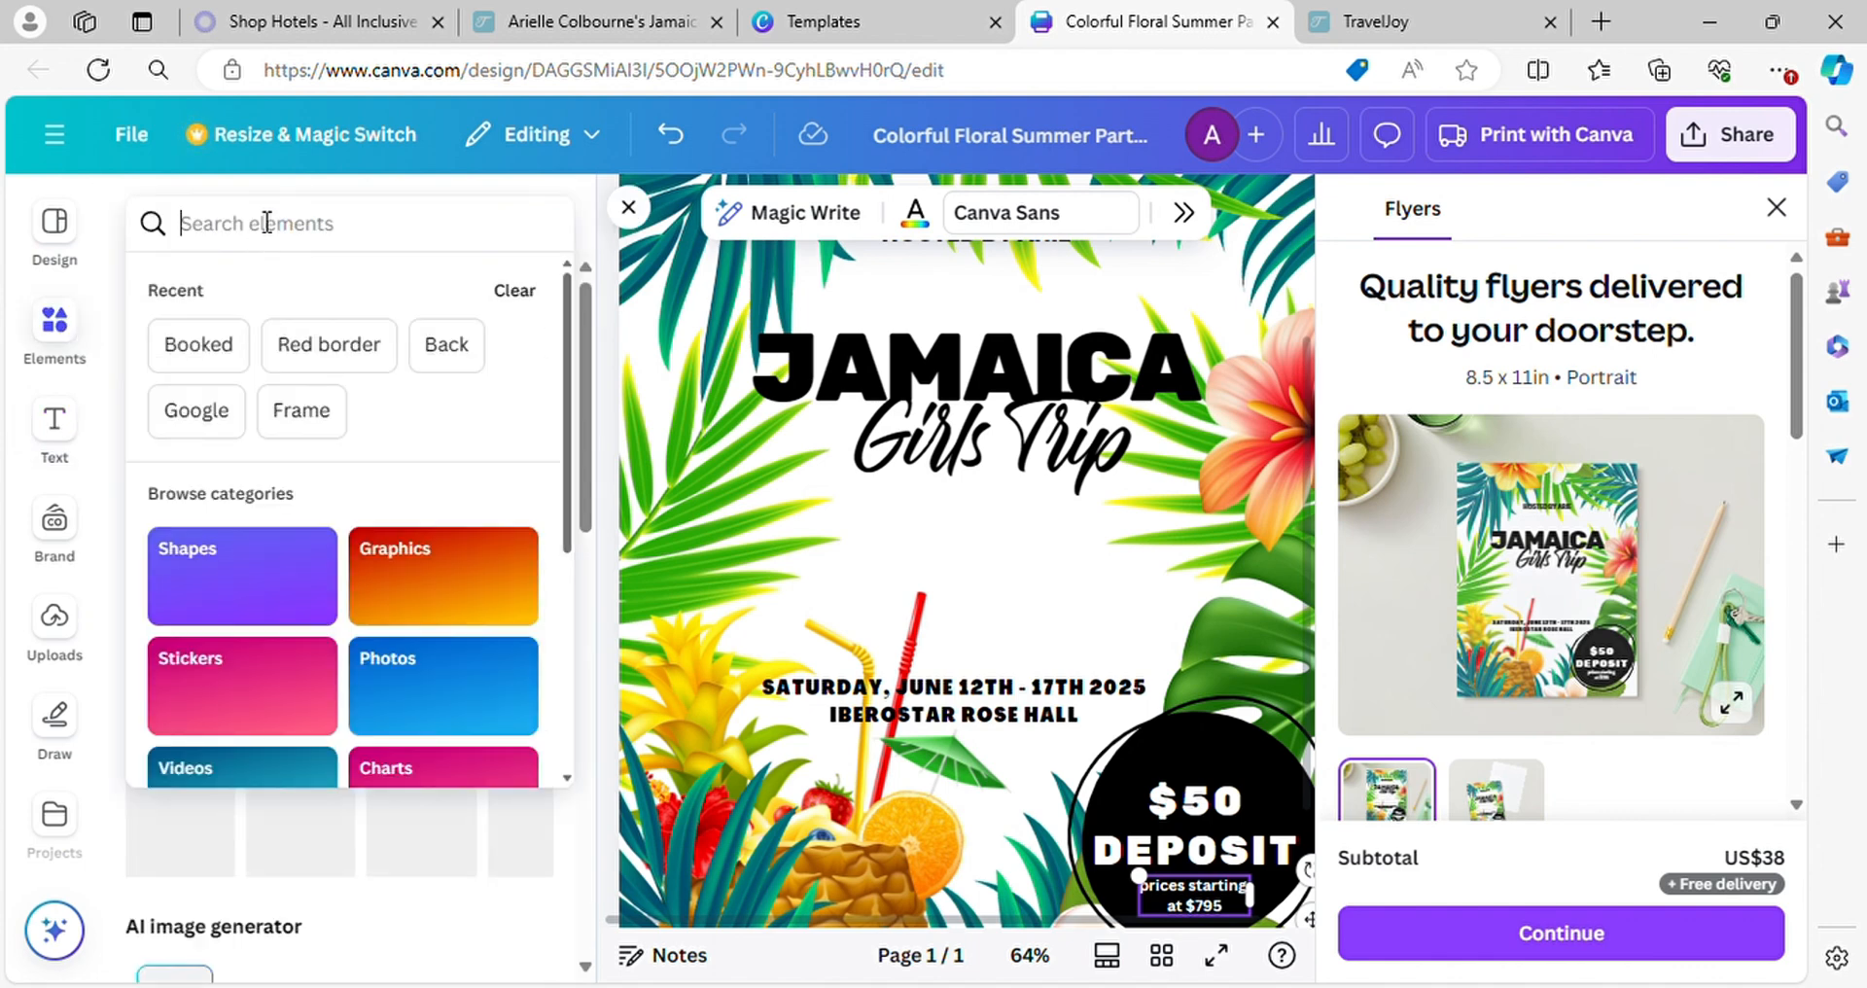
click(286, 306)
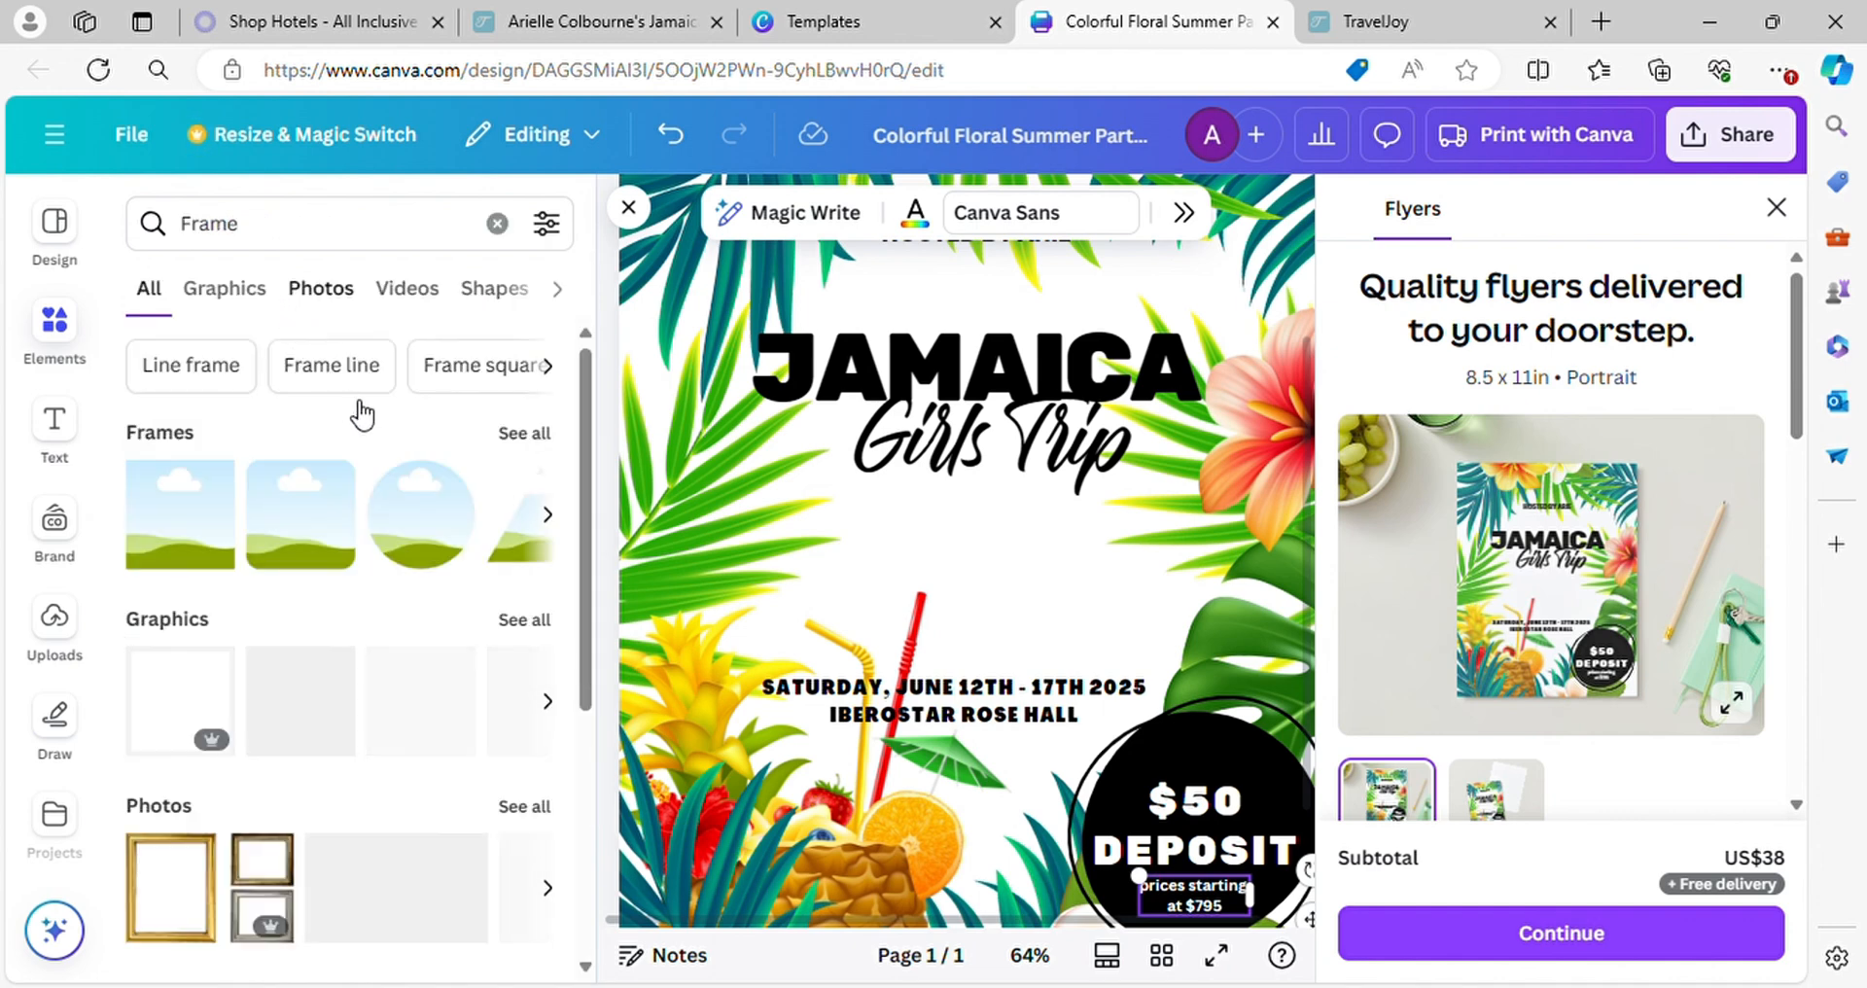
click(525, 433)
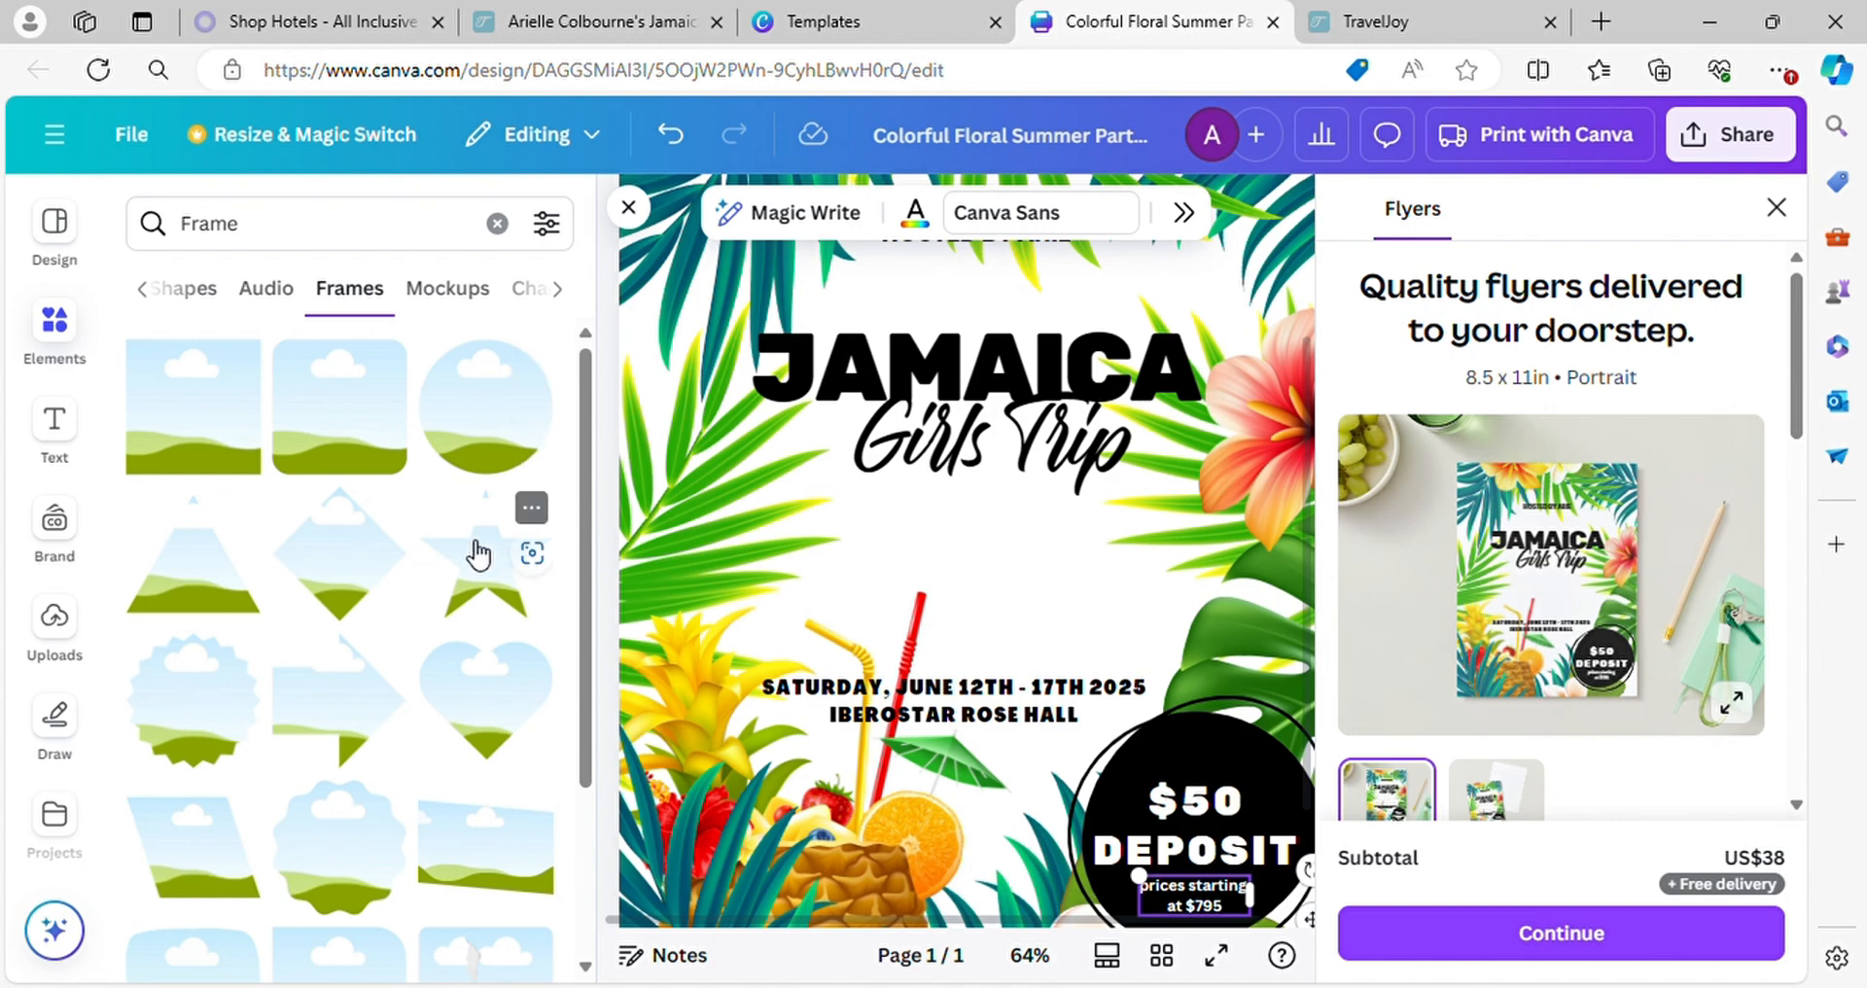
Add the rounded square photo frame with a thin border to the middle of the flyer
scroll(477, 544, down, 10)
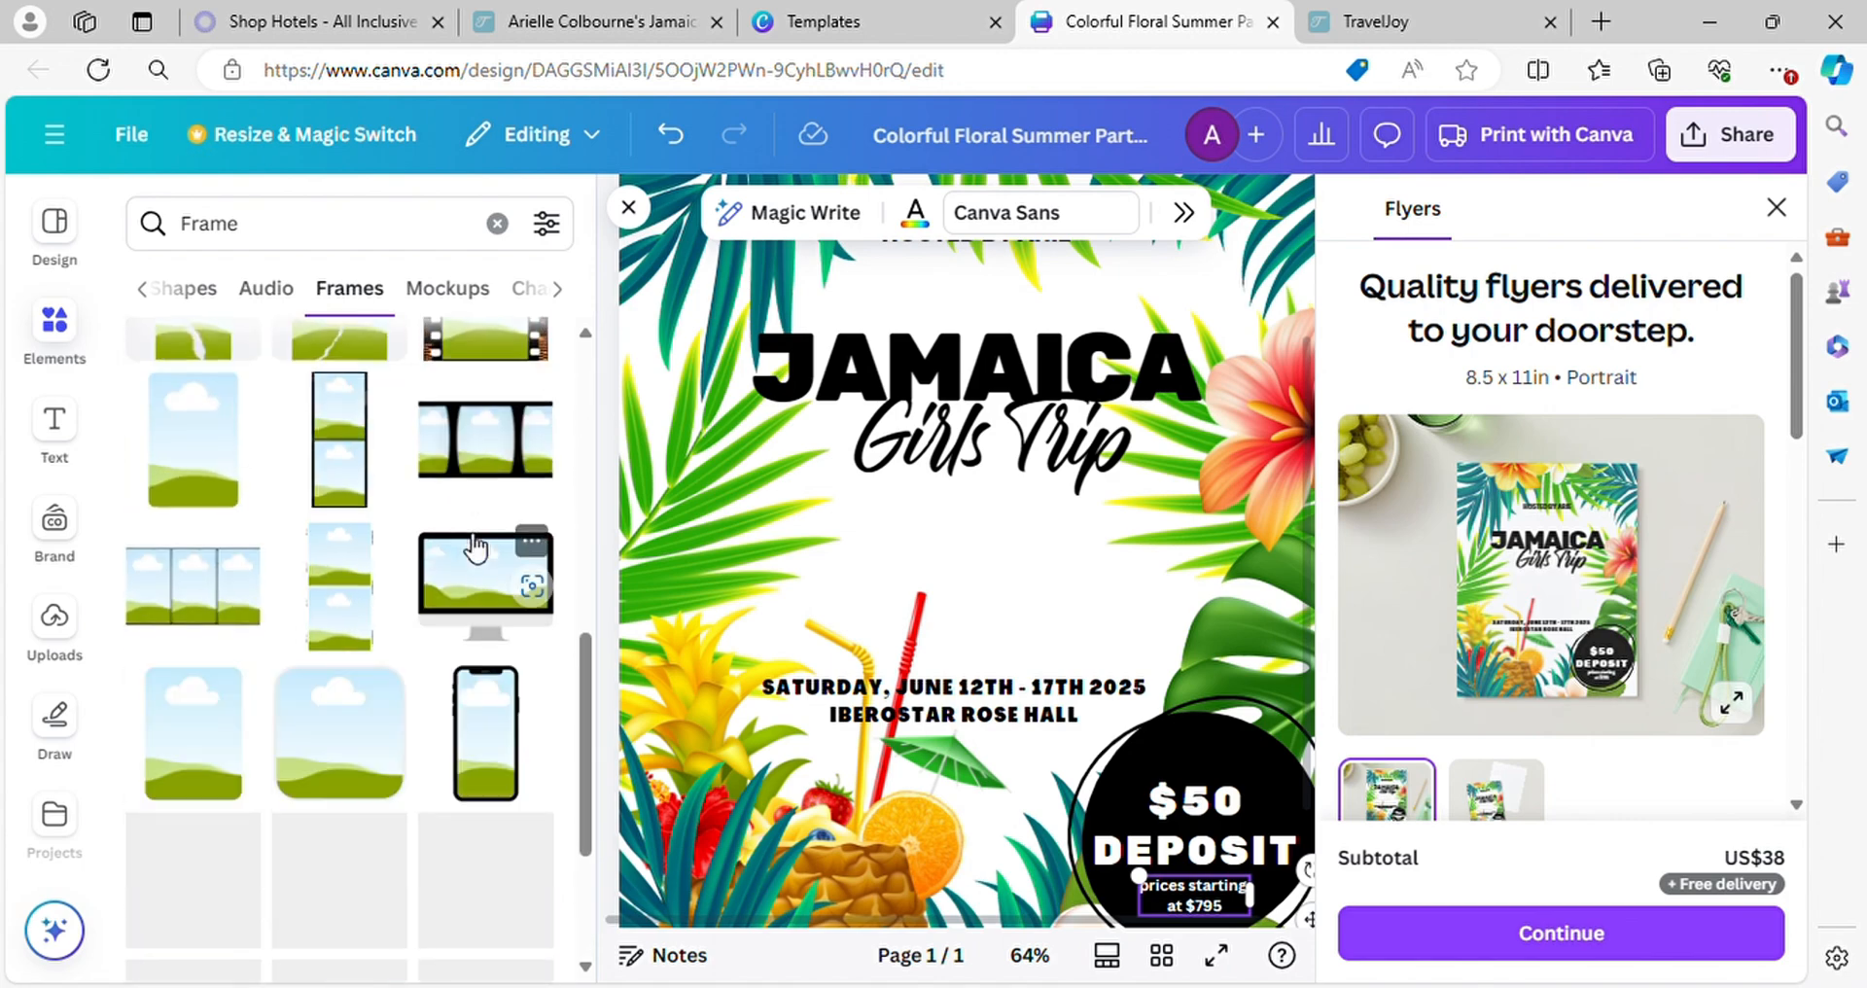
scroll(472, 546, down, 3)
scroll(465, 544, down, 10)
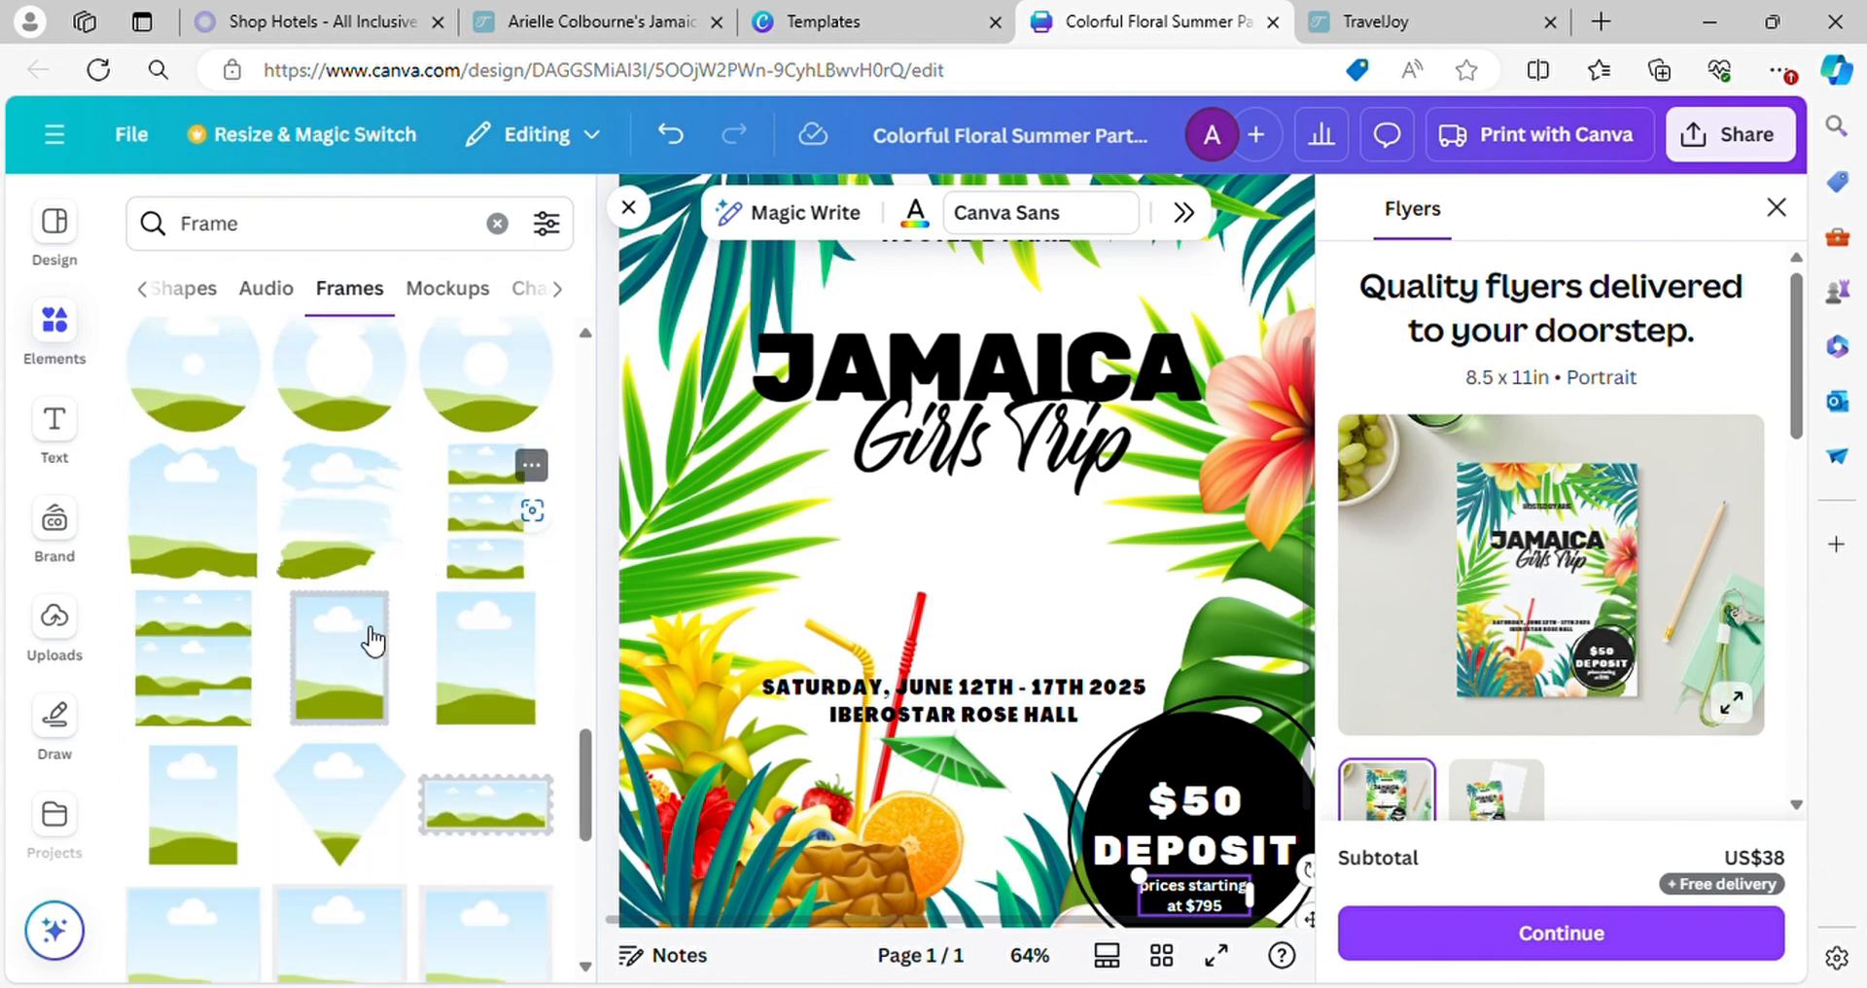
scroll(382, 676, down, 5)
scroll(389, 671, down, 5)
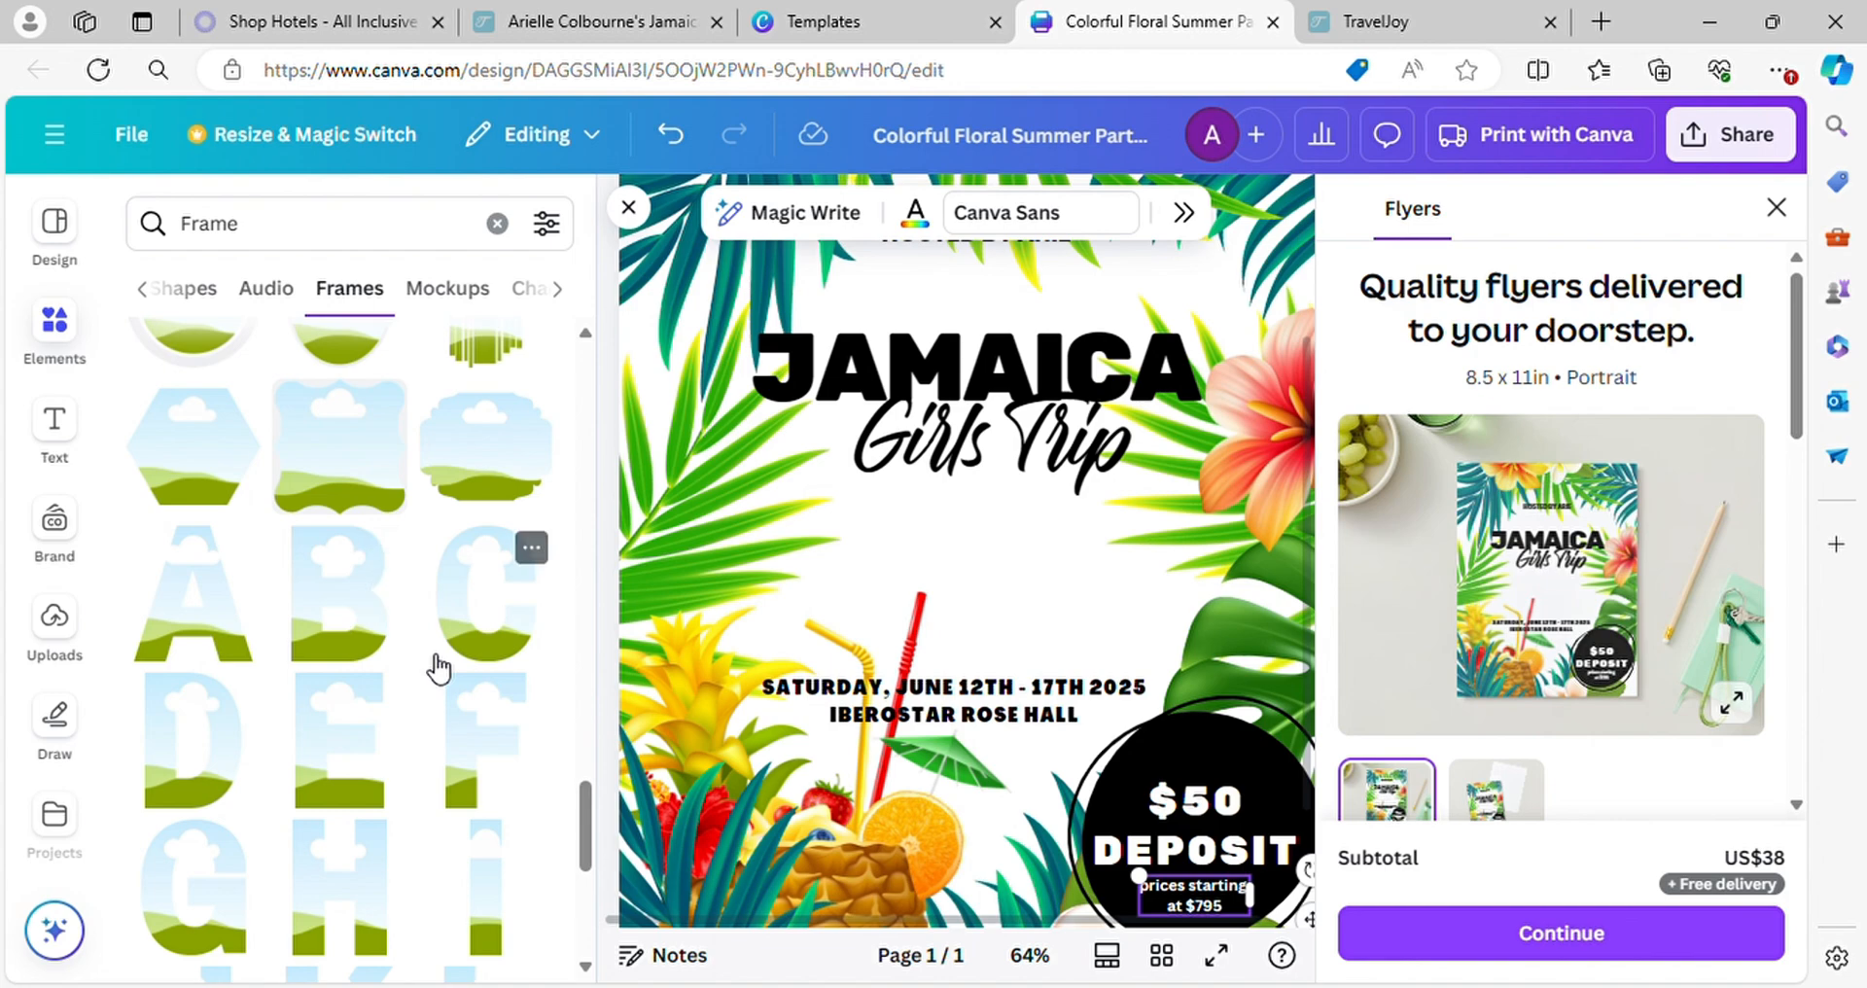
scroll(437, 661, down, 3)
scroll(438, 667, down, 5)
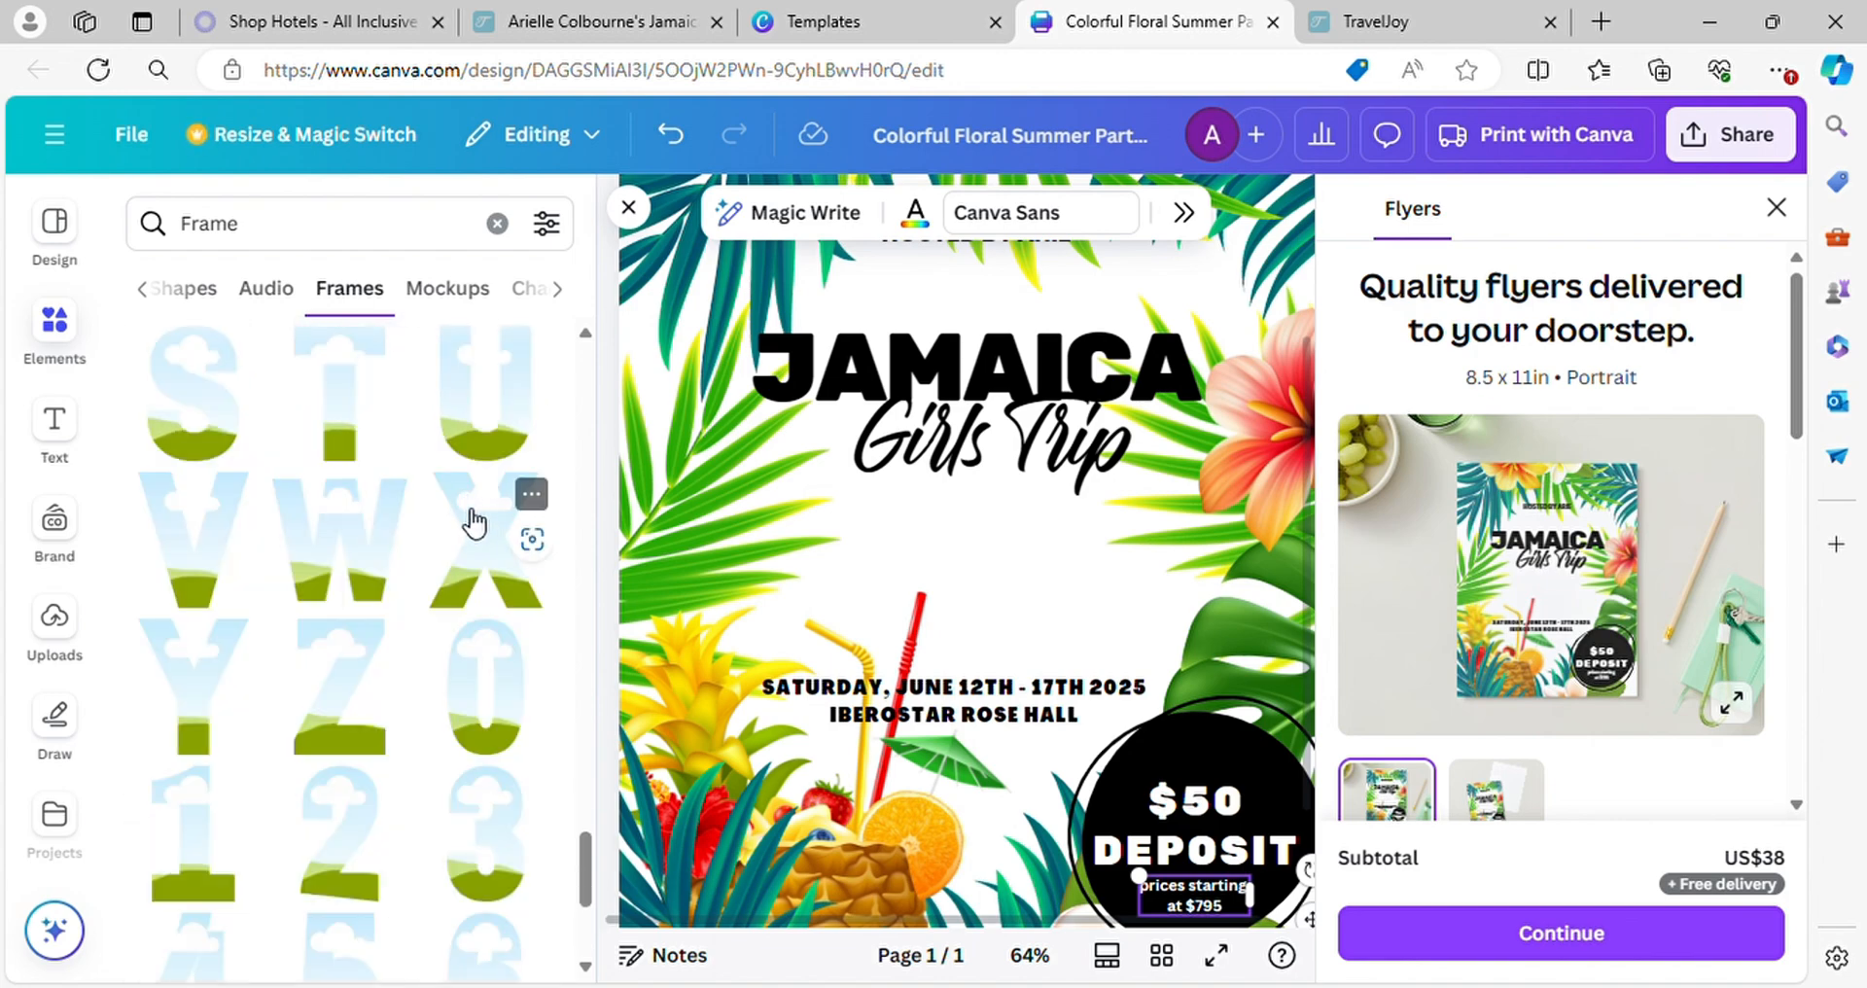
scroll(482, 521, down, 3)
scroll(481, 520, down, 8)
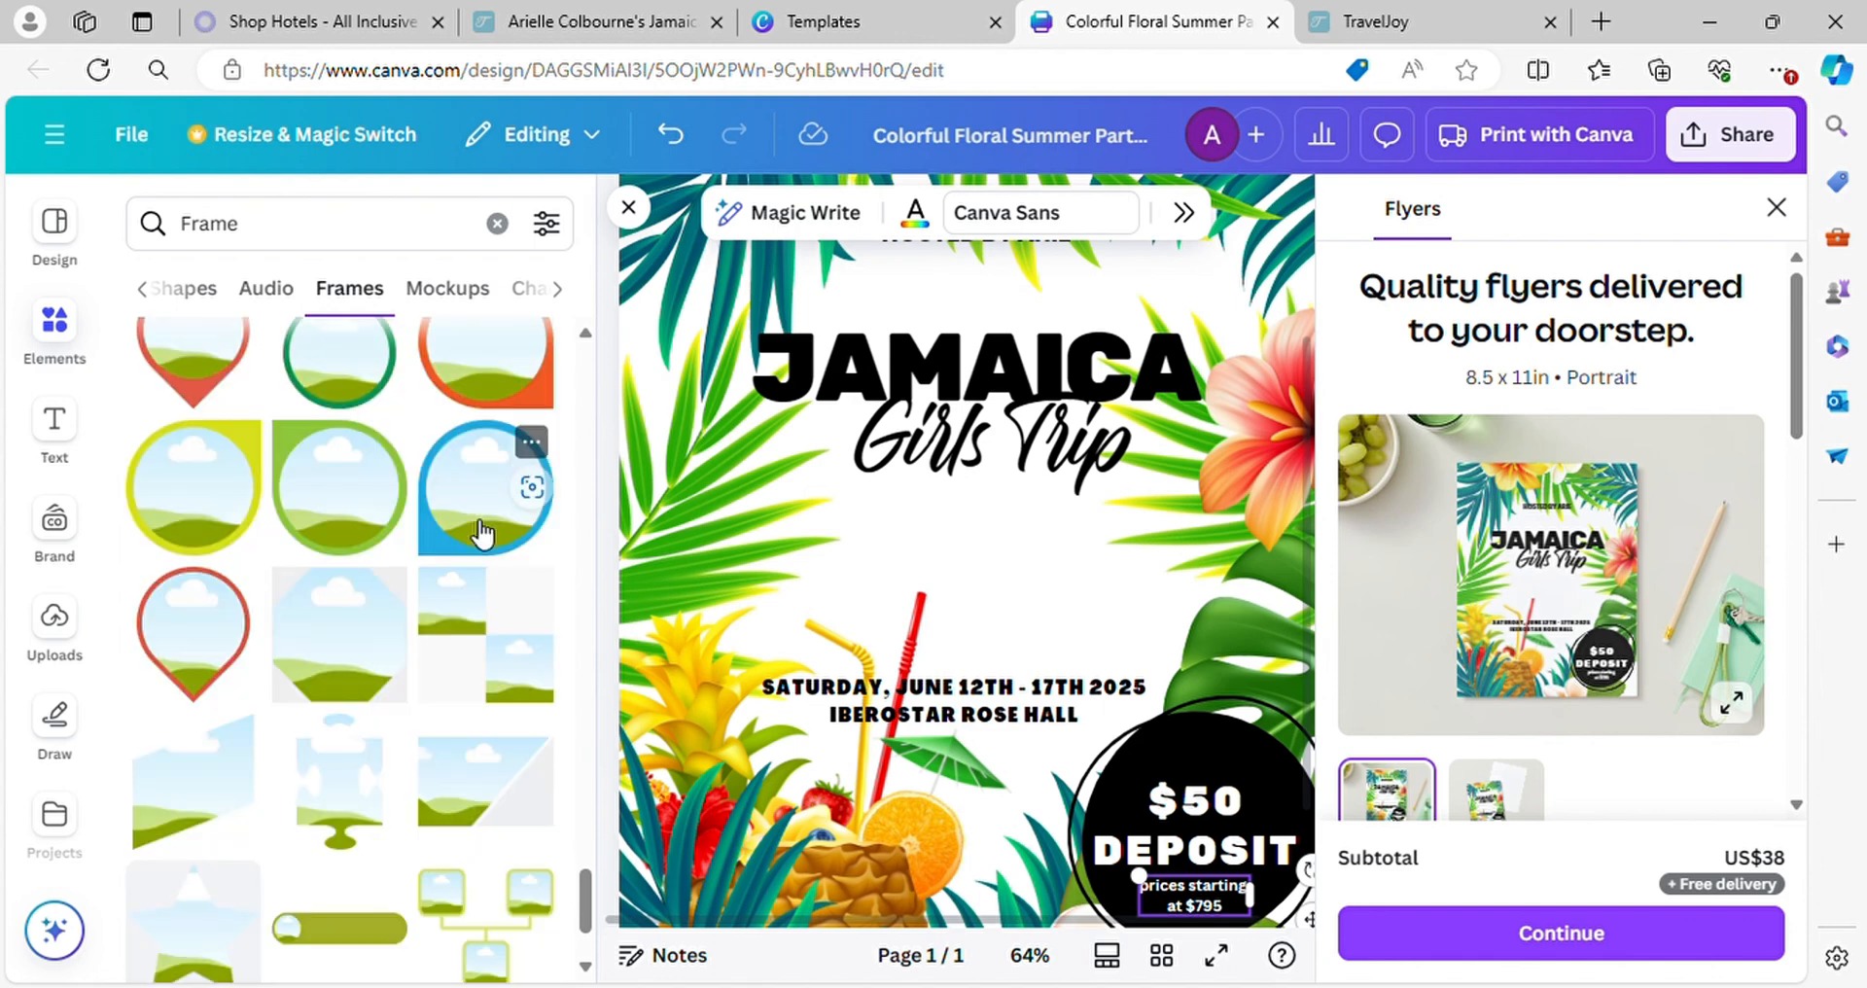
scroll(555, 659, down, 2)
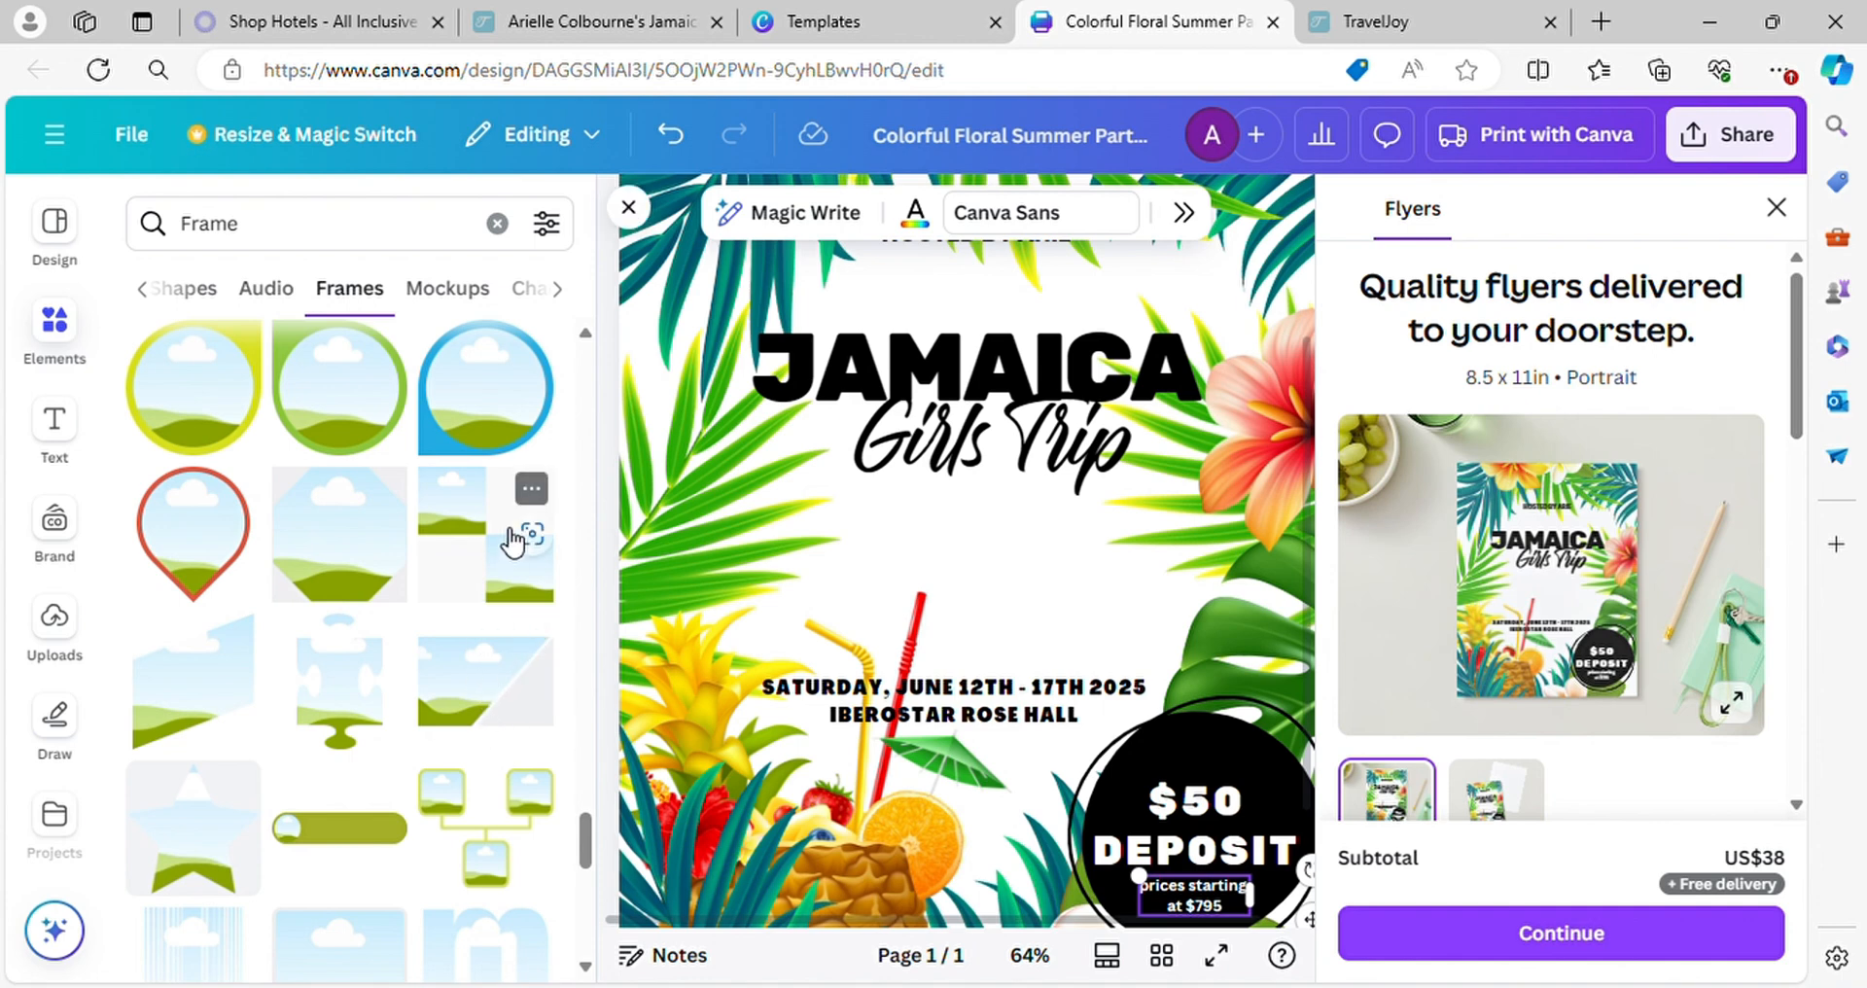
scroll(507, 539, down, 3)
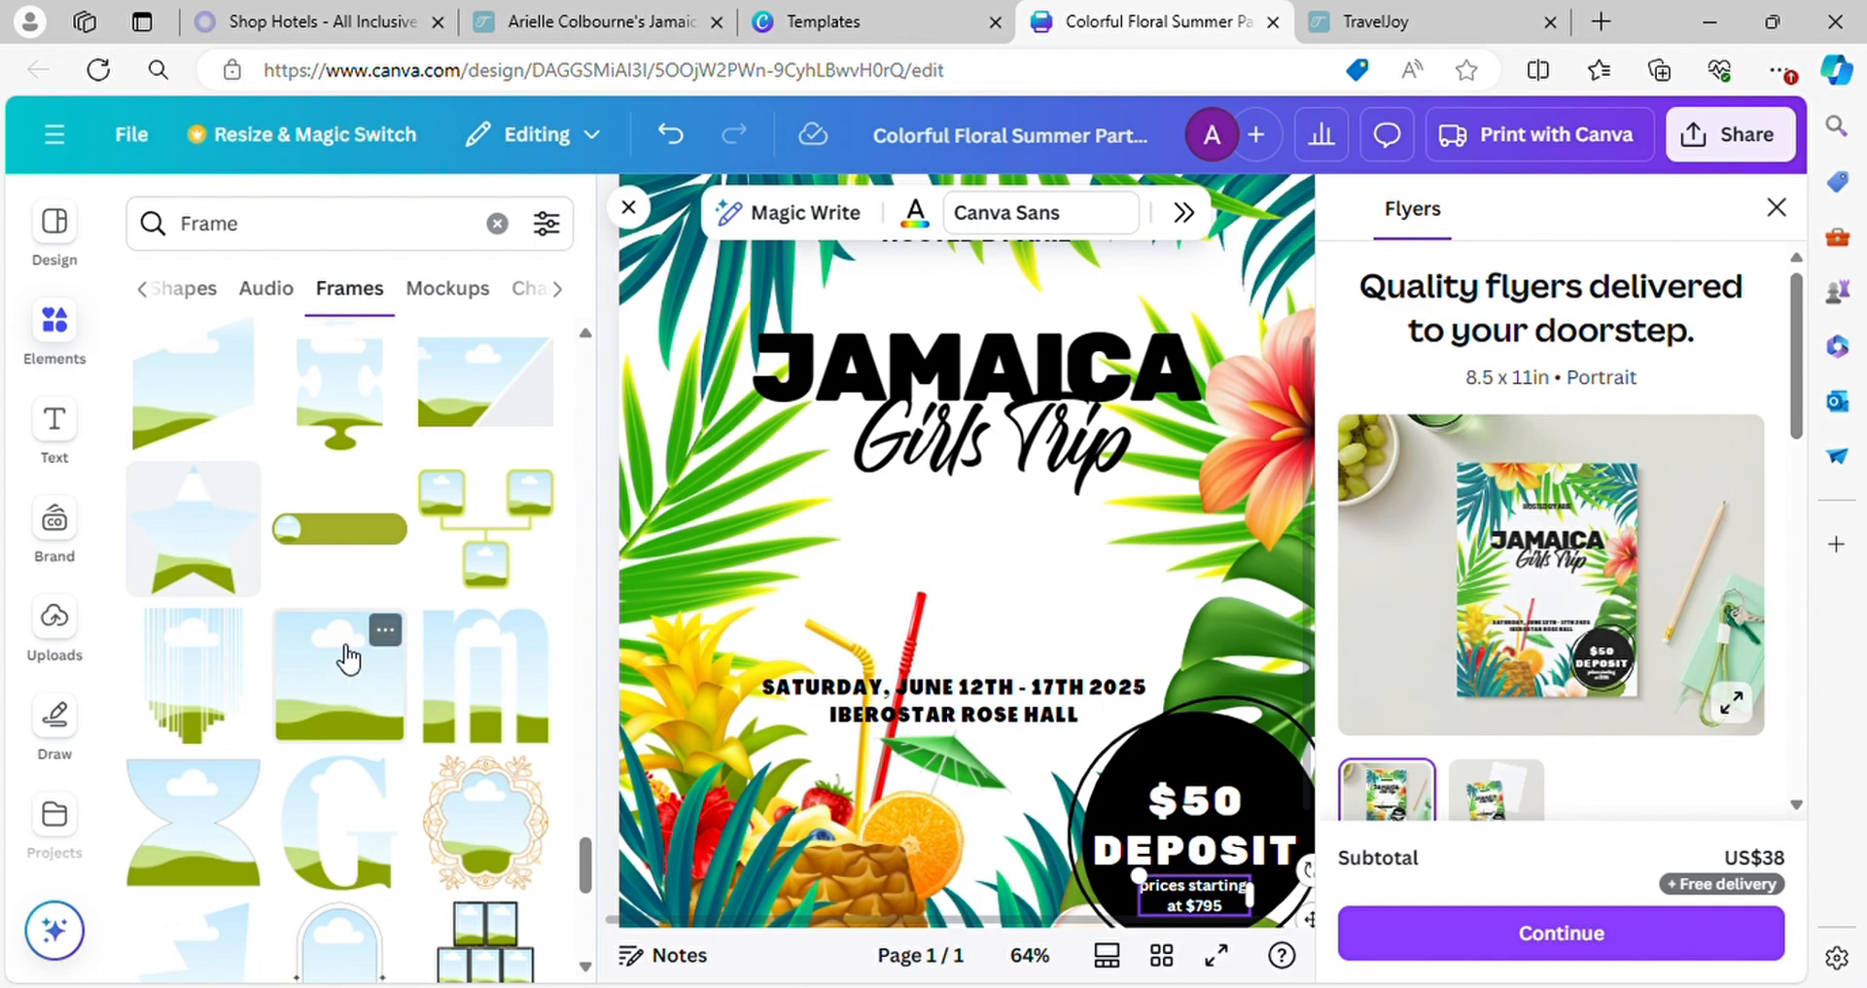
drag(347, 659, 451, 679)
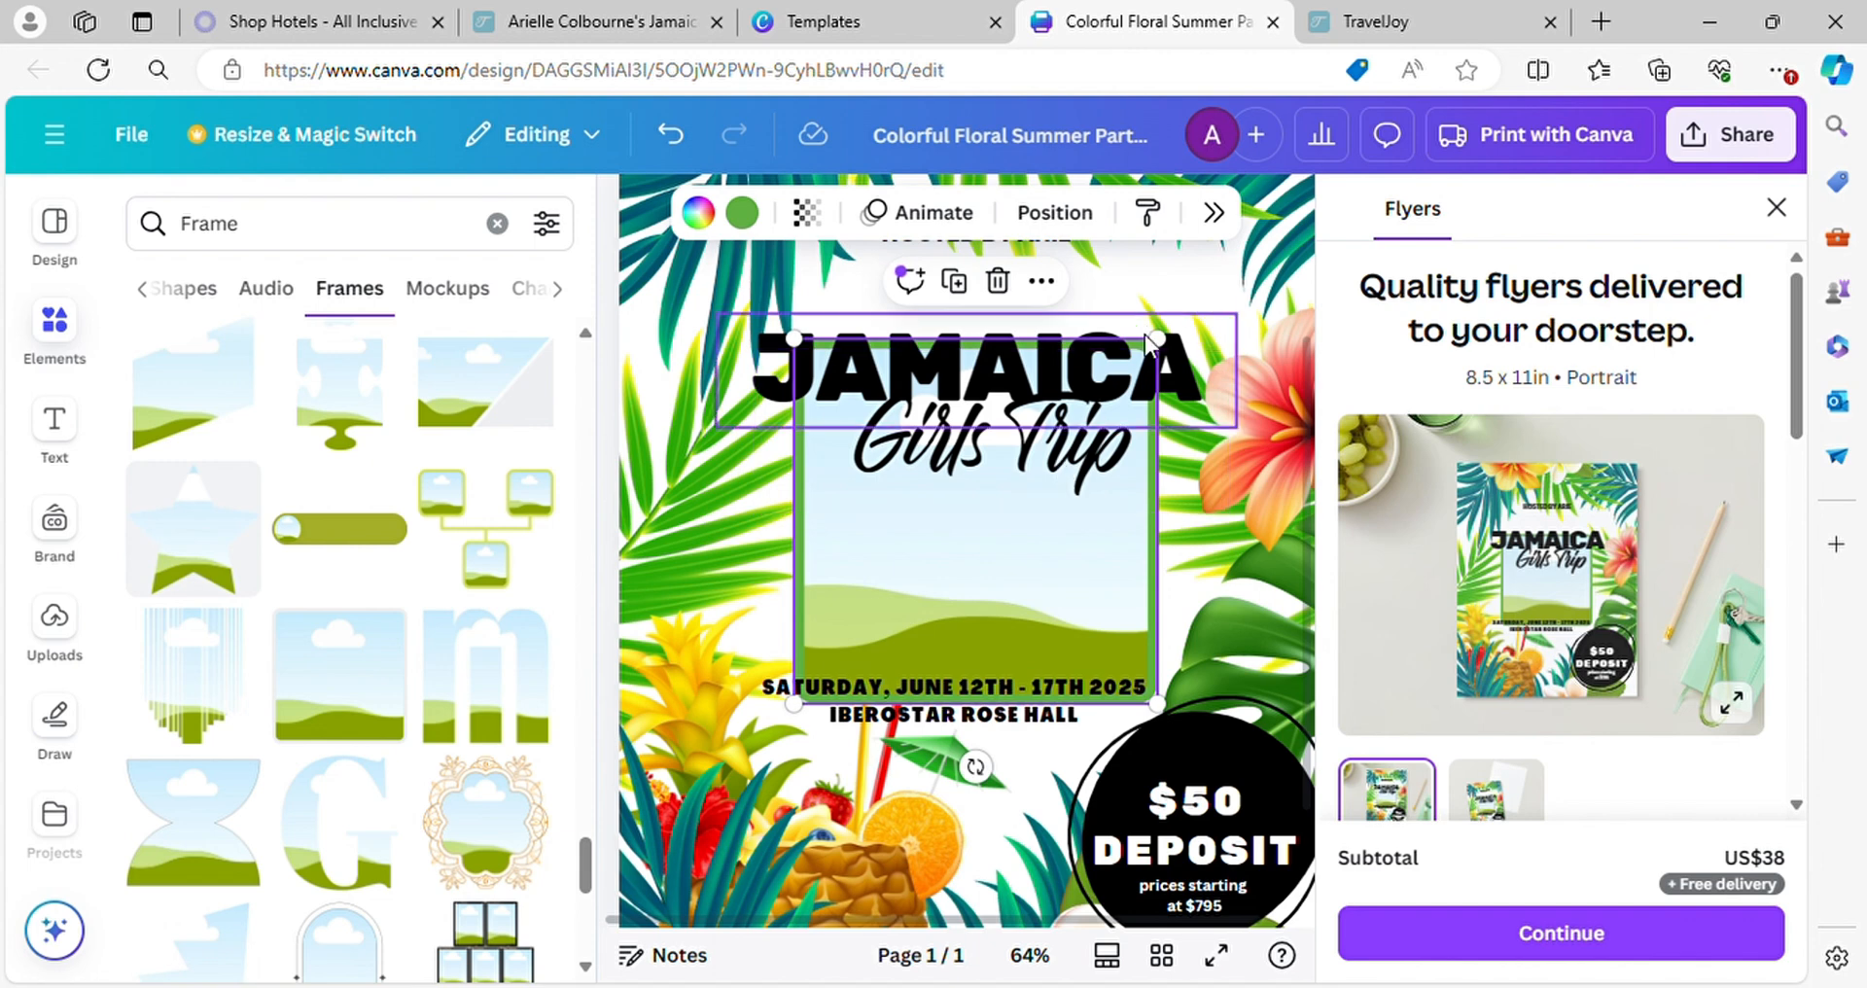
Shrink the photo frame and duplicate it twice to form a row of three below "Girls Trip"
drag(1157, 339, 1028, 581)
click(815, 437)
click(973, 436)
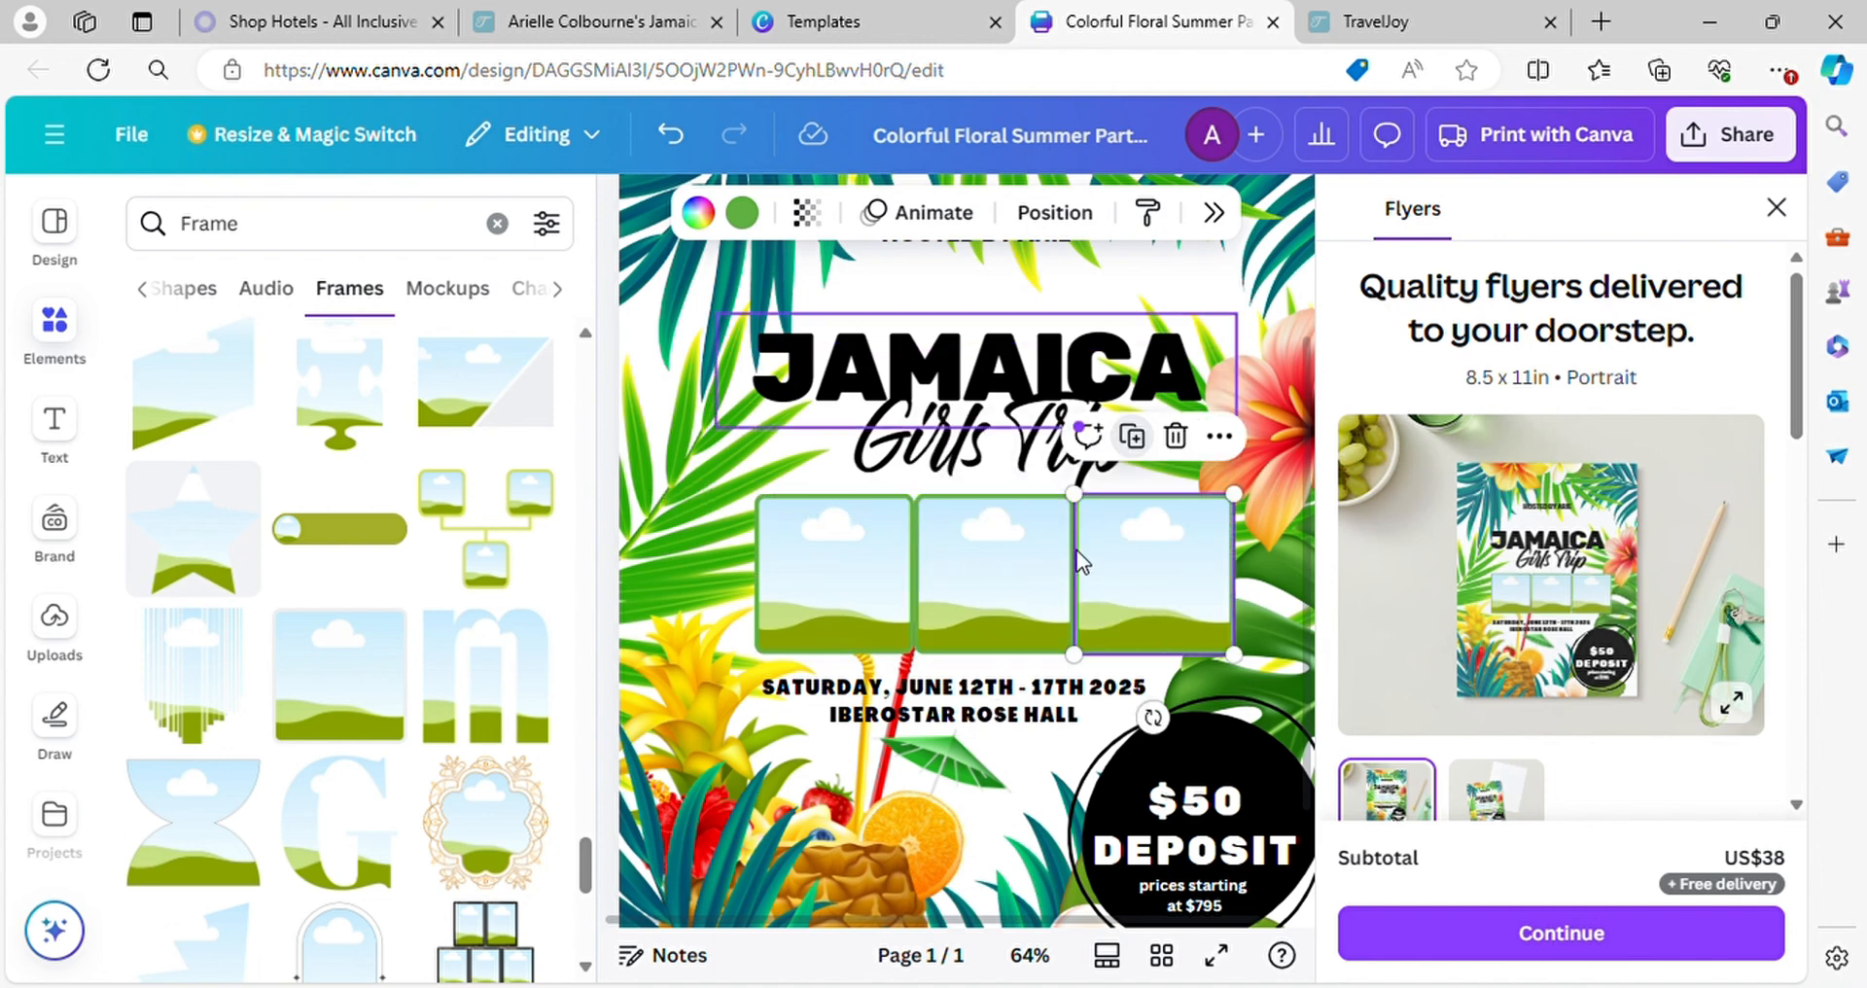
Shift the first and middle photo frames to the left to leave gaps between the three frames
click(825, 580)
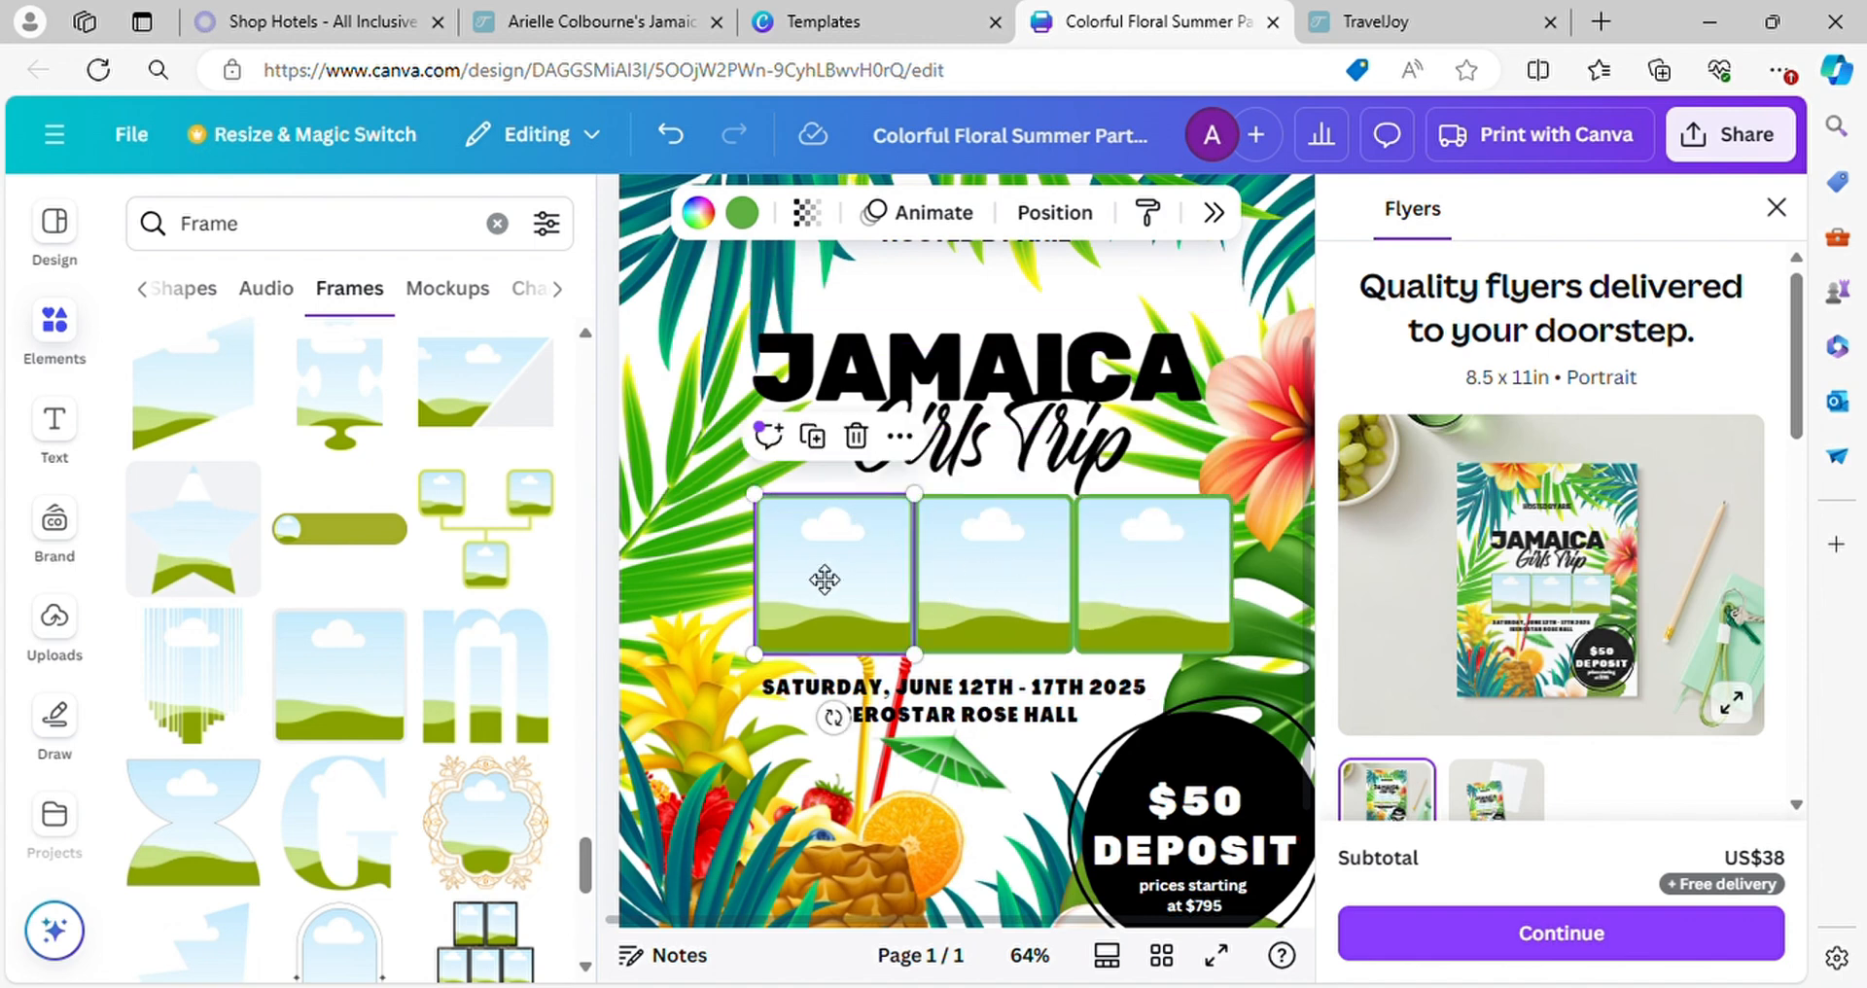
drag(824, 580, 803, 576)
drag(983, 551, 963, 548)
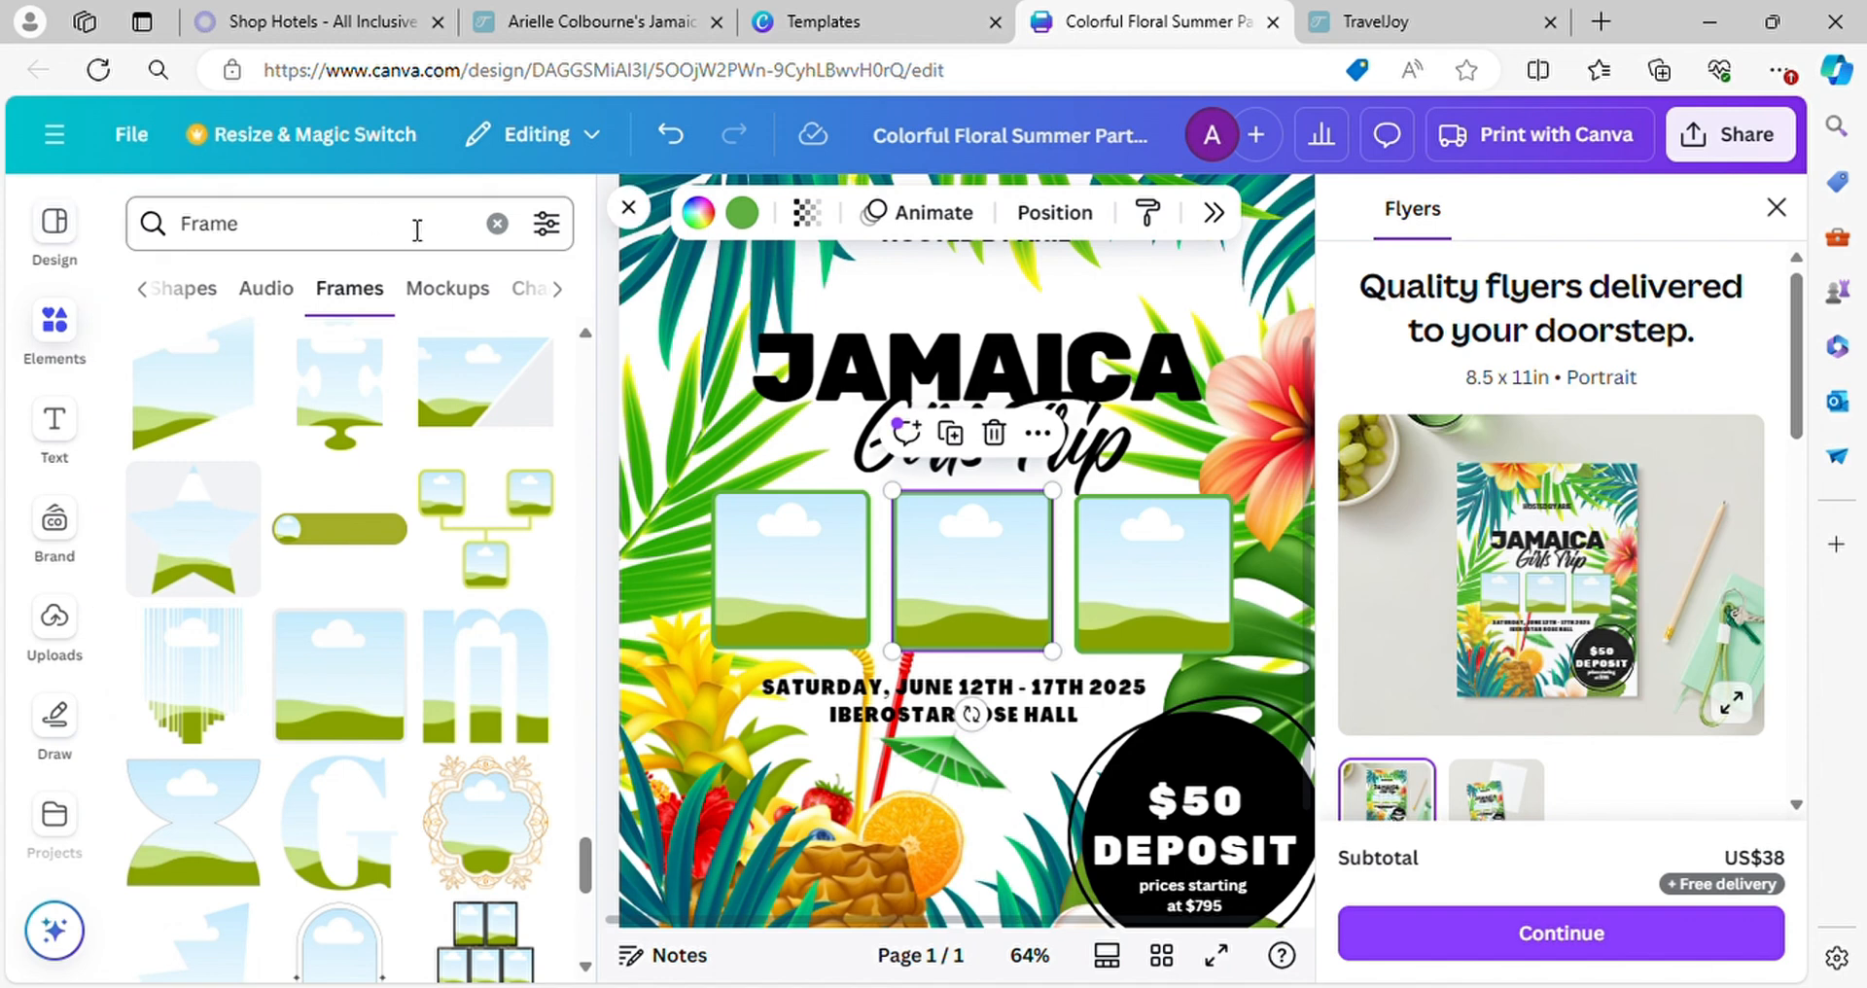
Search the stock photos for "jamaica" and fill the leftmost frame with the Jamaican flag on a map
scroll(99, 666, down, 1)
scroll(93, 667, down, 5)
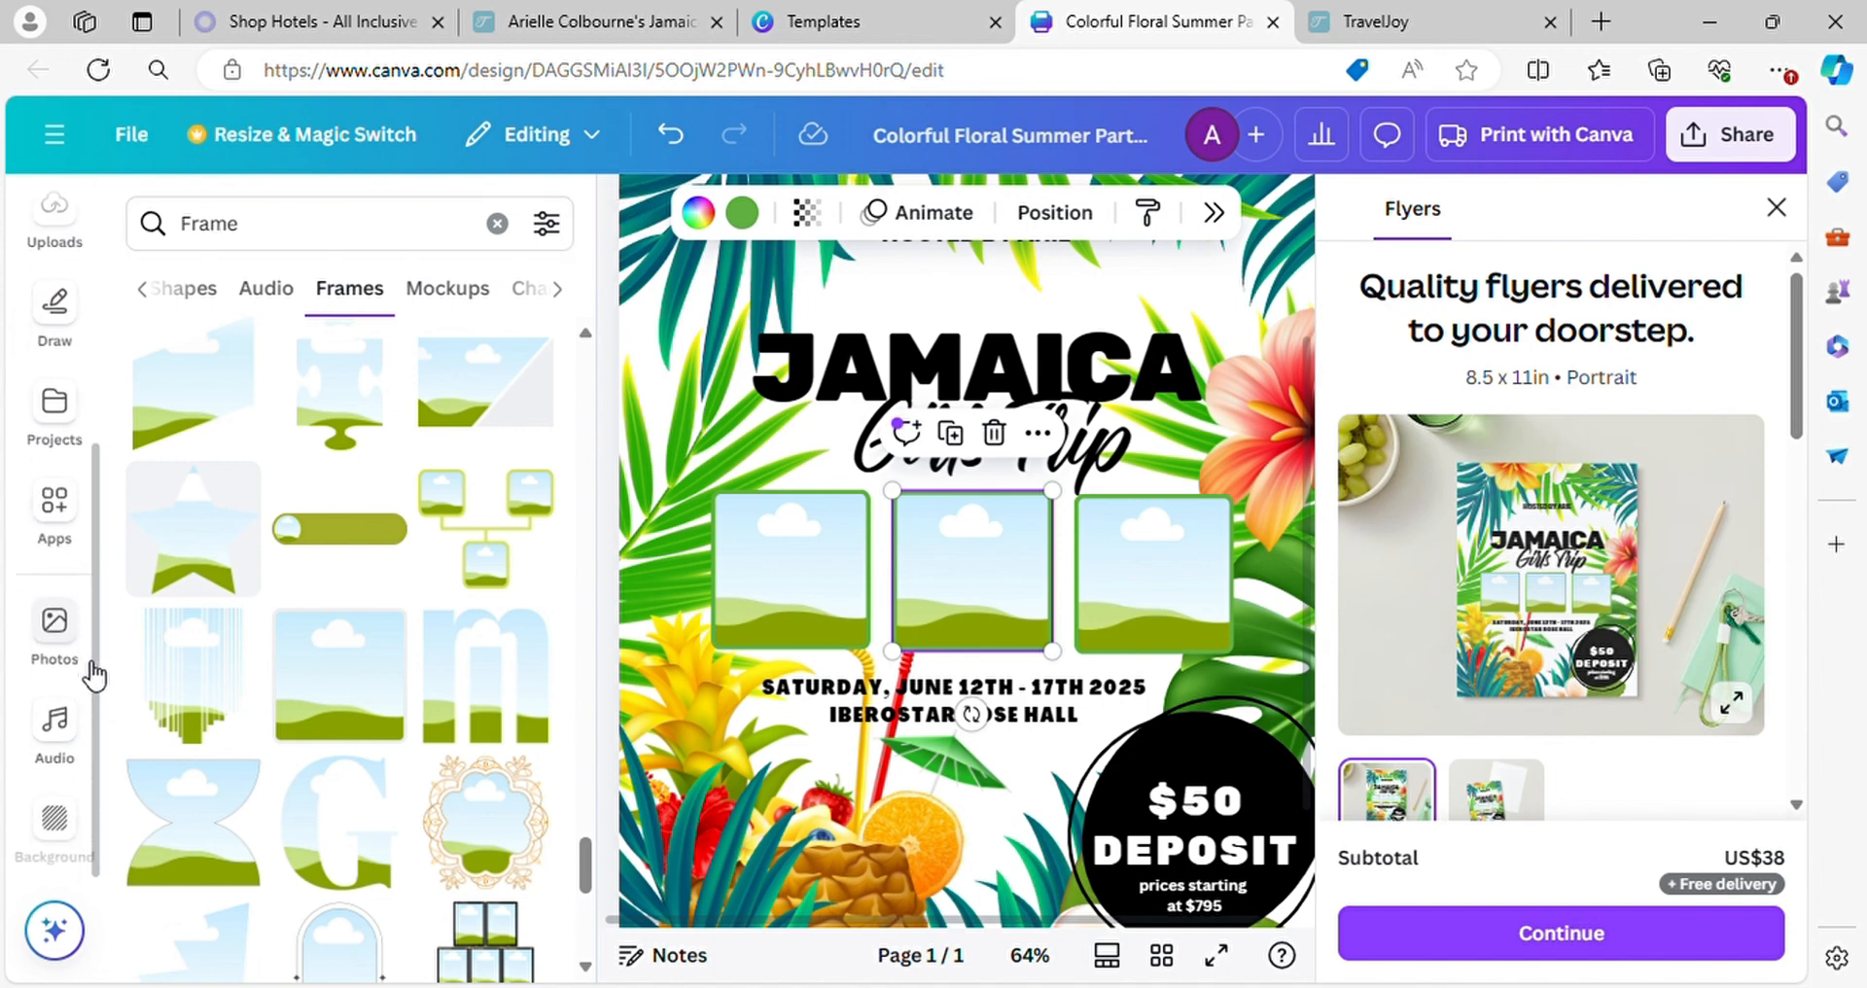
click(55, 630)
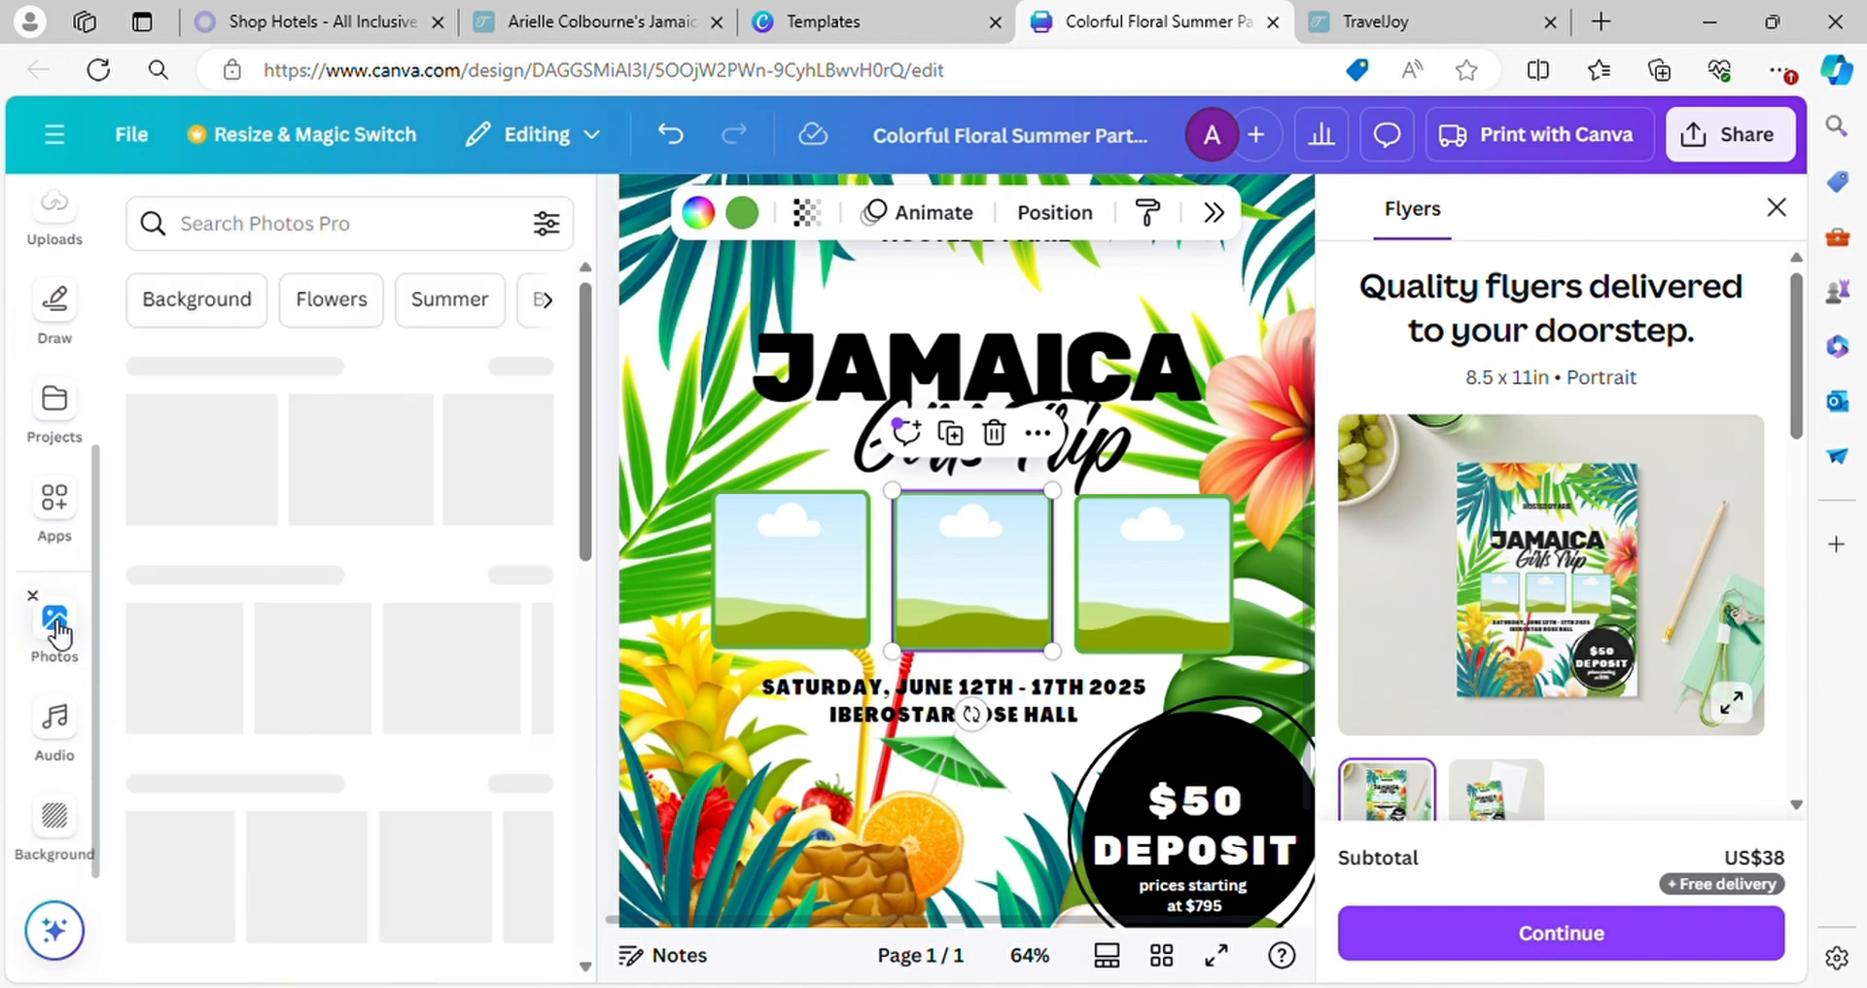
click(263, 226)
text(jamaica)
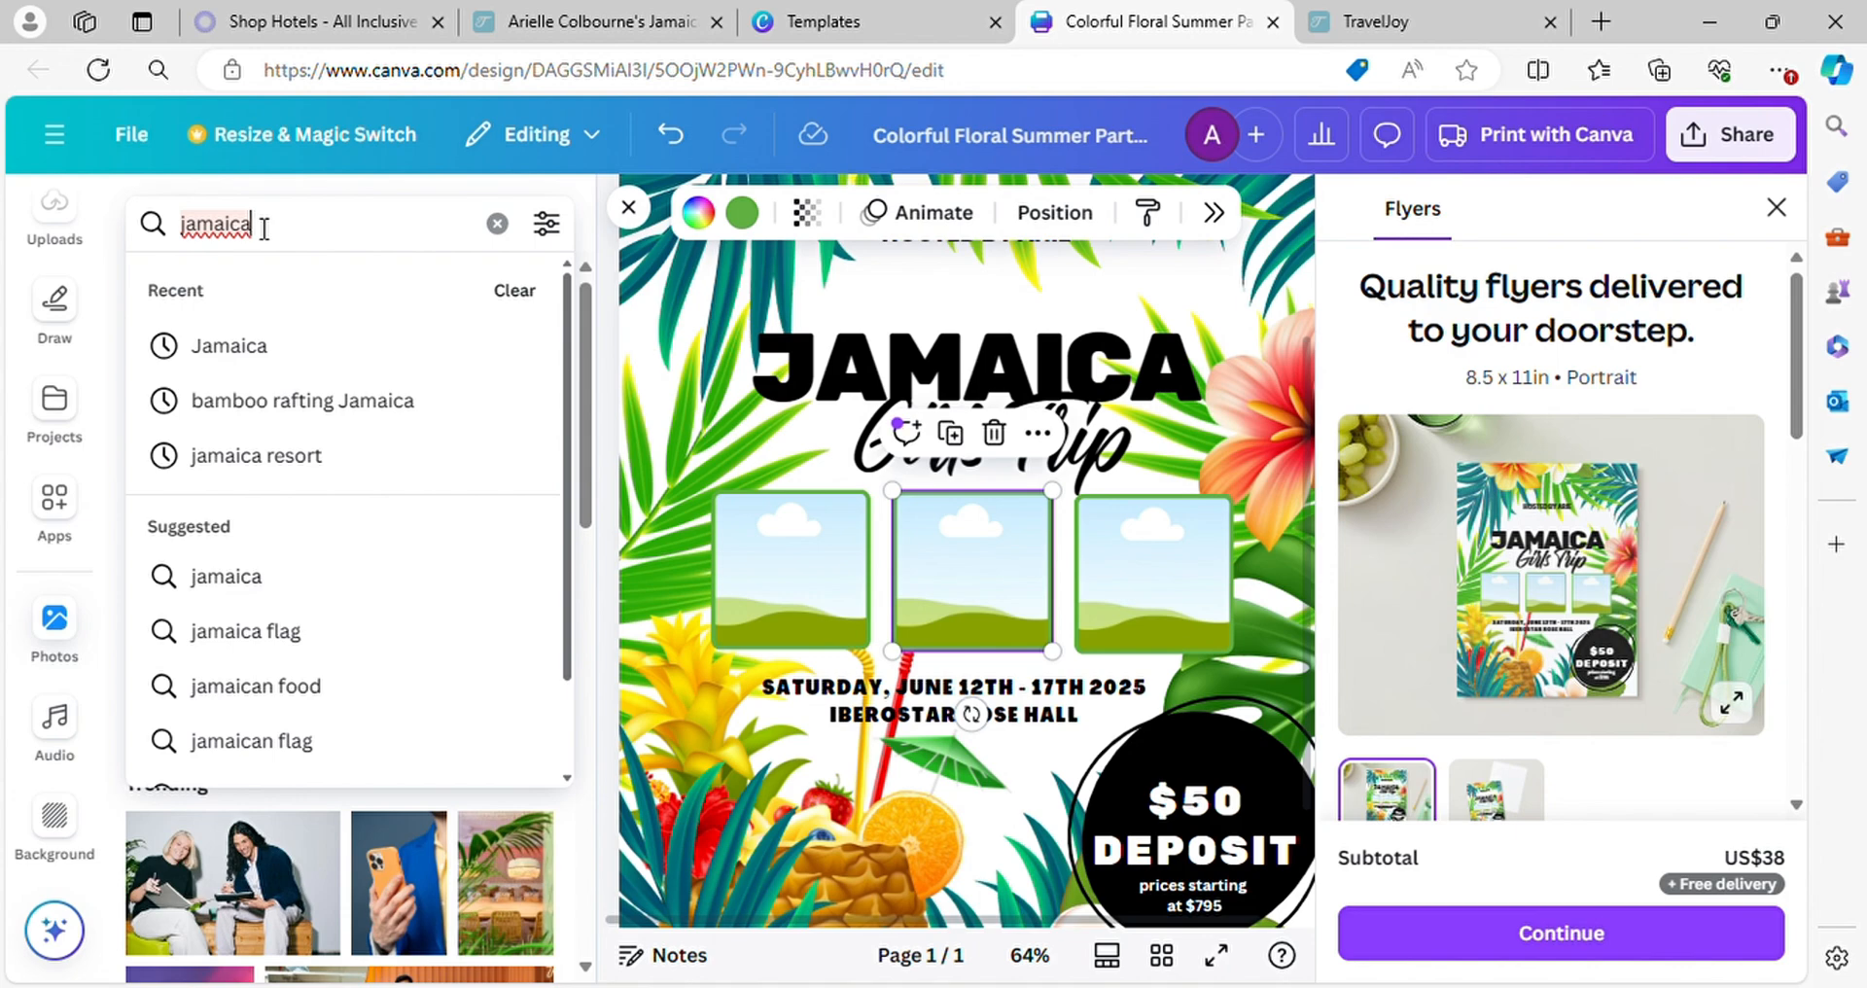
key(Return)
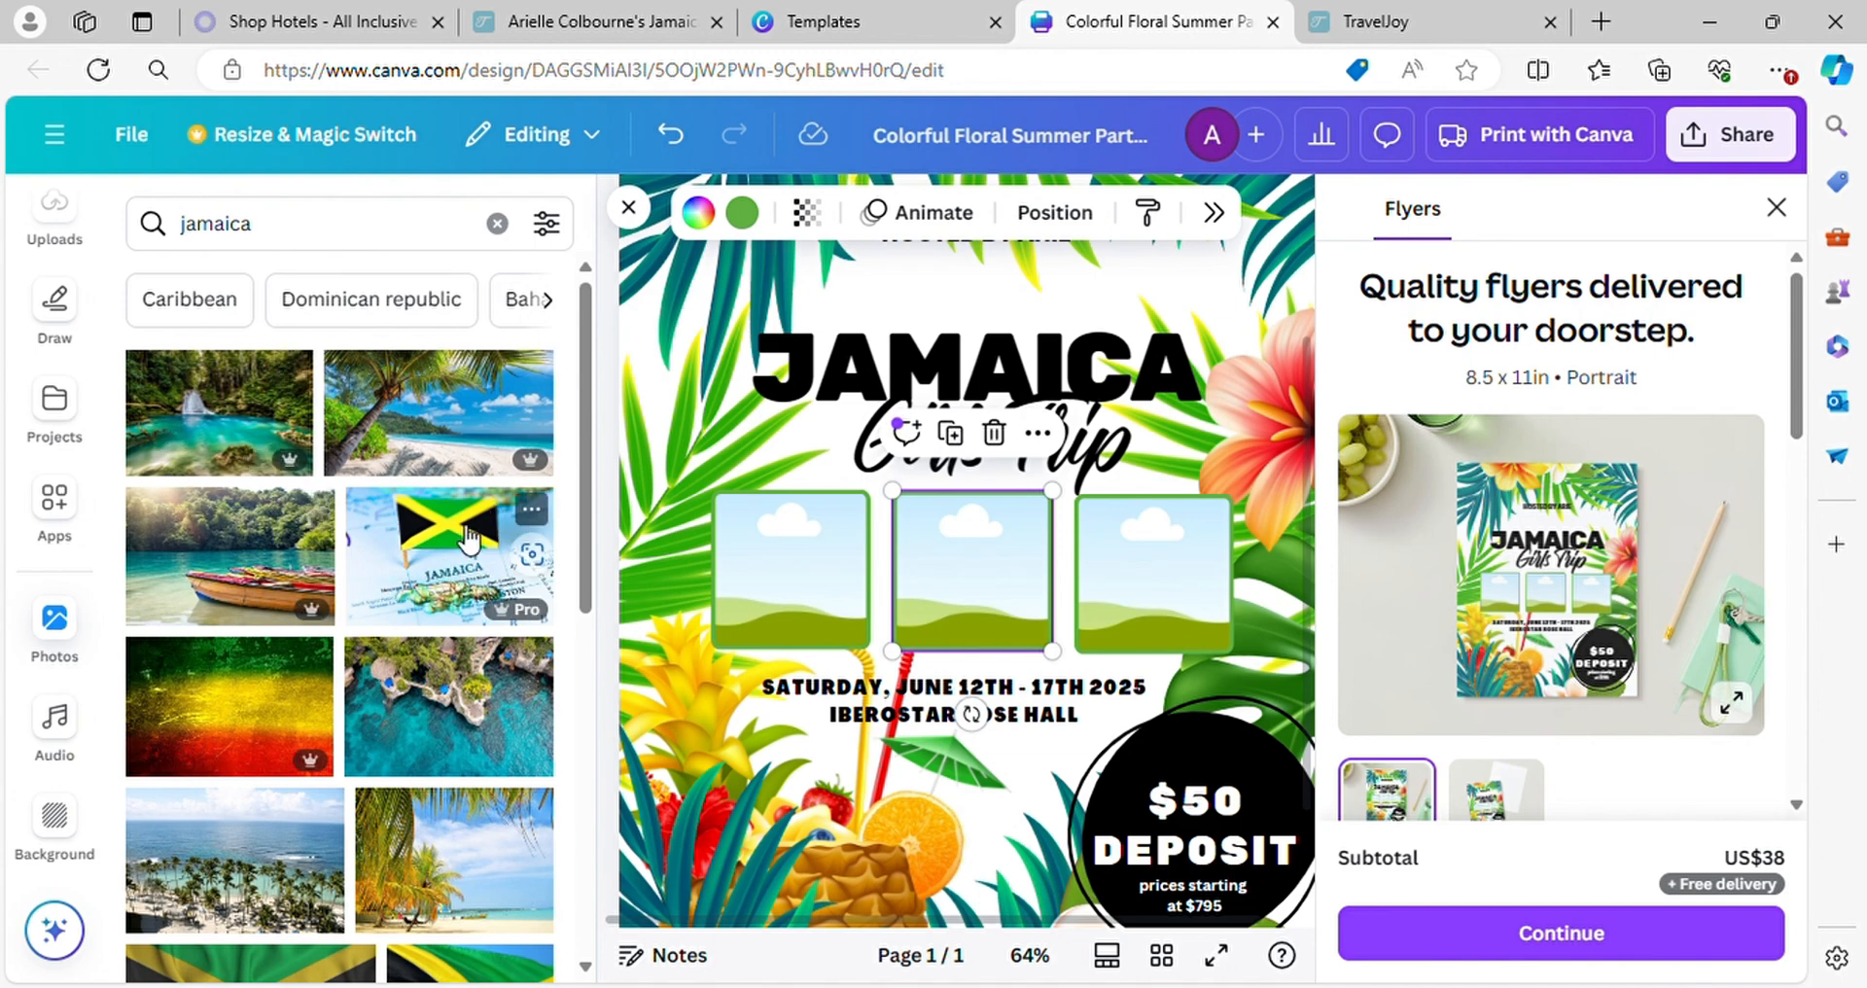
drag(470, 537, 815, 589)
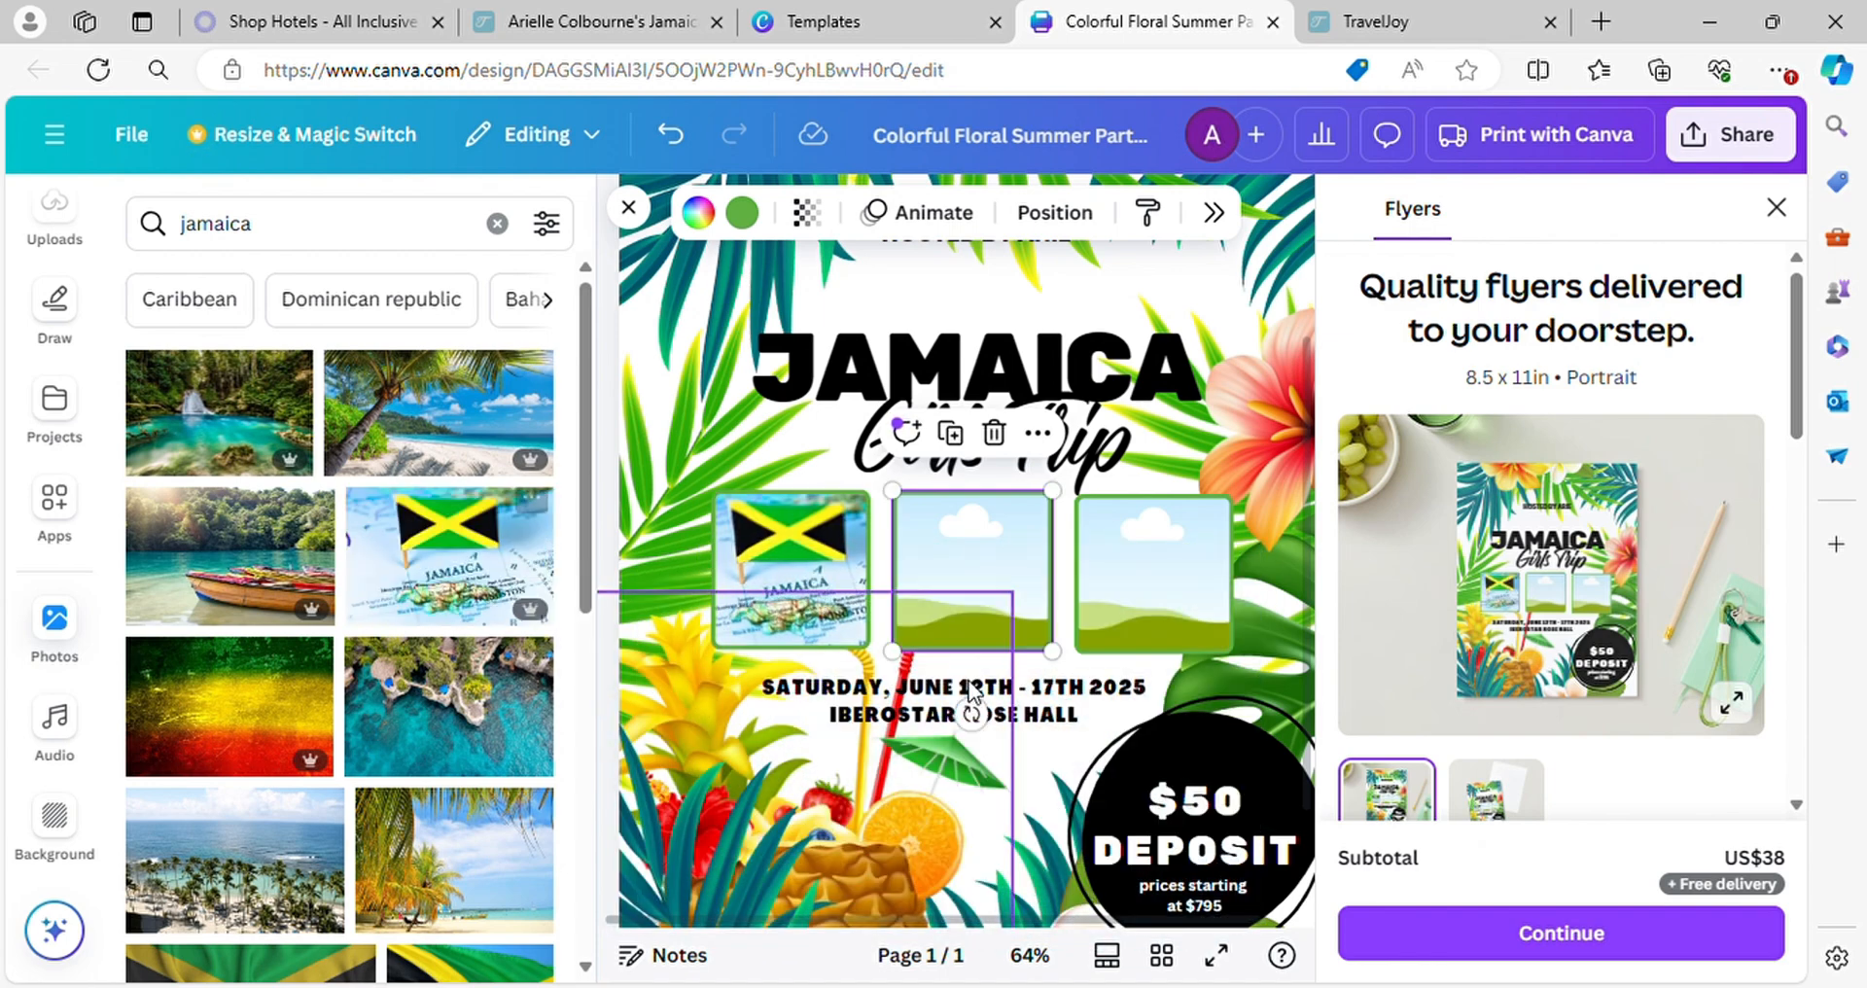
Search the stock photos for "jamaica dunns river"
click(383, 243)
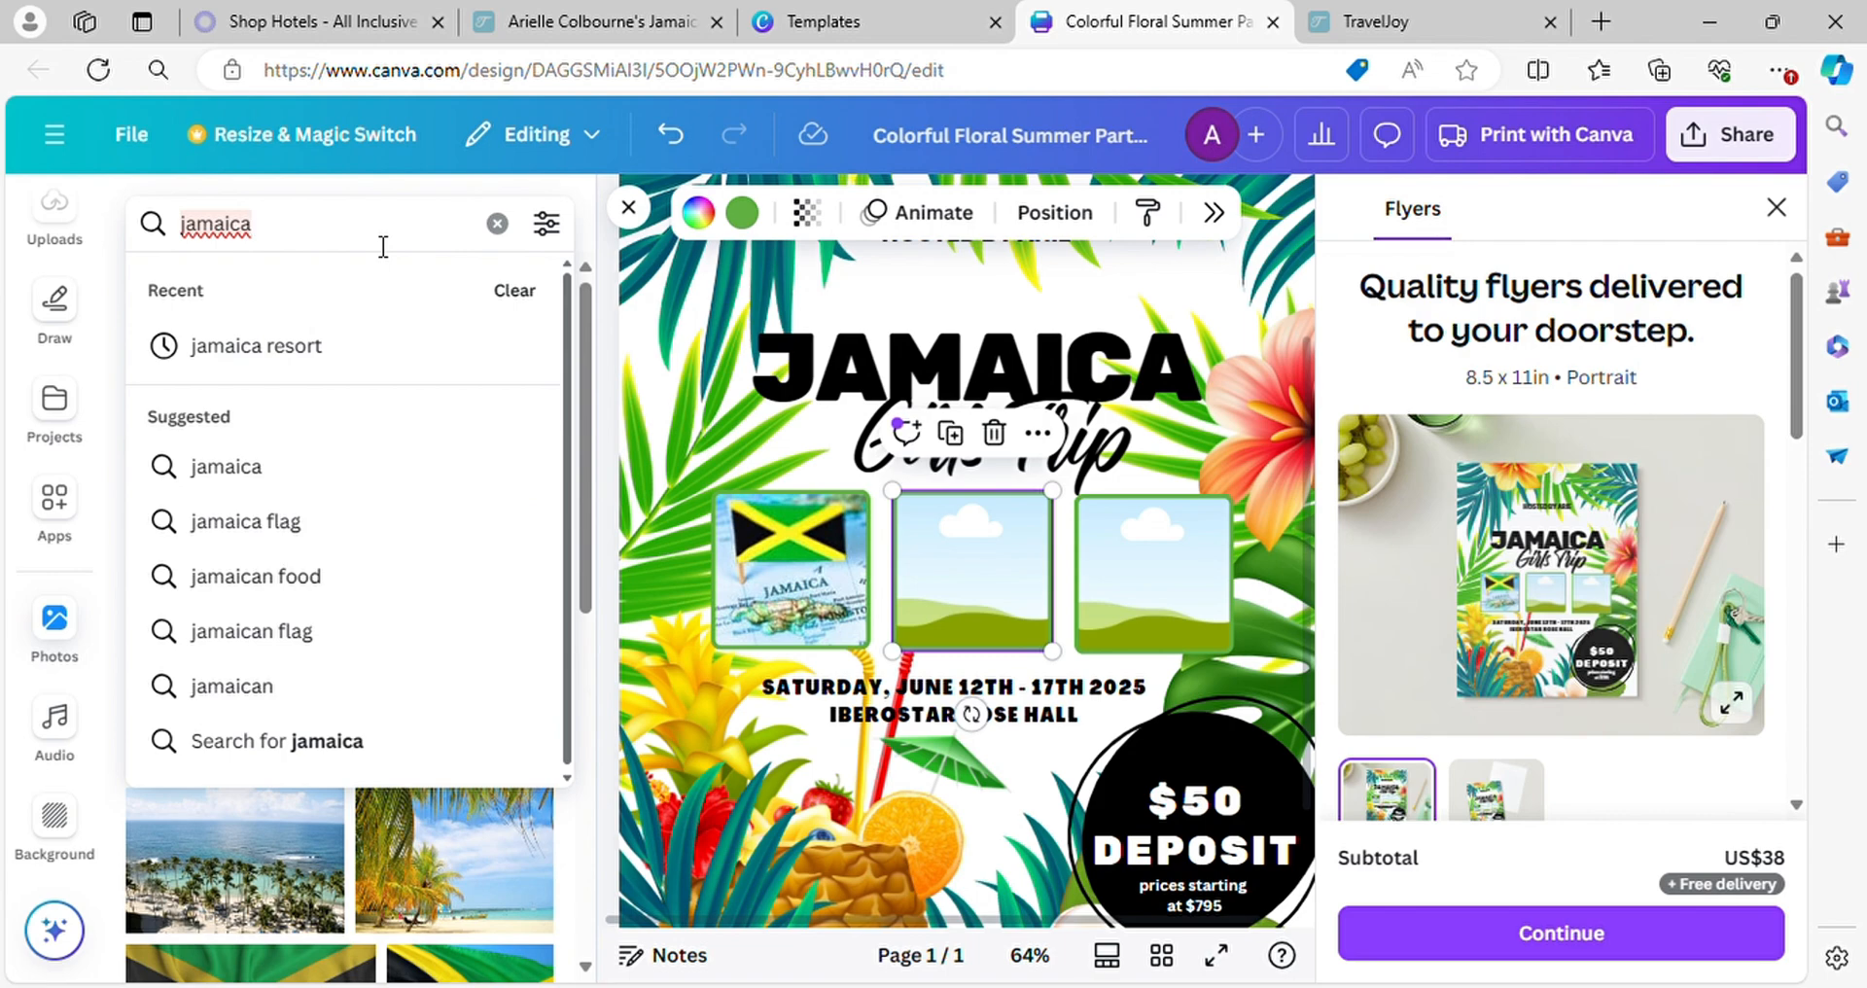
text(dunn)
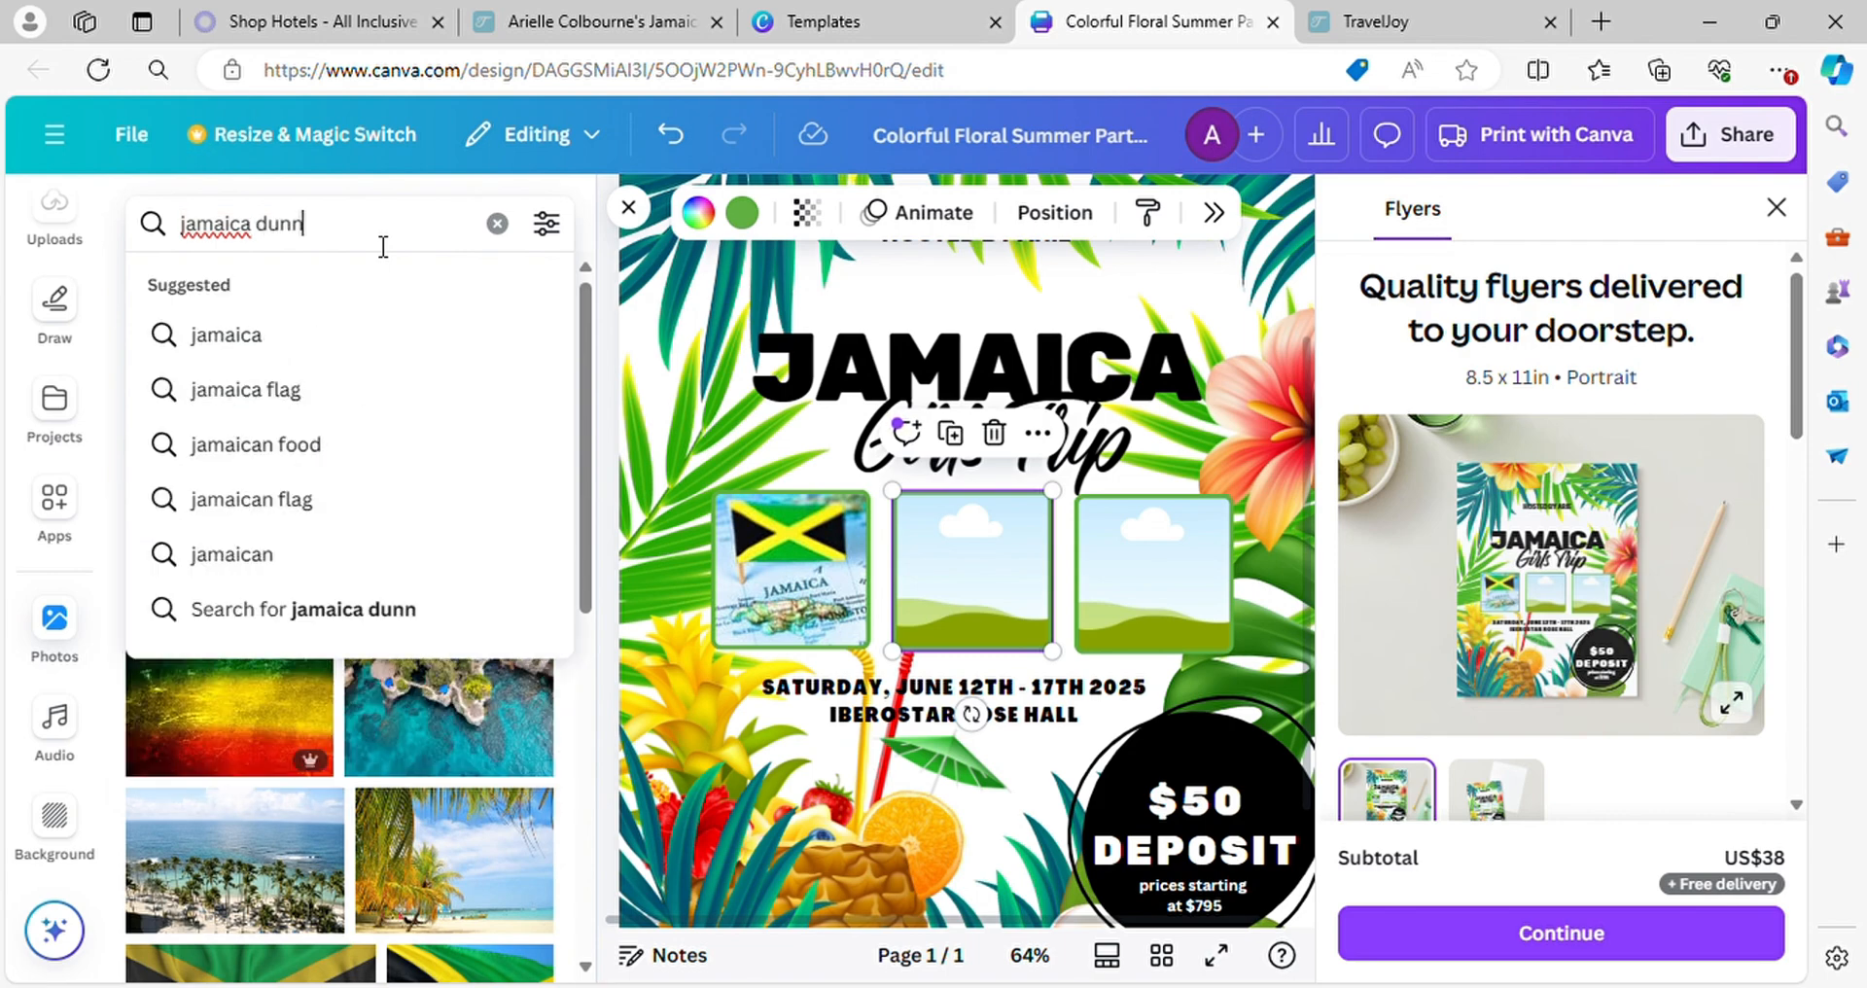
key(ctrl+a)
text(s river)
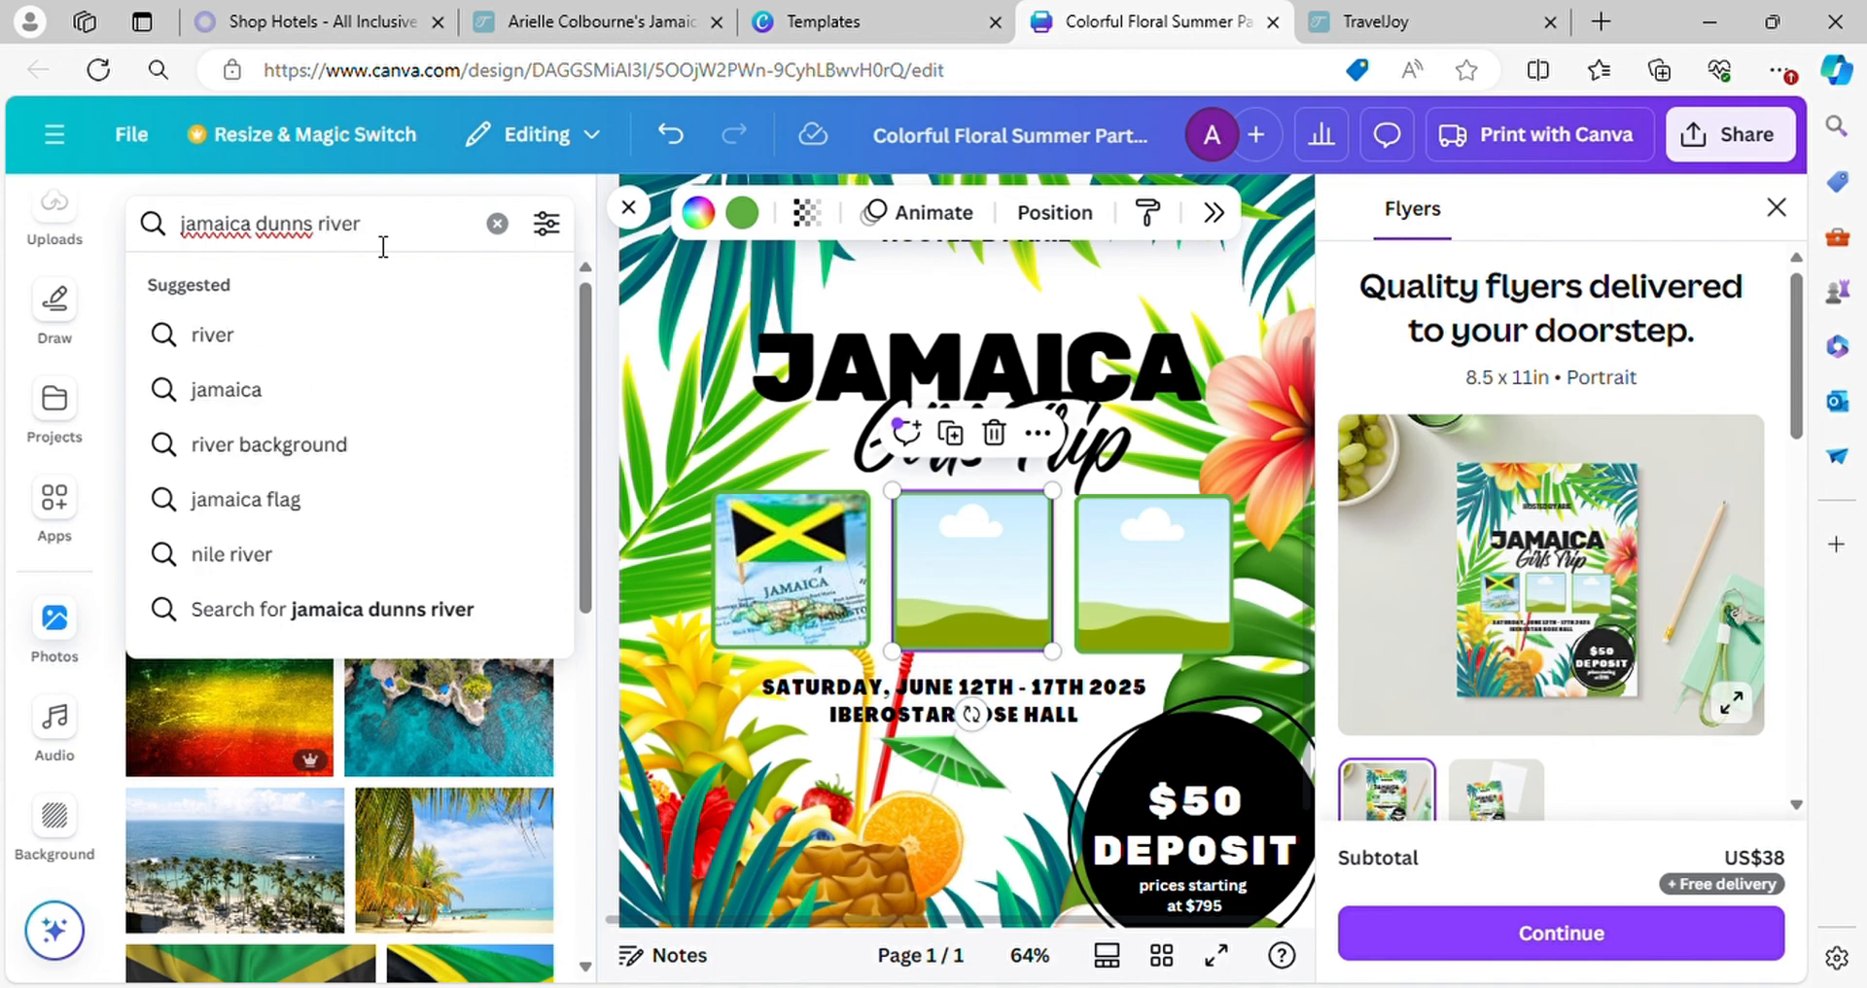
key(Return)
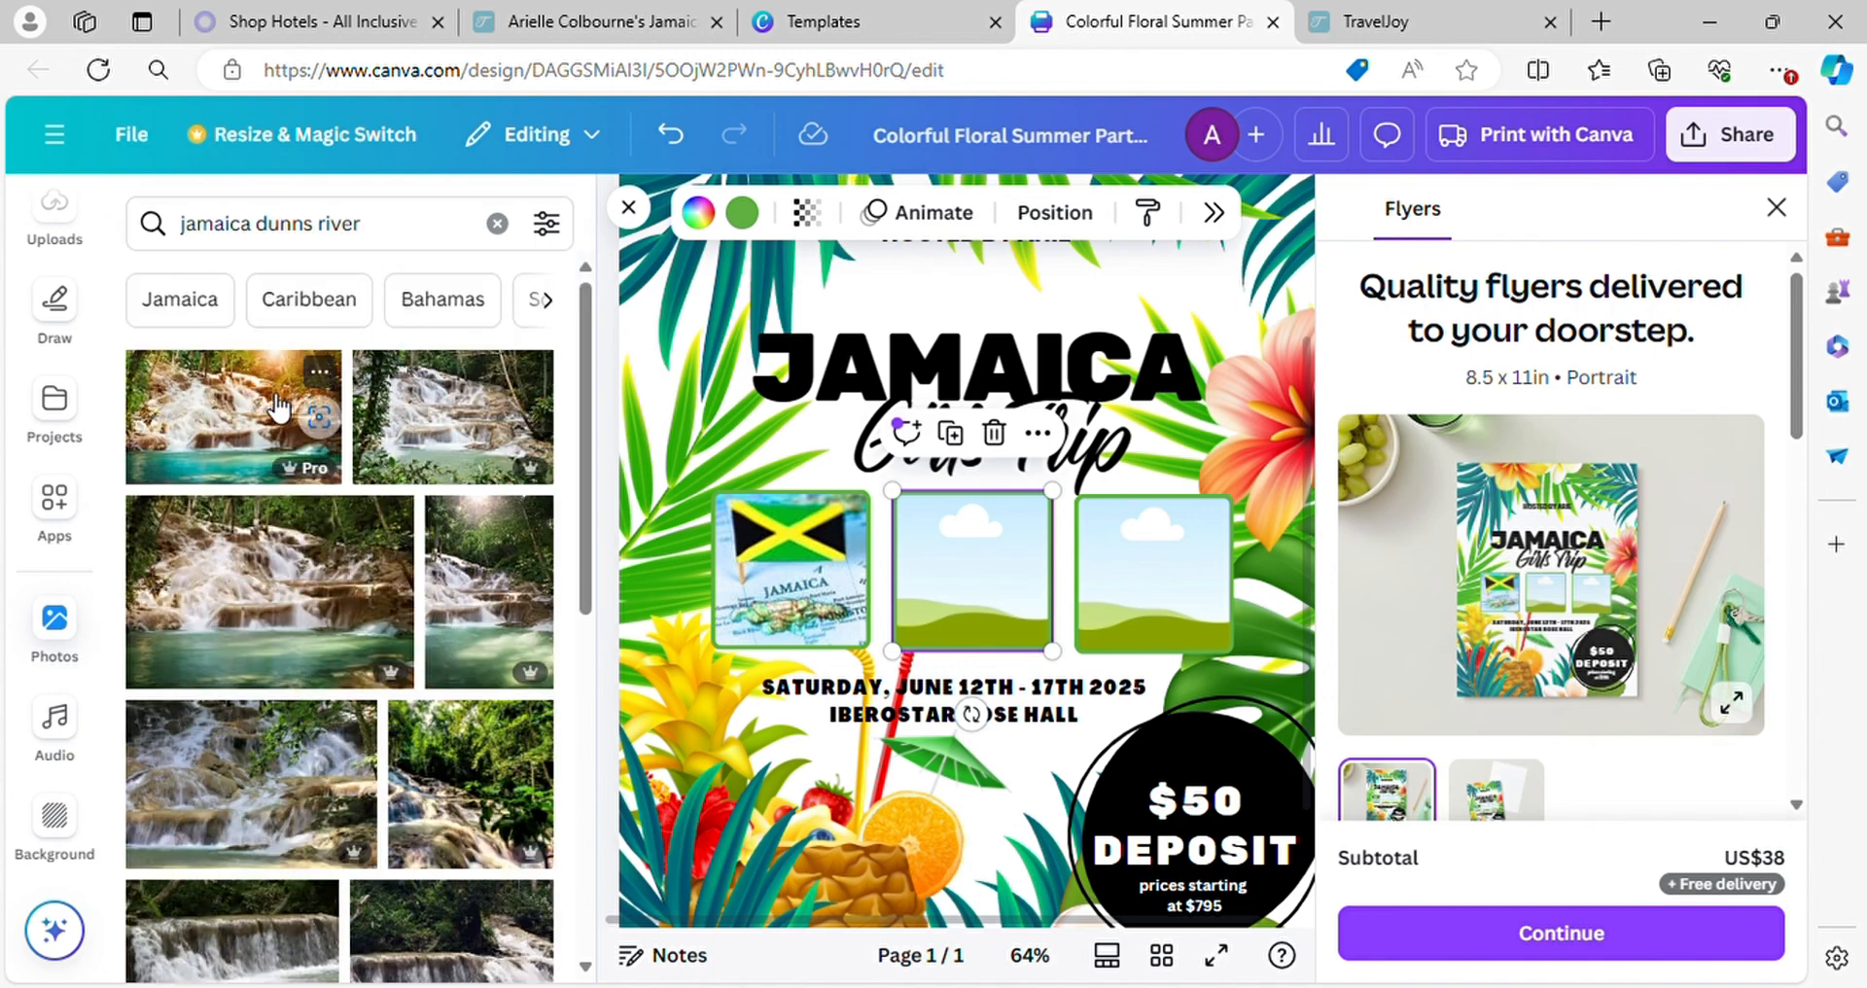
Try to add the first Dunns River waterfall photo near the rightmost frame, and undo the placement
drag(282, 409, 1275, 533)
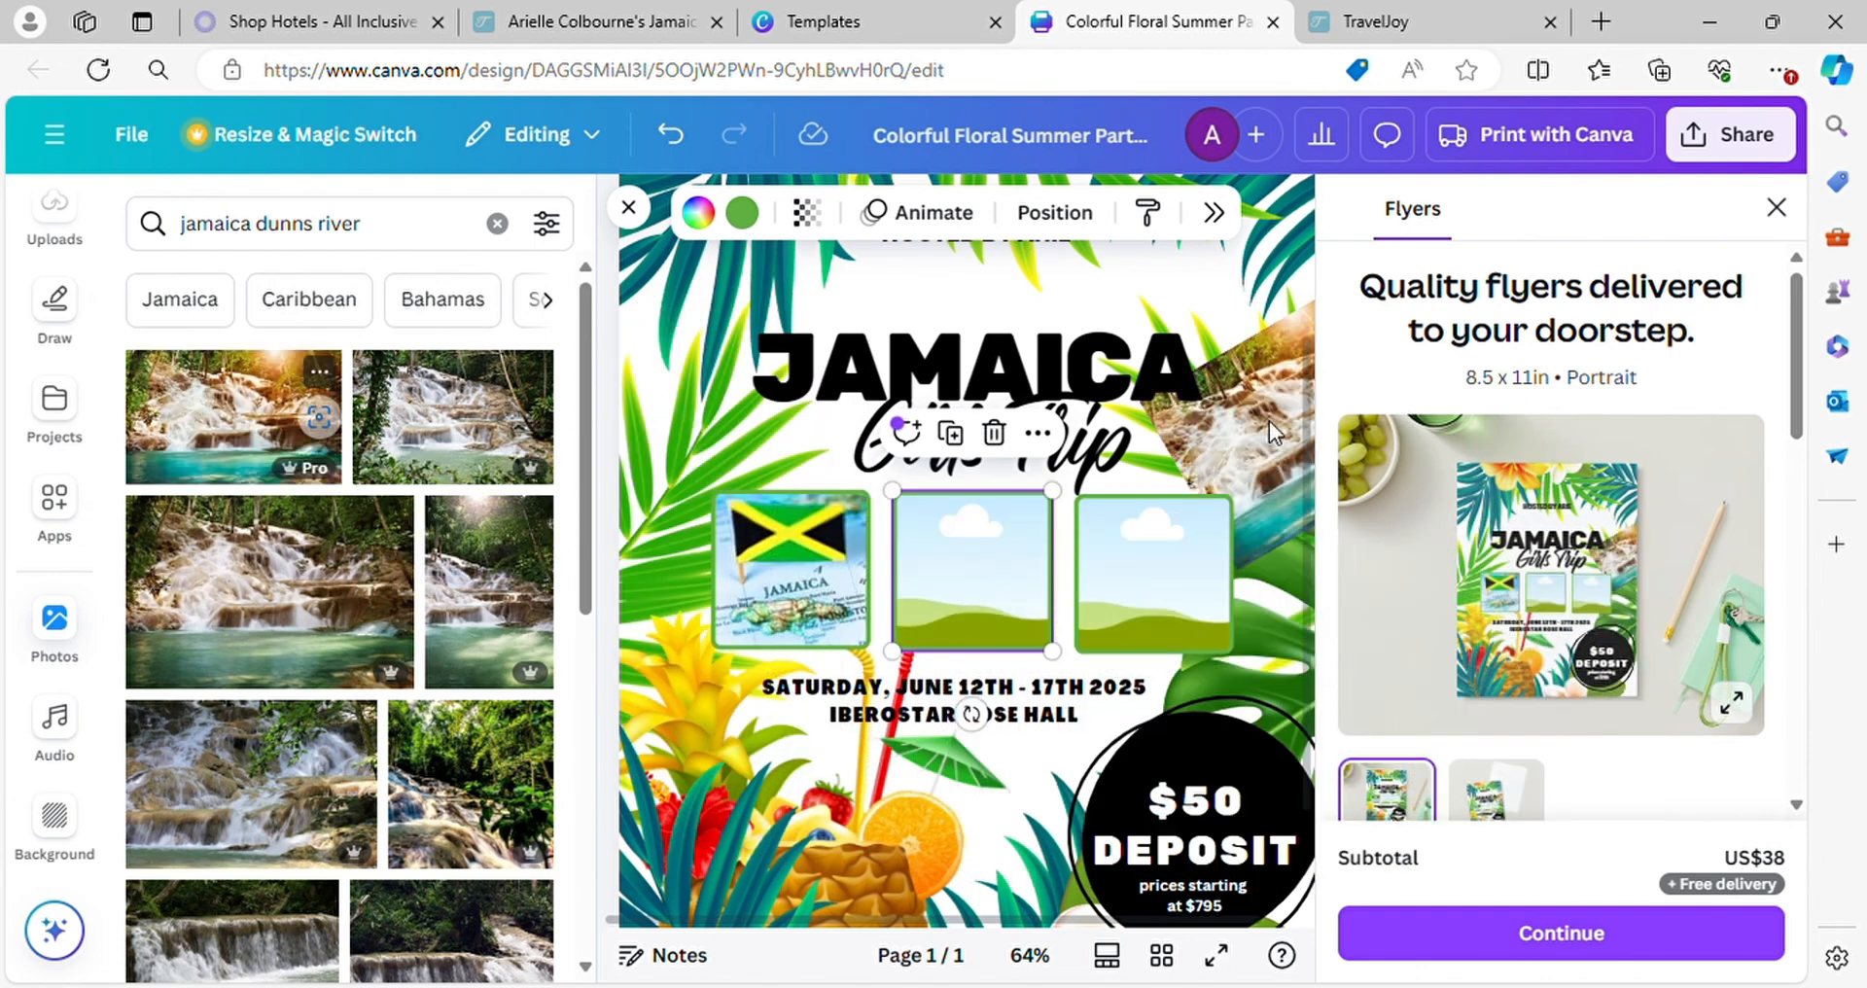
click(671, 135)
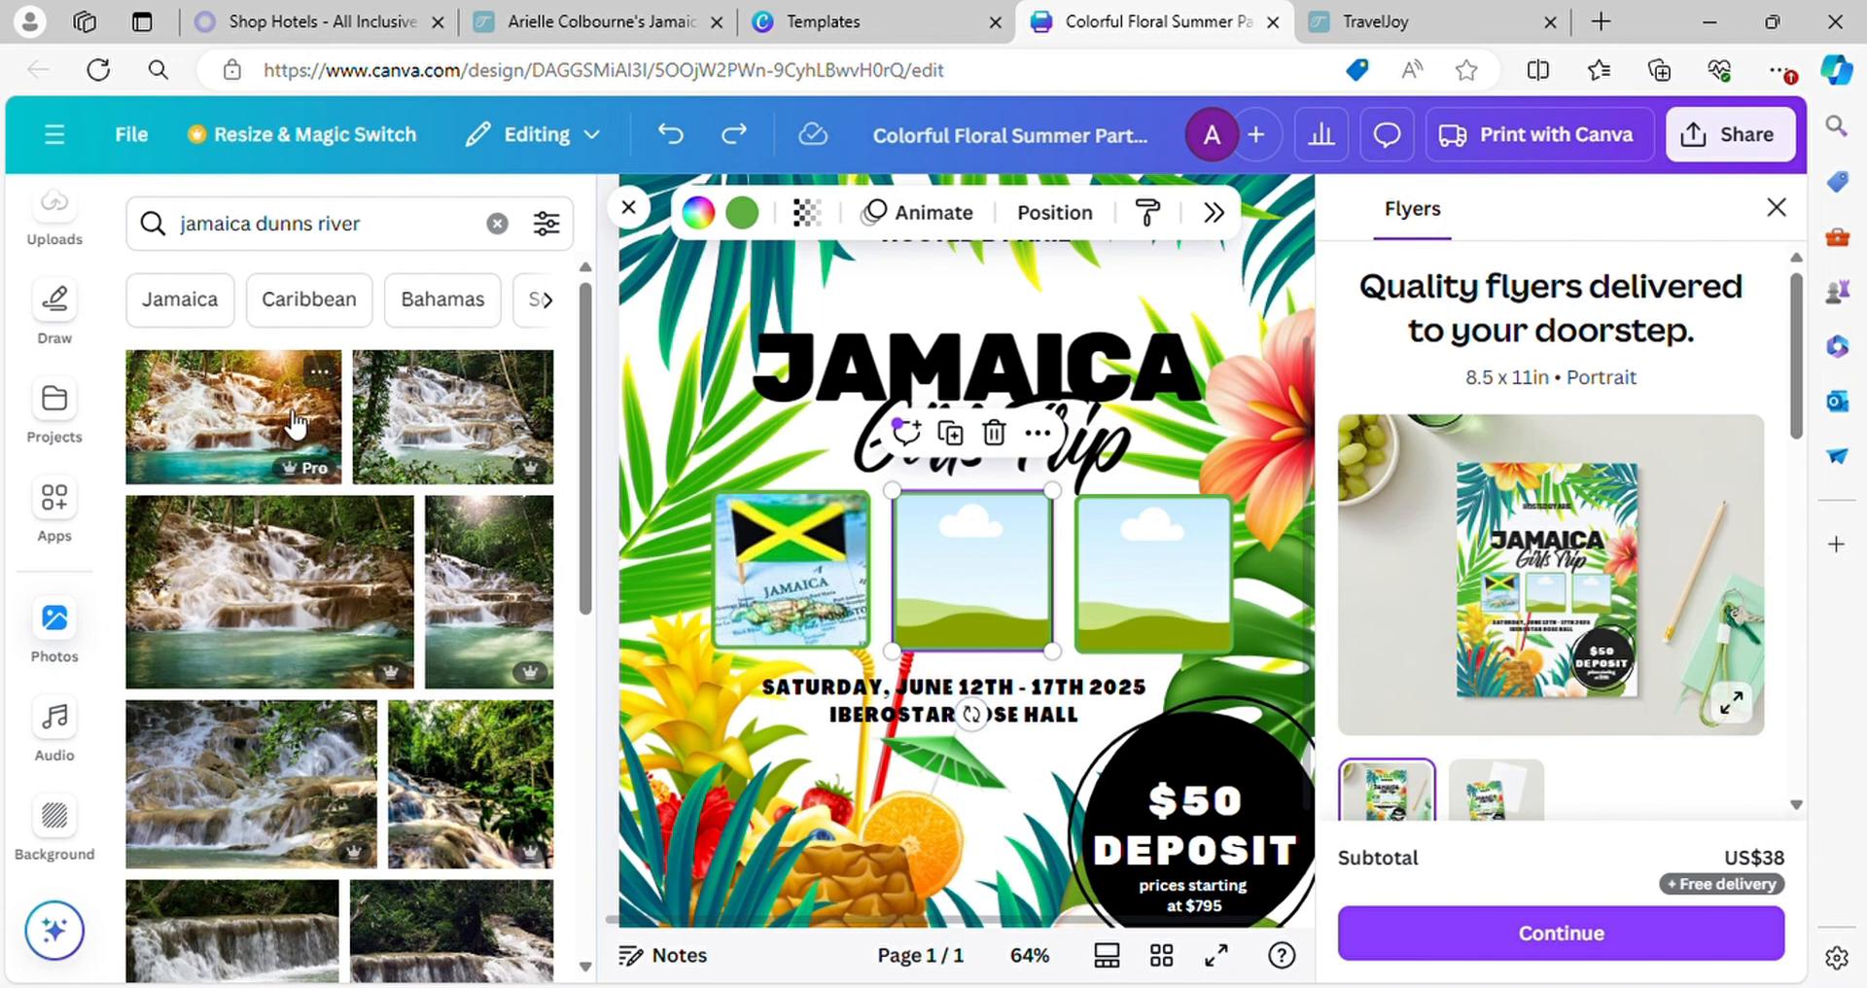
Fill the rightmost photo frame with the first Dunns River waterfall photo
drag(292, 428, 1124, 601)
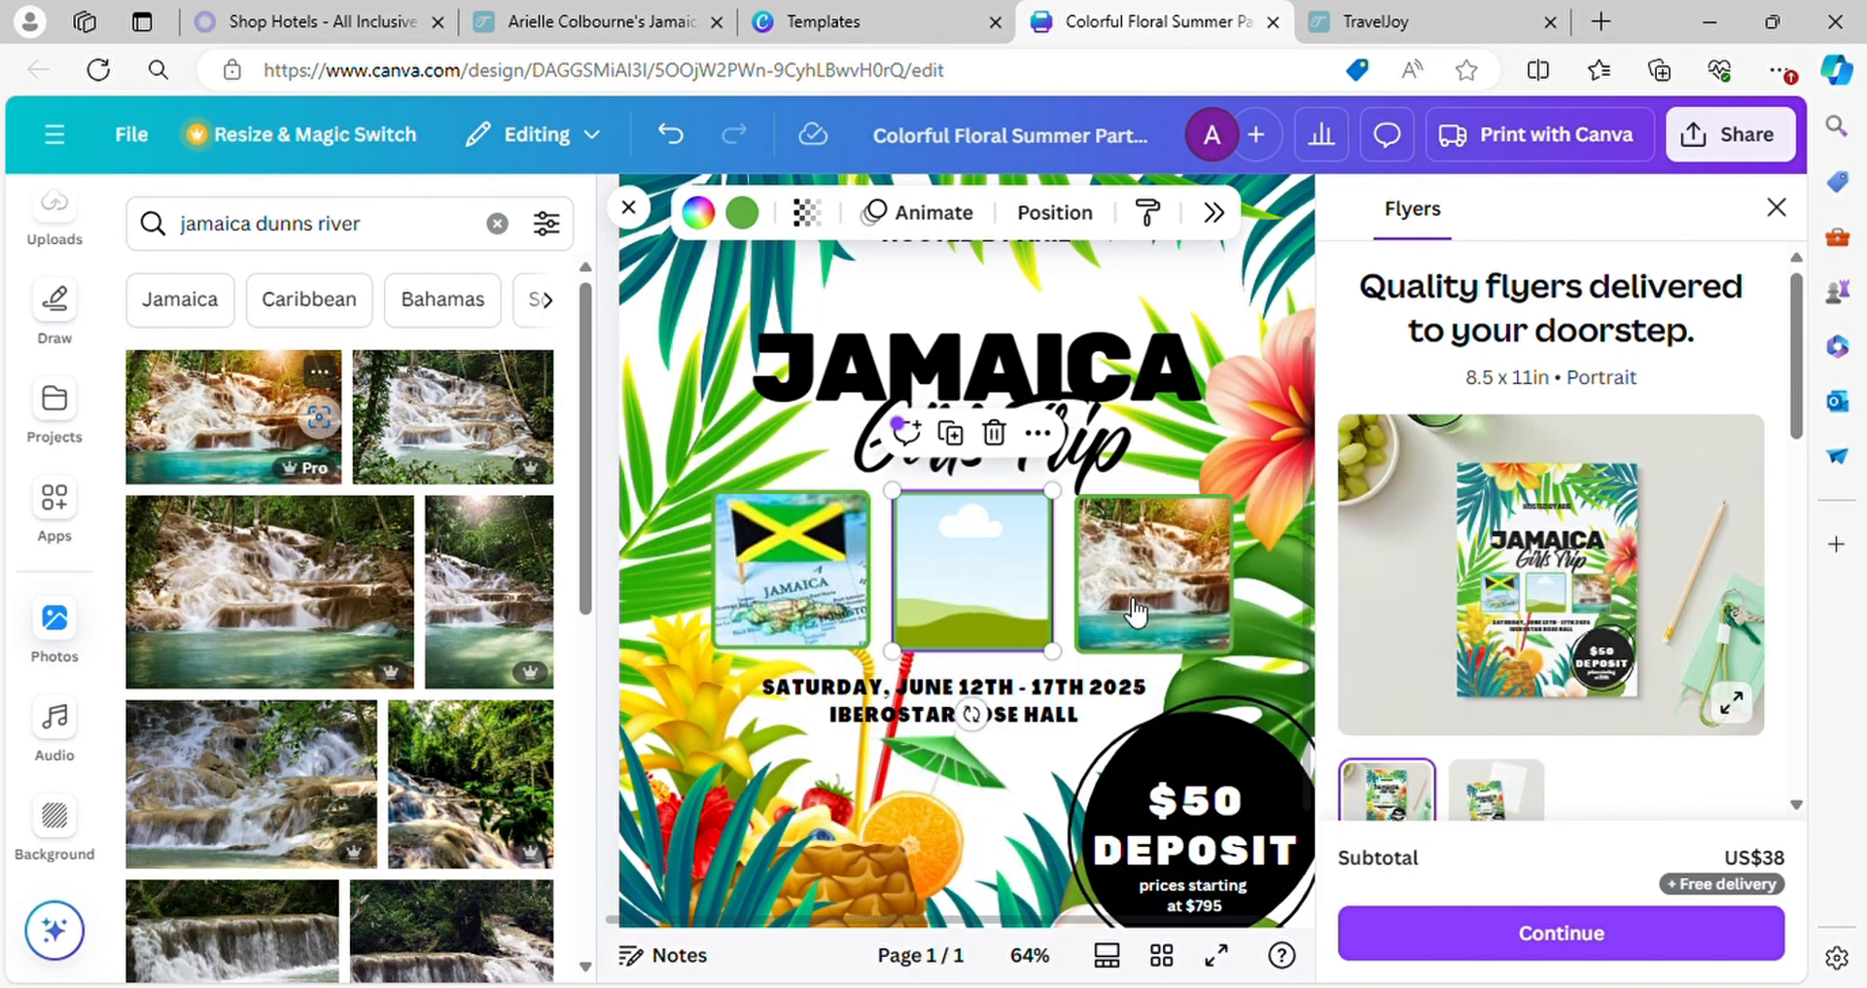
Search the stock photos for "jamaica resort" and browse the results for a photo for the middle frame
click(394, 245)
key(BackSpace)
key(BackSpace)
key(BackSpace)
key(BackSpace)
key(BackSpace)
key(BackSpace)
key(BackSpace)
key(BackSpace)
key(BackSpace)
key(BackSpace)
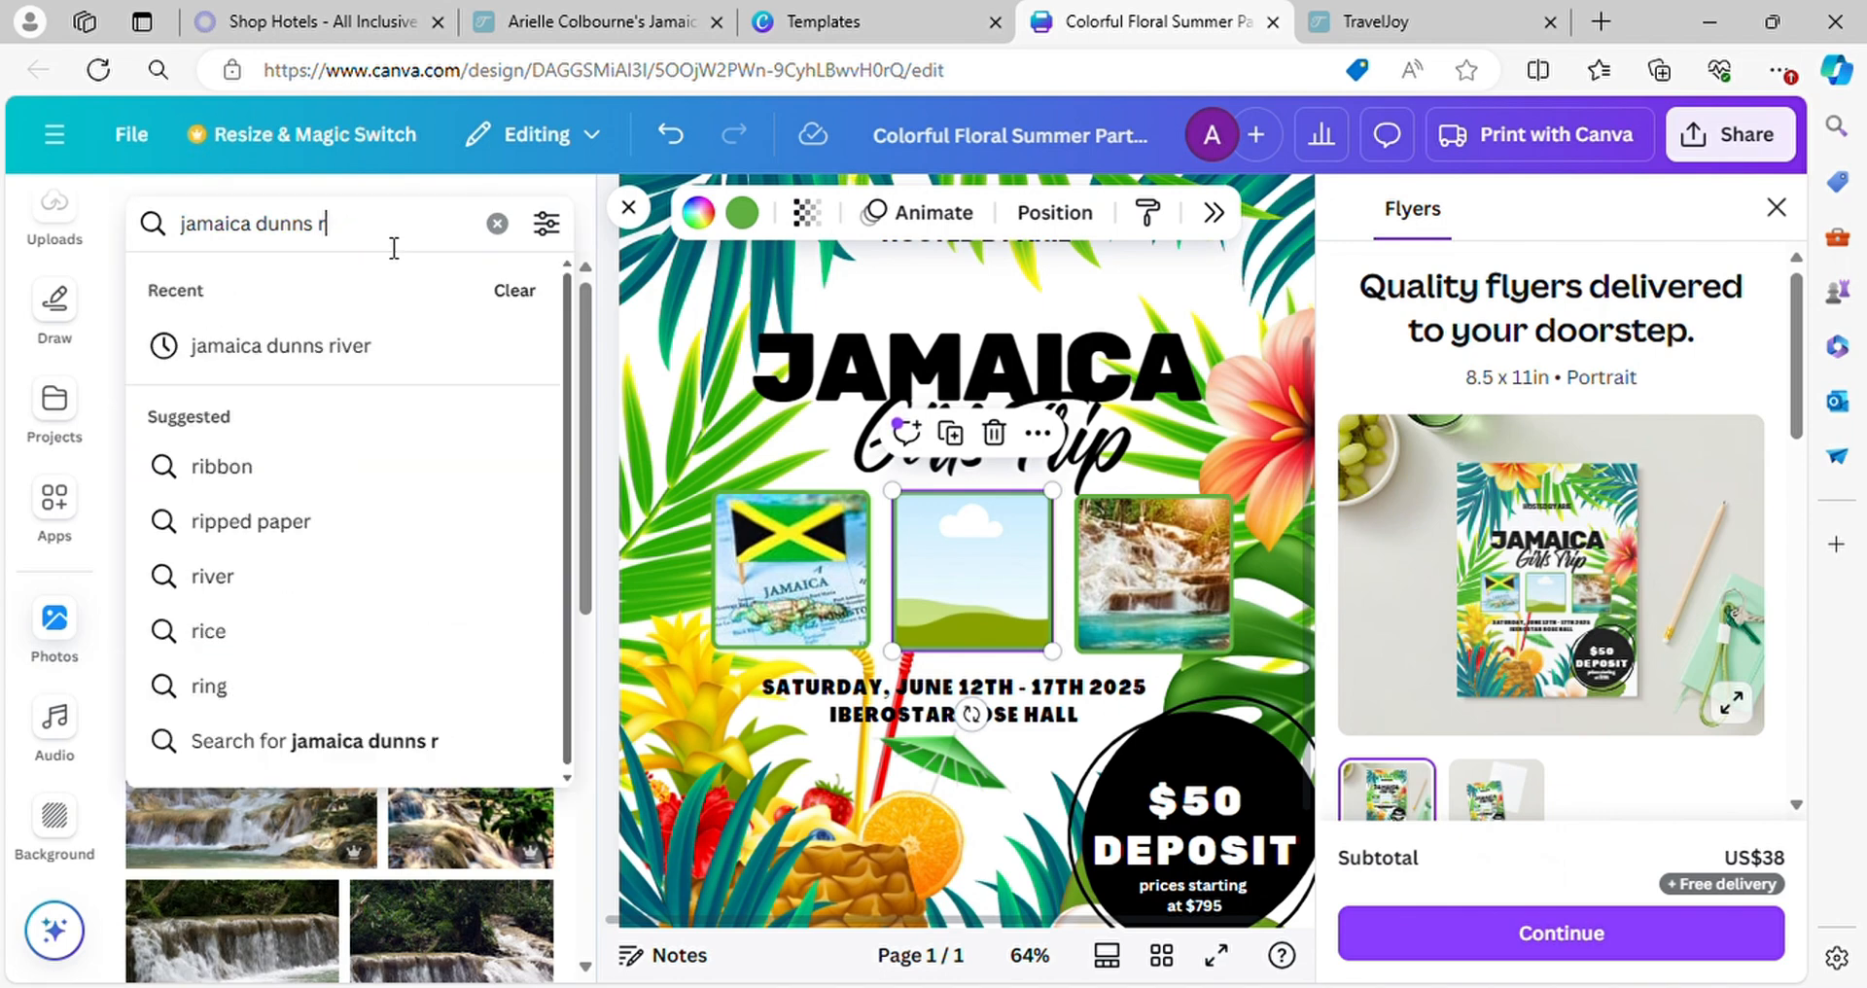
key(BackSpace)
key(BackSpace)
text(res)
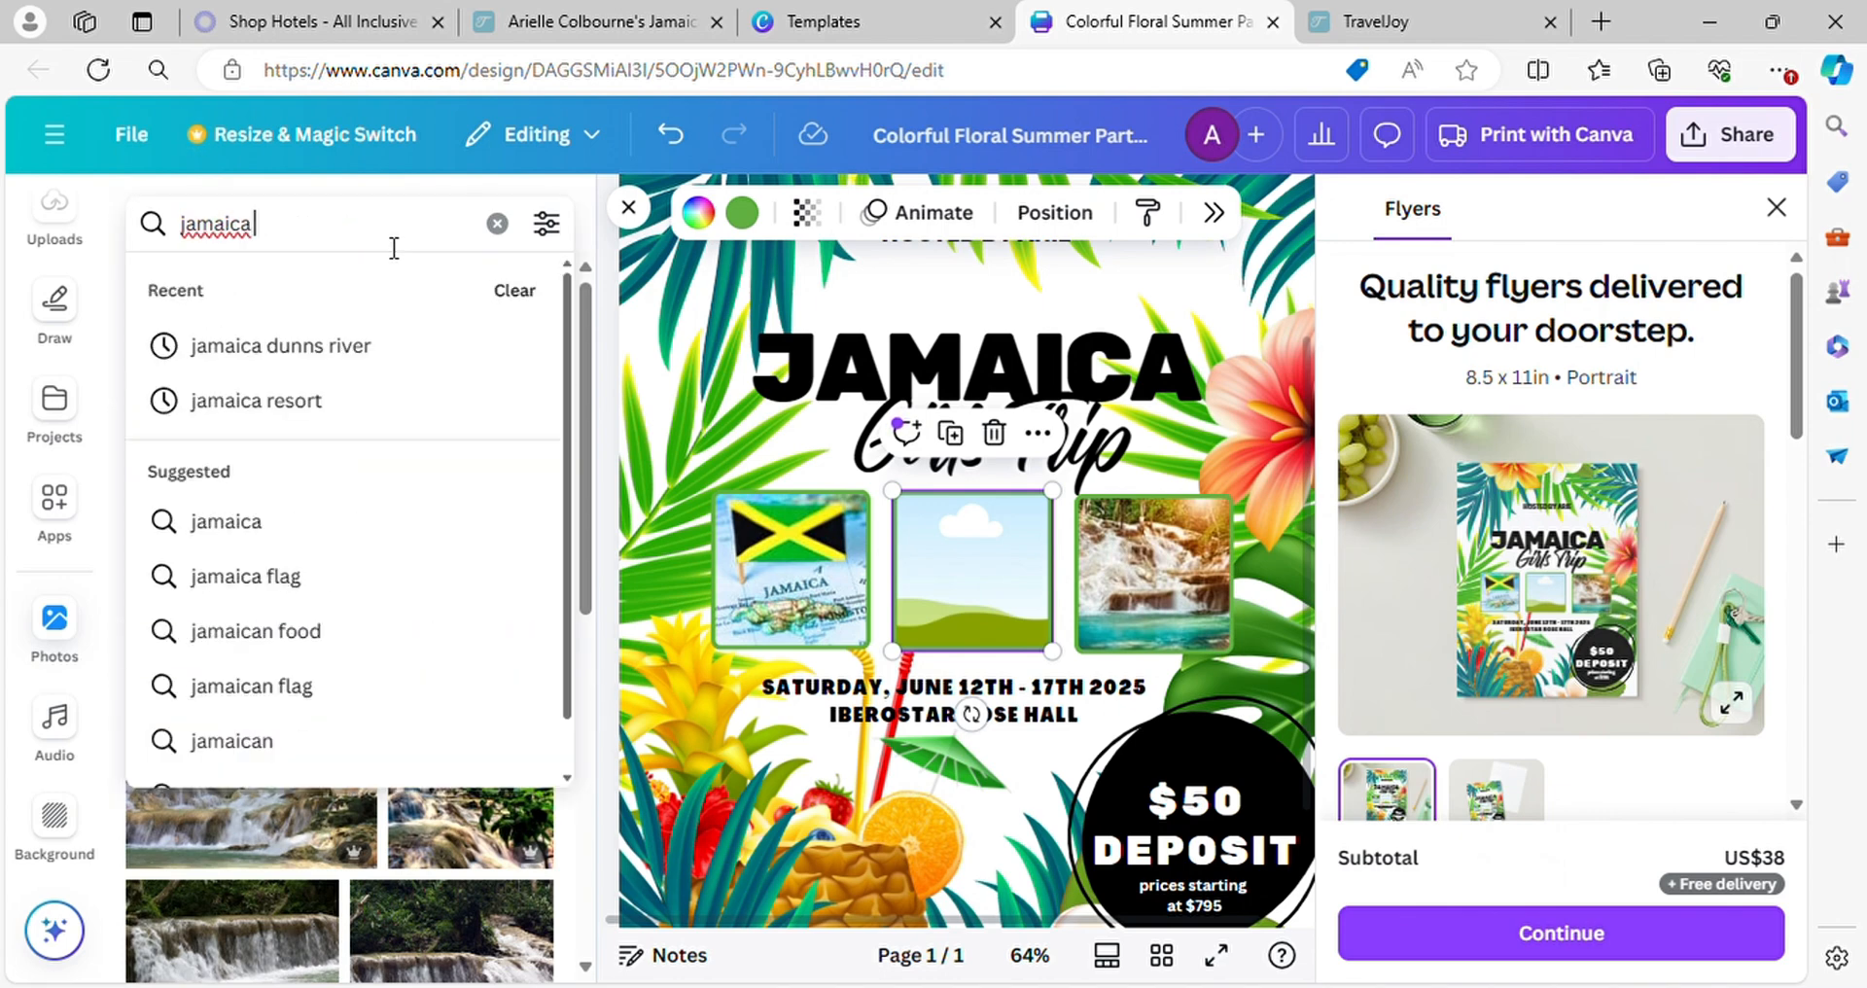
text(ort)
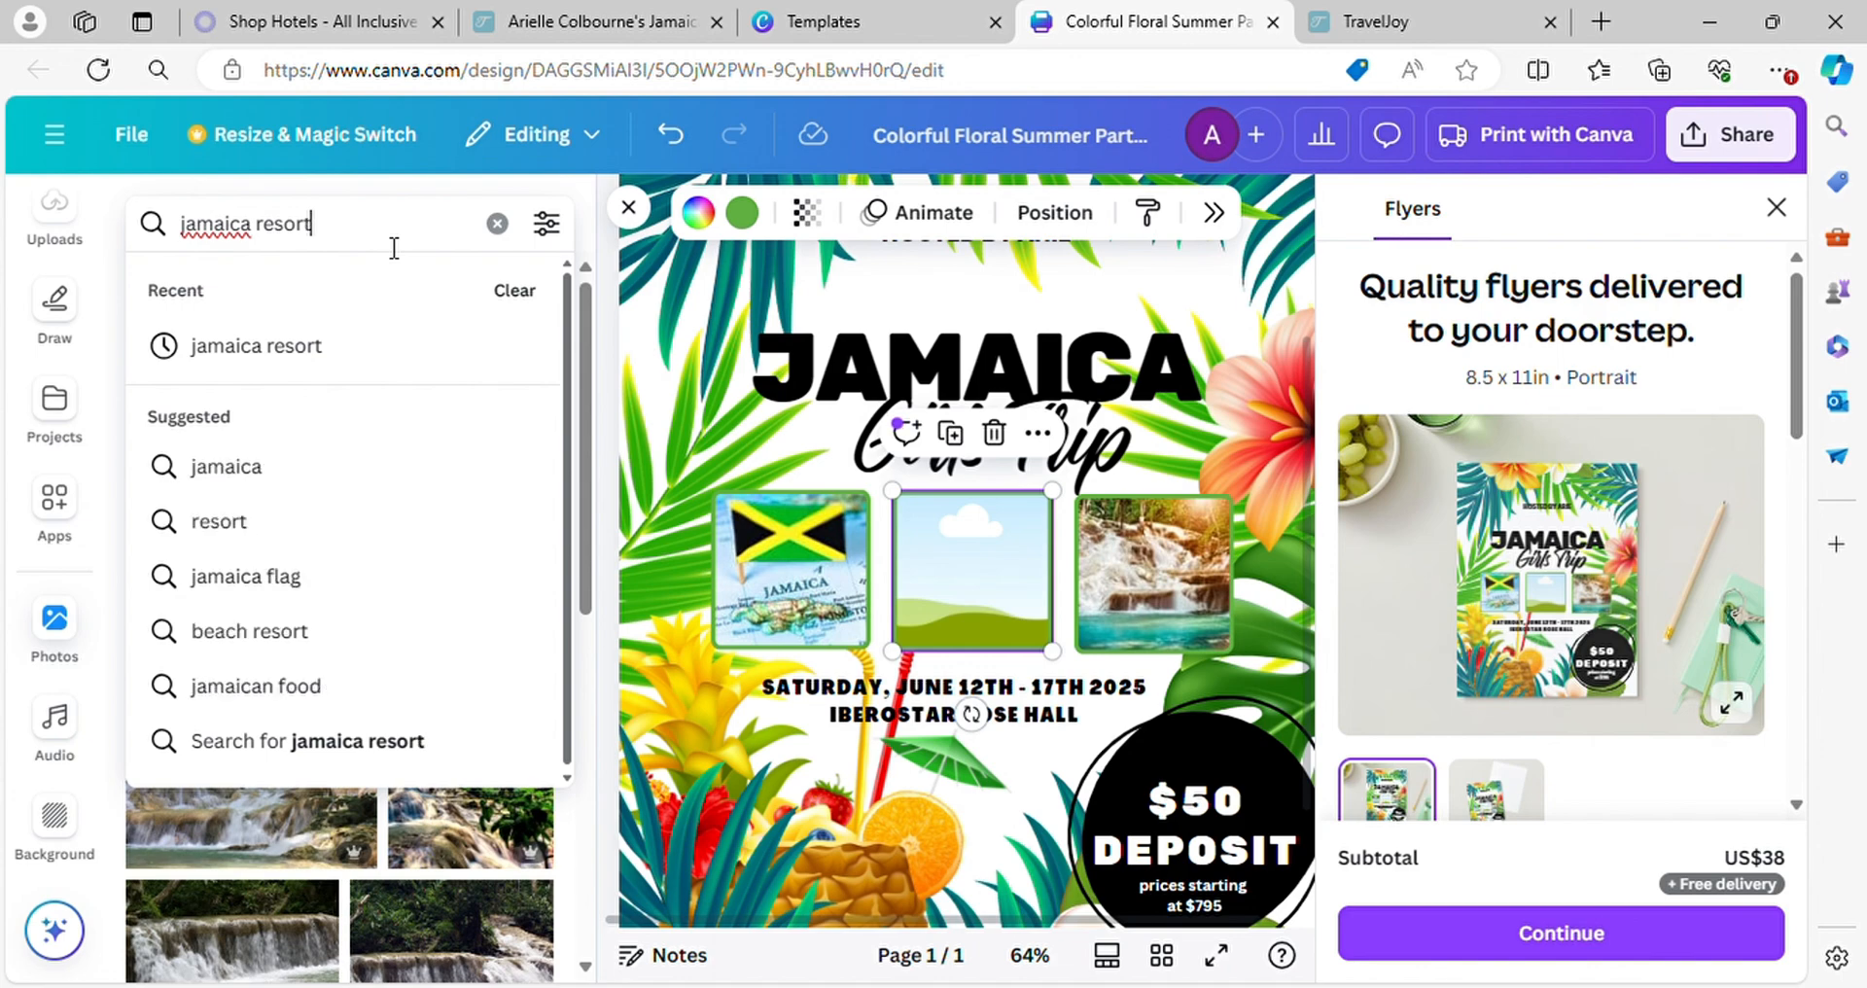
key(Return)
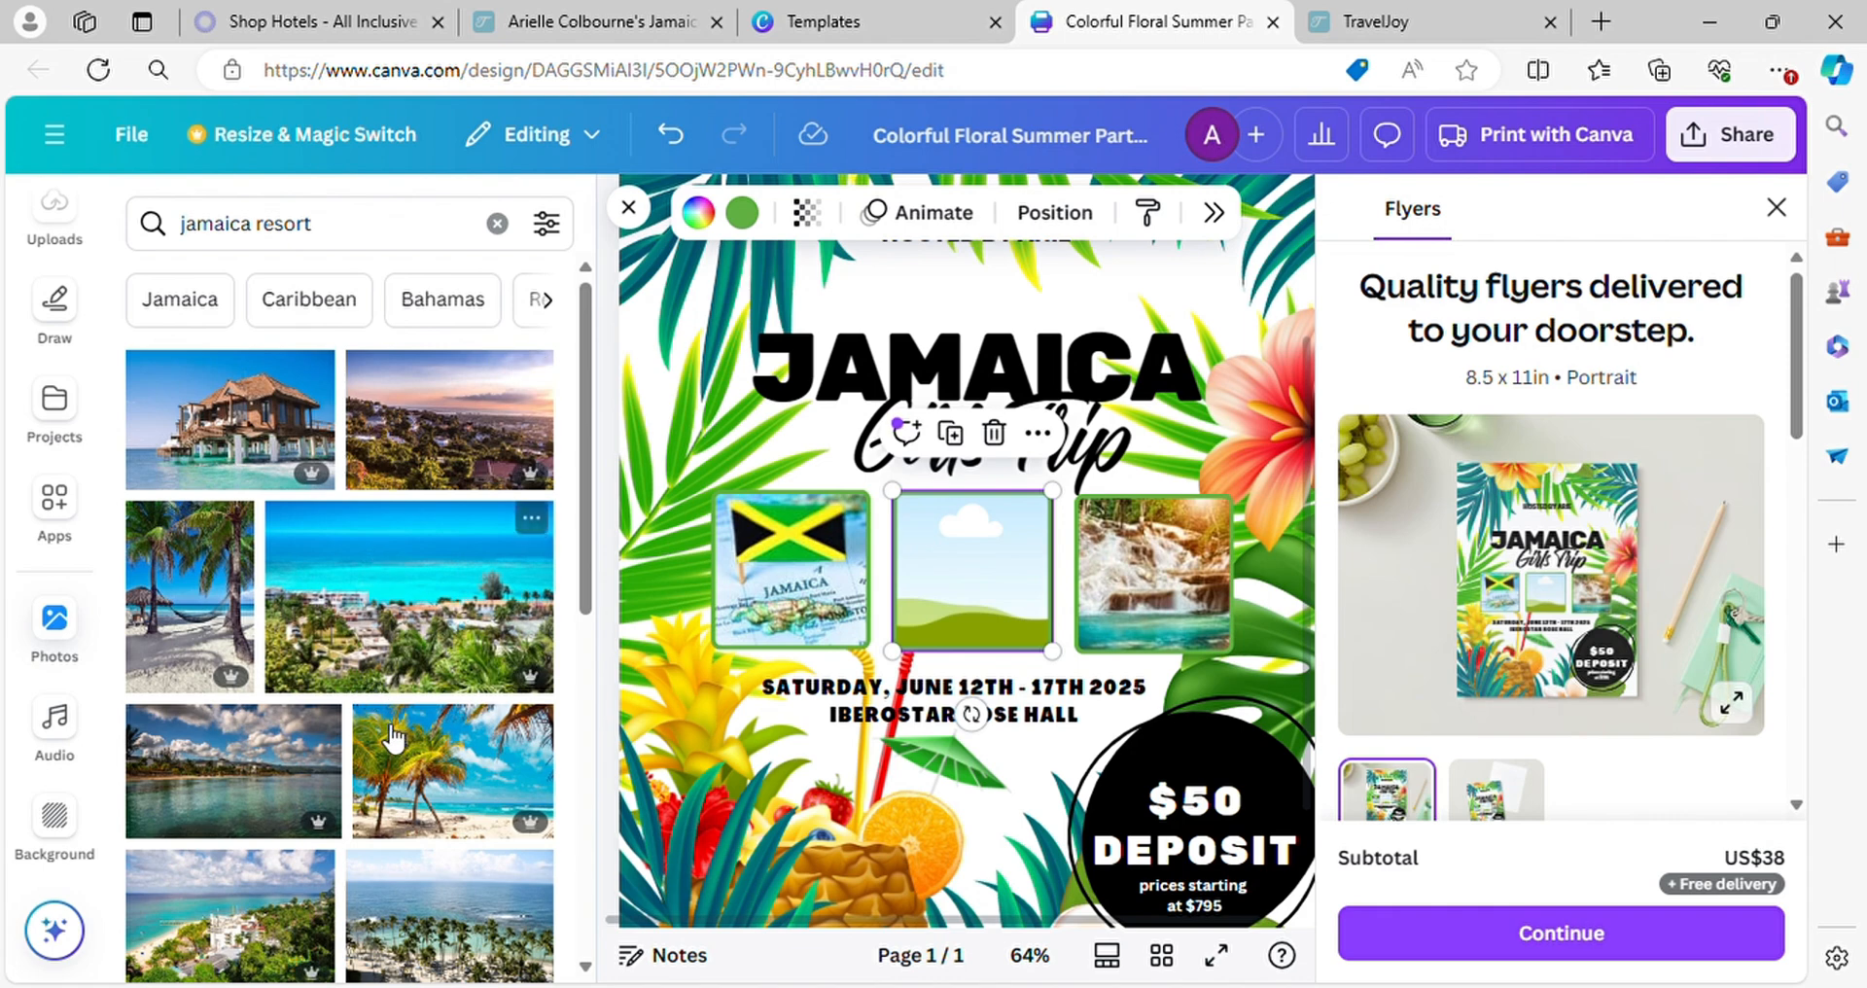
scroll(409, 646, down, 5)
scroll(416, 644, down, 5)
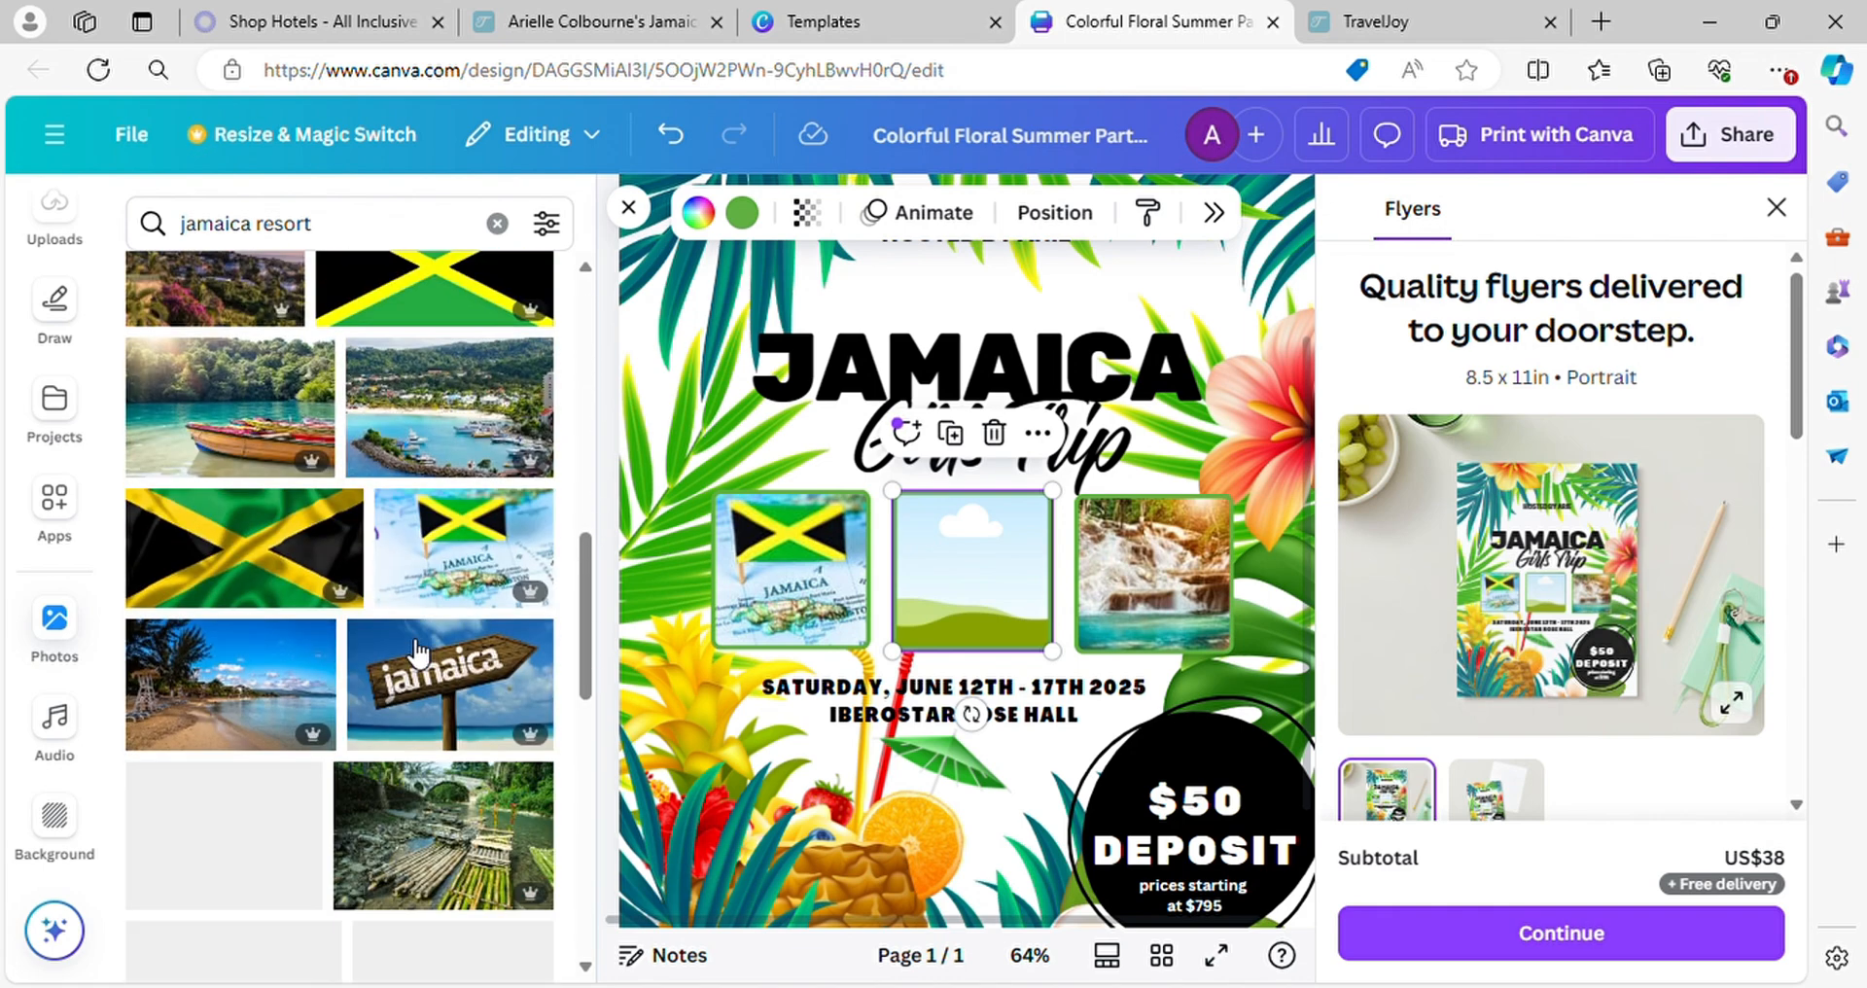
scroll(465, 671, down, 5)
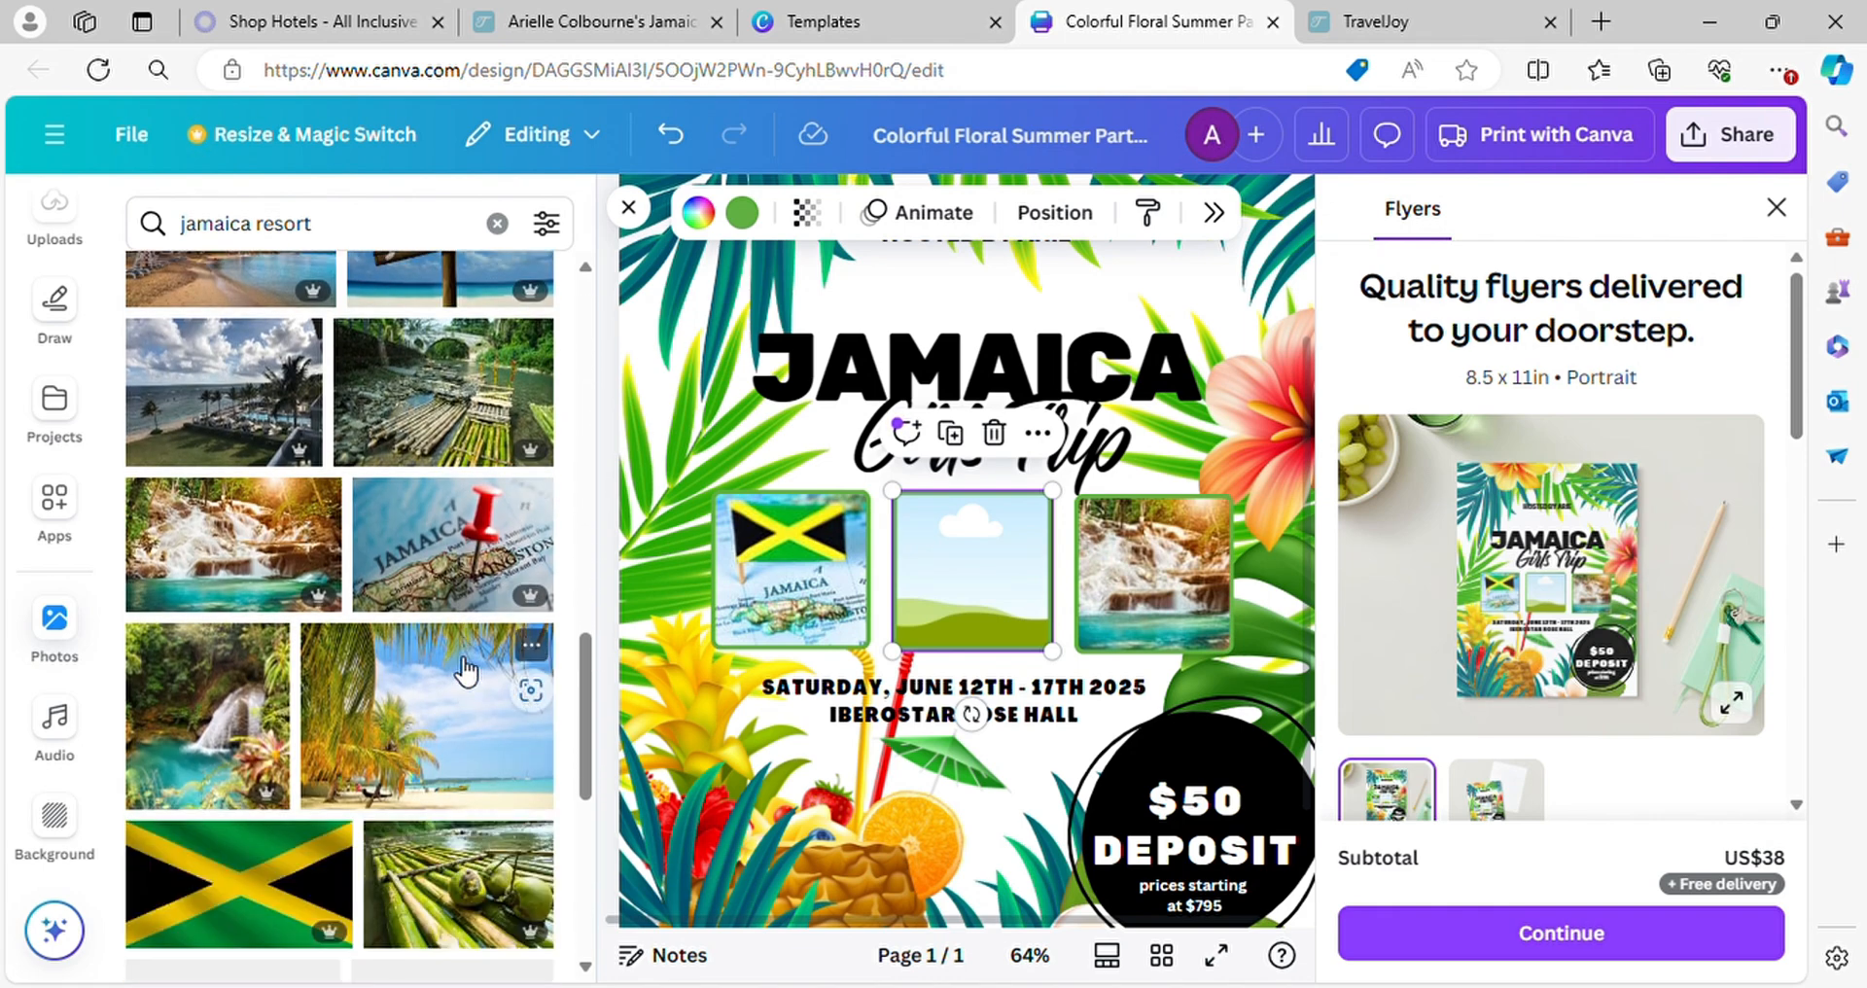
scroll(420, 575, down, 5)
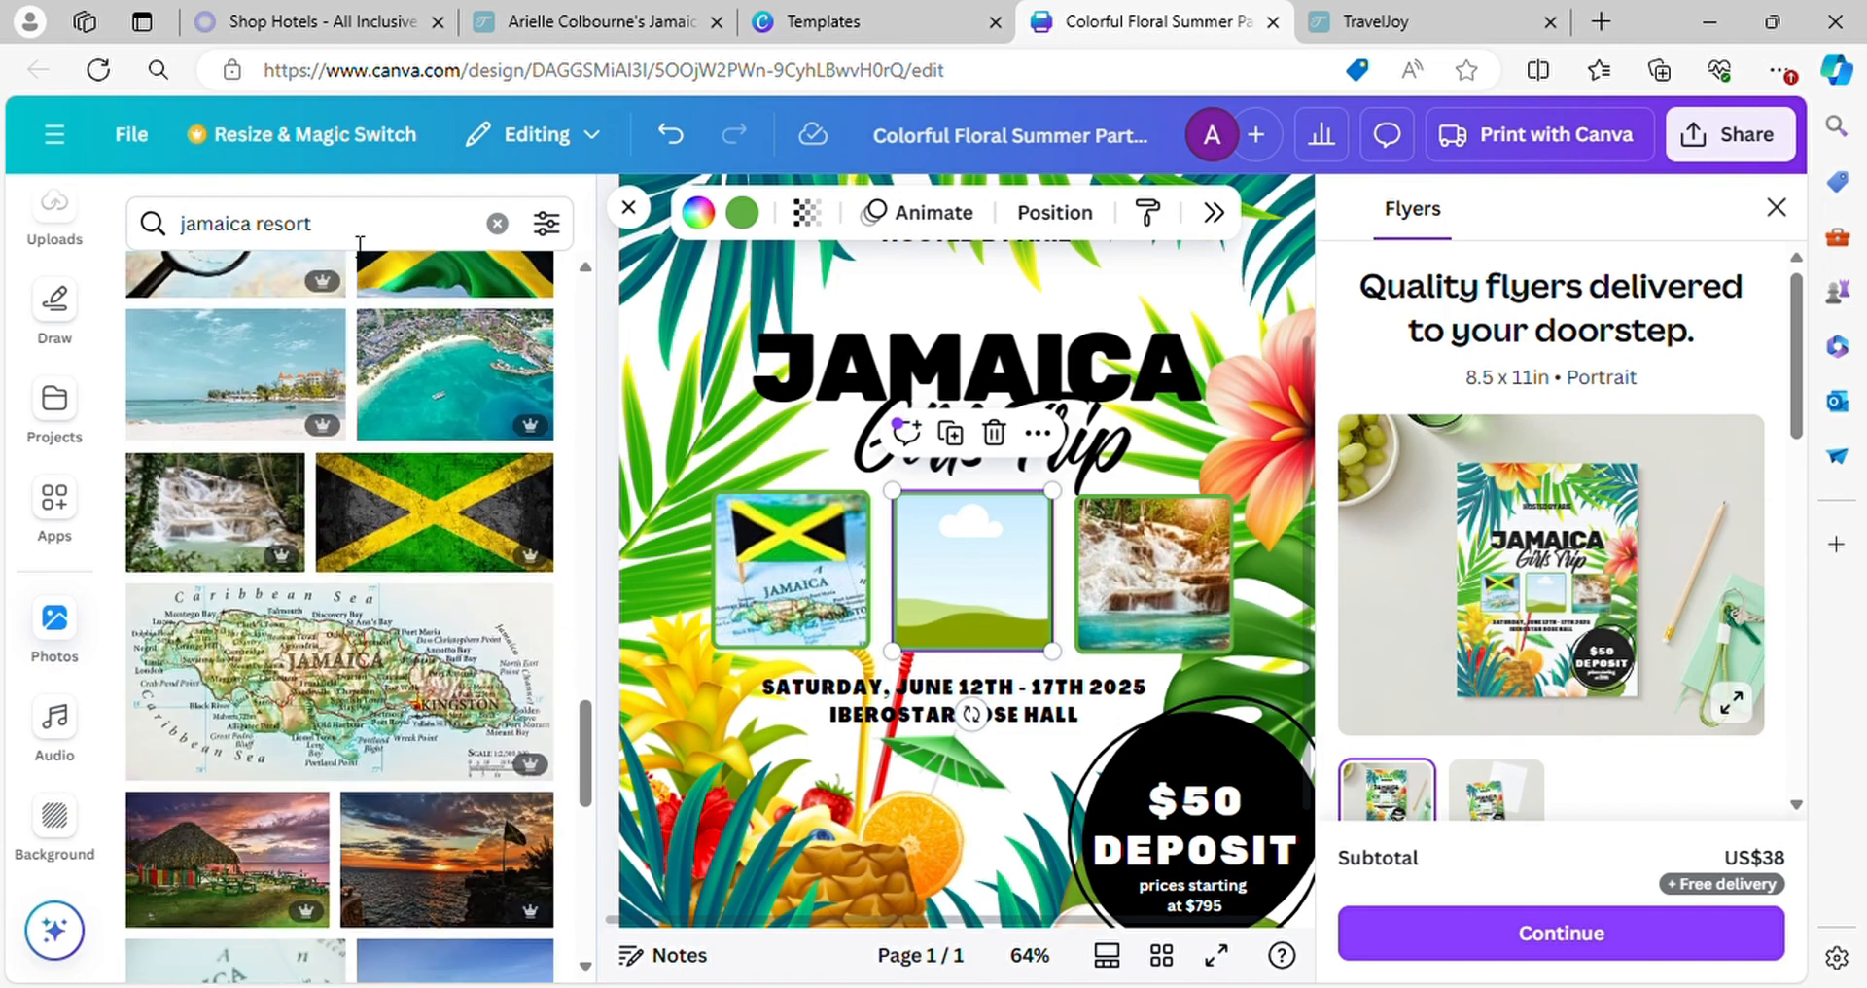
Search the stock photos for "resort" and fill the middle frame with the resort photo of palm trees around a pool
click(269, 237)
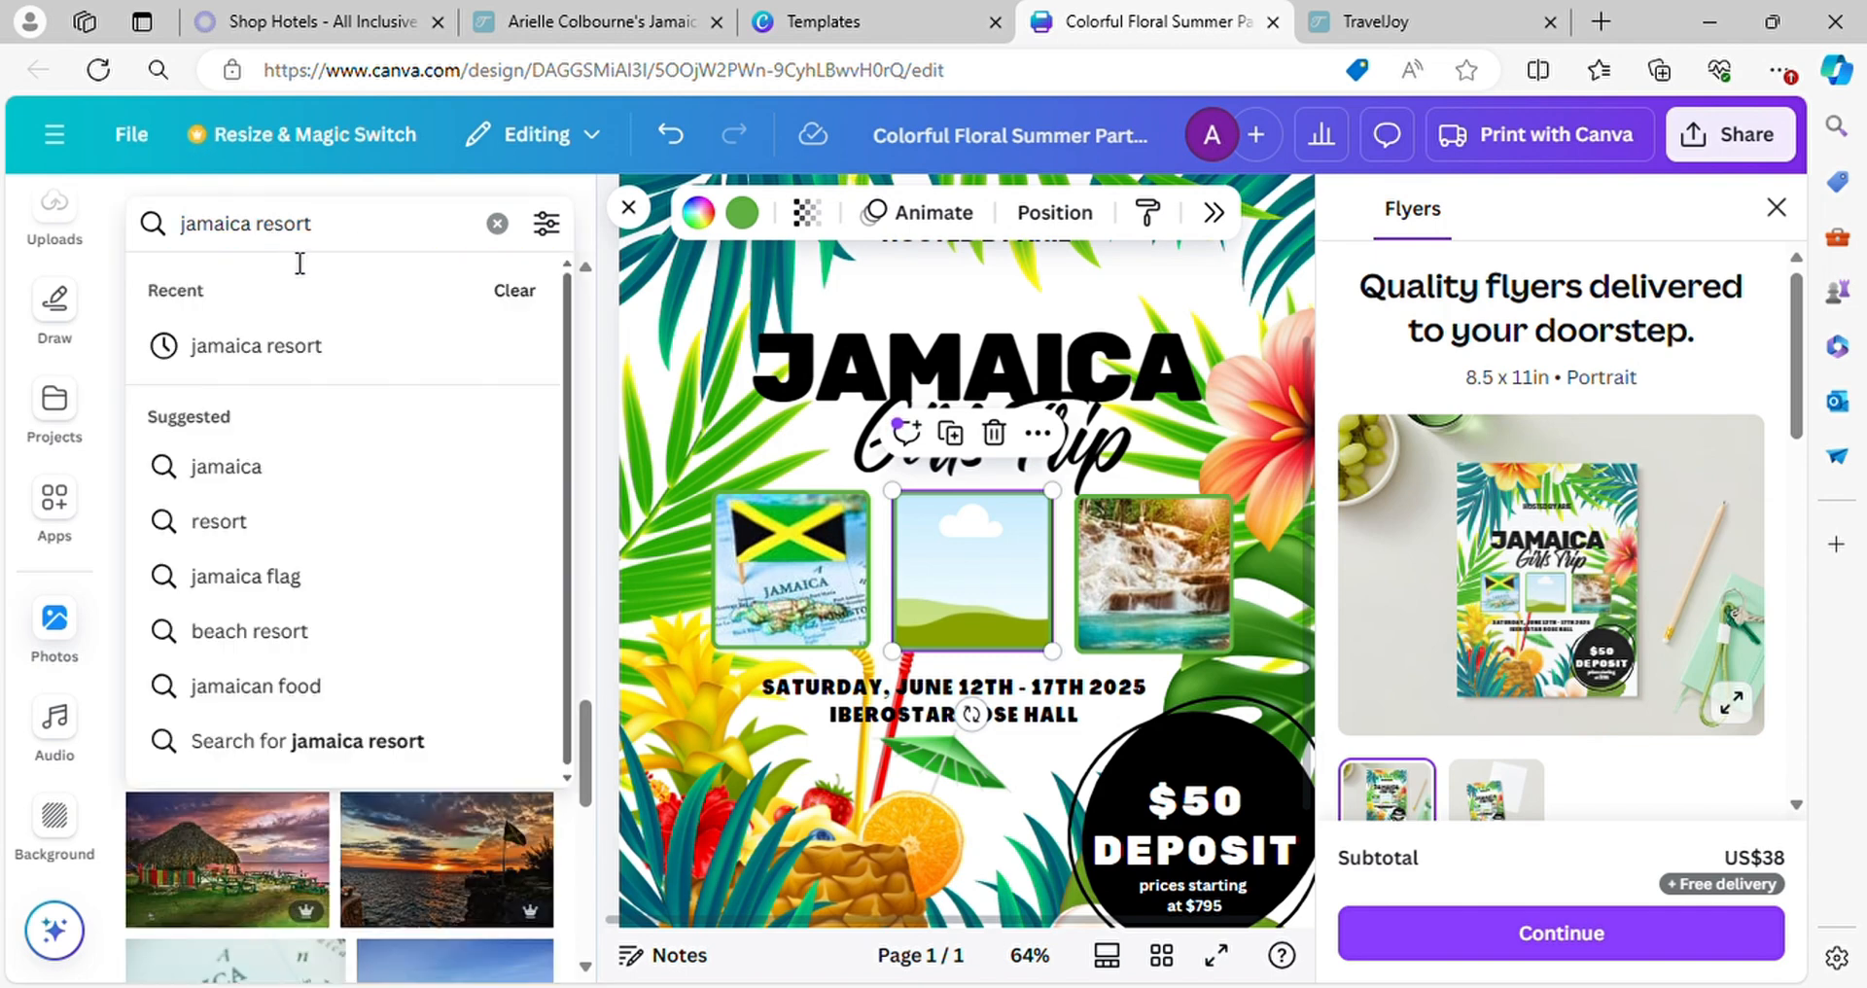
key(BackSpace)
key(BackSpace)
key(BackSpace)
key(BackSpace)
key(BackSpace)
key(BackSpace)
key(BackSpace)
key(BackSpace)
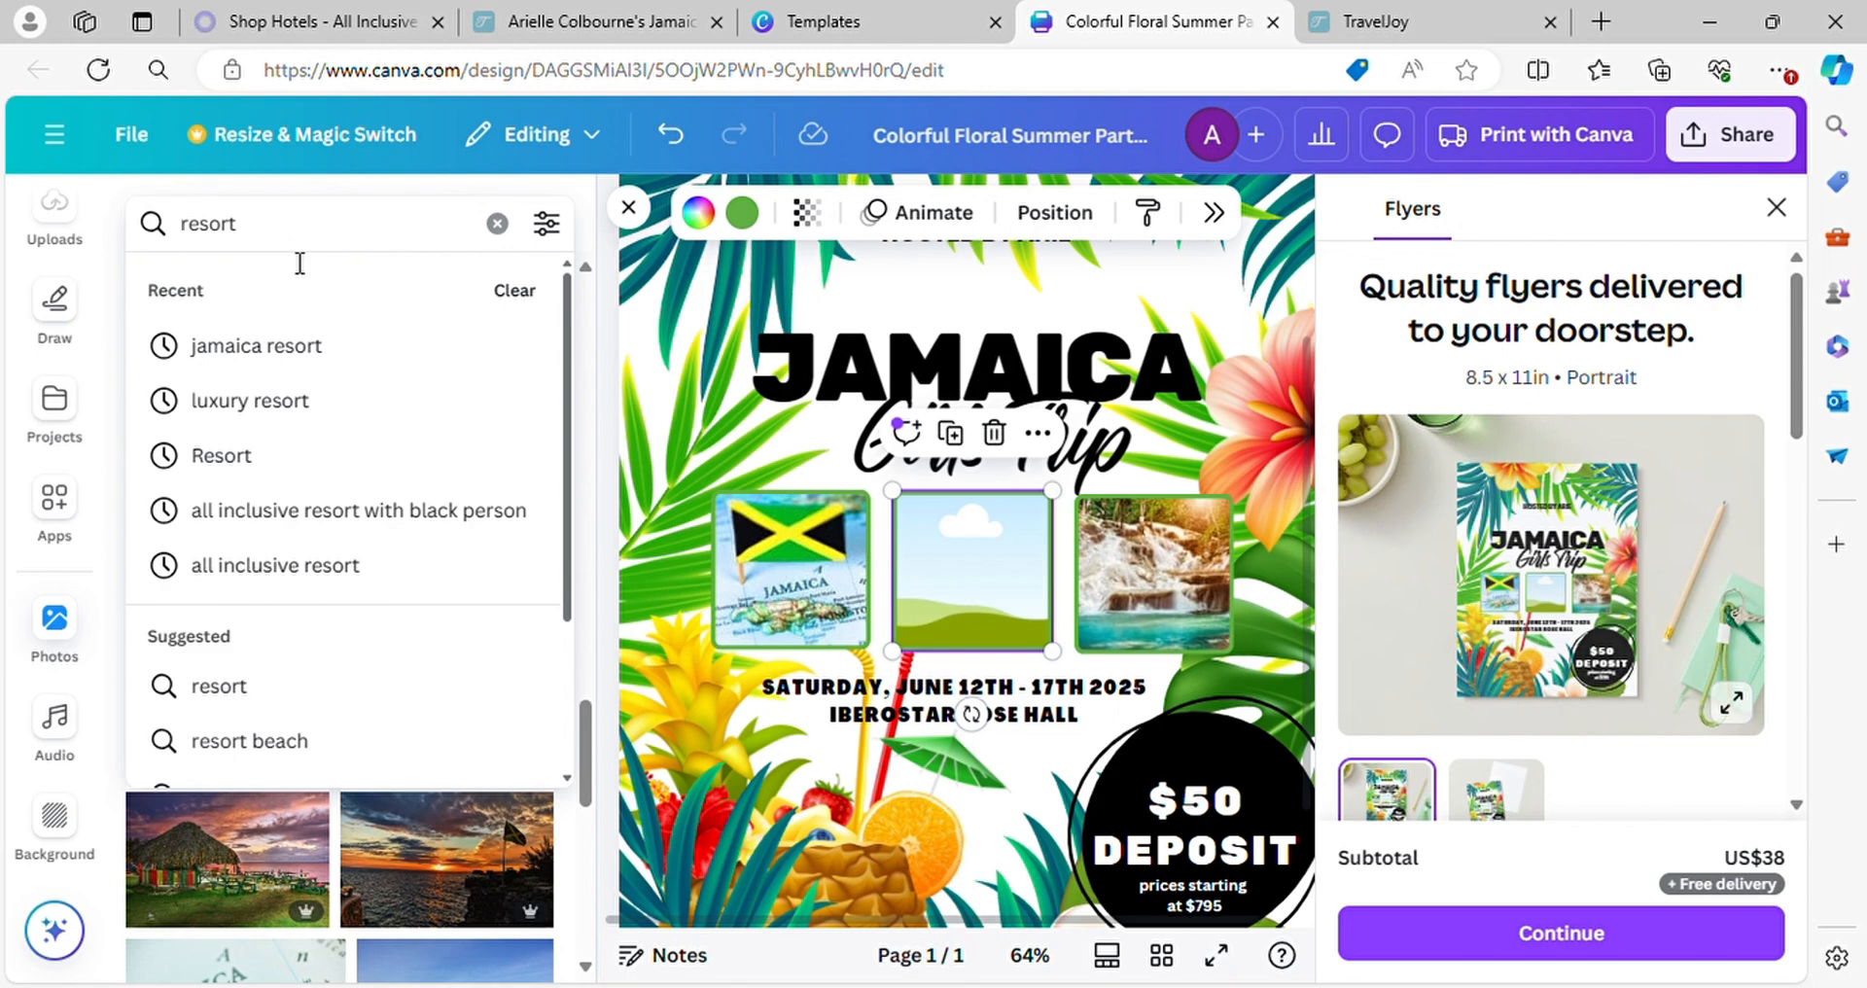
key(Return)
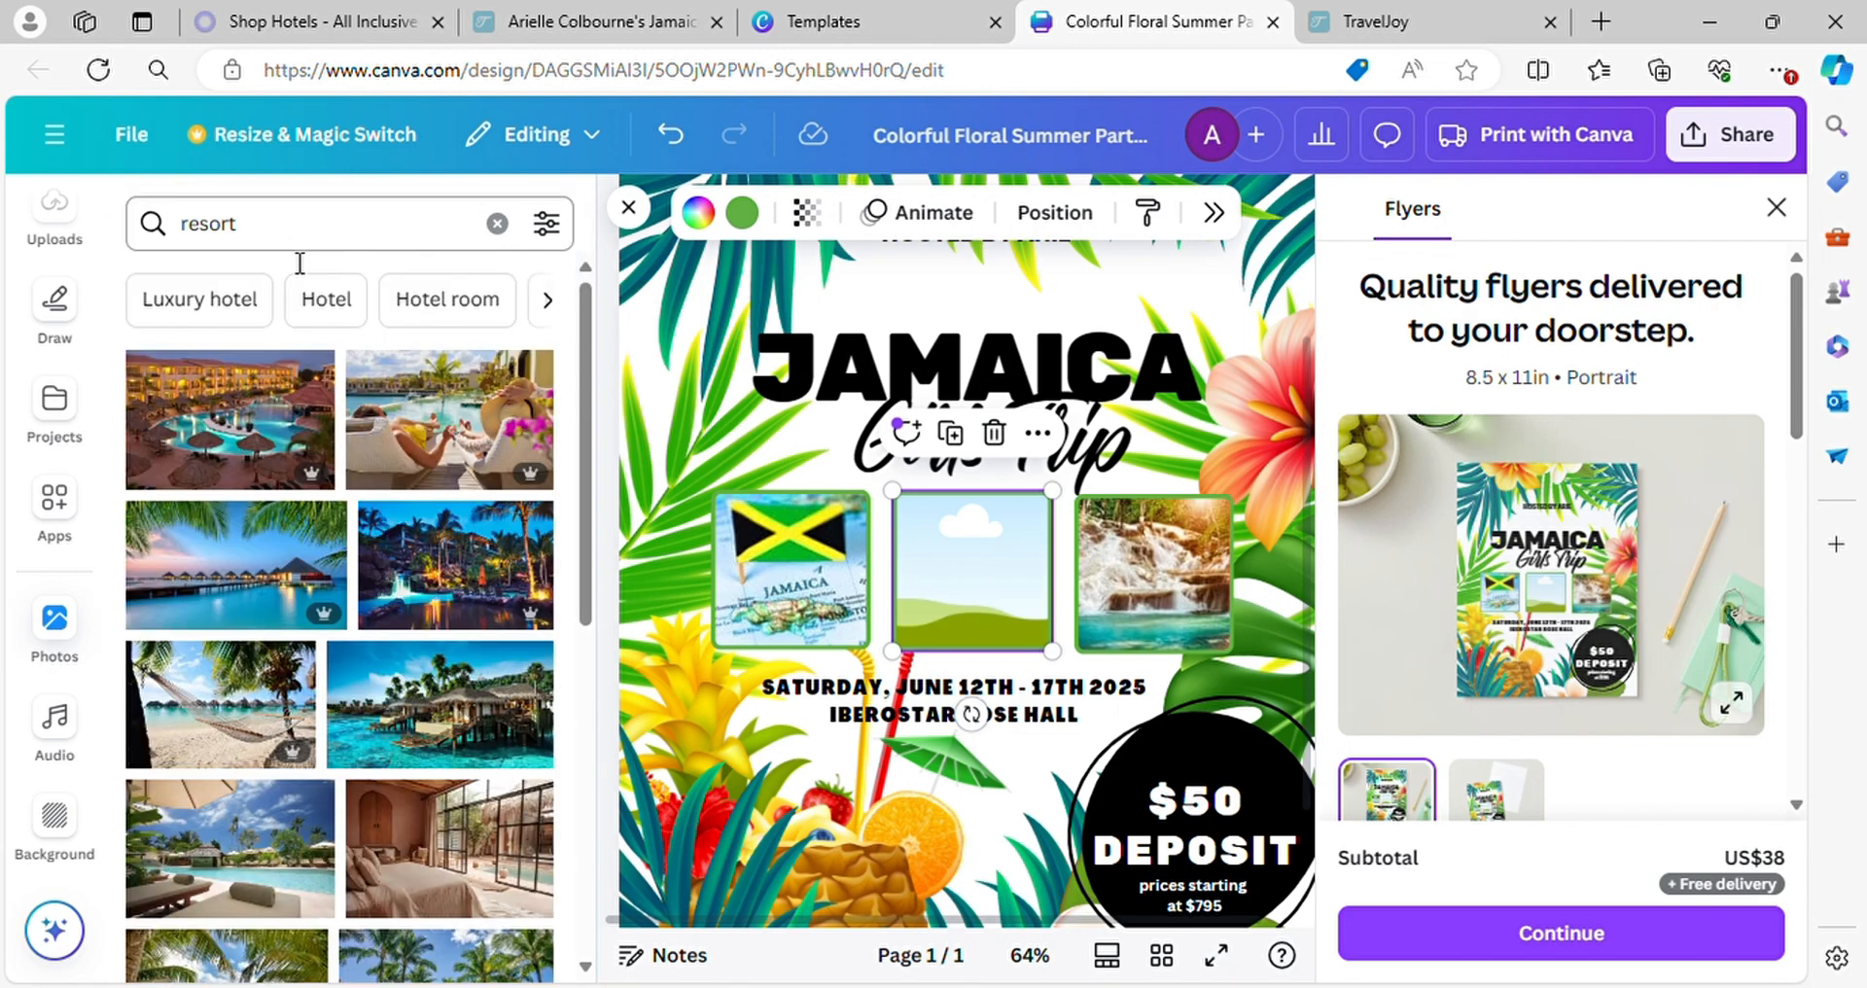
scroll(412, 630, down, 3)
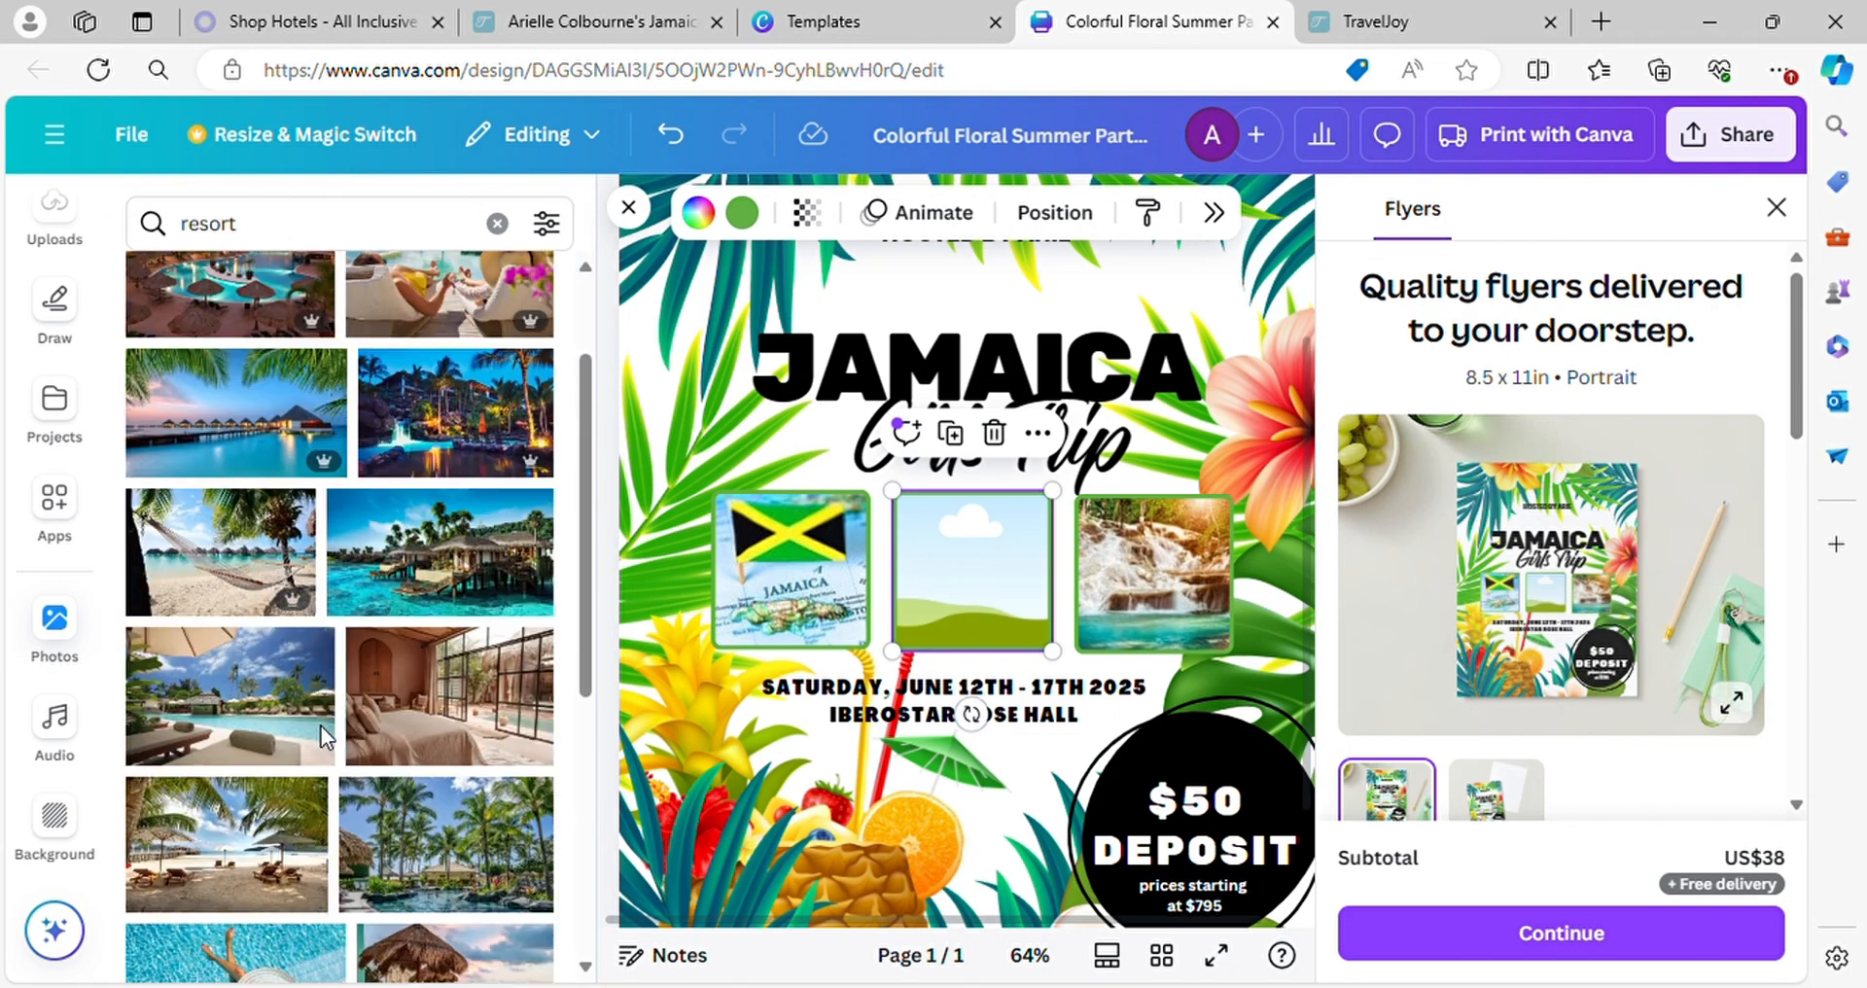
scroll(444, 628, down, 3)
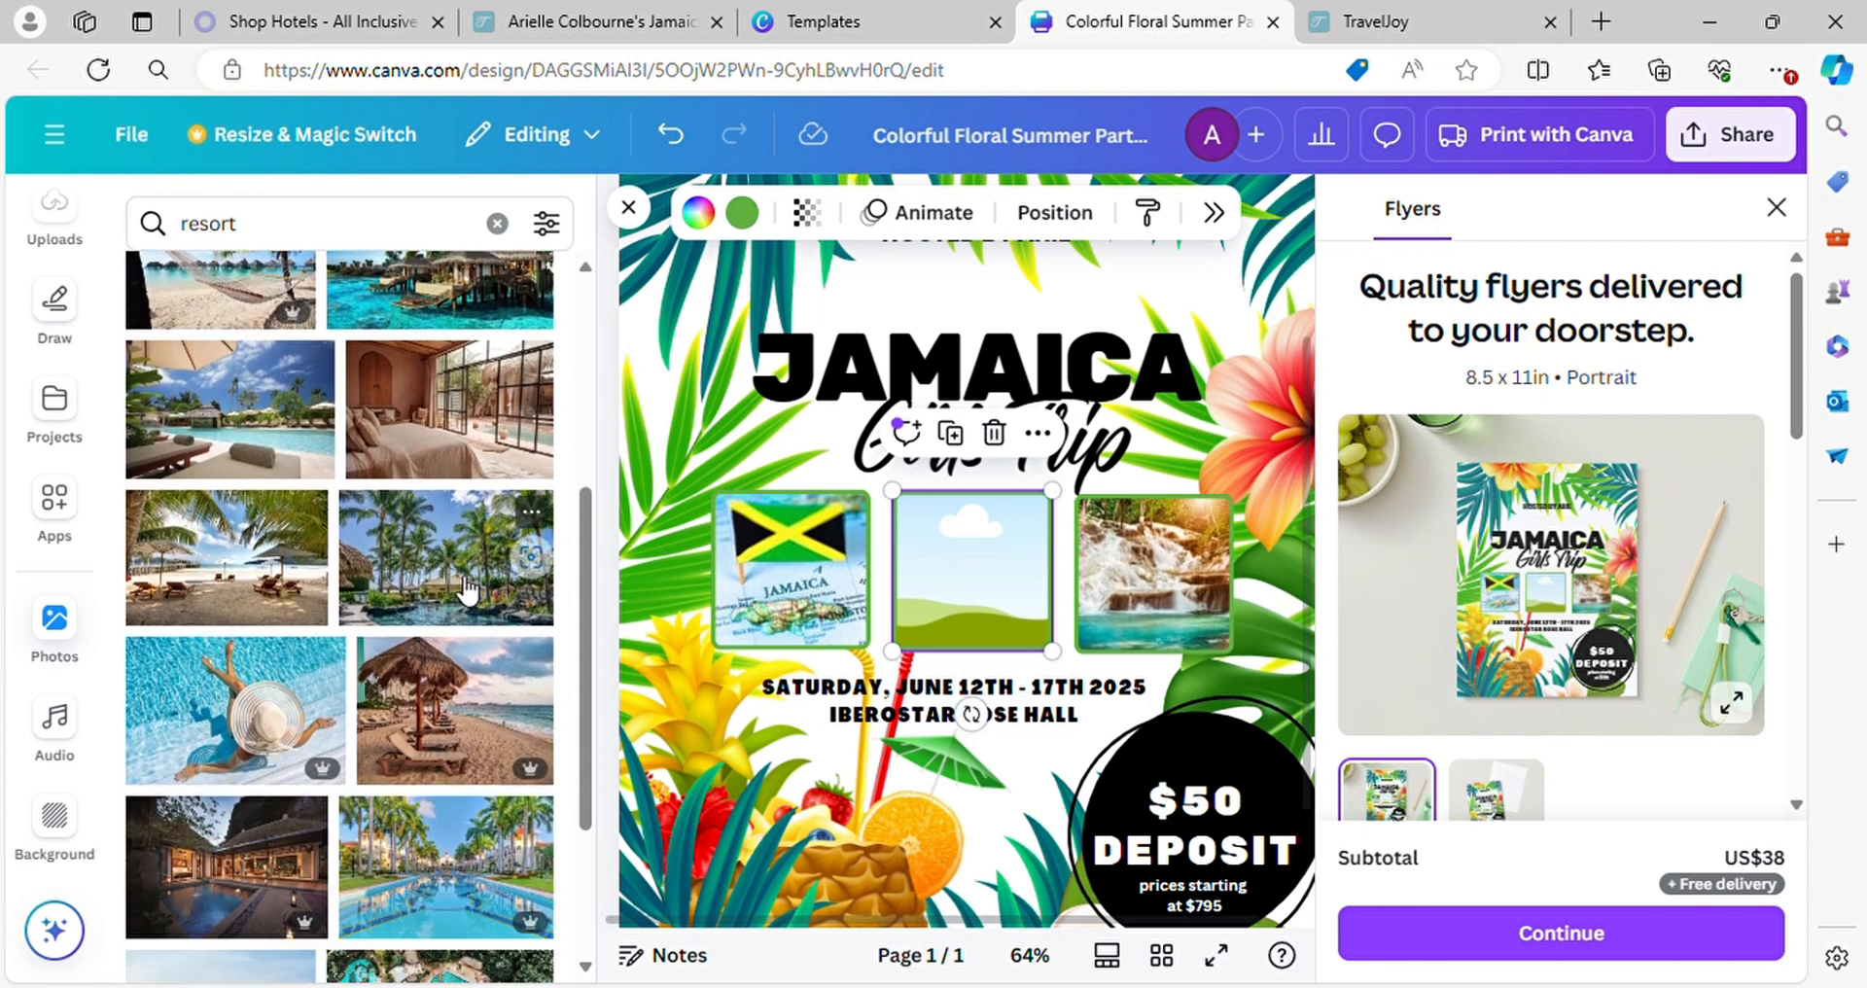
drag(846, 593, 941, 615)
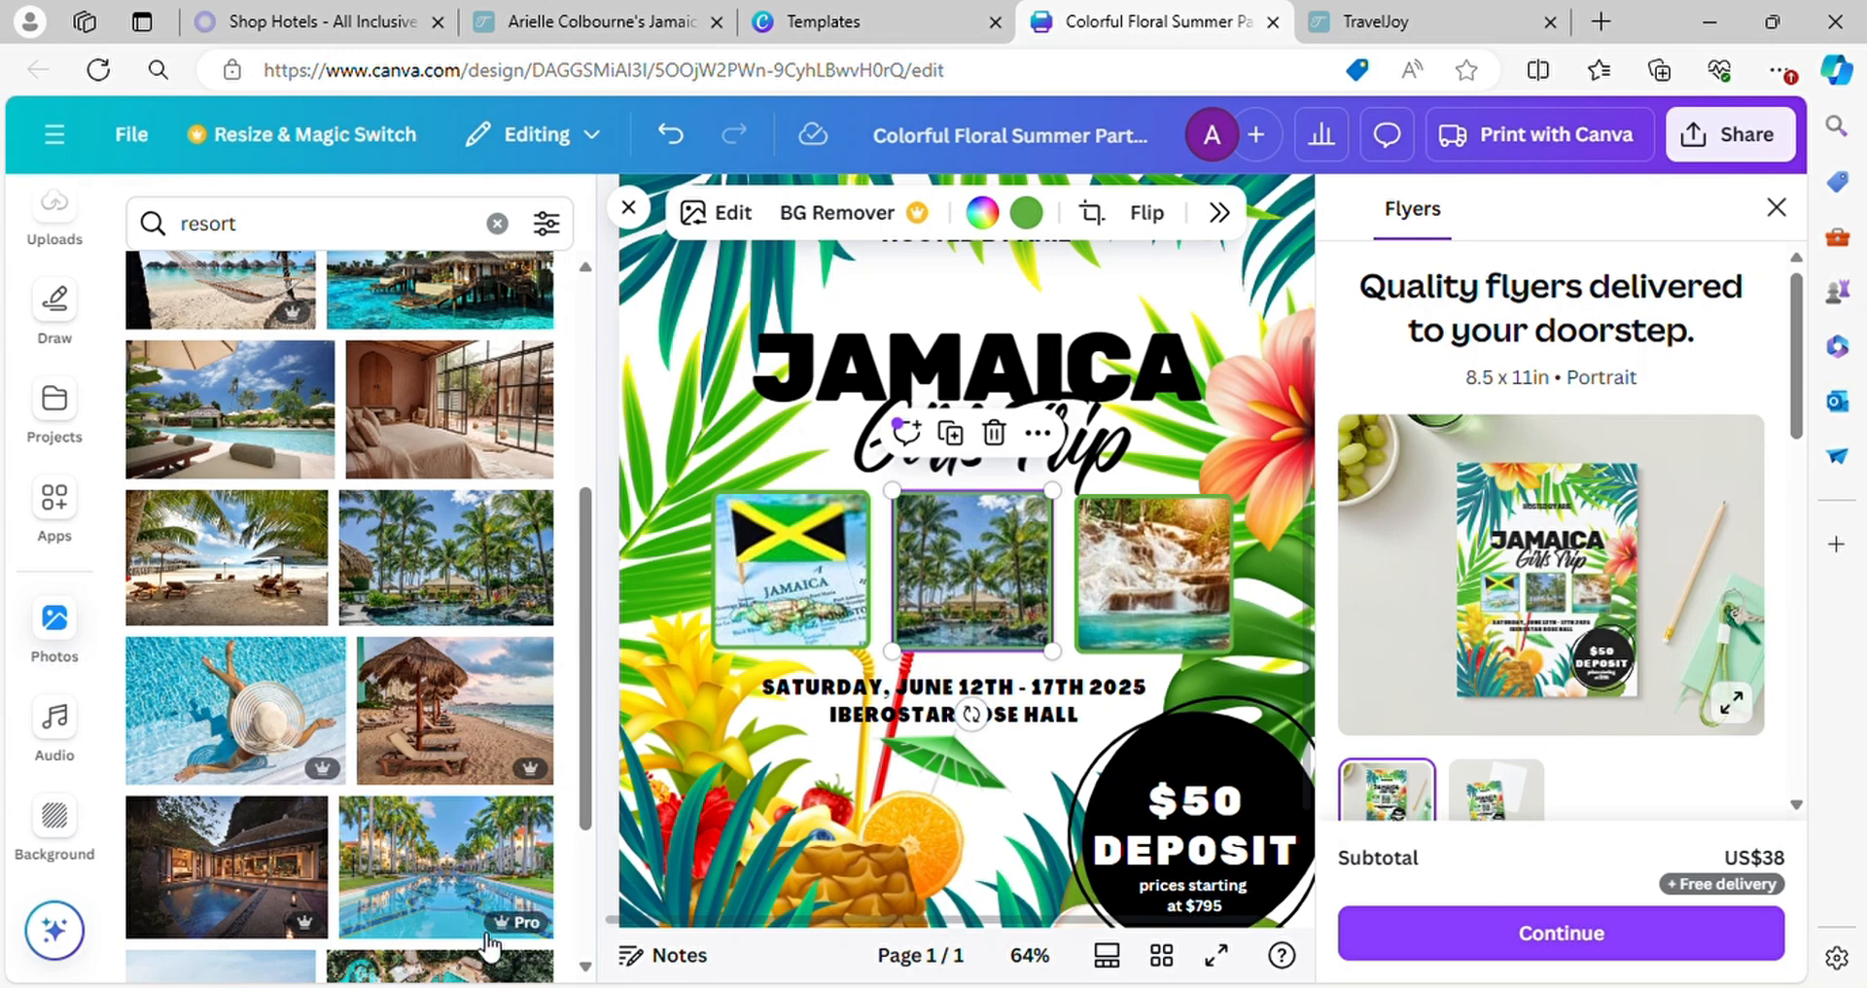
Close the flyer print-ordering options and review the whole flyer page
scroll(600, 865, down, 3)
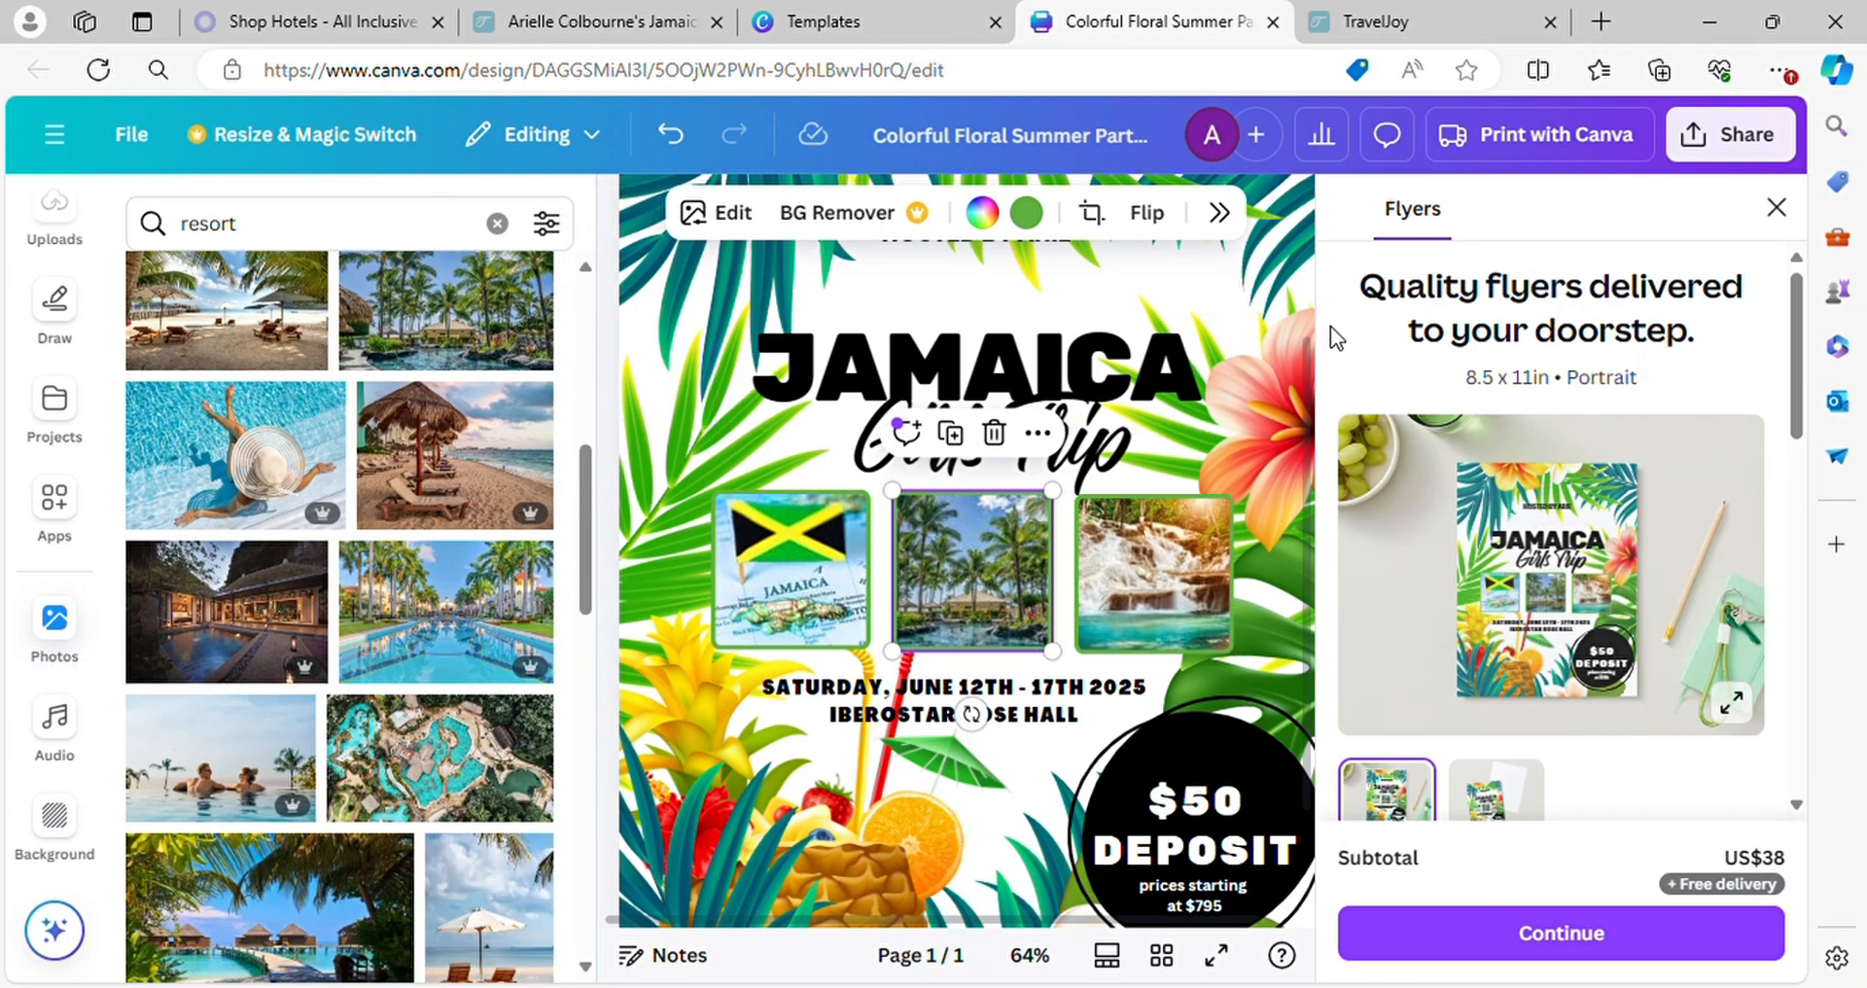
scroll(1330, 328, down, 3)
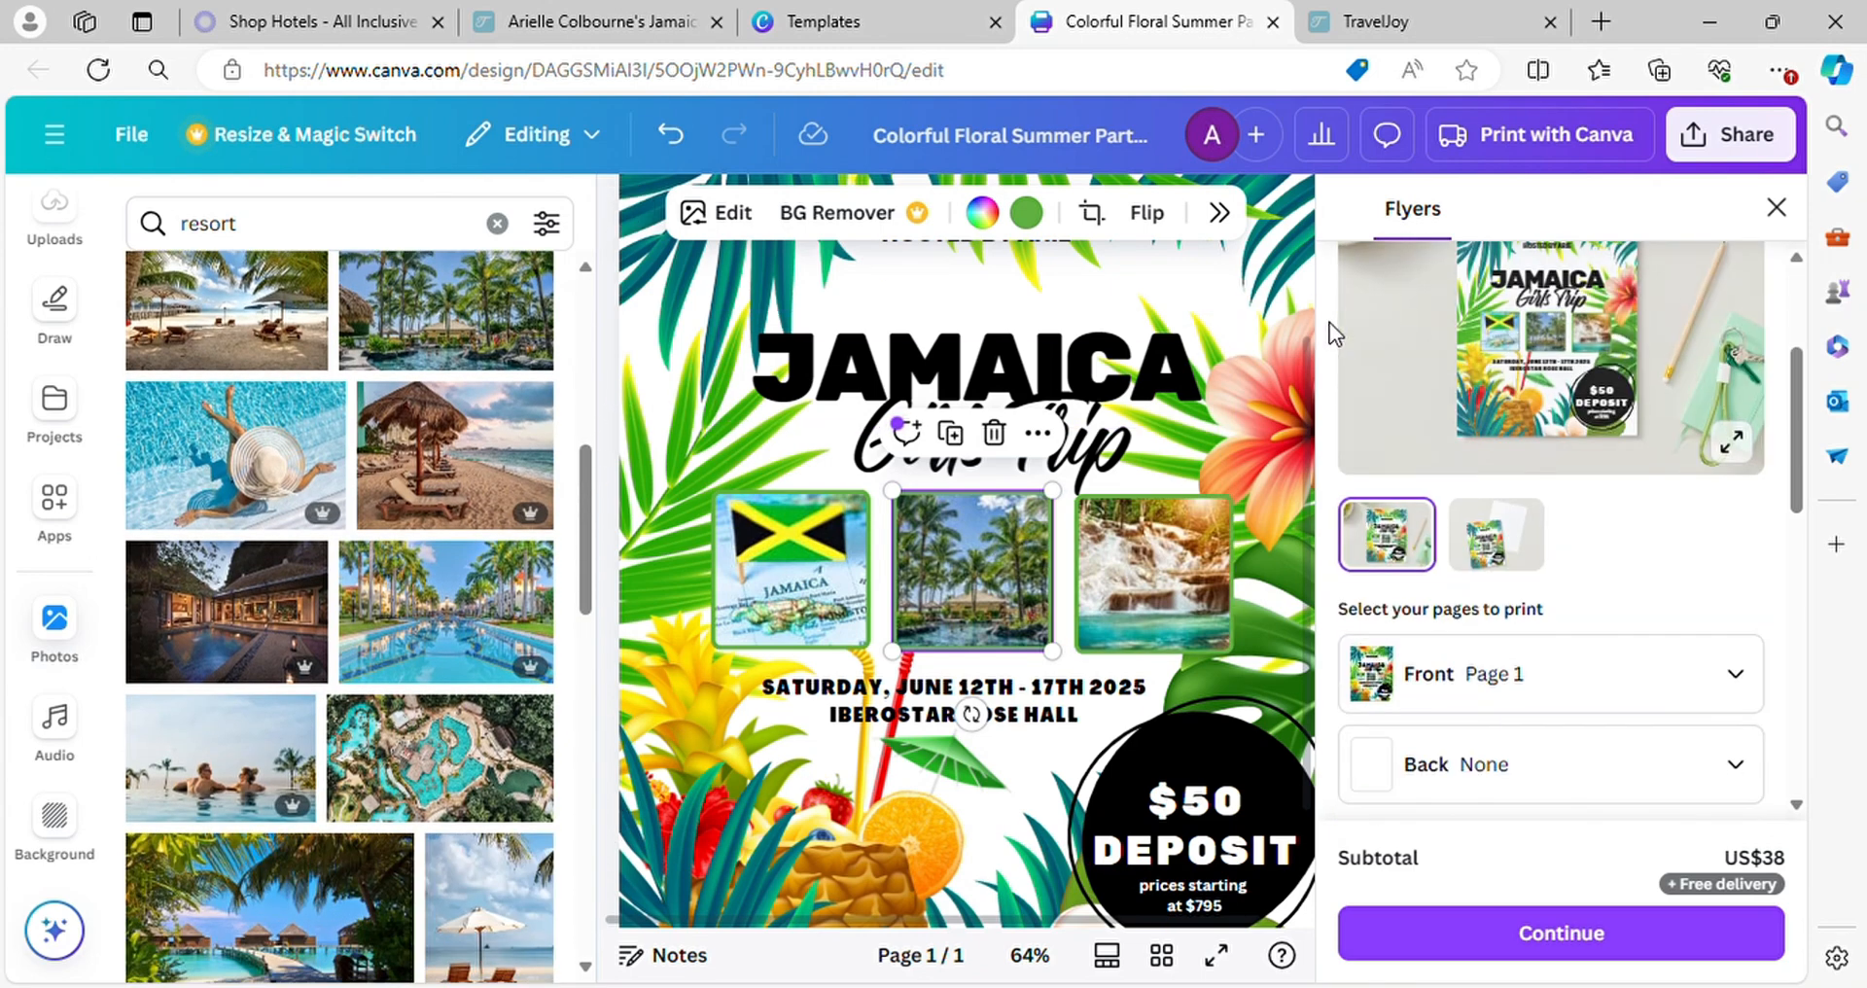
click(1776, 207)
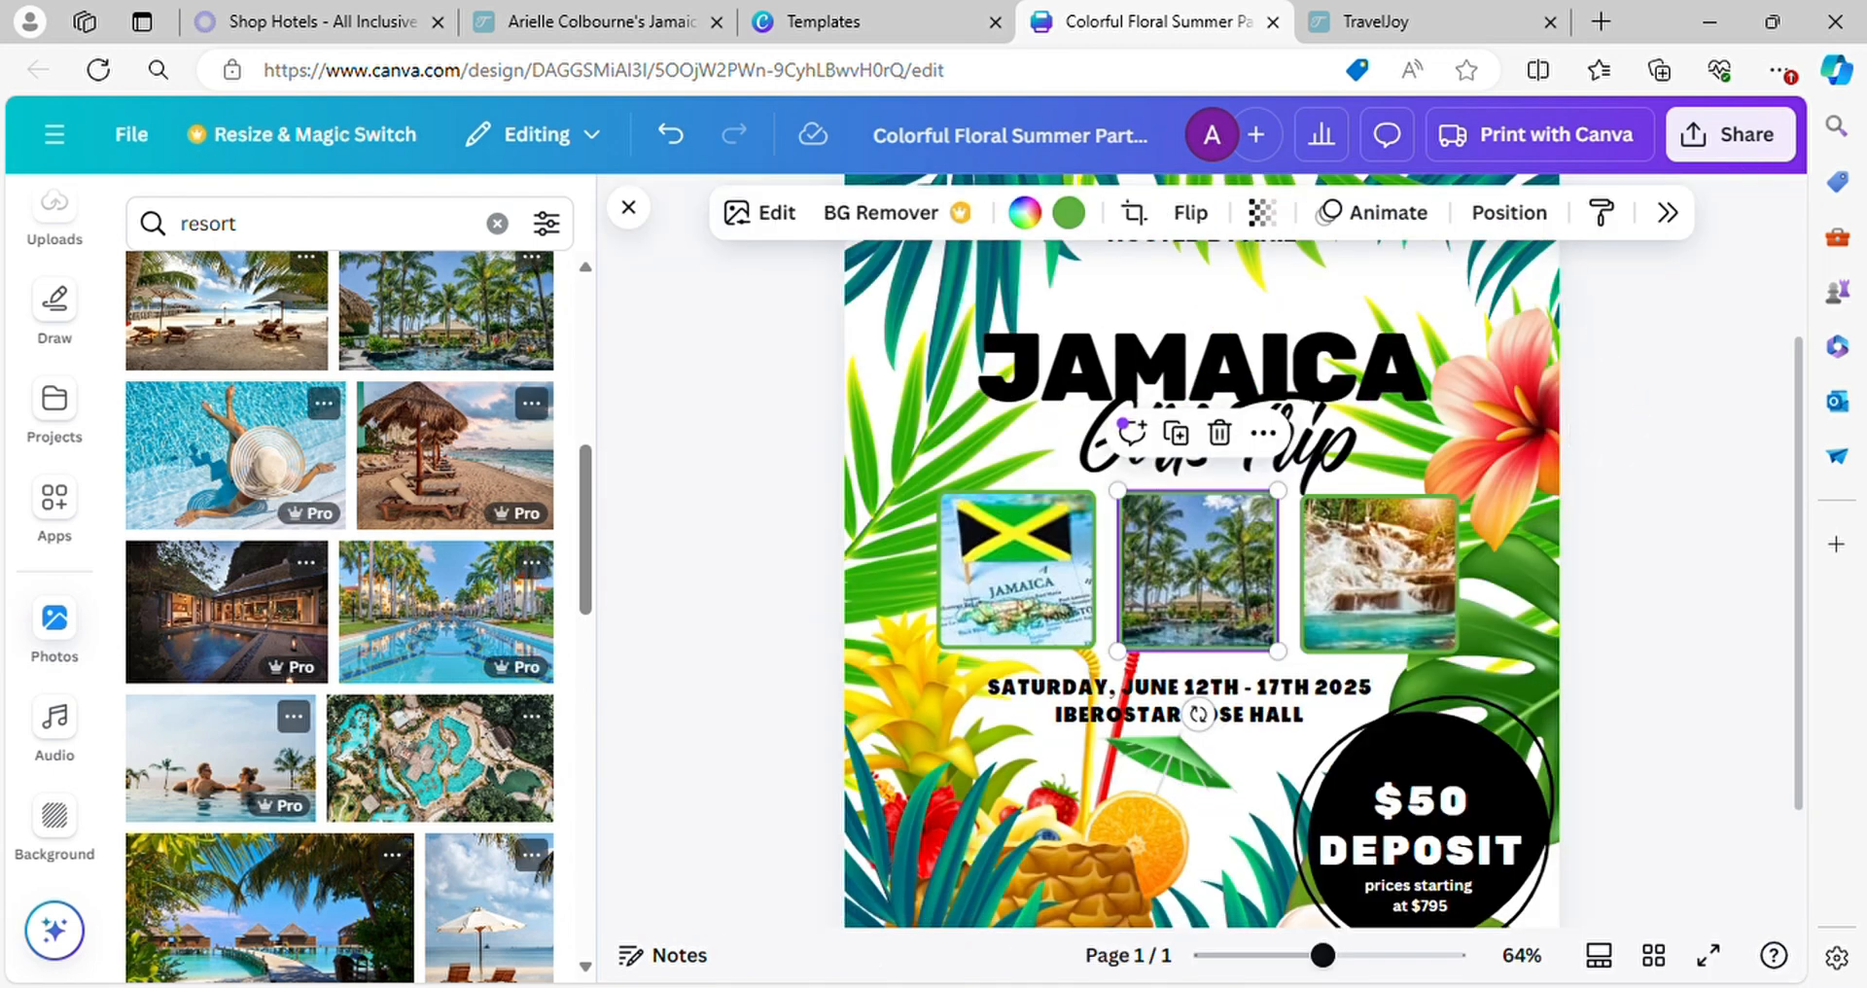
scroll(1201, 574, down, 5)
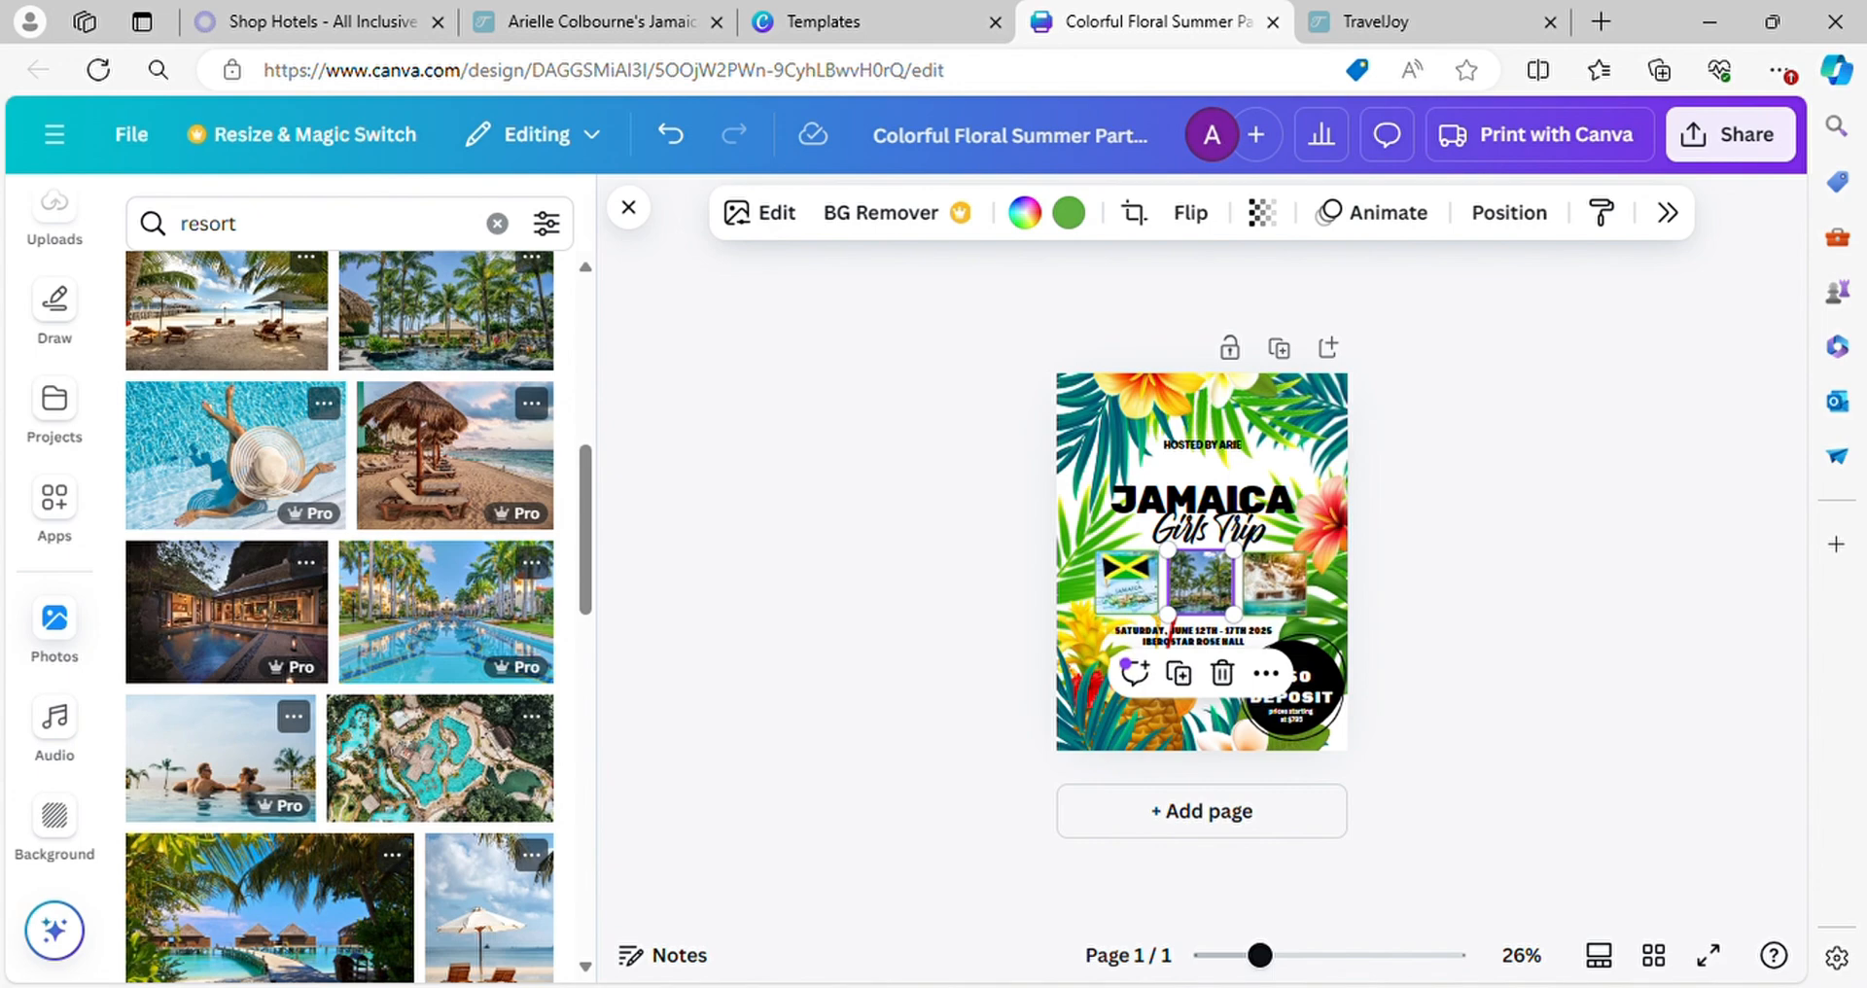
scroll(1202, 563, up, 3)
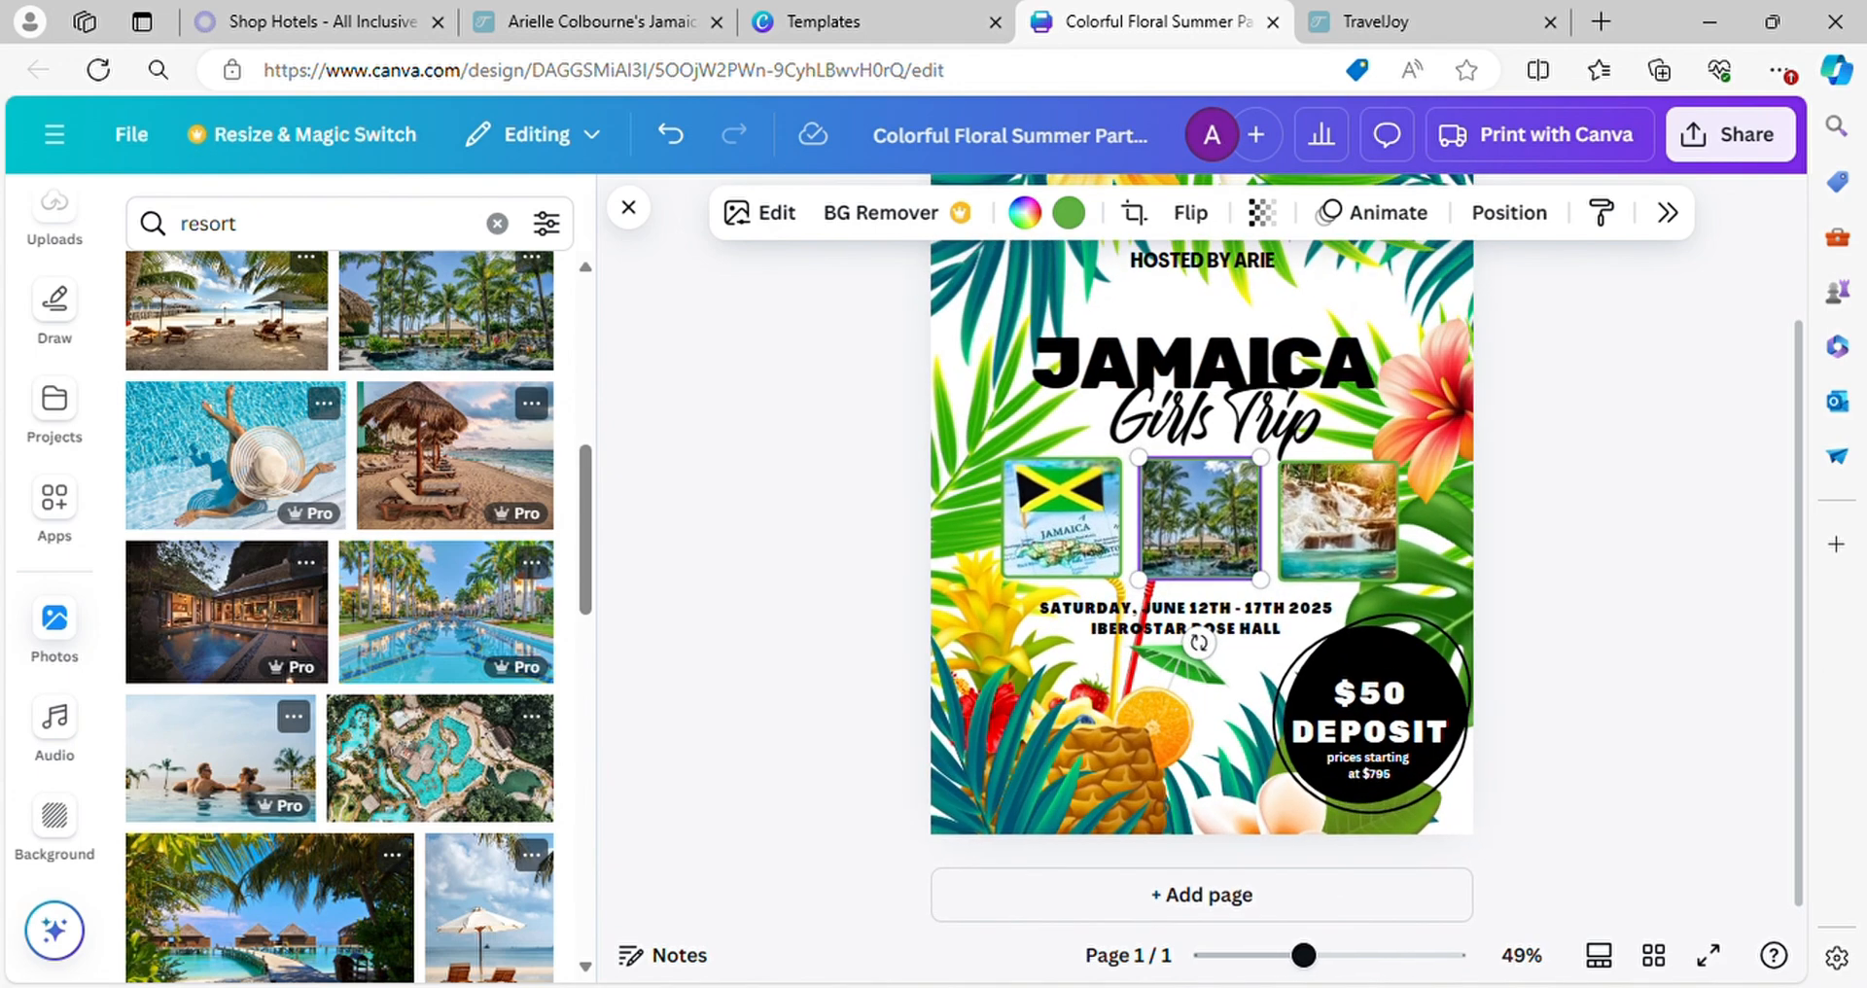
scroll(1202, 562, down, 2)
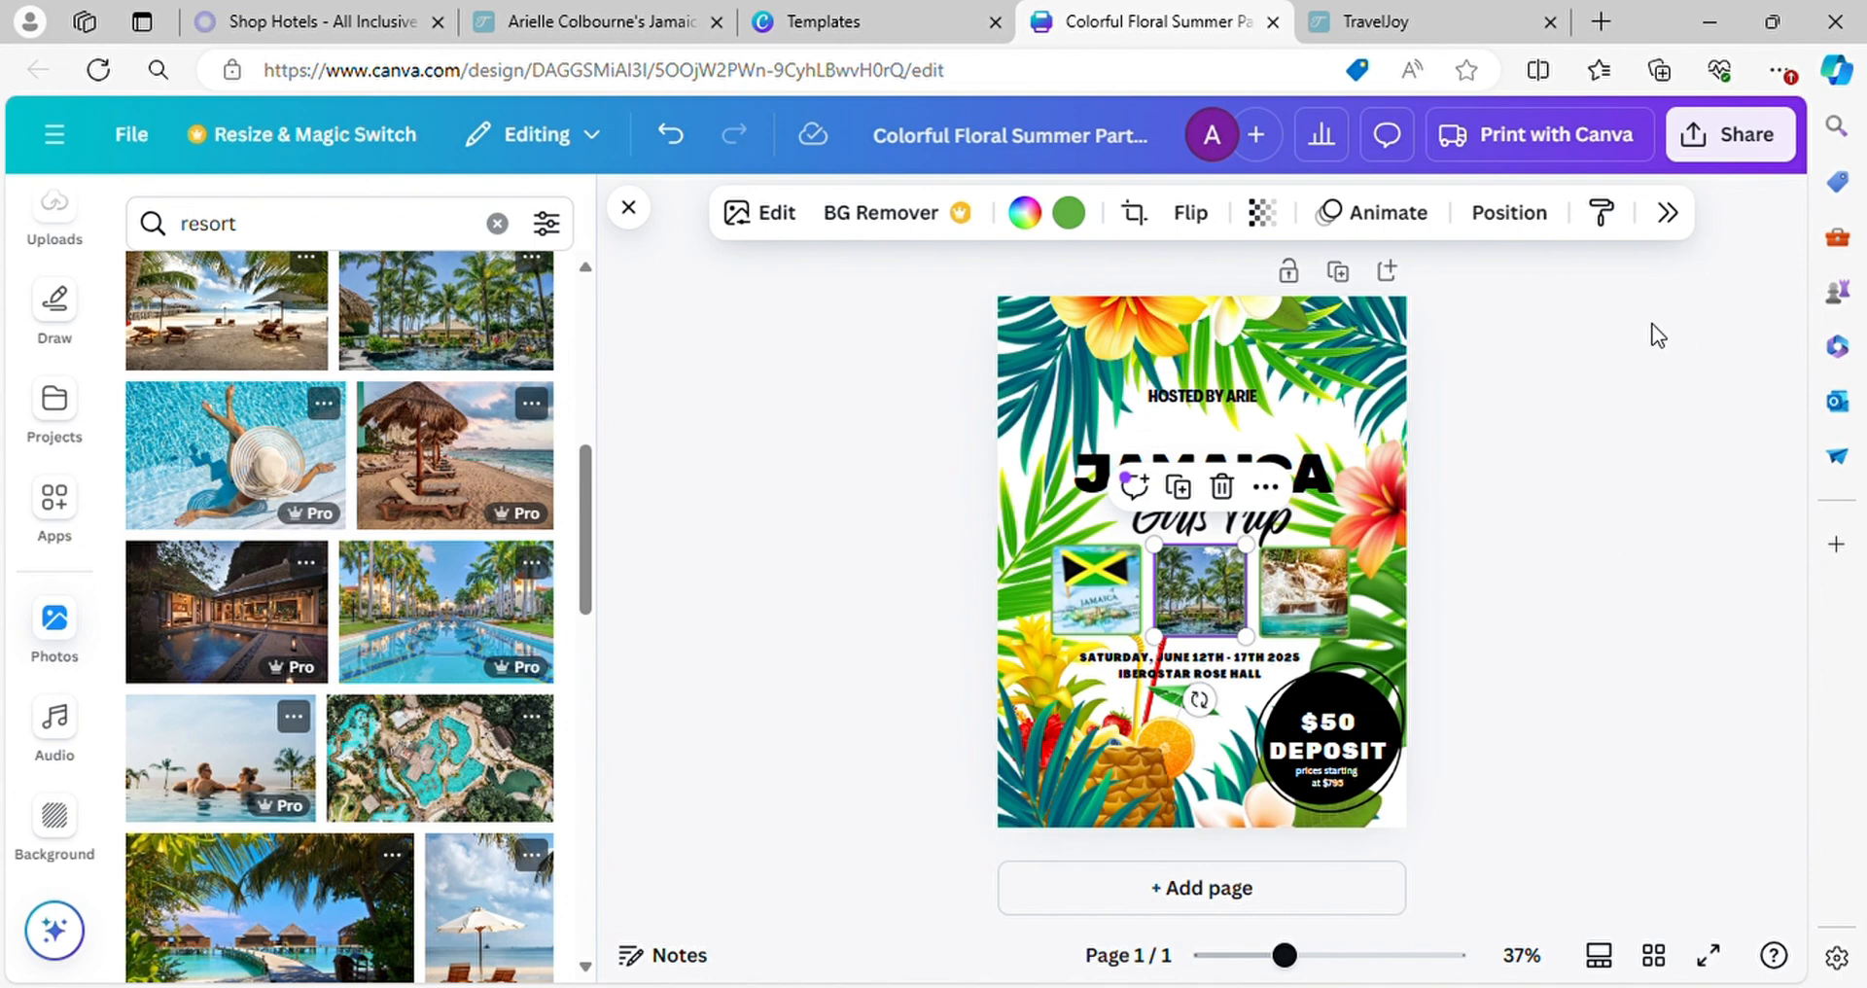
Check the TravelJoy form confirmation page, return to the flyer, and switch to the Jamaica trip page in TravelJoy
click(1397, 38)
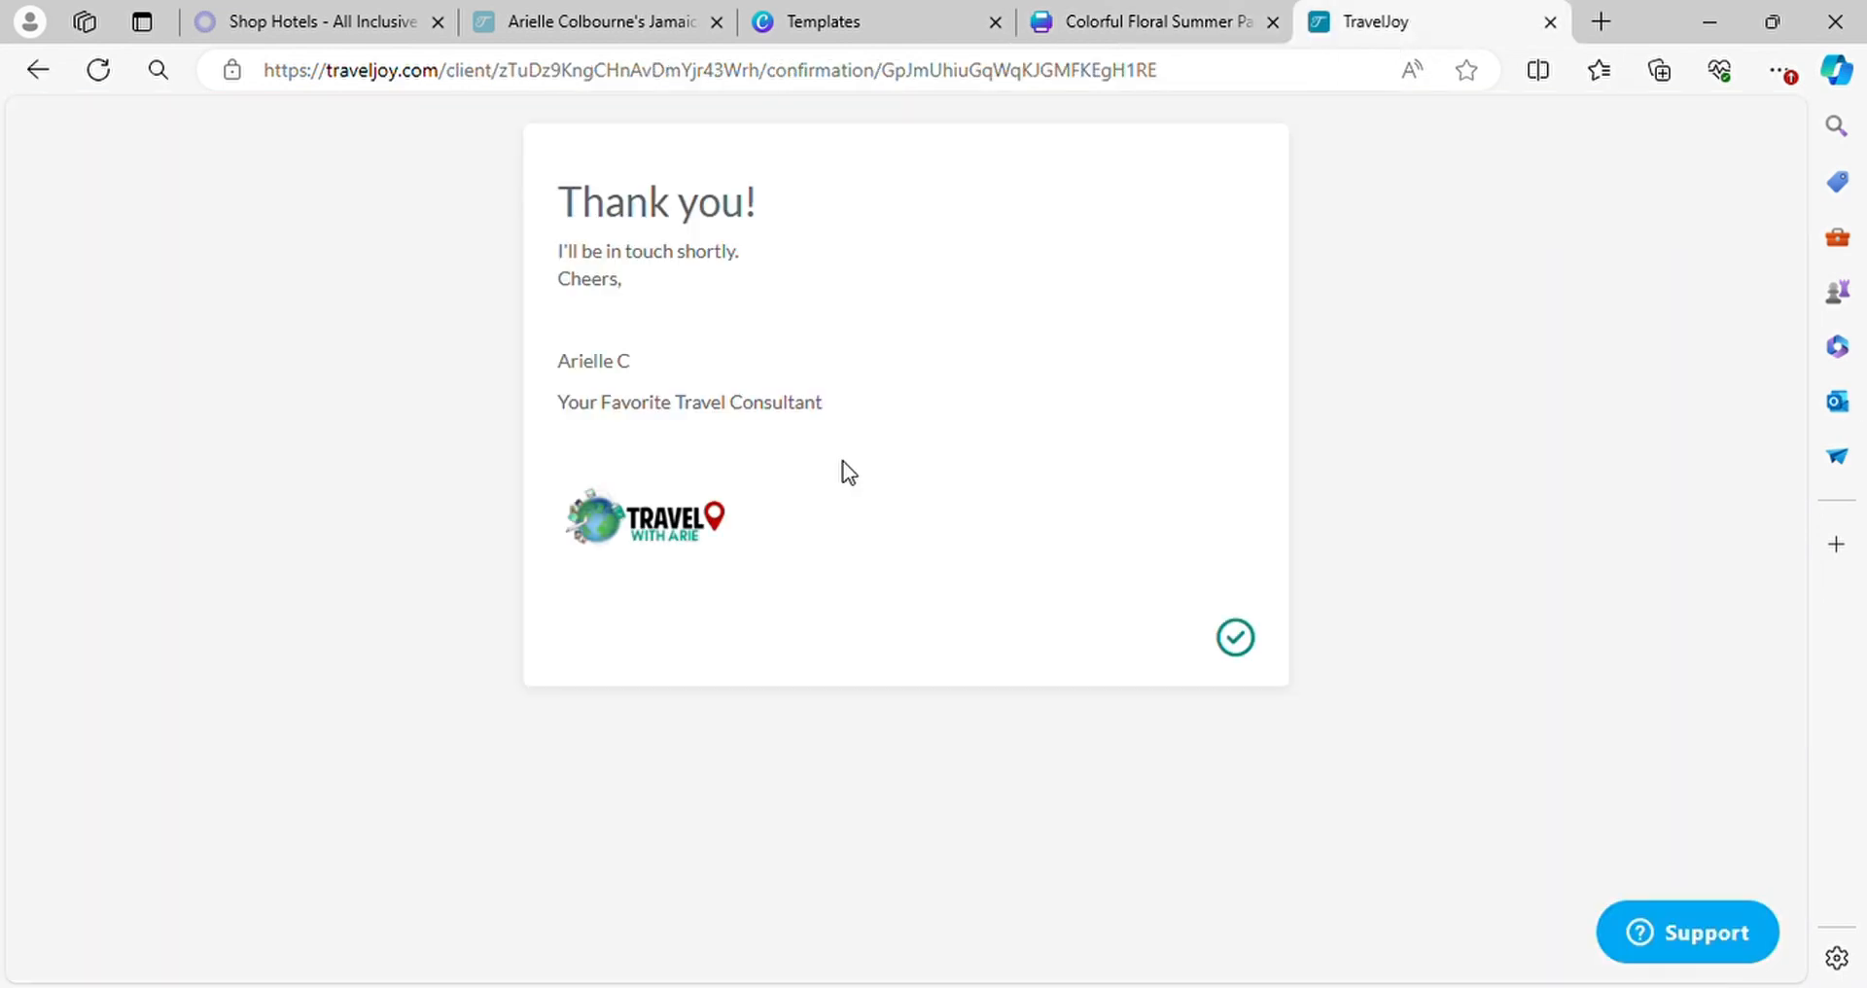
click(1096, 19)
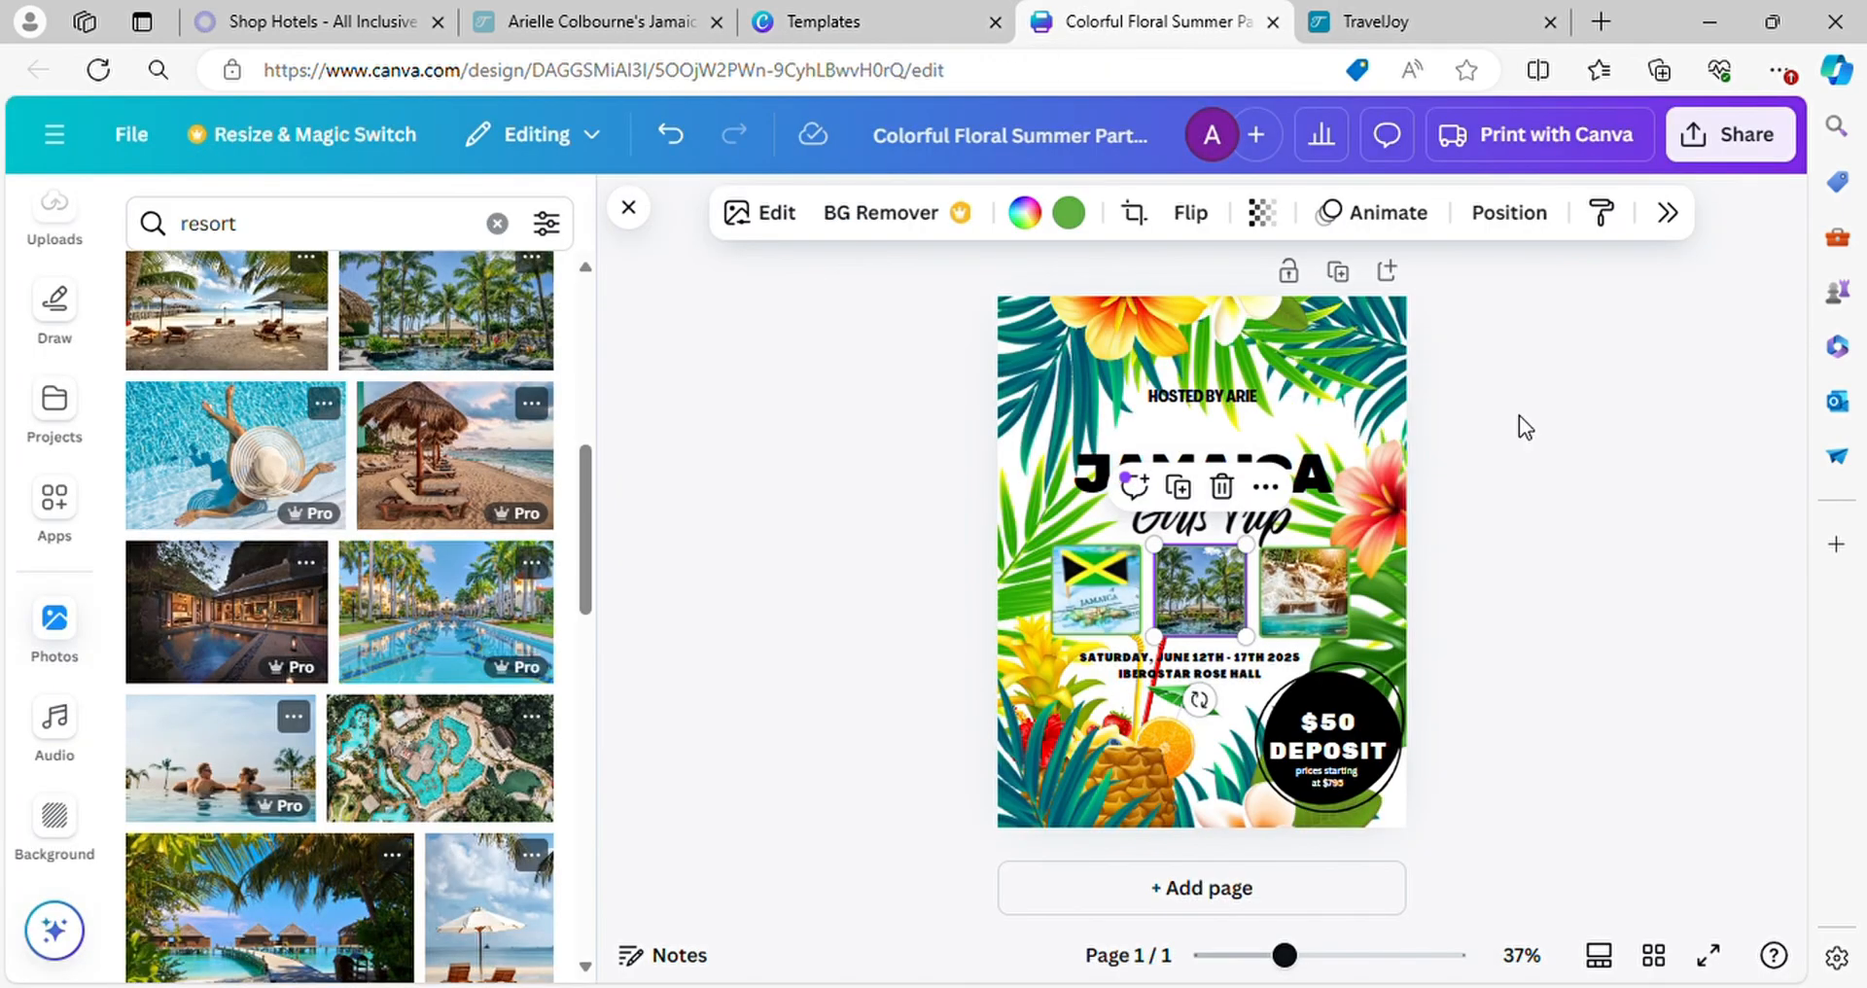
click(541, 26)
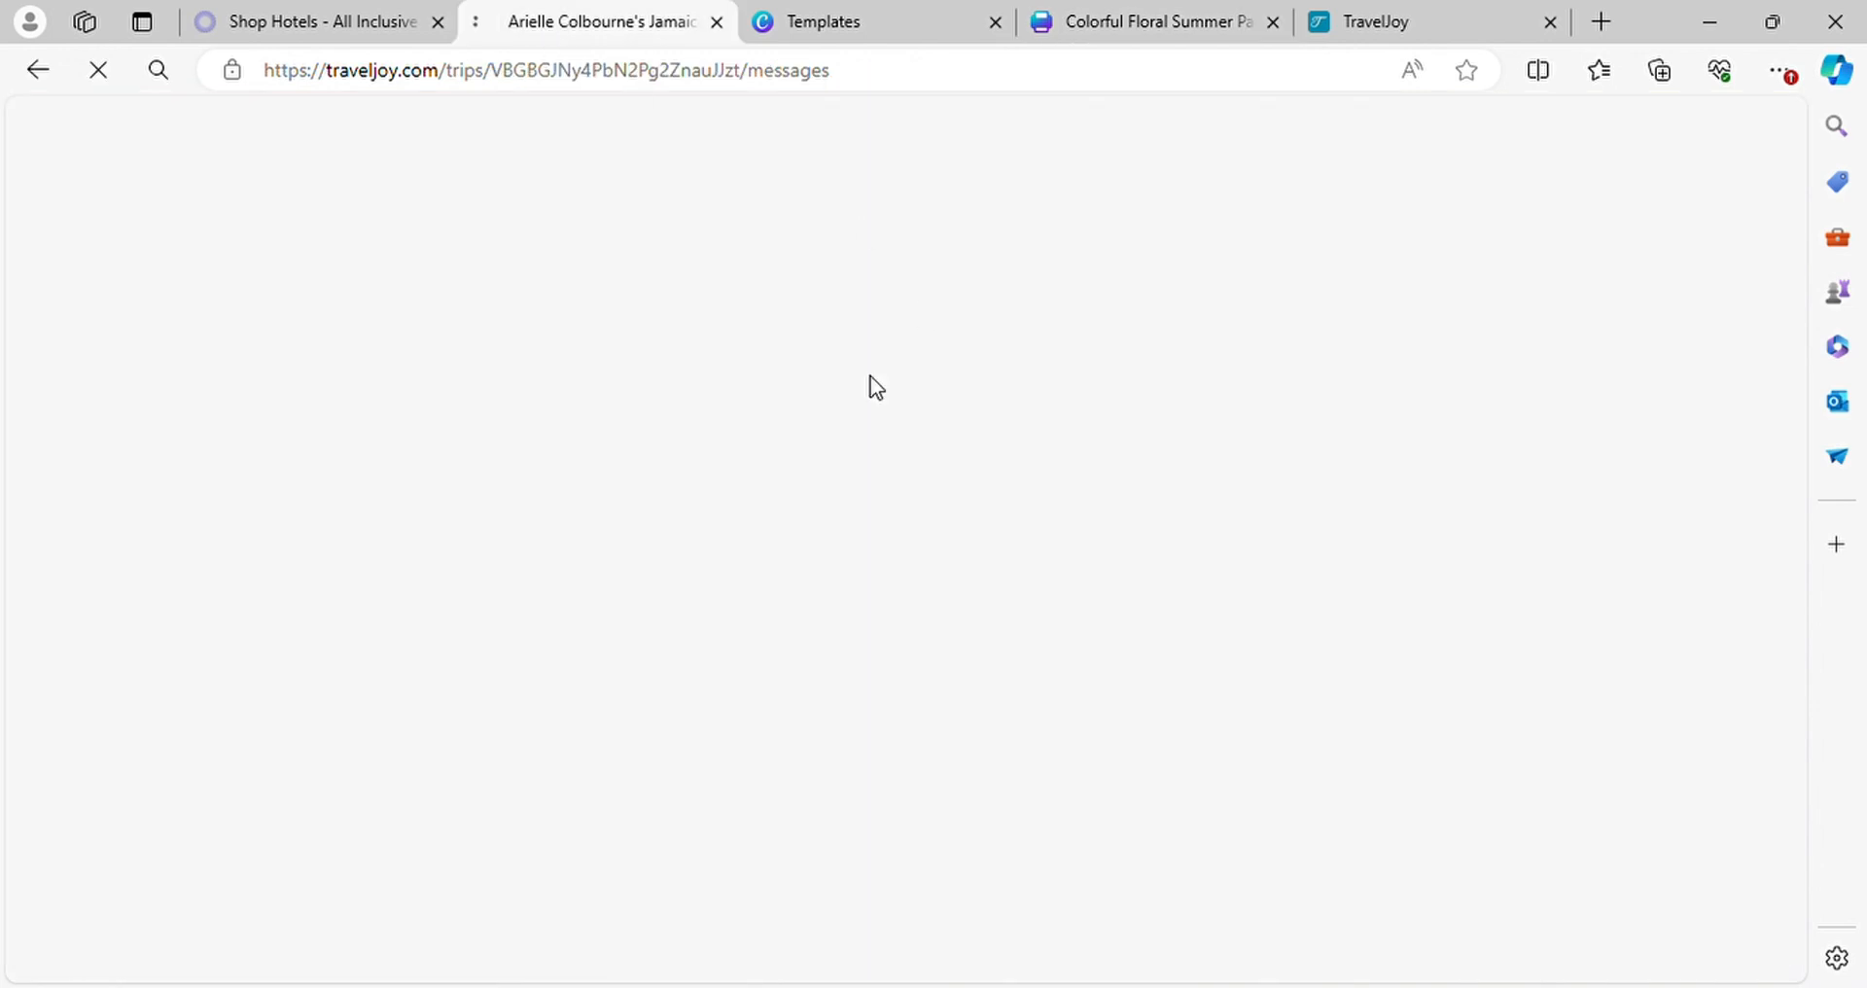